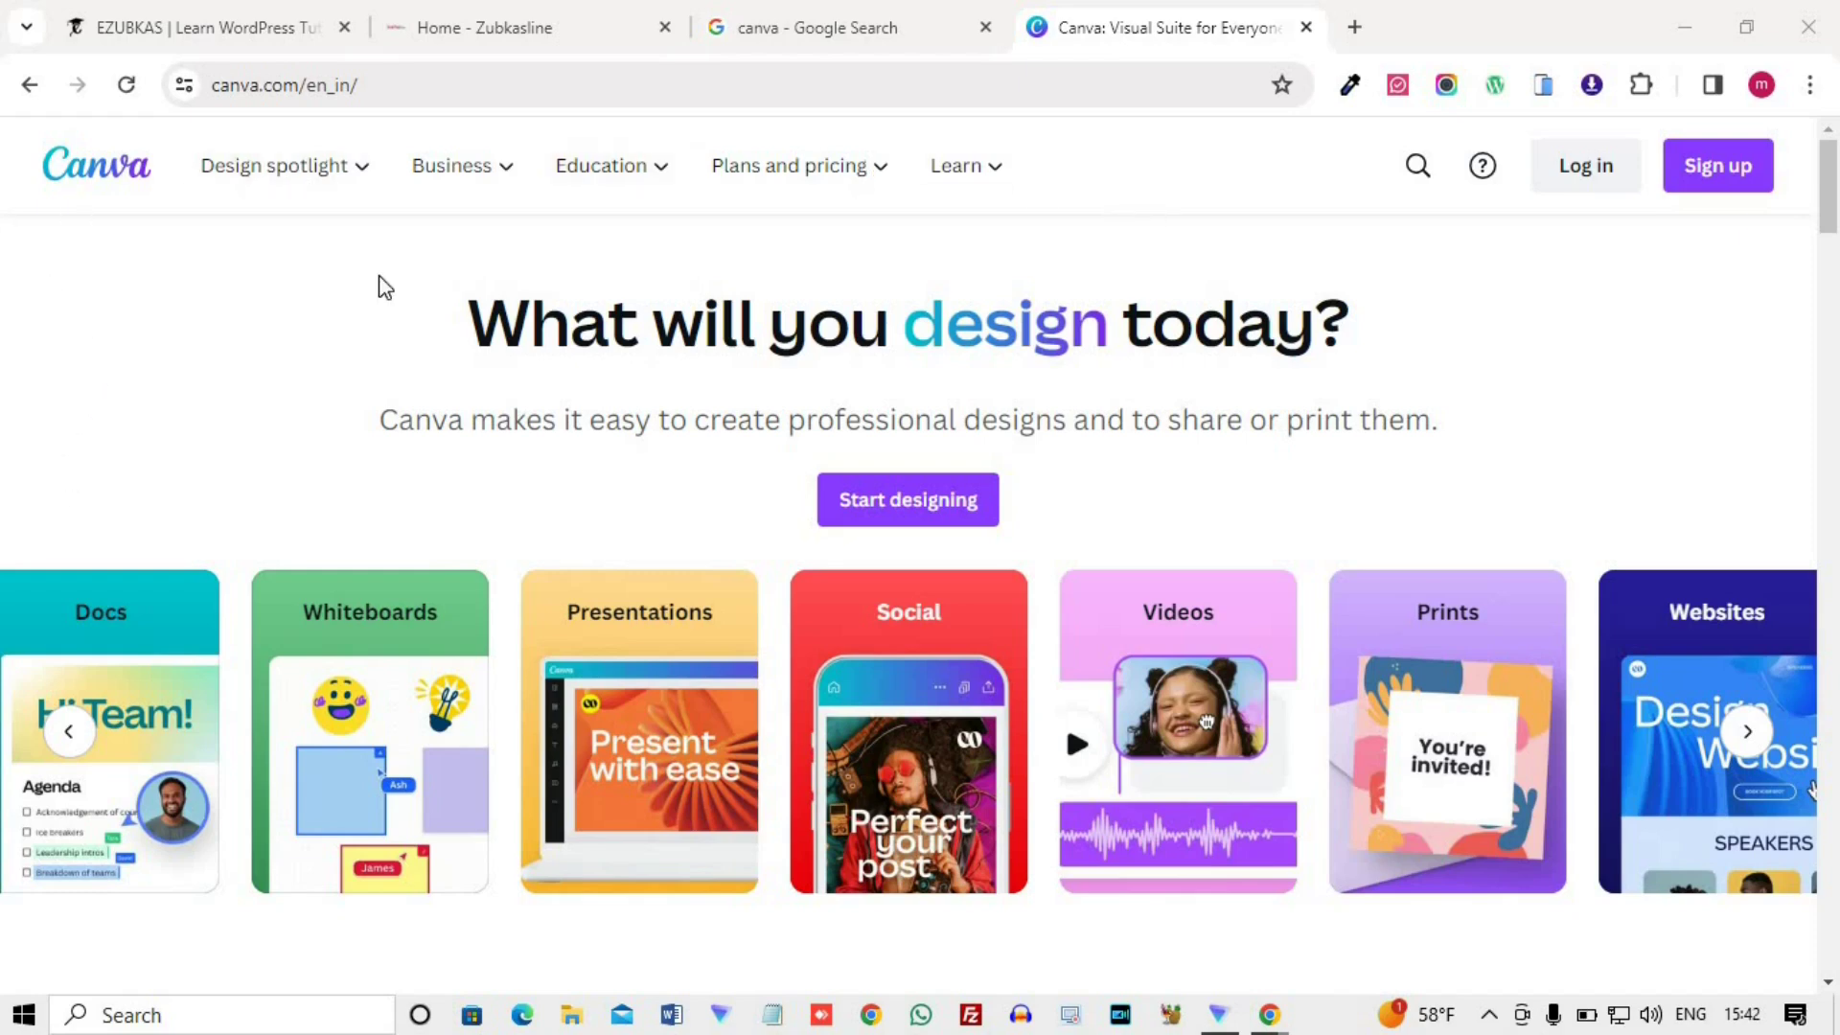
# - Log in to Canva from its home page, choosing another login method and continuing with Google
pyautogui.click(863, 19)
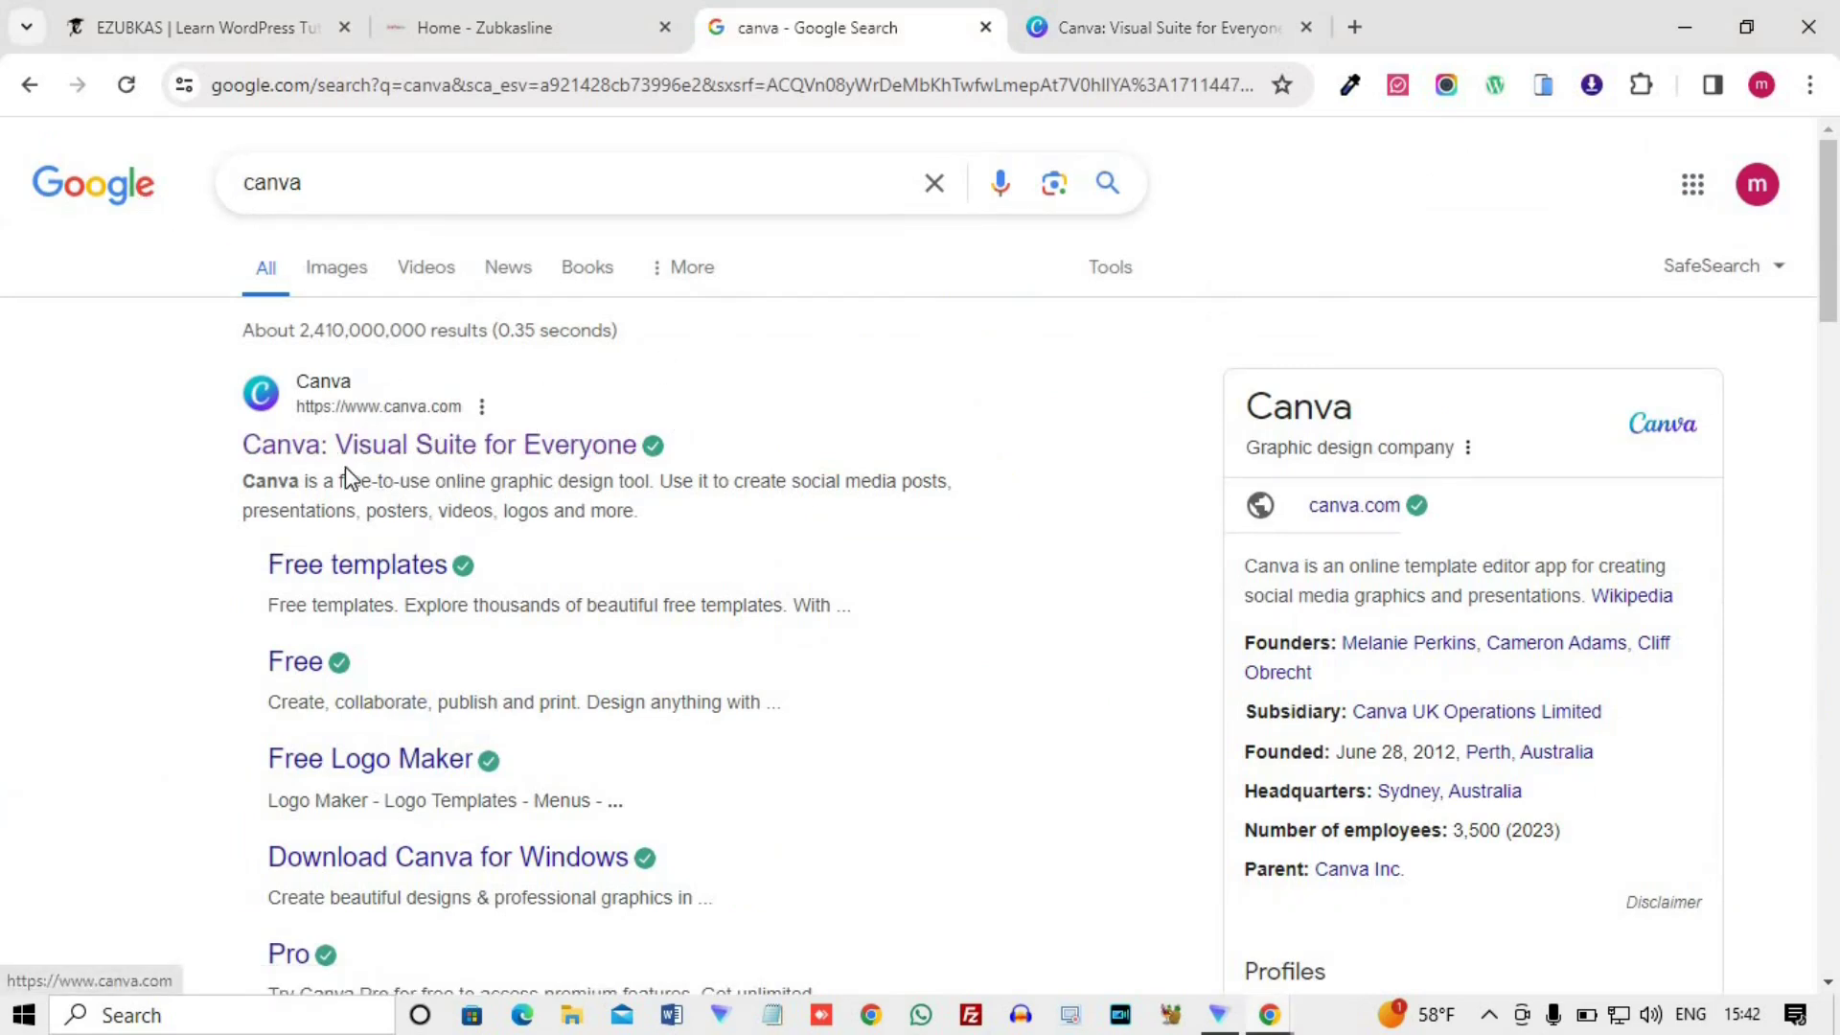
pyautogui.hotkey('ctrl', 'Tab')
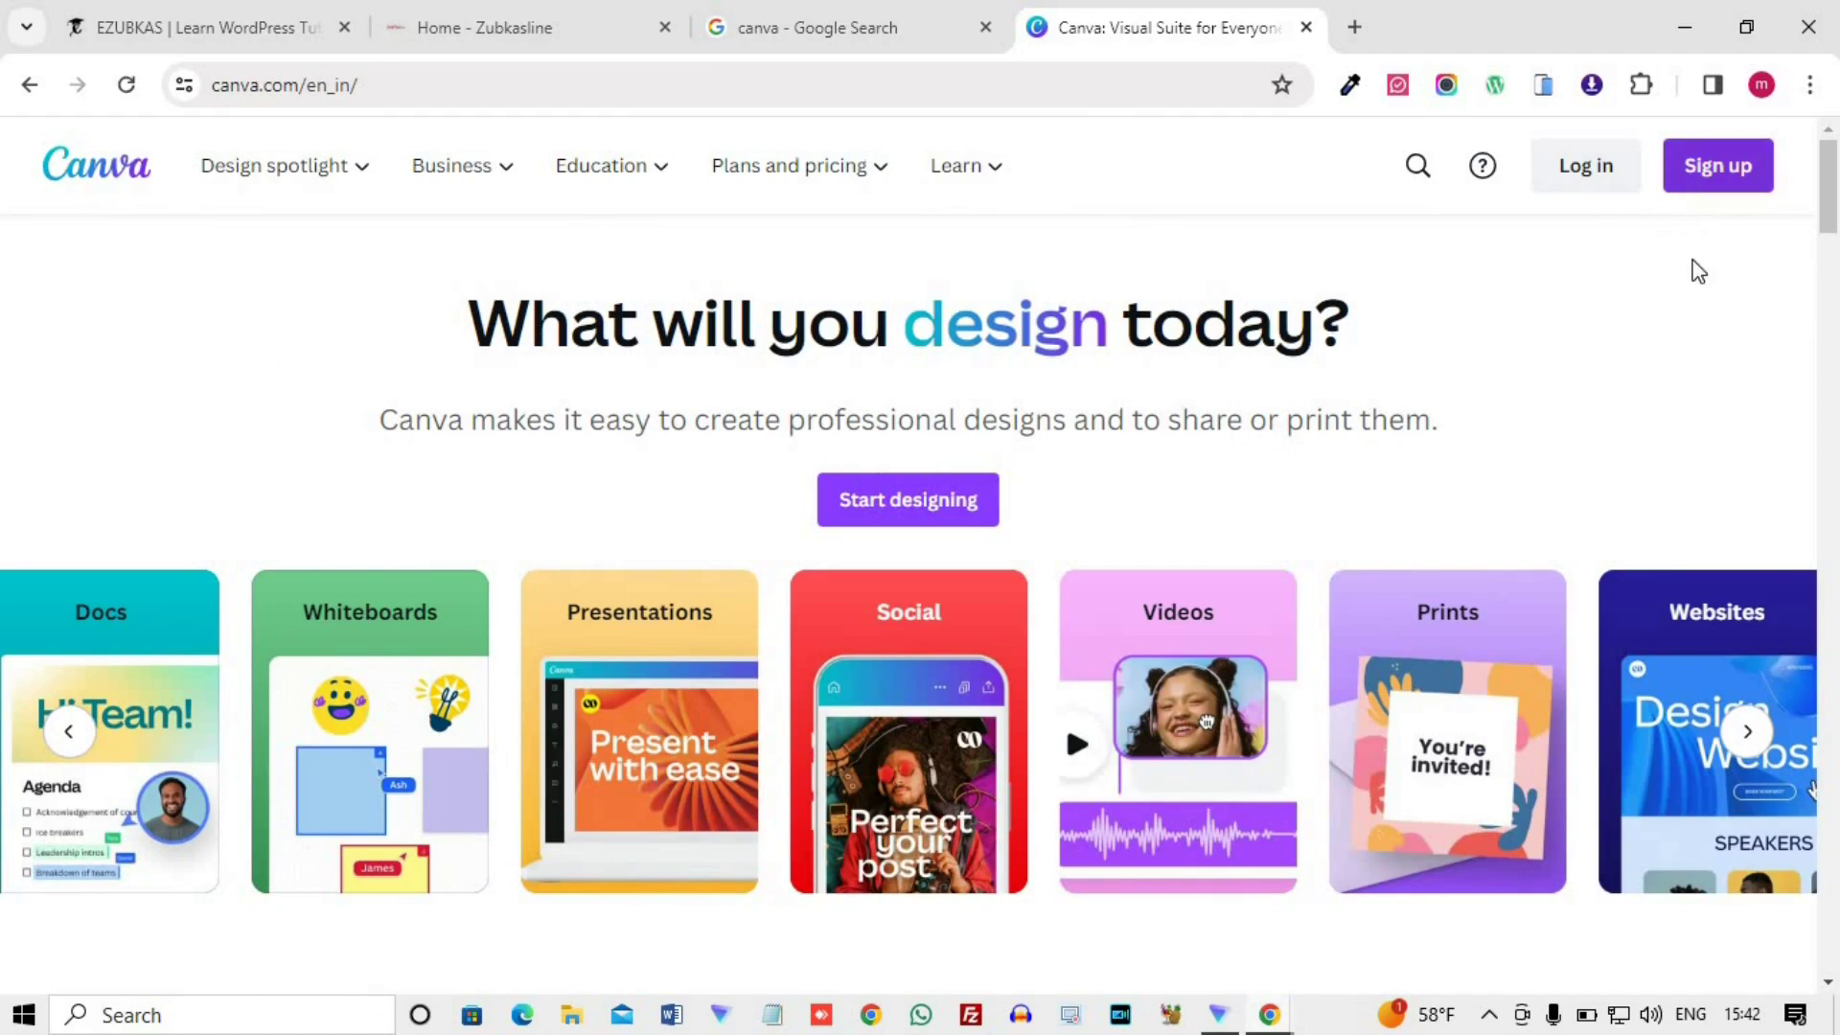
pyautogui.click(1589, 173)
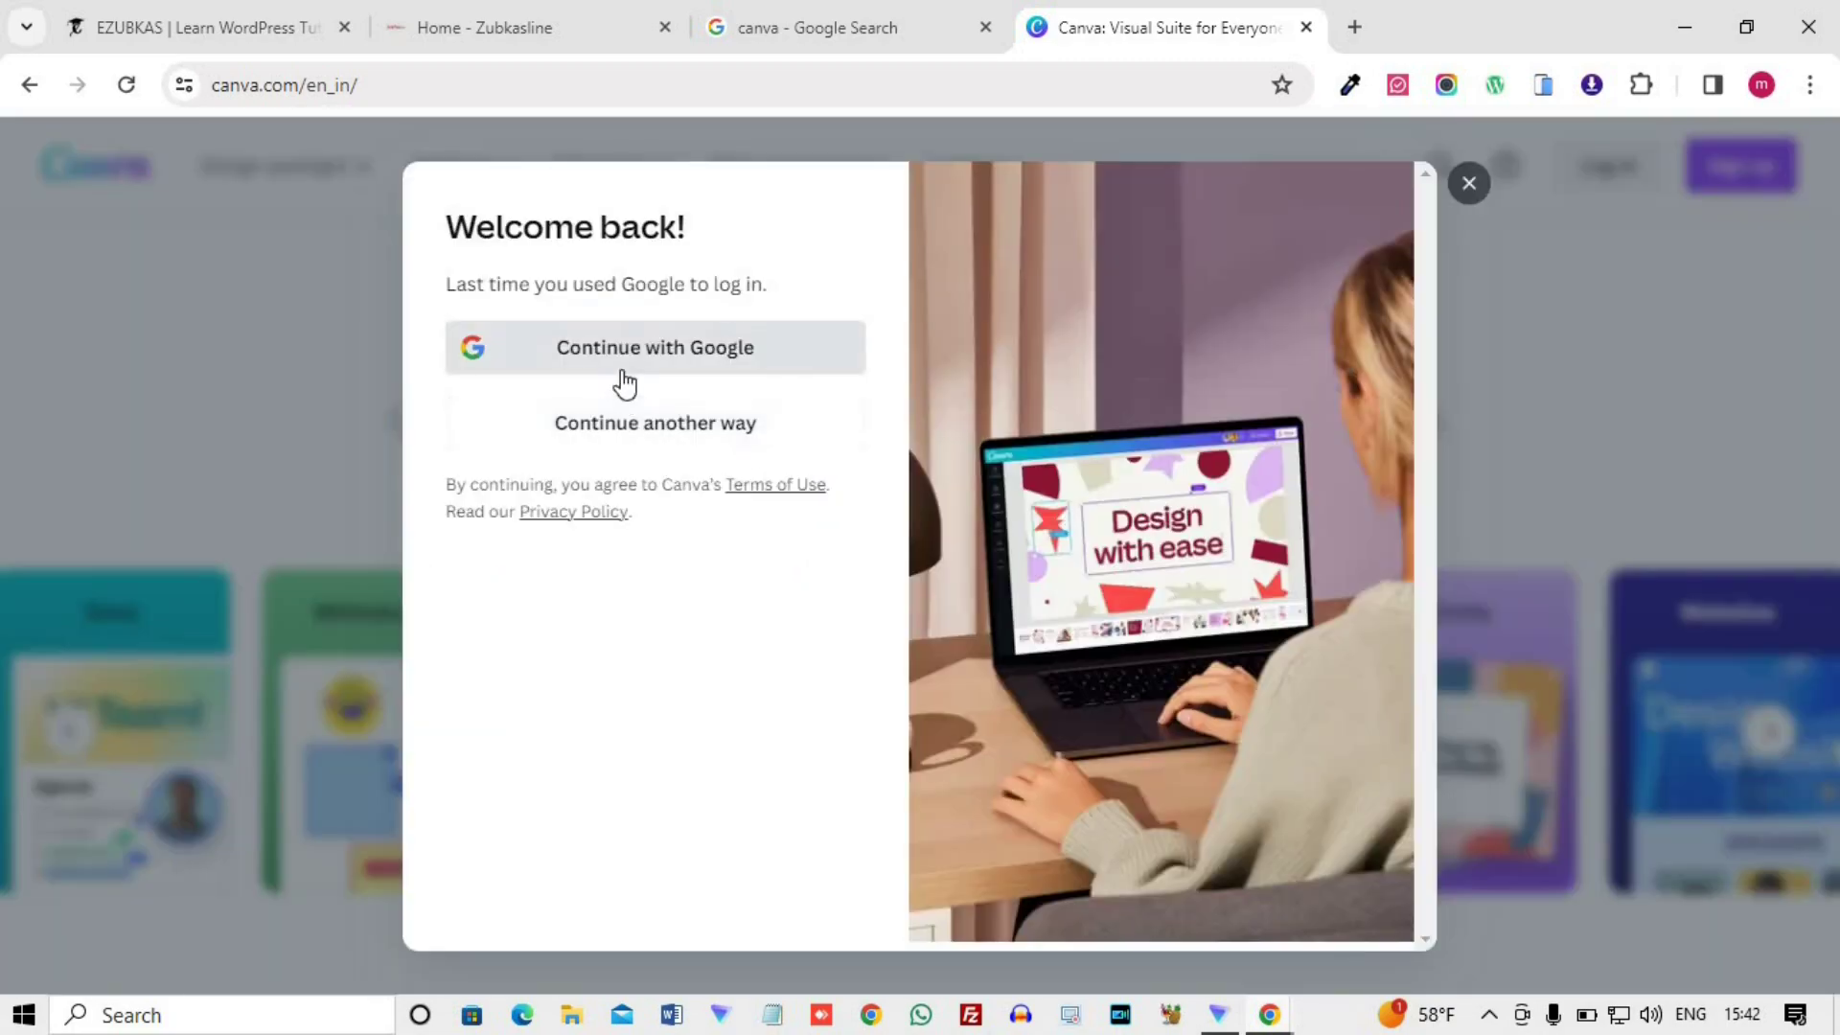
pyautogui.click(636, 433)
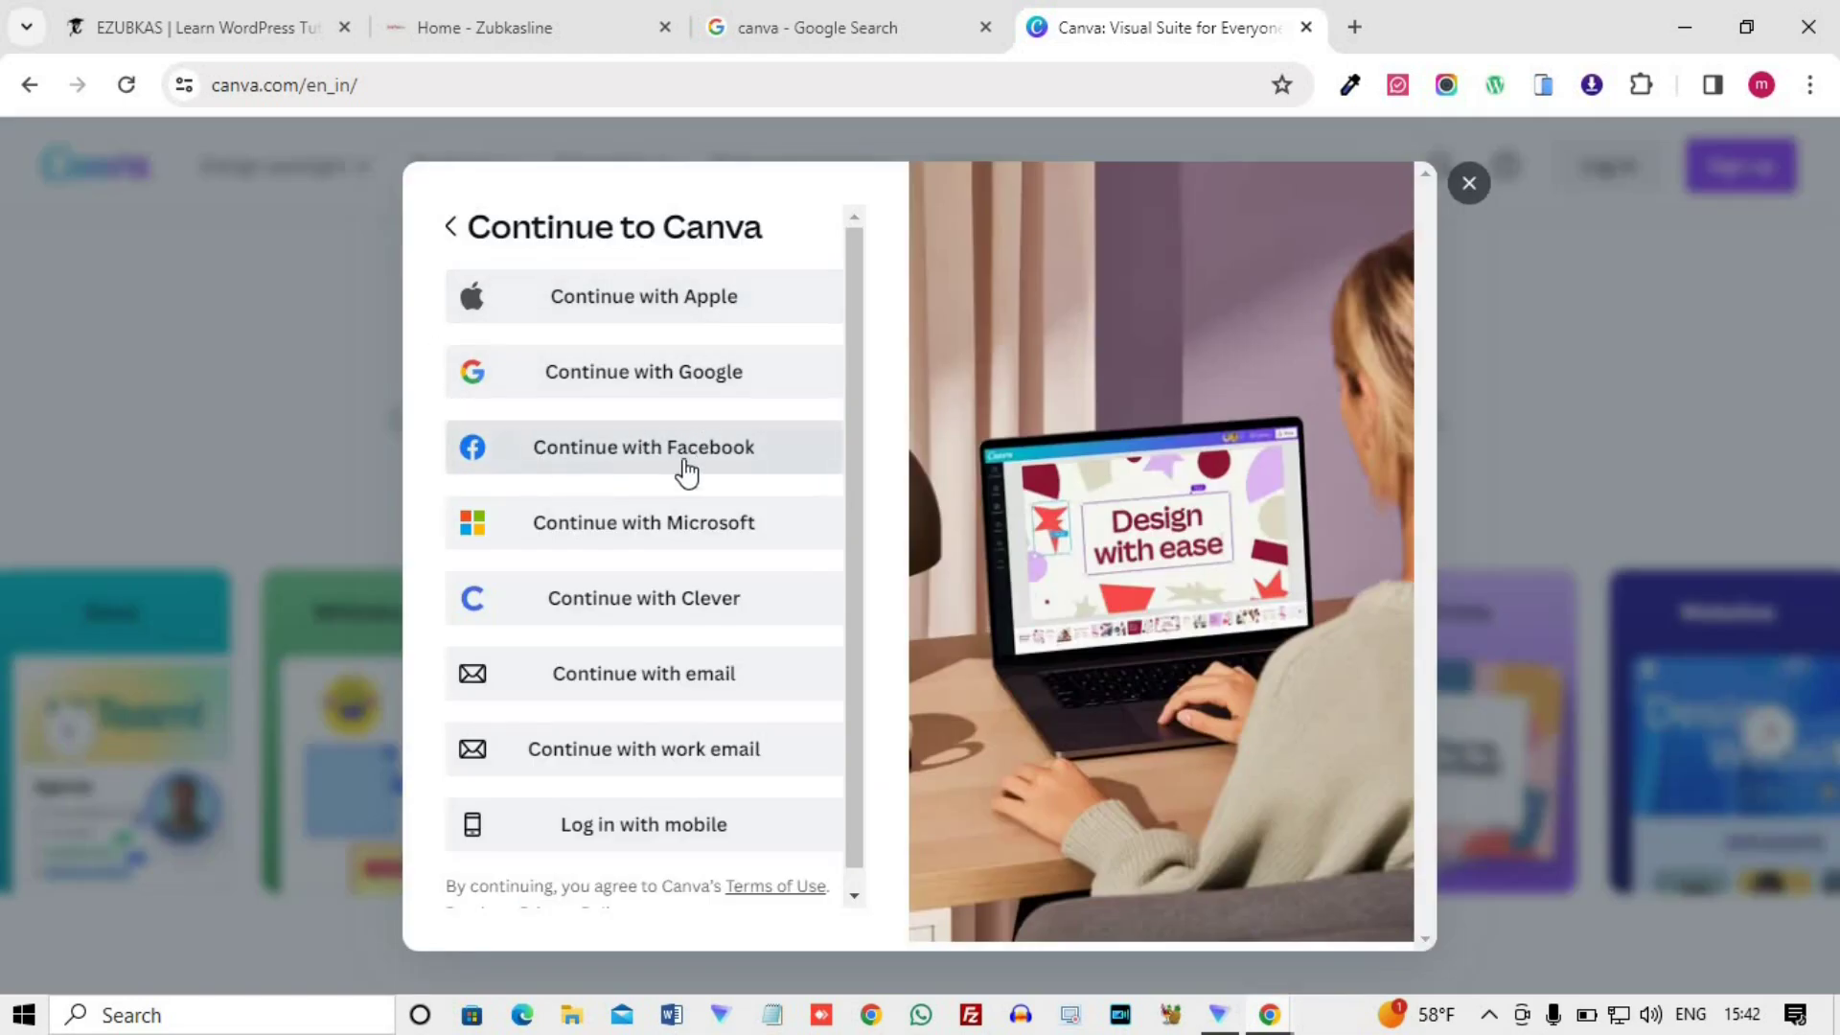
pyautogui.scroll(-1, 697, 560)
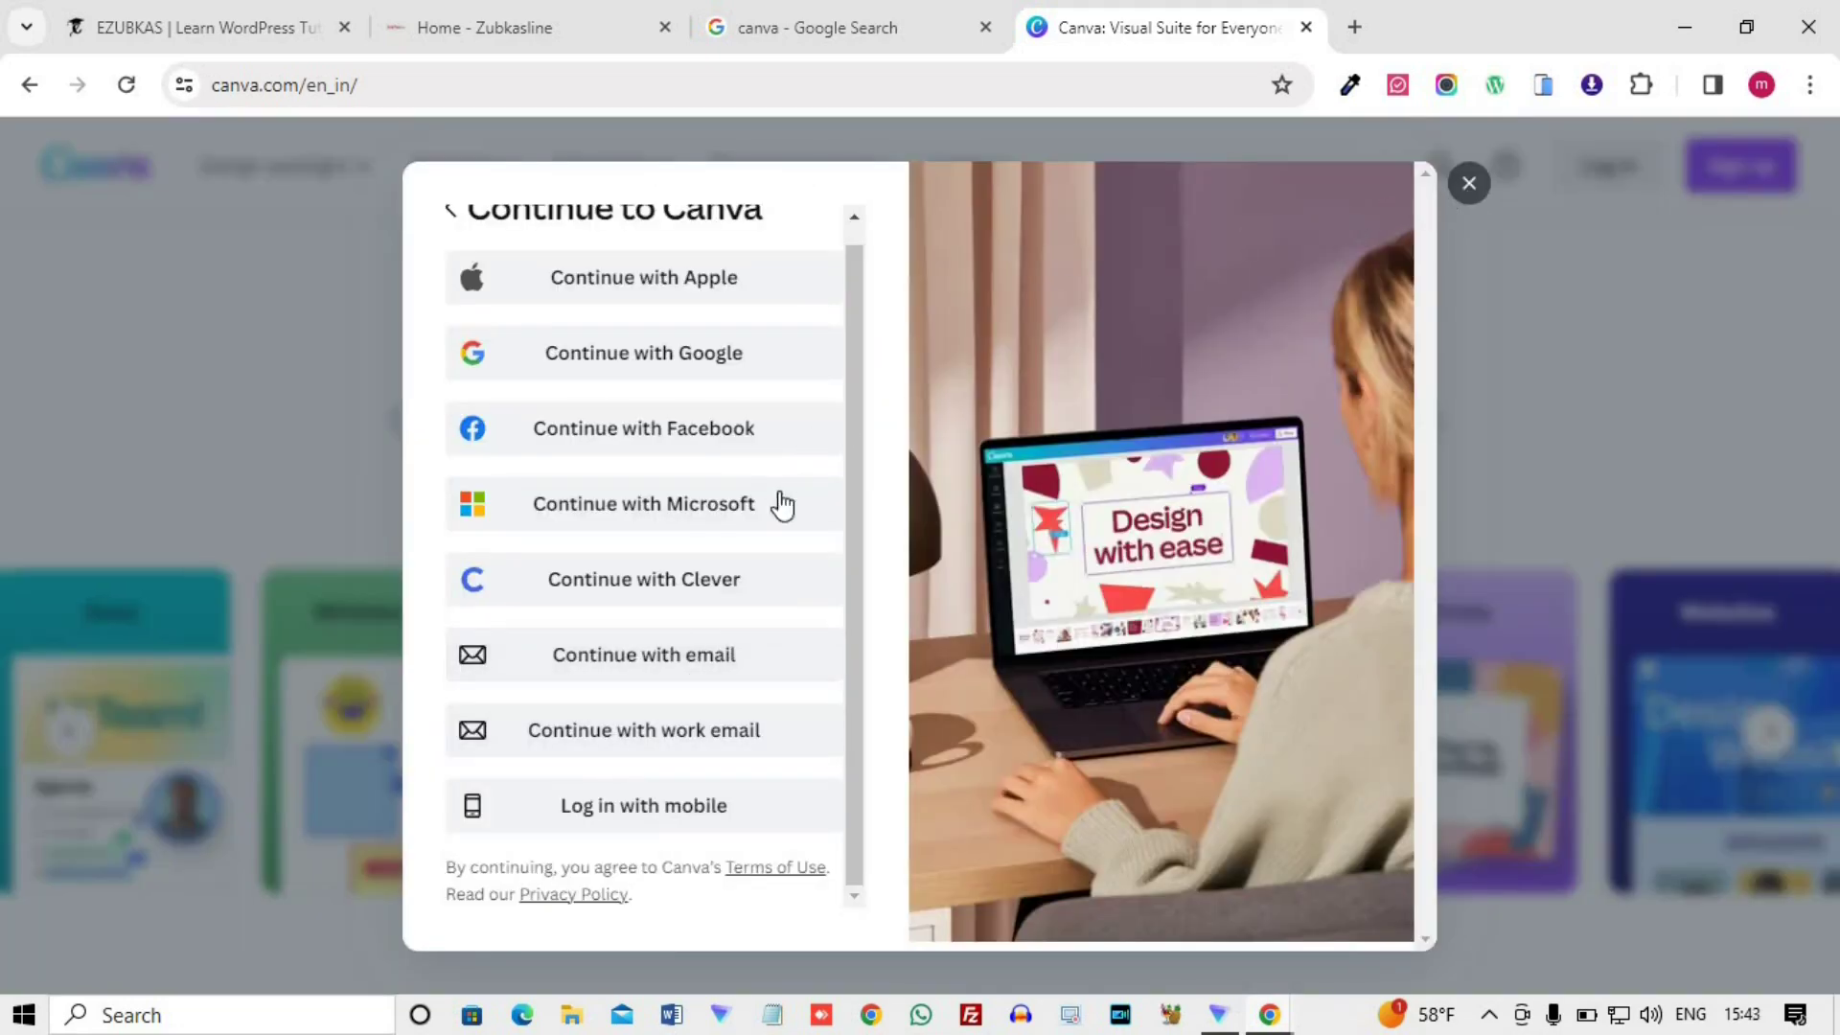
pyautogui.scroll(1, 778, 508)
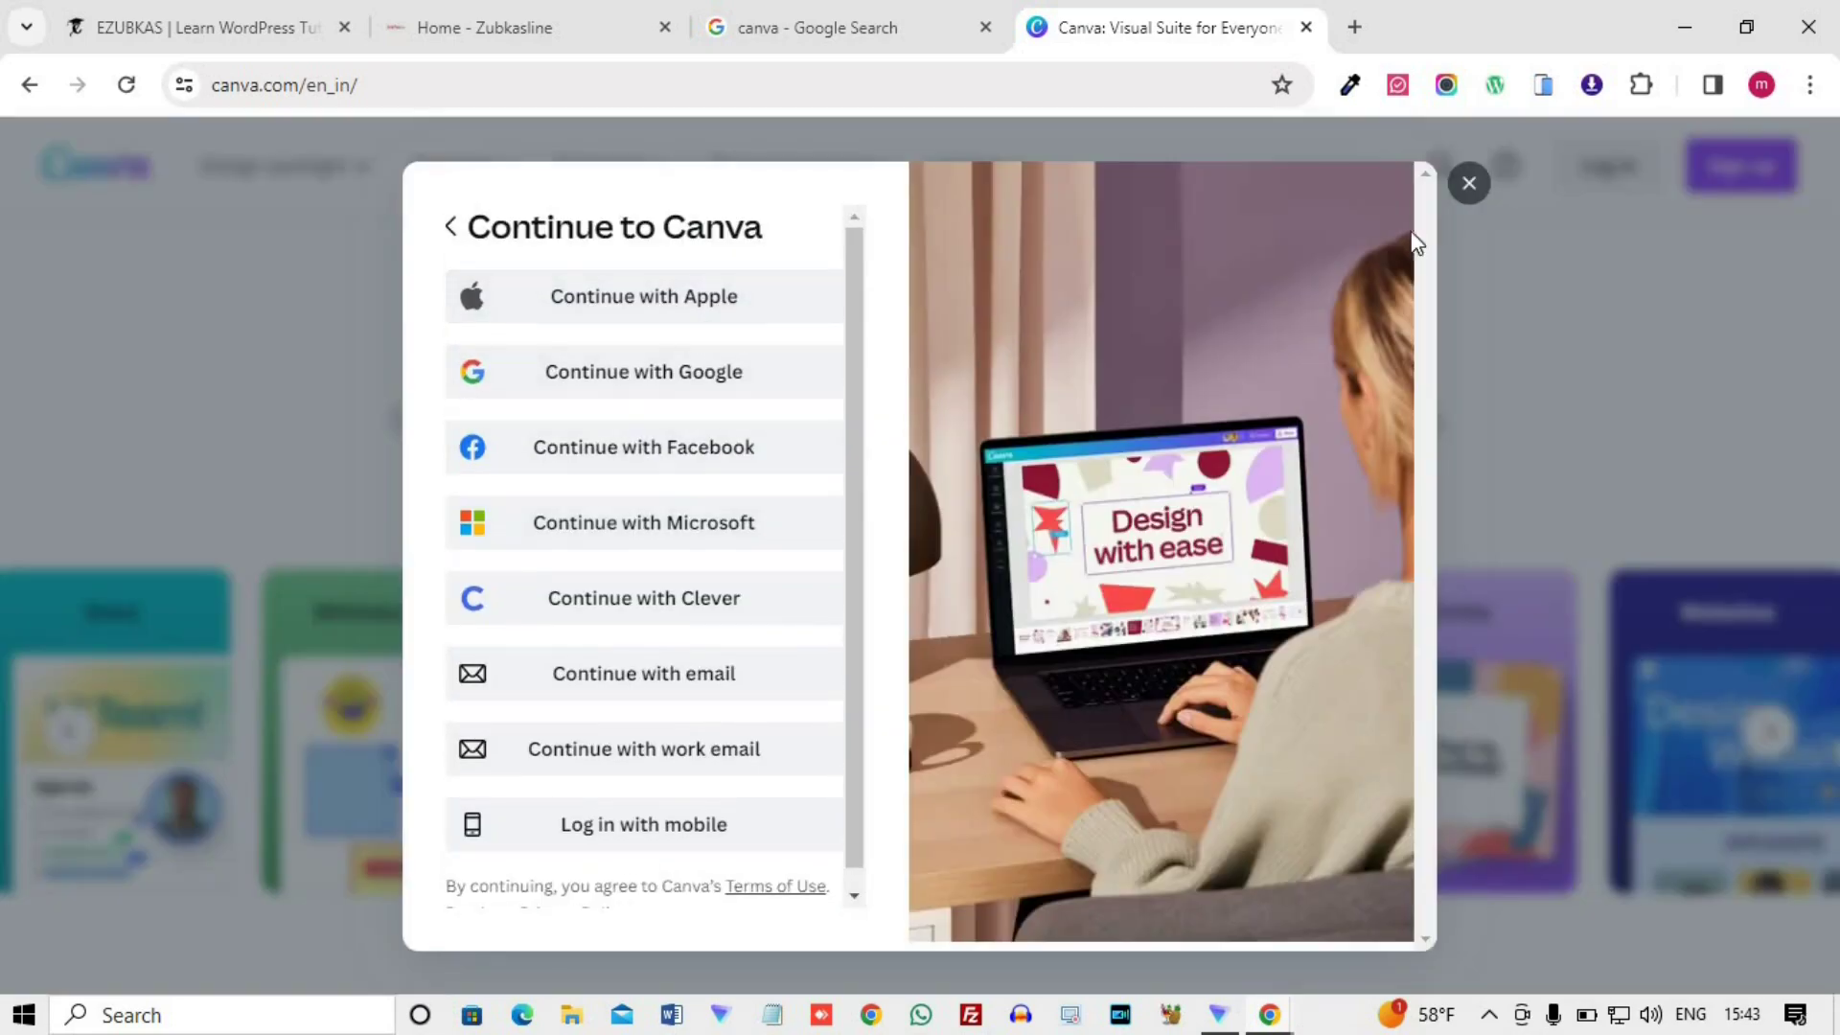
pyautogui.click(657, 373)
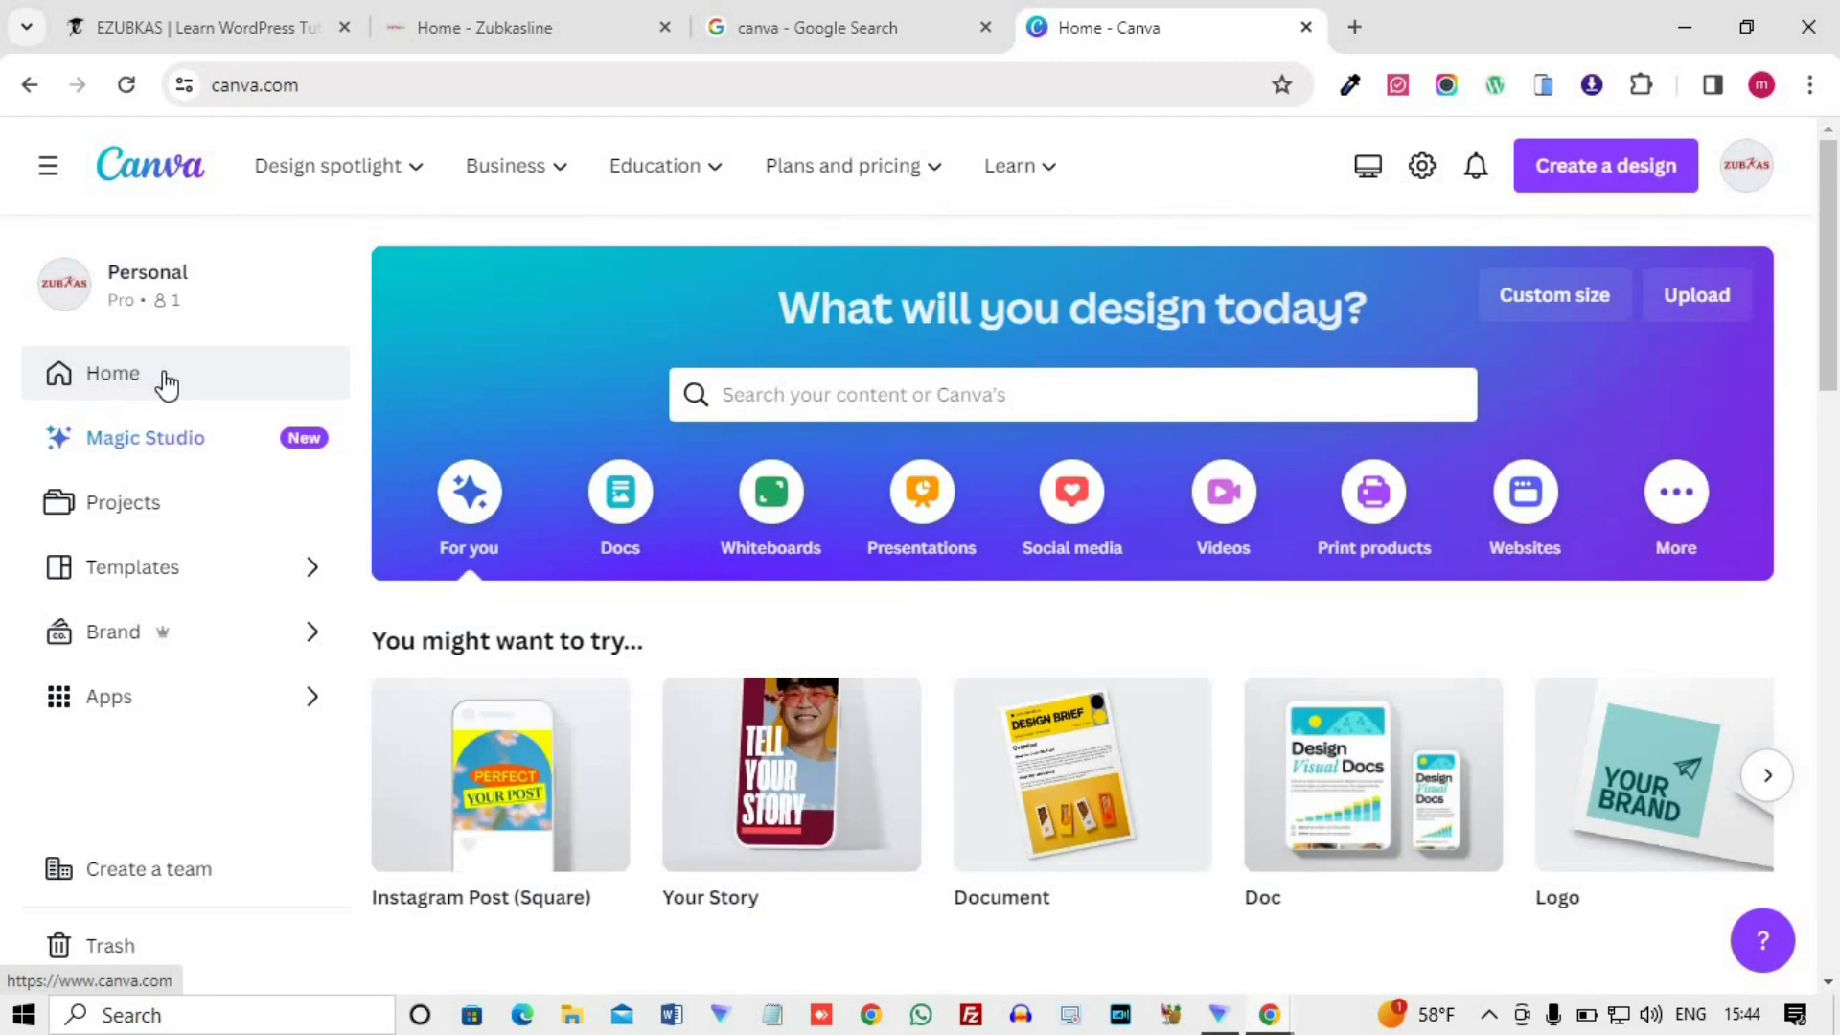
# - View the Projects page and examine the options for adding new items, without adding anything
pyautogui.scroll(-1, 167, 384)
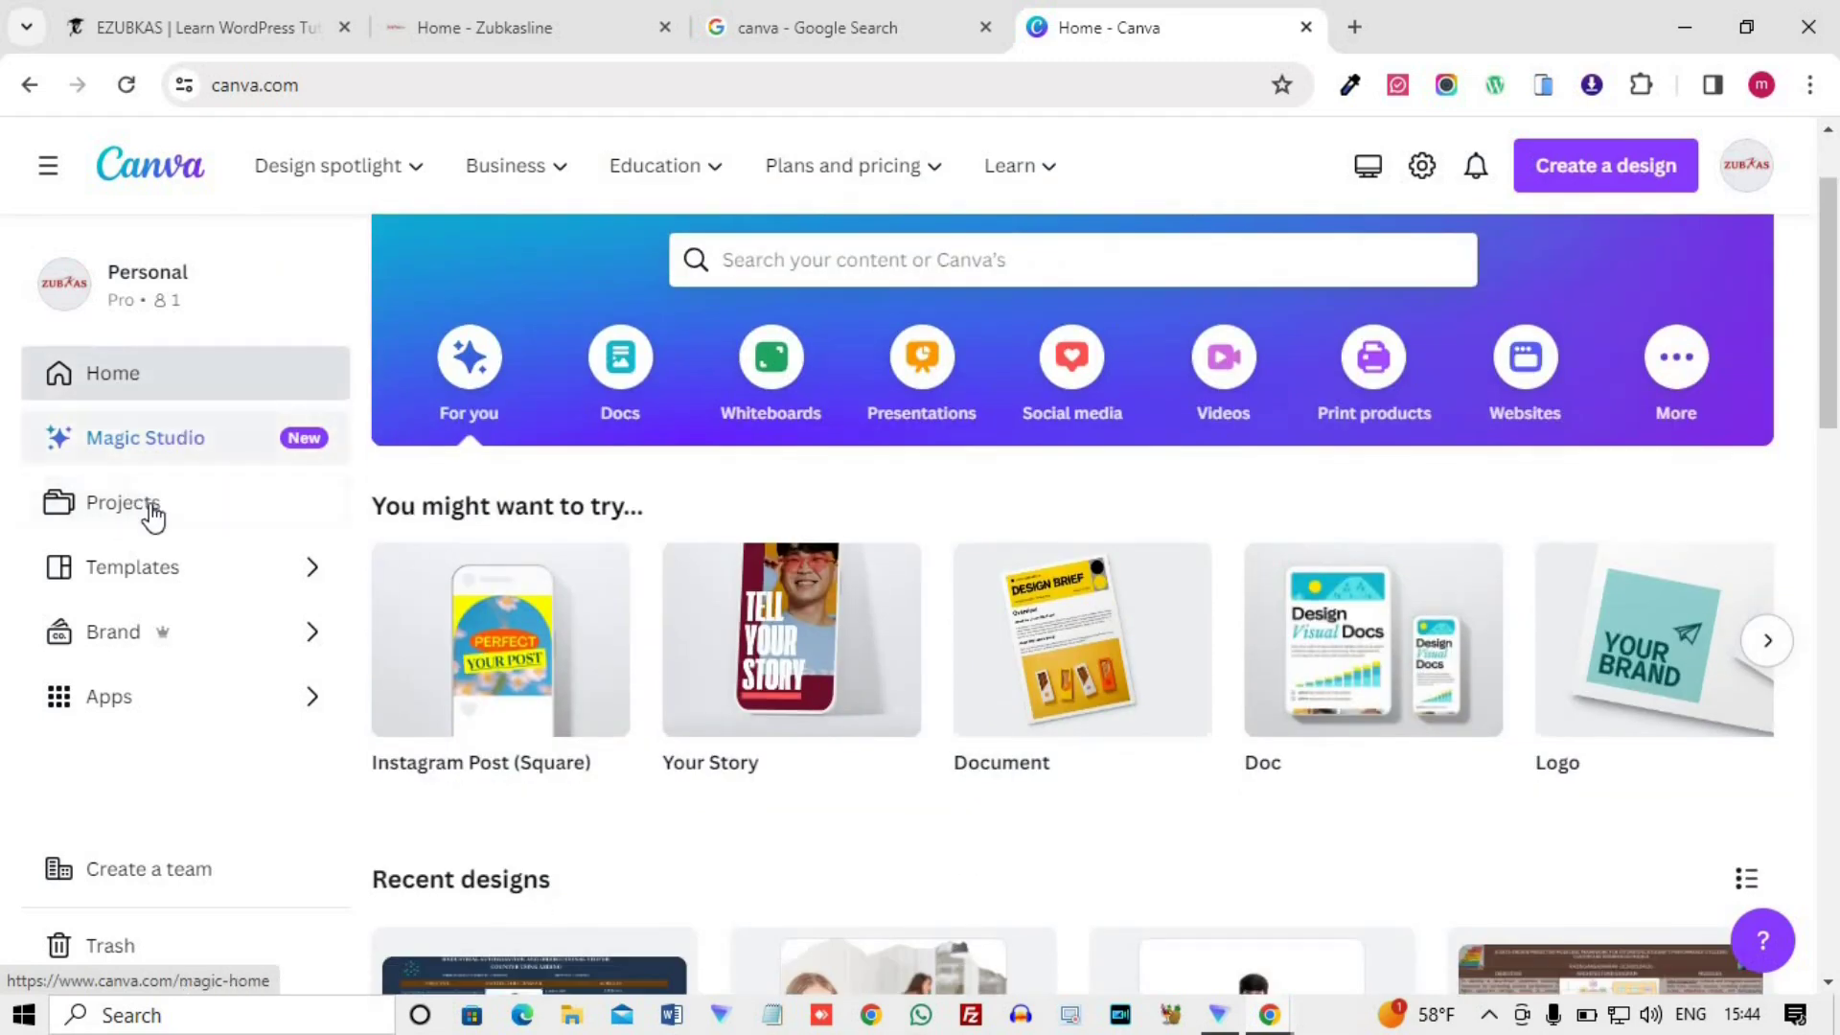
pyautogui.click(133, 525)
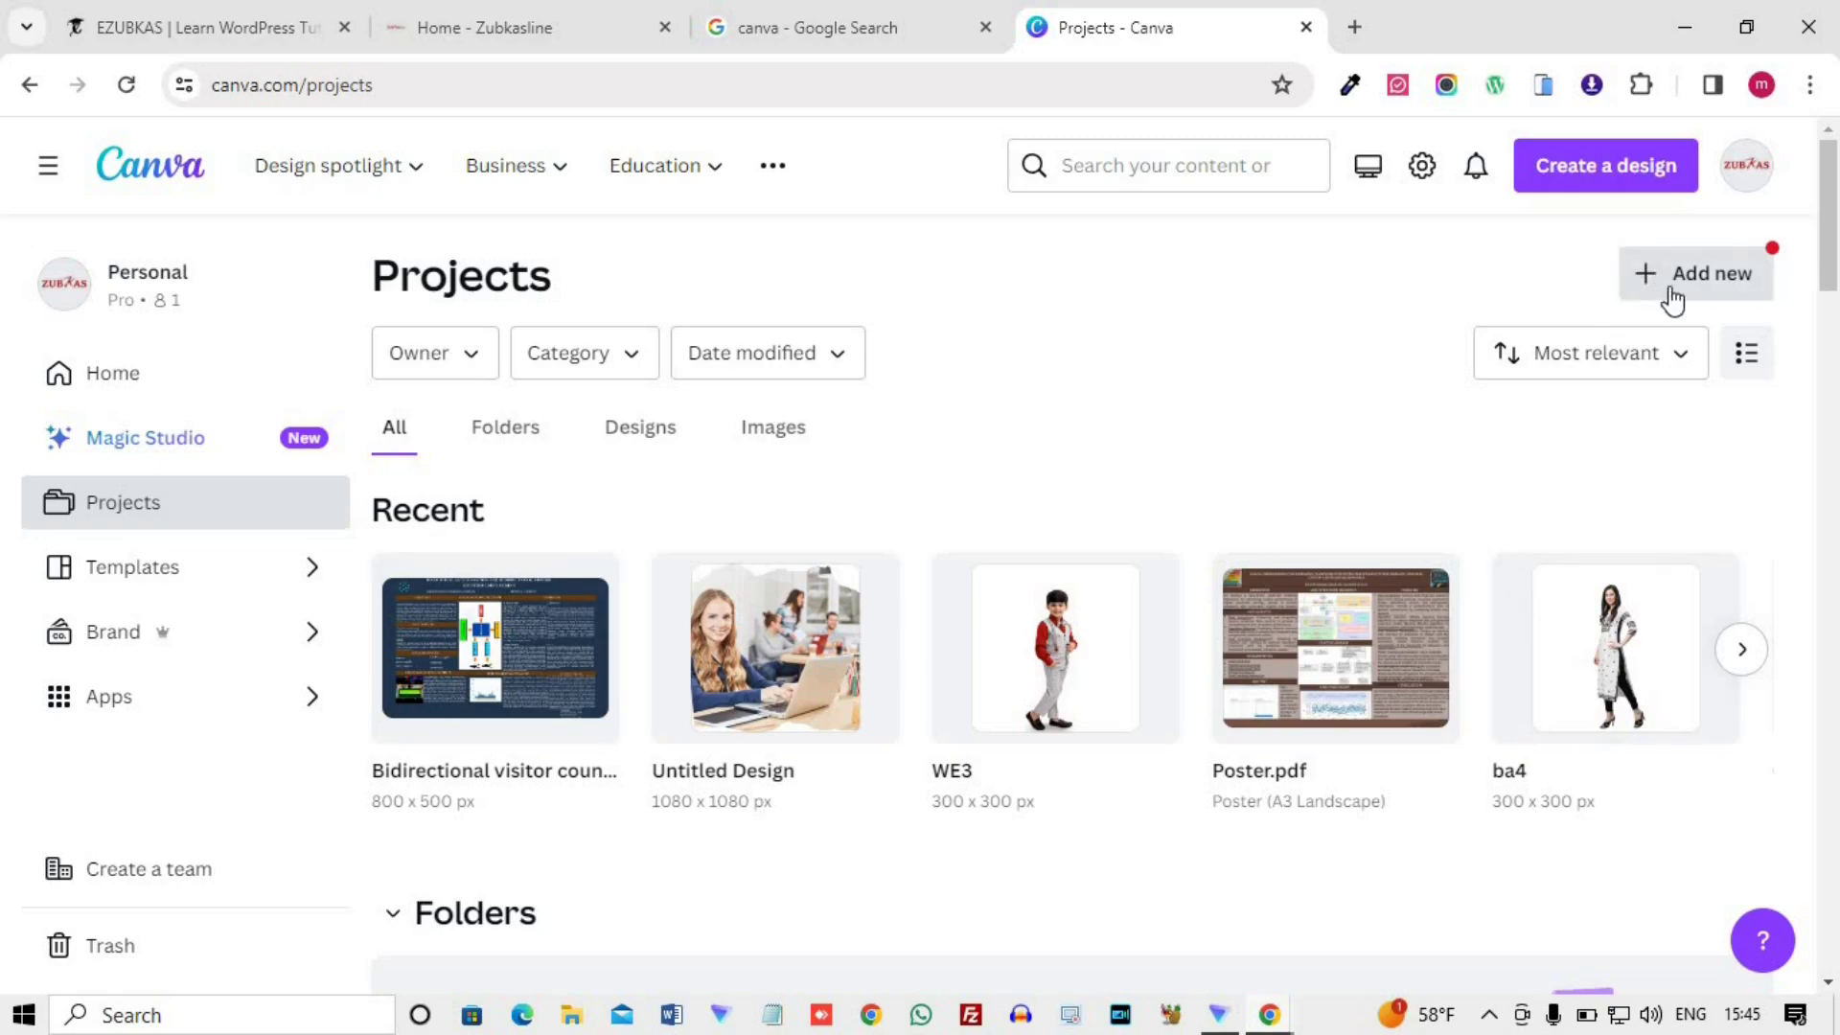
pyautogui.click(1703, 285)
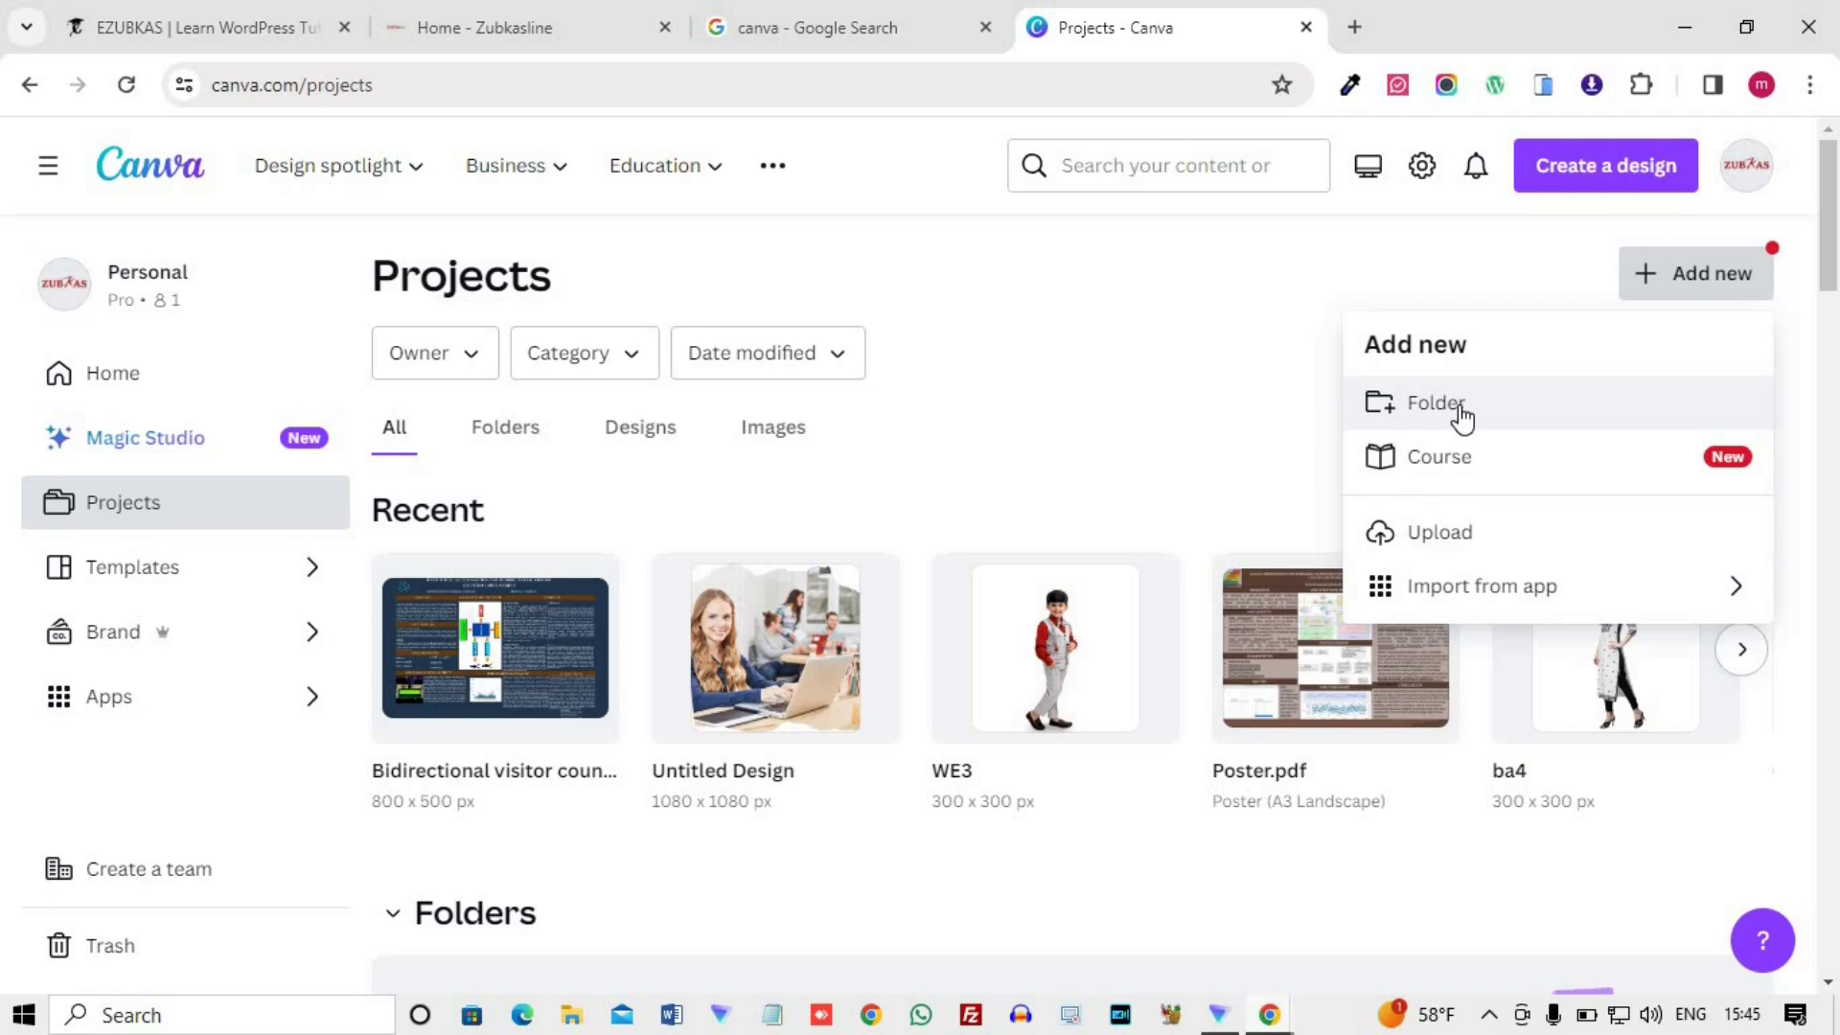
pyautogui.click(1114, 303)
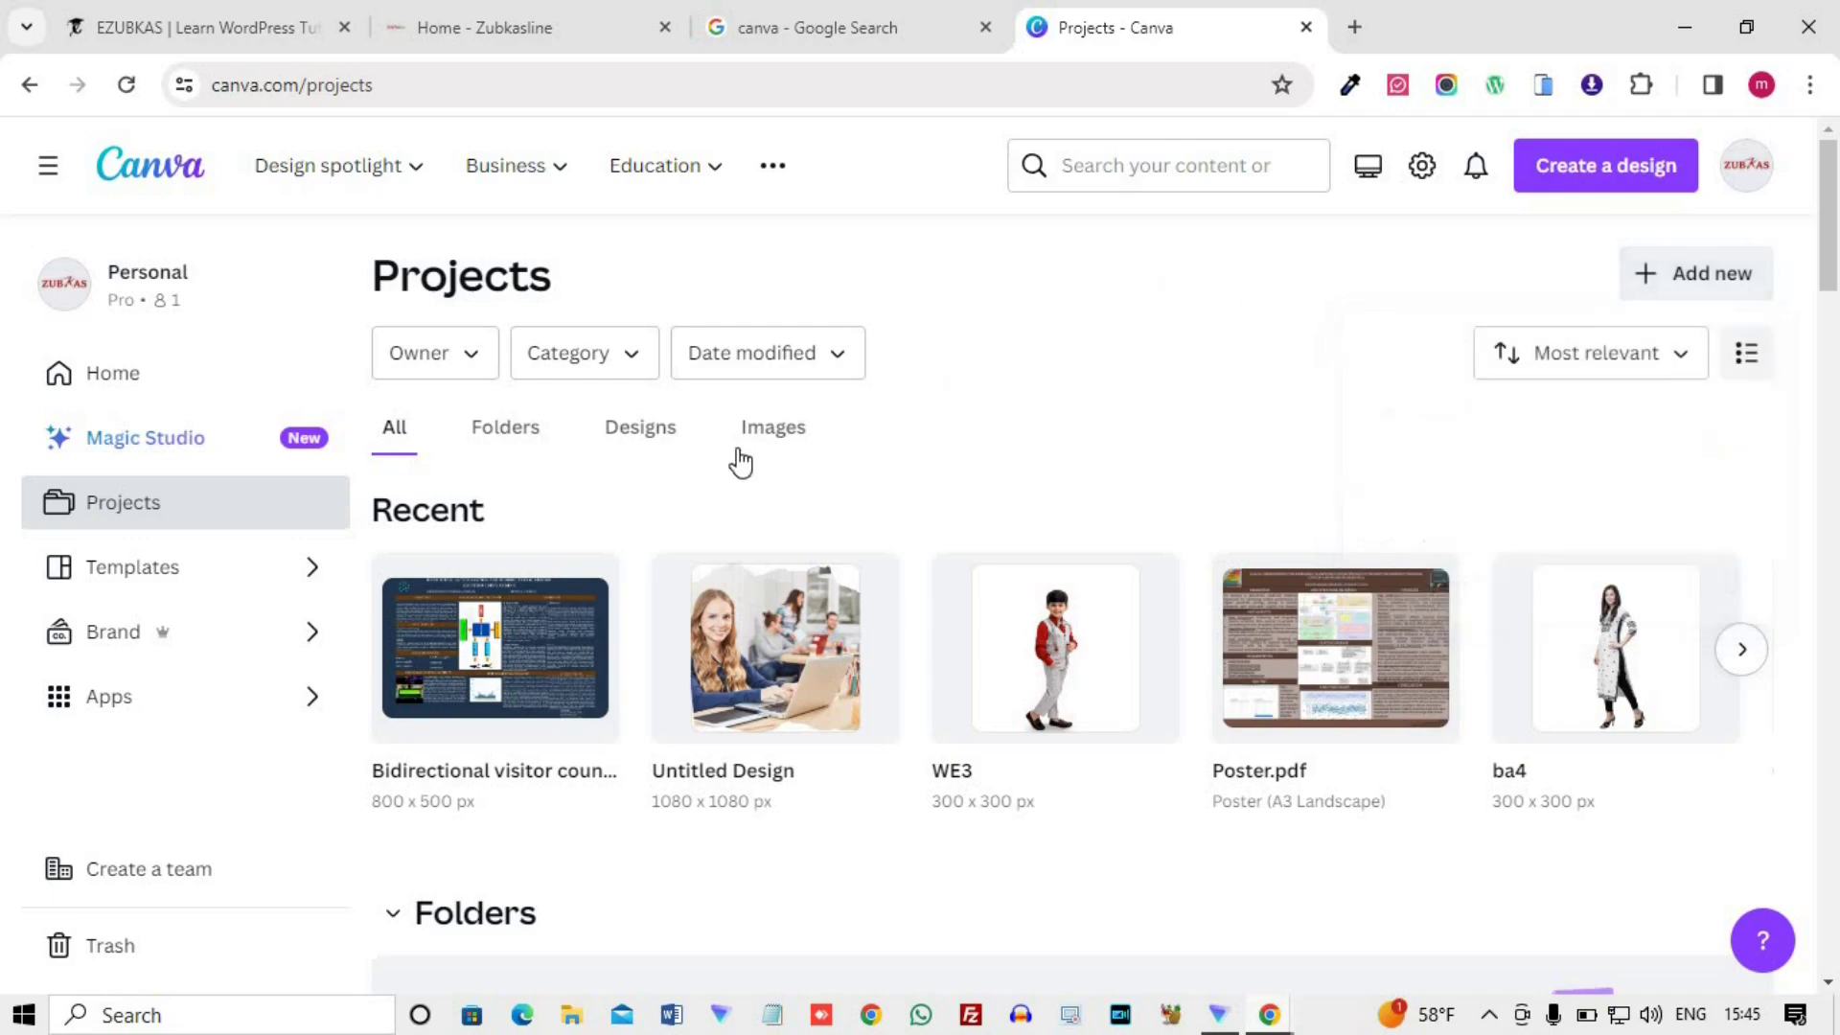
# - Open the Templates page and browse the recommended template types, from Instagram posts through logos, resumes, flyers and cards
pyautogui.click(309, 578)
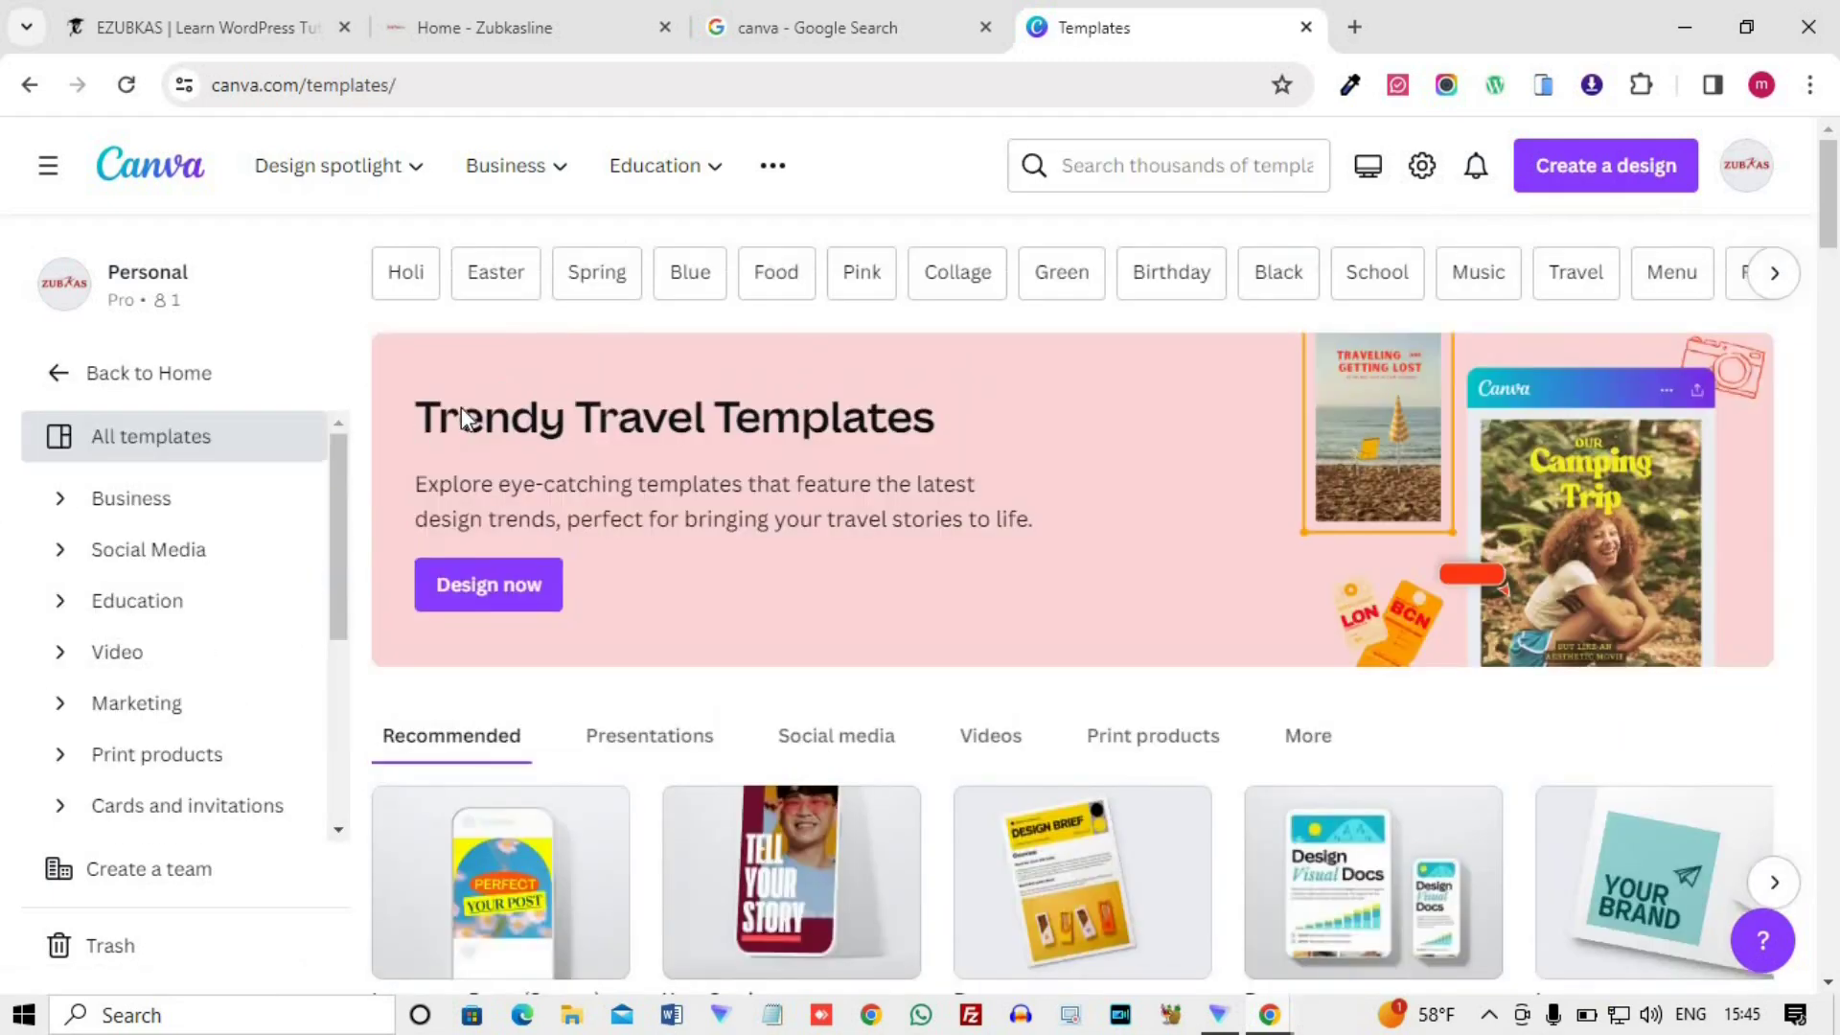
pyautogui.scroll(-3, 628, 687)
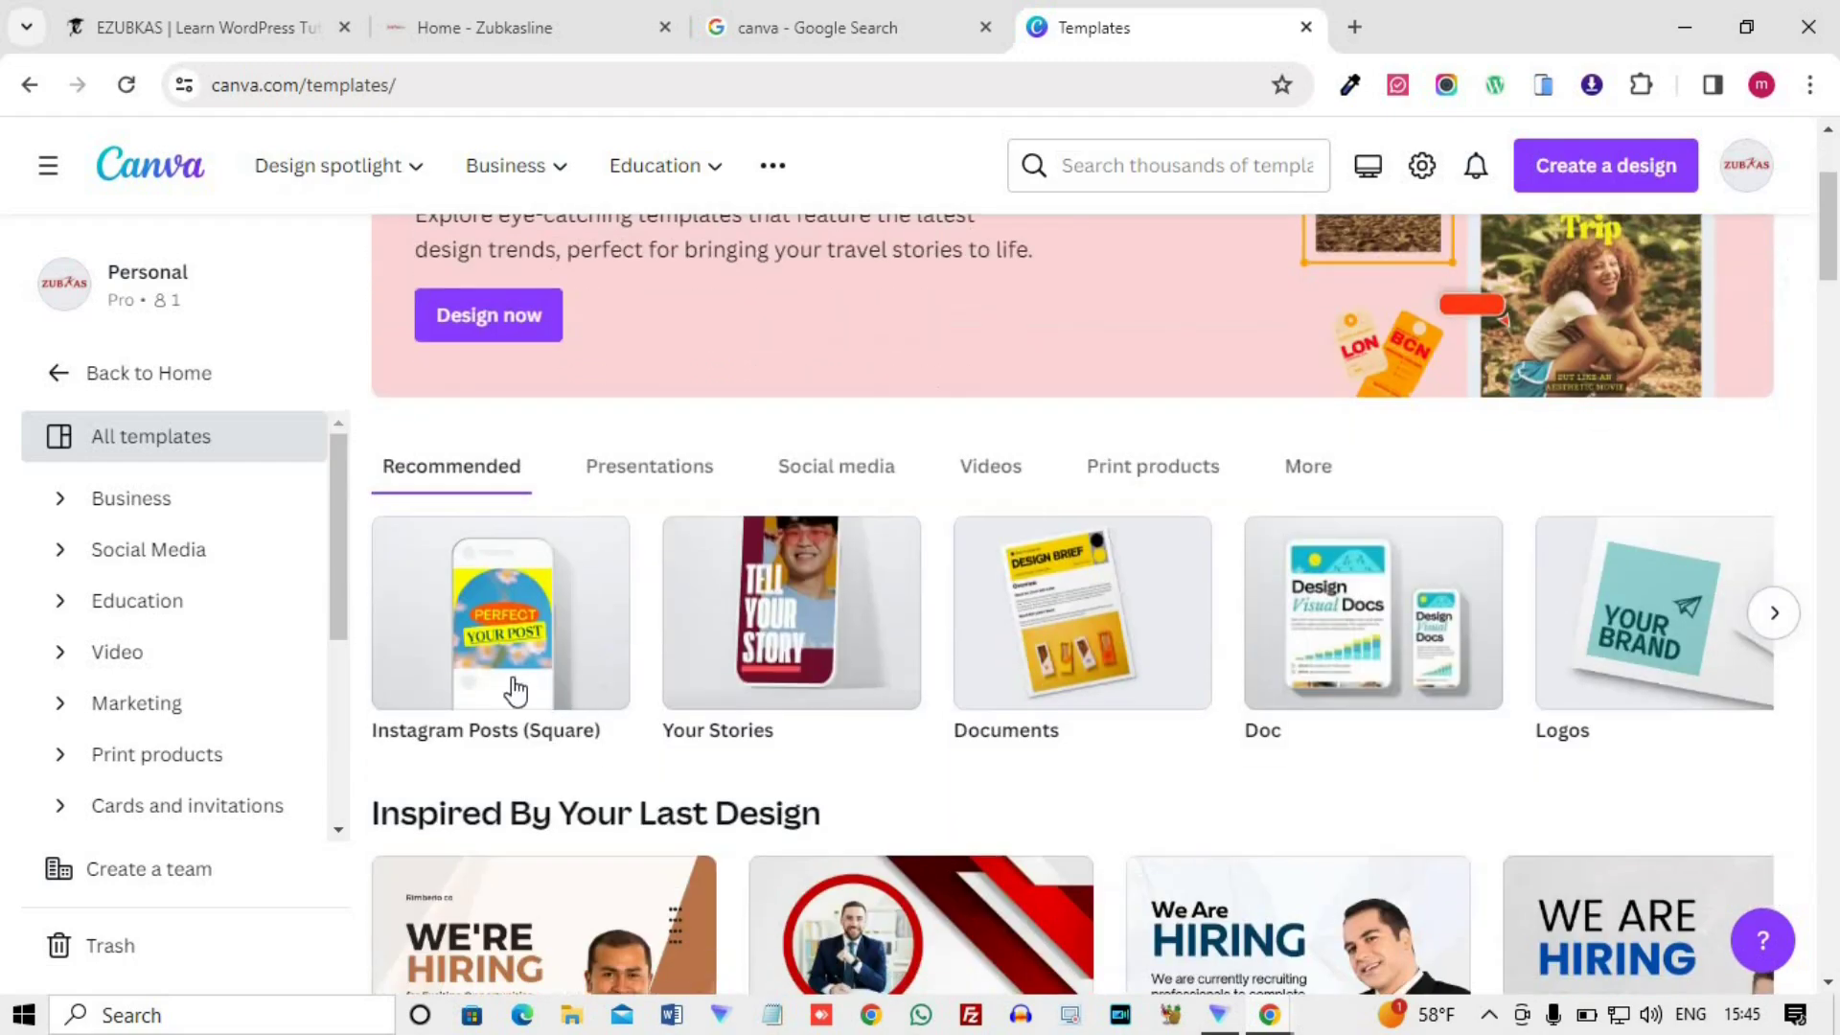
pyautogui.scroll(3, 657, 400)
pyautogui.scroll(-4, 653, 401)
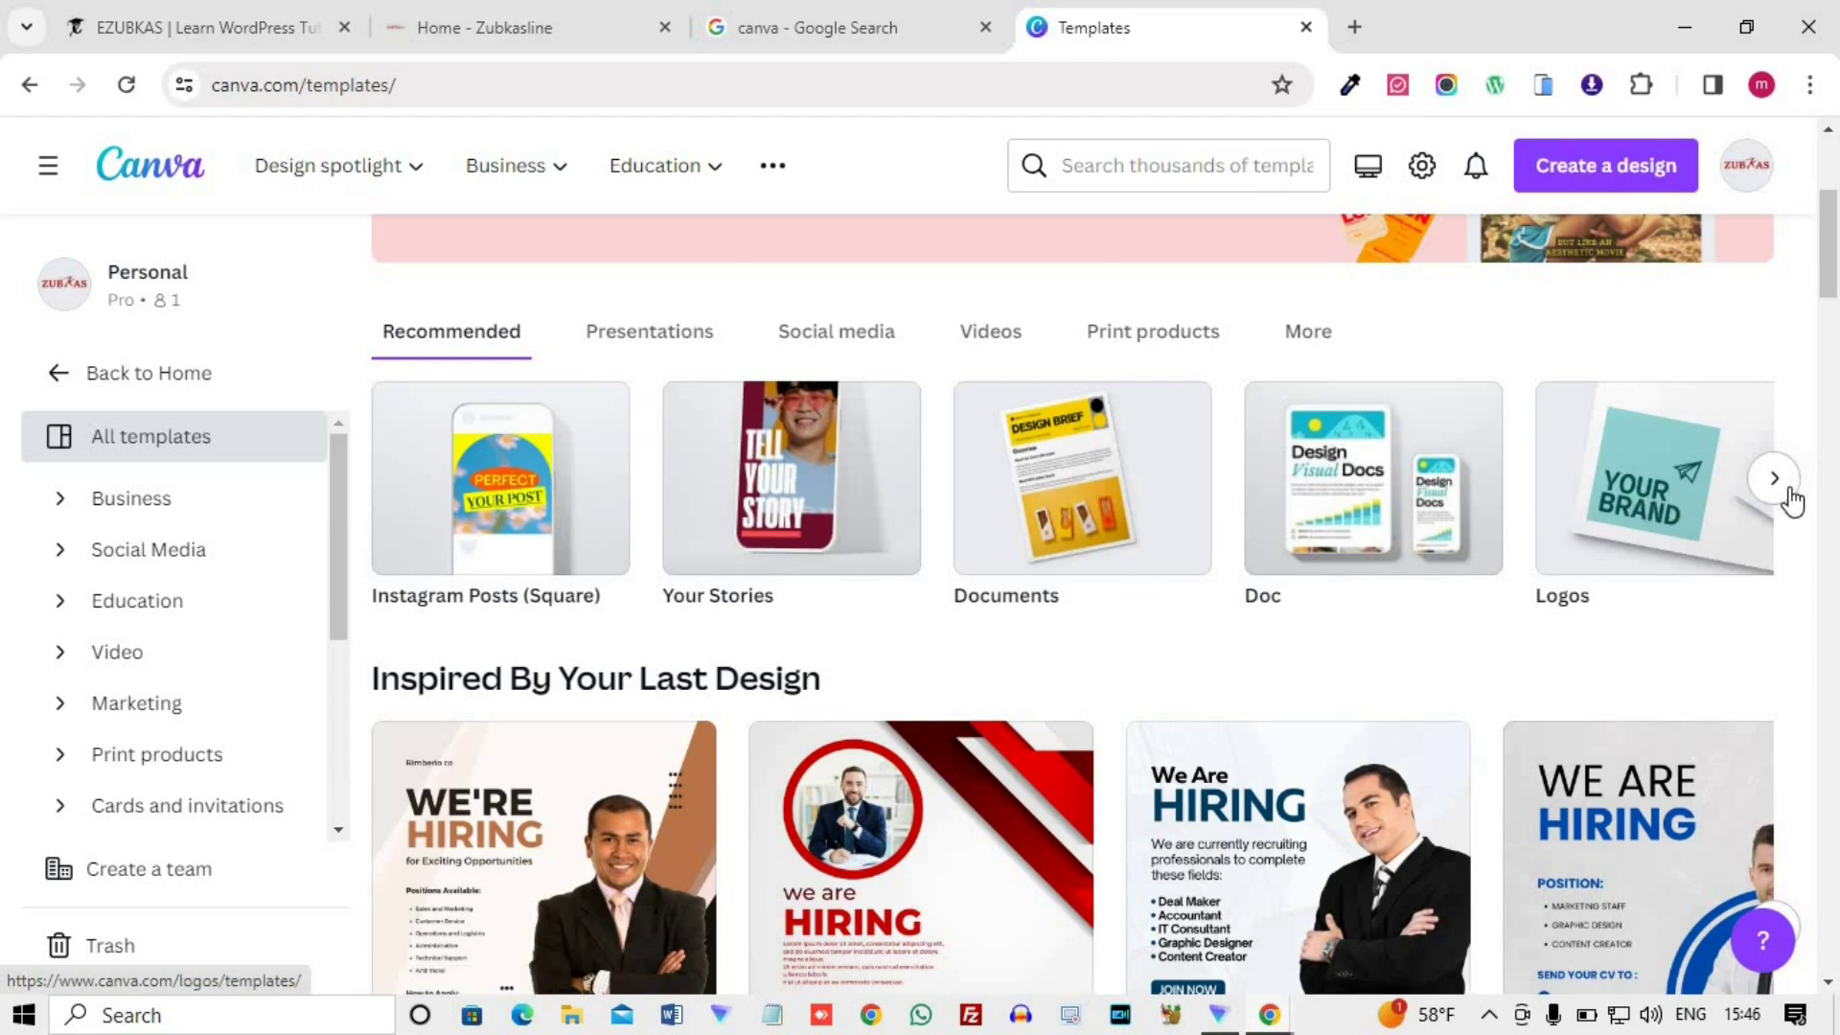
pyautogui.hscroll(4, 1710, 546)
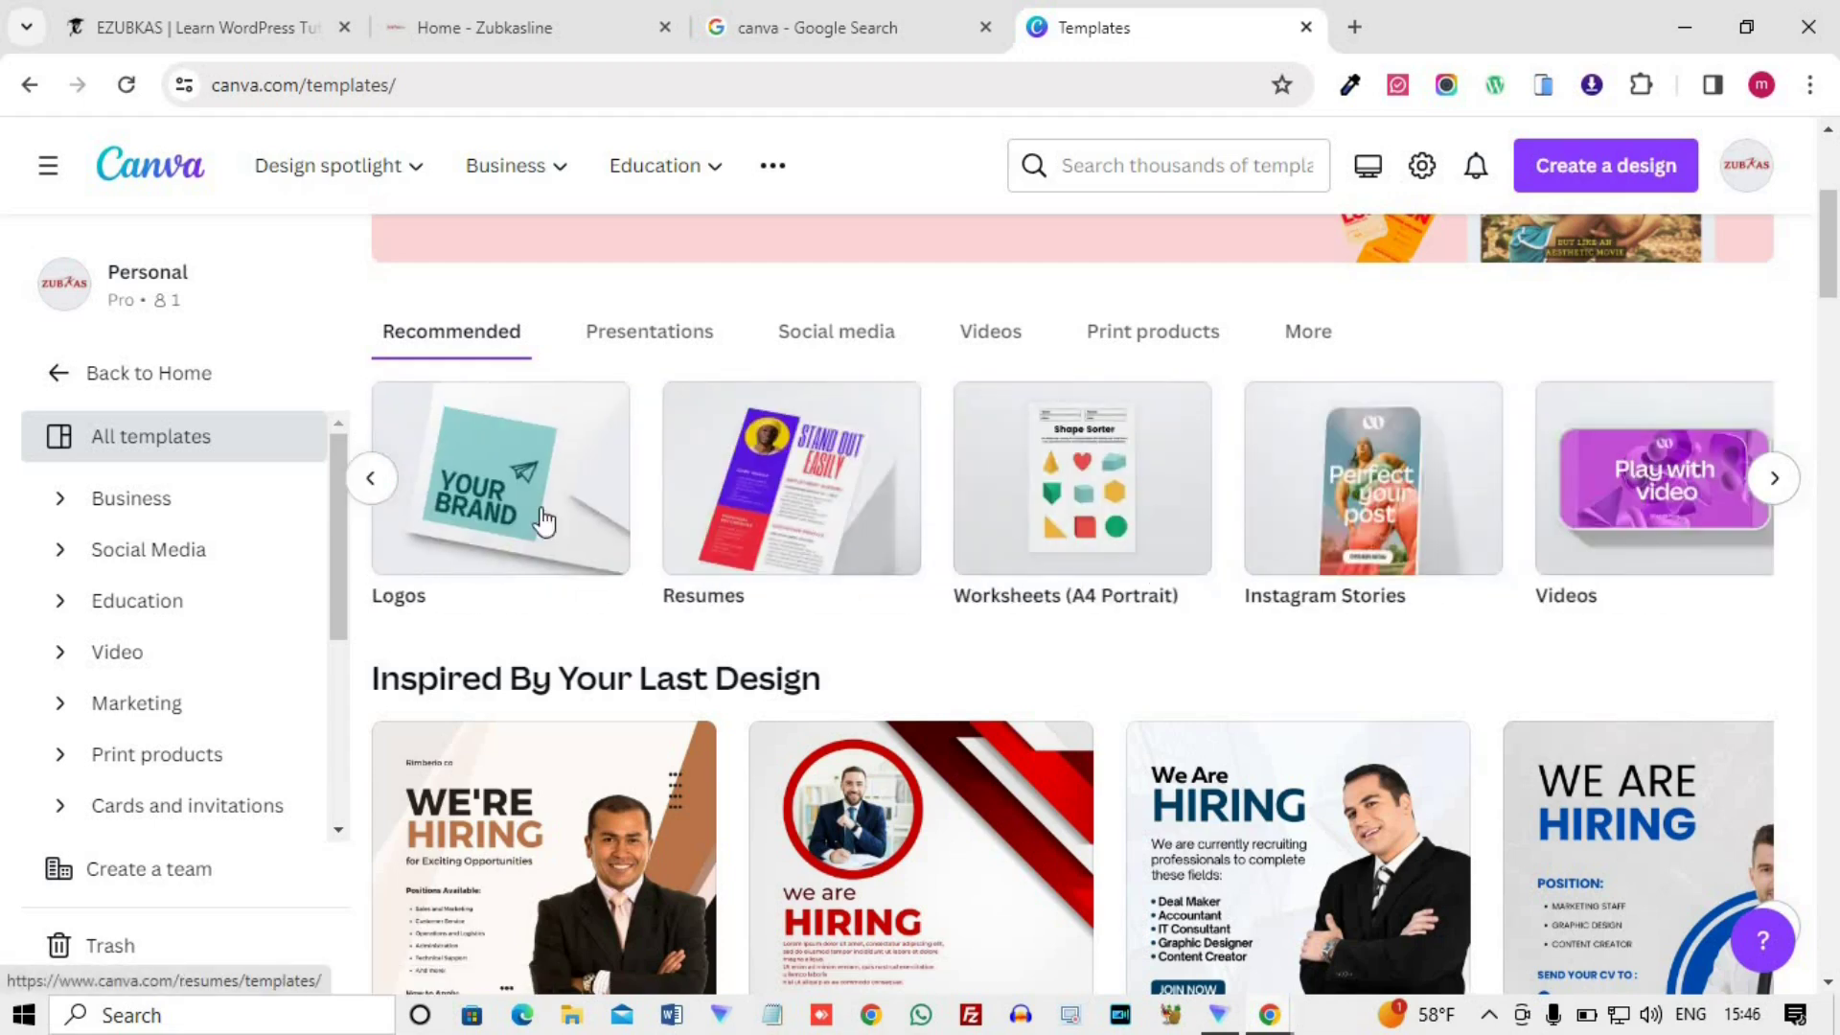
pyautogui.click(1774, 478)
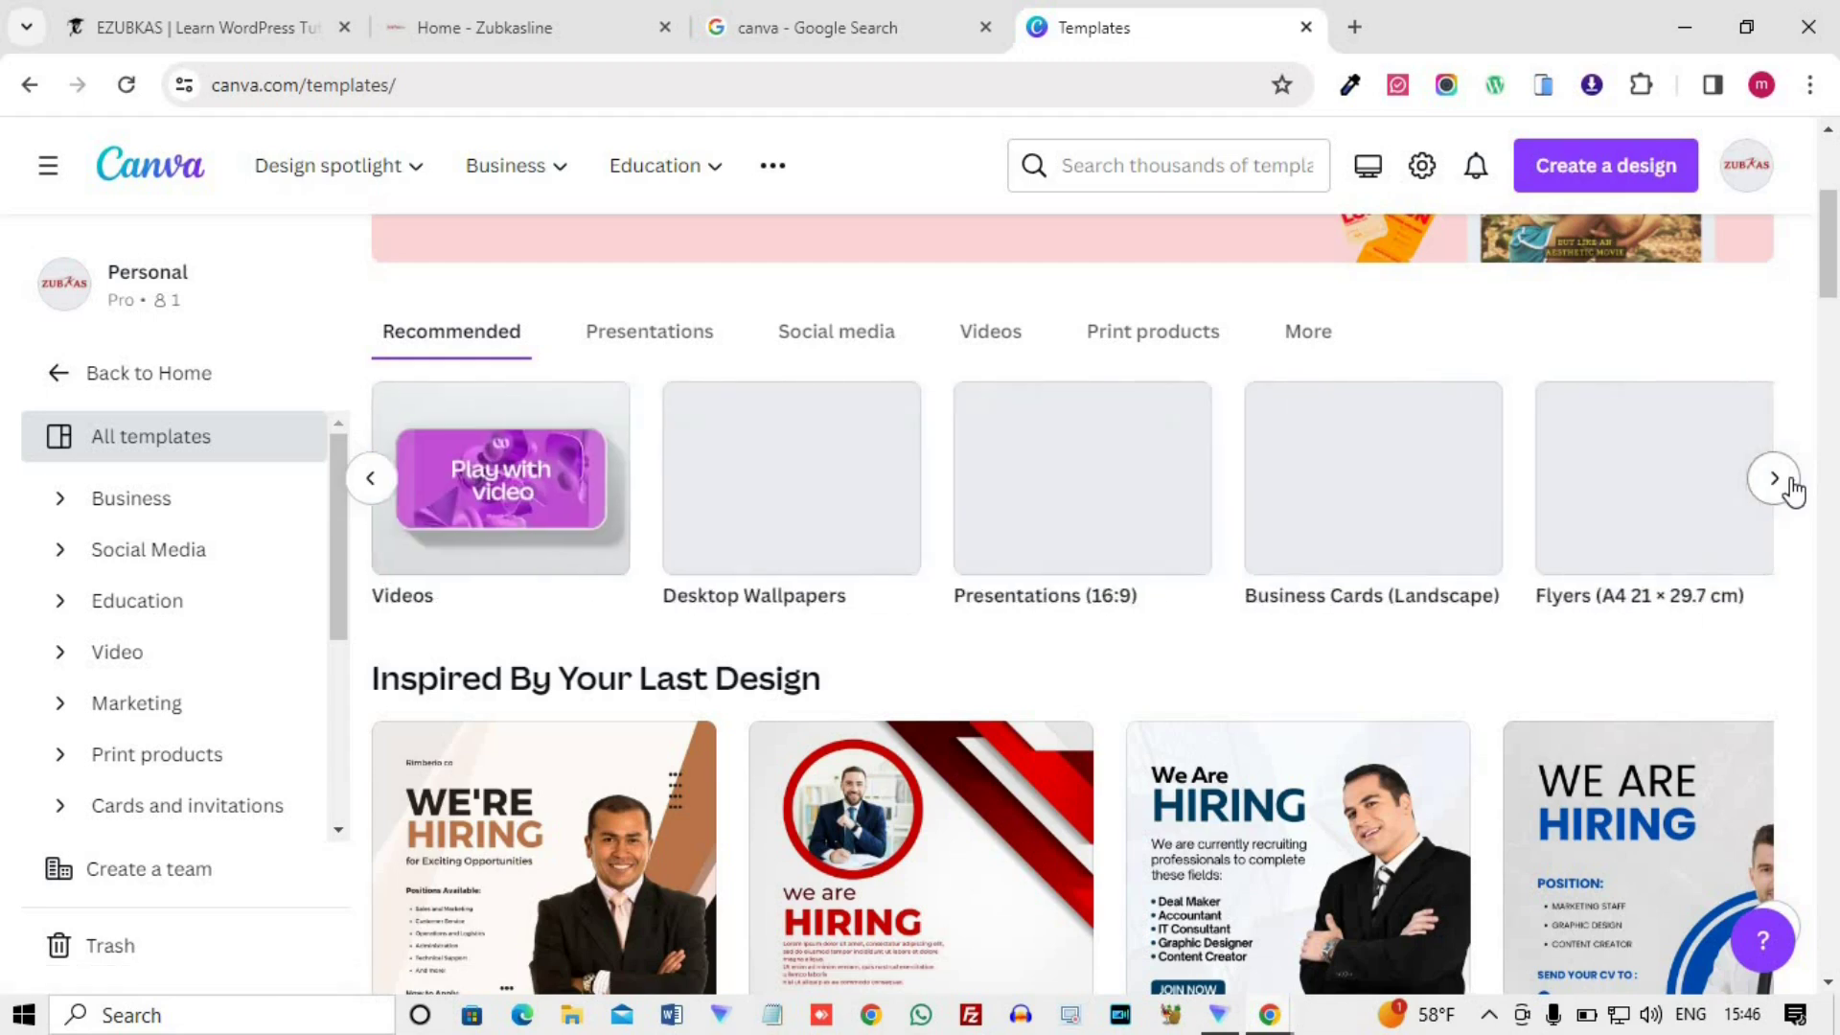
pyautogui.click(1788, 482)
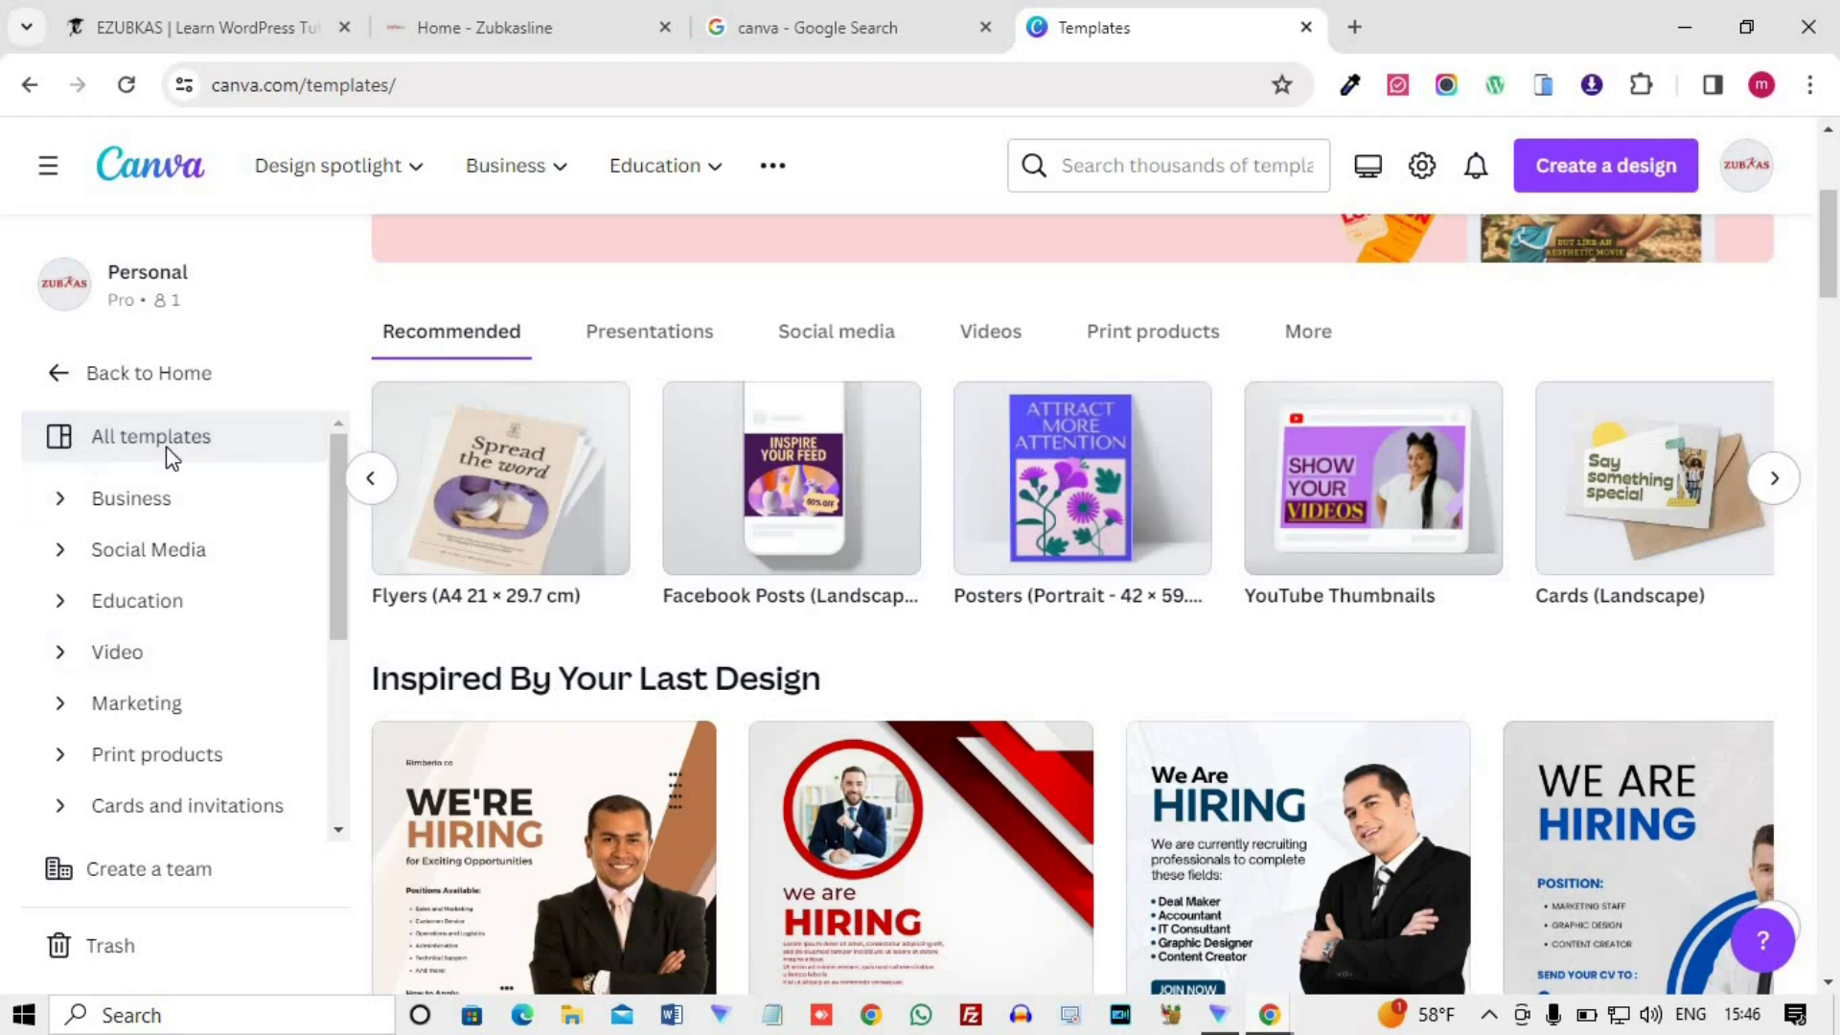
# - Expand the Business and Social Media template categories and examine the template types they contain
pyautogui.click(56, 521)
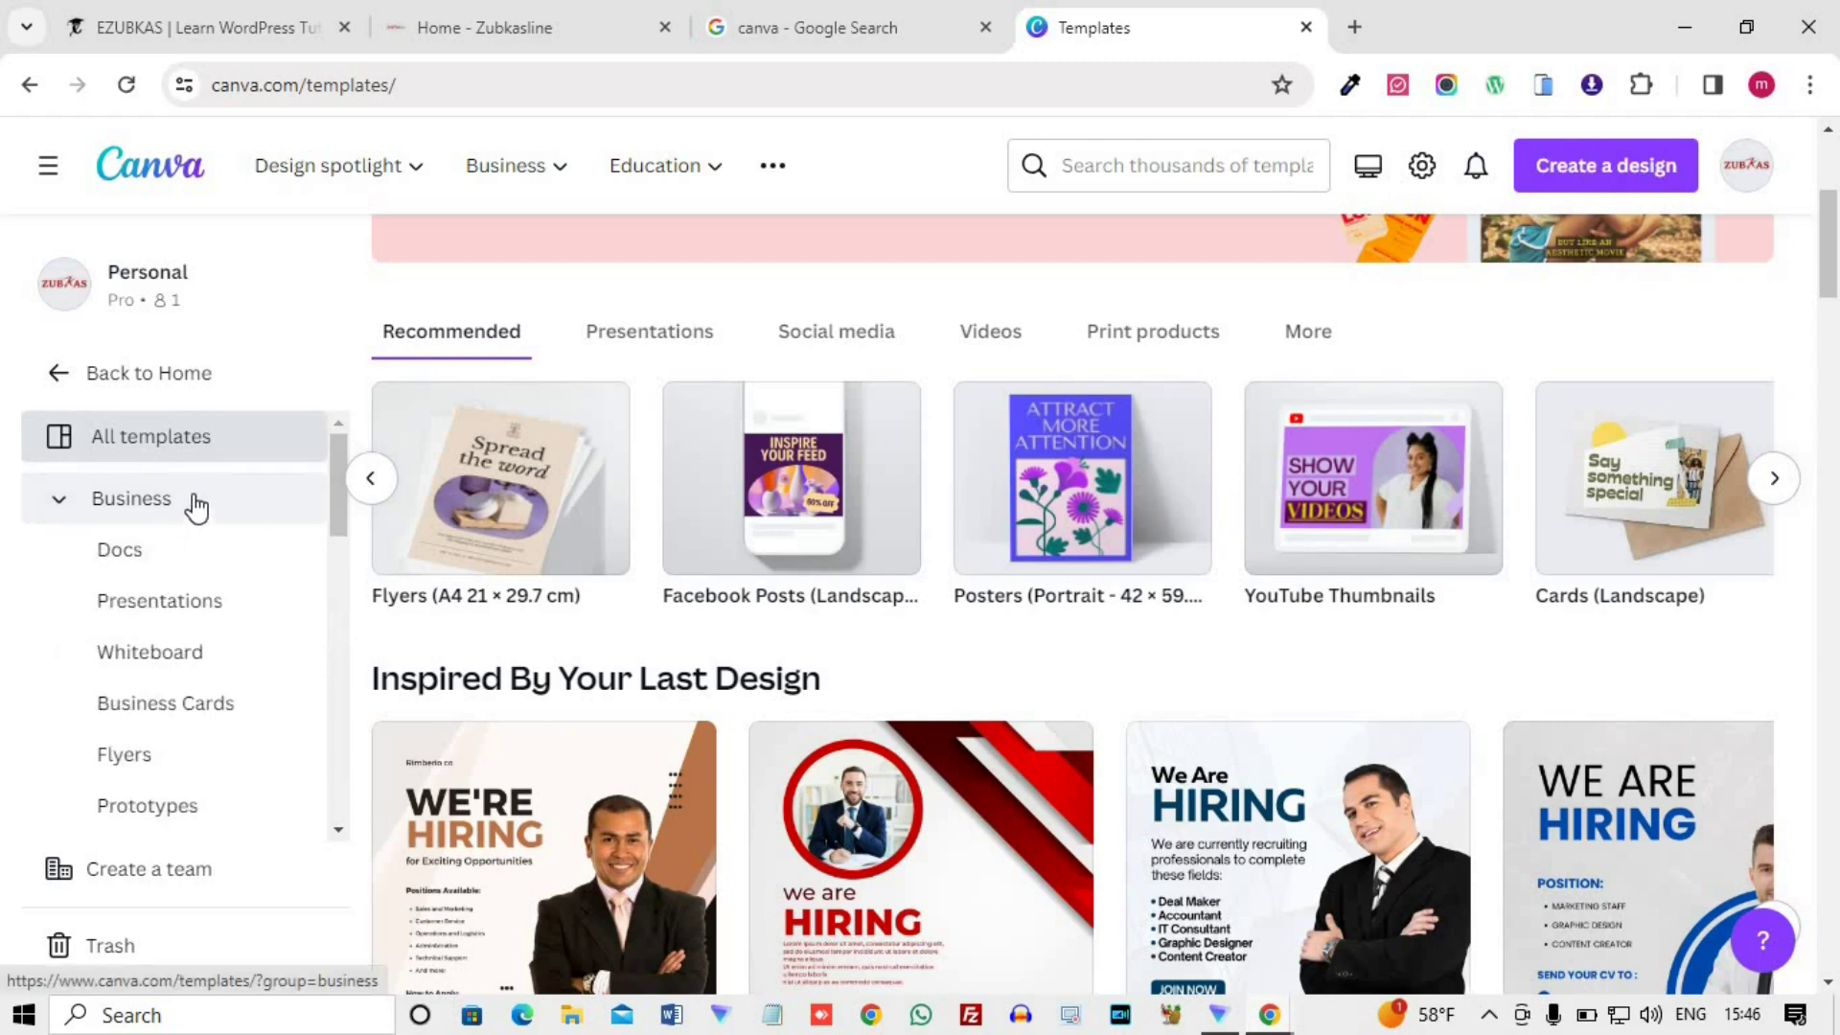
pyautogui.scroll(-5, 197, 508)
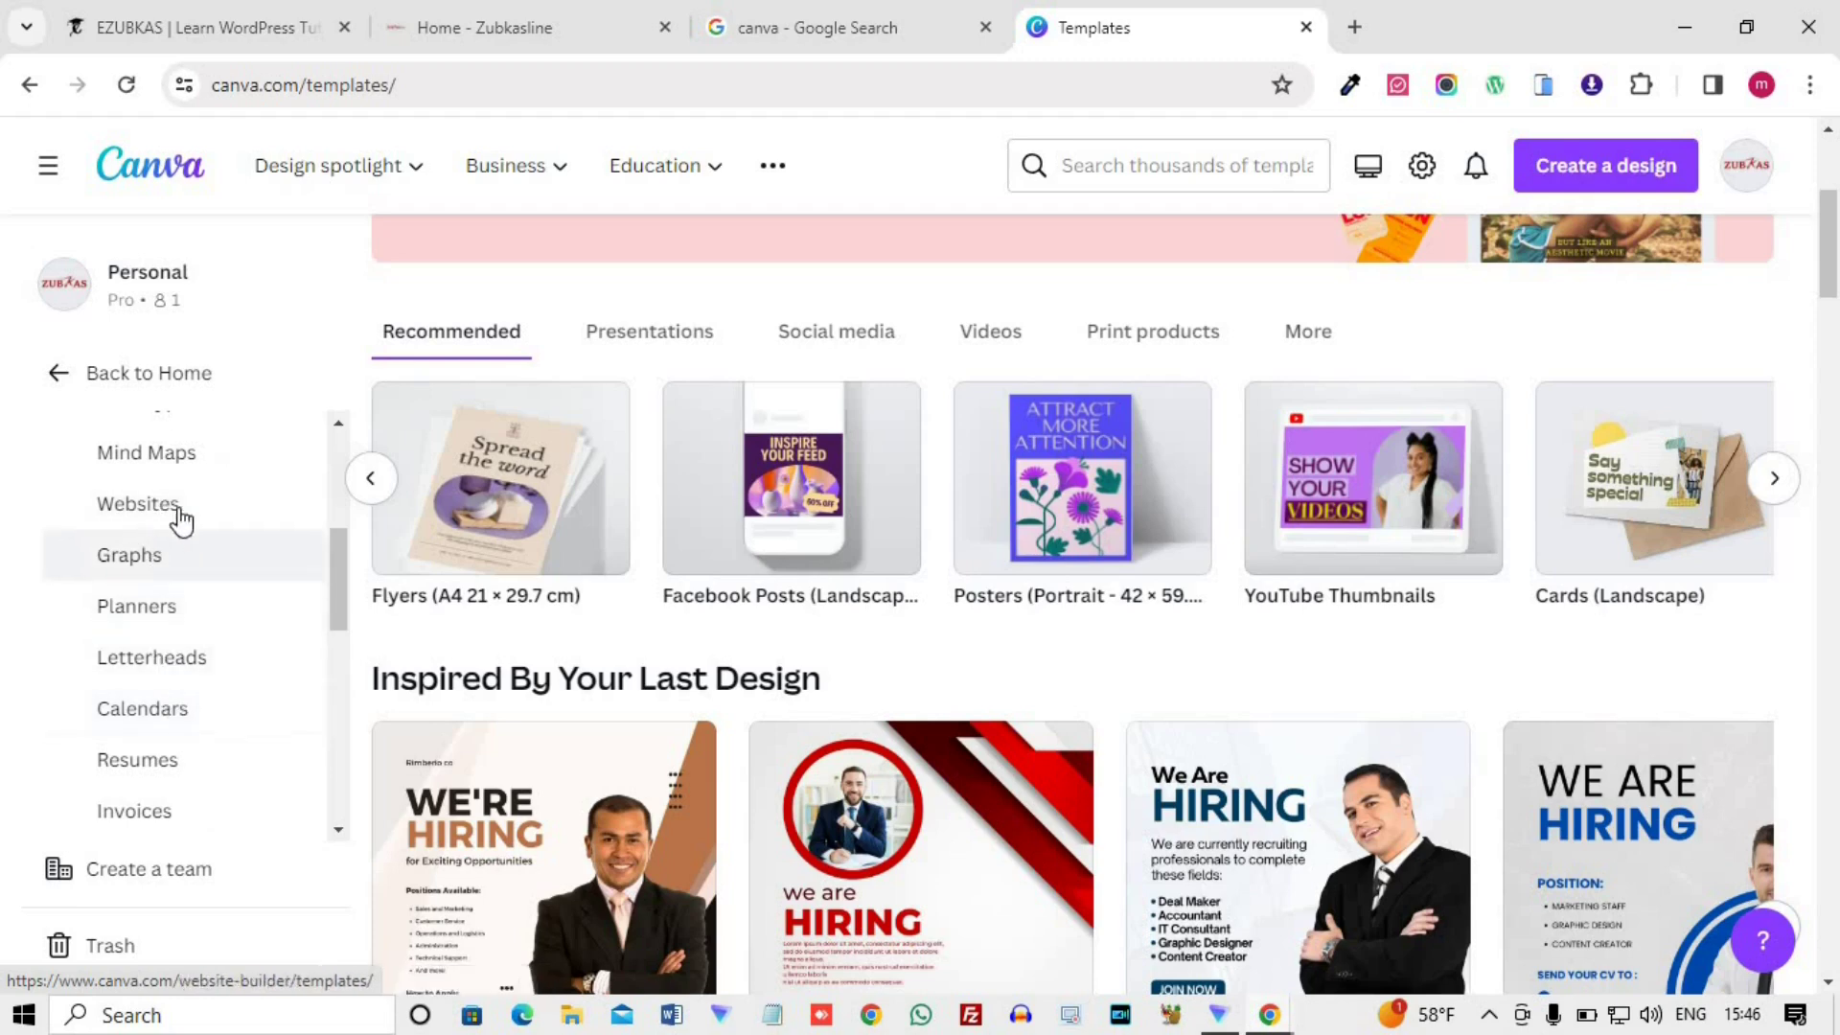
pyautogui.scroll(-4, 205, 686)
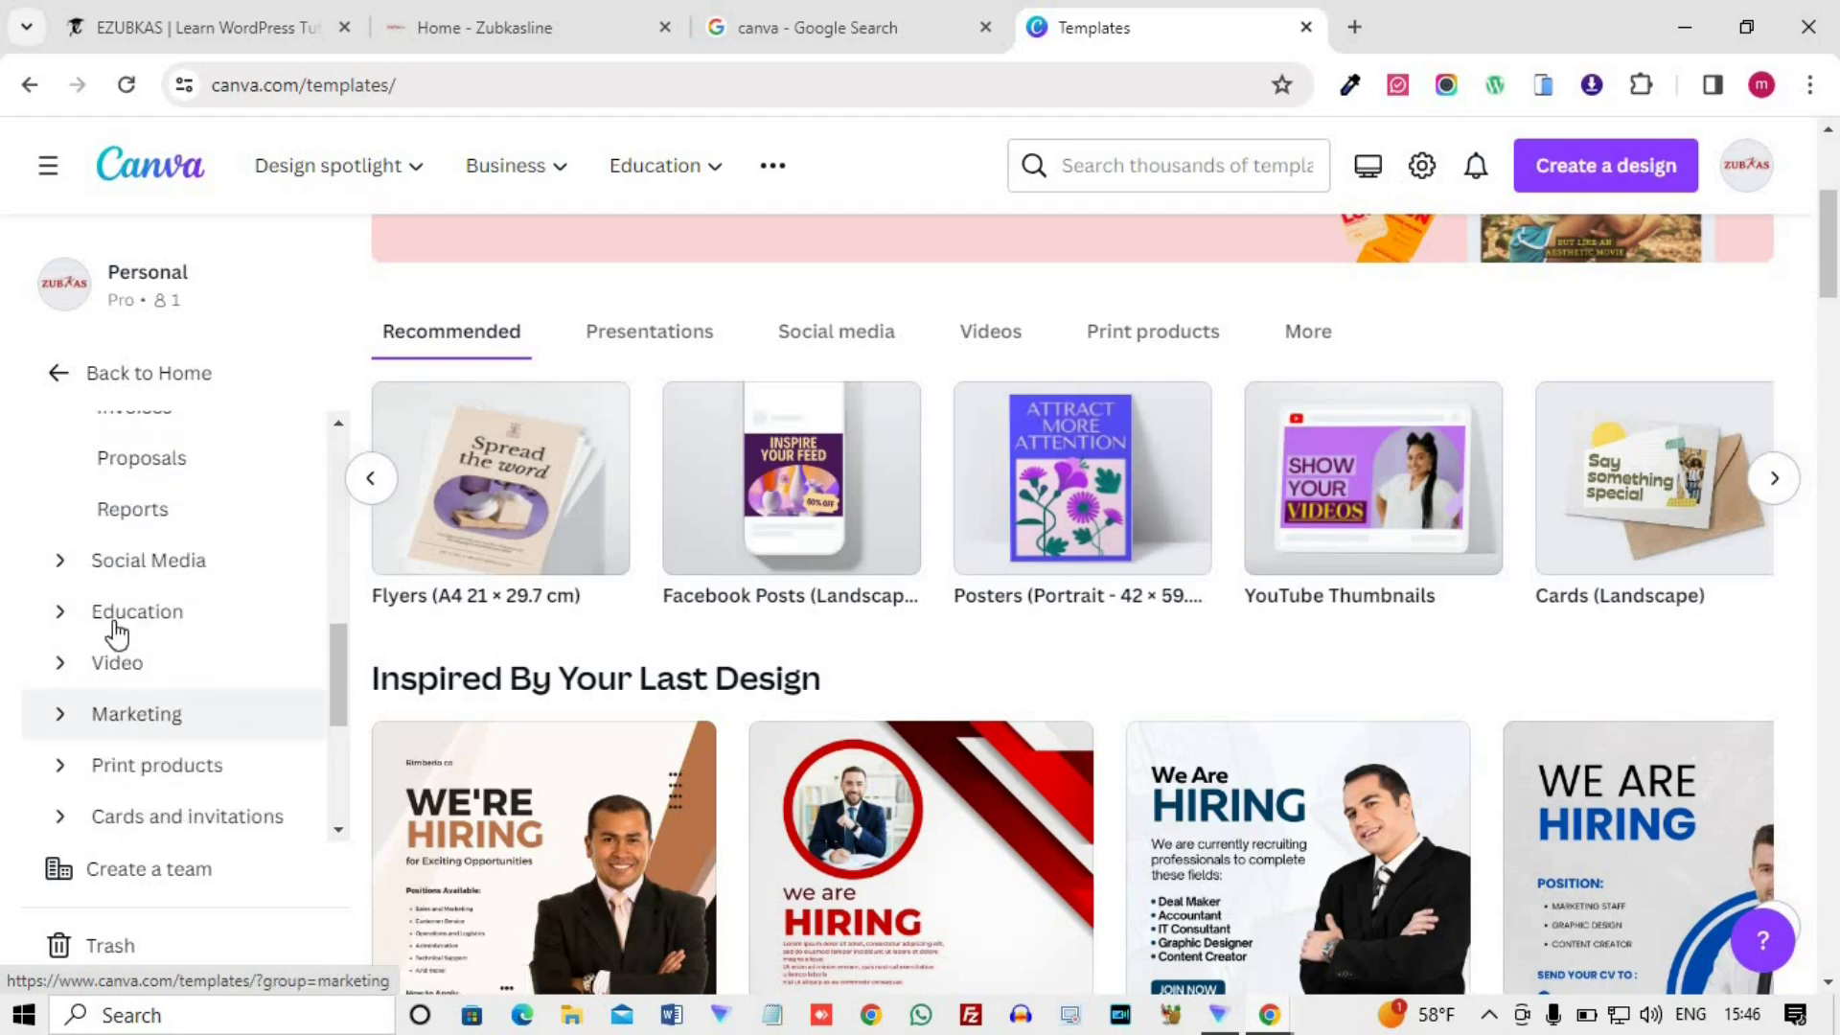
pyautogui.click(61, 563)
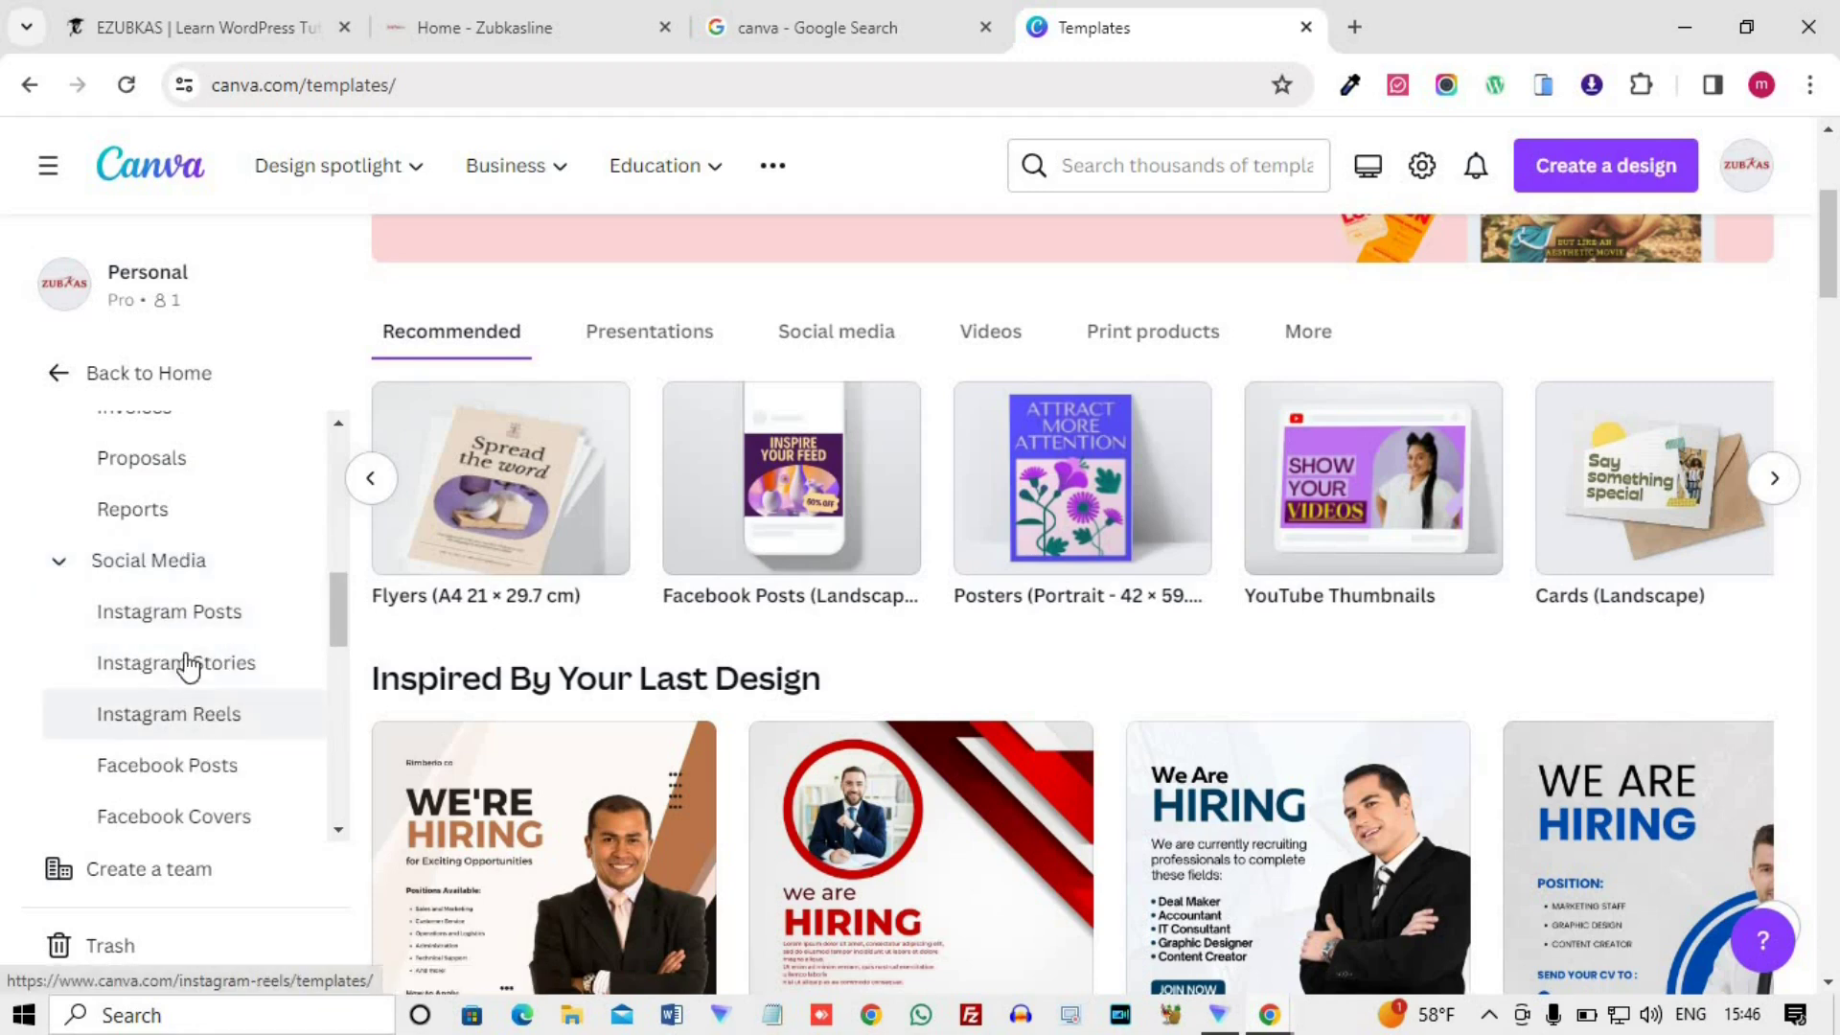
pyautogui.scroll(-3, 196, 618)
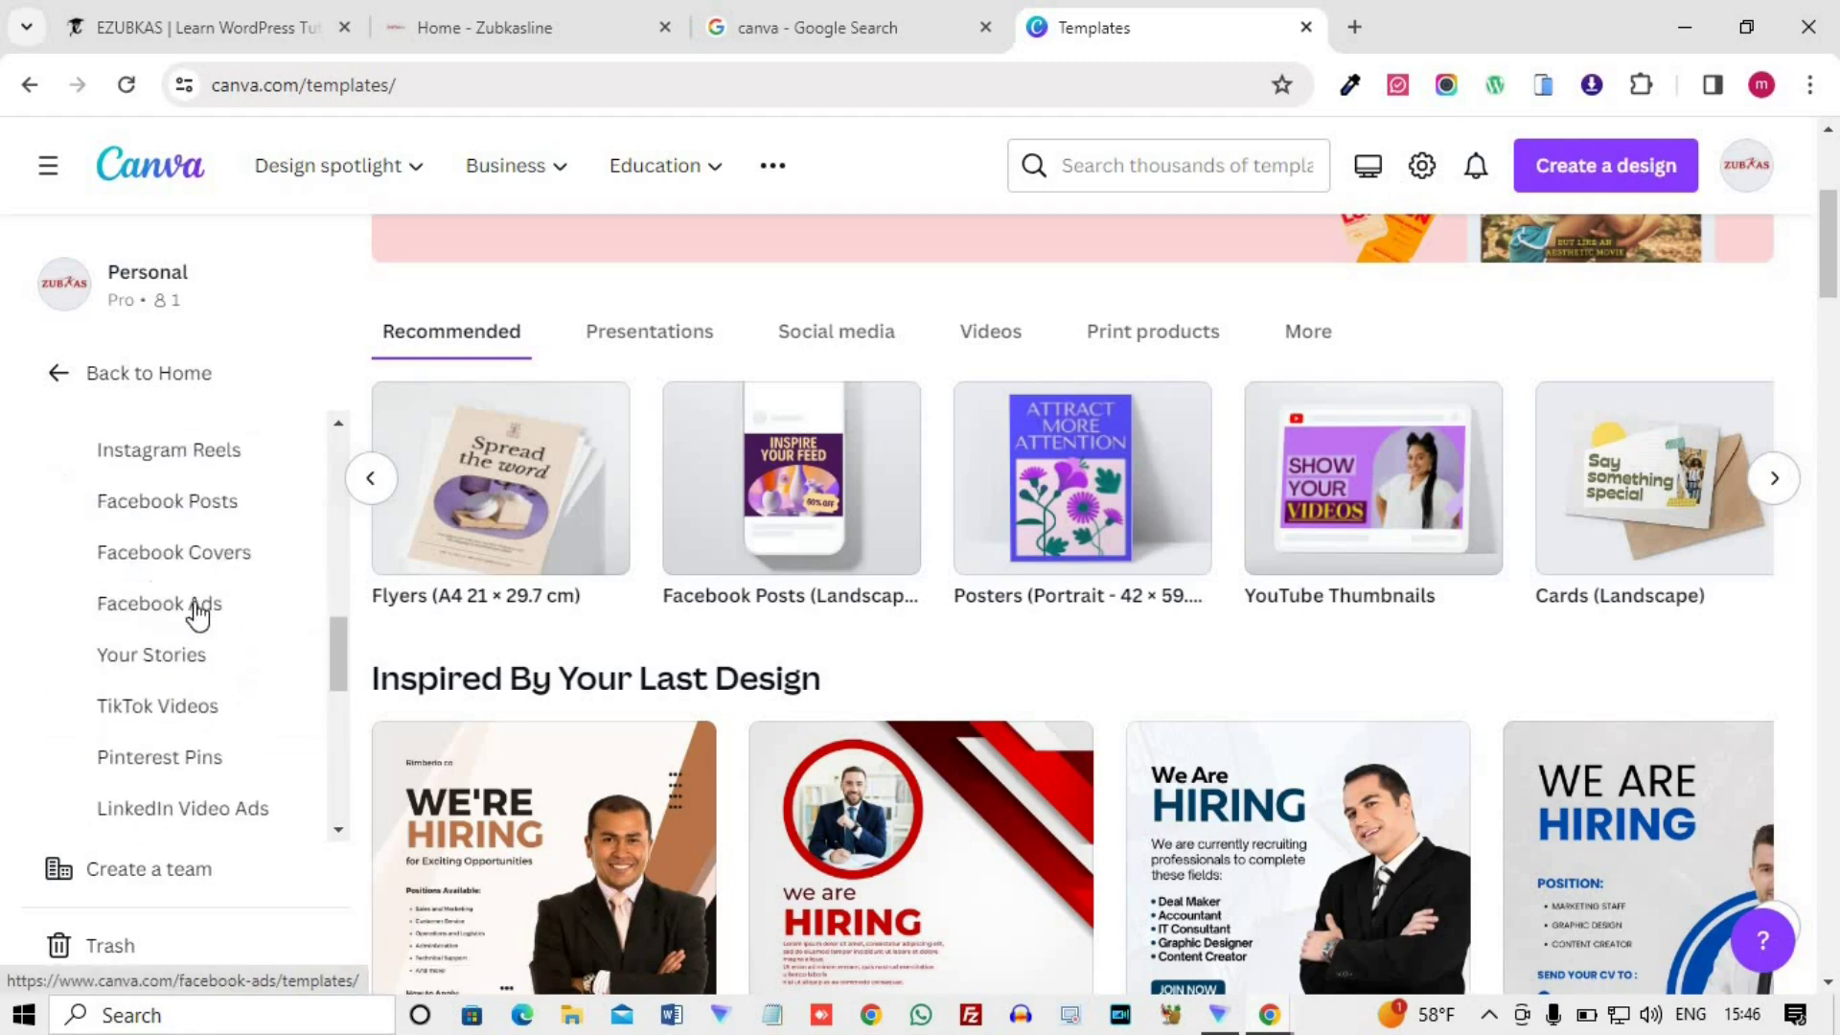
pyautogui.scroll(-3, 148, 575)
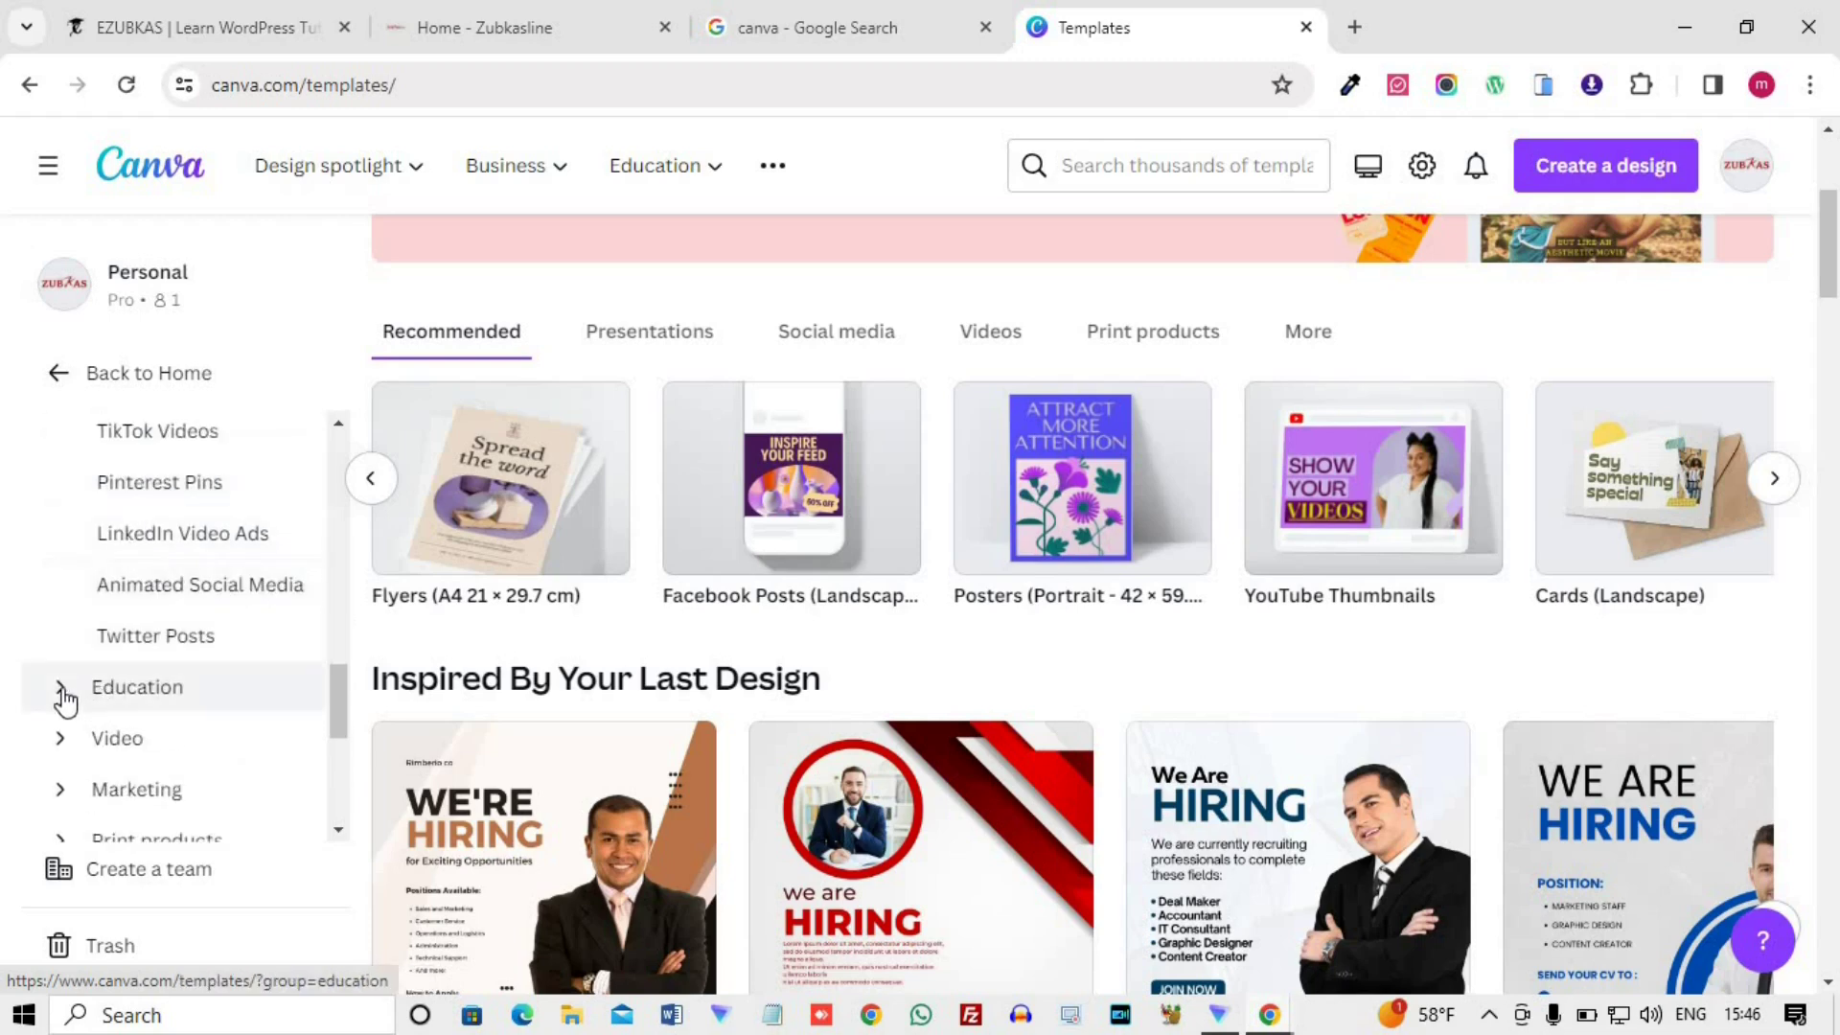
# - Expand the Education and Video template categories, examine their subcategories, and collapse both again
pyautogui.click(60, 688)
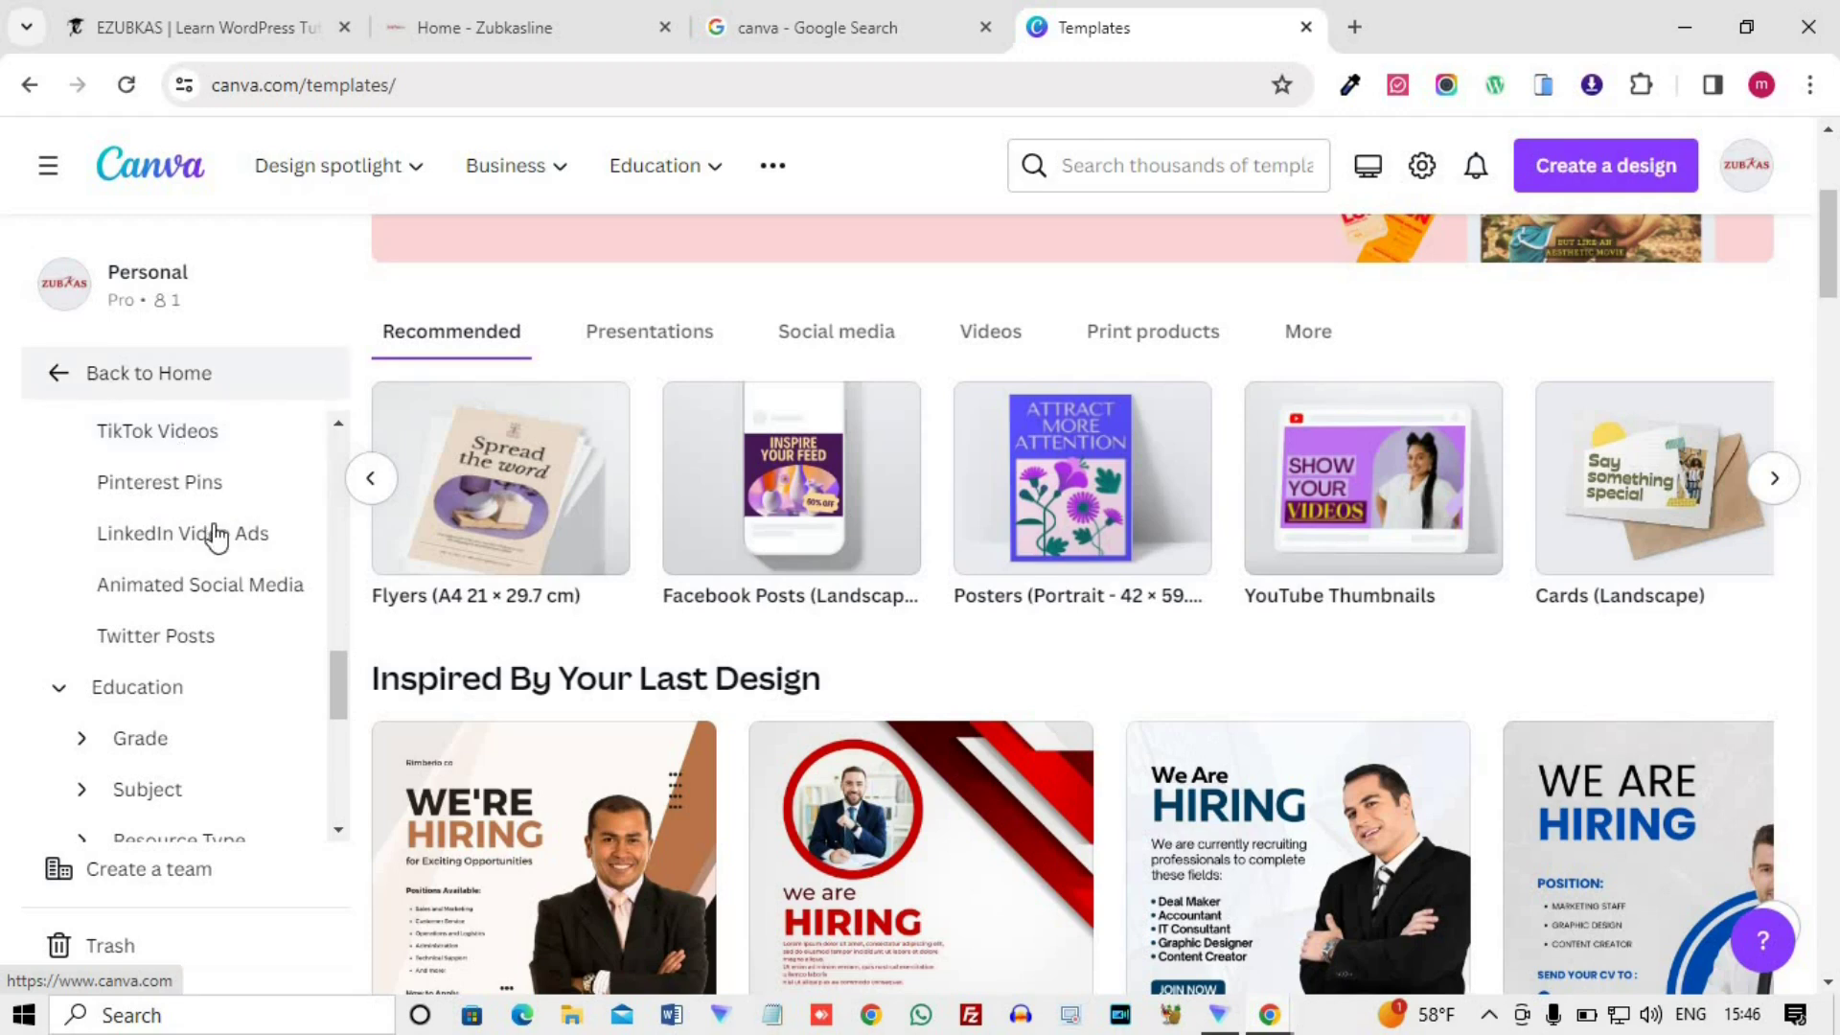
pyautogui.scroll(-1, 168, 633)
pyautogui.scroll(-2, 168, 633)
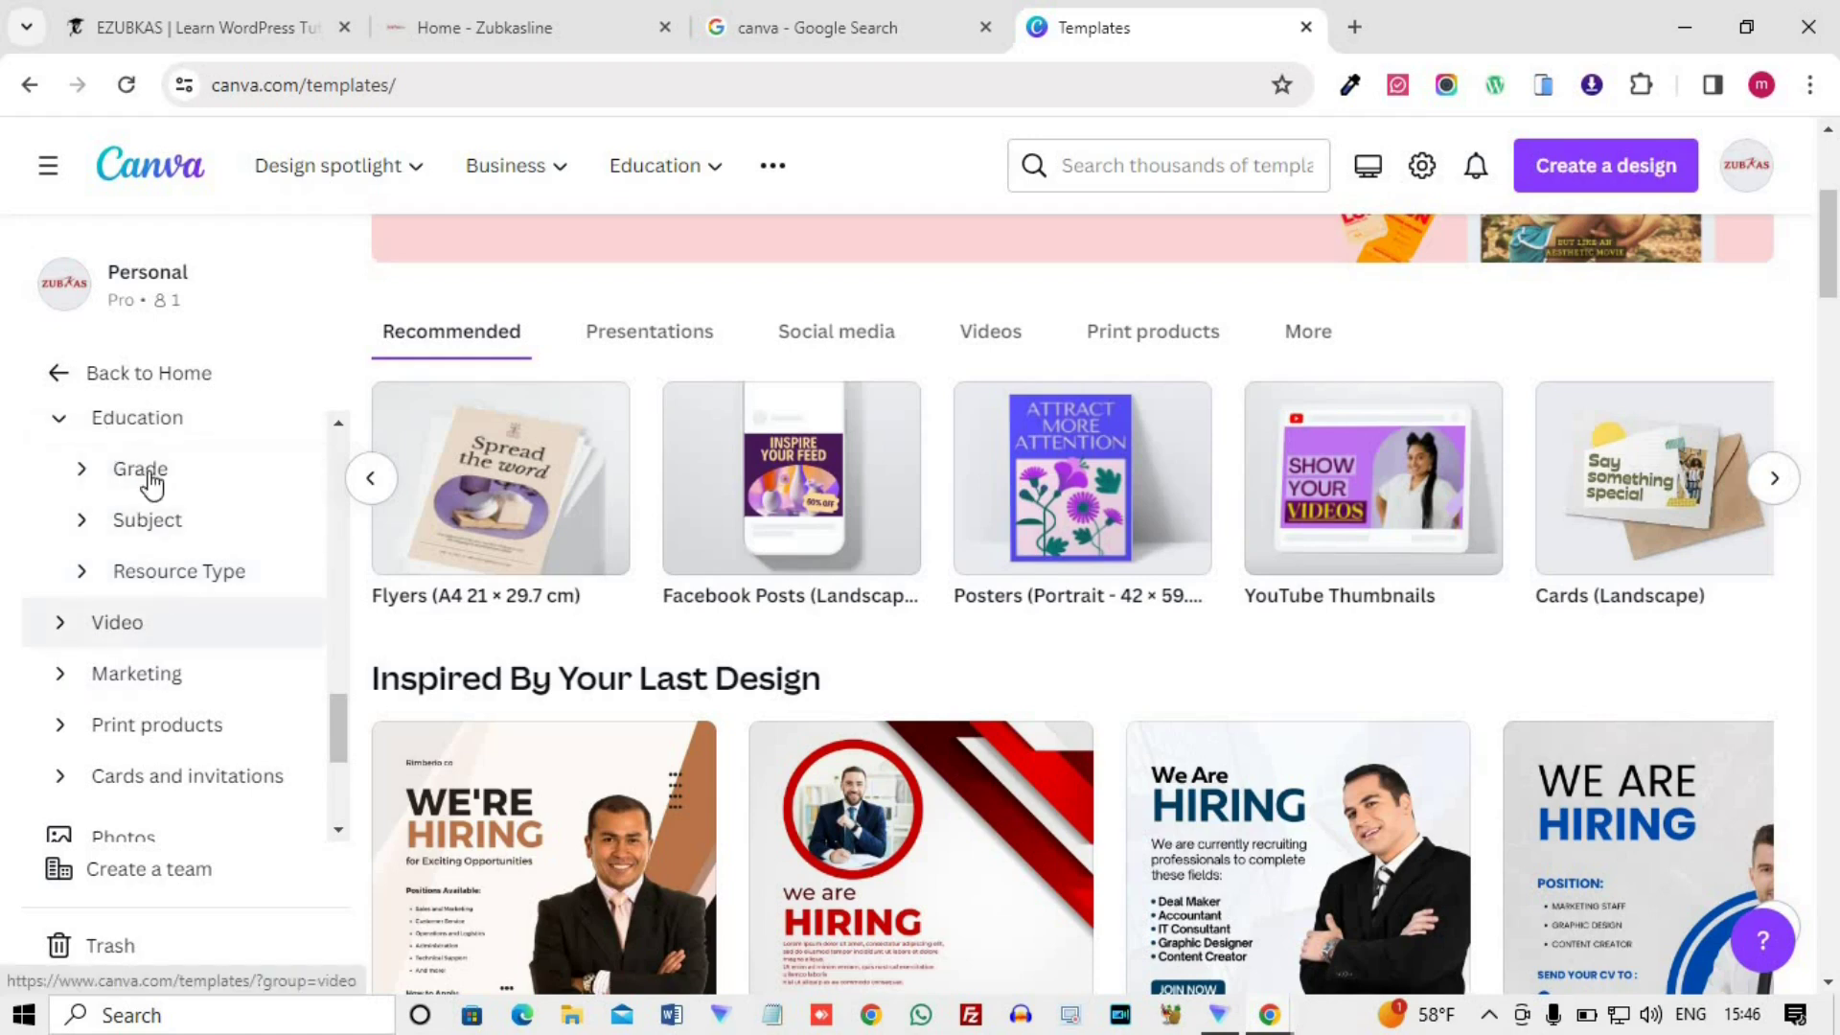
pyautogui.click(60, 625)
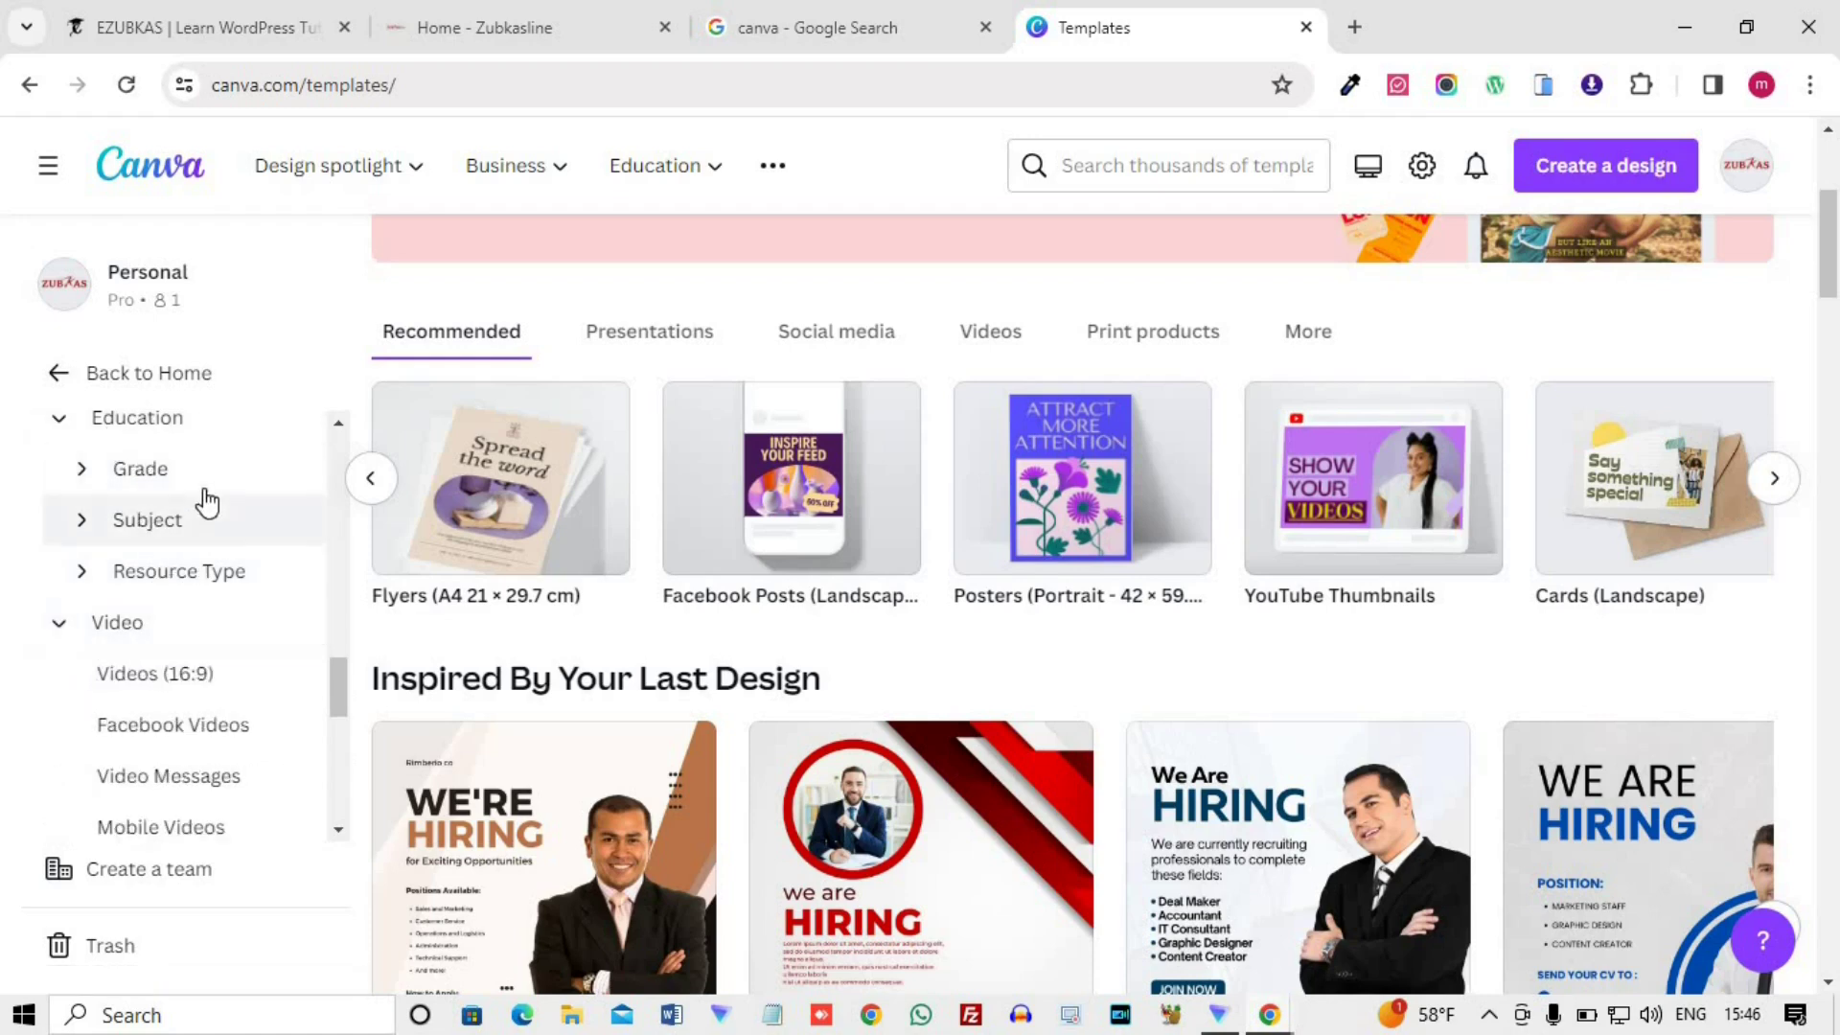
pyautogui.scroll(-3, 156, 442)
pyautogui.scroll(-4, 157, 671)
pyautogui.scroll(5, 152, 575)
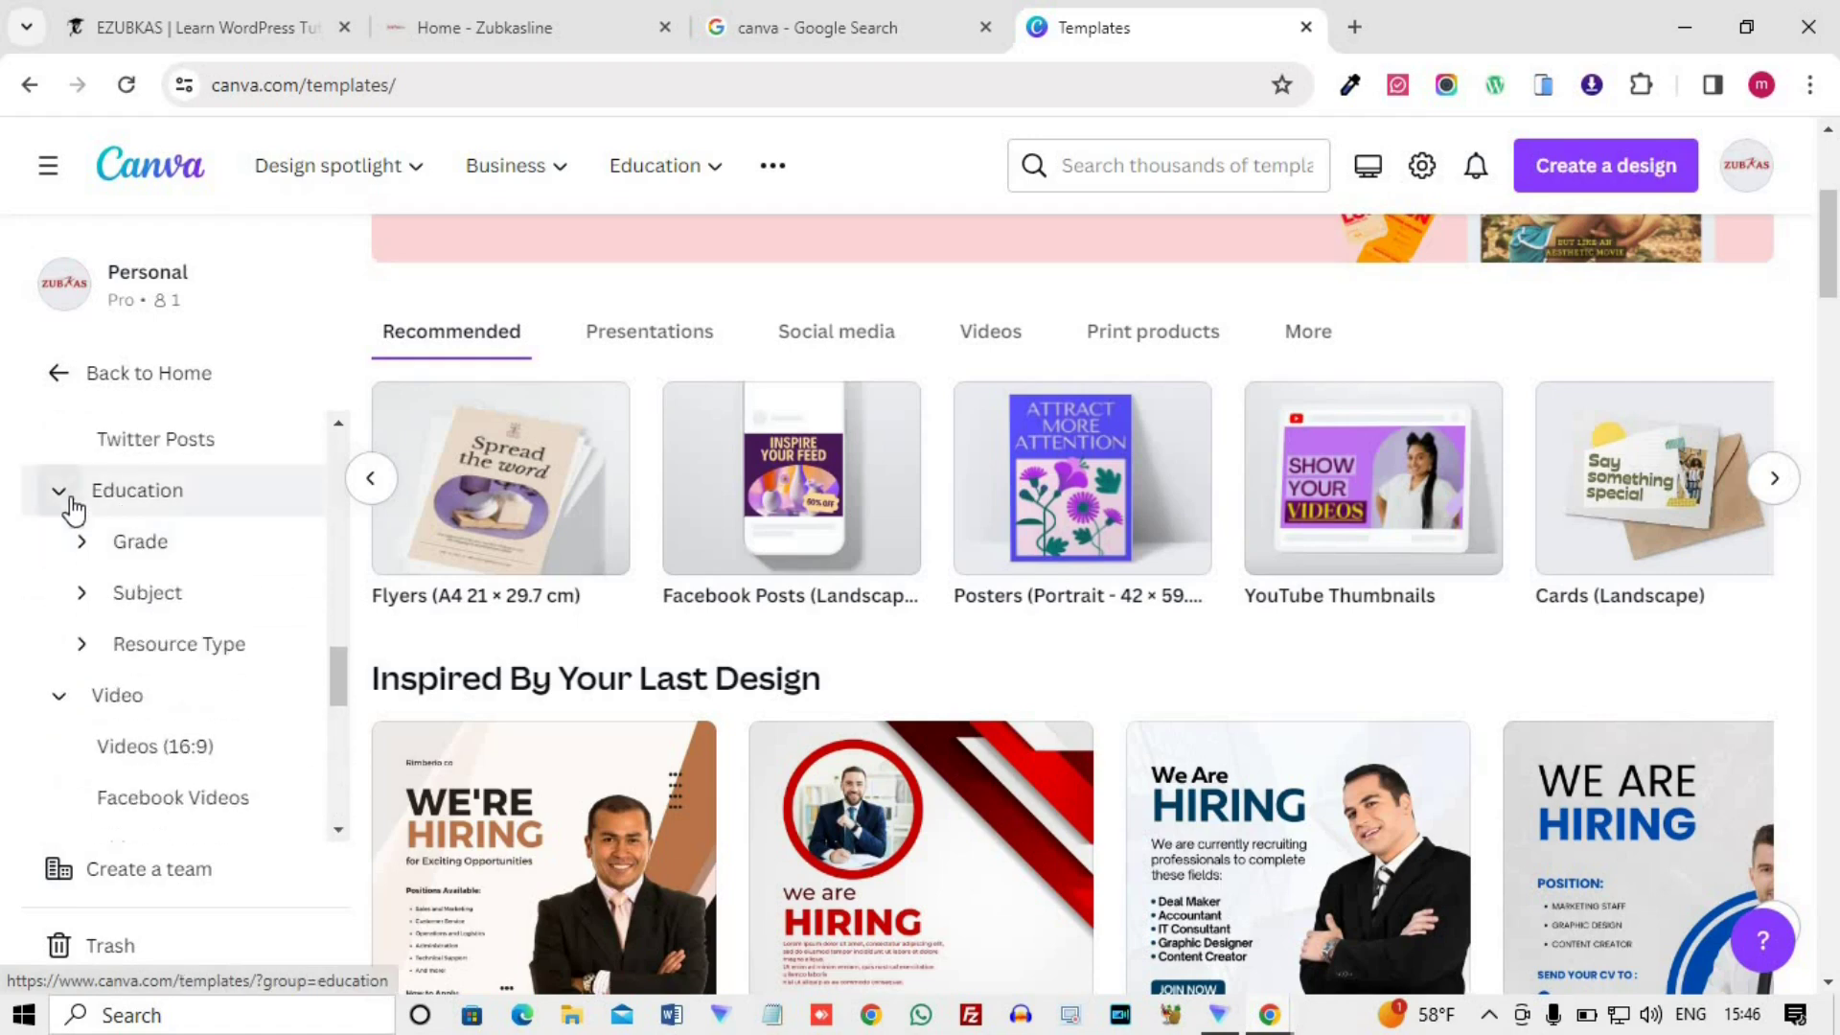
pyautogui.click(60, 492)
pyautogui.click(59, 542)
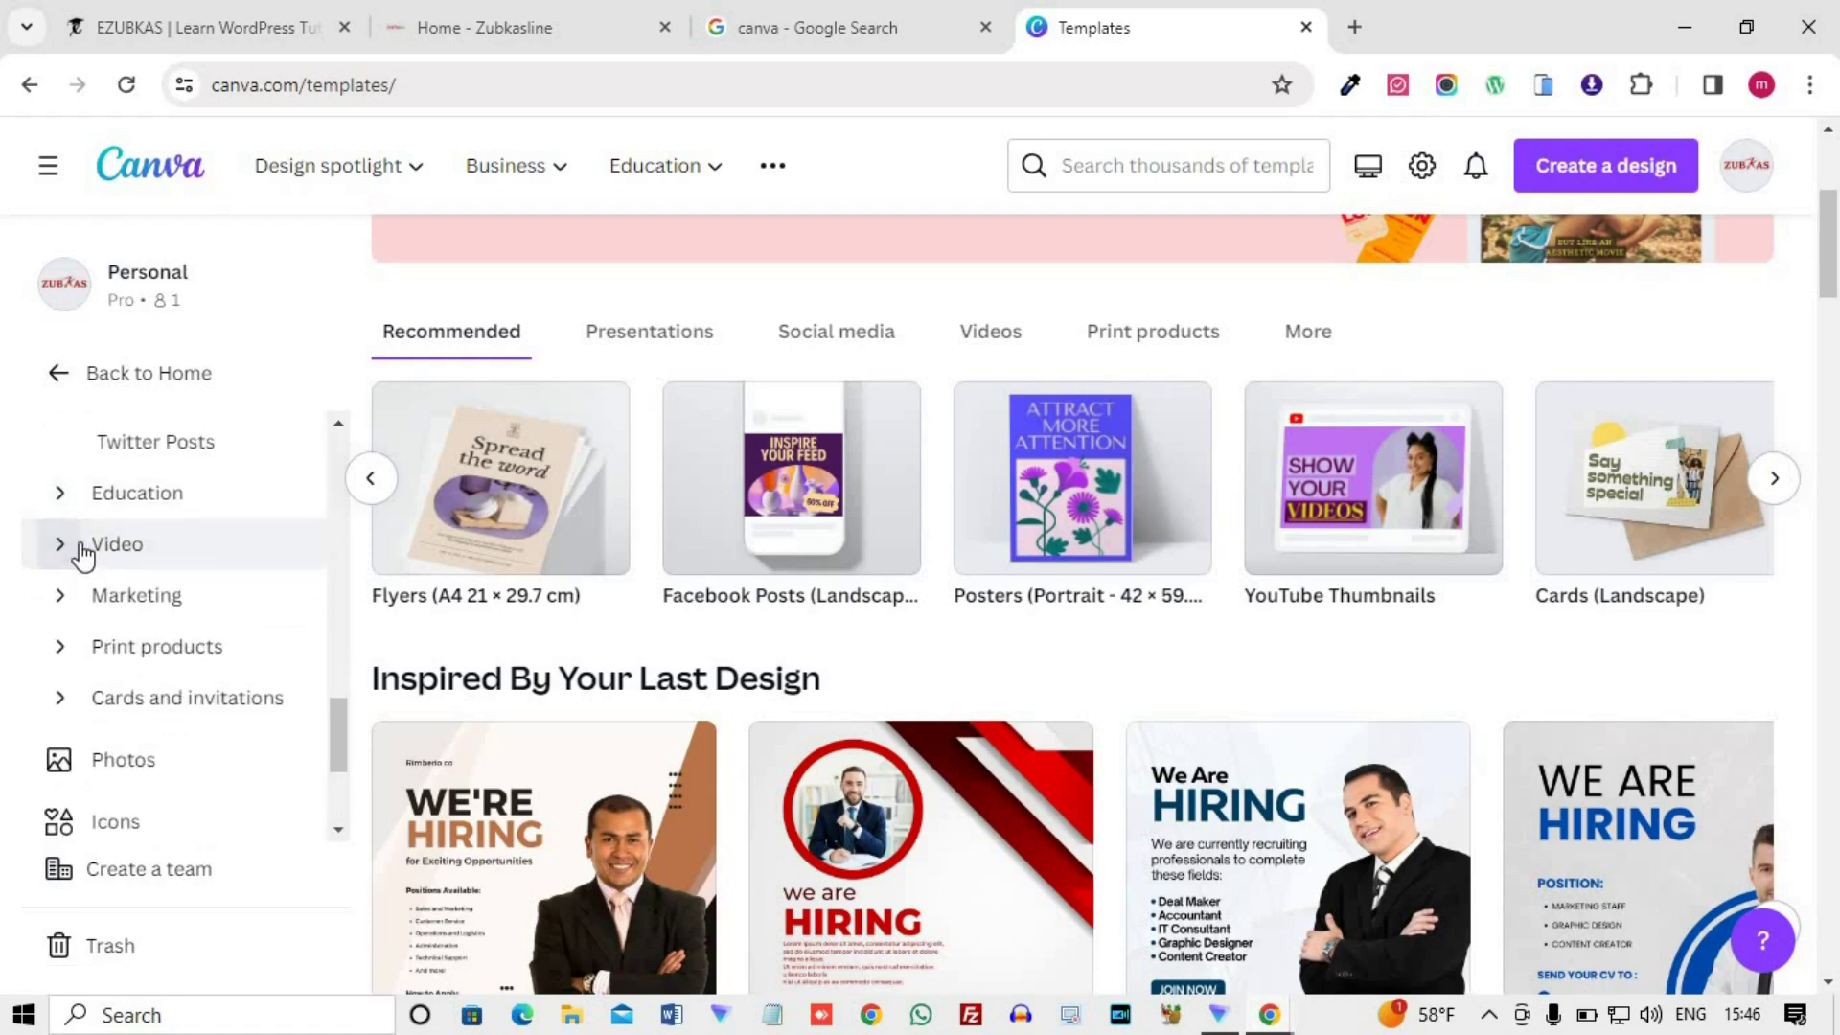
# - Leave the templates, view the Brand Kits page, and return to the home page
pyautogui.click(144, 373)
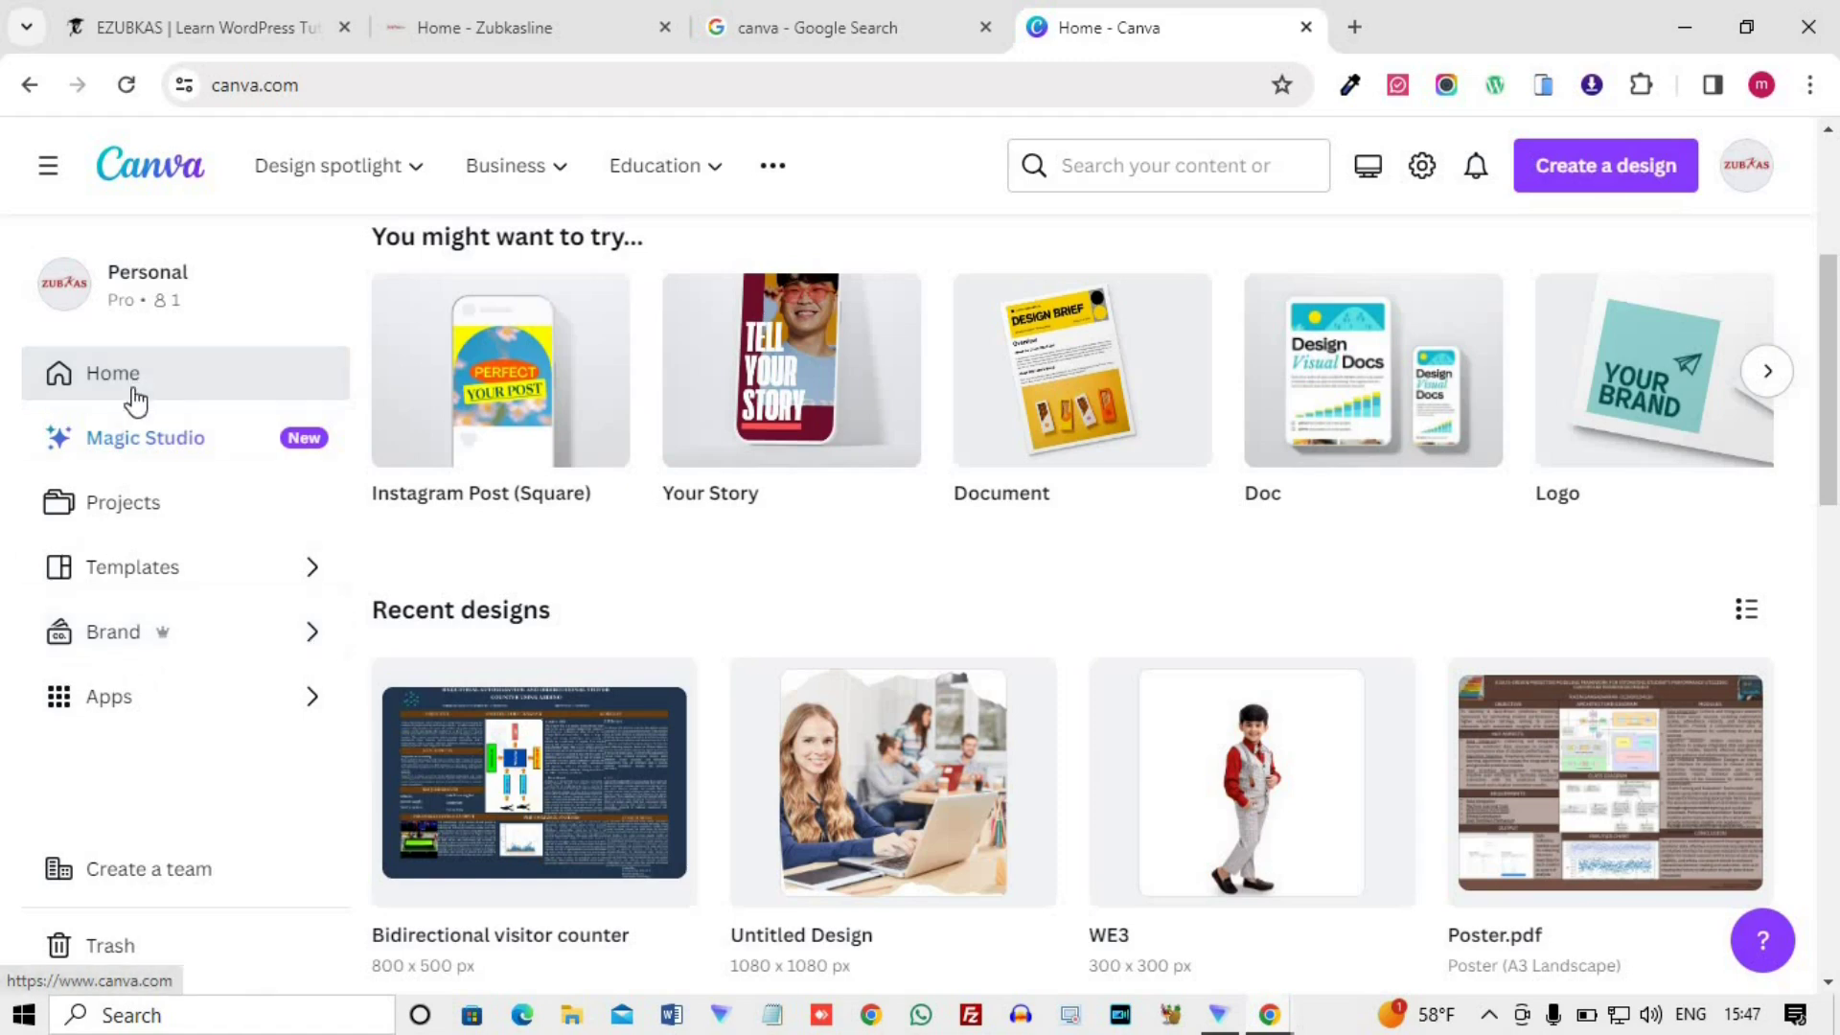
pyautogui.click(311, 640)
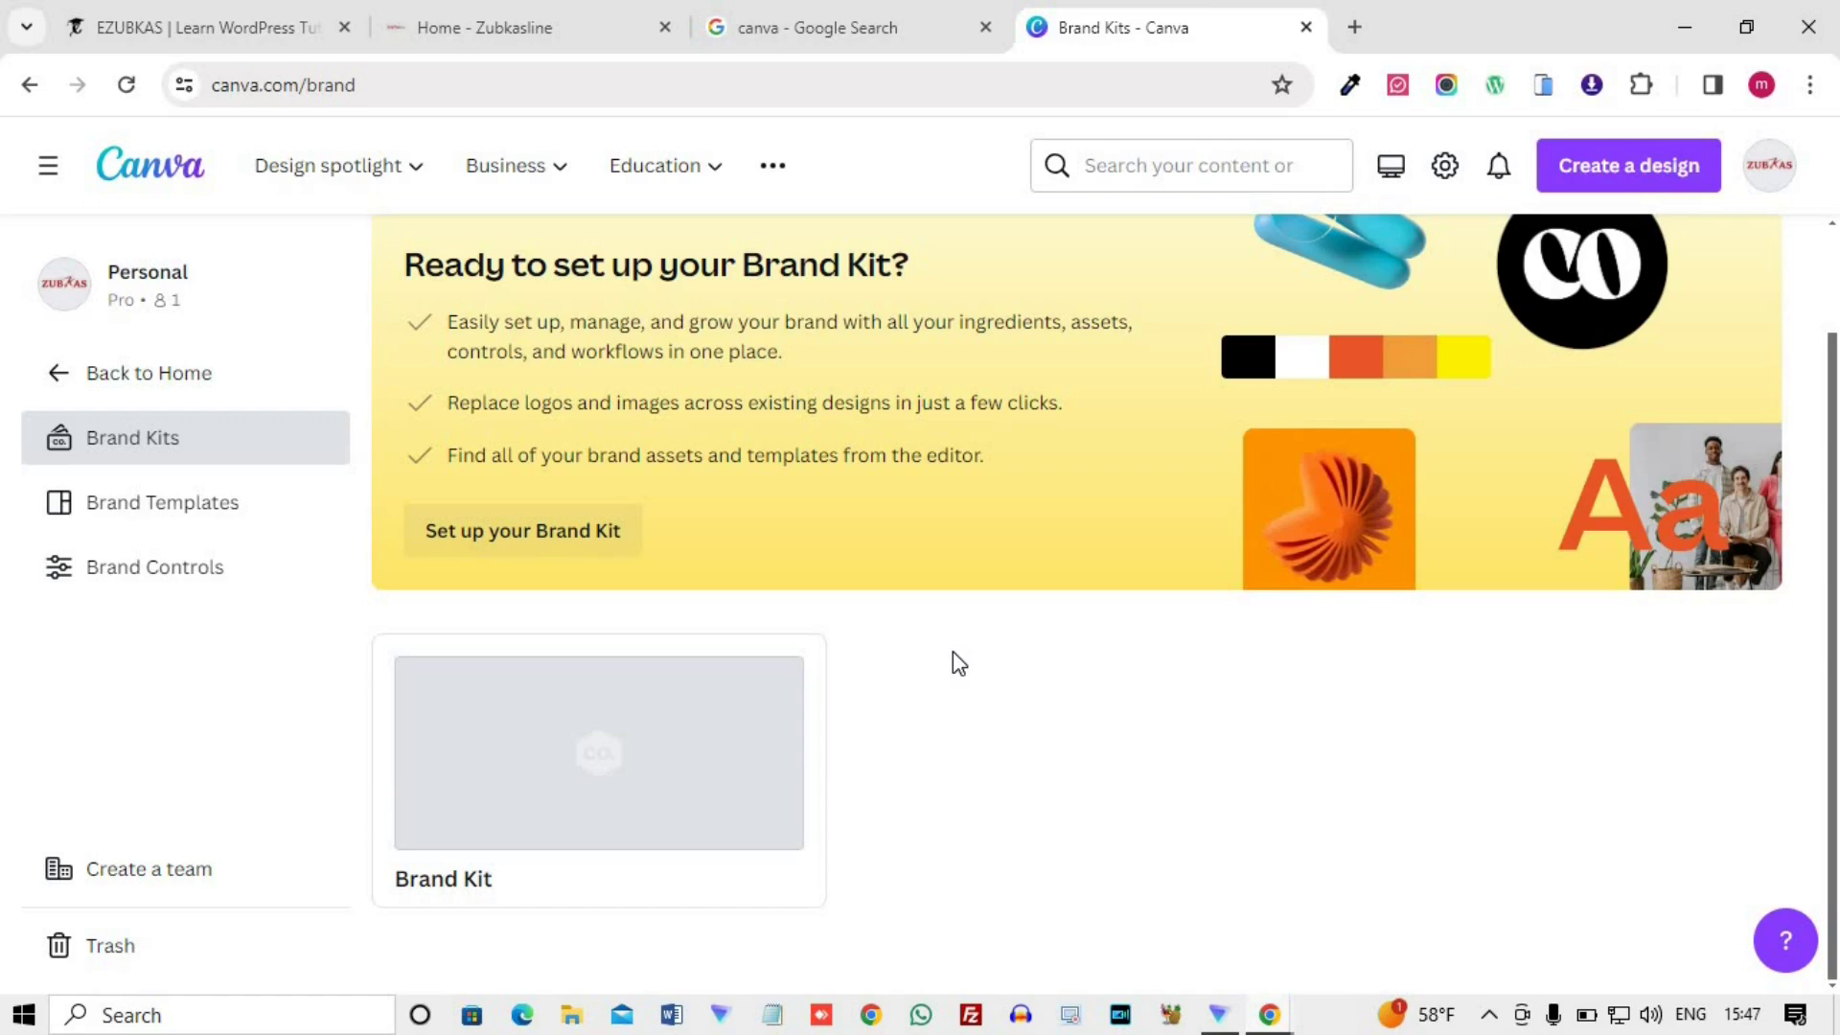
pyautogui.click(76, 396)
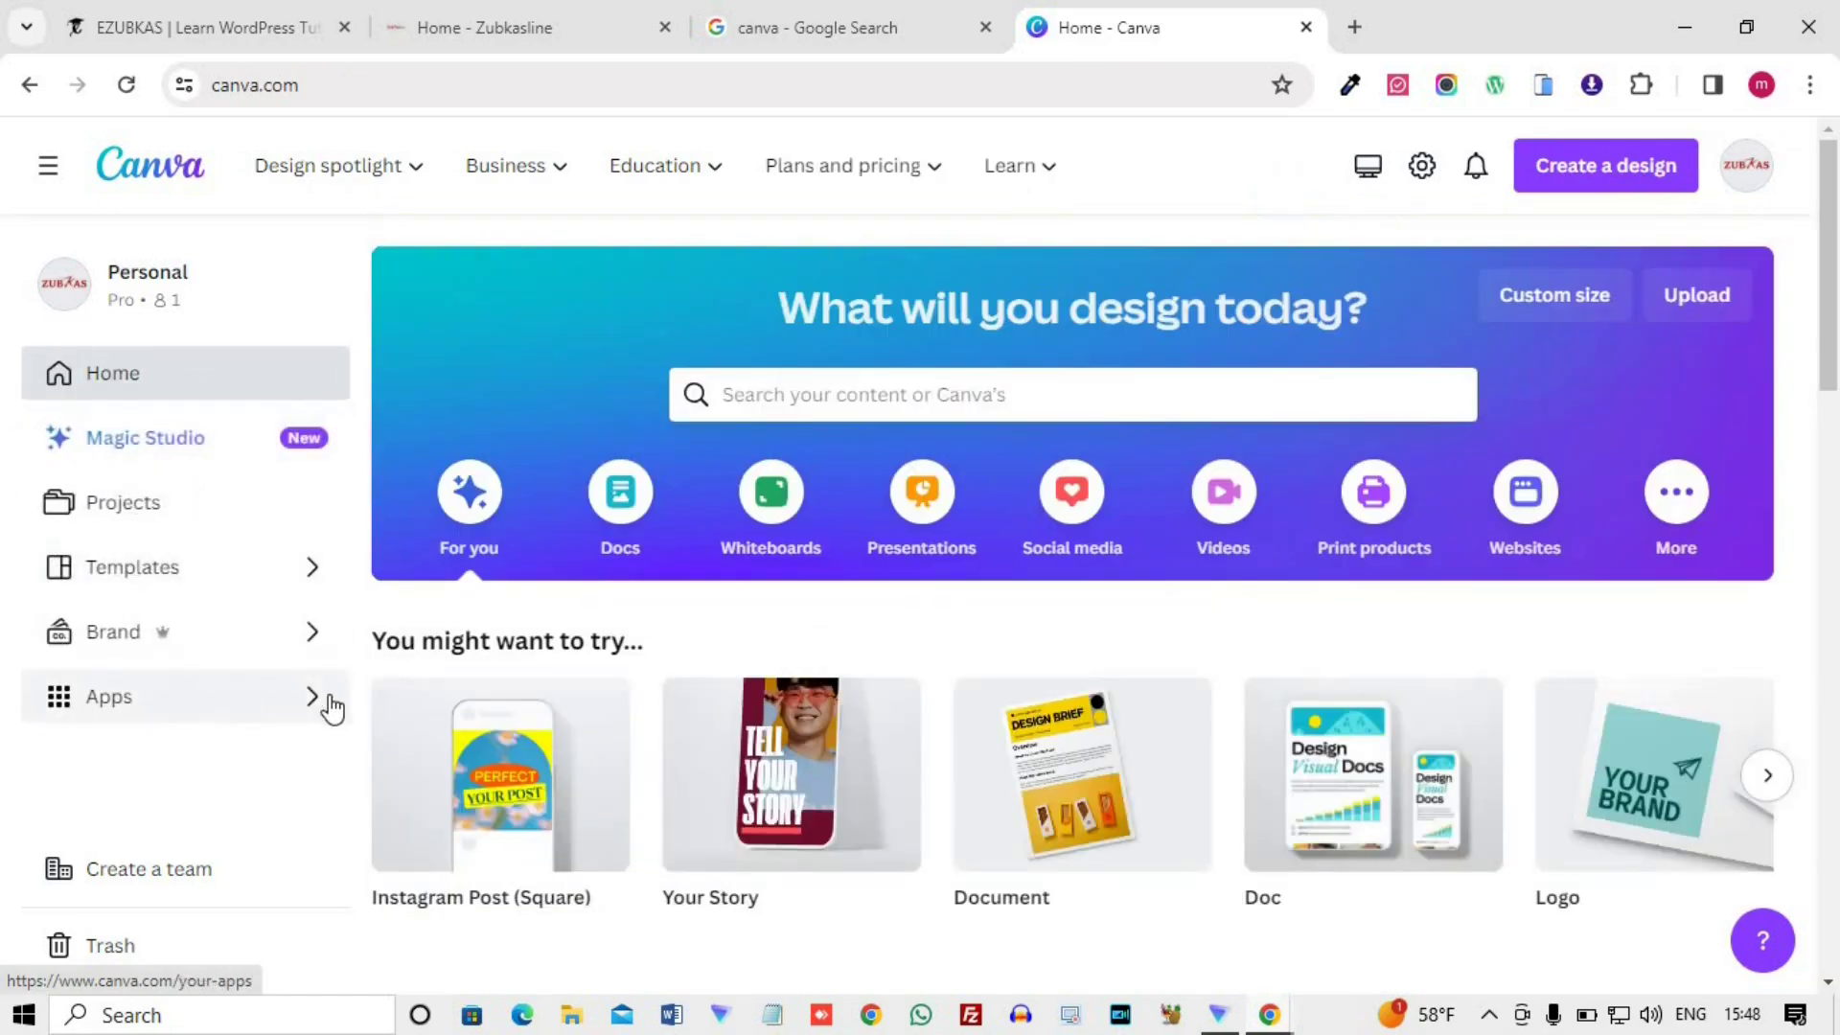
# - Open the Apps directory and examine its new and noteworthy, AI-powered and productivity apps
pyautogui.click(310, 707)
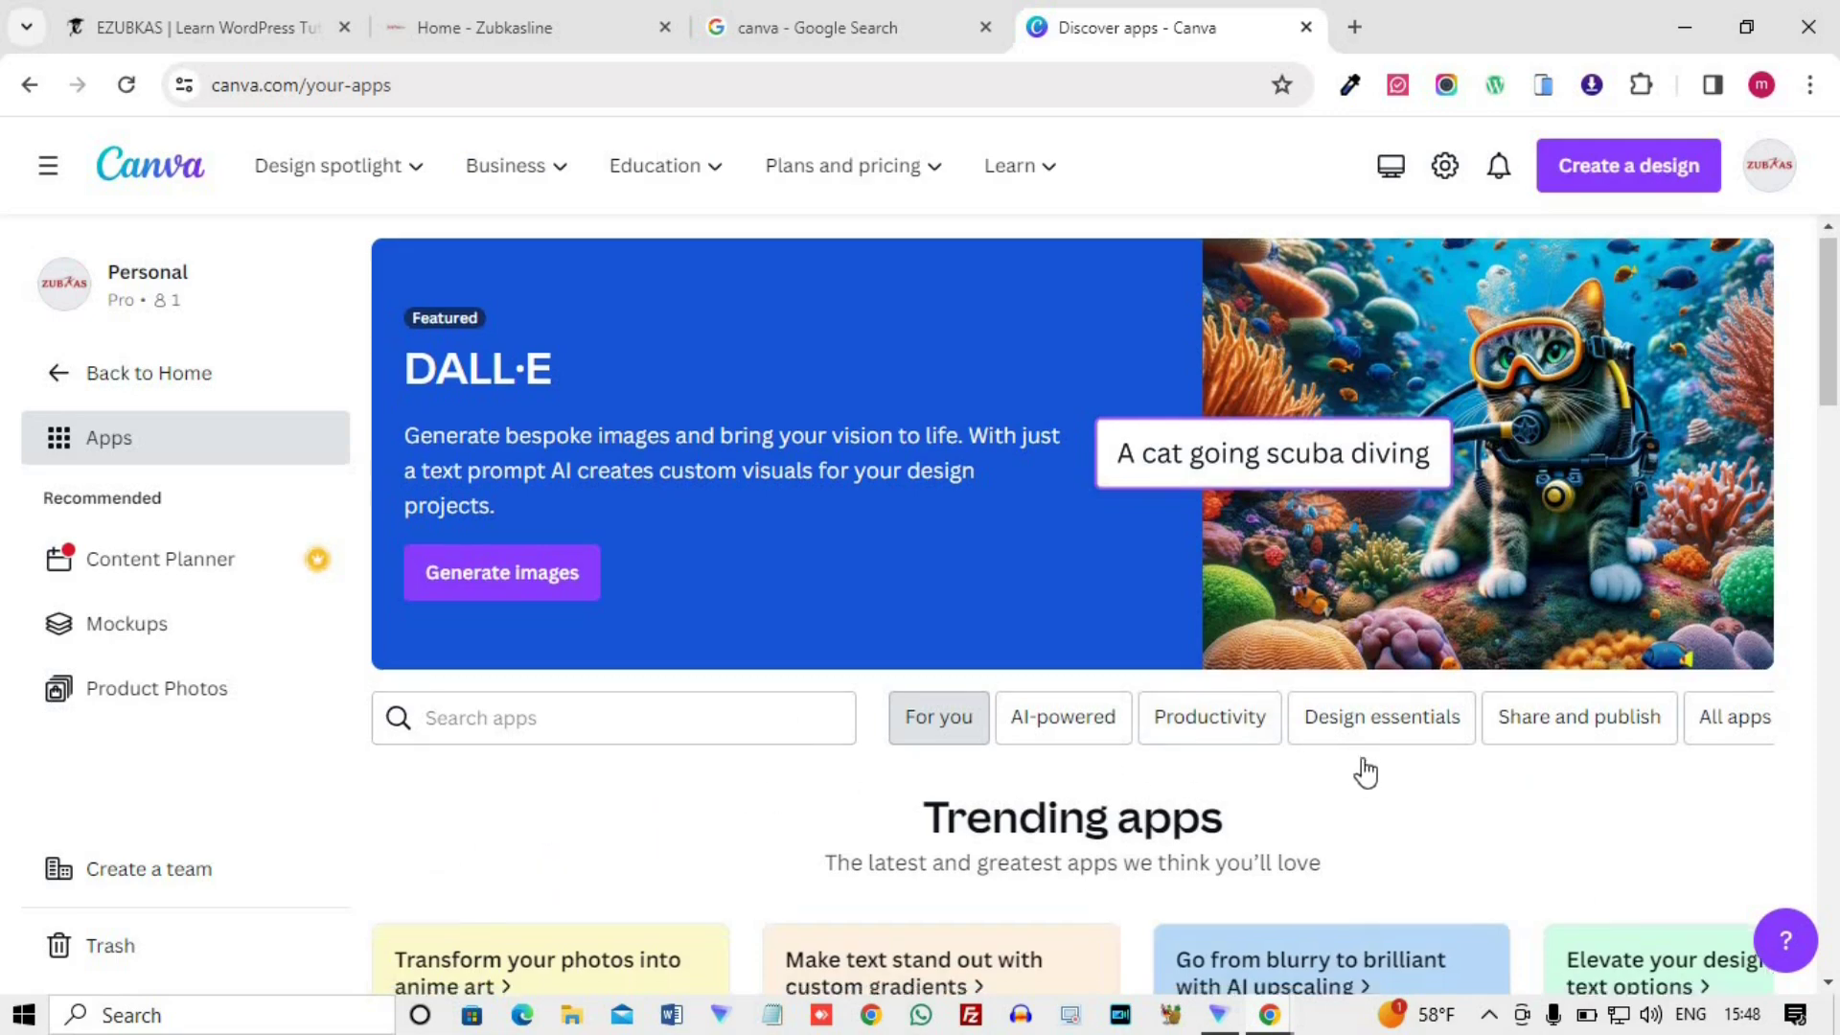
pyautogui.scroll(-10, 1366, 771)
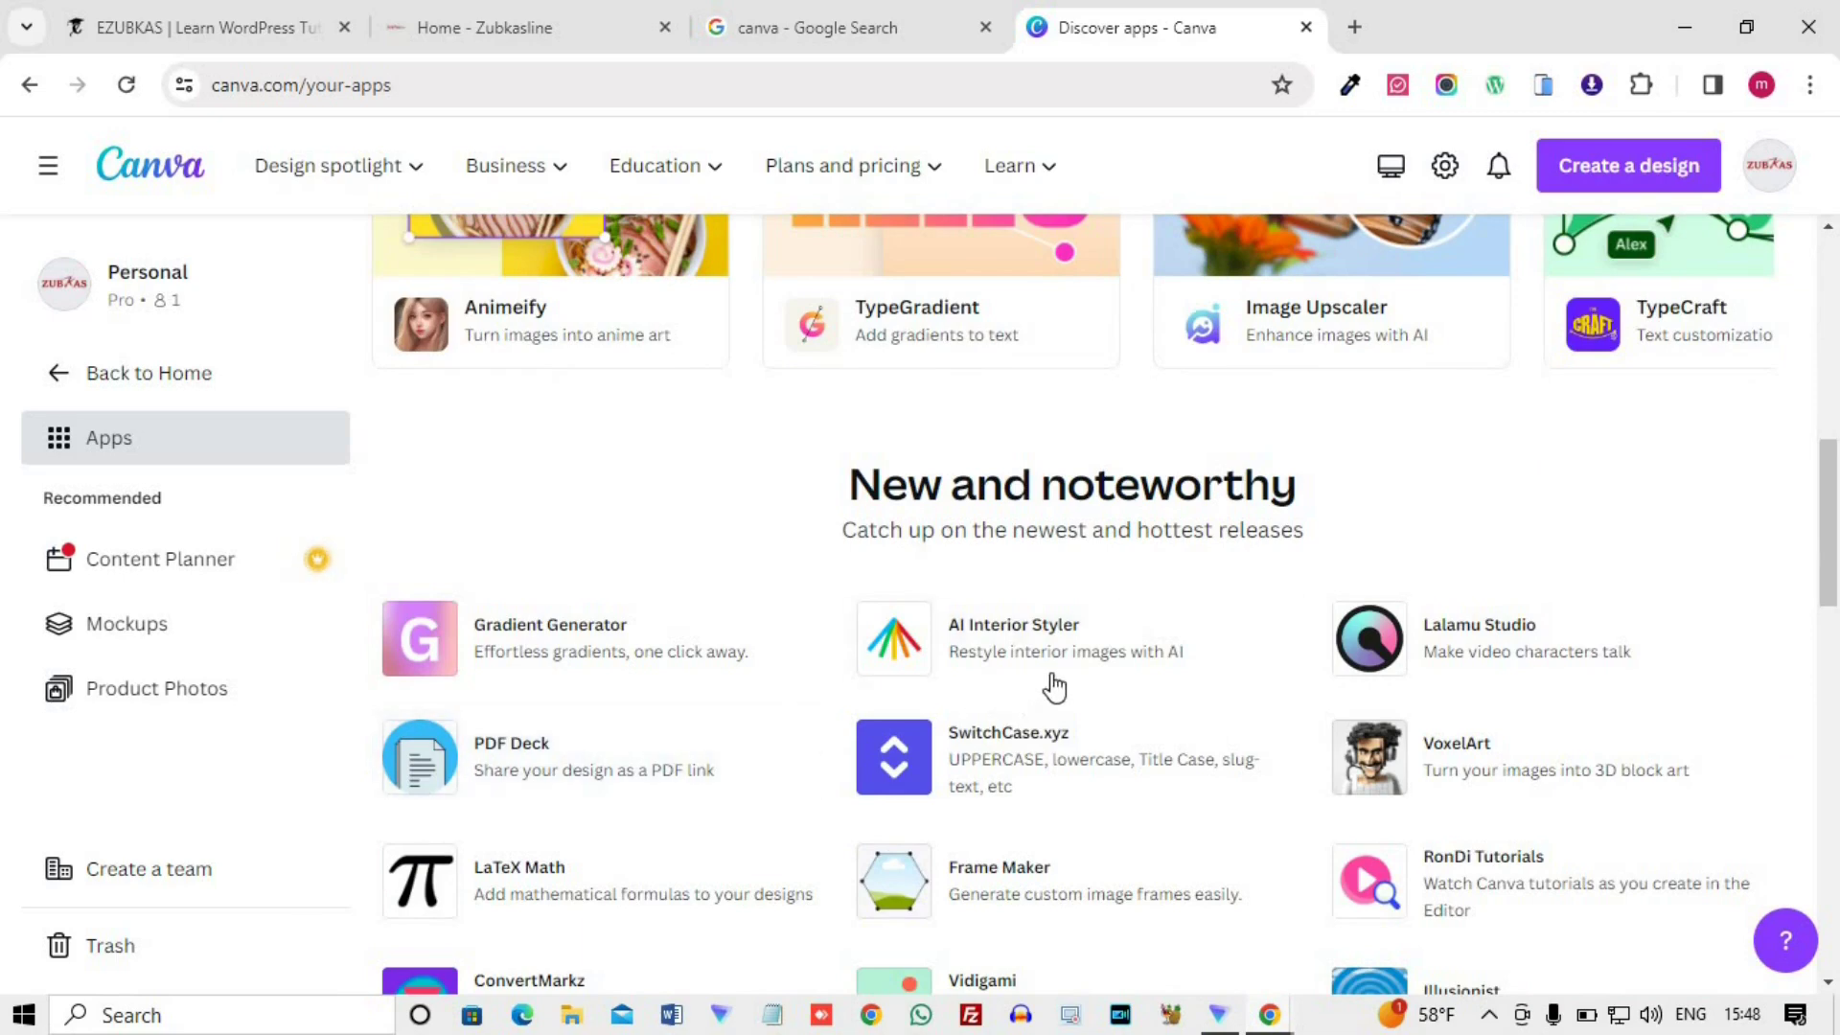
pyautogui.scroll(-5, 1054, 687)
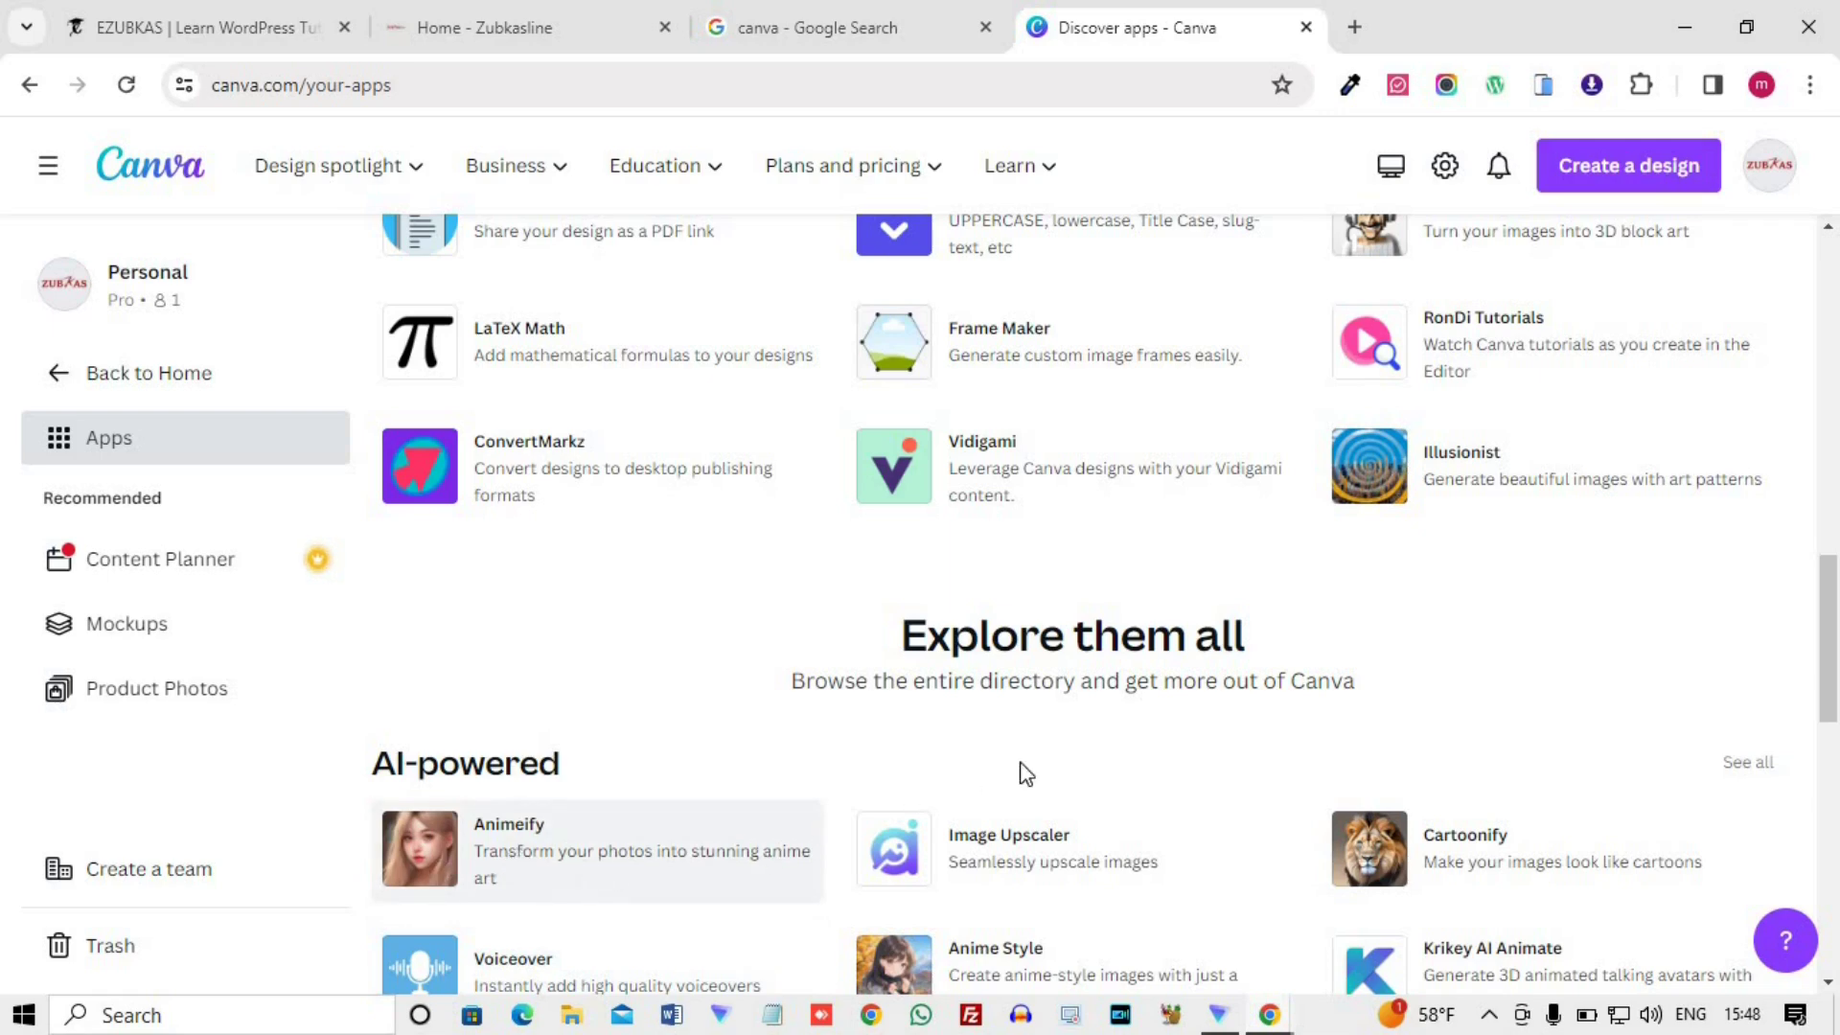
pyautogui.scroll(-4, 1018, 770)
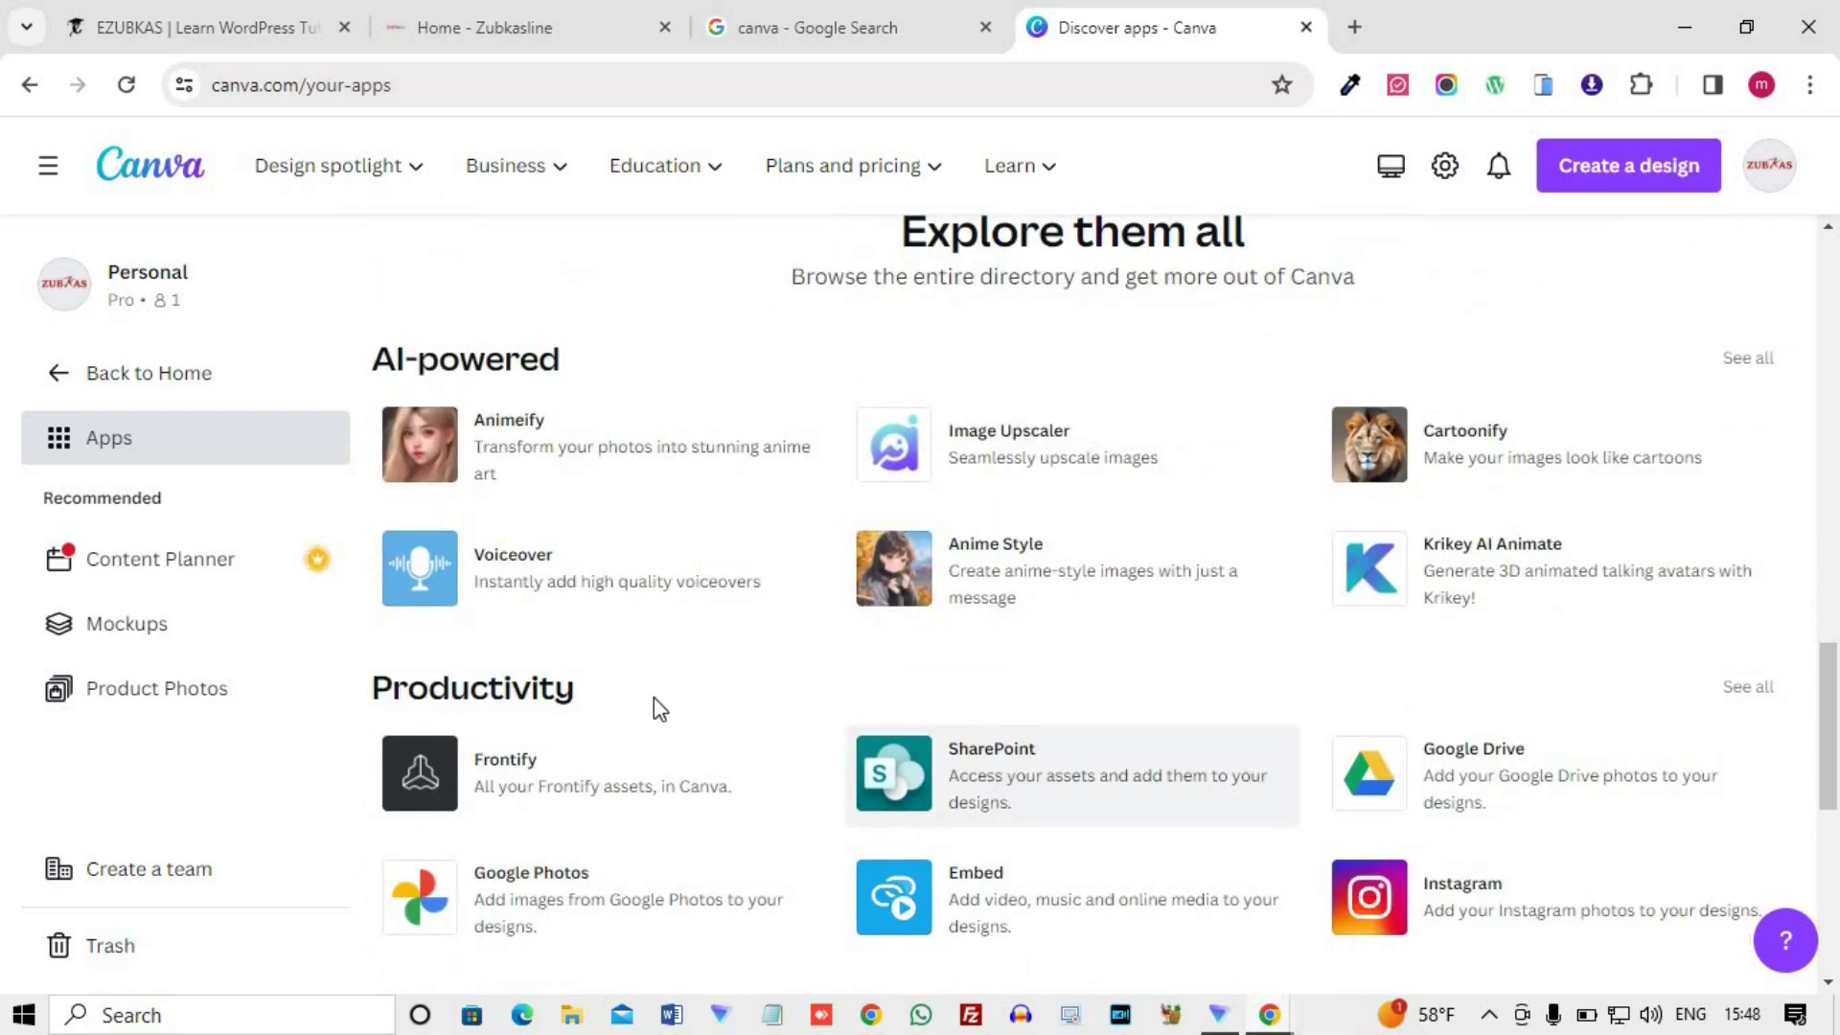
# - Examine the Design essentials and Share and publish apps in the directory and return to the home page
pyautogui.scroll(-4, 778, 887)
pyautogui.scroll(-3, 778, 886)
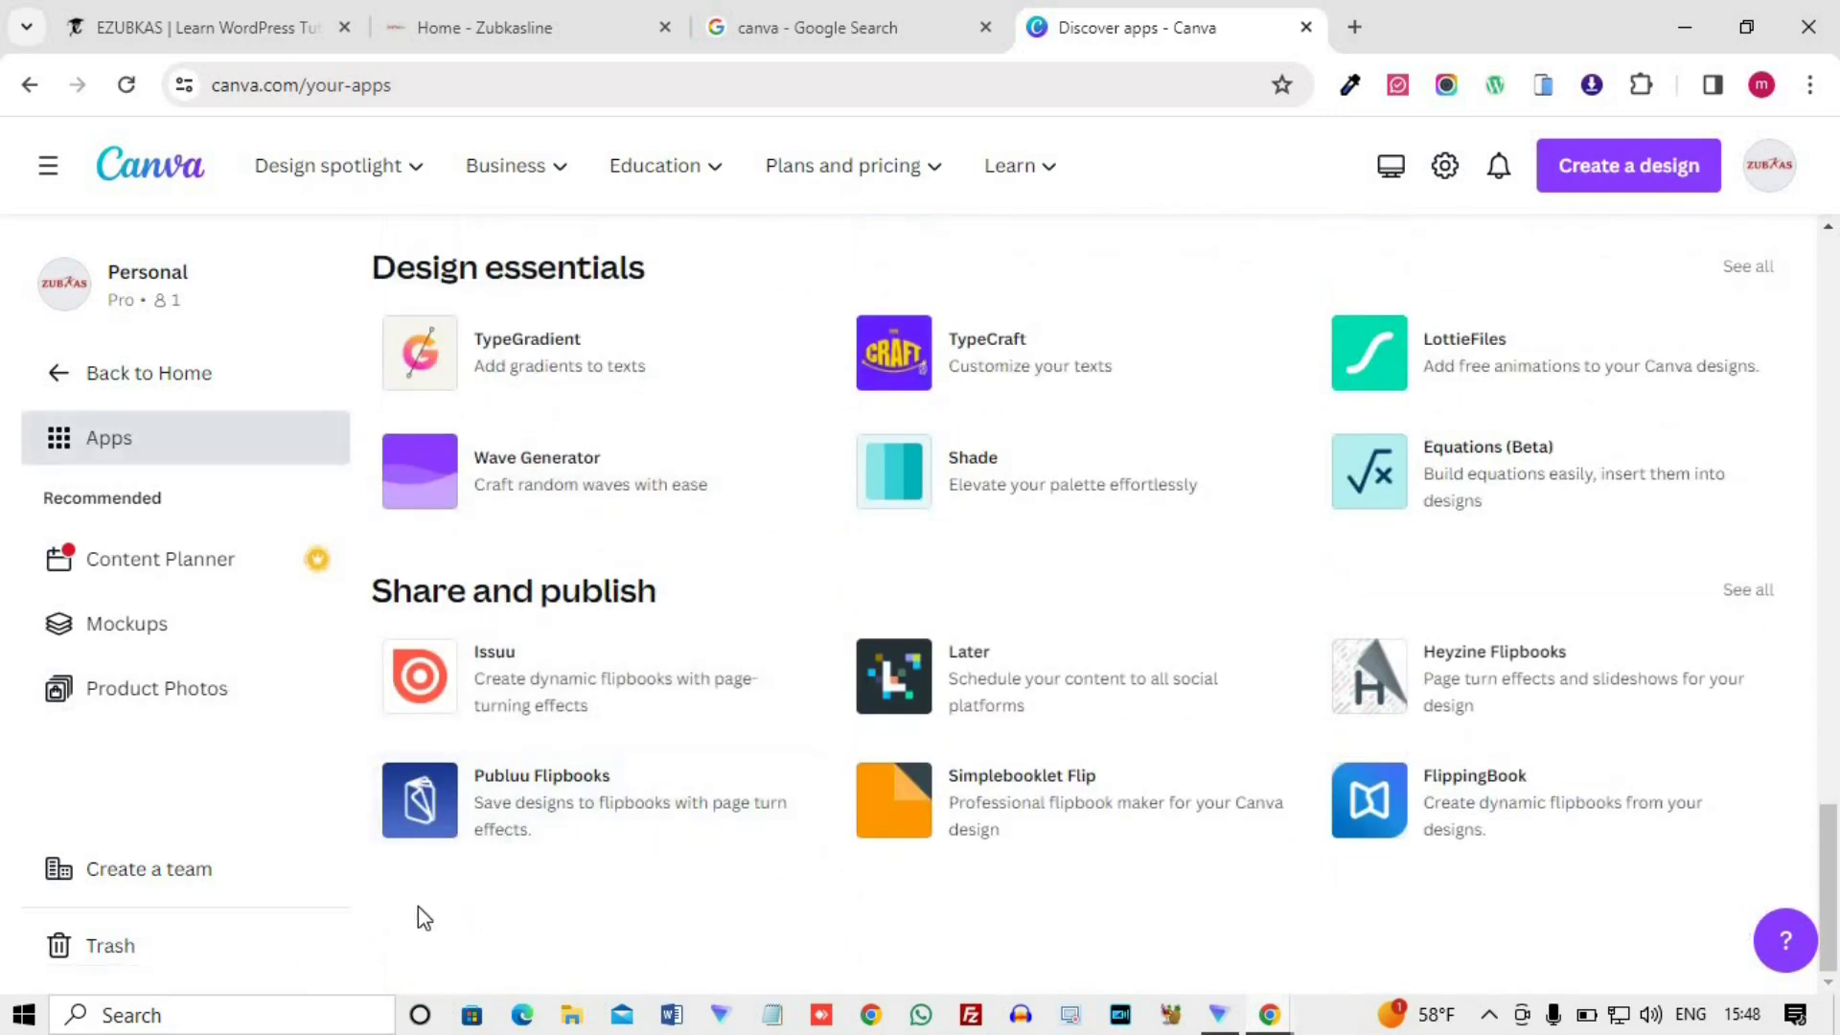
pyautogui.click(53, 374)
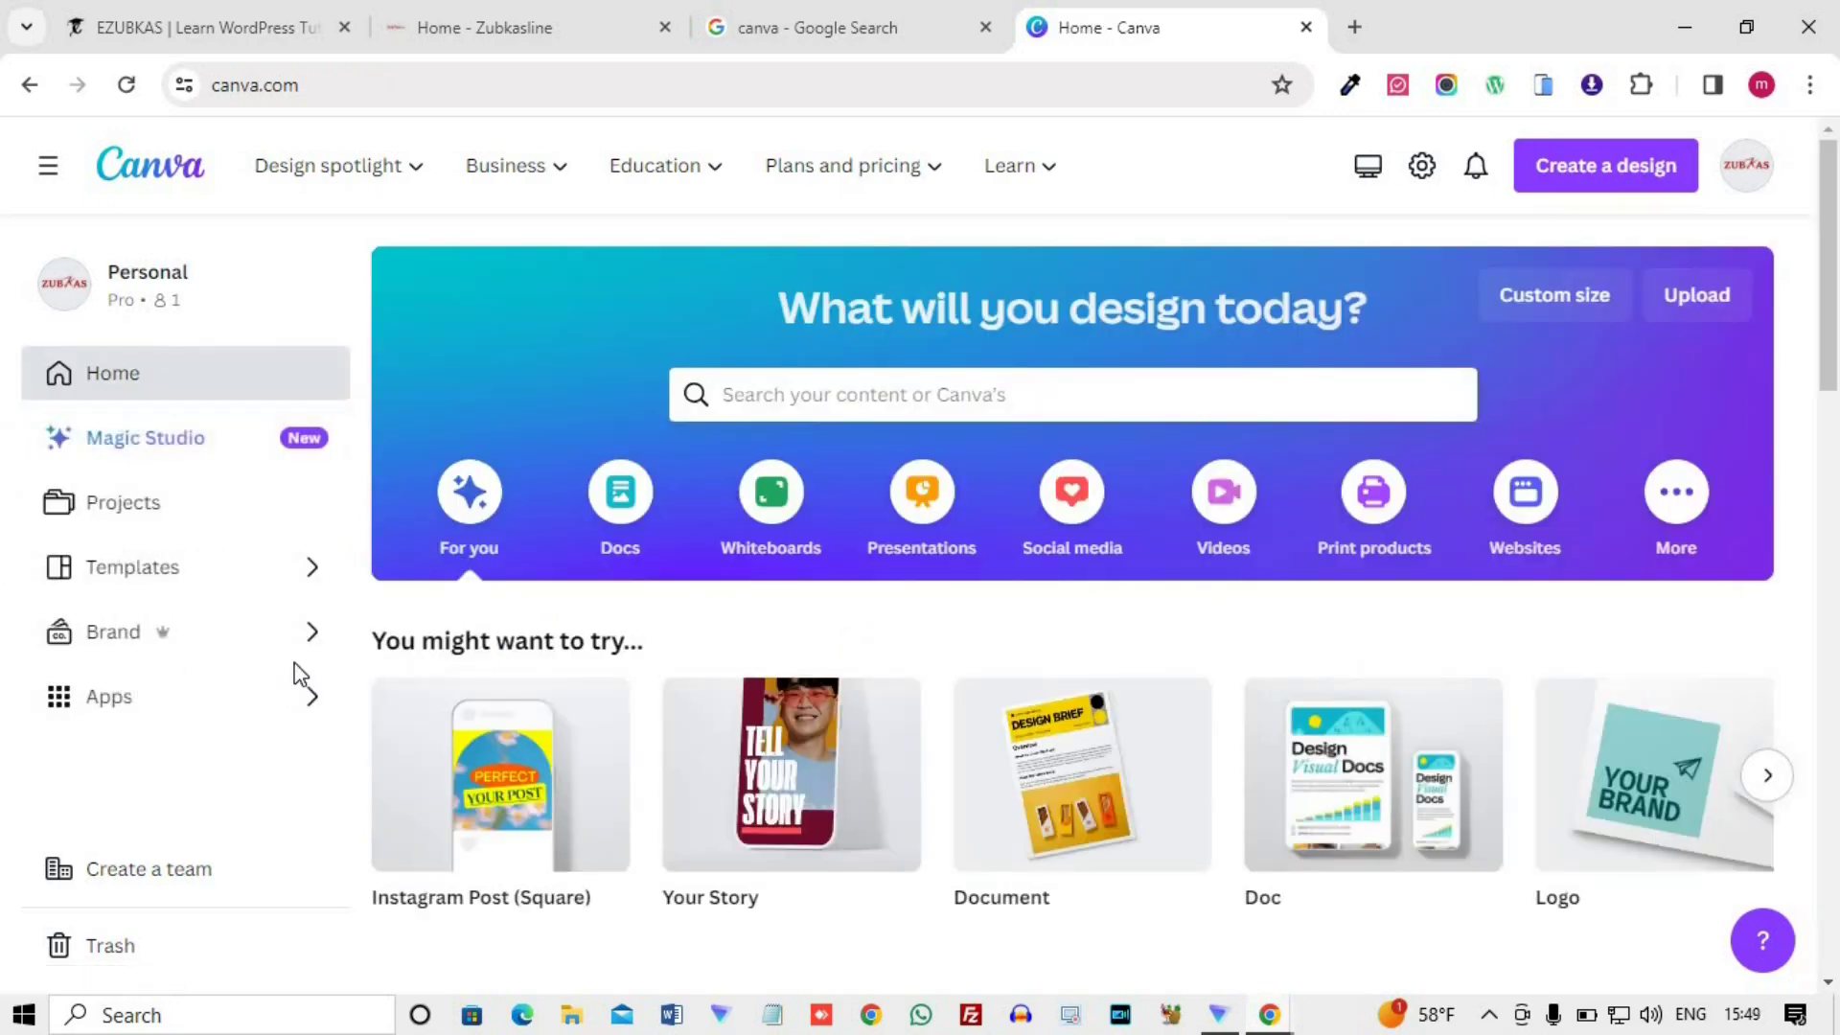
# - Open the team creation form, review its name and invitation fields, and close it without inviting anyone
pyautogui.scroll(-4, 287, 678)
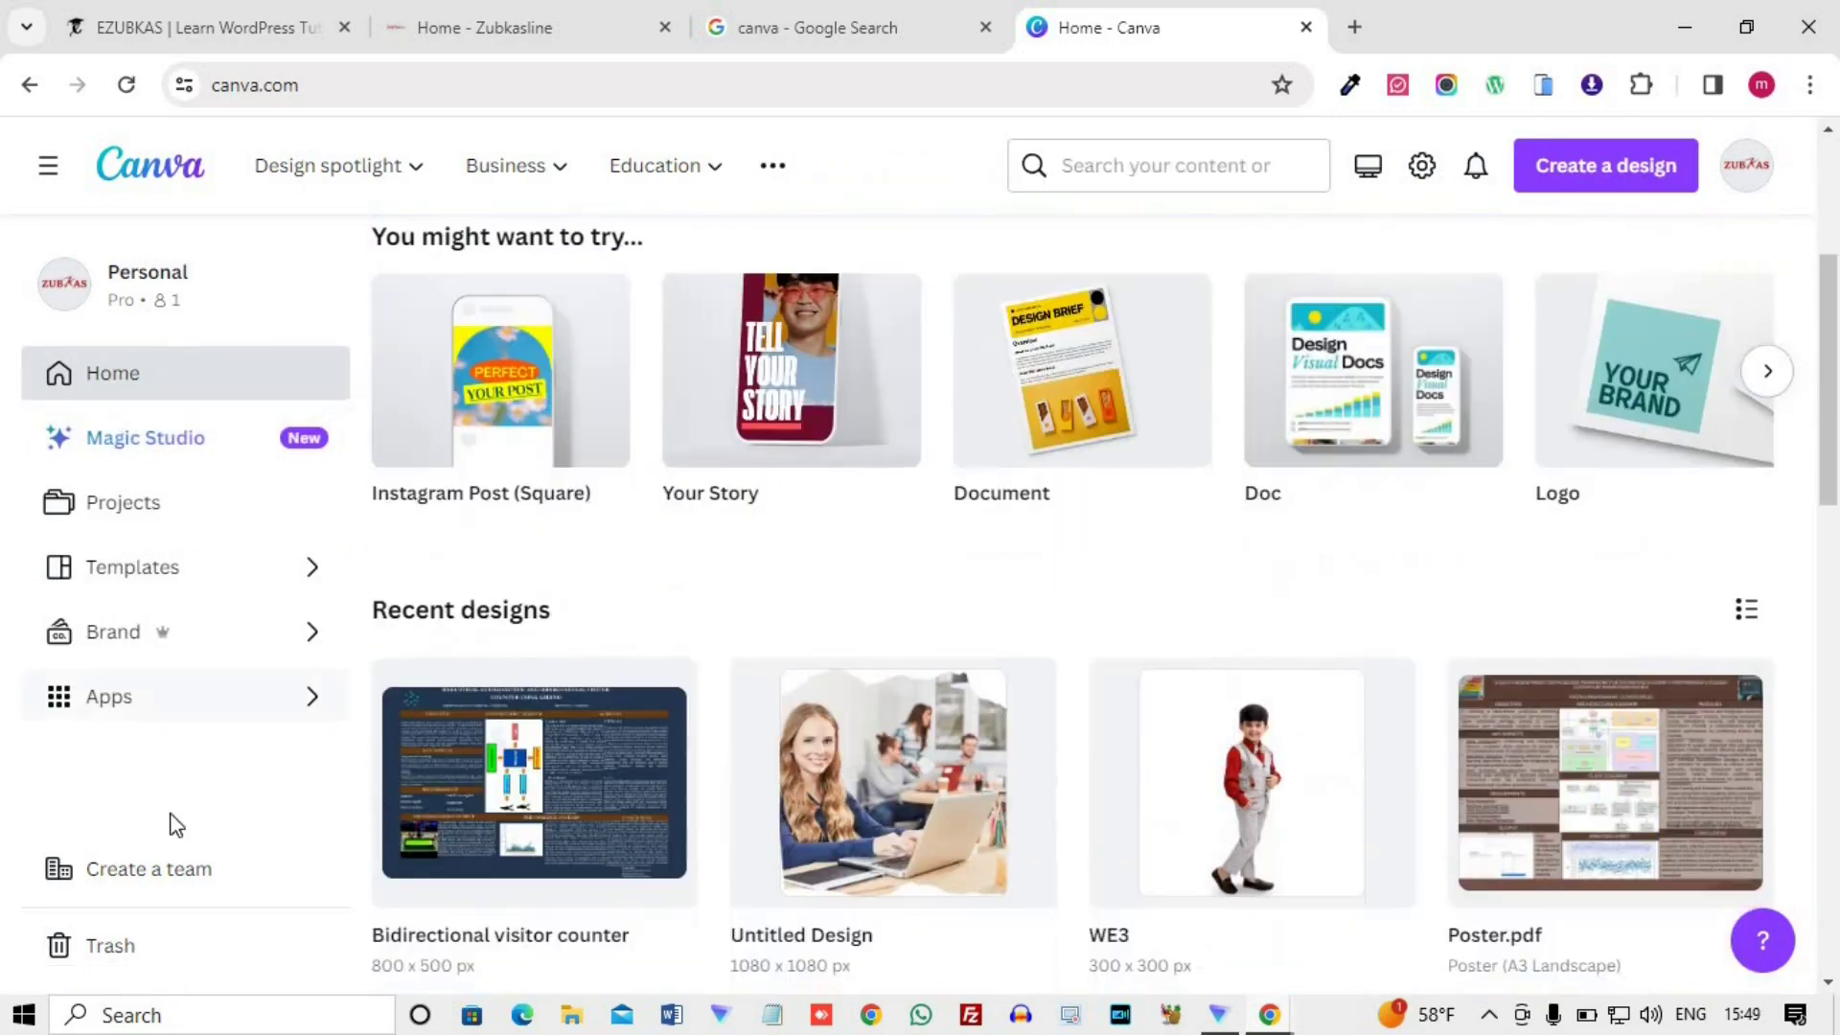
pyautogui.click(146, 870)
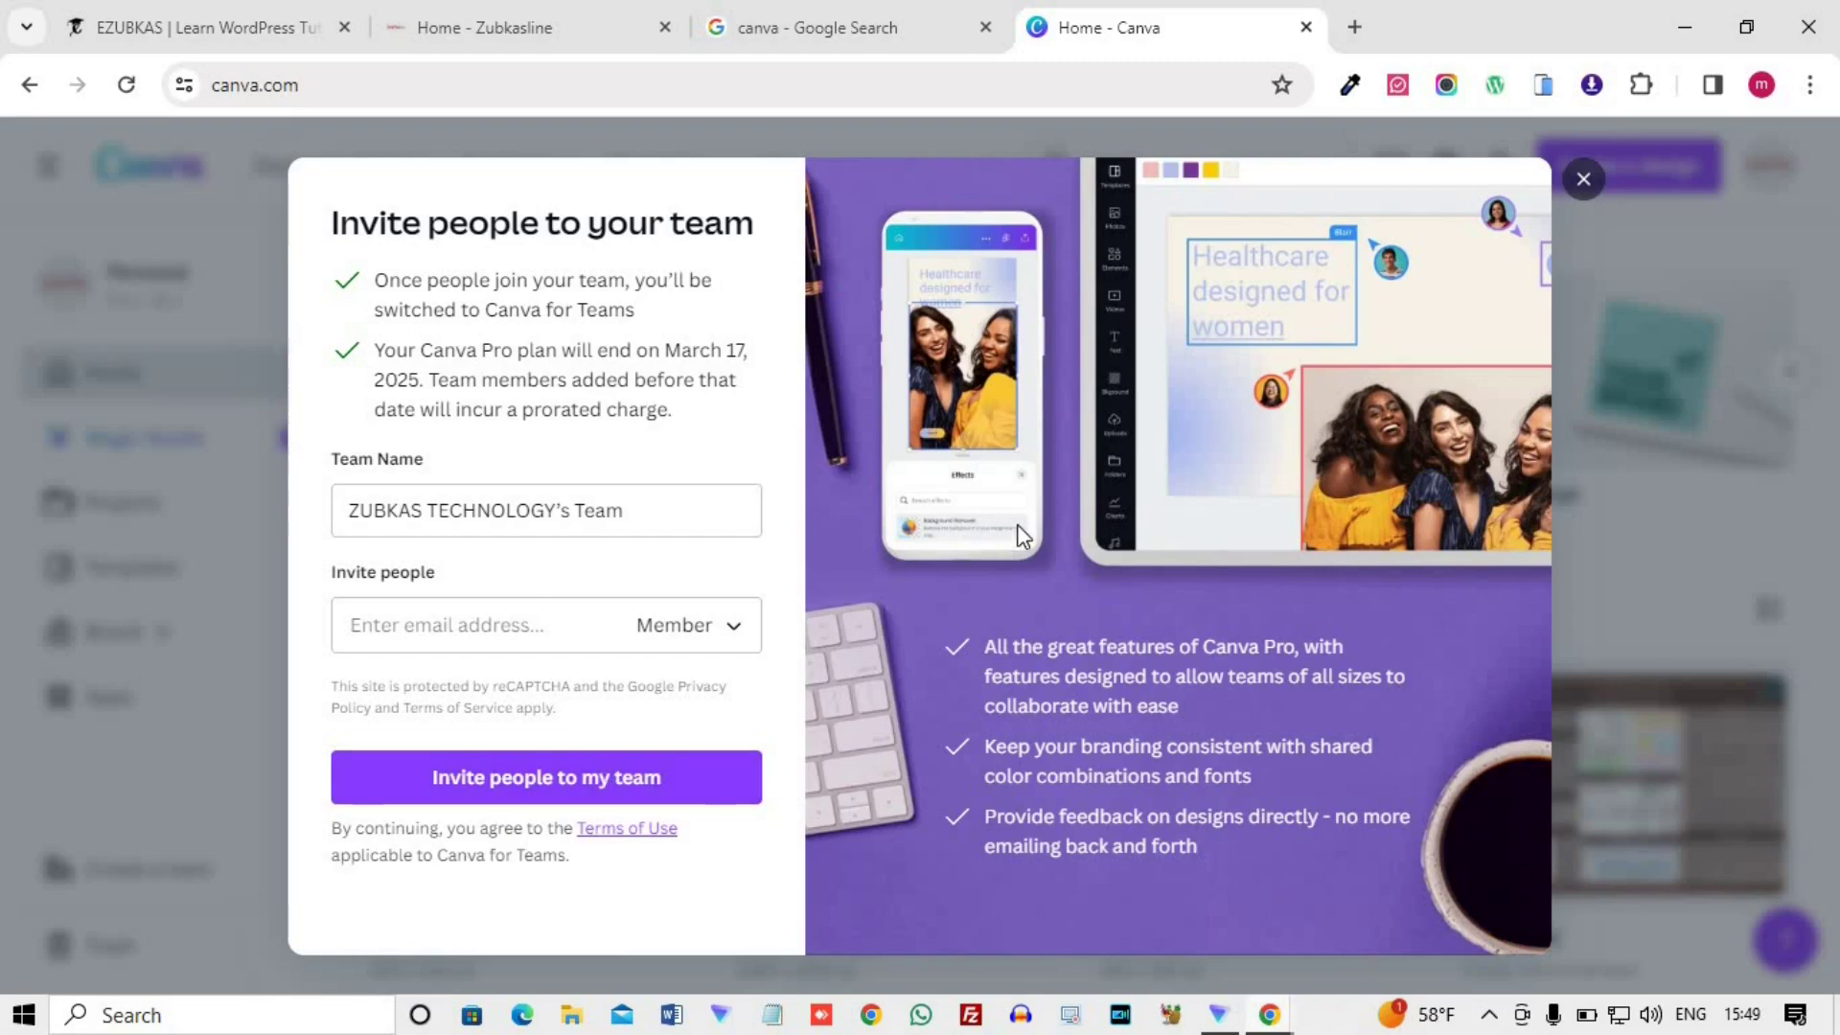
pyautogui.click(1583, 187)
pyautogui.scroll(-4, 225, 901)
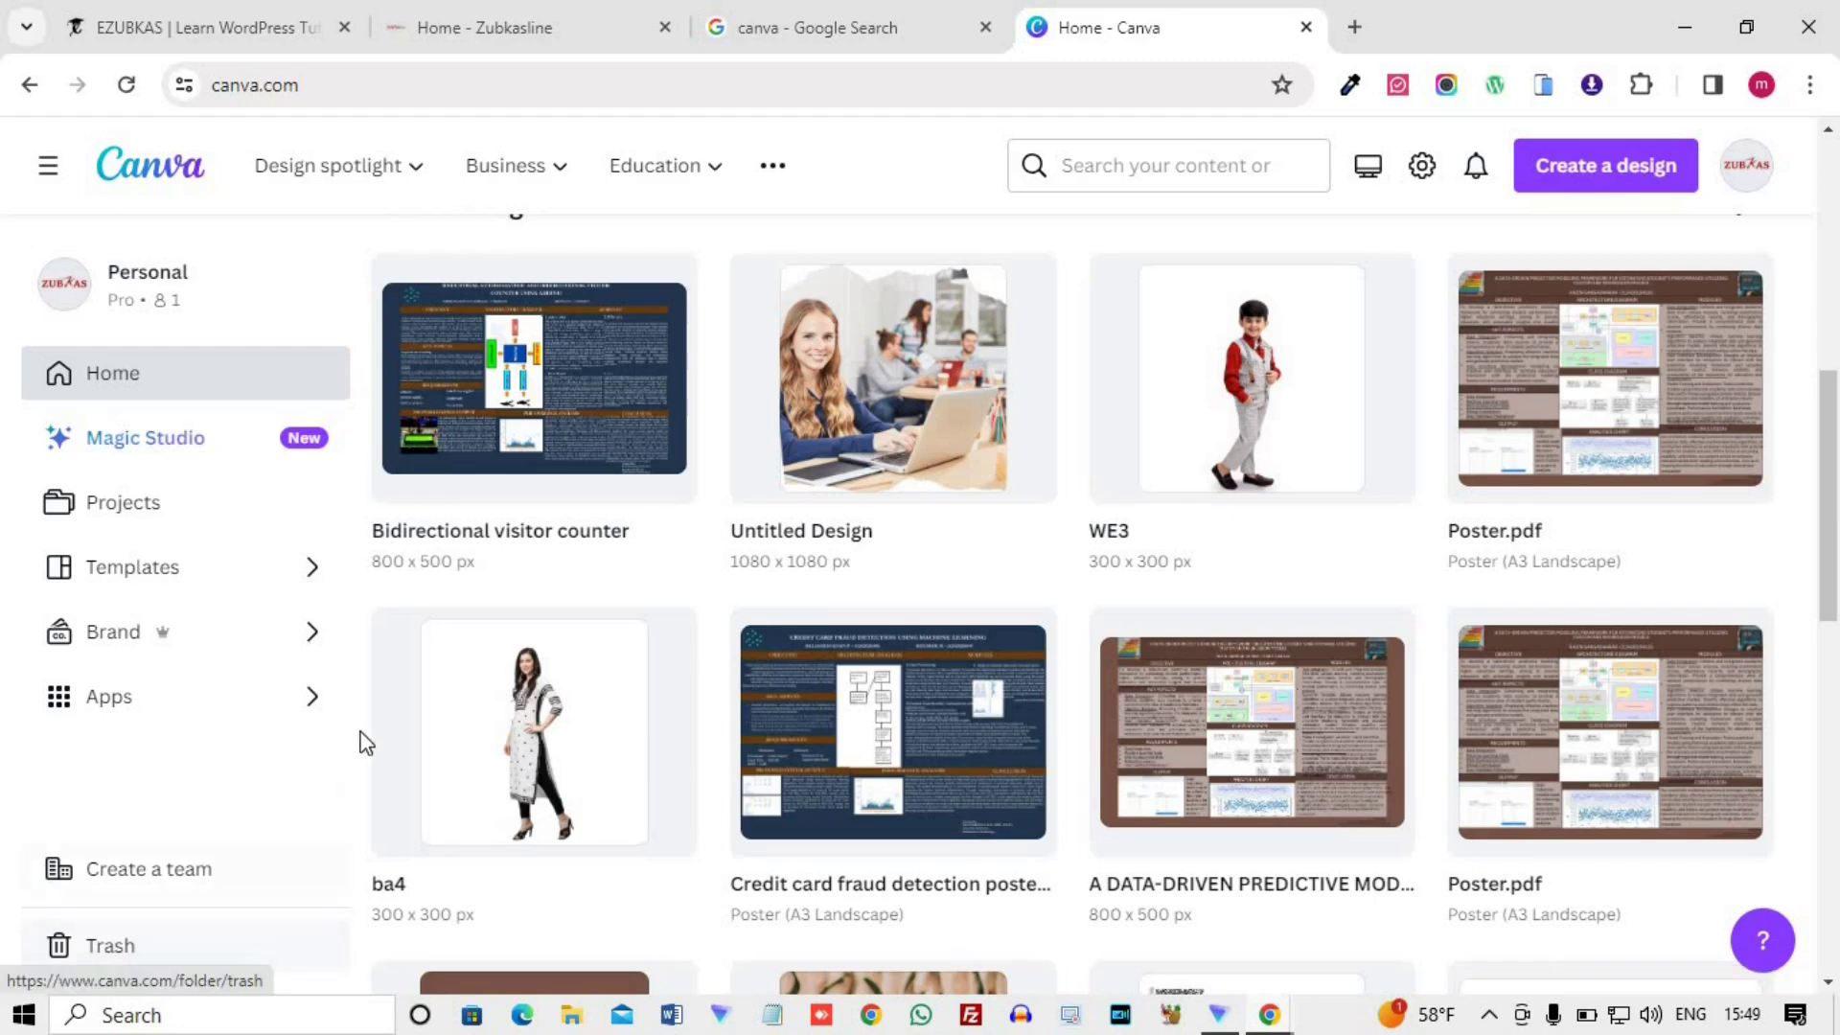
pyautogui.scroll(3, 364, 743)
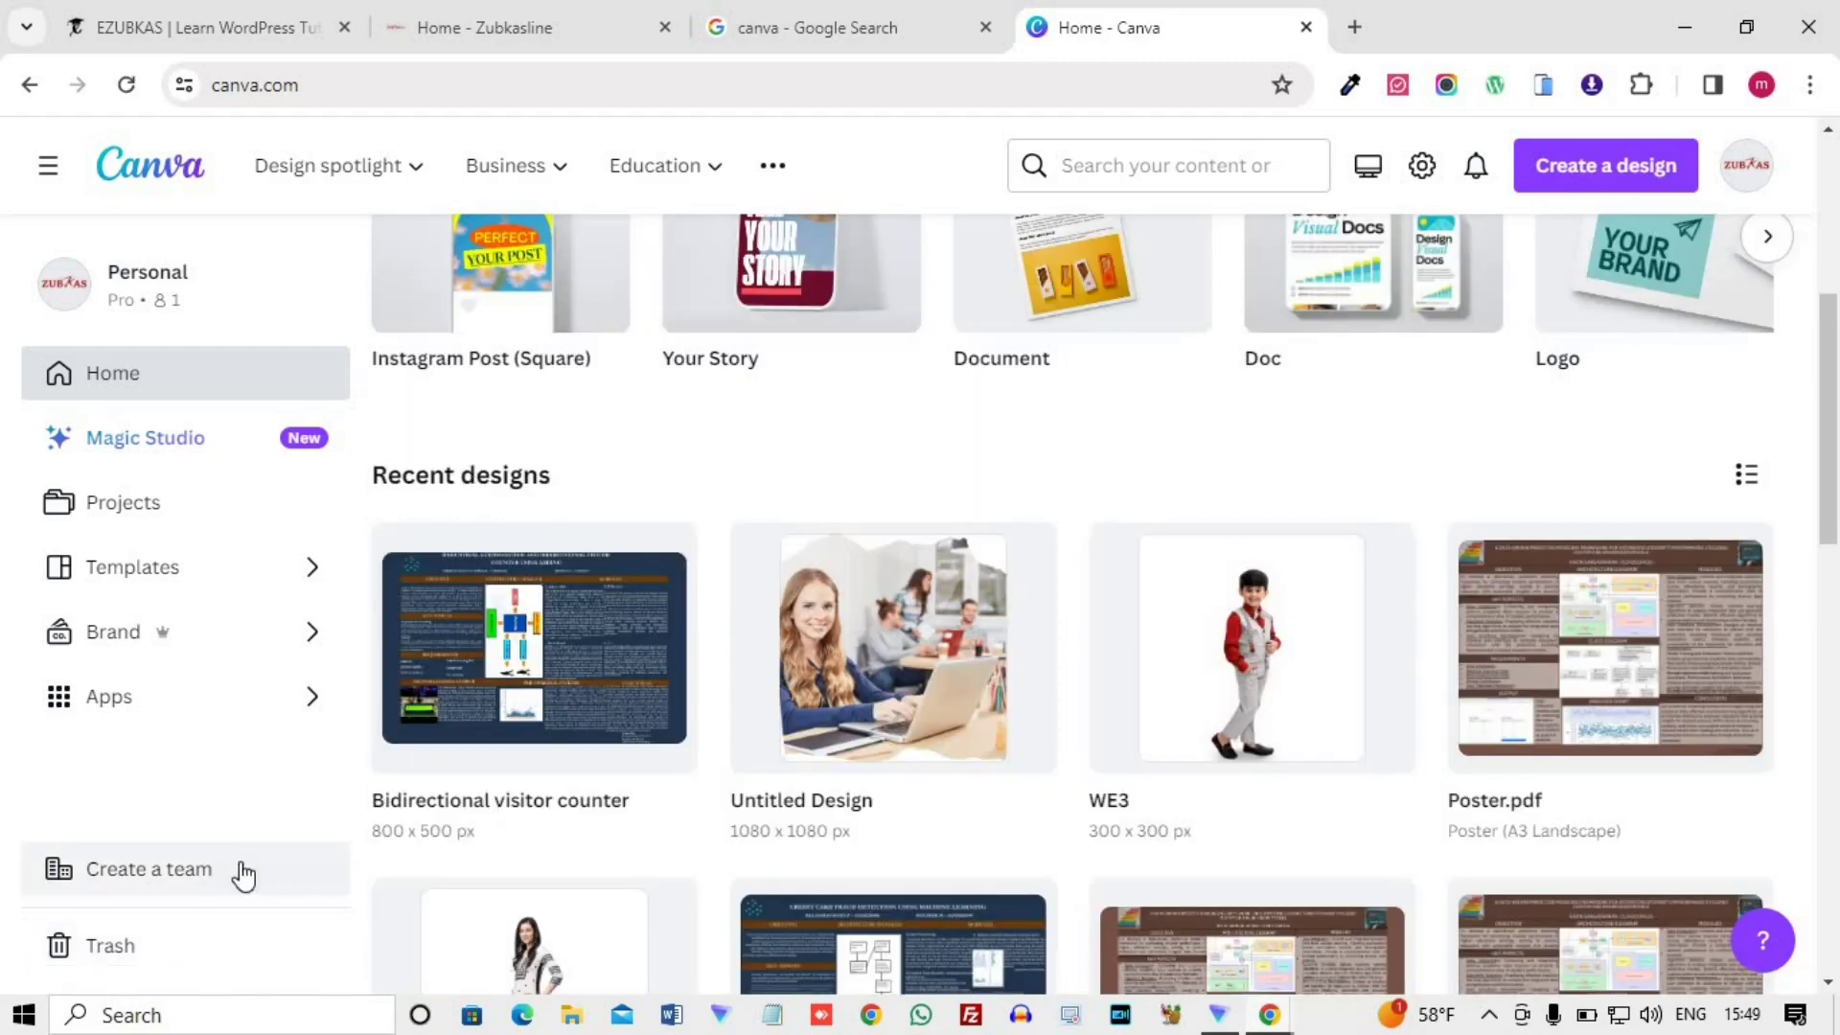
# - Open Magic Studio, examine its AI tools such as Text to Video and Text to Image, and return to the home page
pyautogui.click(227, 452)
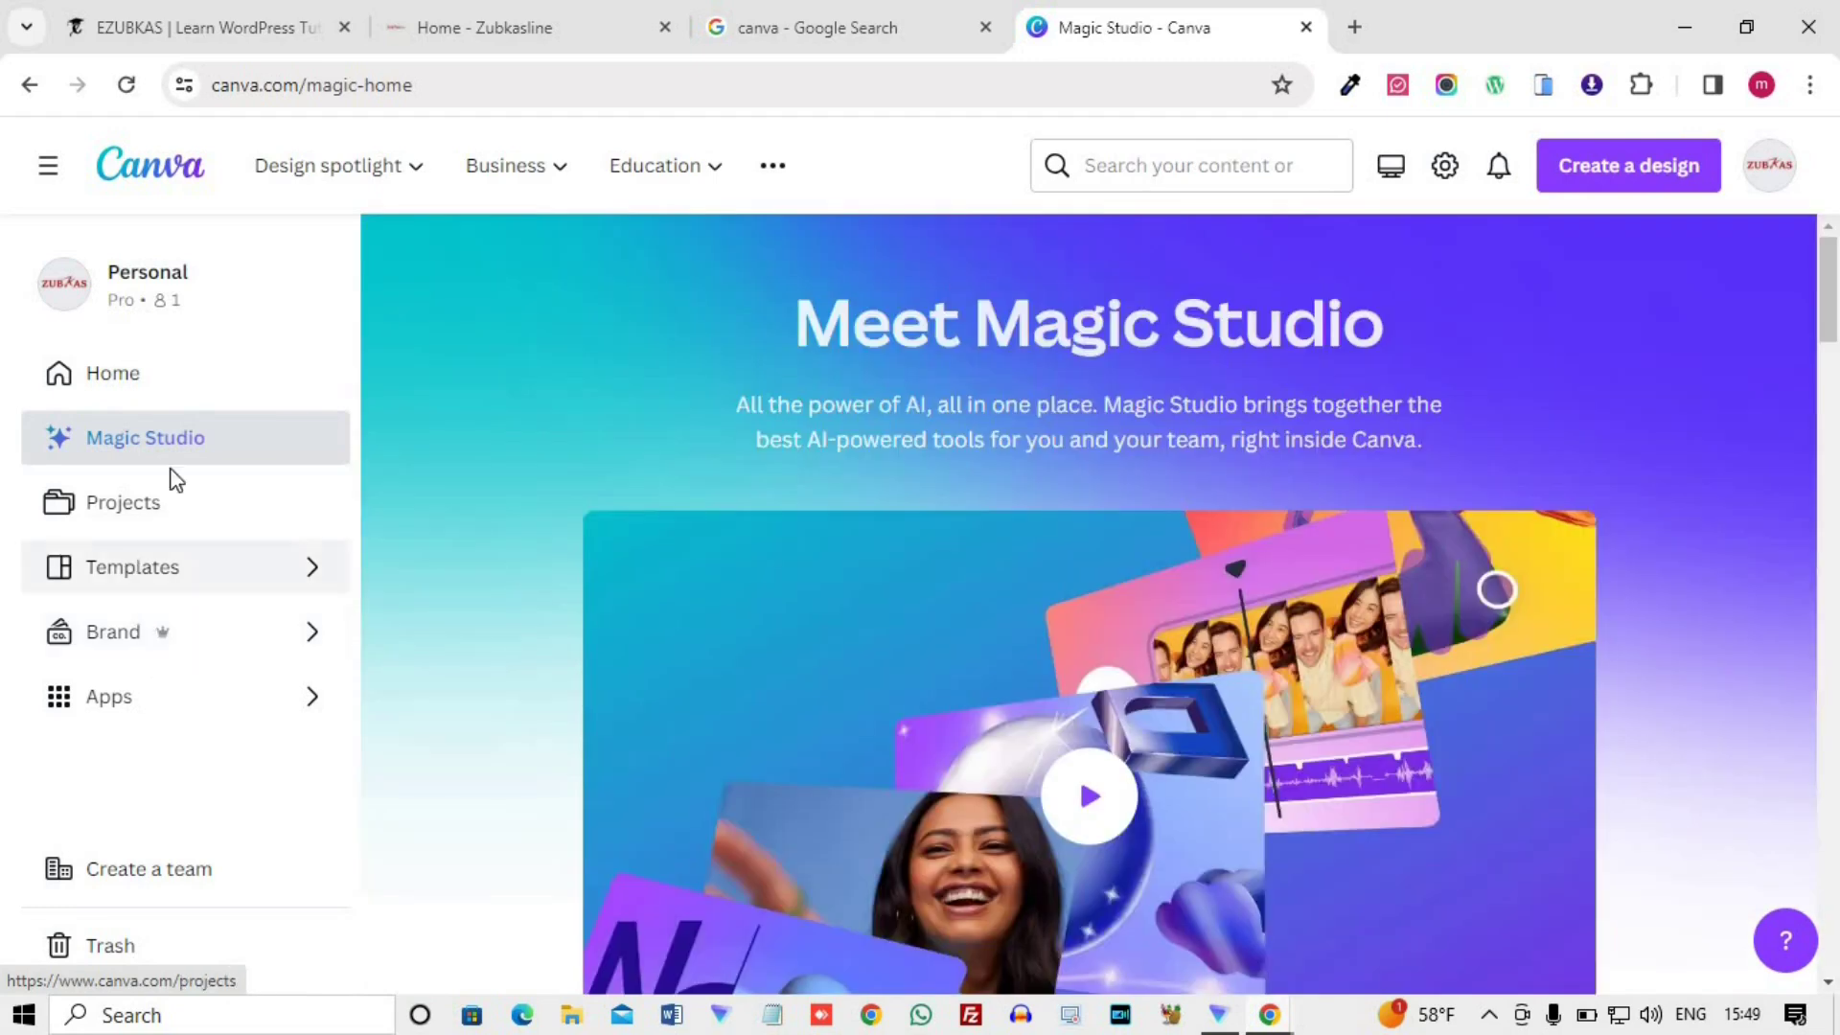
pyautogui.scroll(-8, 580, 431)
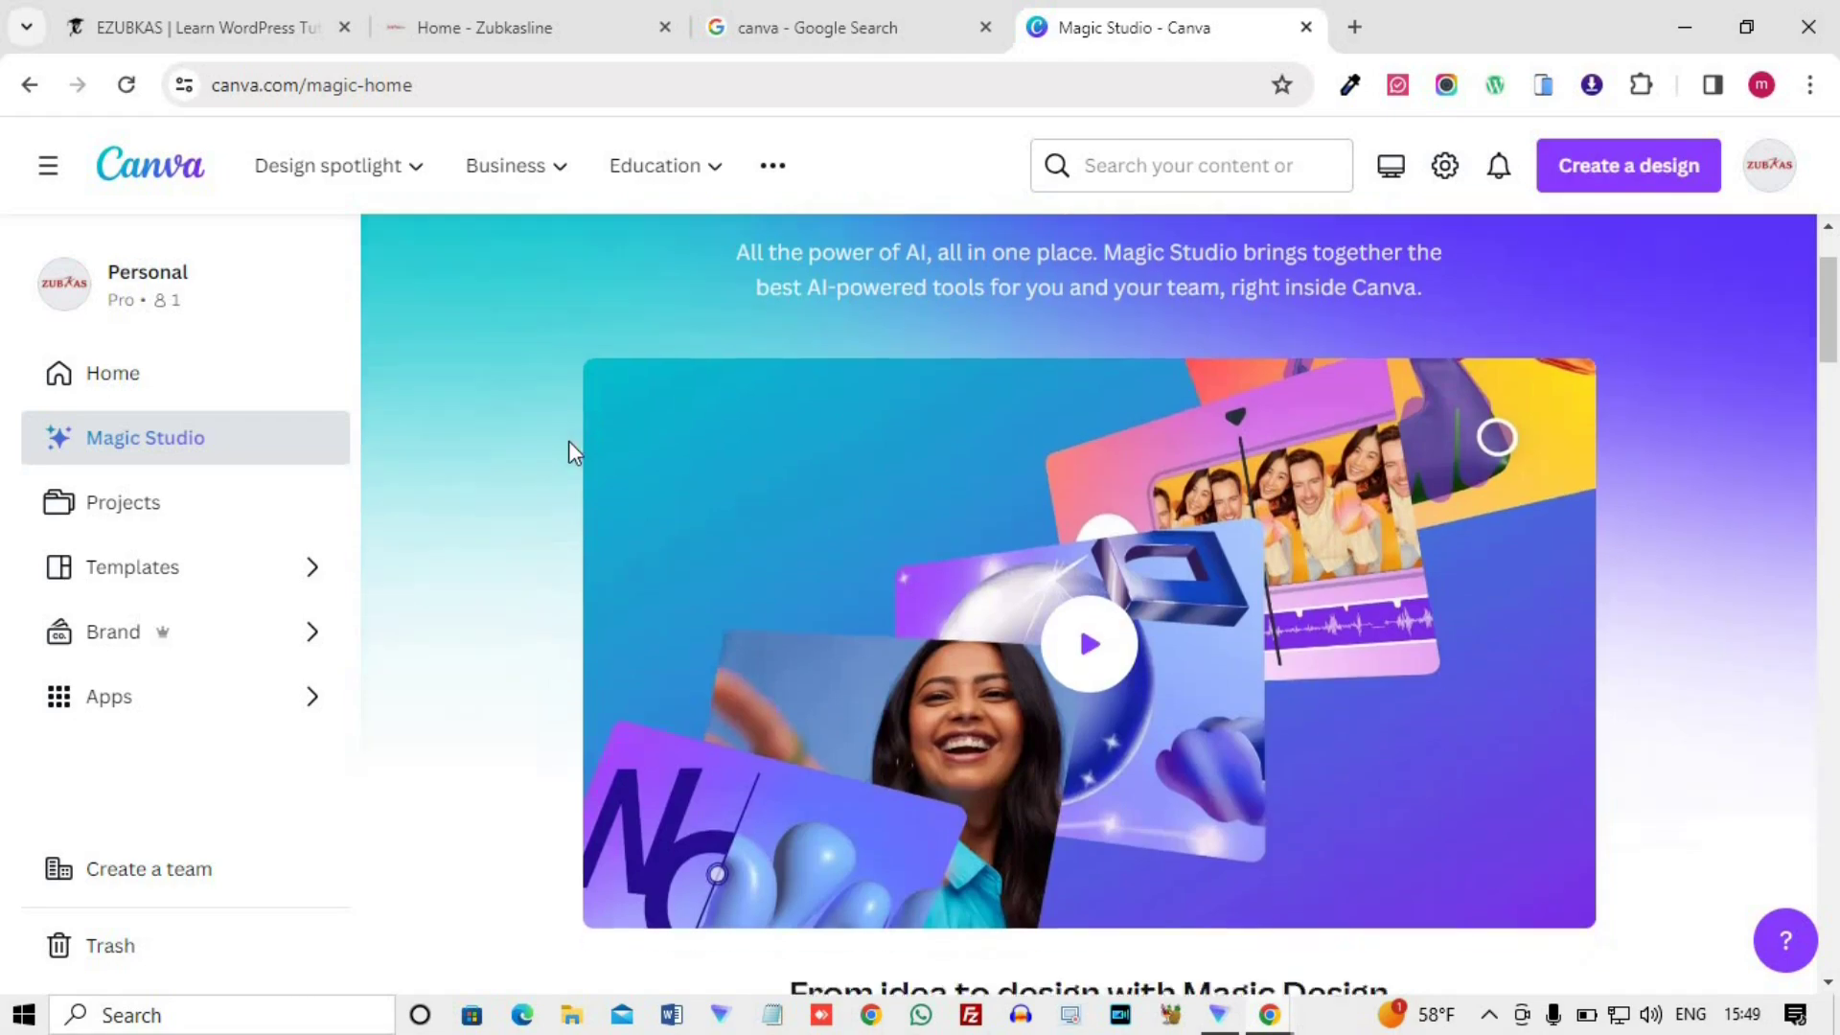
pyautogui.scroll(-6, 901, 429)
pyautogui.scroll(-12, 901, 441)
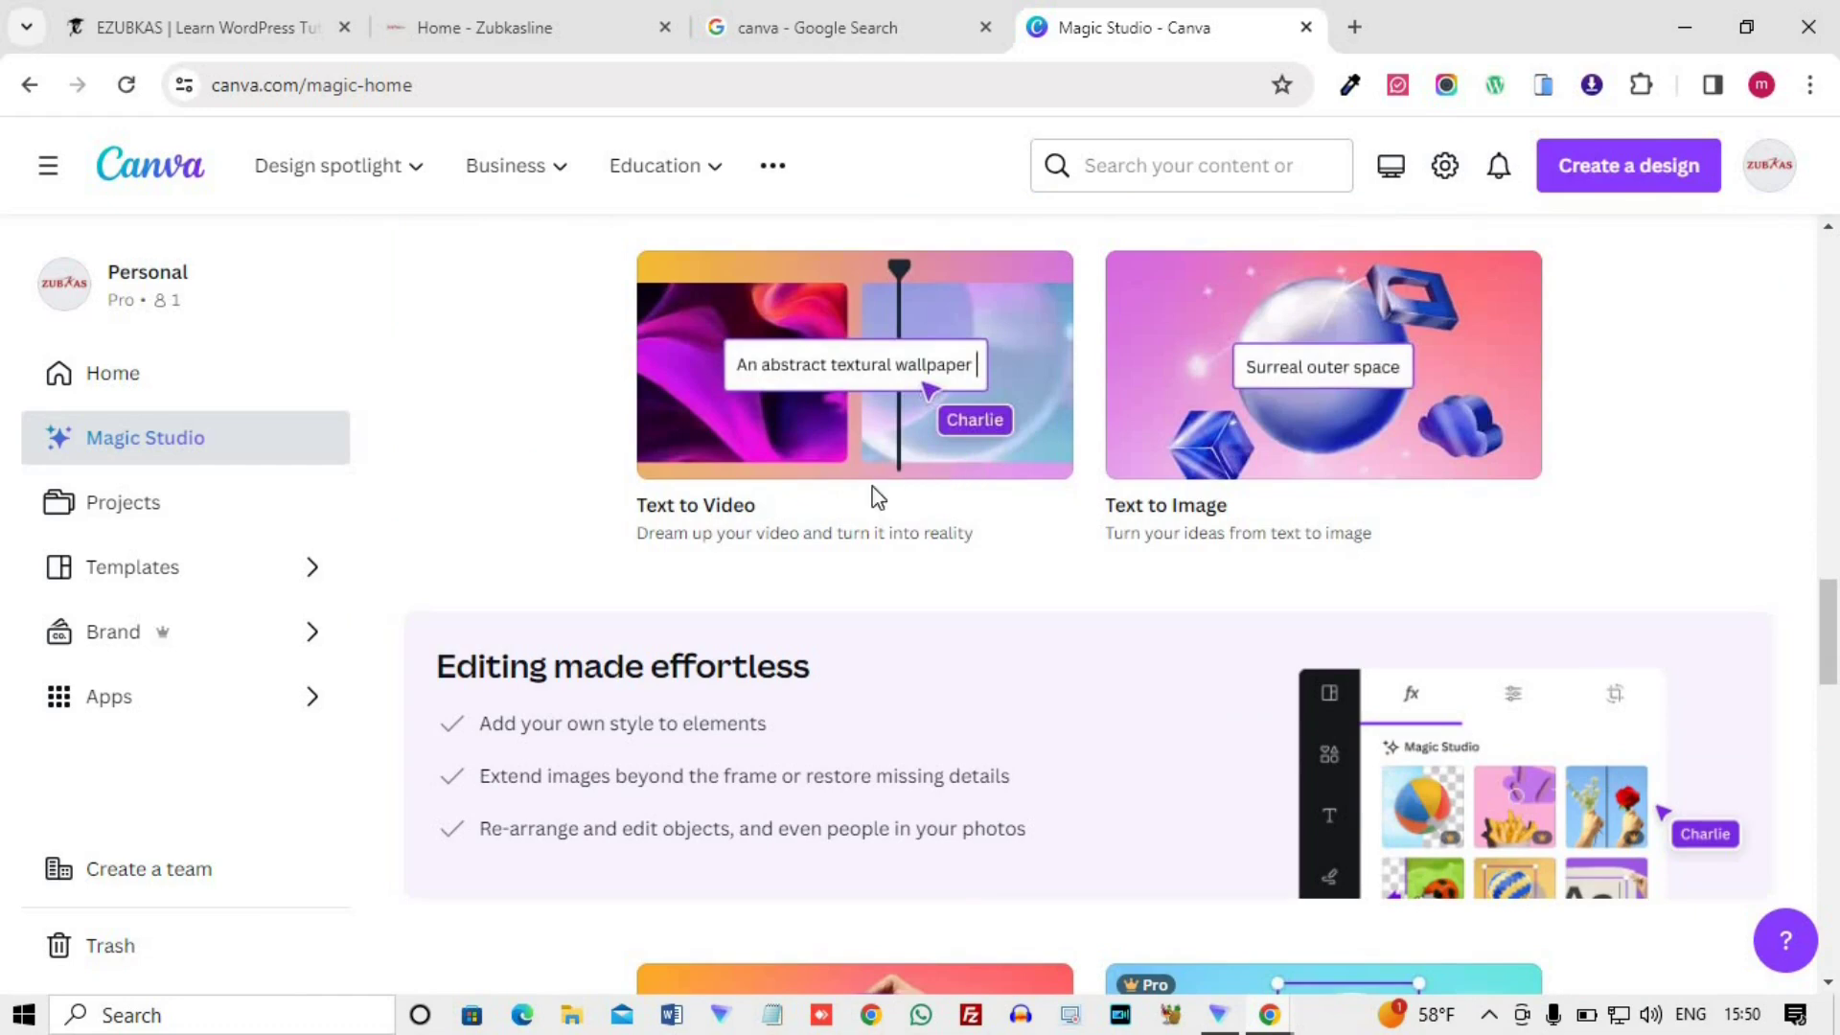
pyautogui.scroll(-5, 853, 566)
pyautogui.hotkey('alt', 'Left')
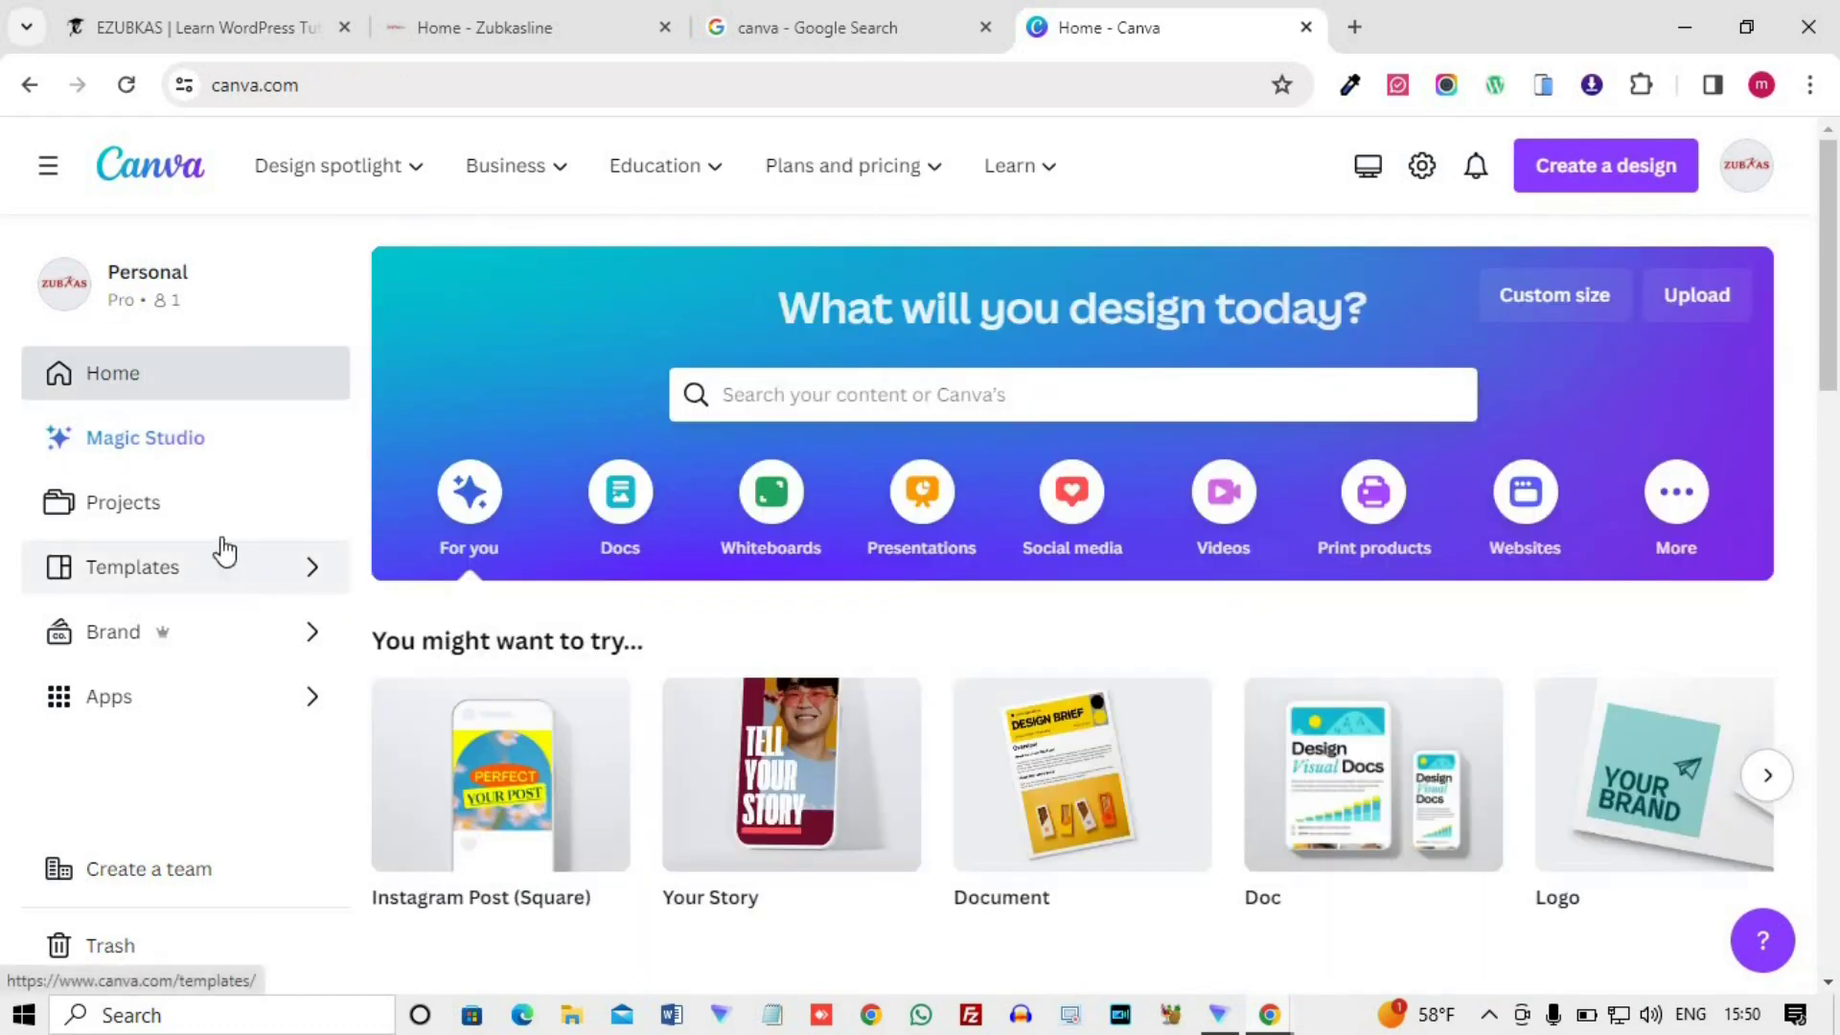
# - Look through the options offered under Design spotlight, Business, Education, and Plans and pricing
pyautogui.click(48, 167)
pyautogui.click(48, 168)
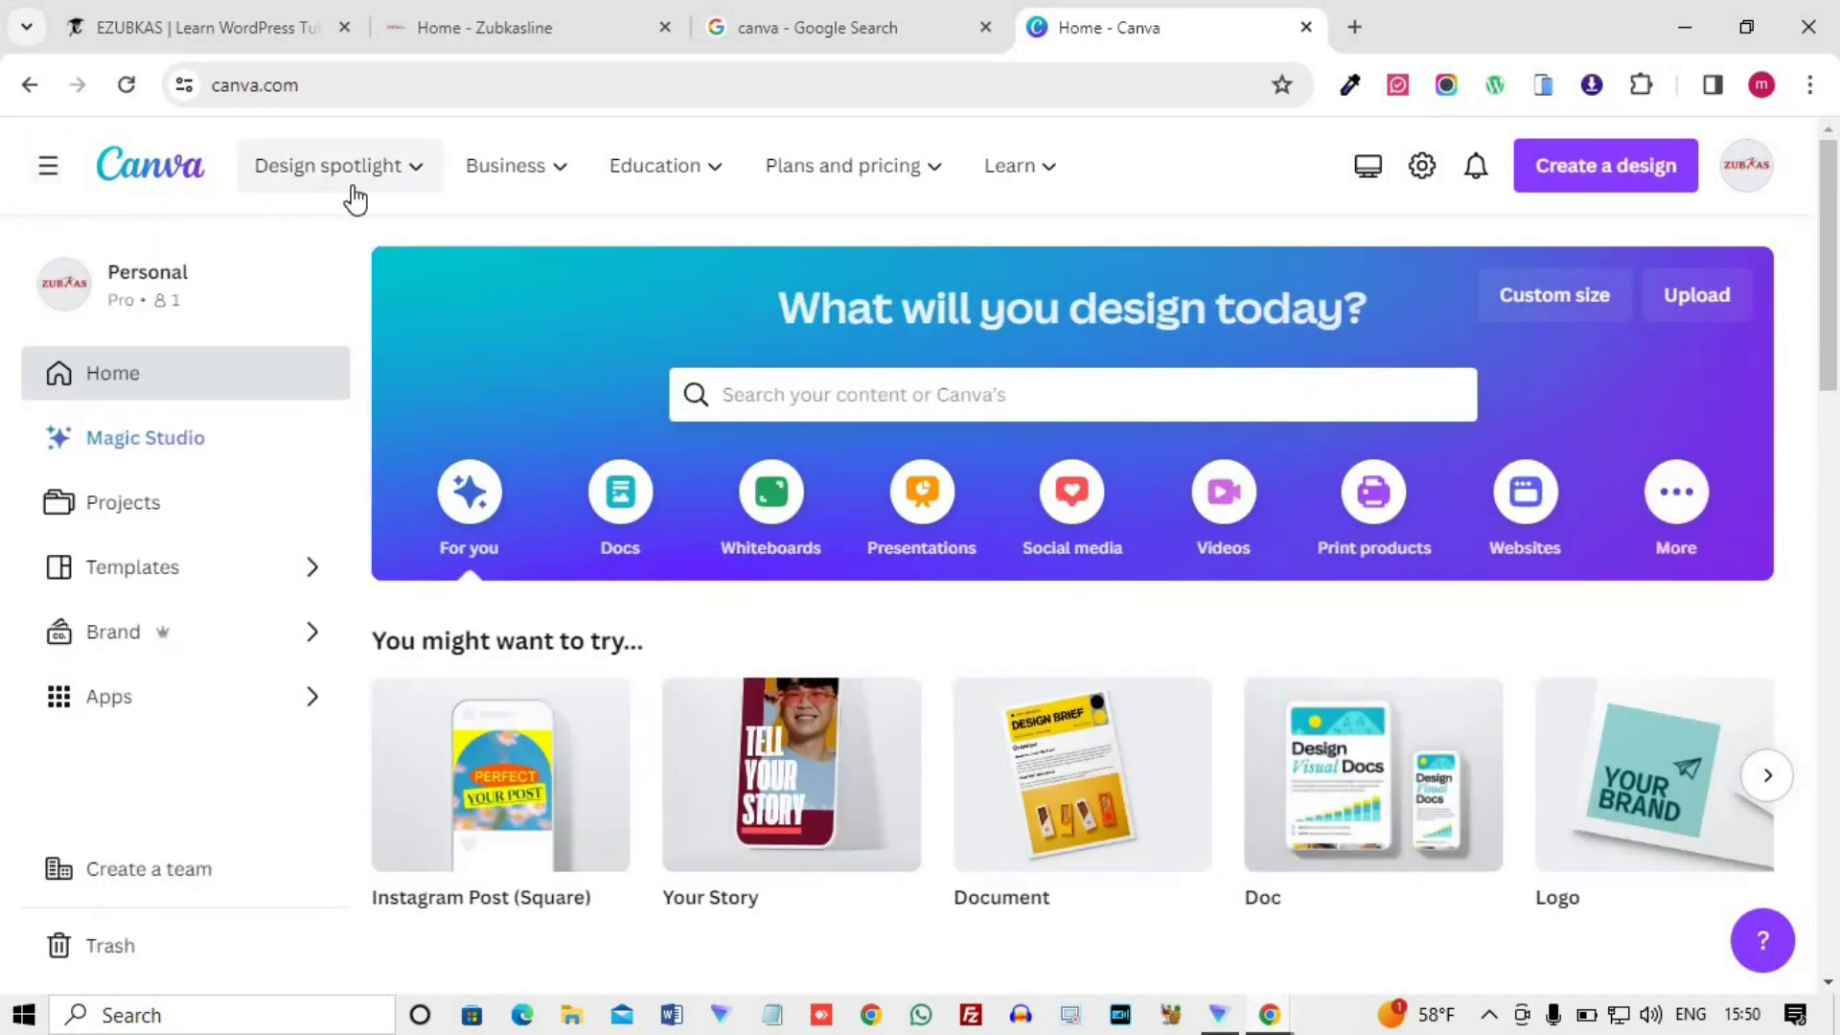
pyautogui.moveTo(431, 187)
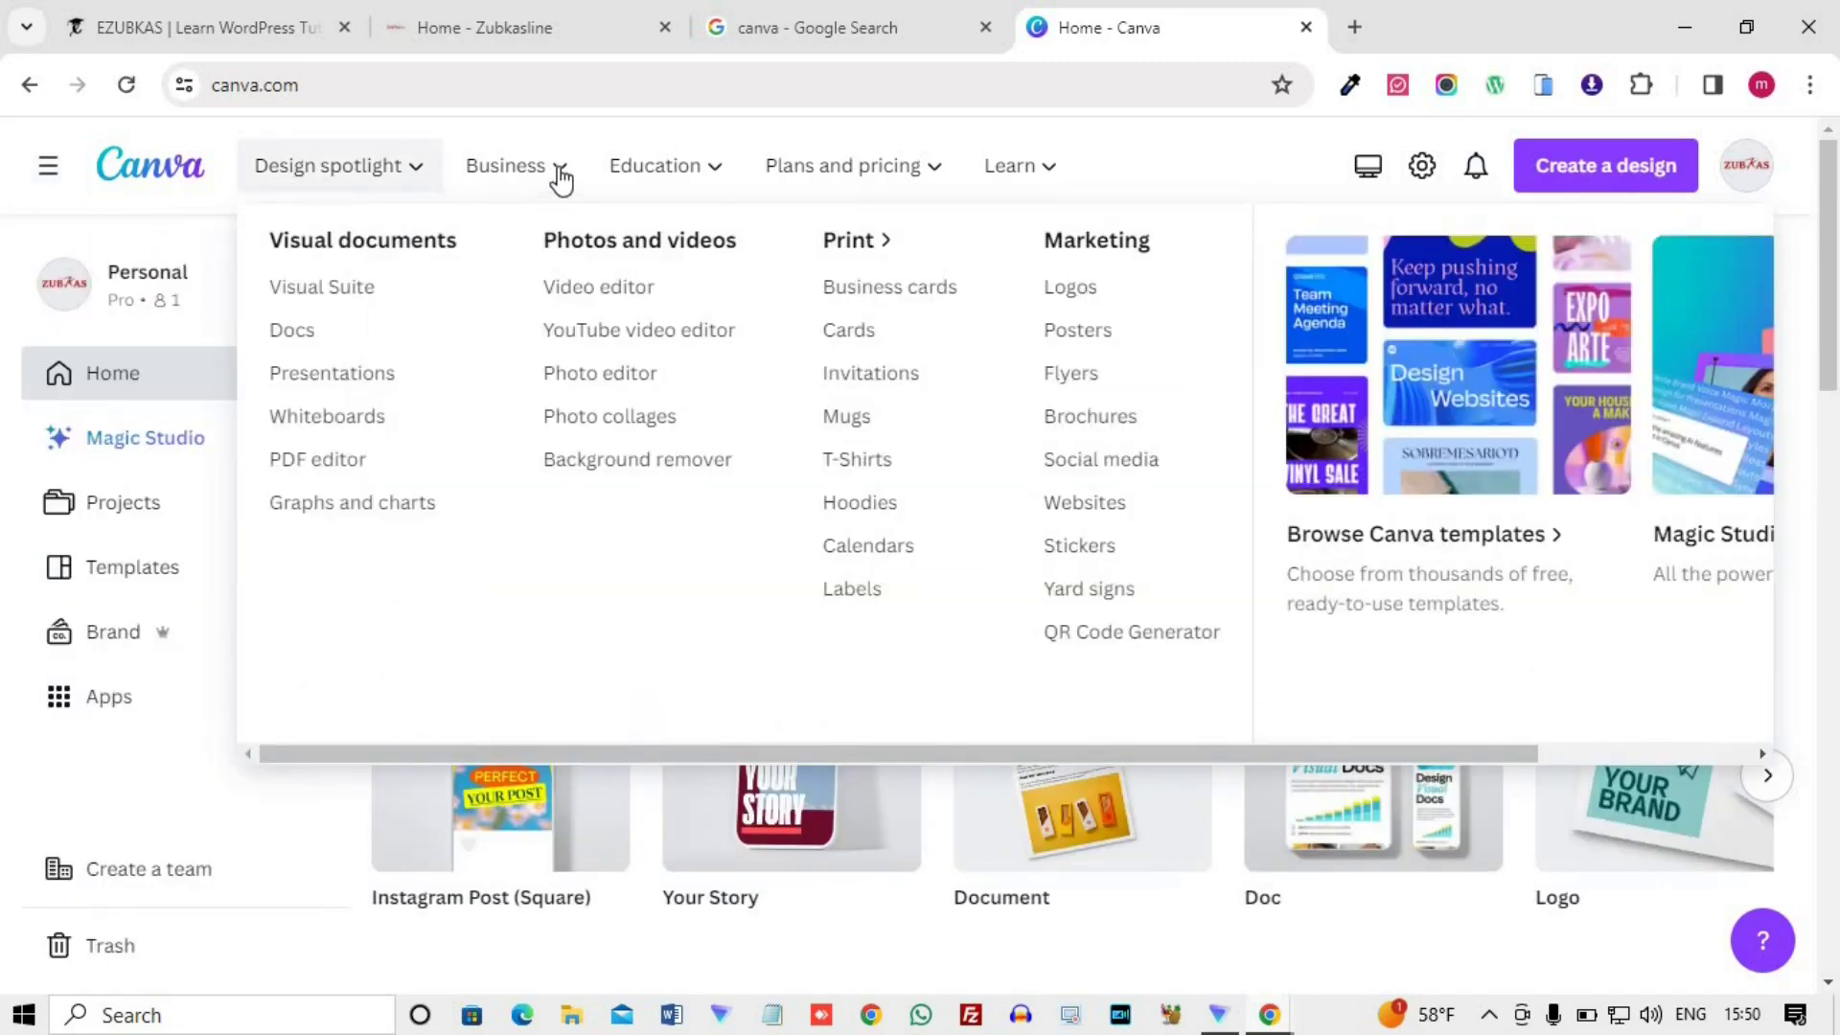
pyautogui.moveTo(562, 179)
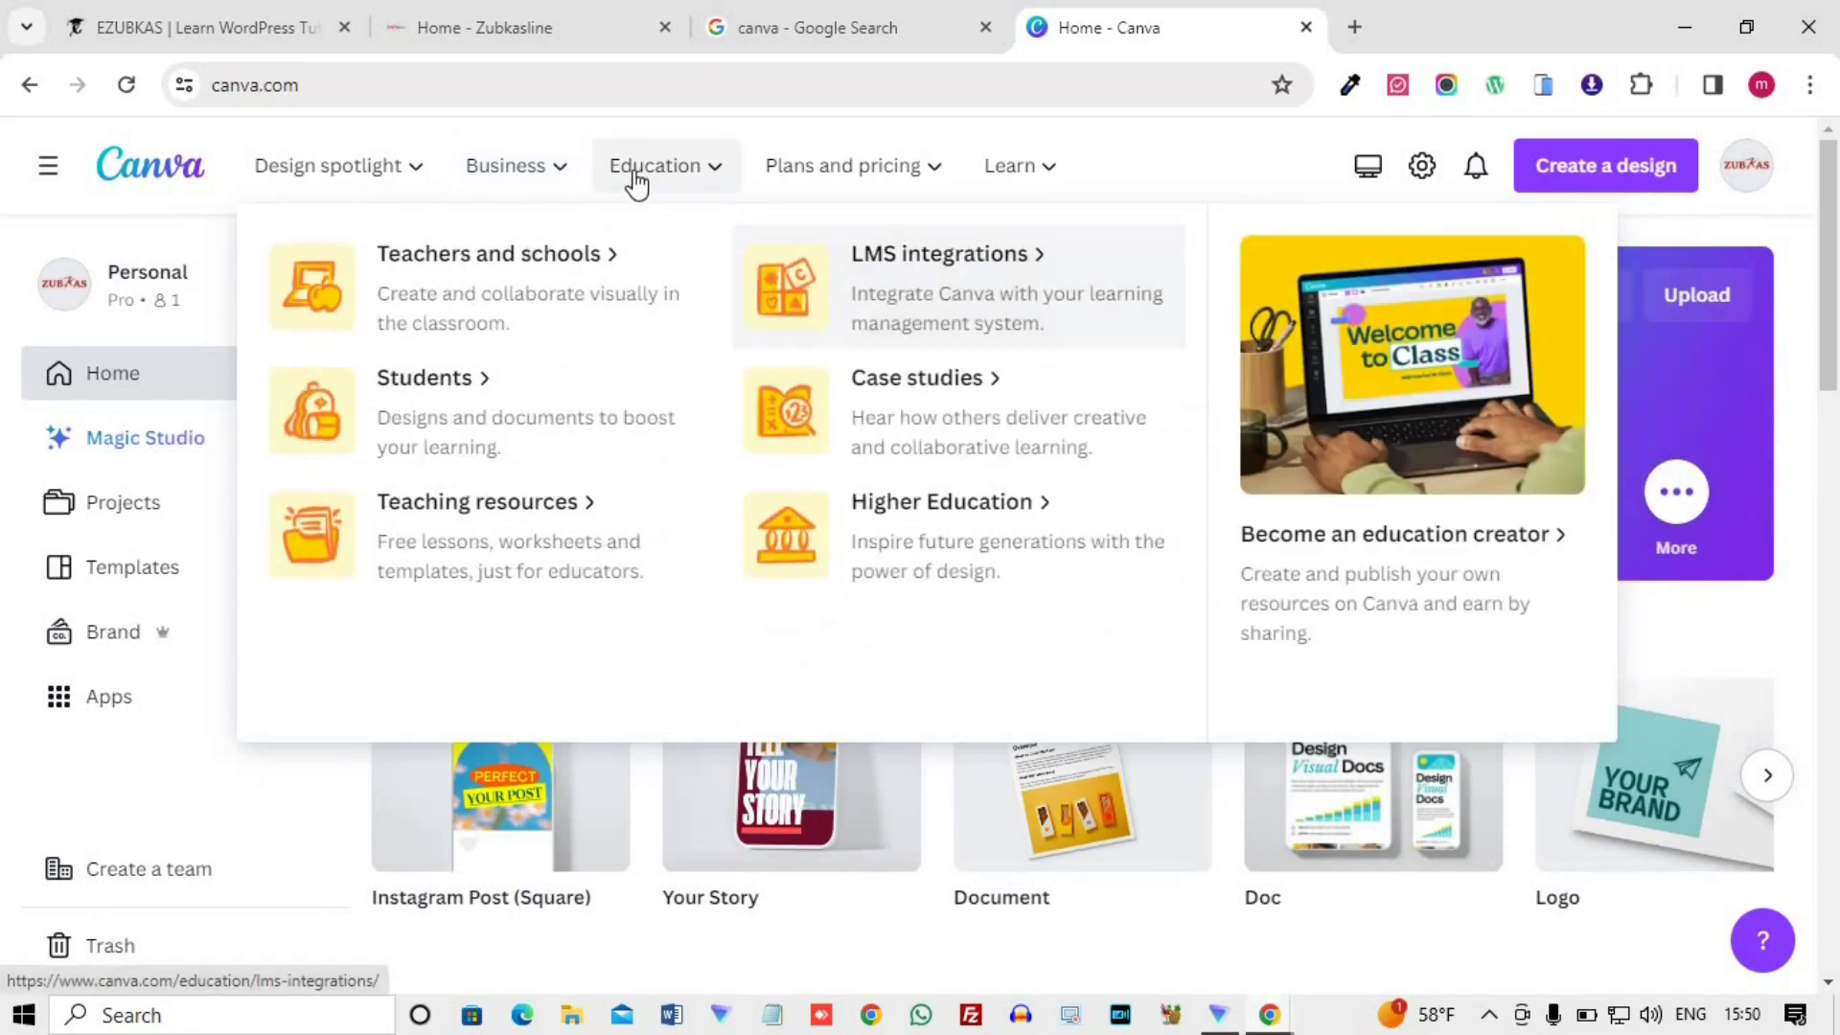
pyautogui.moveTo(822, 184)
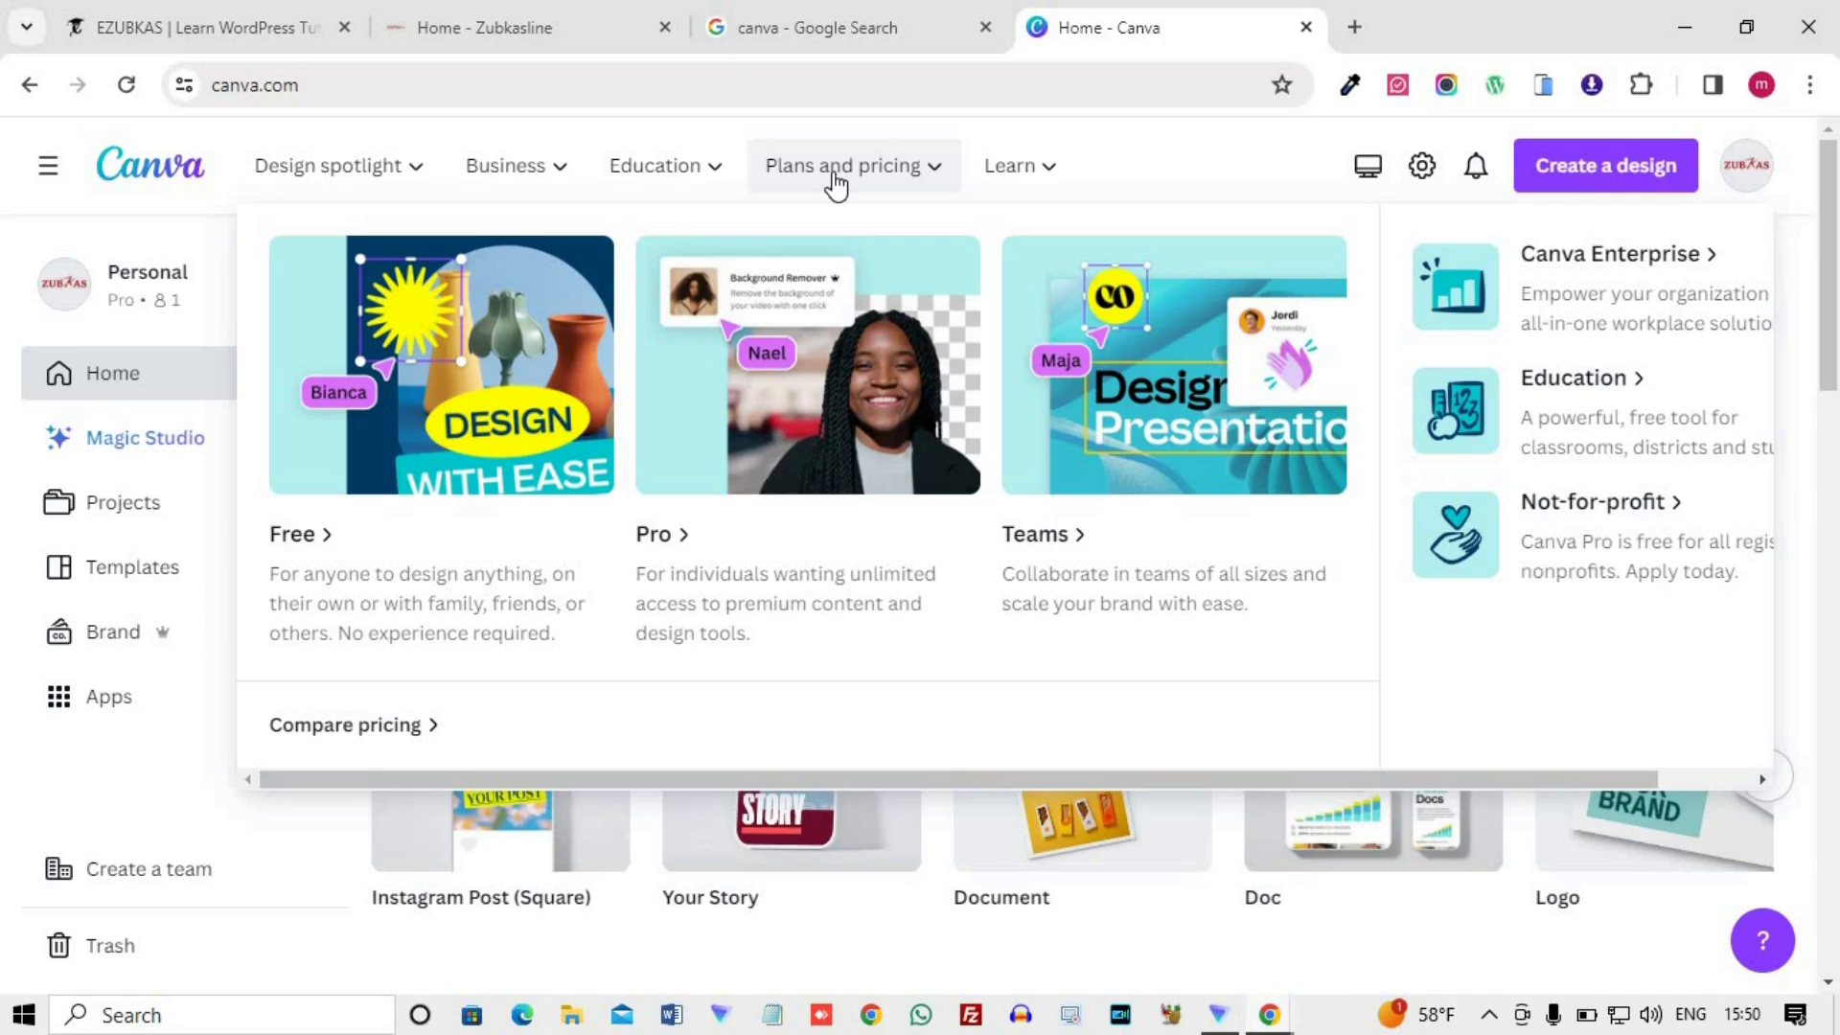
# - Open the Canva Pro pricing page and examine the upgrade benefits and the Free and Pro plan comparison
pyautogui.click(835, 184)
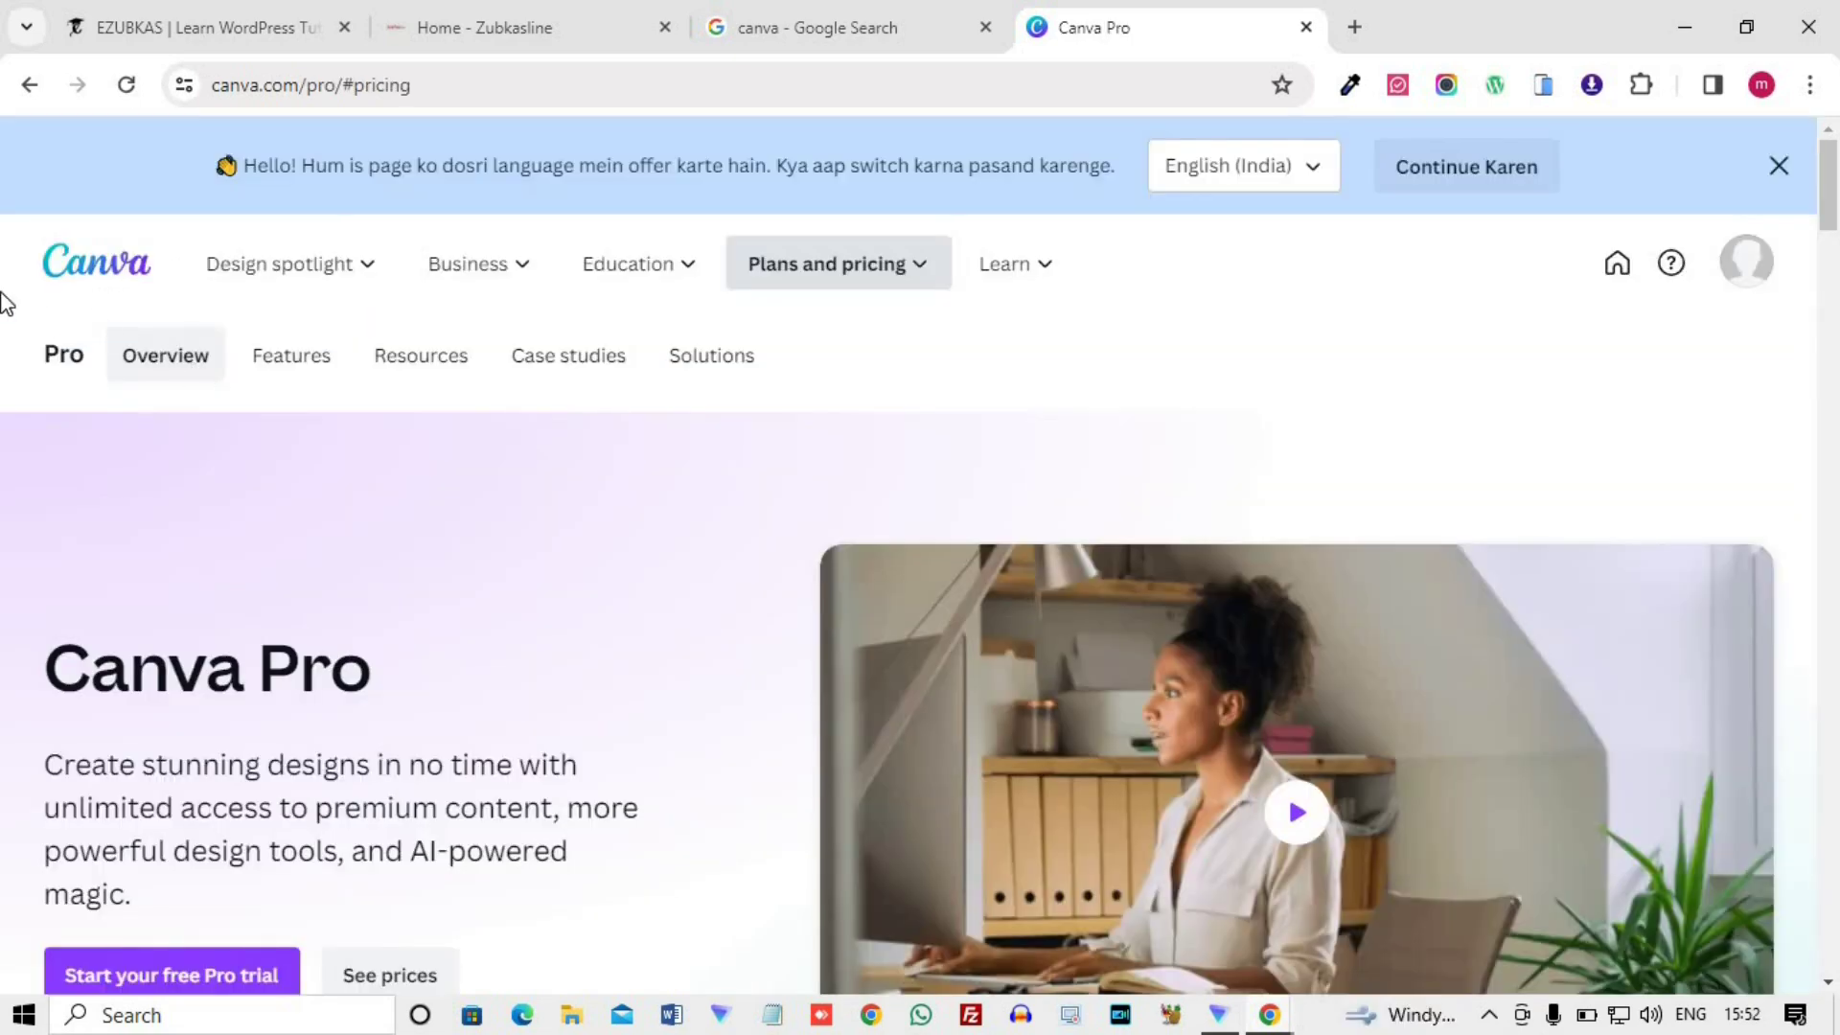
pyautogui.scroll(-3, 543, 487)
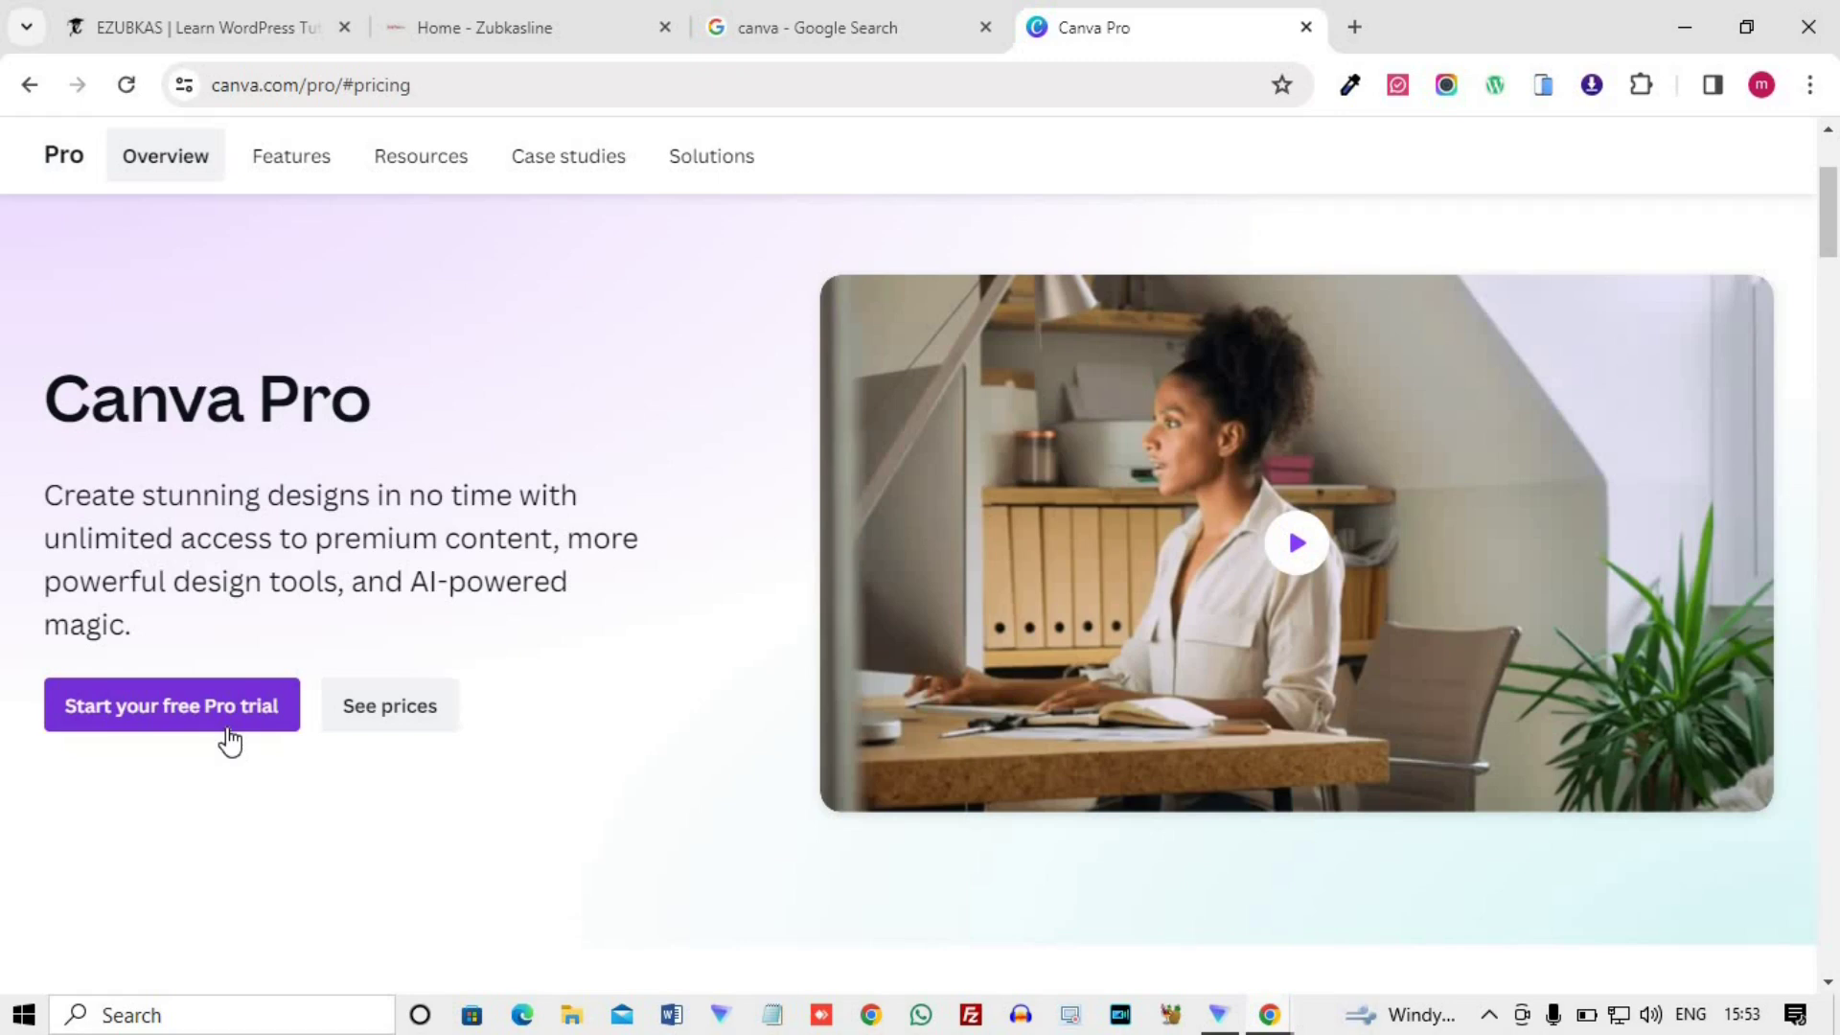
pyautogui.scroll(-8, 687, 537)
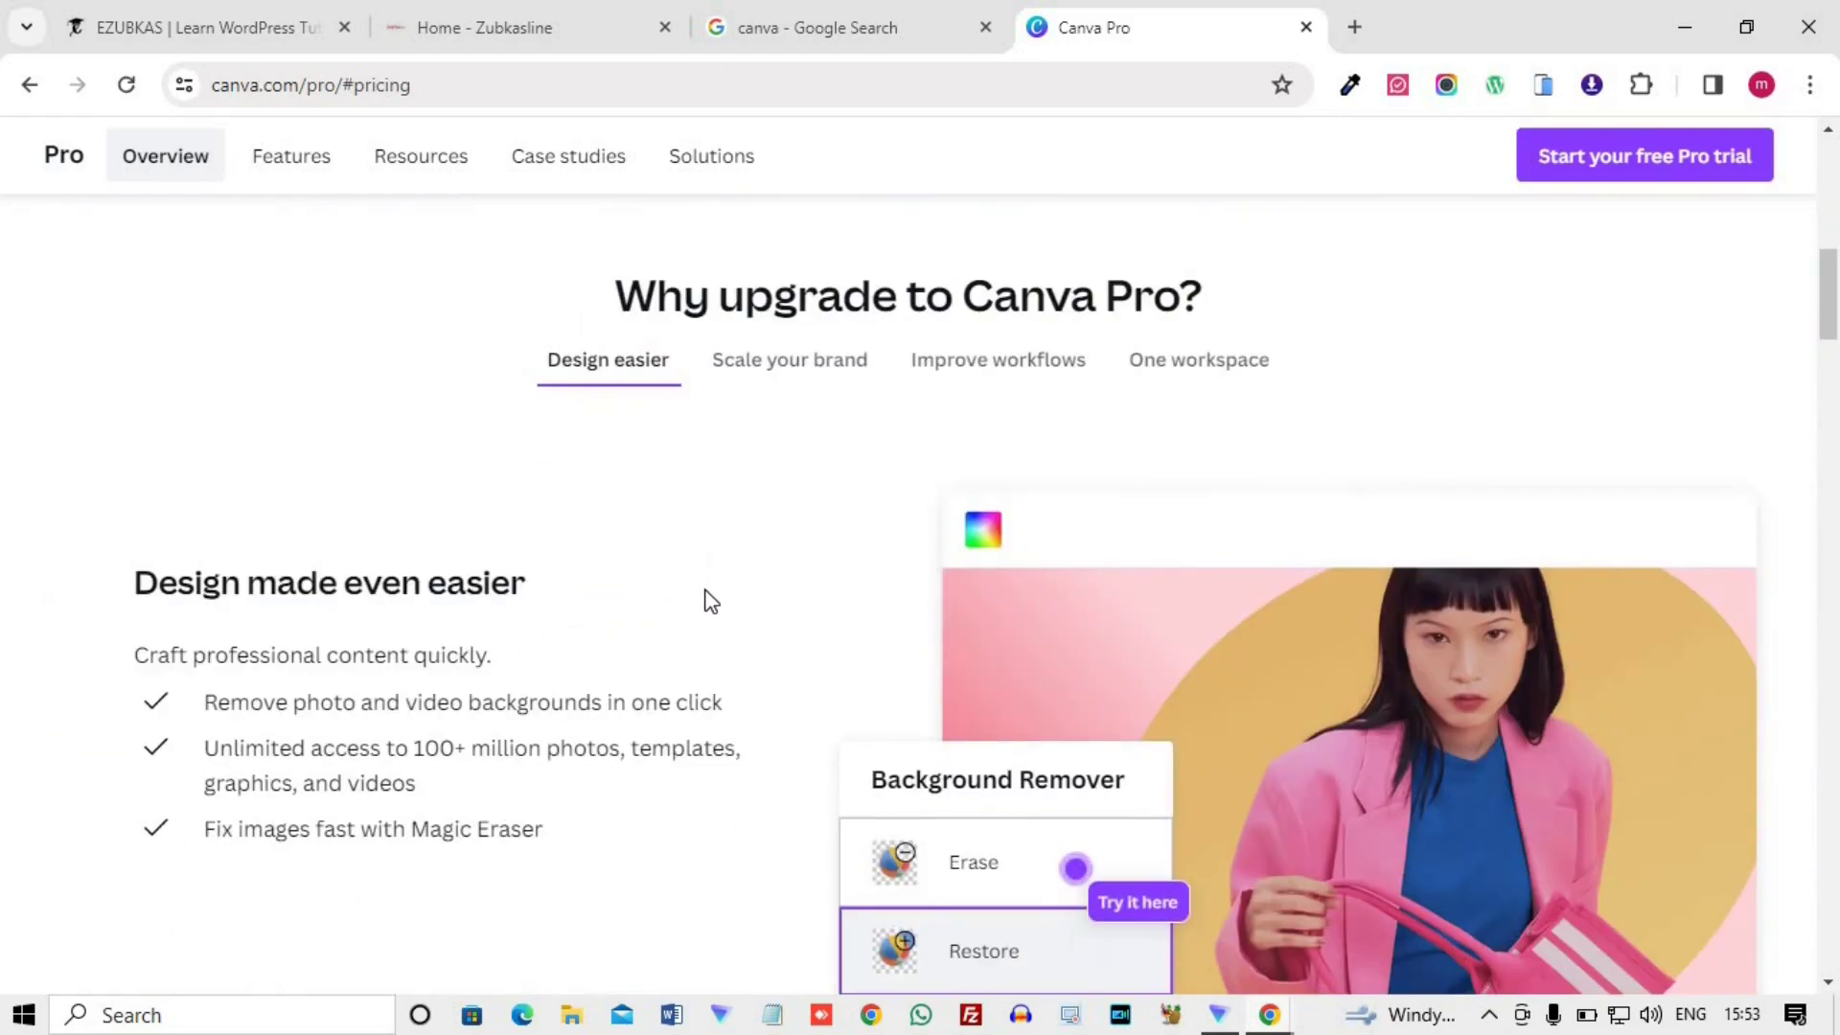
pyautogui.scroll(-20, 709, 599)
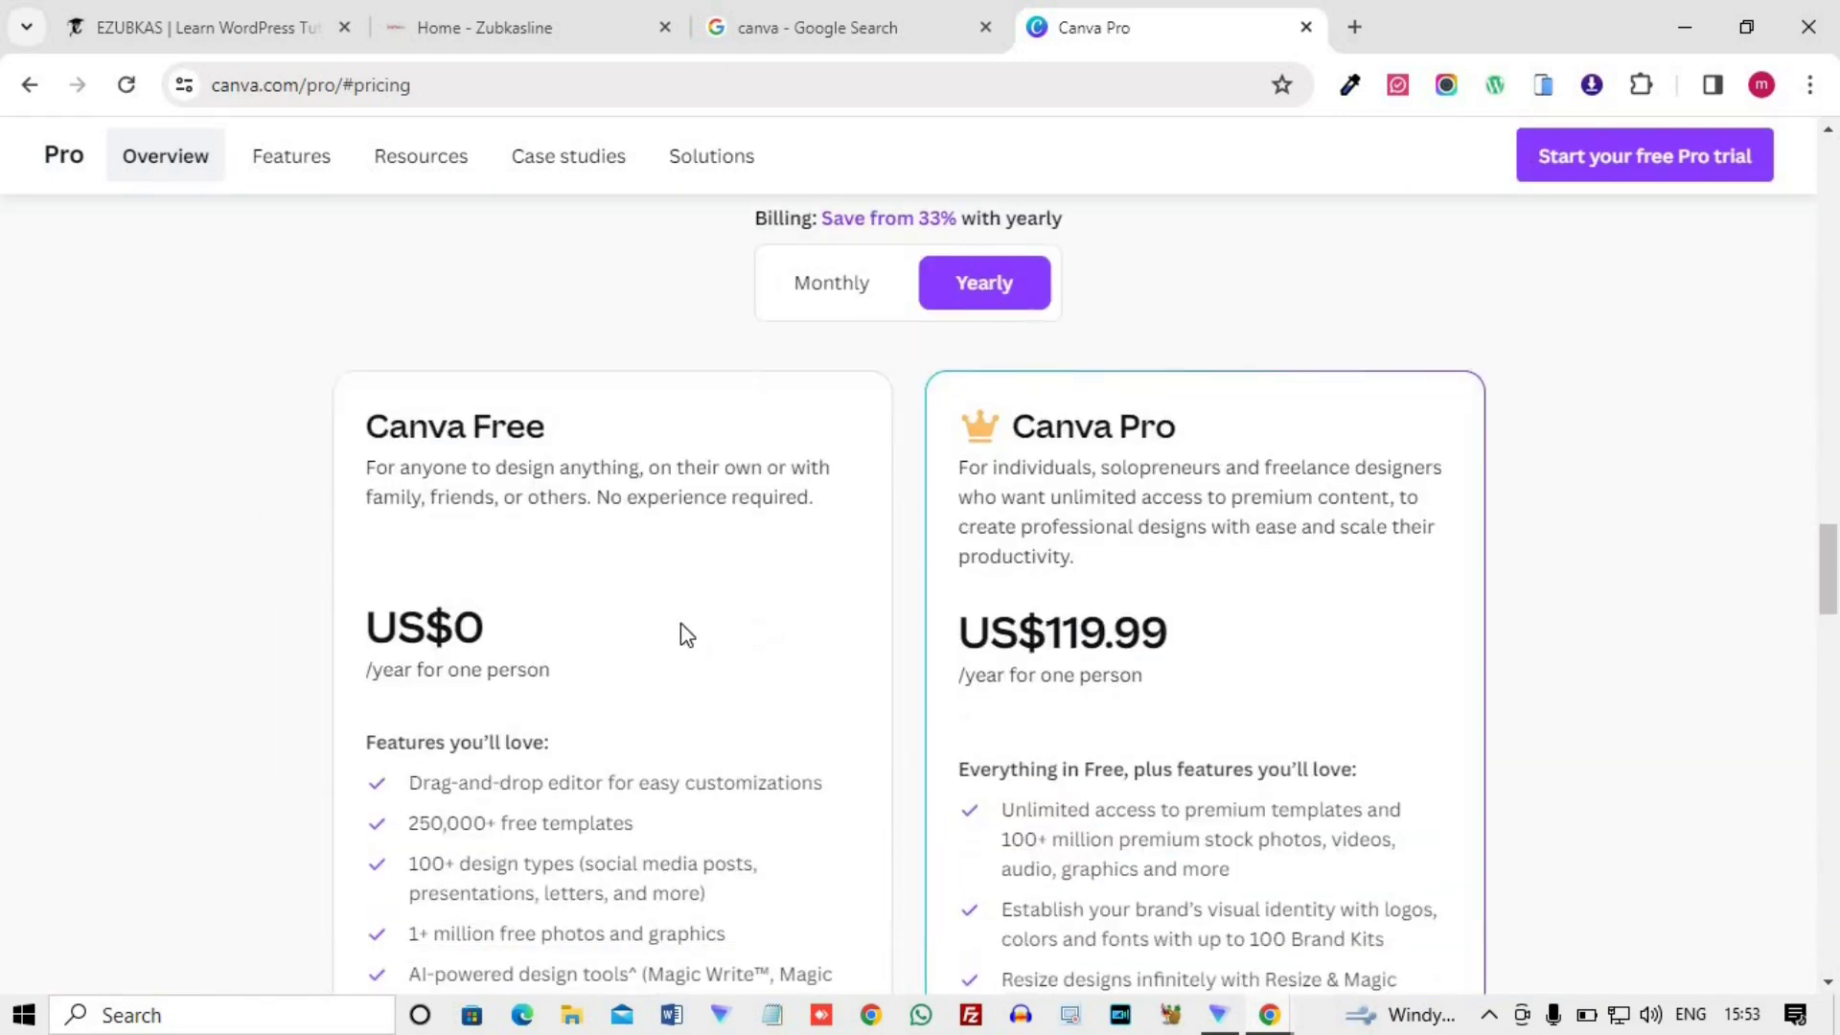
# - Show the Free and Pro plan prices with monthly billing and go back to the home page
pyautogui.click(833, 286)
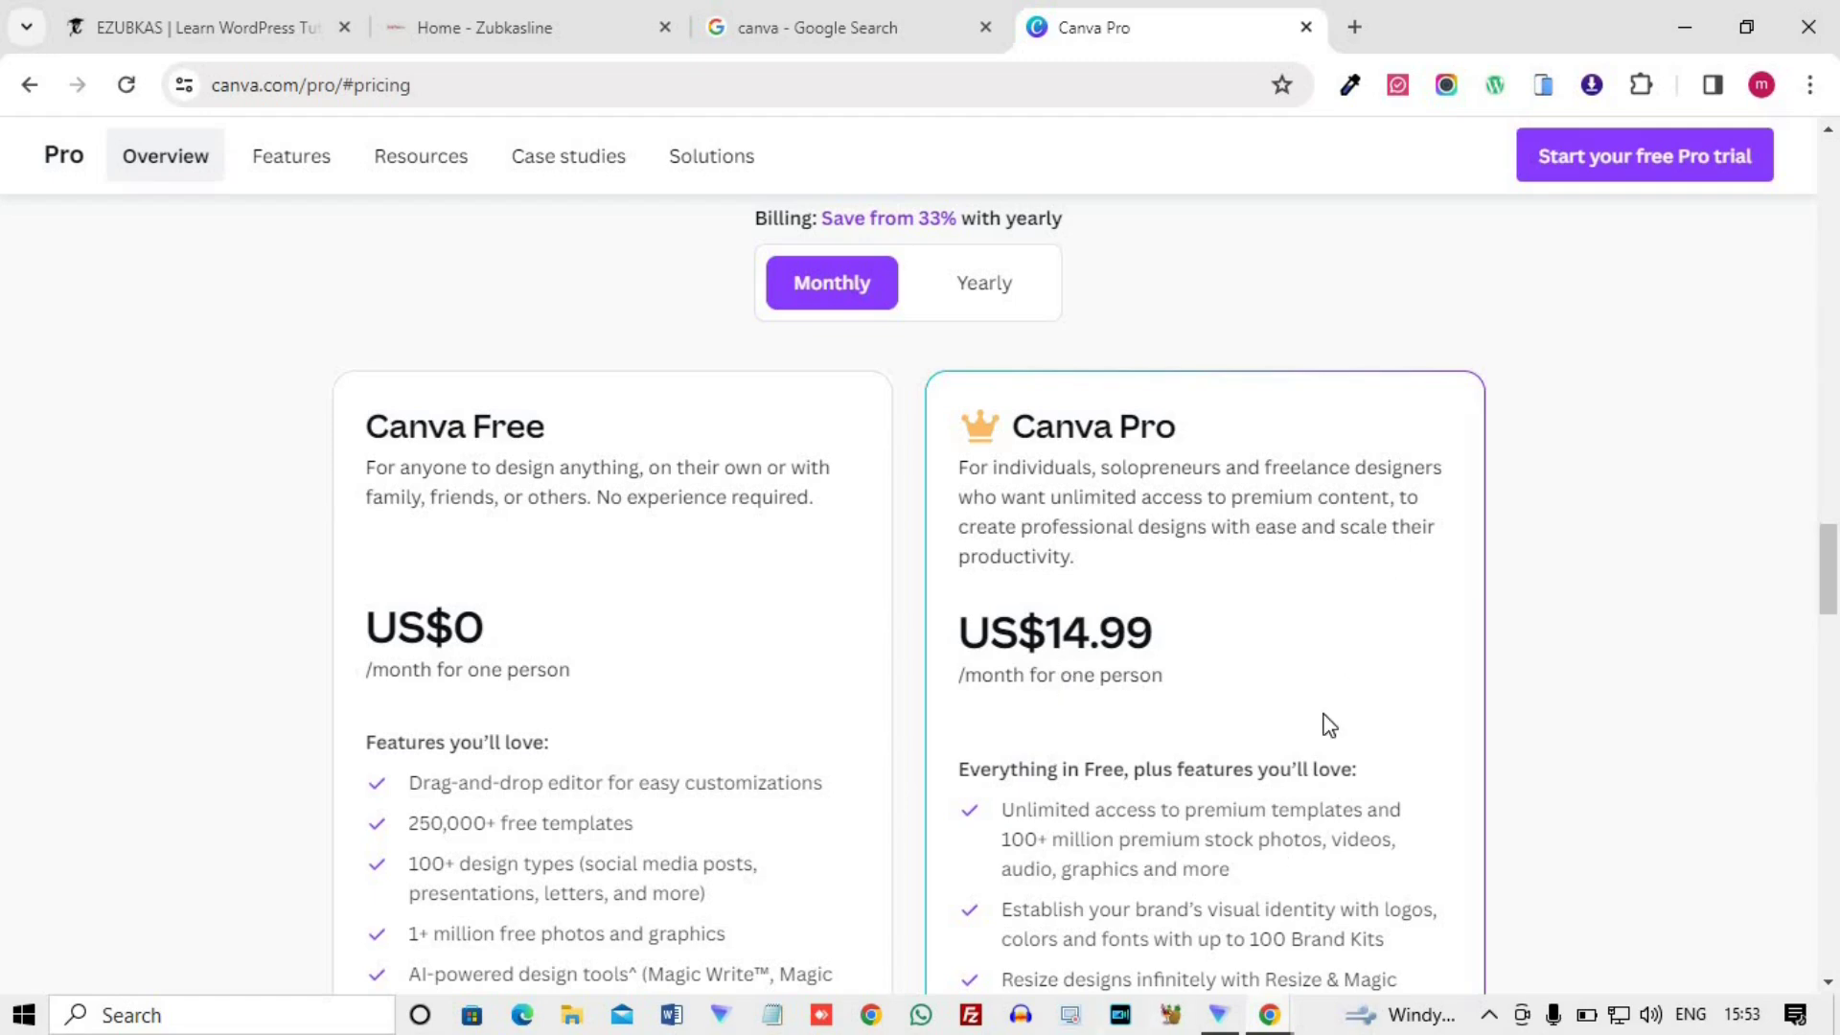
pyautogui.scroll(20, 551, 555)
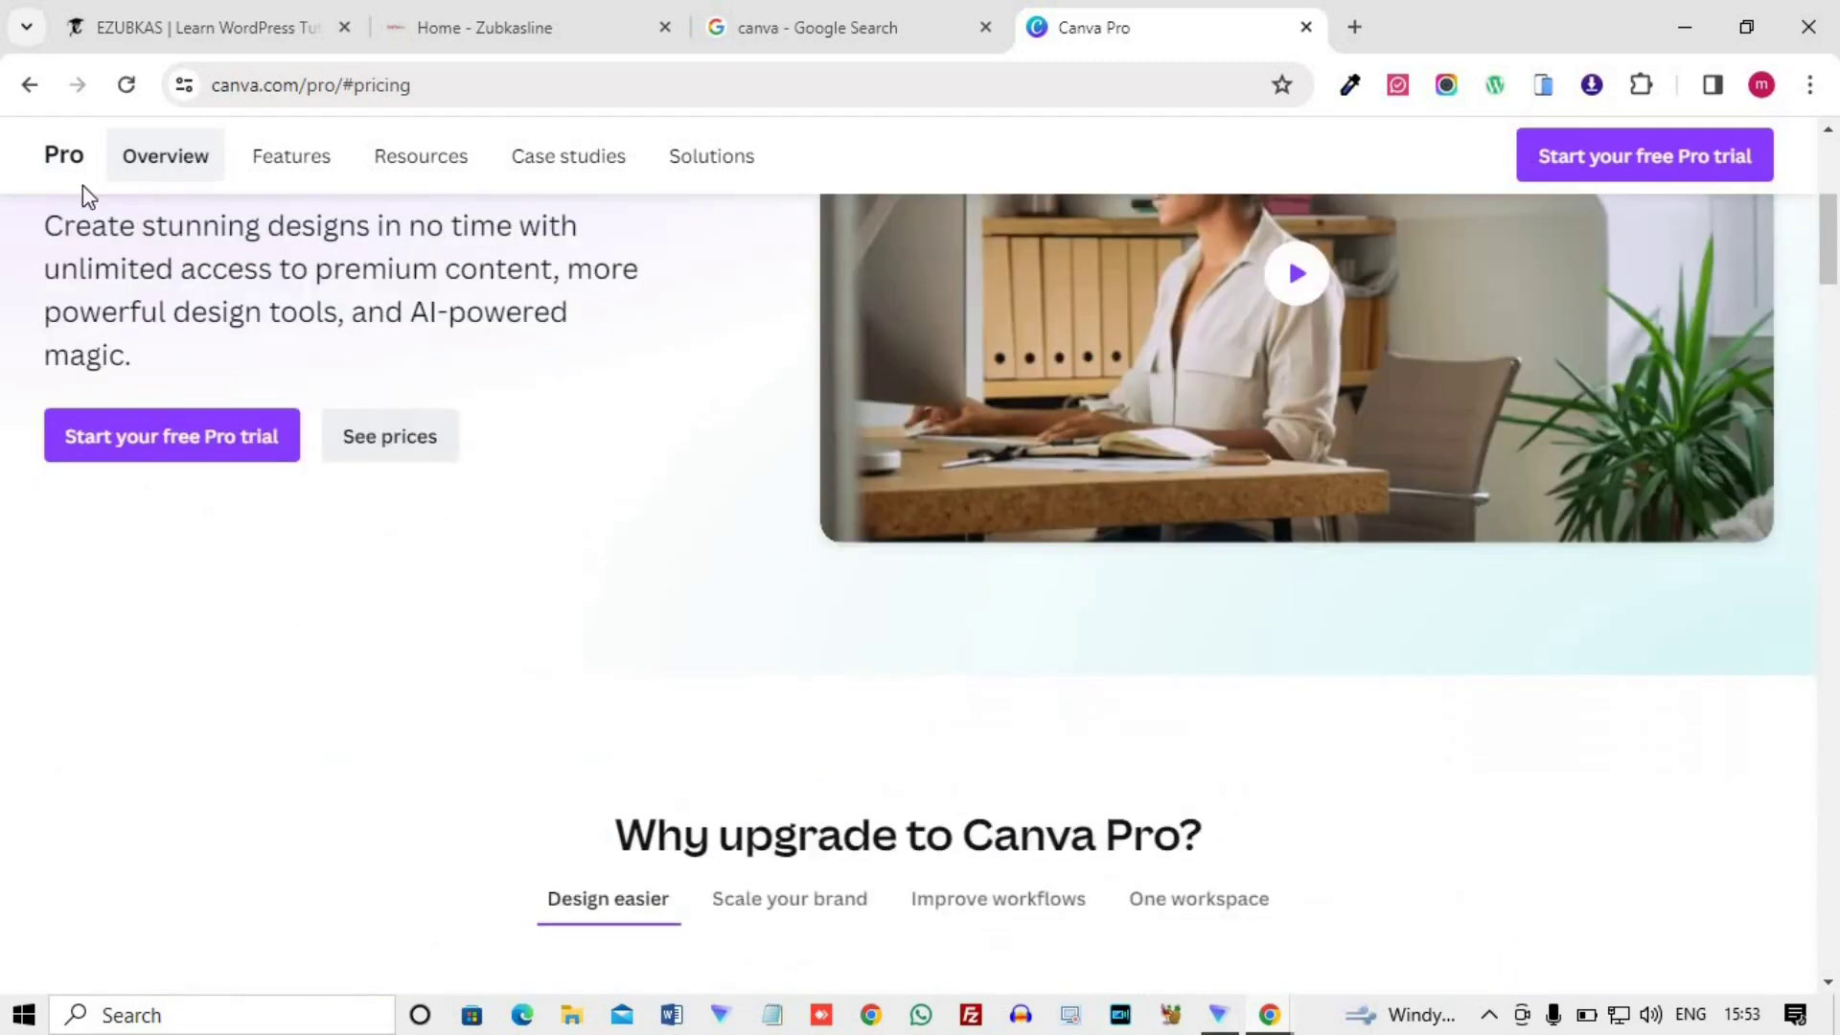
pyautogui.click(21, 94)
pyautogui.click(21, 94)
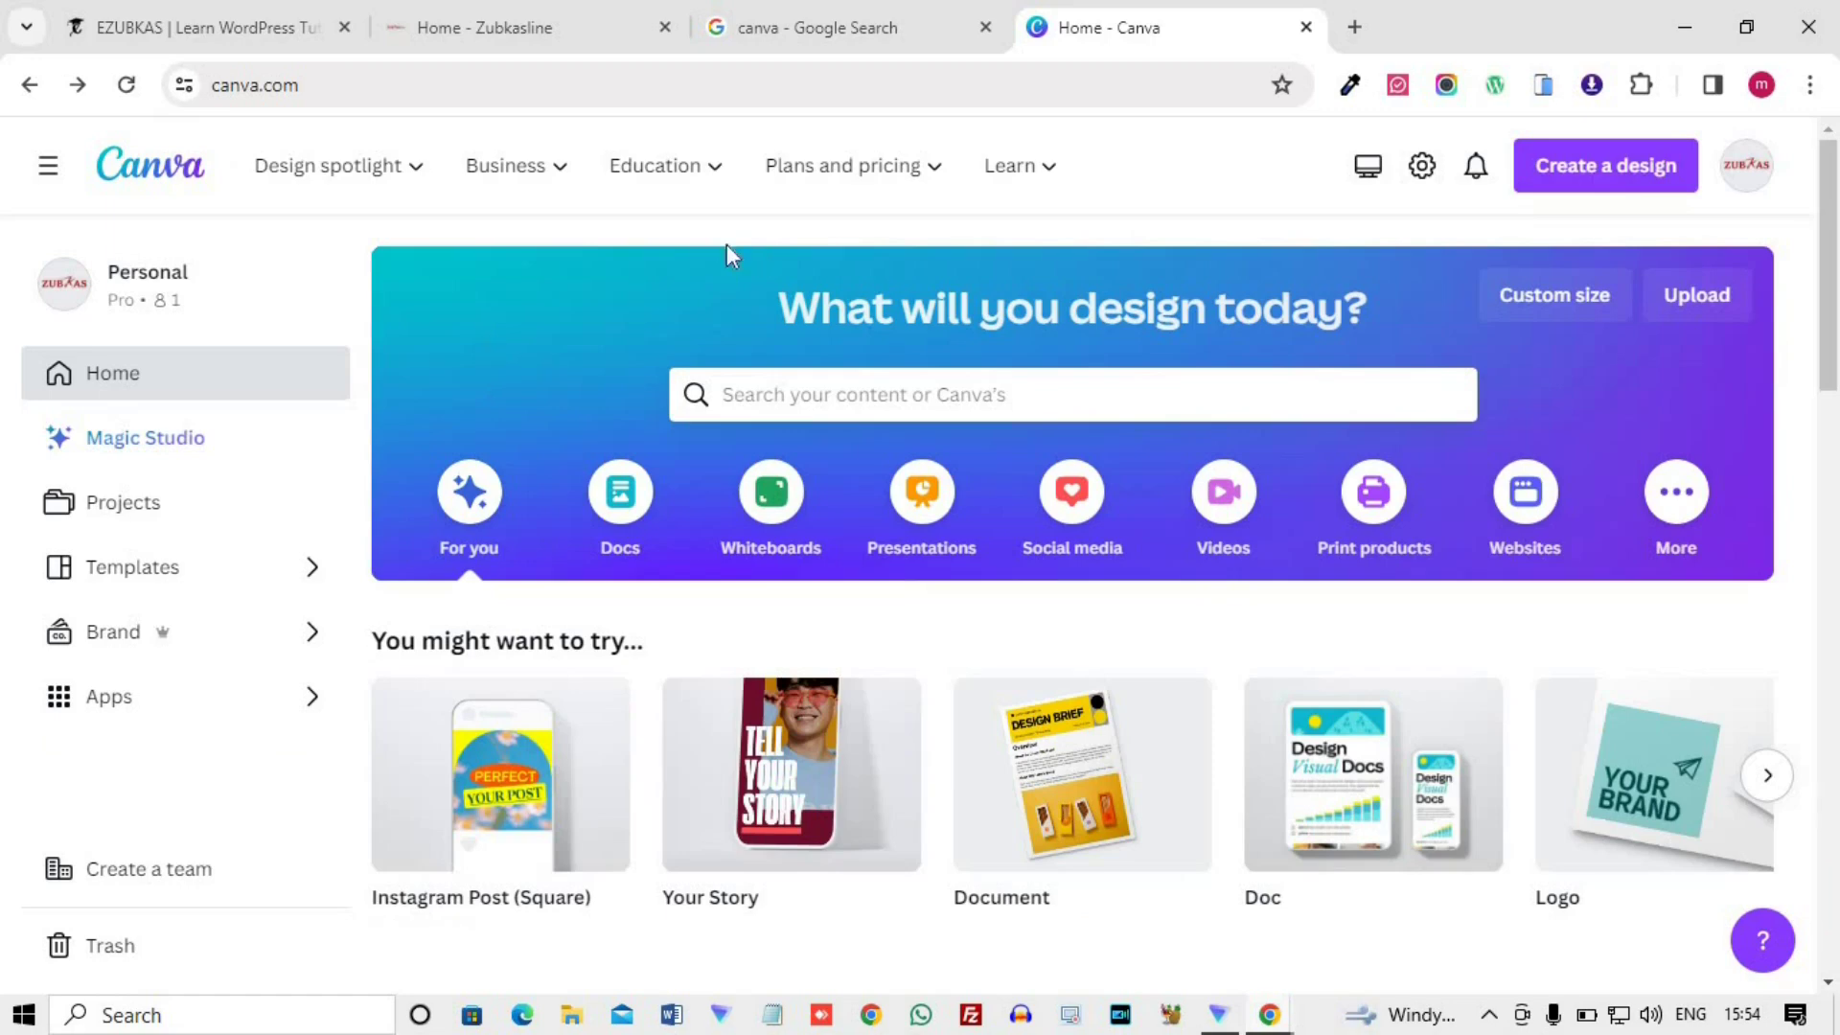
# - Open the custom Mugs page from the Print products and examine its product details and design templates
pyautogui.moveTo(403, 188)
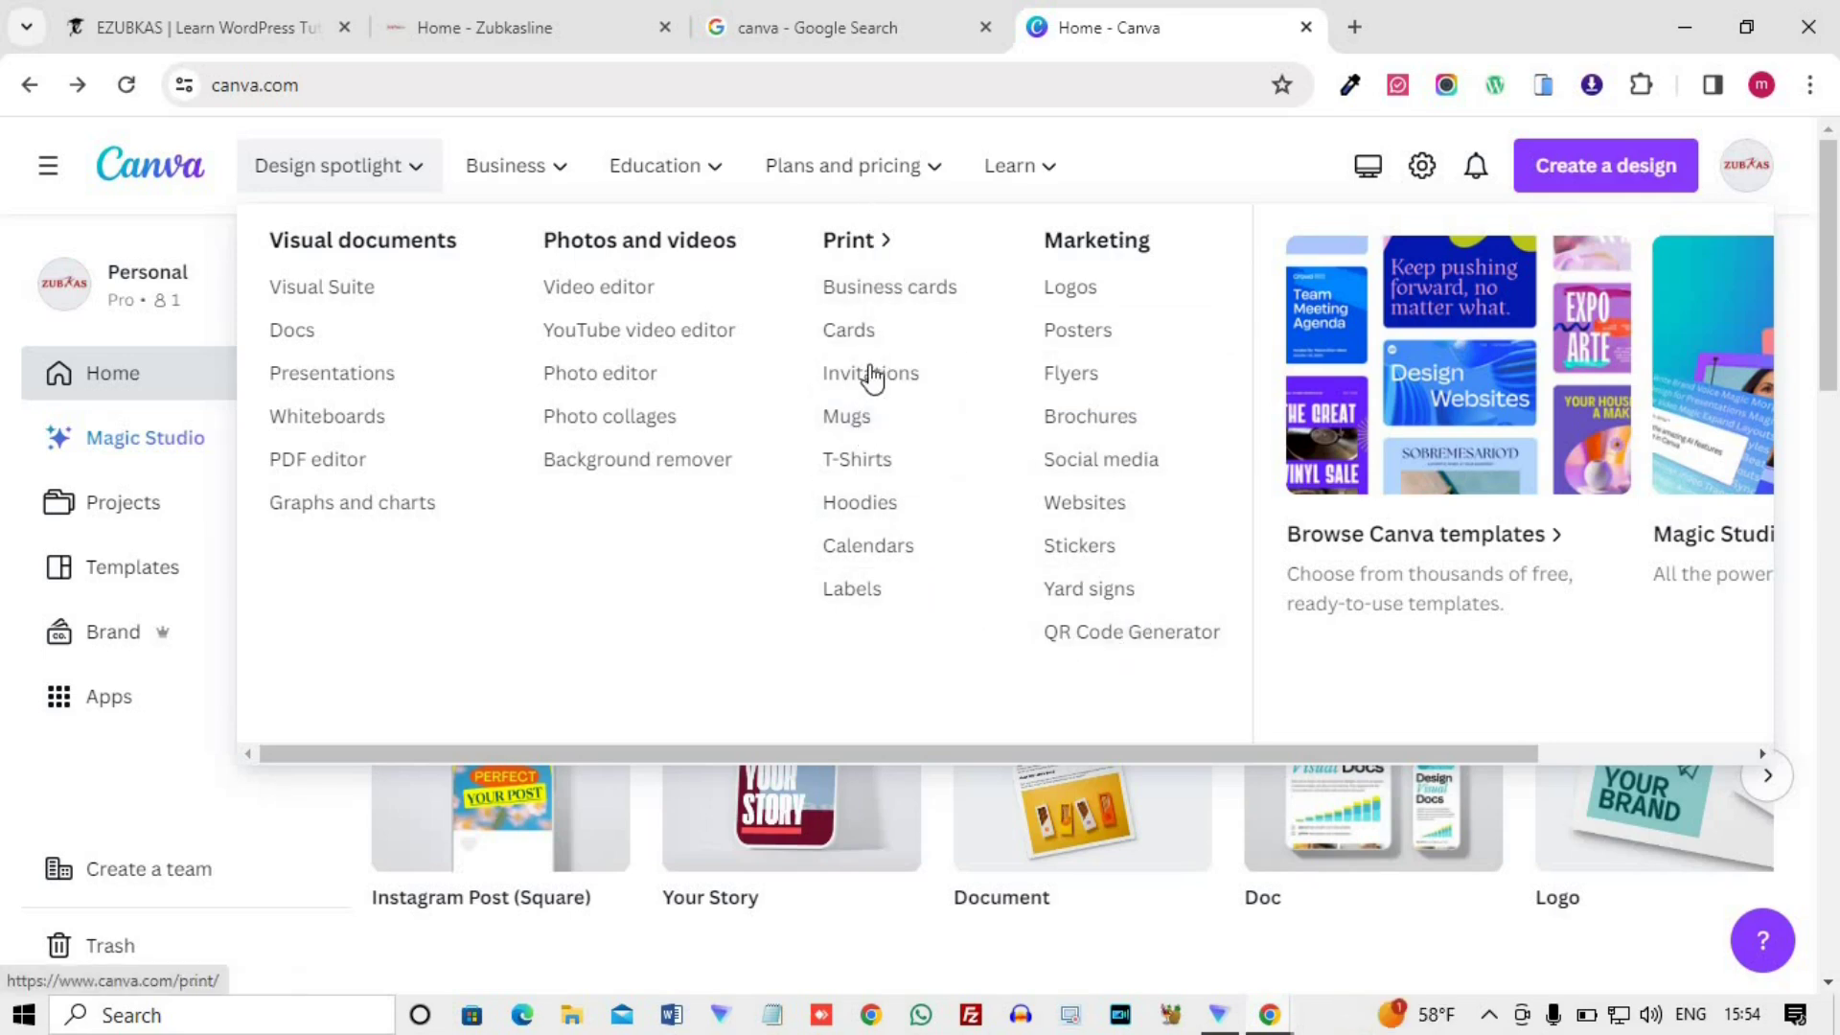
pyautogui.click(858, 421)
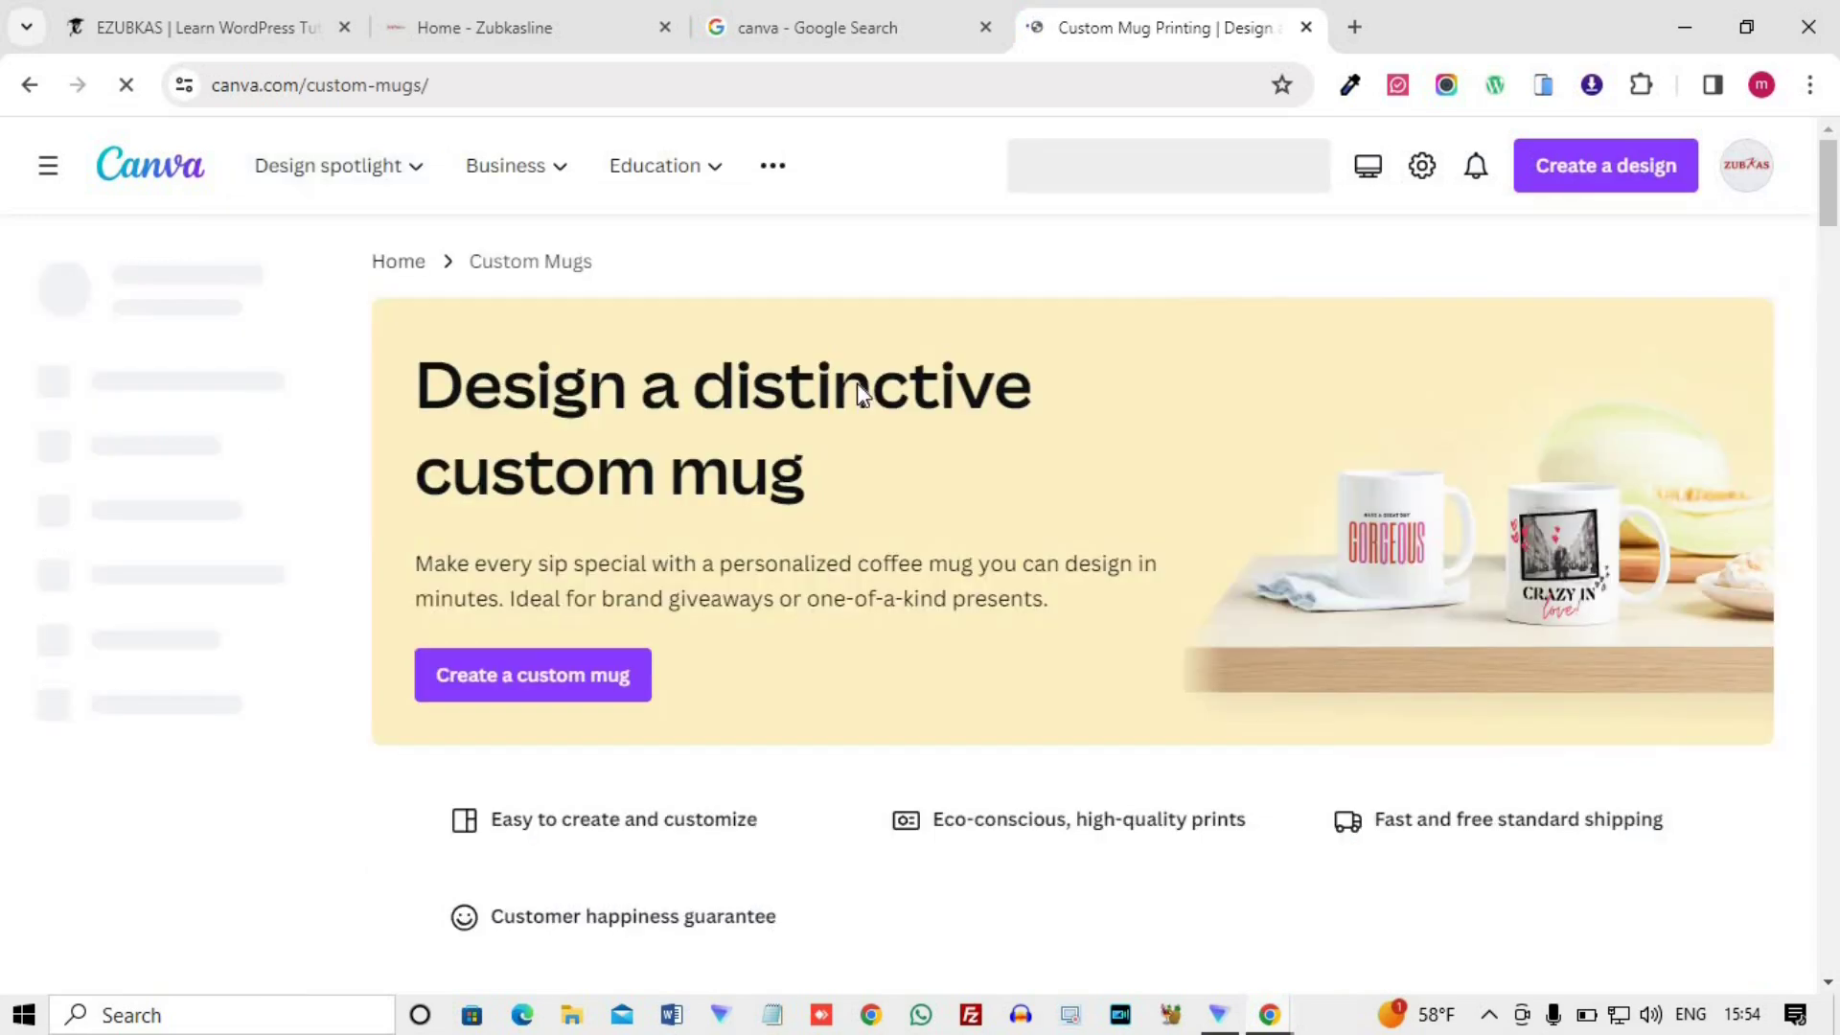
pyautogui.scroll(-4, 826, 487)
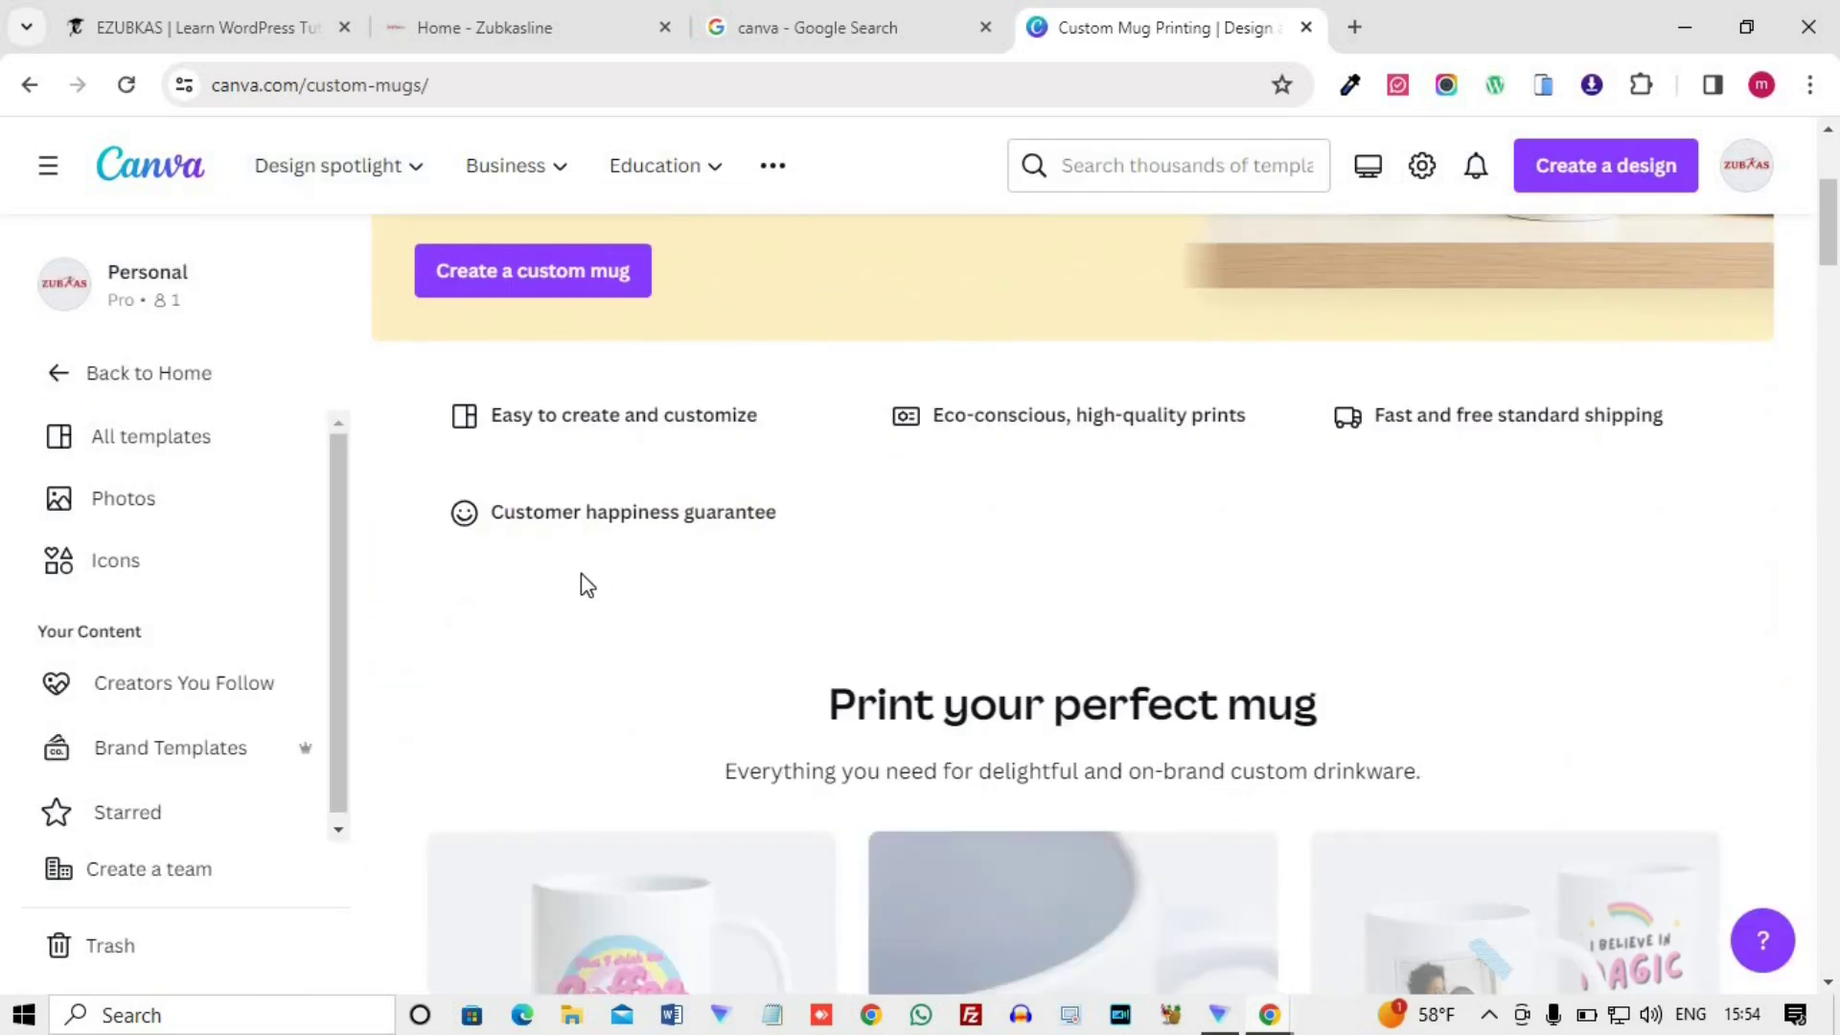
pyautogui.scroll(-5, 581, 573)
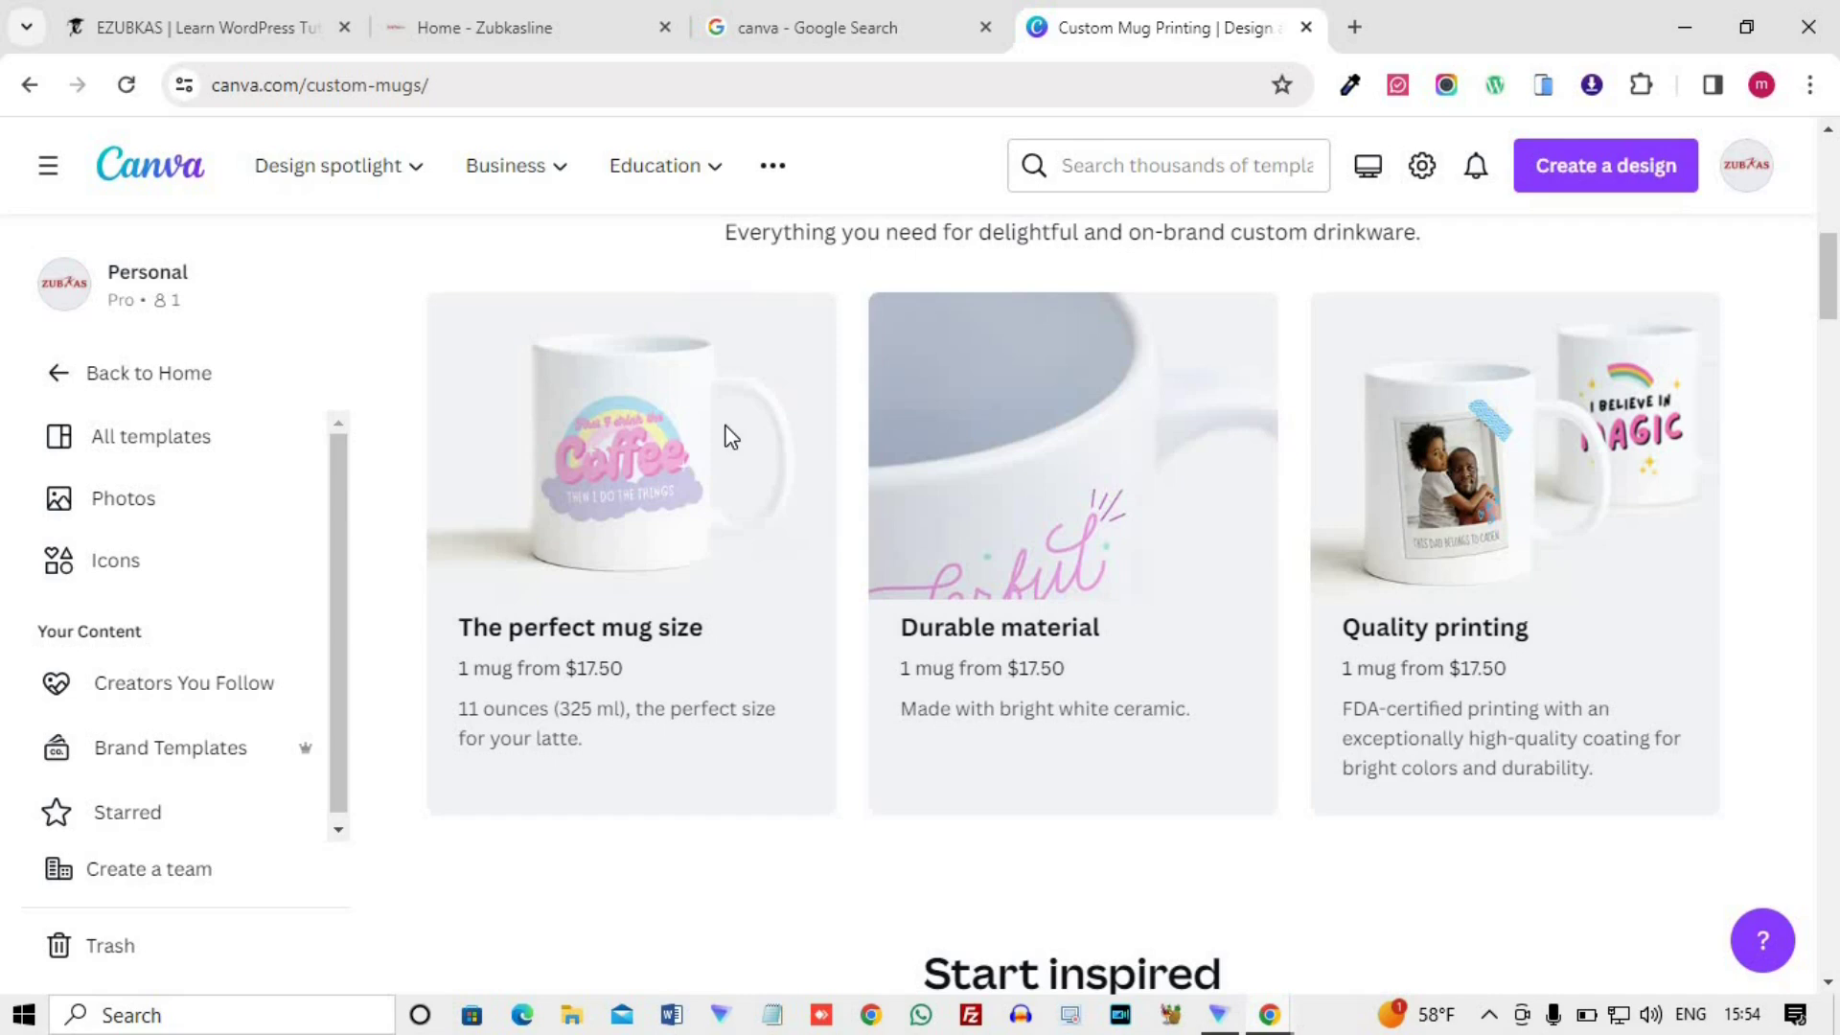
pyautogui.scroll(-15, 1309, 480)
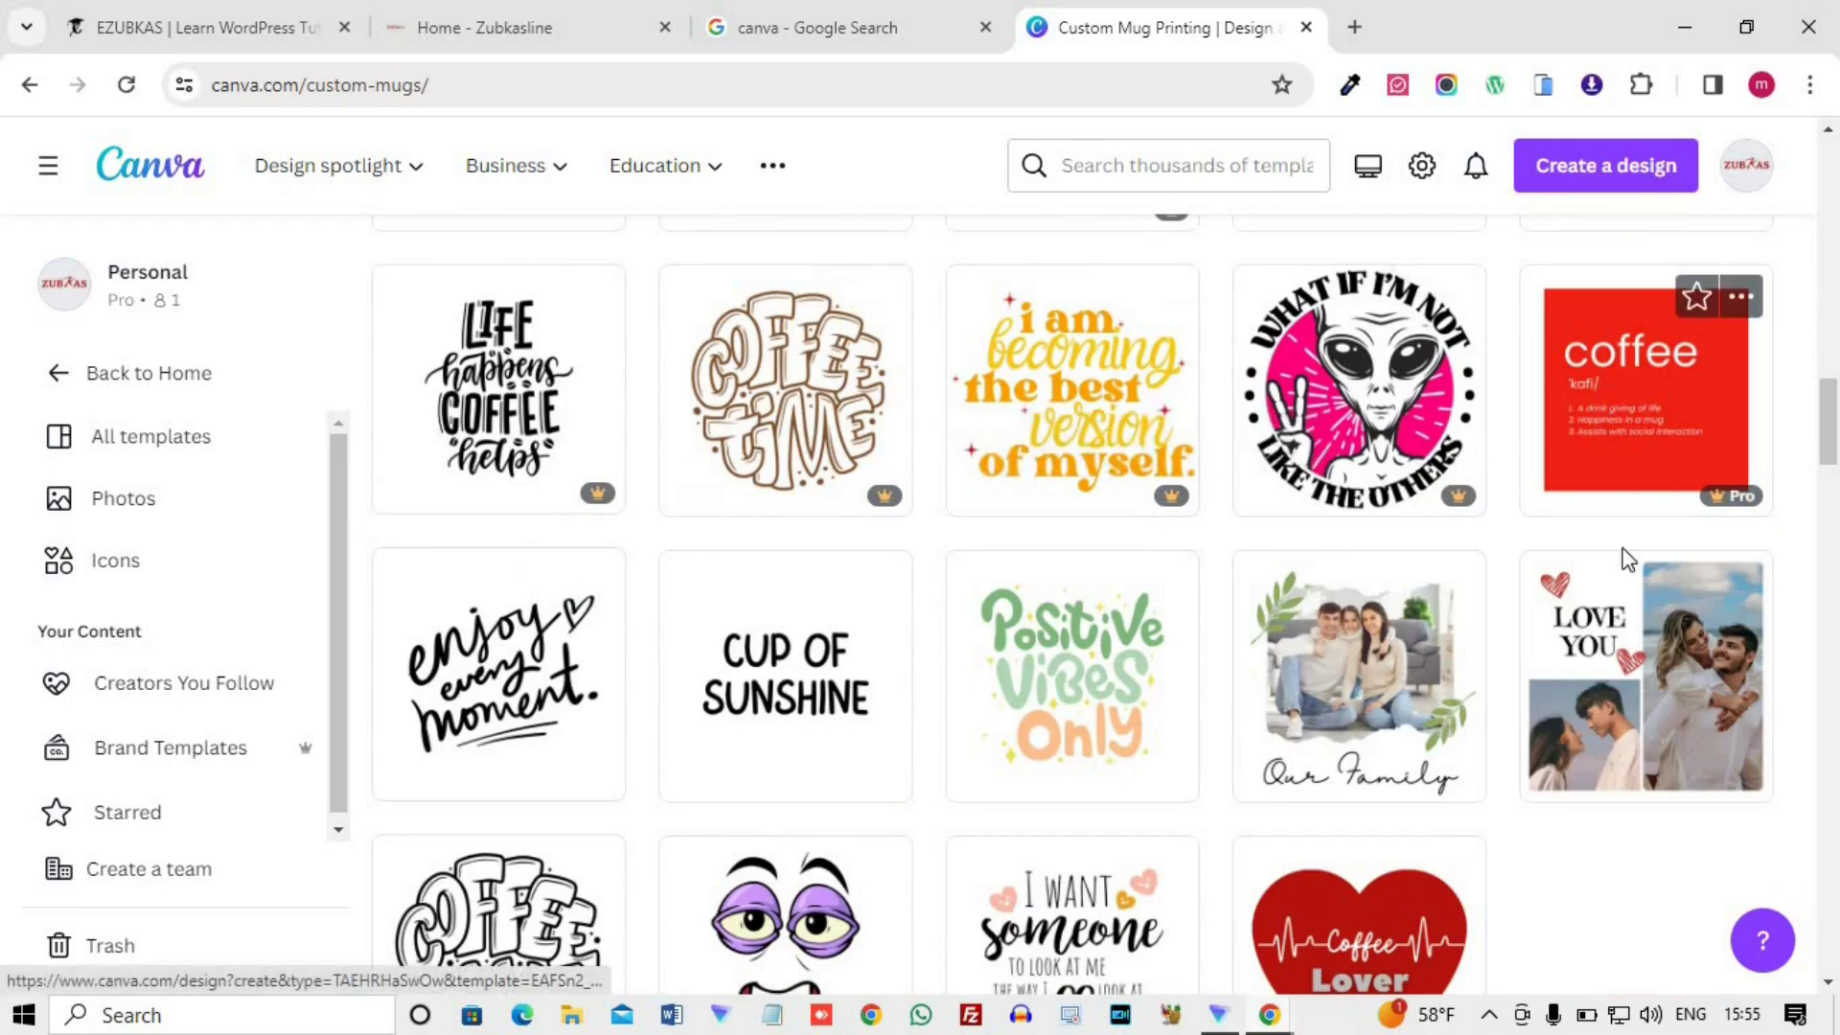
pyautogui.scroll(15, 985, 685)
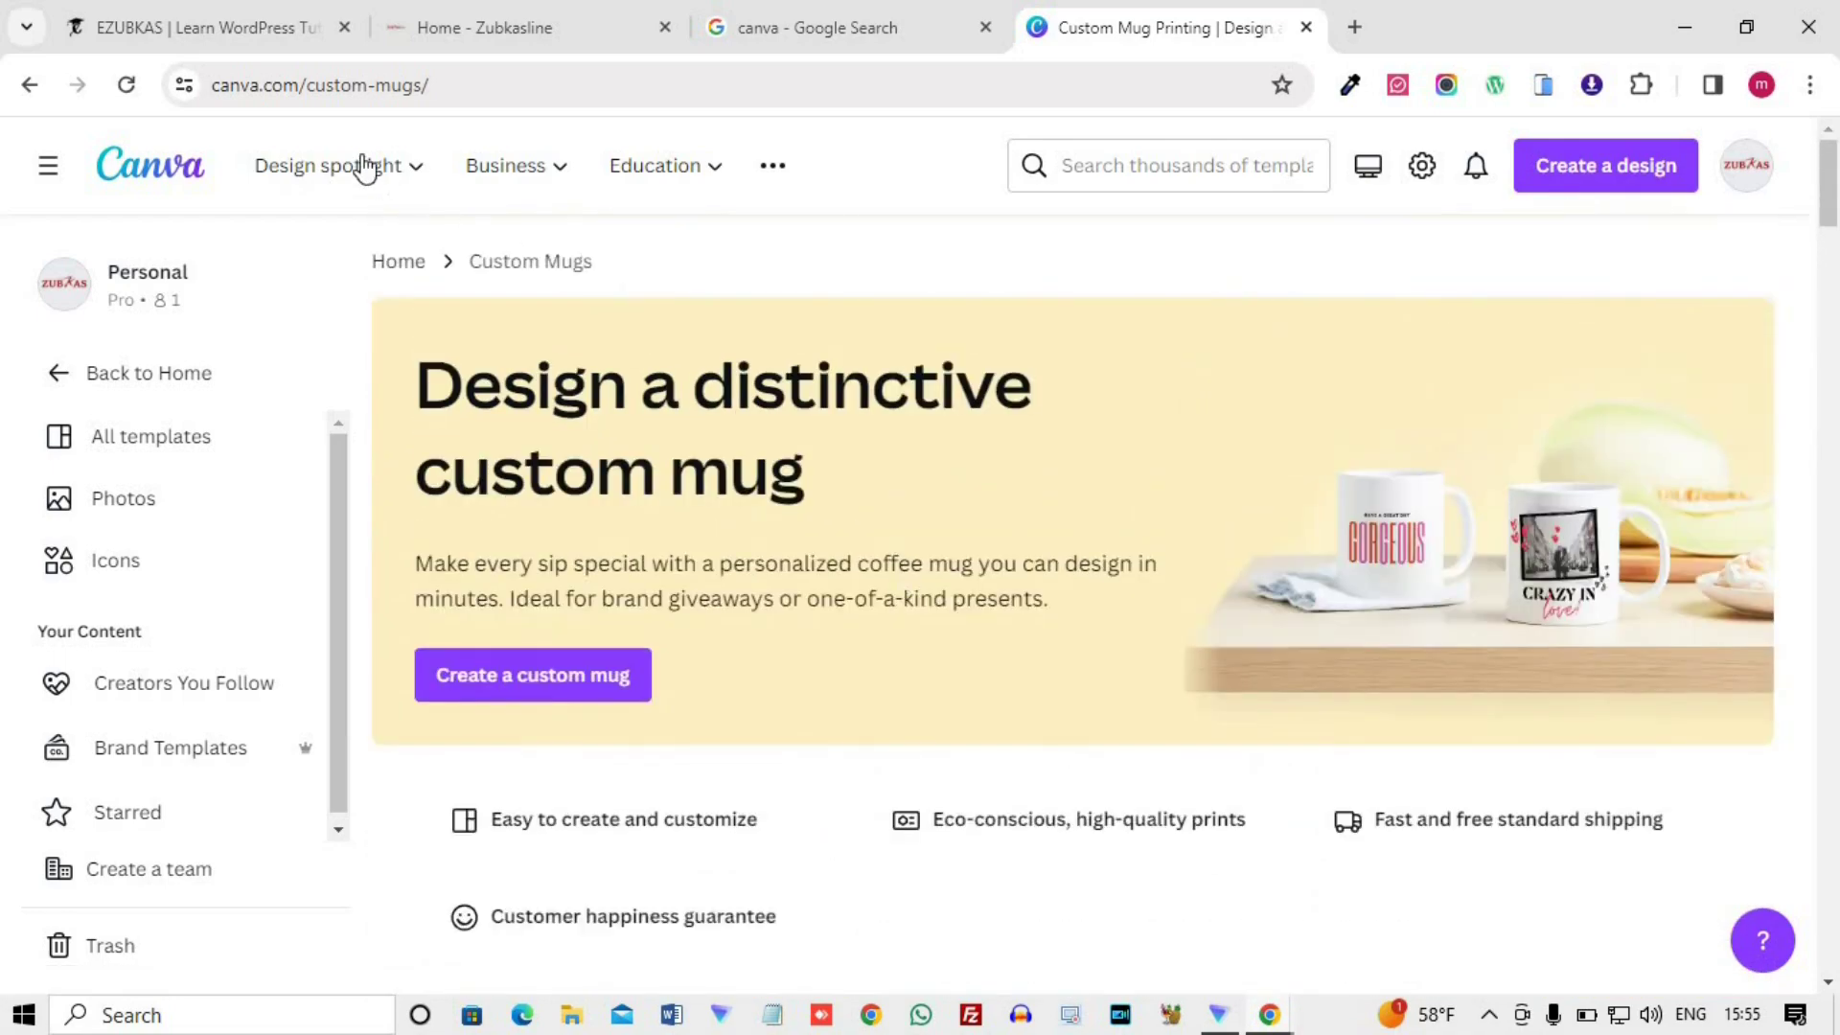
# - View the Business solutions overview, return to the home page, and look over the suggested and recent designs
pyautogui.moveTo(364, 169)
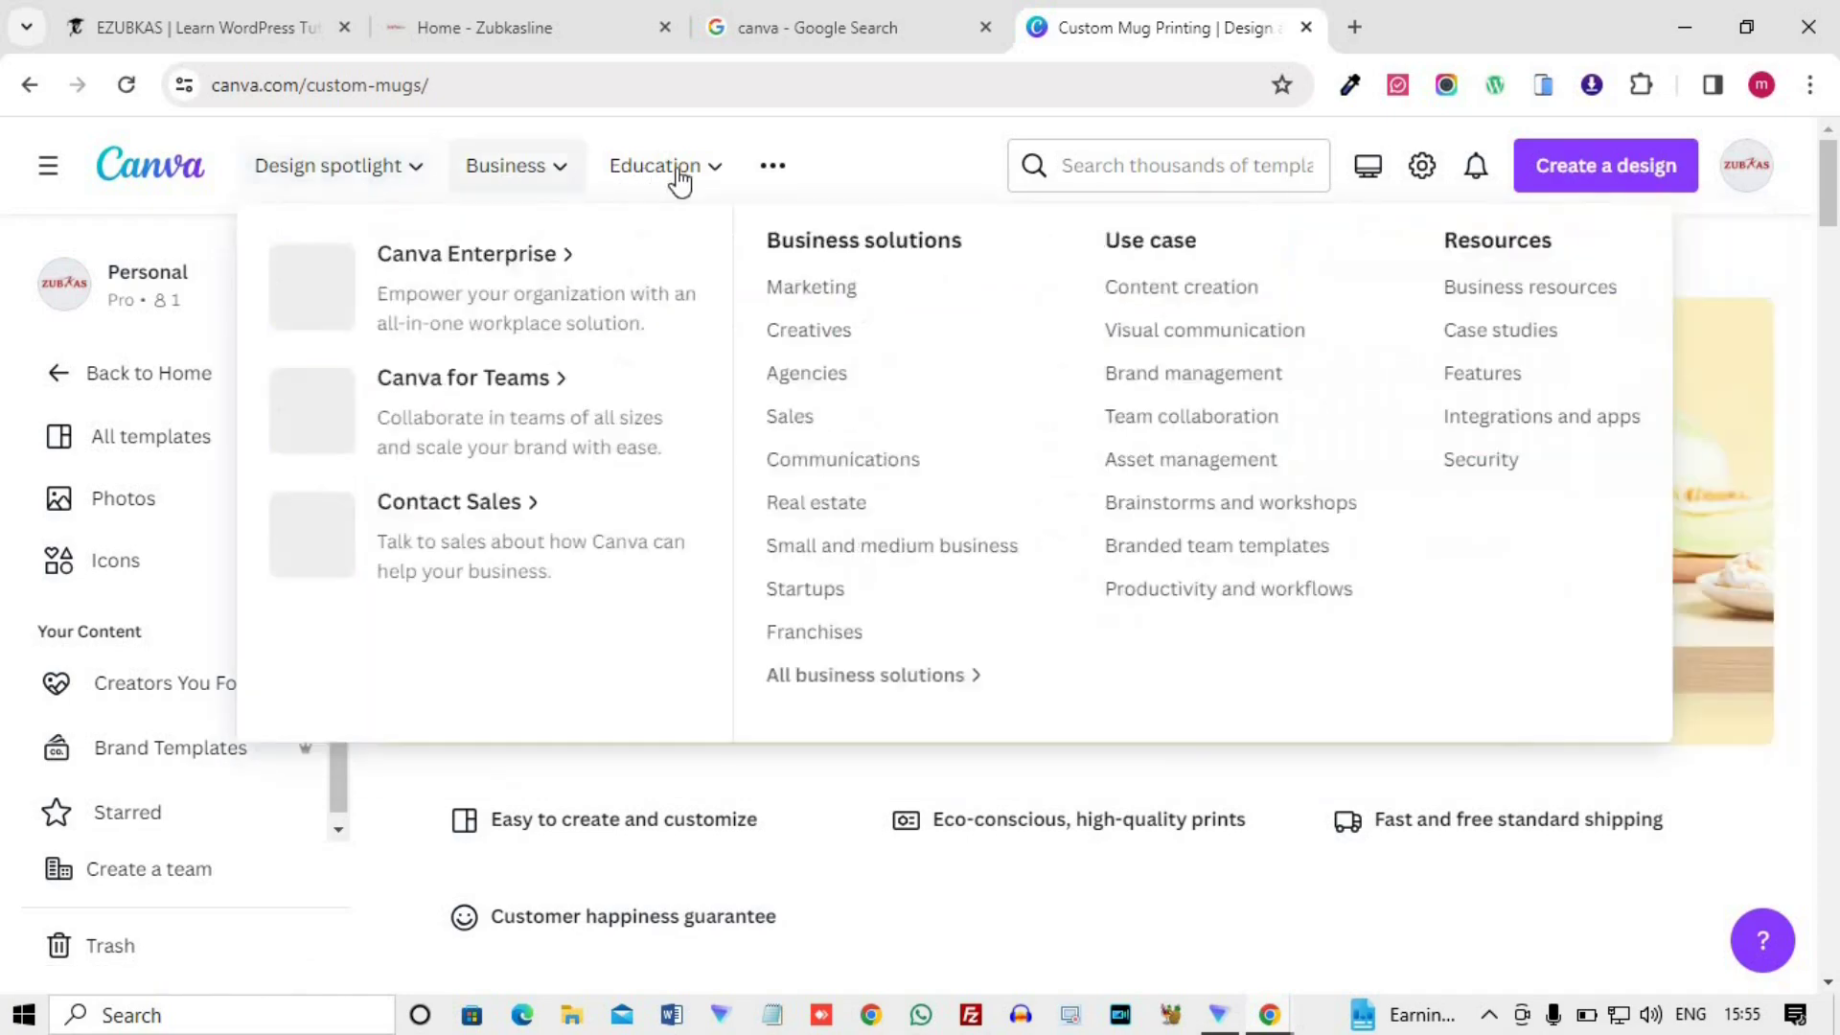
pyautogui.scroll(-4, 575, 384)
pyautogui.click(149, 373)
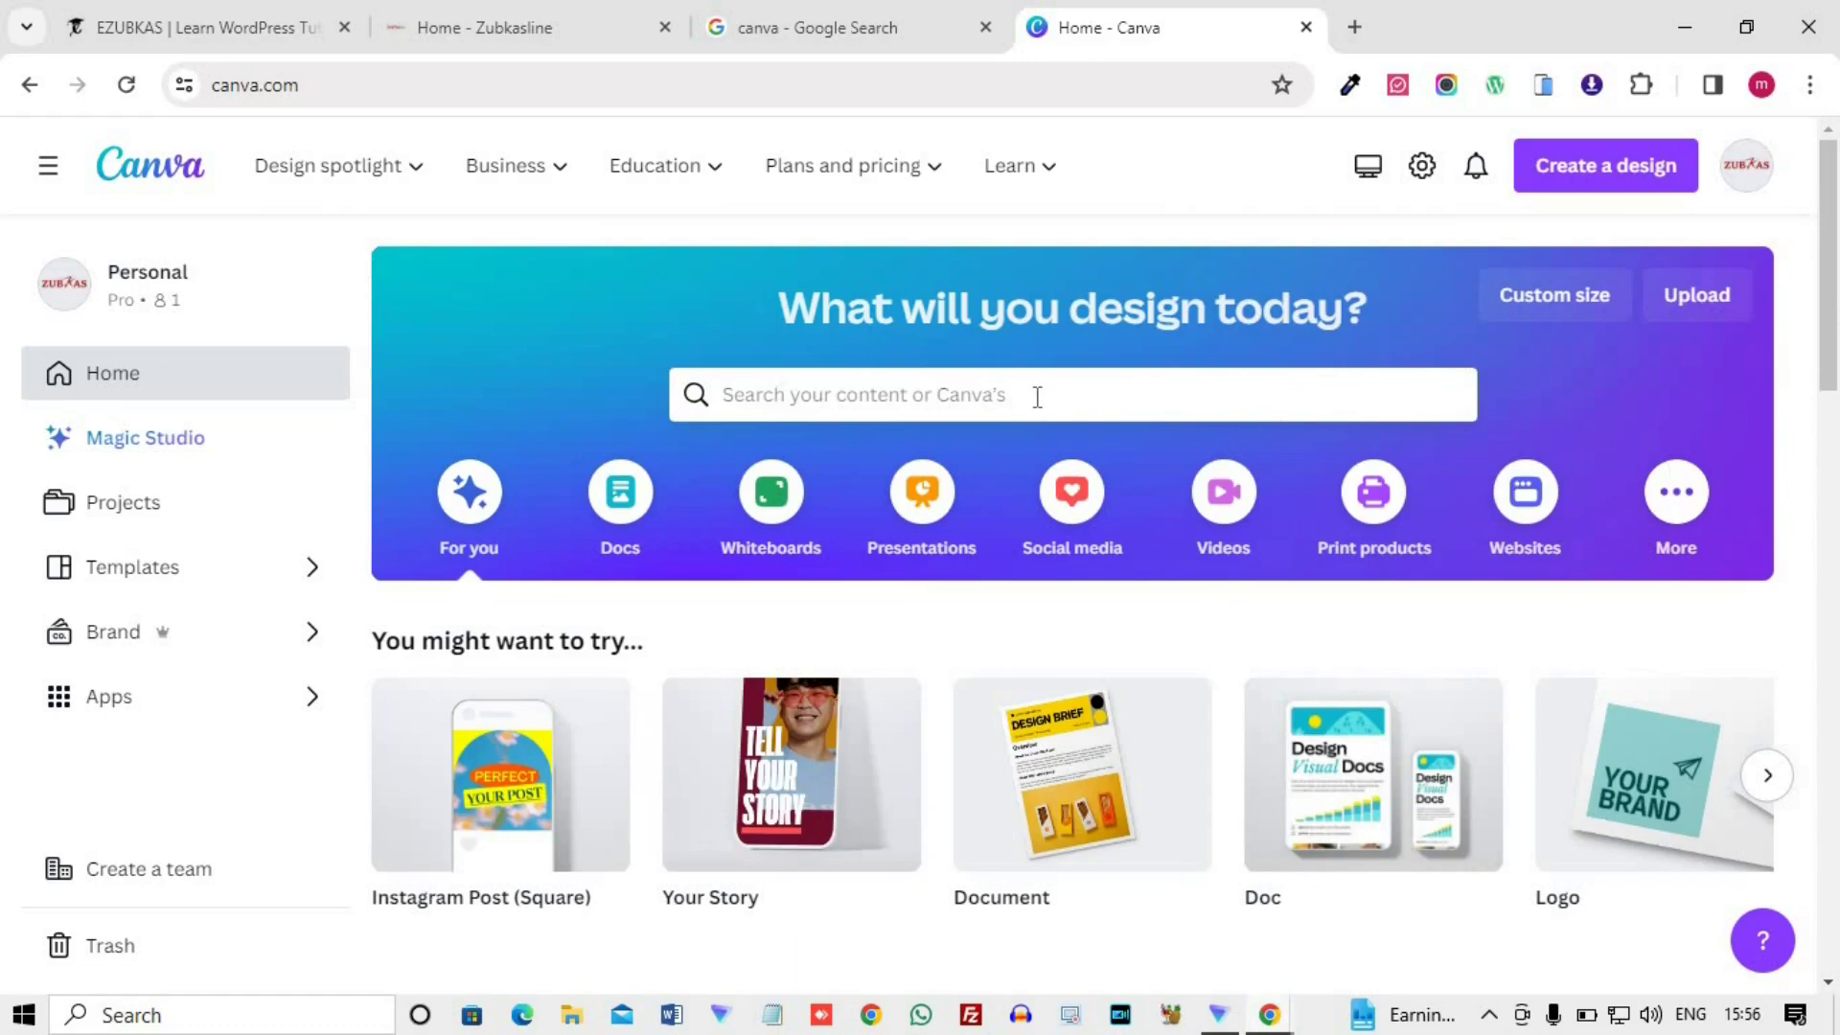
pyautogui.scroll(-4, 996, 393)
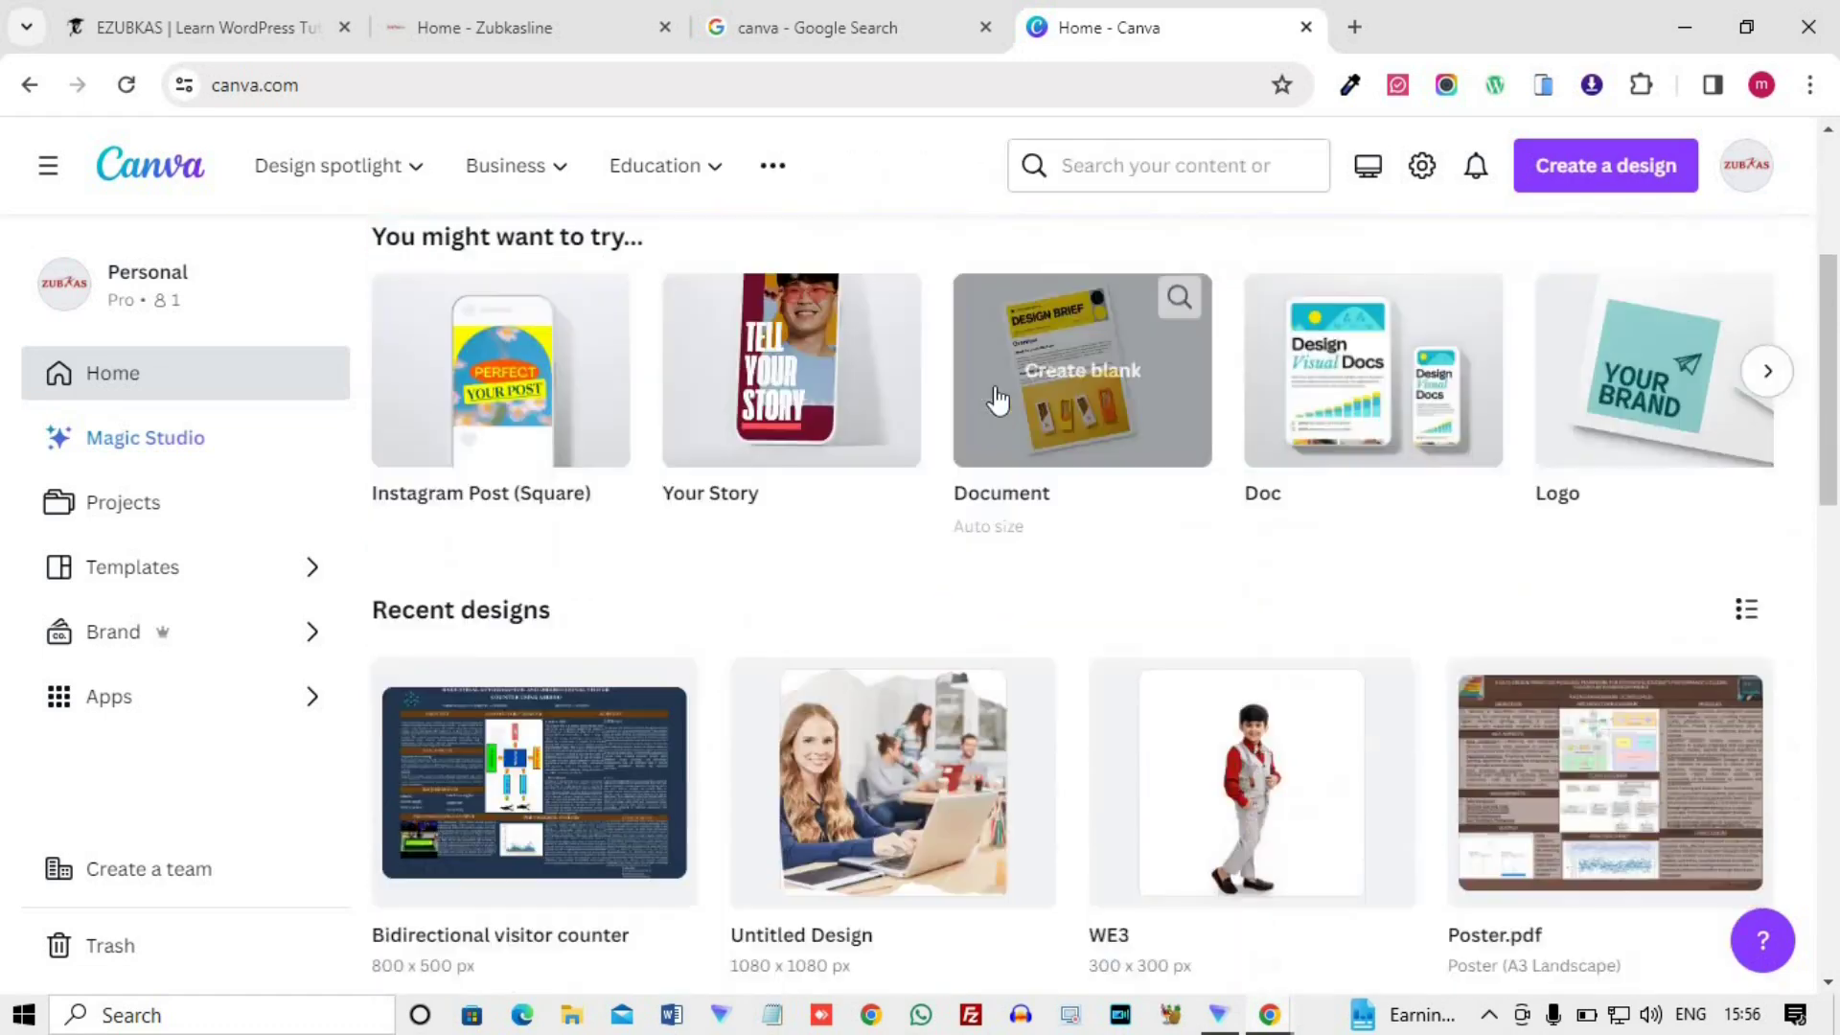
pyautogui.scroll(4, 994, 399)
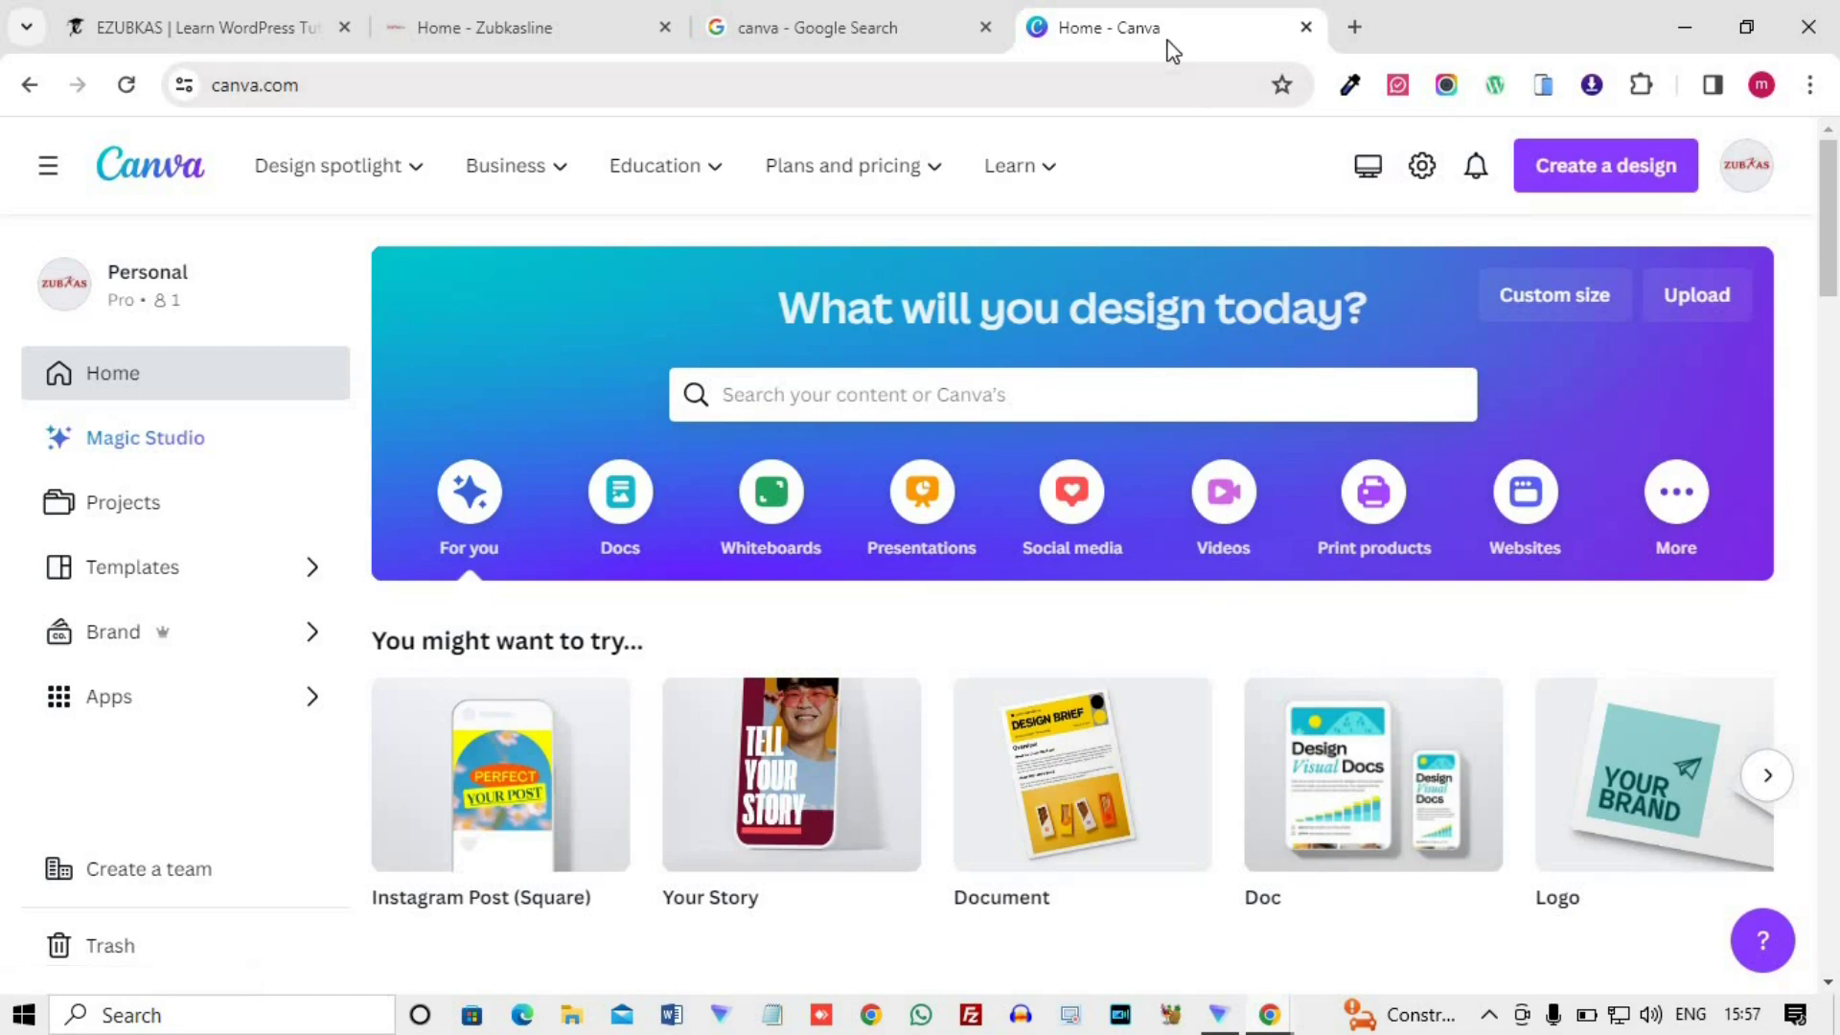
# - Download the Canva desktop app for Windows and review the installation instructions
pyautogui.click(1370, 172)
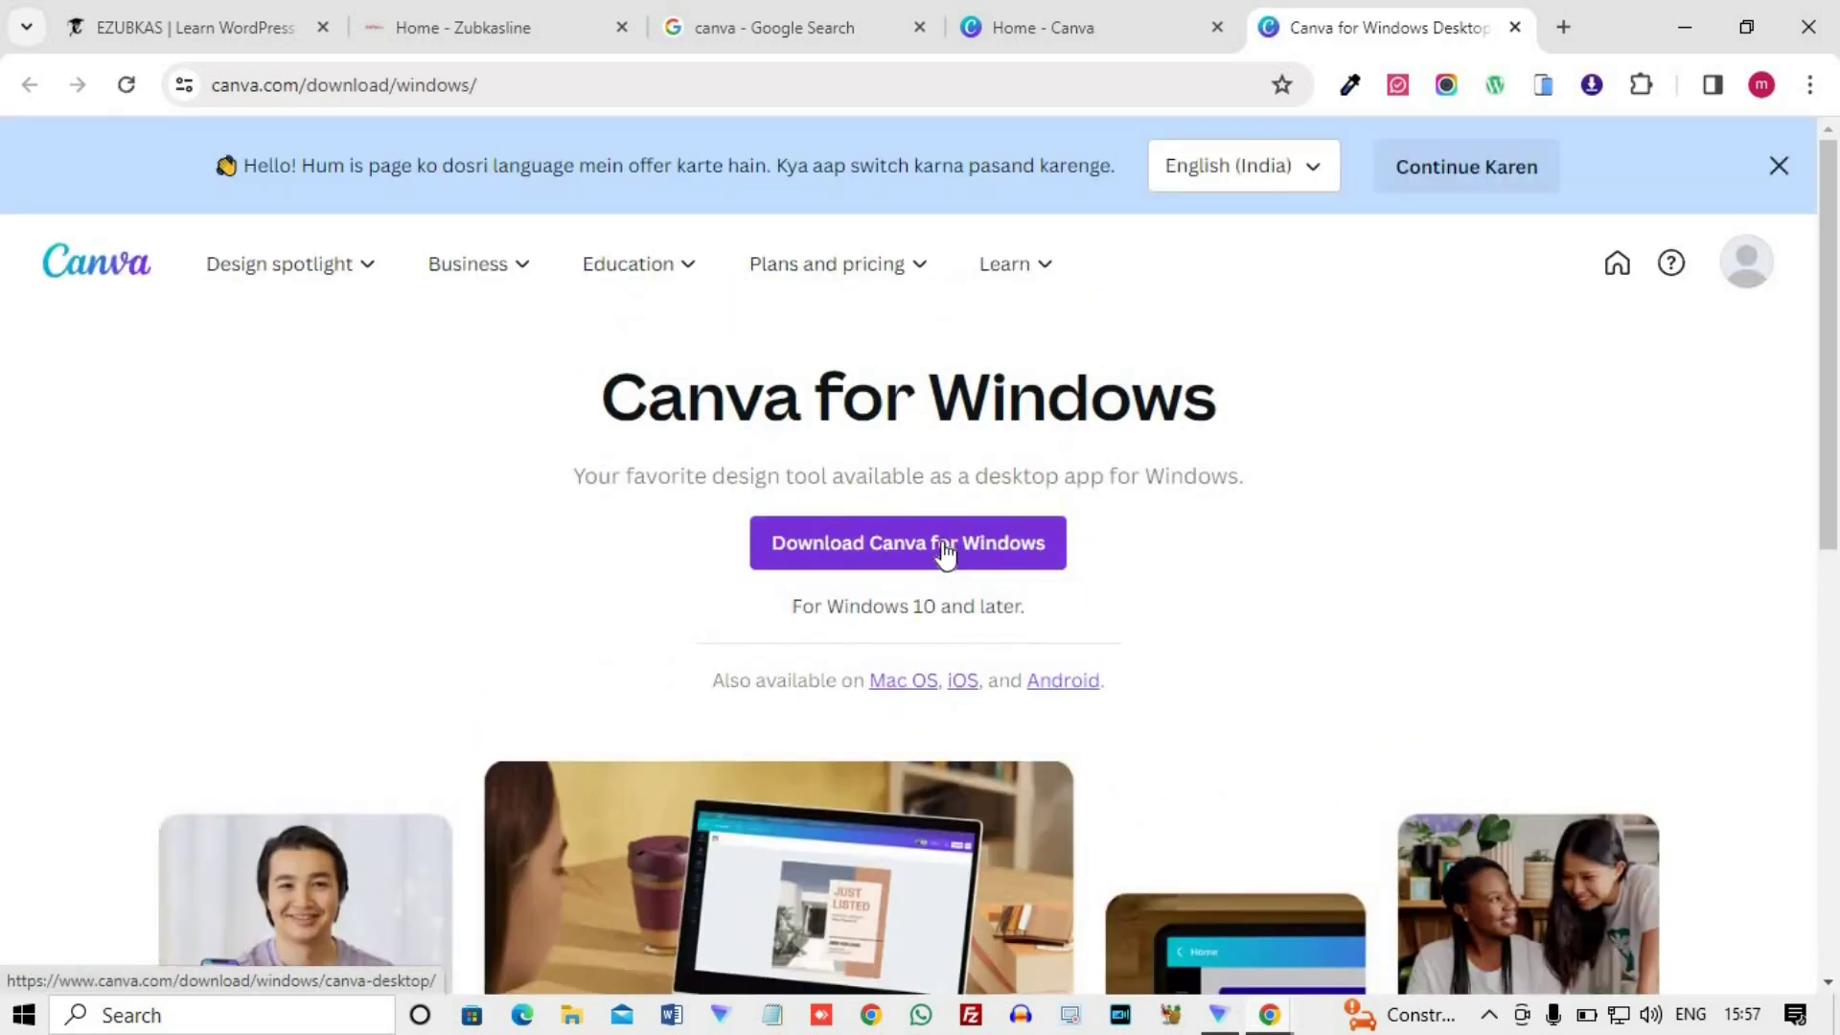
pyautogui.click(945, 545)
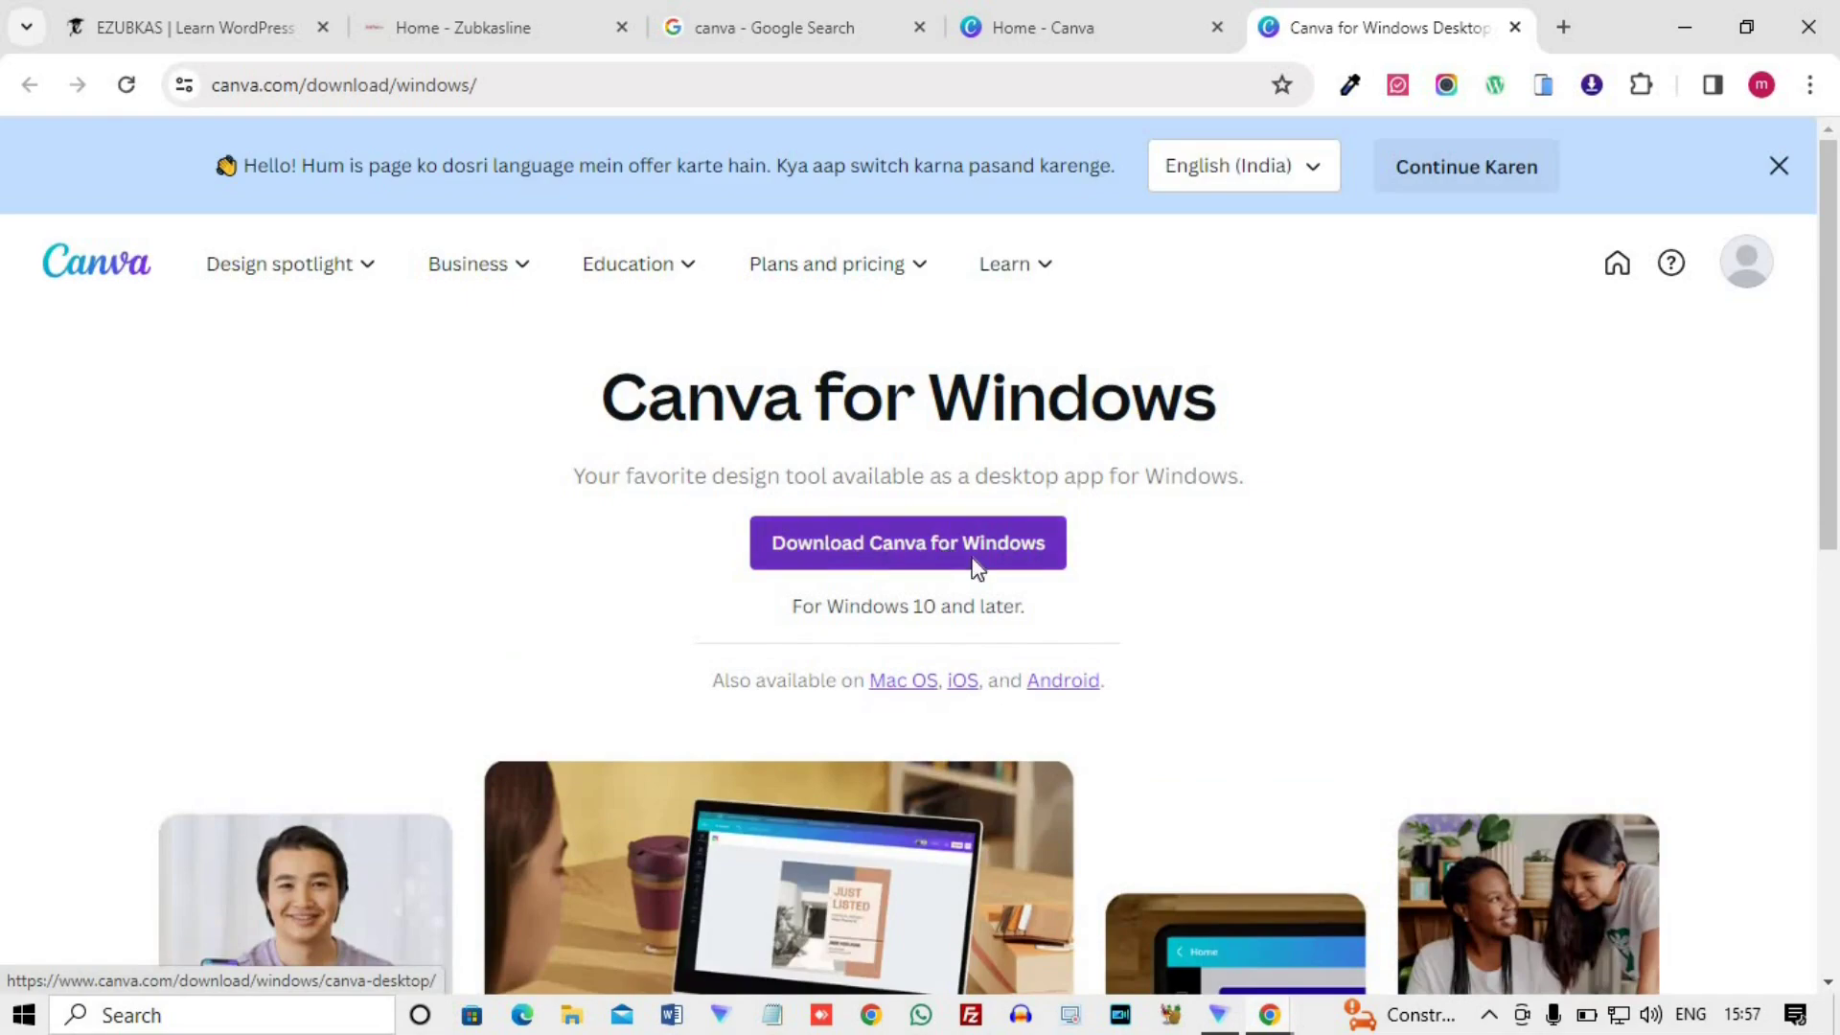
pyautogui.scroll(-6, 1104, 533)
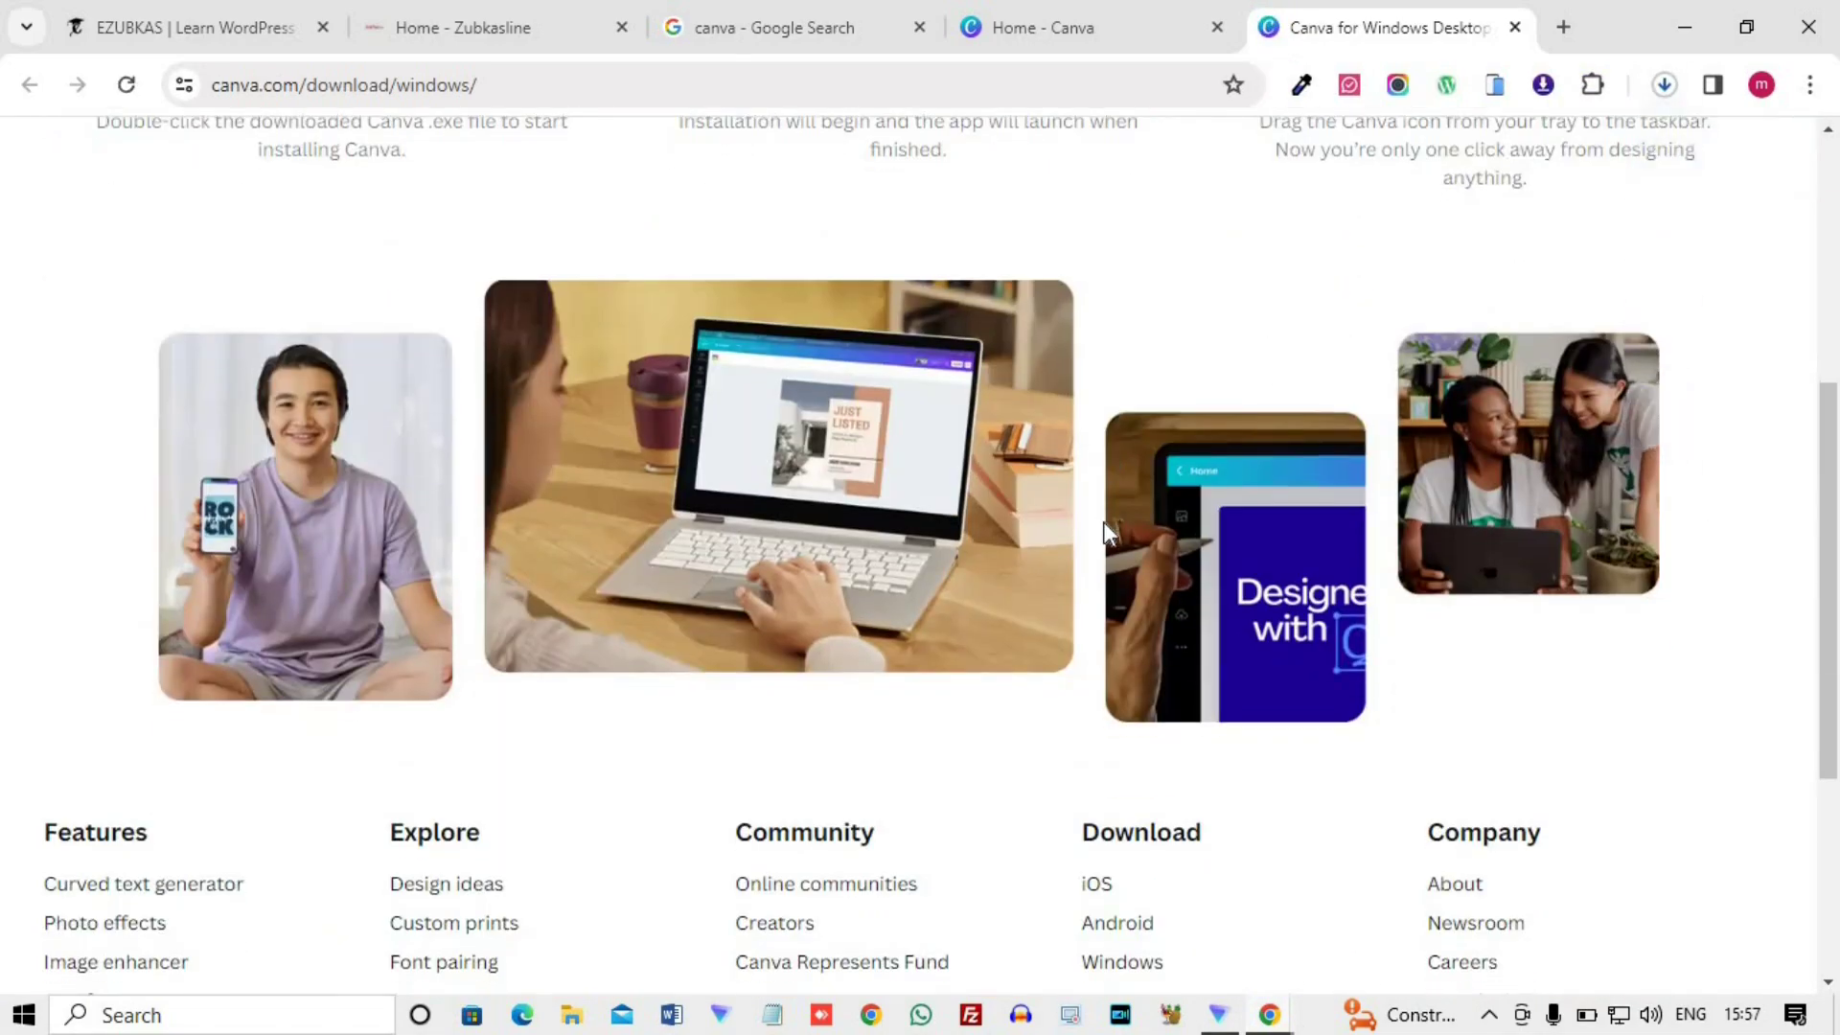
pyautogui.scroll(4, 1104, 533)
pyautogui.scroll(1, 1110, 534)
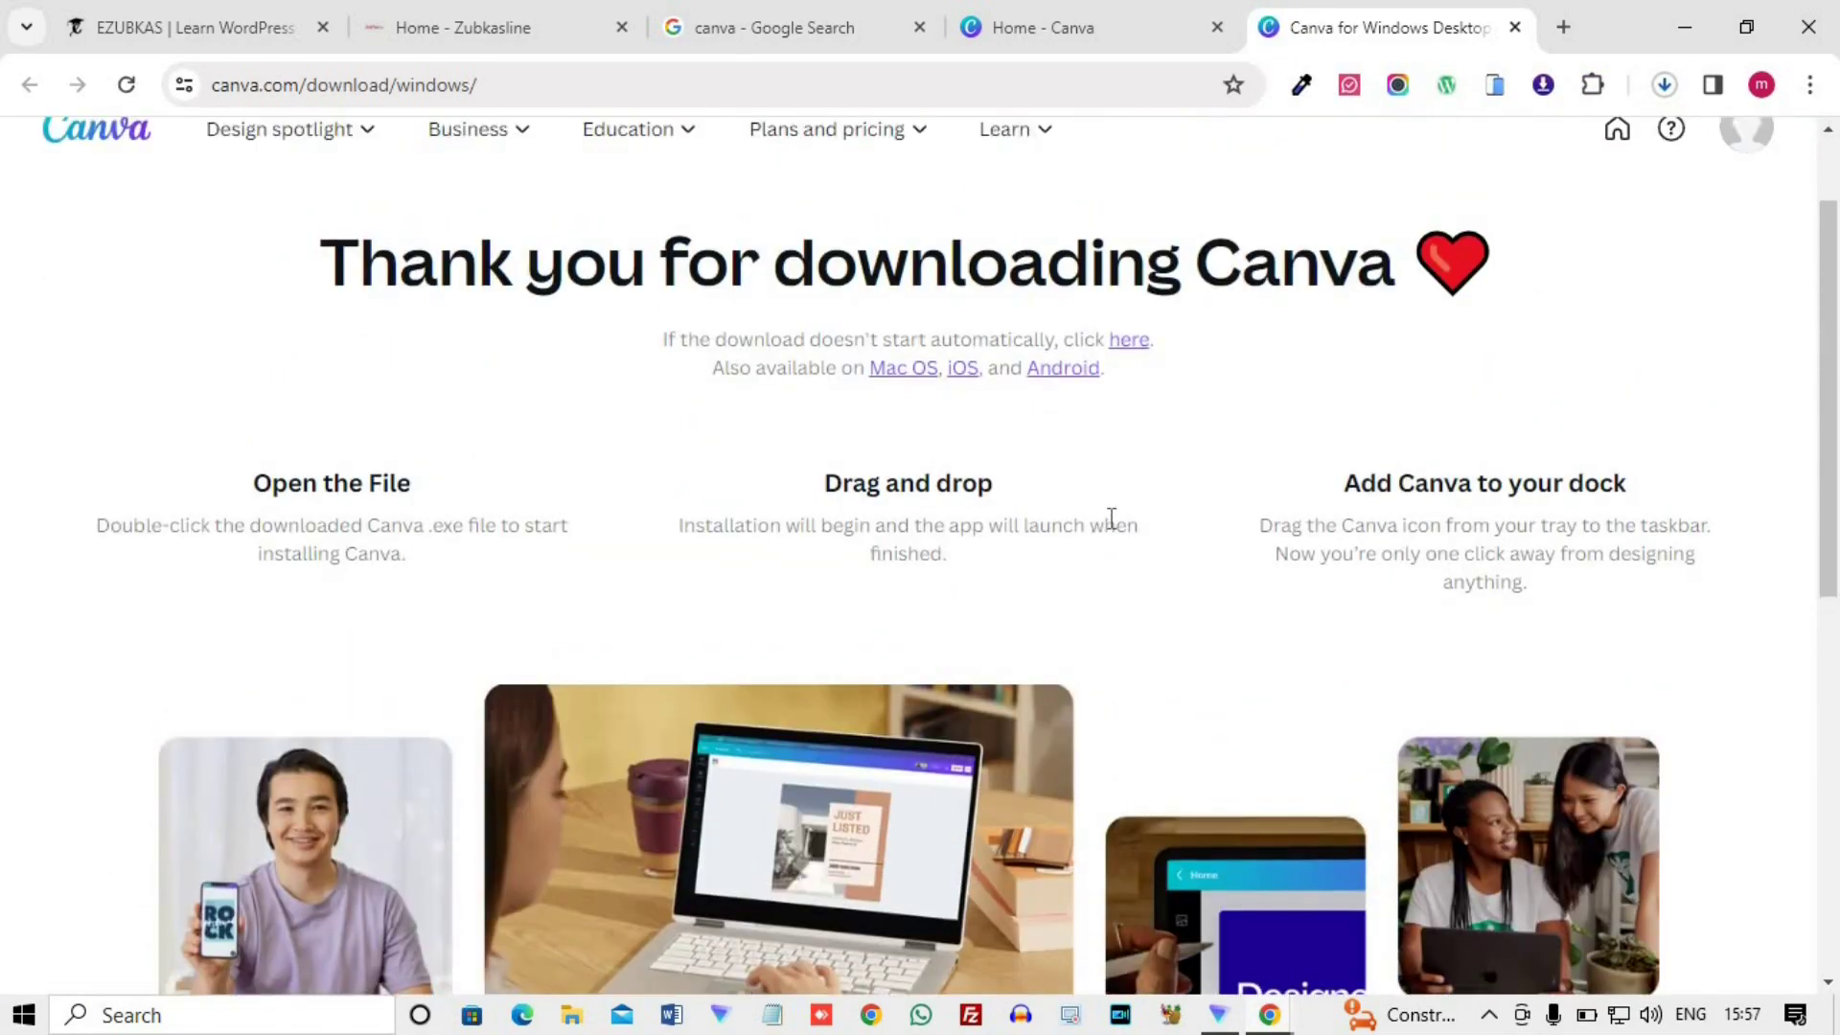
# - Return to the Canva home page, search the new-design types for "facebook", and clear the search
pyautogui.scroll(1, 1113, 516)
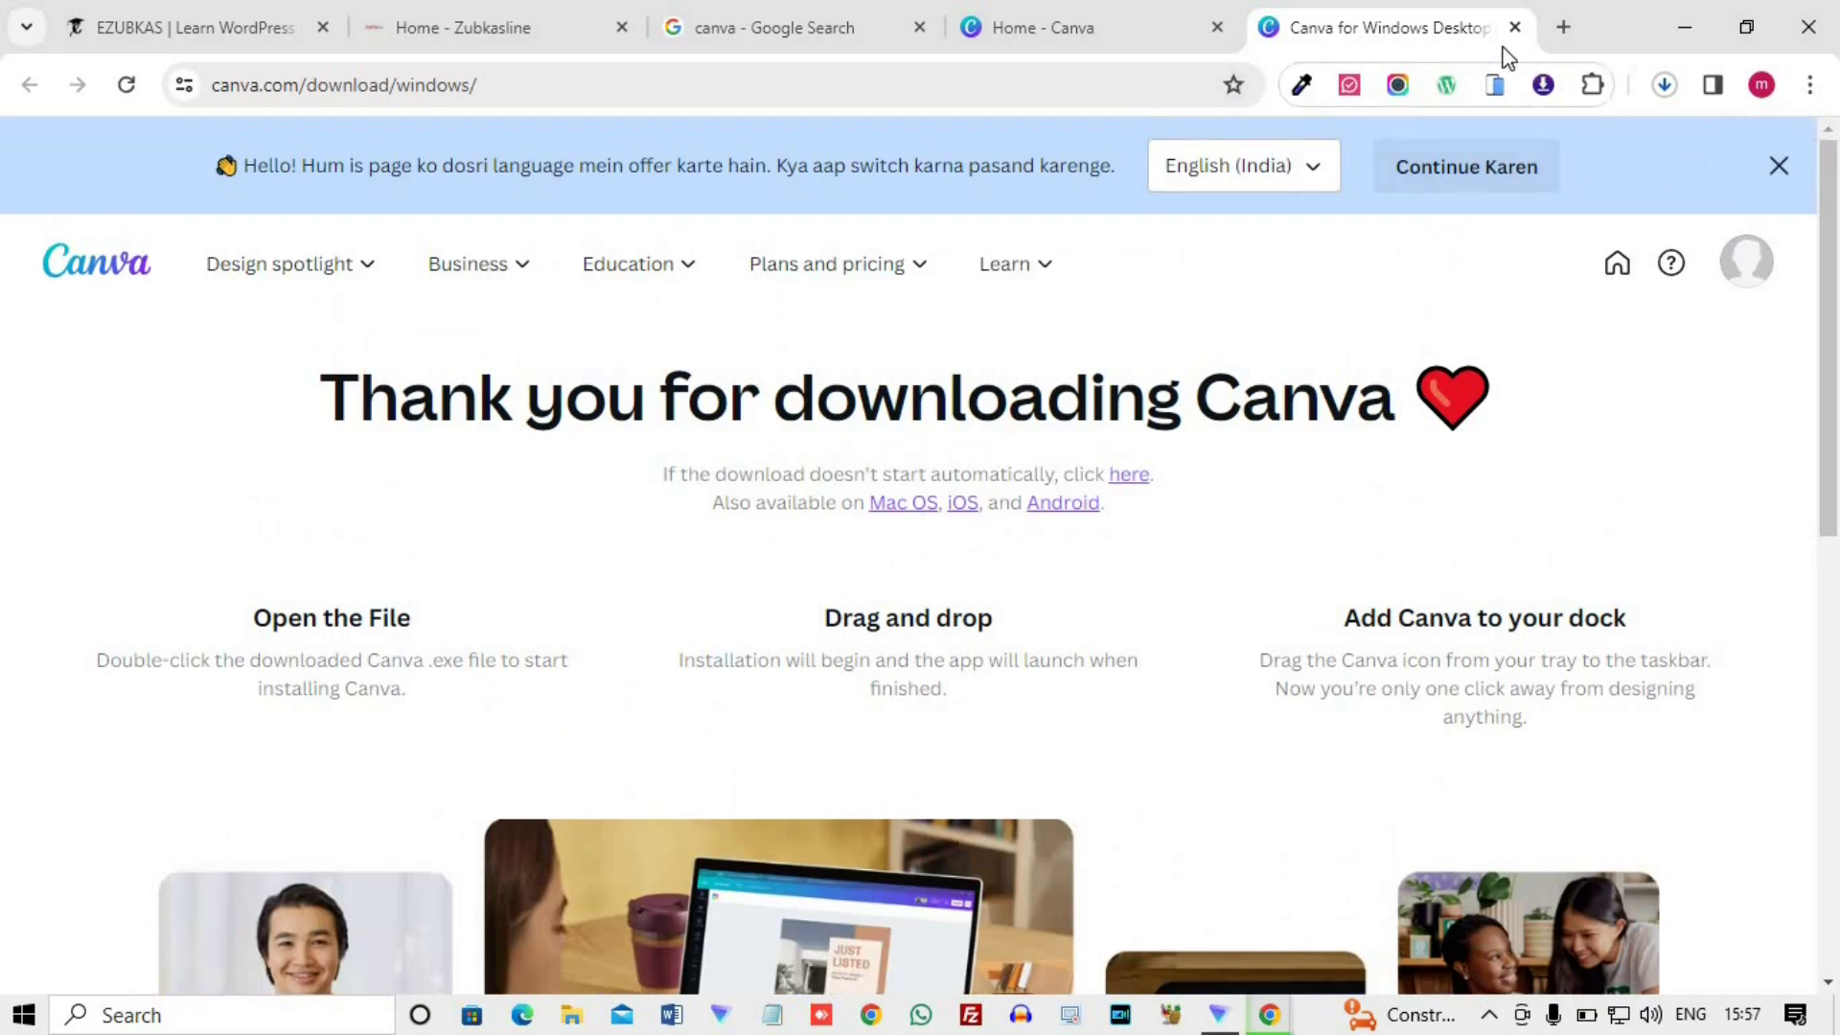
pyautogui.click(1146, 31)
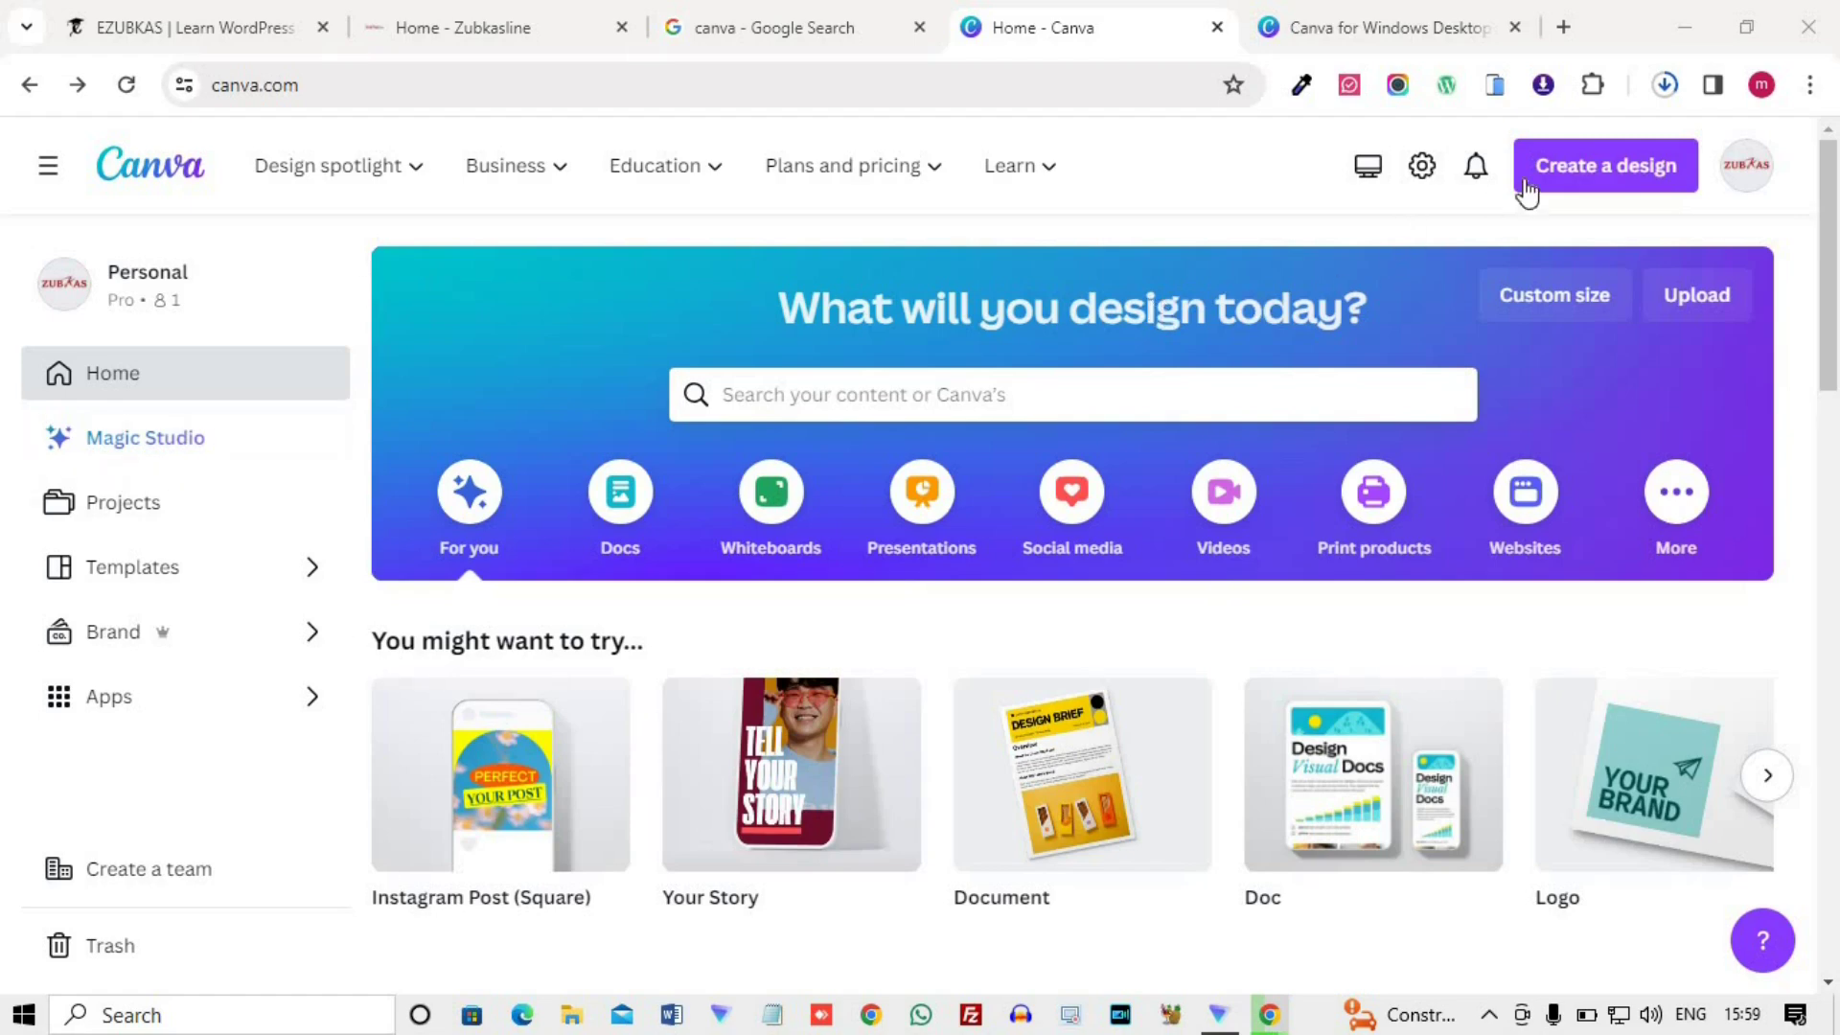
pyautogui.click(1592, 187)
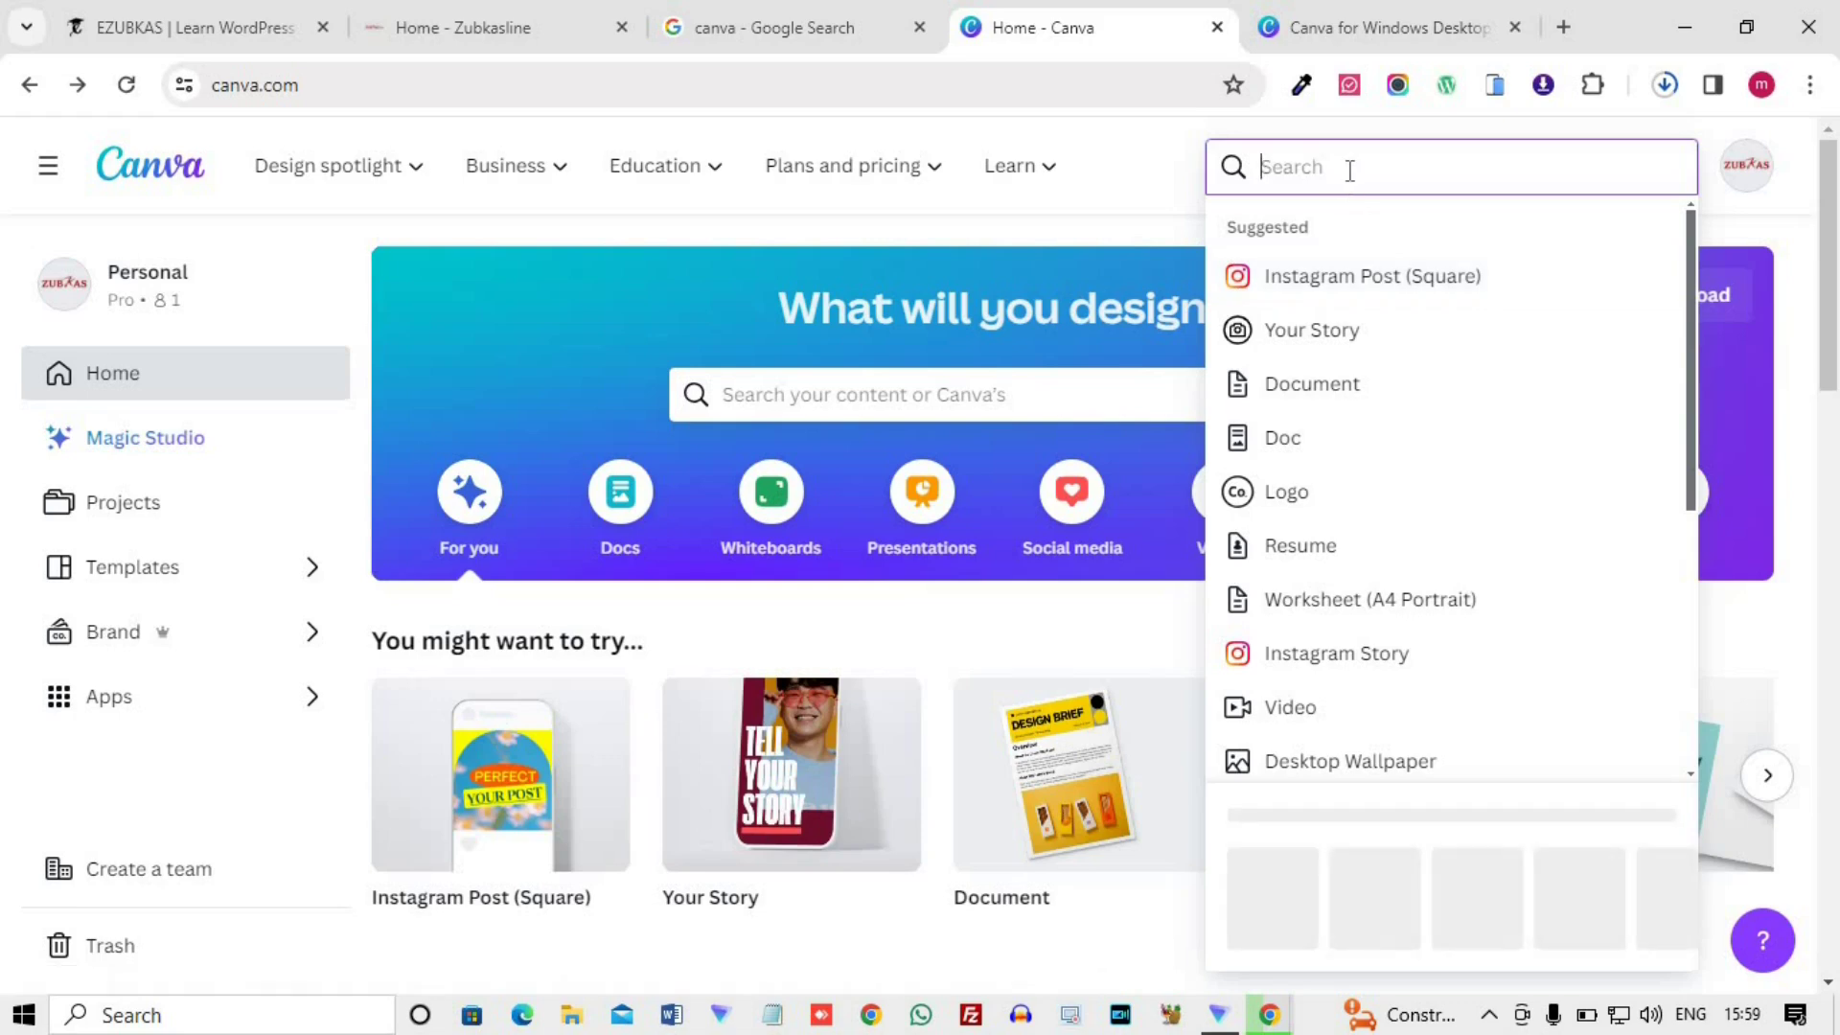
pyautogui.write('fac')
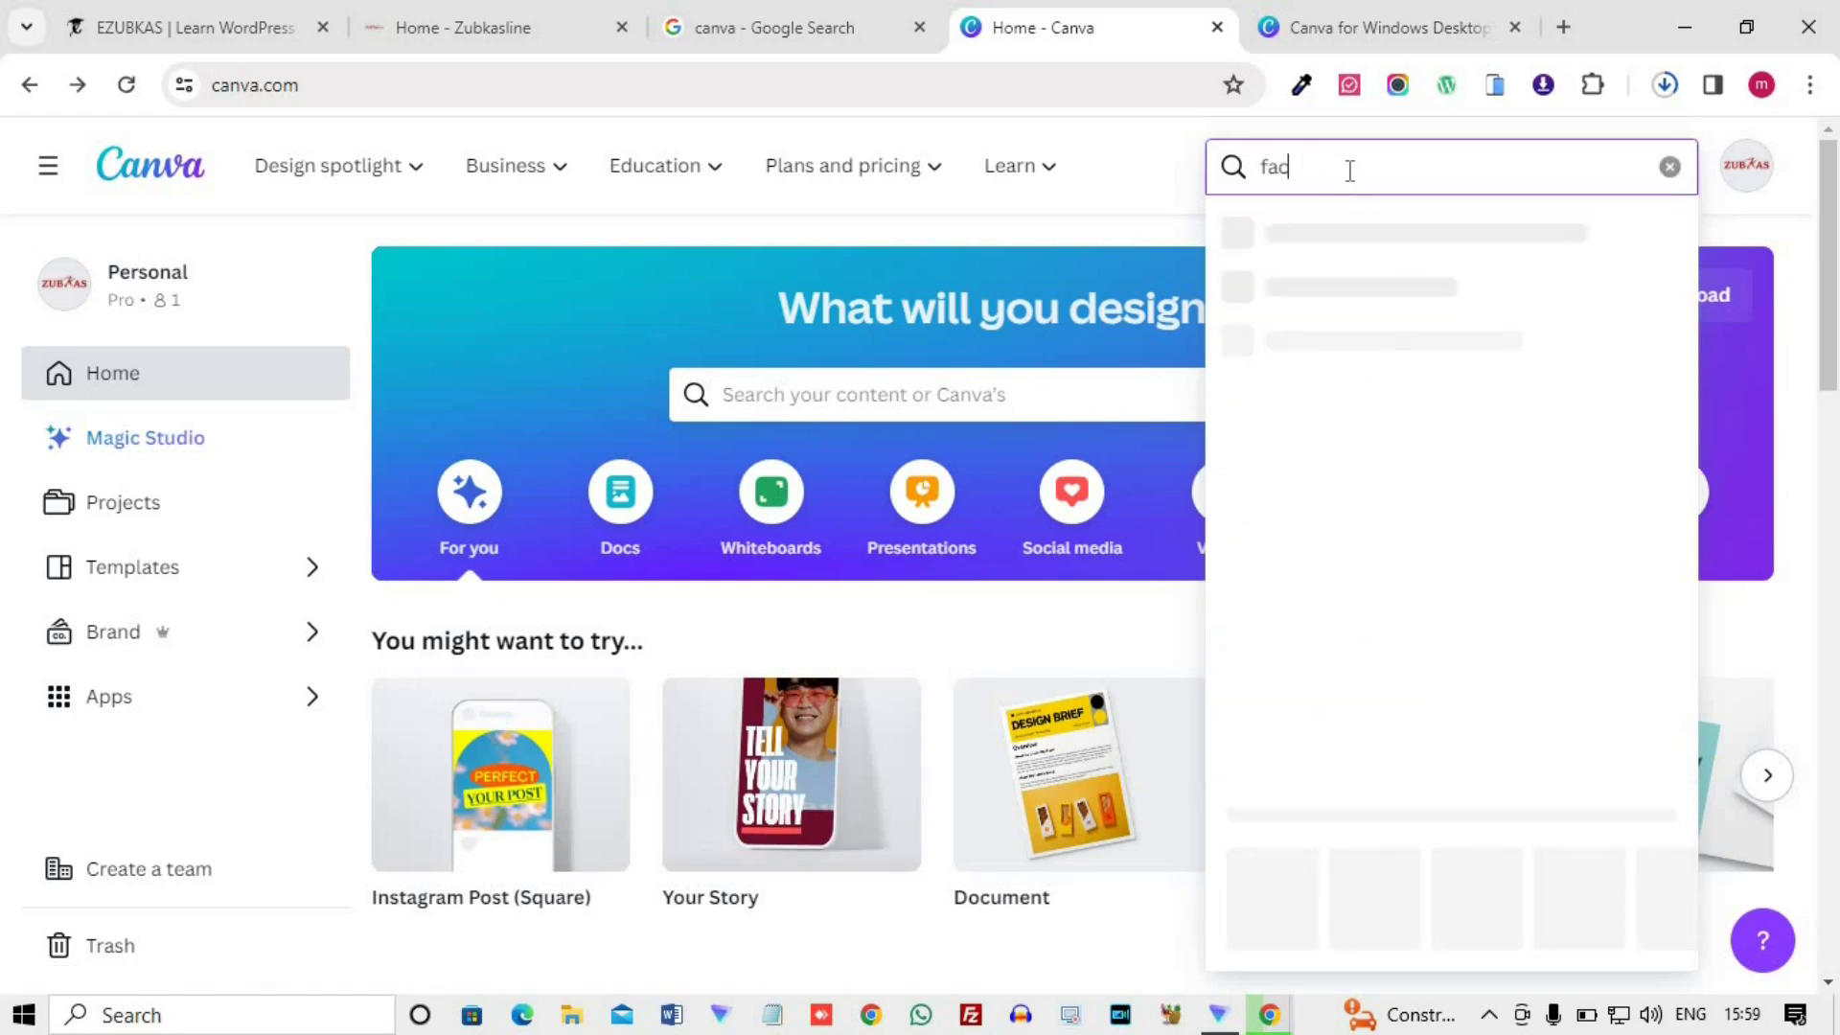
pyautogui.write('eboo')
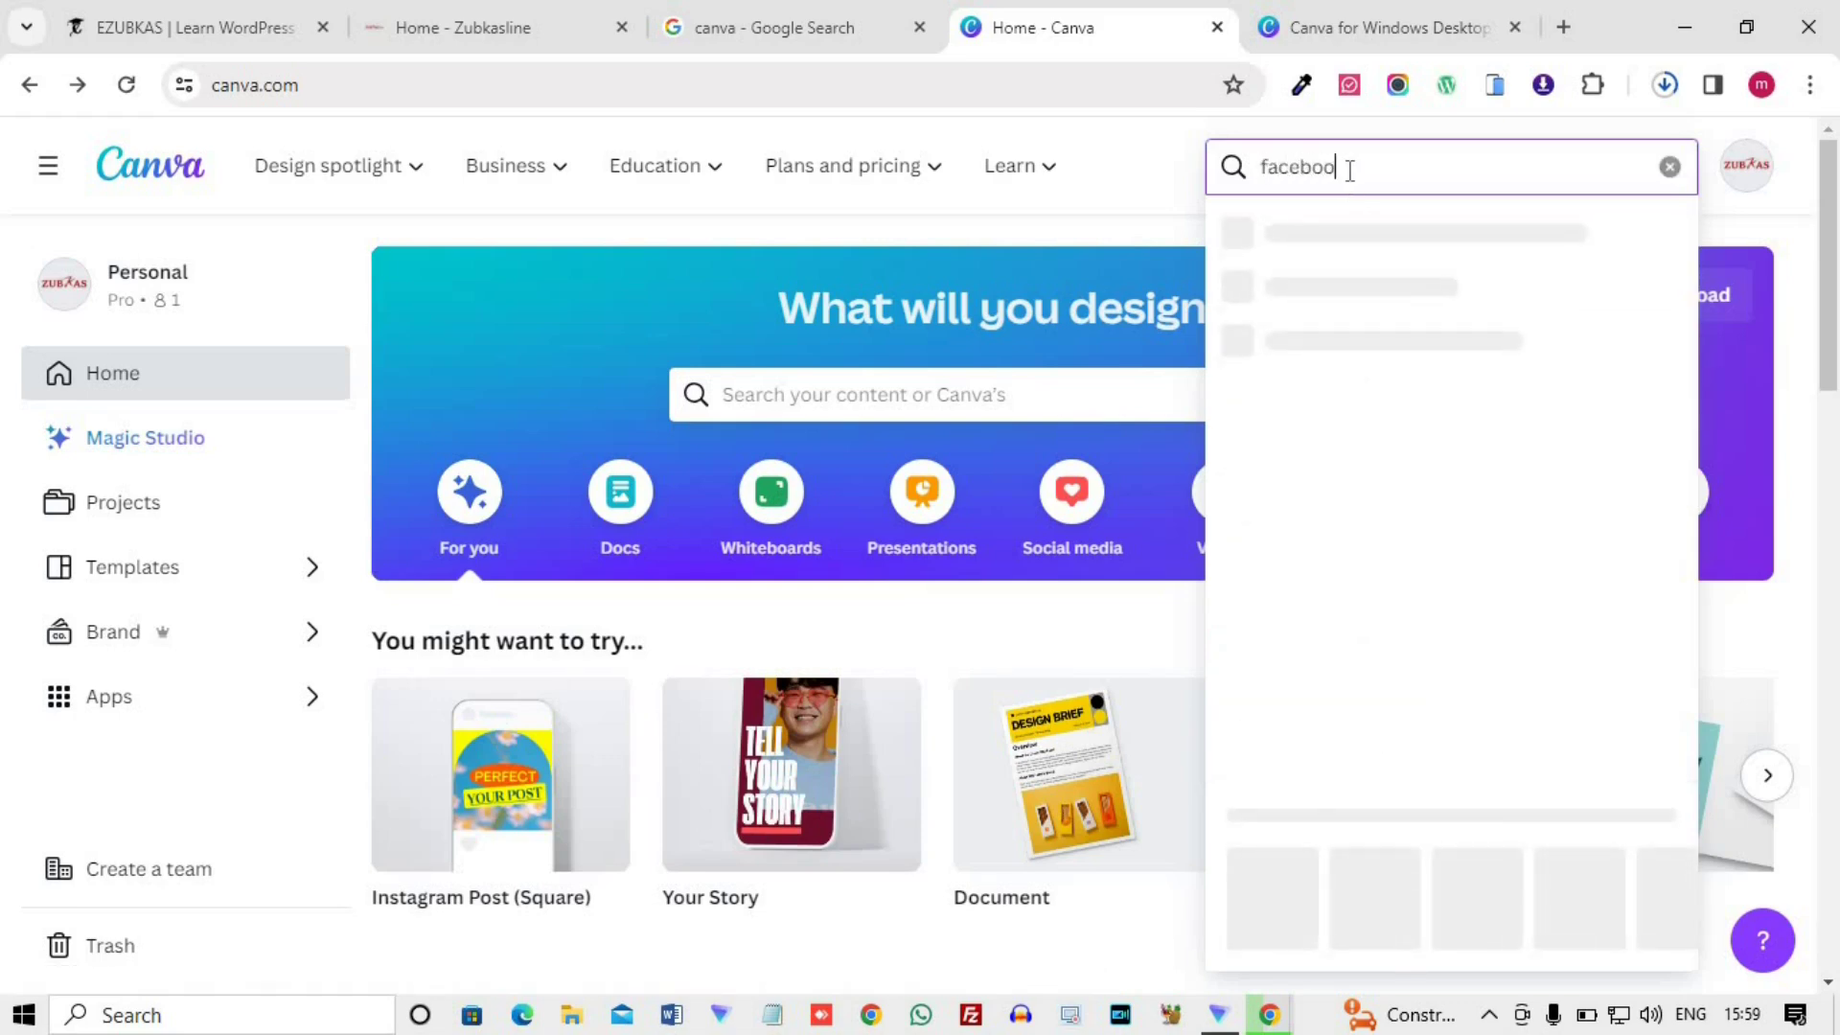
pyautogui.write('k')
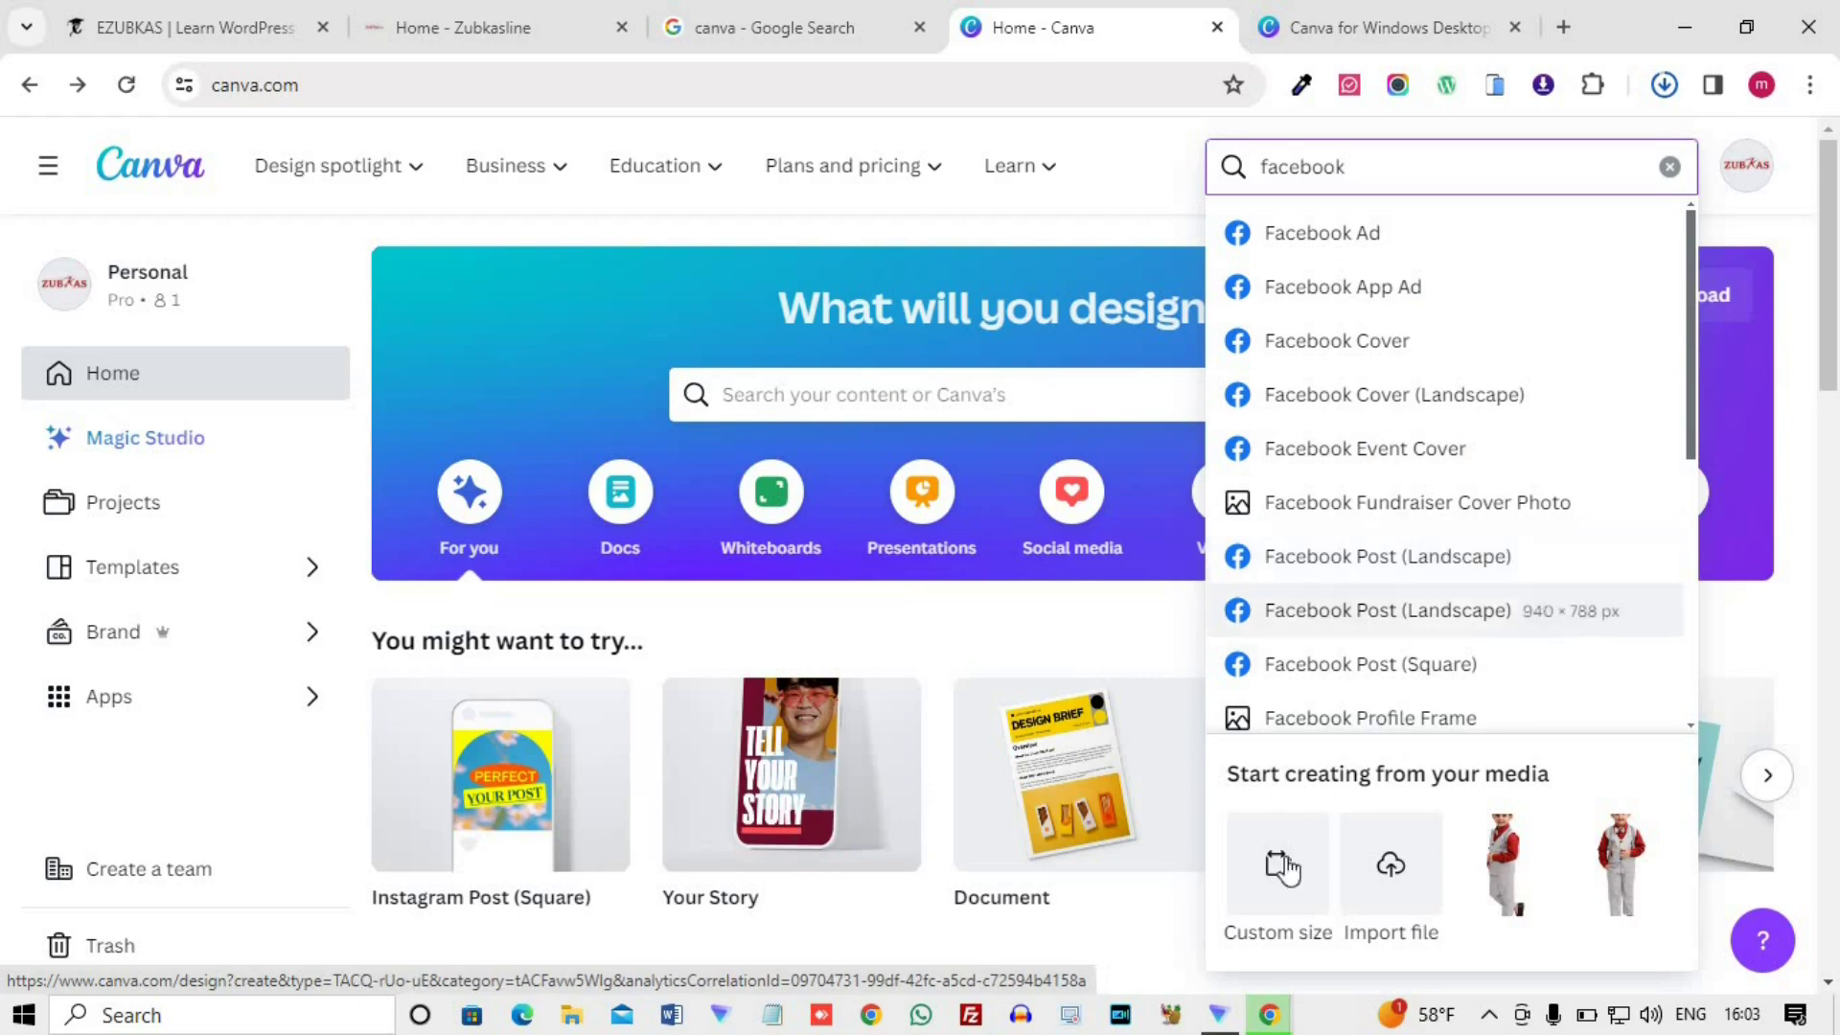
pyautogui.click(1669, 171)
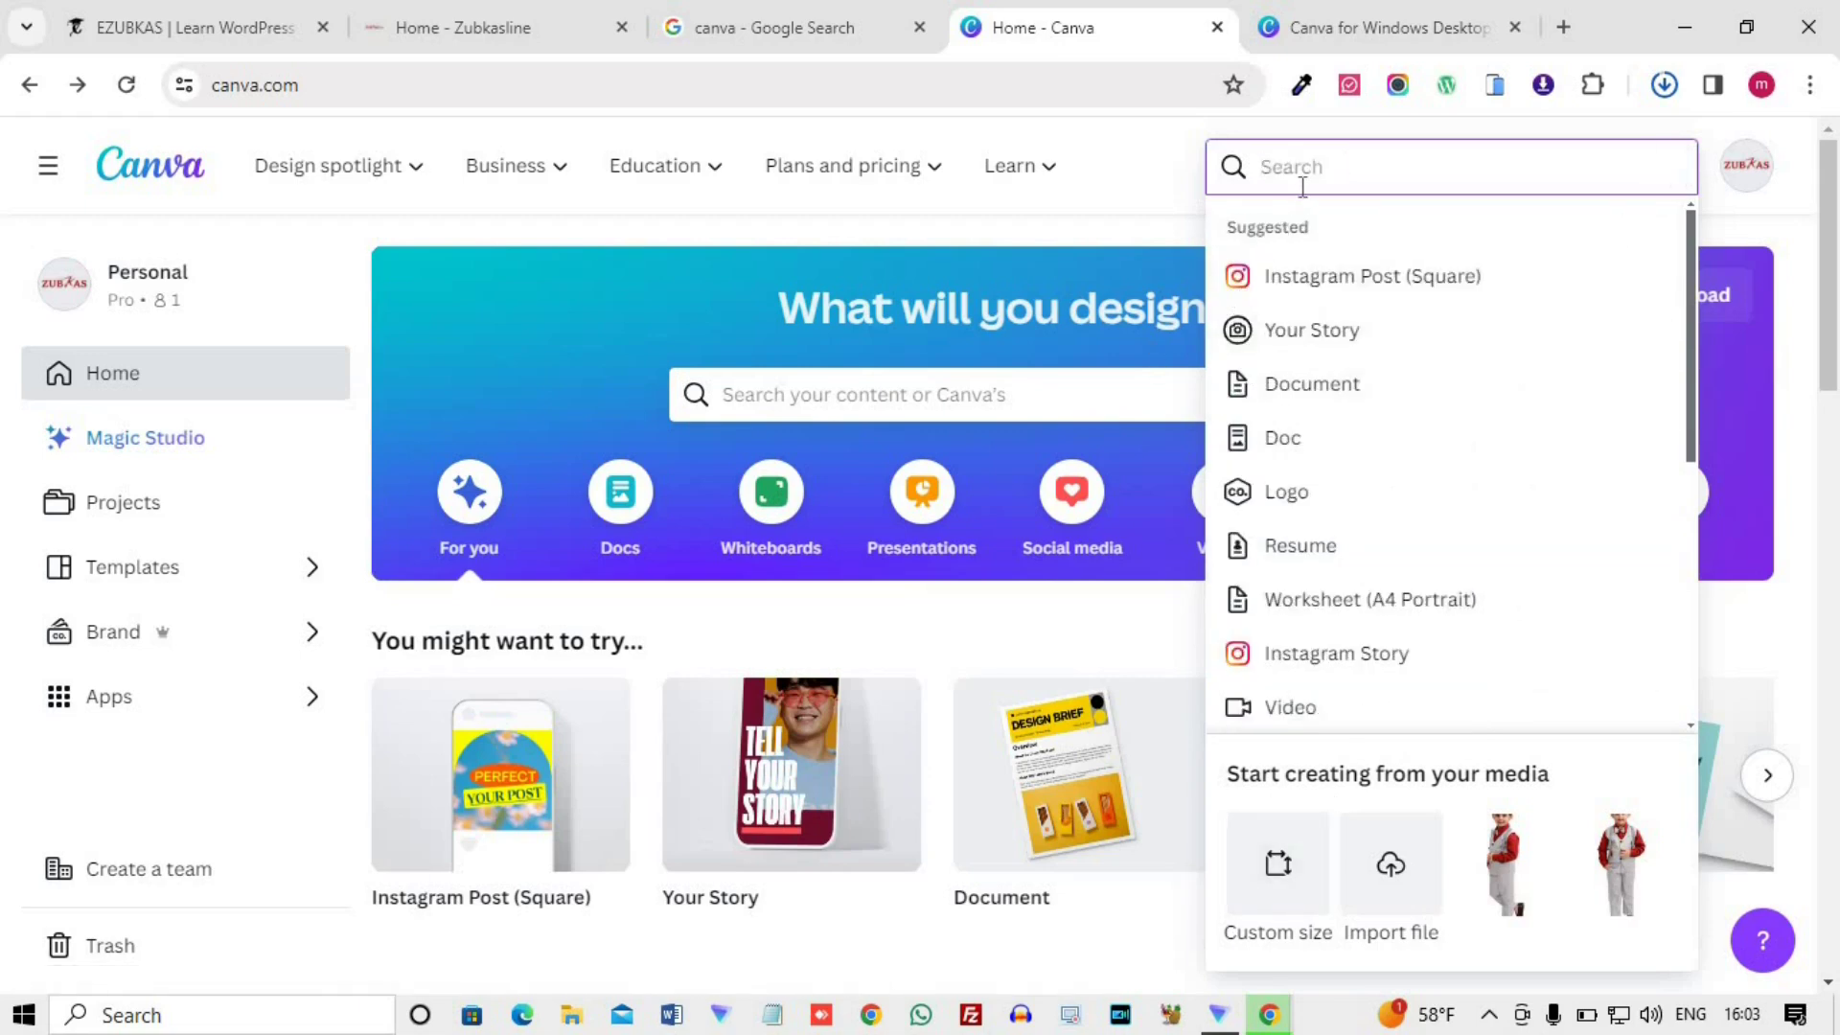
# - Create a new custom-size design with a width of 512 px and a height of 512 px
pyautogui.click(1280, 867)
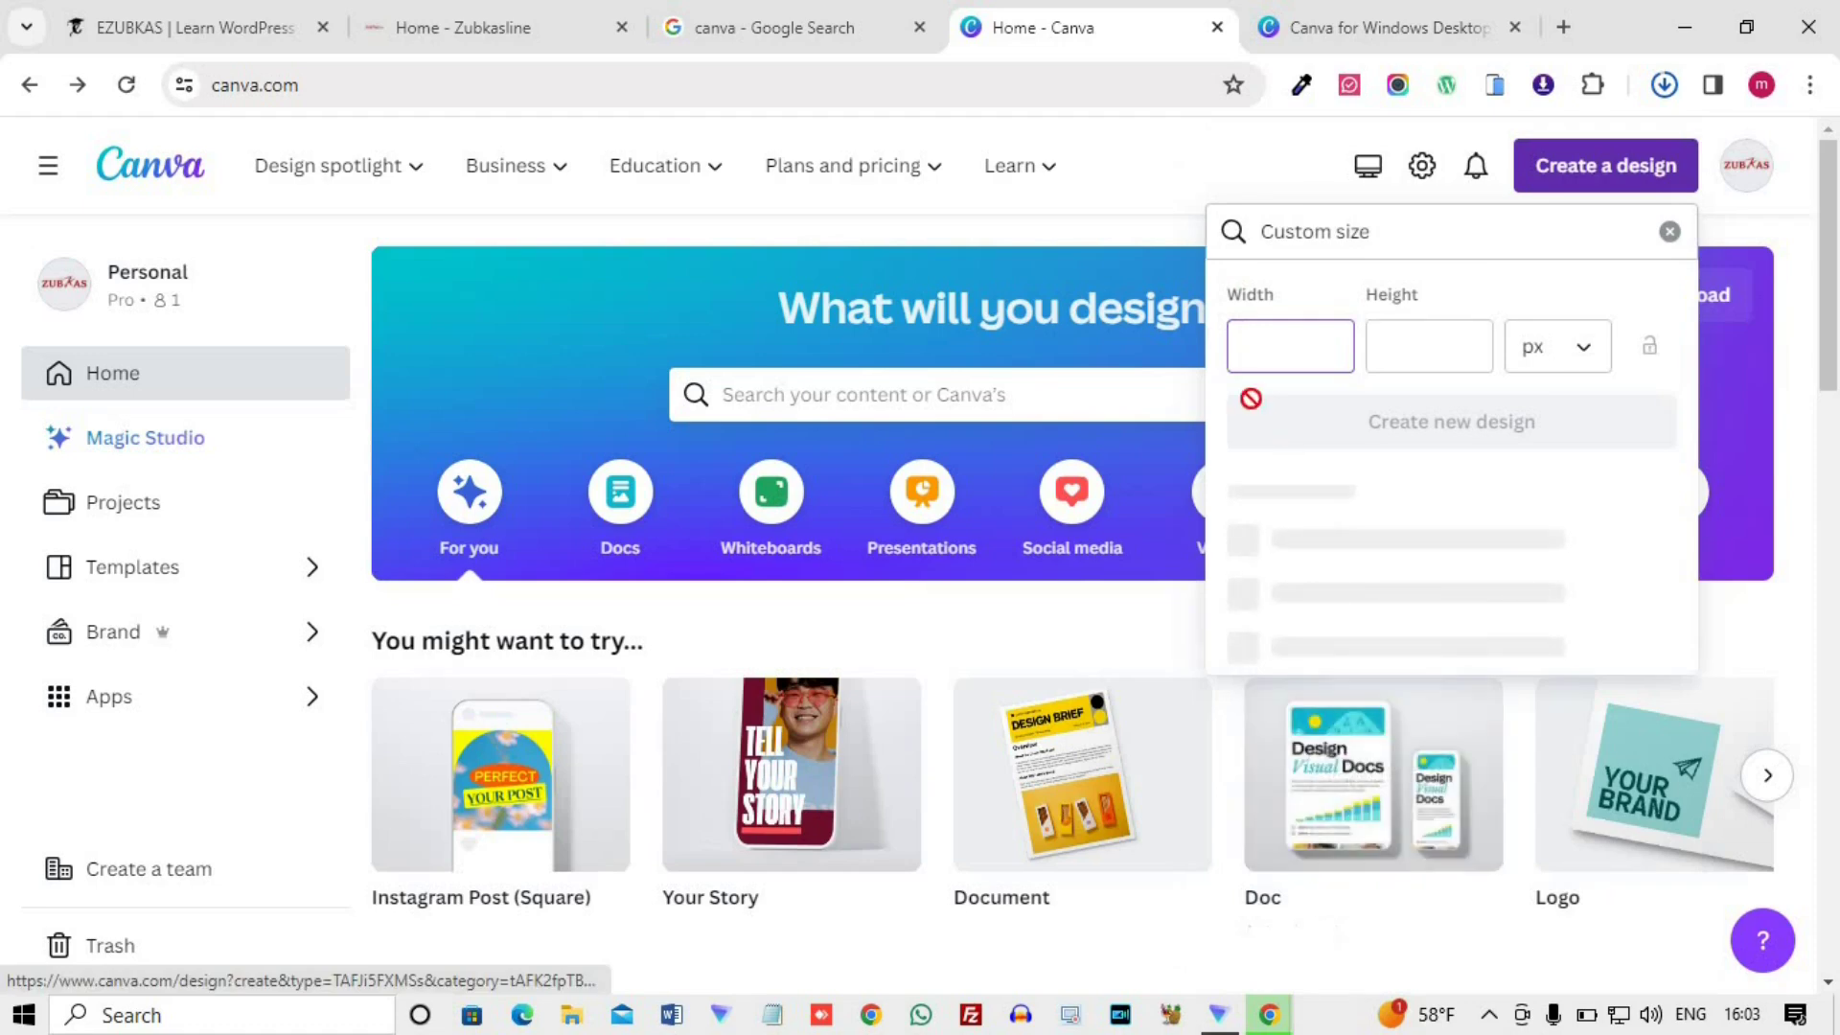
pyautogui.write('512')
pyautogui.press('Tab')
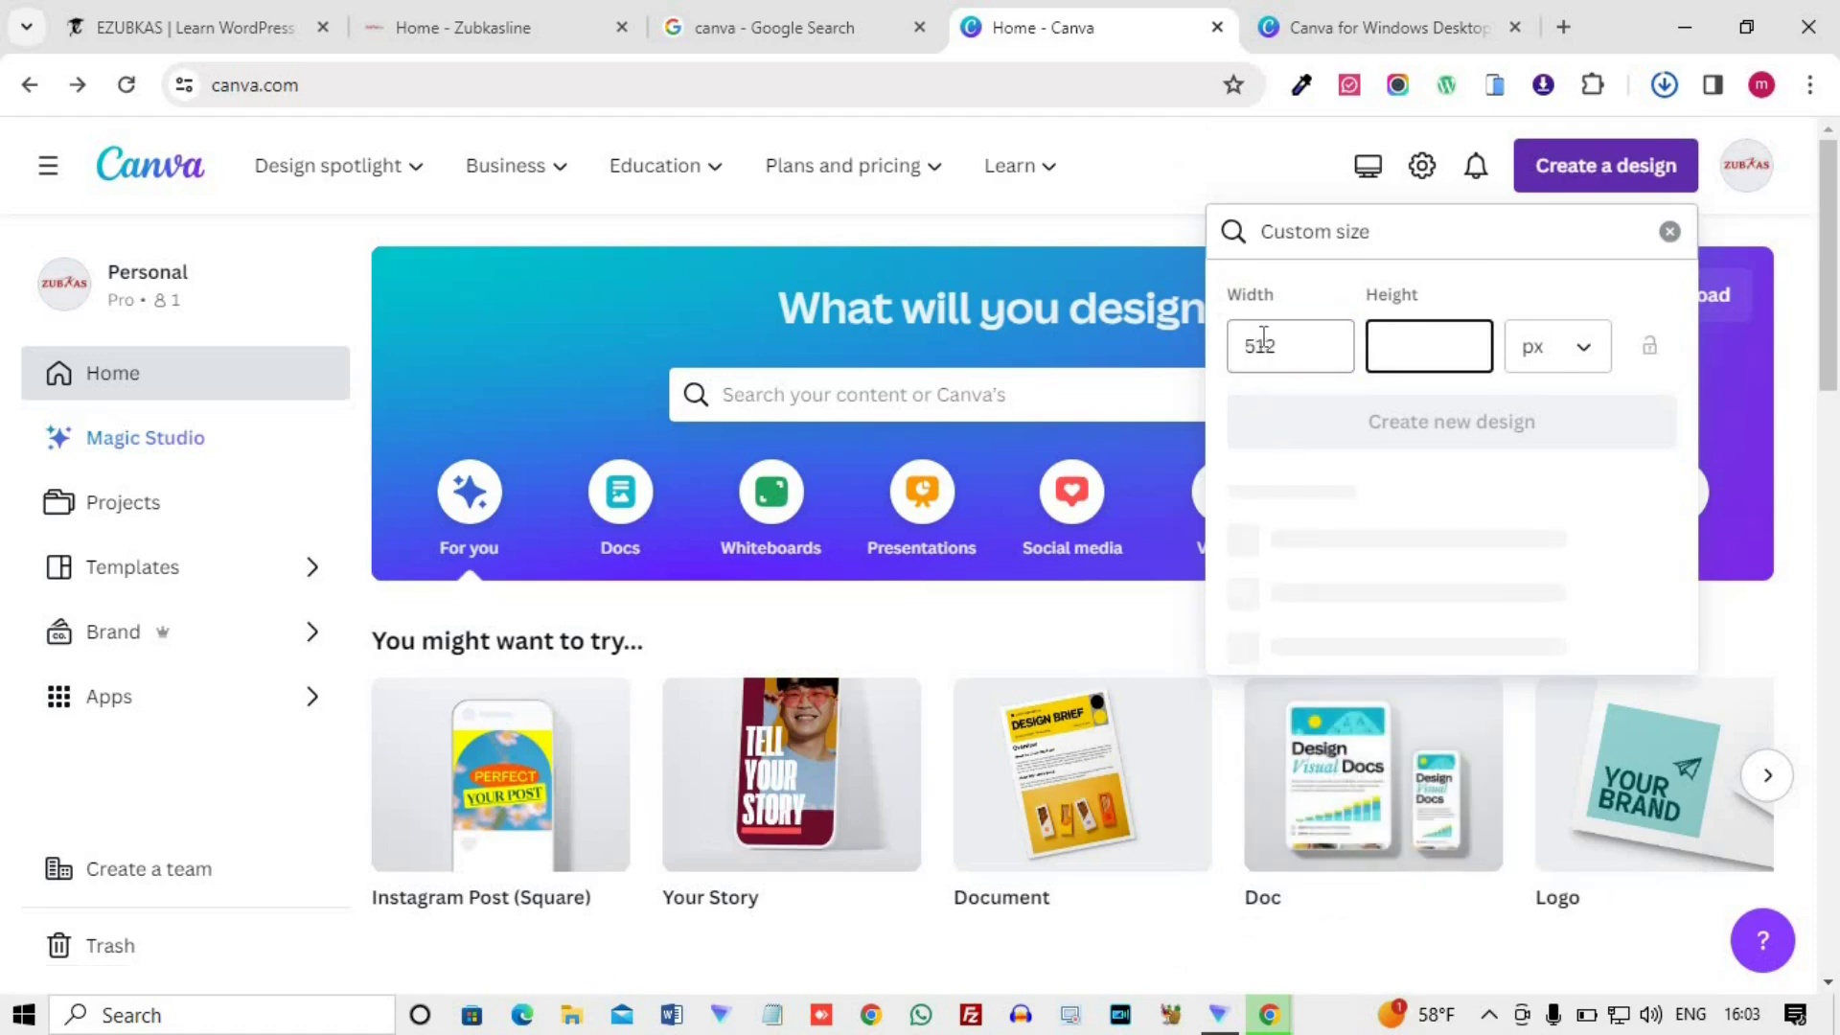
pyautogui.write('512')
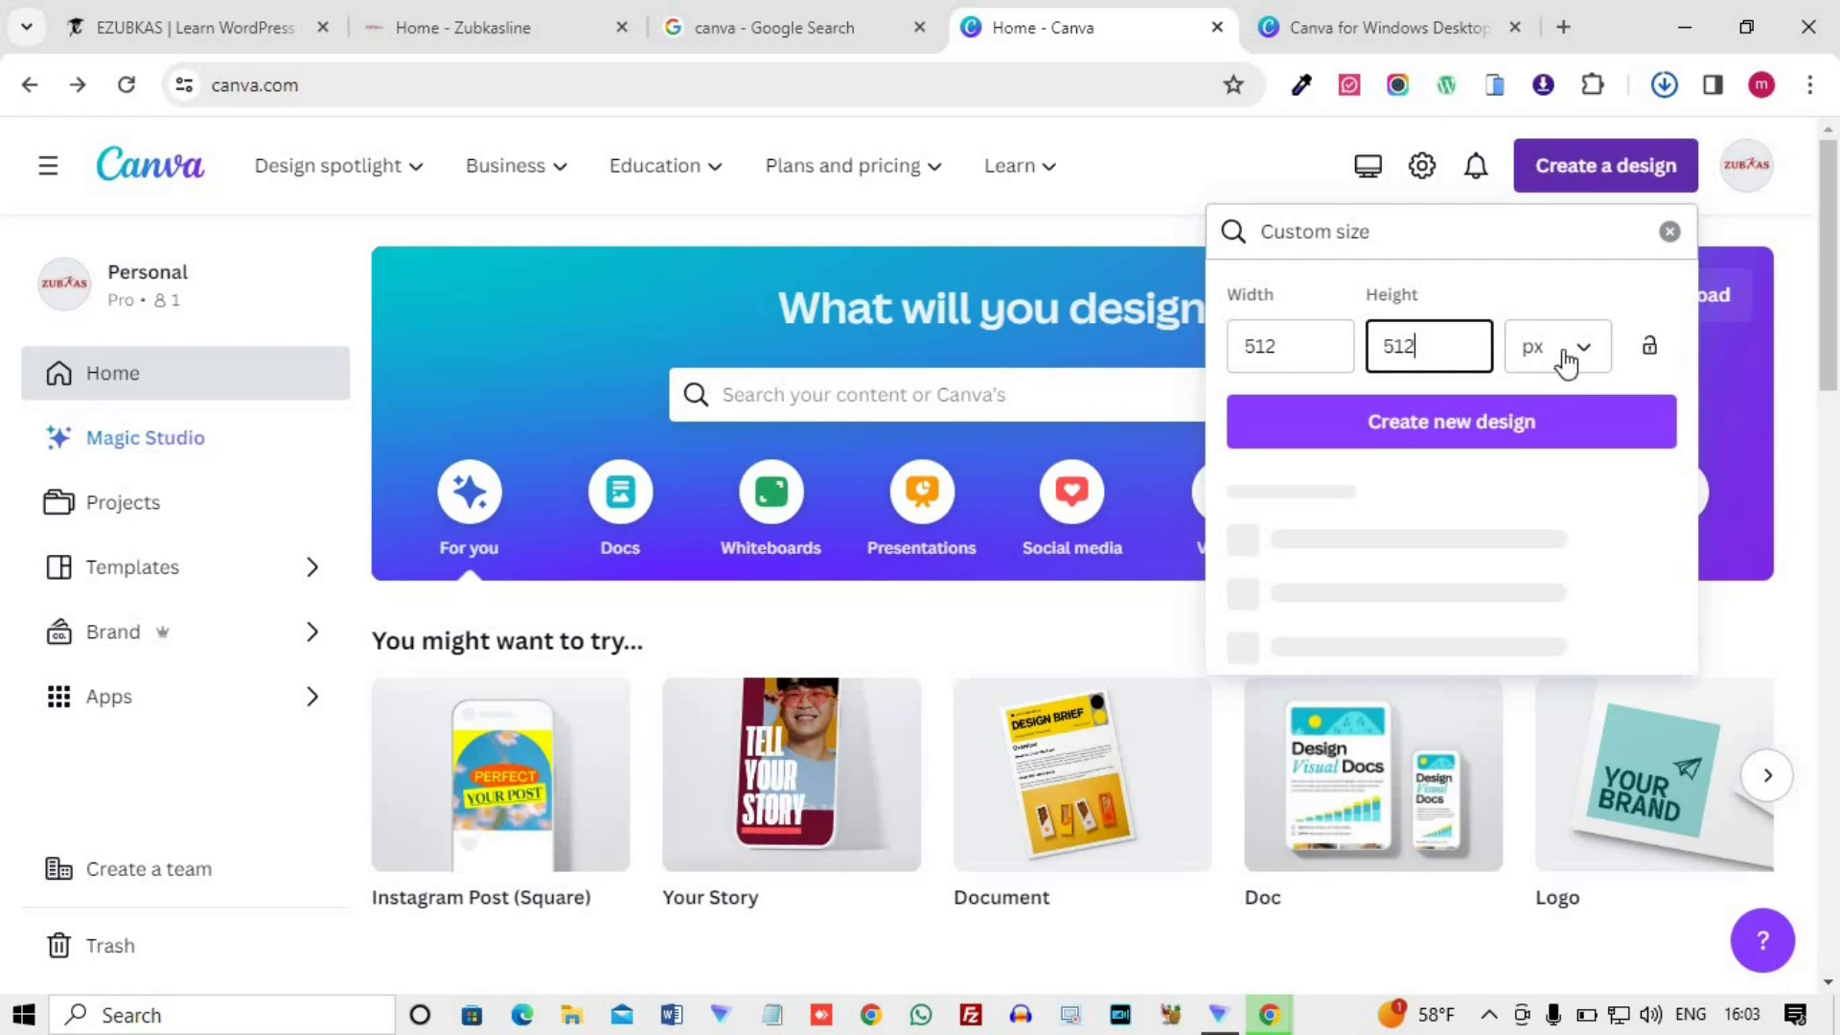
pyautogui.click(1580, 374)
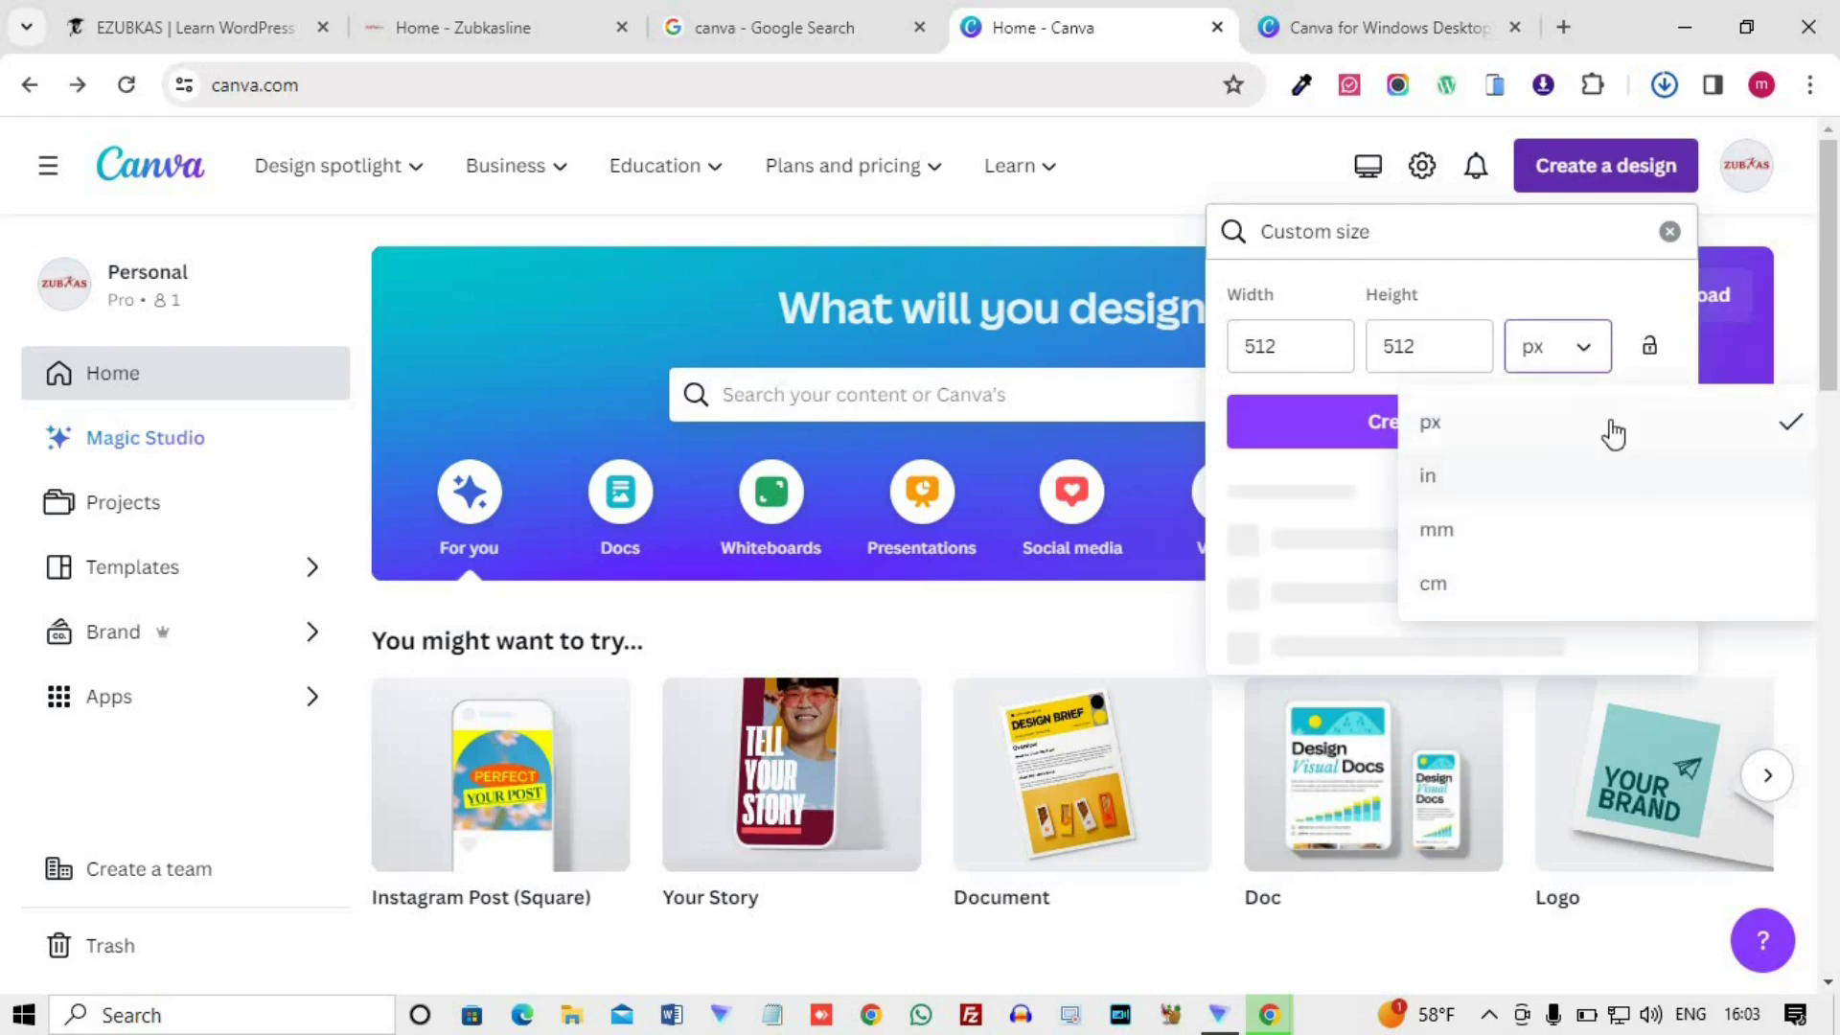
pyautogui.click(1524, 426)
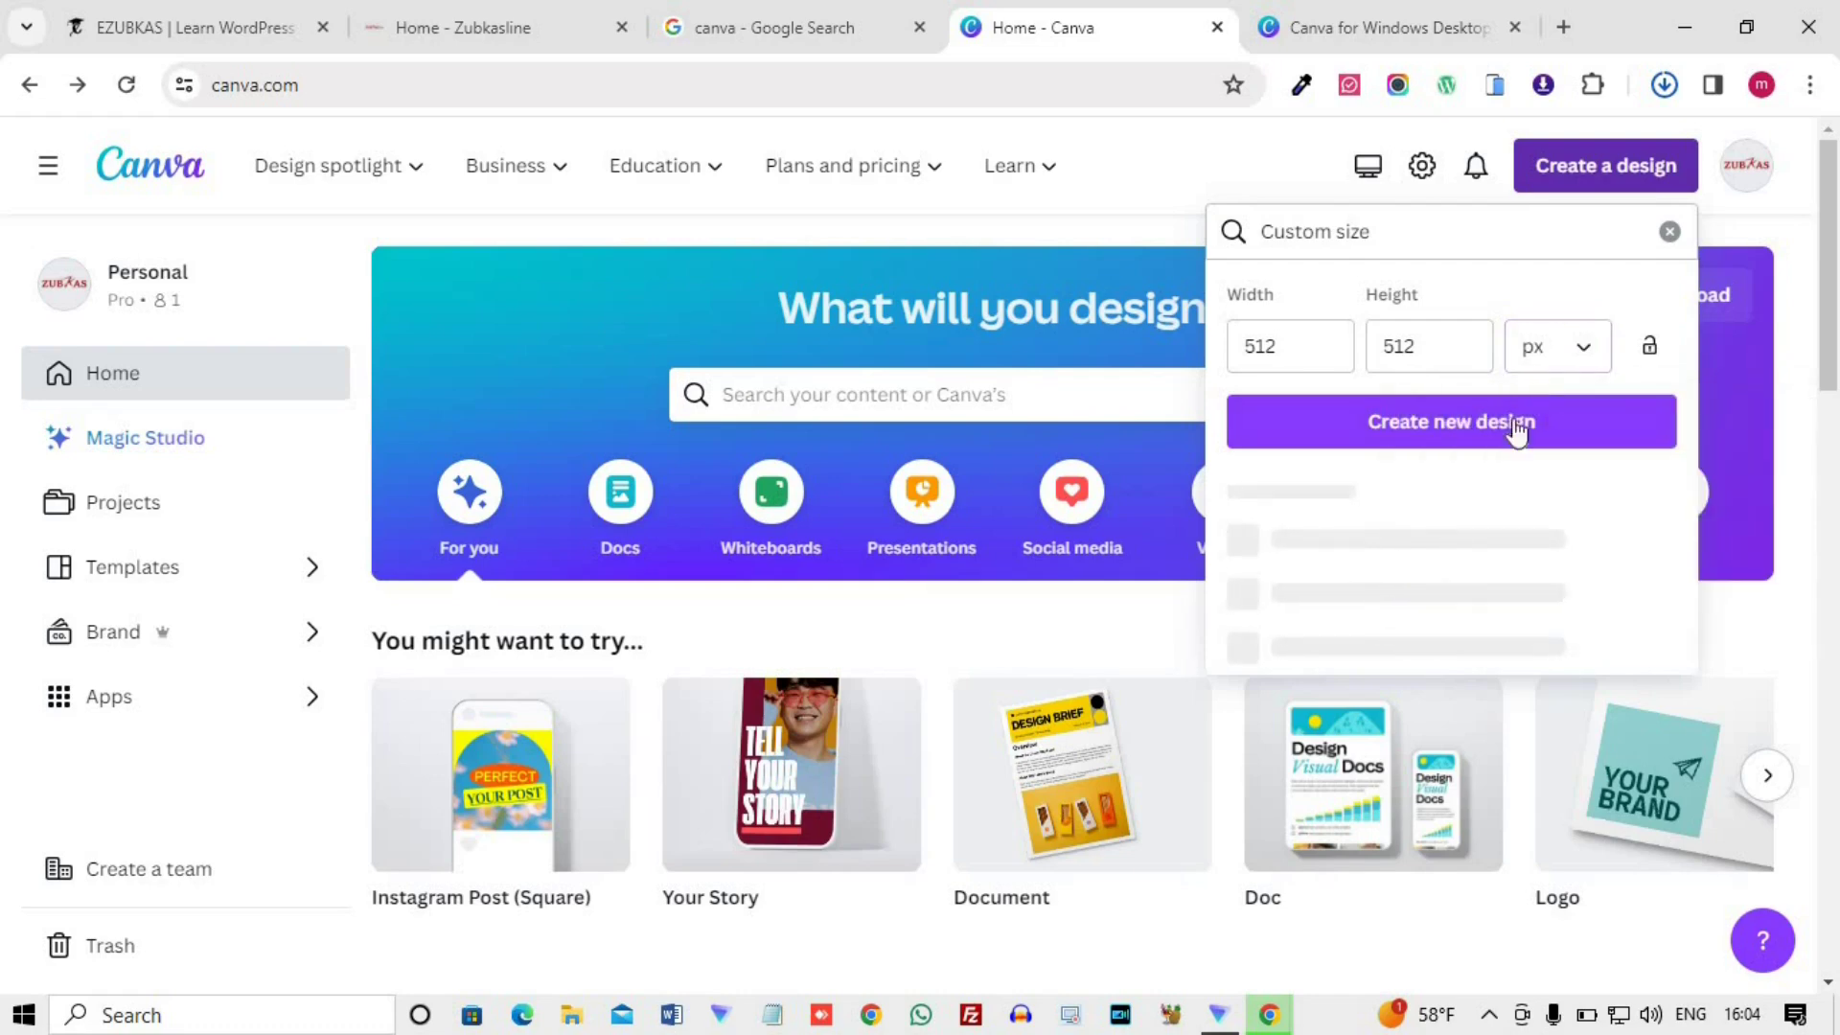
pyautogui.click(1453, 433)
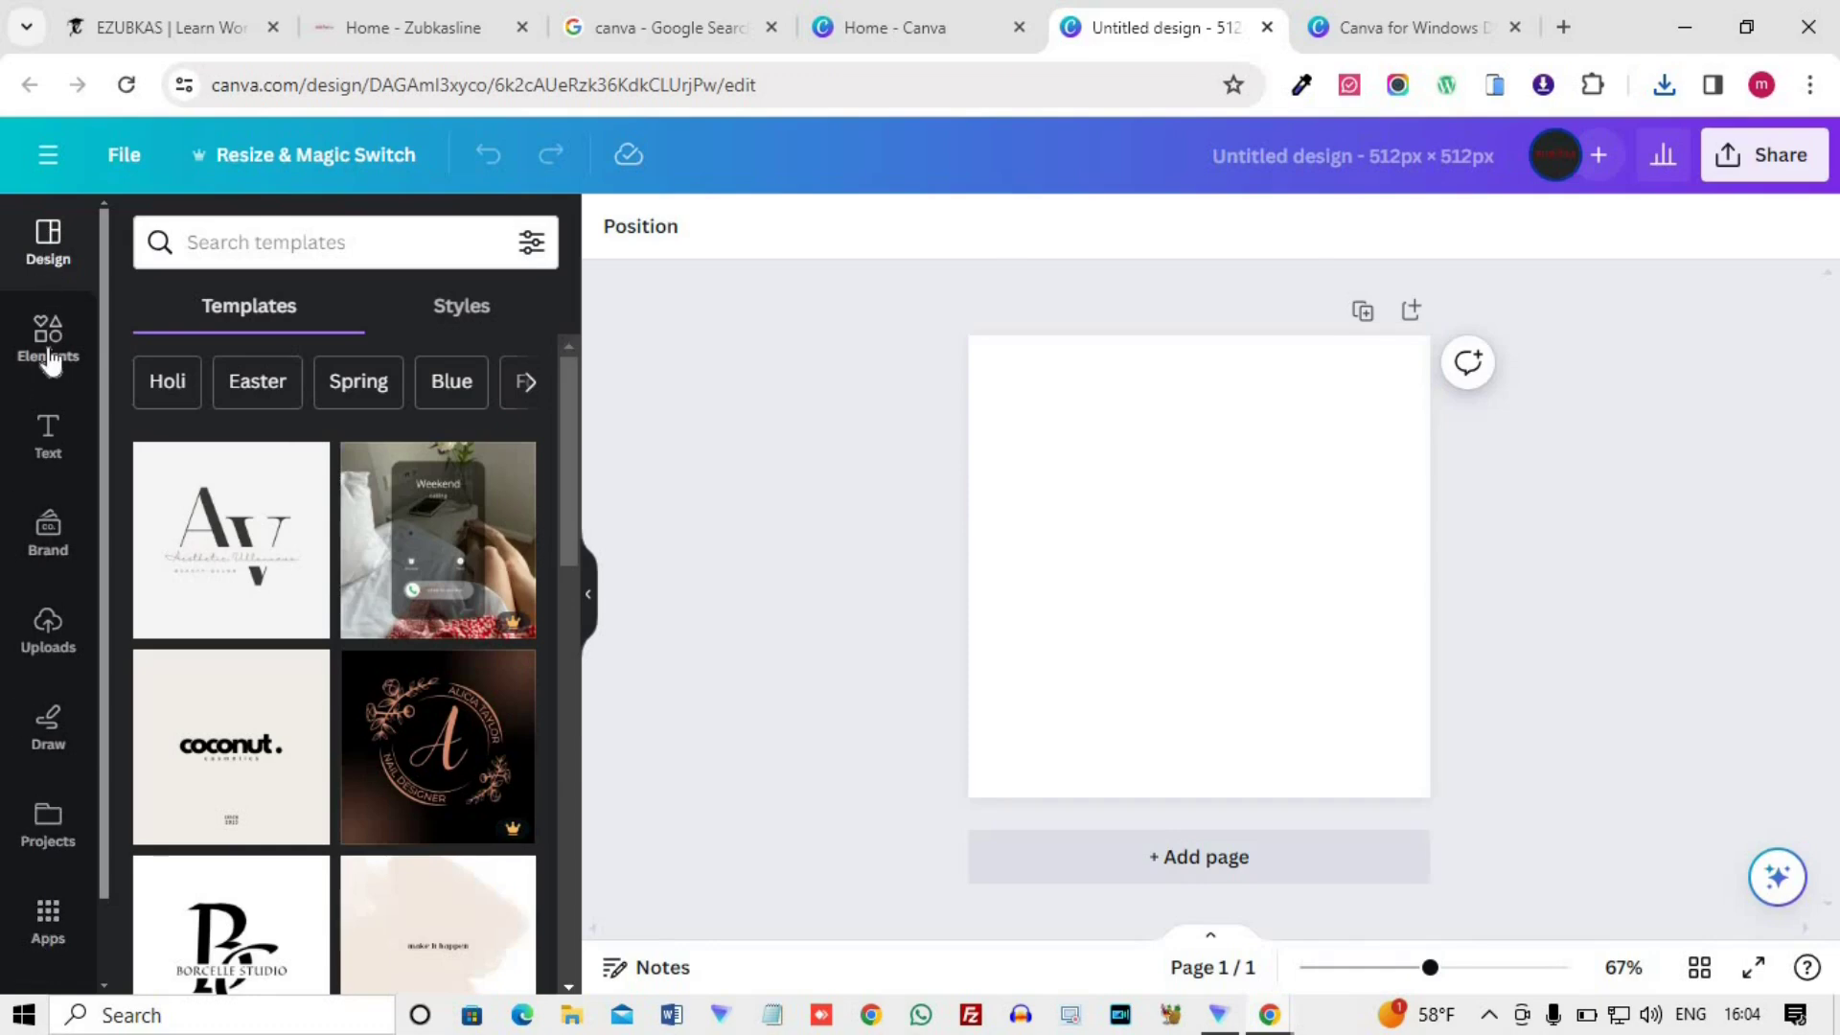
# - Close the Windows download and Google search pages, and look through the suggested templates for the blank design
pyautogui.click(1515, 29)
pyautogui.click(920, 29)
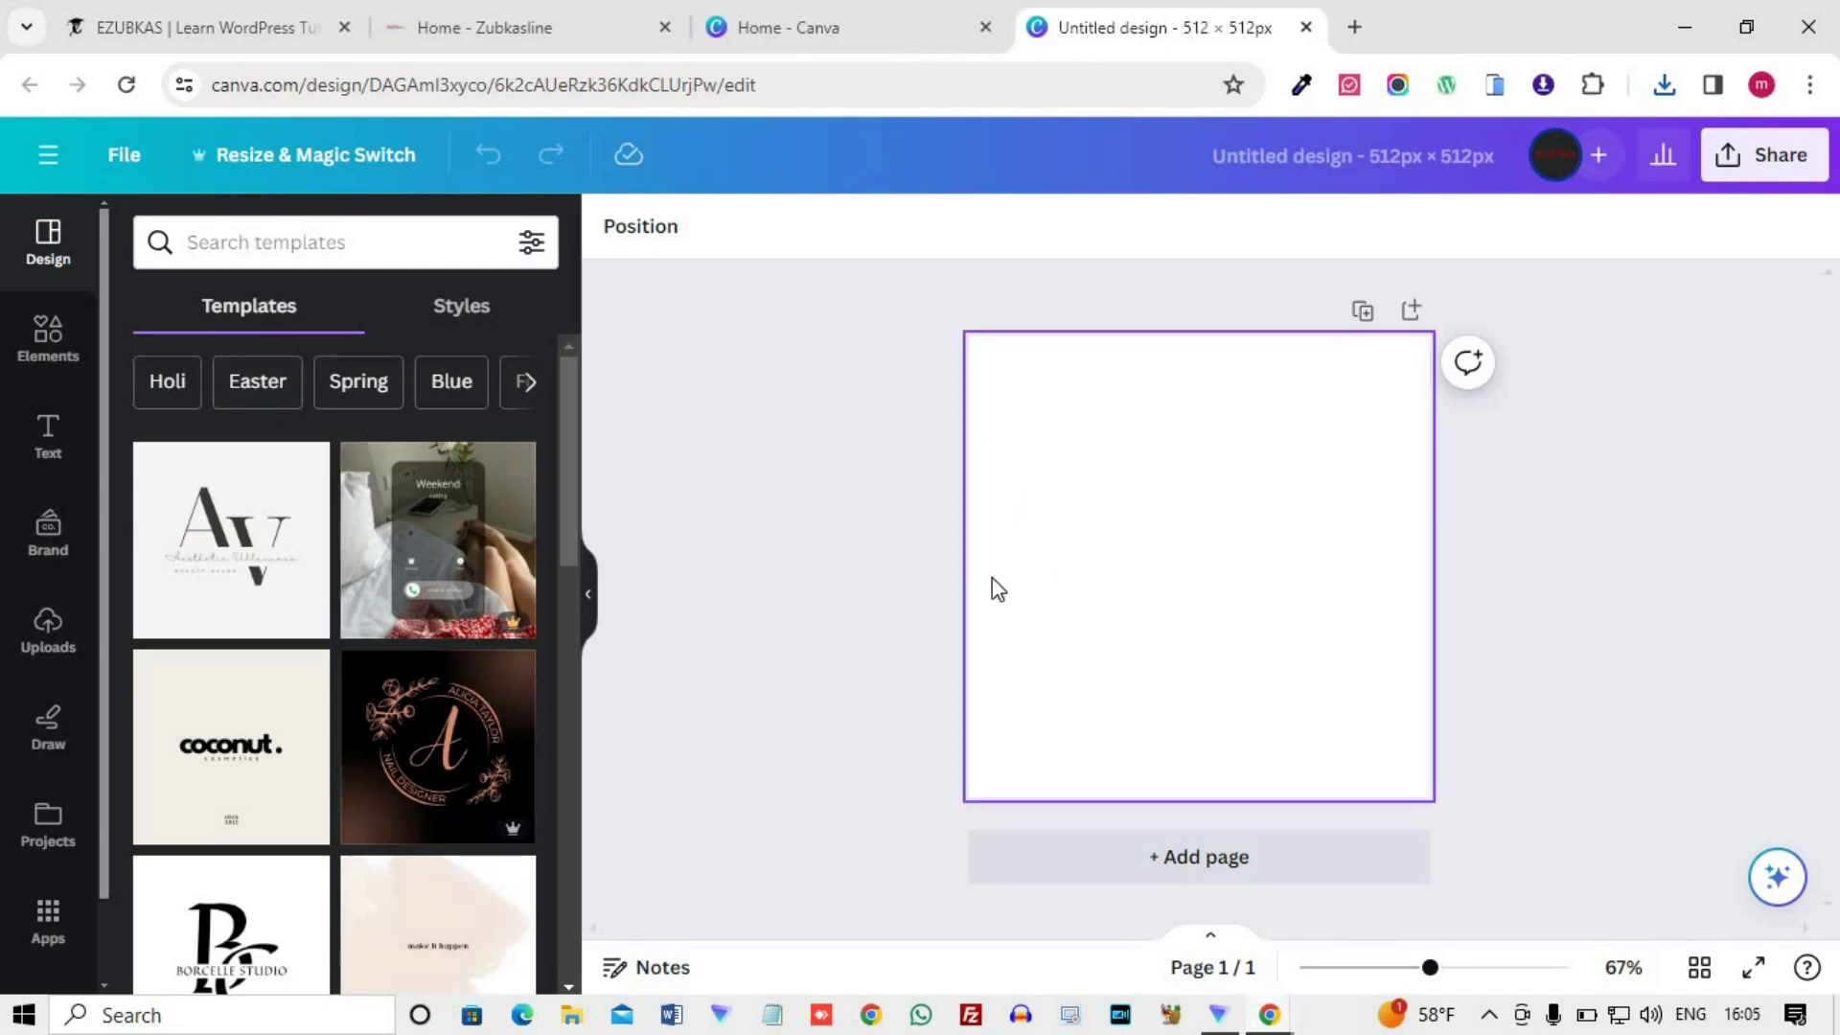
pyautogui.scroll(-8, 247, 496)
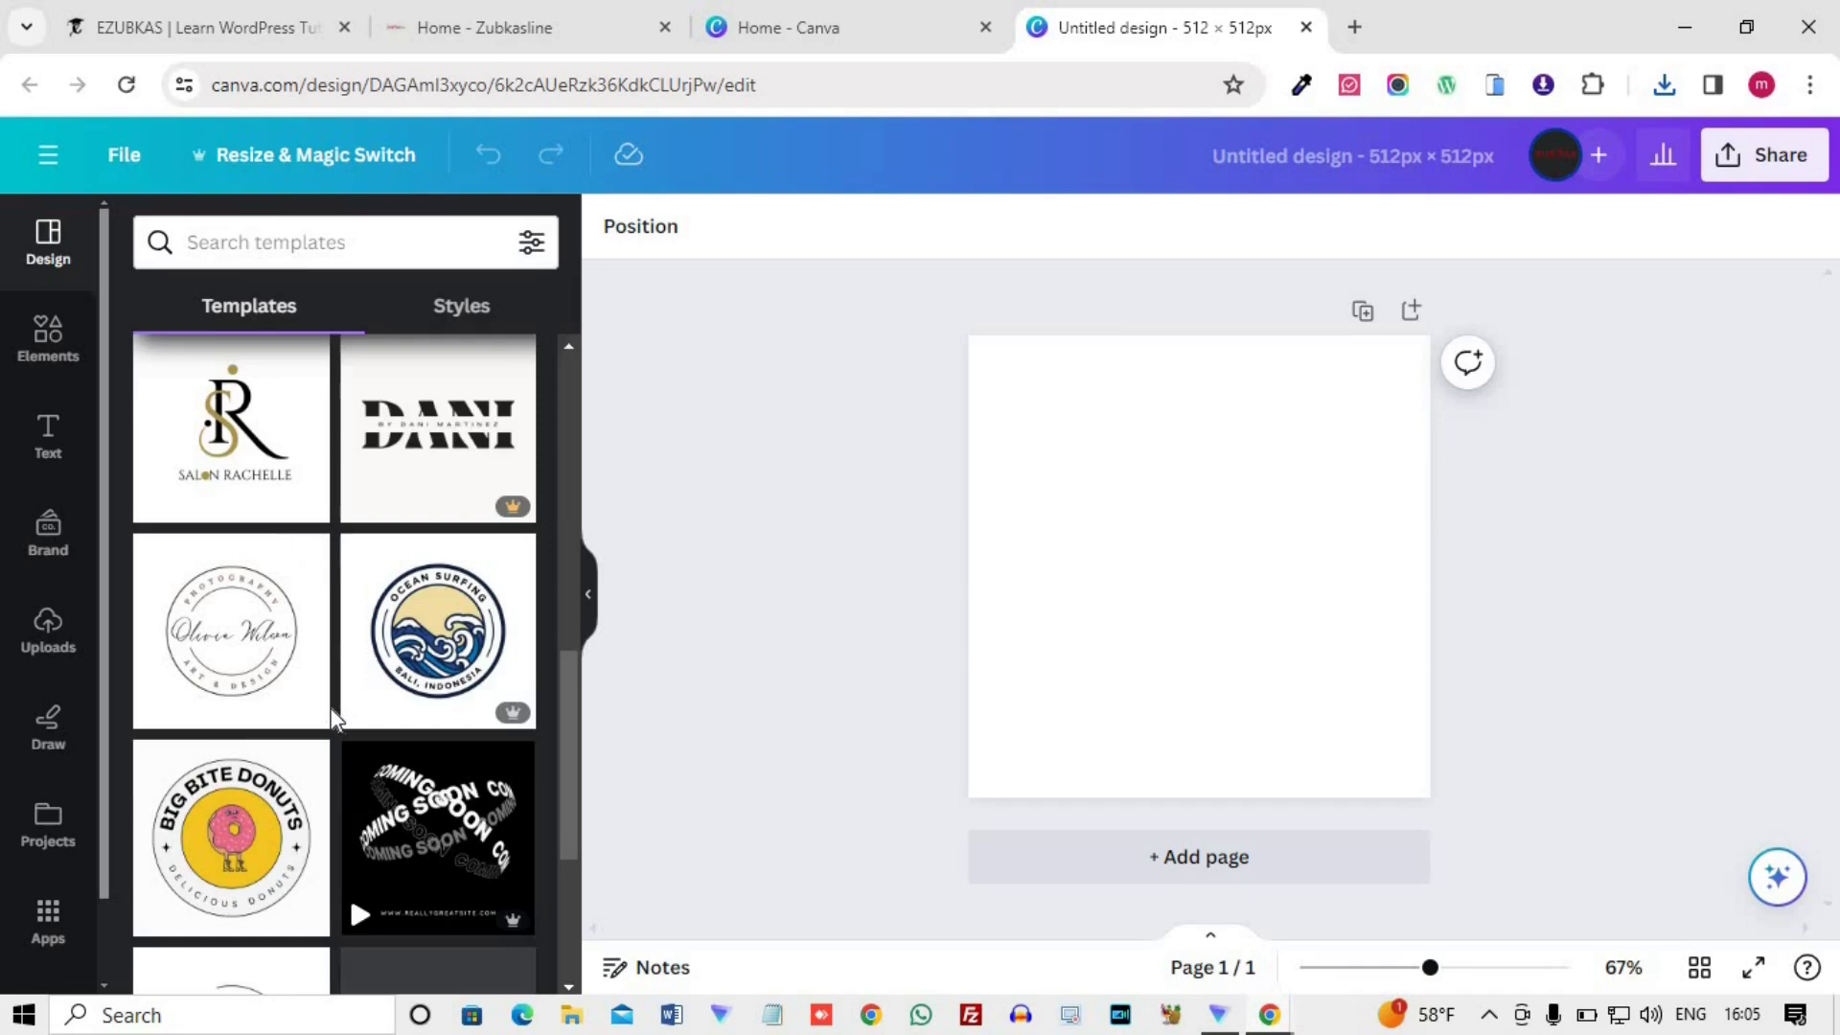
pyautogui.scroll(2, 316, 716)
pyautogui.scroll(10, 319, 717)
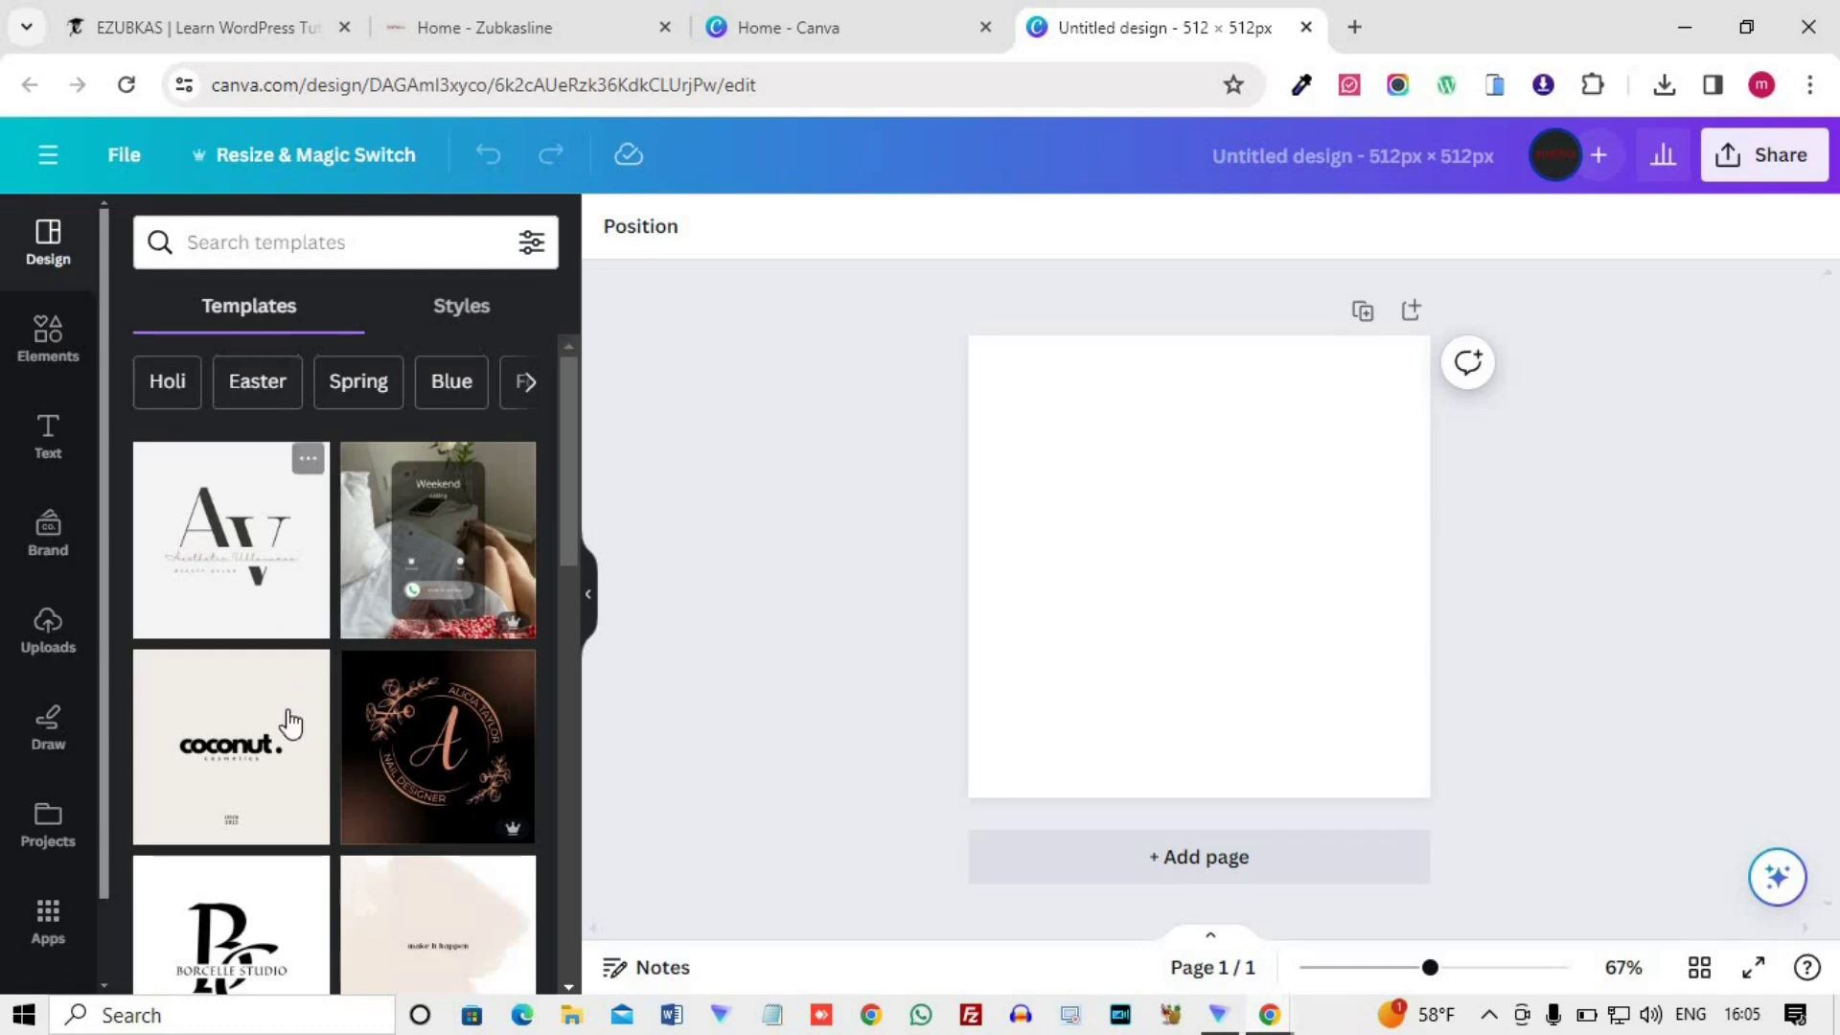
# - Search the design templates for "marriage" and look through the matching templates
pyautogui.click(291, 240)
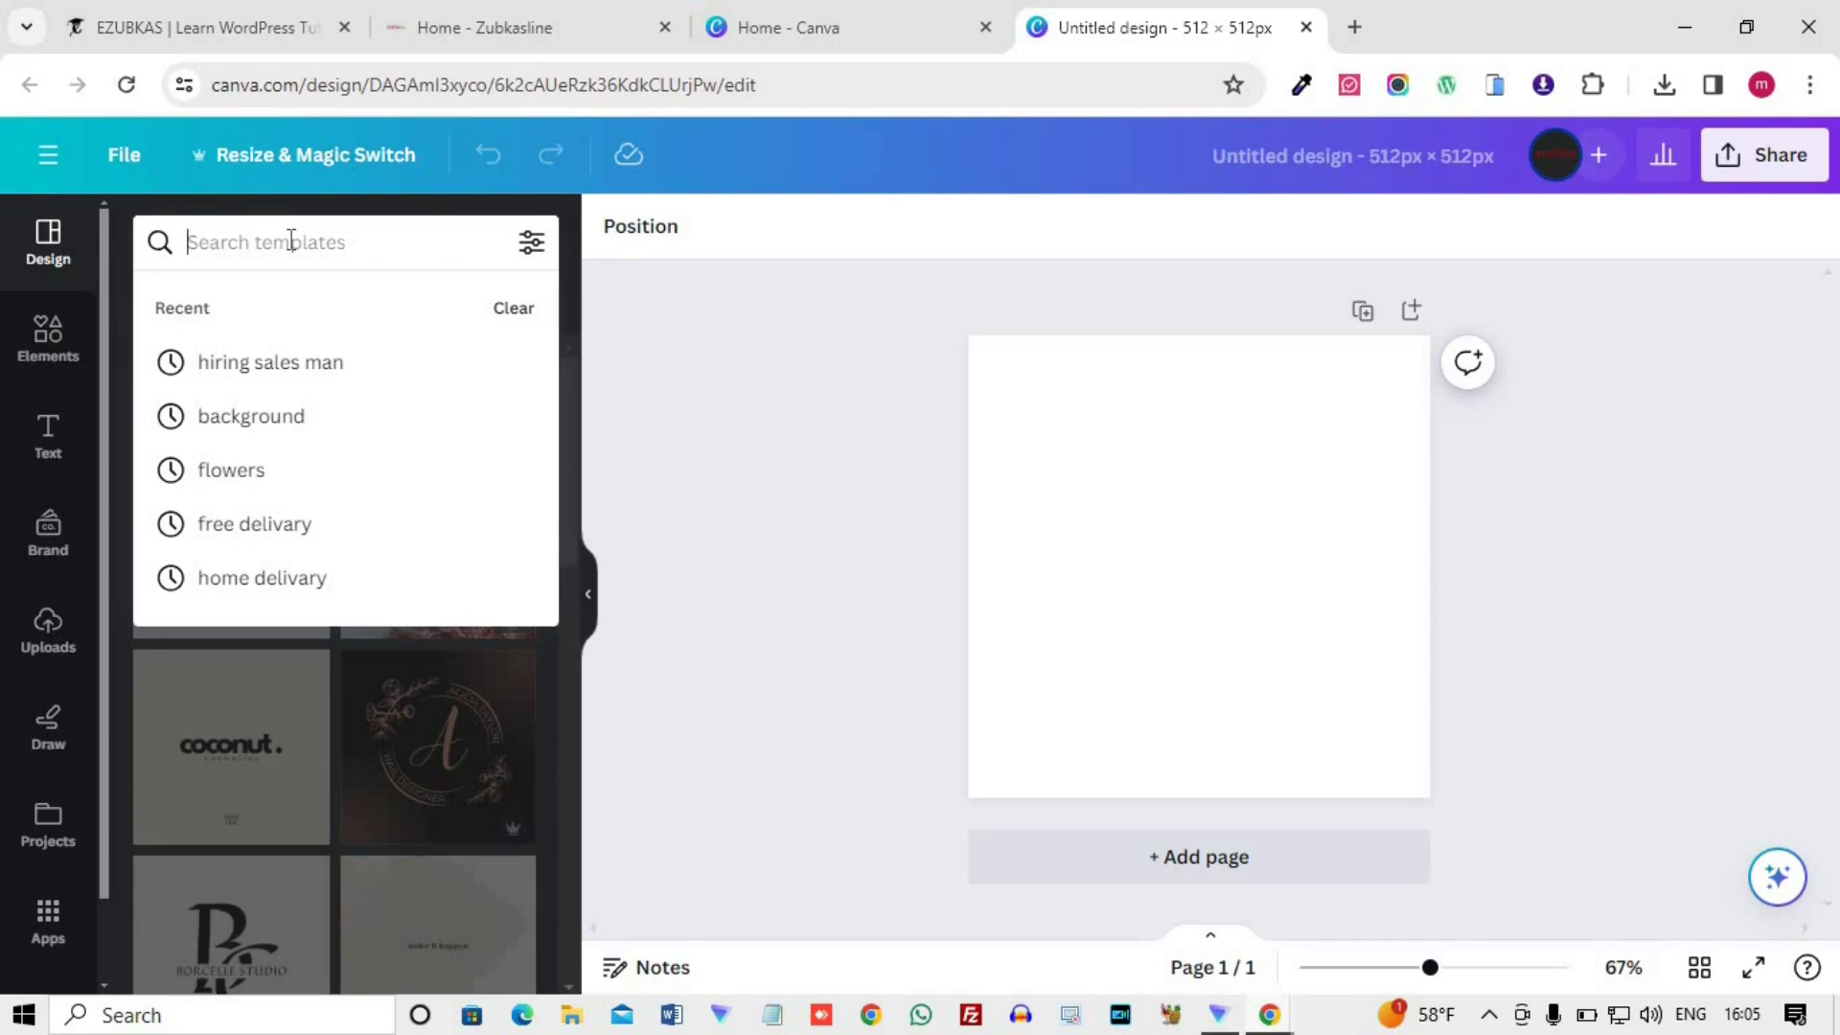
pyautogui.write('marriage')
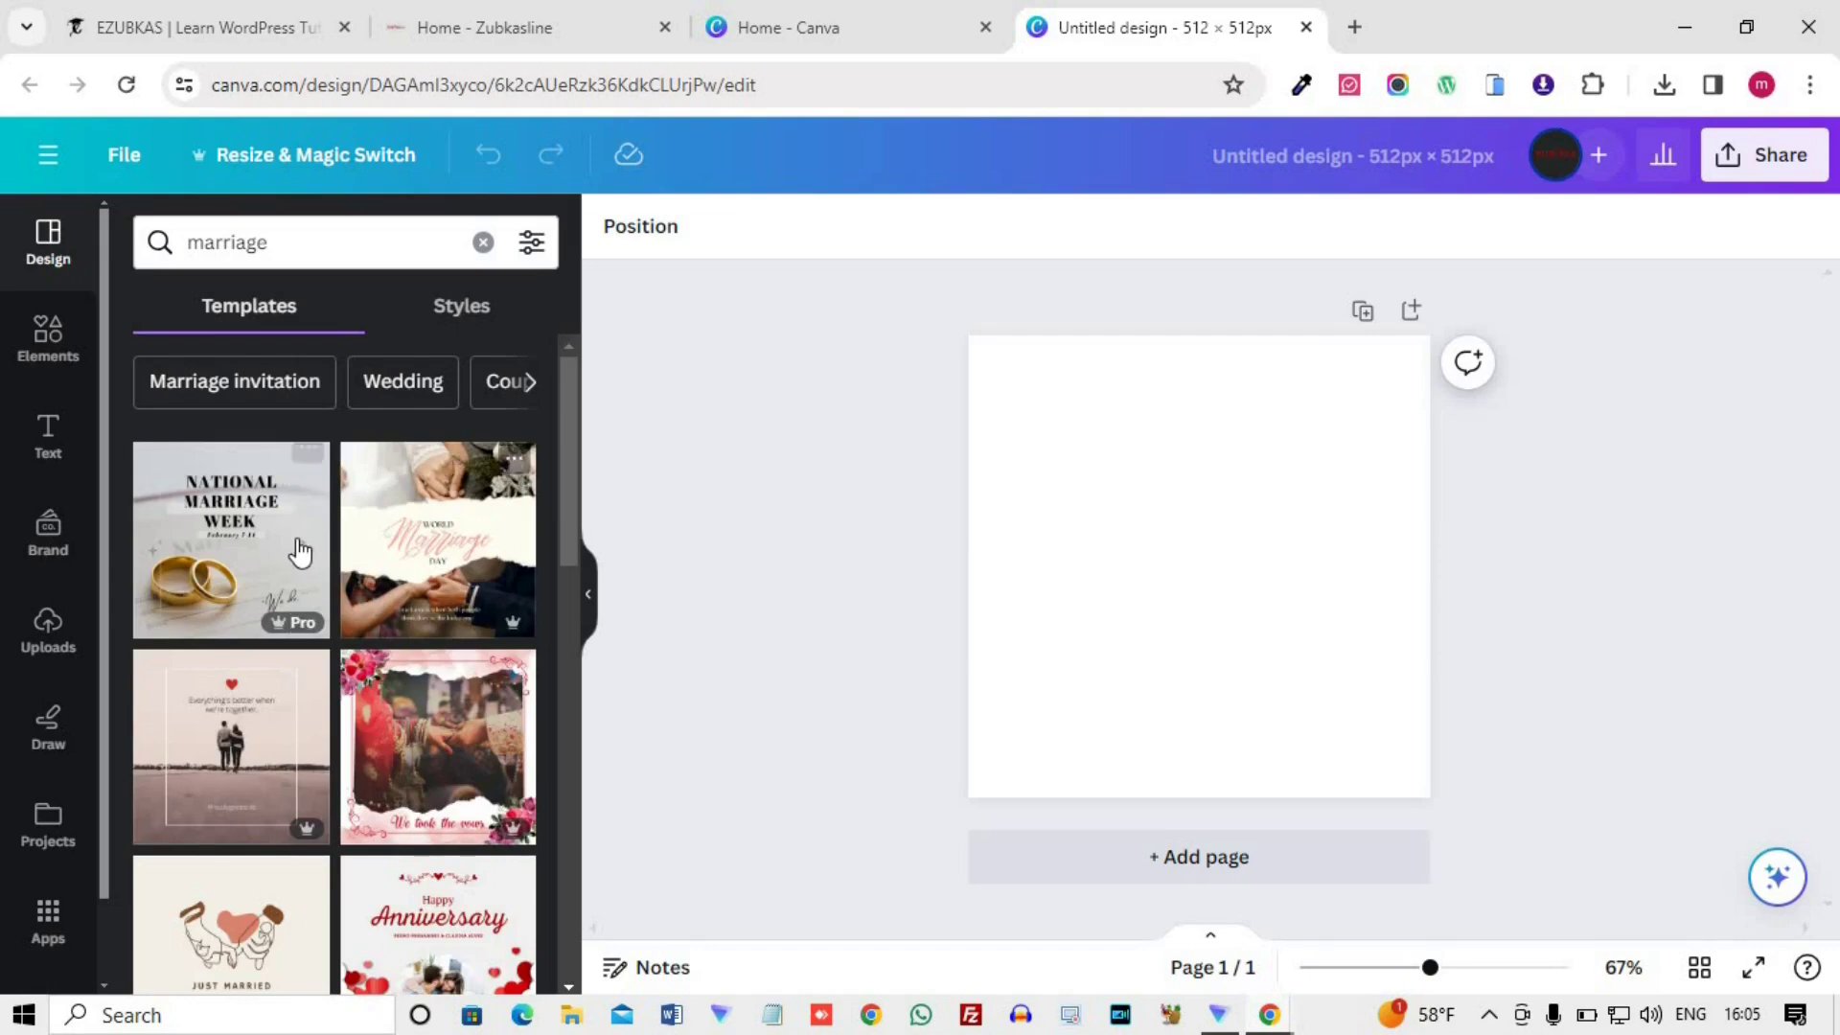
pyautogui.scroll(-5, 292, 548)
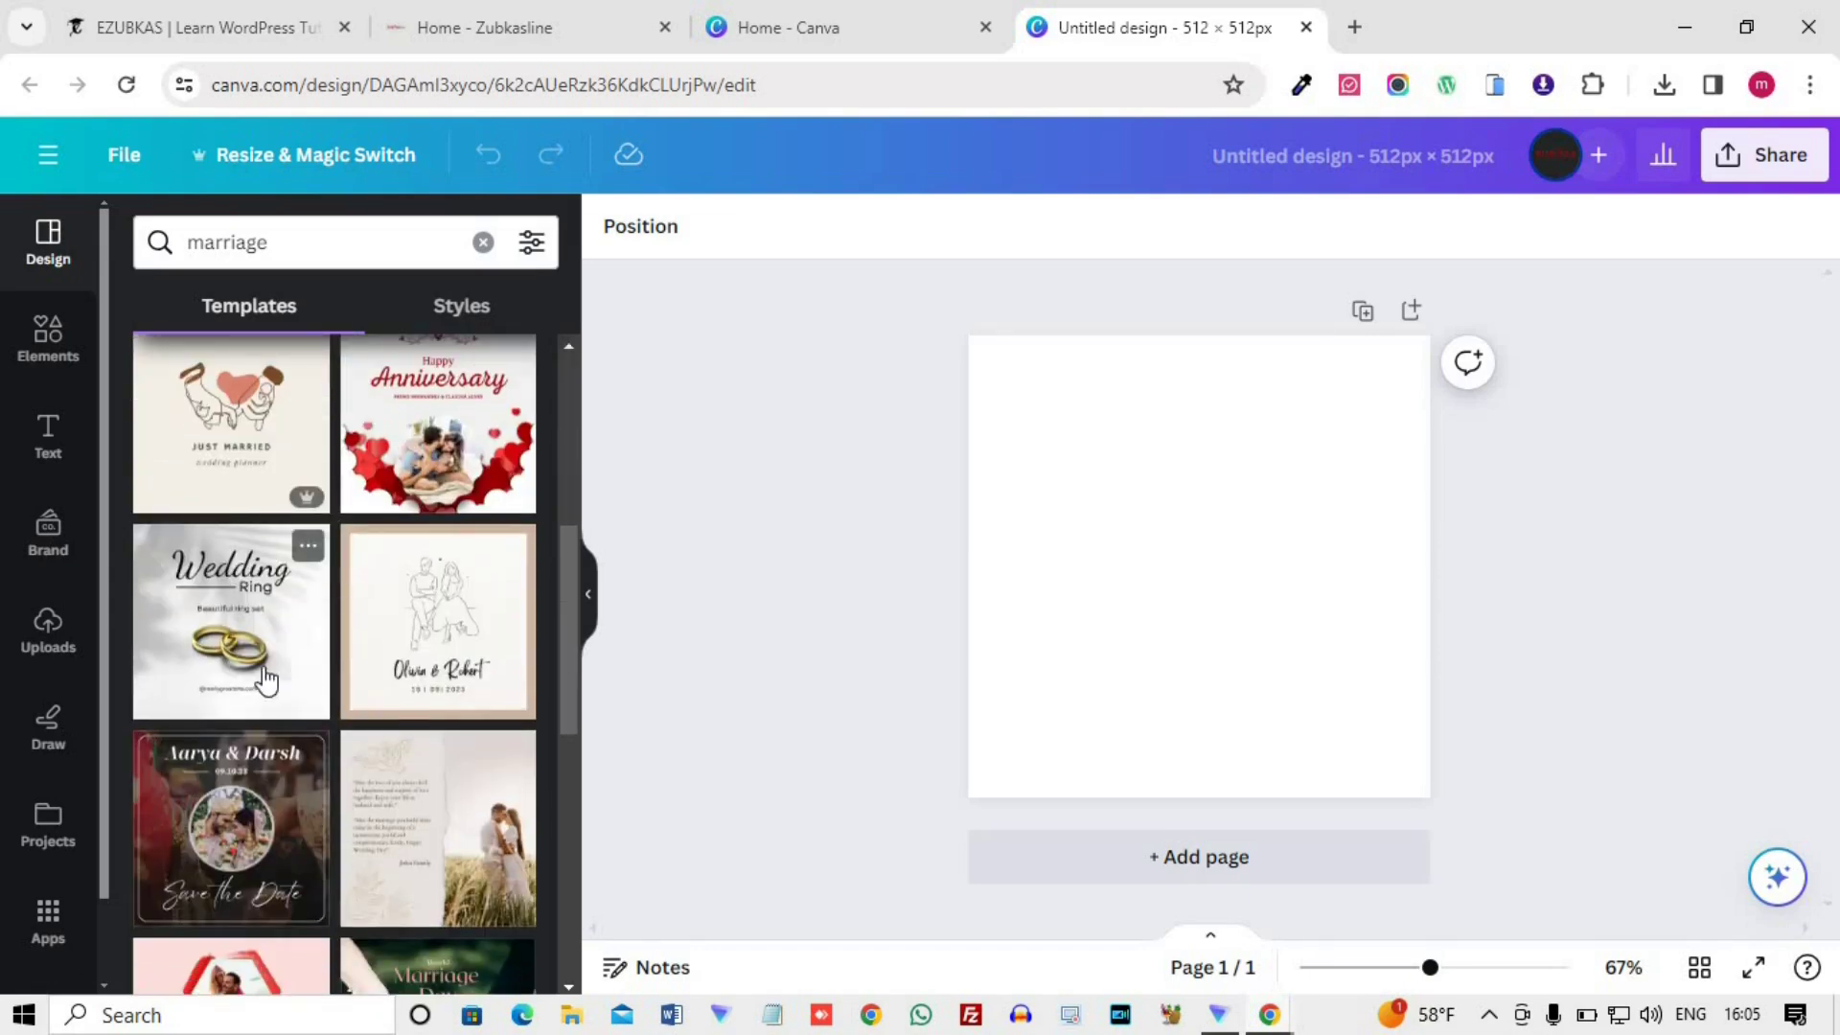
pyautogui.scroll(5, 251, 694)
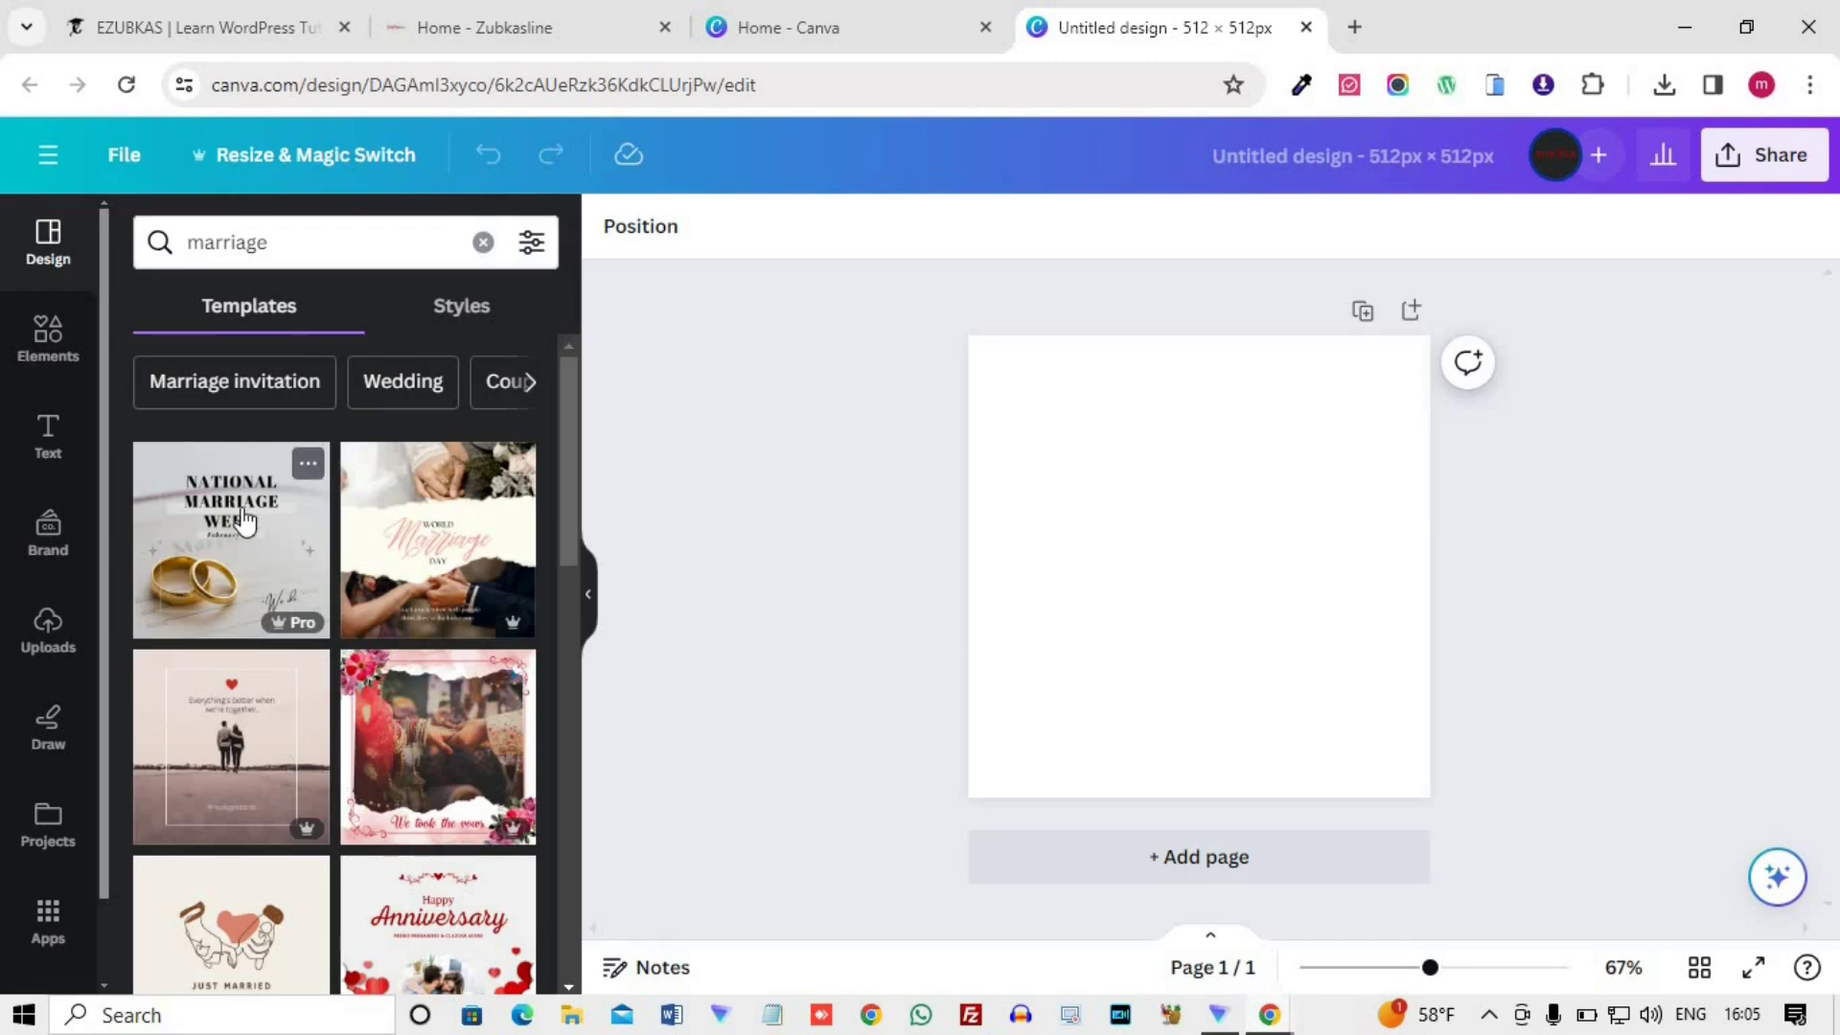
# - Filter the marriage templates by a custom dark red color
pyautogui.click(535, 246)
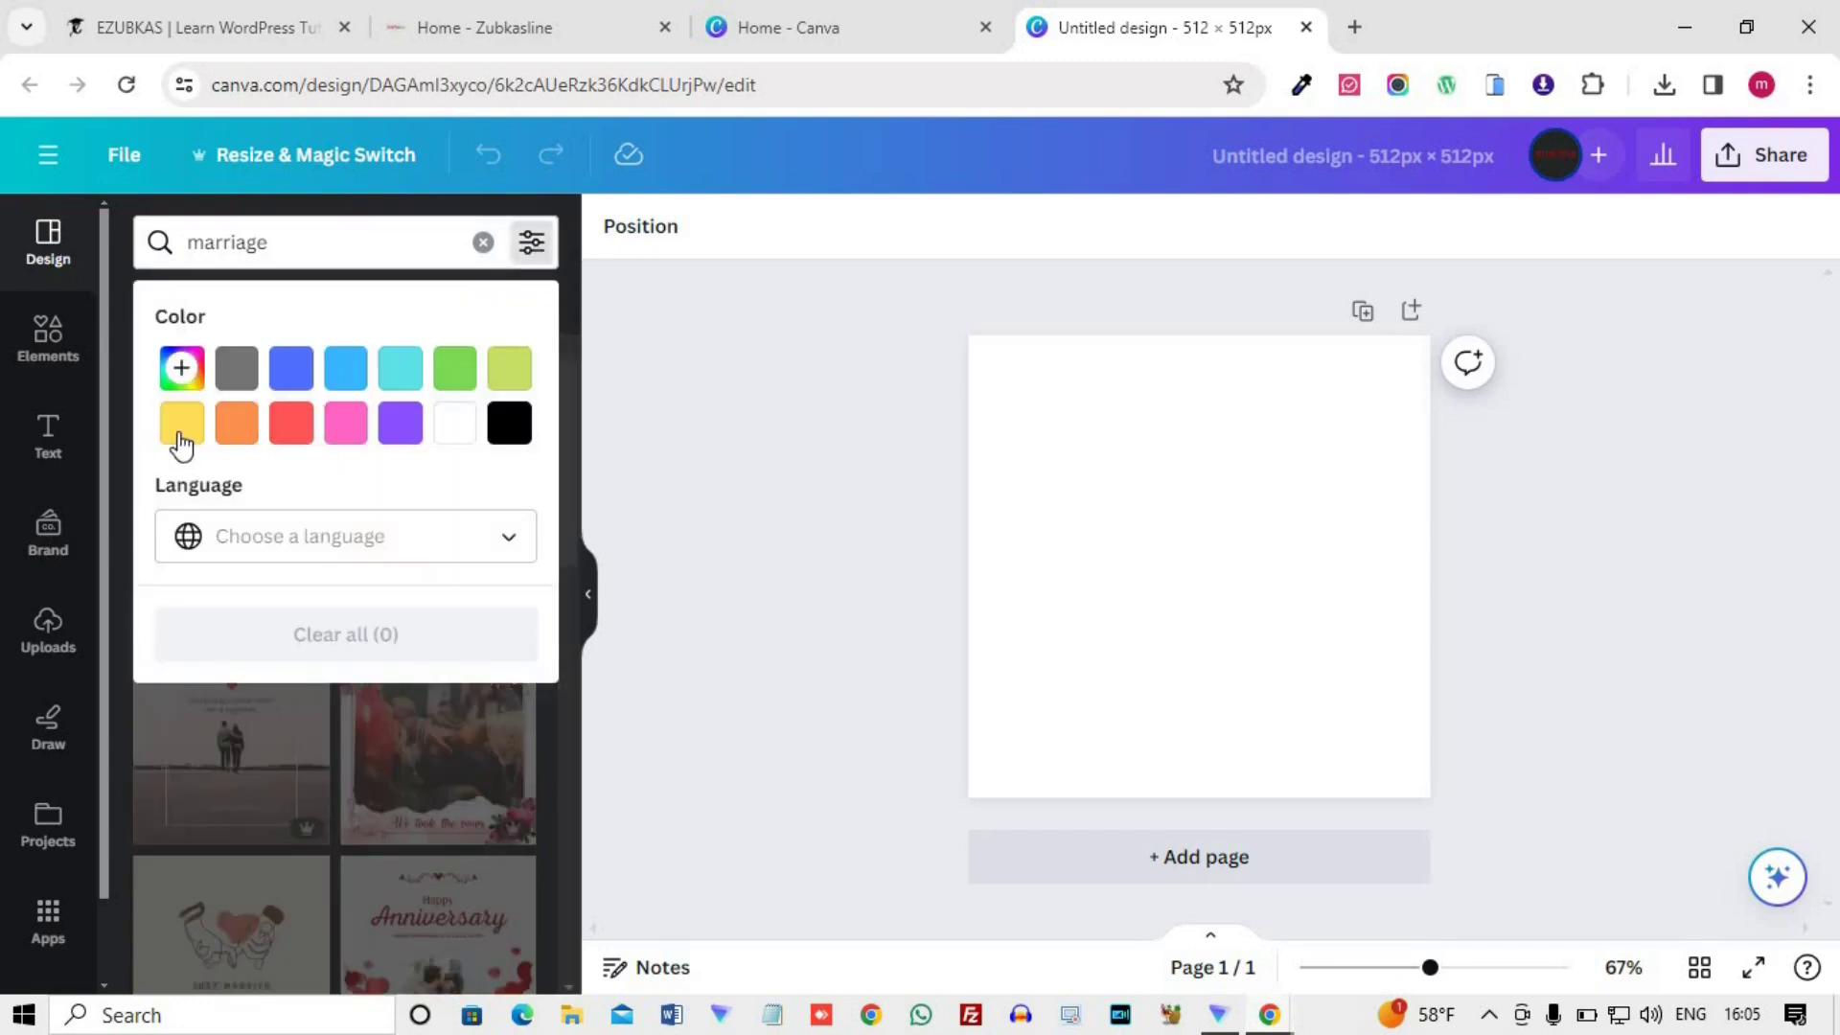
pyautogui.click(183, 367)
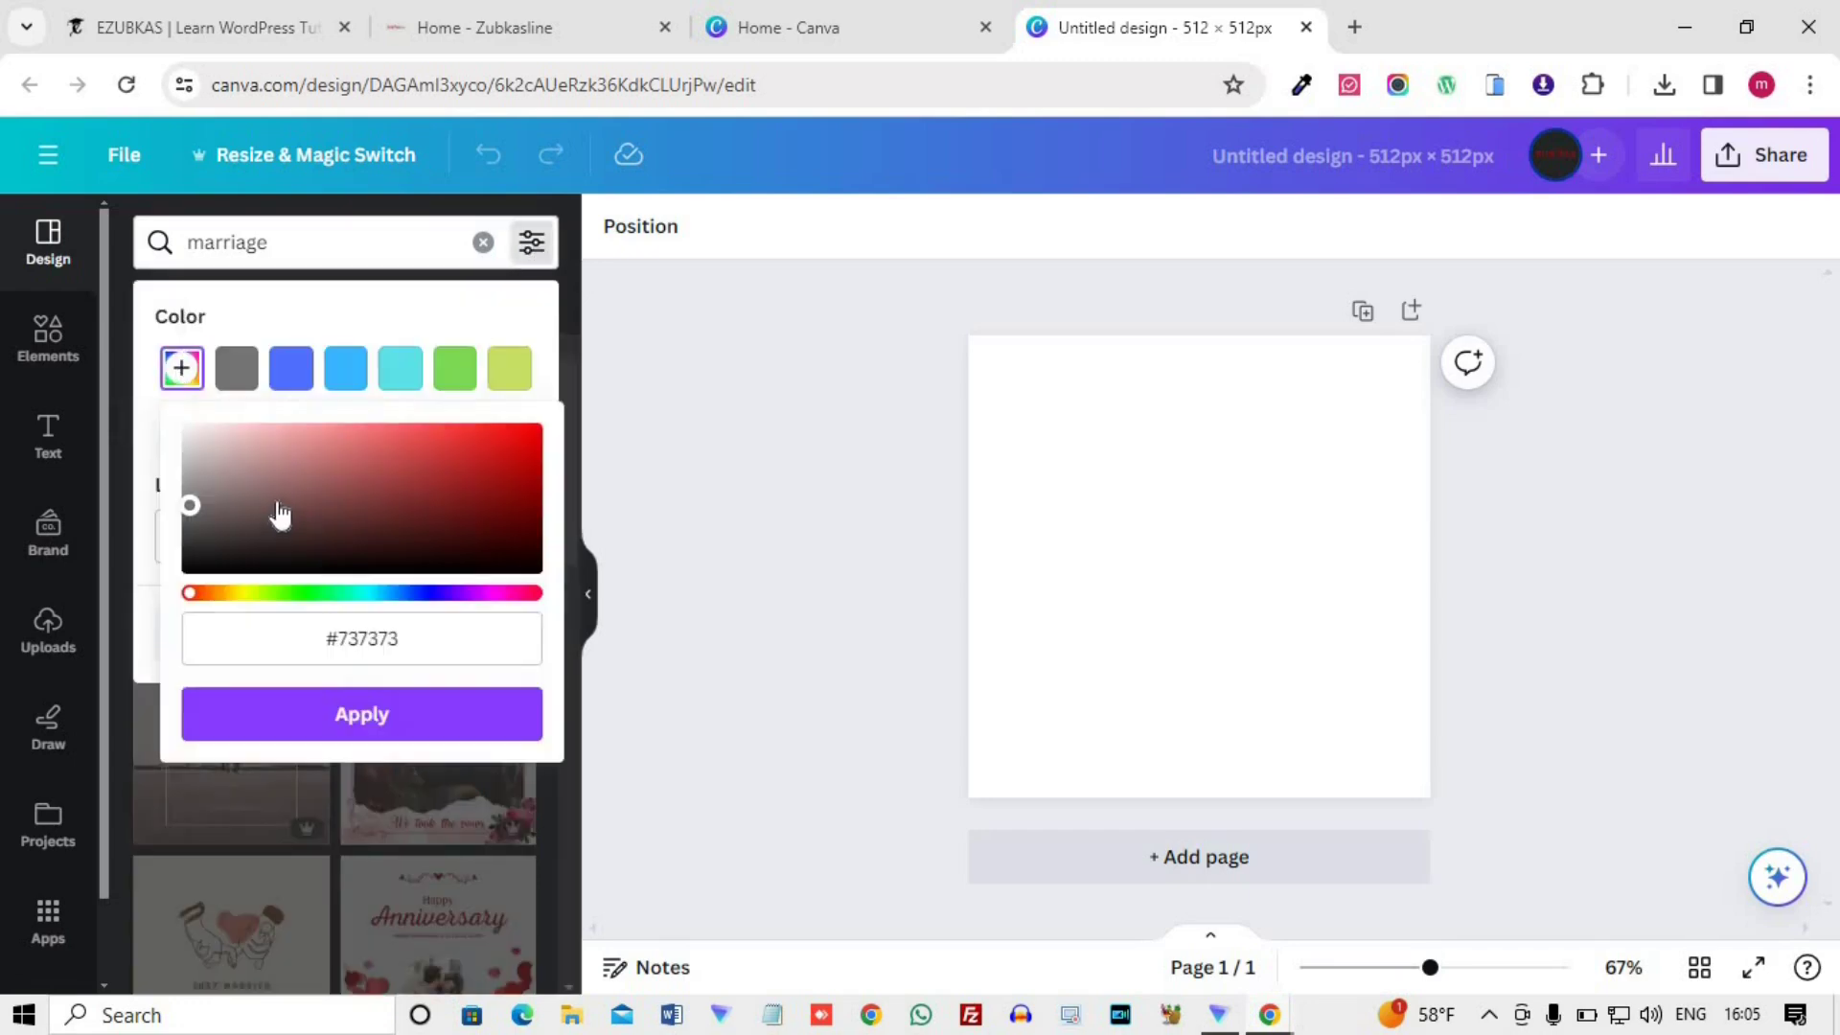
pyautogui.moveTo(420, 653); pyautogui.dragTo(371, 657)
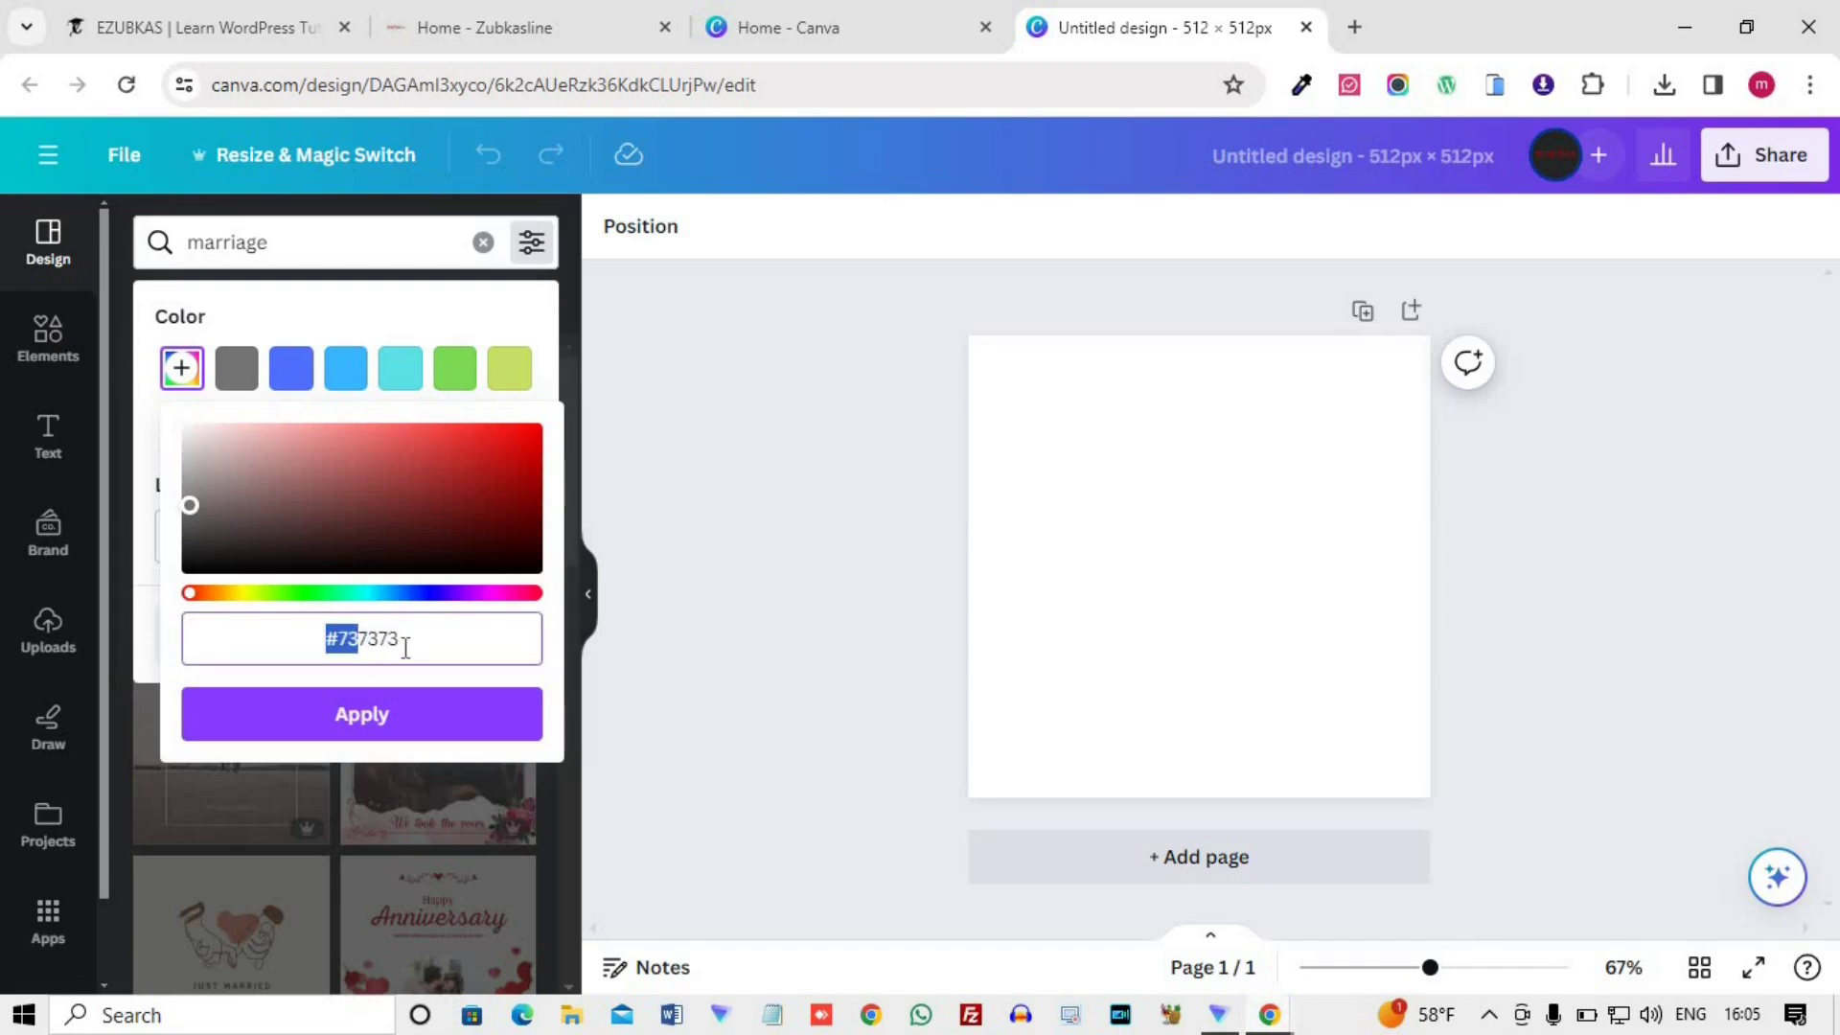
pyautogui.moveTo(190, 505); pyautogui.dragTo(534, 457)
pyautogui.click(361, 709)
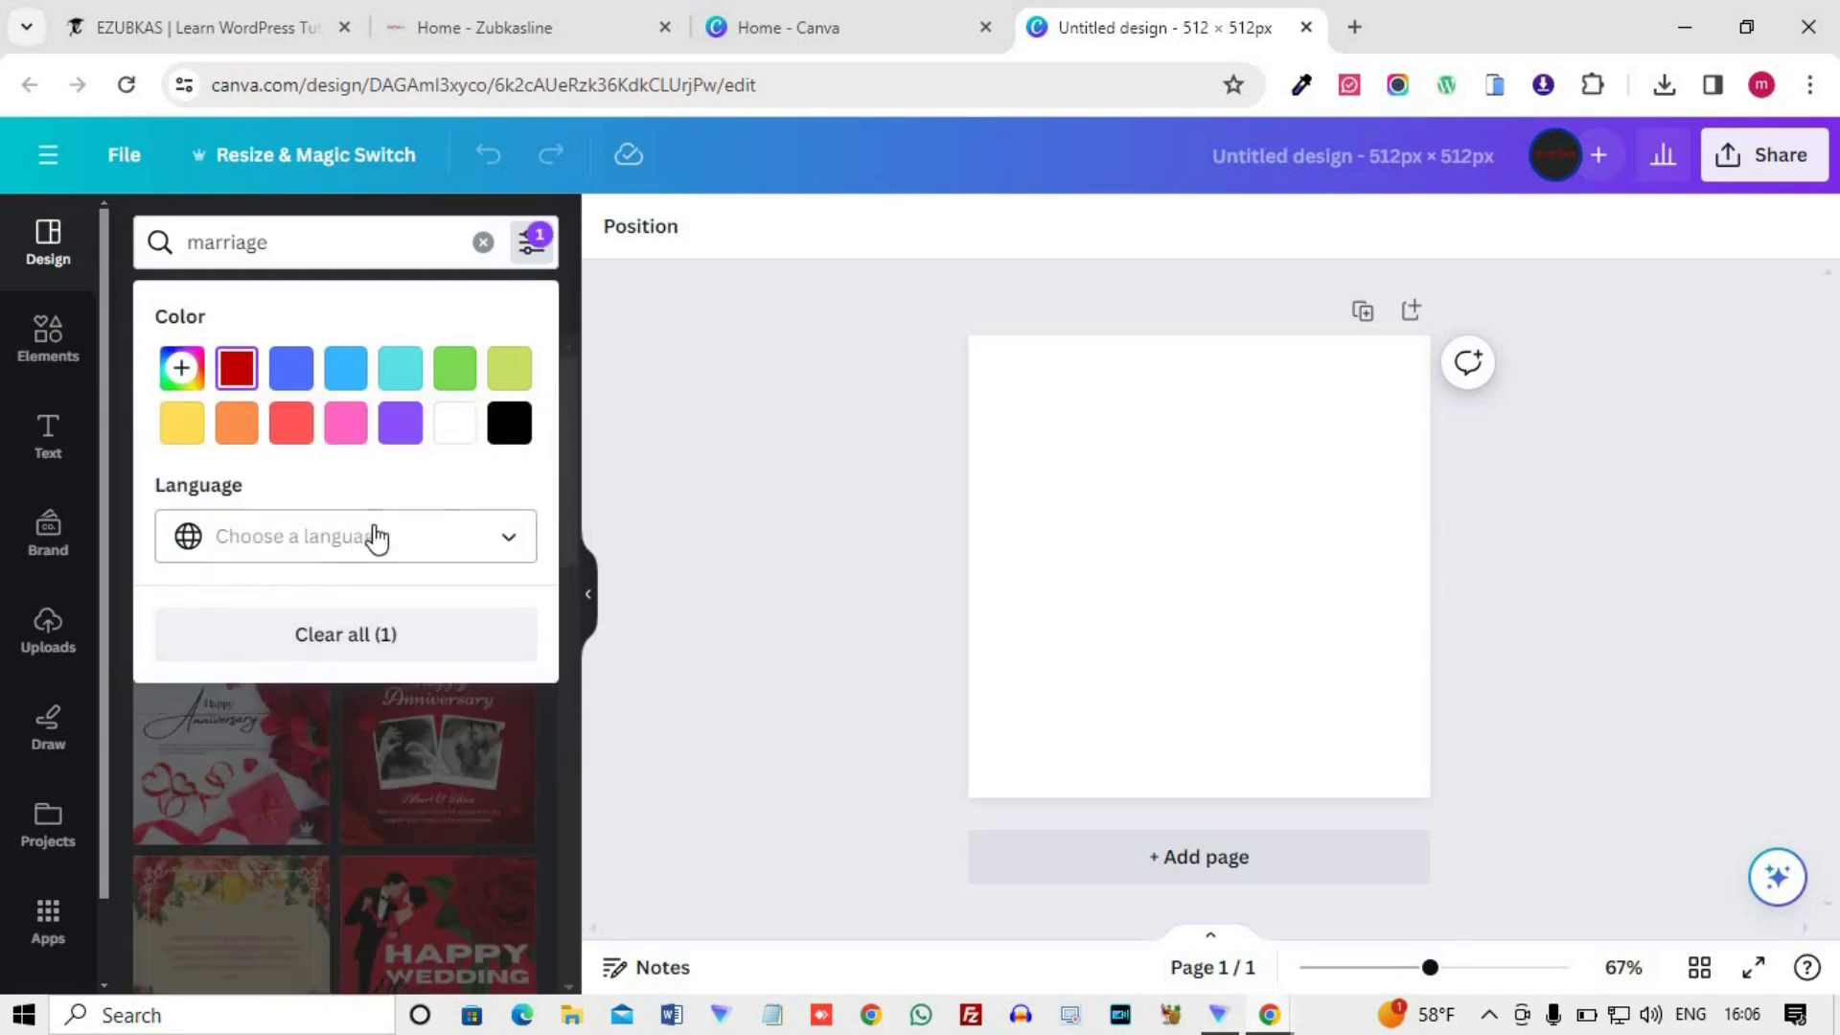
# - Examine the languages offered in the template filter and close the filter without choosing one
pyautogui.click(508, 559)
pyautogui.scroll(-3, 303, 738)
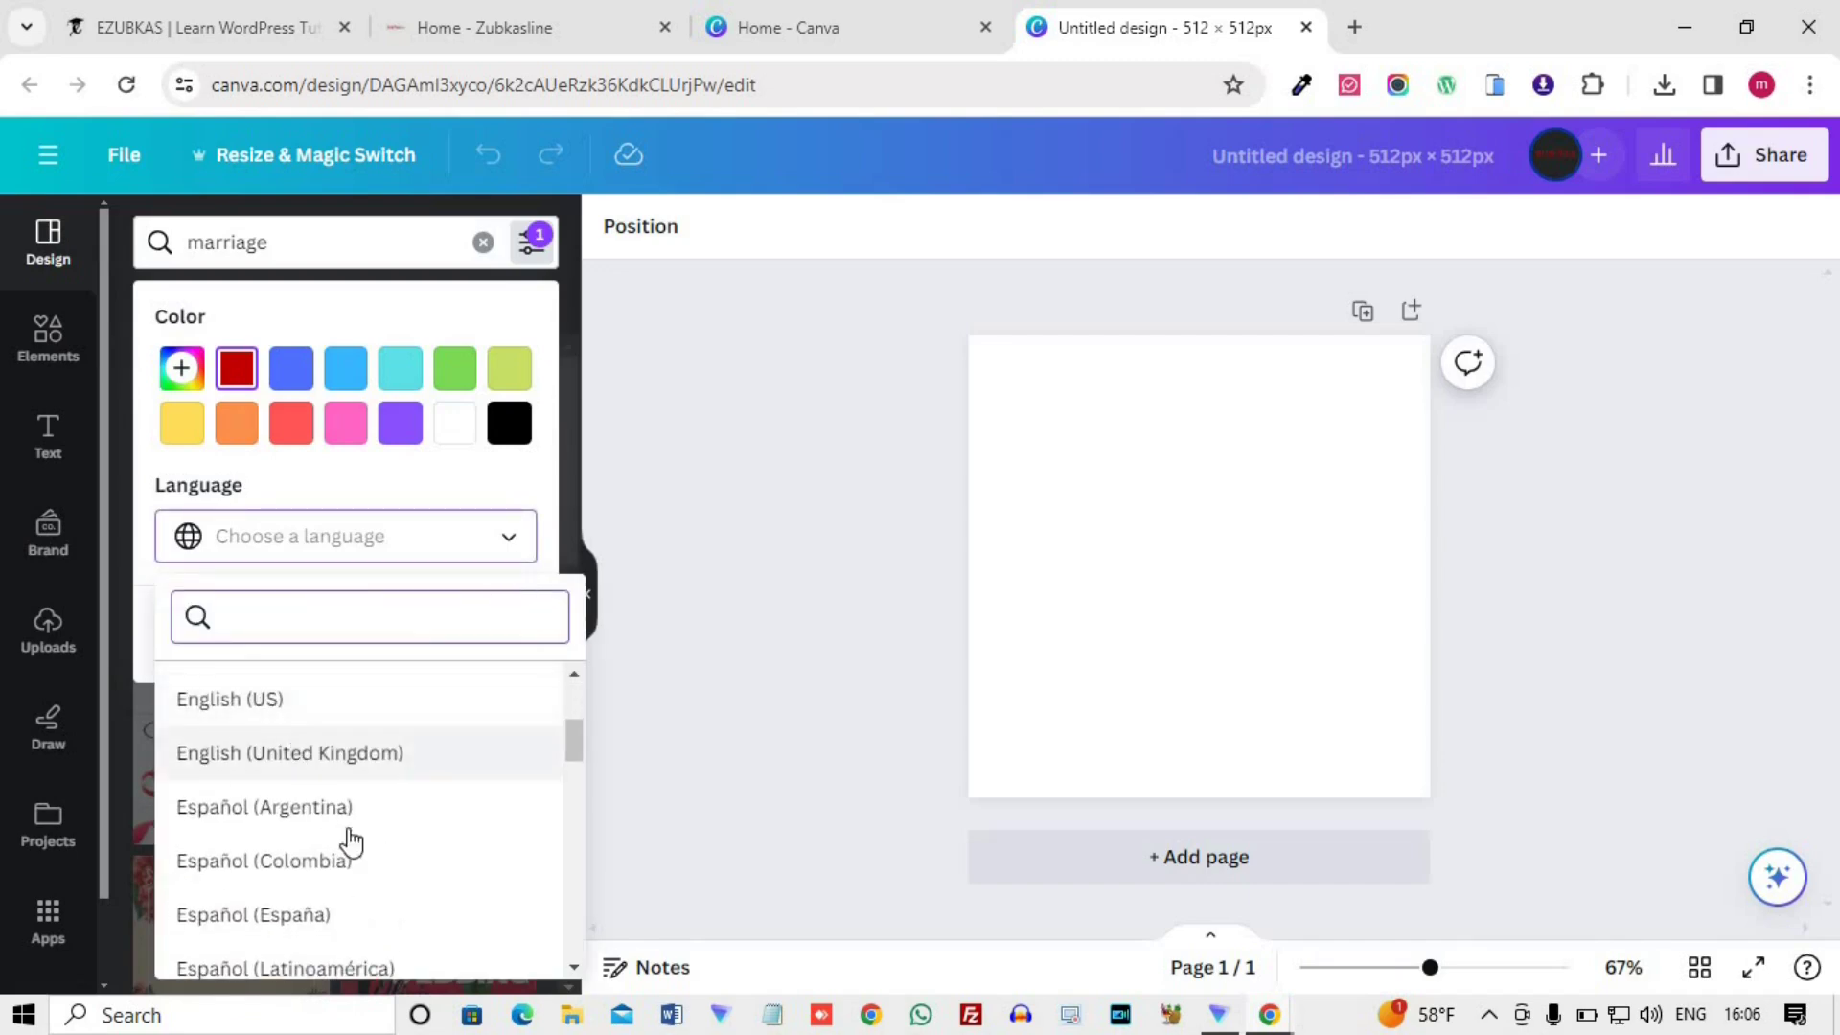
pyautogui.scroll(-4, 374, 899)
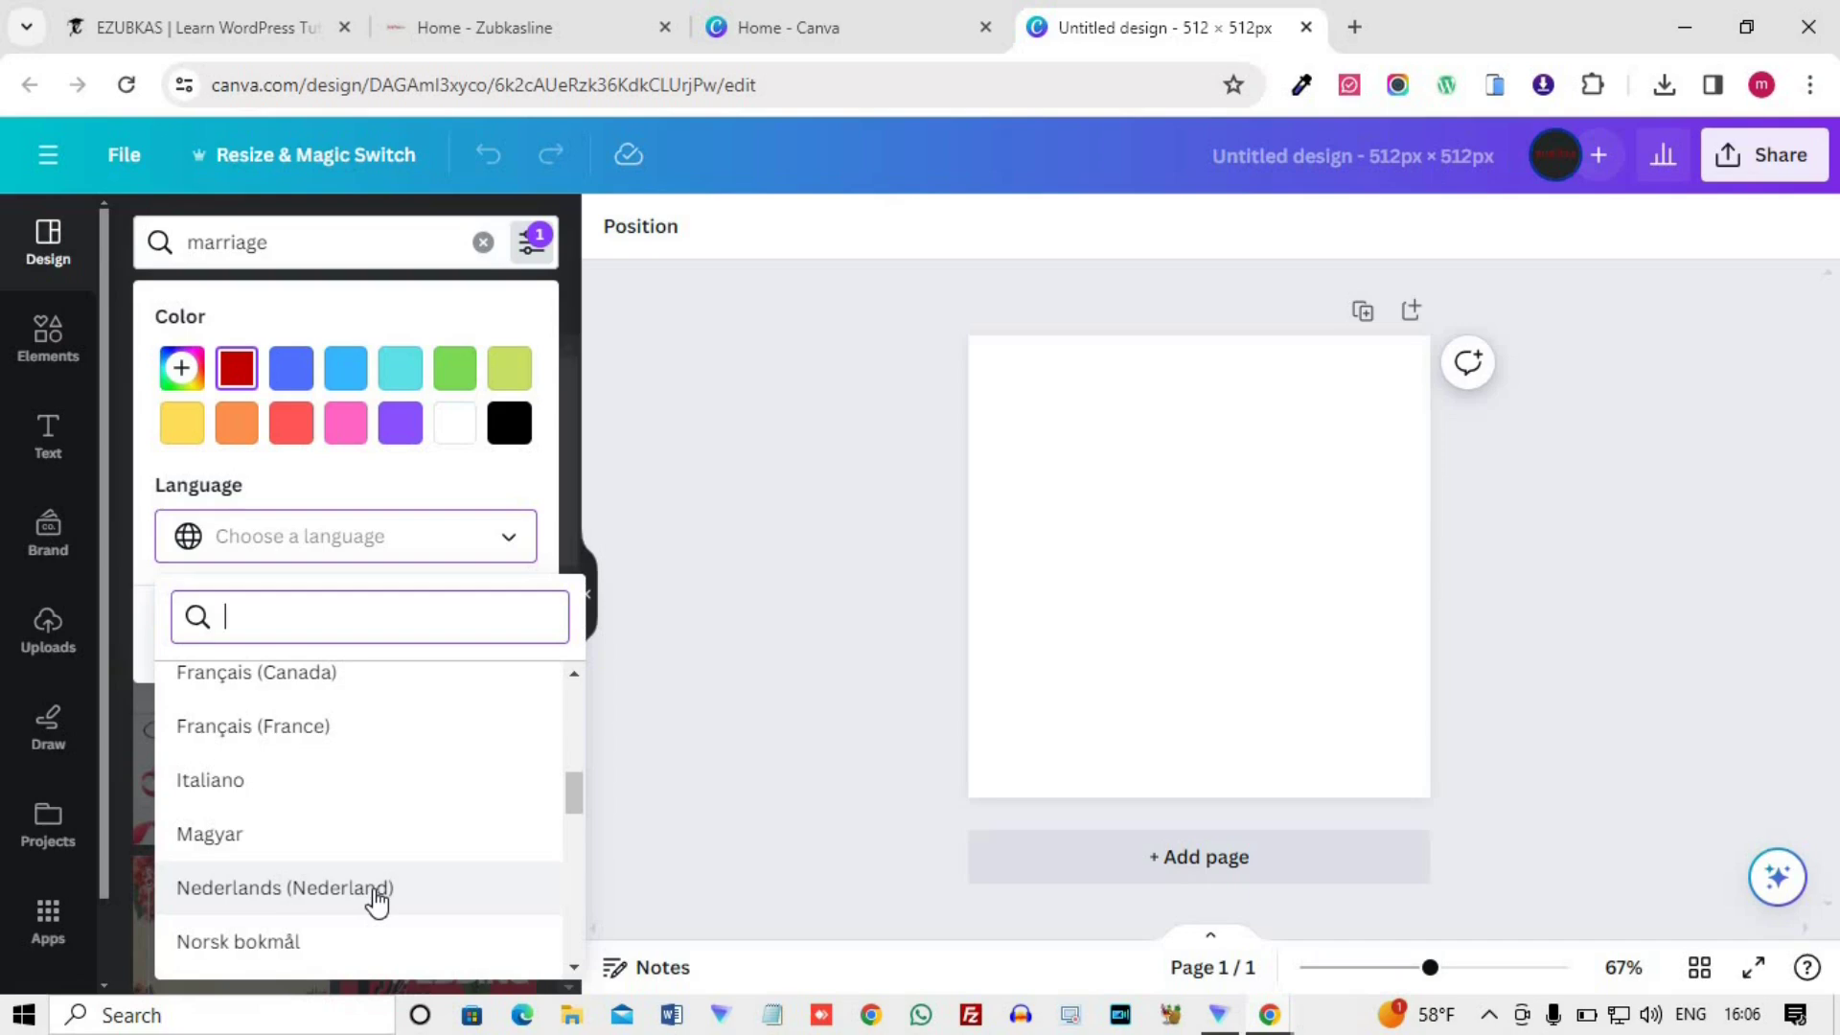
pyautogui.scroll(-5, 374, 899)
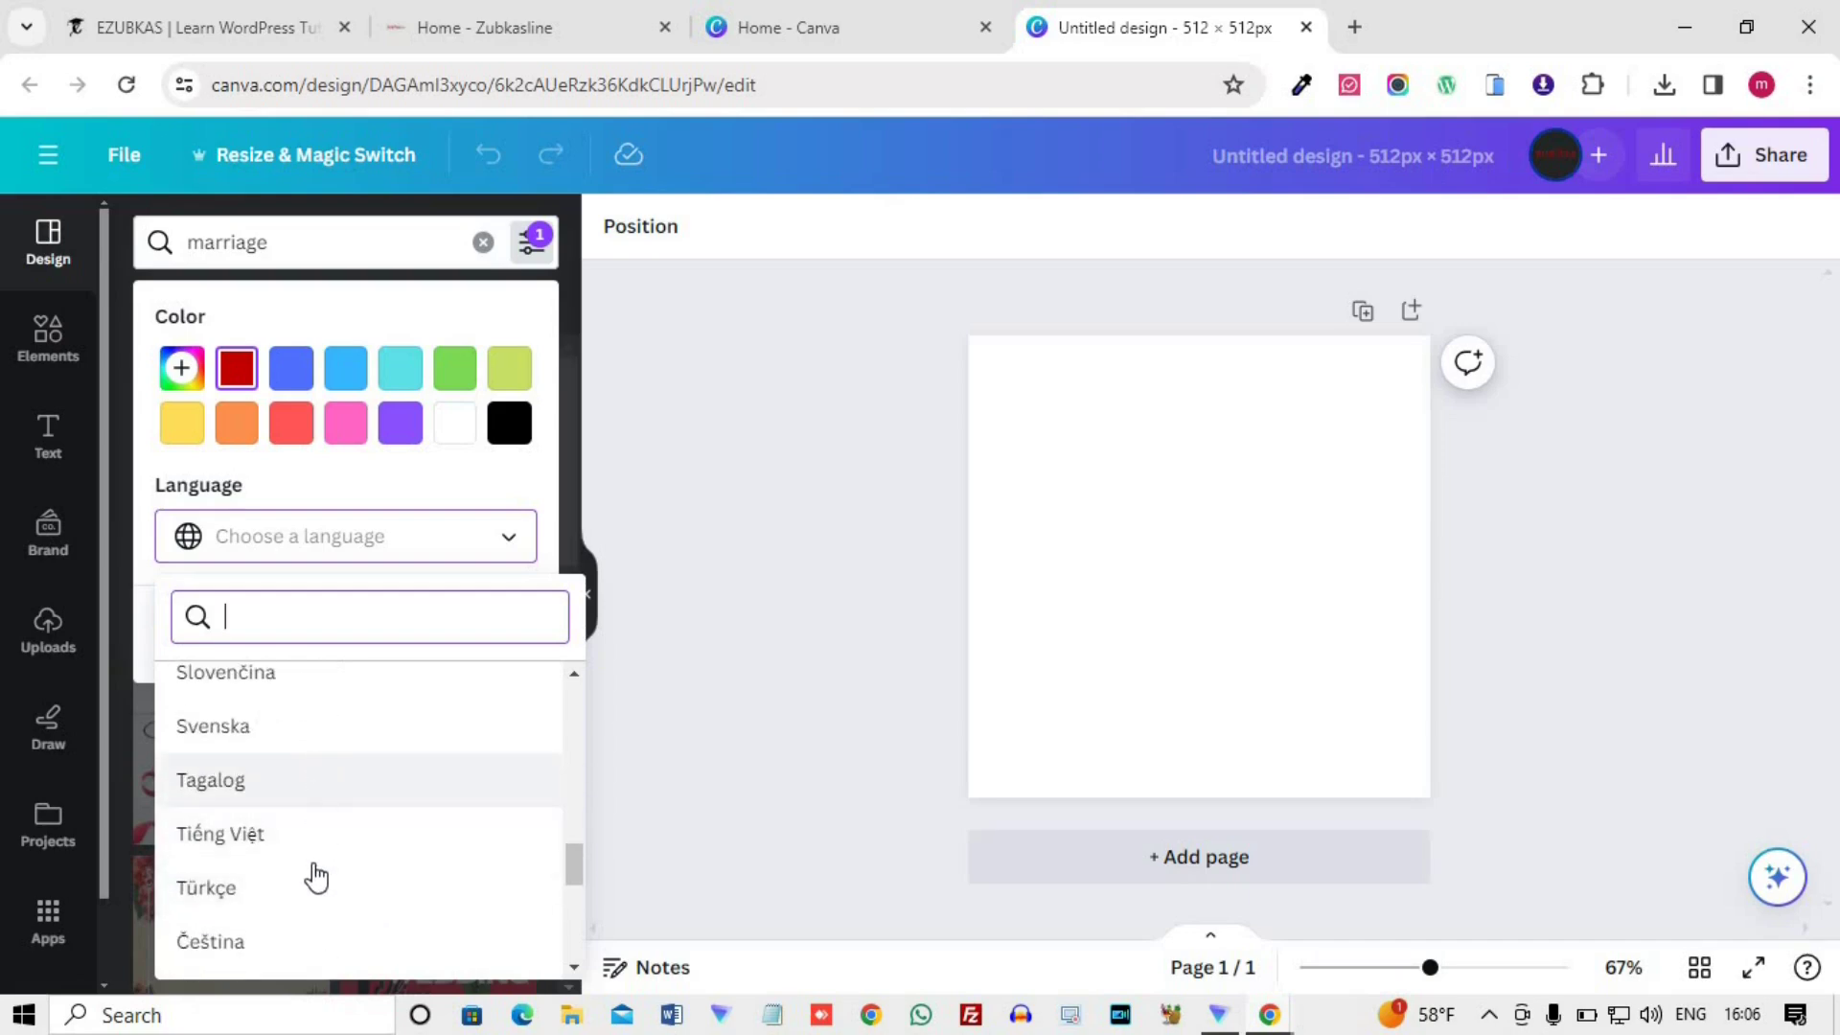
pyautogui.scroll(-3, 316, 877)
pyautogui.scroll(-2, 303, 954)
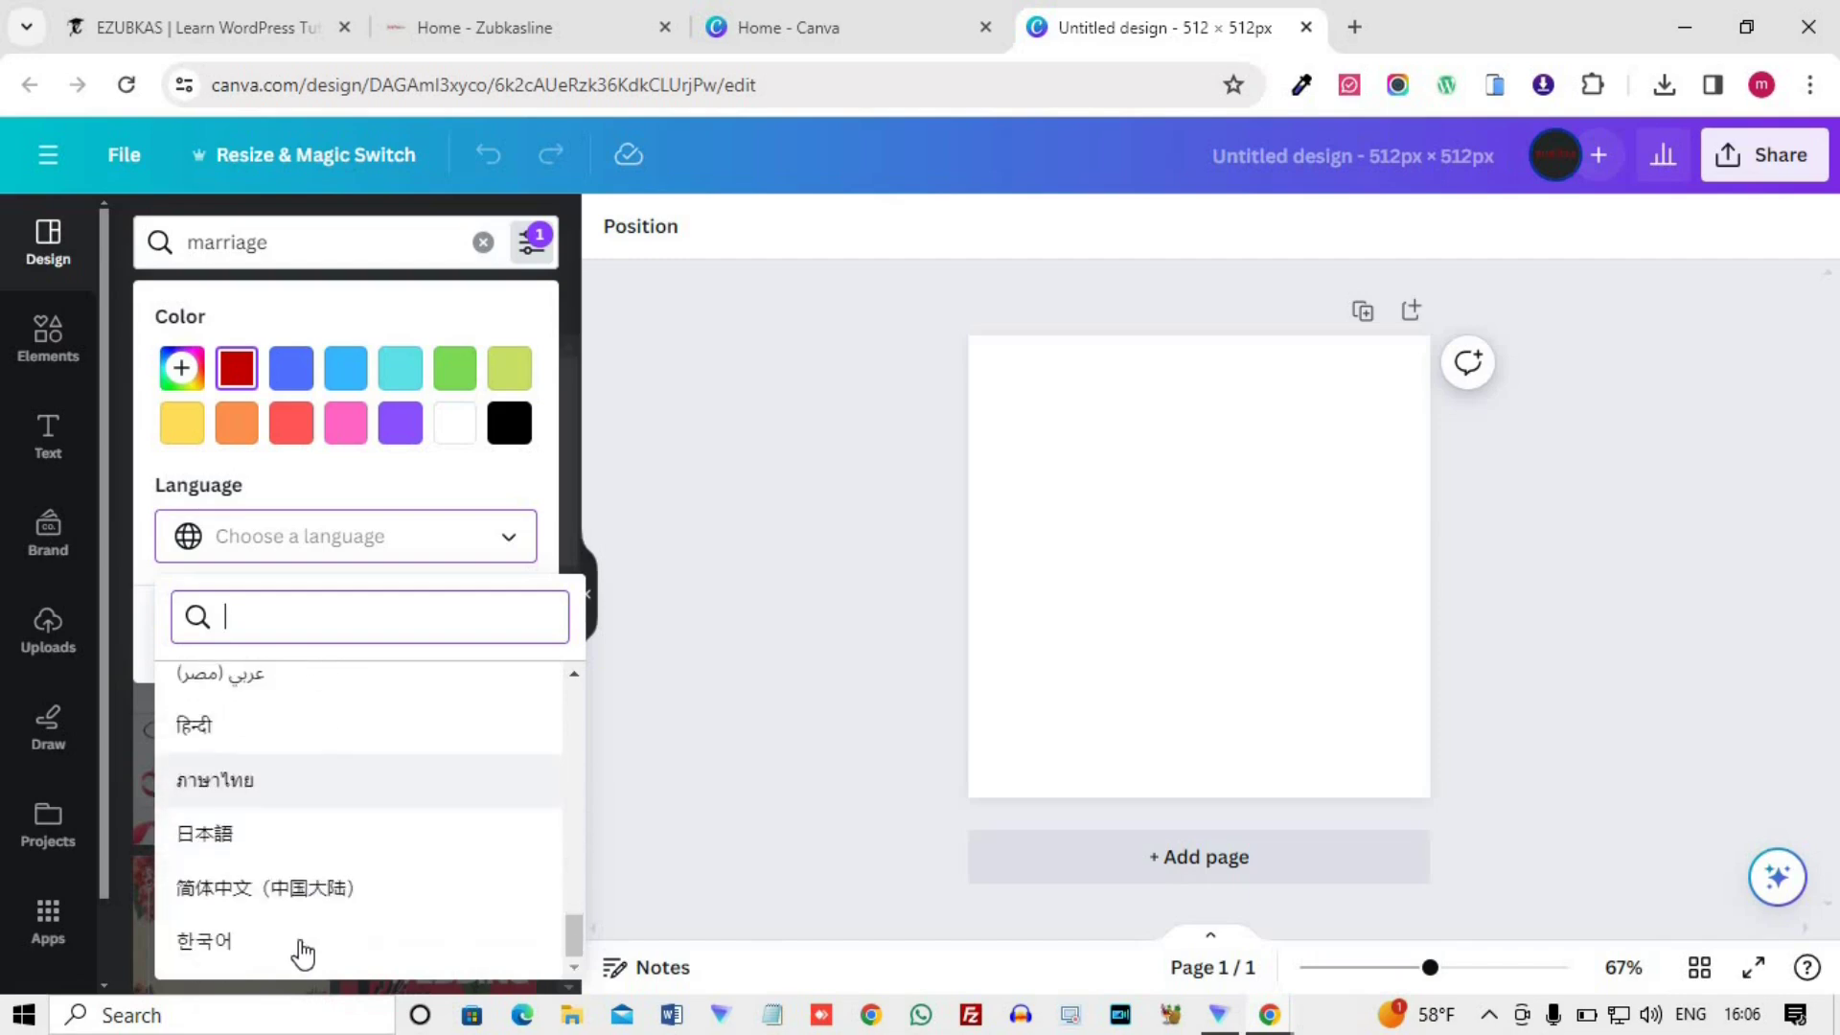
pyautogui.scroll(2, 302, 954)
pyautogui.scroll(5, 302, 954)
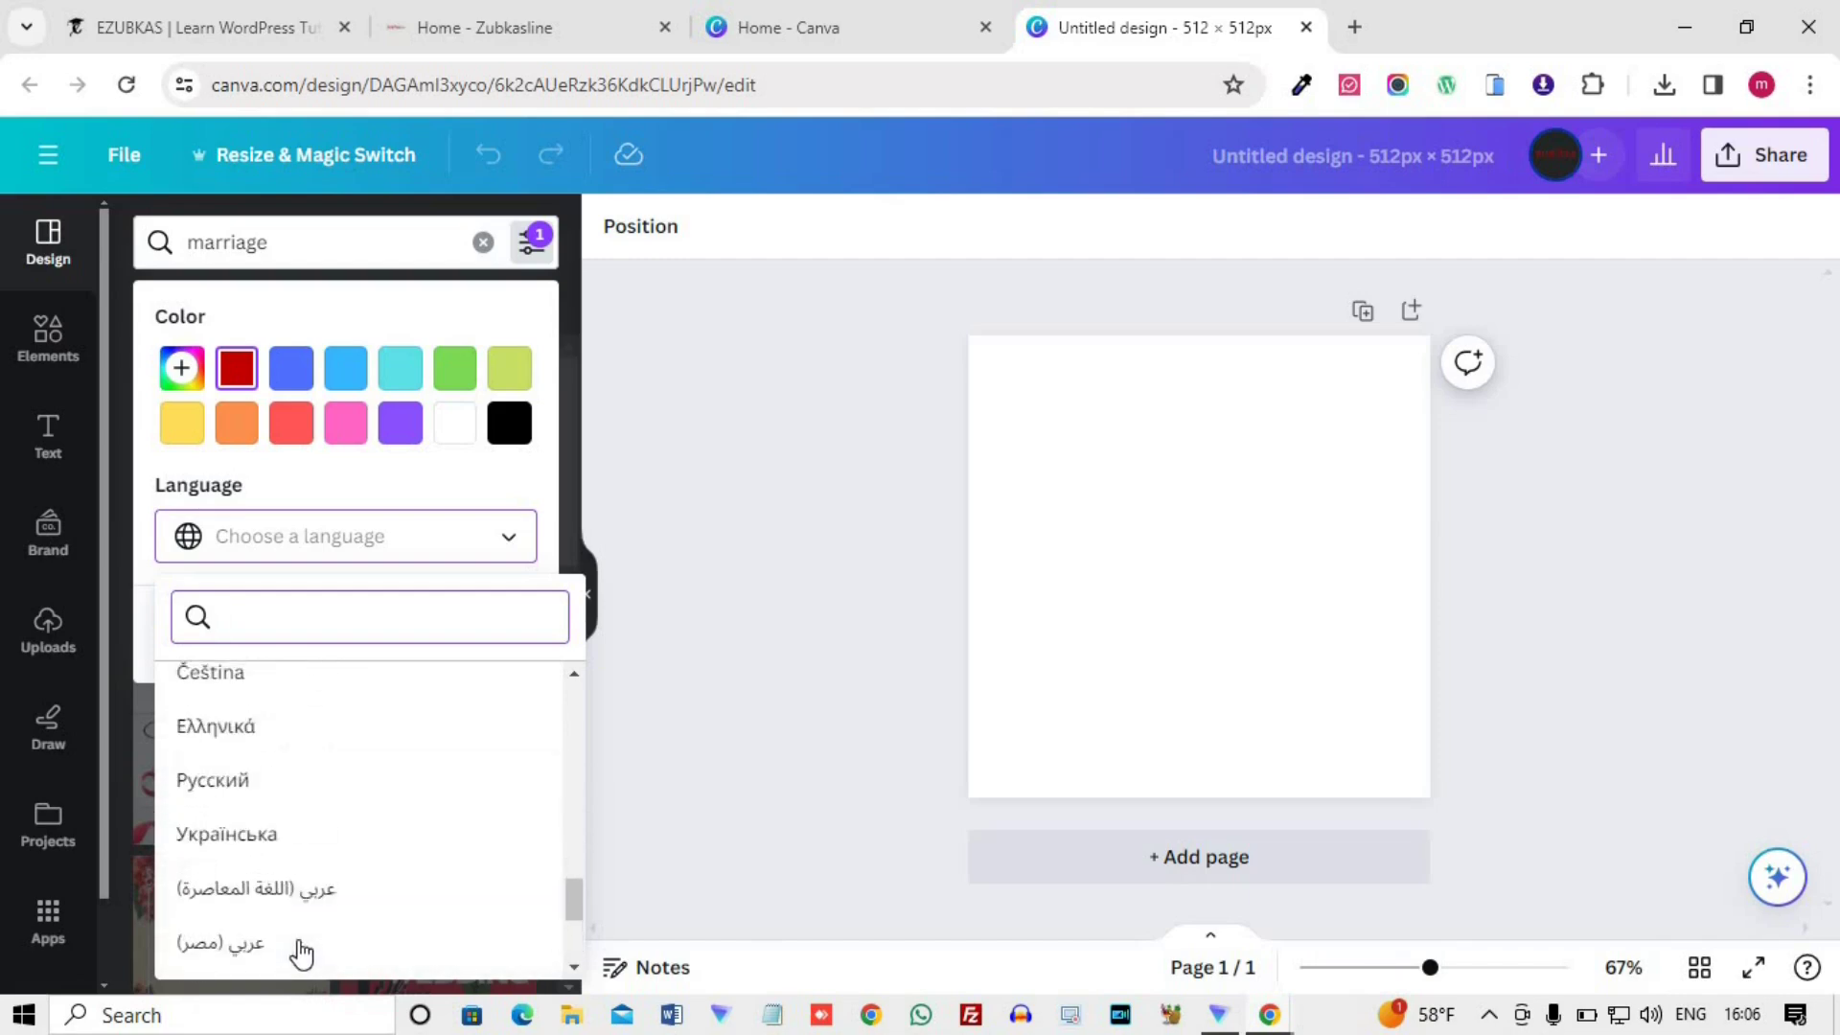
pyautogui.scroll(5, 302, 953)
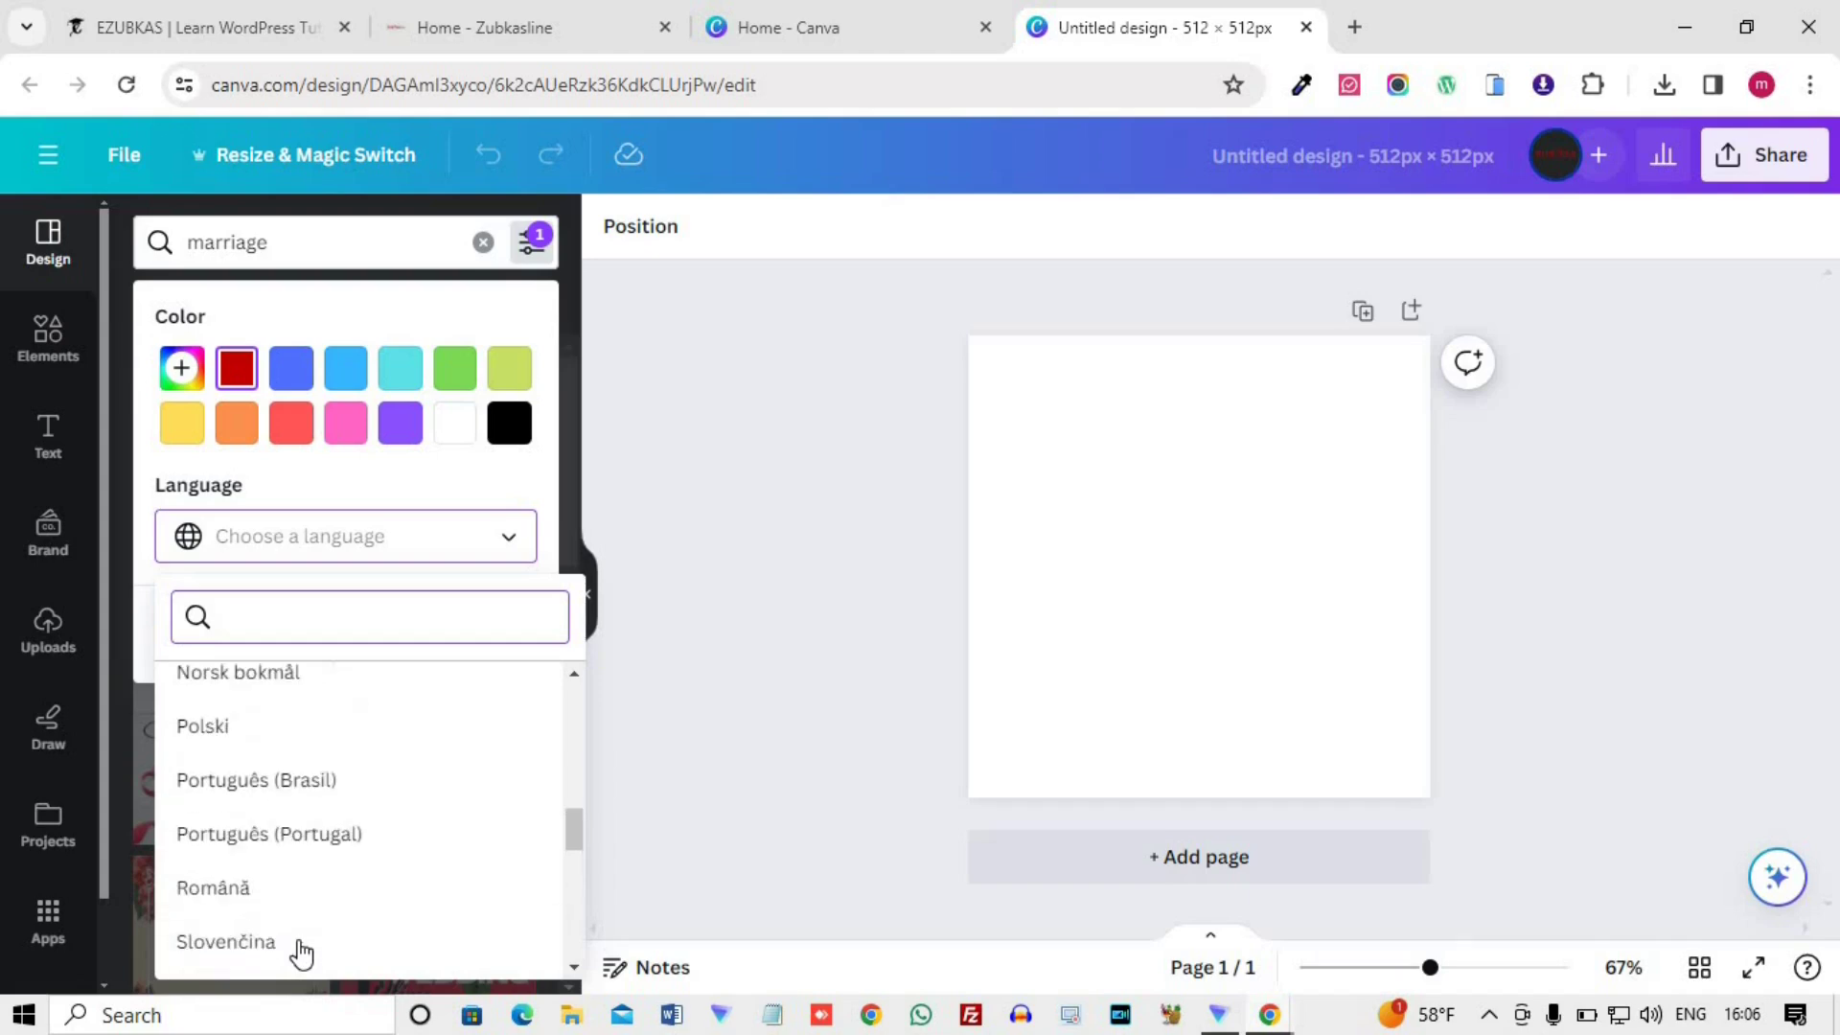
pyautogui.scroll(3, 299, 948)
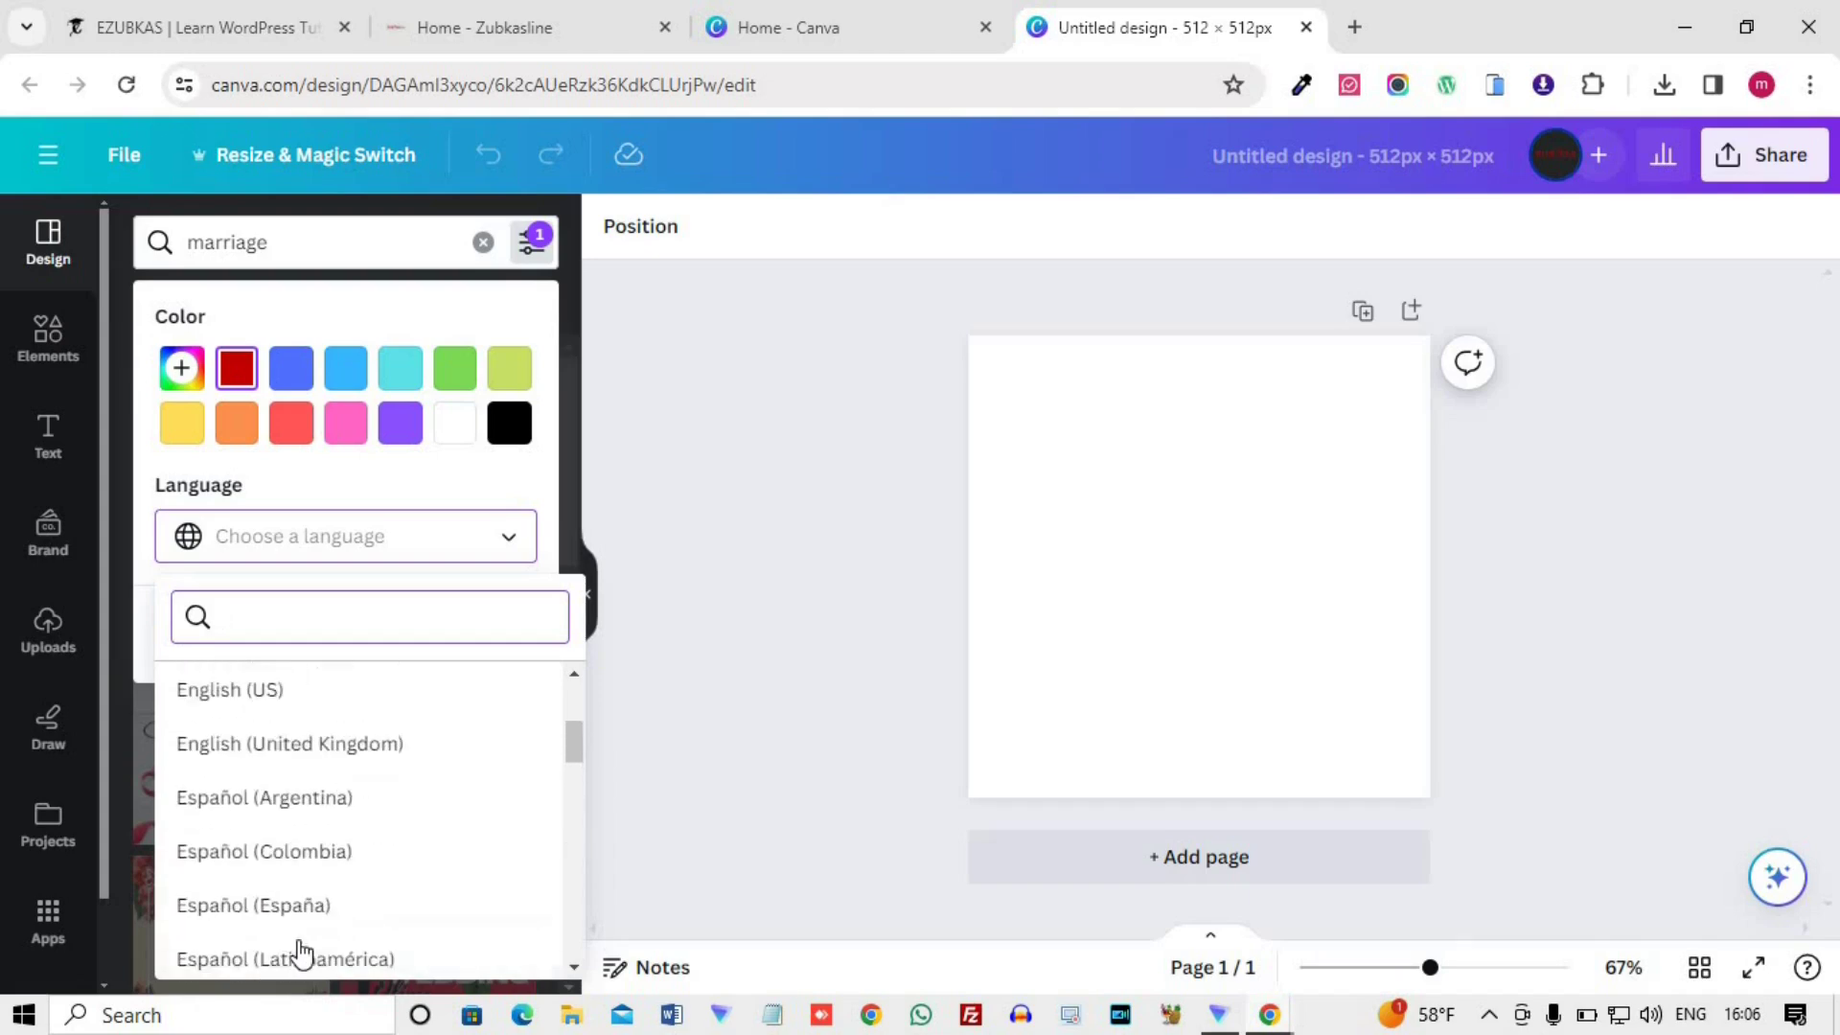
pyautogui.scroll(2, 281, 906)
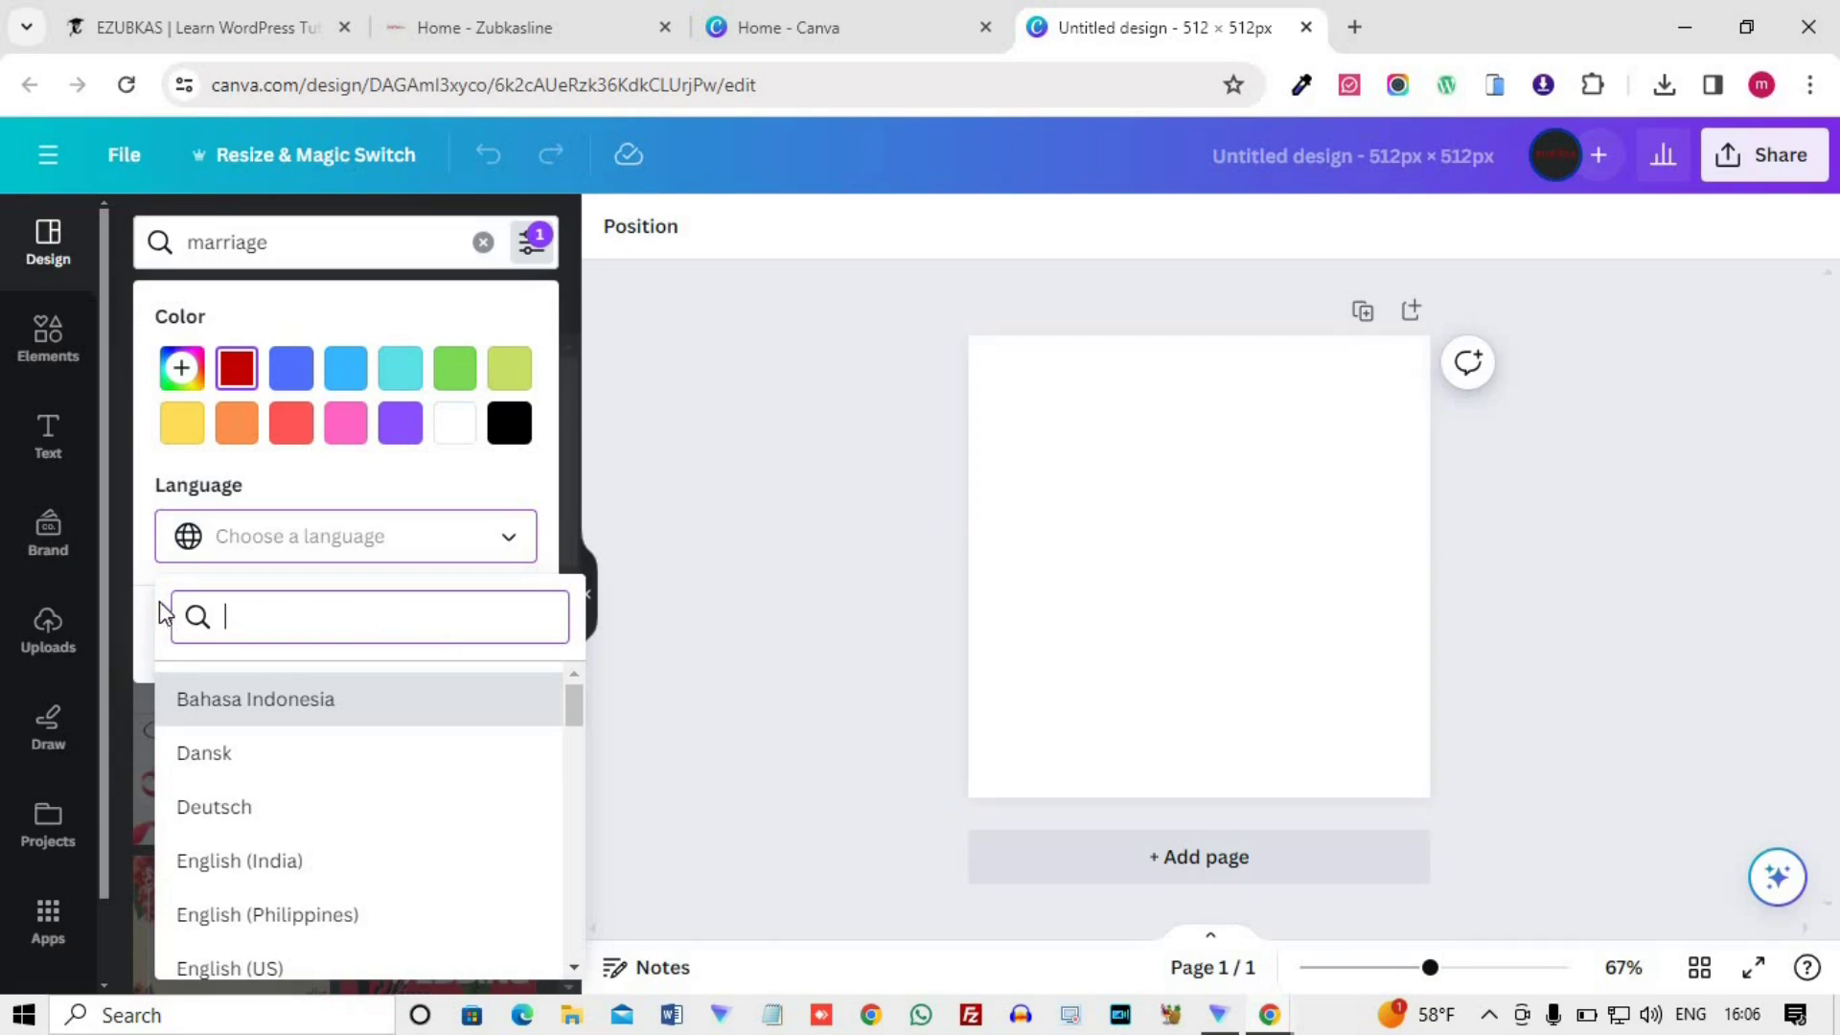
pyautogui.click(128, 699)
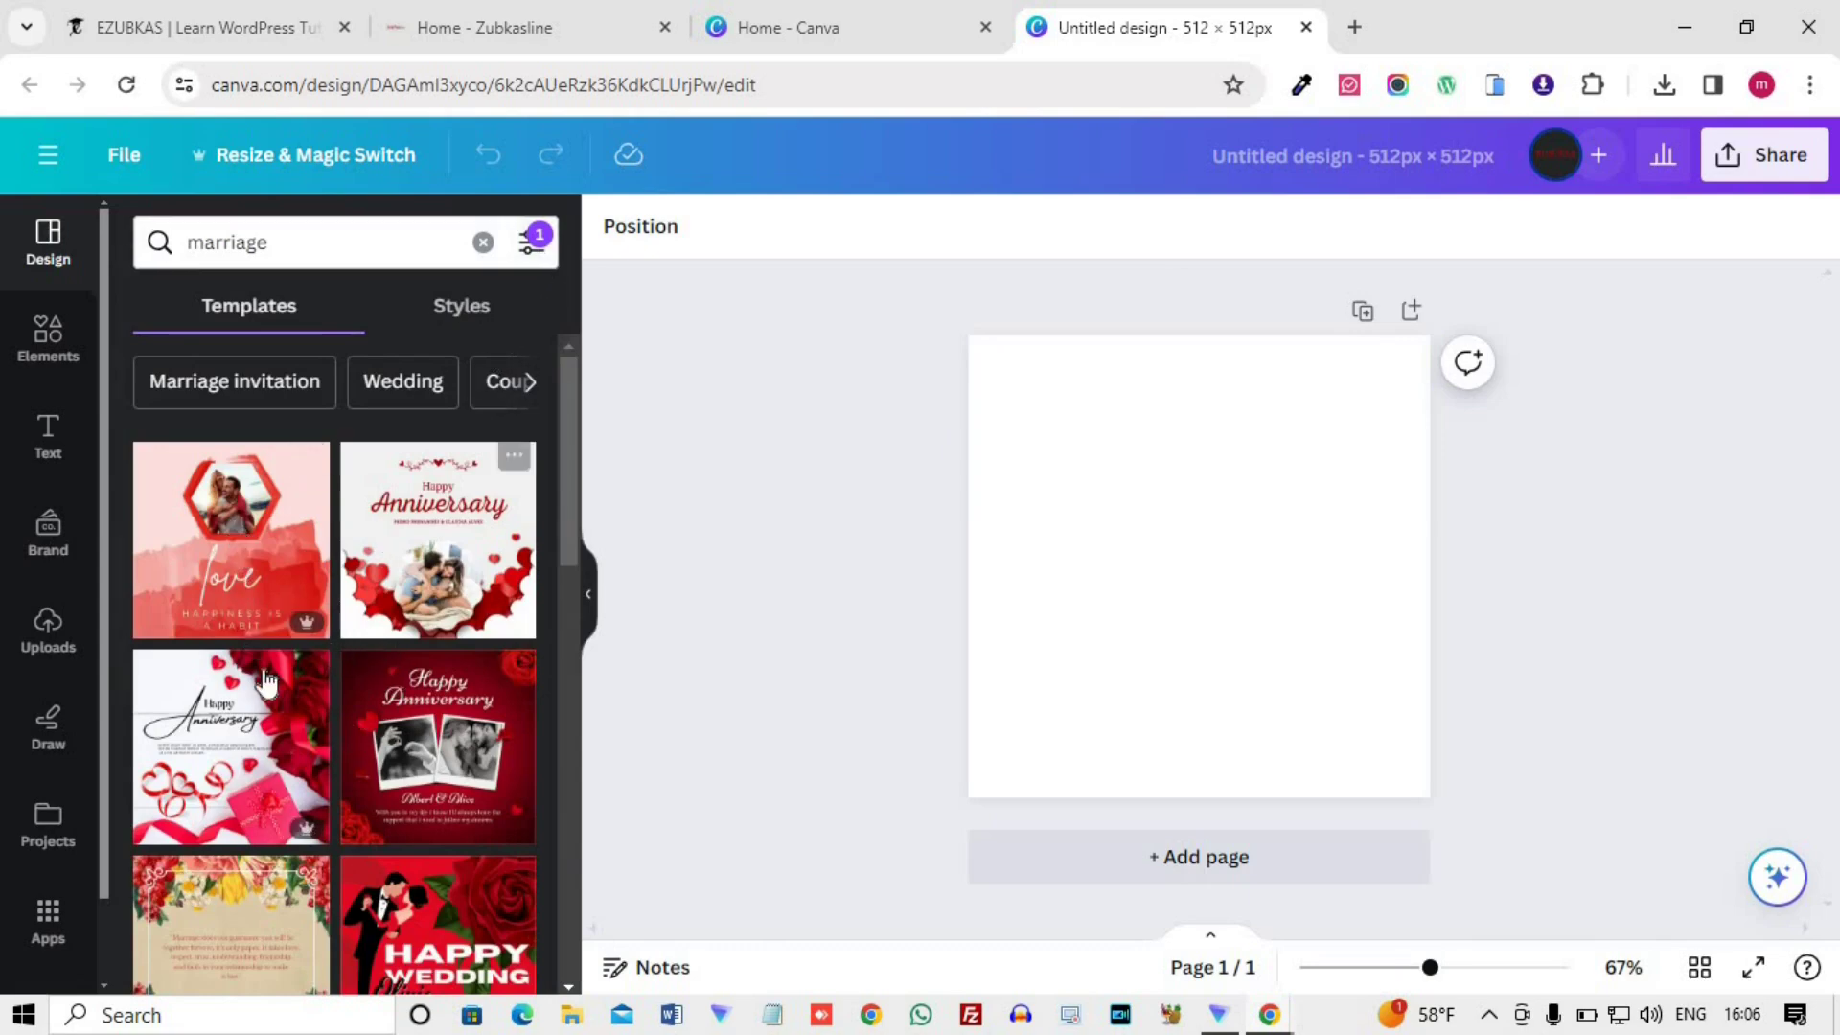
# - Look through the marriage templates filtered by red
pyautogui.scroll(-3, 317, 728)
pyautogui.scroll(-3, 285, 730)
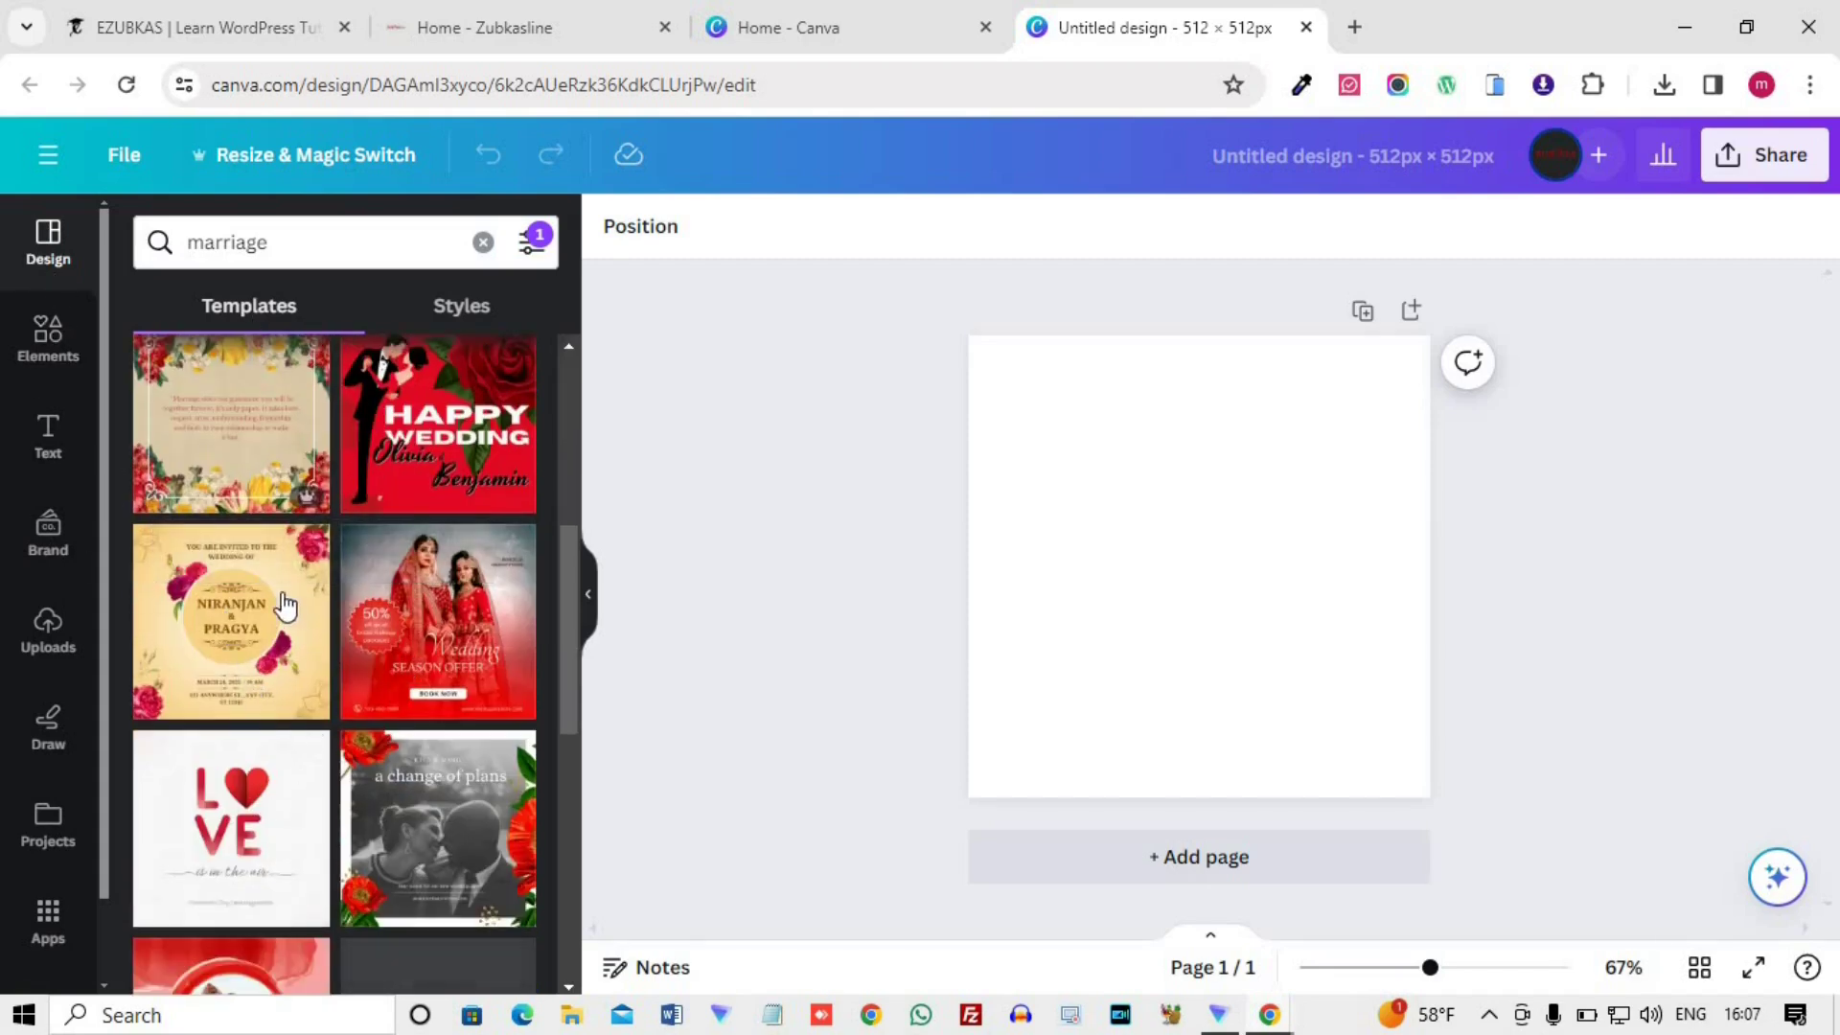
pyautogui.scroll(3, 158, 494)
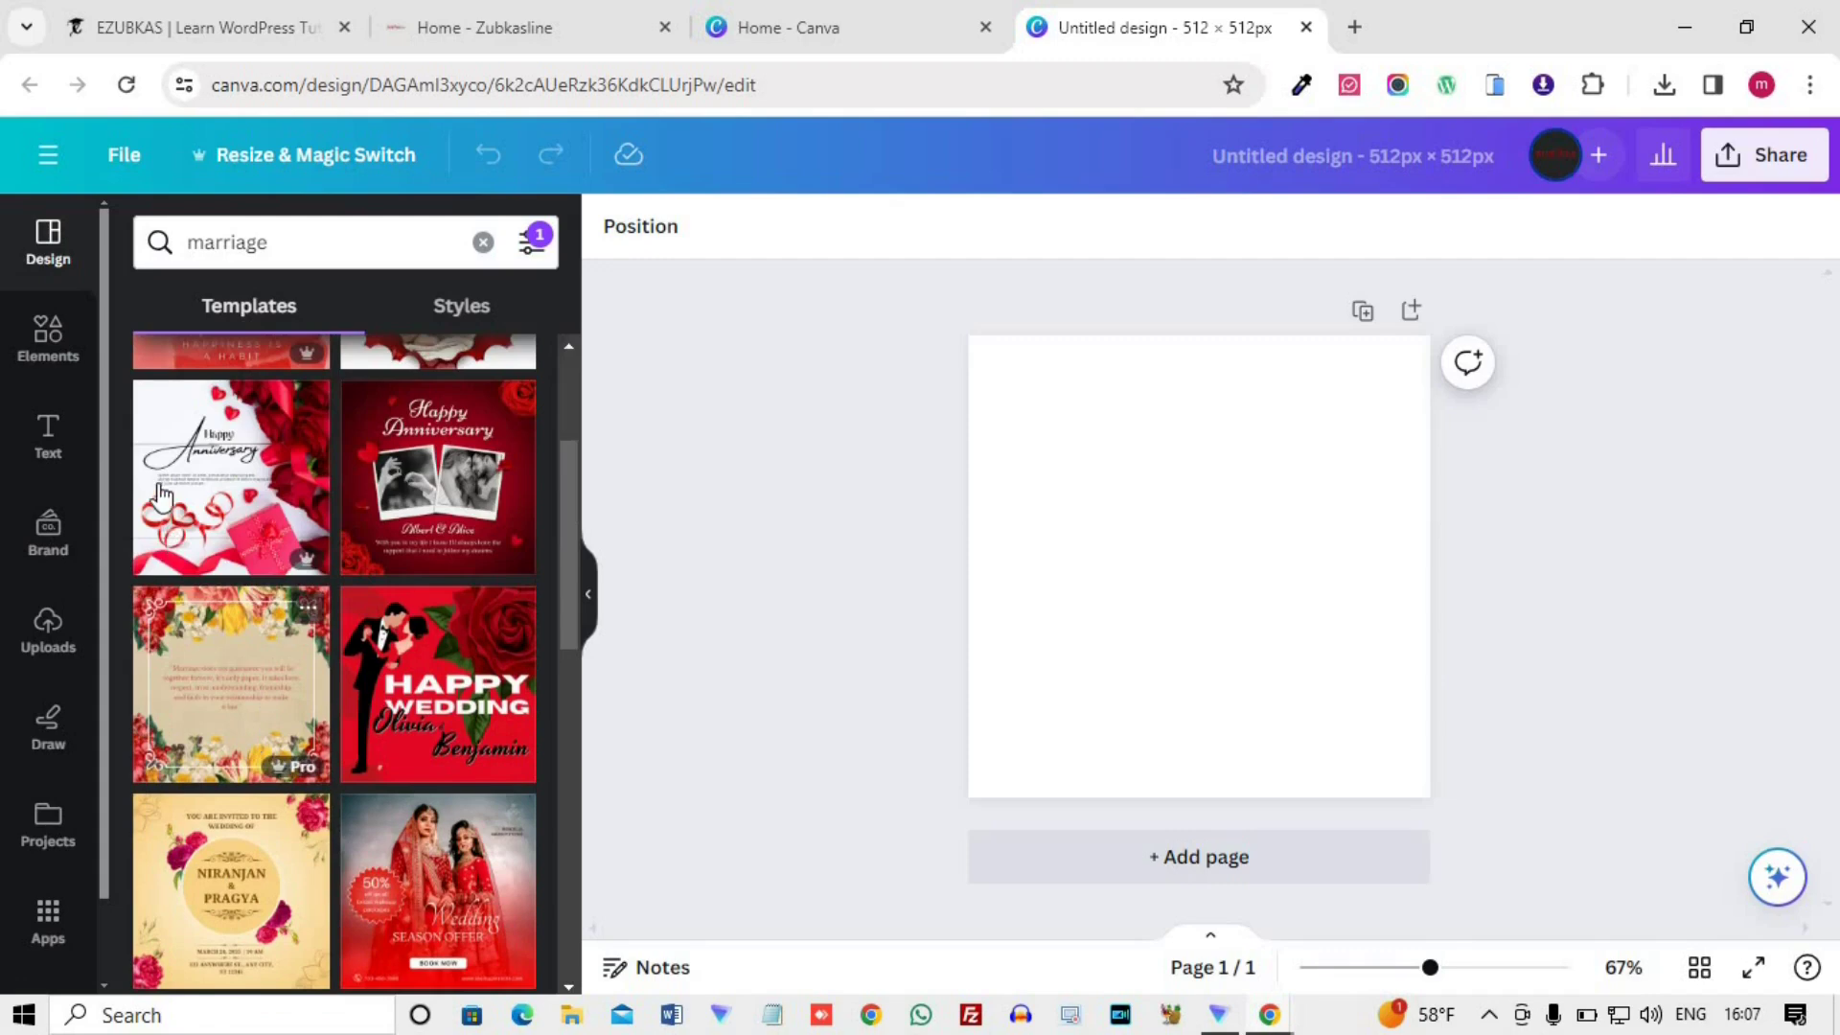
# - Look through the elements library, from shapes and graphics to the AI image generator, stickers, photos and videos
pyautogui.click(45, 362)
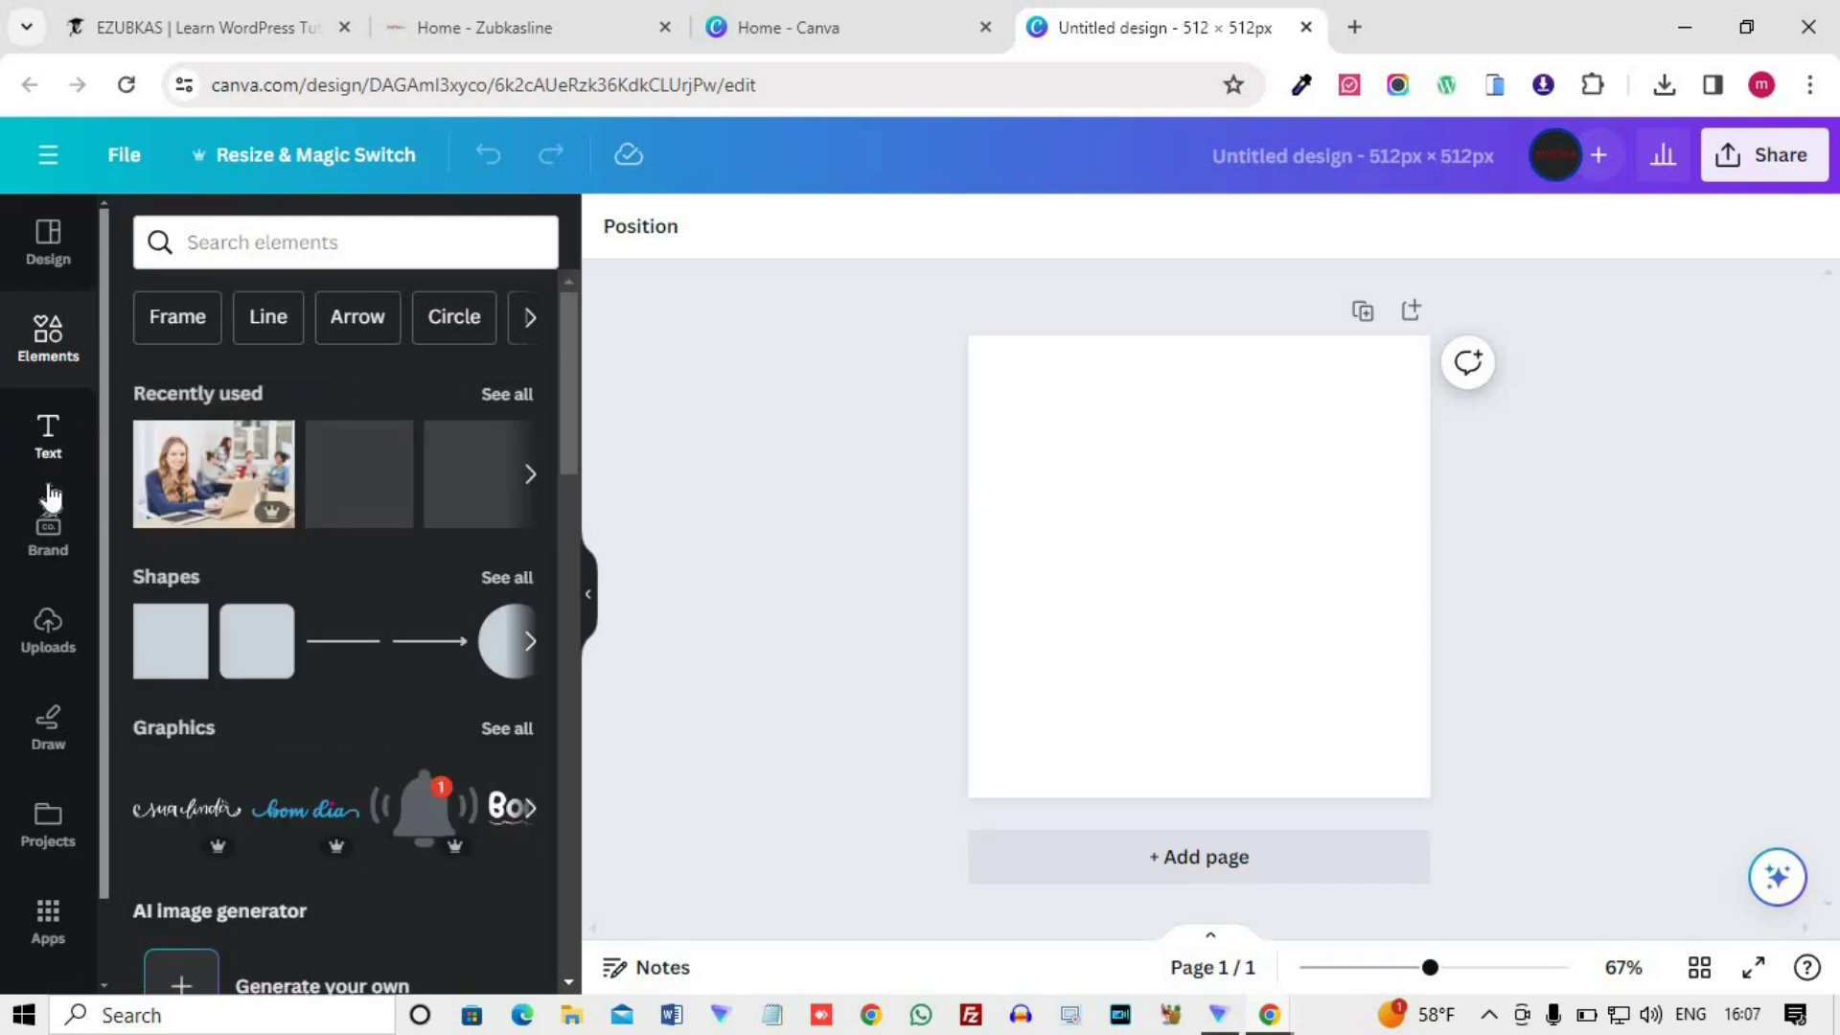
pyautogui.scroll(-2, 173, 591)
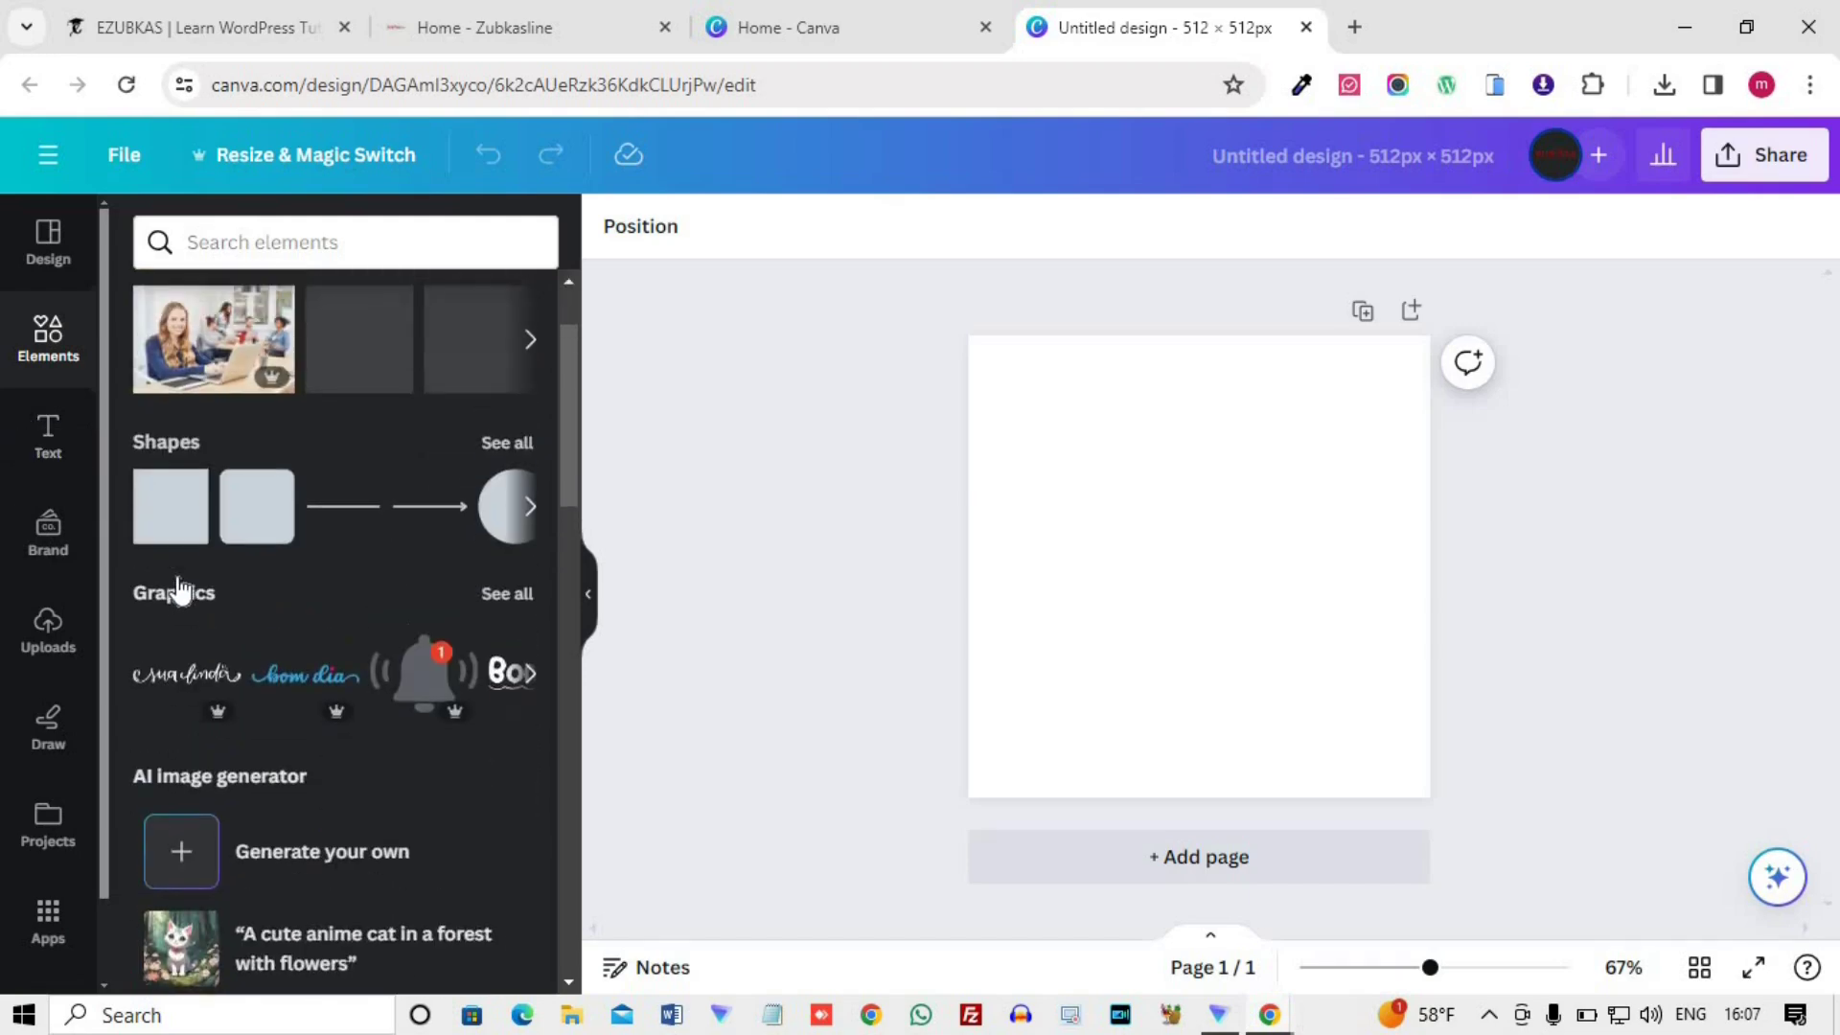
pyautogui.scroll(-10, 189, 613)
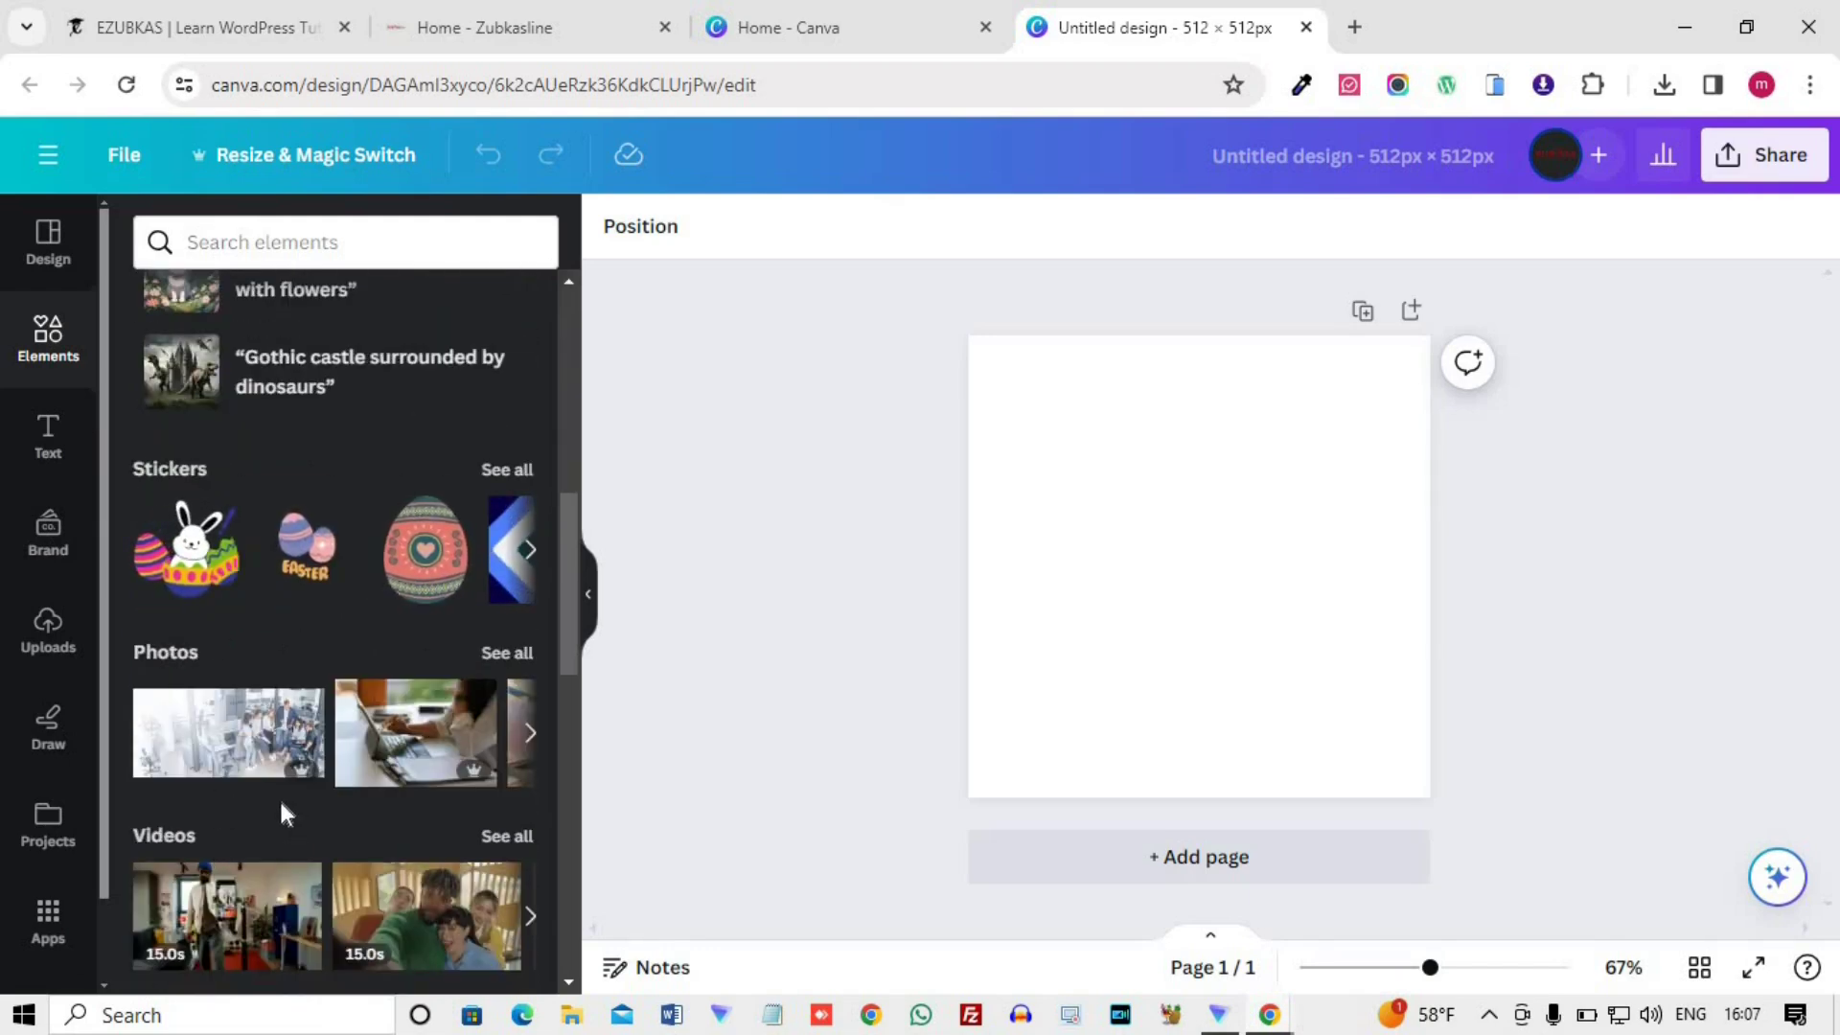
pyautogui.scroll(1, 279, 798)
pyautogui.scroll(8, 281, 807)
pyautogui.scroll(4, 310, 847)
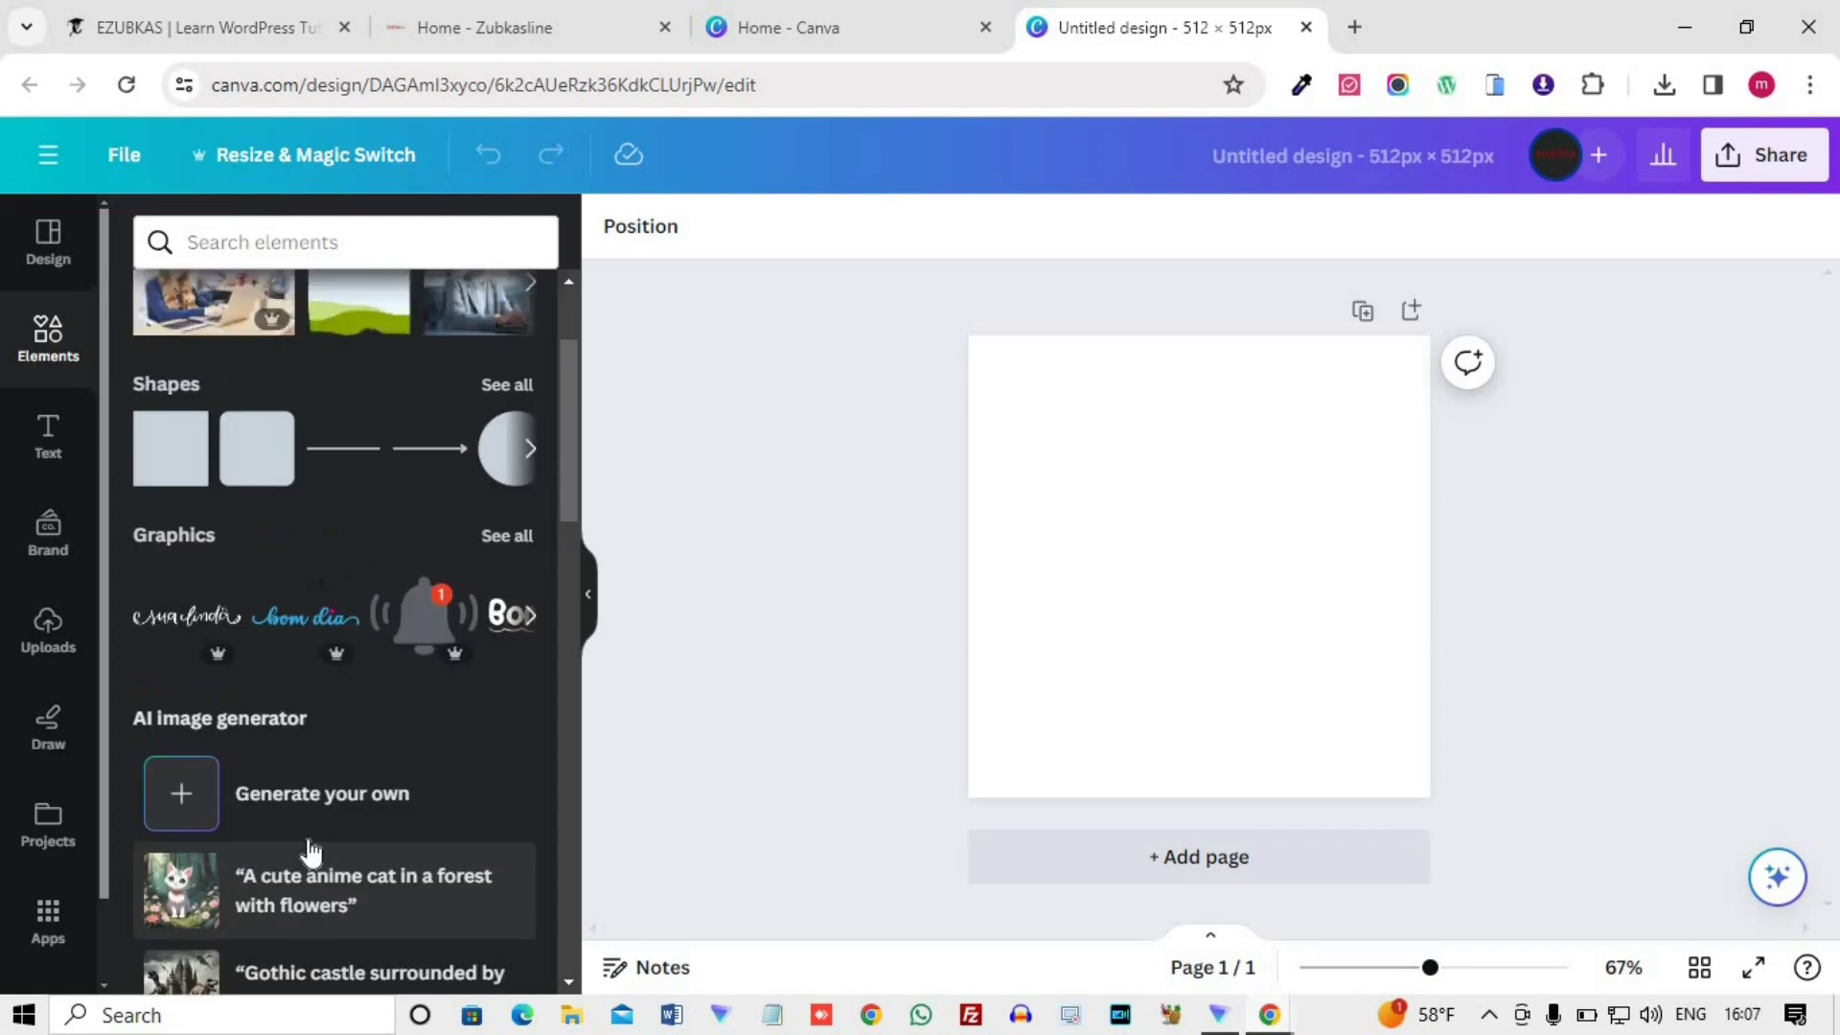
# - Search the elements for "marriage flower" and look through the matching graphics, photos, videos, frames and audio
pyautogui.click(268, 245)
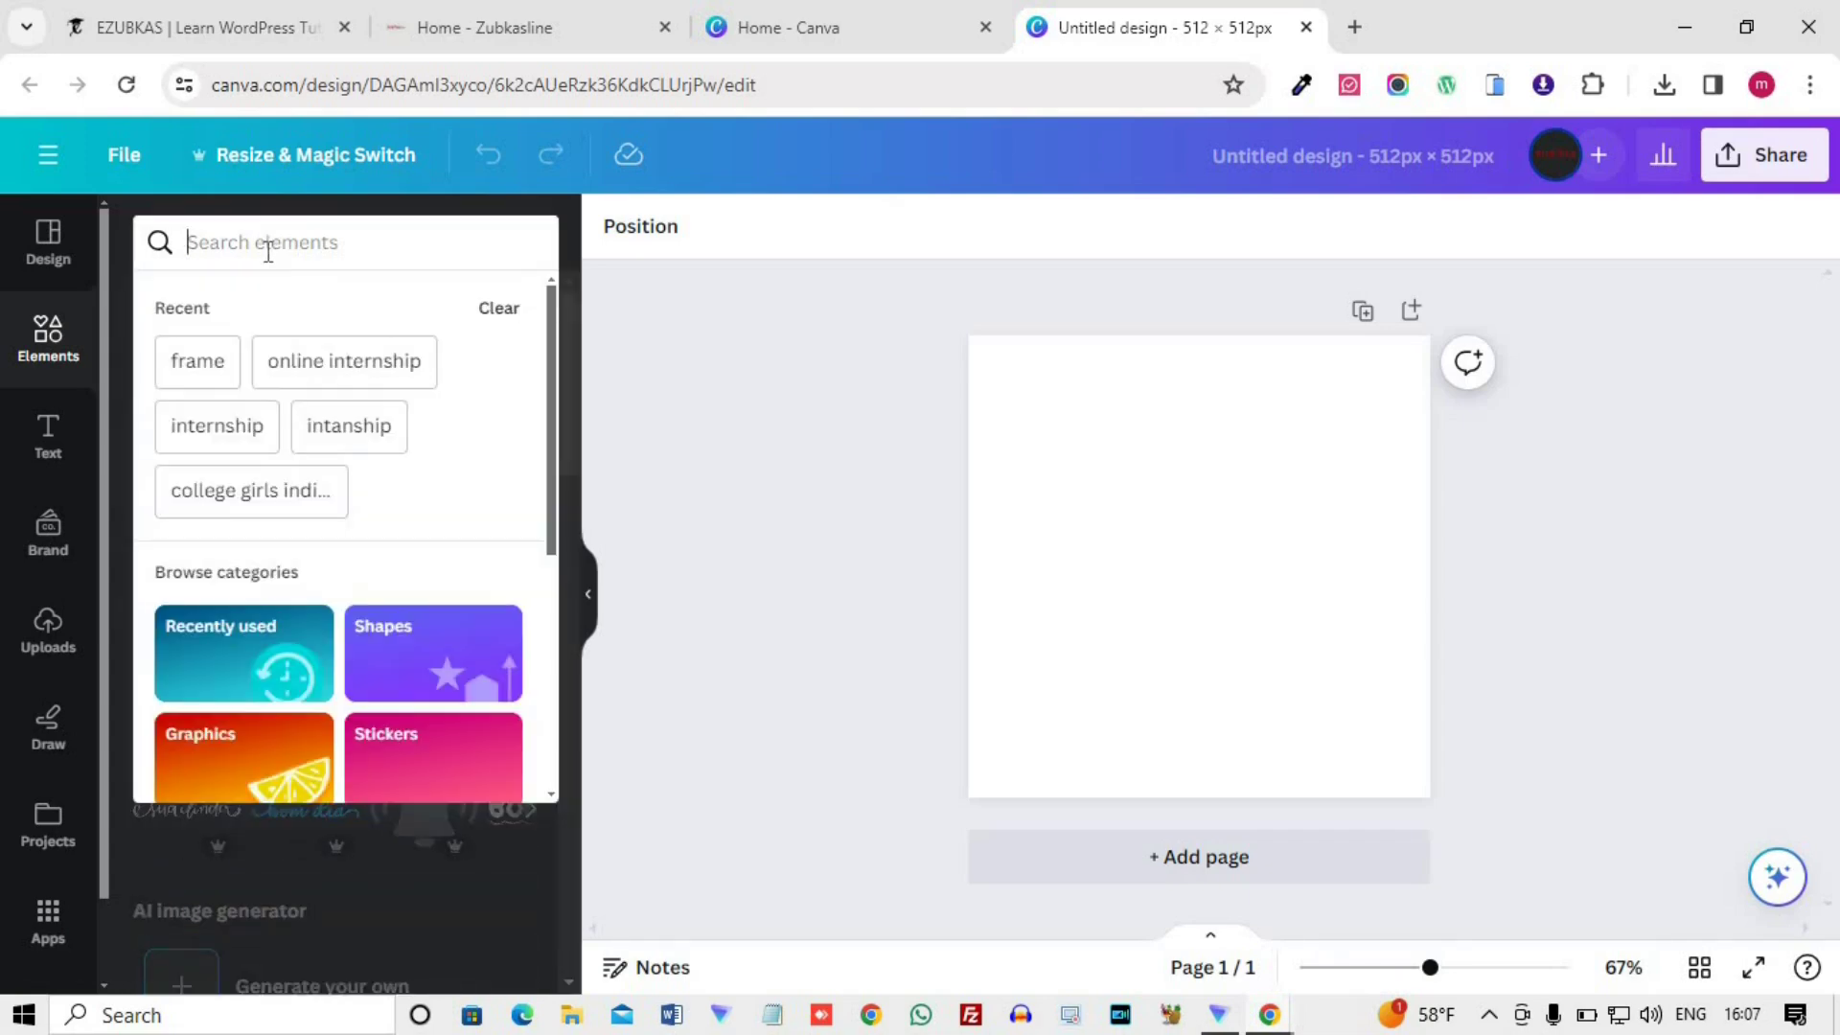
pyautogui.write('marri')
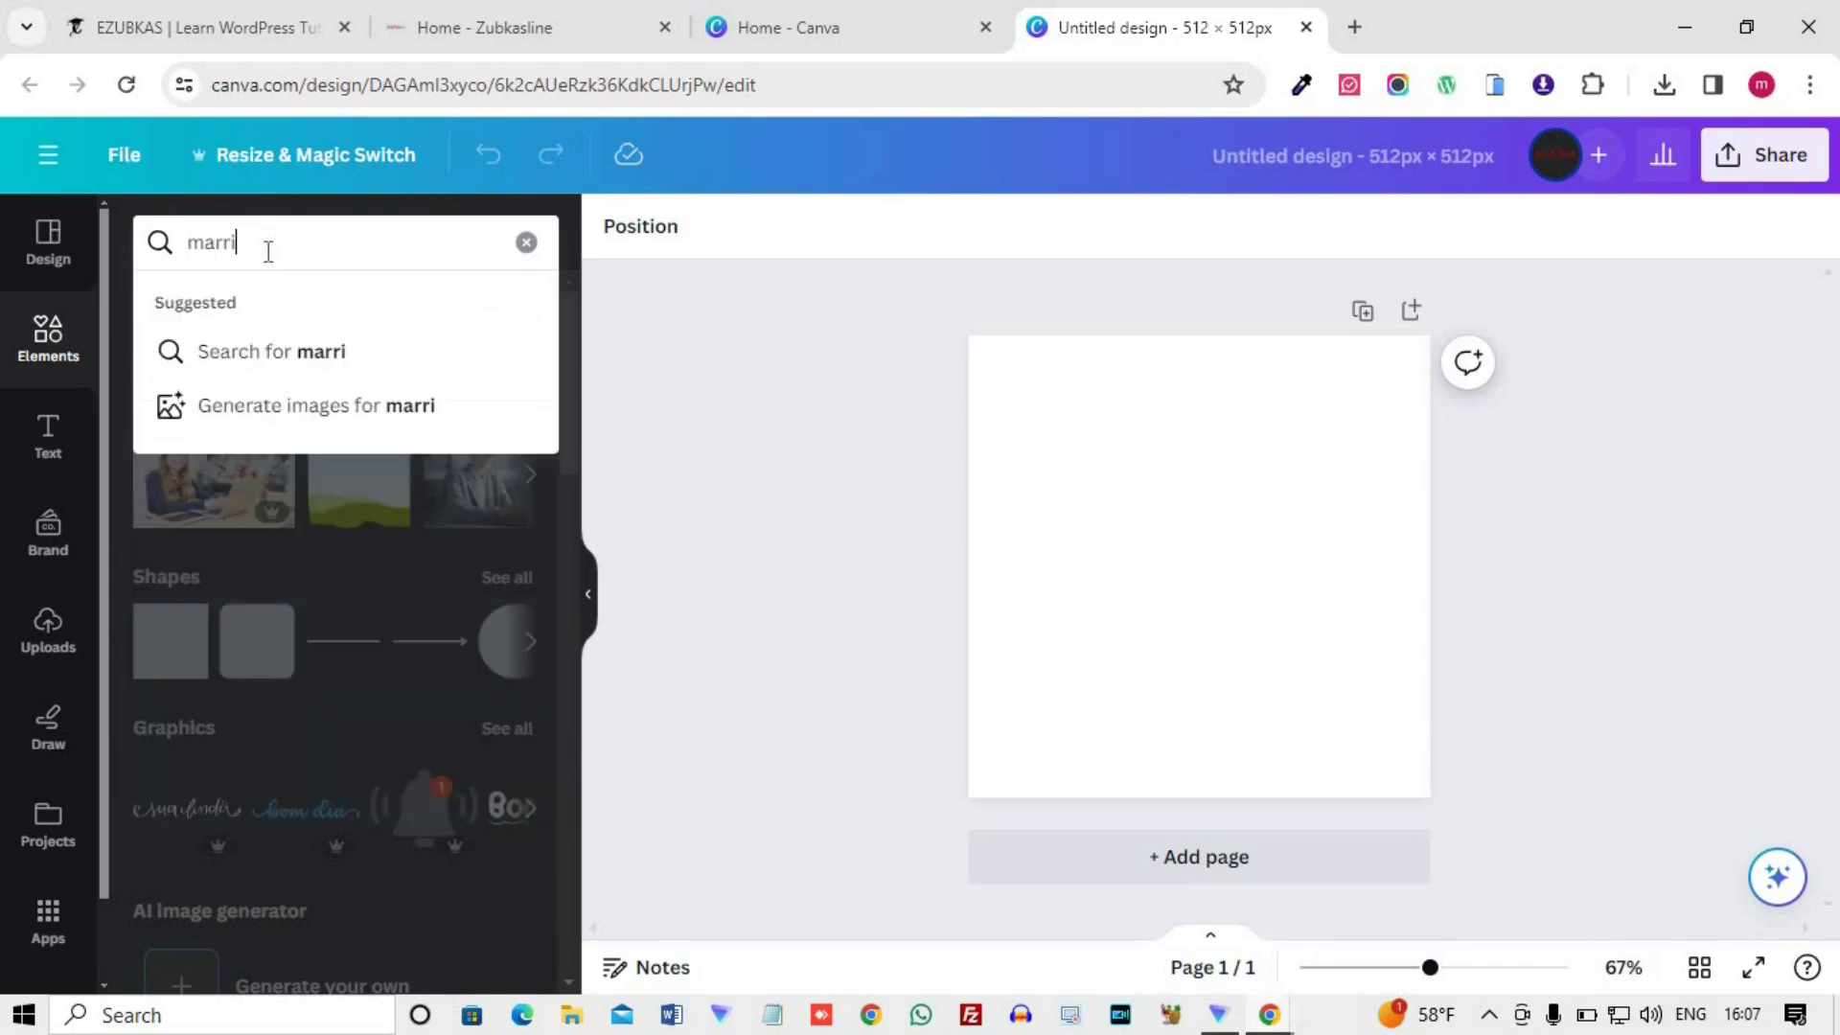
pyautogui.write('age flower')
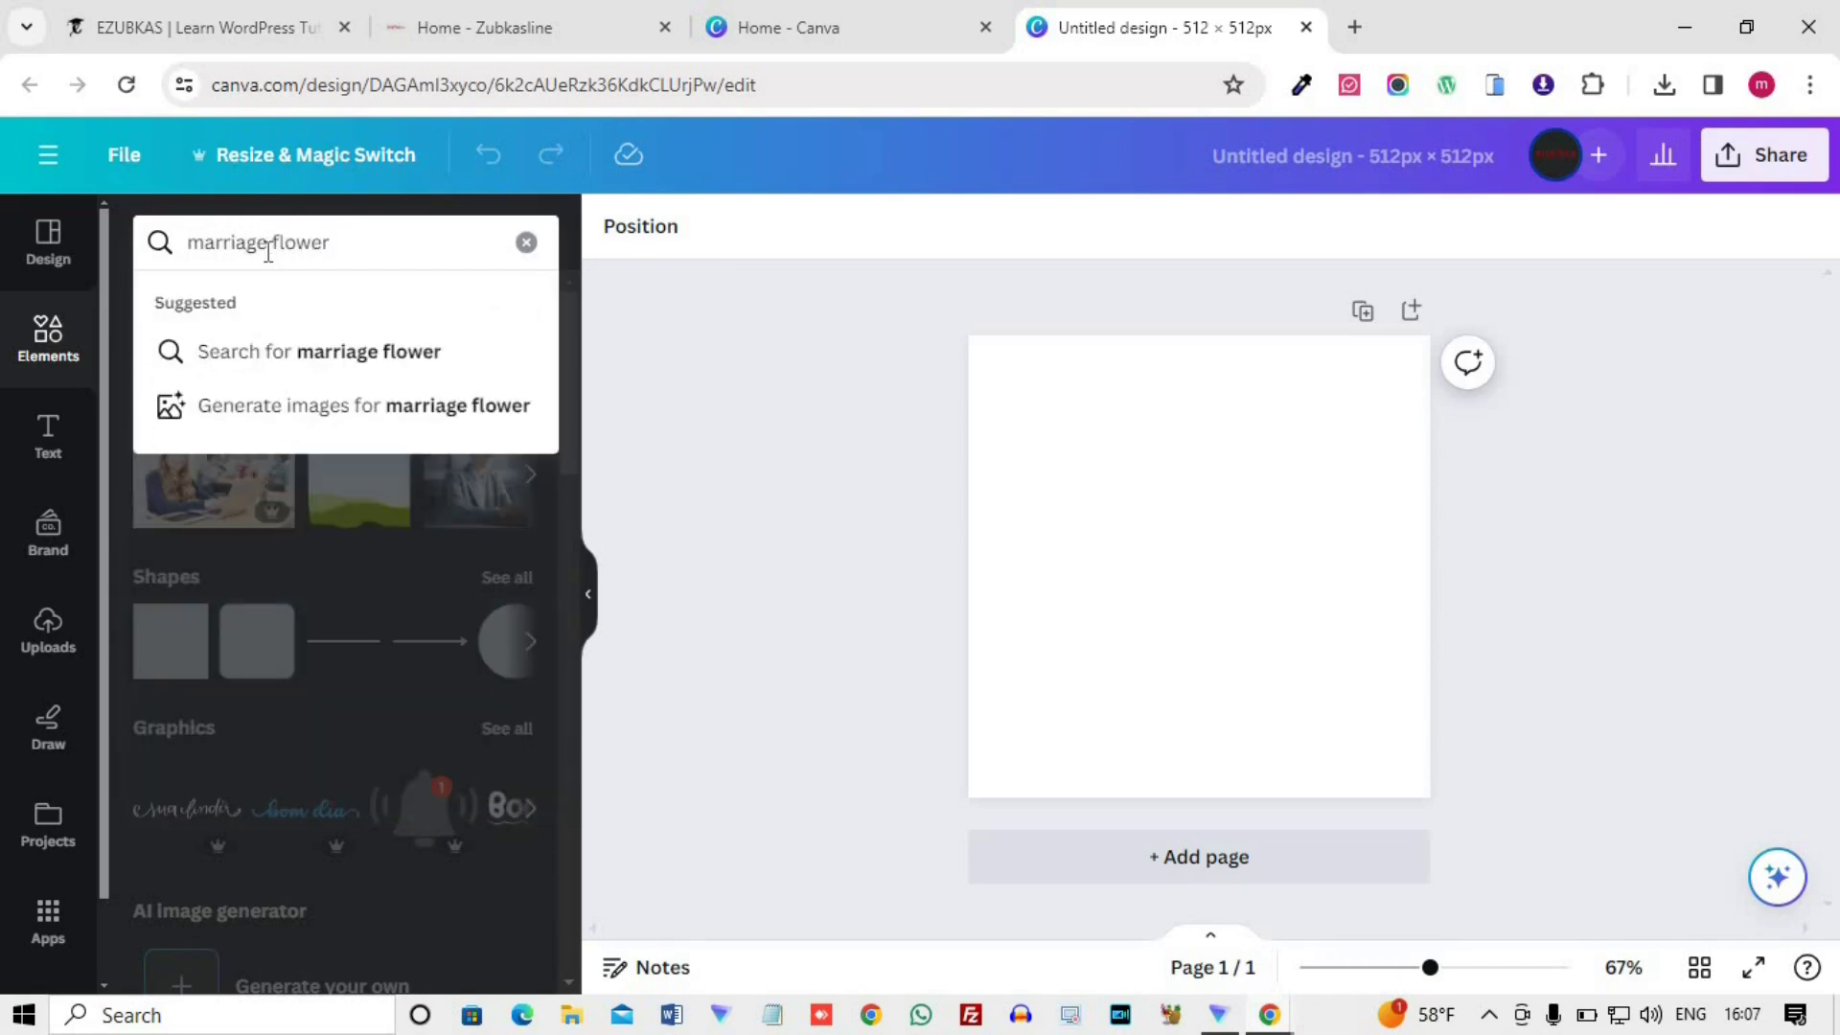
pyautogui.press('Return')
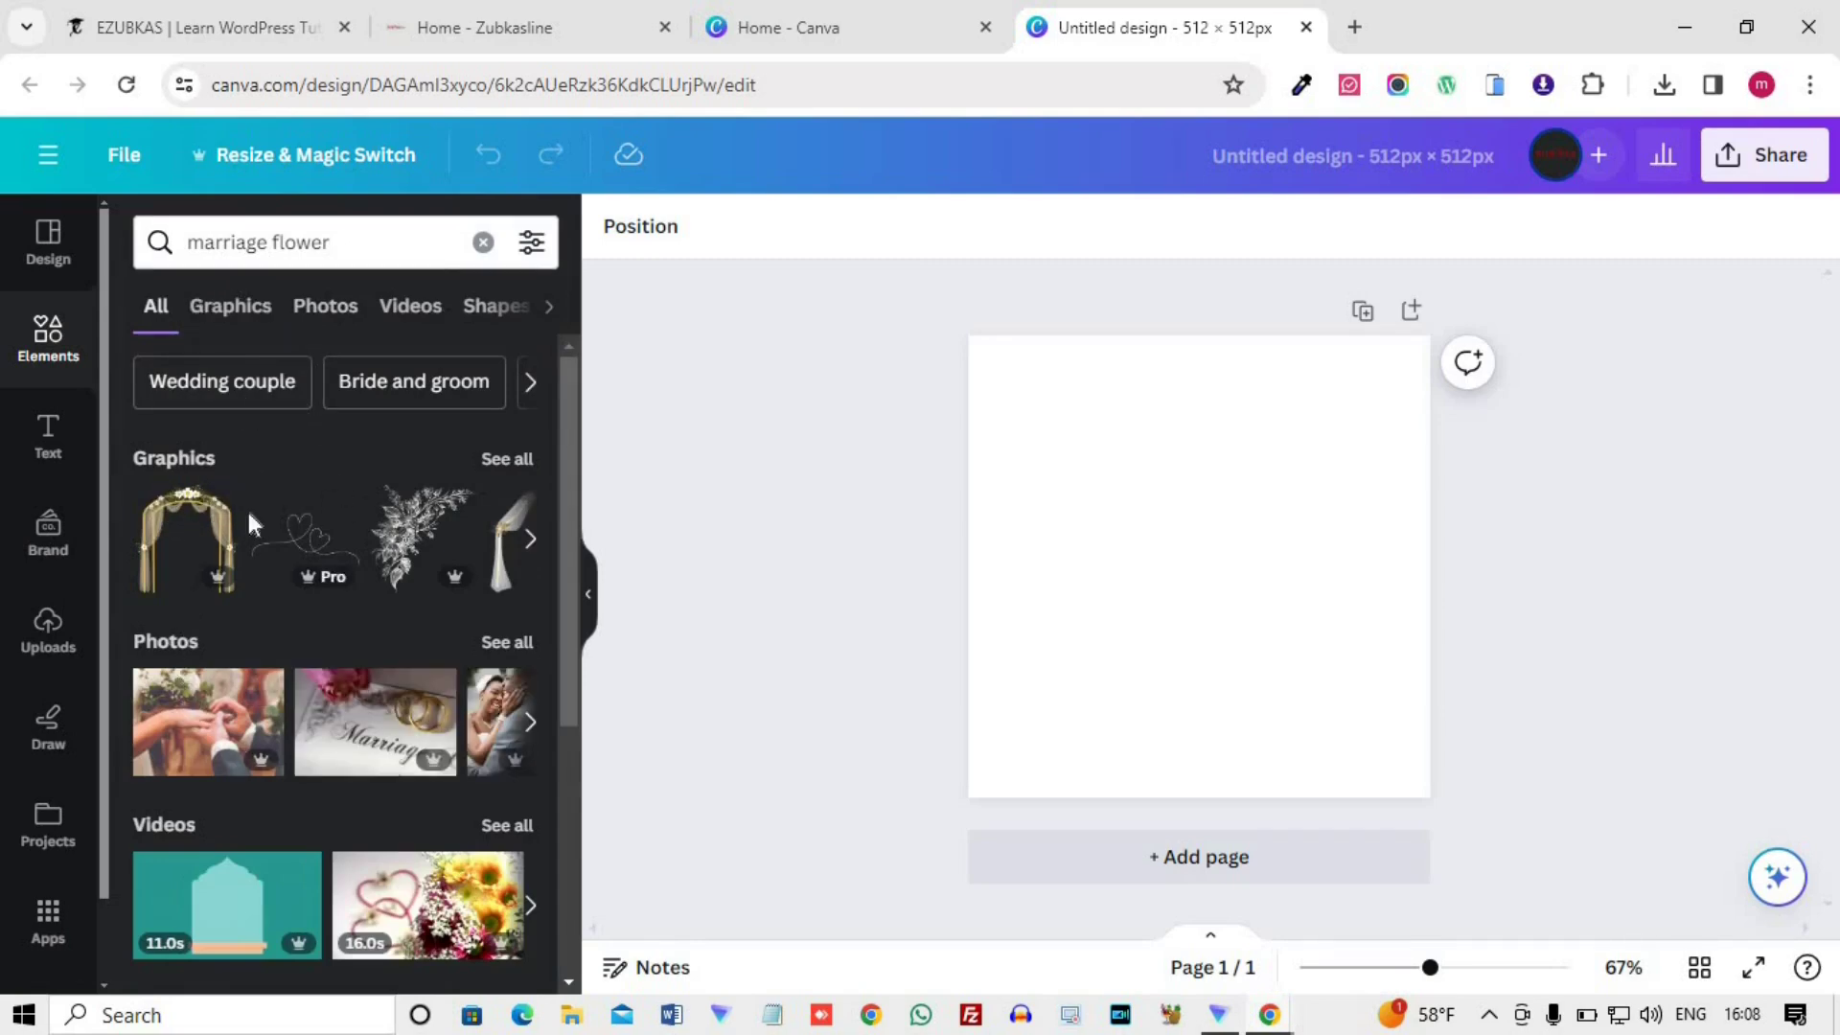
pyautogui.scroll(-2, 206, 522)
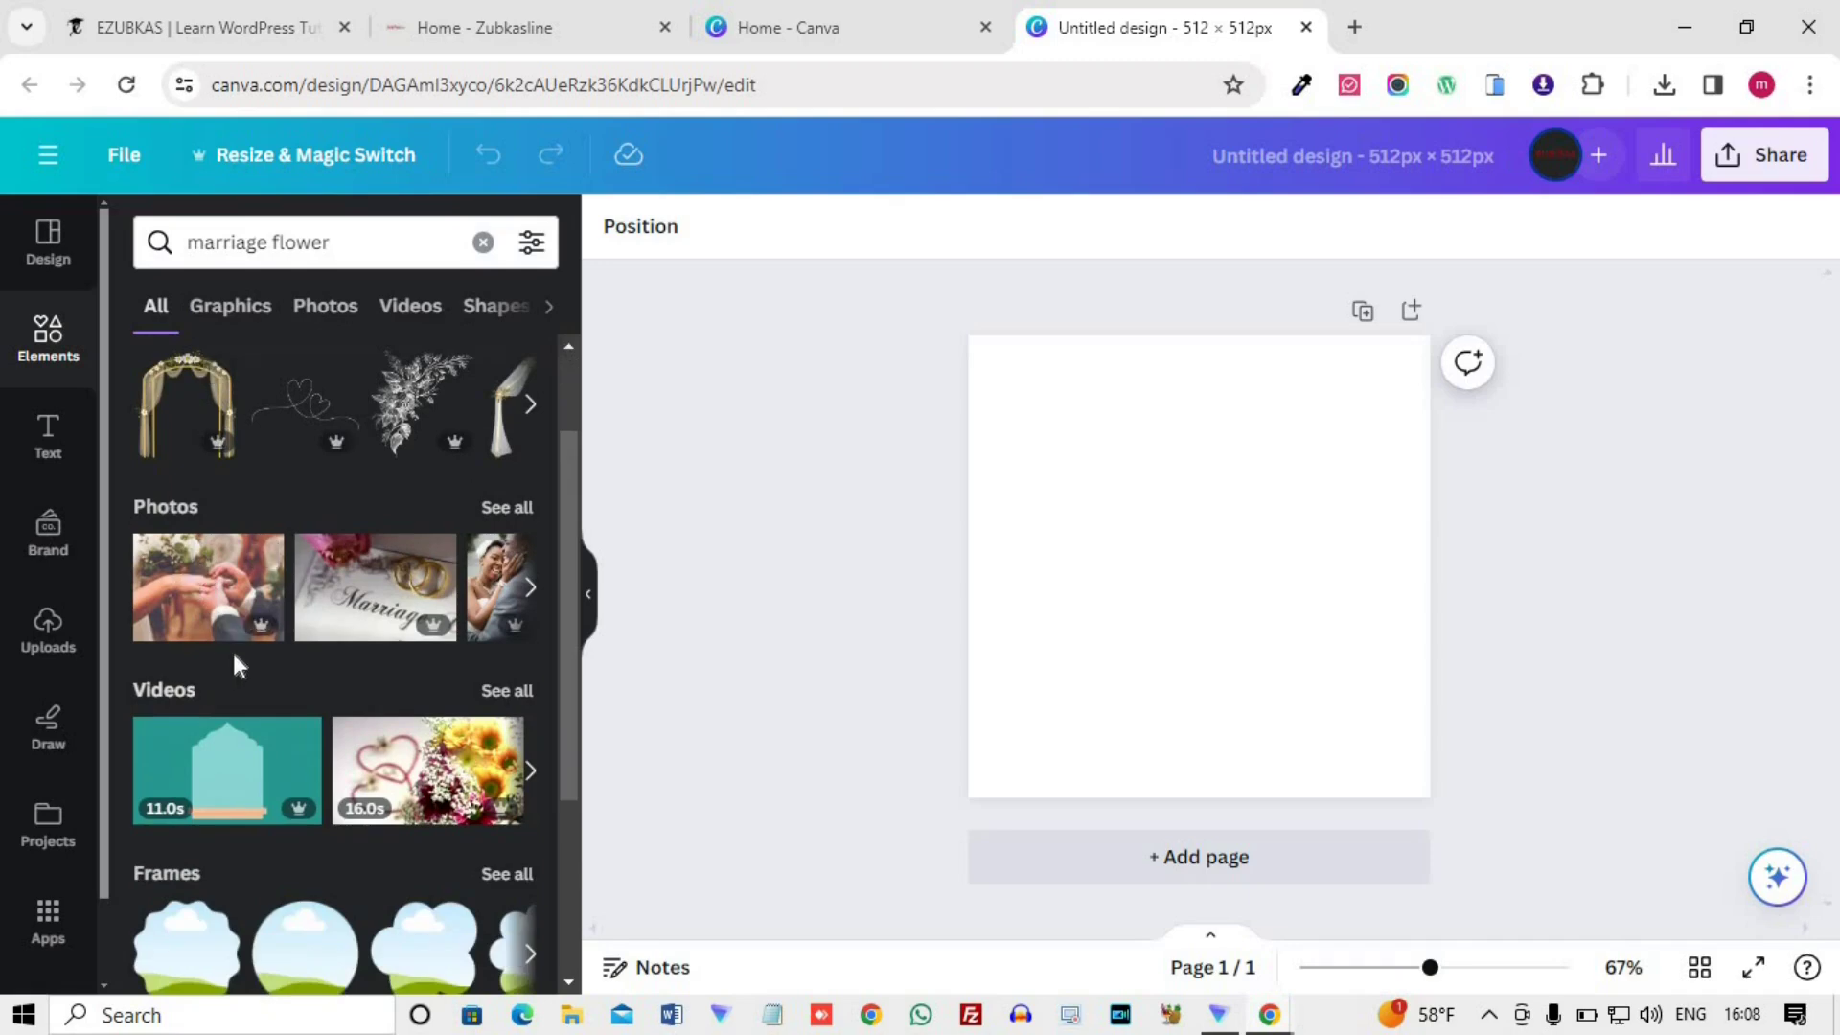
pyautogui.scroll(-4, 221, 717)
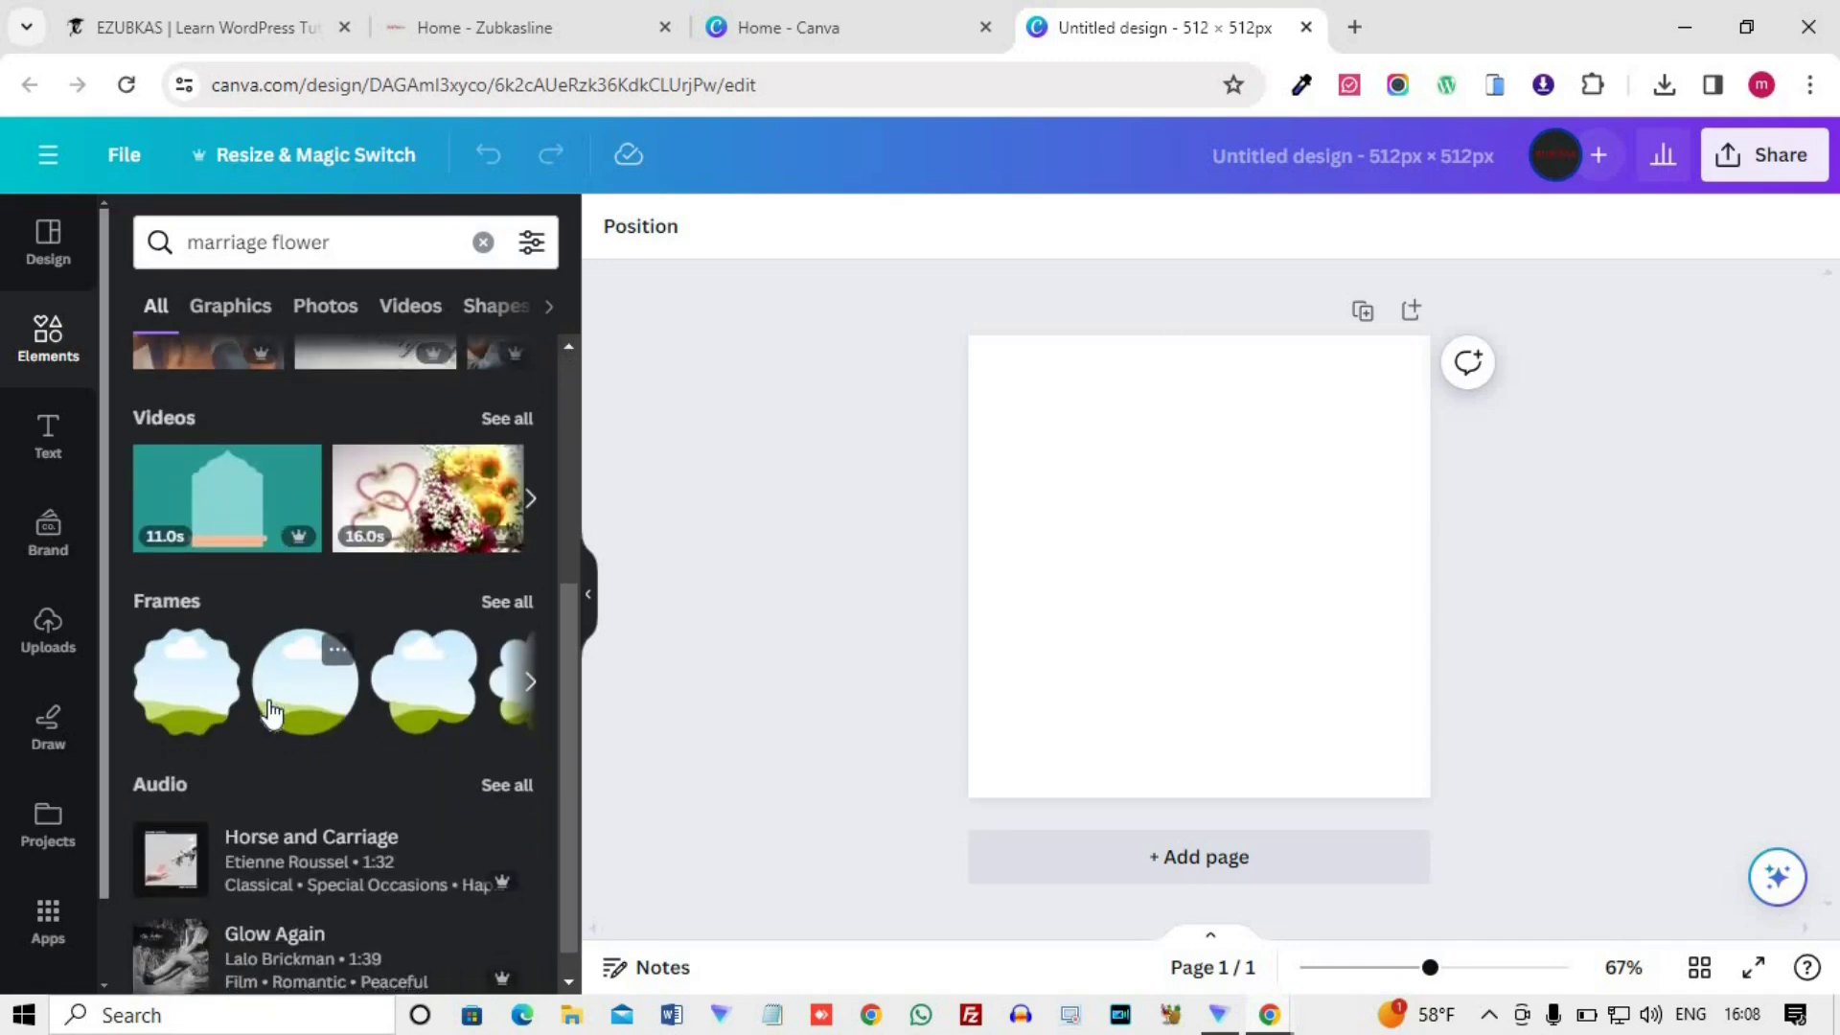
pyautogui.scroll(6, 290, 590)
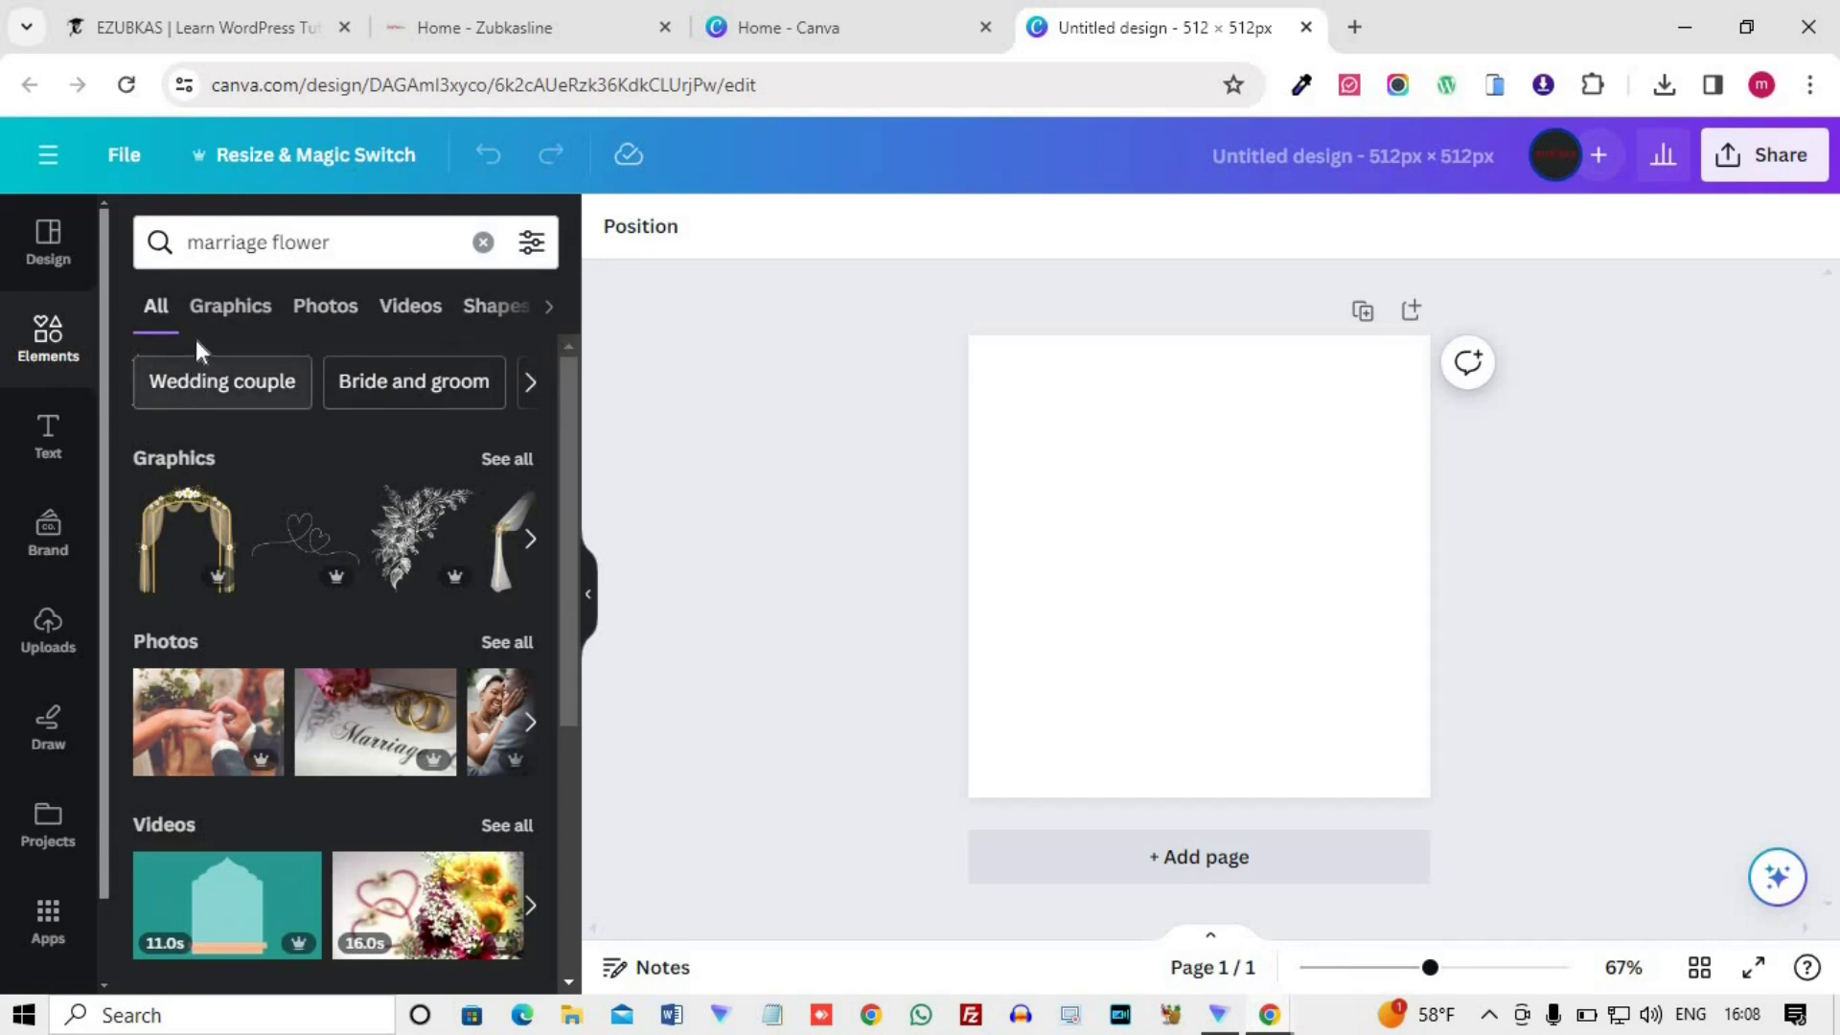
# - Look through the default text styles and the ready-made font combinations
pyautogui.click(48, 449)
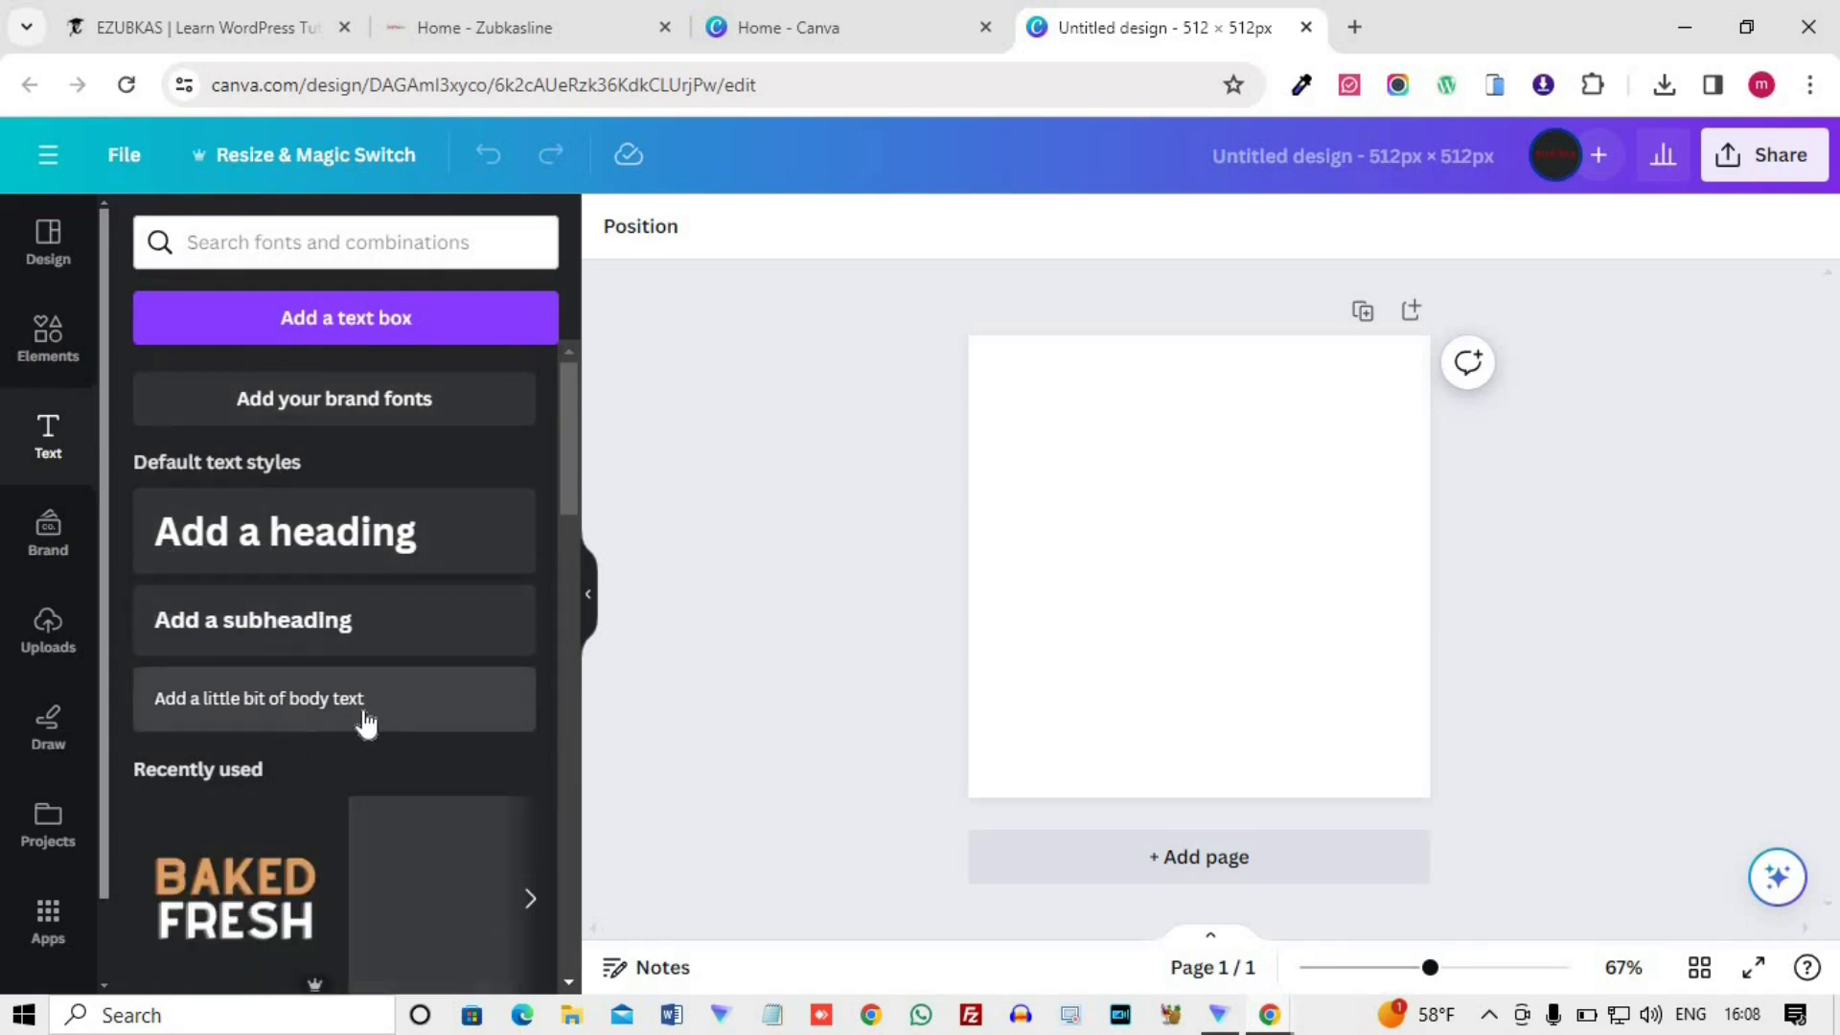
pyautogui.scroll(-3, 298, 586)
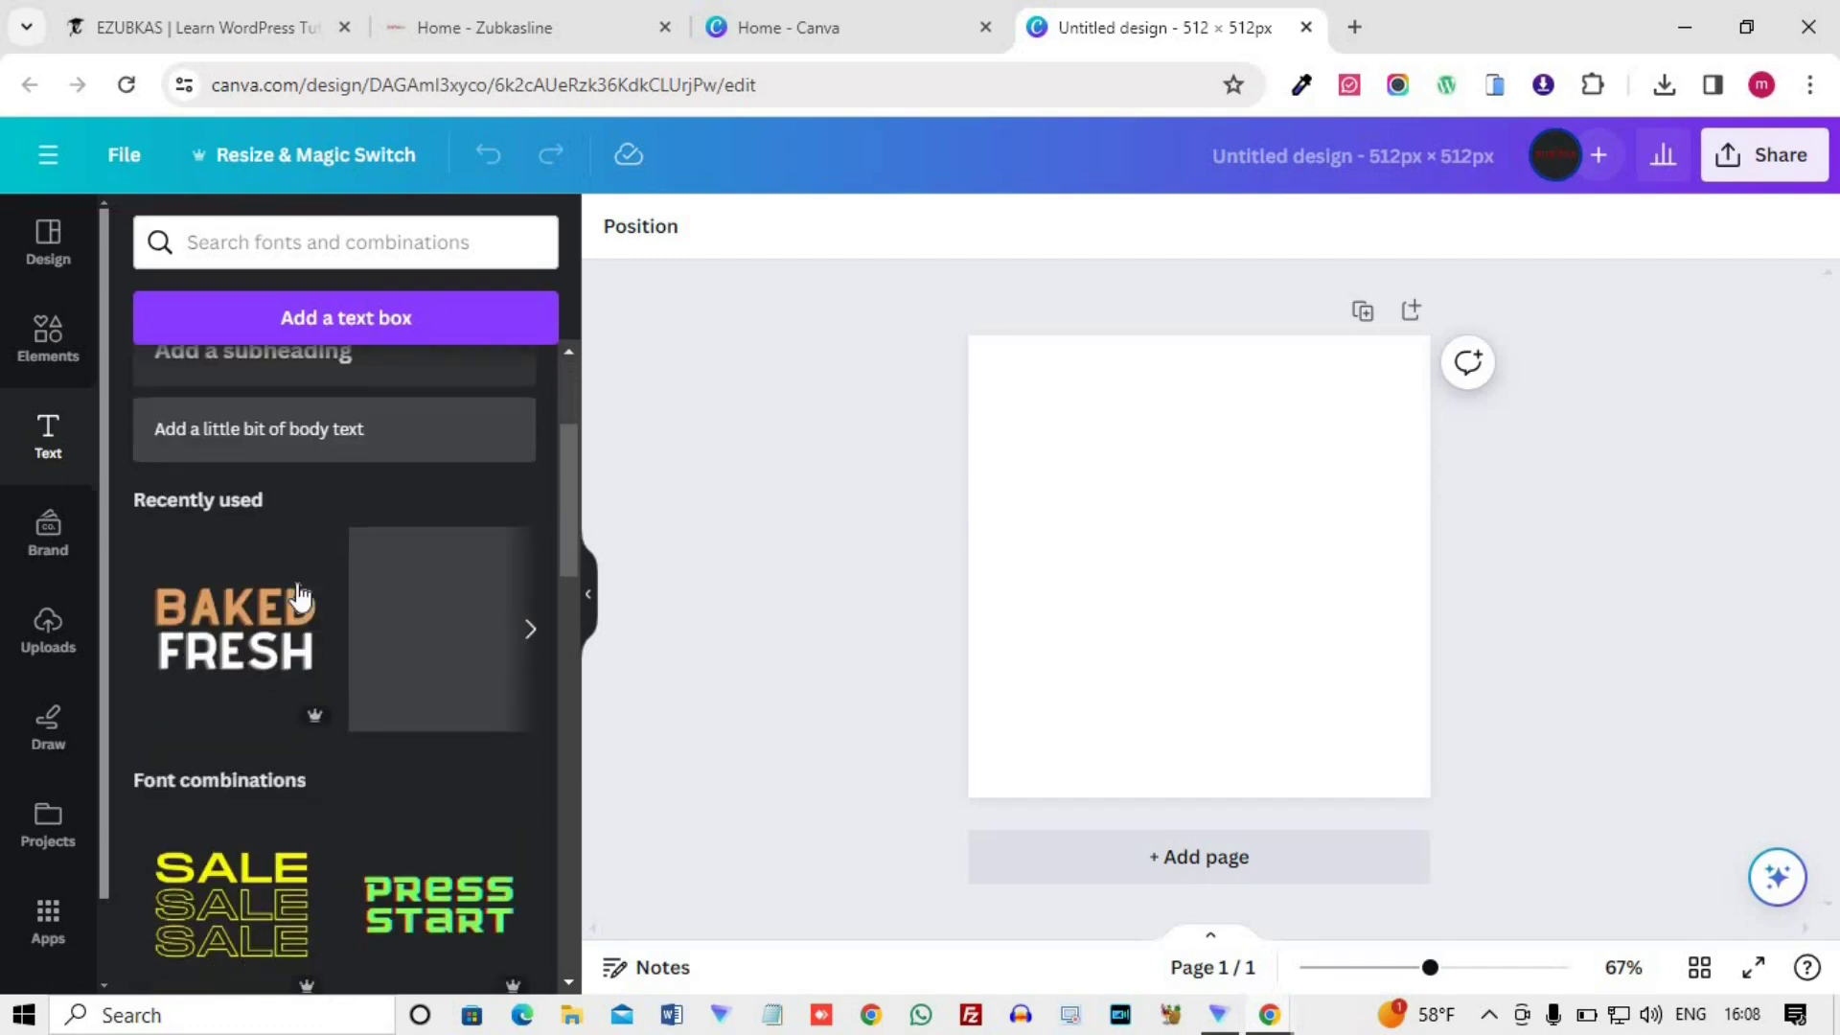
pyautogui.scroll(-4, 221, 589)
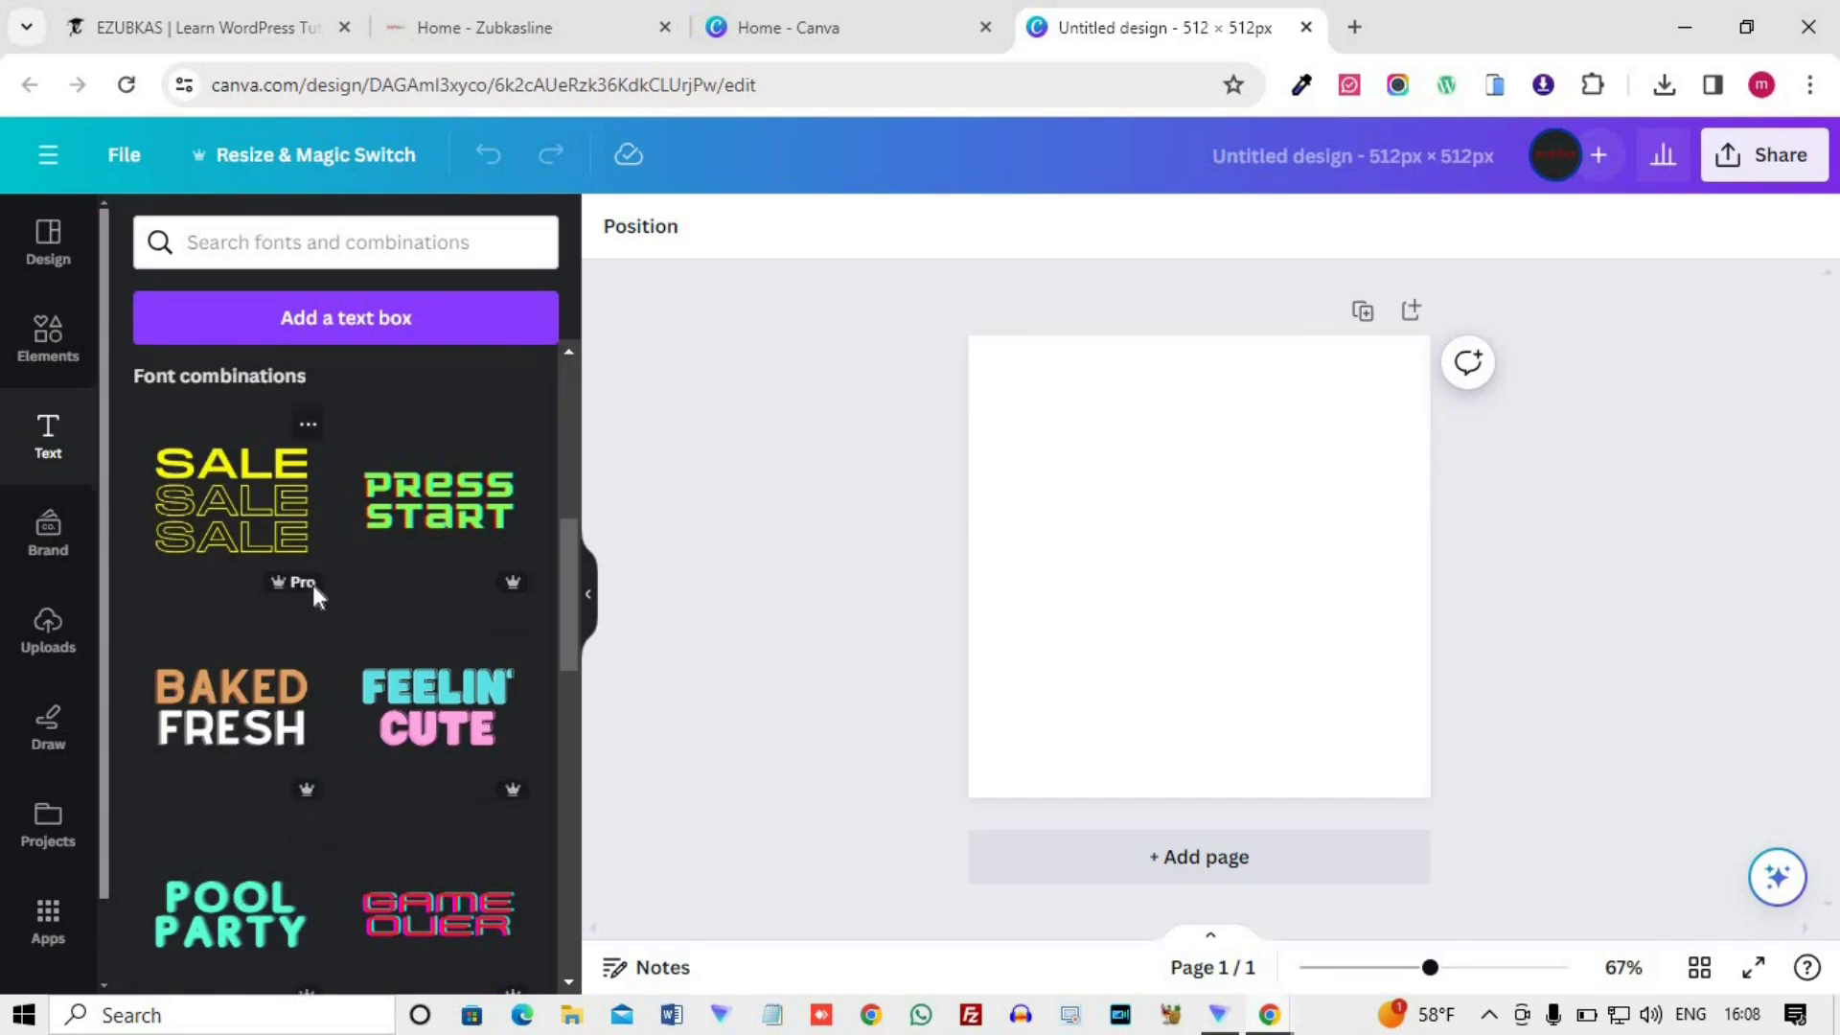
pyautogui.scroll(-3, 383, 596)
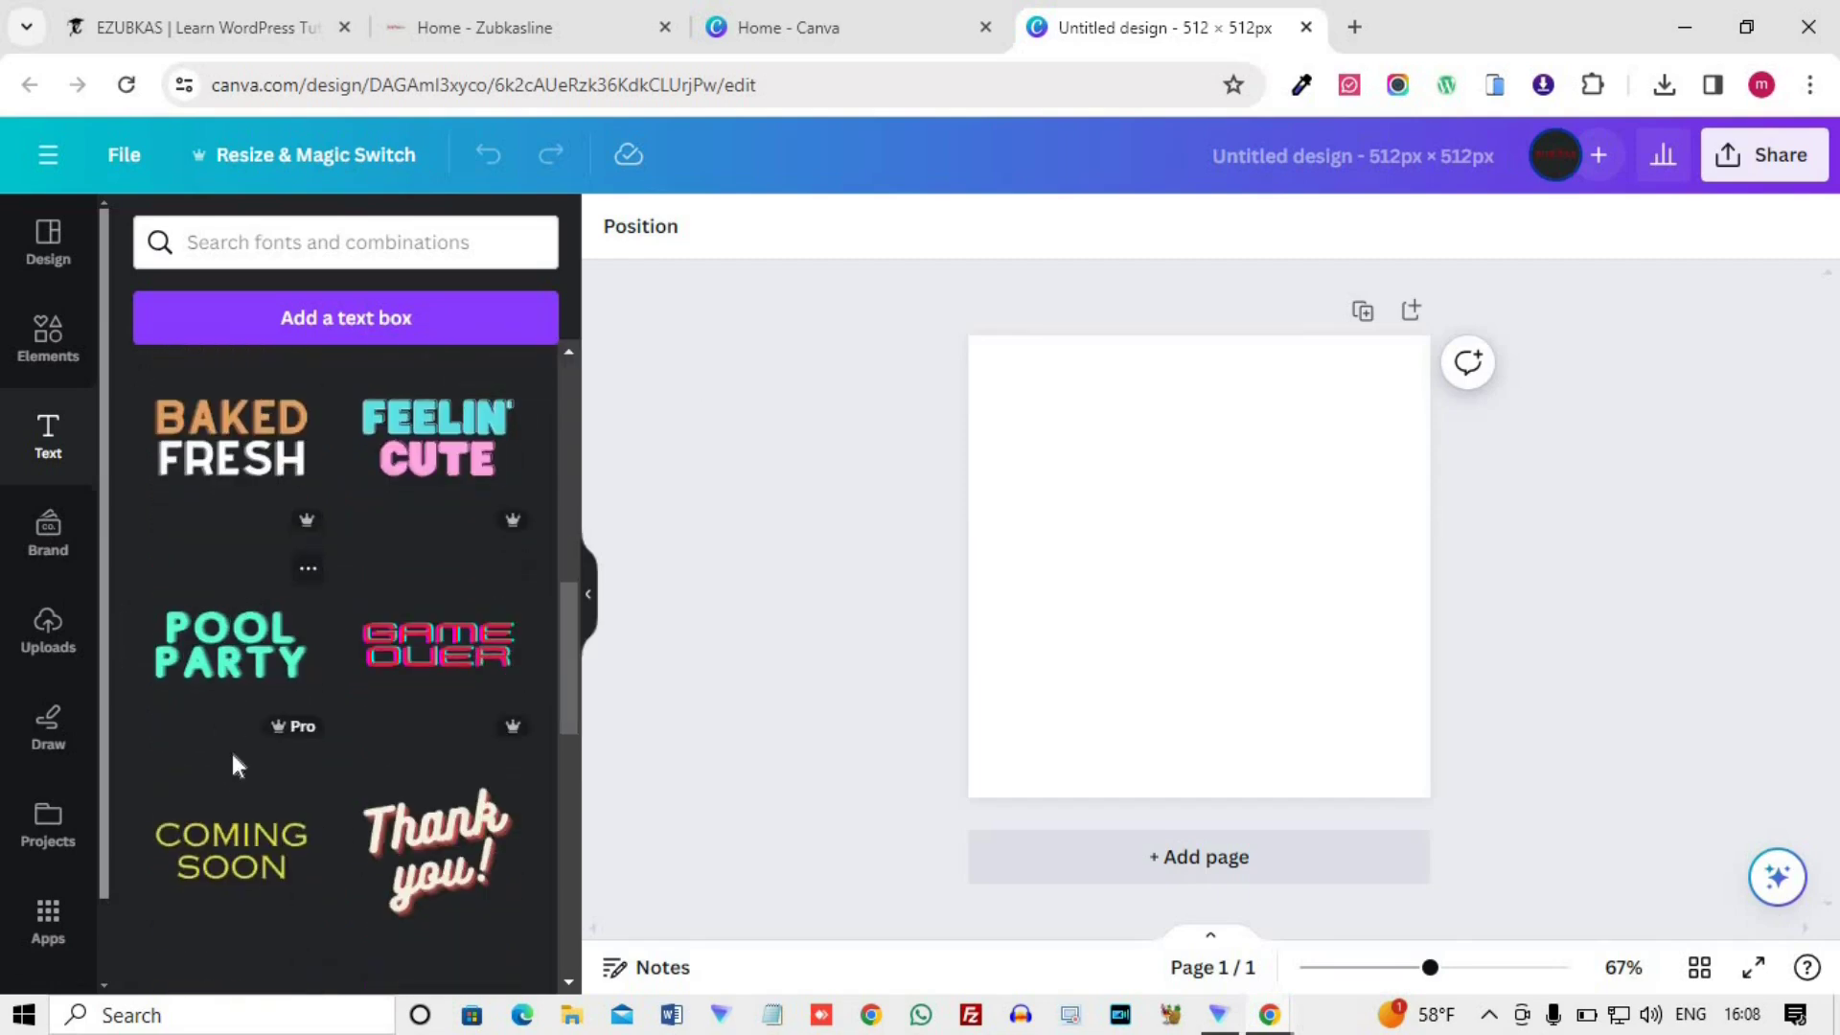
pyautogui.moveTo(274, 727)
pyautogui.scroll(5, 275, 727)
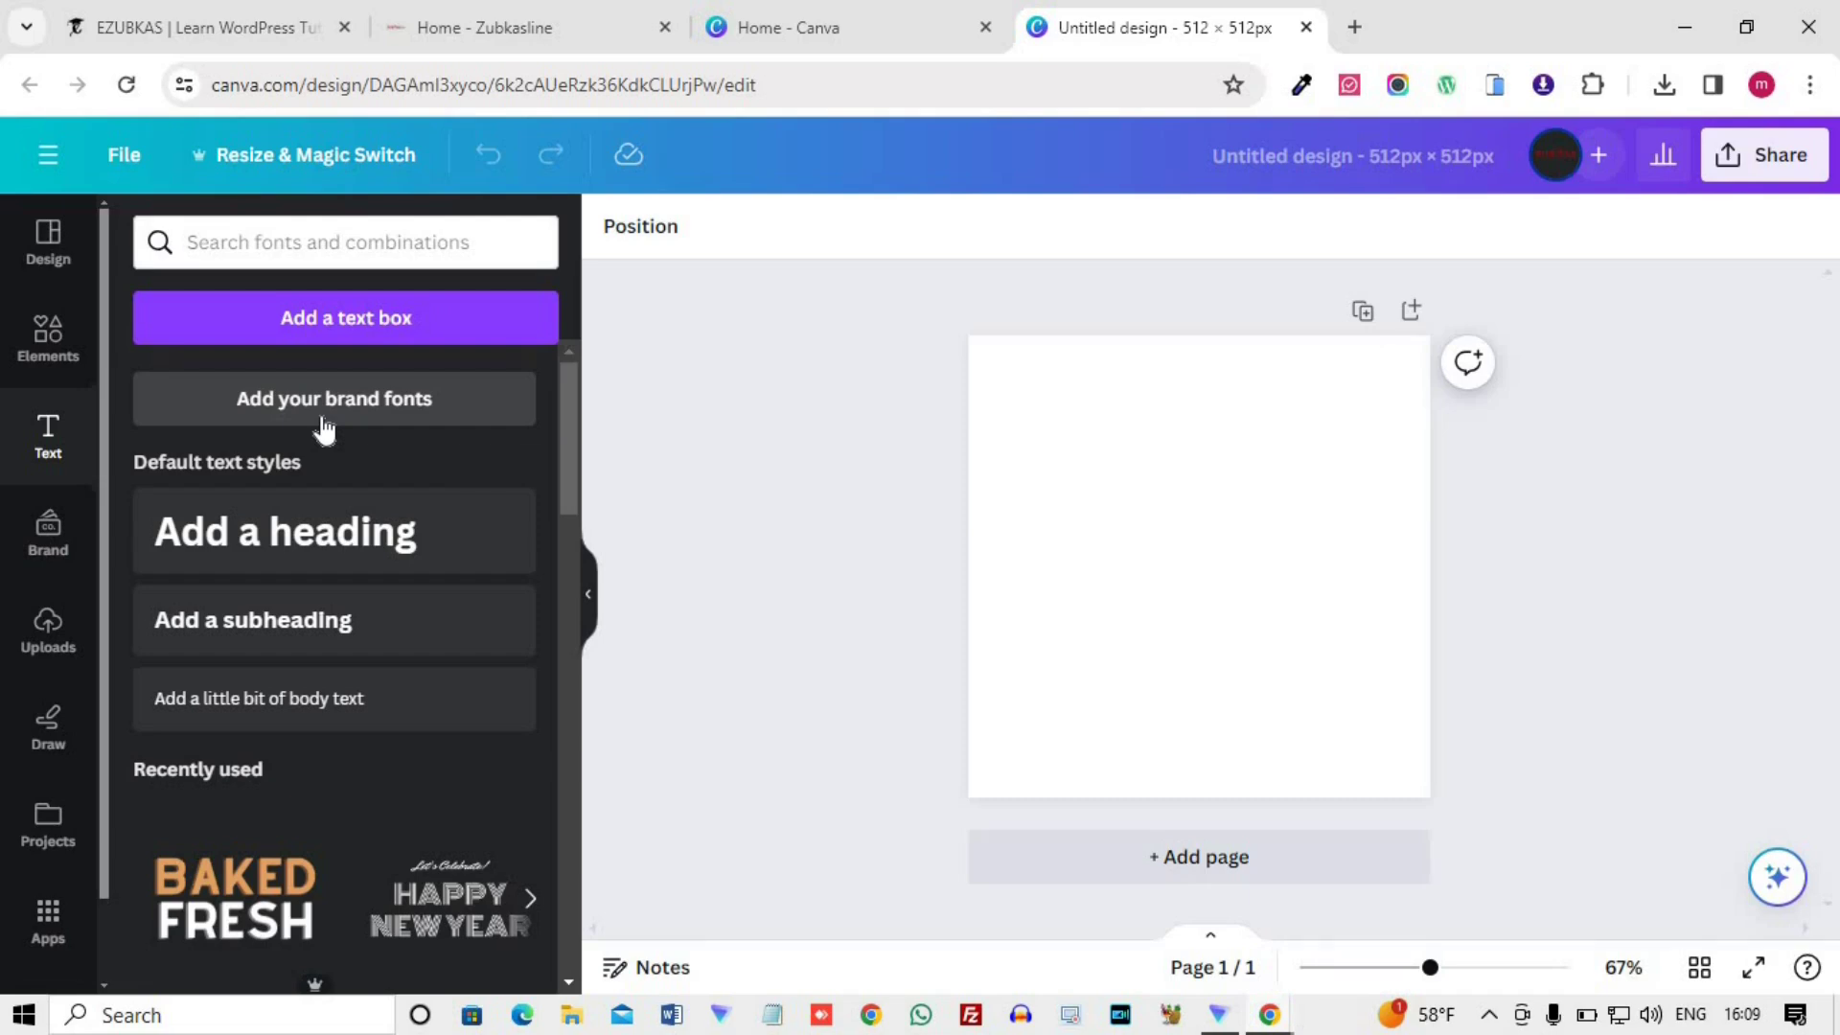
# - Examine the brand options, from templates, logos, colors and fonts to brand voice, photos, graphics and icons
pyautogui.click(42, 495)
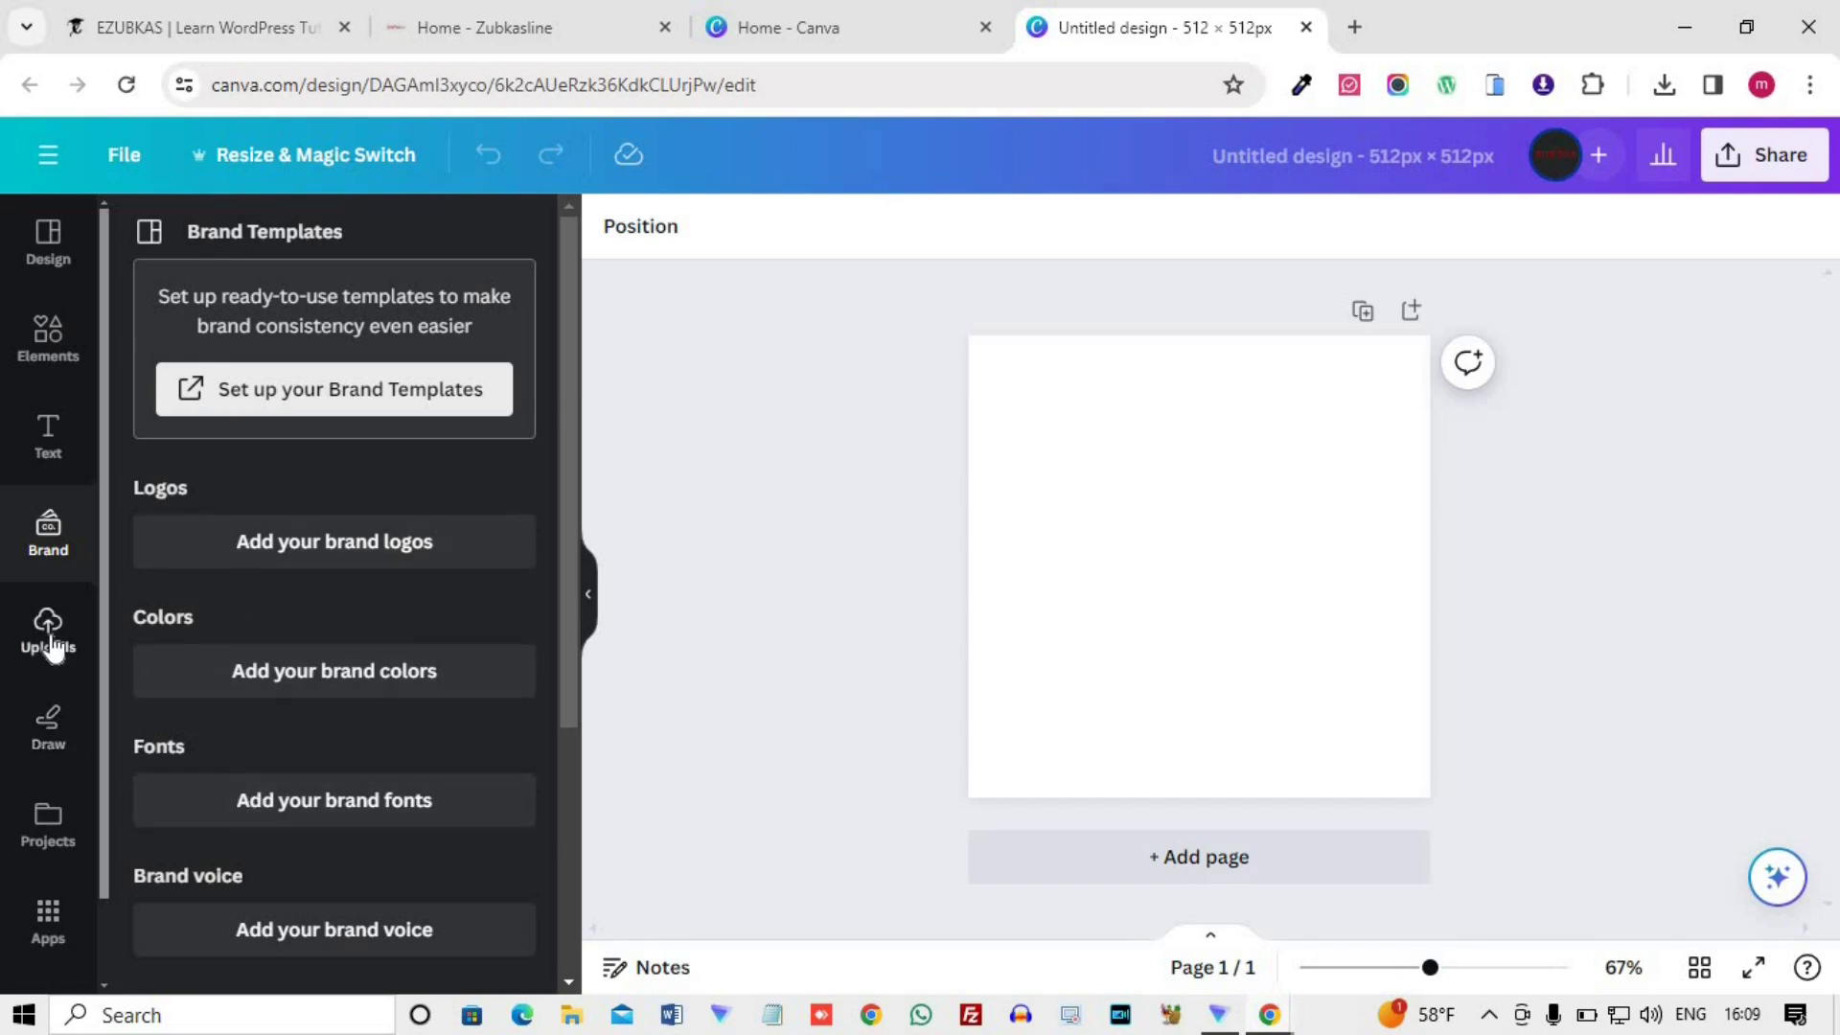
pyautogui.scroll(-3, 202, 695)
pyautogui.scroll(-1, 201, 695)
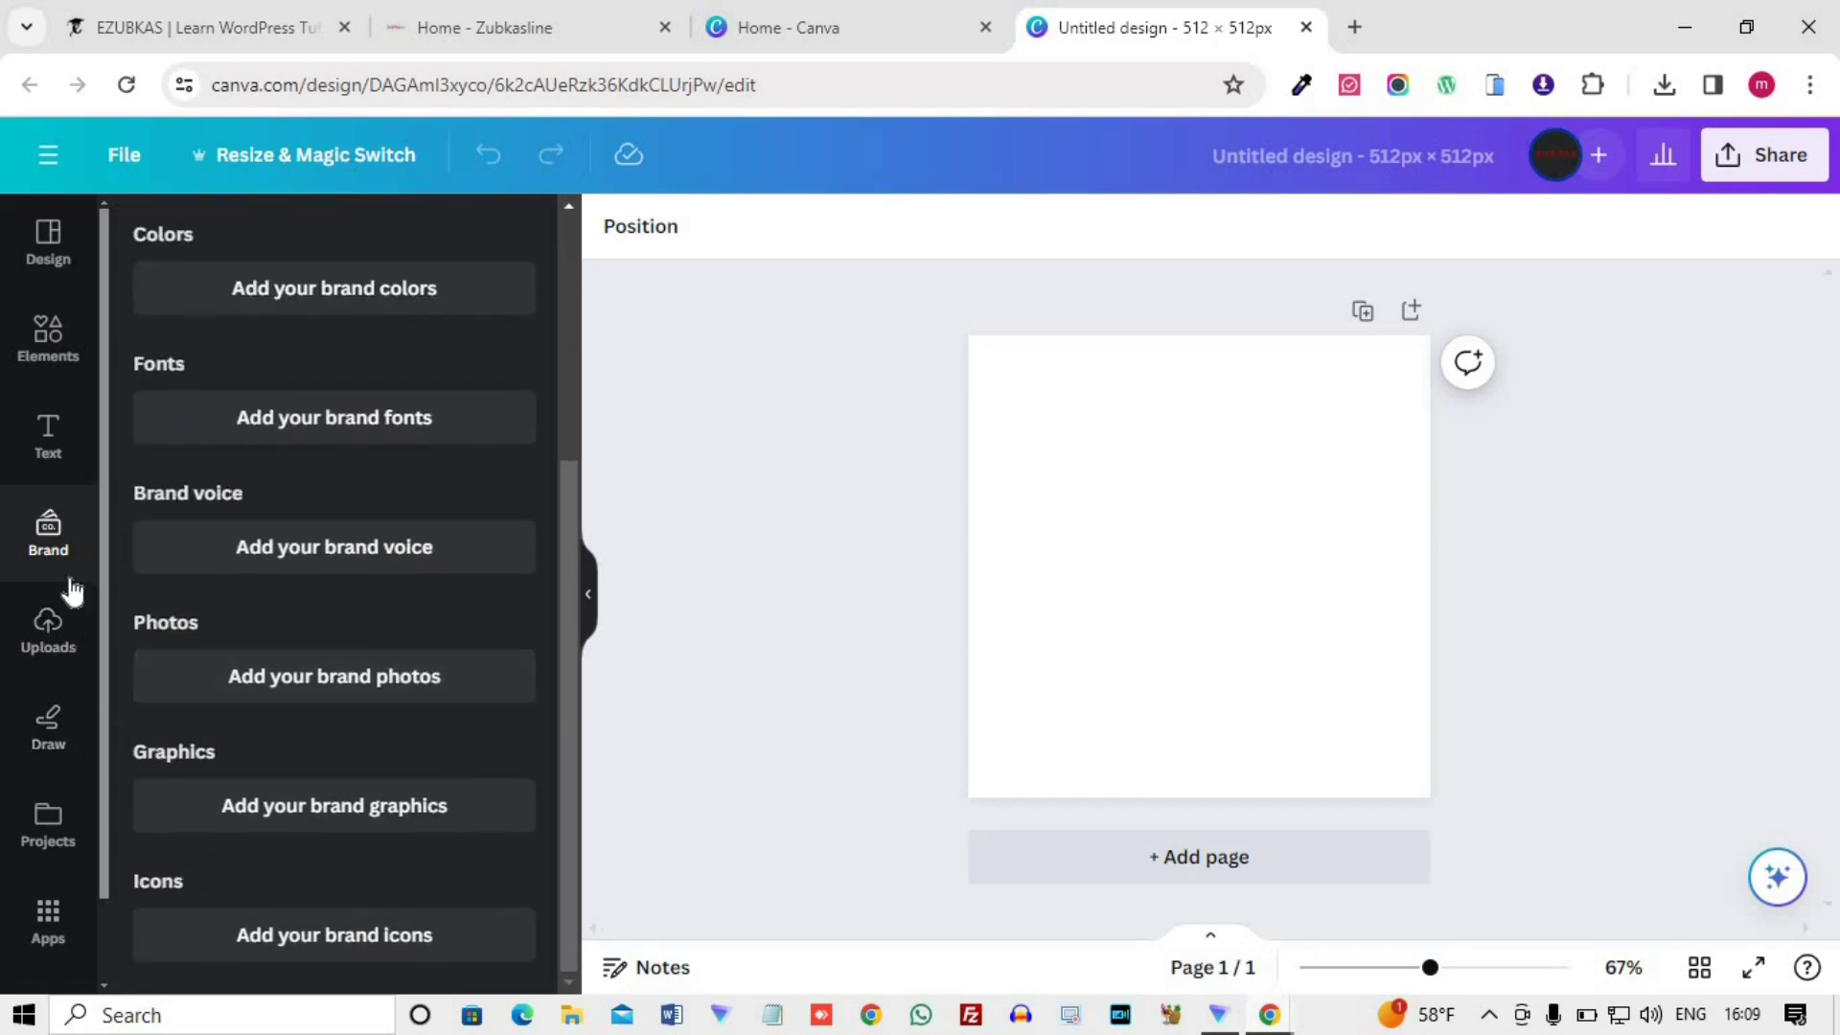
# - Upload the image WE3 (4) from the Downloads folder to the uploaded images
pyautogui.click(47, 632)
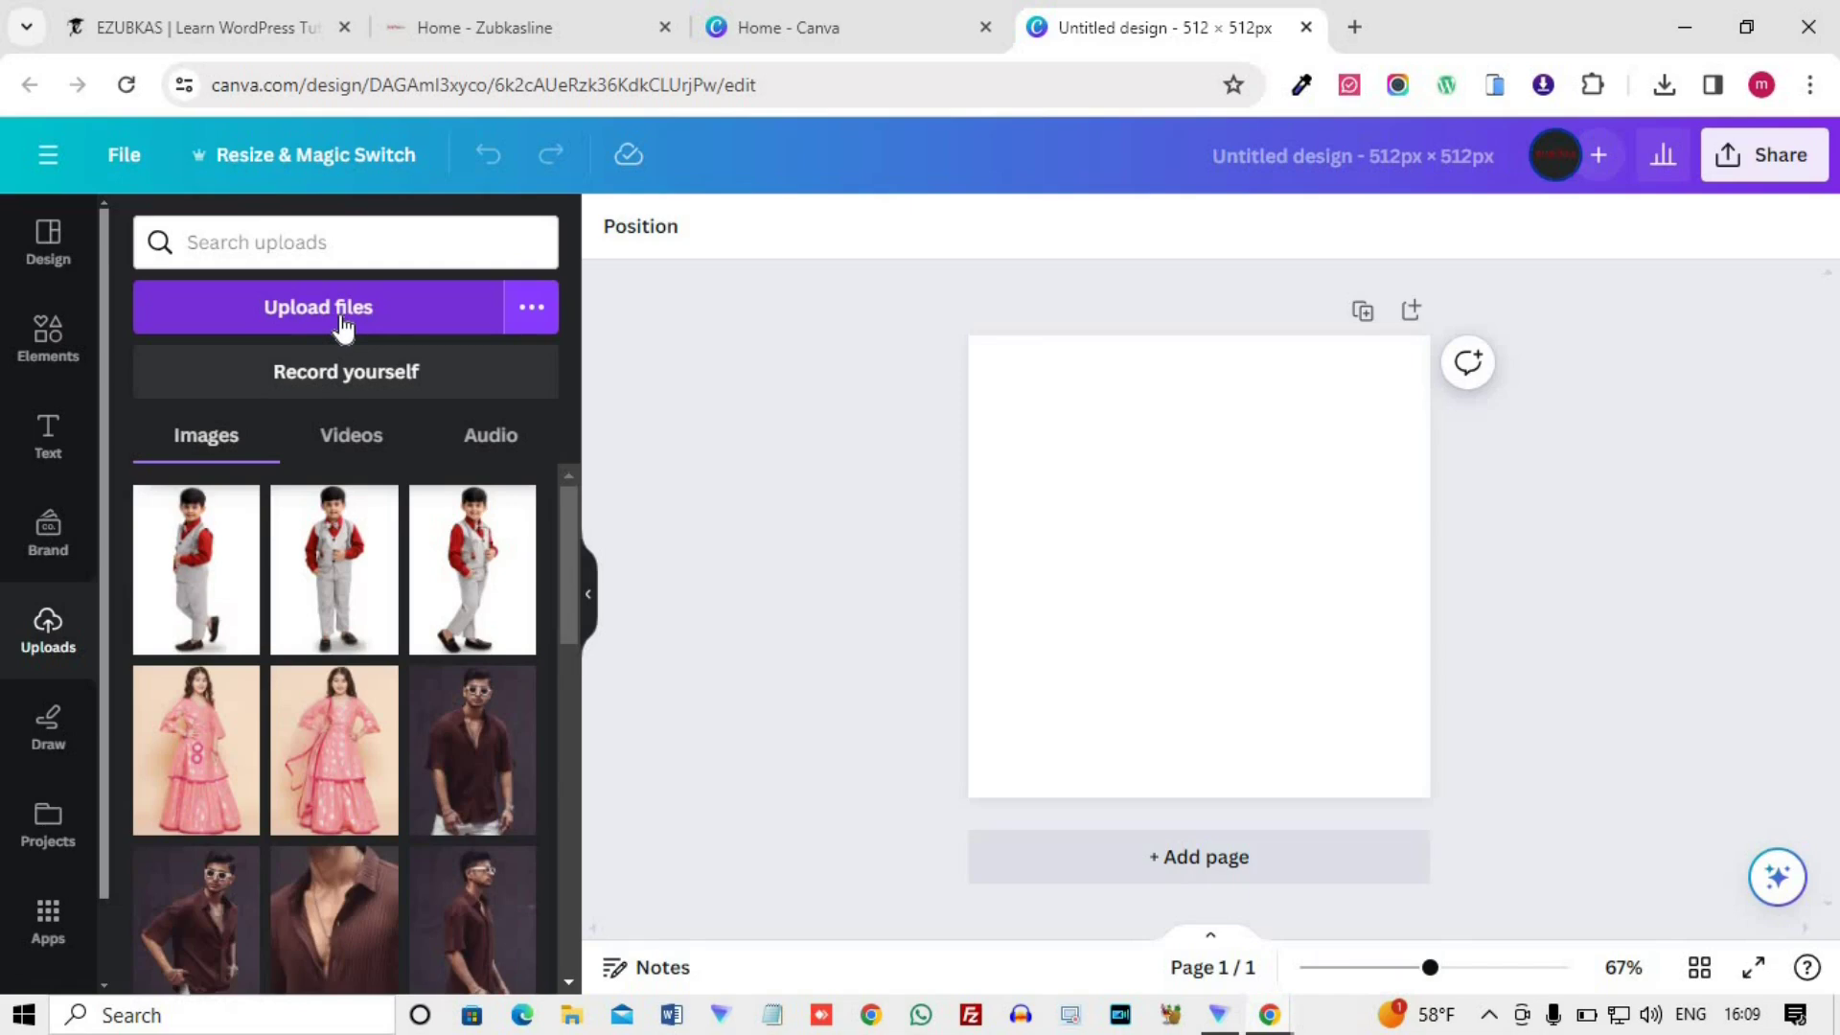
pyautogui.click(342, 318)
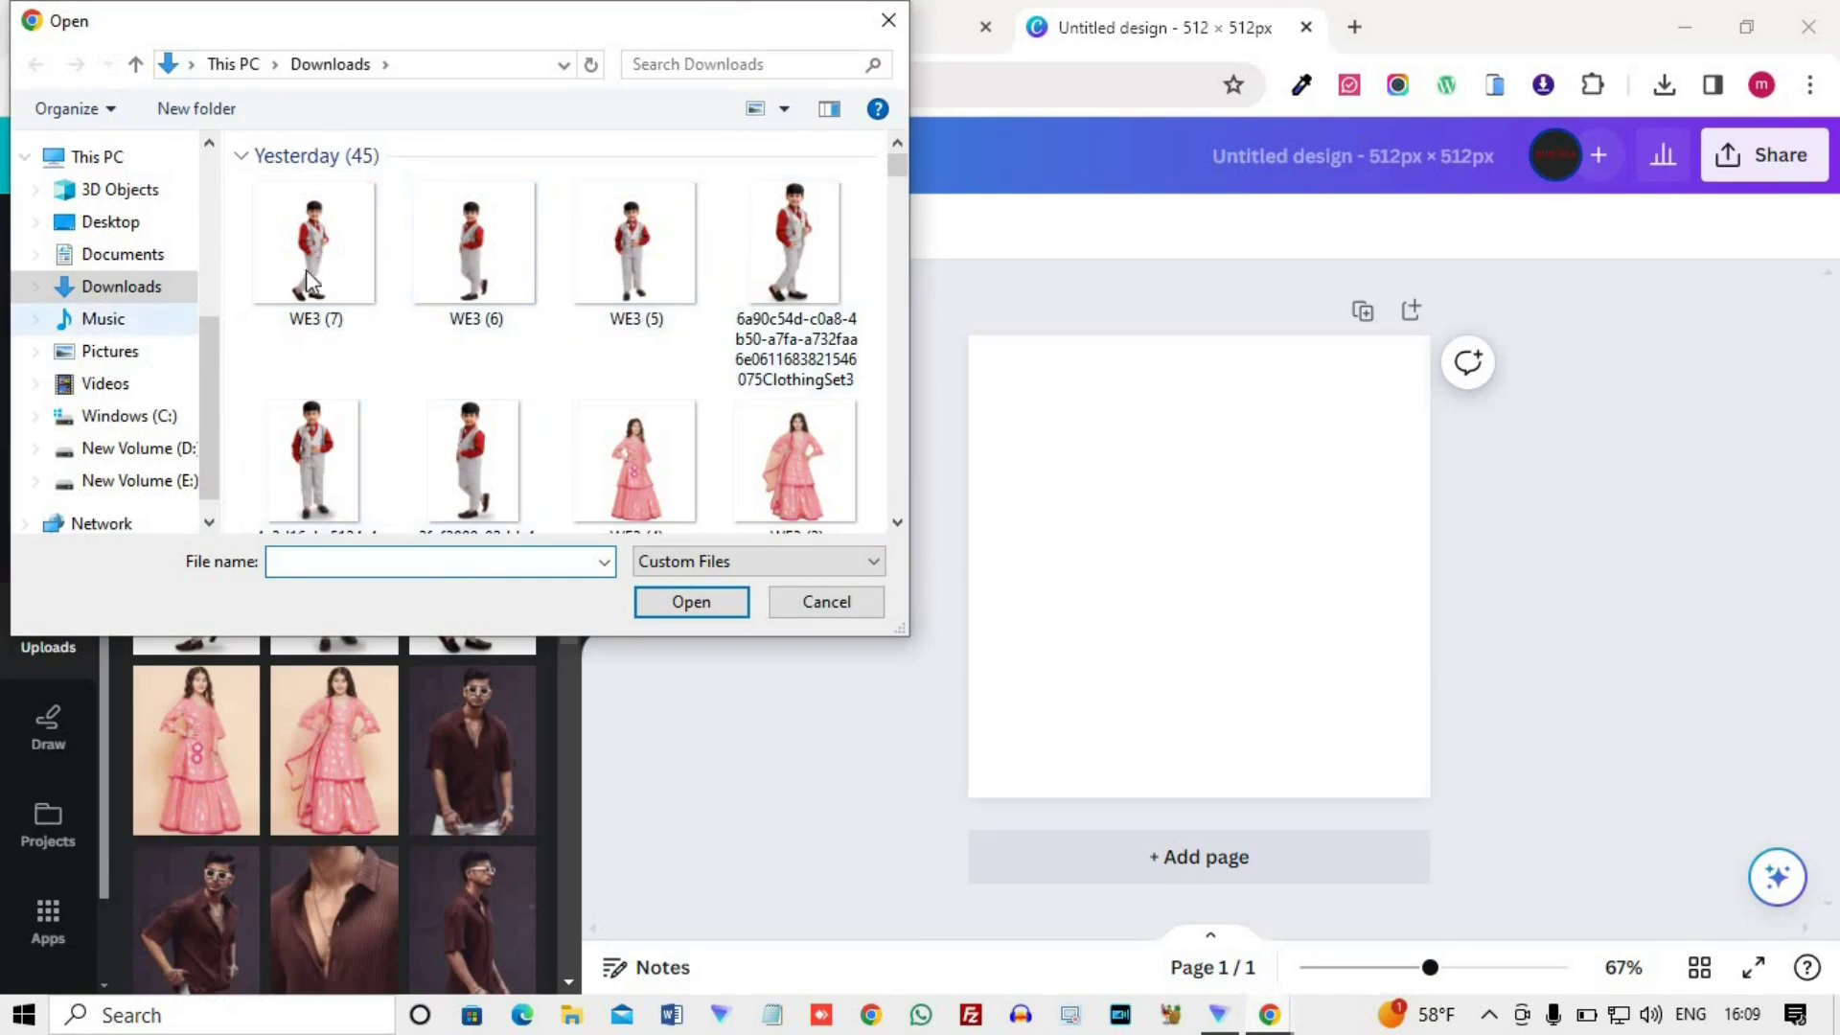
pyautogui.click(647, 481)
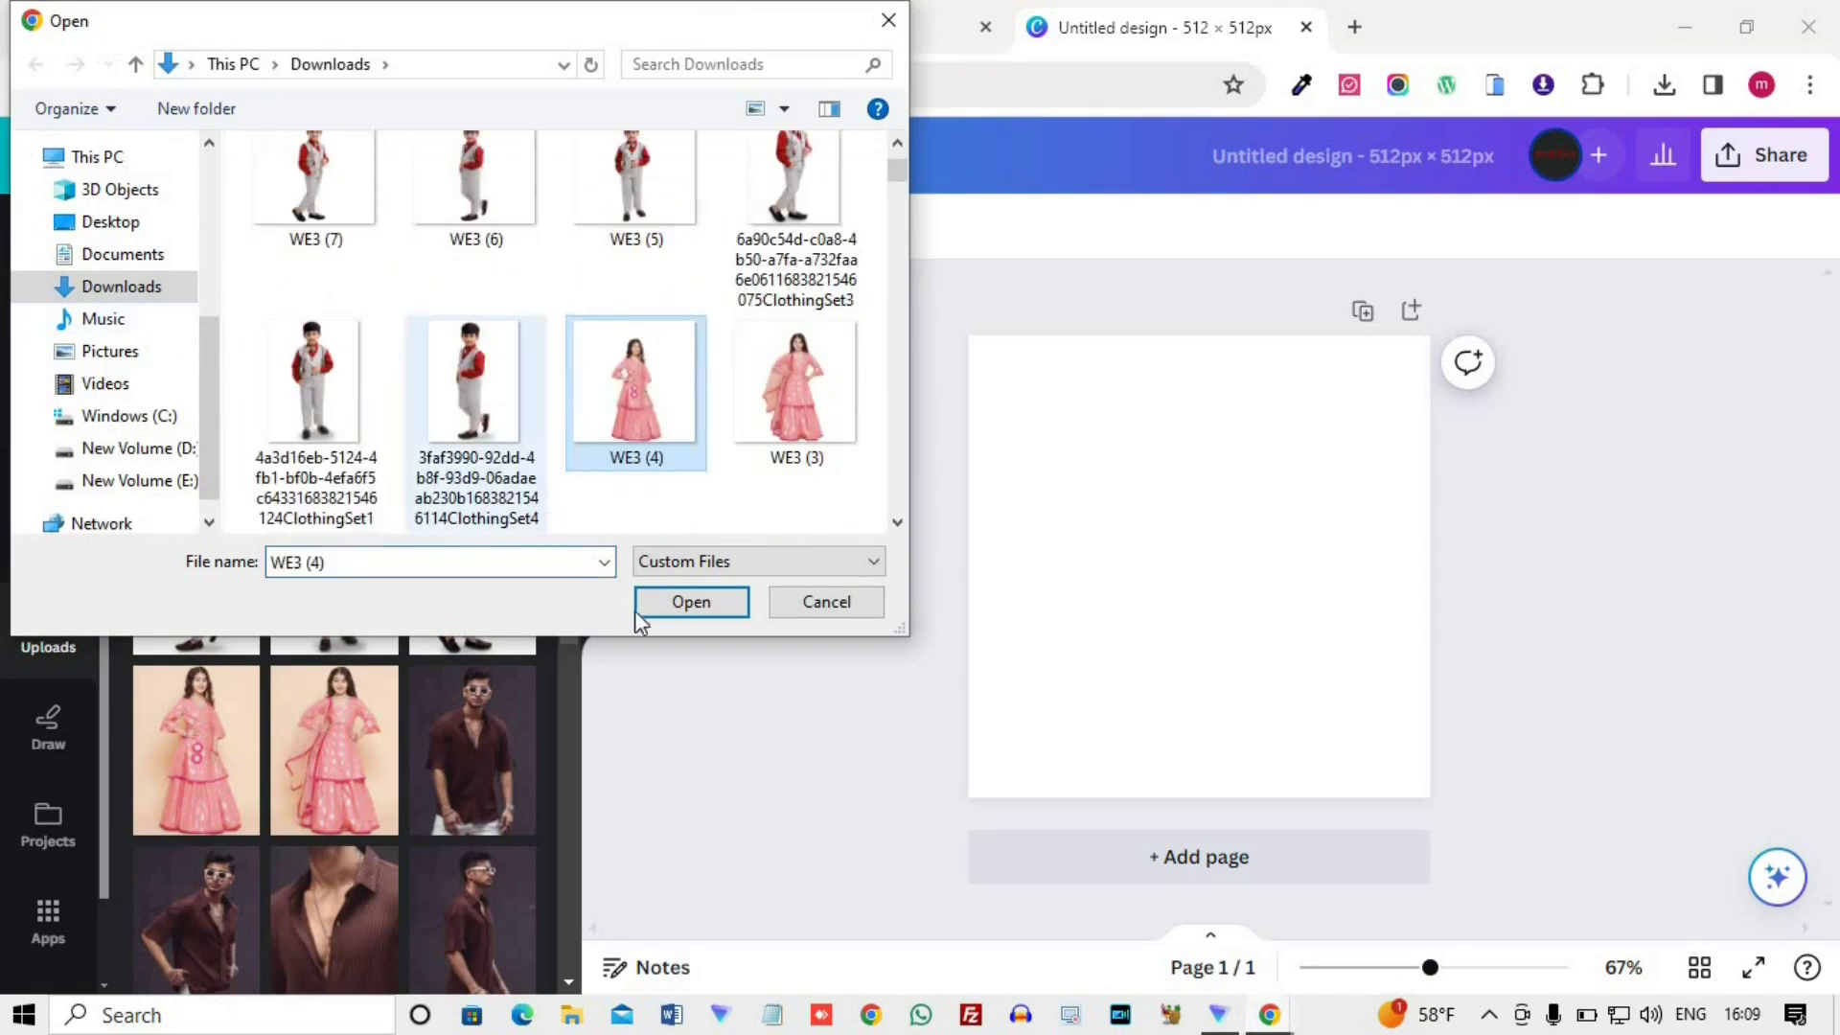
pyautogui.click(692, 604)
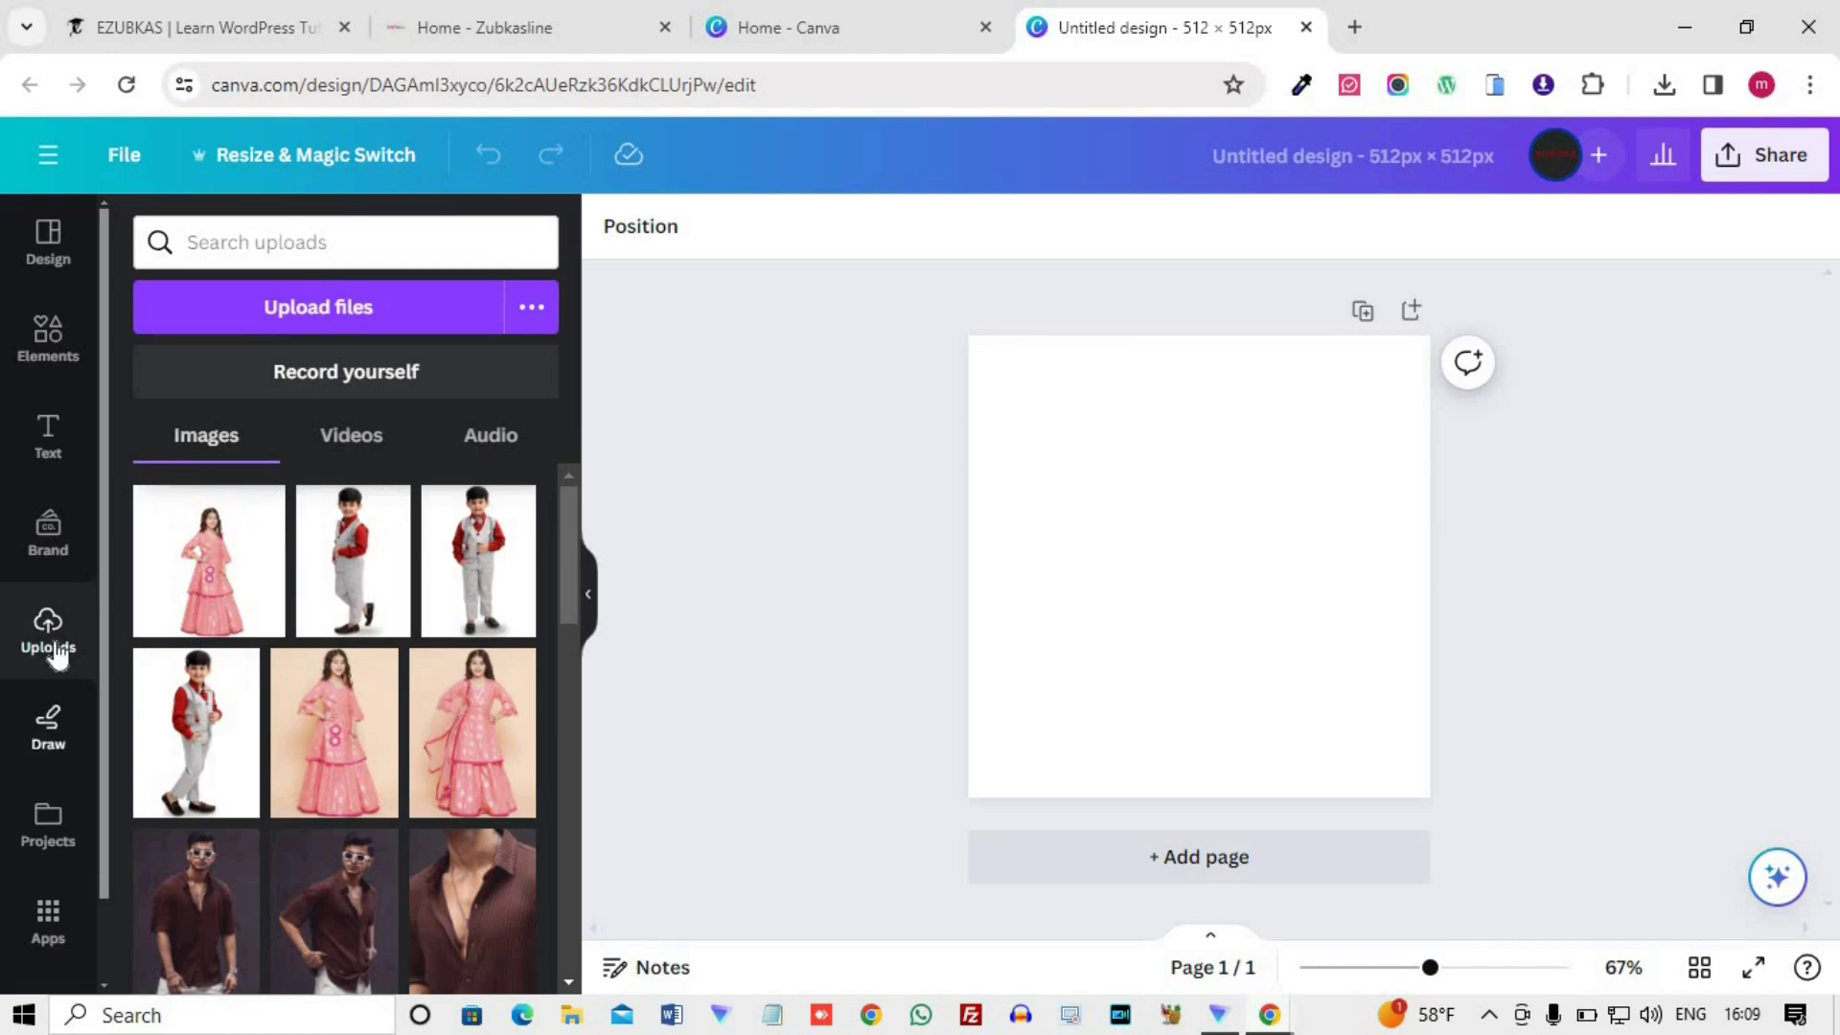
# - Draw a wavy red freehand line across the page with the marker, and erase it with the eraser
pyautogui.click(48, 726)
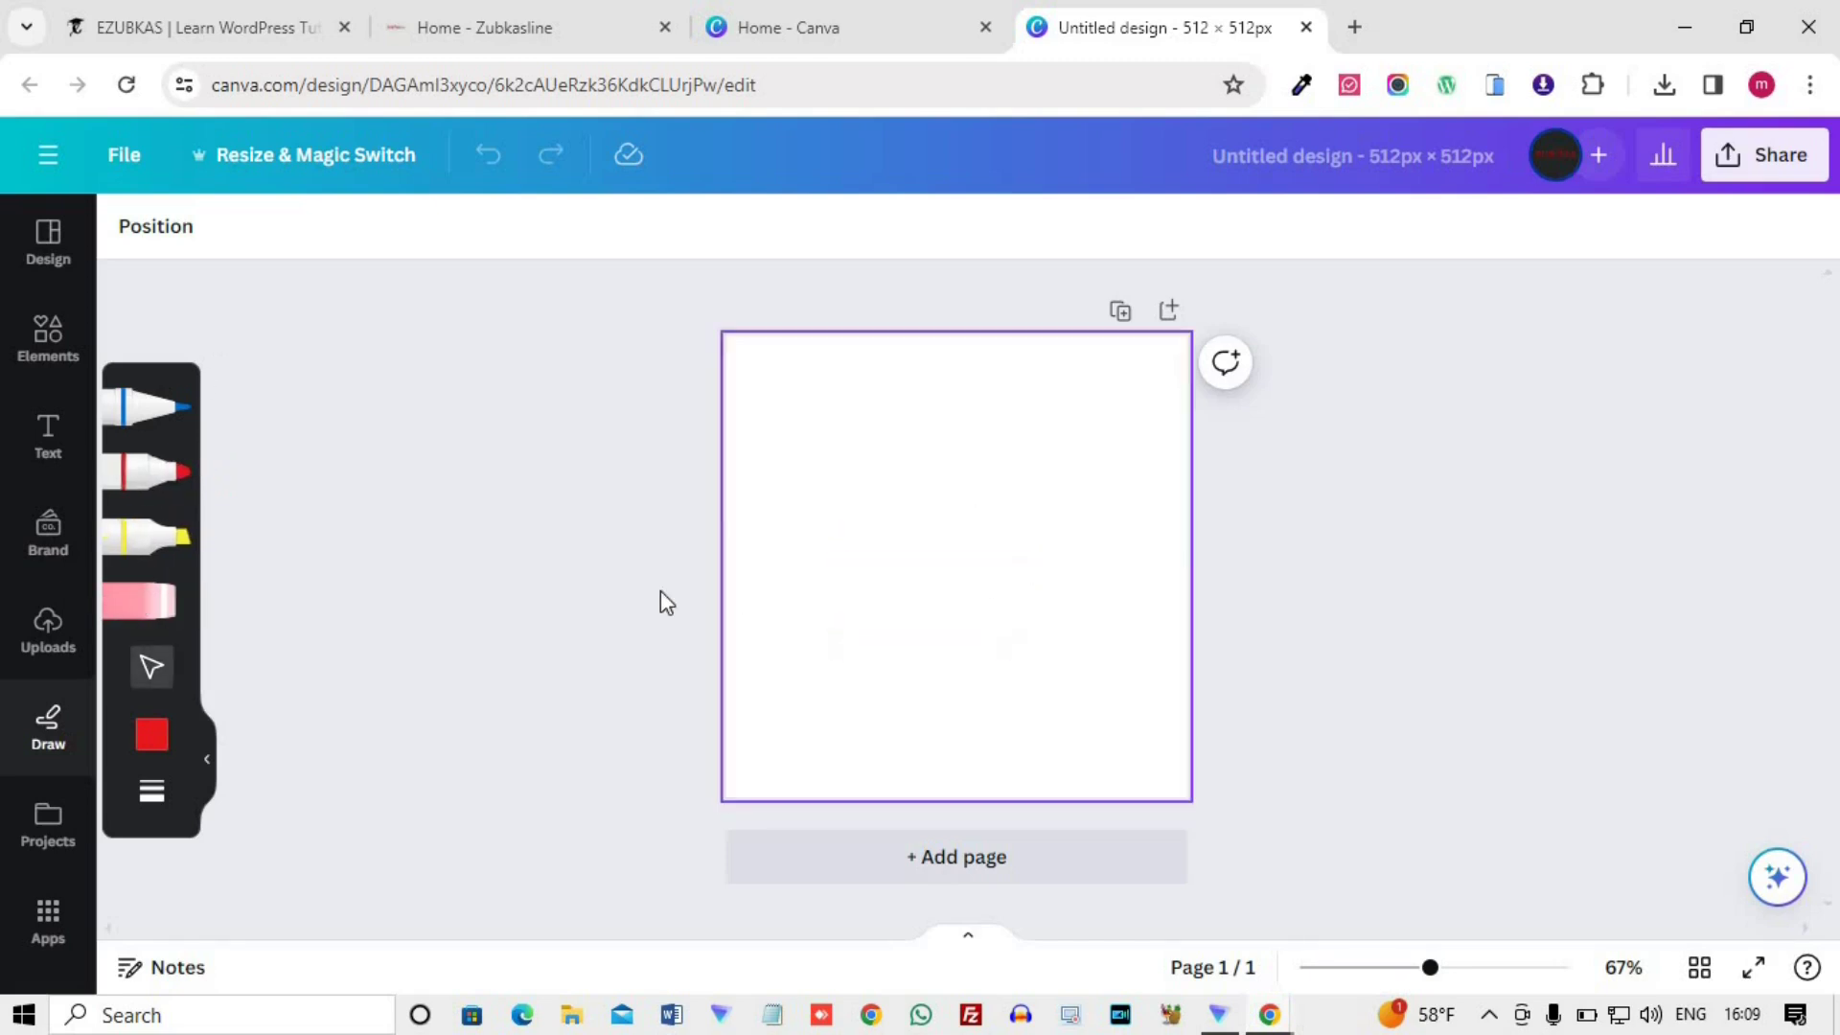
pyautogui.click(167, 492)
pyautogui.moveTo(757, 451)
pyautogui.mouseDown()
pyautogui.moveTo(820, 524)
pyautogui.moveTo(1016, 493)
pyautogui.moveTo(1039, 537)
pyautogui.mouseUp()
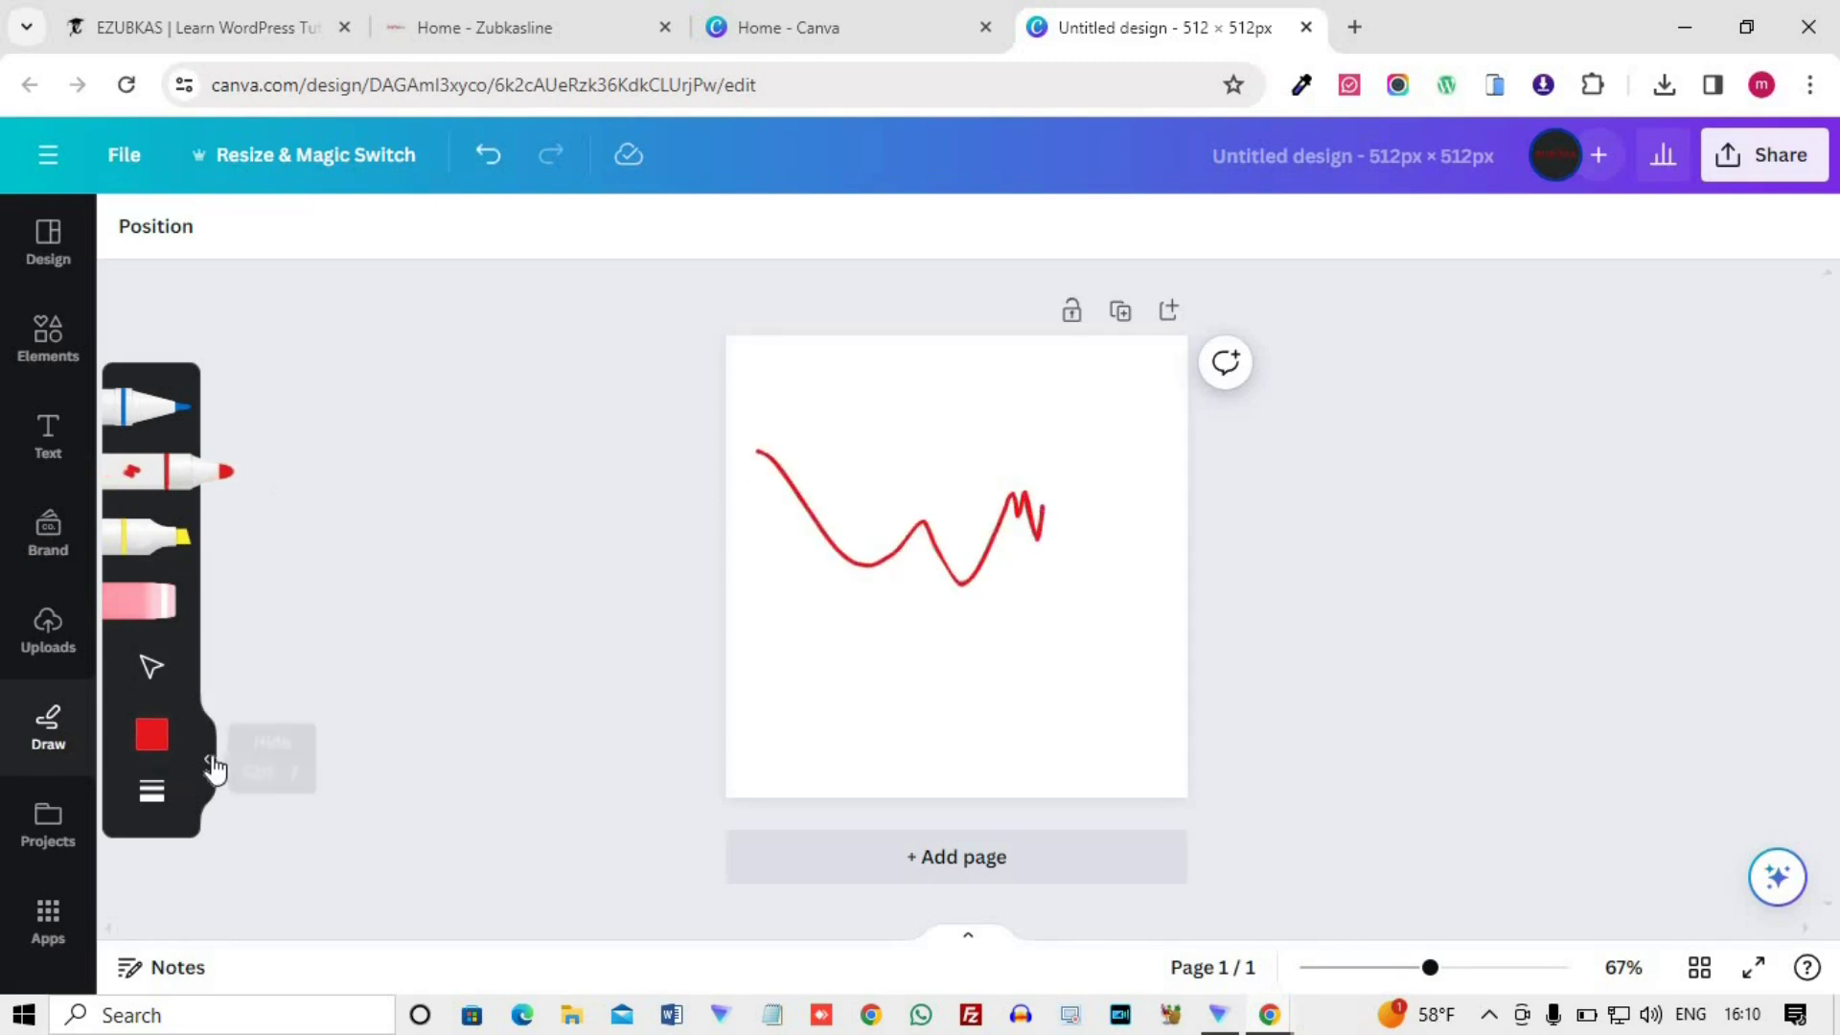
pyautogui.click(144, 600)
pyautogui.moveTo(871, 546); pyautogui.dragTo(1080, 534)
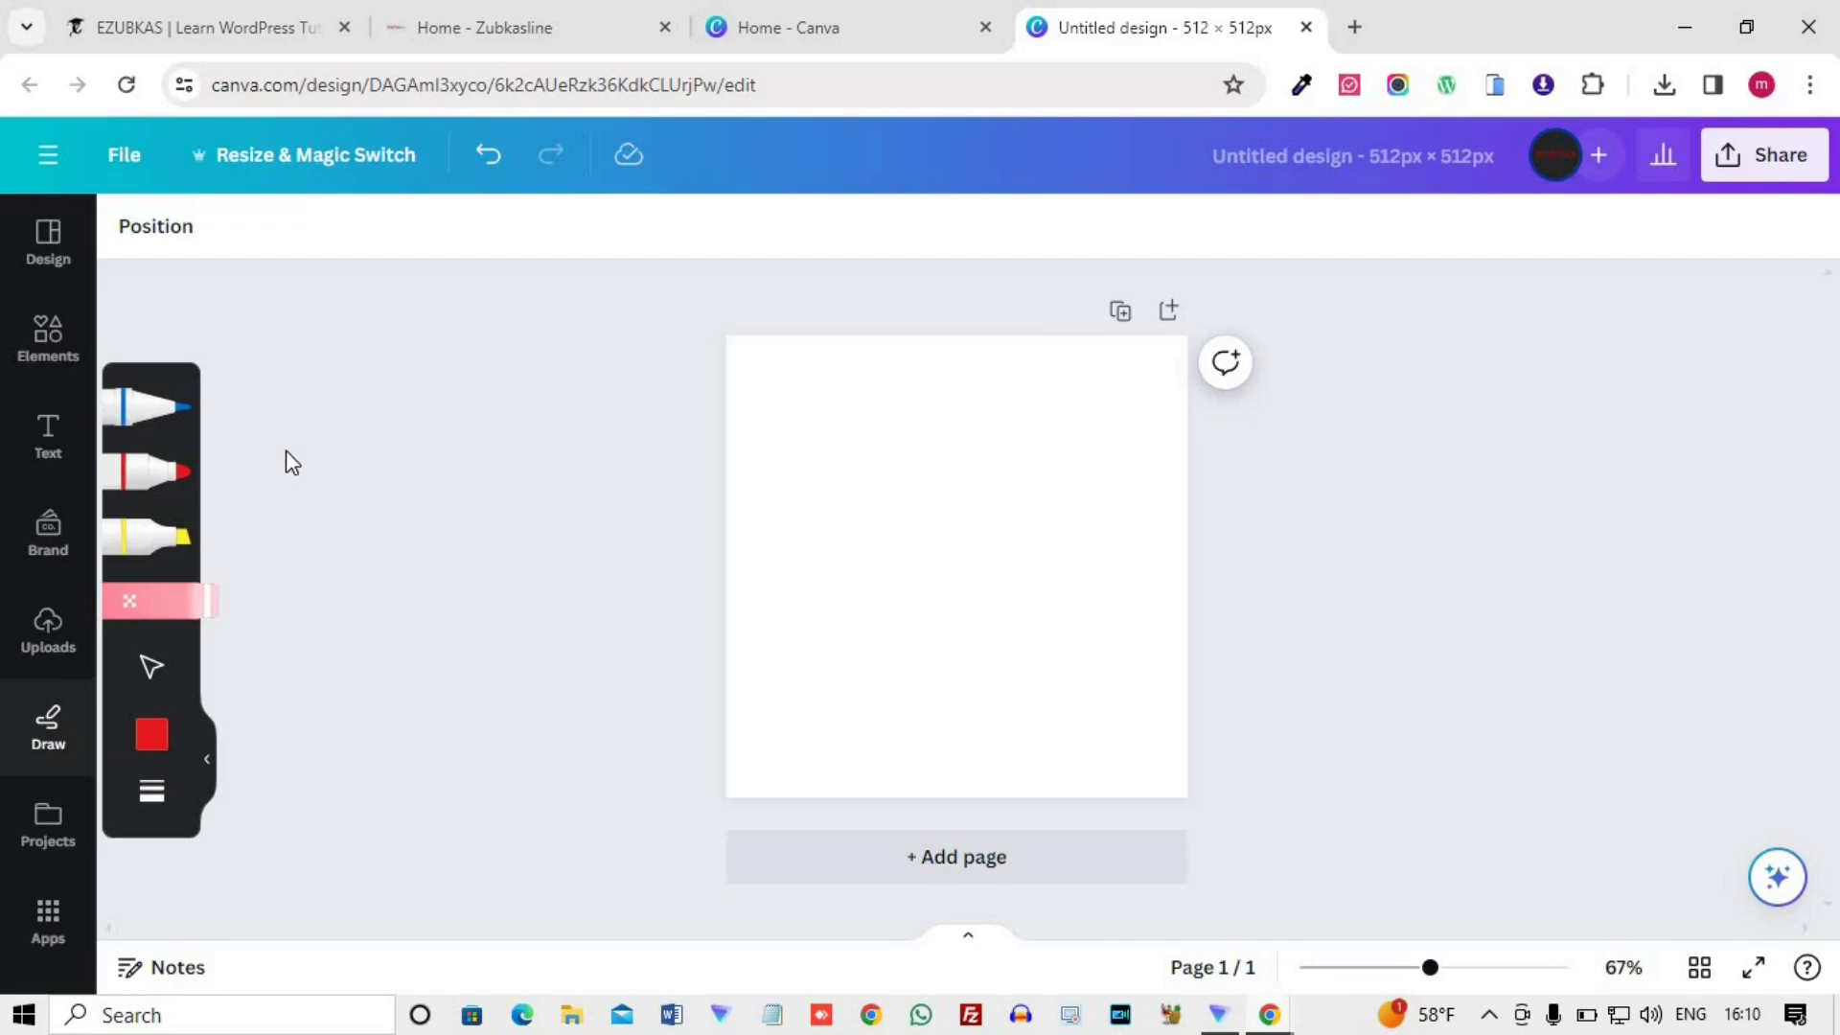
pyautogui.click(145, 475)
# - Look through the saved projects, including designs, folders and images
pyautogui.click(64, 841)
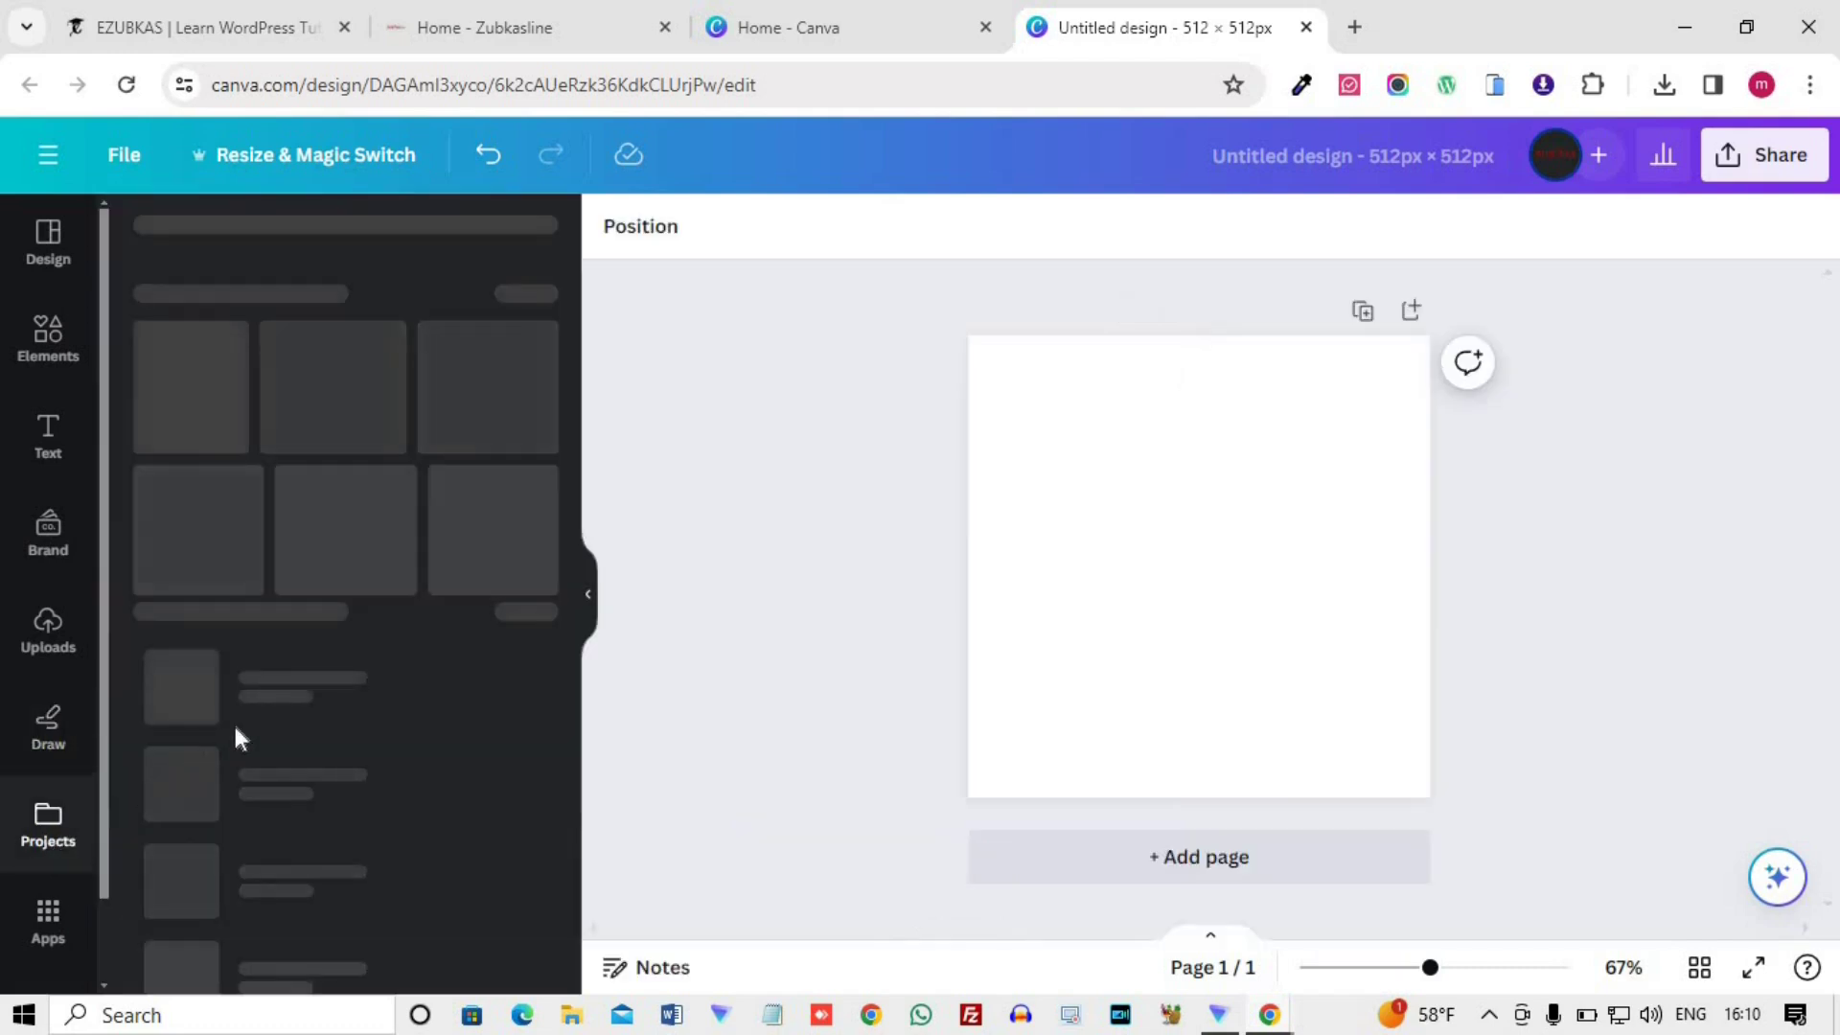
pyautogui.click(513, 307)
pyautogui.click(513, 304)
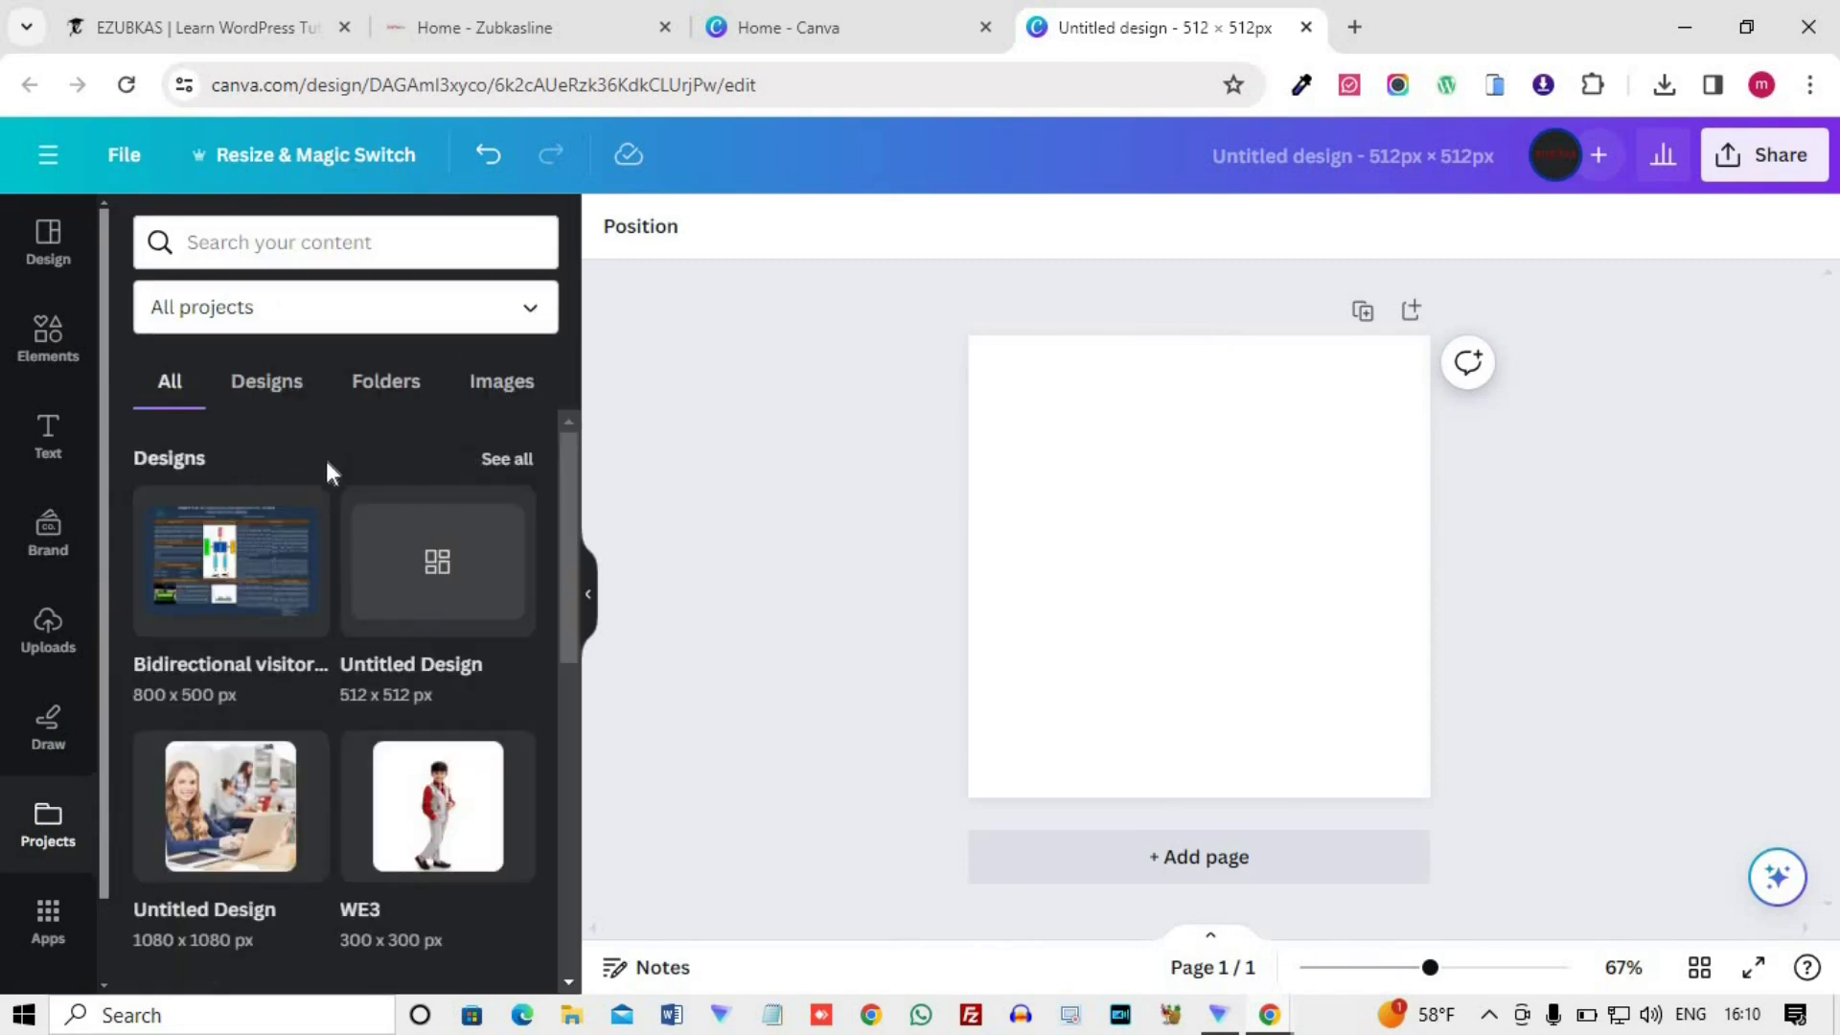
pyautogui.scroll(-3, 330, 475)
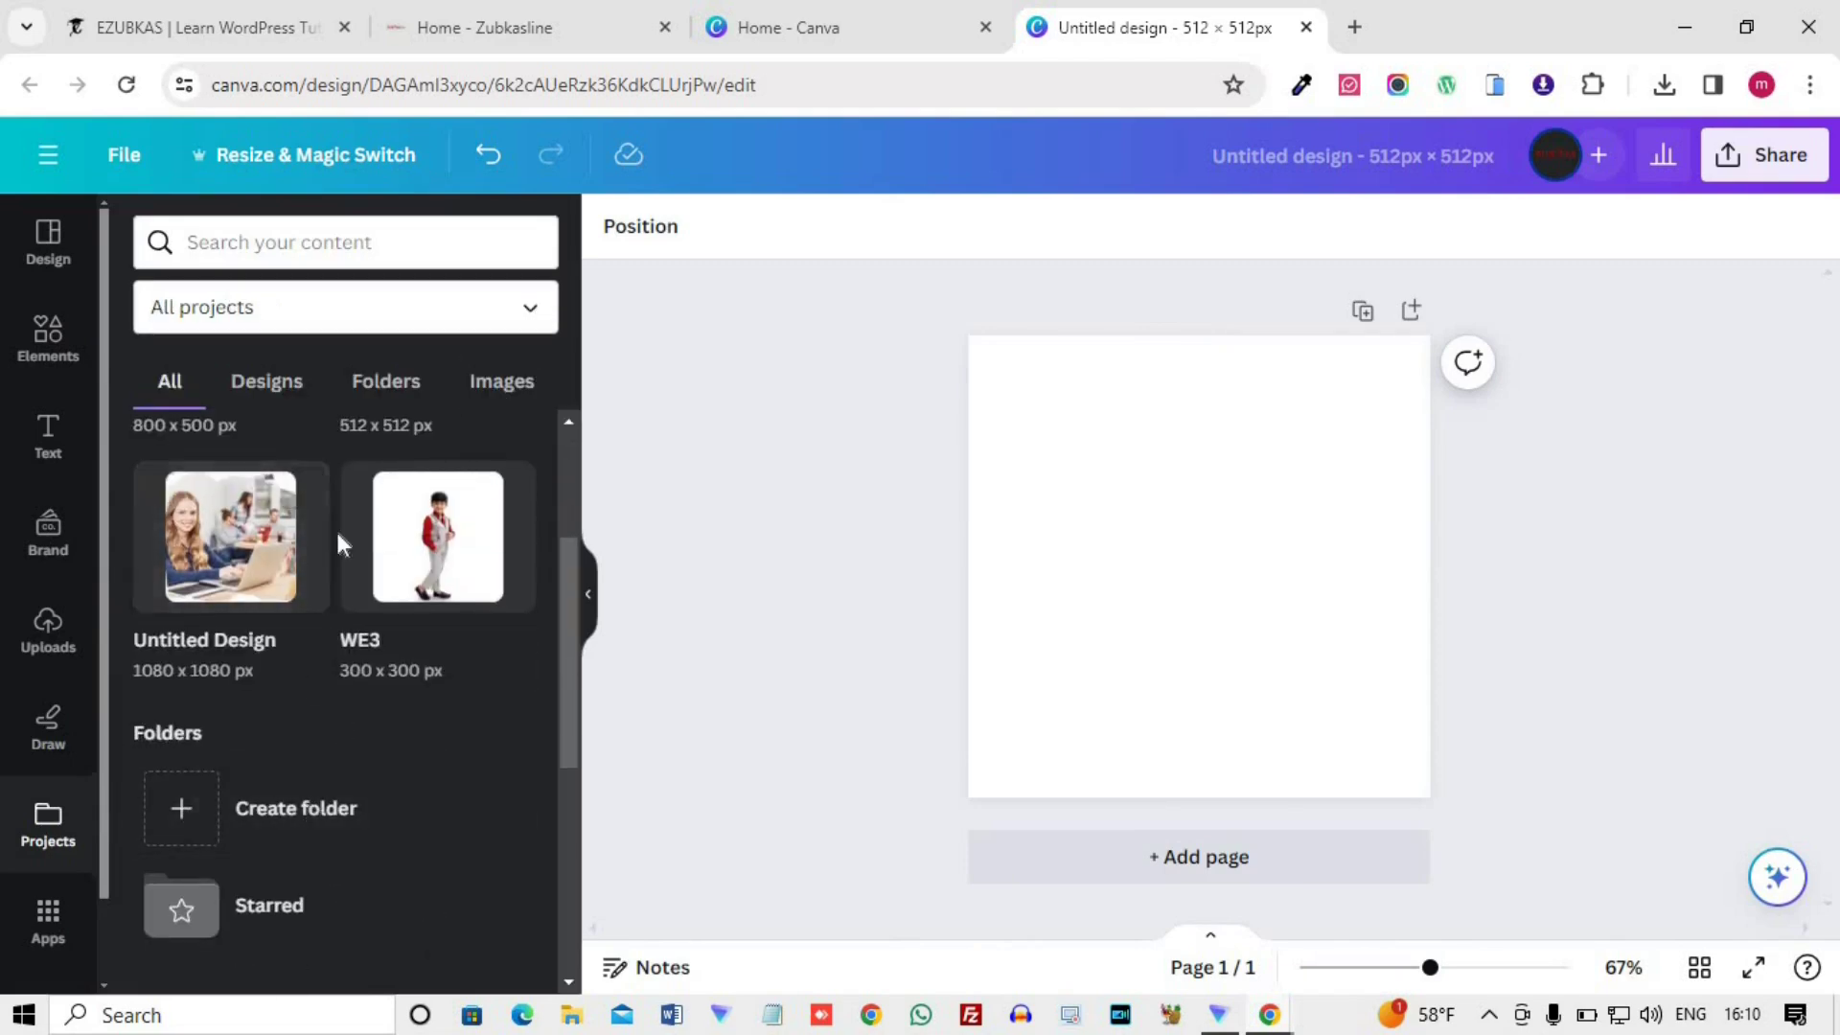
pyautogui.scroll(3, 339, 535)
pyautogui.scroll(-4, 256, 554)
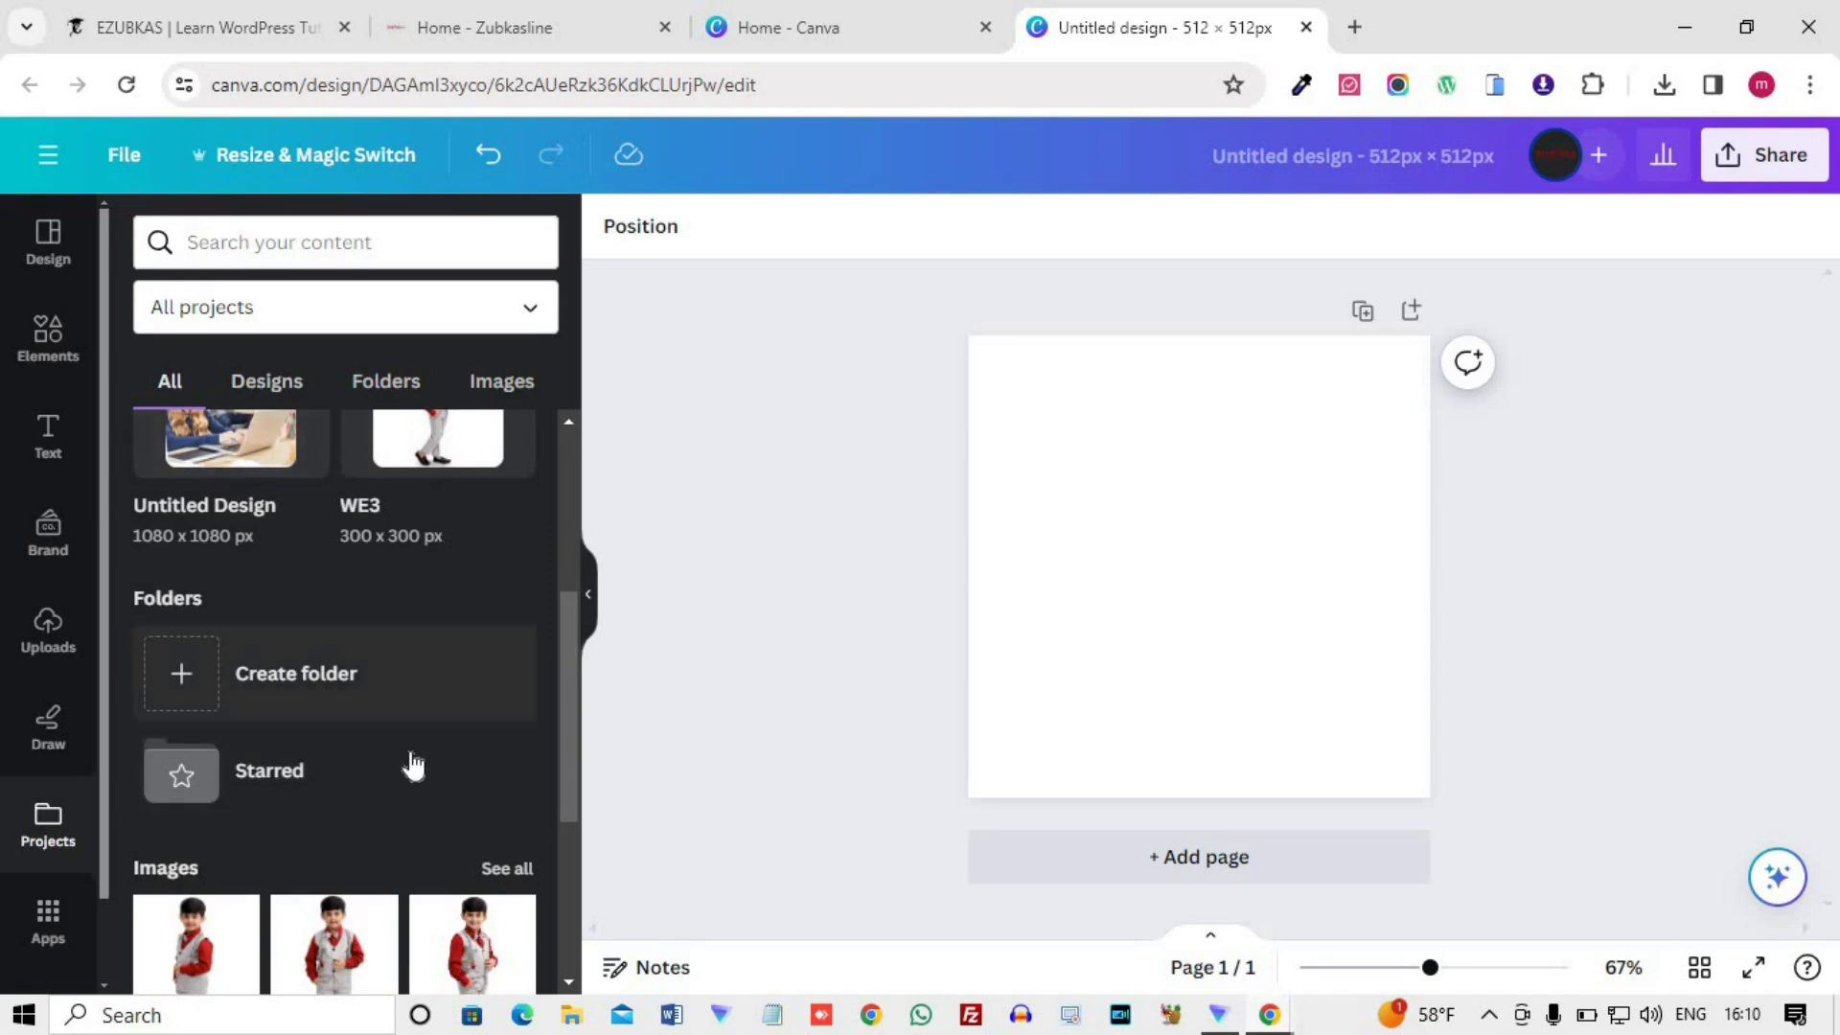
pyautogui.scroll(4, 294, 537)
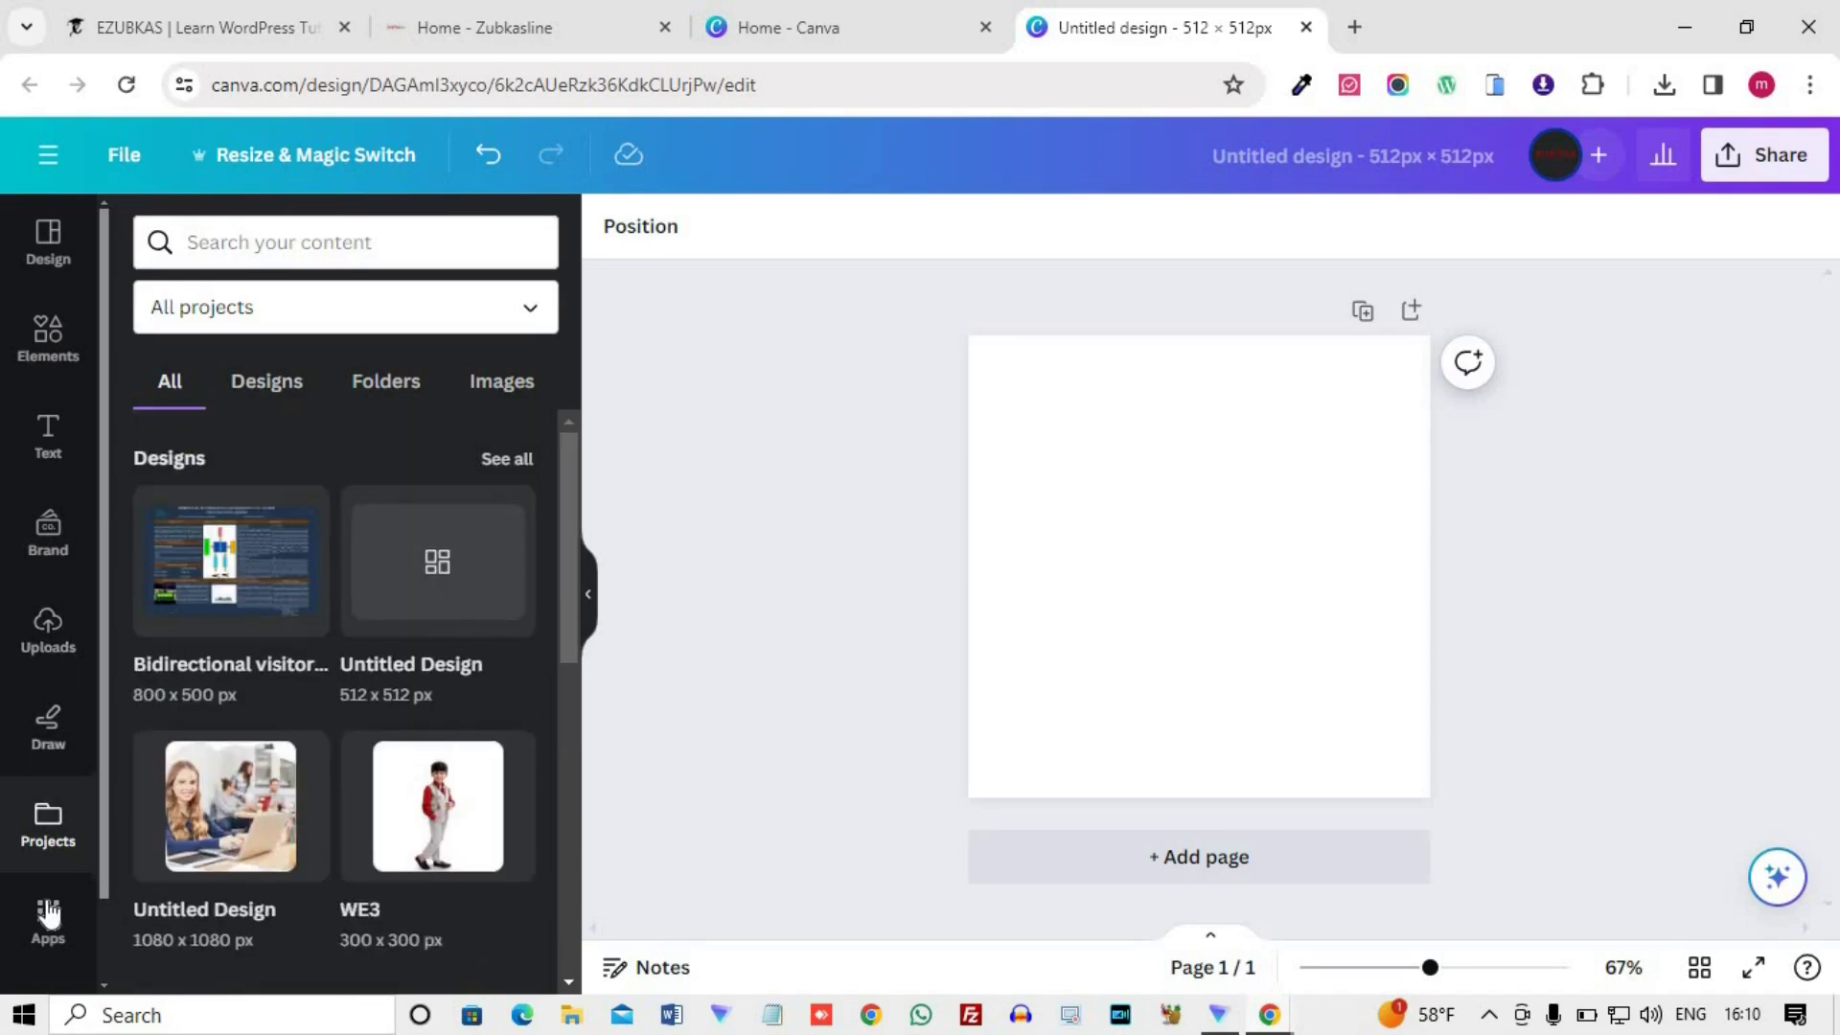
# - Look through the apps available to discover and check which apps are already in use on the account
pyautogui.click(55, 934)
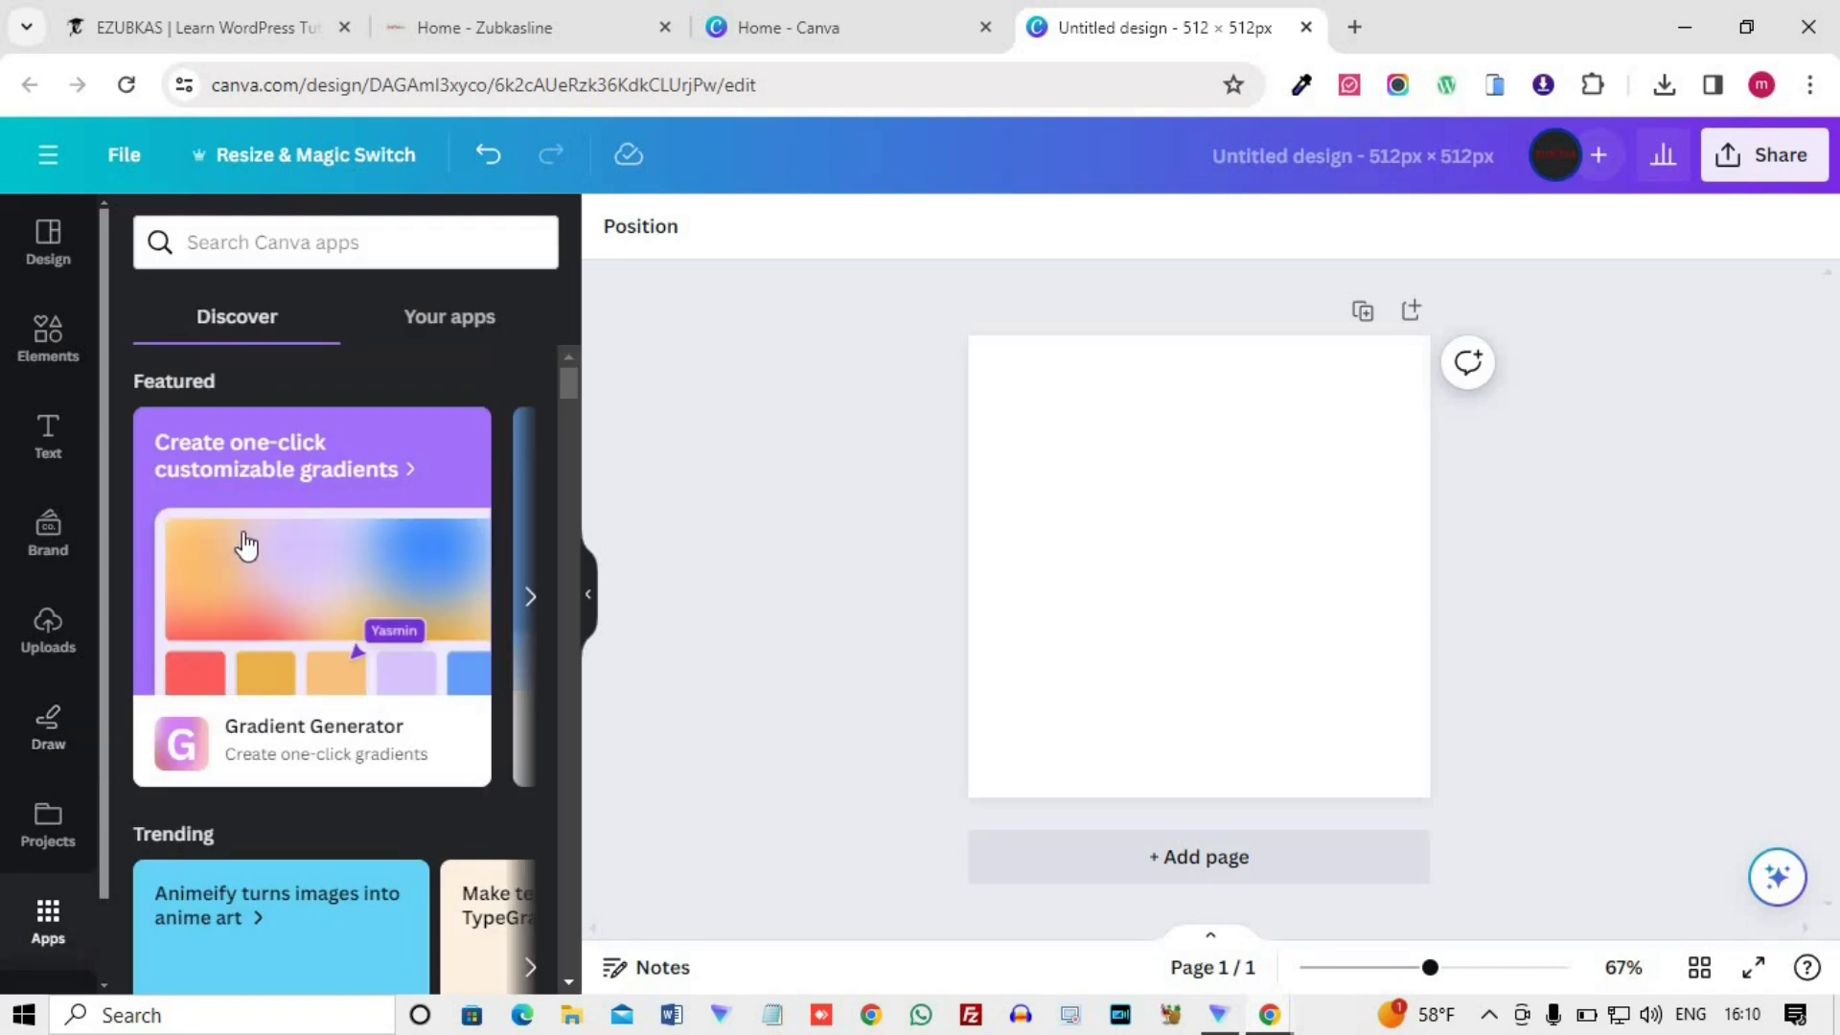
pyautogui.scroll(-4, 244, 537)
pyautogui.scroll(-4, 251, 540)
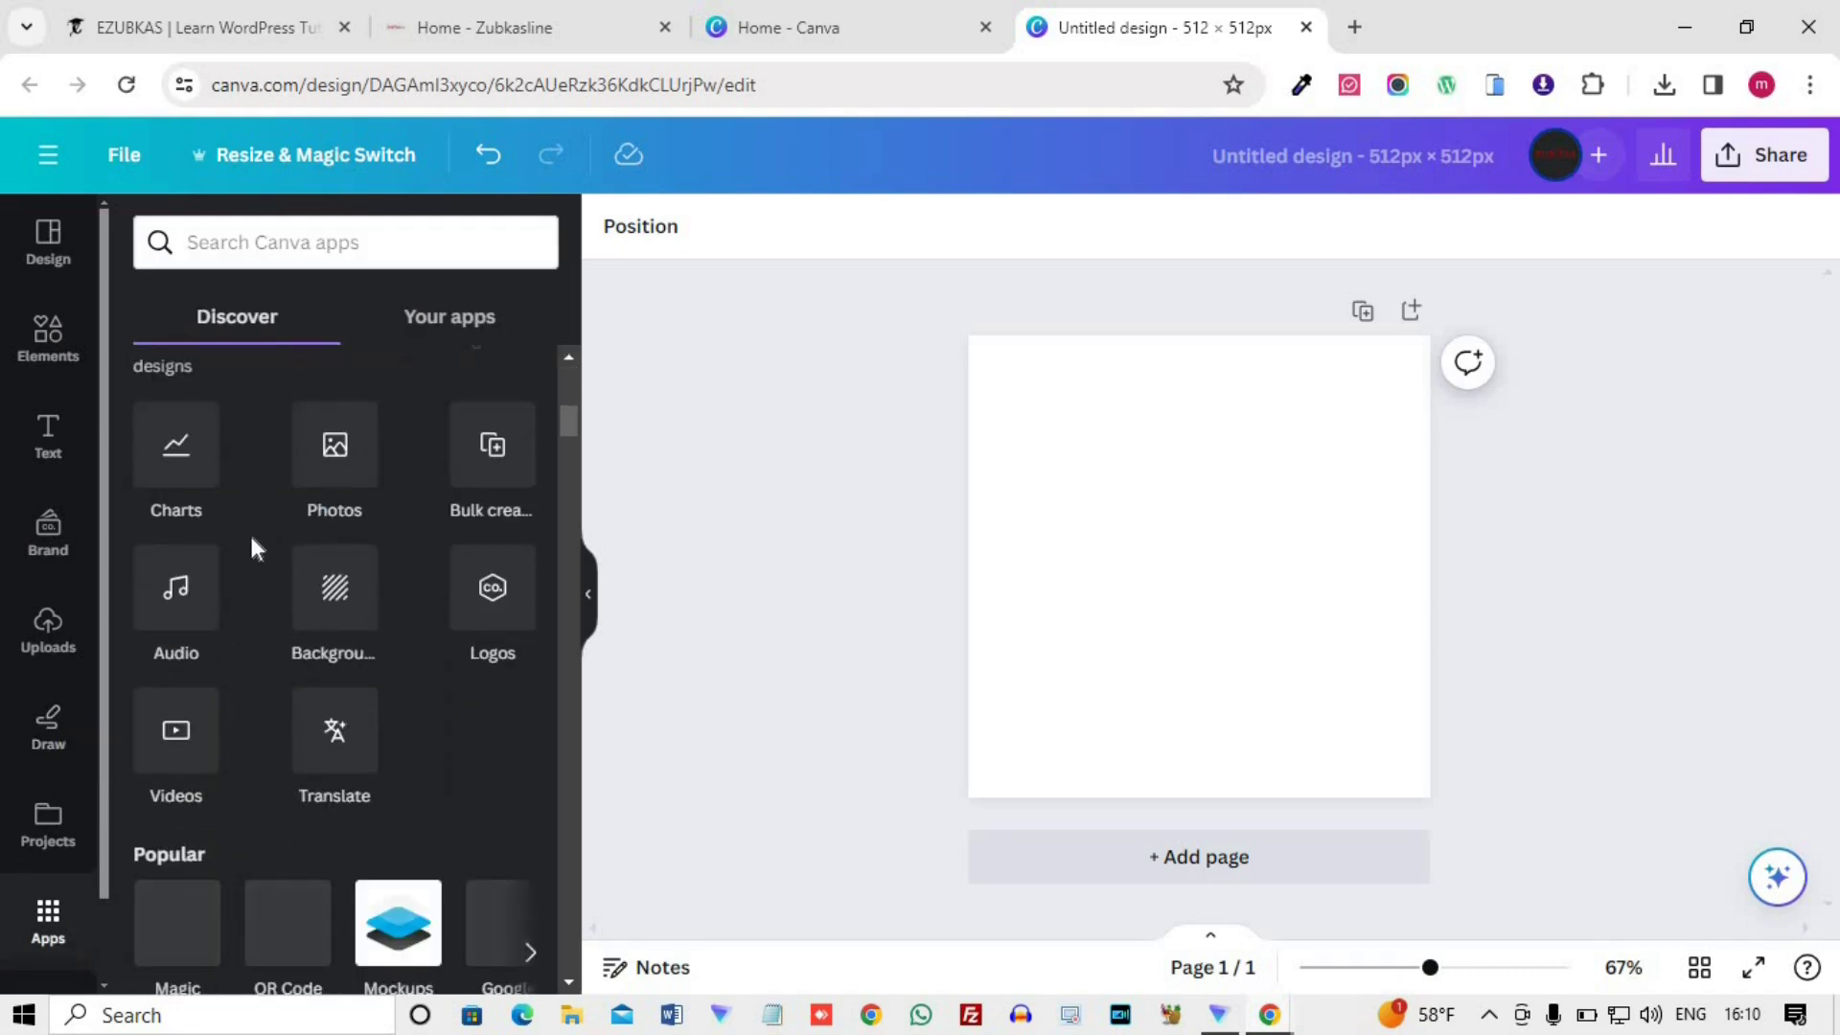
pyautogui.click(446, 314)
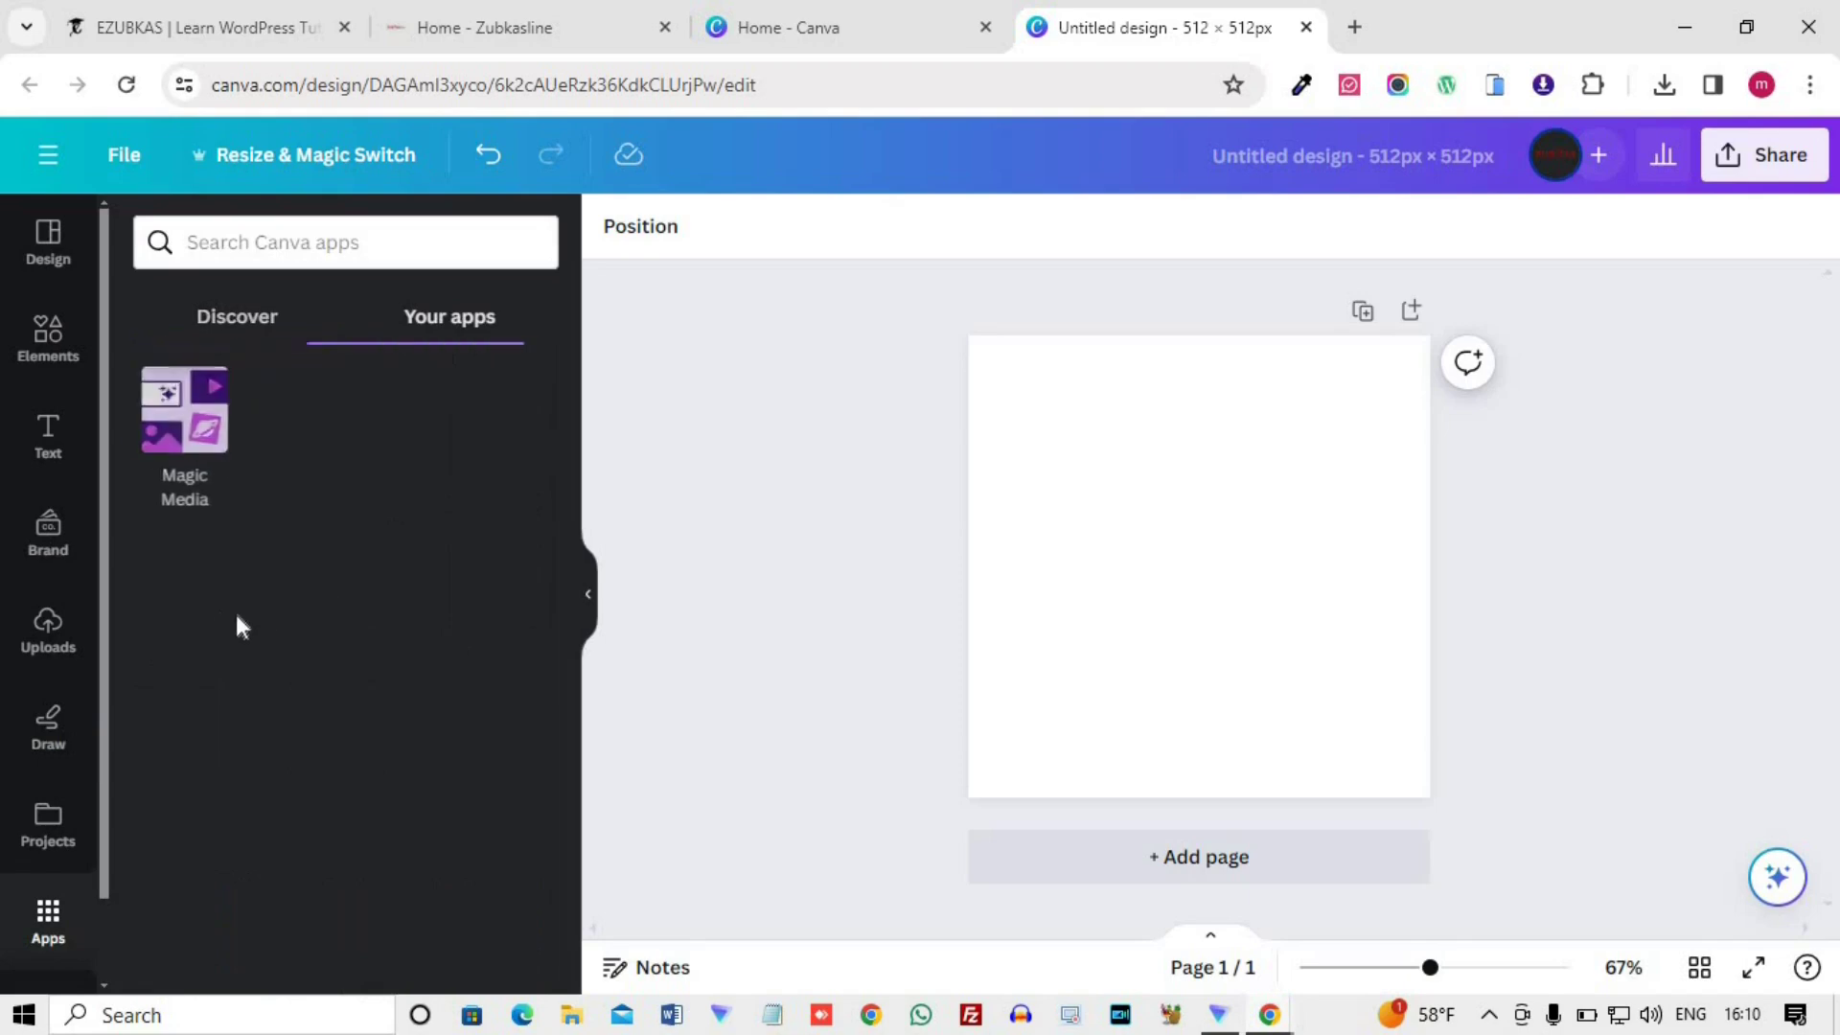
pyautogui.click(251, 317)
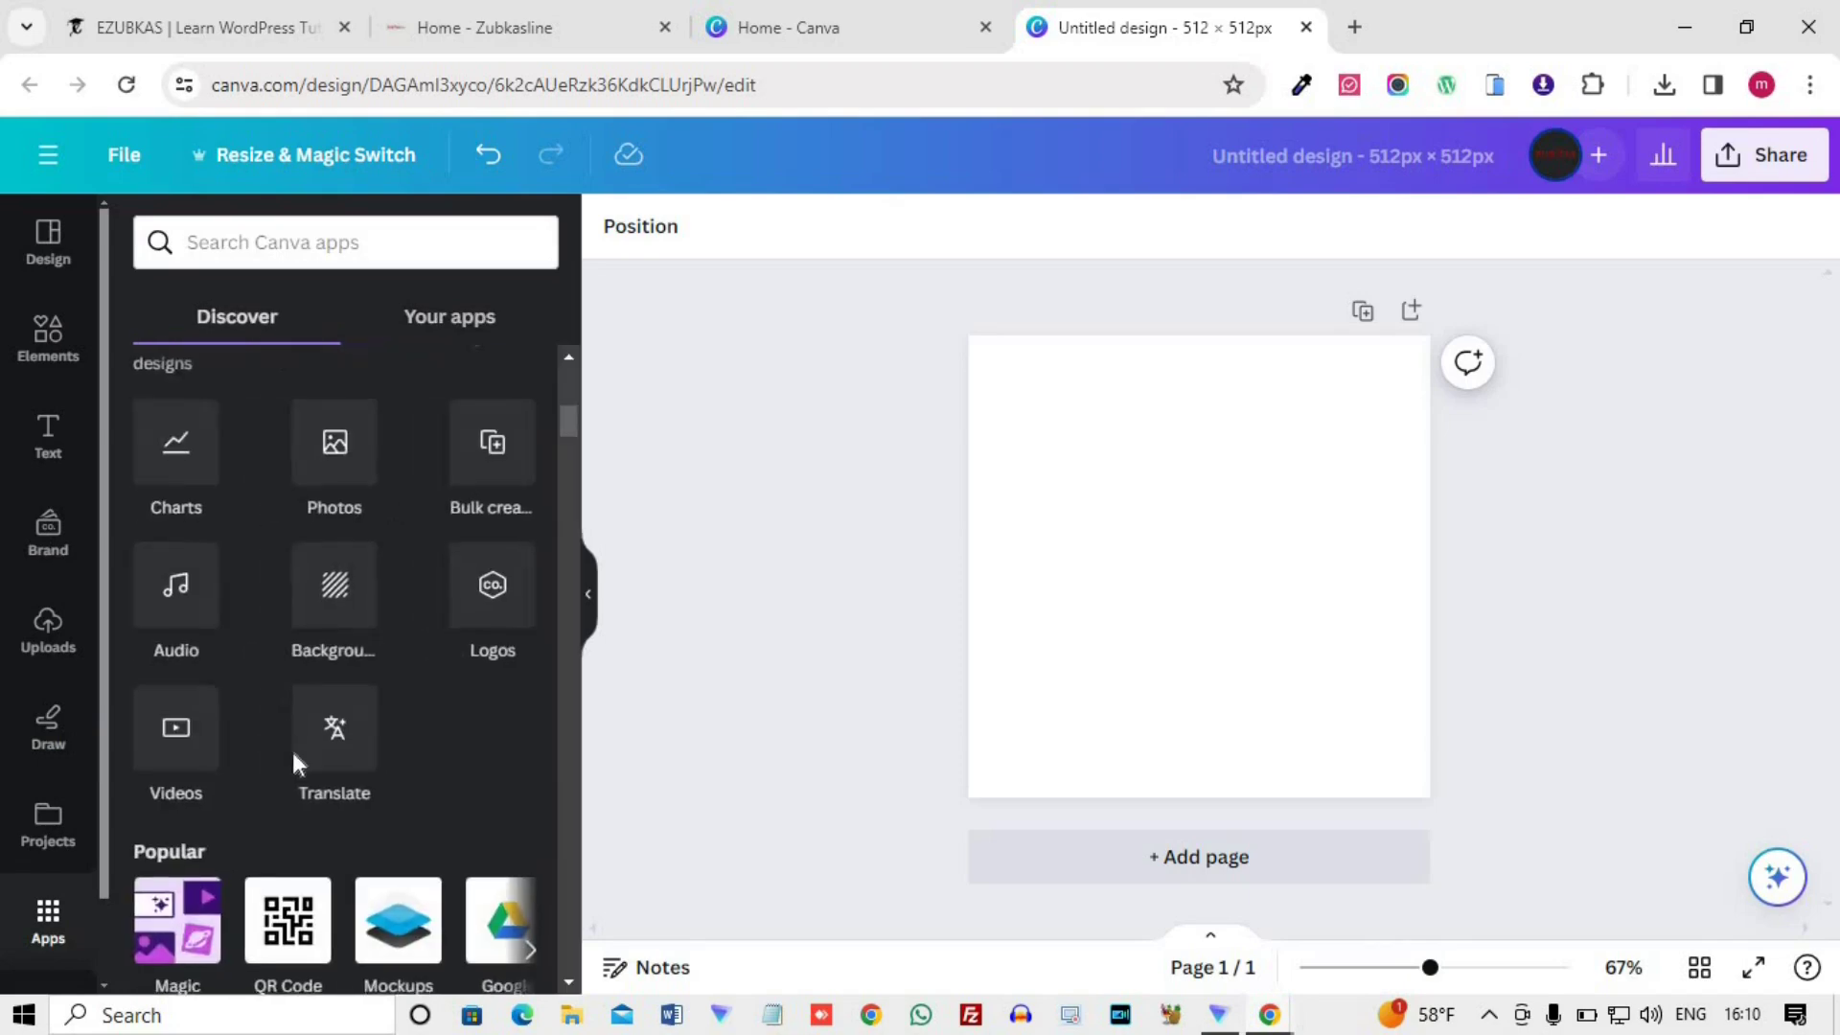
pyautogui.scroll(-5, 293, 756)
pyautogui.scroll(-10, 292, 756)
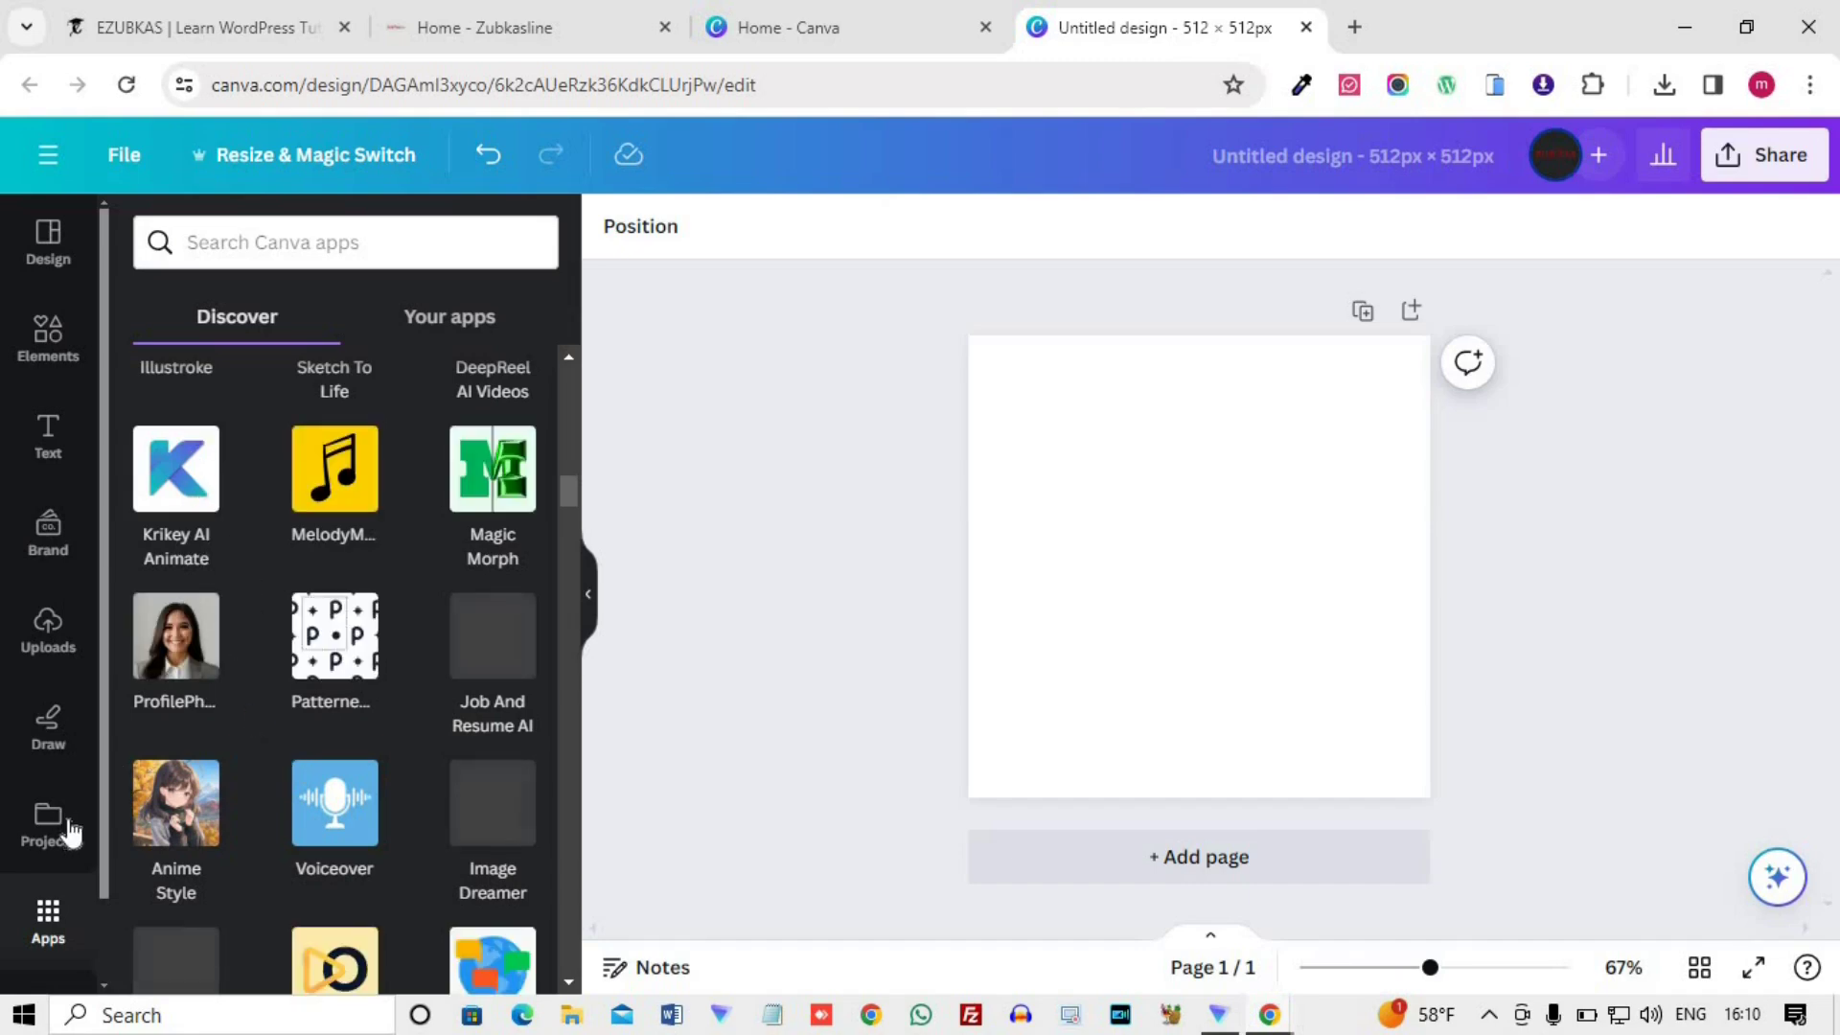
# - Search the photo library for "indian marriage" and look through the matching photos
pyautogui.scroll(-1, 50, 863)
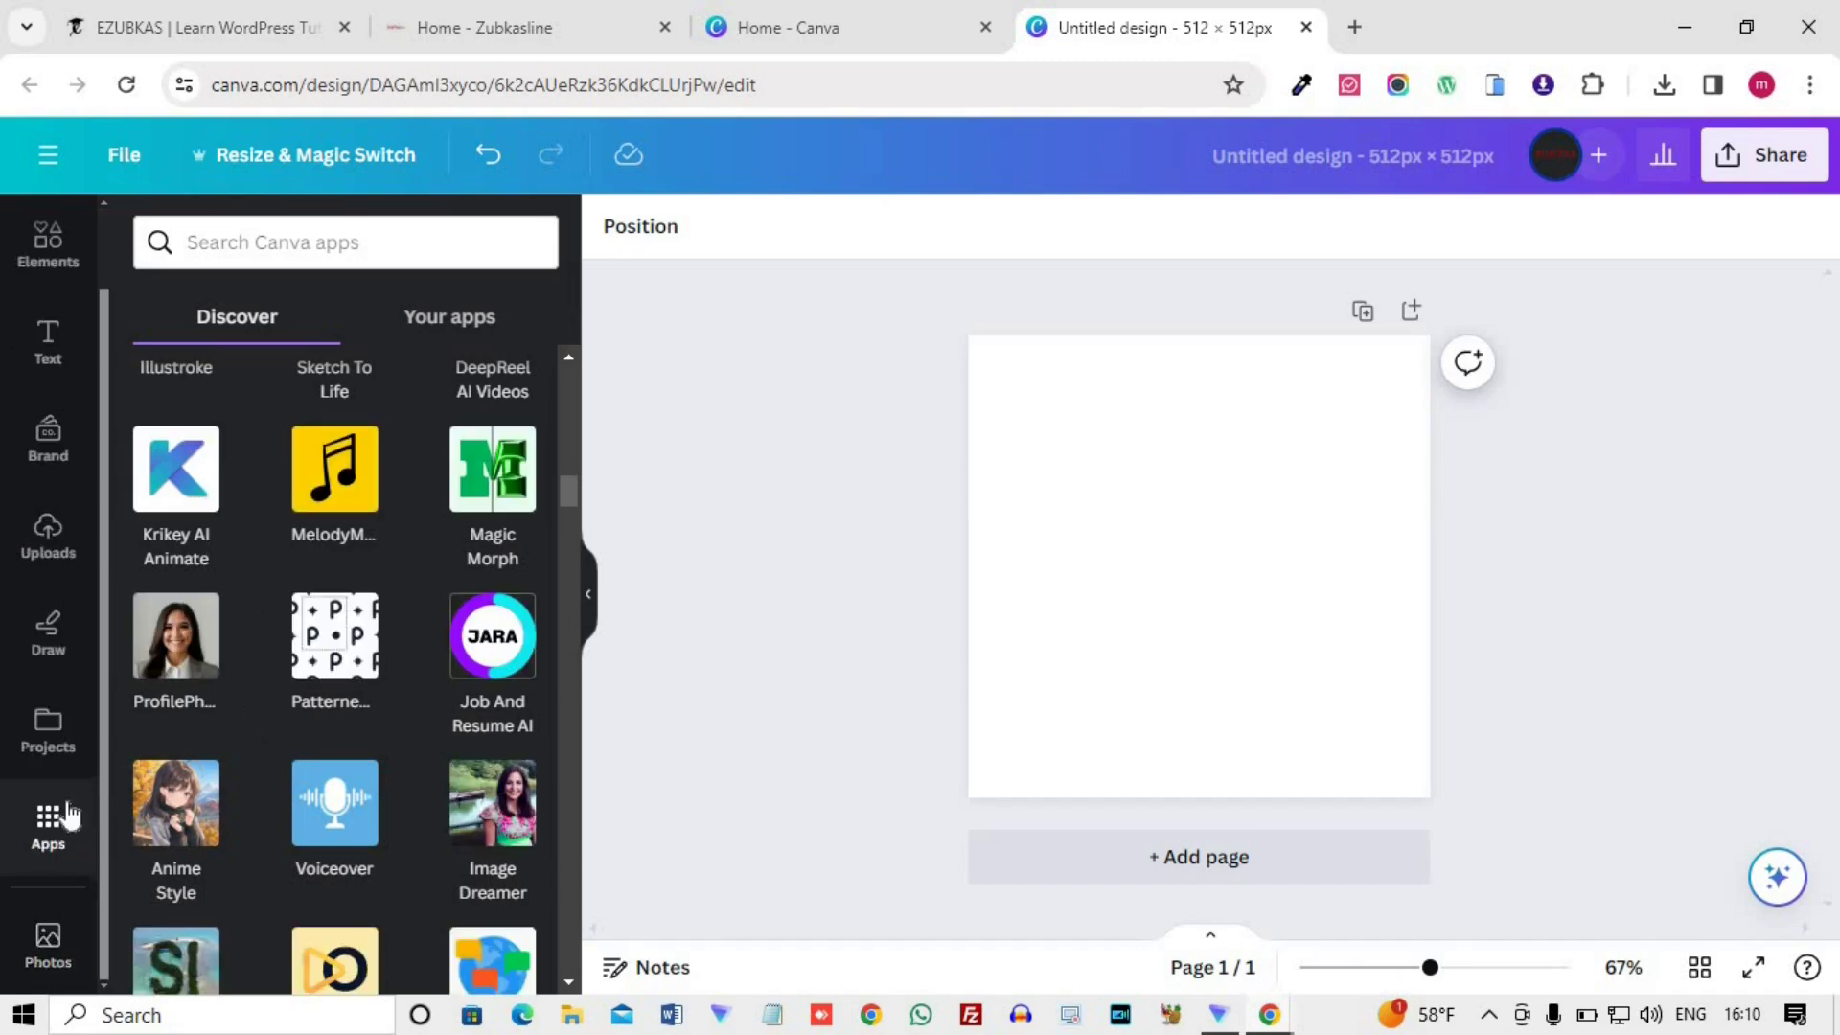
pyautogui.click(48, 949)
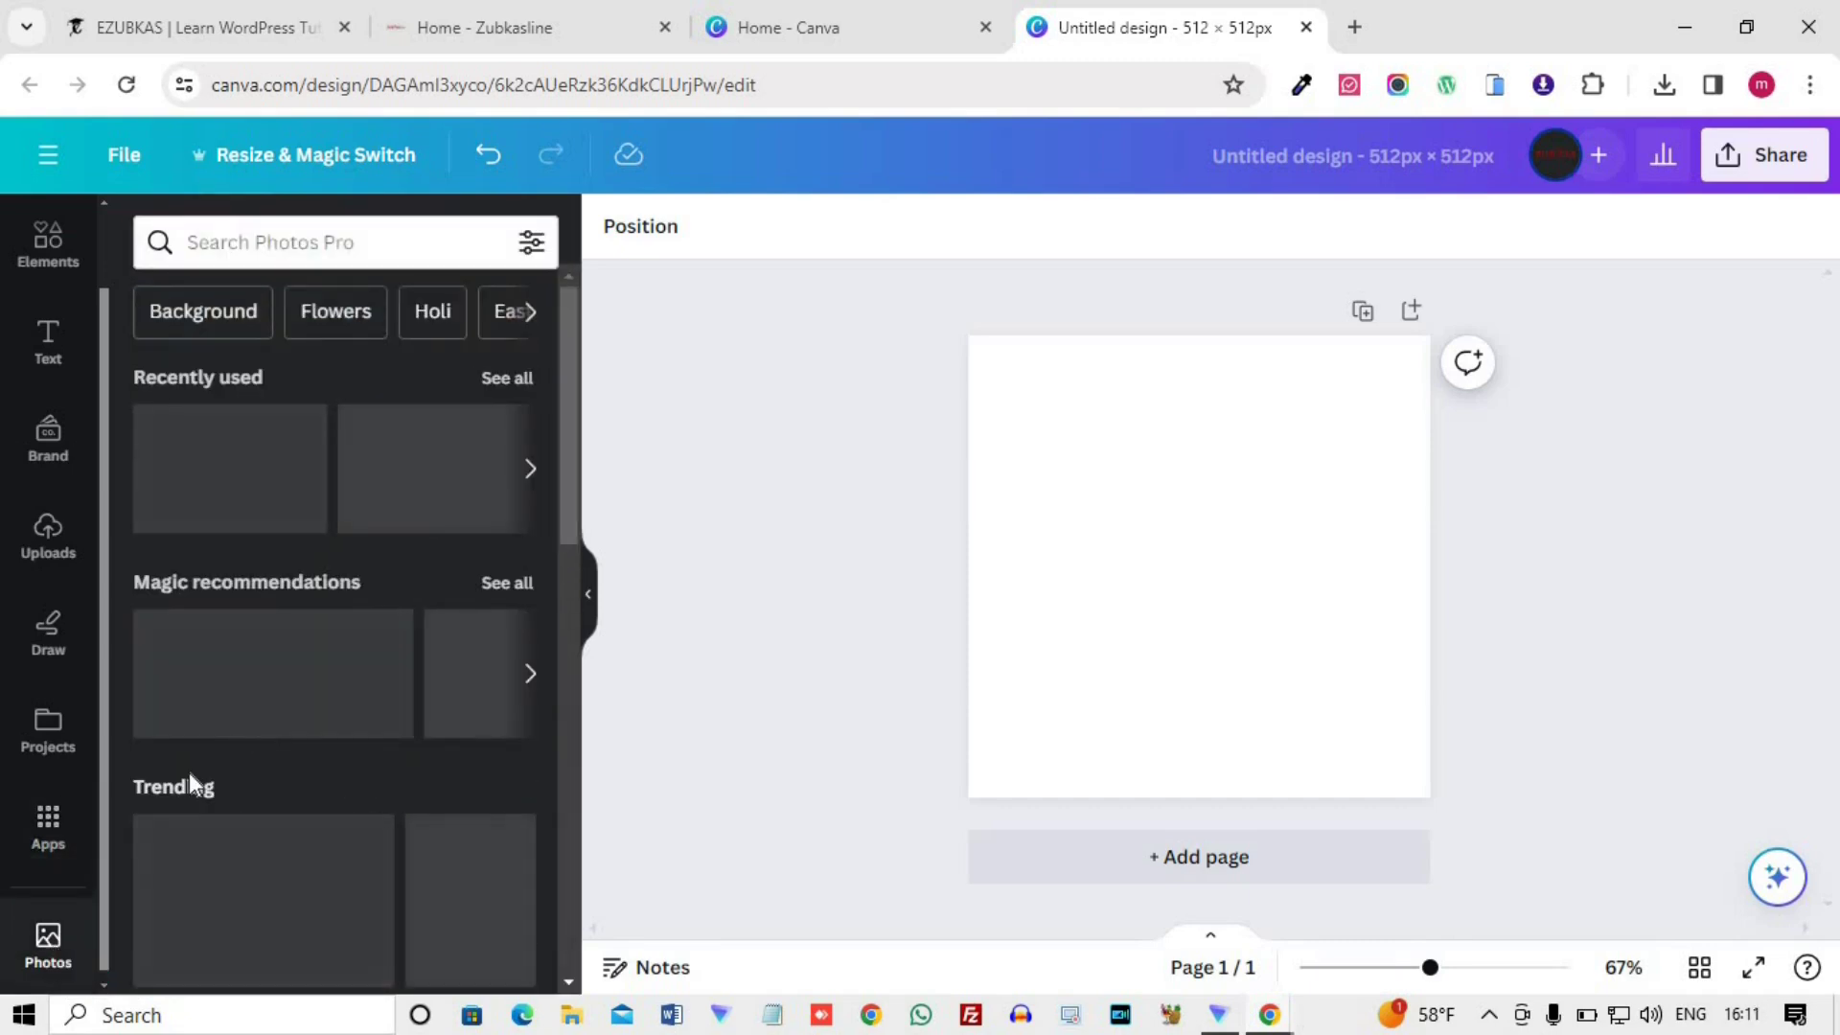
pyautogui.click(303, 248)
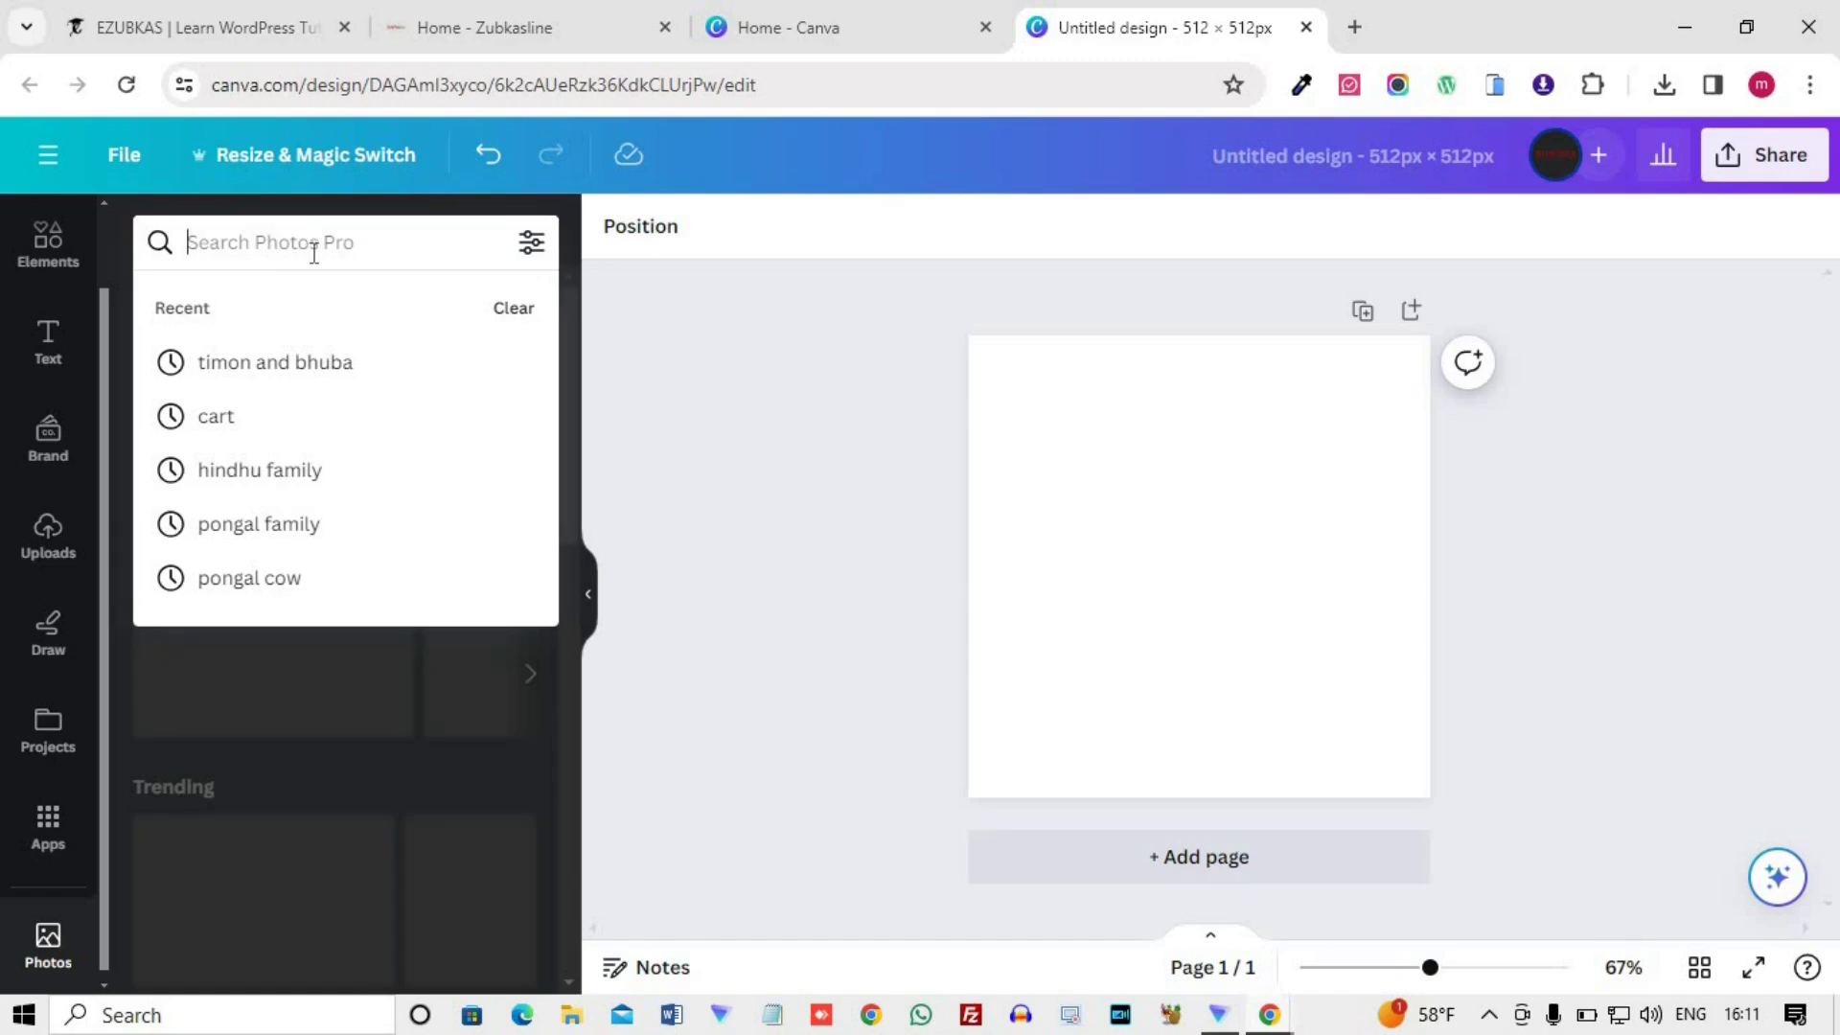
pyautogui.write('indian marriag')
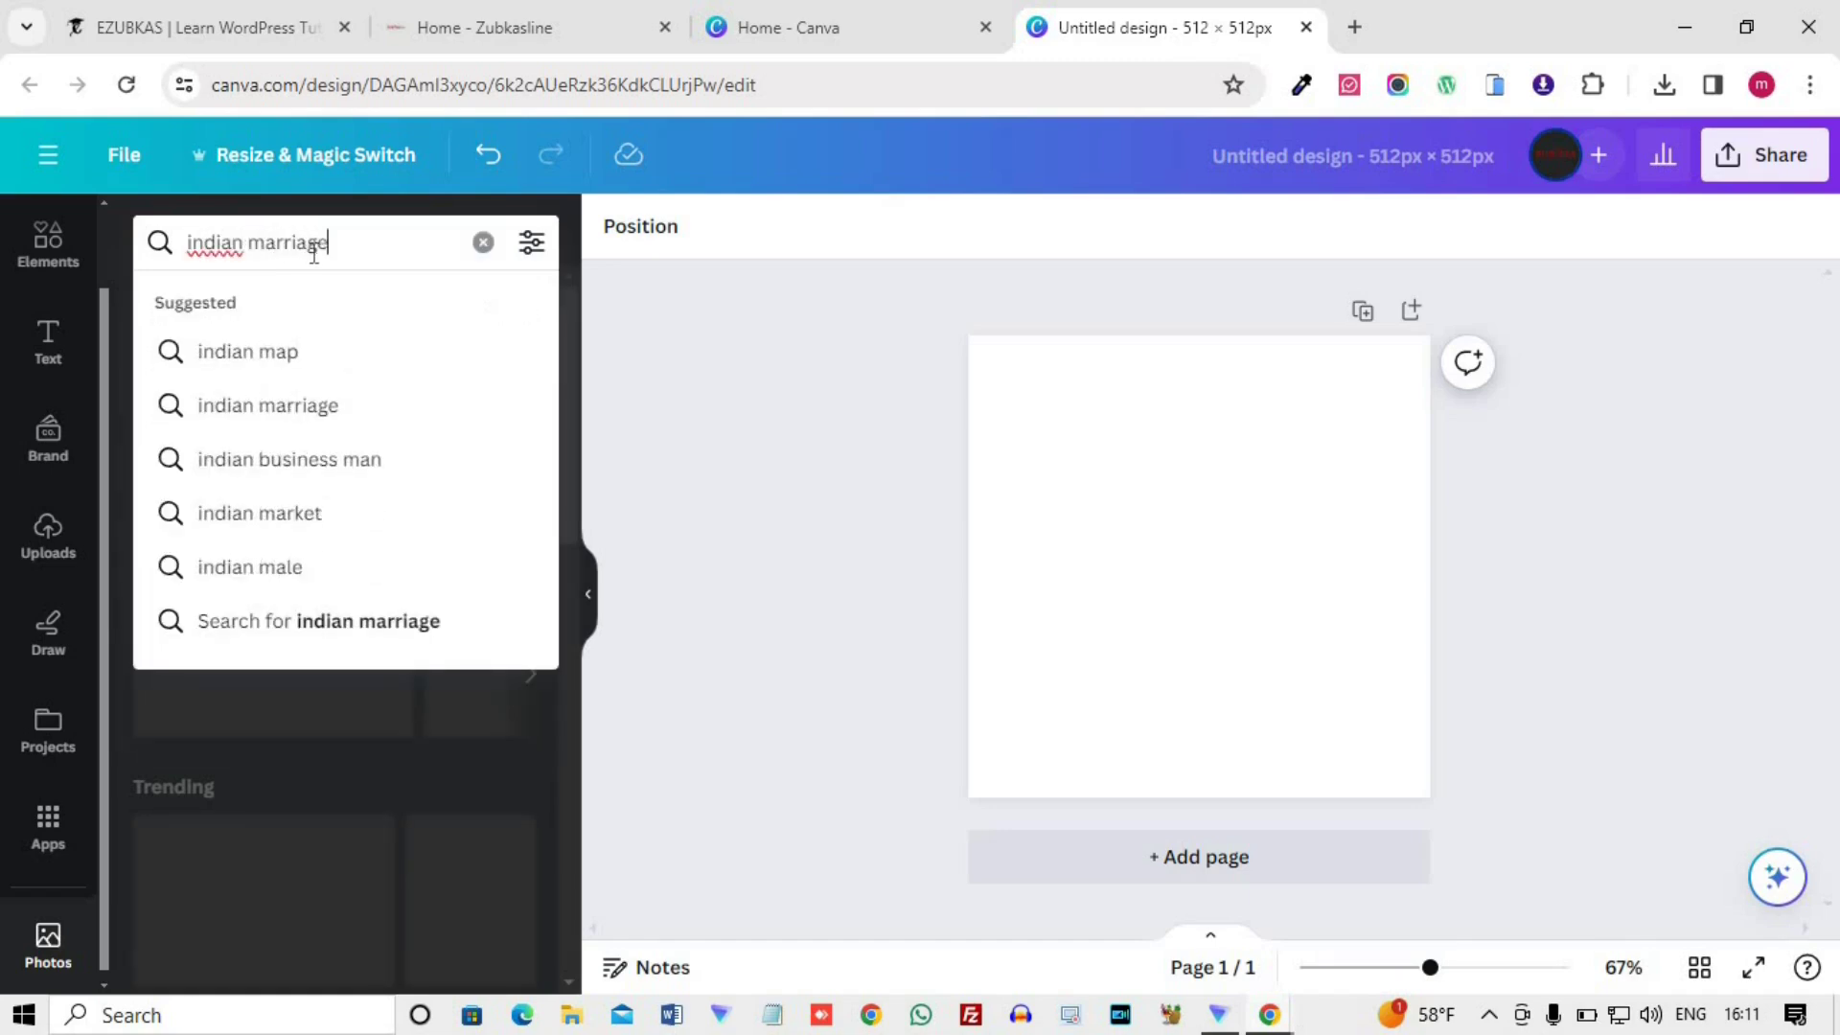
pyautogui.write('e')
pyautogui.press('Return')
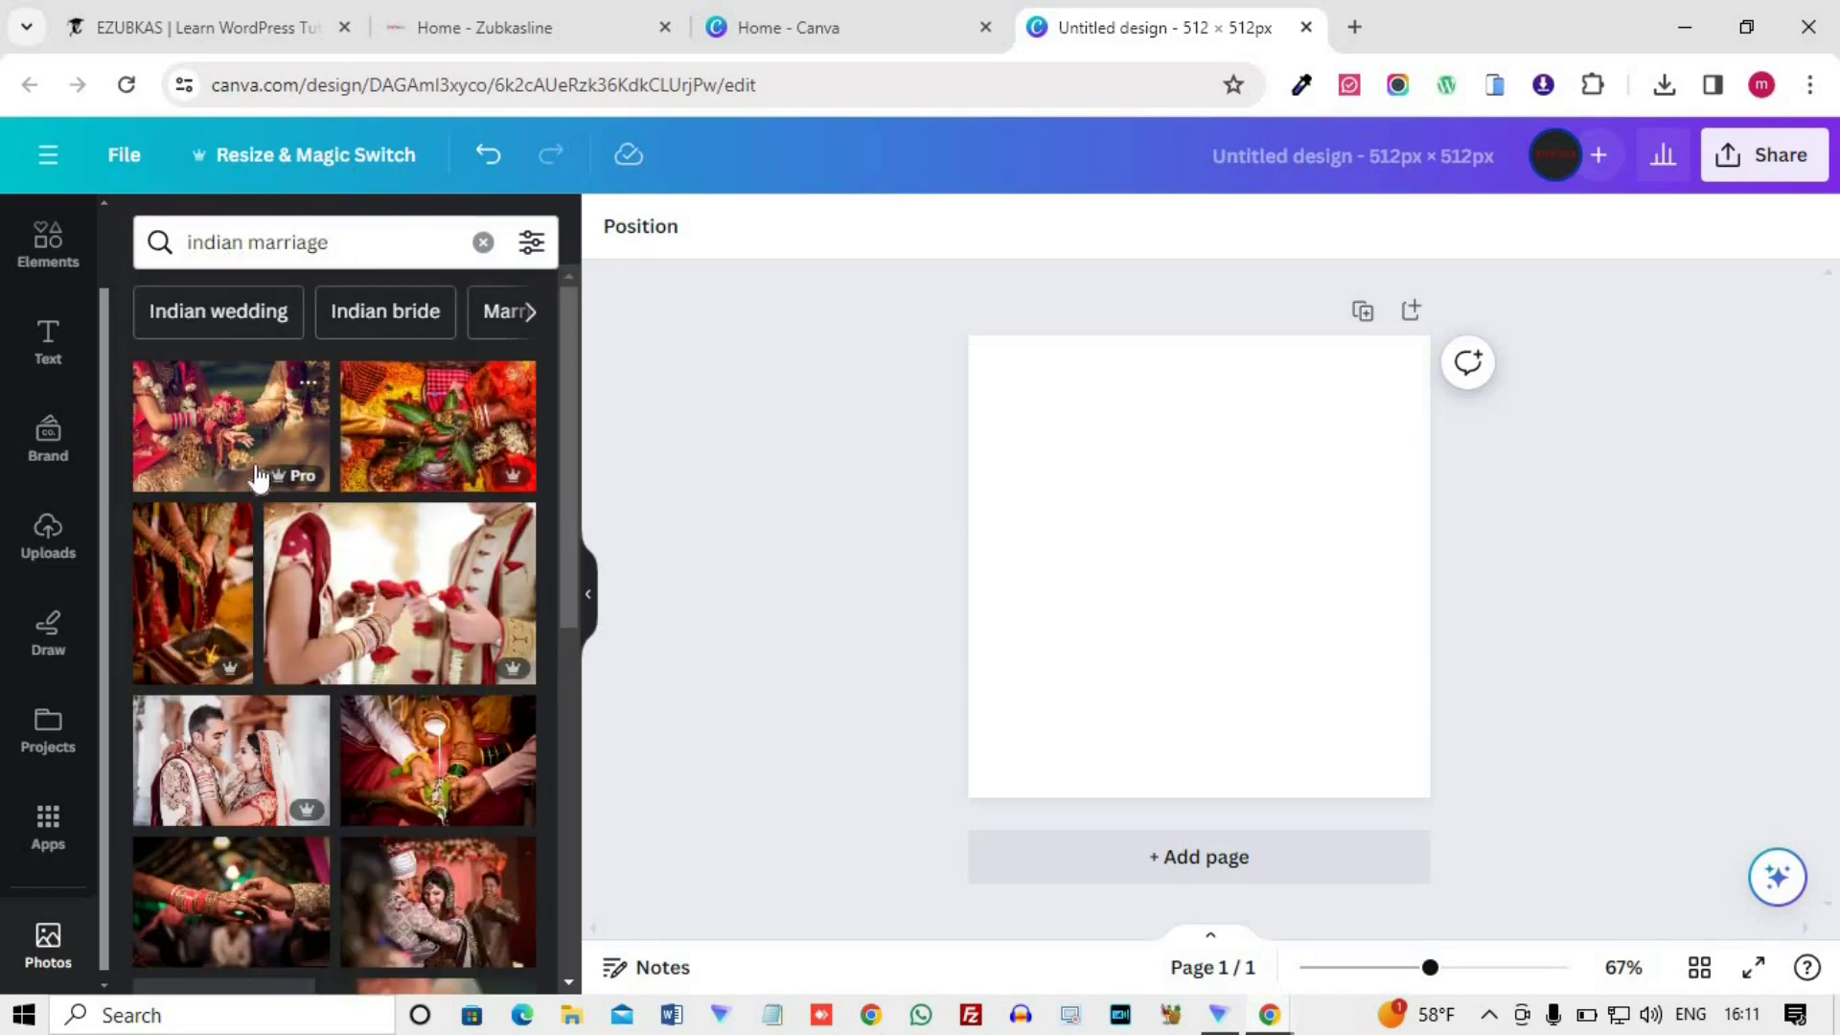
pyautogui.scroll(-2, 275, 443)
pyautogui.scroll(-10, 275, 442)
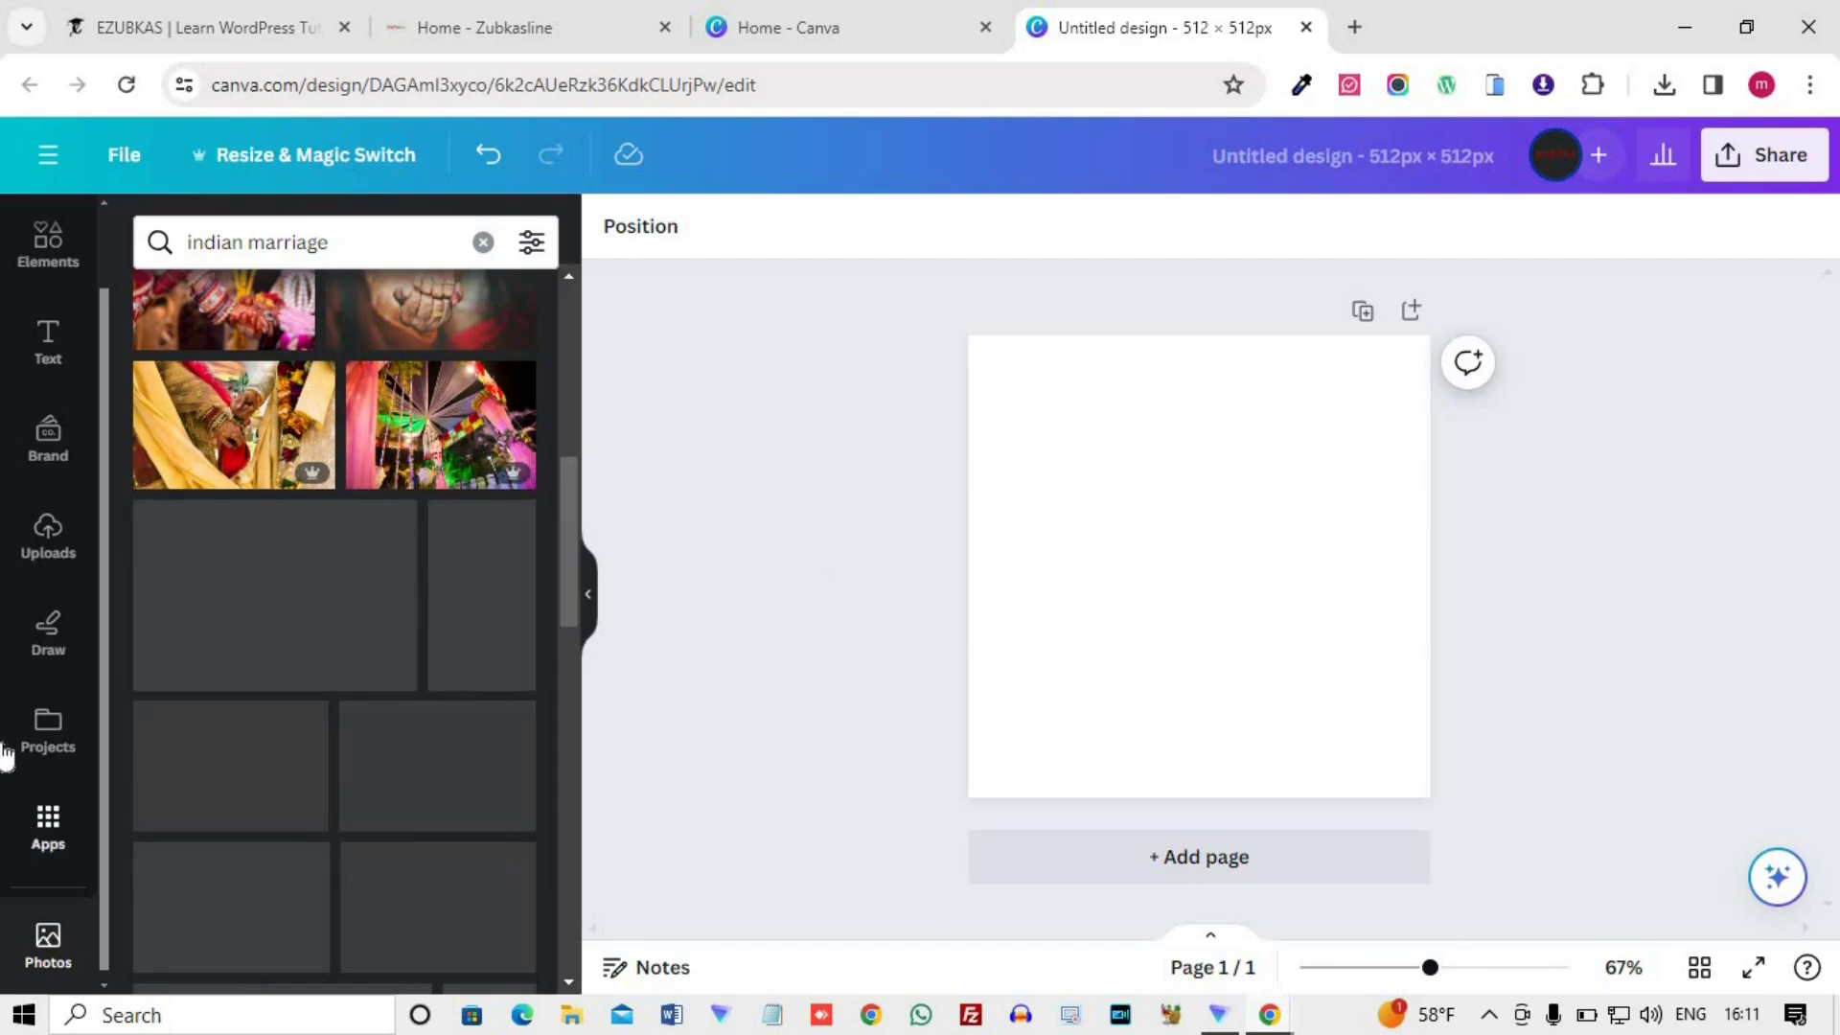
# - Check the sources available for uploading files and open the option to record yourself
pyautogui.scroll(2, 19, 767)
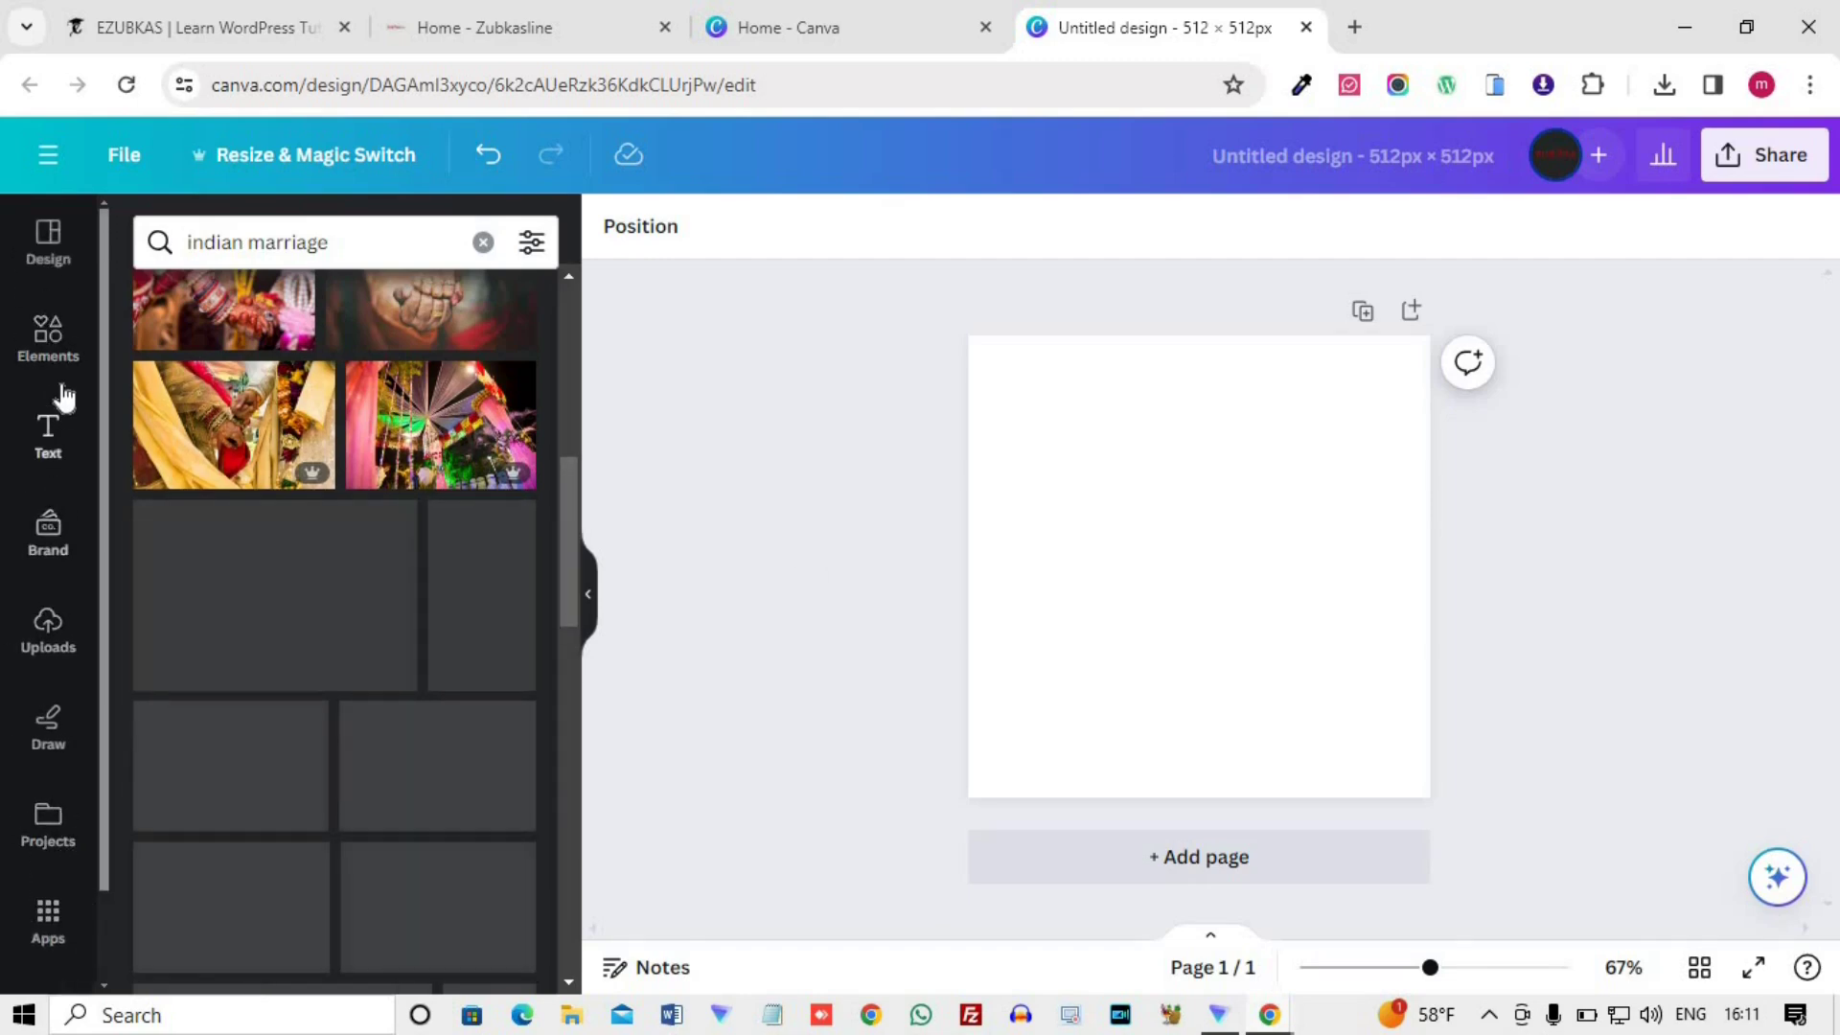
pyautogui.click(53, 637)
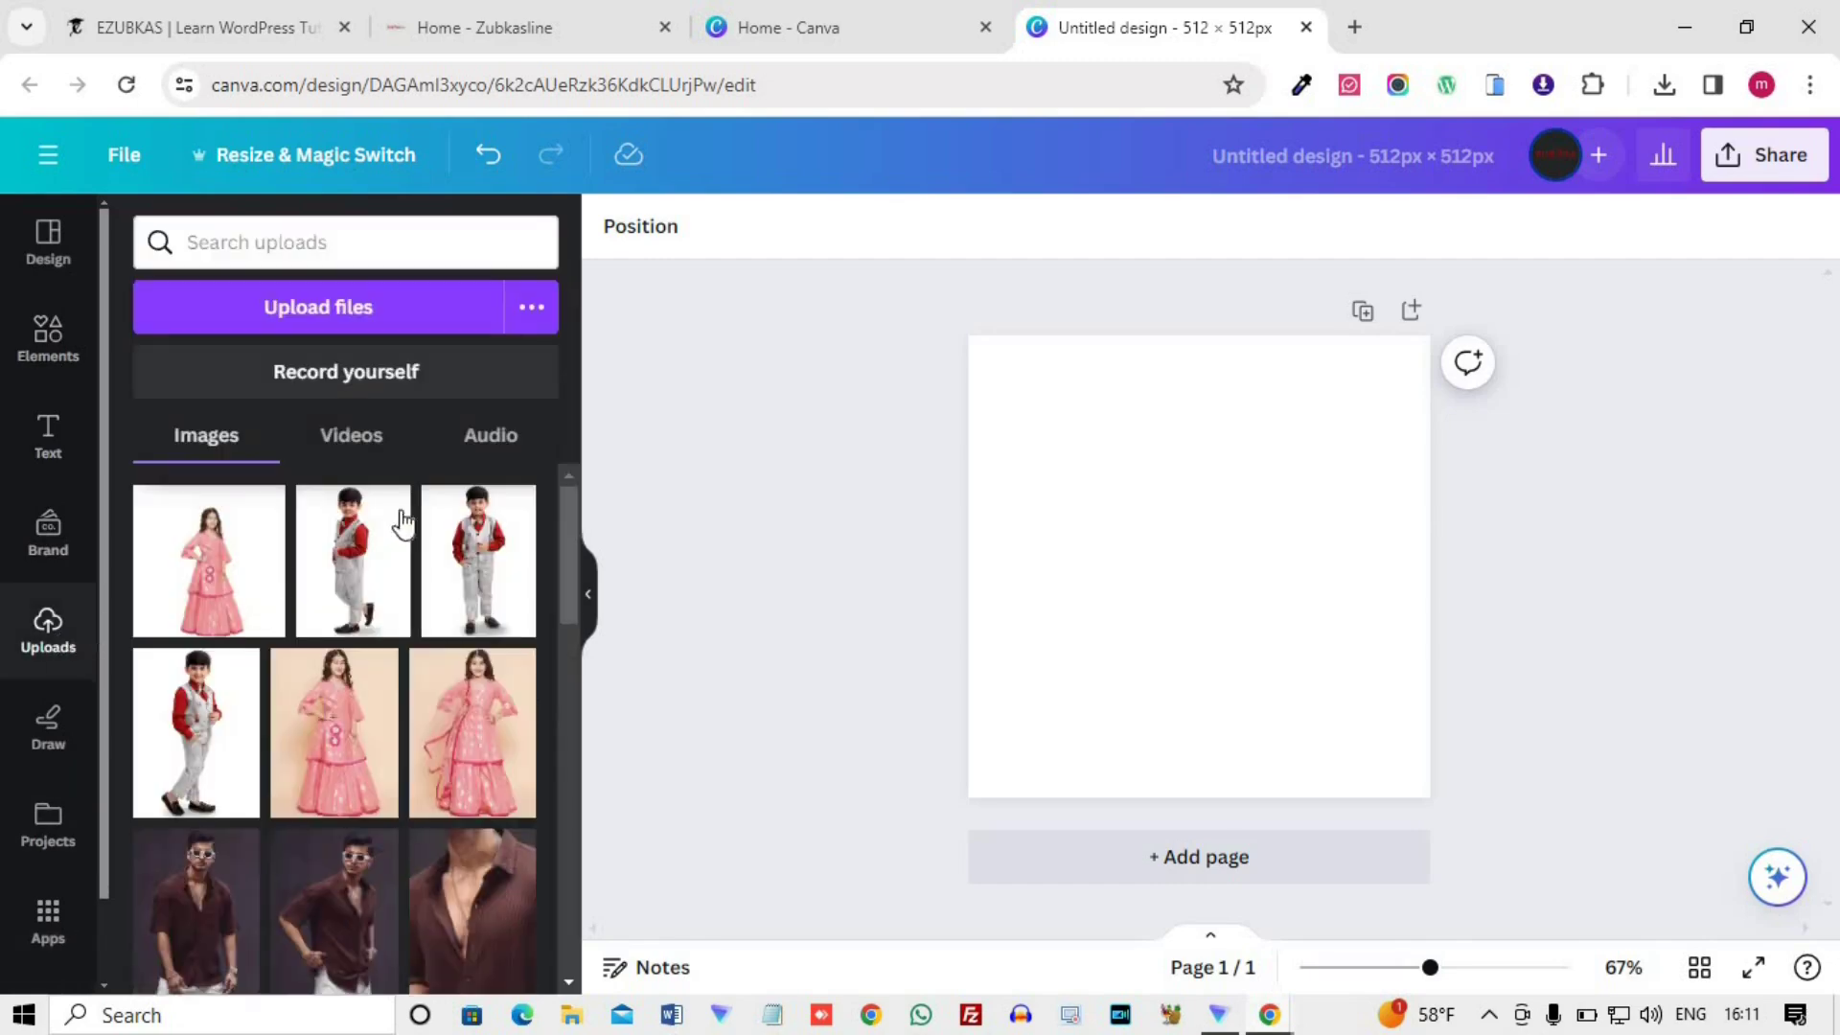
pyautogui.click(544, 322)
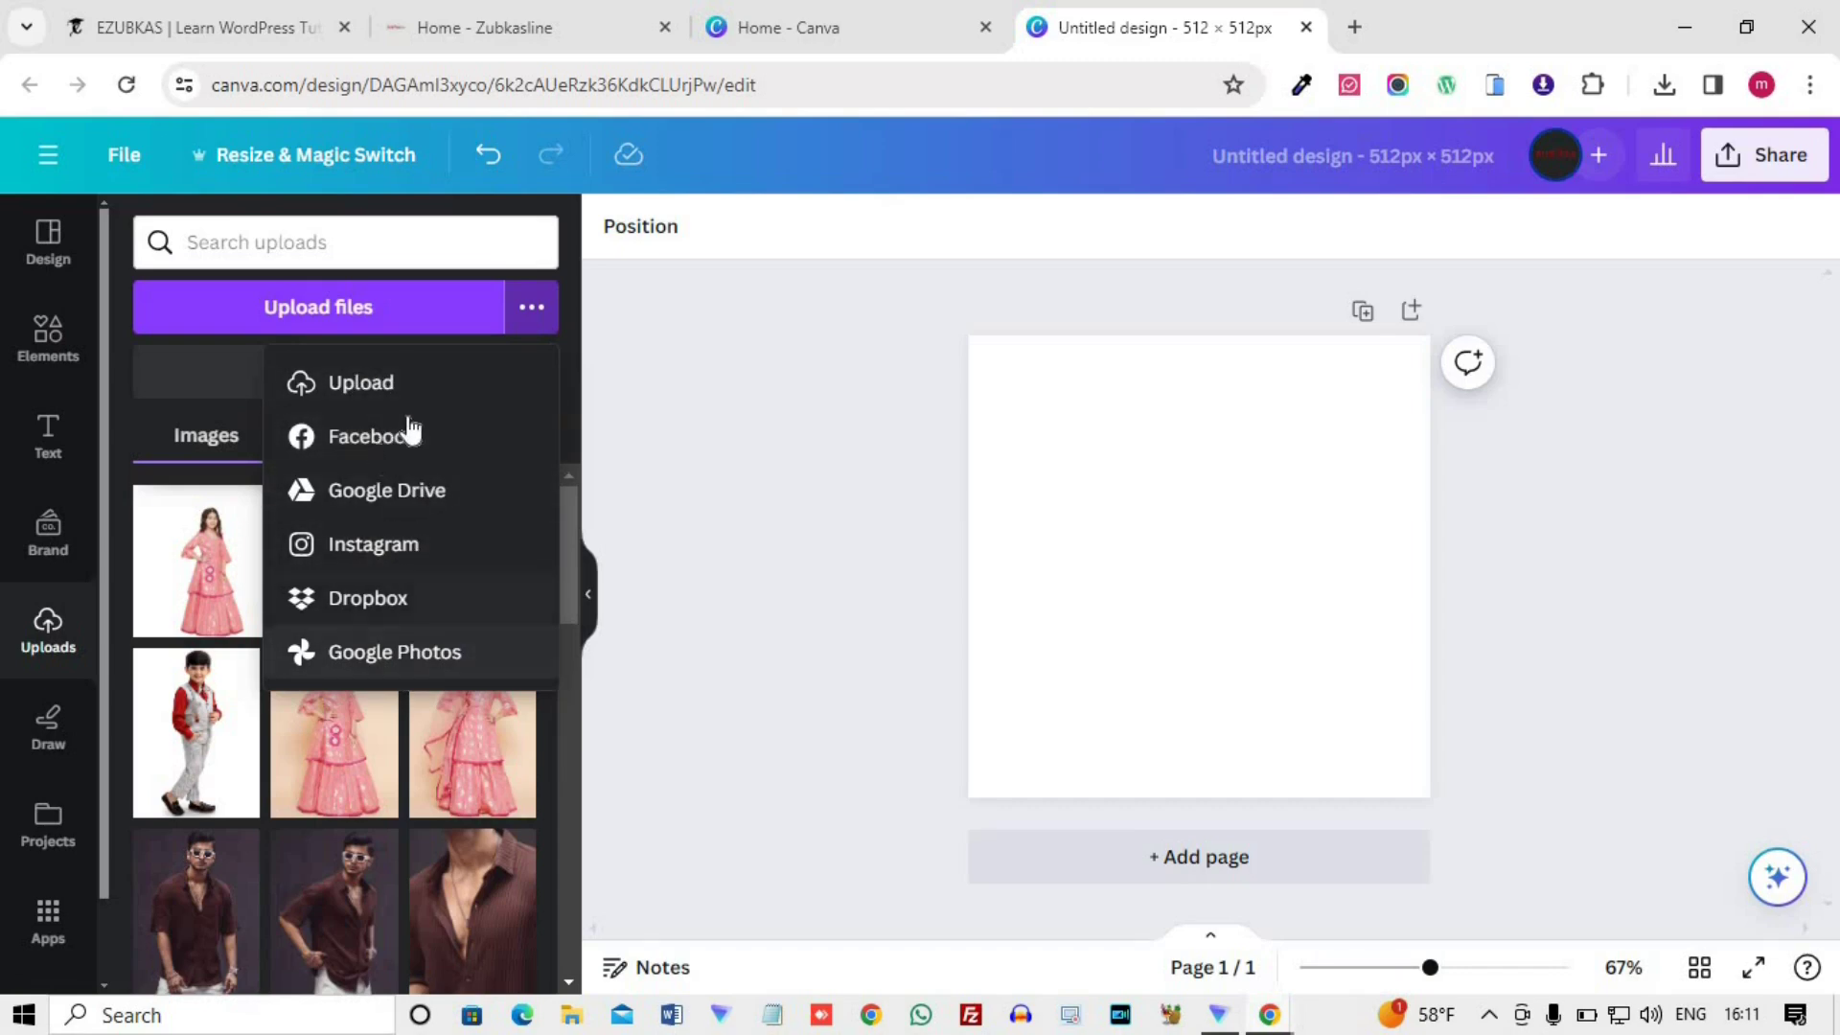
pyautogui.press('Escape')
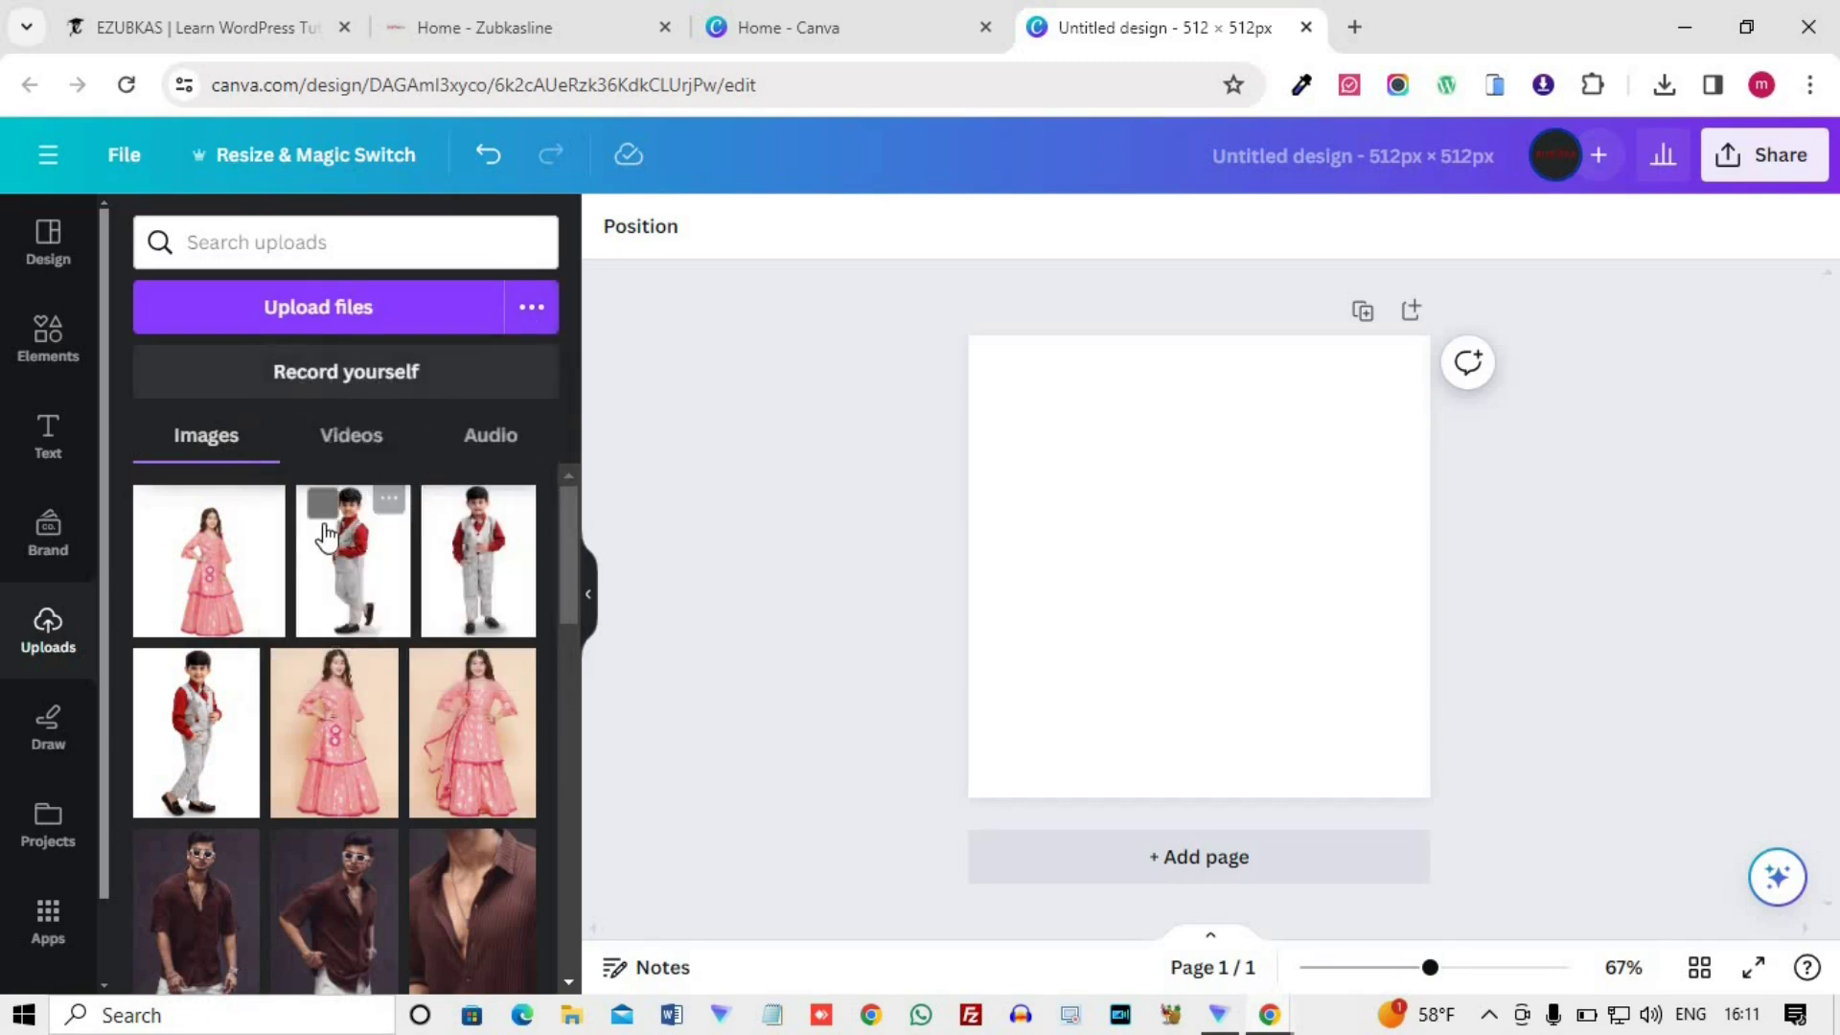
pyautogui.click(368, 397)
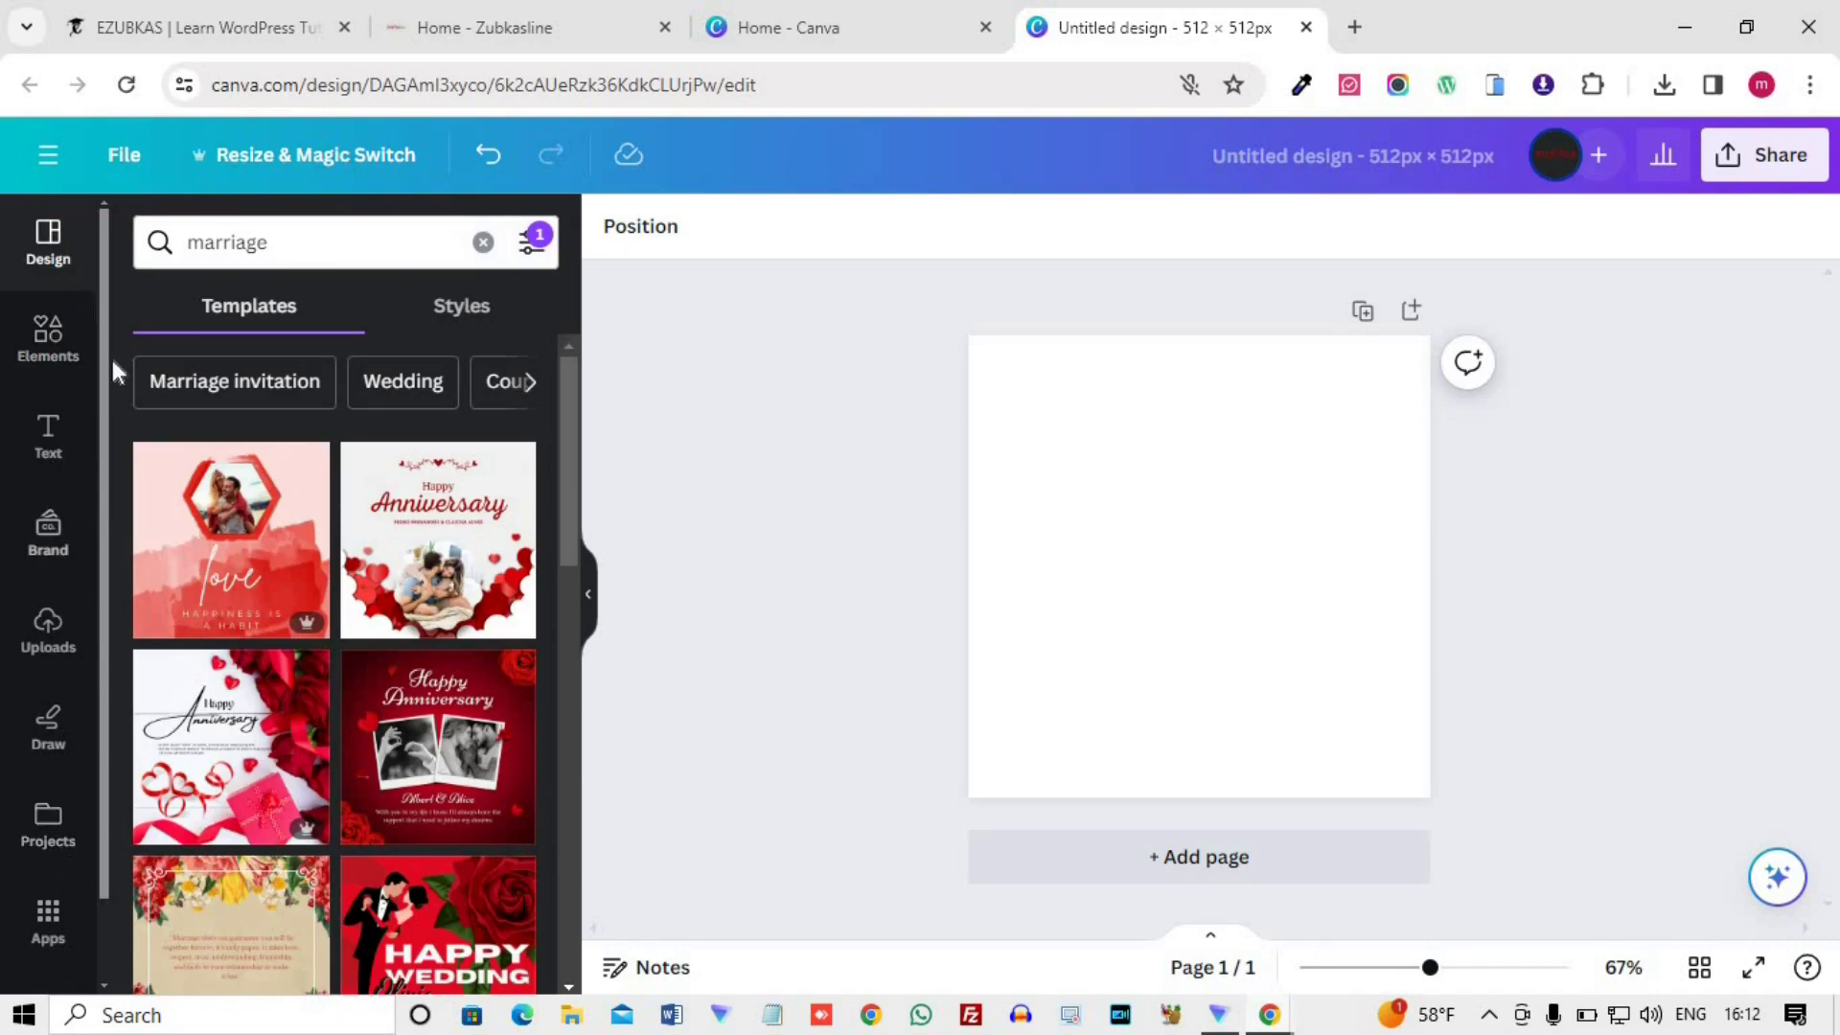
# - Rename the untitled 512 × 512 px design as "sample design"
pyautogui.click(140, 178)
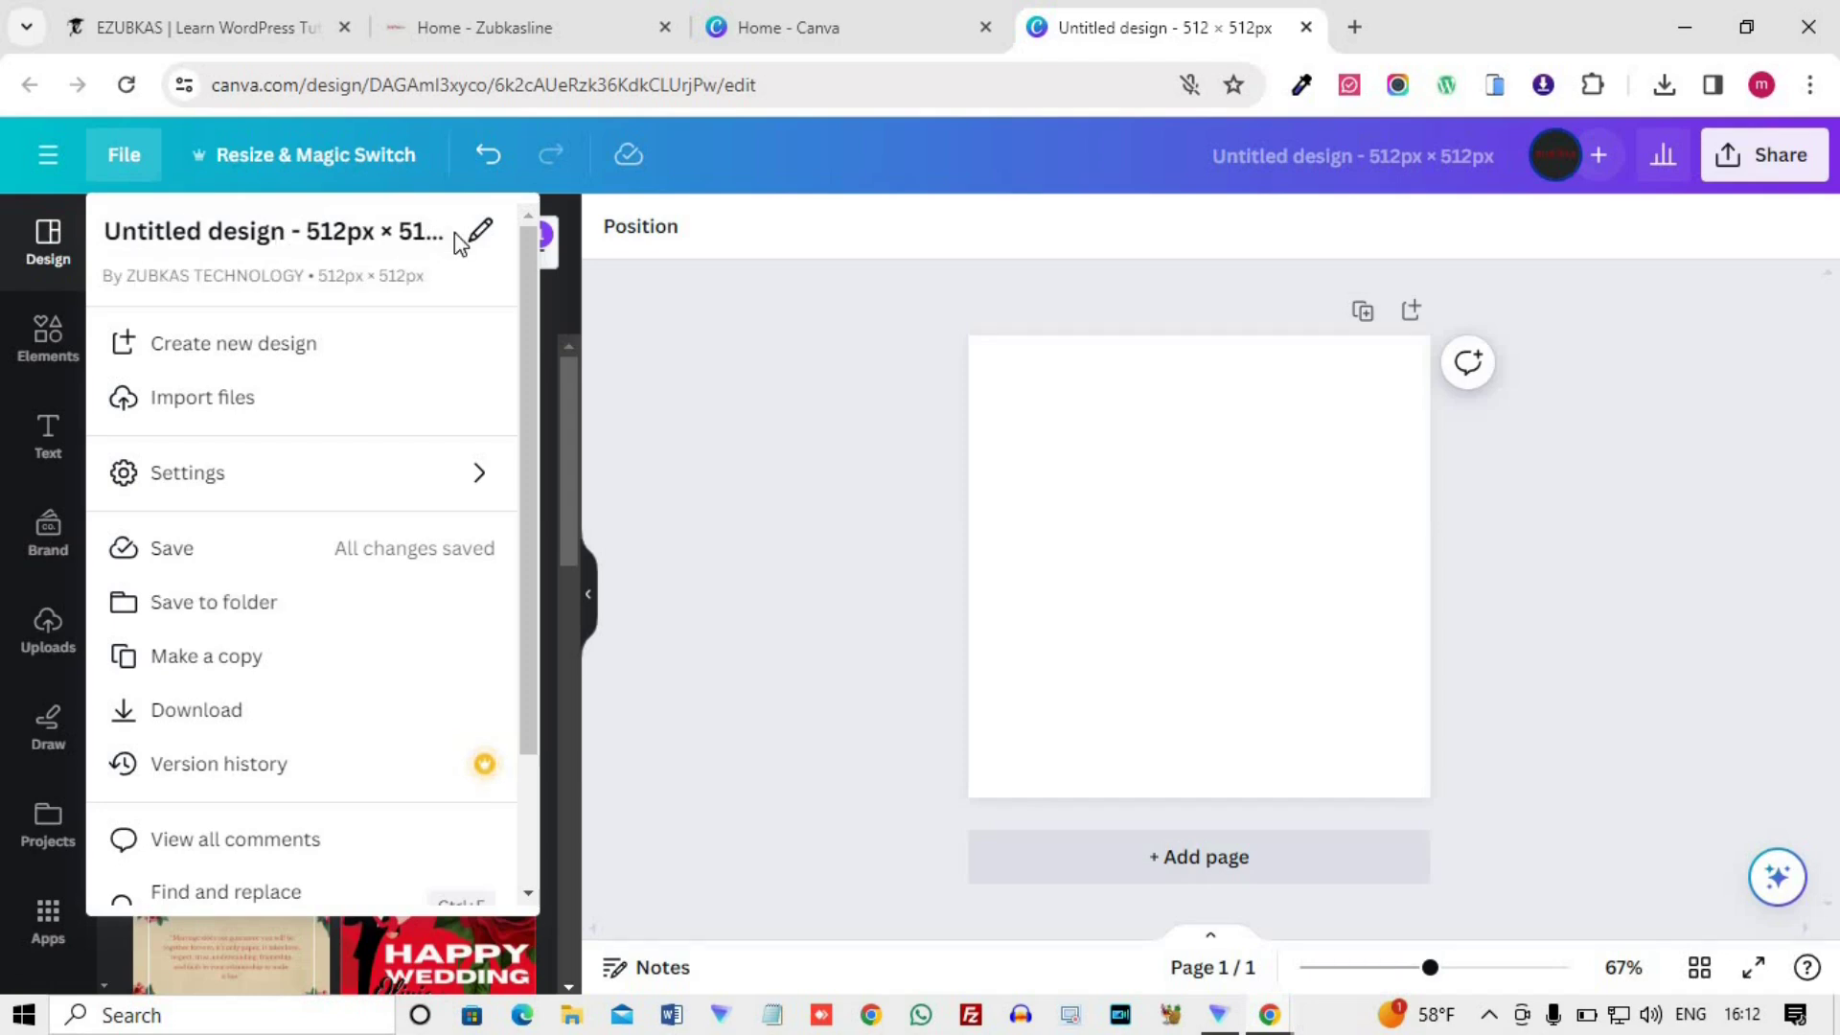
pyautogui.click(803, 402)
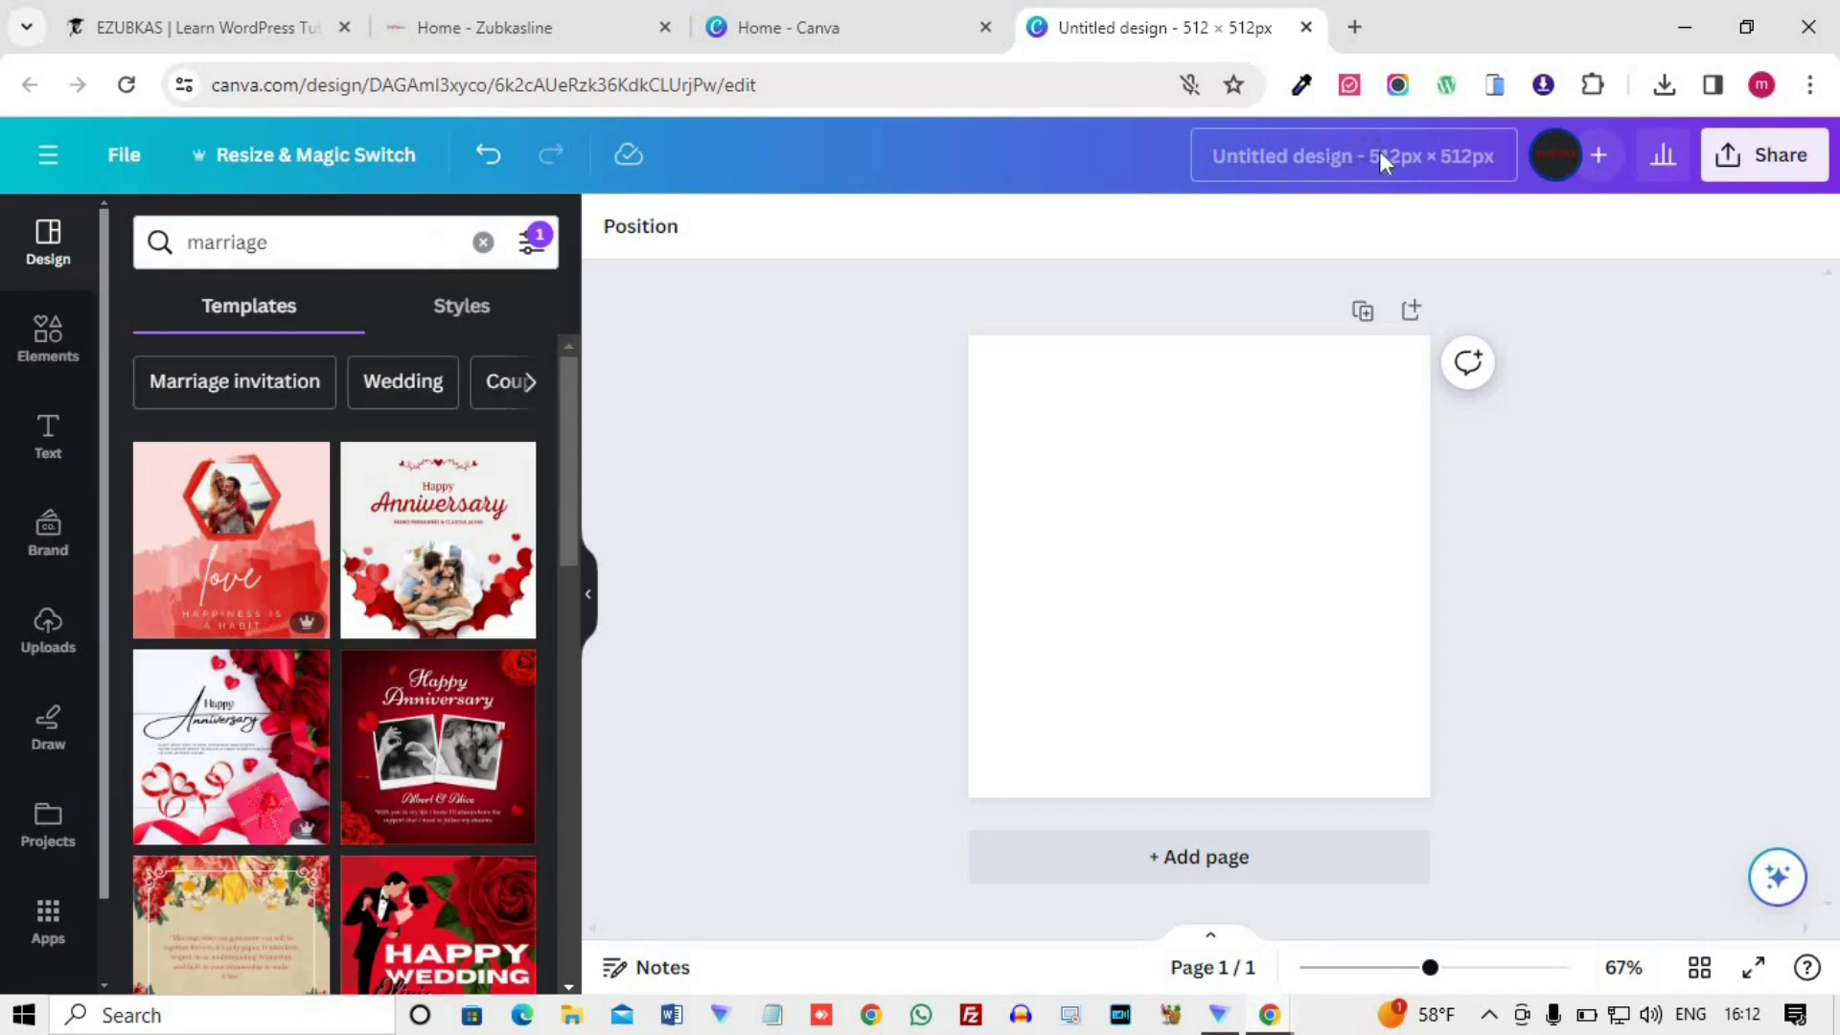
pyautogui.click(1381, 149)
pyautogui.write('sa')
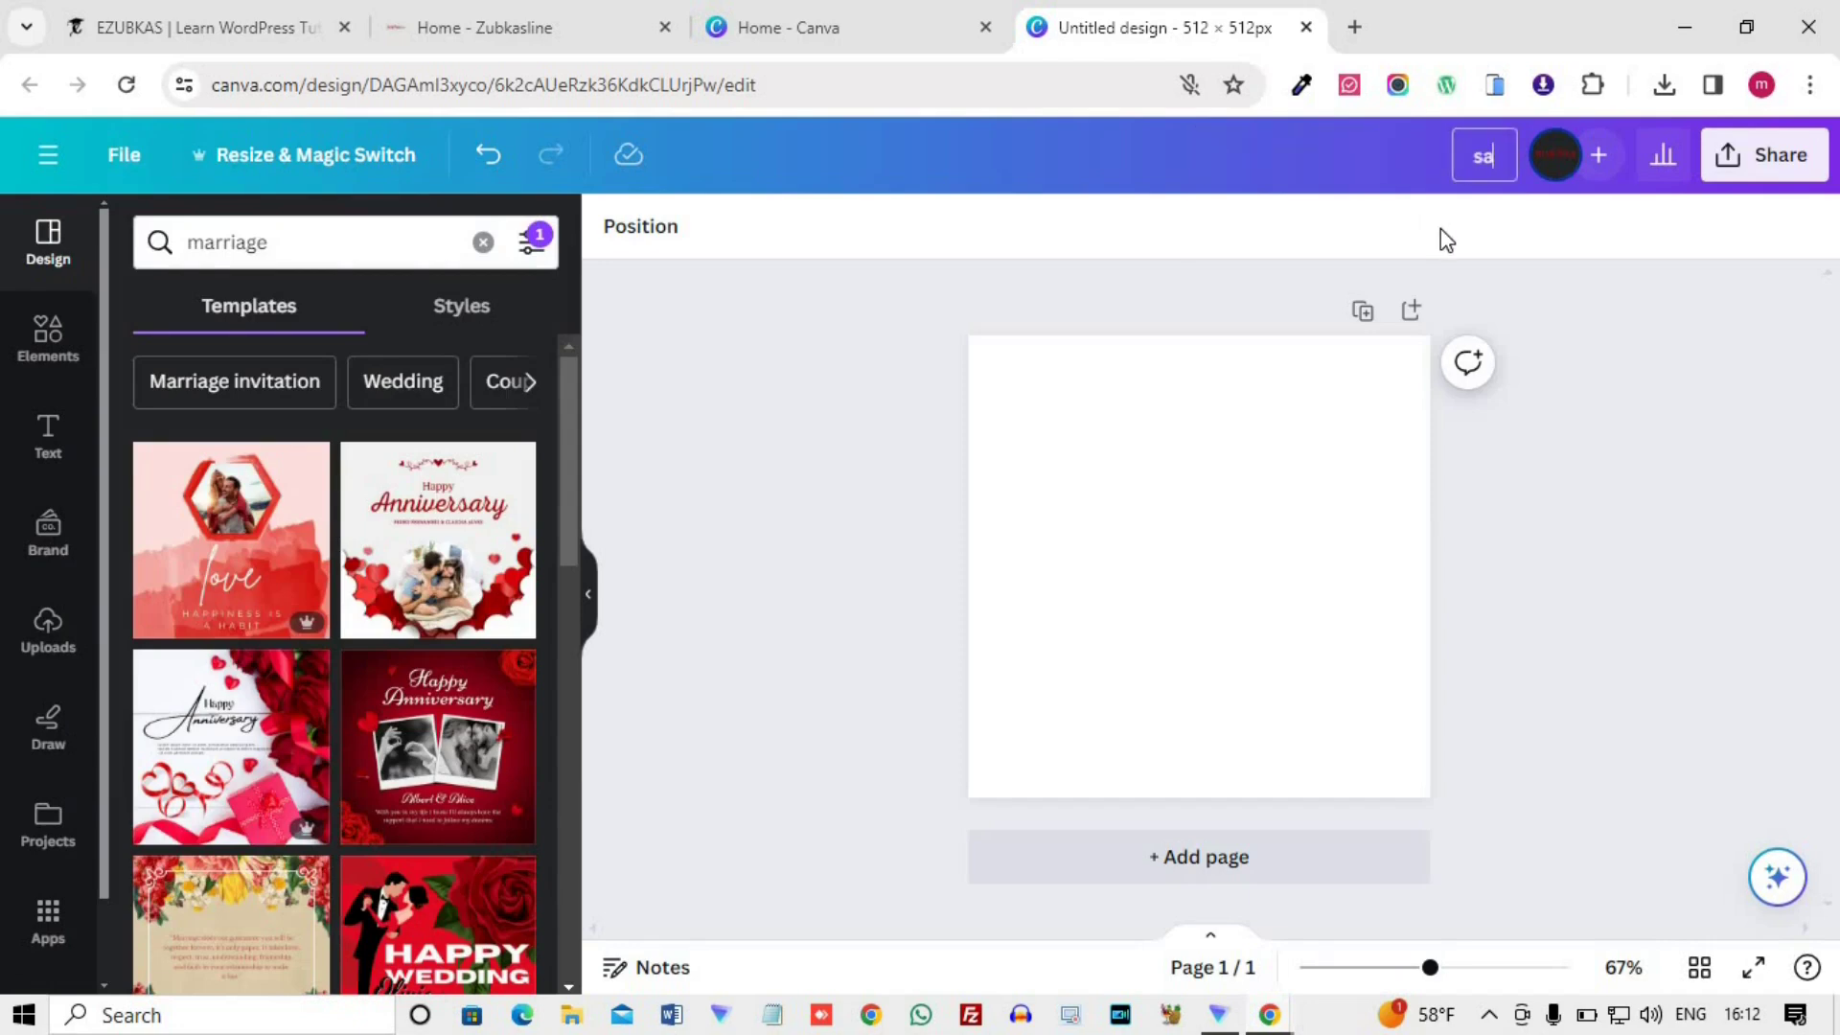
pyautogui.write('mple design')
pyautogui.press('Return')
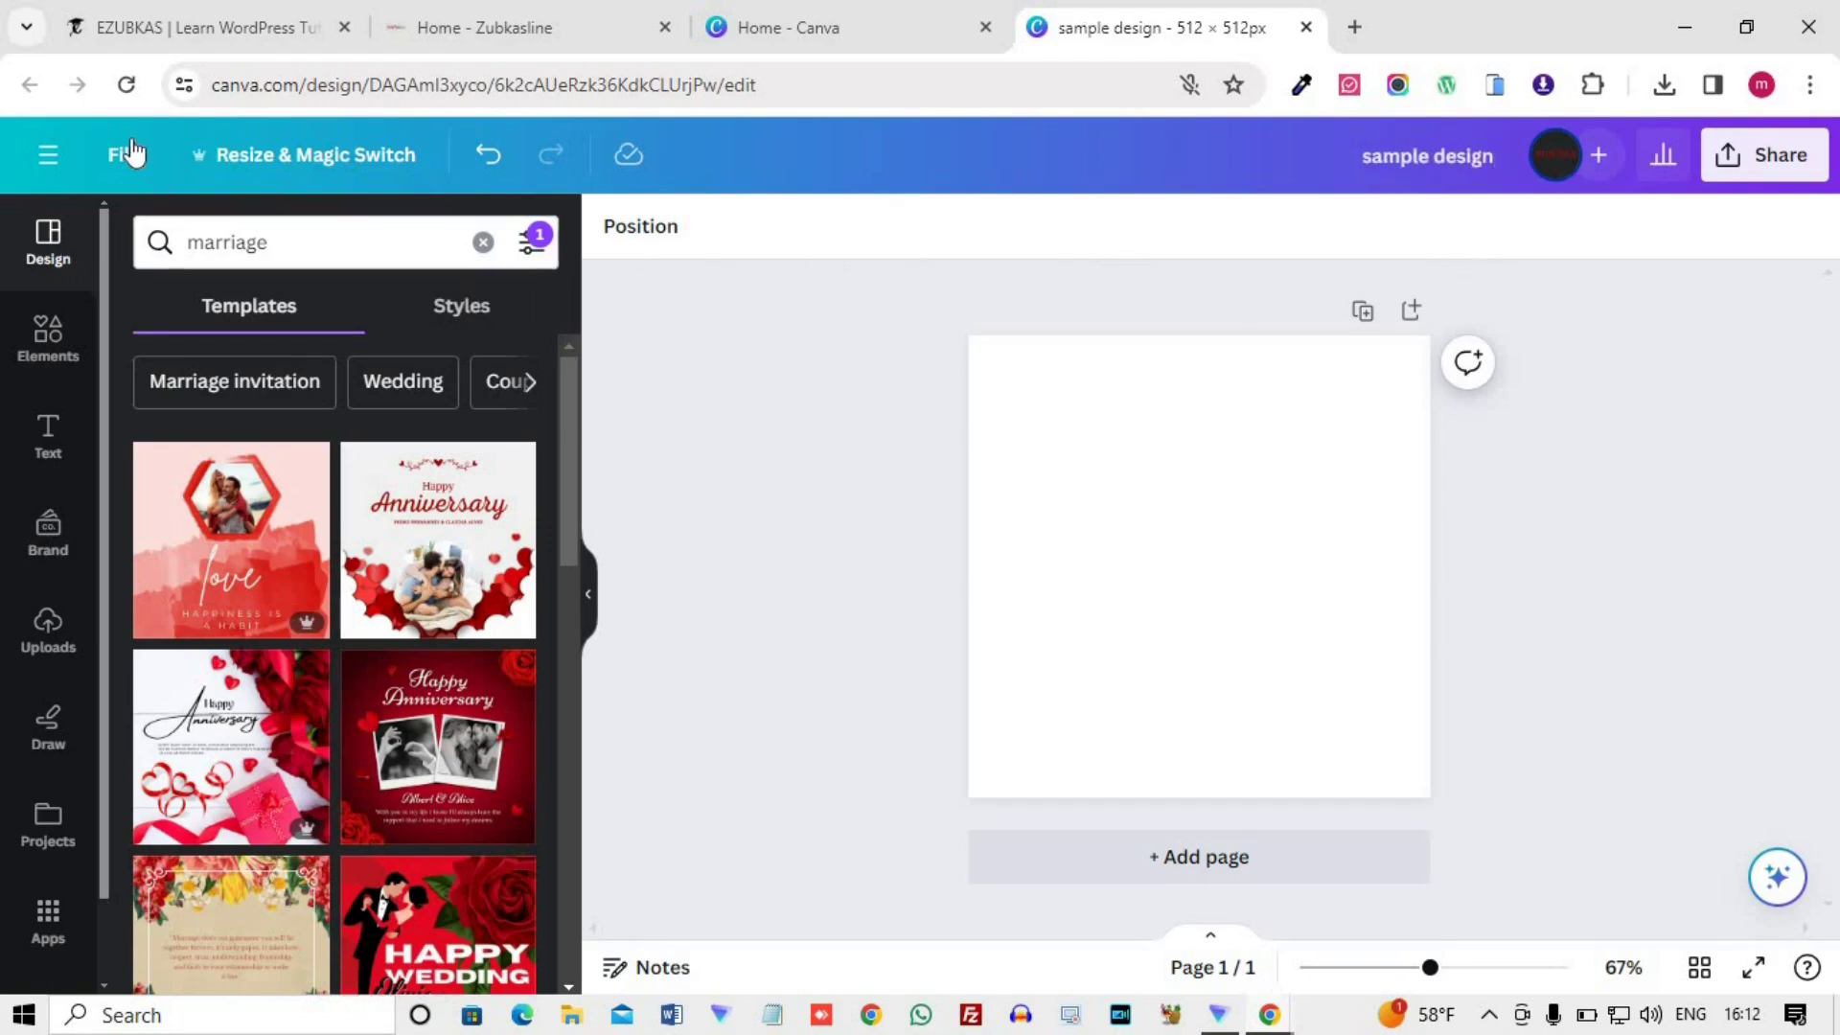
# - Look through the file commands for the design, from creating and importing to version history and help
pyautogui.click(131, 151)
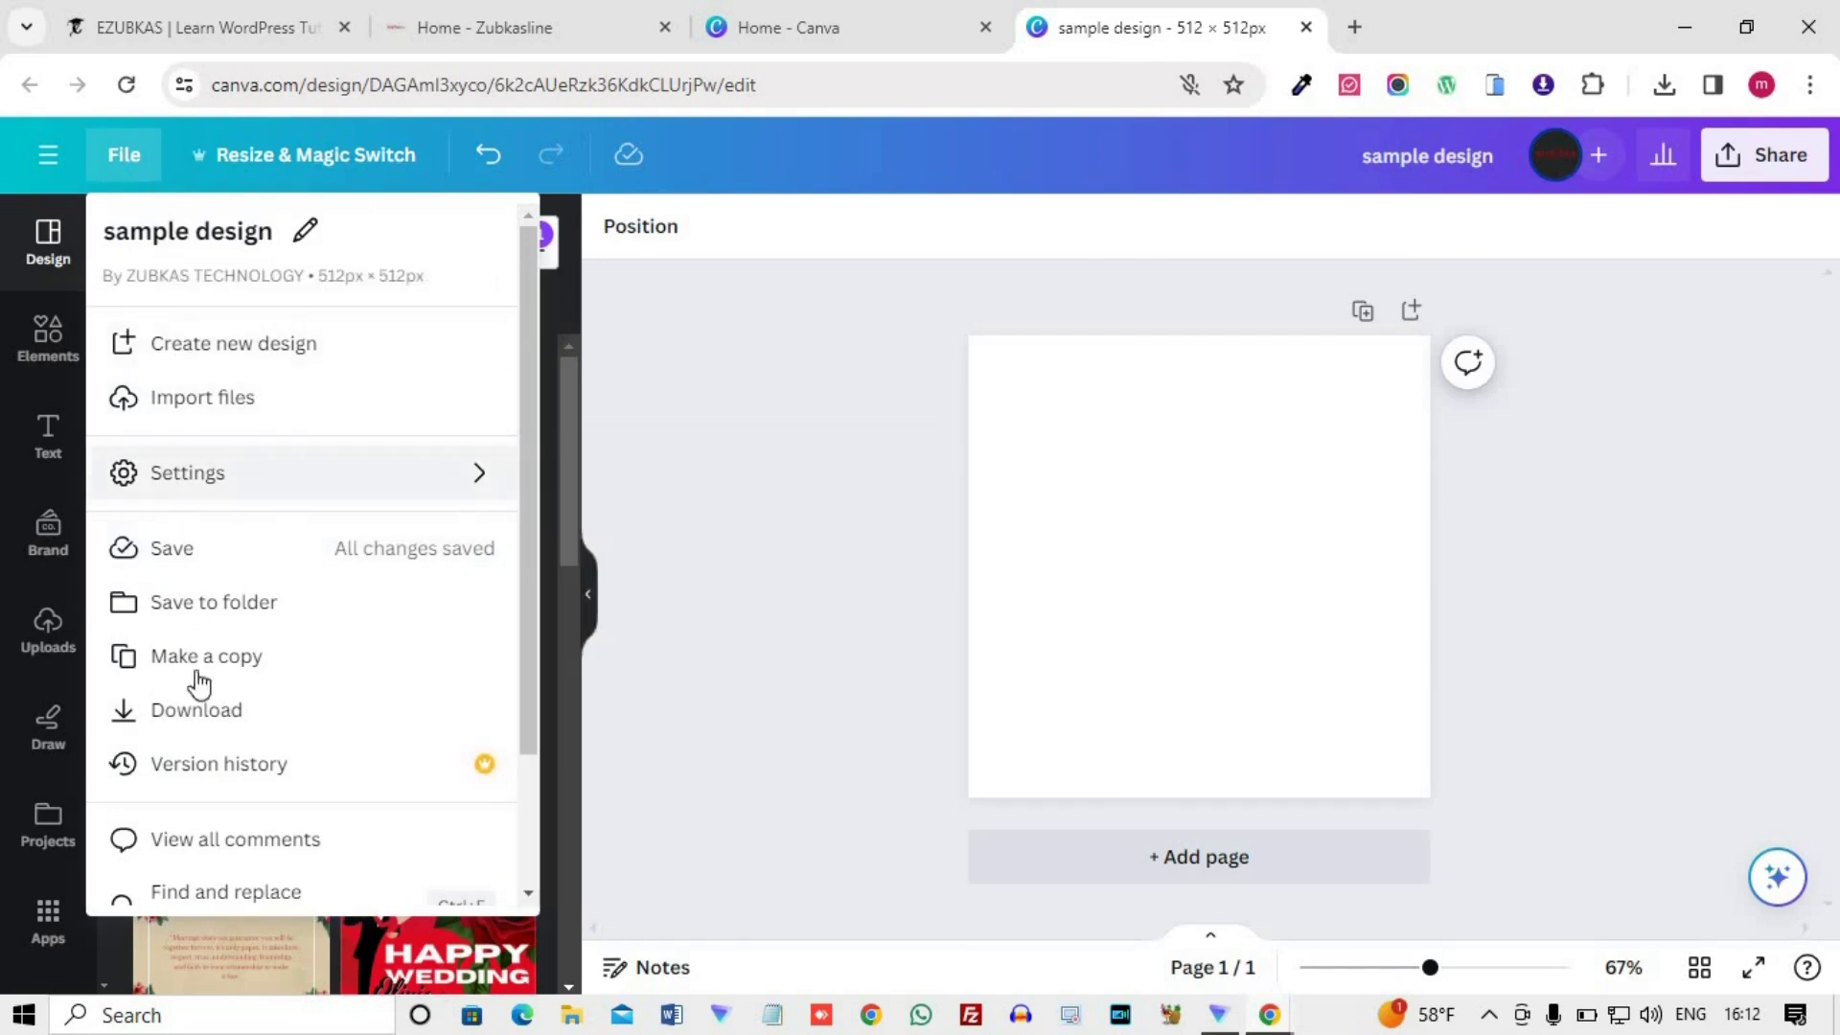
pyautogui.scroll(-3, 234, 762)
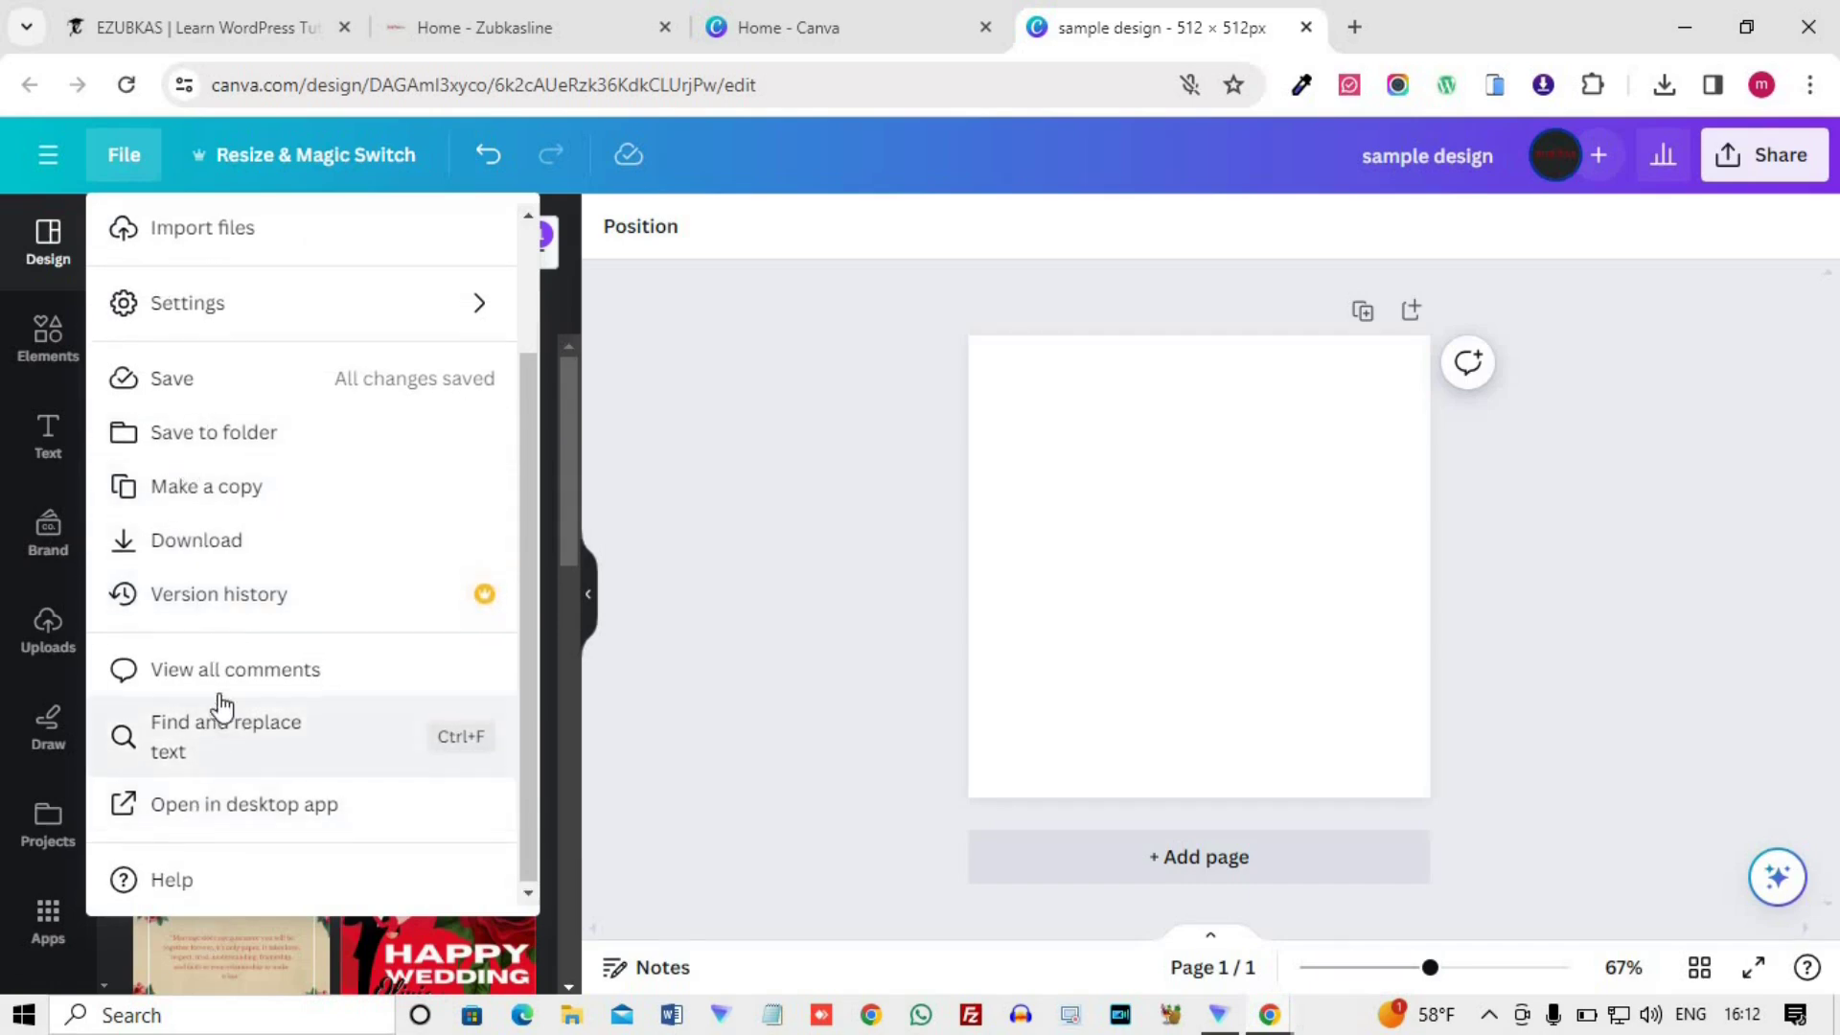
pyautogui.scroll(3, 217, 706)
pyautogui.press('Escape')
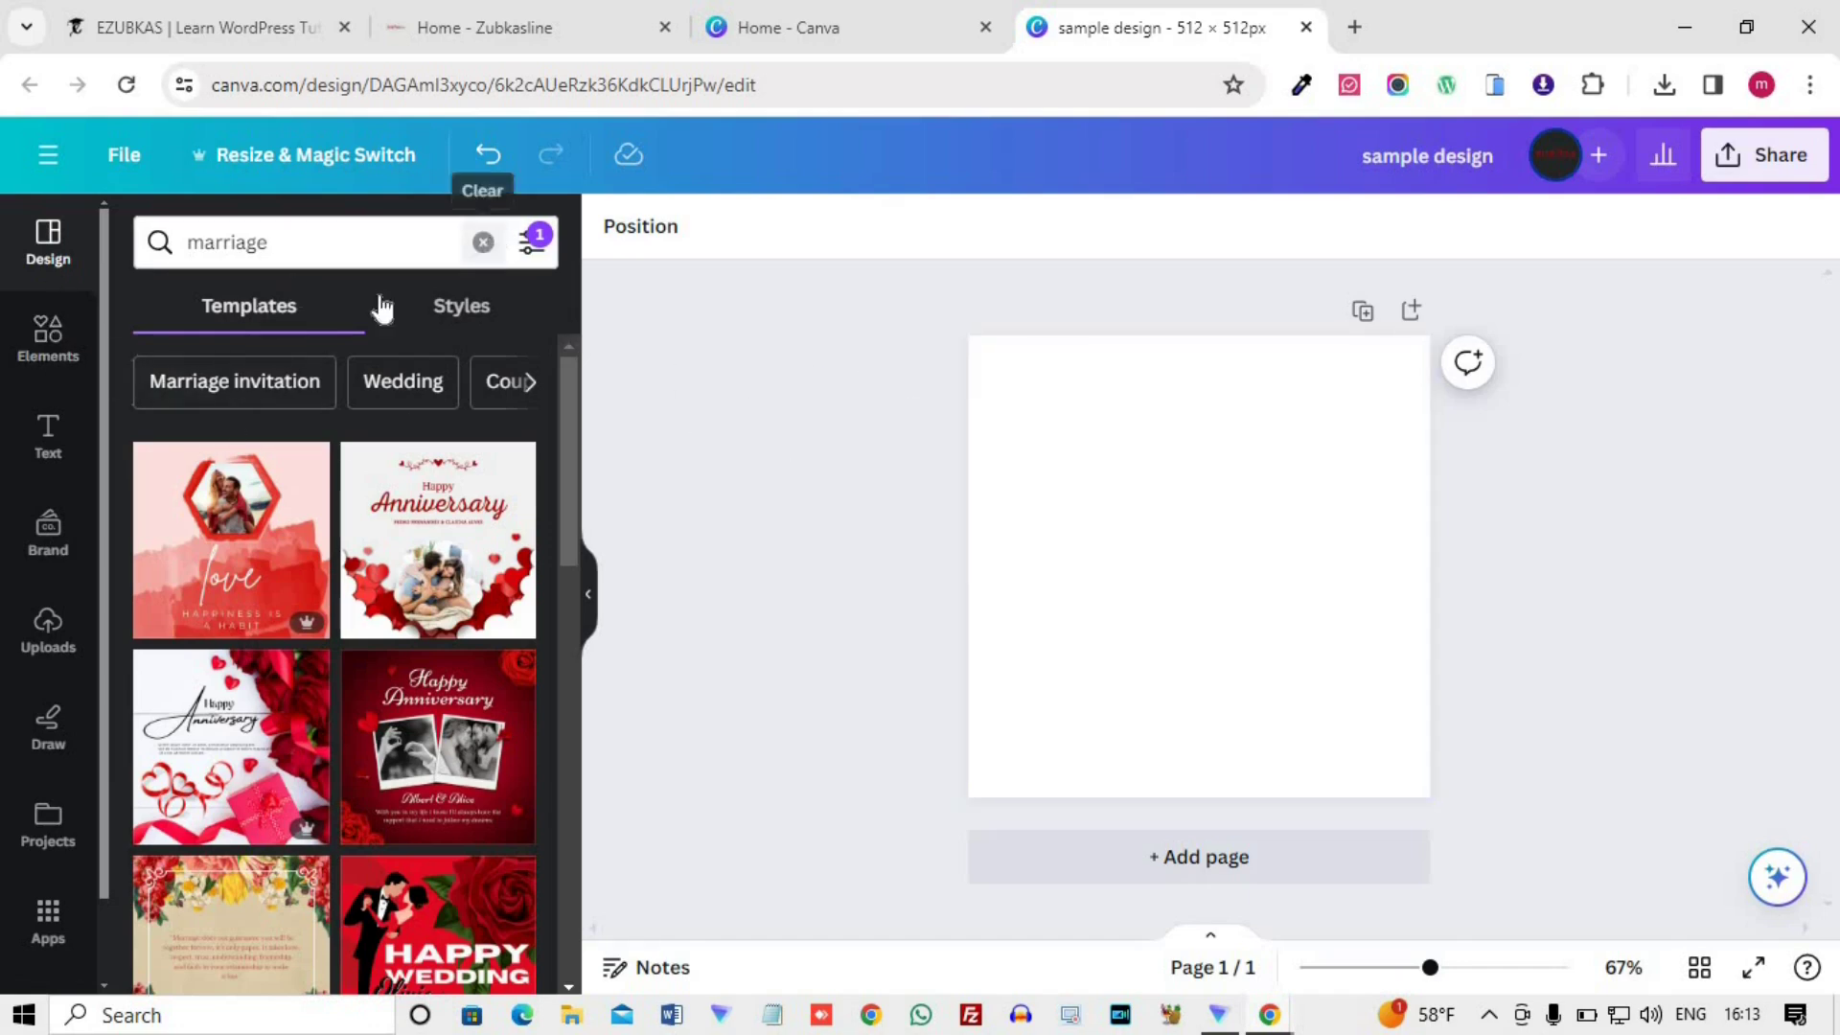
# - Clear the current template search and search the templates for "marriage" again
pyautogui.click(483, 242)
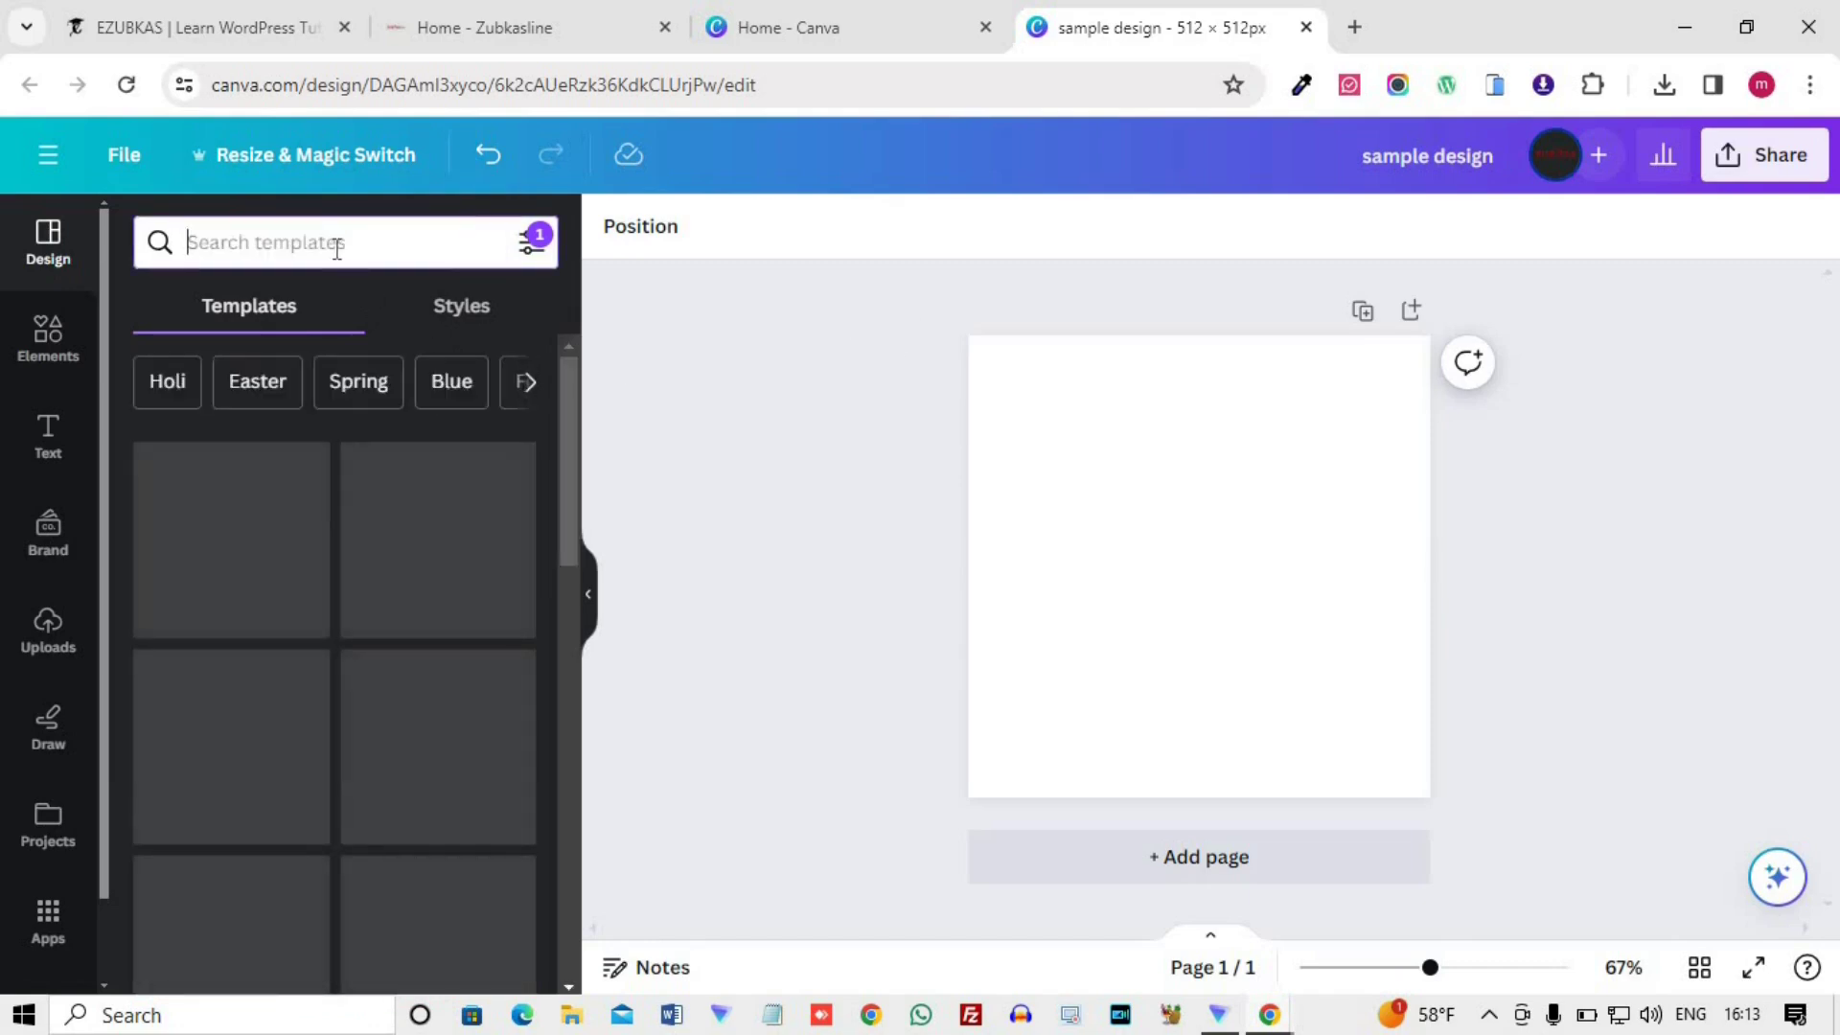
pyautogui.write('Marr')
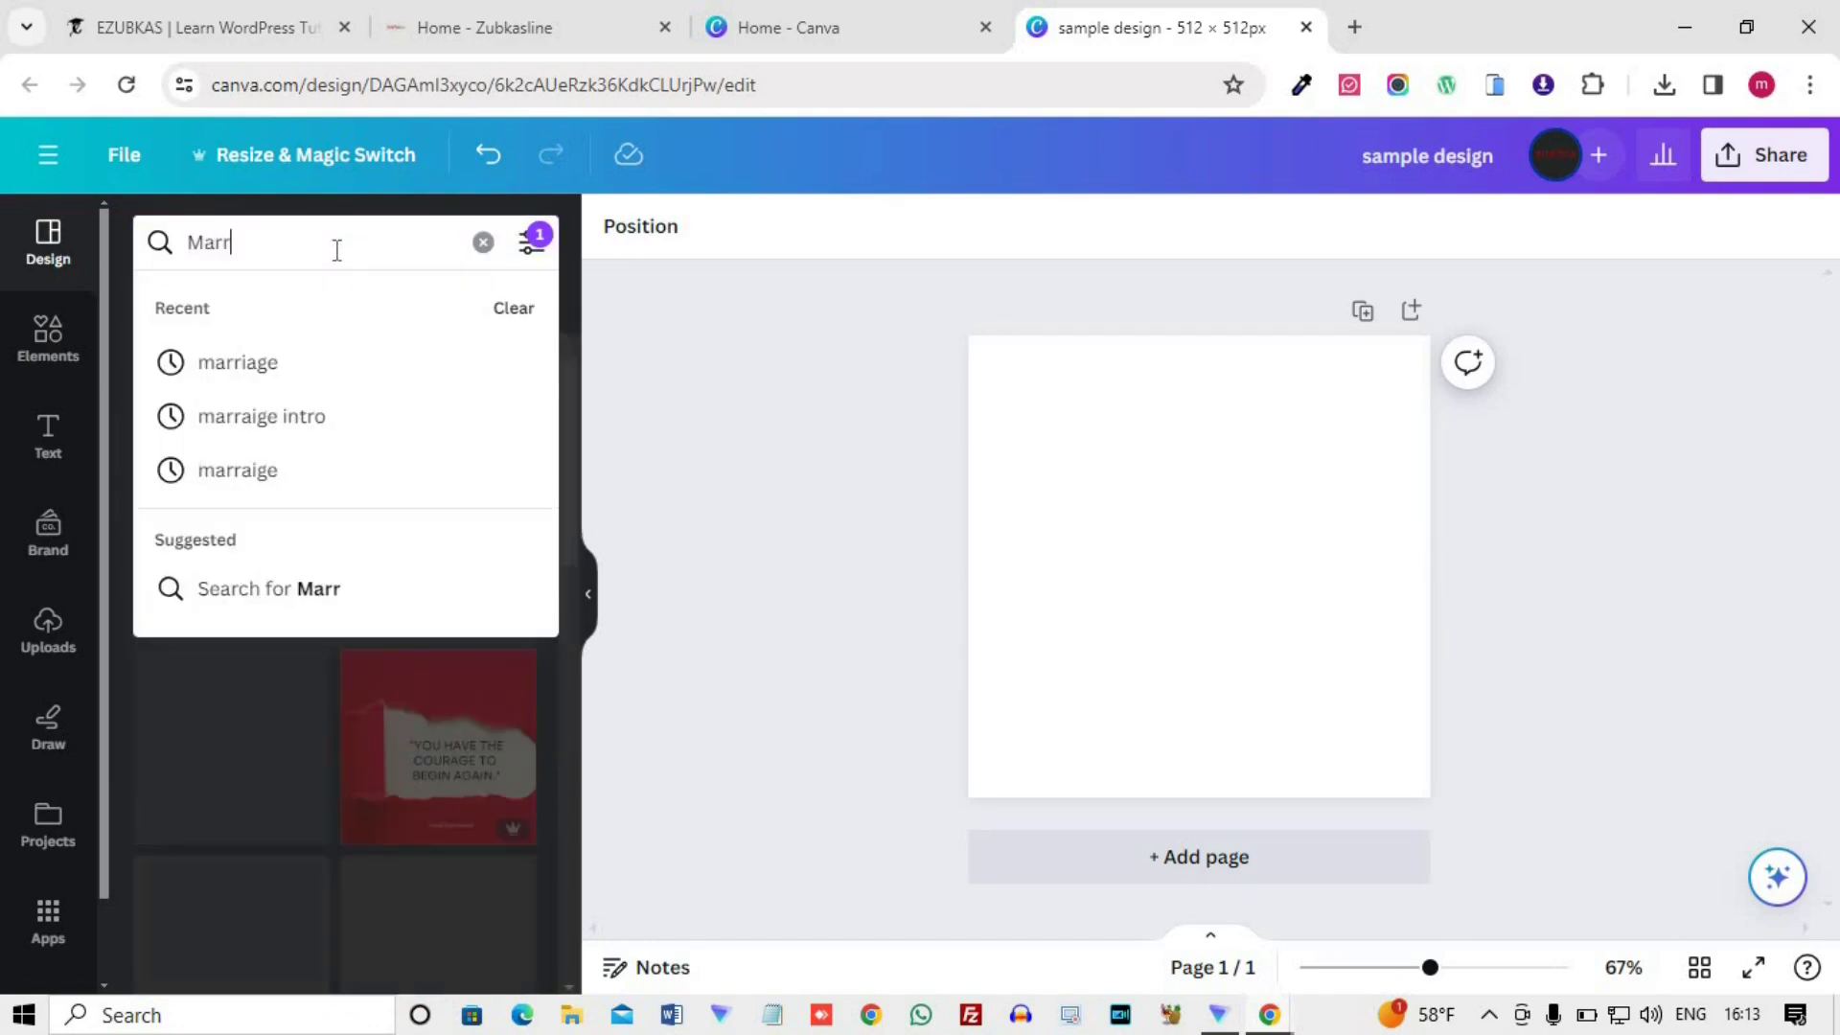
pyautogui.write('igae')
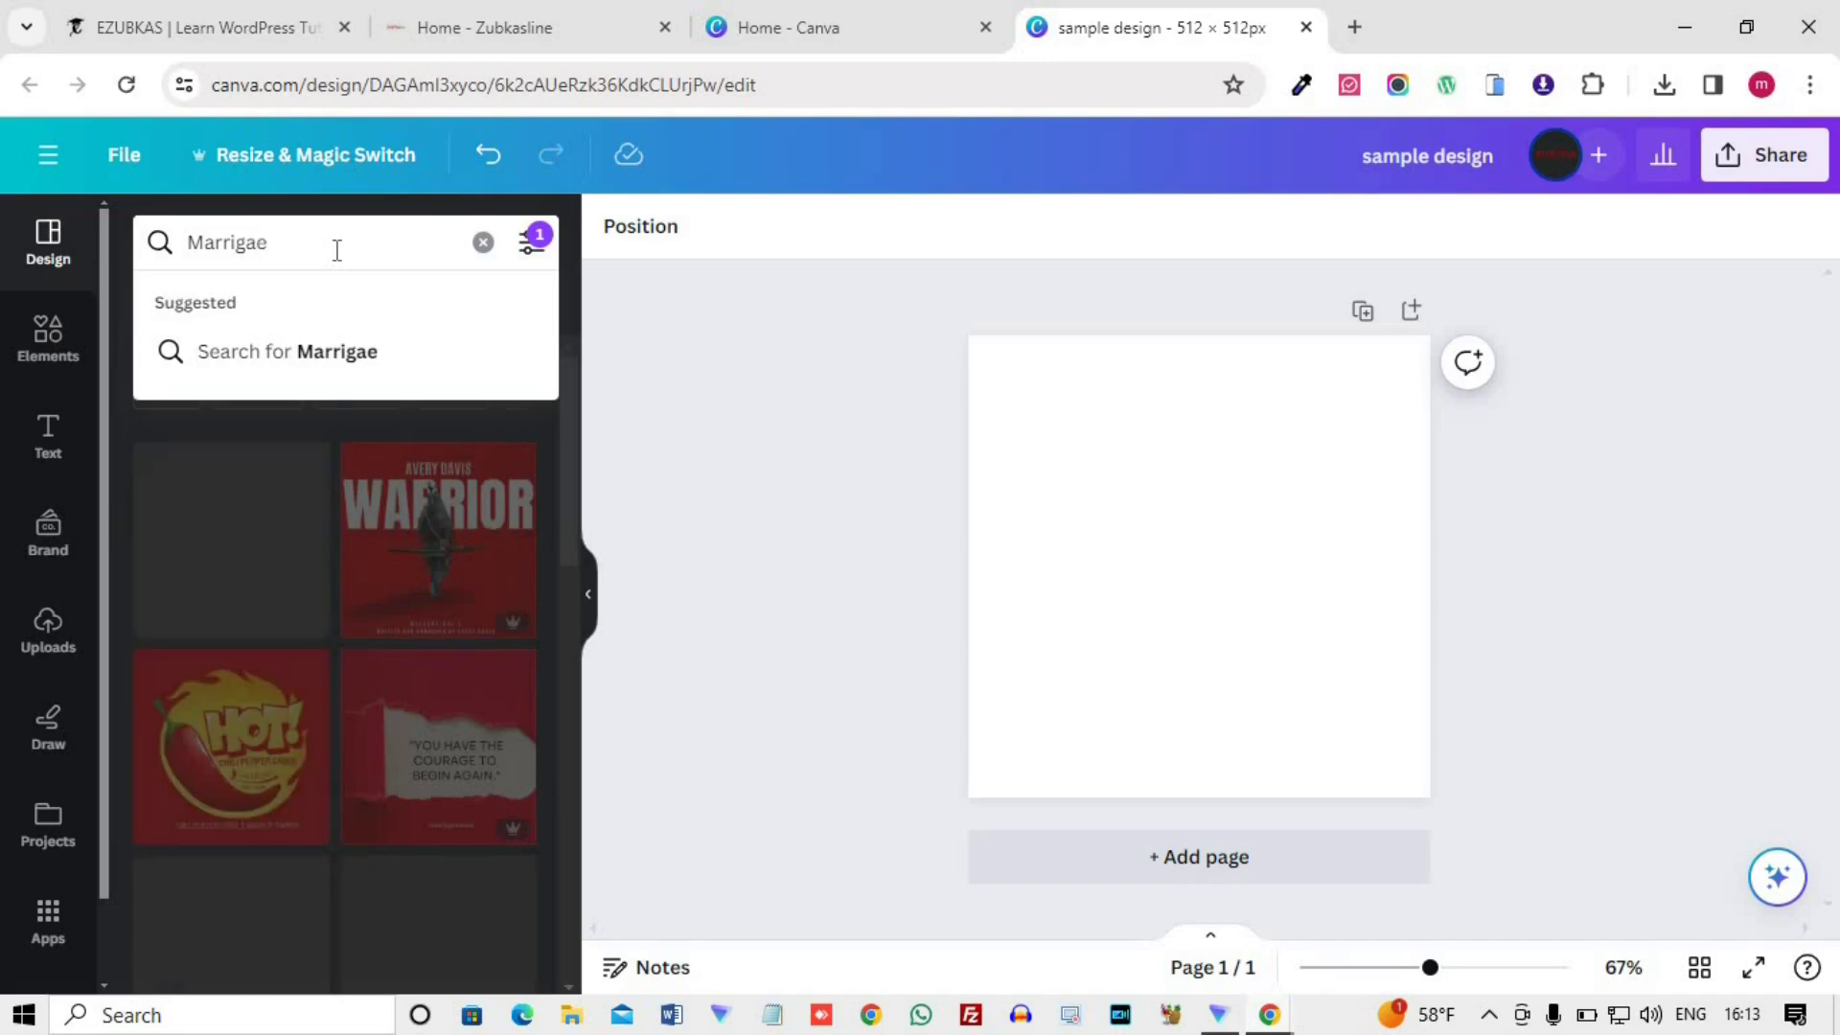
pyautogui.press('Return')
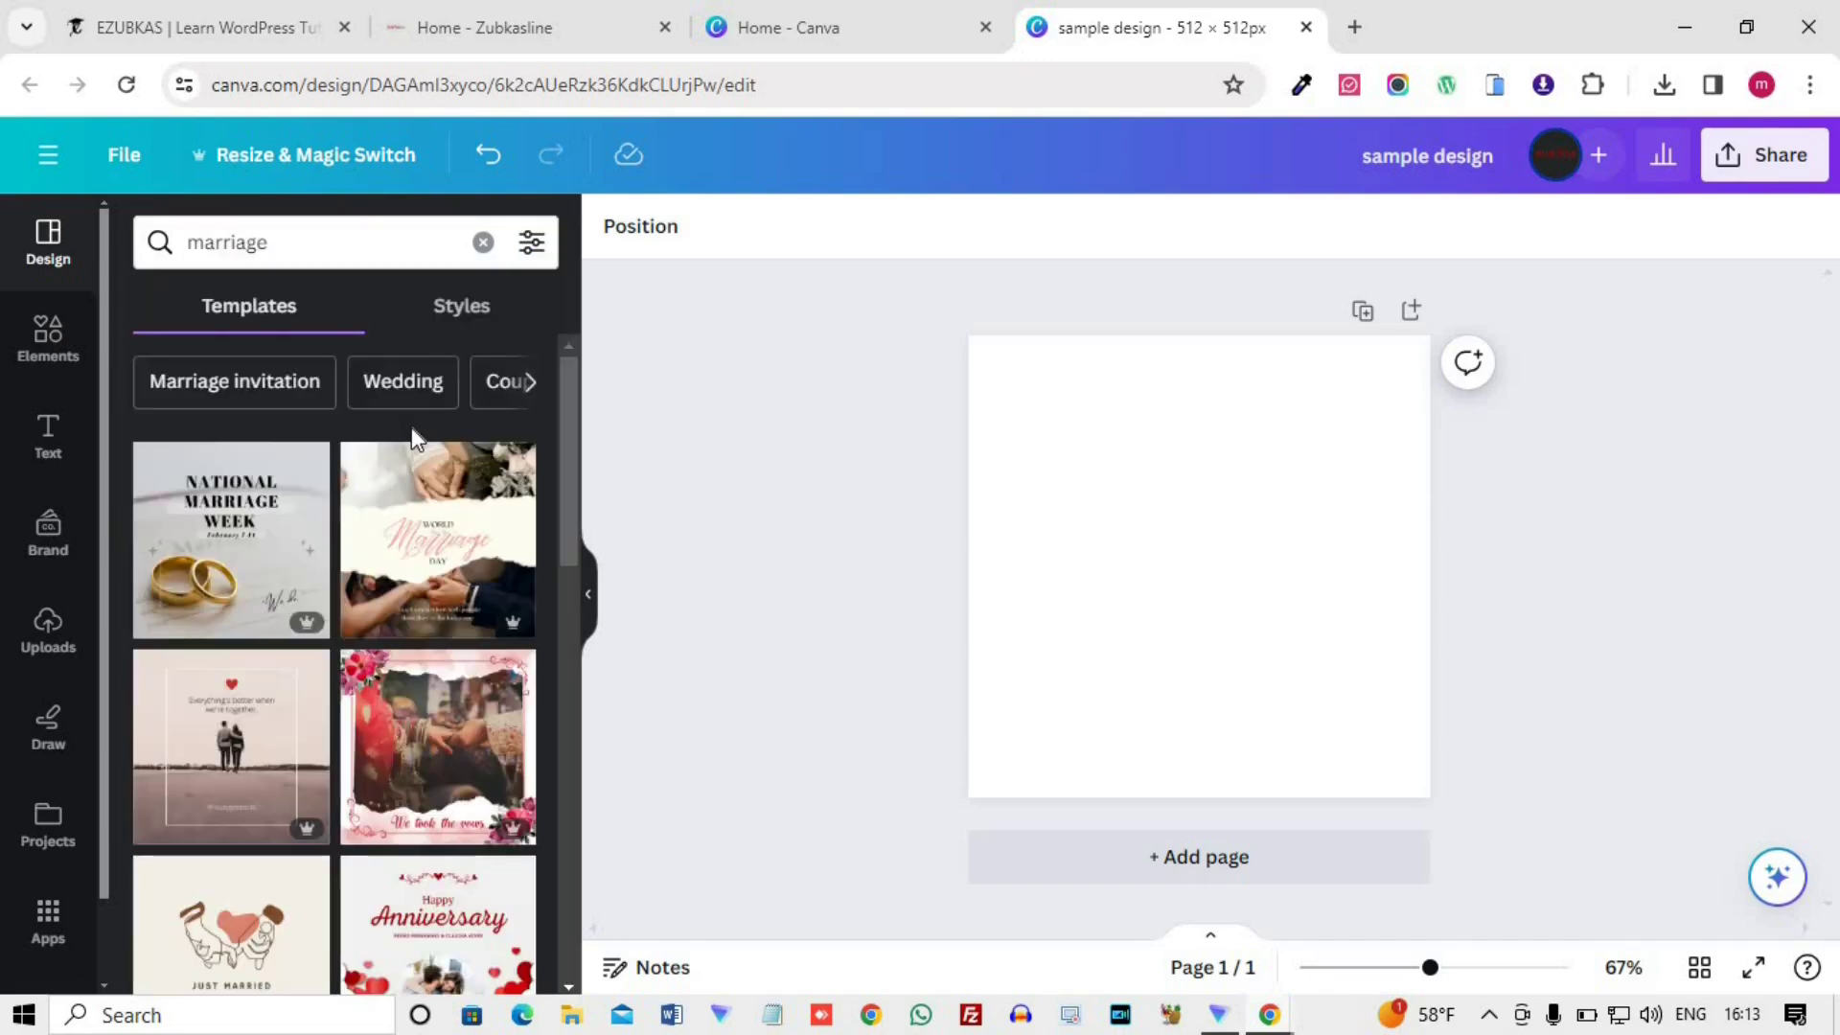
# - Filter the marriage templates by the custom red colour #D40808
pyautogui.click(531, 242)
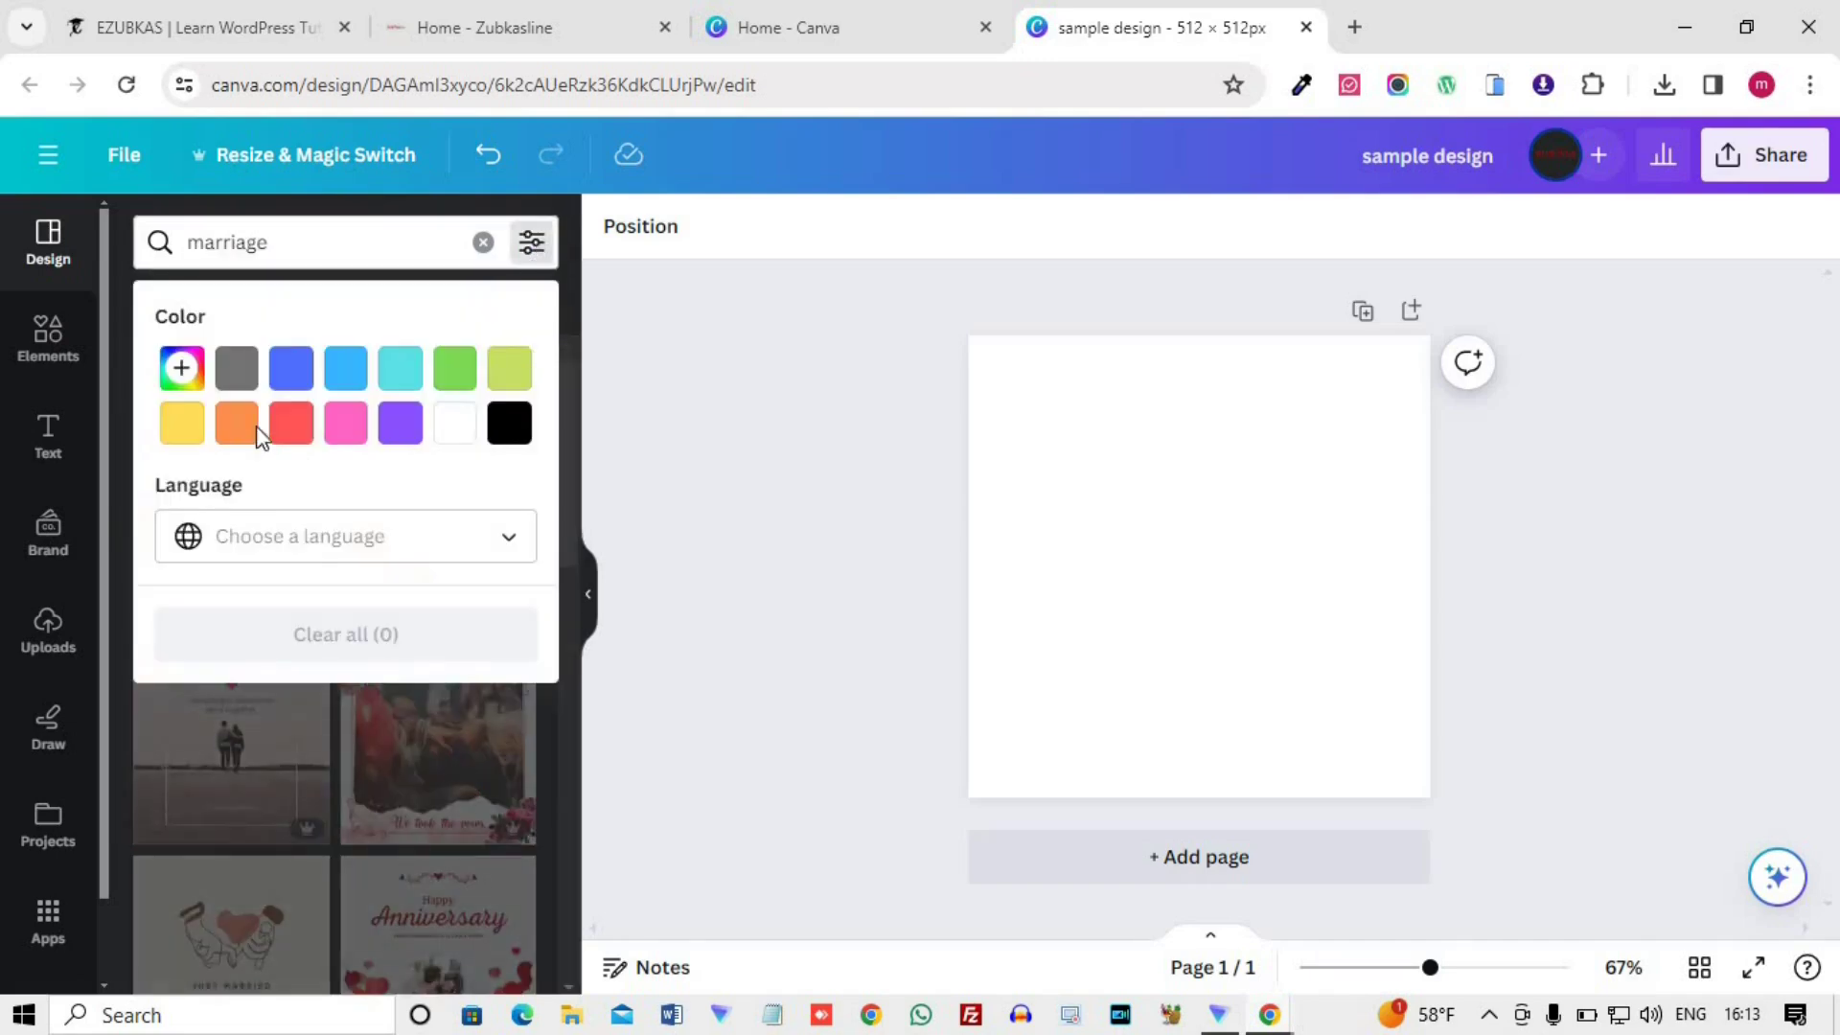
pyautogui.click(182, 368)
pyautogui.moveTo(438, 499); pyautogui.dragTo(528, 449)
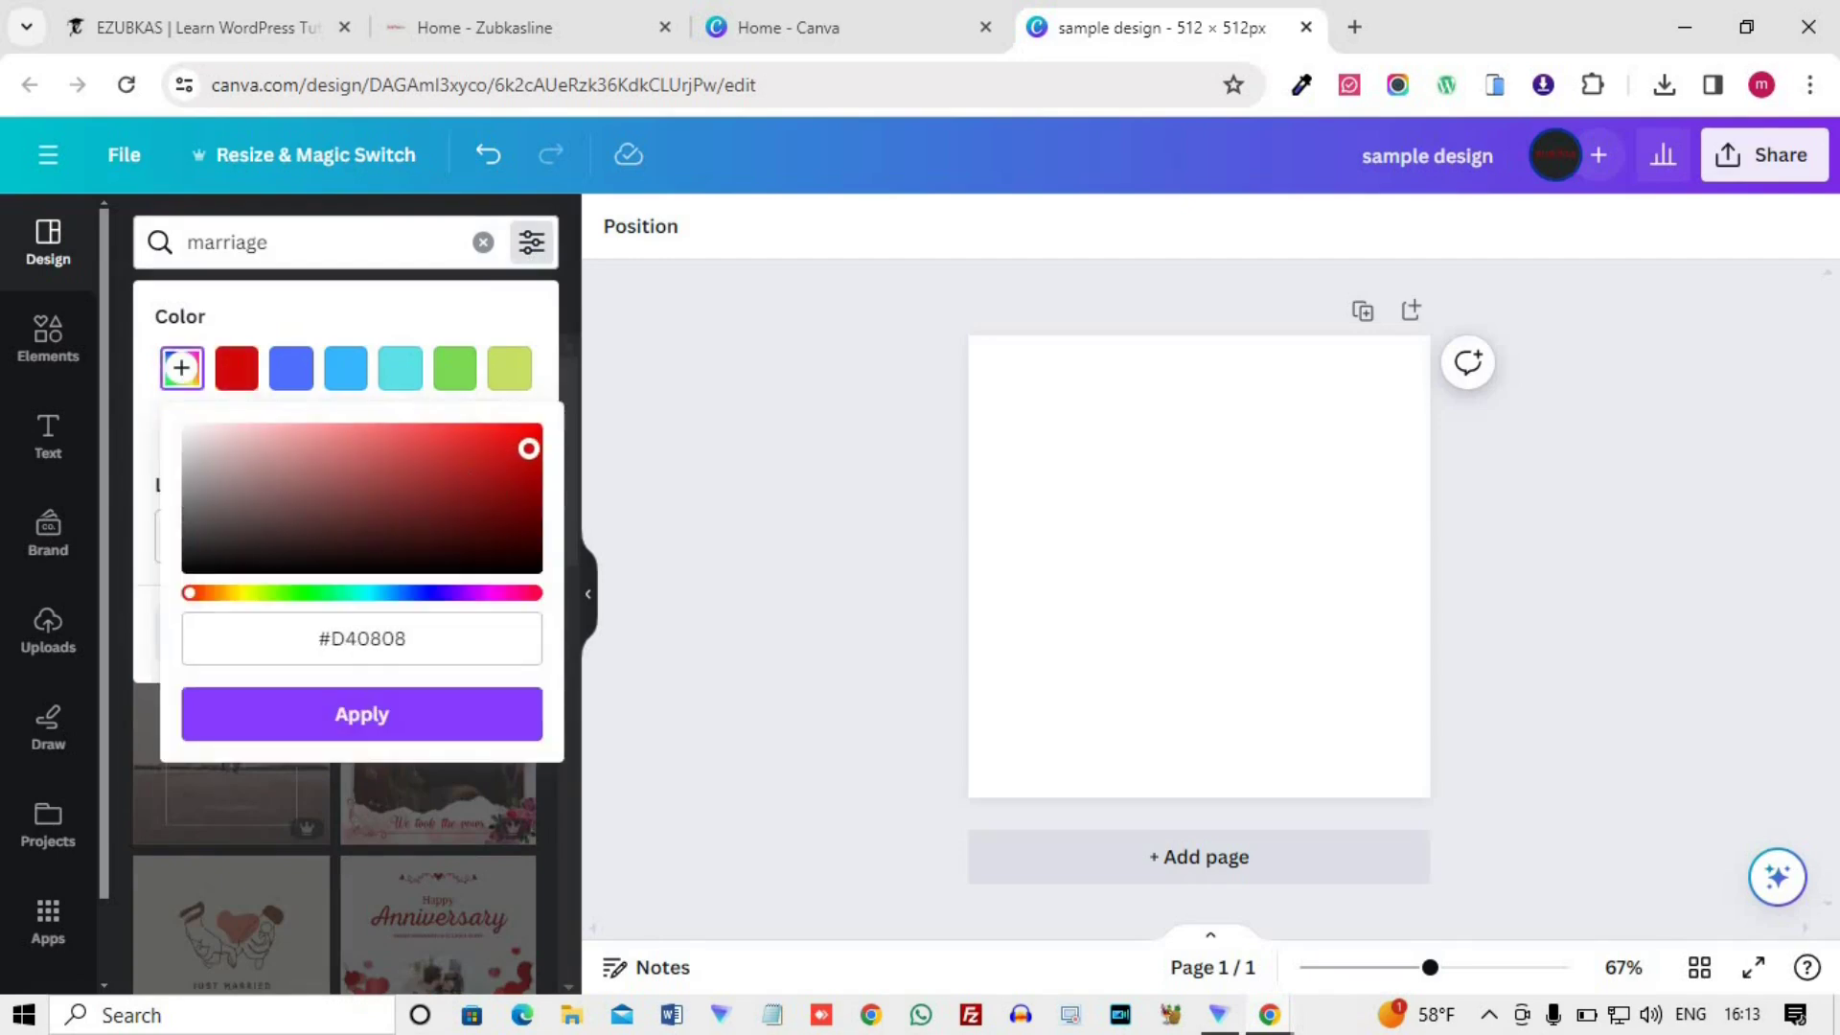
pyautogui.click(345, 717)
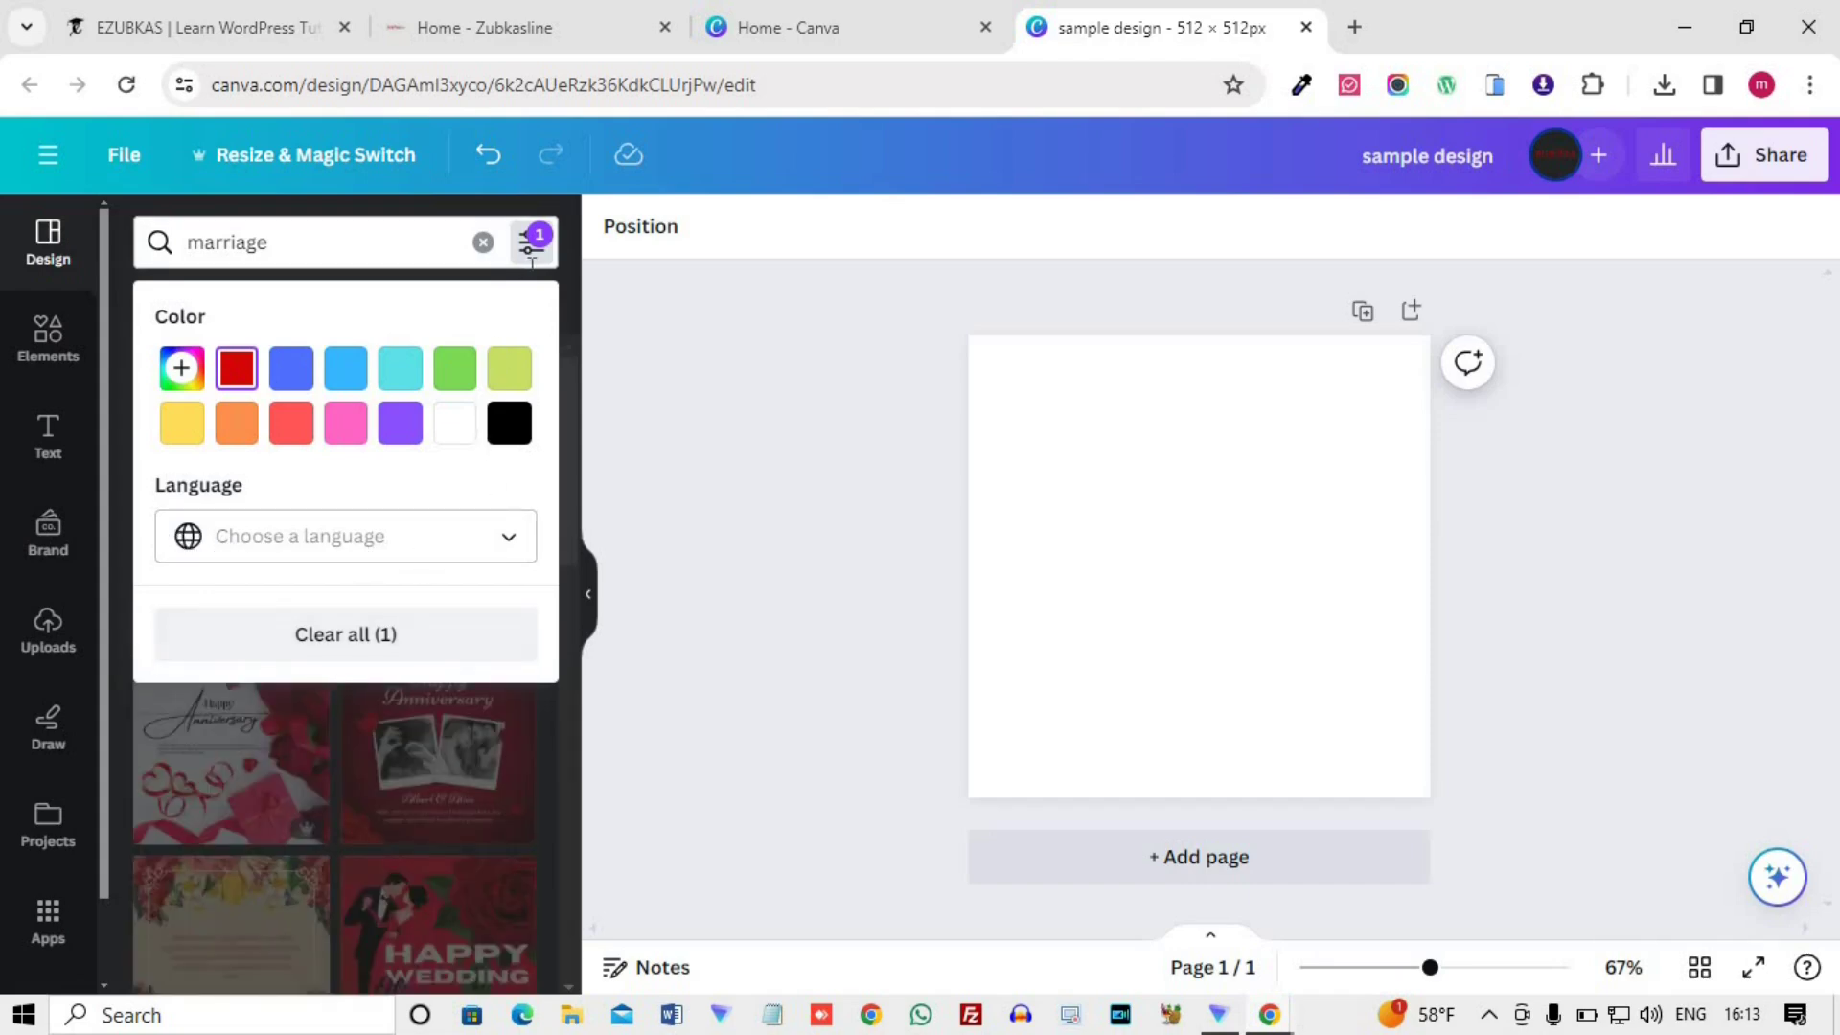
pyautogui.click(562, 618)
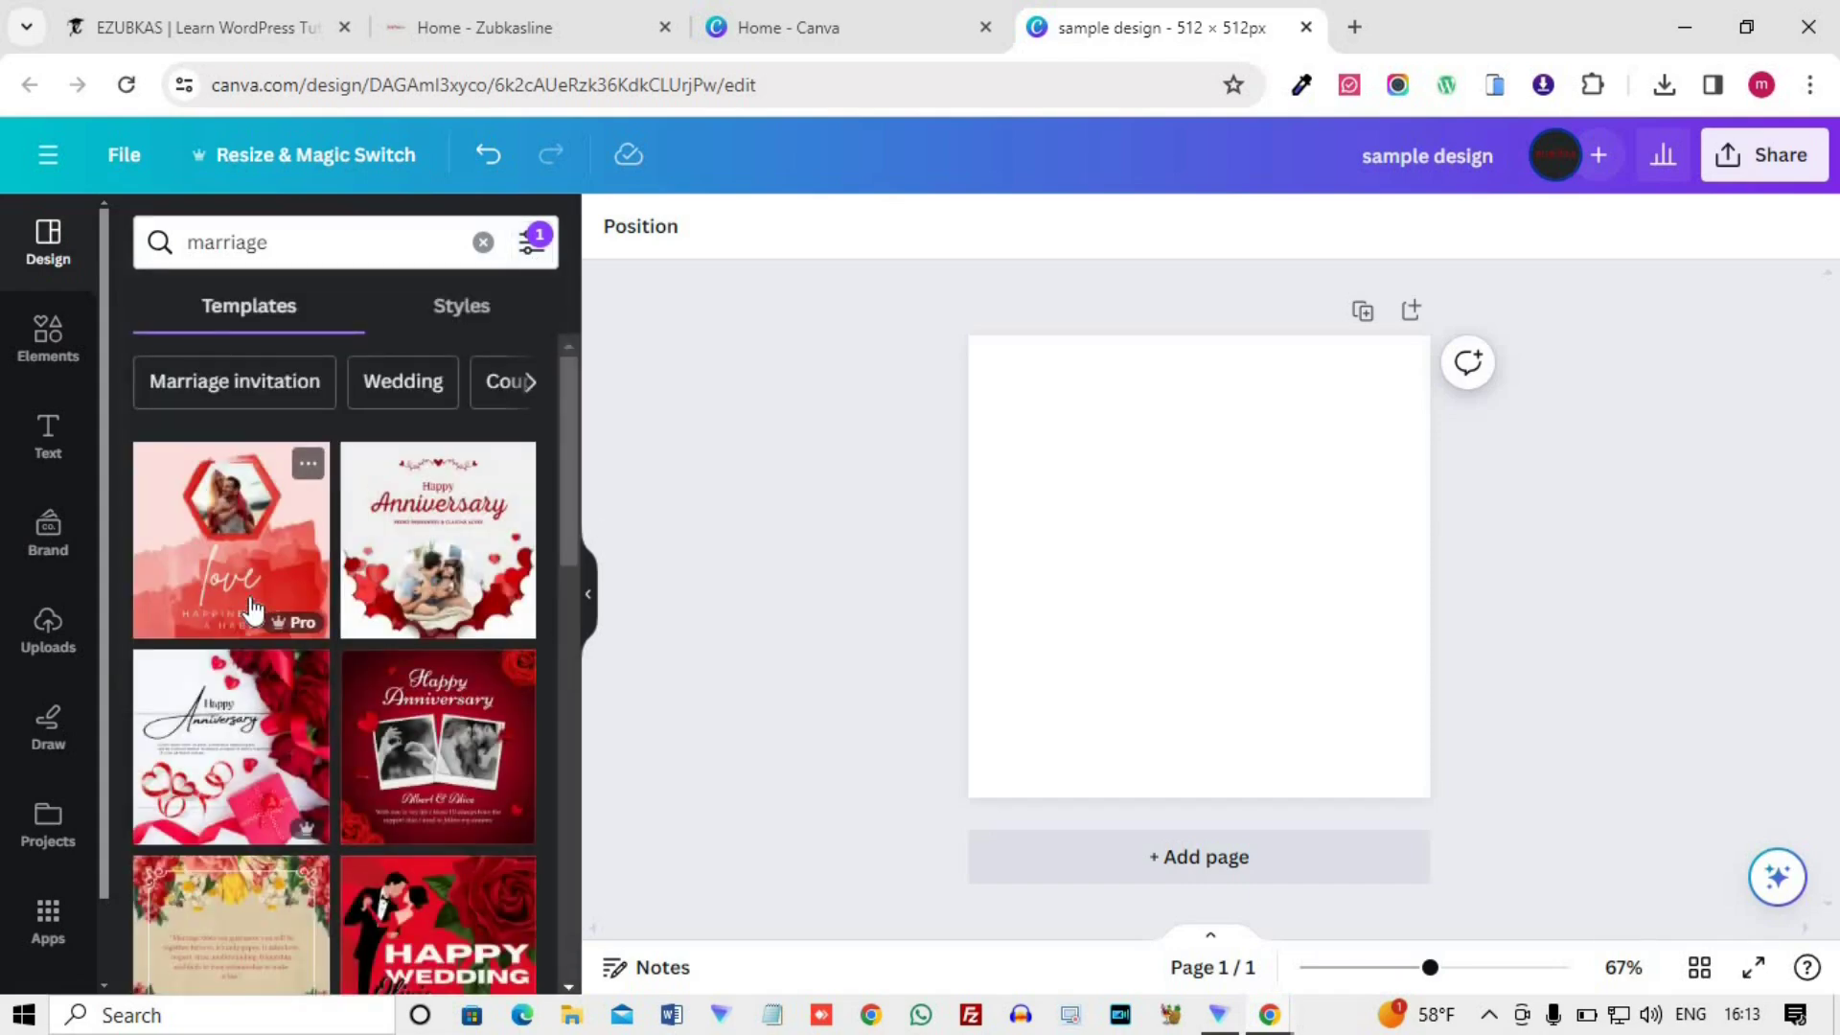
# - Apply the white Happy Anniversary template with the red rose and gold rings to the blank page
pyautogui.scroll(-3, 259, 606)
pyautogui.scroll(-10, 259, 606)
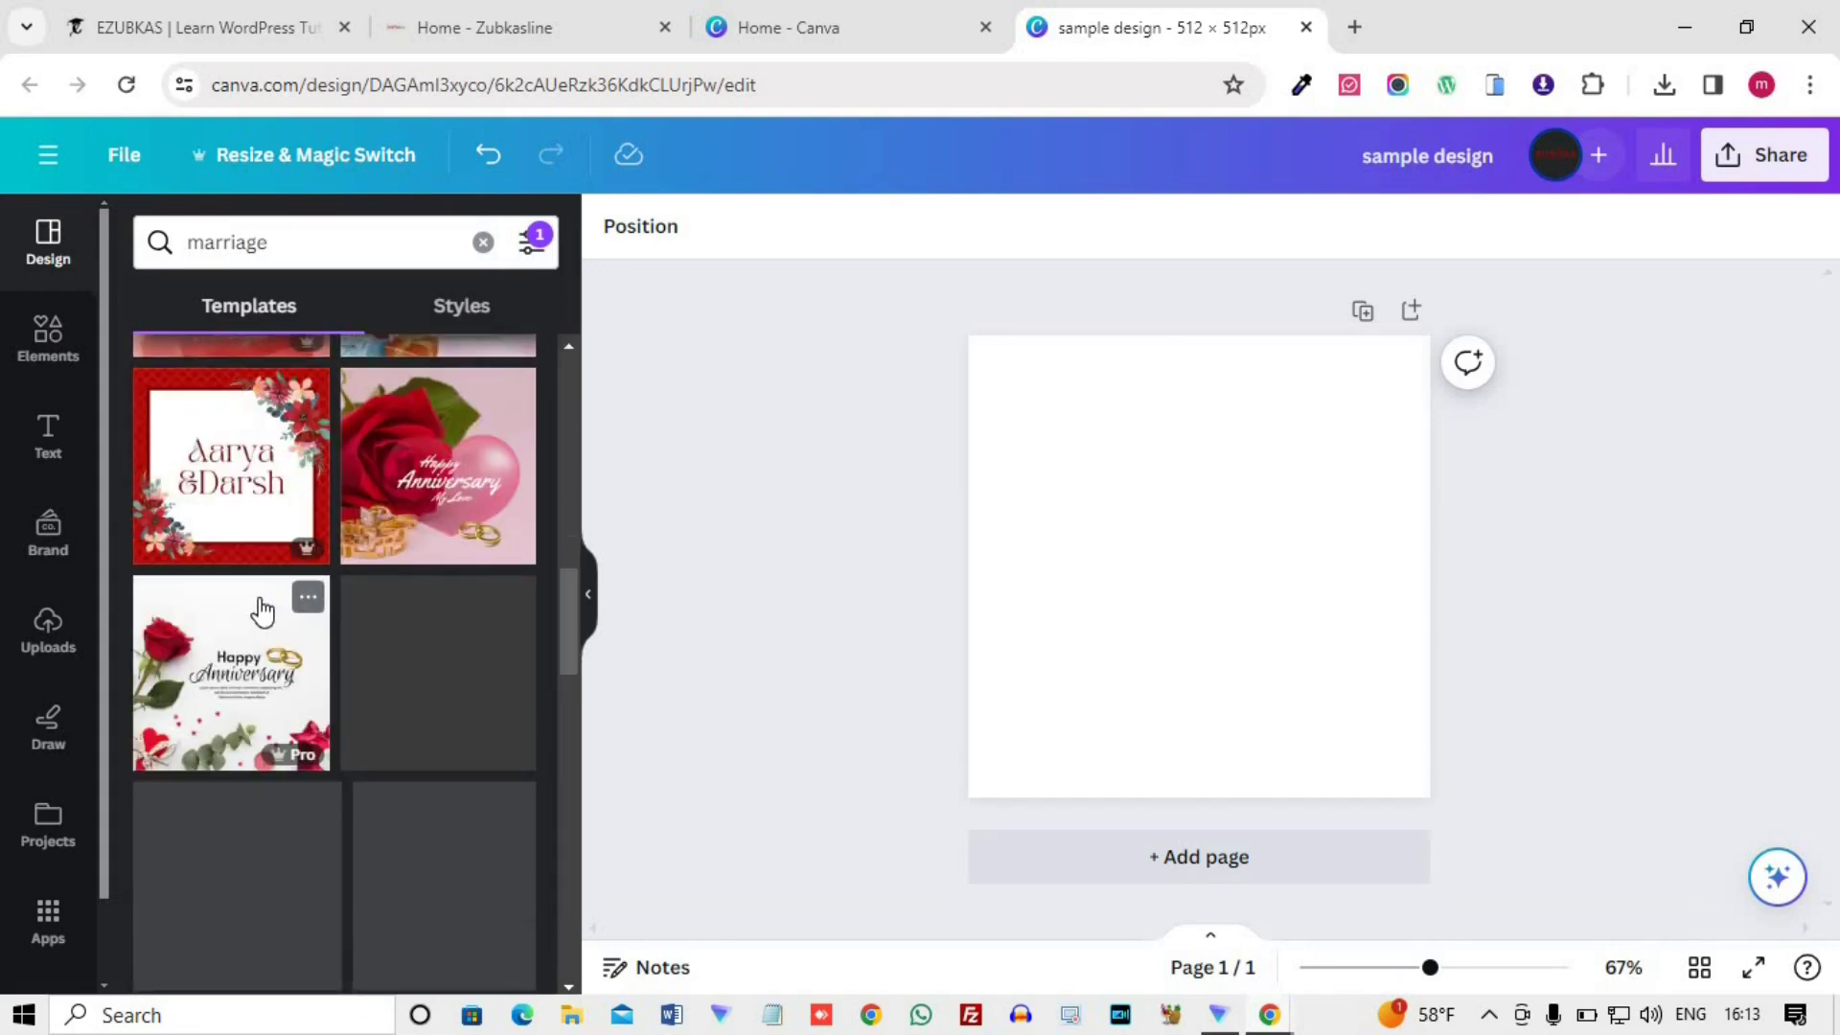
pyautogui.click(218, 662)
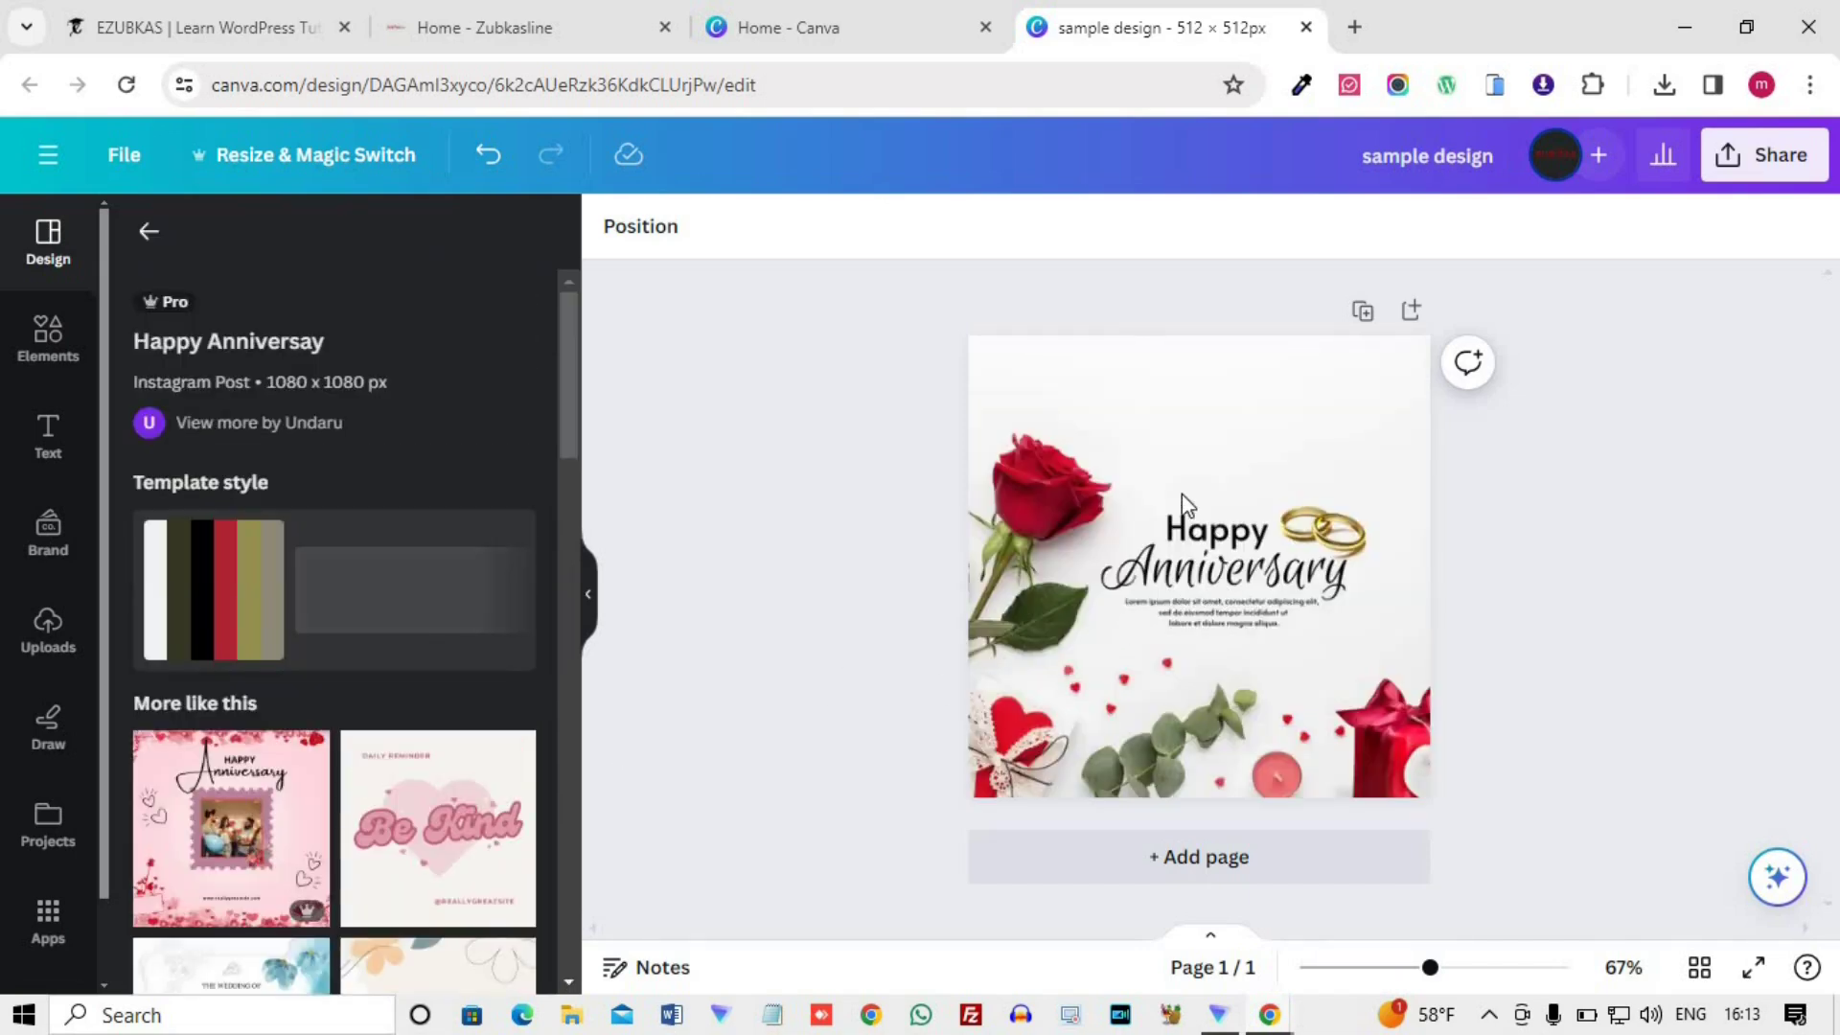
# - Select the template's background photo and view its photo editing options
pyautogui.click(1104, 422)
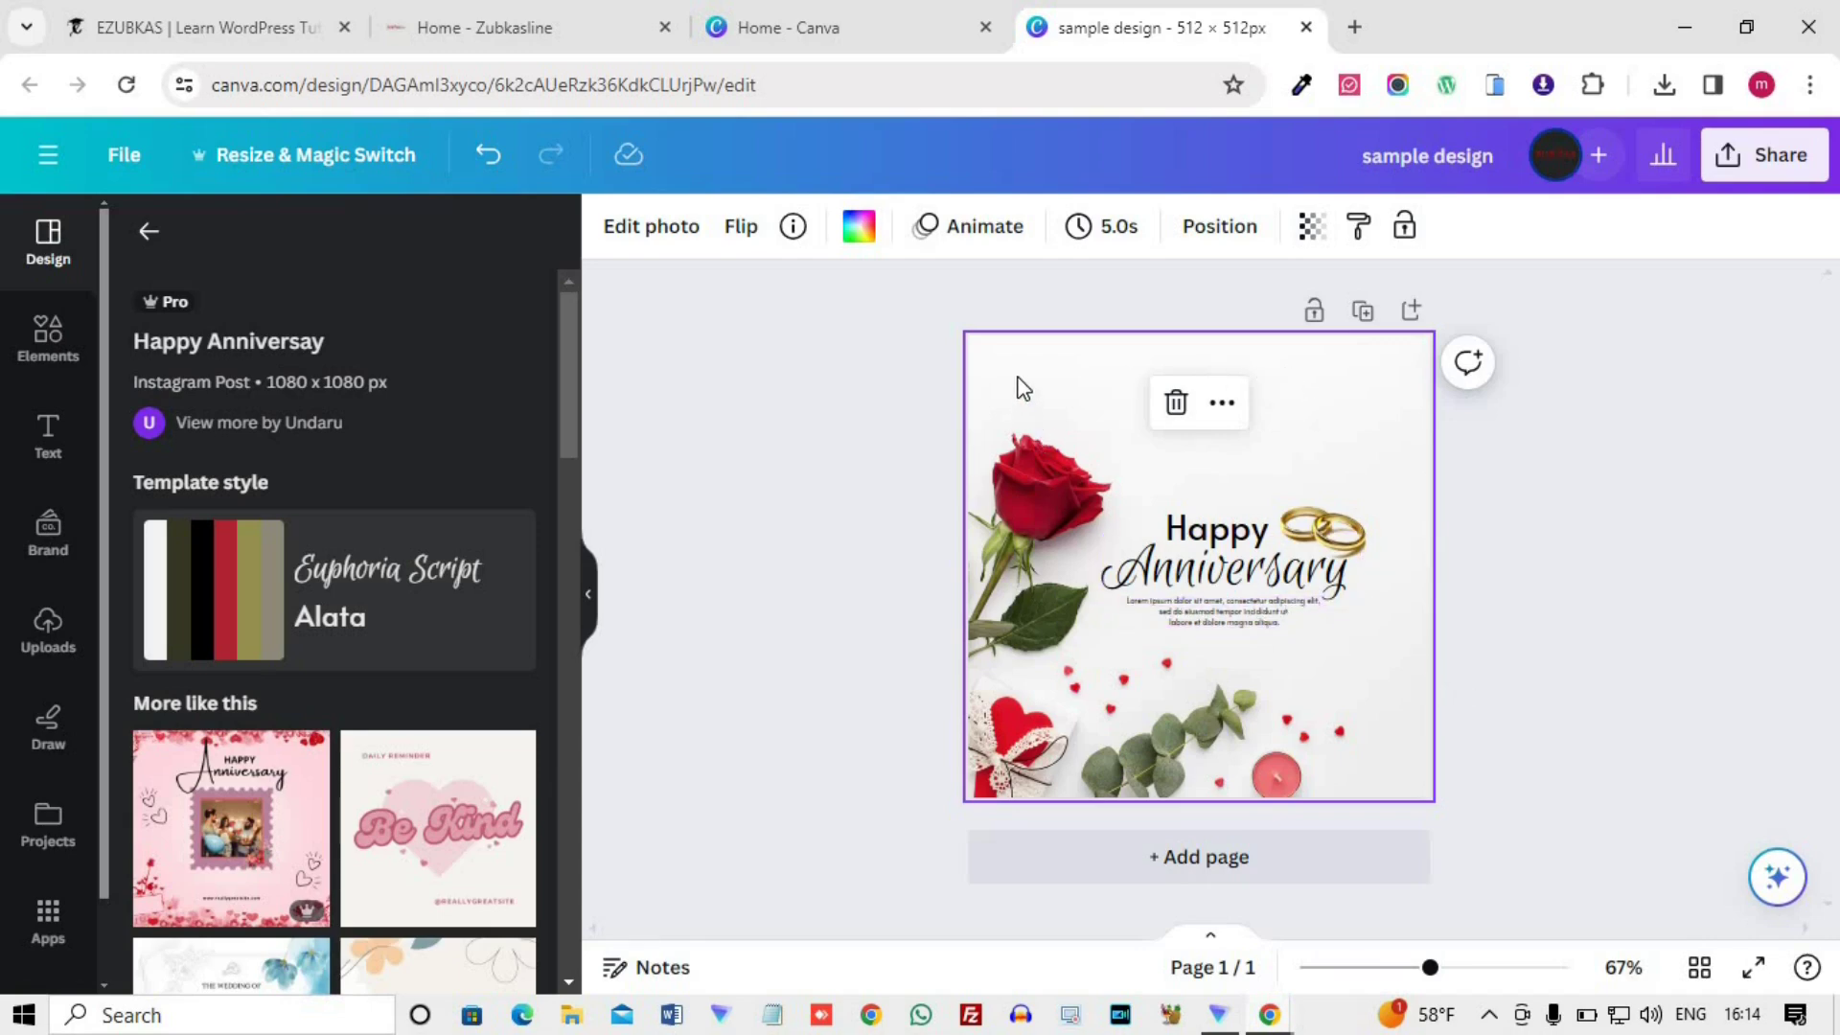
pyautogui.click(652, 230)
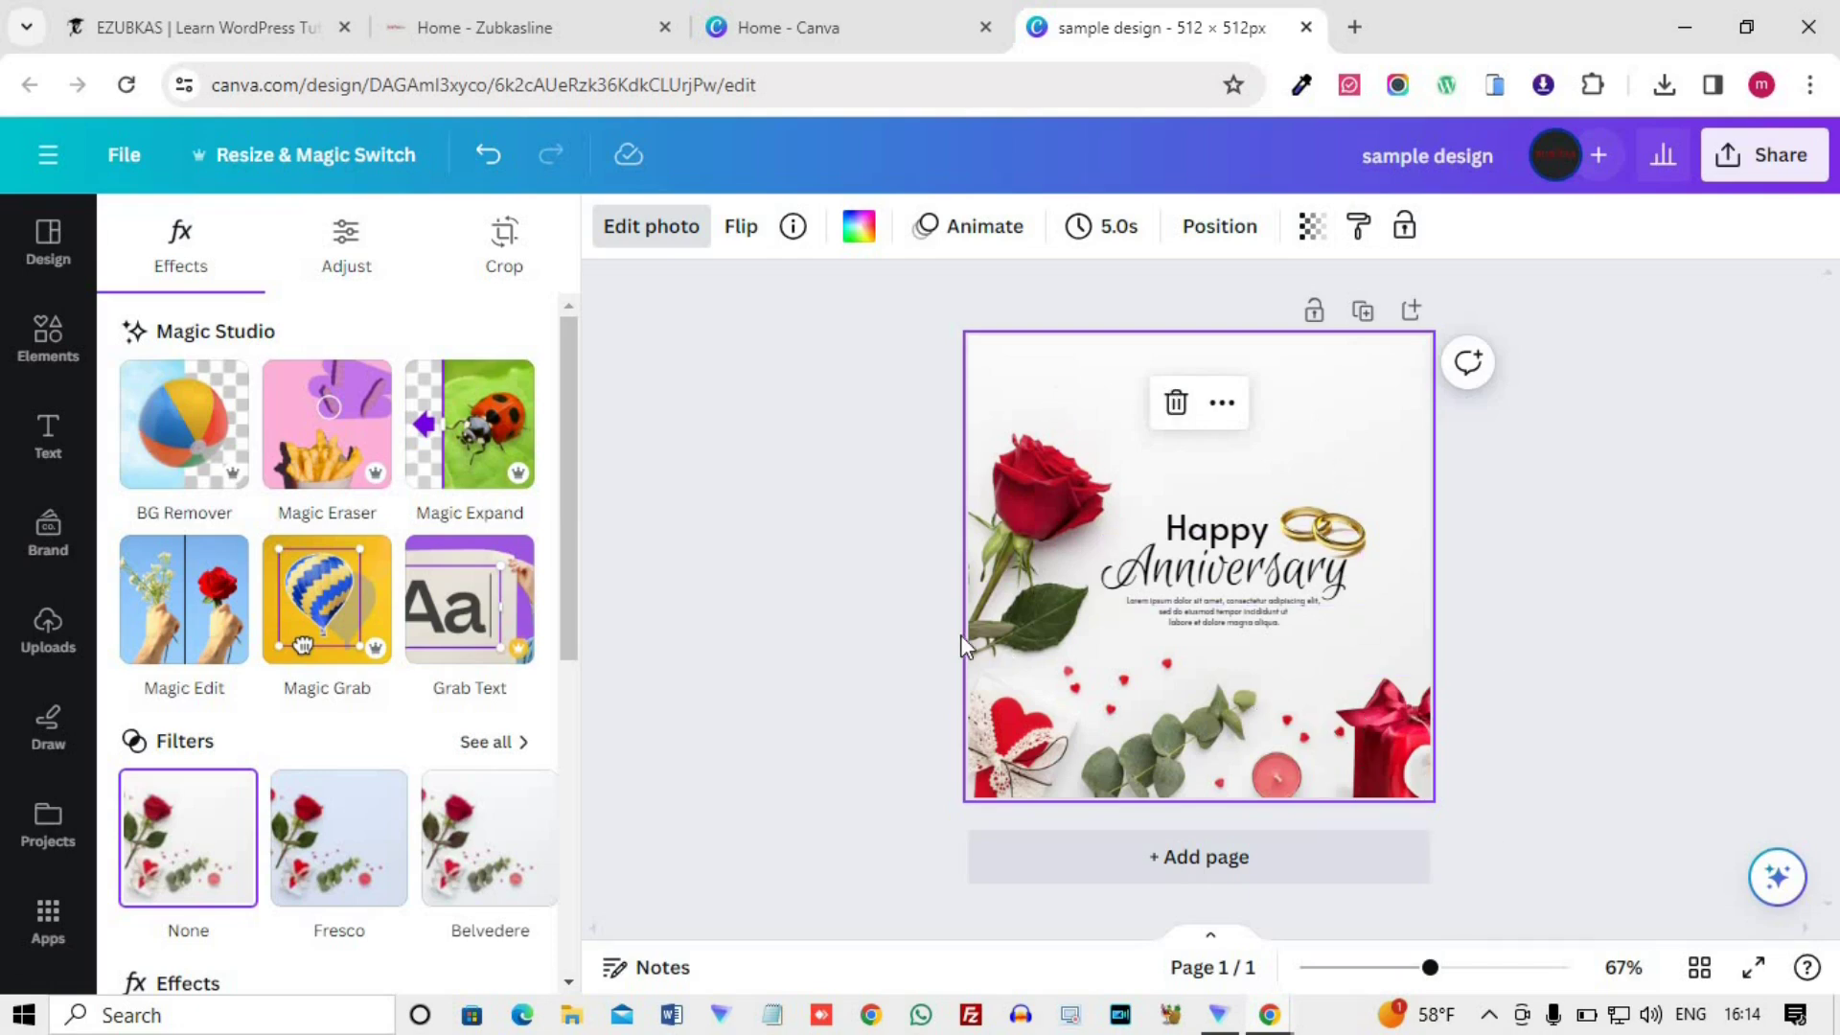
# - Add the uploaded photo of the girl in a pink dress on a beige background and enlarge it to the page's lower edge
pyautogui.click(49, 644)
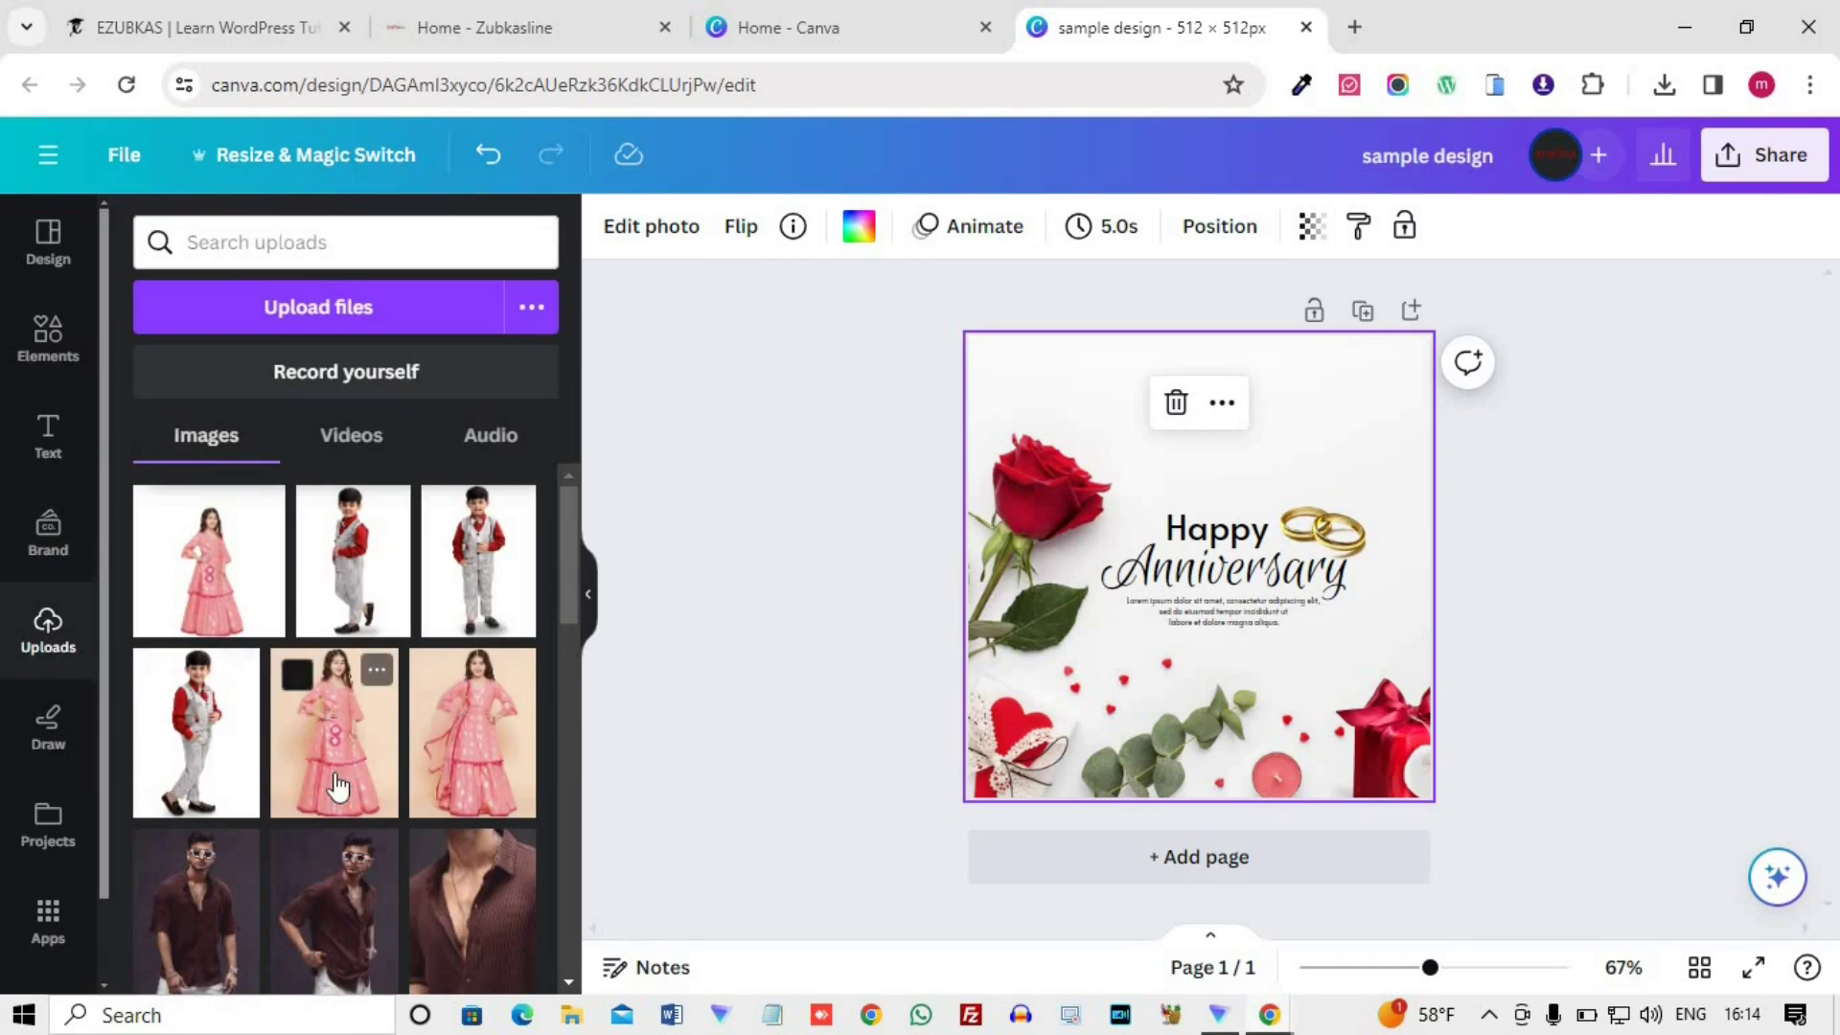
pyautogui.click(335, 733)
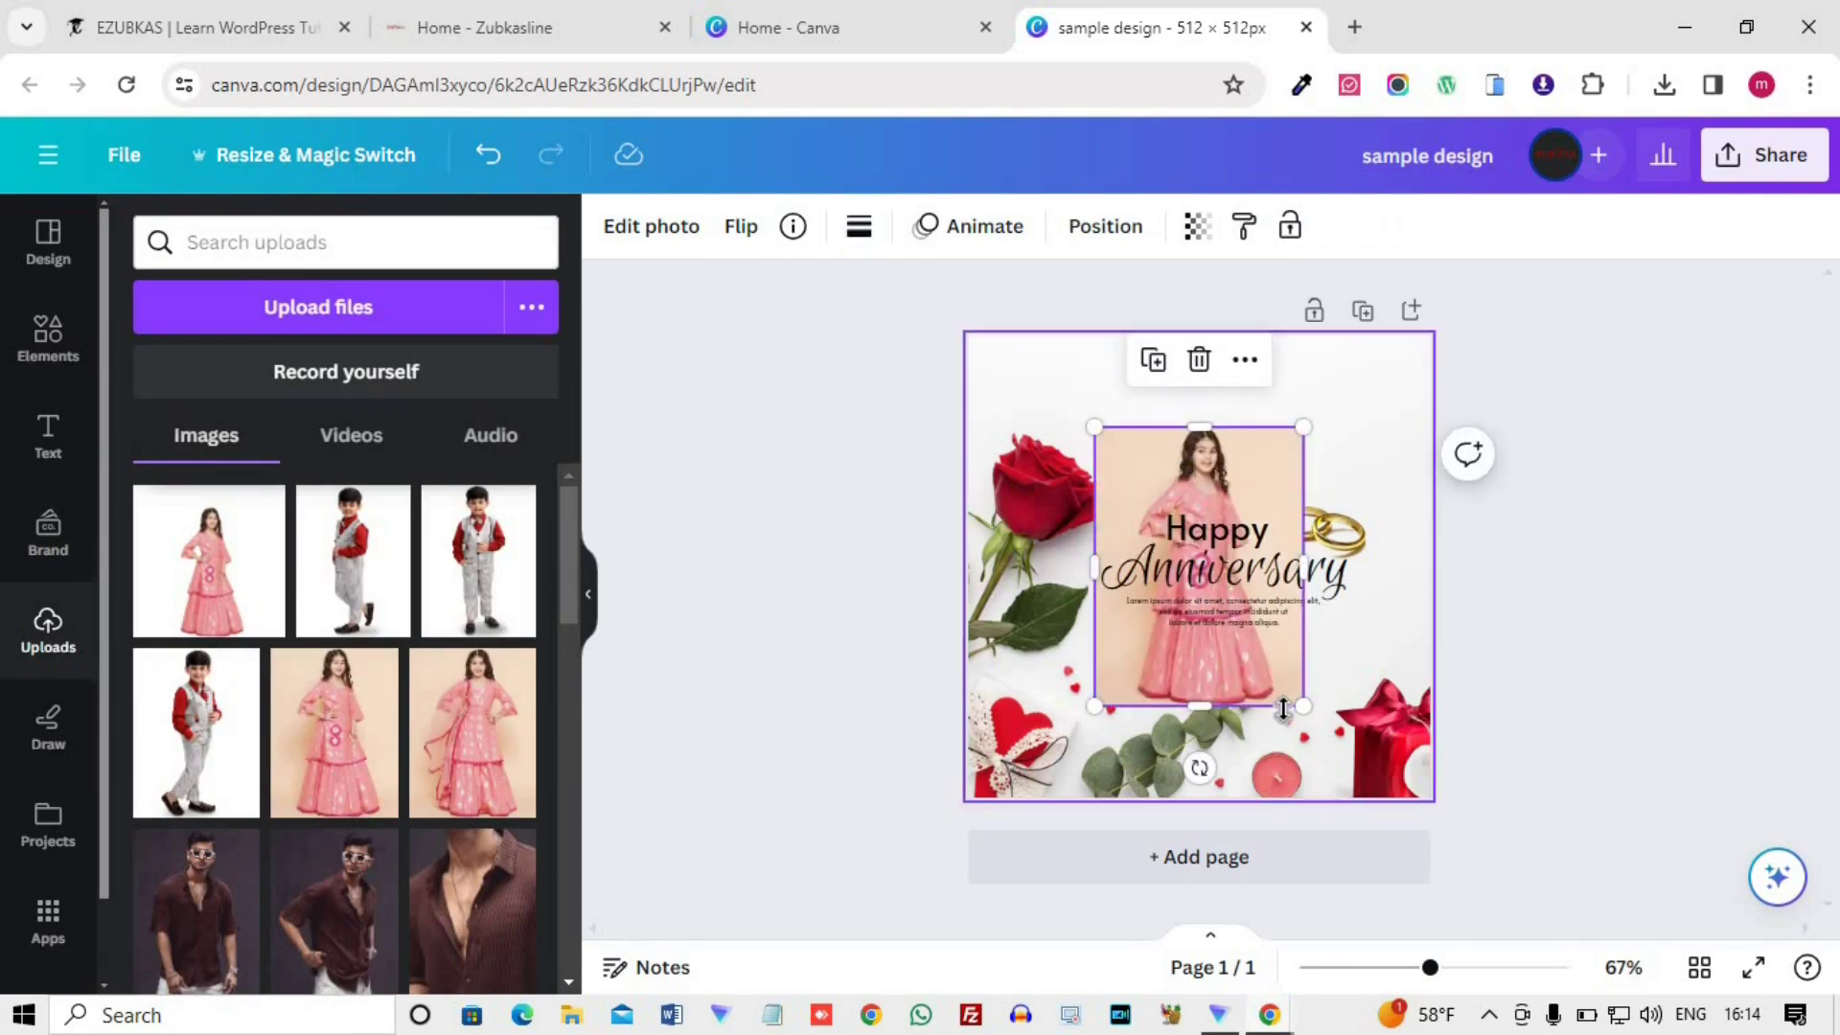
pyautogui.moveTo(1304, 706); pyautogui.dragTo(1372, 798)
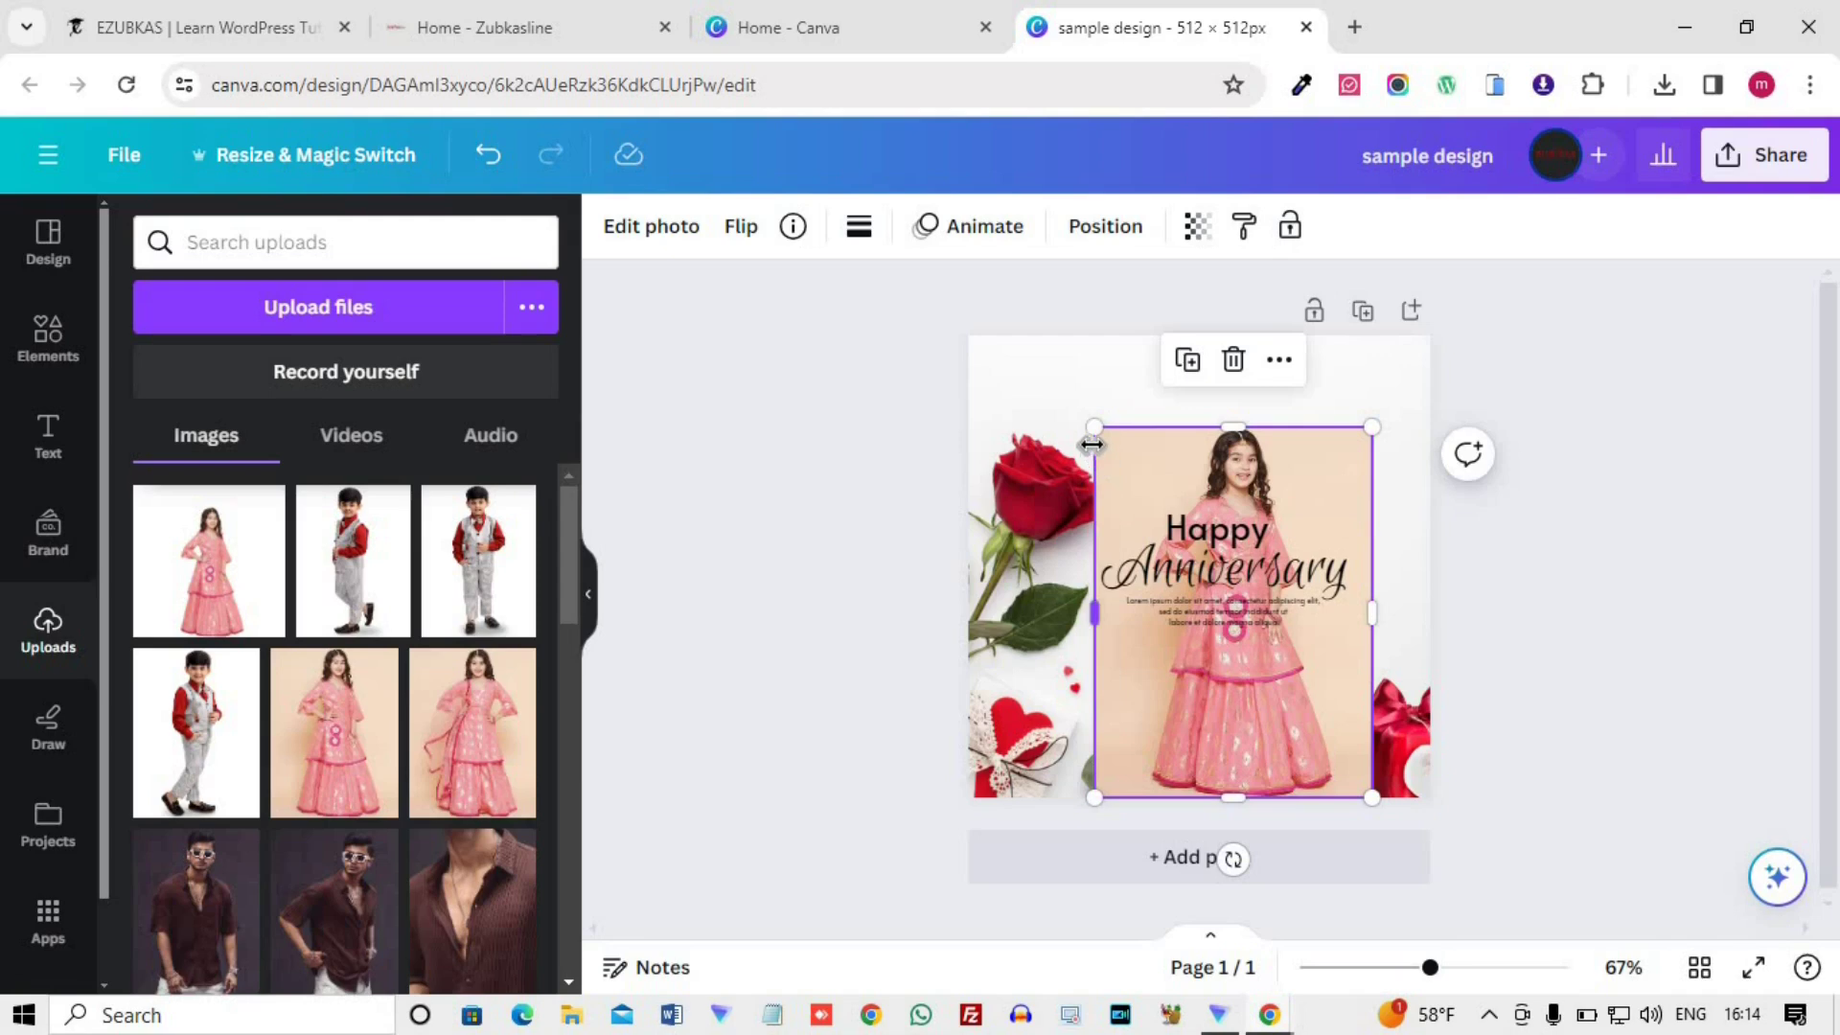
pyautogui.moveTo(1092, 428); pyautogui.dragTo(1080, 406)
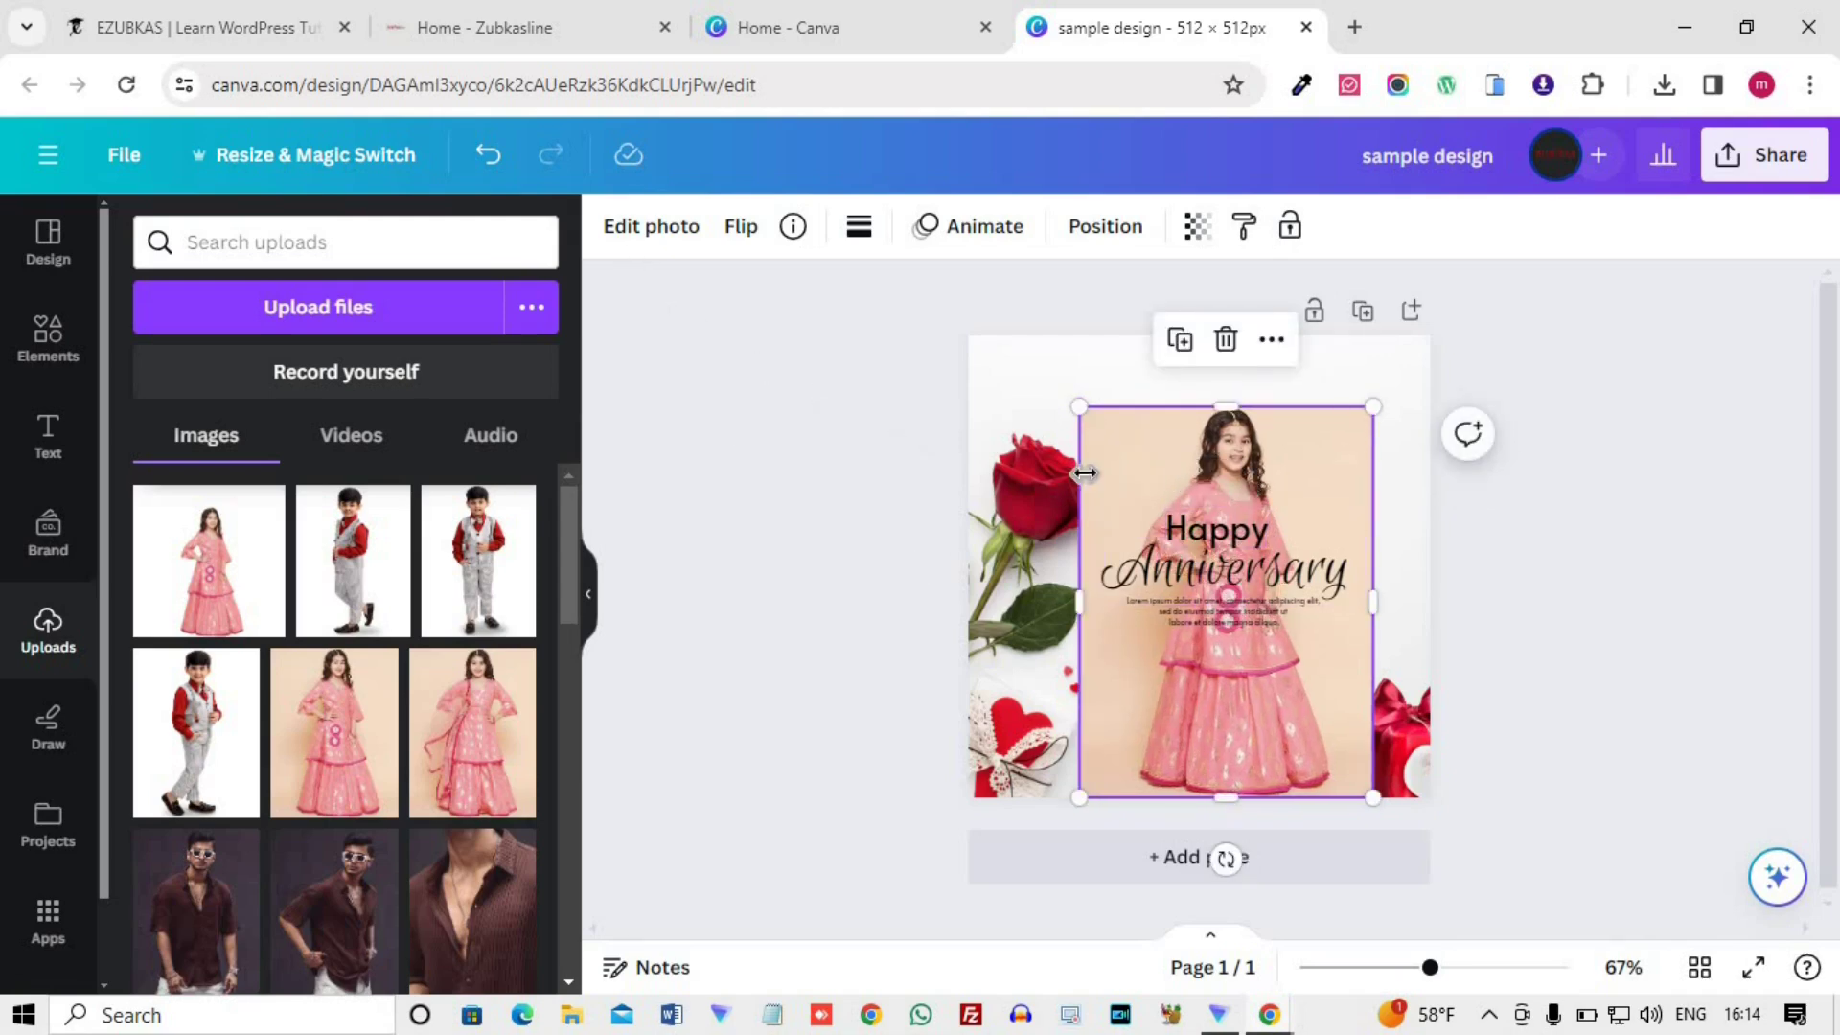
# - Remove the background from the girl photo and move the cutout slightly up the page
pyautogui.click(644, 253)
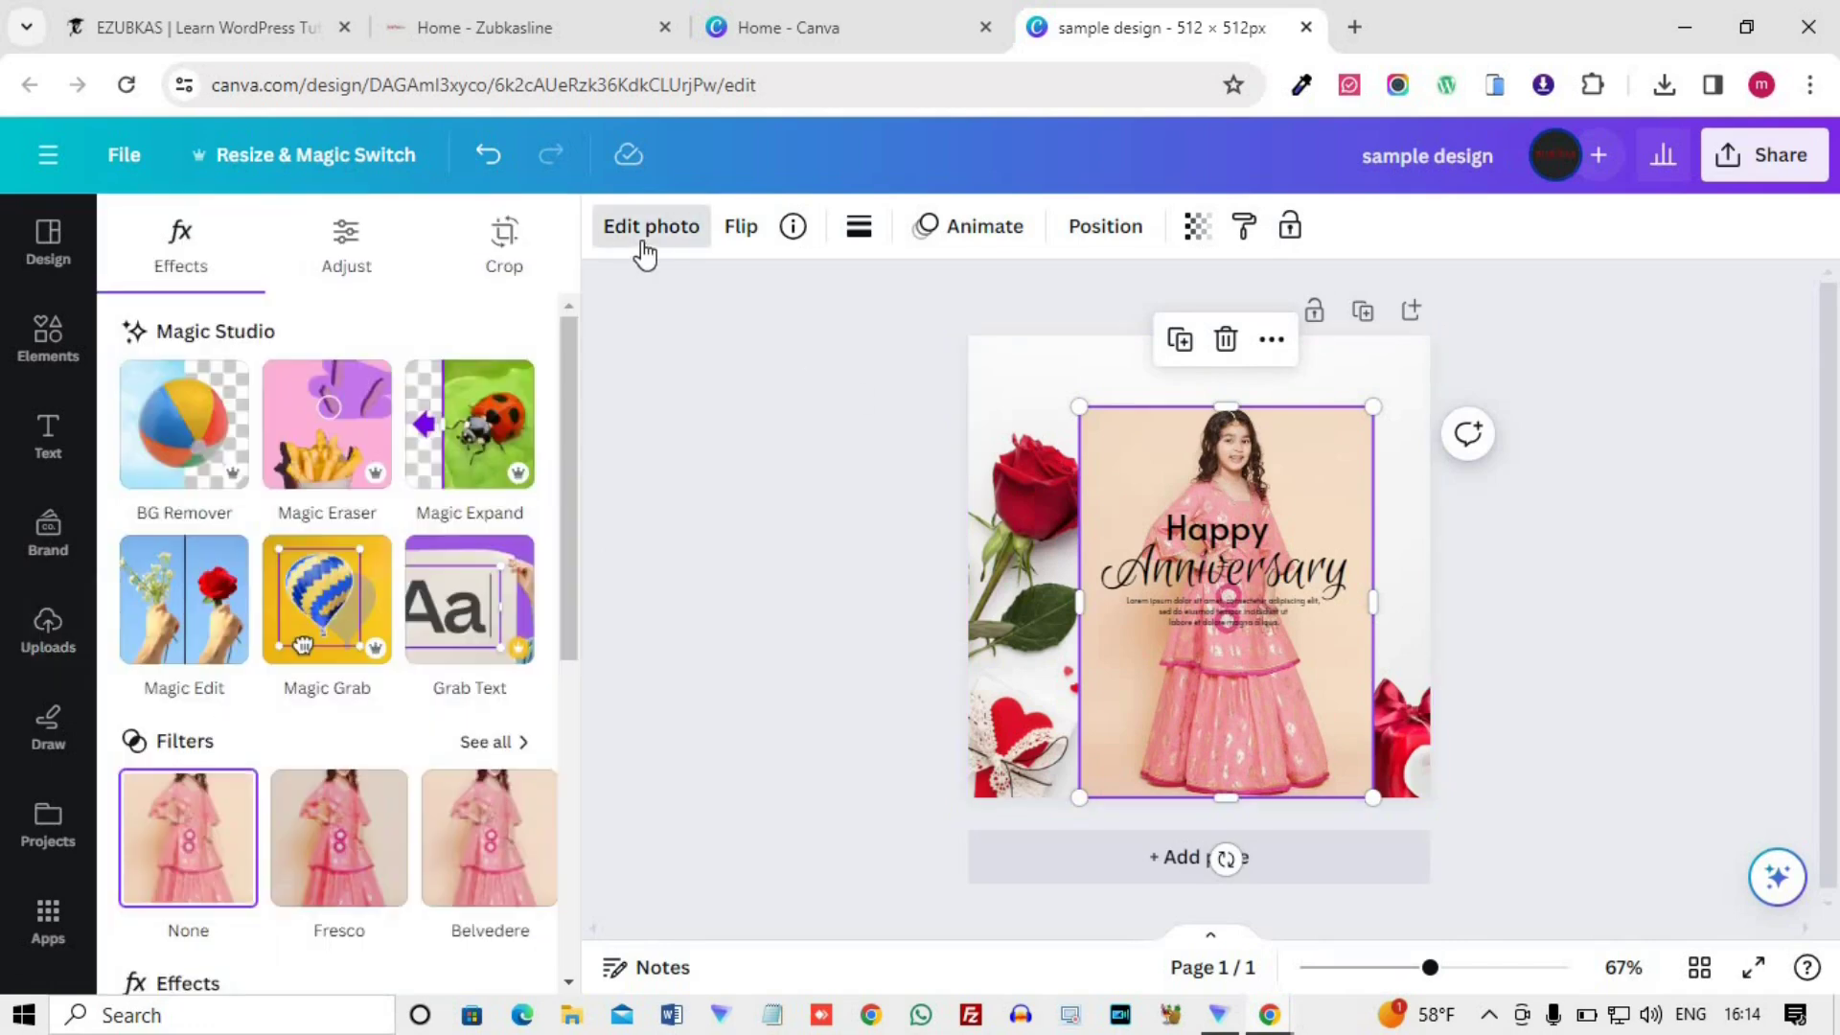
pyautogui.click(186, 419)
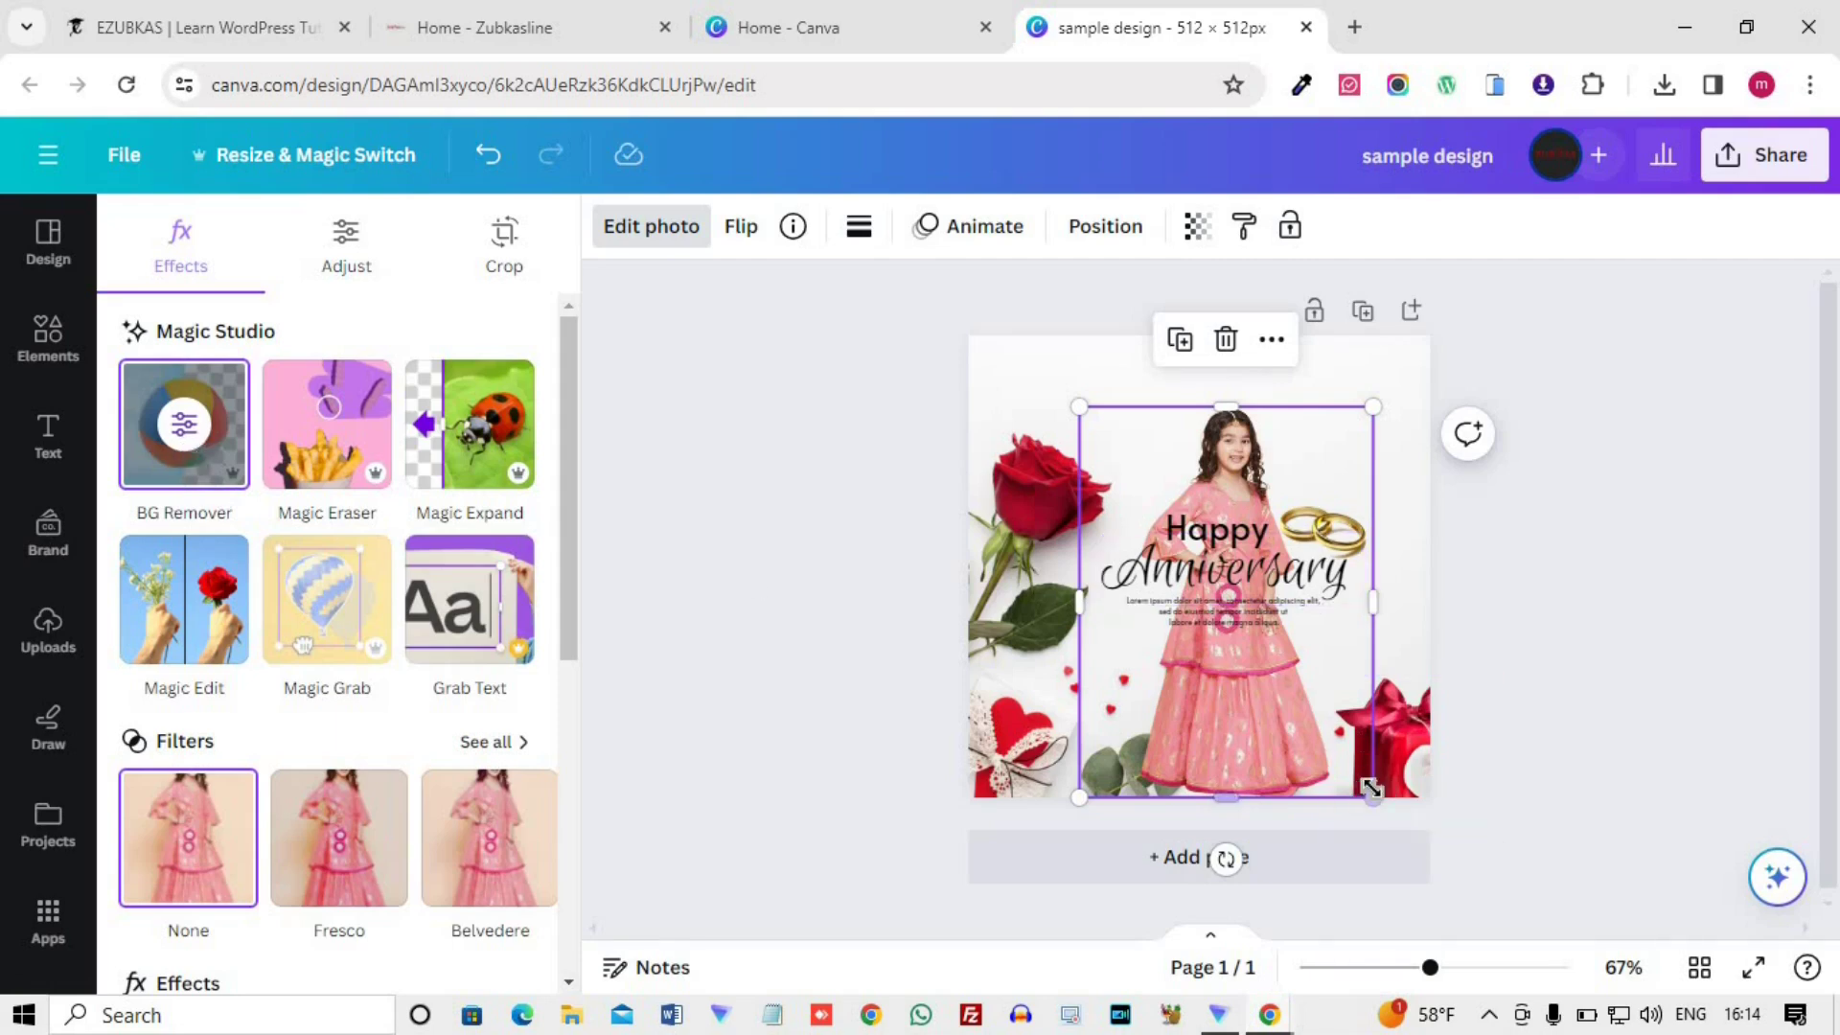
pyautogui.moveTo(1147, 441); pyautogui.dragTo(1145, 399)
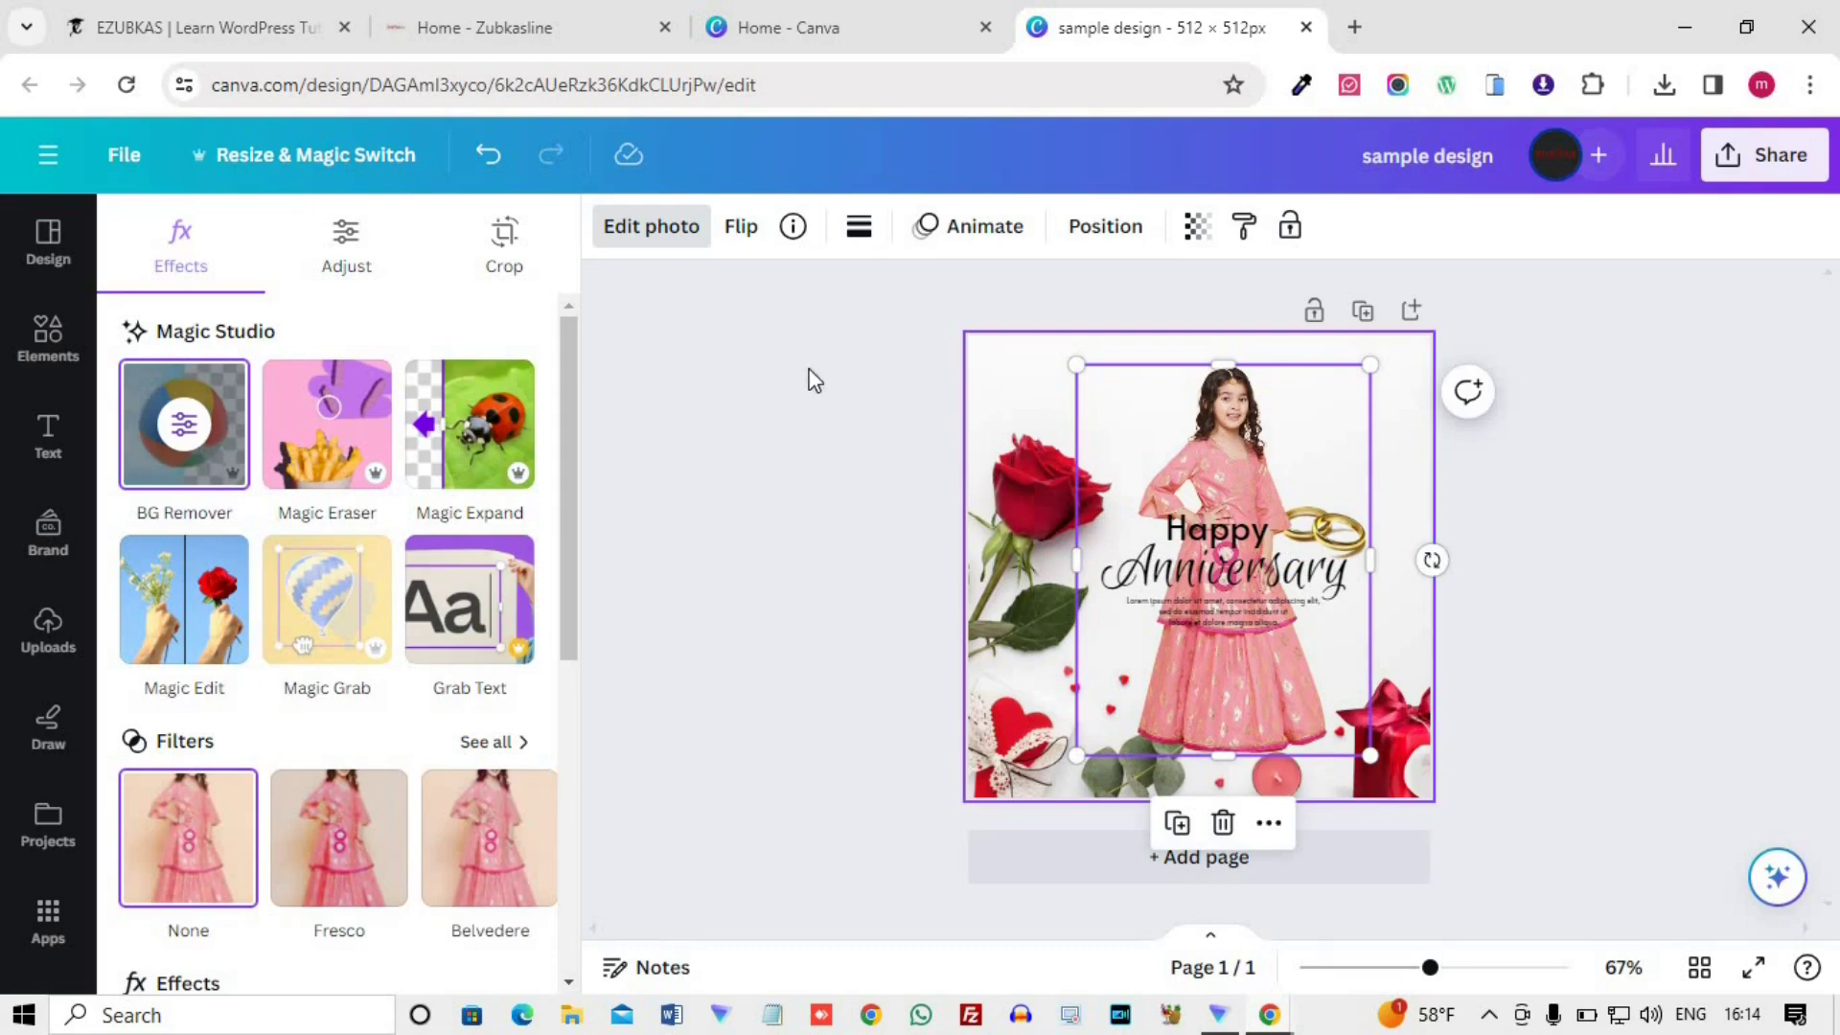
# - Flip the girl photo horizontally and place it near the page's upper-right corner
pyautogui.click(741, 247)
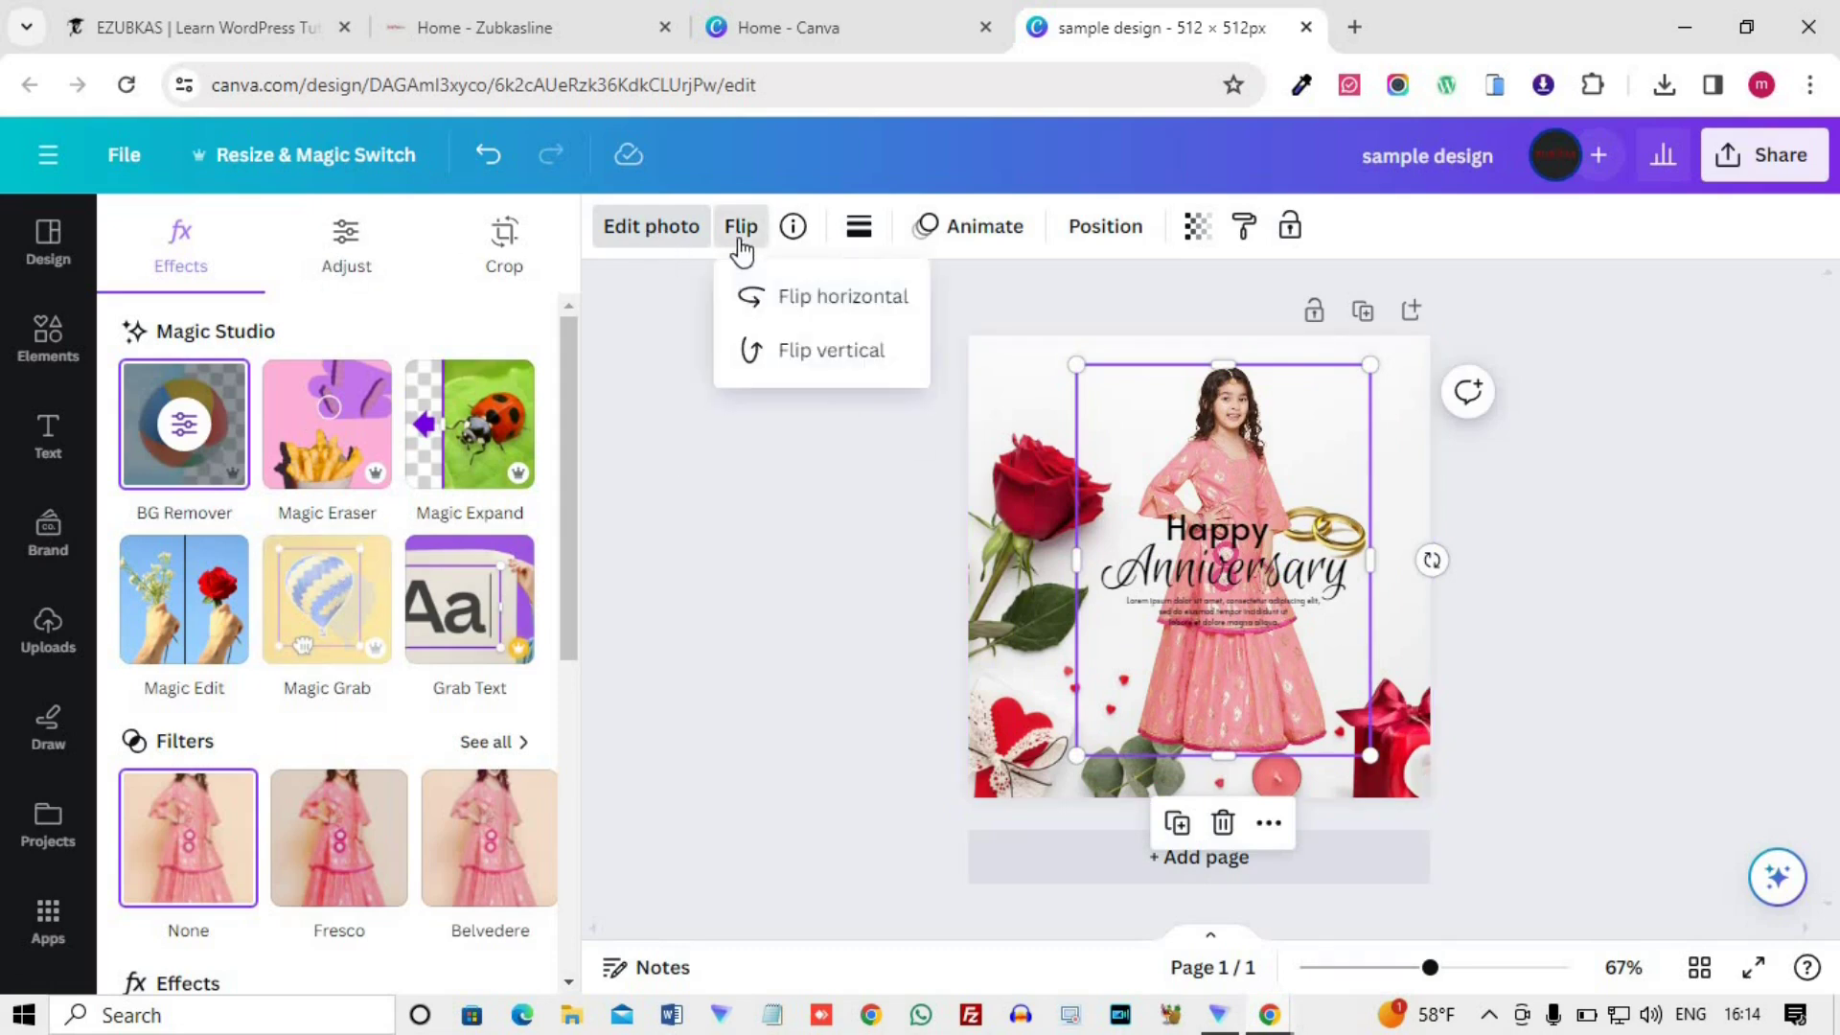
pyautogui.click(889, 297)
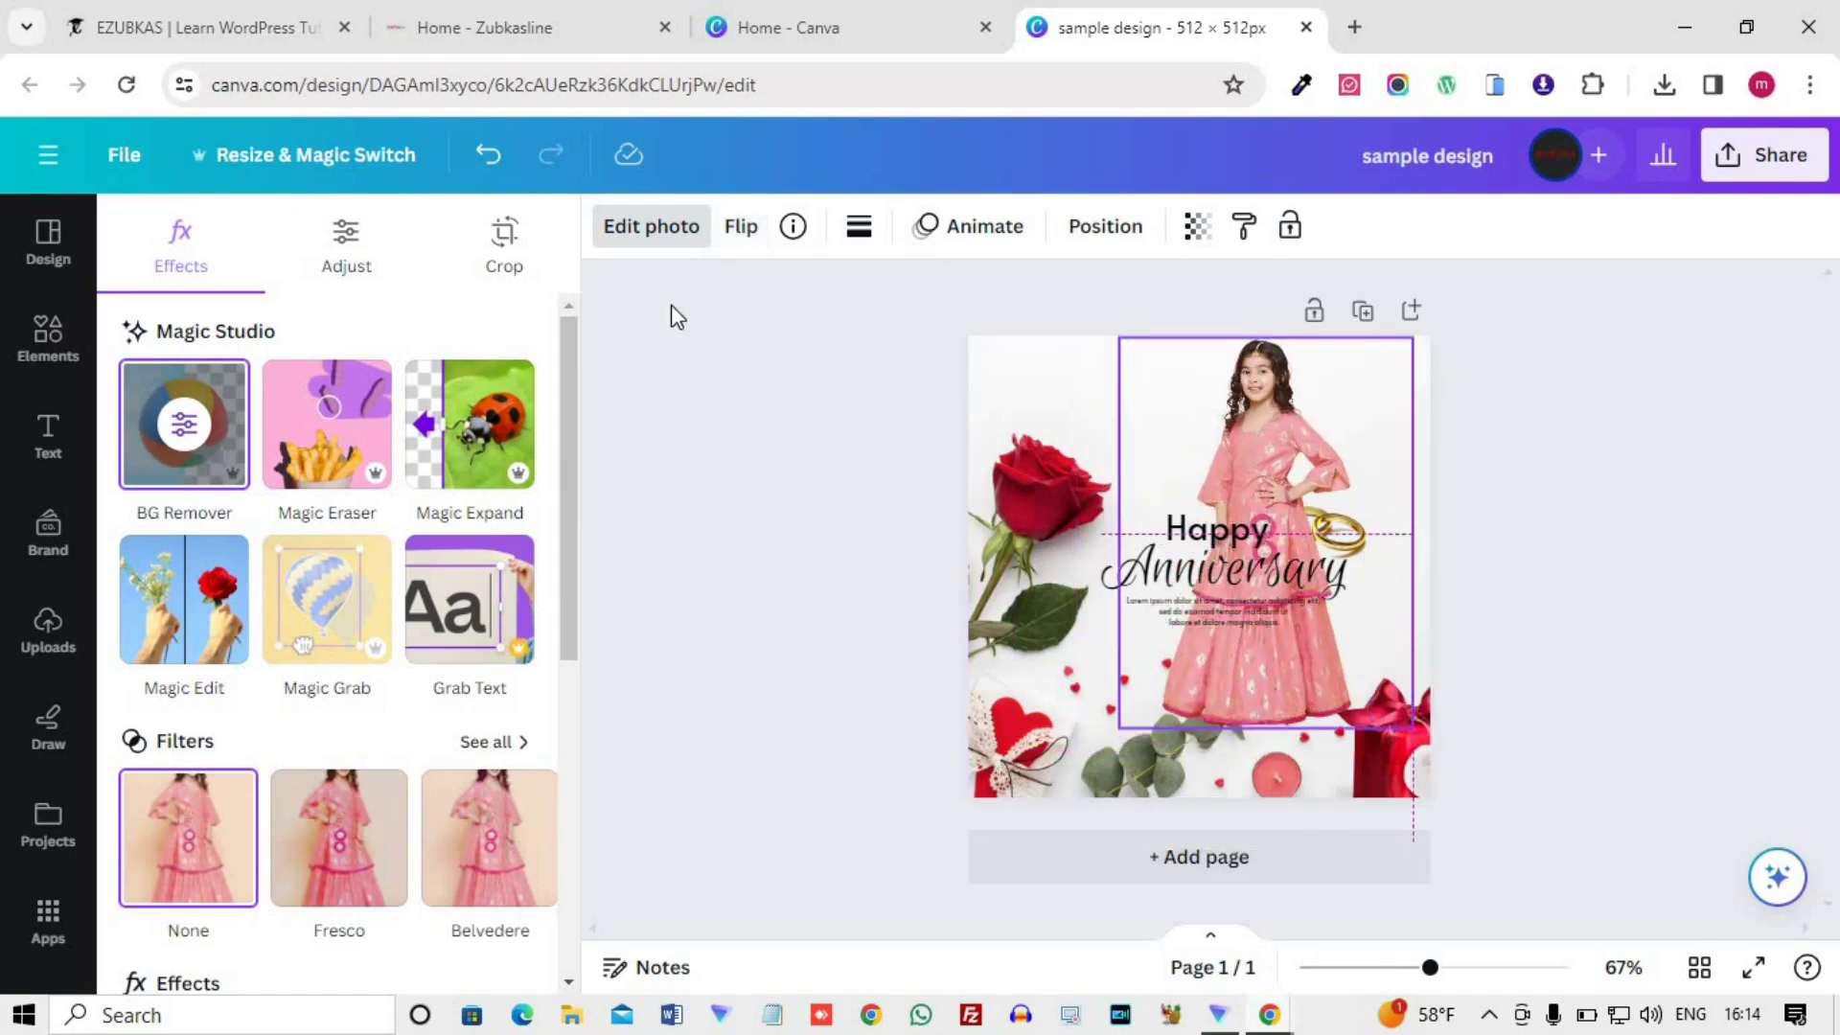
pyautogui.click(757, 232)
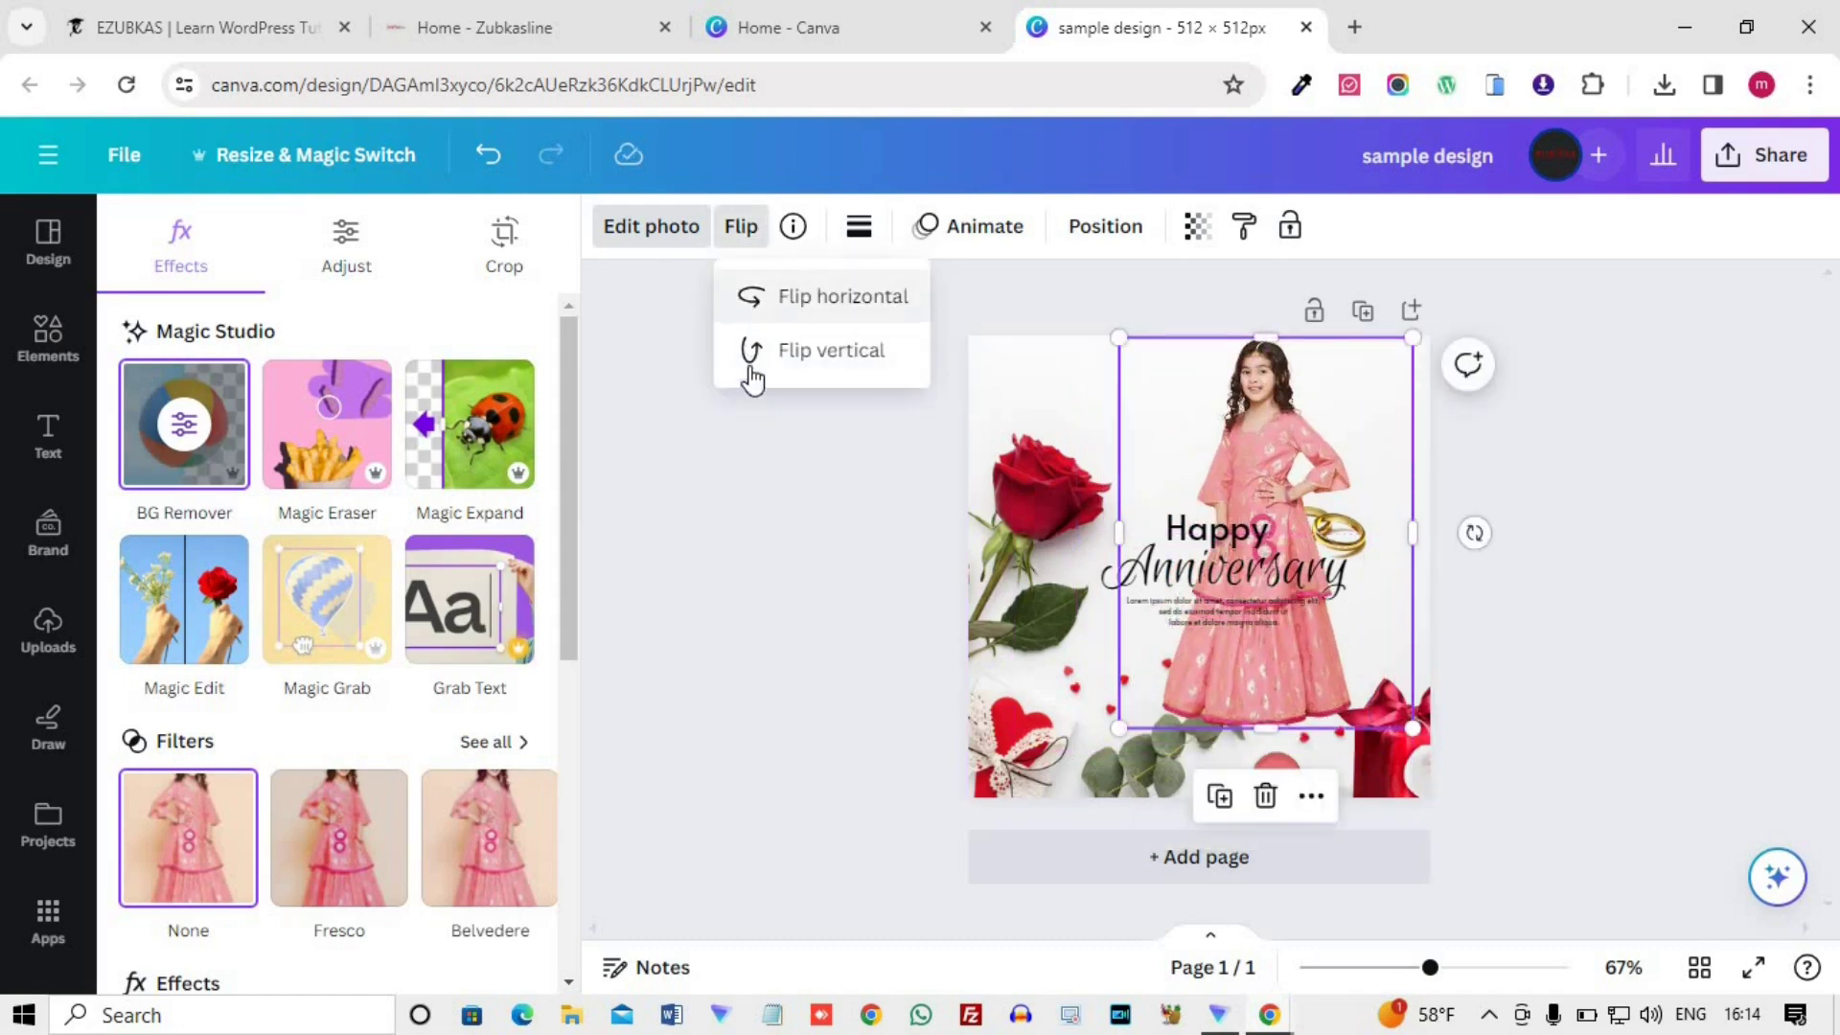
# - Try a solid black border of weight 4 around the girl photo and set it back to no border
pyautogui.click(859, 227)
pyautogui.click(982, 307)
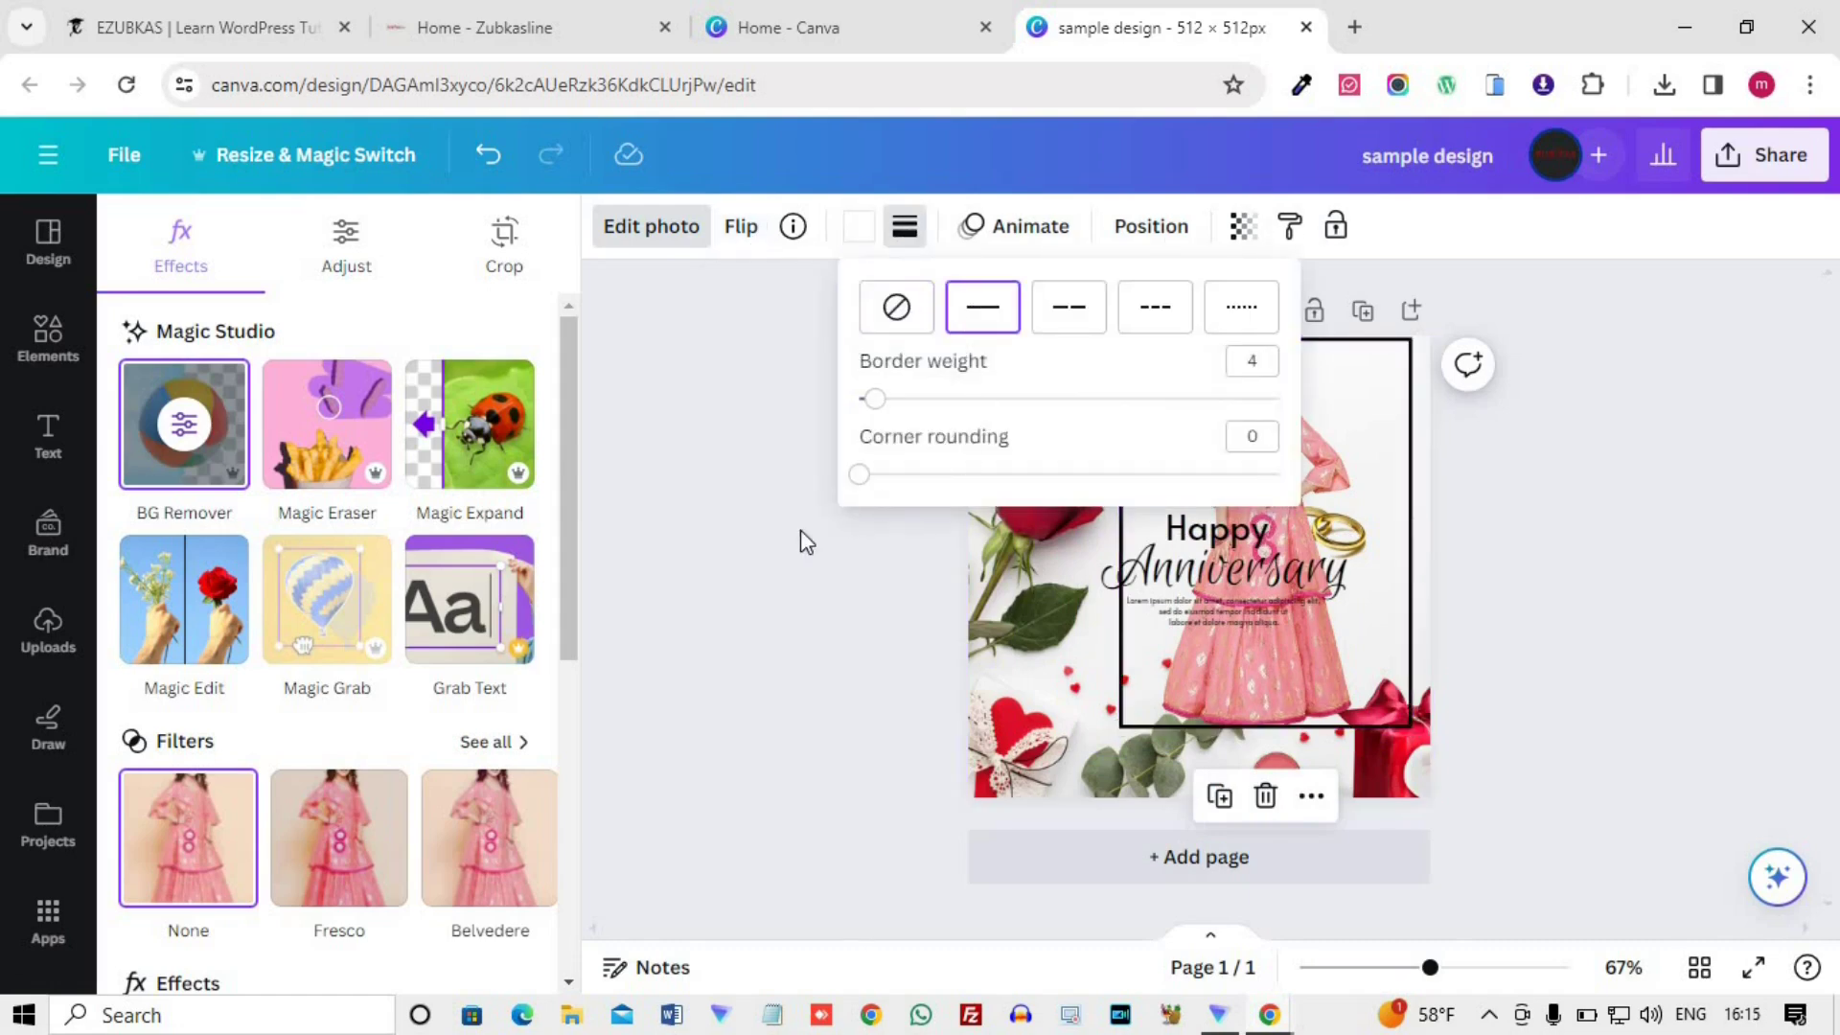
pyautogui.click(801, 532)
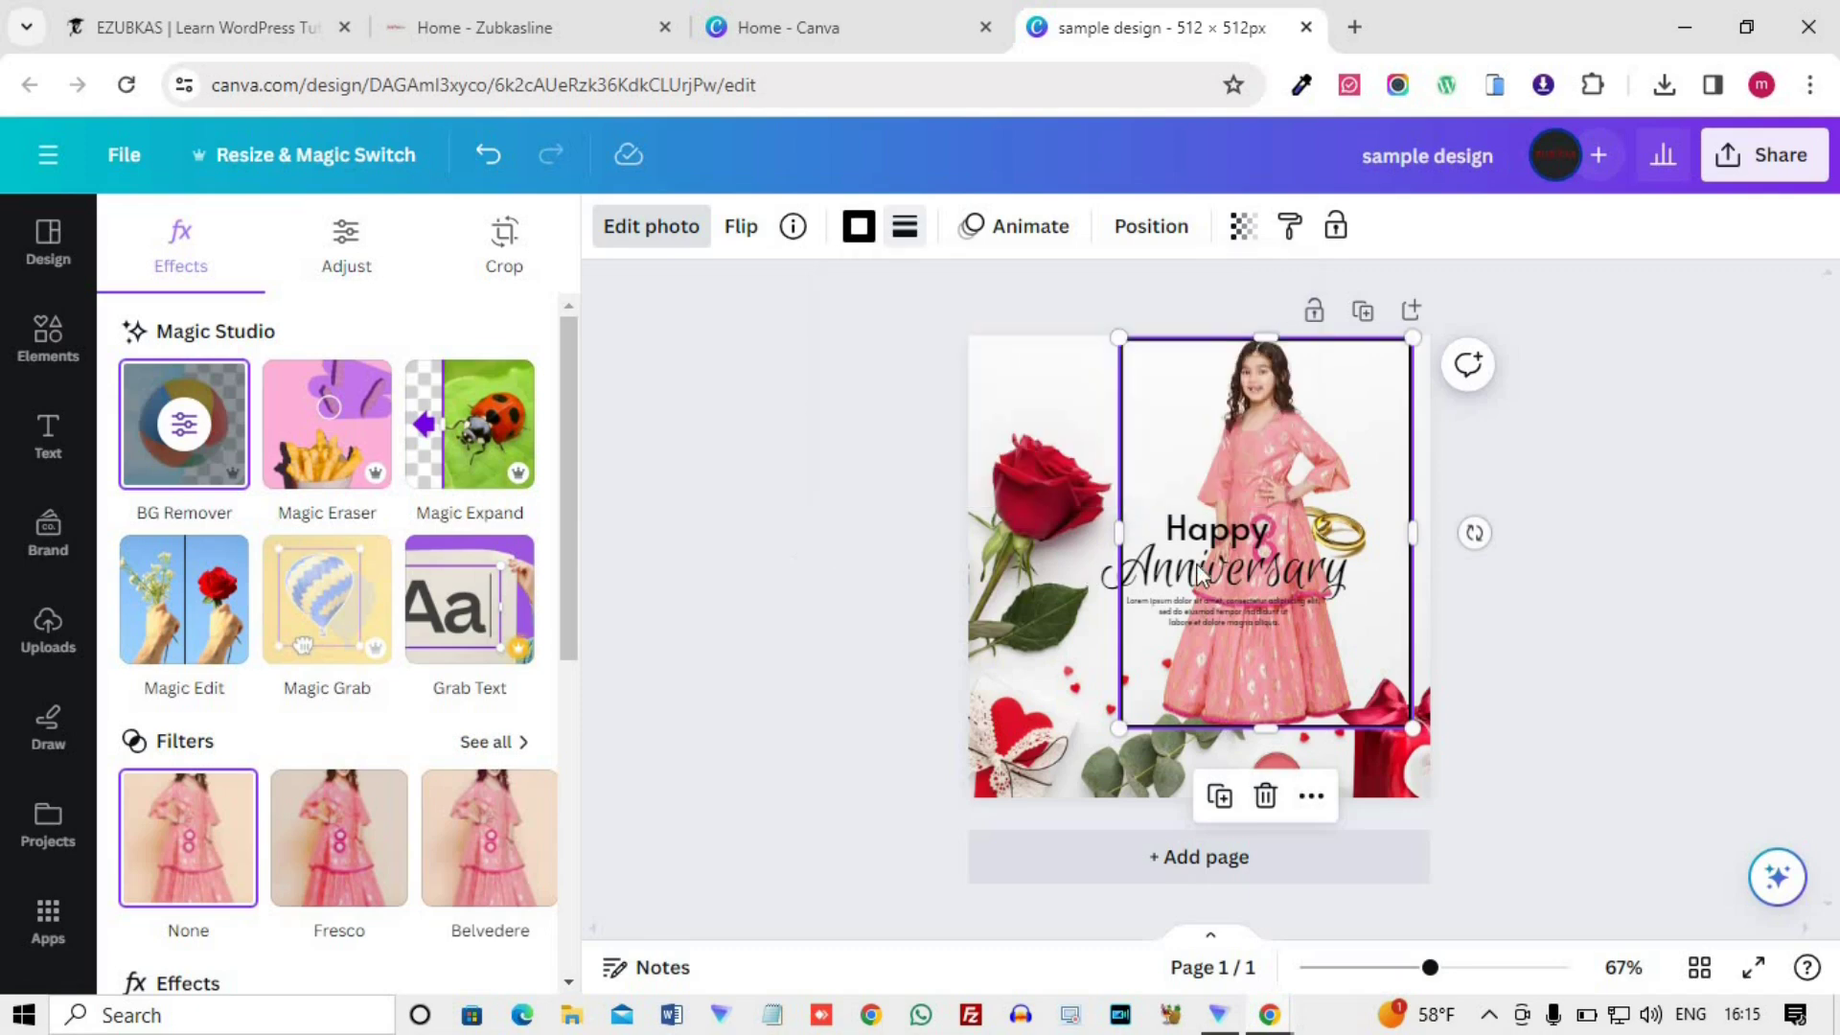
pyautogui.click(863, 247)
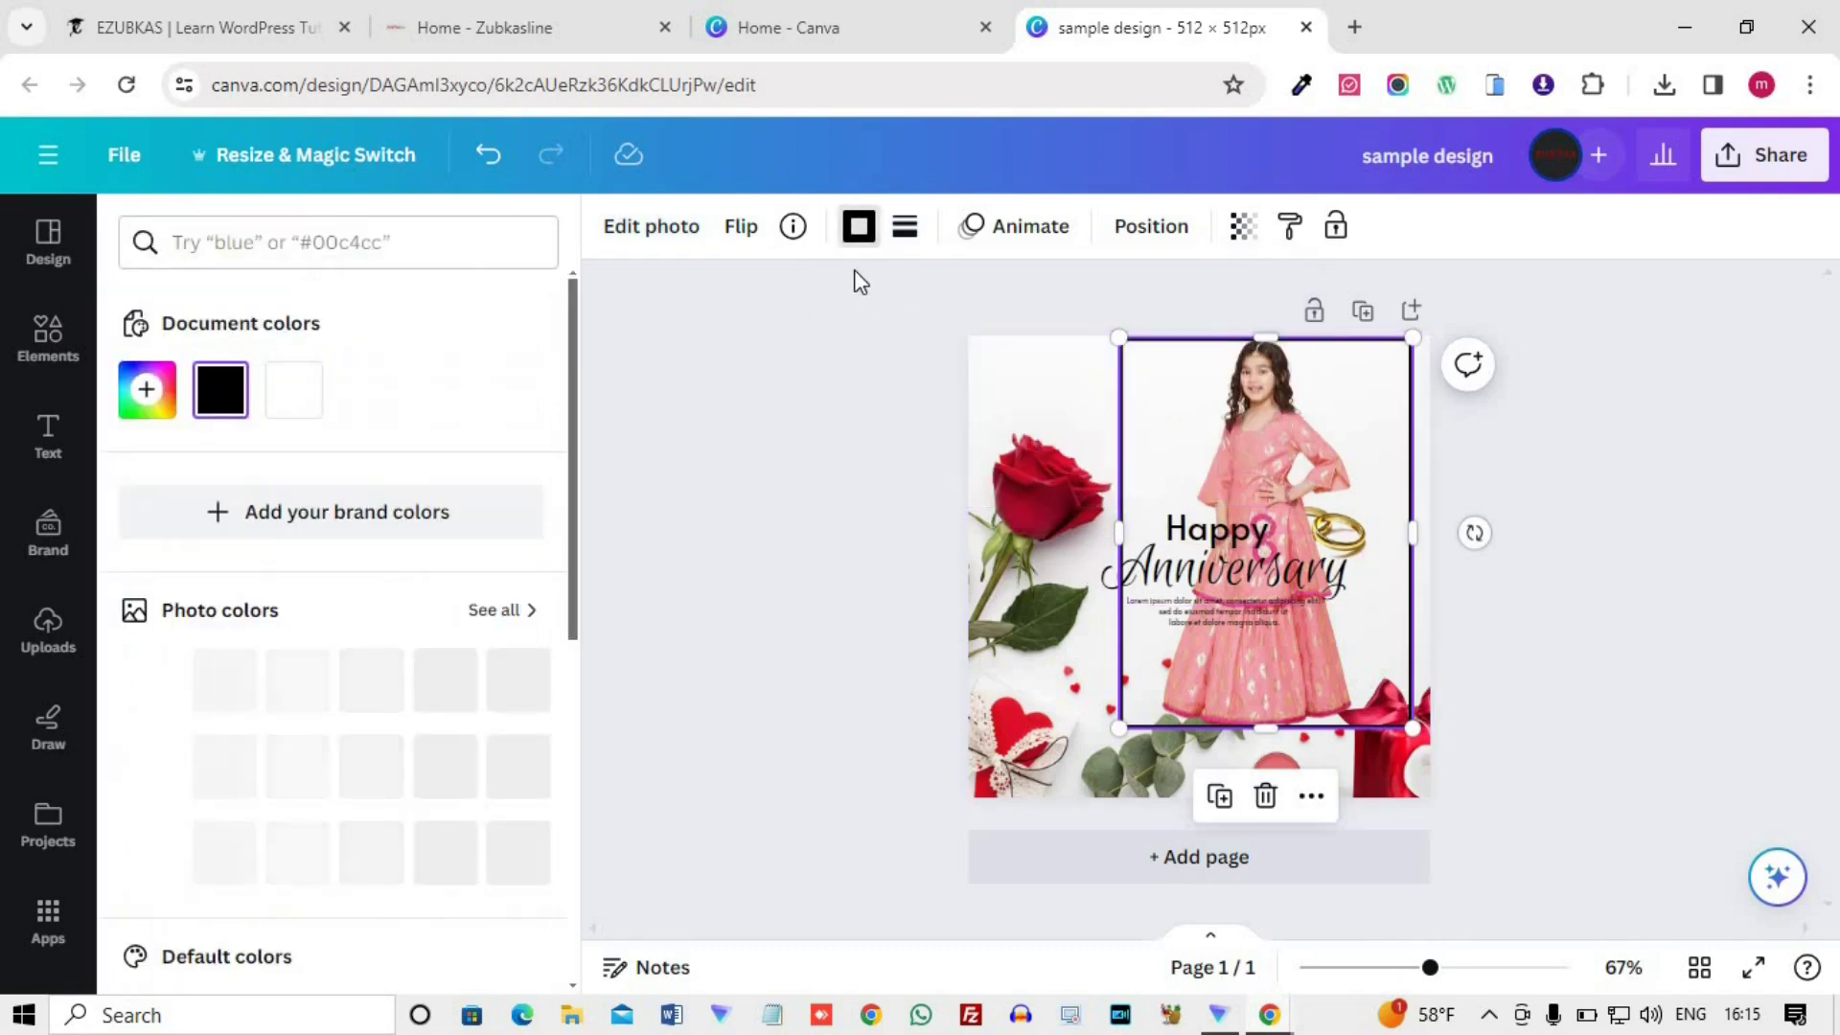
pyautogui.click(905, 227)
pyautogui.click(940, 304)
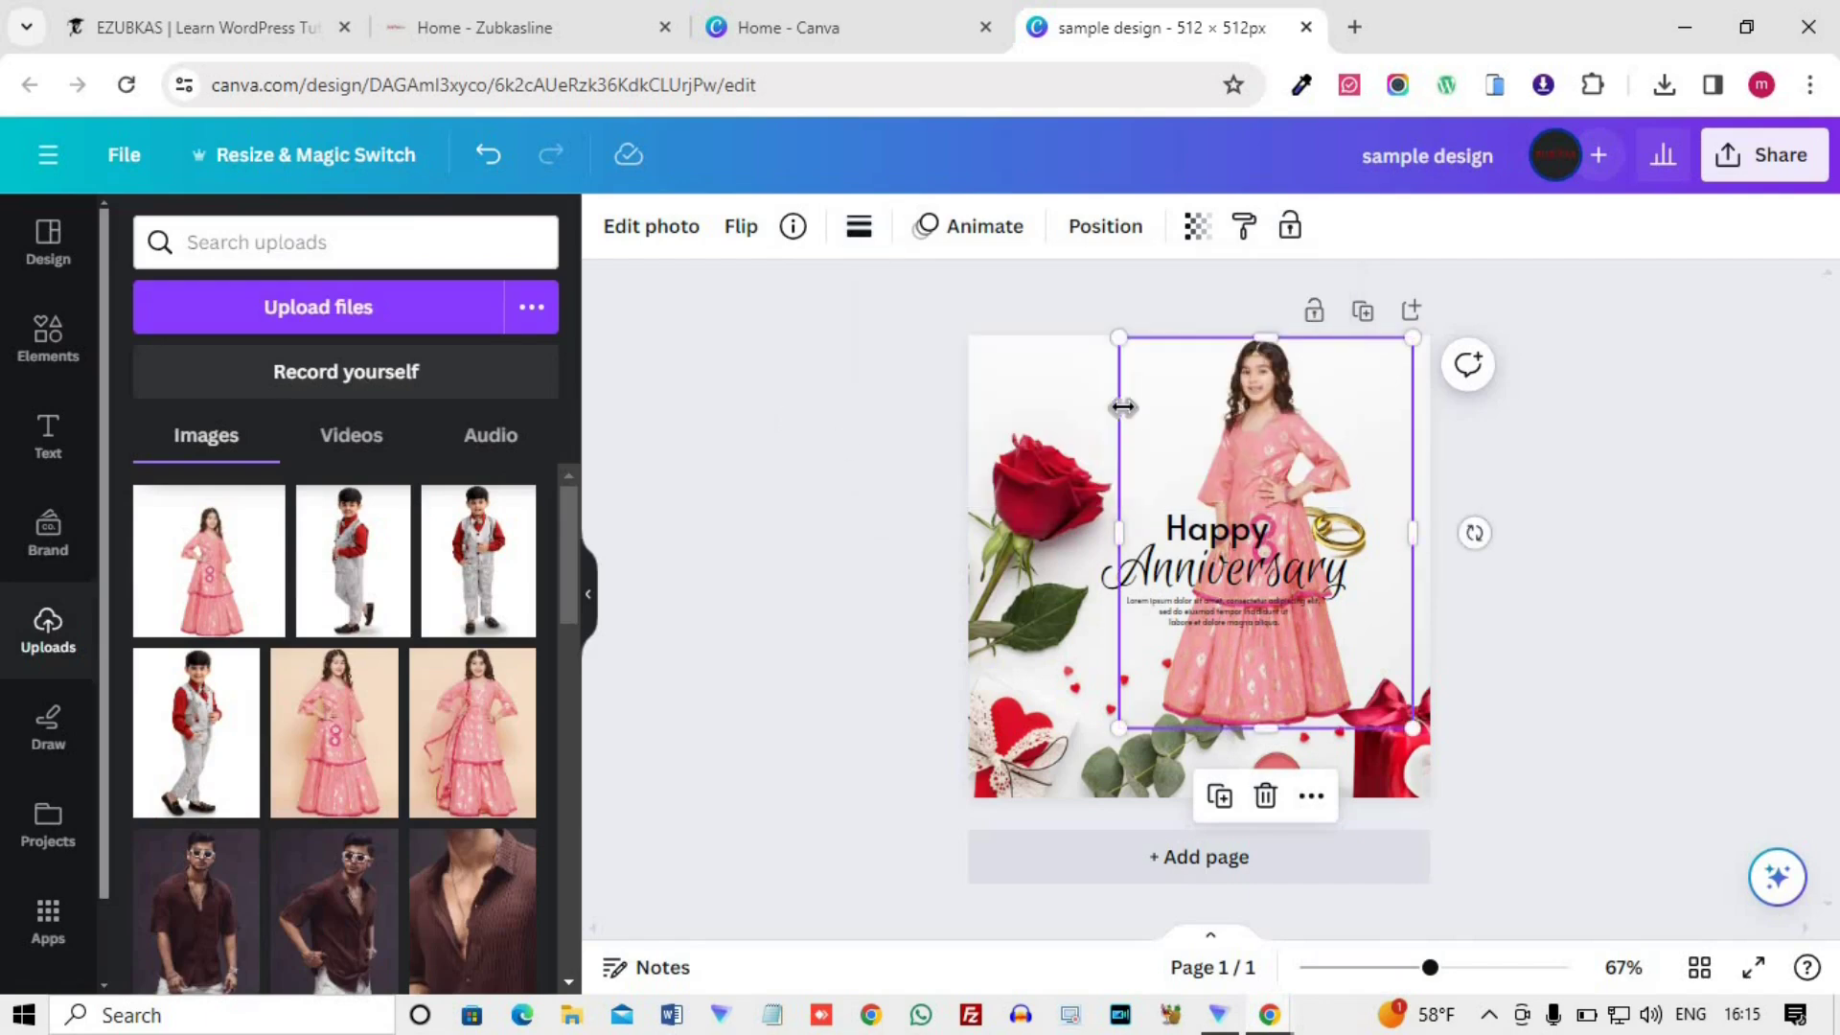
# - Enlarge the girl photo to about 346 × 461 px and shift it partly past the page's right edge
pyautogui.moveTo(1183, 358); pyautogui.dragTo(1198, 393)
pyautogui.moveTo(1267, 522); pyautogui.dragTo(1268, 525)
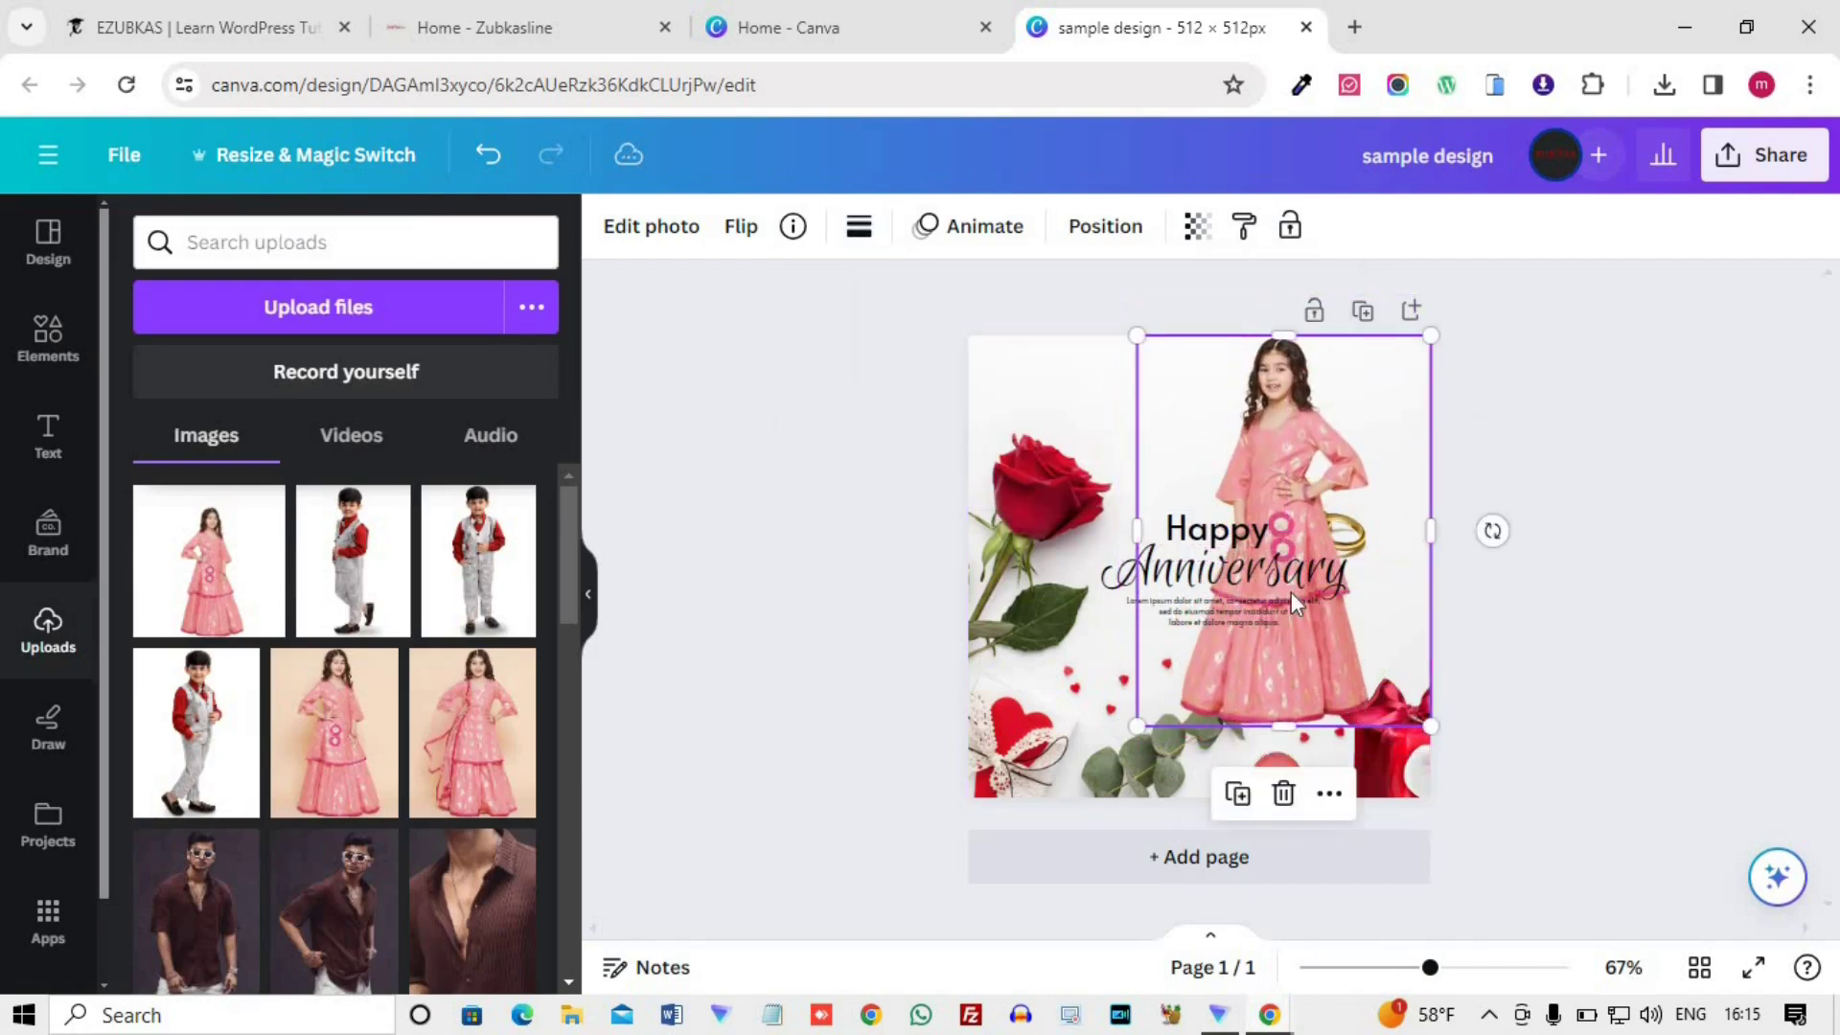
pyautogui.moveTo(1422, 721); pyautogui.dragTo(1443, 754)
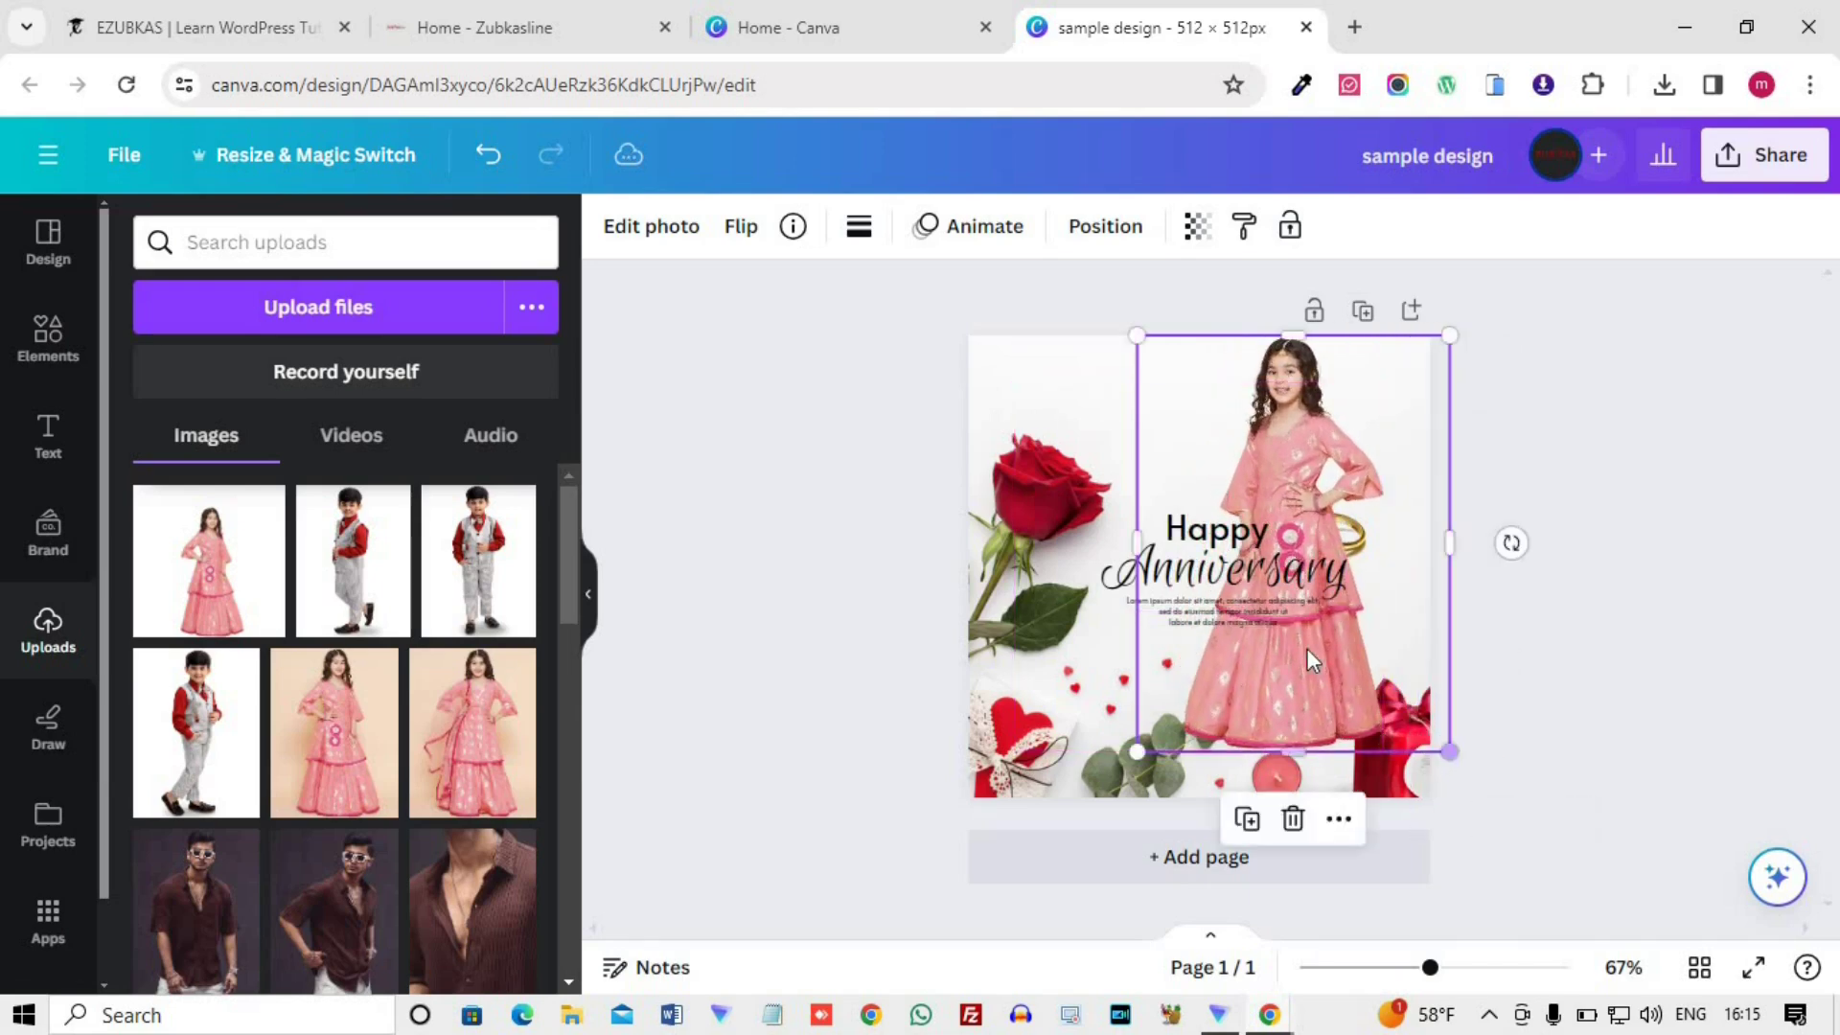
pyautogui.moveTo(1308, 647)
pyautogui.mouseDown()
pyautogui.moveTo(1361, 651)
pyautogui.moveTo(1343, 665)
pyautogui.moveTo(1342, 648)
pyautogui.mouseUp()
pyautogui.click(1590, 607)
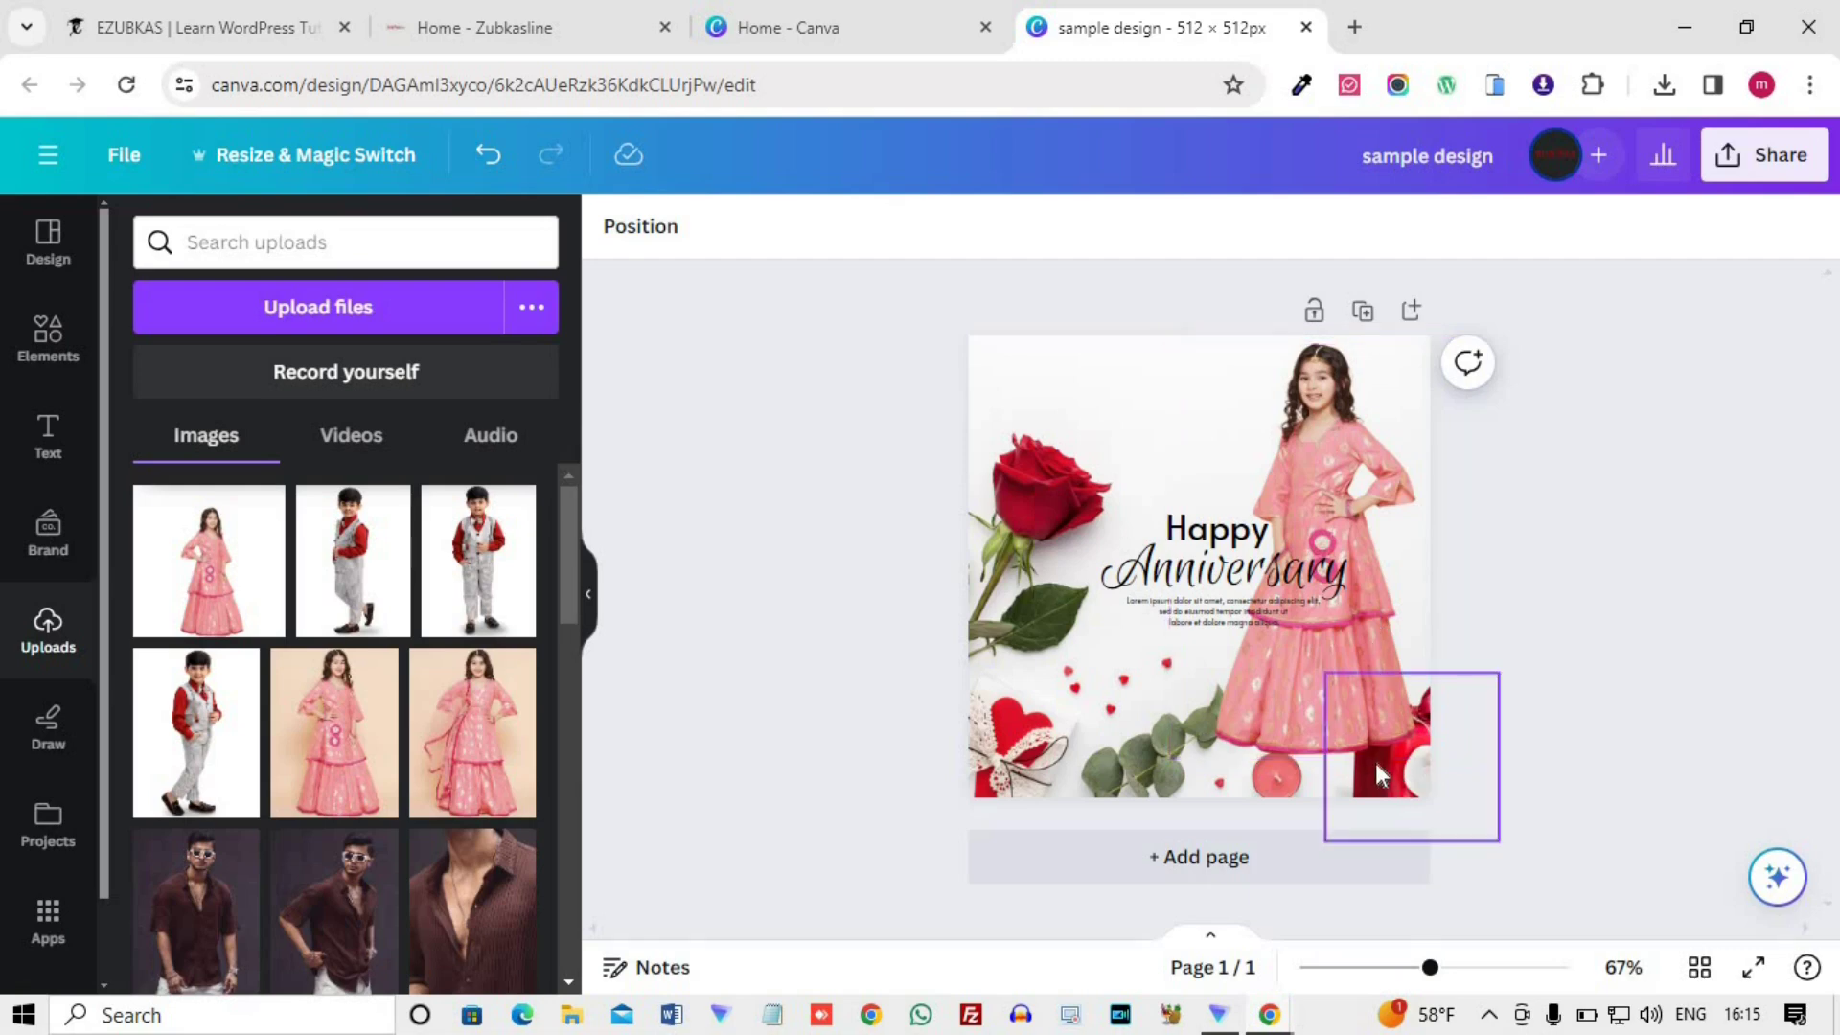
# - Move the girl photo's layer below the gift box and gold rings, directly above the background
pyautogui.click(1326, 425)
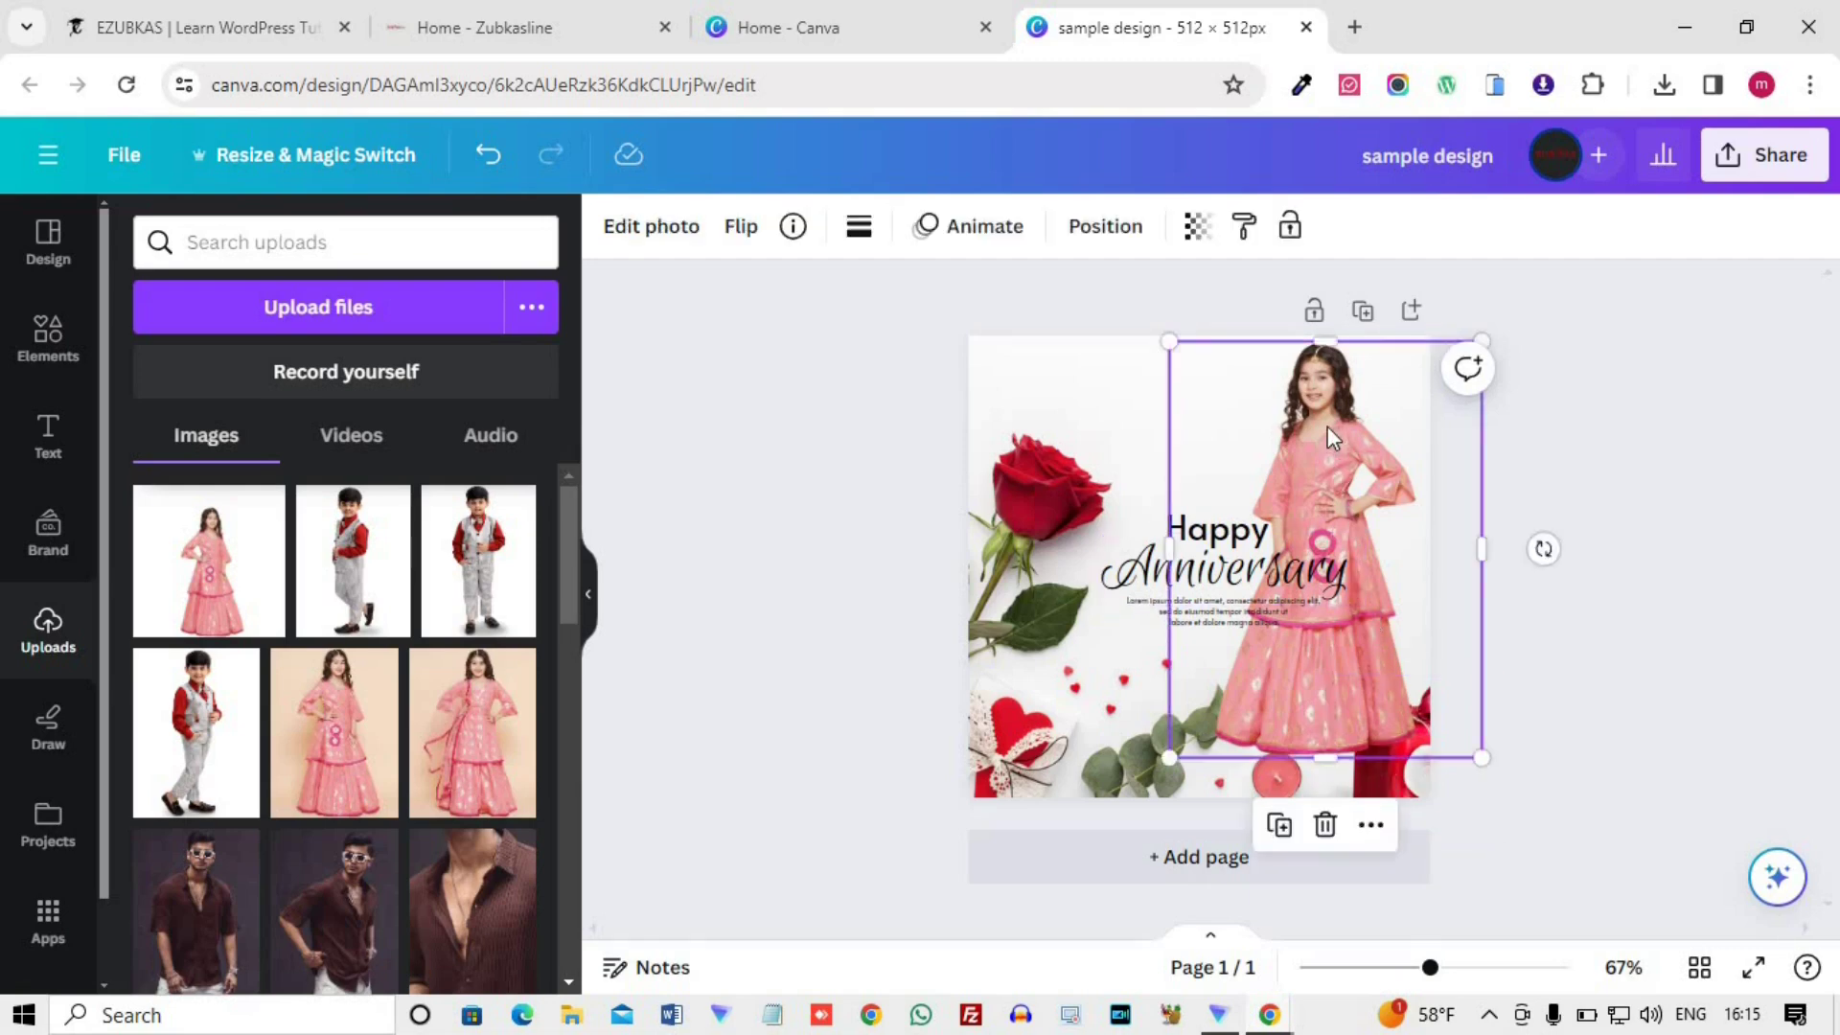
pyautogui.click(1105, 230)
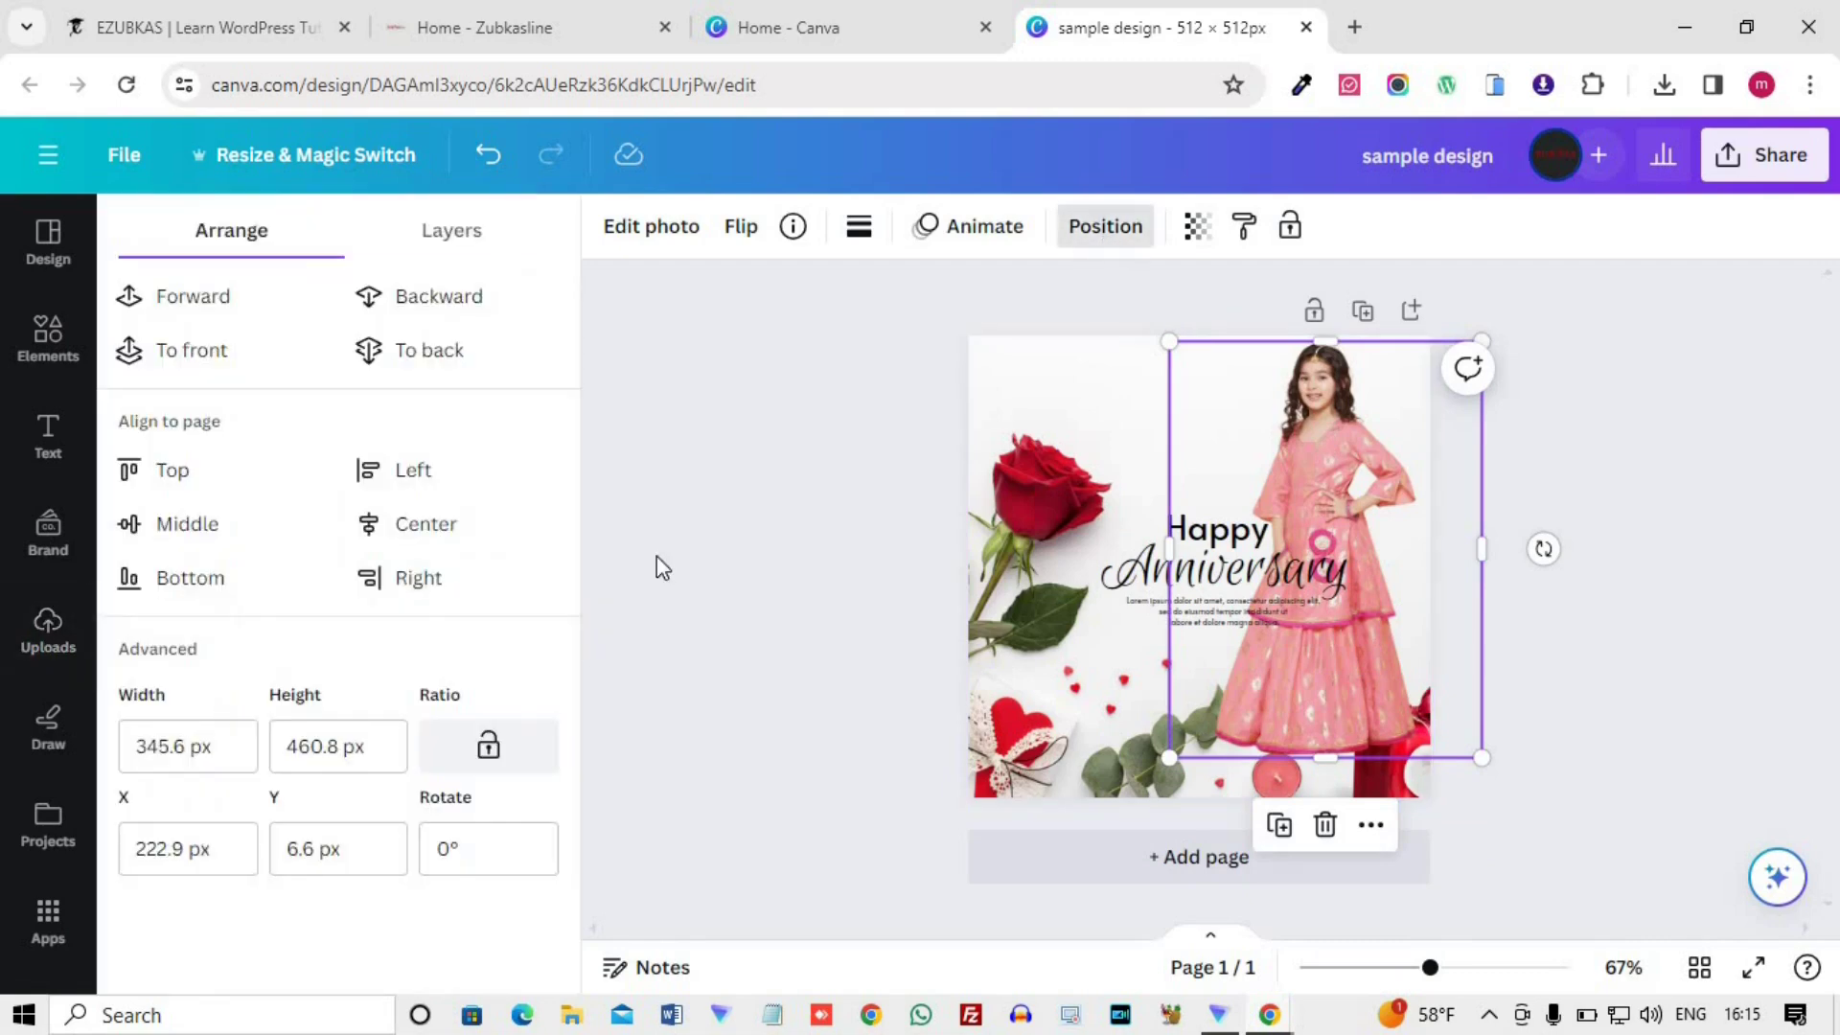
pyautogui.click(444, 251)
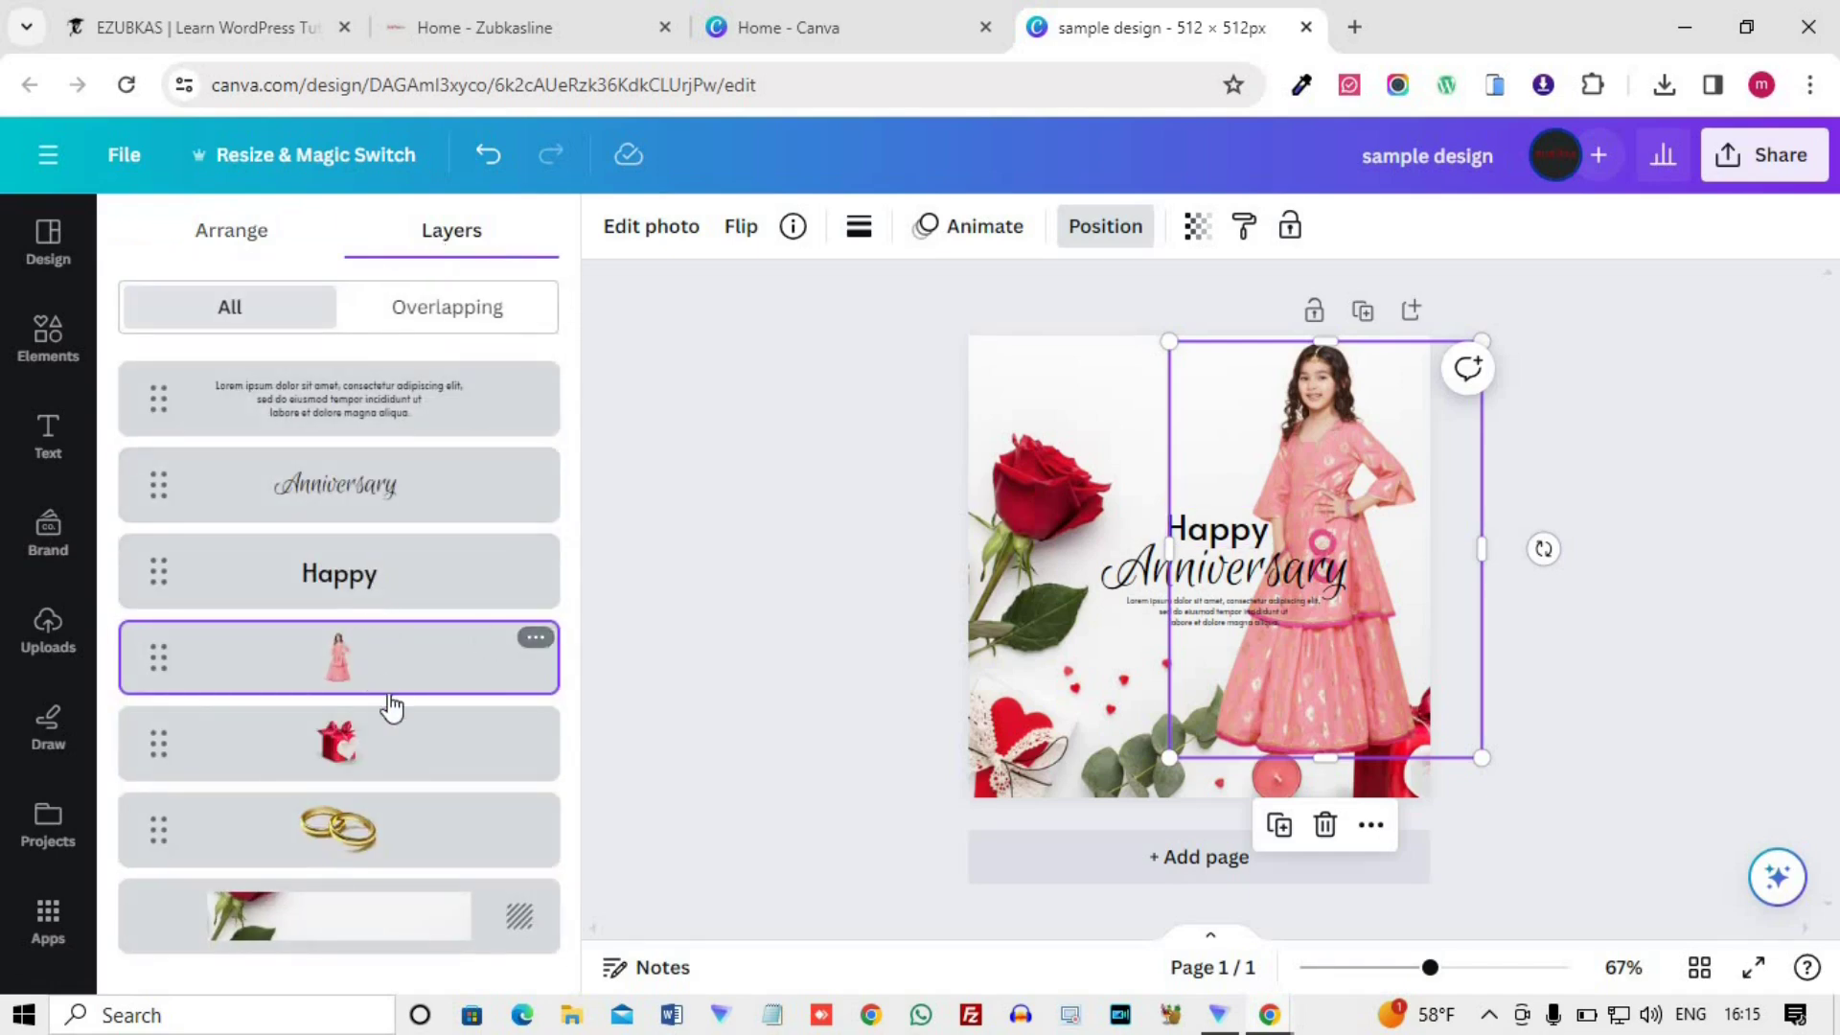
pyautogui.moveTo(378, 670)
pyautogui.mouseDown()
pyautogui.moveTo(374, 846)
pyautogui.moveTo(399, 949)
pyautogui.moveTo(354, 696)
pyautogui.mouseUp()
pyautogui.moveTo(360, 830); pyautogui.dragTo(410, 928)
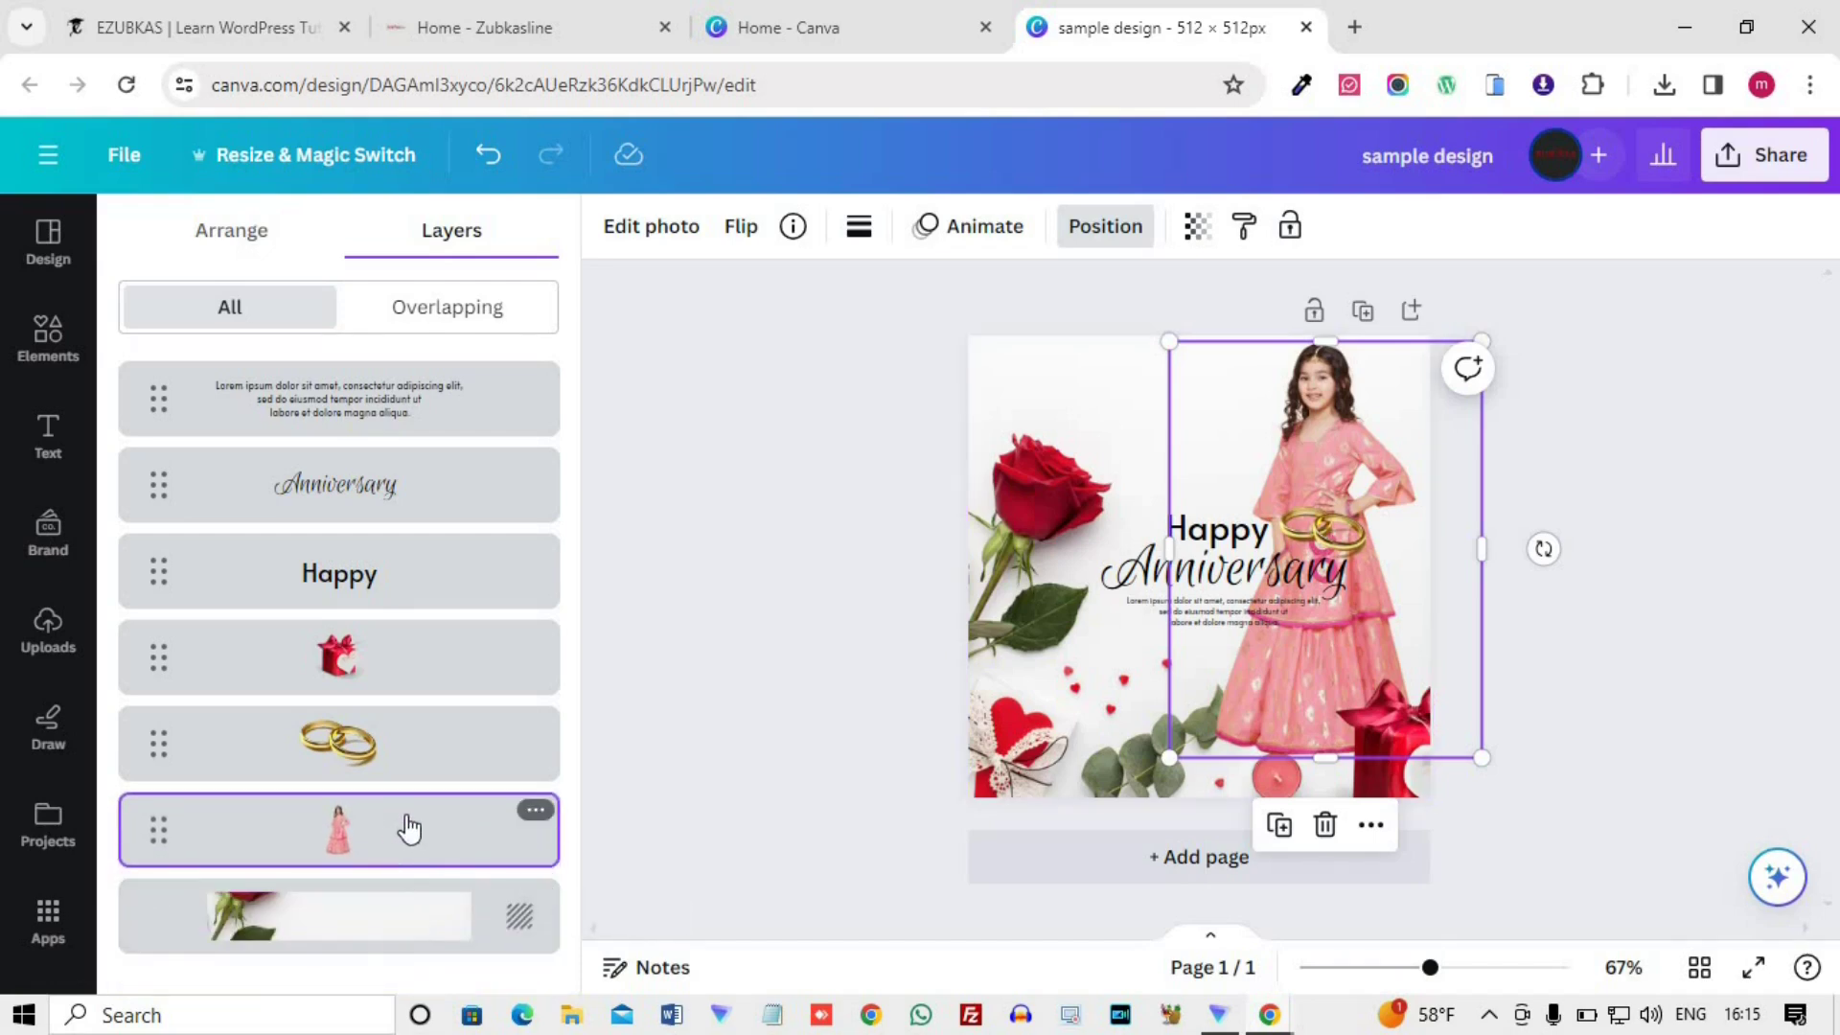
pyautogui.click(1296, 613)
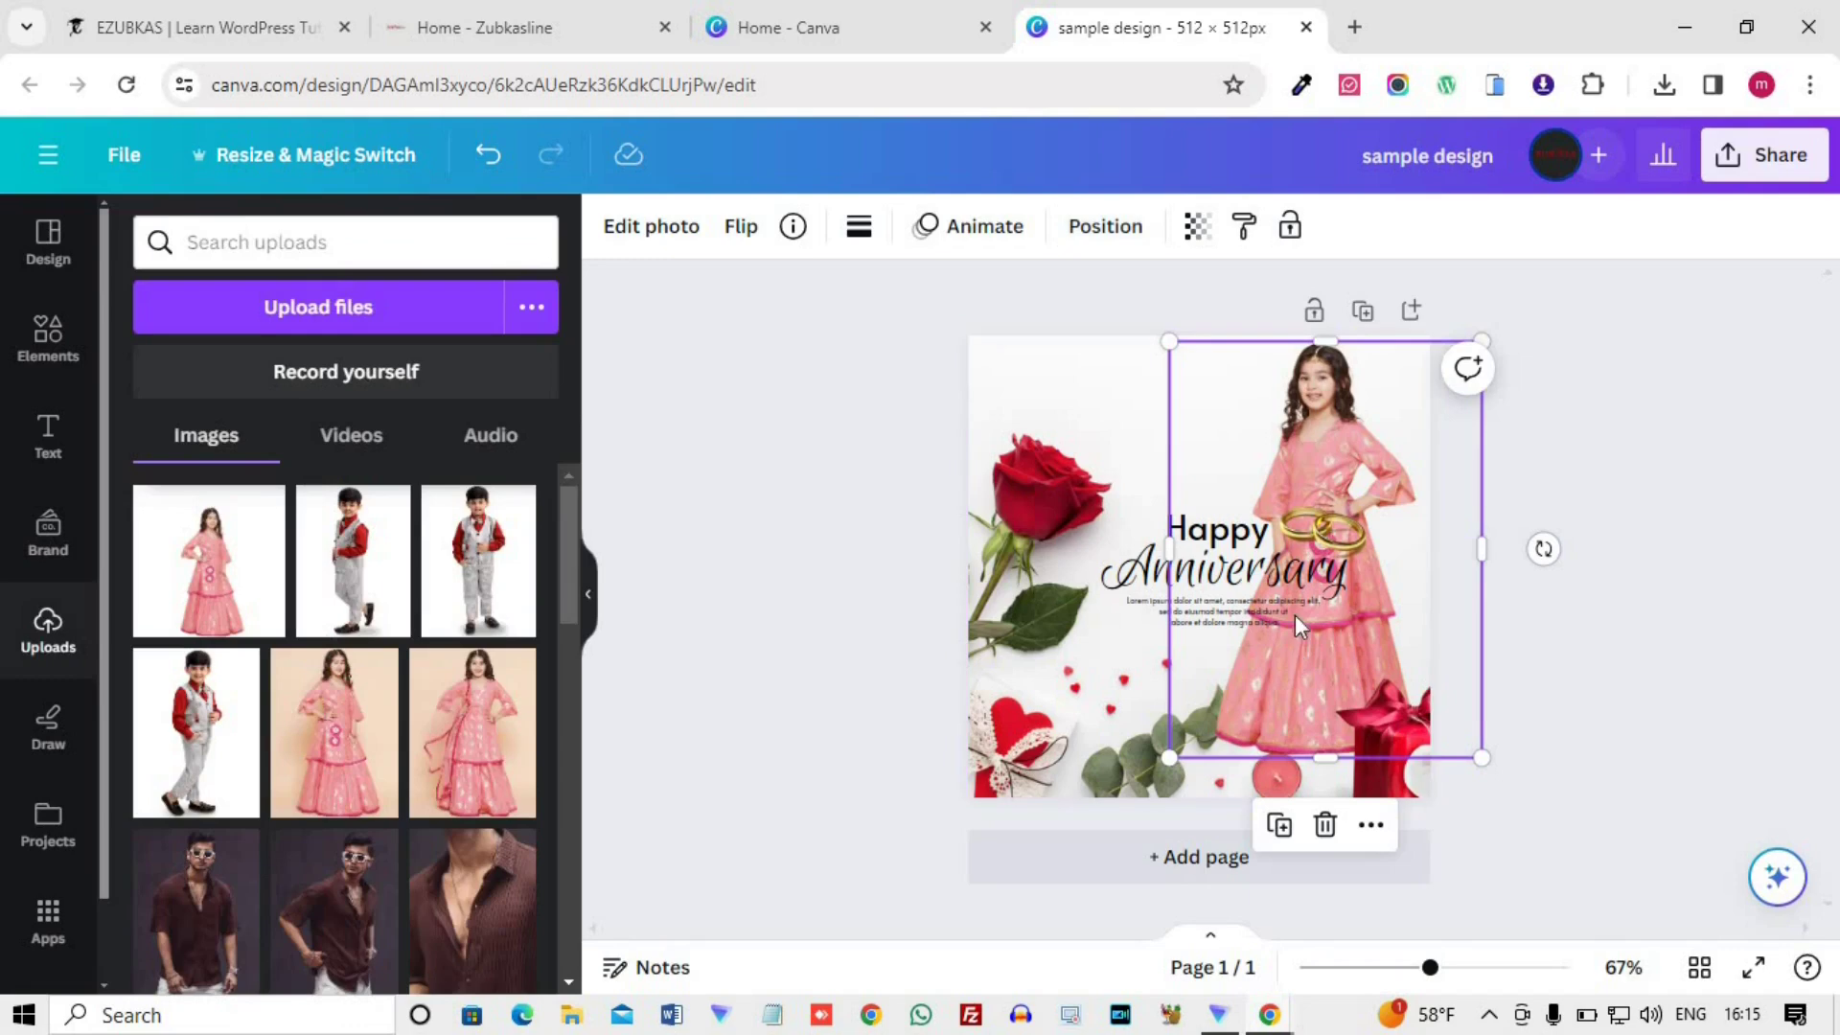
# - Nudge the girl photo, bring it forward above the gold rings and the gift box, and send it one layer backward
pyautogui.moveTo(1312, 418); pyautogui.dragTo(1305, 416)
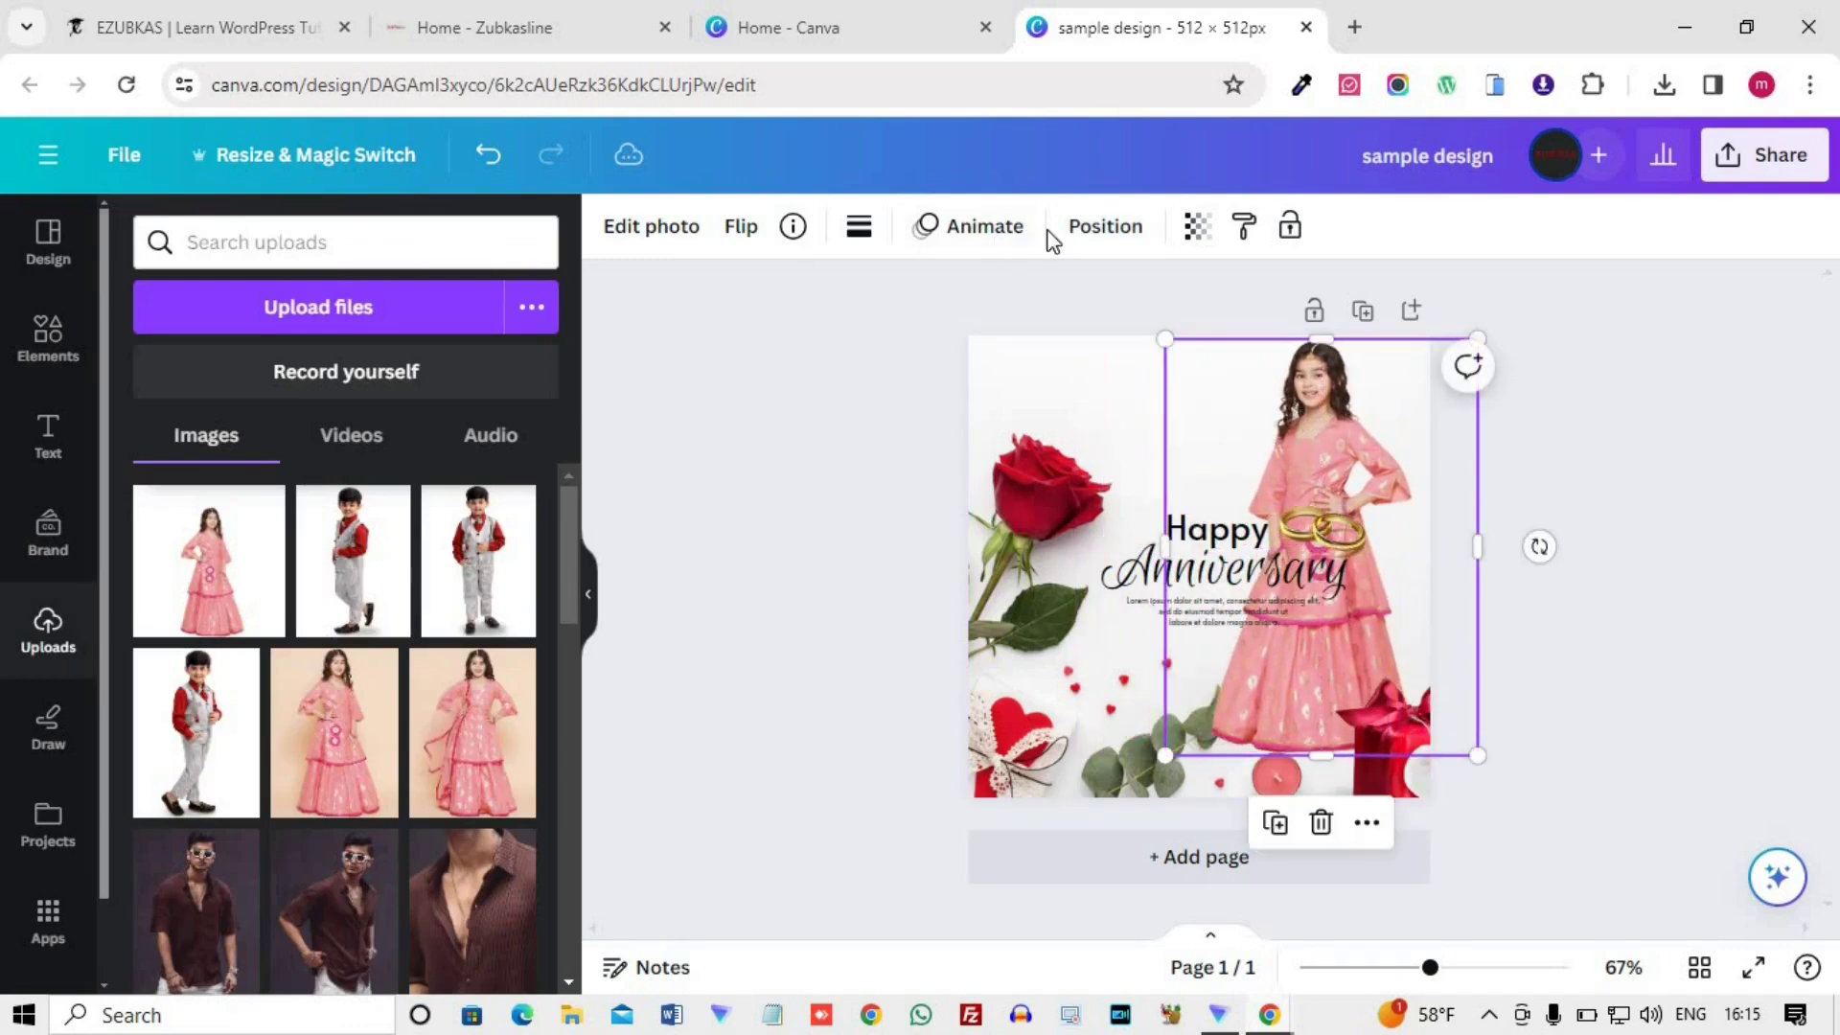
pyautogui.rightClick(1358, 407)
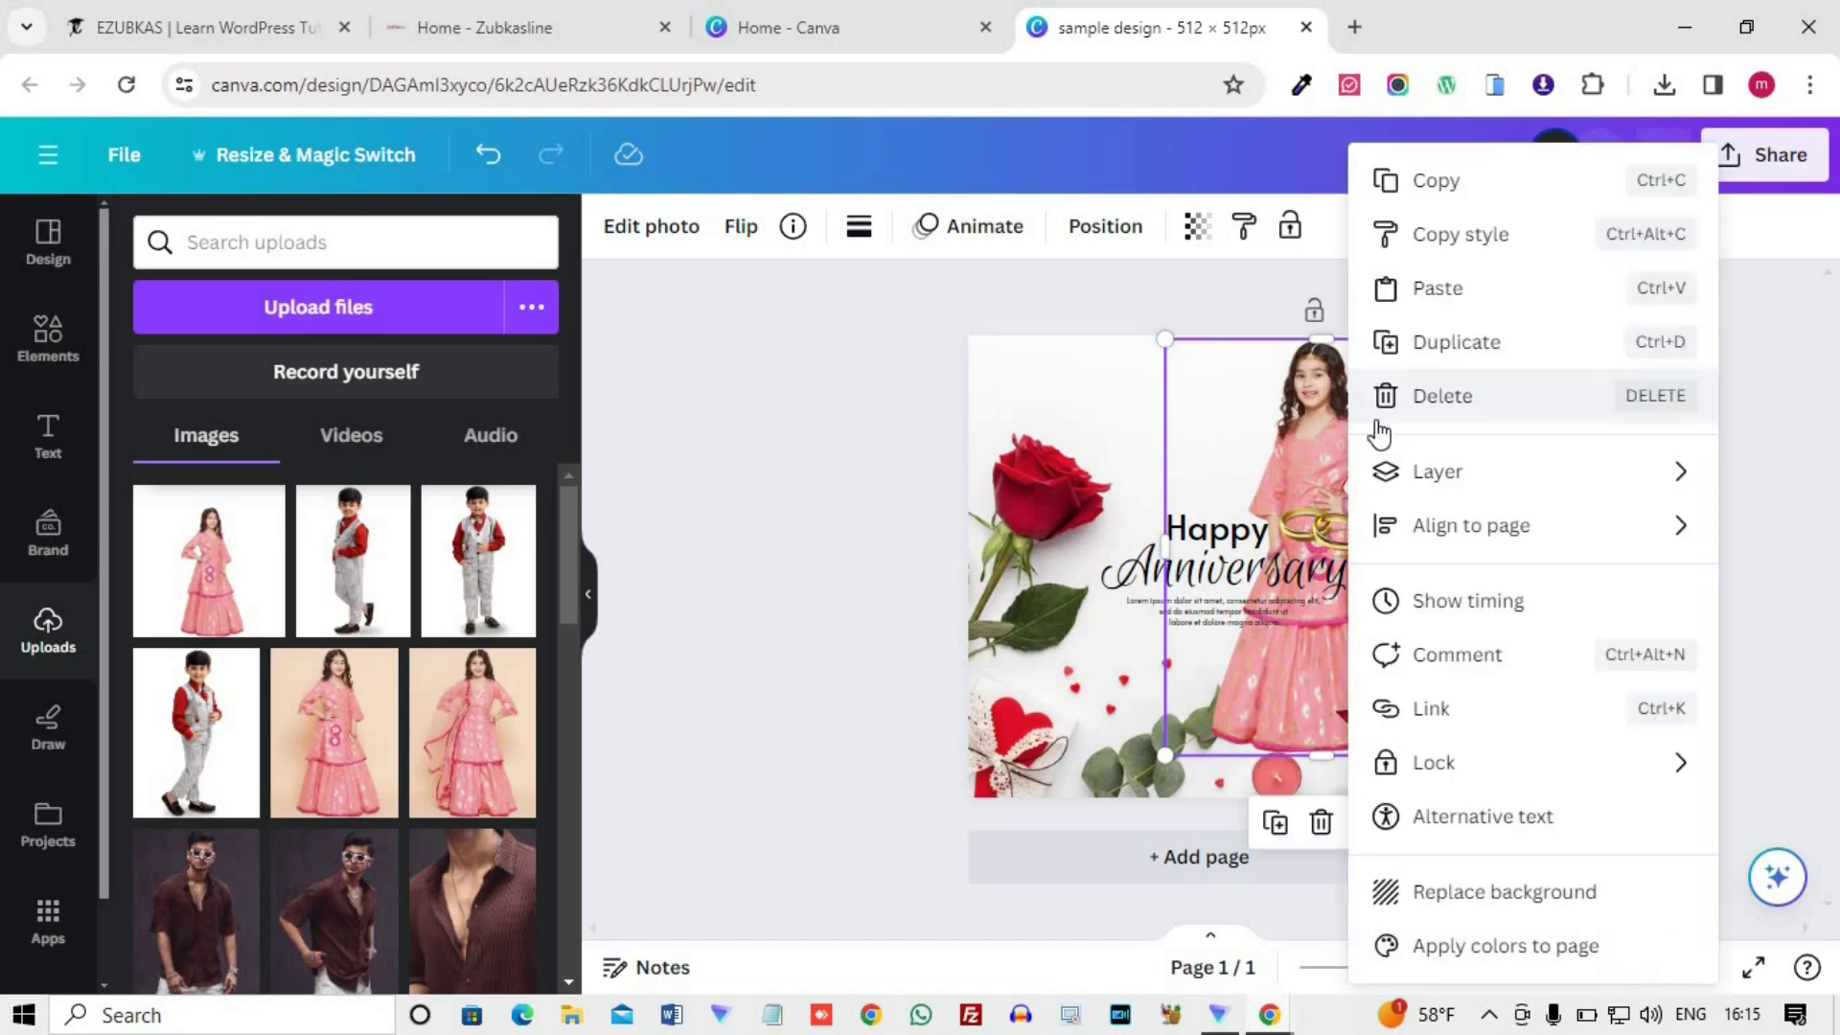
pyautogui.moveTo(1463, 487)
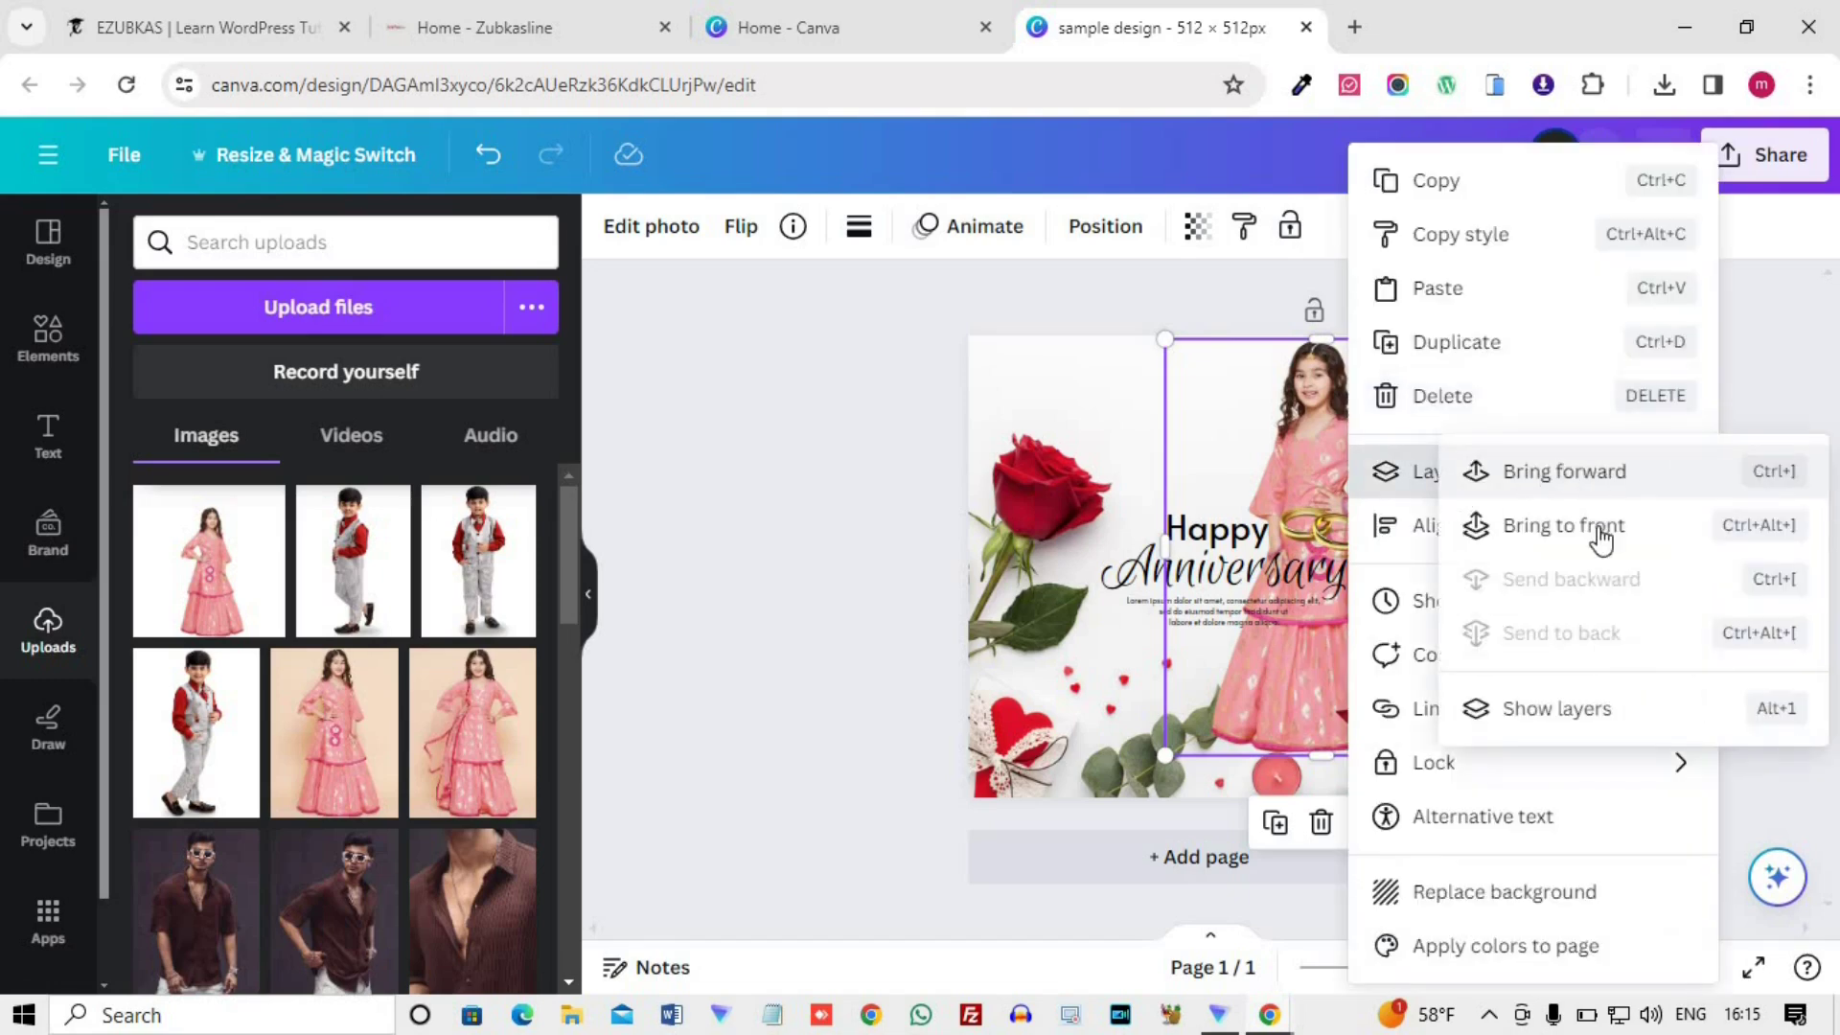
pyautogui.click(1591, 472)
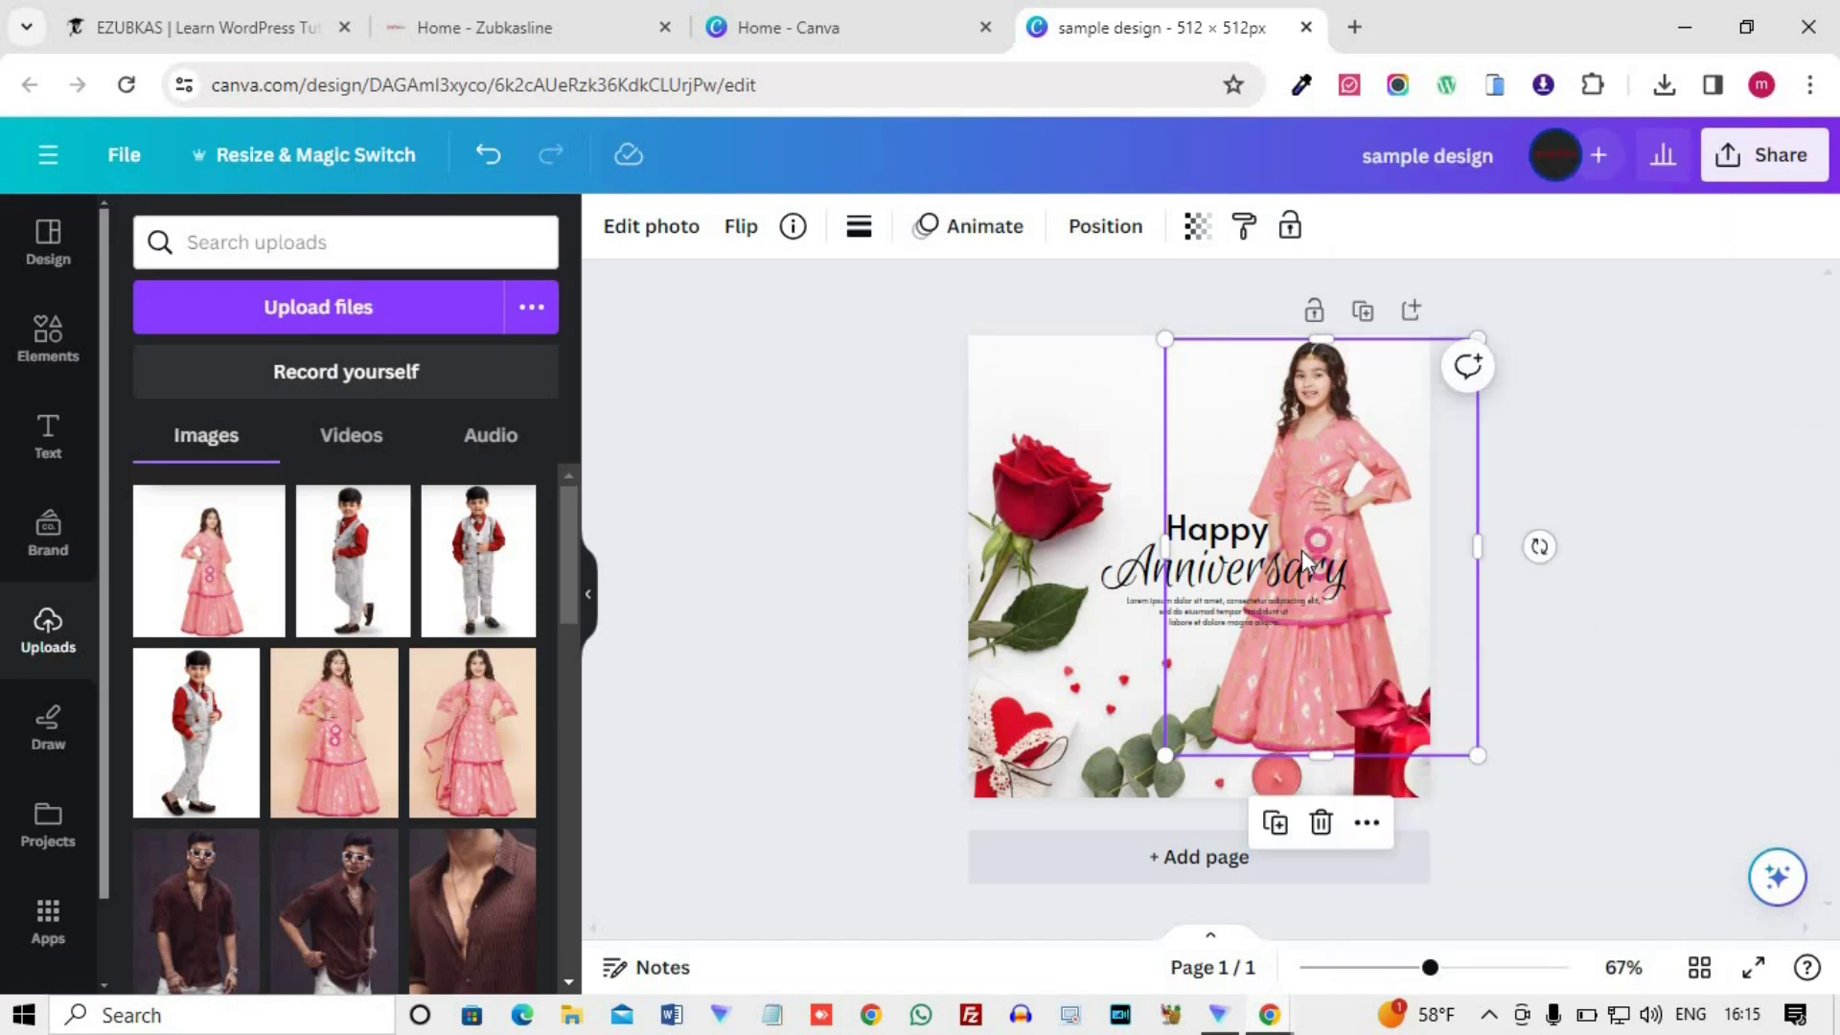
pyautogui.rightClick(1381, 436)
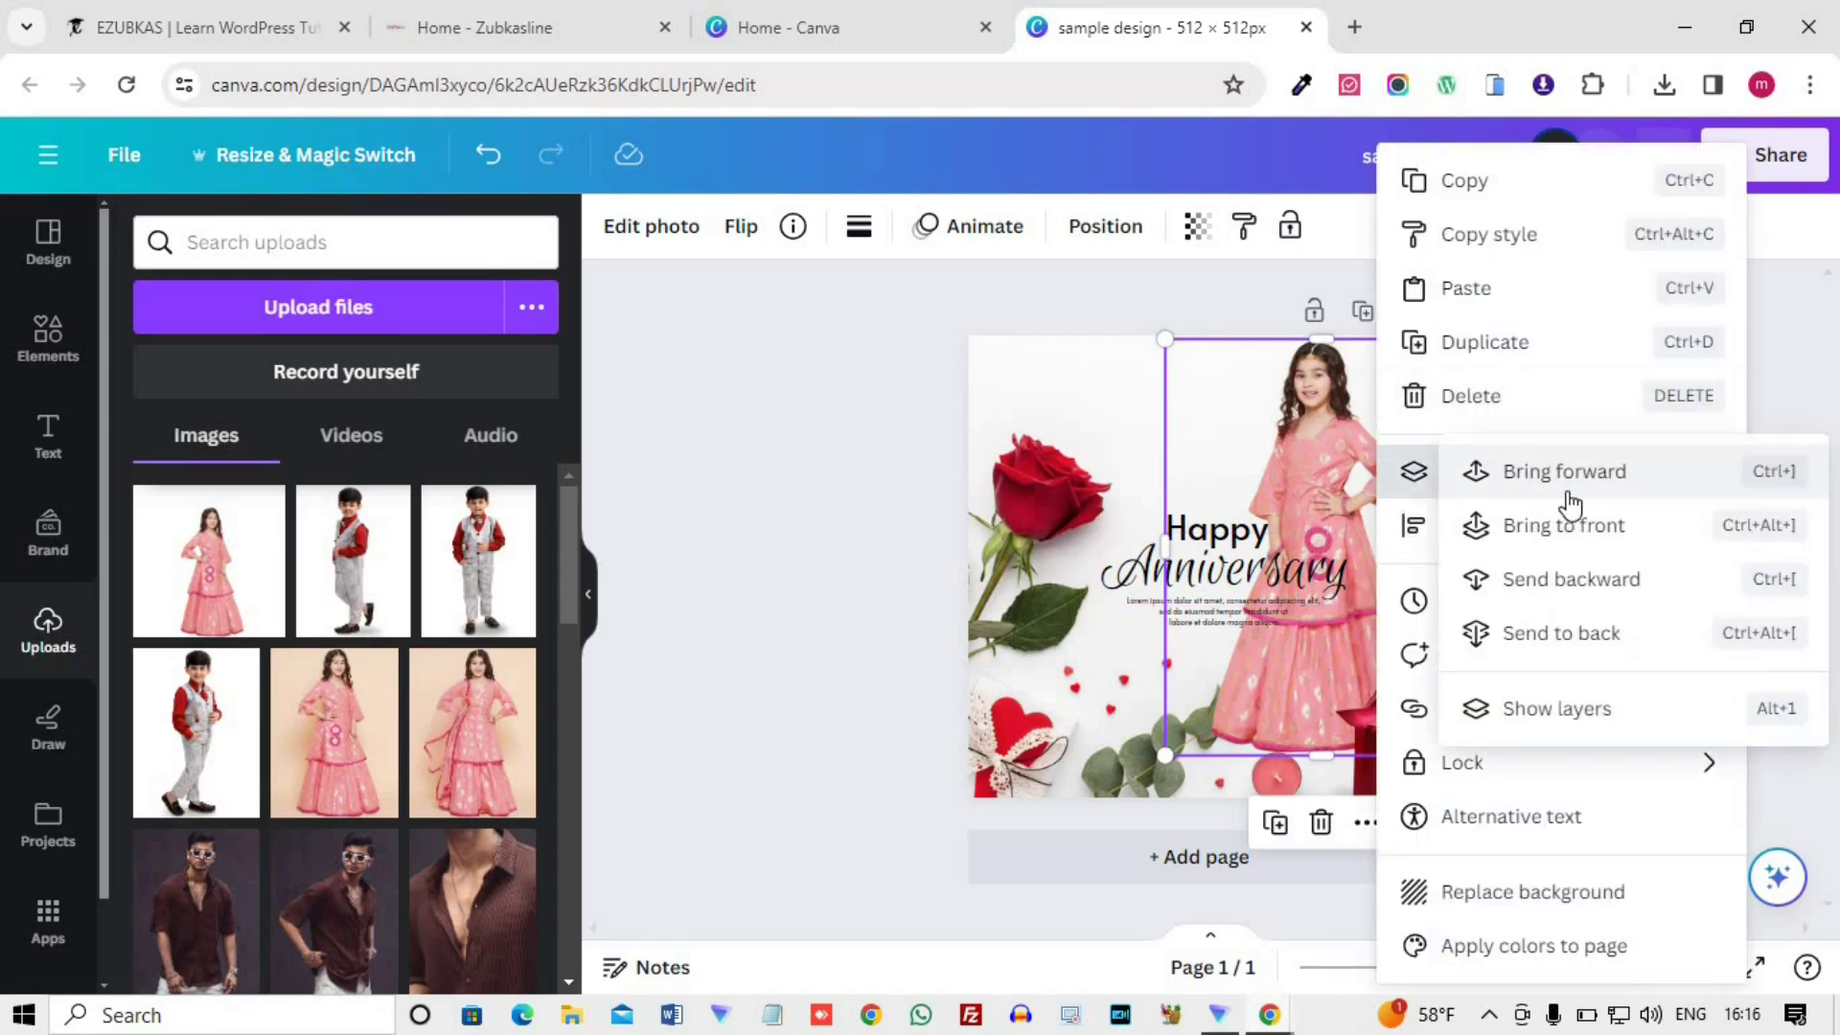
pyautogui.click(1567, 486)
pyautogui.rightClick(1377, 479)
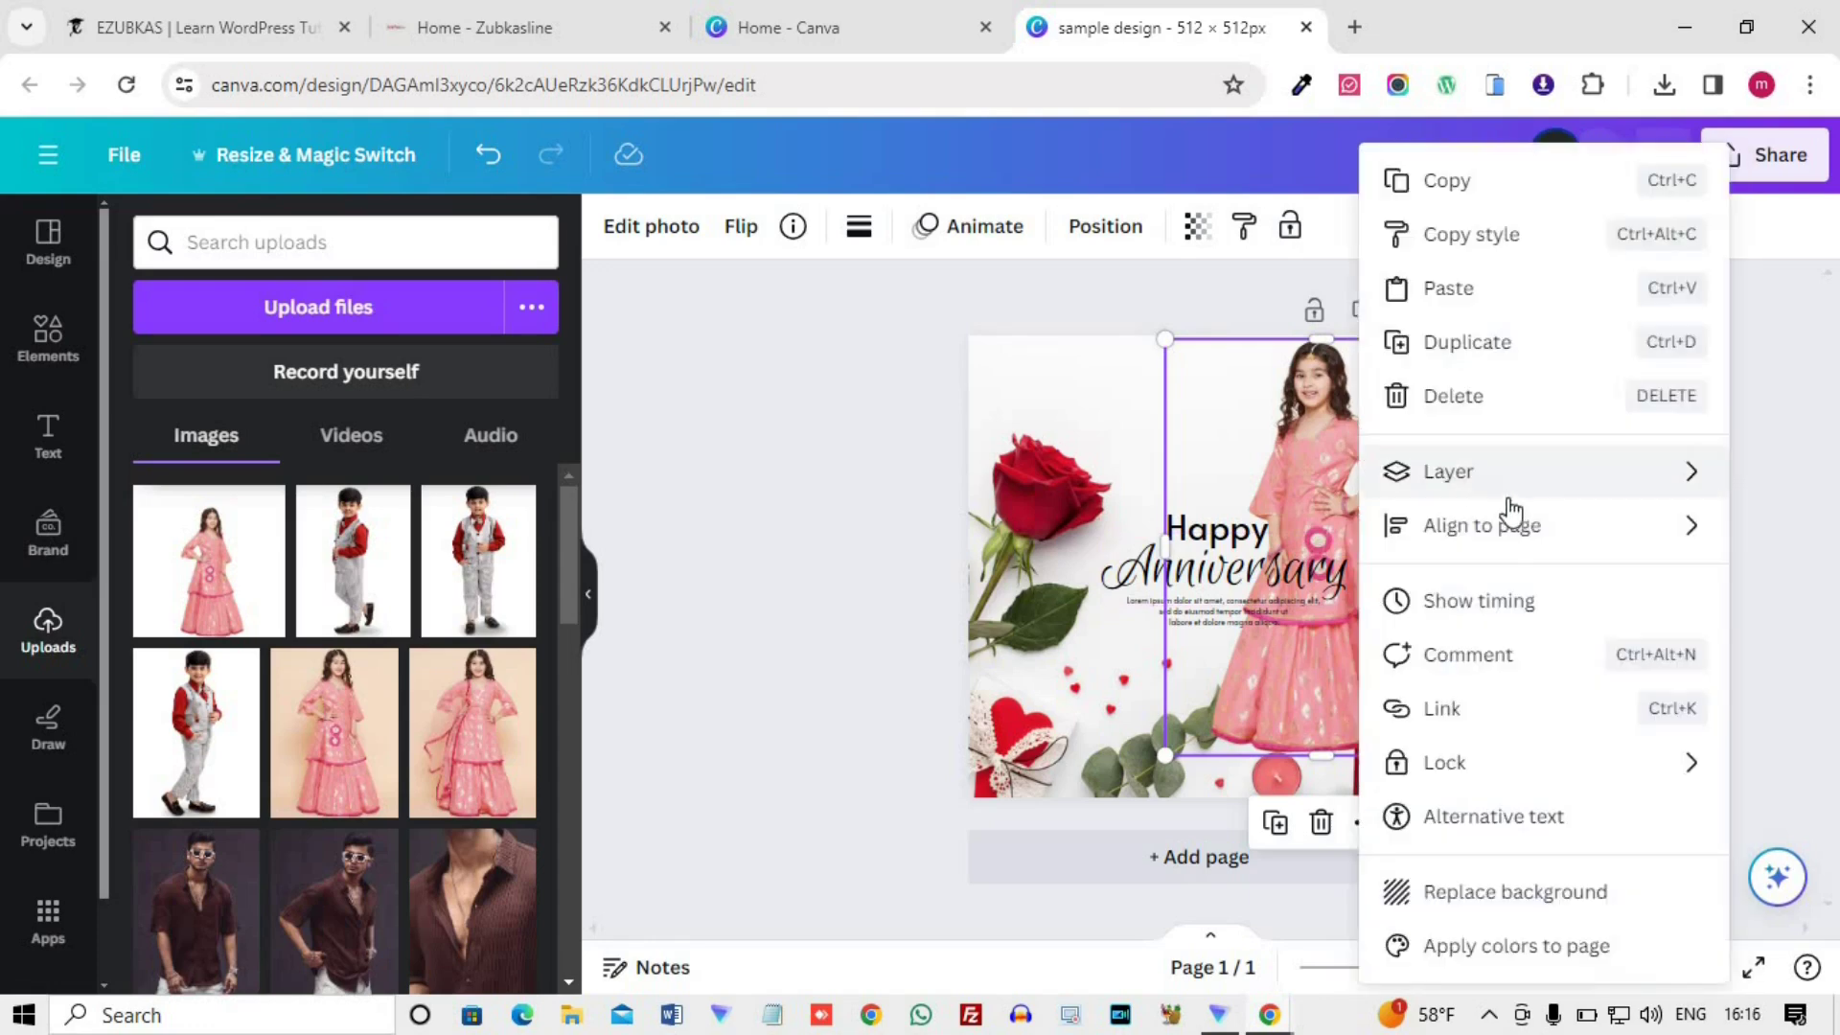
pyautogui.moveTo(1512, 475)
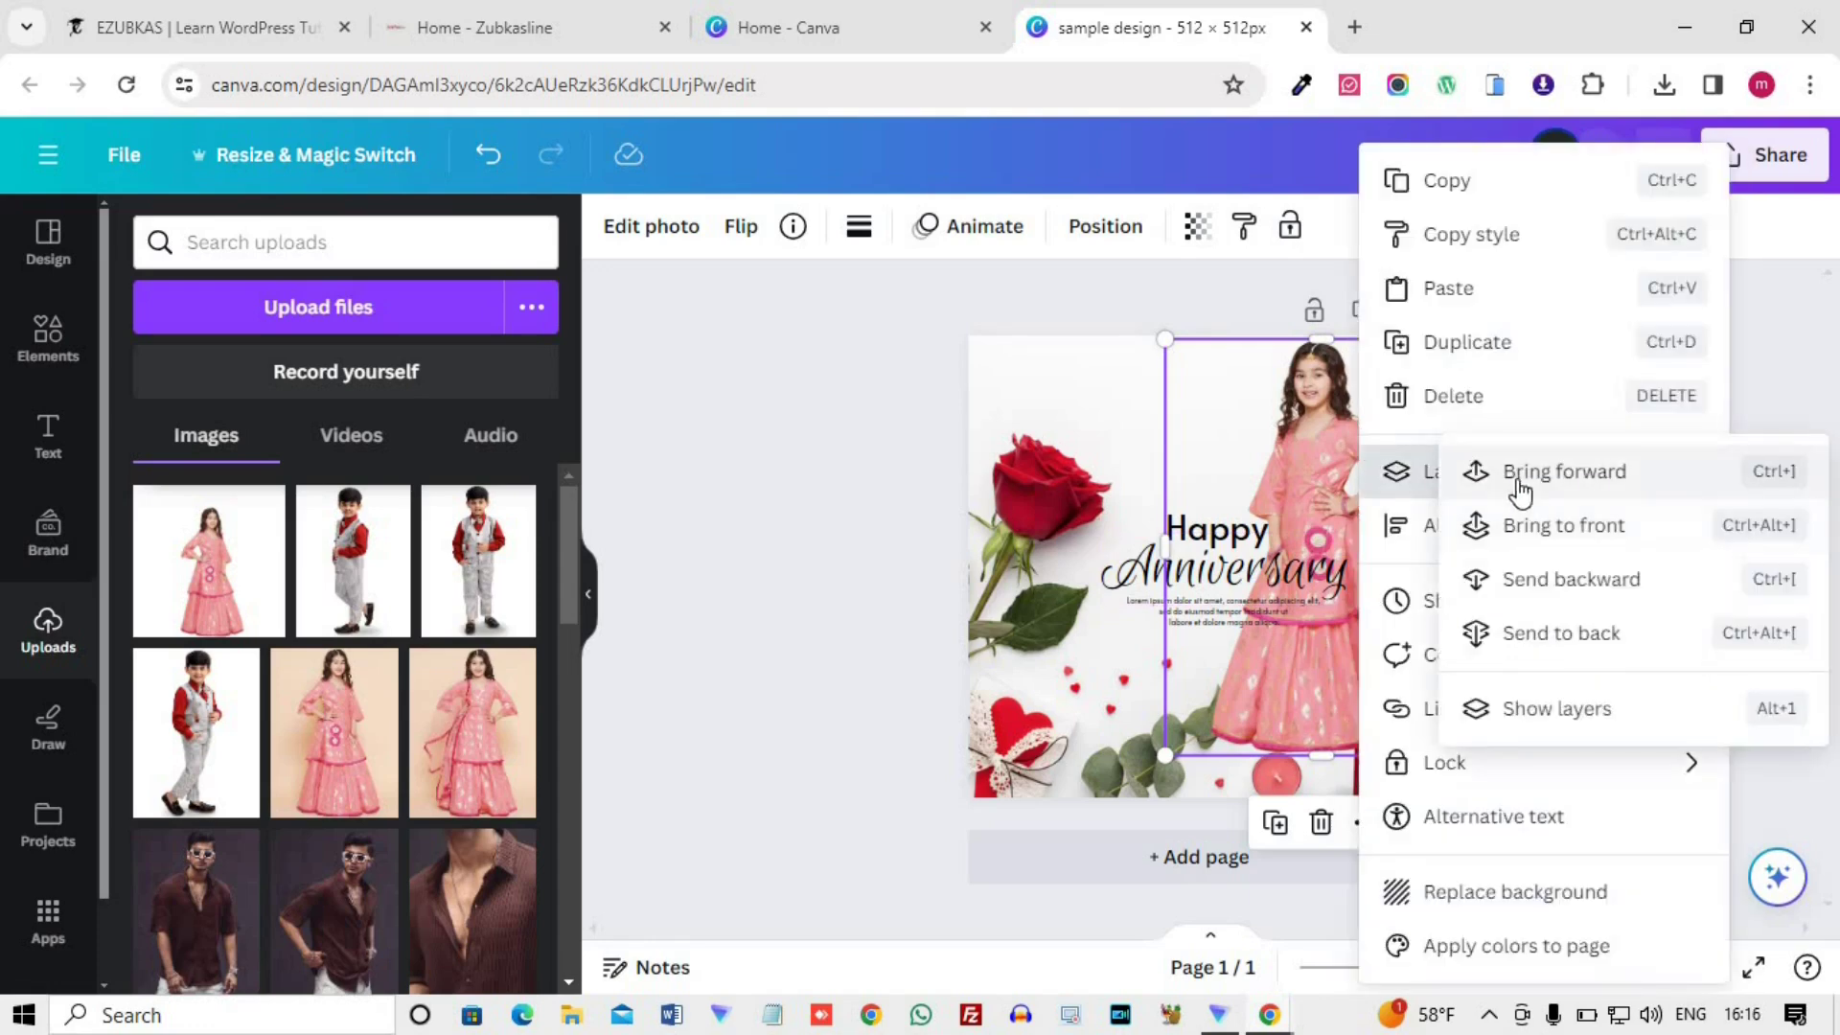
pyautogui.click(1577, 578)
pyautogui.click(721, 504)
# - Reposition the girl photo over the template and view the available options for the background image
pyautogui.click(1315, 433)
pyautogui.moveTo(1315, 433); pyautogui.dragTo(1102, 419)
pyautogui.hotkey('ctrl', 'z')
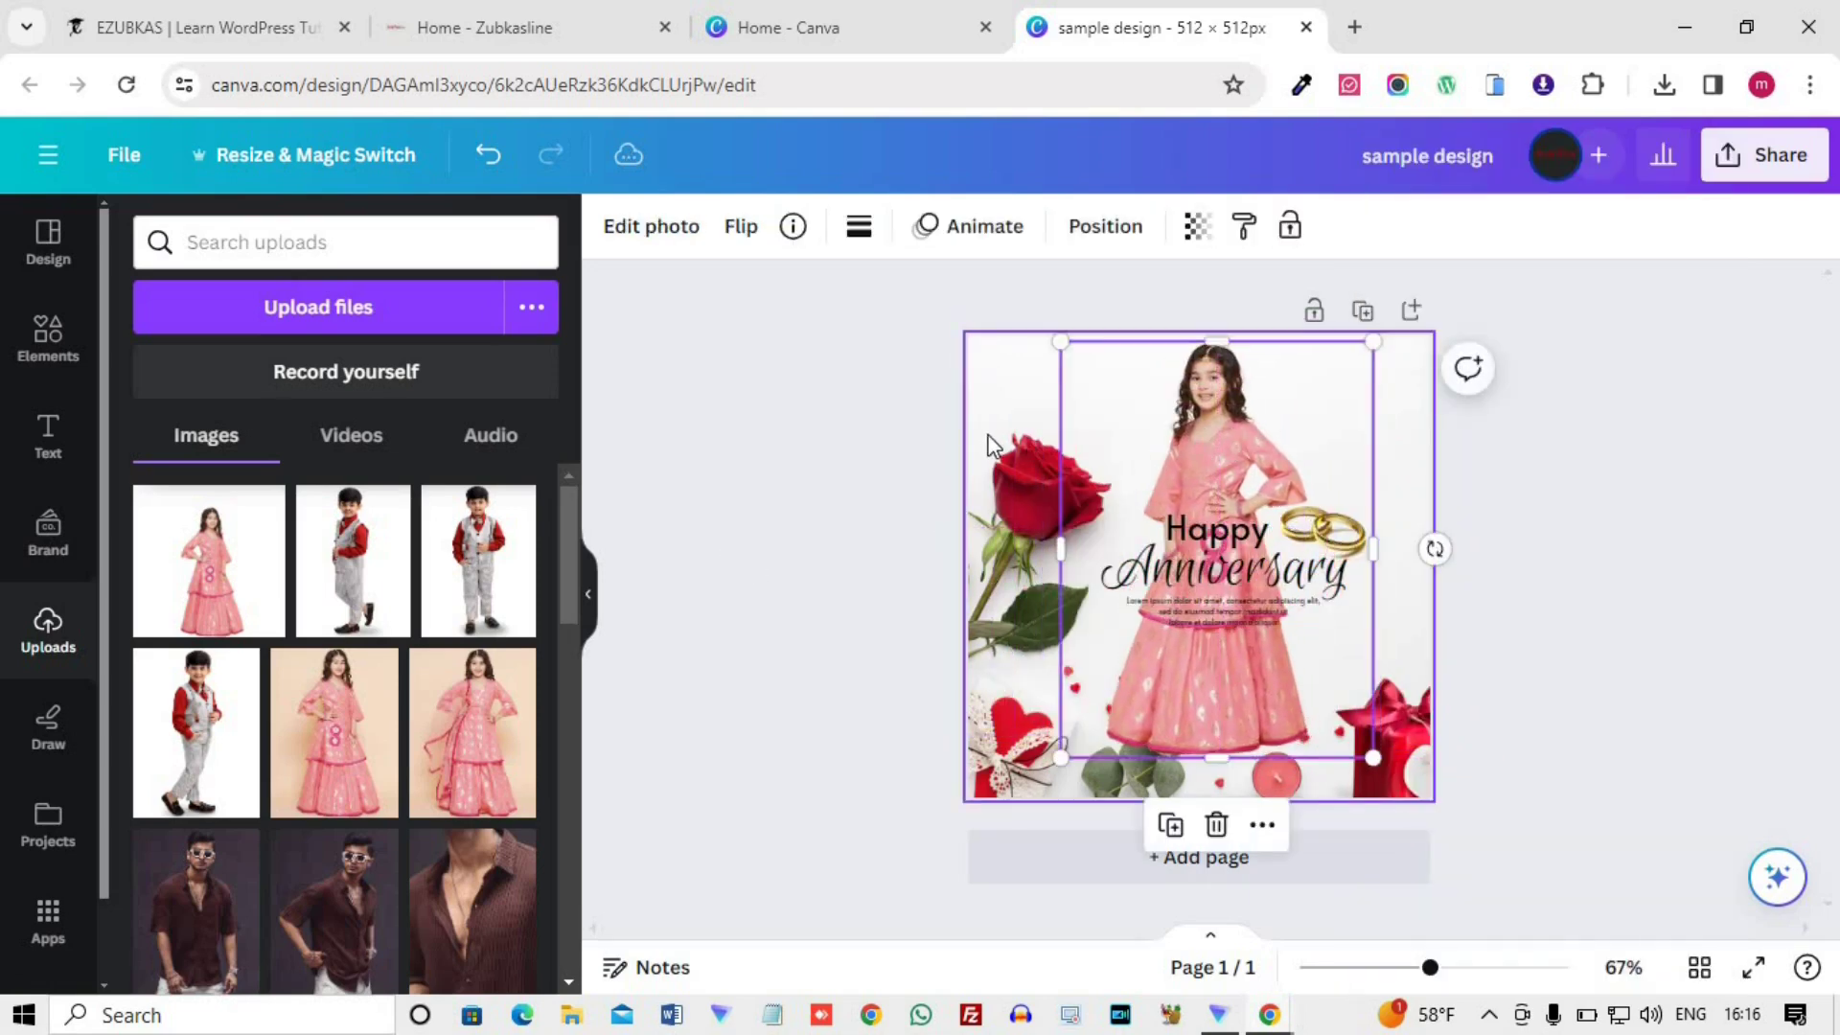
pyautogui.click(993, 446)
pyautogui.rightClick(997, 449)
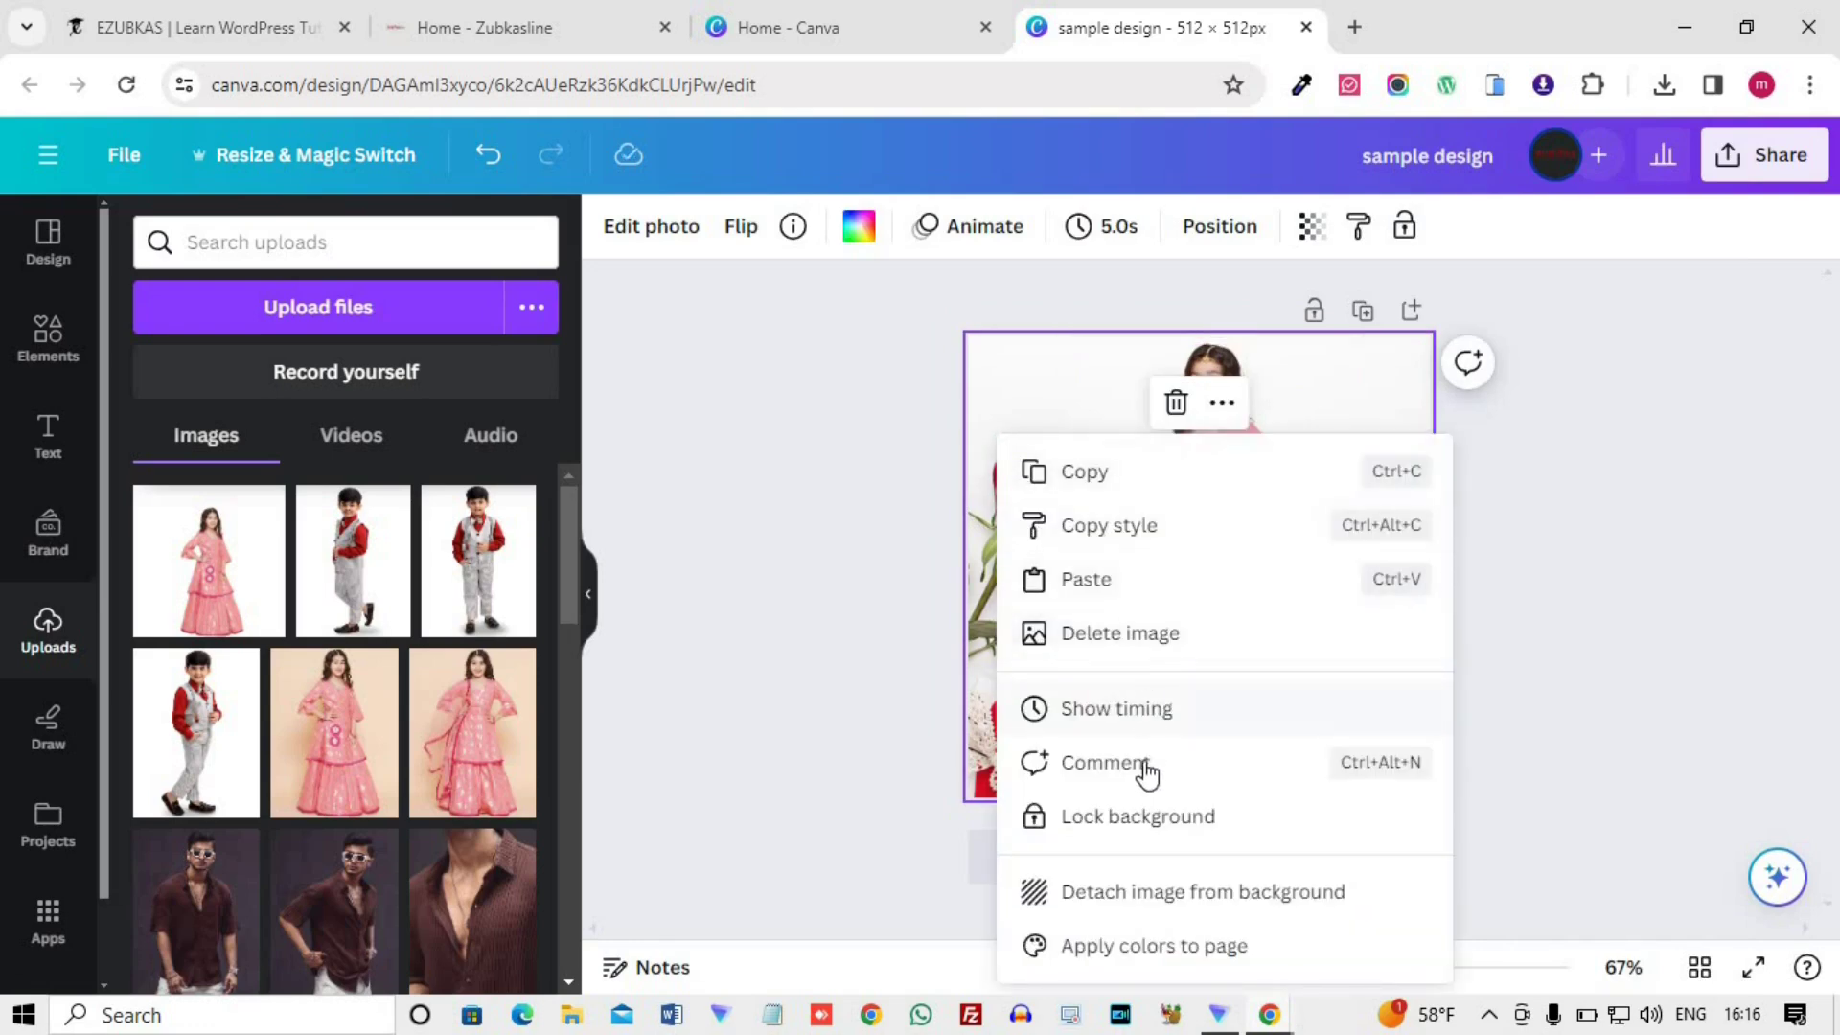
pyautogui.press('Escape')
pyautogui.moveTo(1234, 443); pyautogui.dragTo(1270, 431)
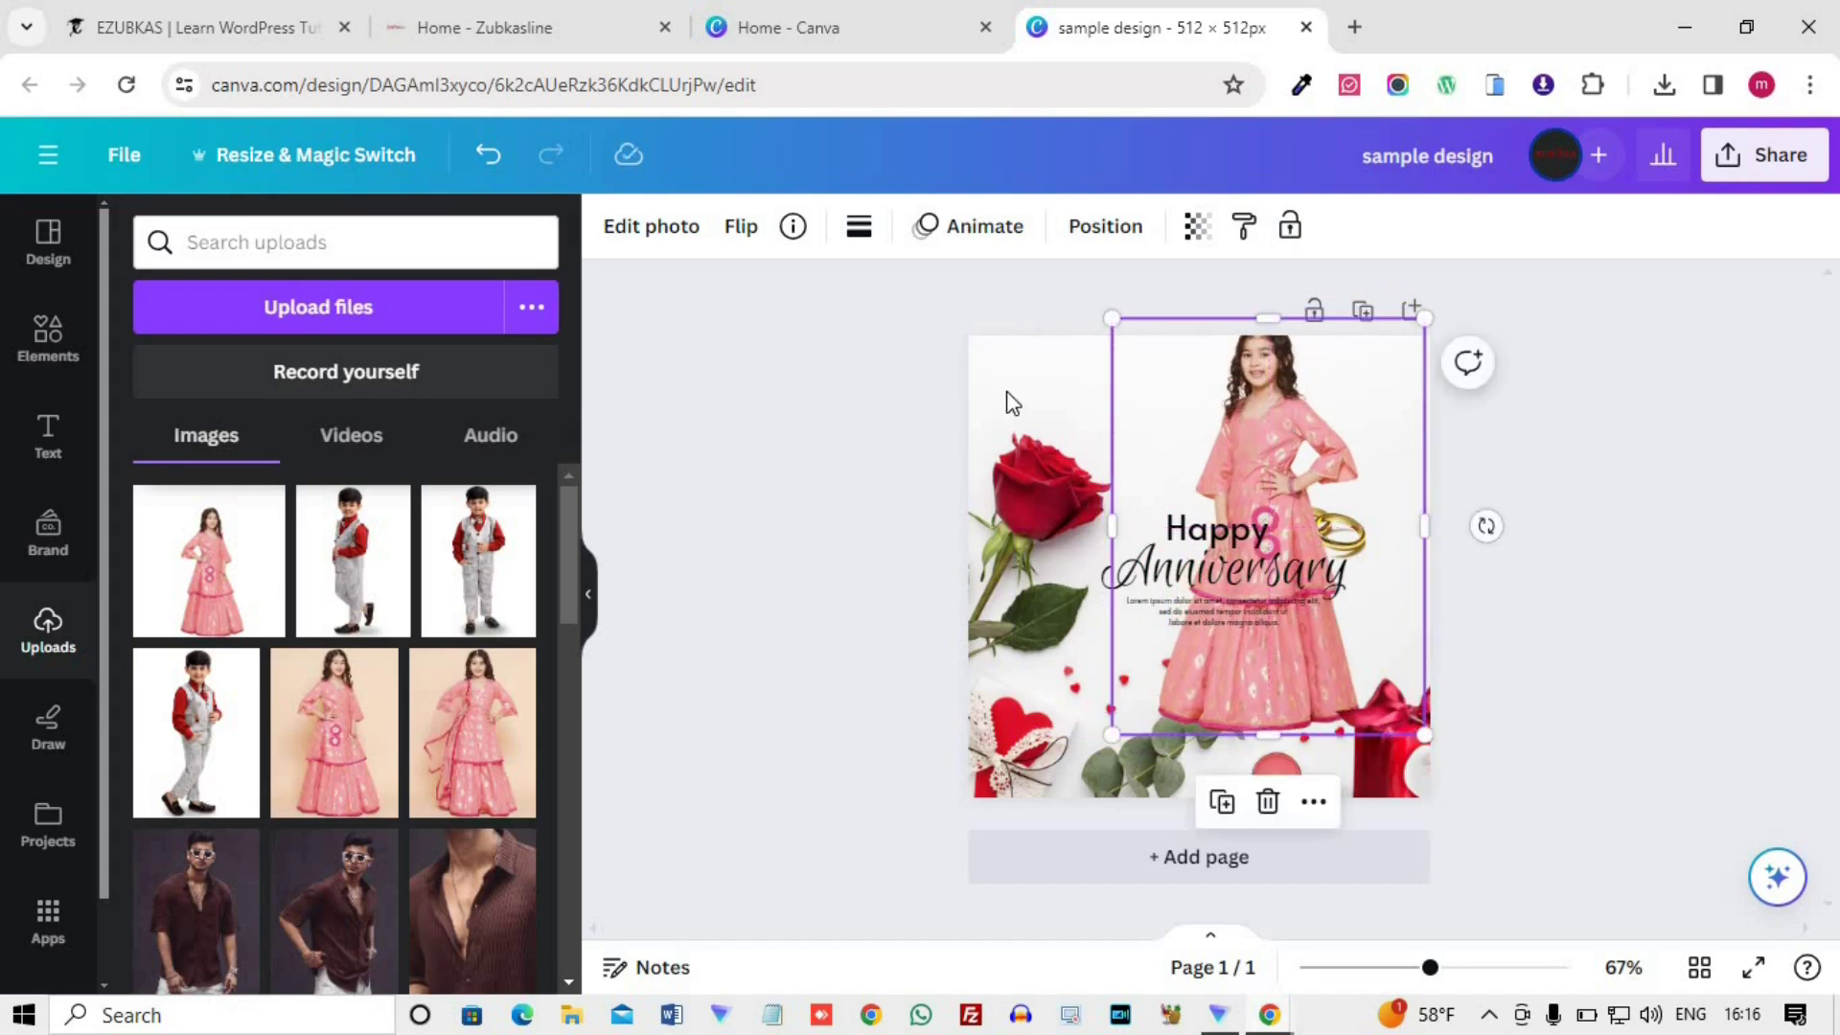
pyautogui.click(1023, 399)
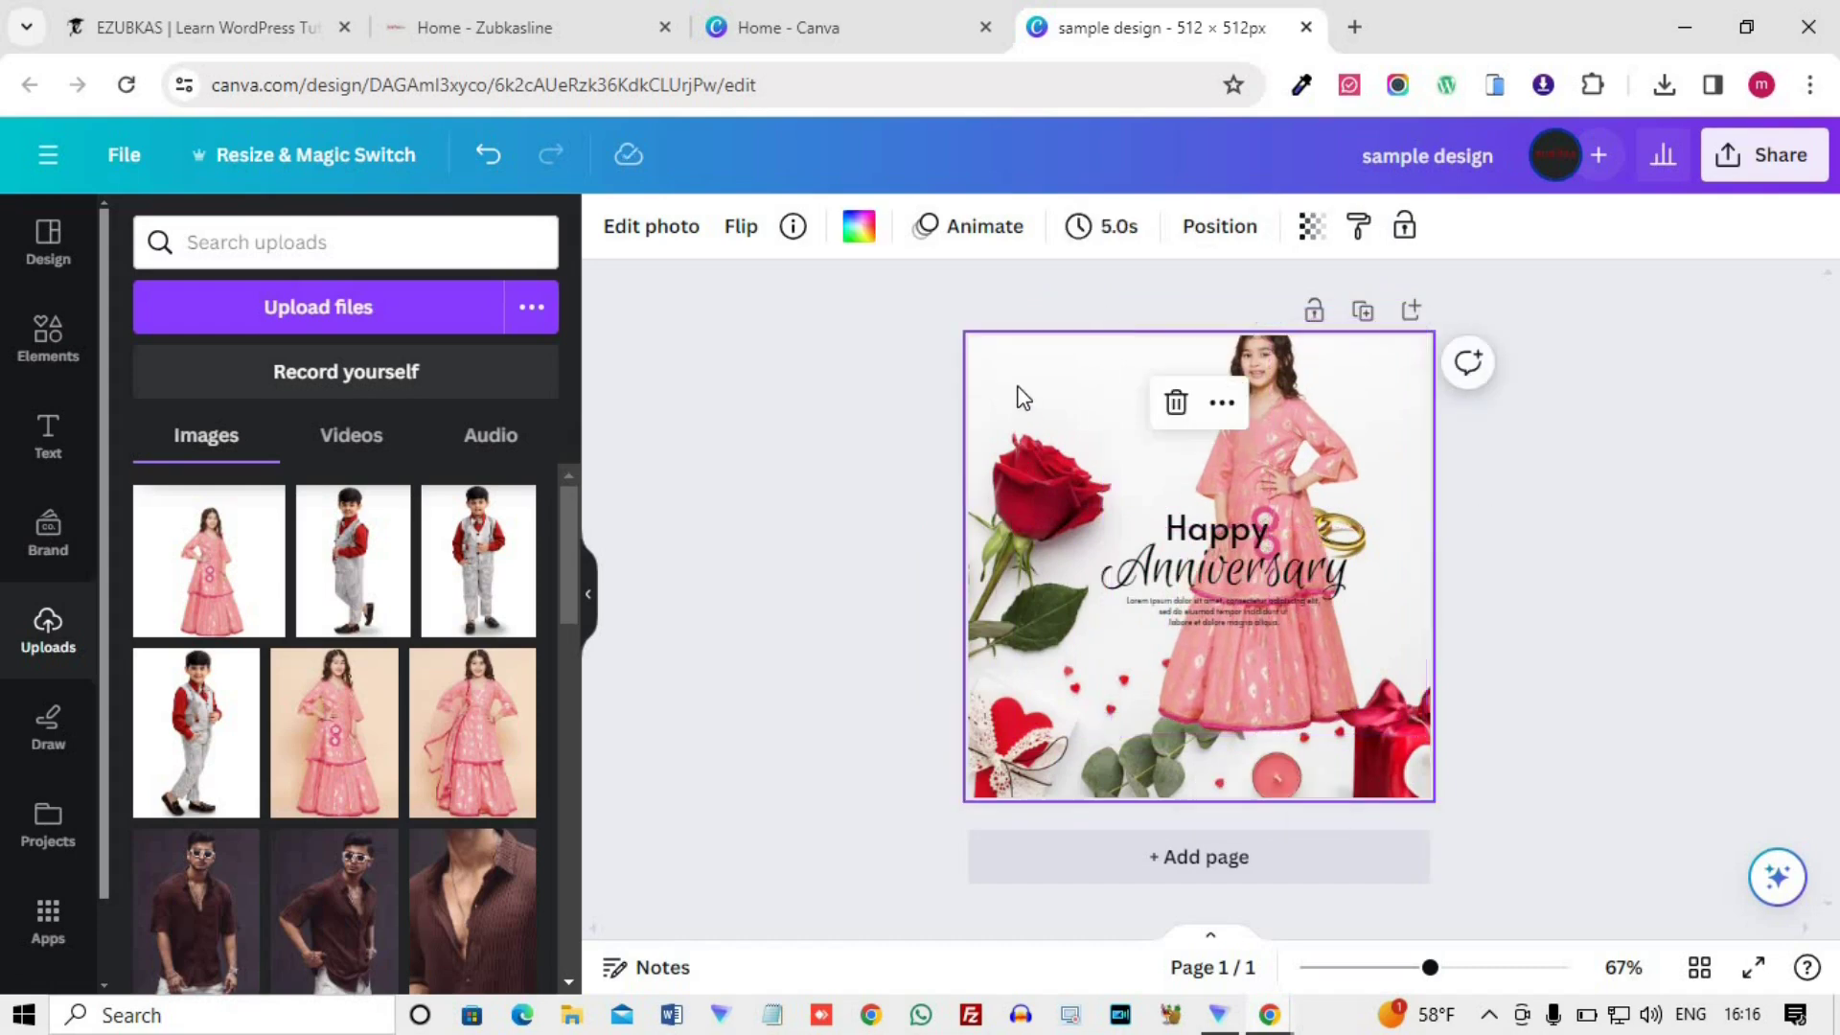
pyautogui.click(1278, 455)
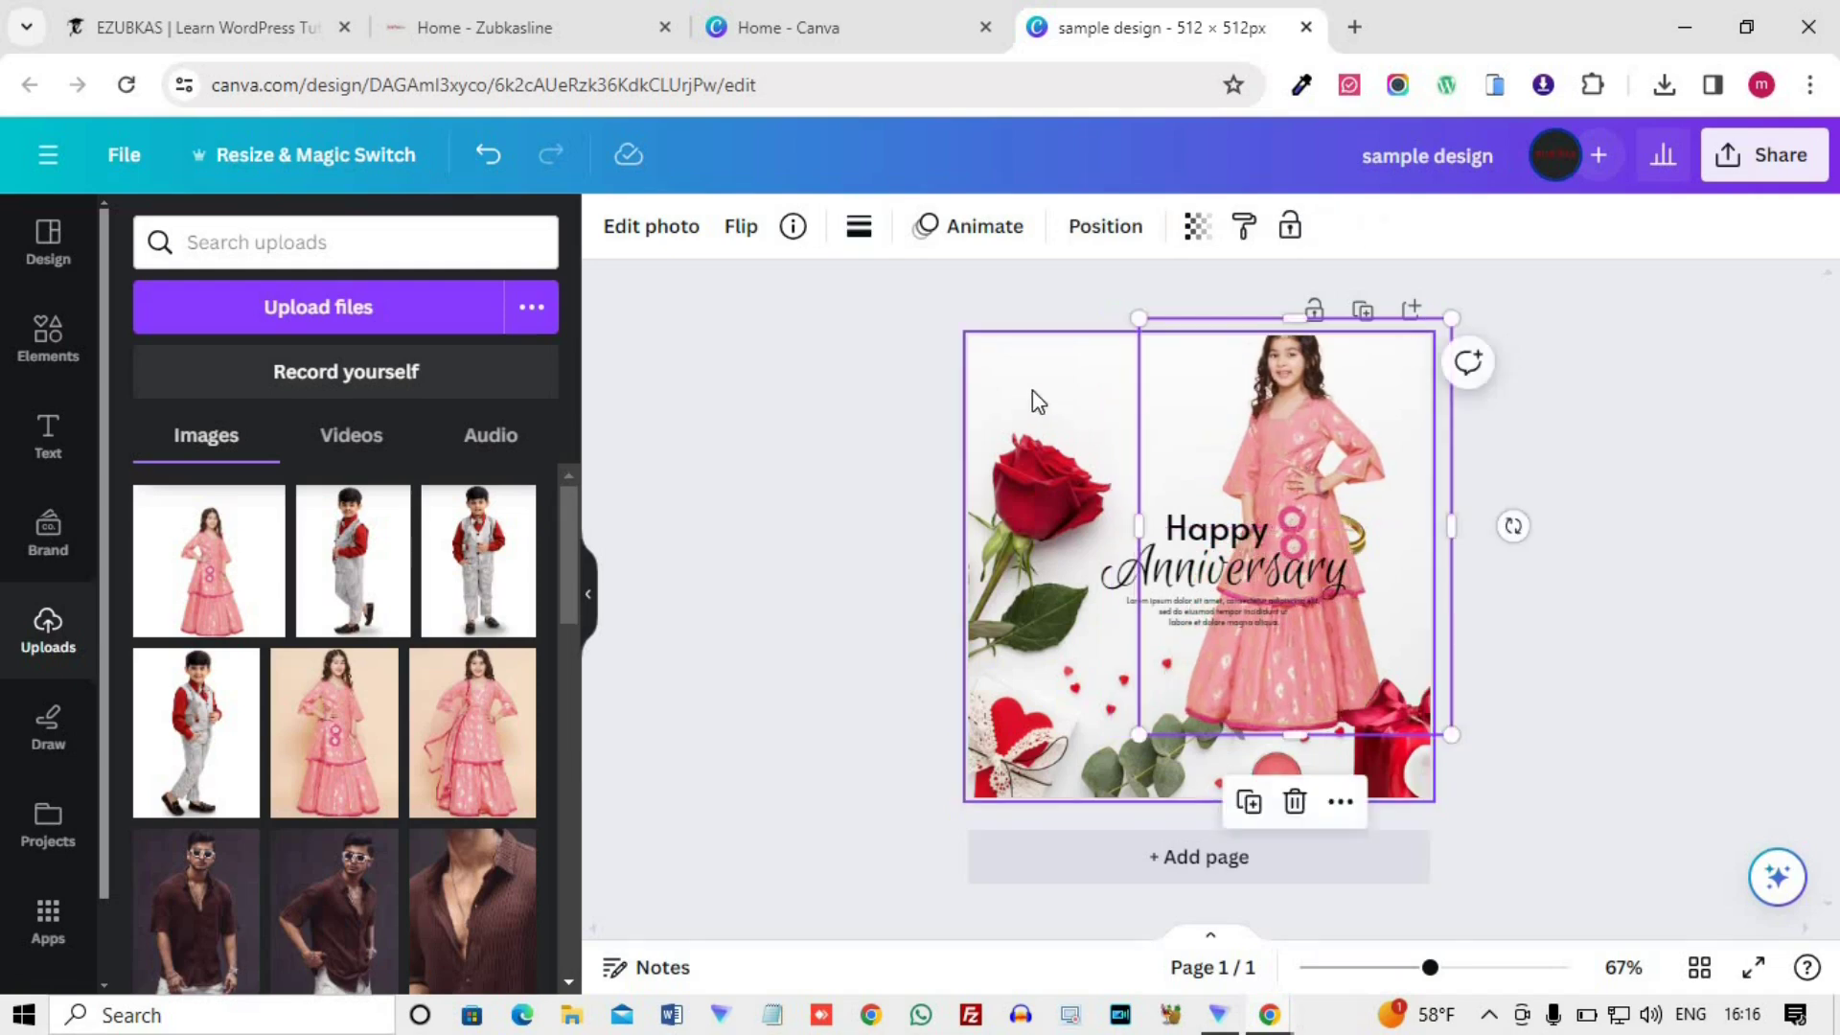
# - Remove the backdrop from the template's red rose background photo with BG Remover
pyautogui.doubleClick(996, 382)
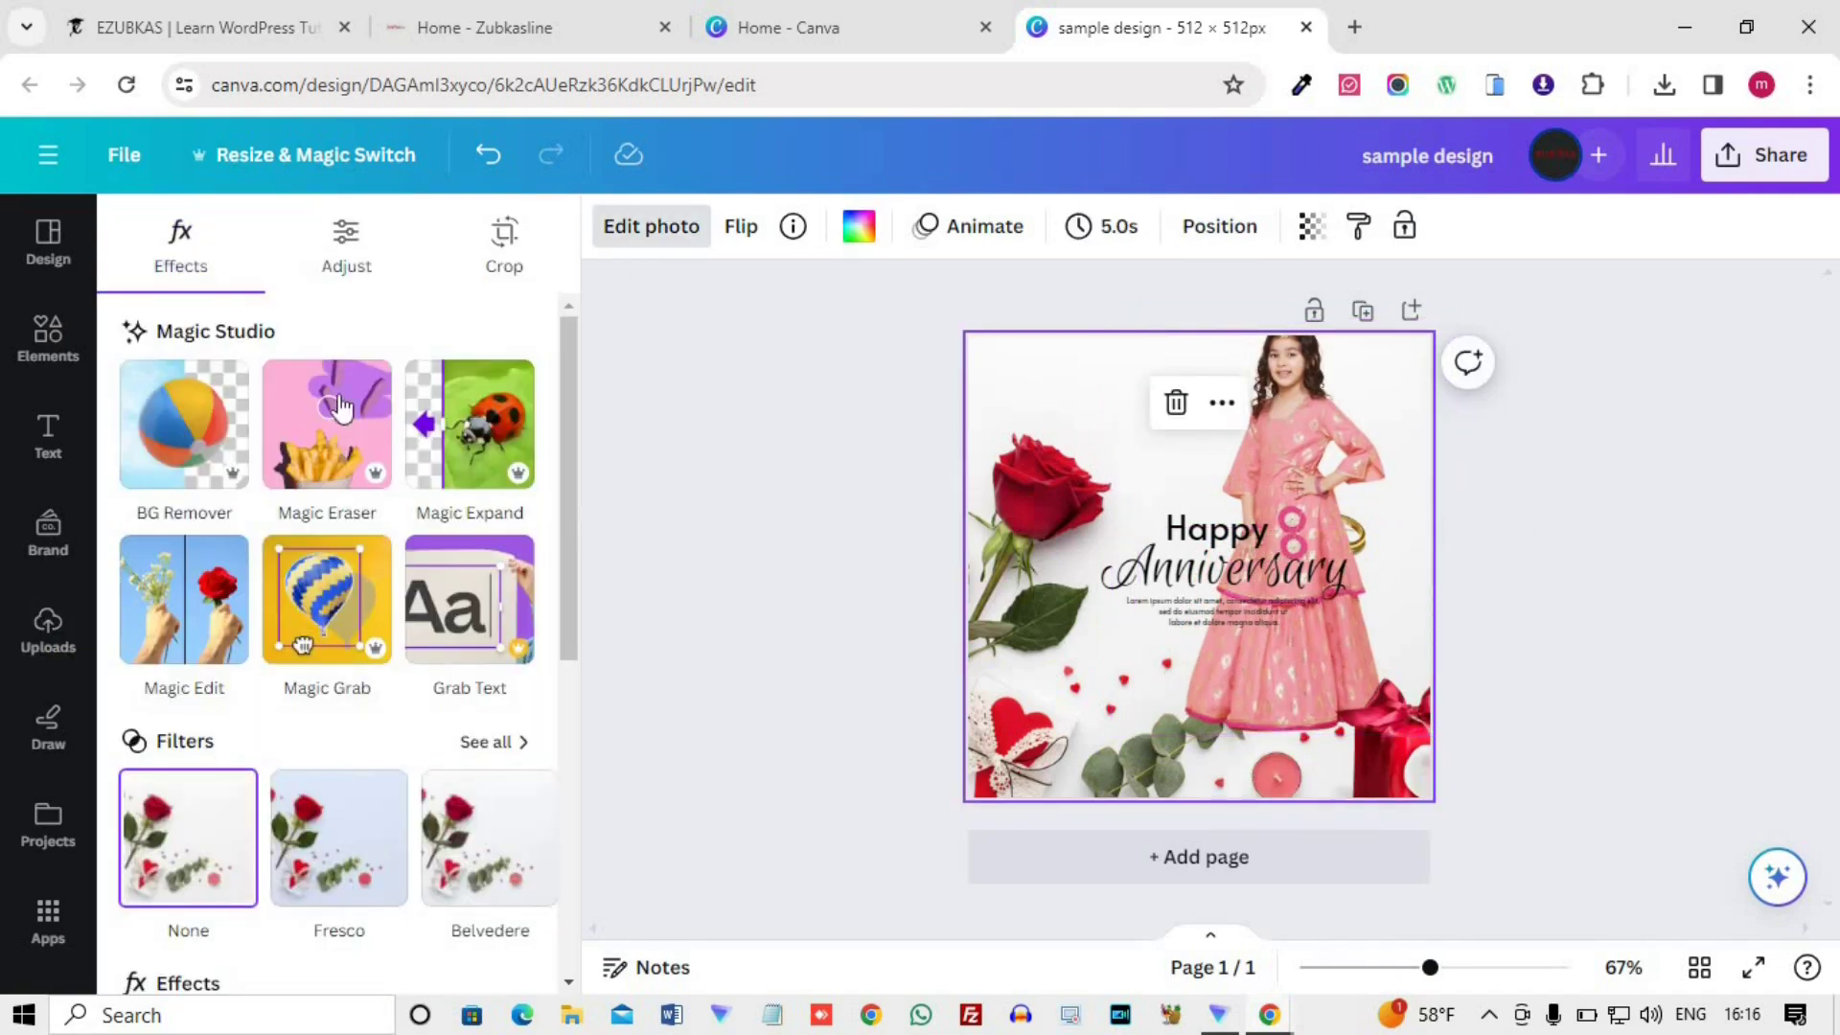
pyautogui.click(184, 434)
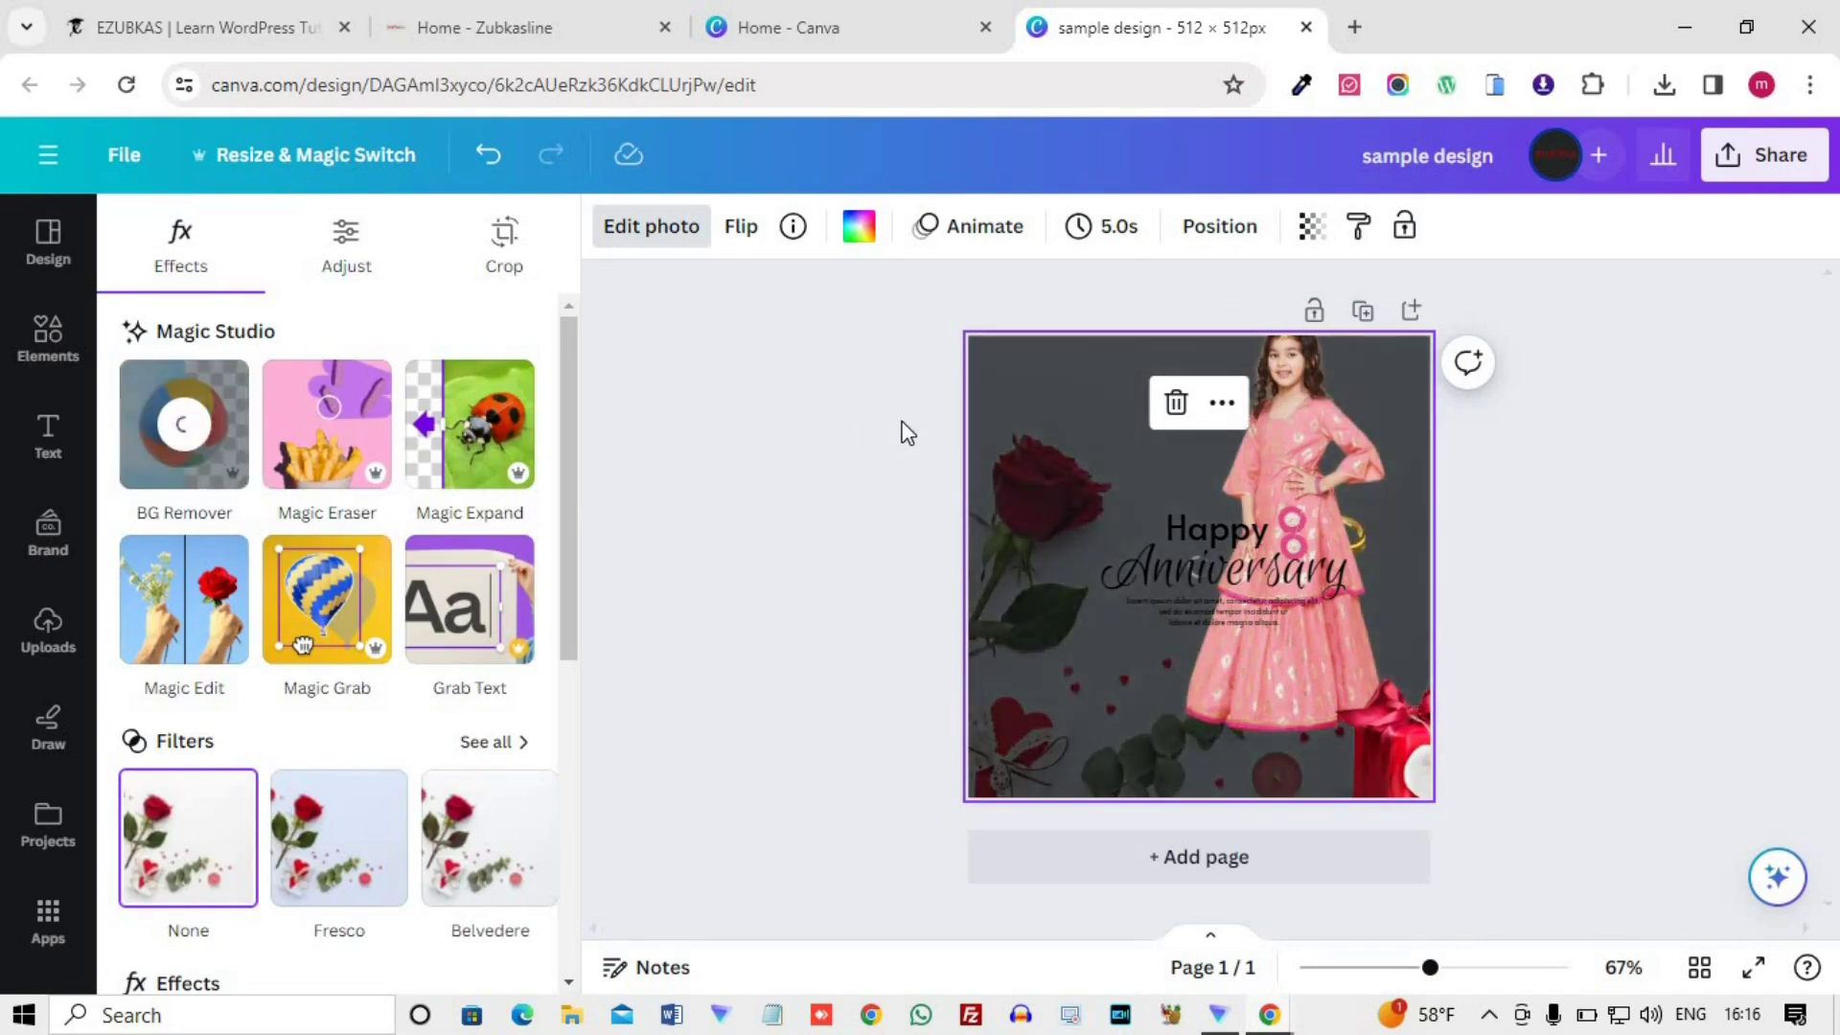
pyautogui.click(866, 560)
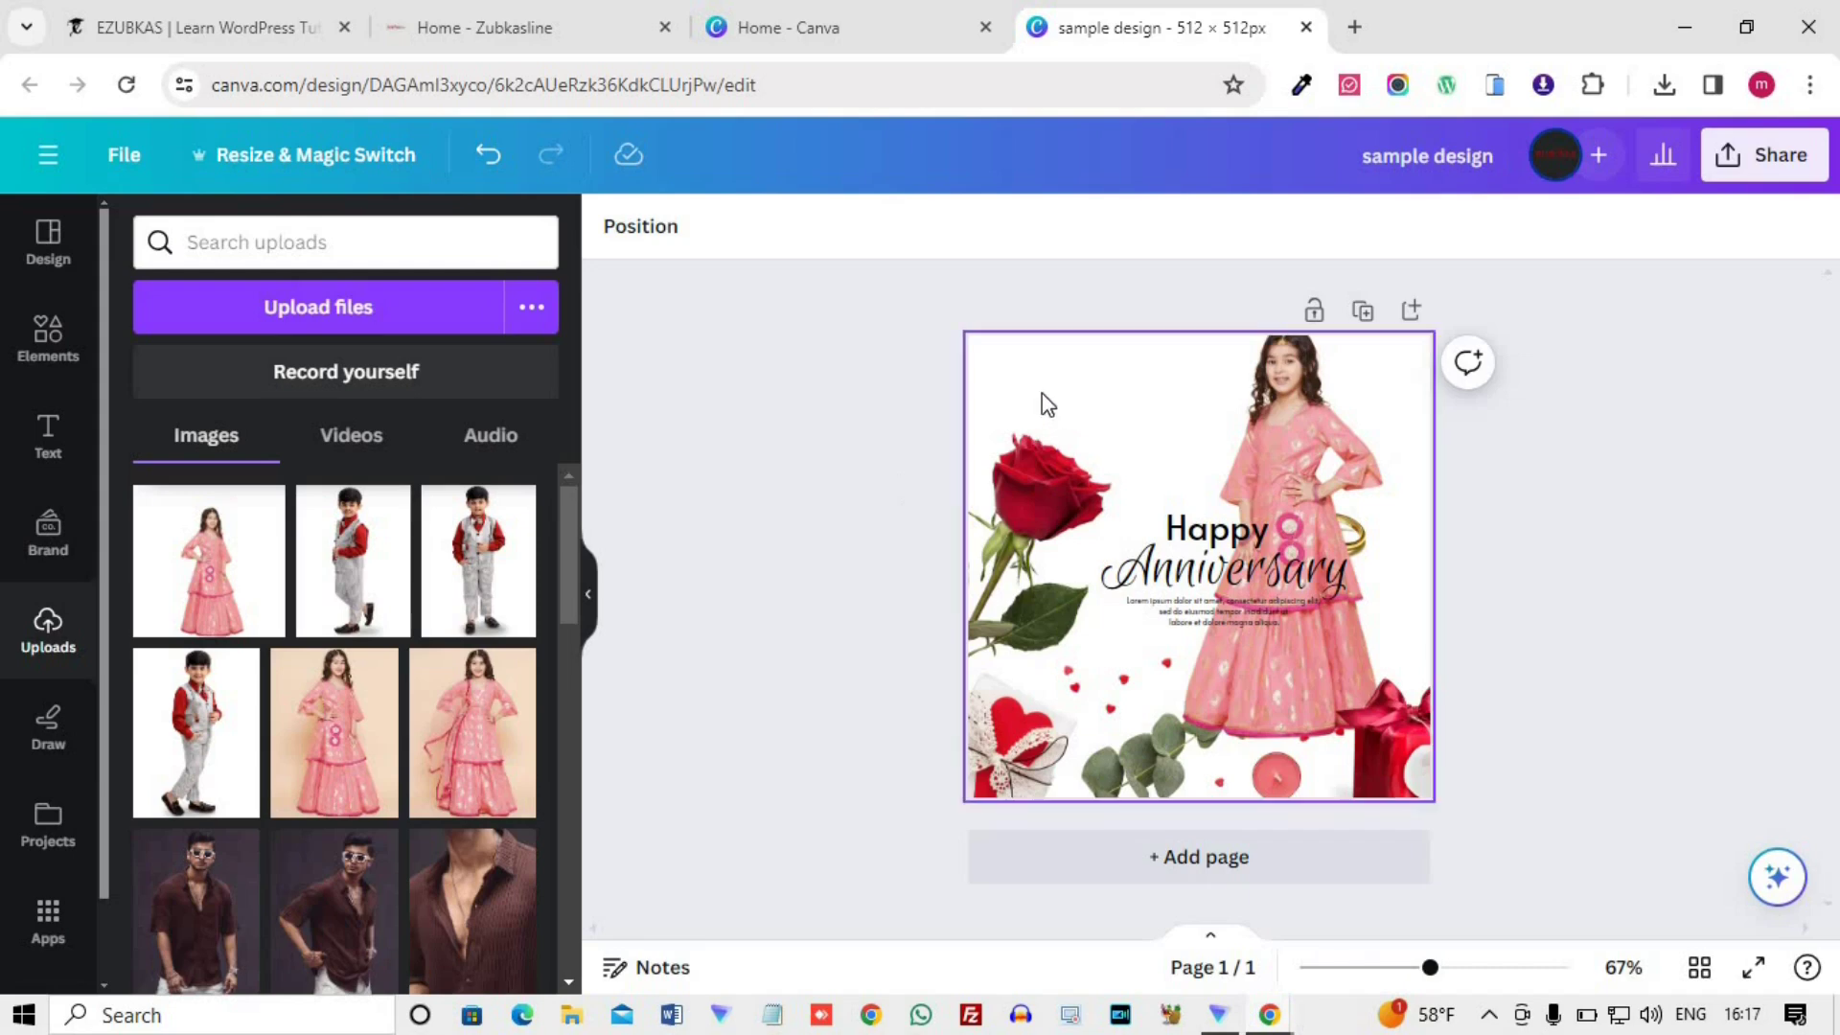
# - Delete the girl photo from the page
pyautogui.click(1317, 412)
pyautogui.moveTo(1306, 412)
pyautogui.mouseDown()
pyautogui.moveTo(1277, 414)
pyautogui.moveTo(1368, 410)
pyautogui.moveTo(1334, 404)
pyautogui.mouseUp()
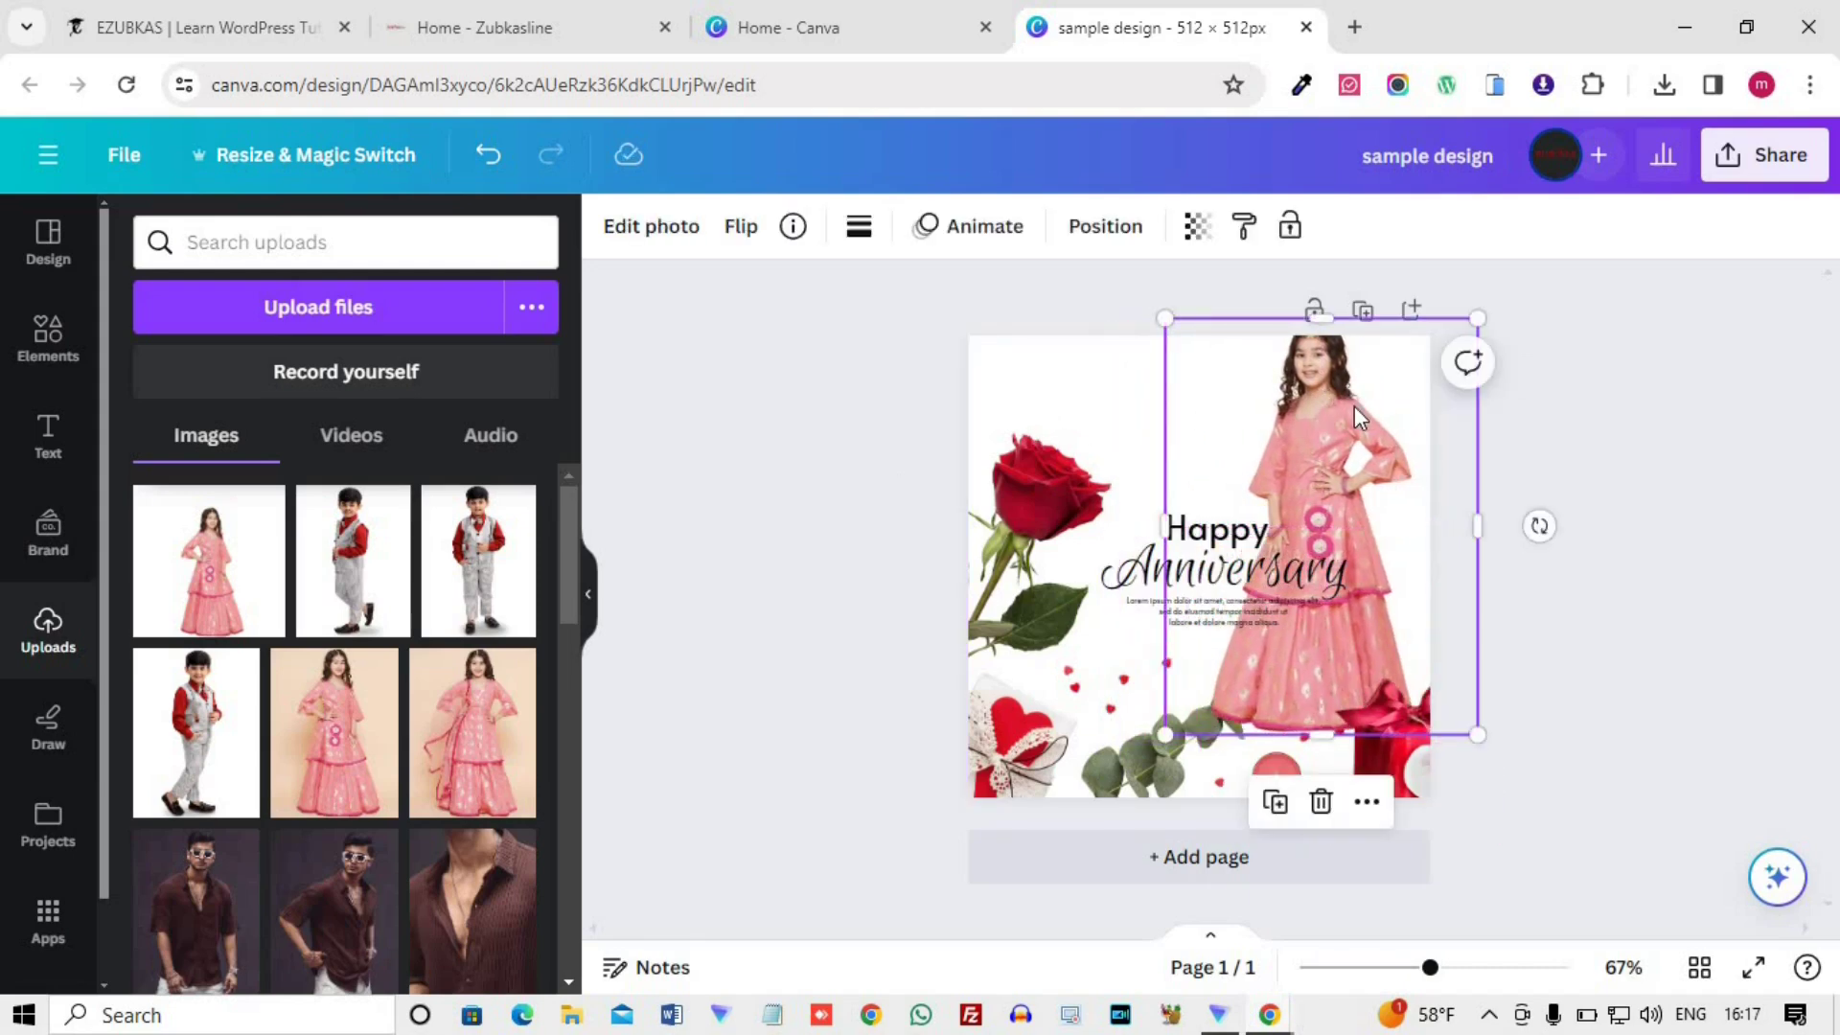
pyautogui.press('Delete')
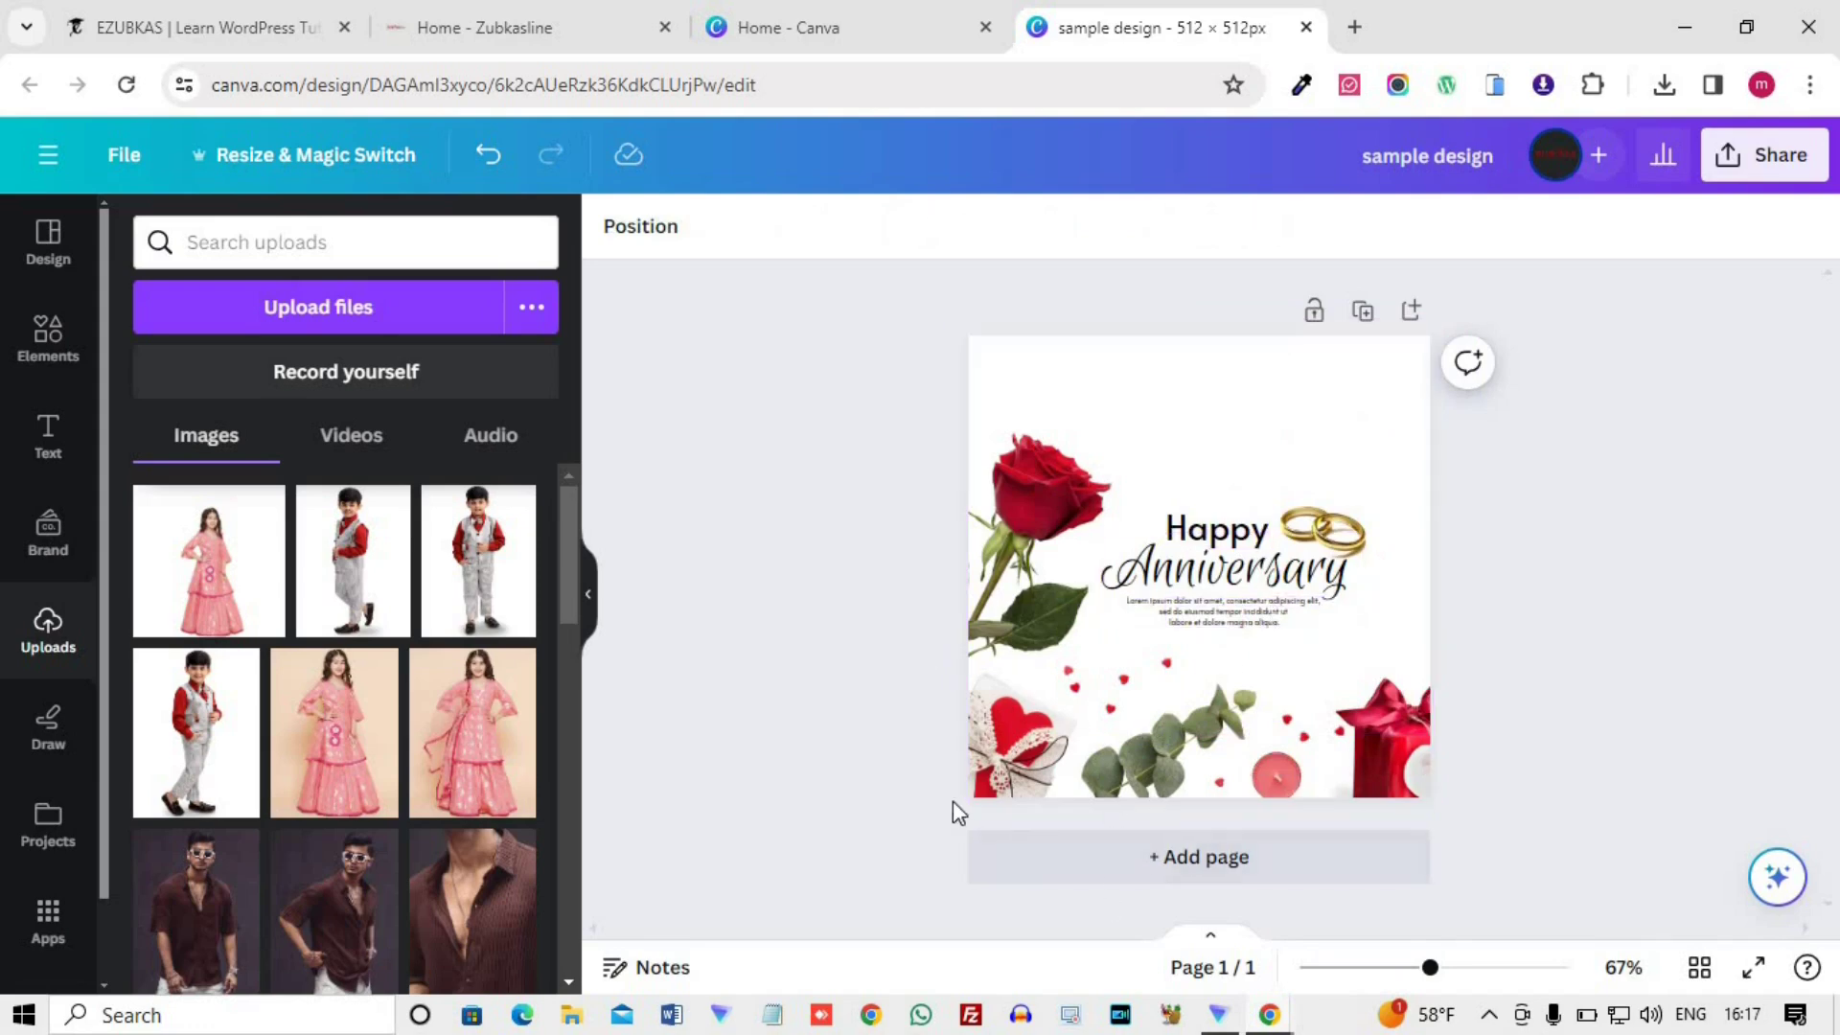
# - Replace the word "Happy" above "Anniversary" with "Advance"
pyautogui.click(41, 268)
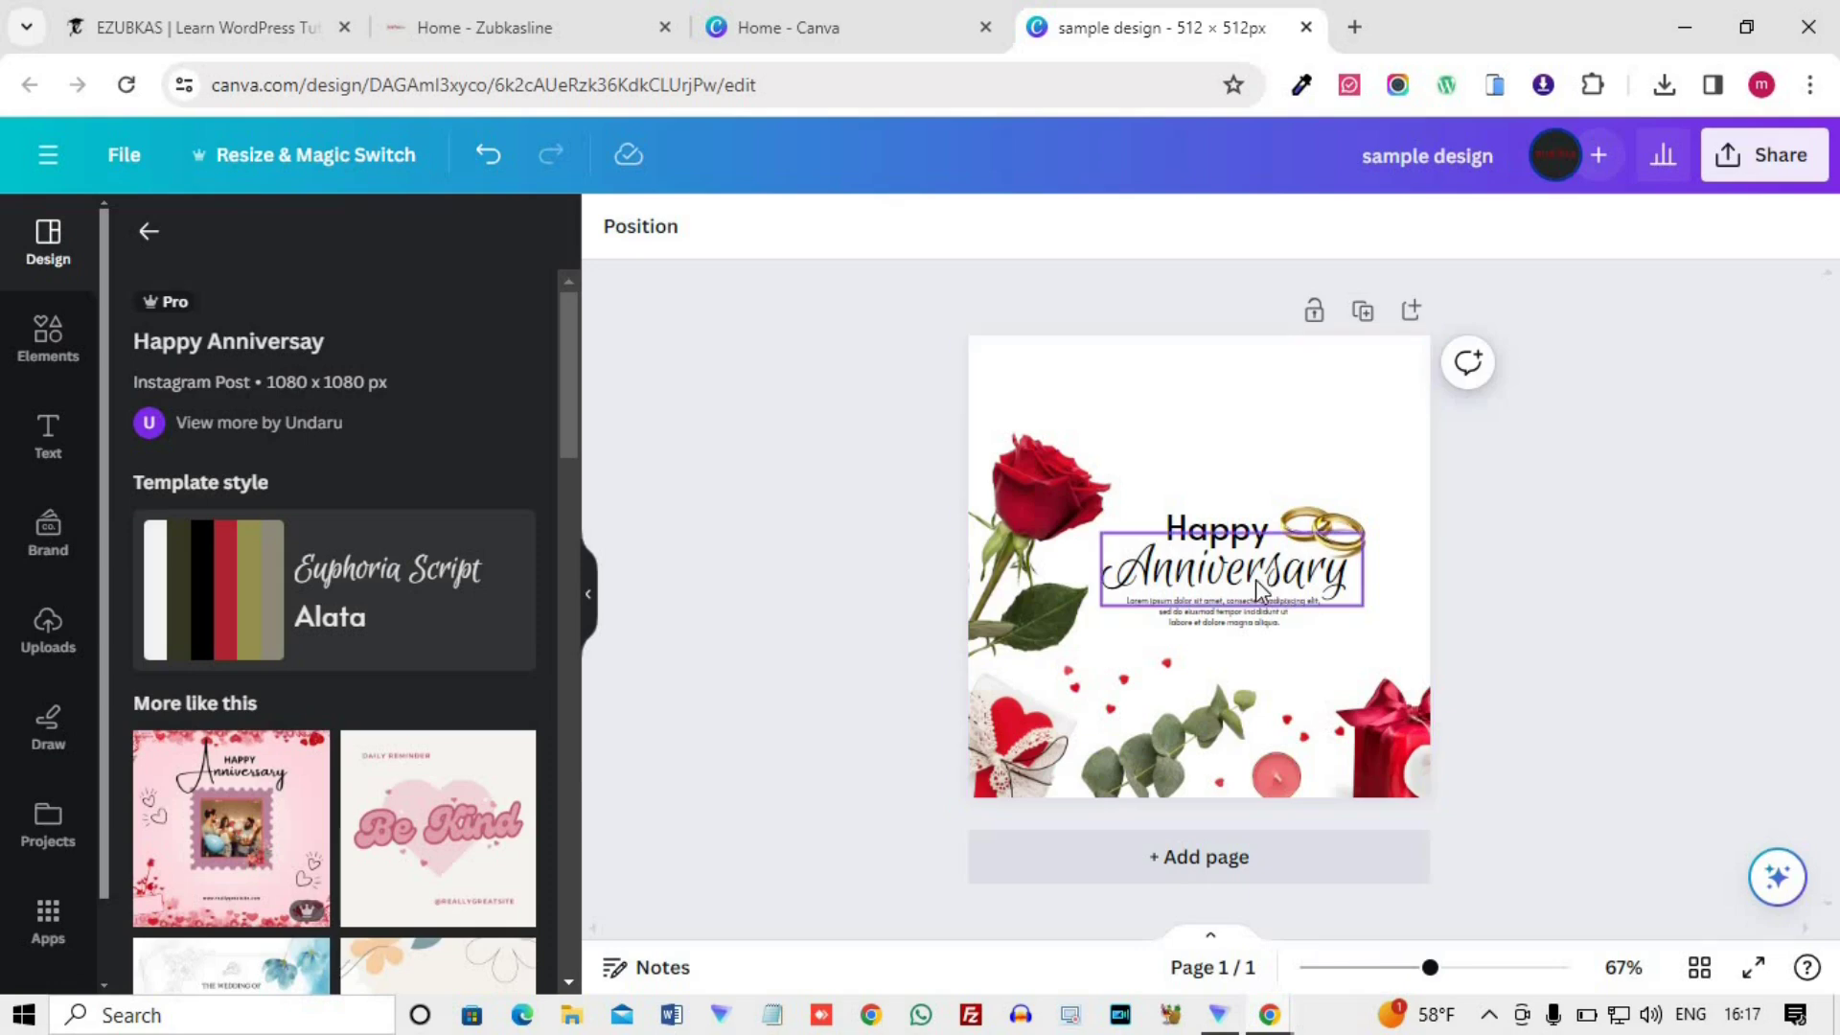
pyautogui.click(1182, 527)
pyautogui.doubleClick(1181, 522)
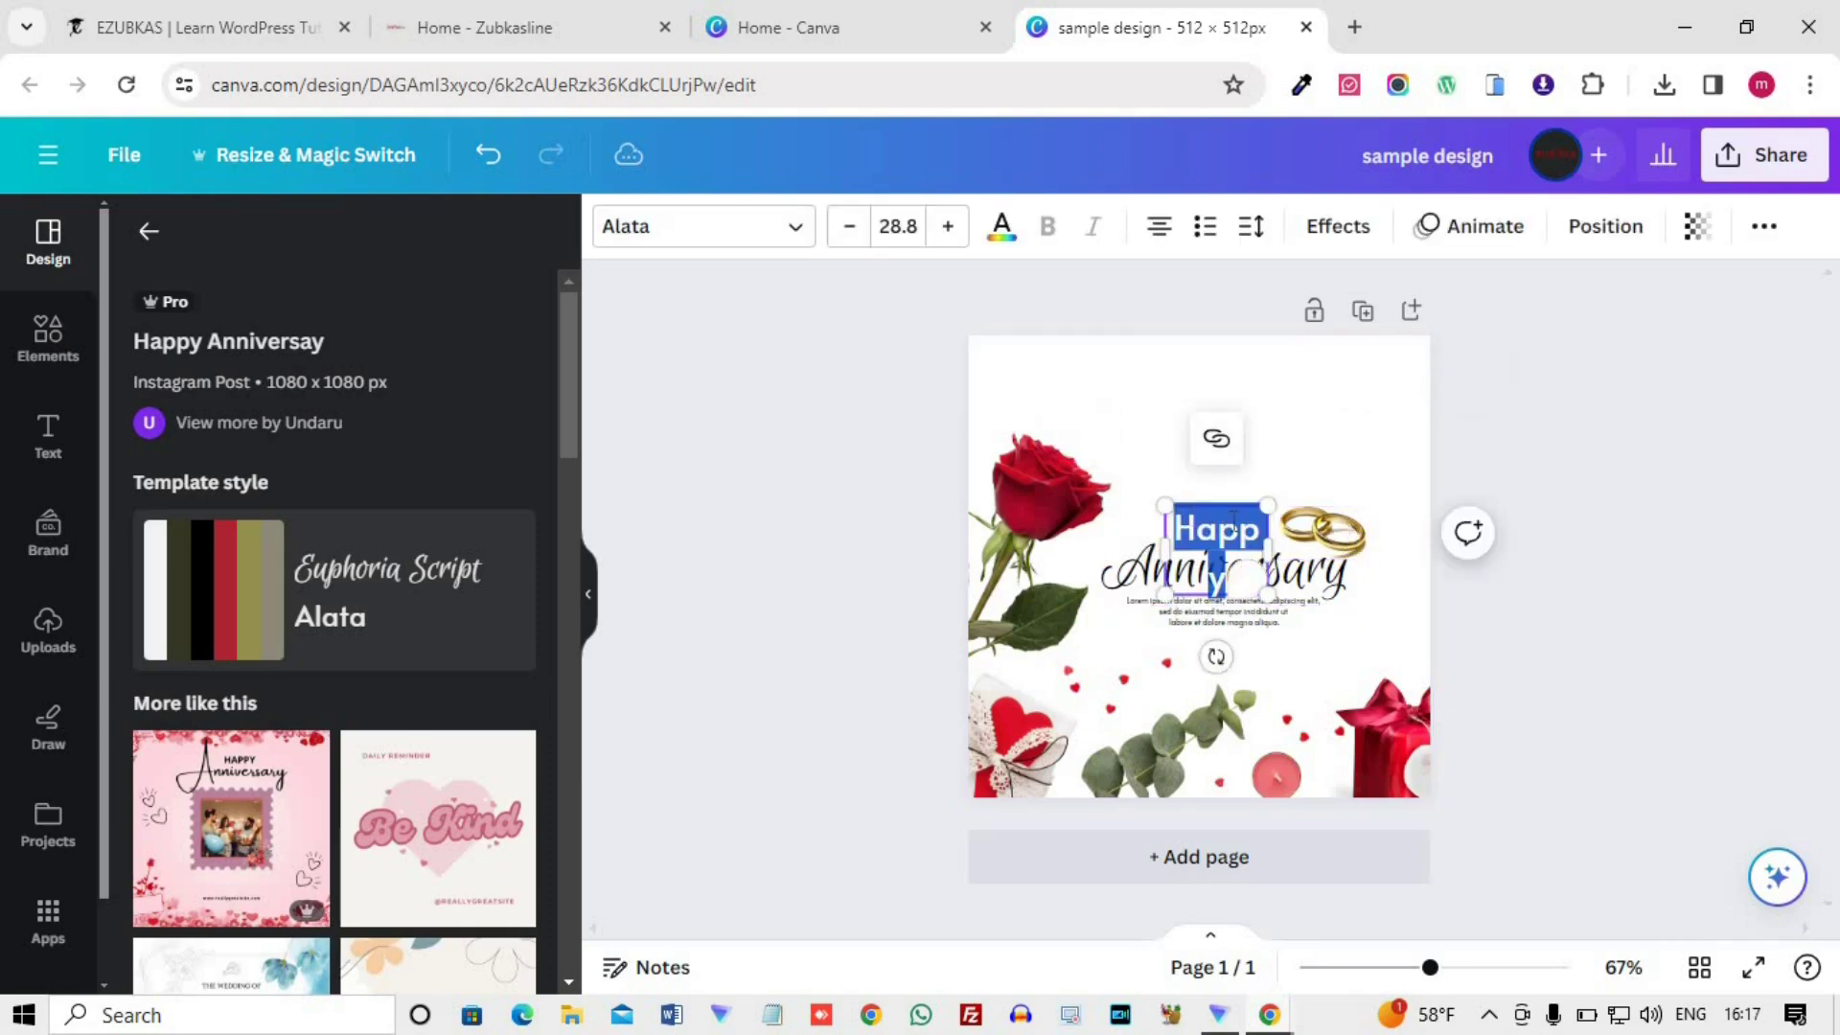
pyautogui.press('BackSpace')
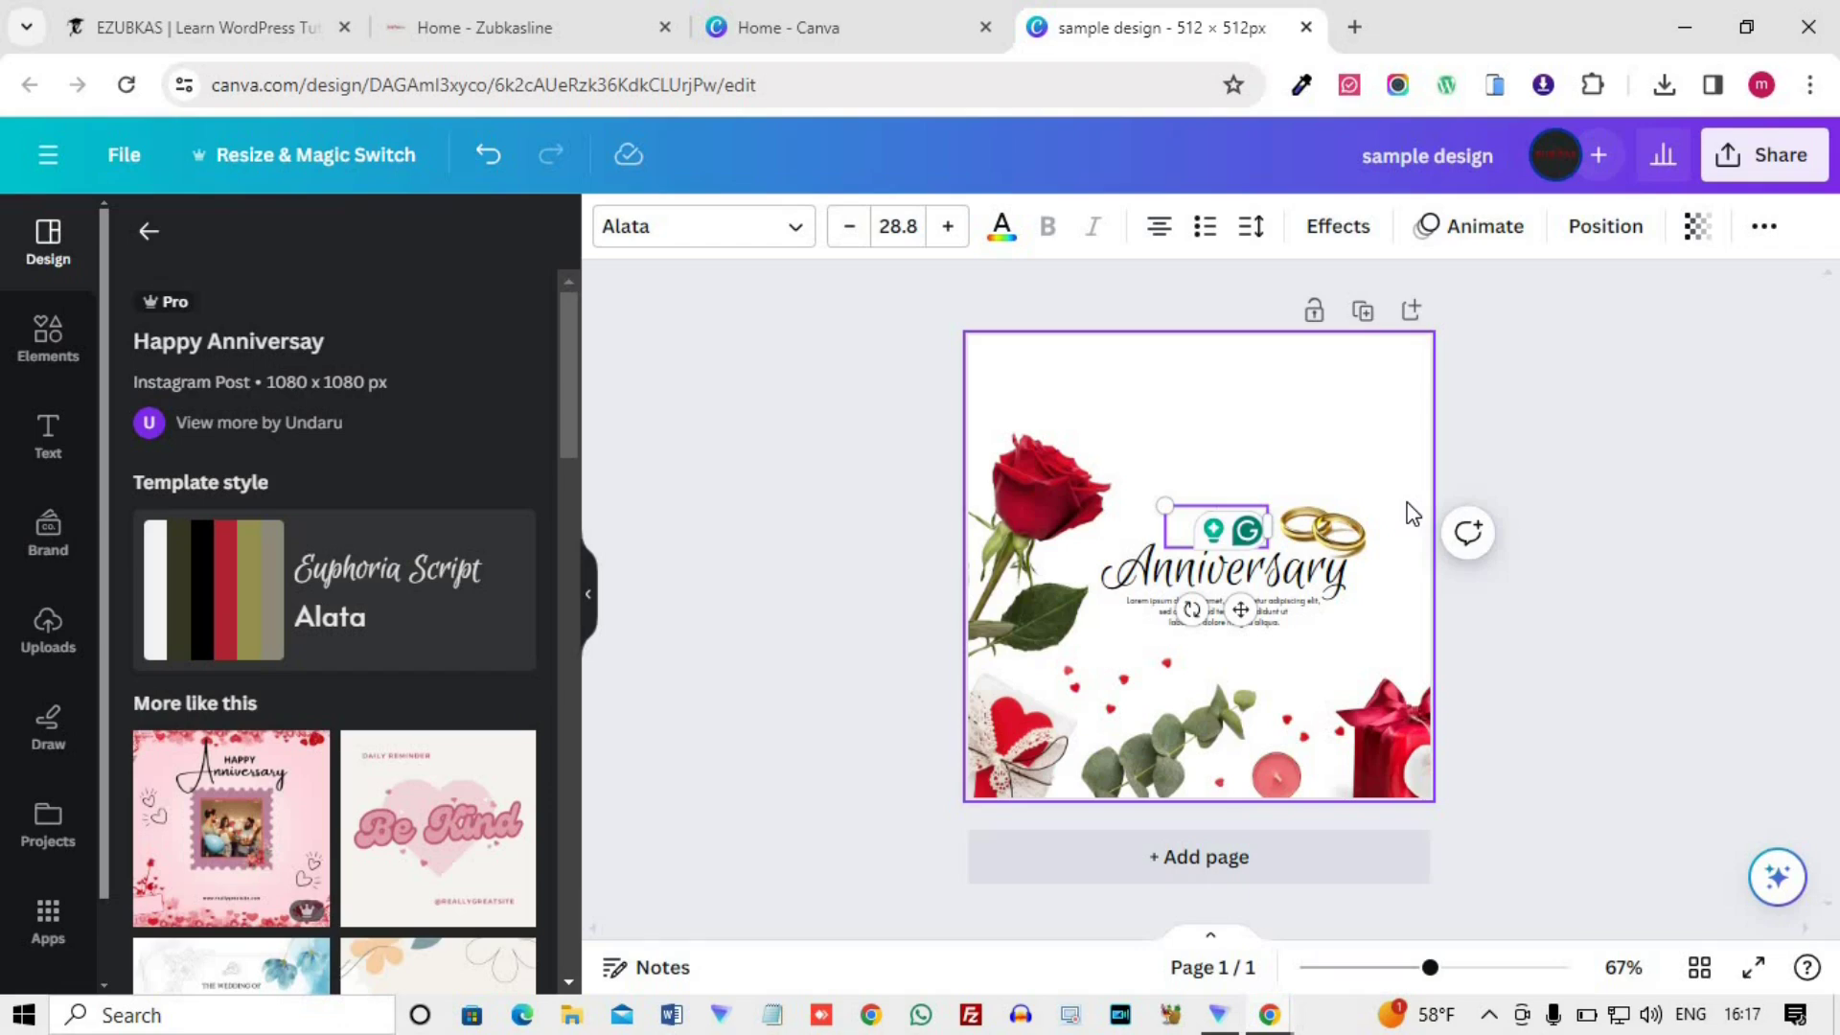
pyautogui.write('Advance')
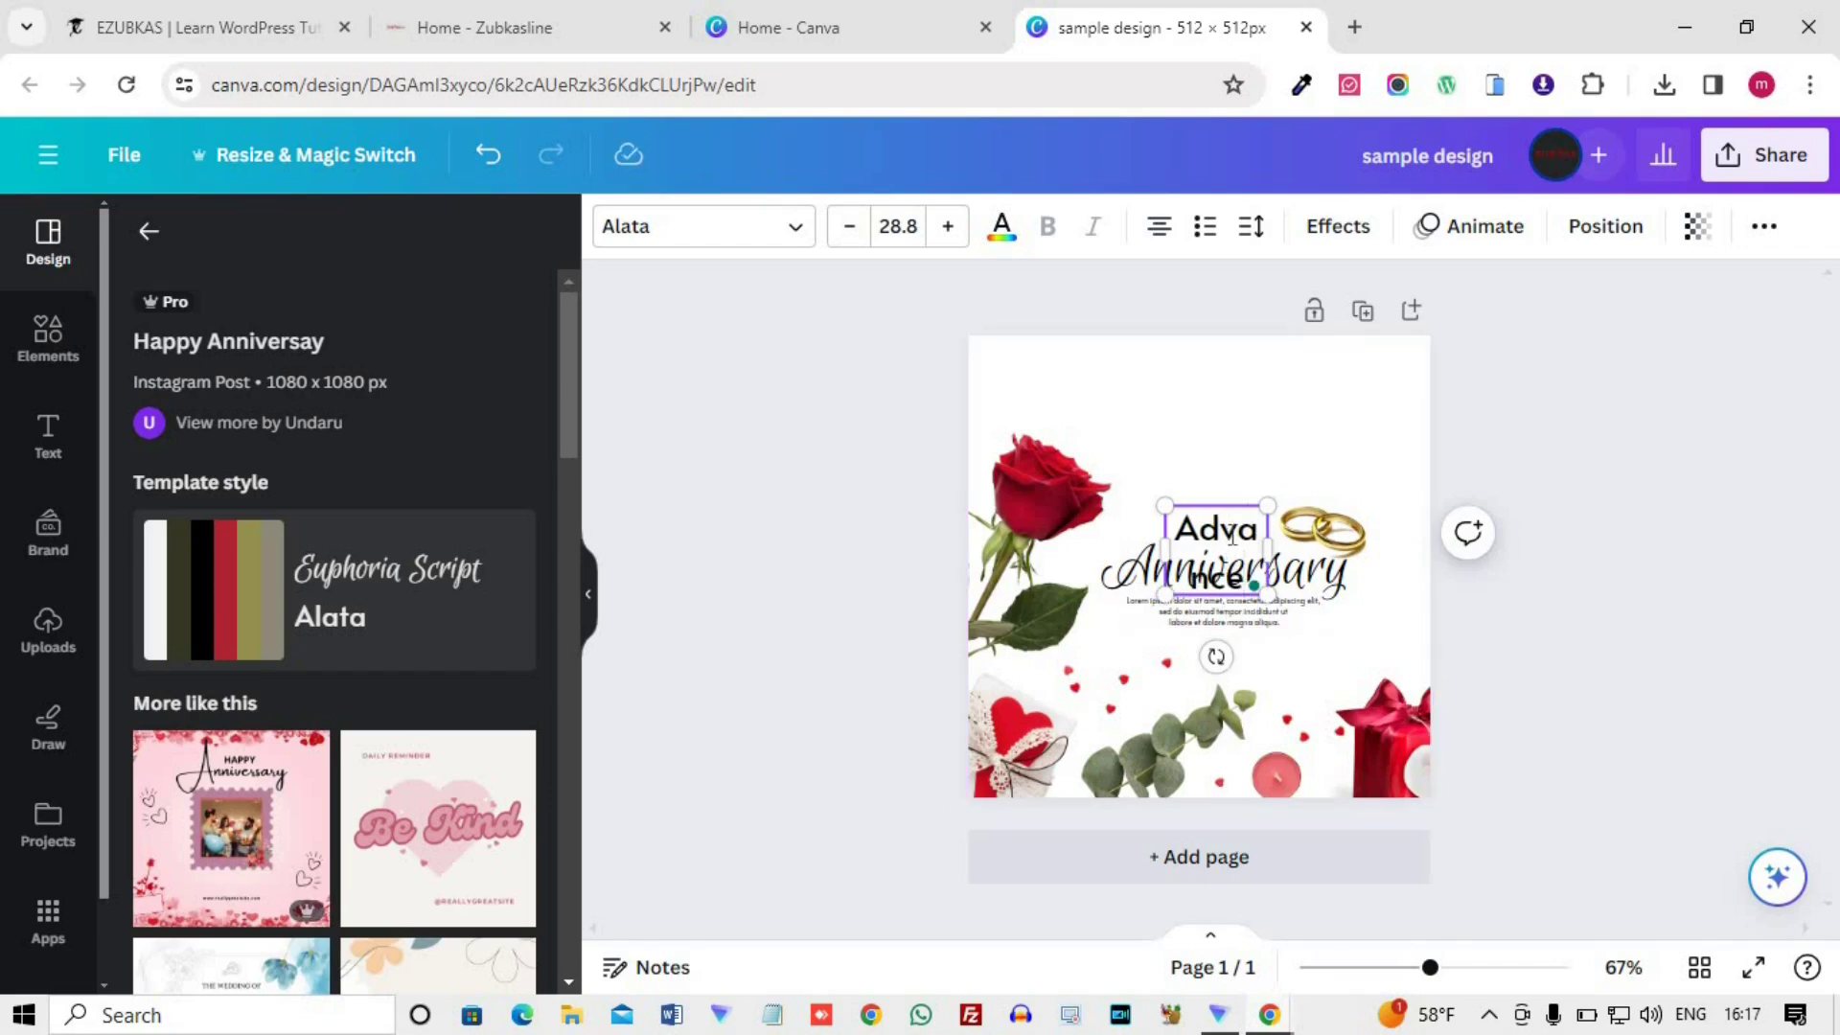
pyautogui.click(1335, 530)
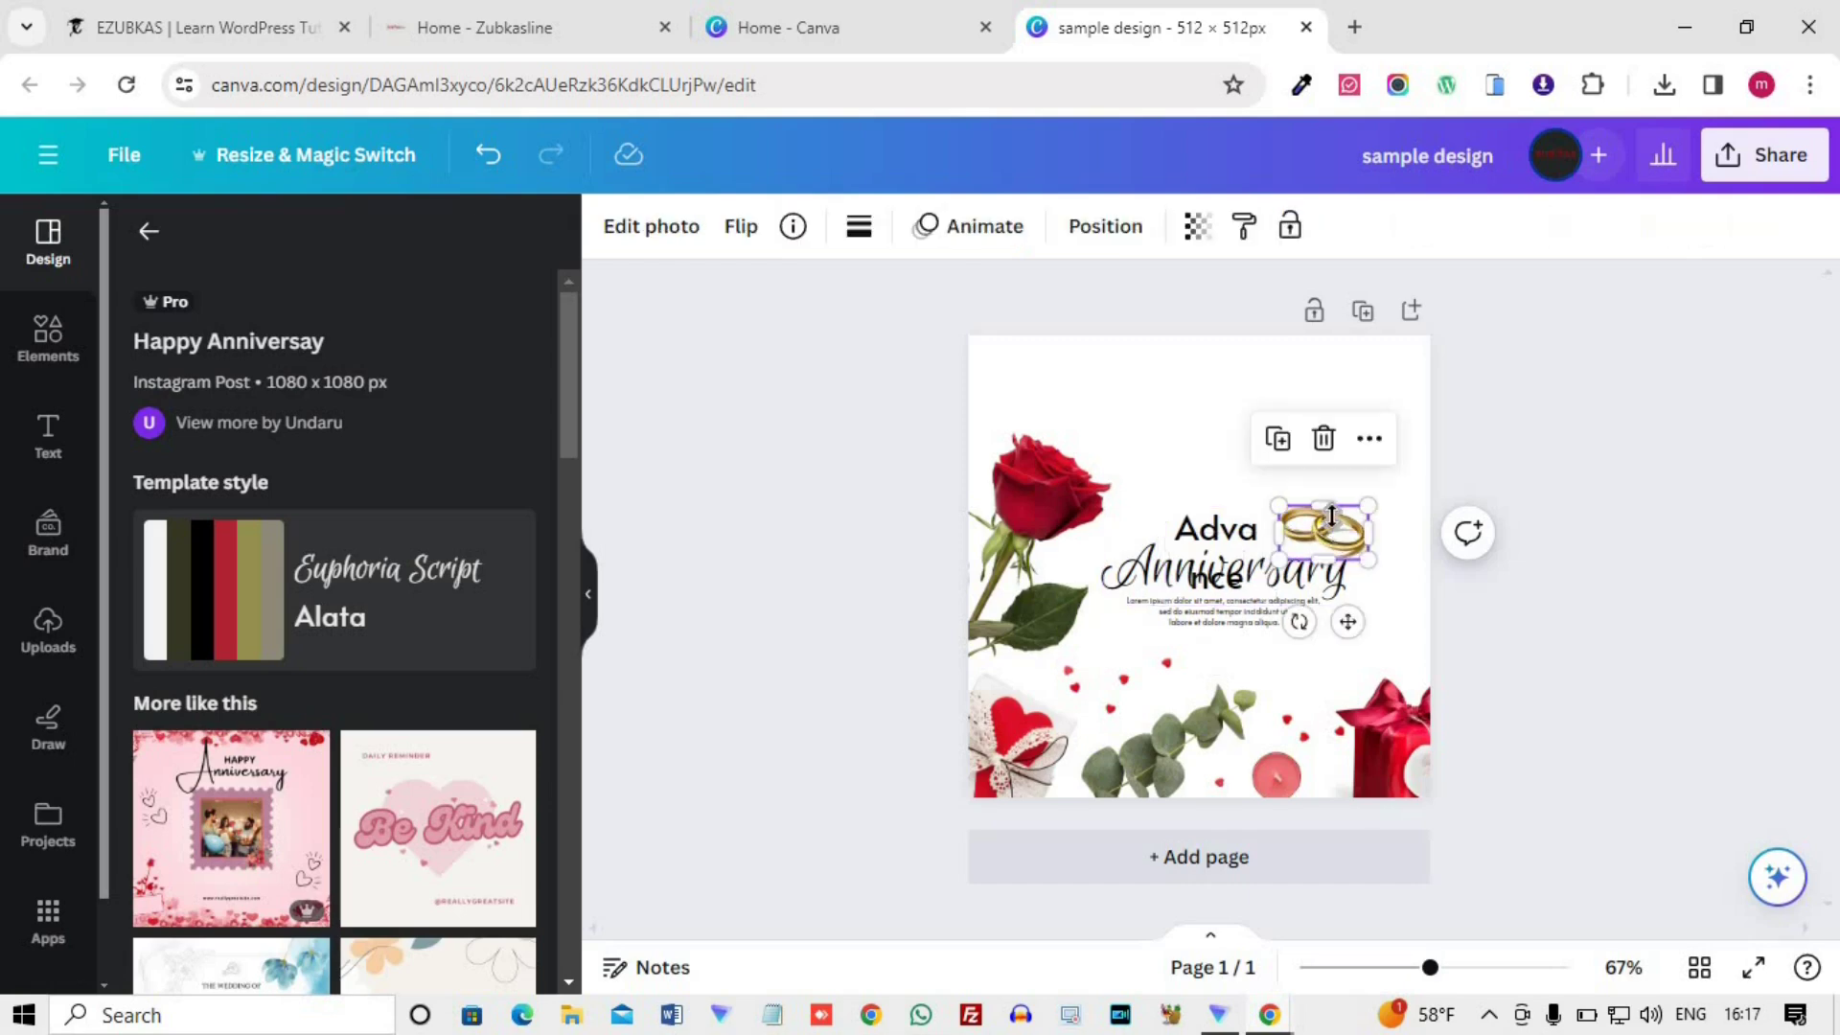
pyautogui.moveTo(1332, 497); pyautogui.dragTo(1332, 491)
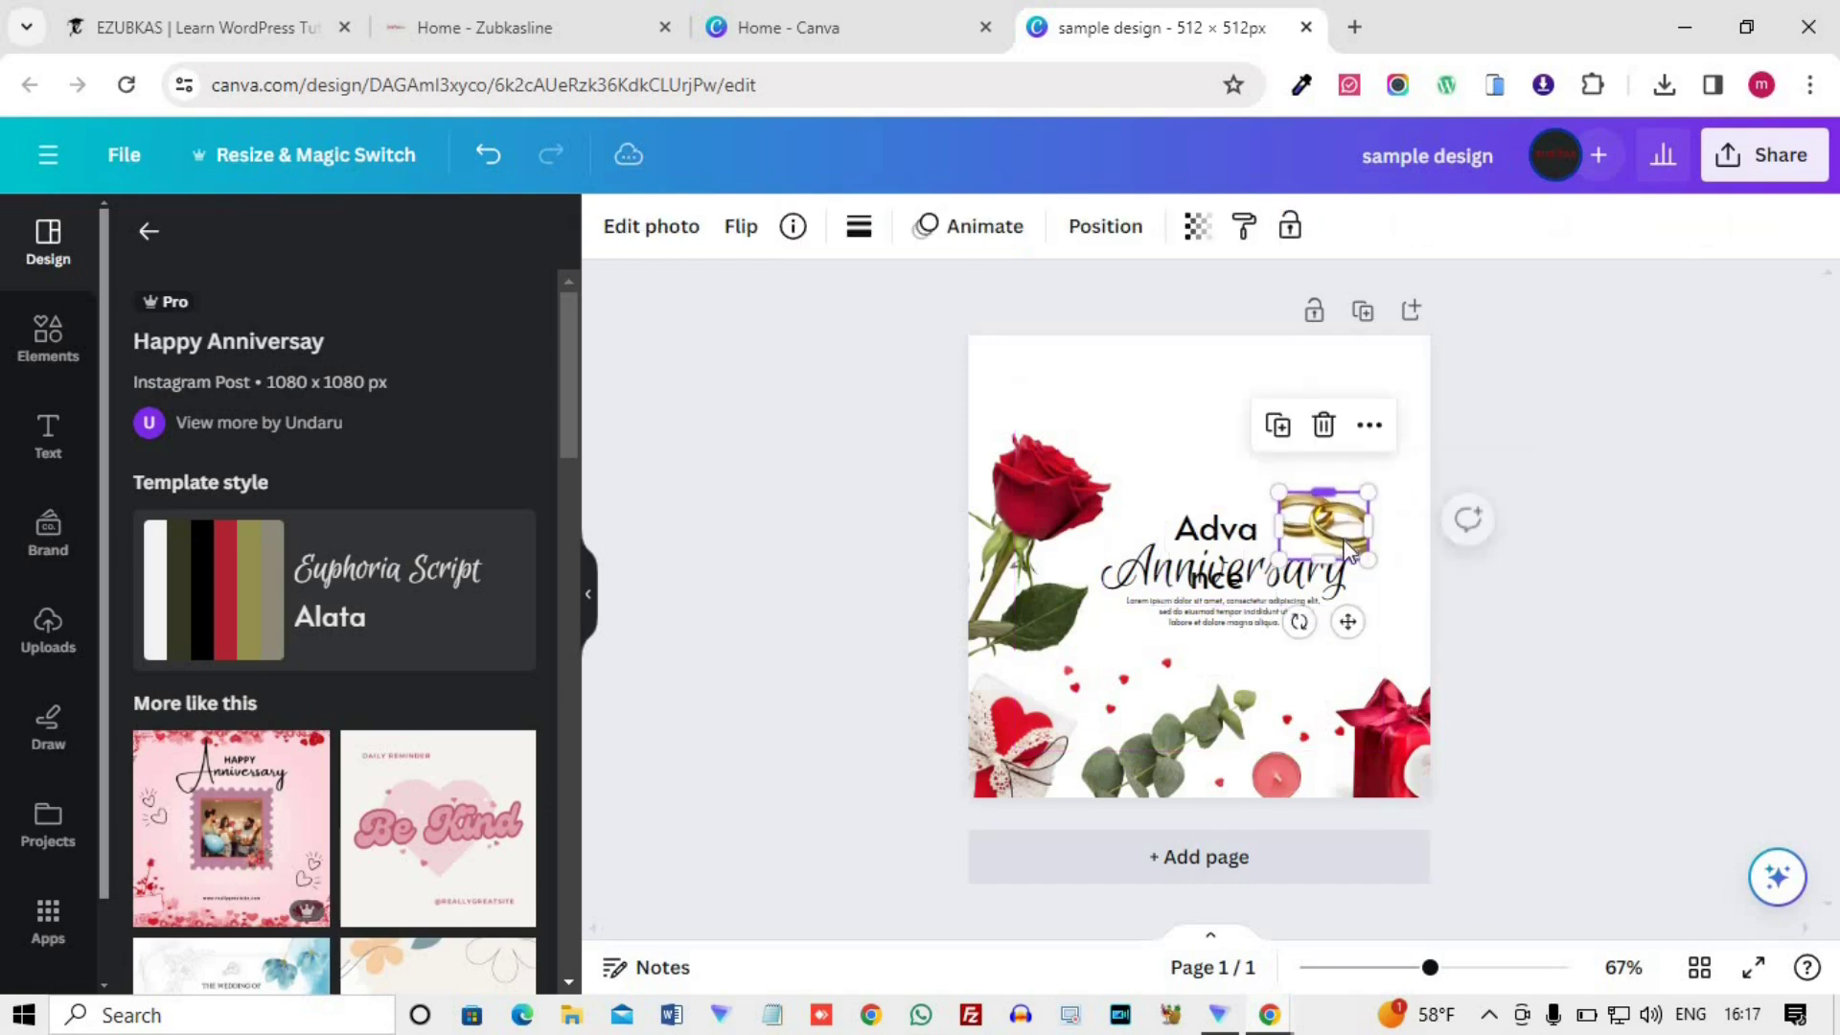
pyautogui.hotkey('ctrl', 'z')
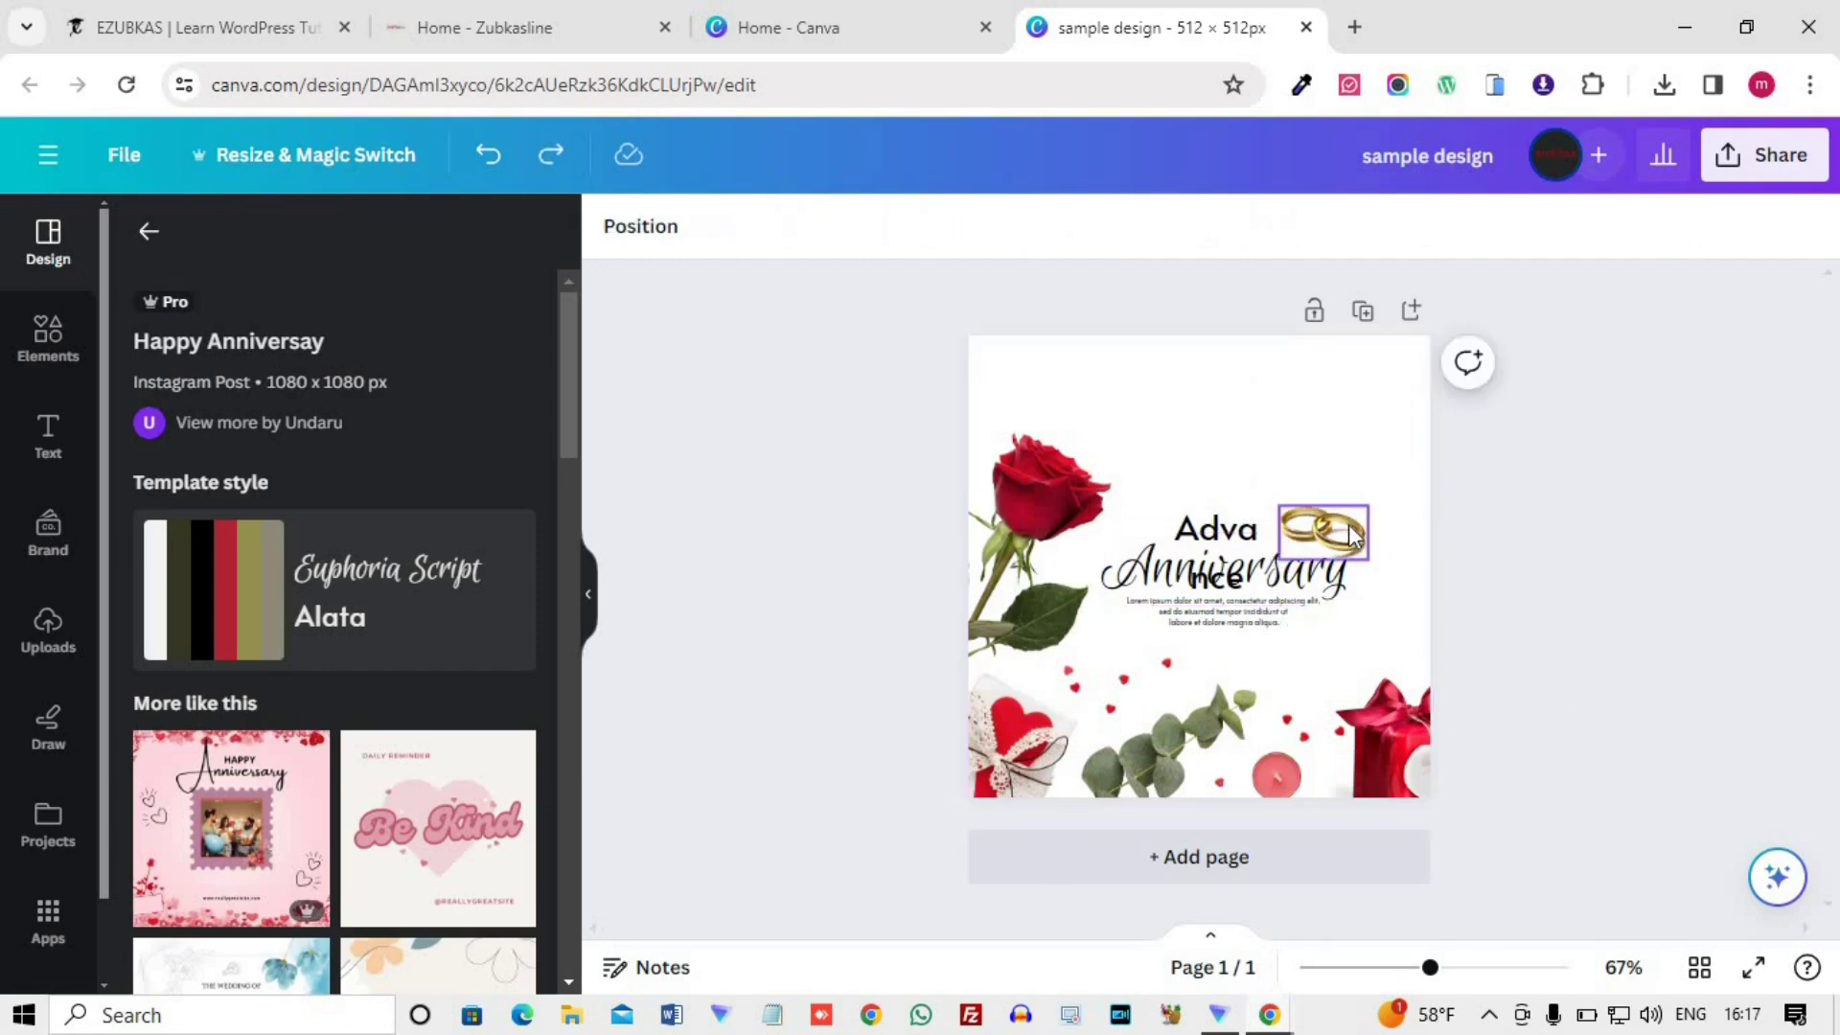
# - Move the gold rings near the page's upper-right corner and set the "Advance" text on one line beside them
pyautogui.moveTo(1368, 431); pyautogui.dragTo(1373, 428)
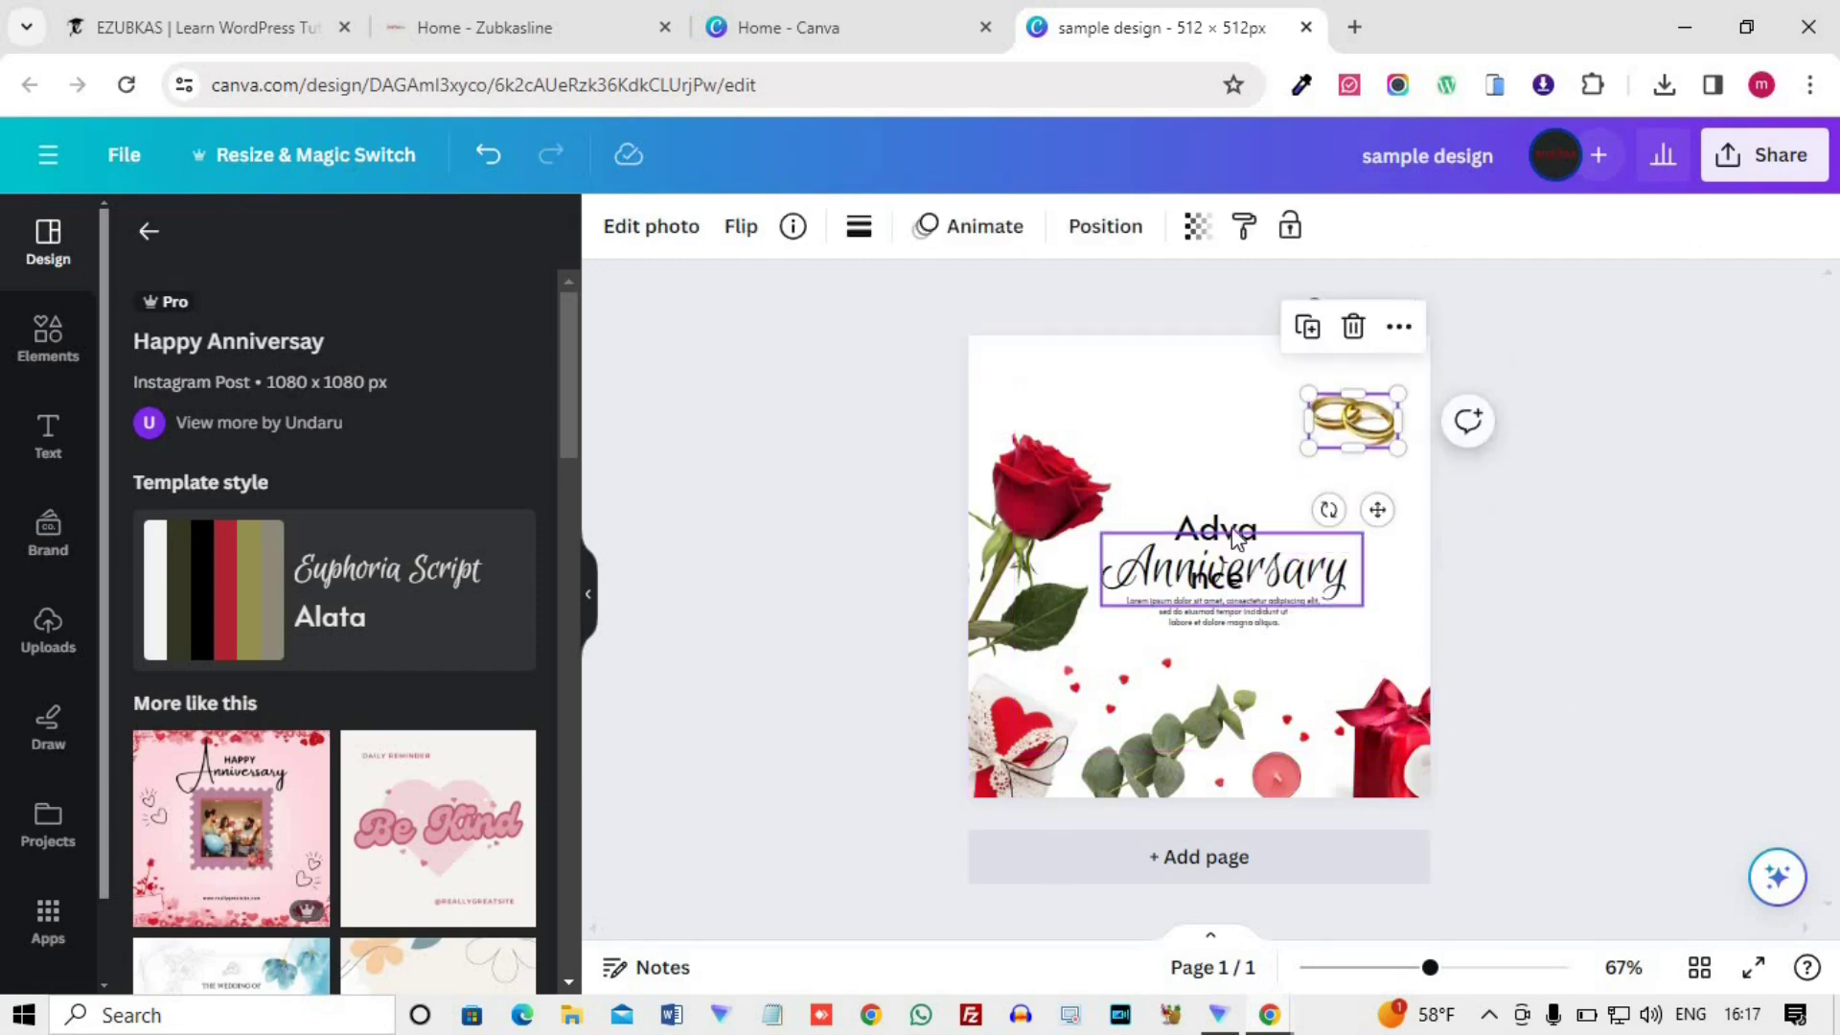
pyautogui.moveTo(1236, 534); pyautogui.dragTo(1294, 442)
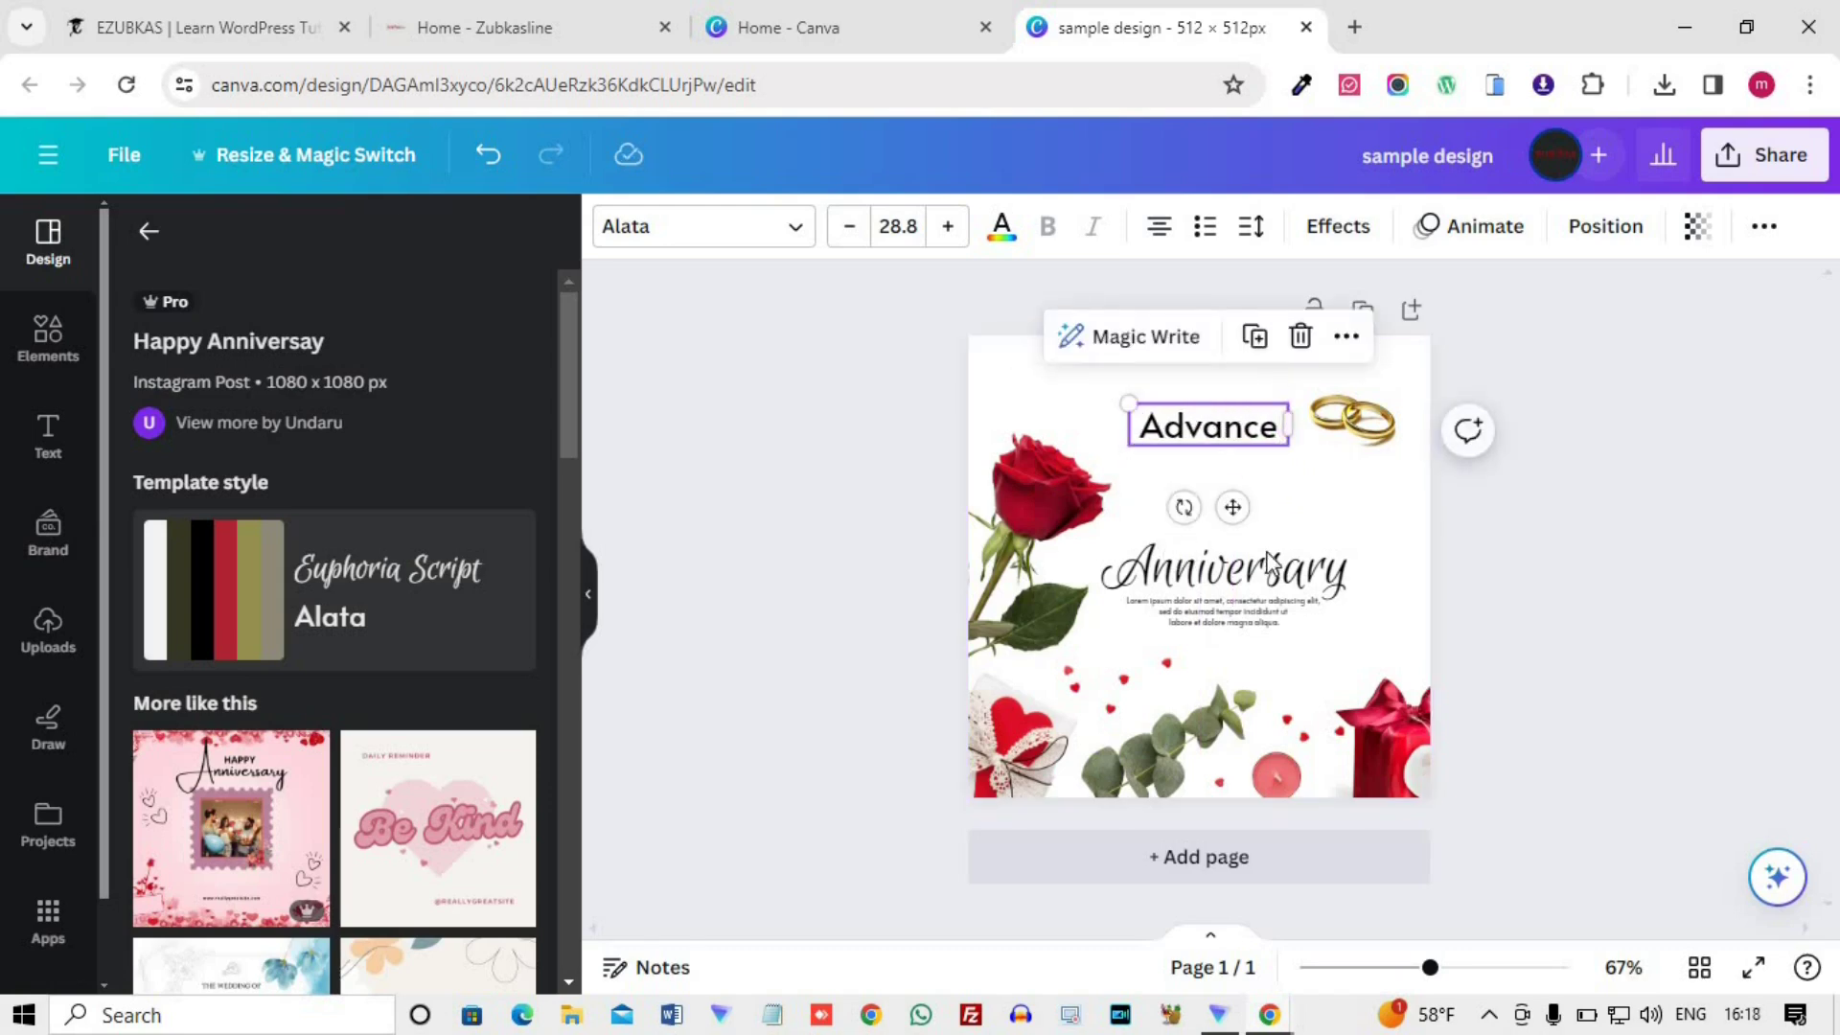
pyautogui.click(1510, 533)
# - Duplicate the "Advance" text, place the copy just below it and change its wording to "Happy"
pyautogui.click(1219, 438)
pyautogui.hotkey('ctrl', 'd')
pyautogui.moveTo(1217, 453); pyautogui.dragTo(1221, 479)
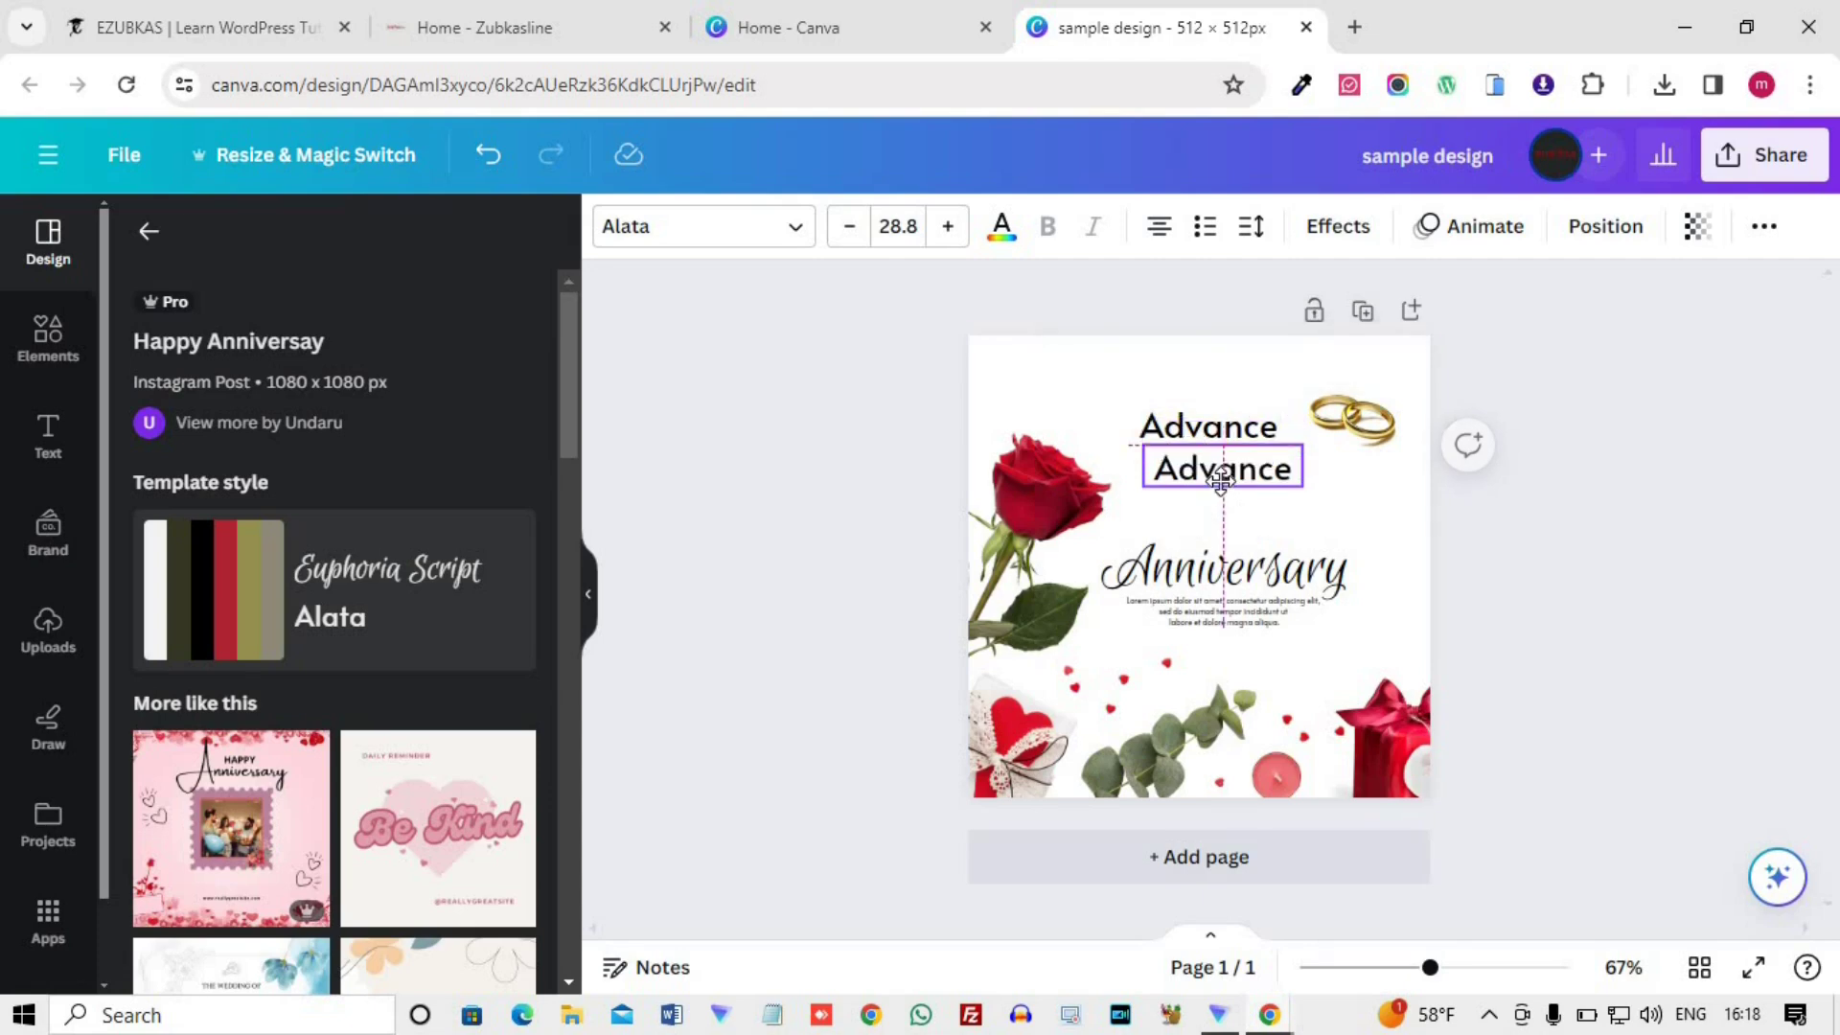
pyautogui.click(1214, 434)
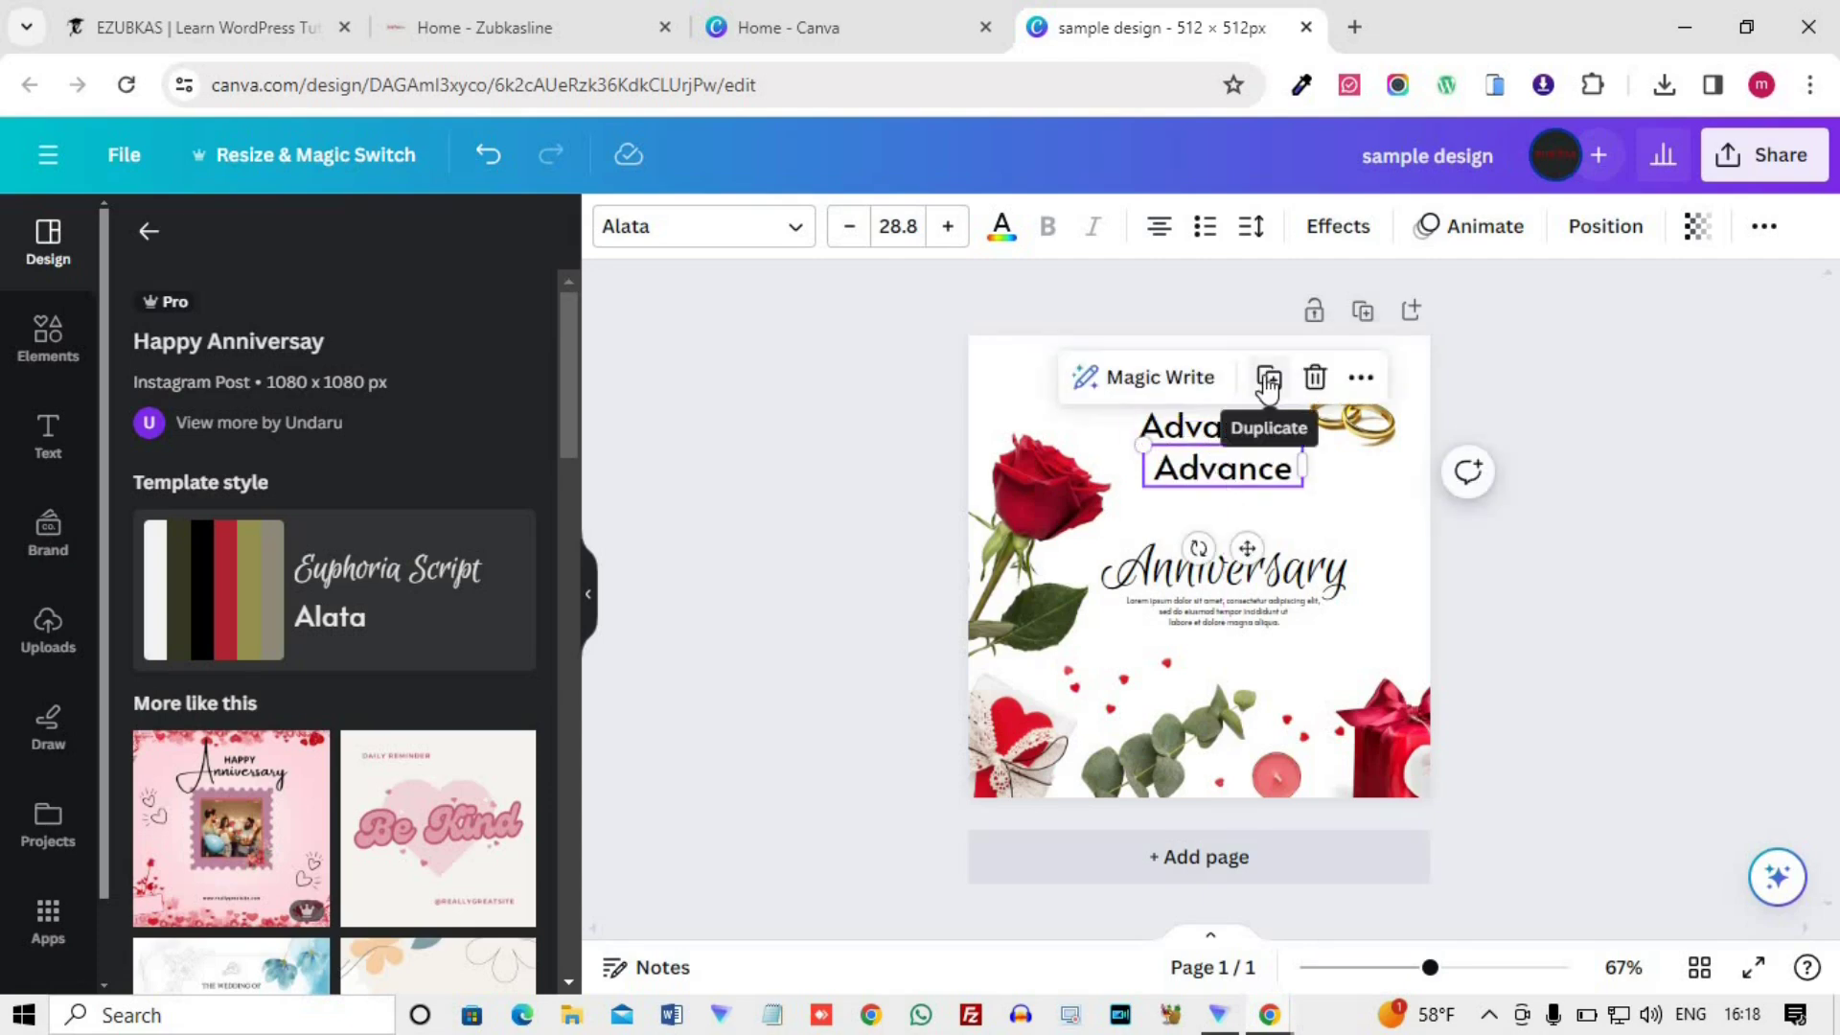
pyautogui.doubleClick(1215, 466)
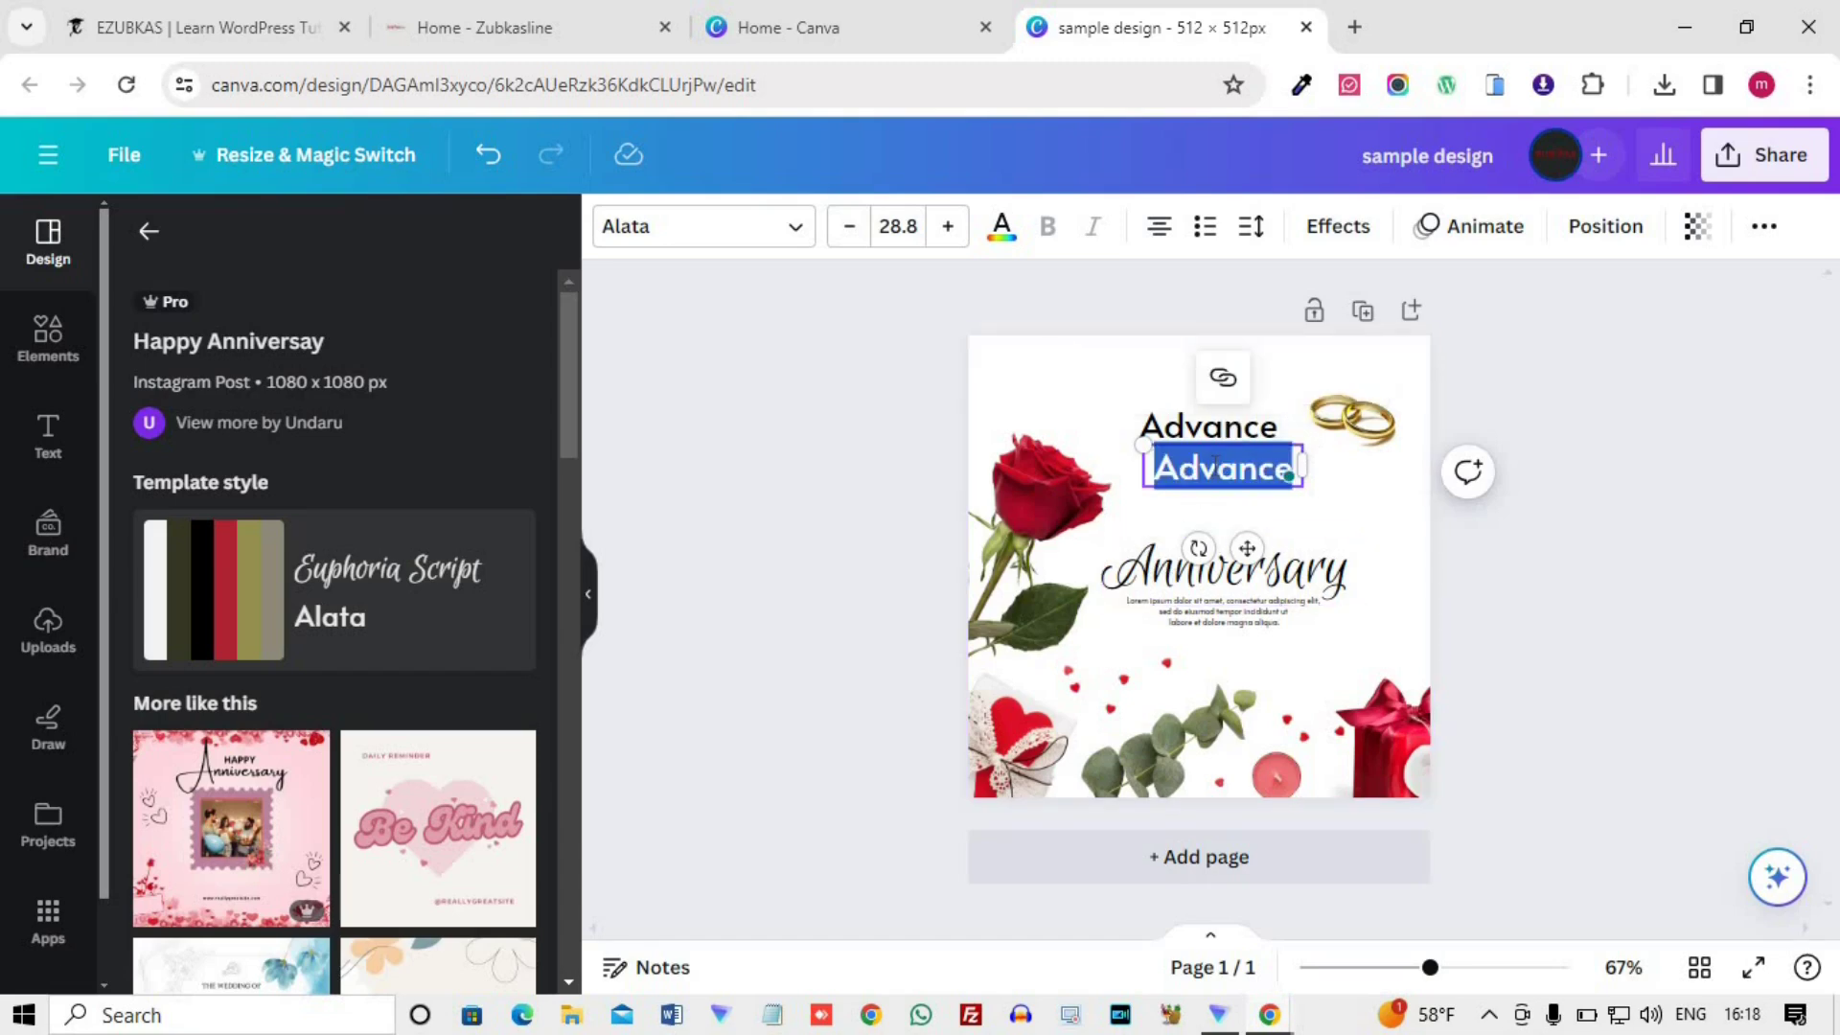
pyautogui.write('Happy')
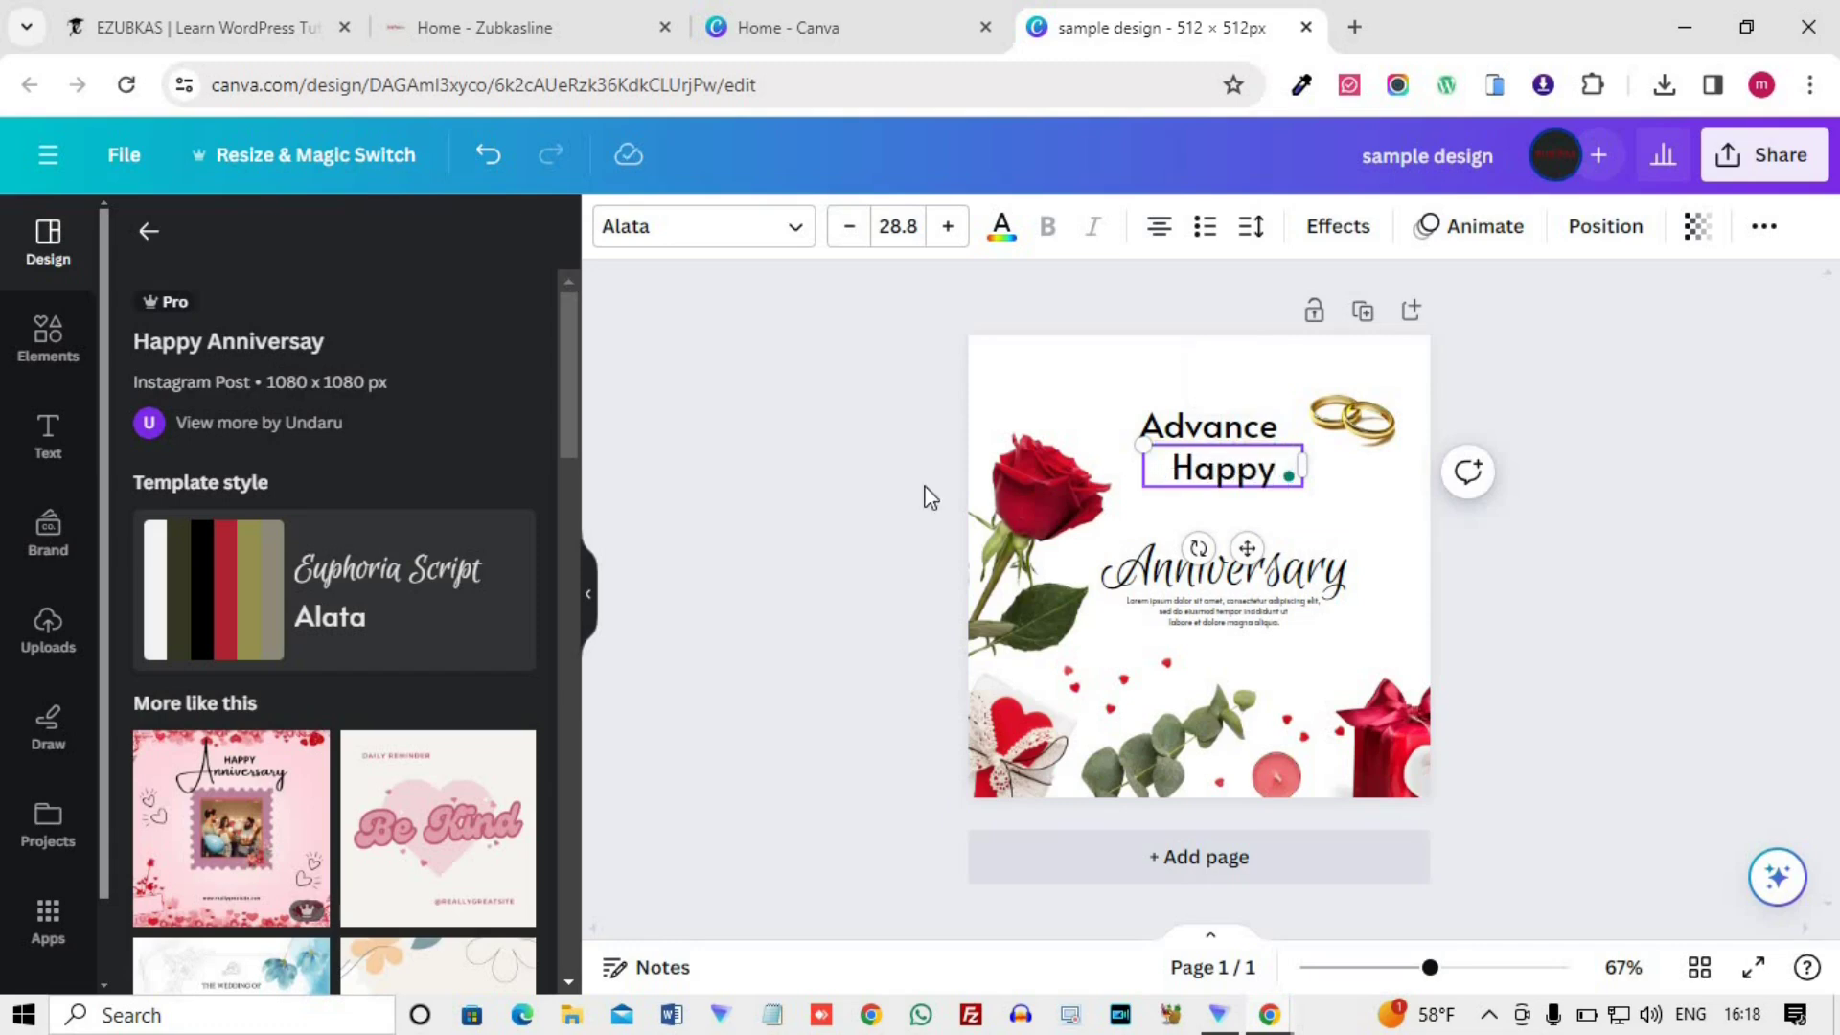
# - Place "Happy" directly above "Anniversary" and align "Advance" centred just above "Happy"
pyautogui.click(1263, 470)
pyautogui.moveTo(1245, 491); pyautogui.dragTo(1231, 539)
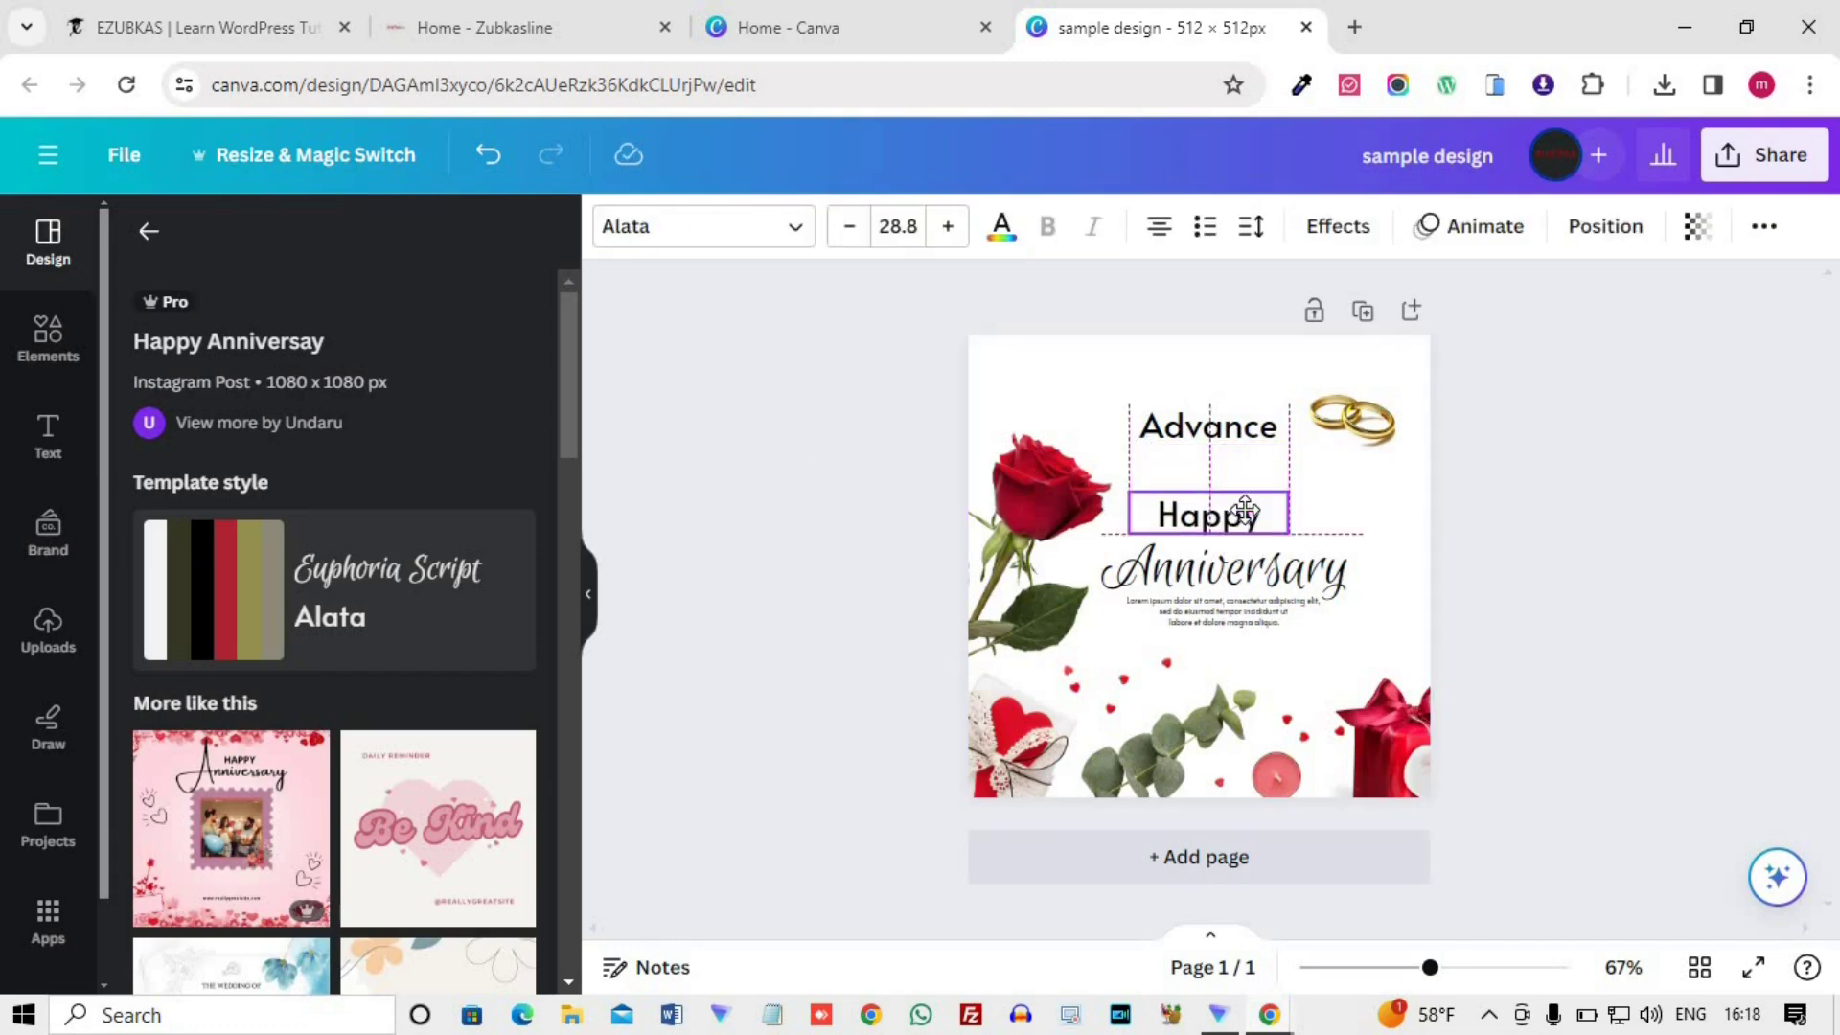
pyautogui.click(875, 440)
pyautogui.moveTo(1260, 427)
pyautogui.mouseDown()
pyautogui.moveTo(1257, 465)
pyautogui.moveTo(1254, 405)
pyautogui.moveTo(1267, 448)
pyautogui.moveTo(1258, 414)
pyautogui.moveTo(1258, 462)
pyautogui.moveTo(1255, 442)
pyautogui.moveTo(1243, 455)
pyautogui.mouseUp()
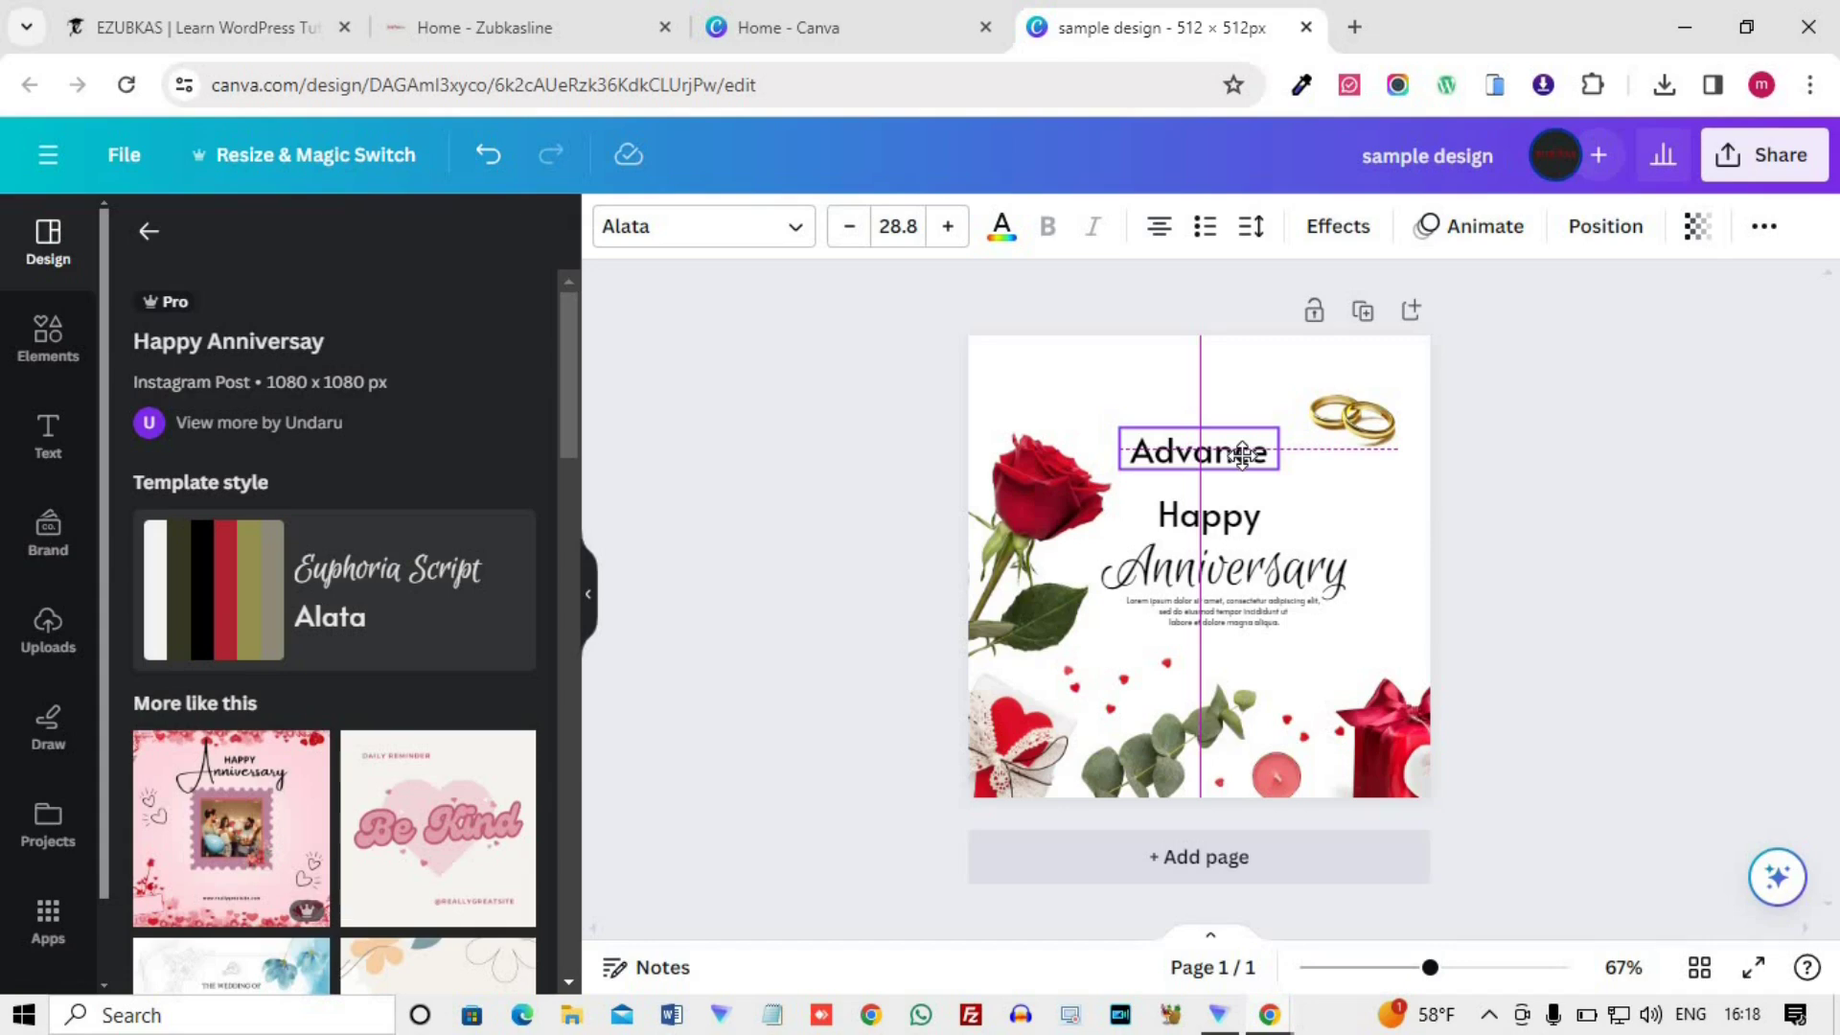
pyautogui.moveTo(1242, 454); pyautogui.dragTo(1241, 587)
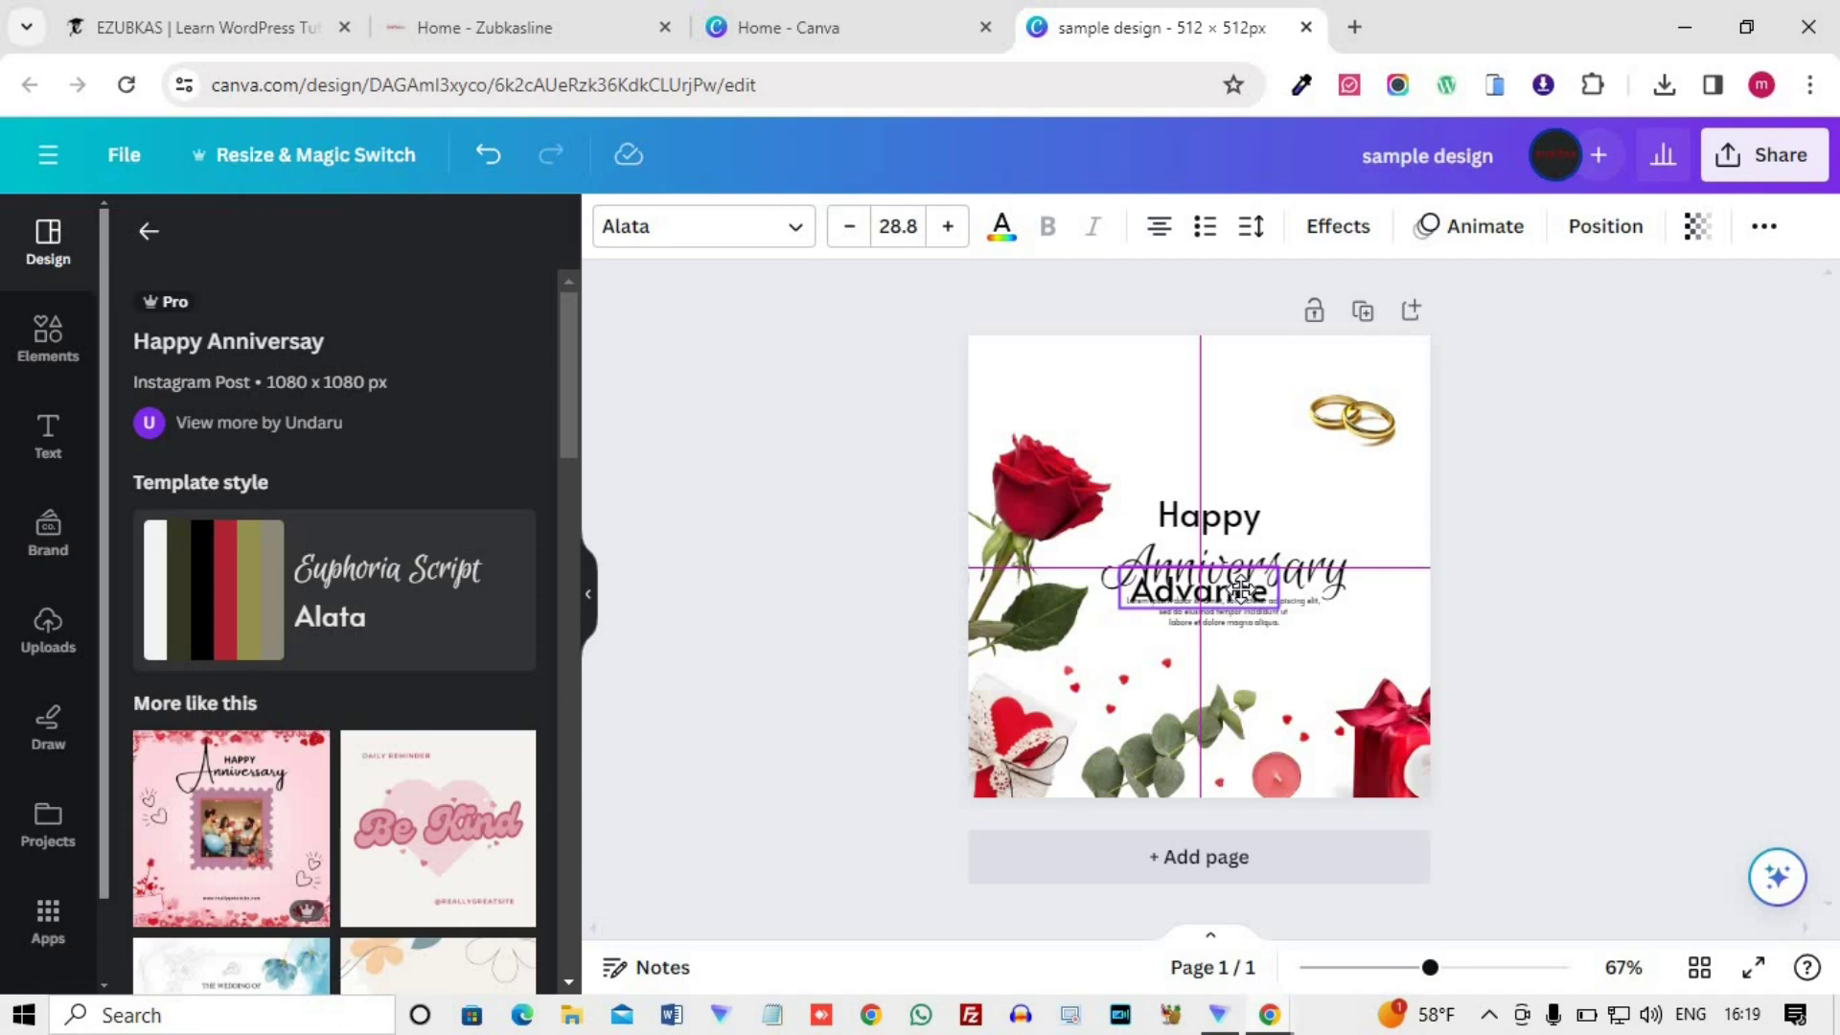
pyautogui.moveTo(1241, 586); pyautogui.dragTo(1203, 460)
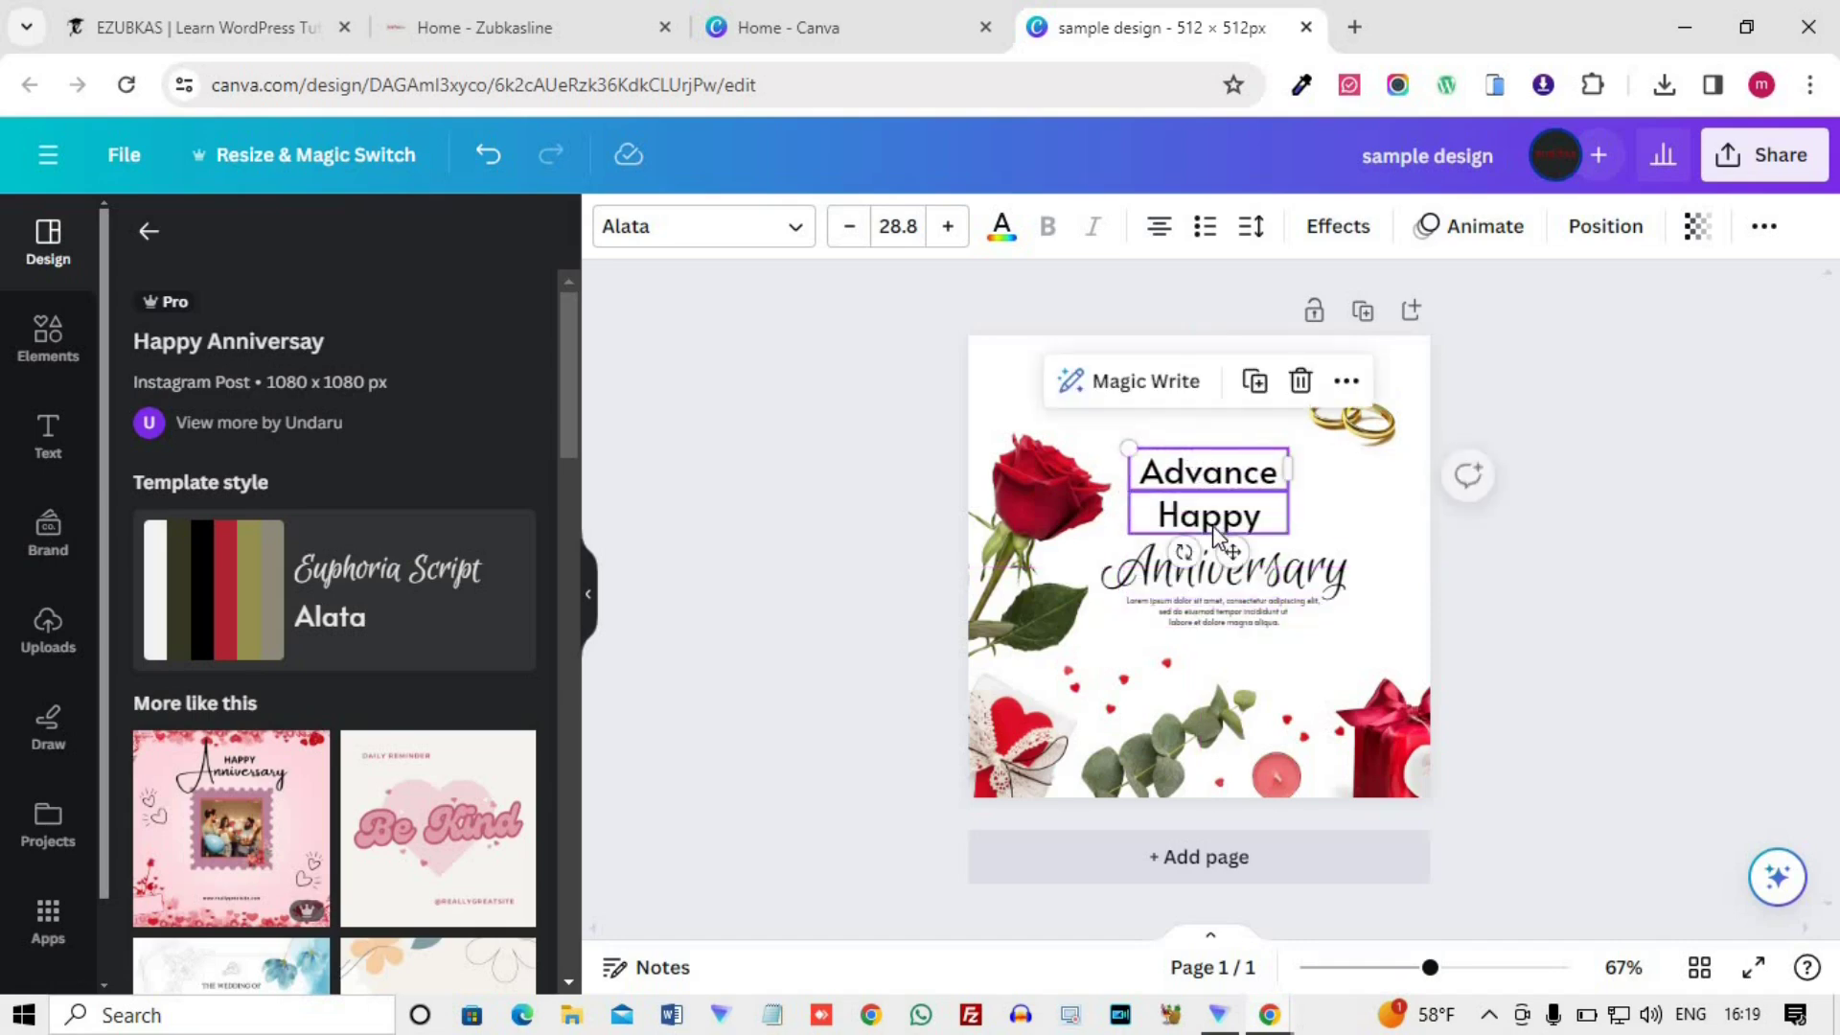
# - Delete the small lorem ipsum paragraph under "Anniversary"
pyautogui.click(1224, 586)
pyautogui.click(1232, 623)
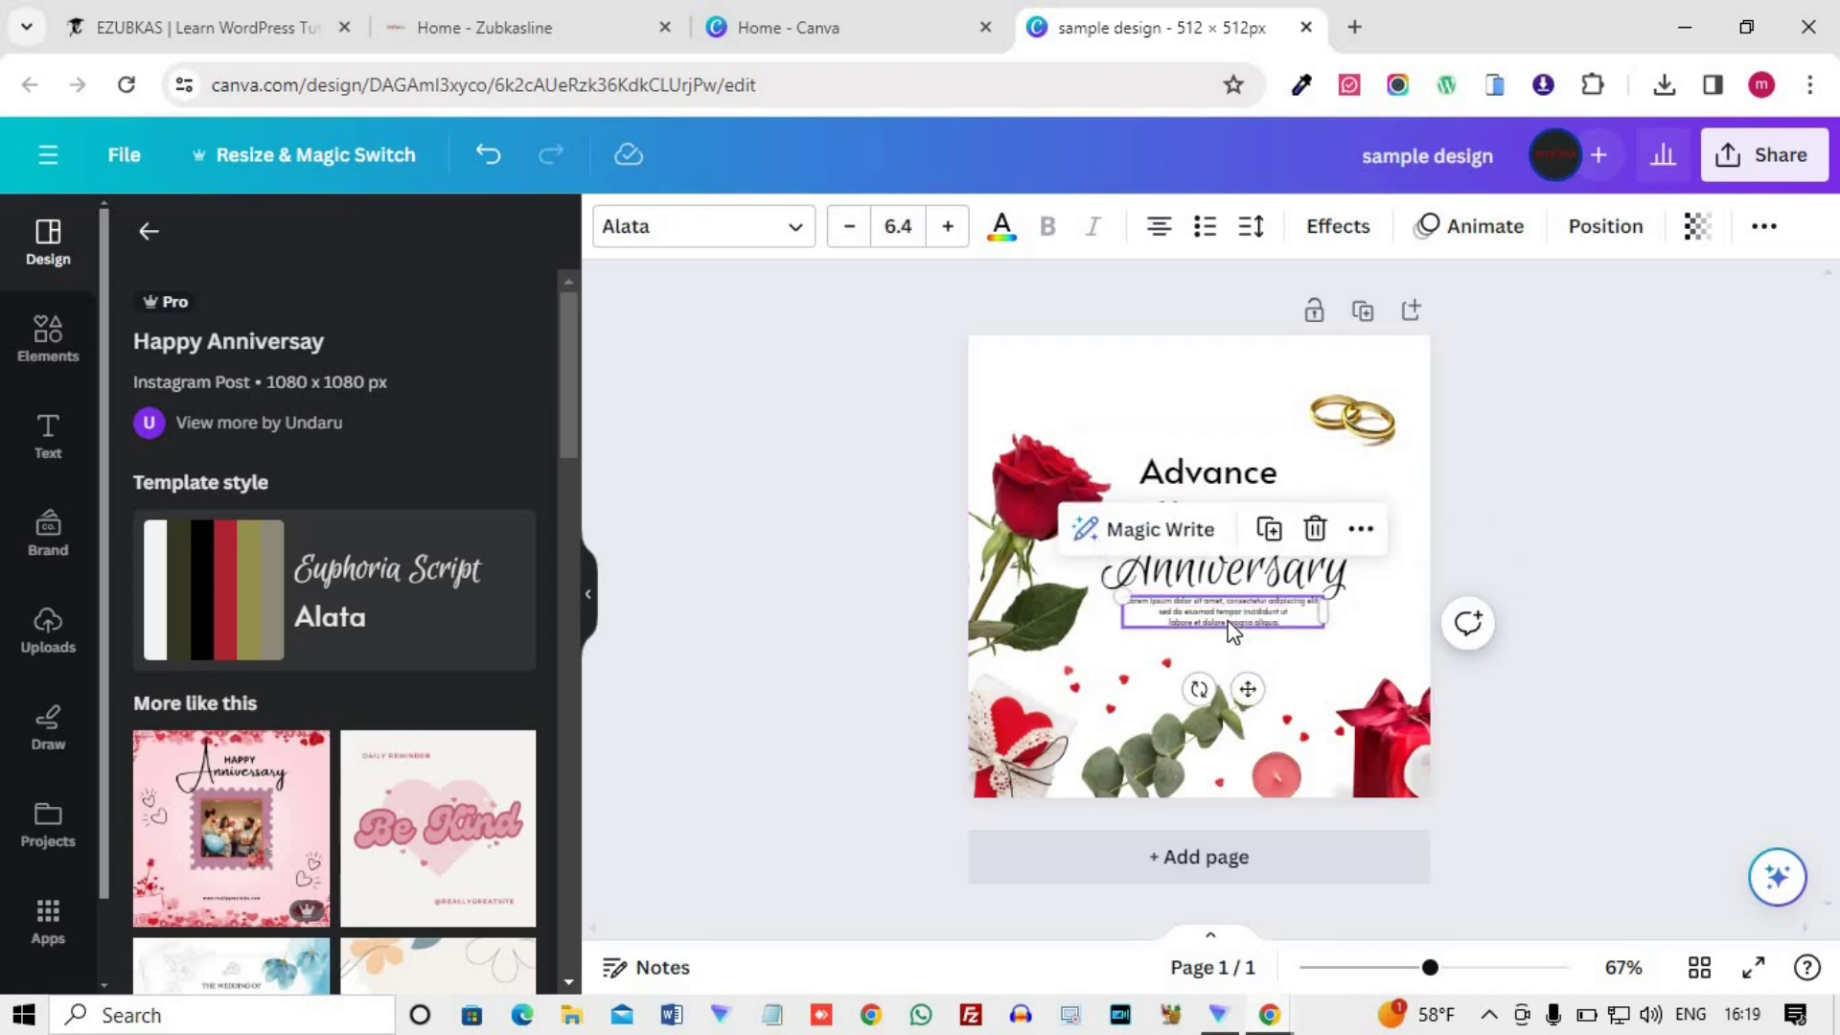
pyautogui.press('Delete')
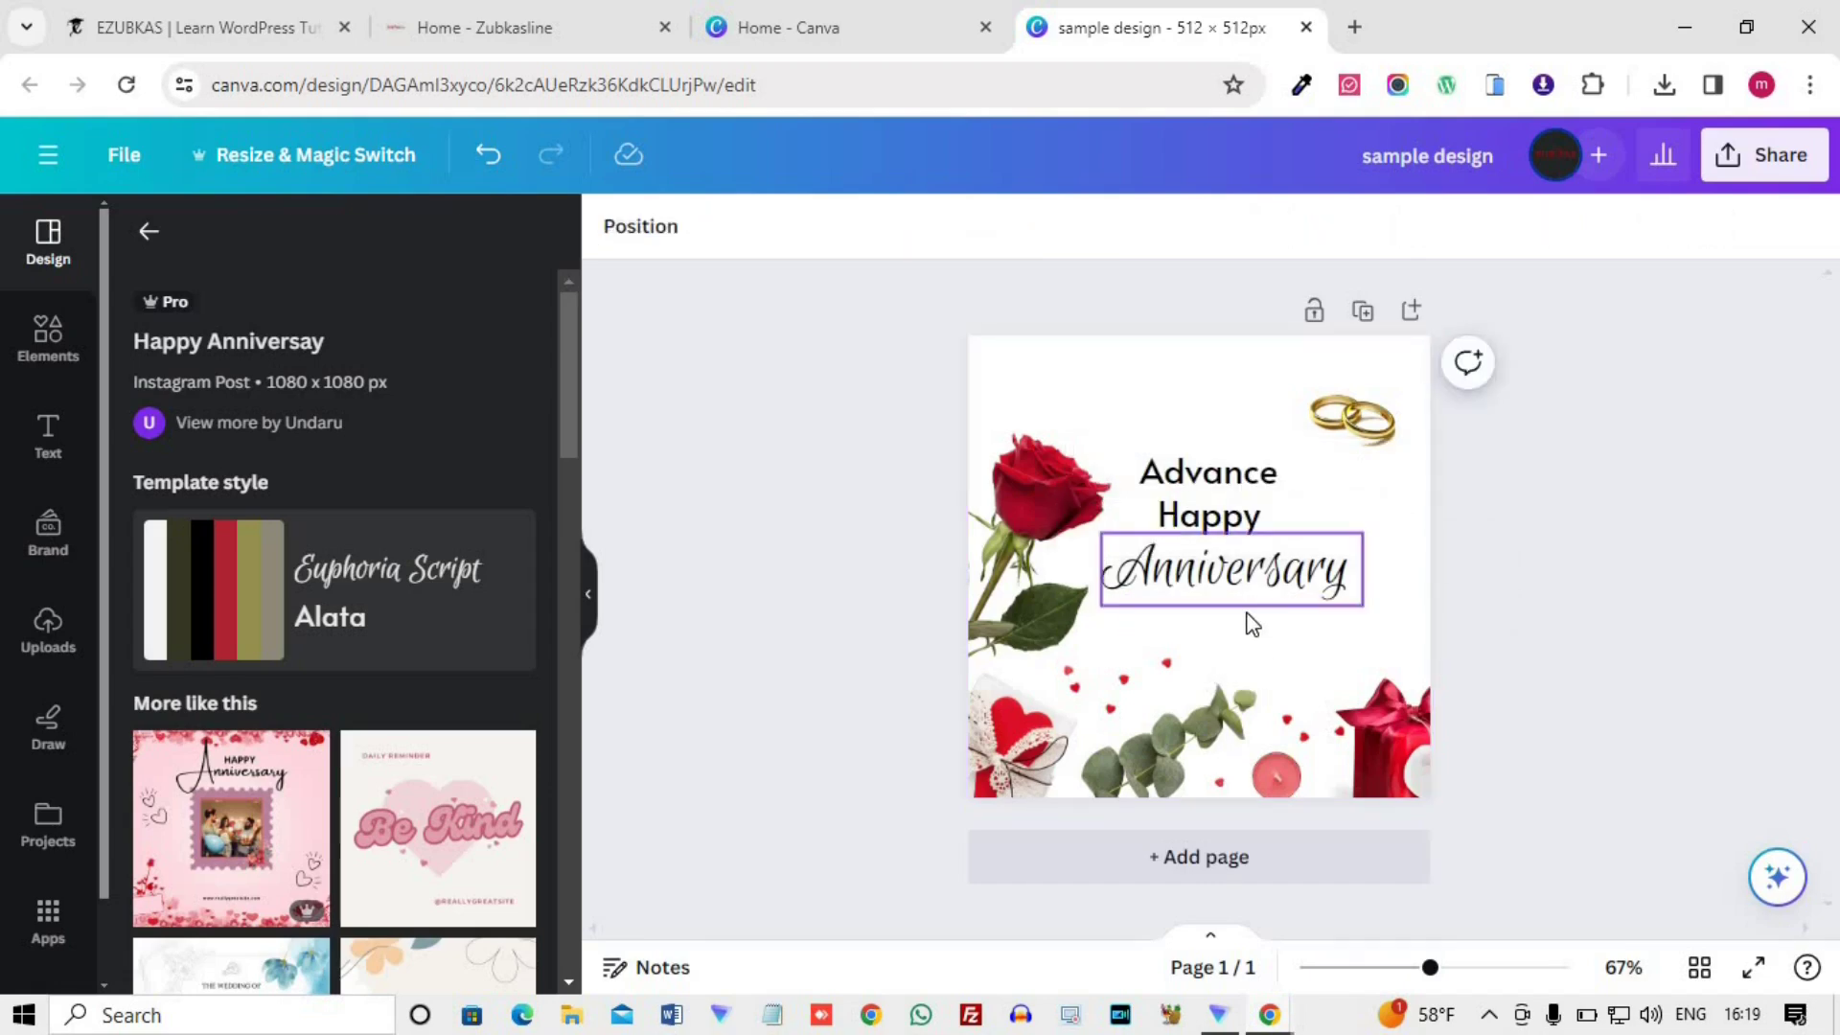
# - Shift "Anniversary", "Happy" and "Advance" slightly down and right, keeping the three lines closely stacked
pyautogui.moveTo(1262, 595); pyautogui.dragTo(1282, 628)
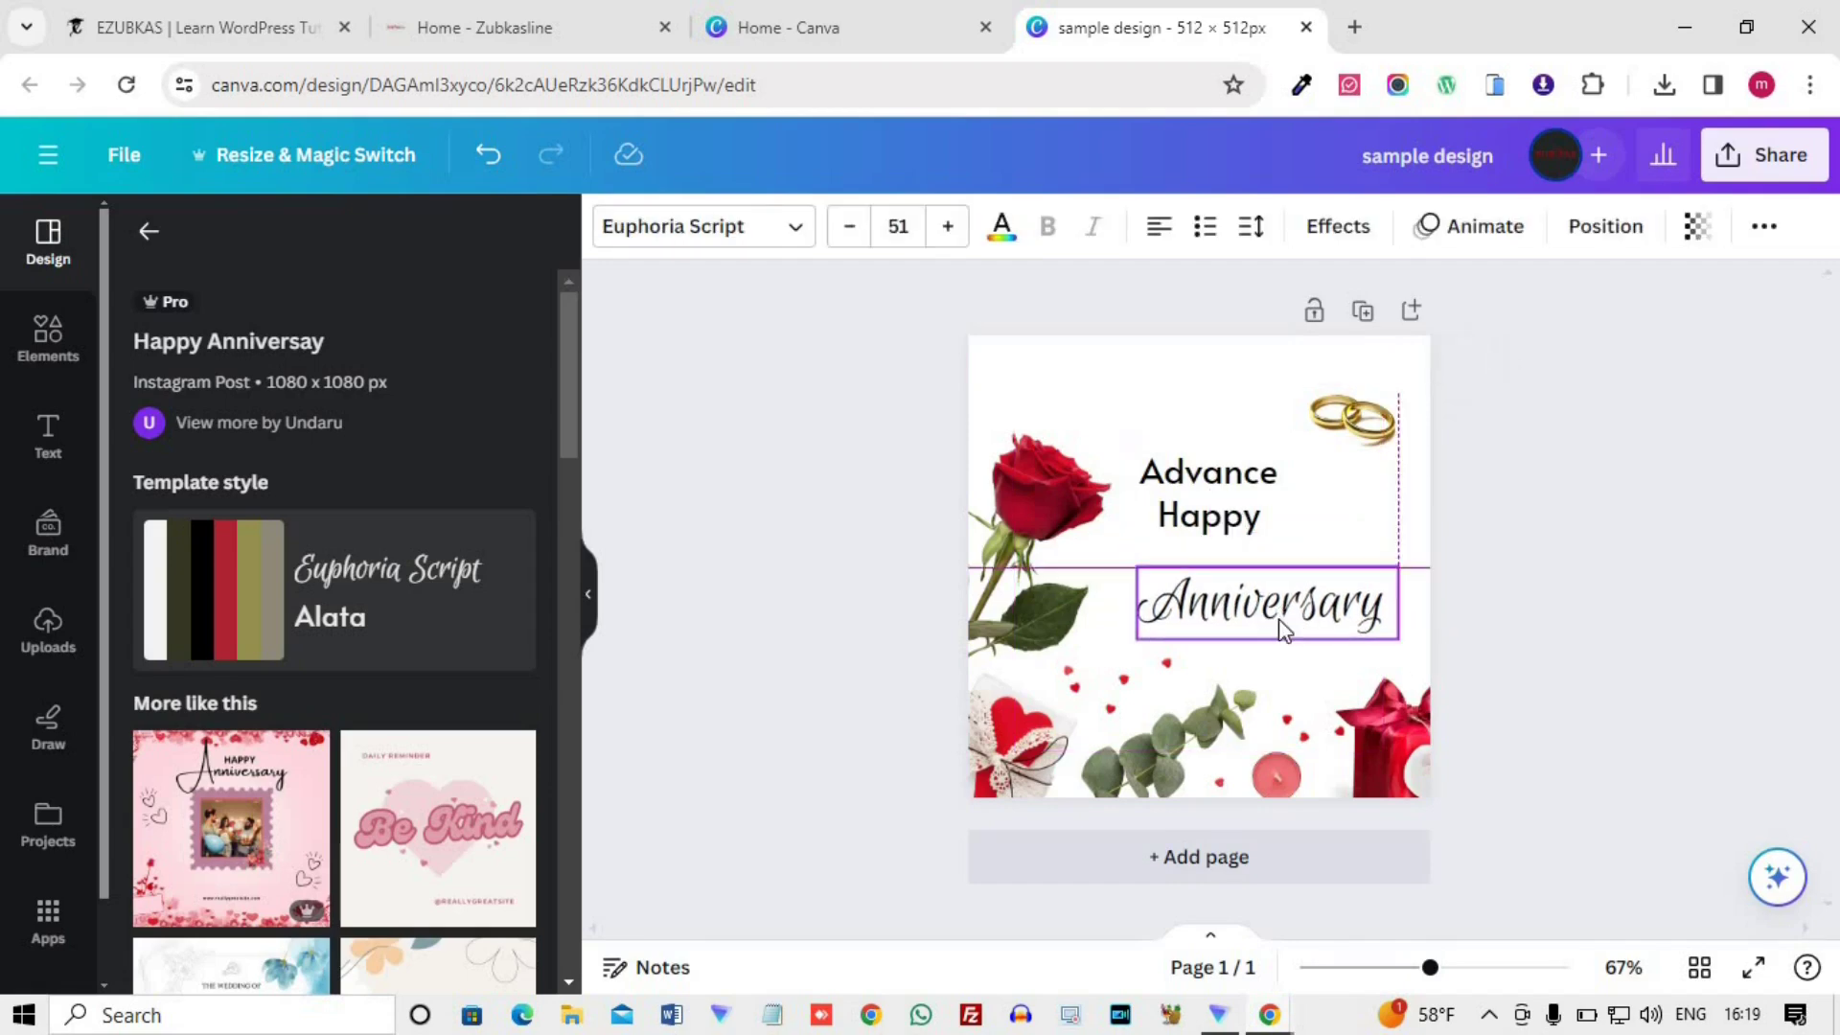
pyautogui.click(1659, 554)
pyautogui.moveTo(1249, 530); pyautogui.dragTo(1282, 540)
pyautogui.click(918, 533)
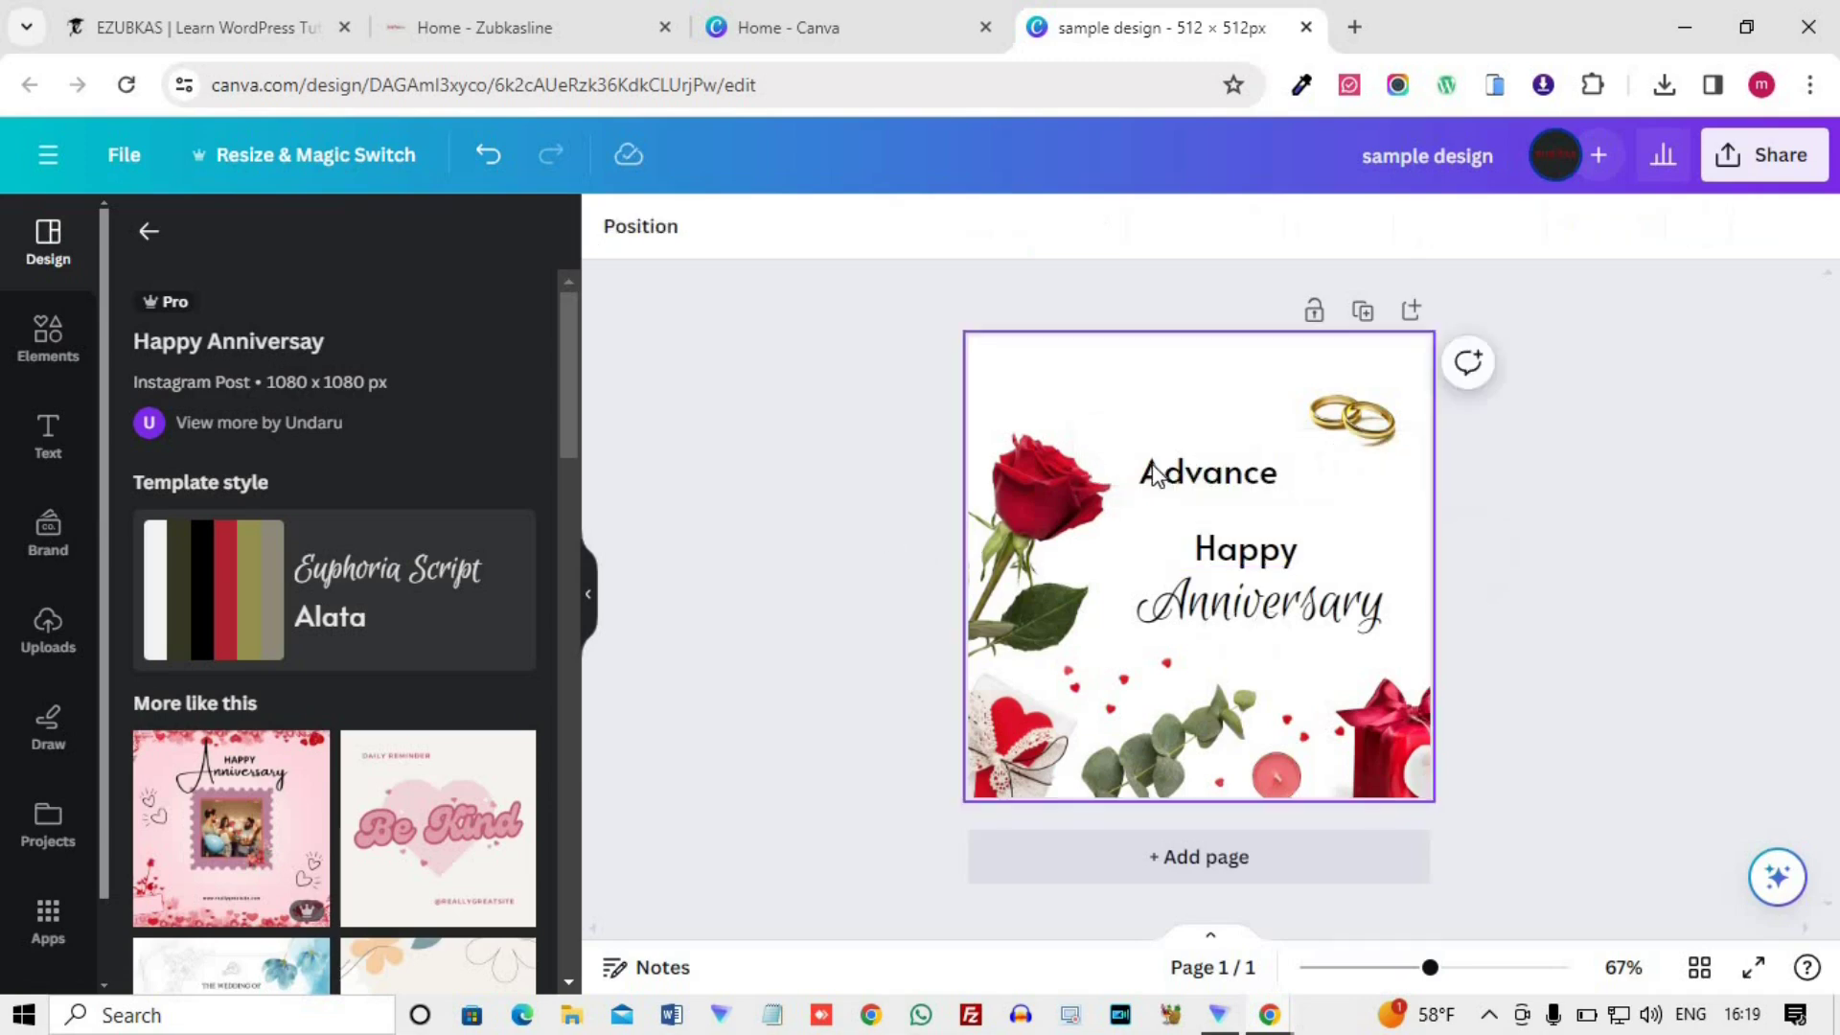
pyautogui.moveTo(1177, 484)
pyautogui.mouseDown()
pyautogui.moveTo(1207, 479)
pyautogui.moveTo(1207, 498)
pyautogui.mouseUp()
pyautogui.click(907, 594)
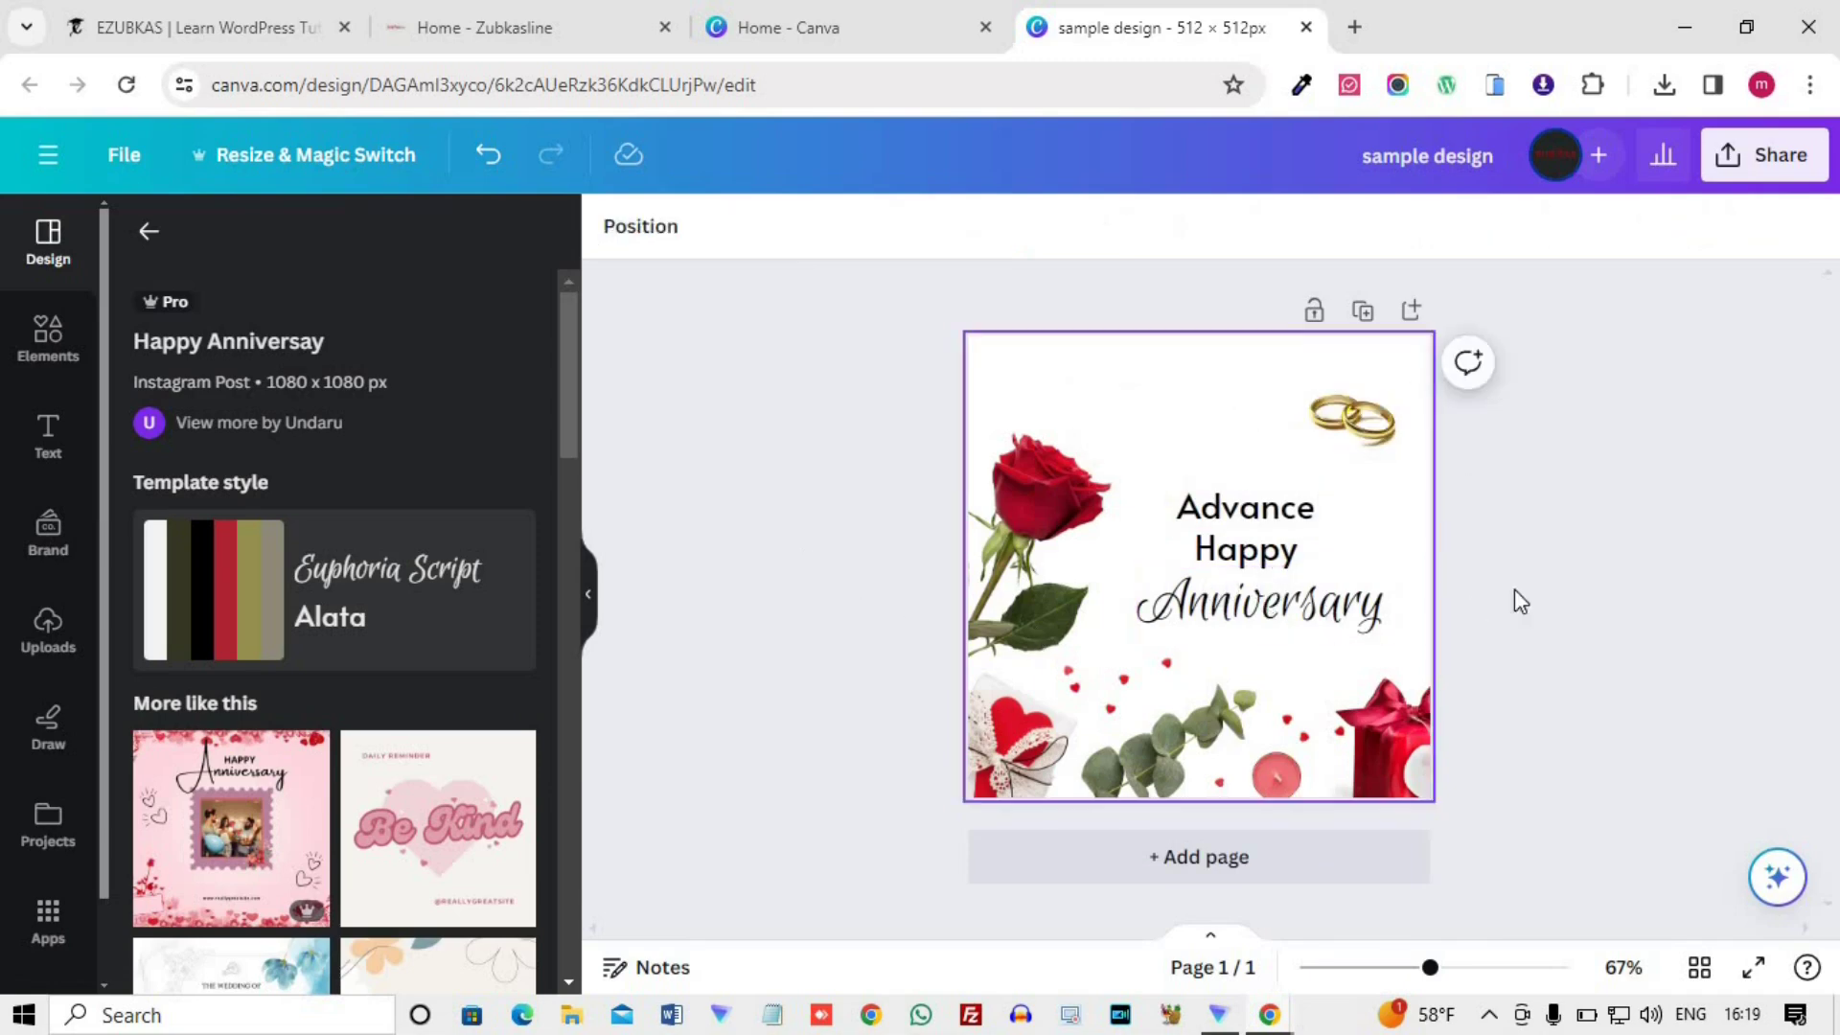
pyautogui.click(1296, 565)
pyautogui.moveTo(1296, 565); pyautogui.dragTo(1295, 564)
pyautogui.click(1564, 558)
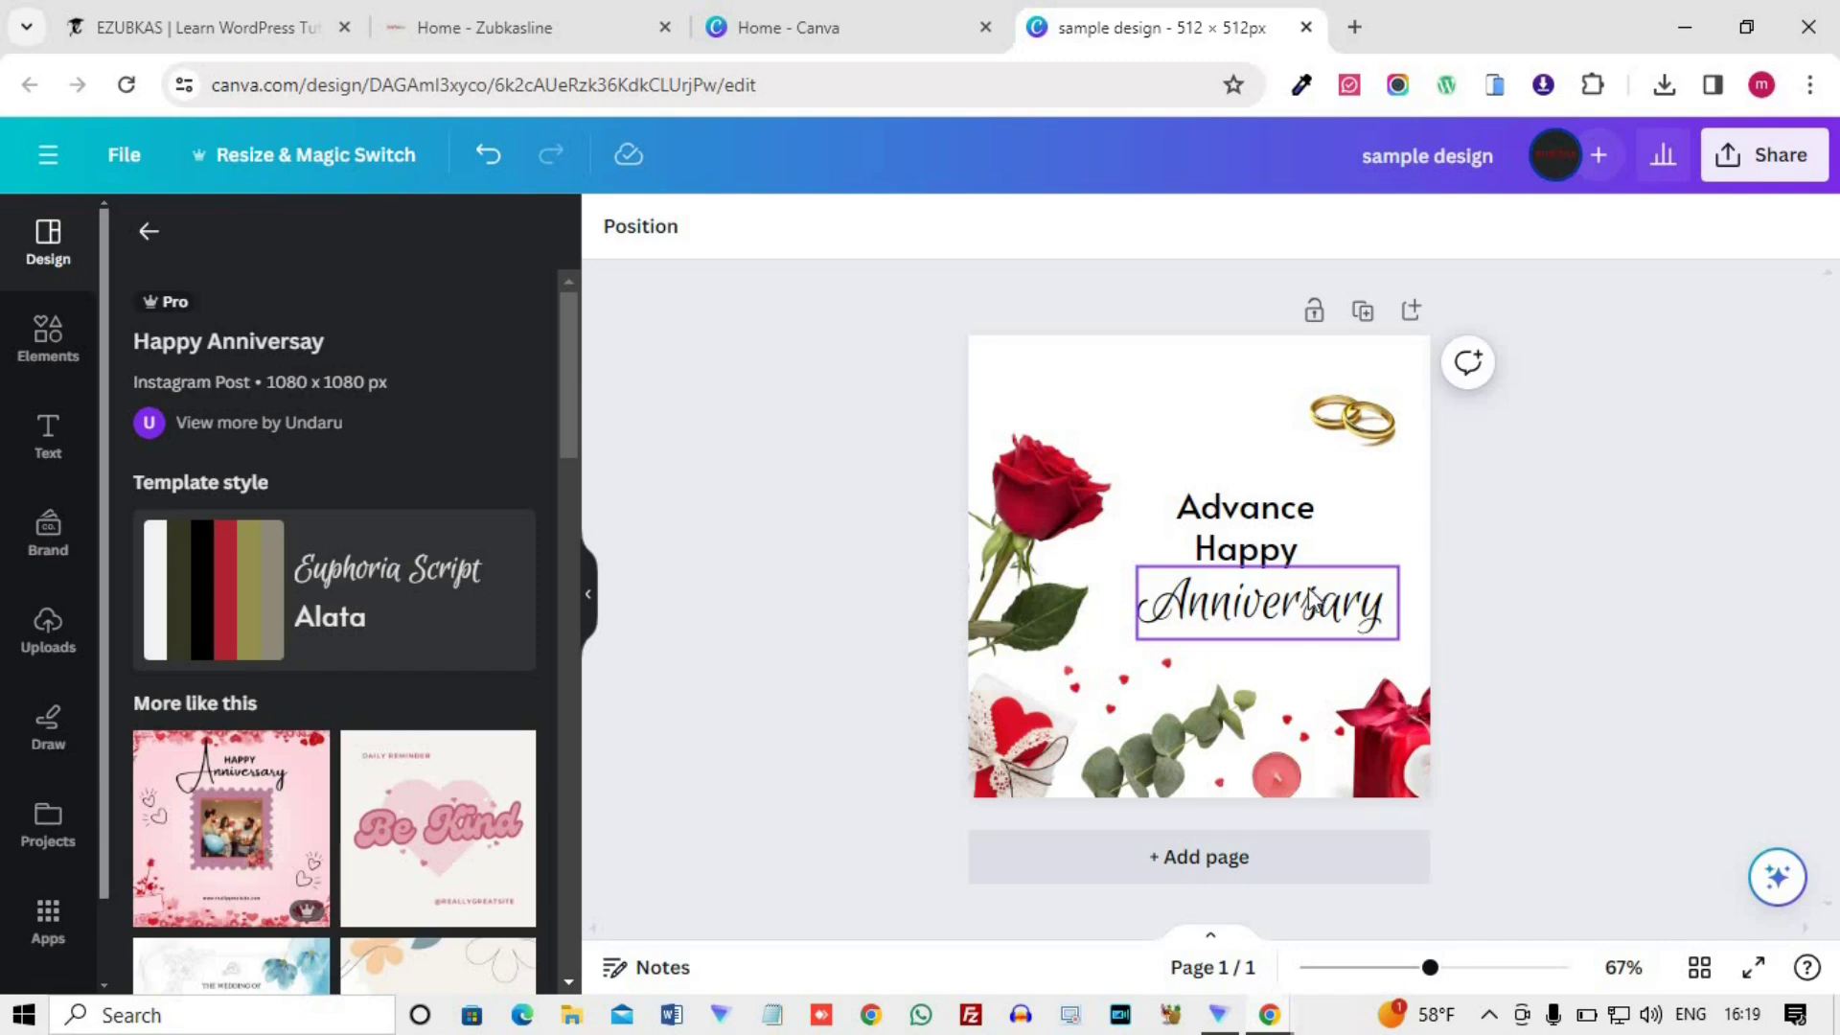
# - Group the "Advance", "Happy" and "Anniversary" text lines
pyautogui.click(1242, 548)
pyautogui.keyDown('shift'); pyautogui.click(1246, 548); pyautogui.keyUp('shift')
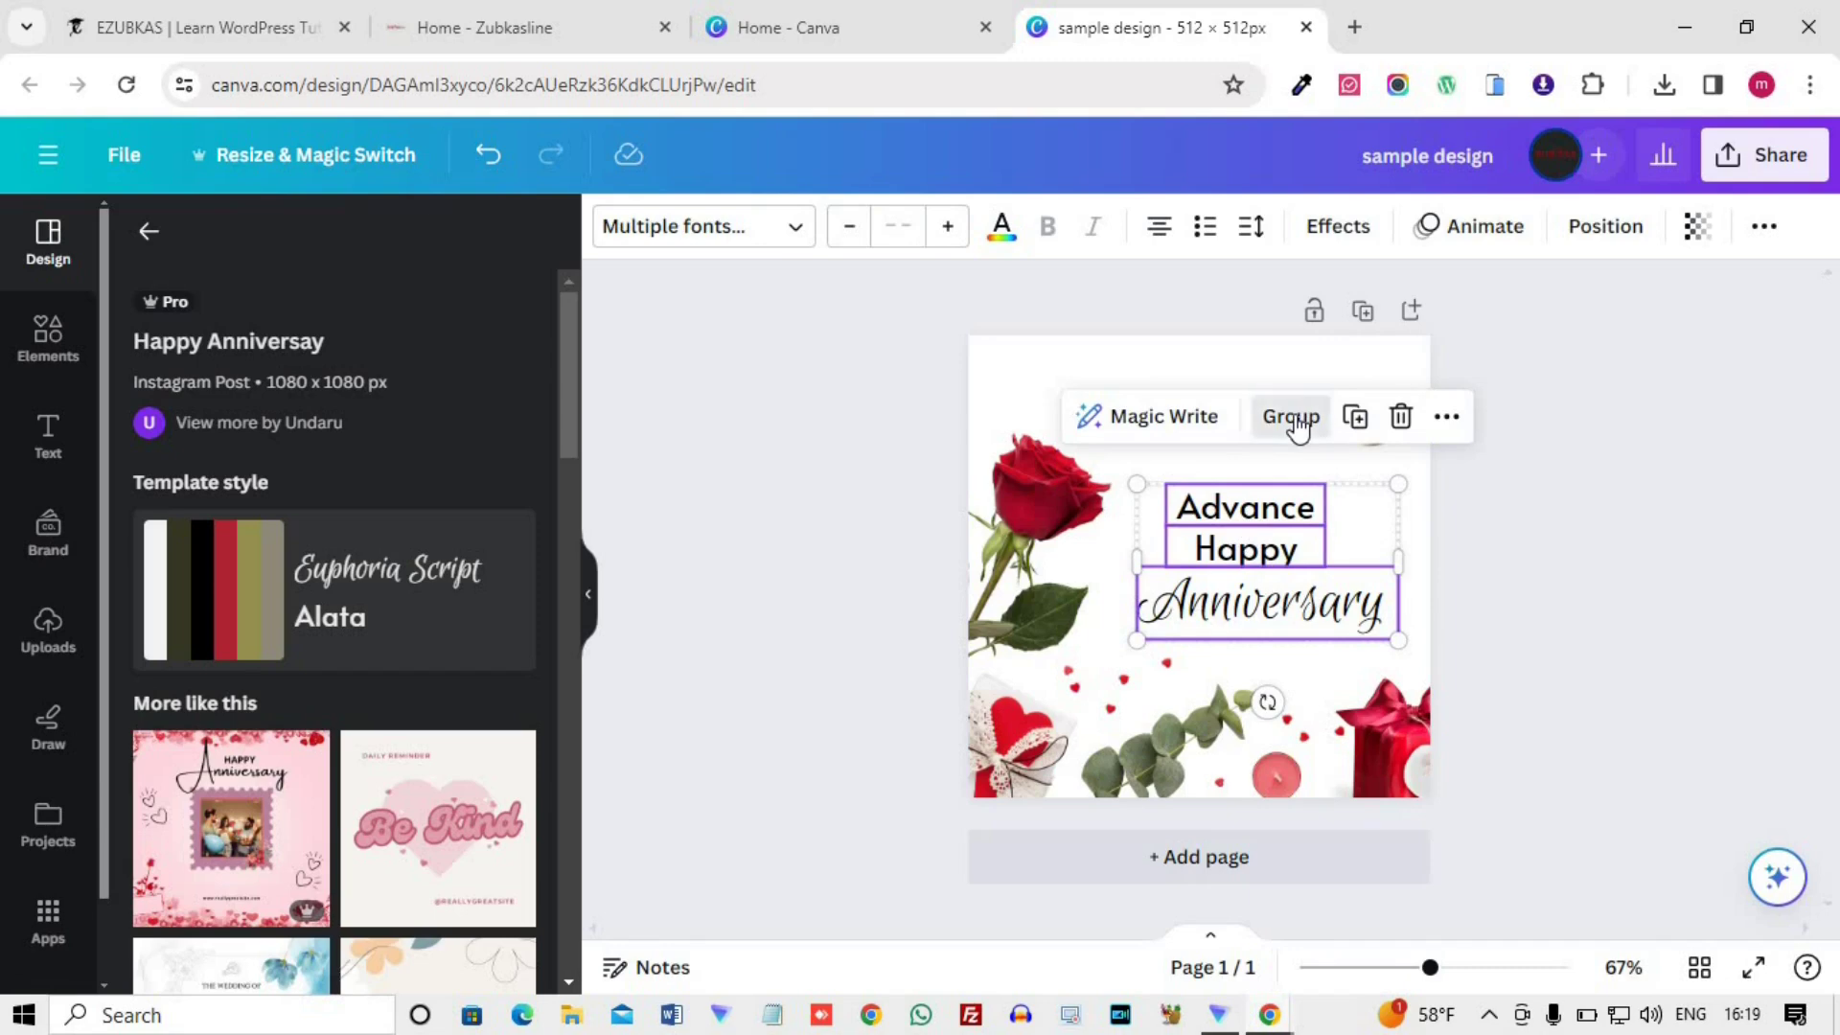
pyautogui.click(1296, 421)
# - Scale the grouped text down to about 240 × 143 and position it between the rose and the page's right edge
pyautogui.moveTo(1242, 564)
pyautogui.mouseDown()
pyautogui.moveTo(1219, 450)
pyautogui.moveTo(1246, 534)
pyautogui.moveTo(1222, 534)
pyautogui.mouseUp()
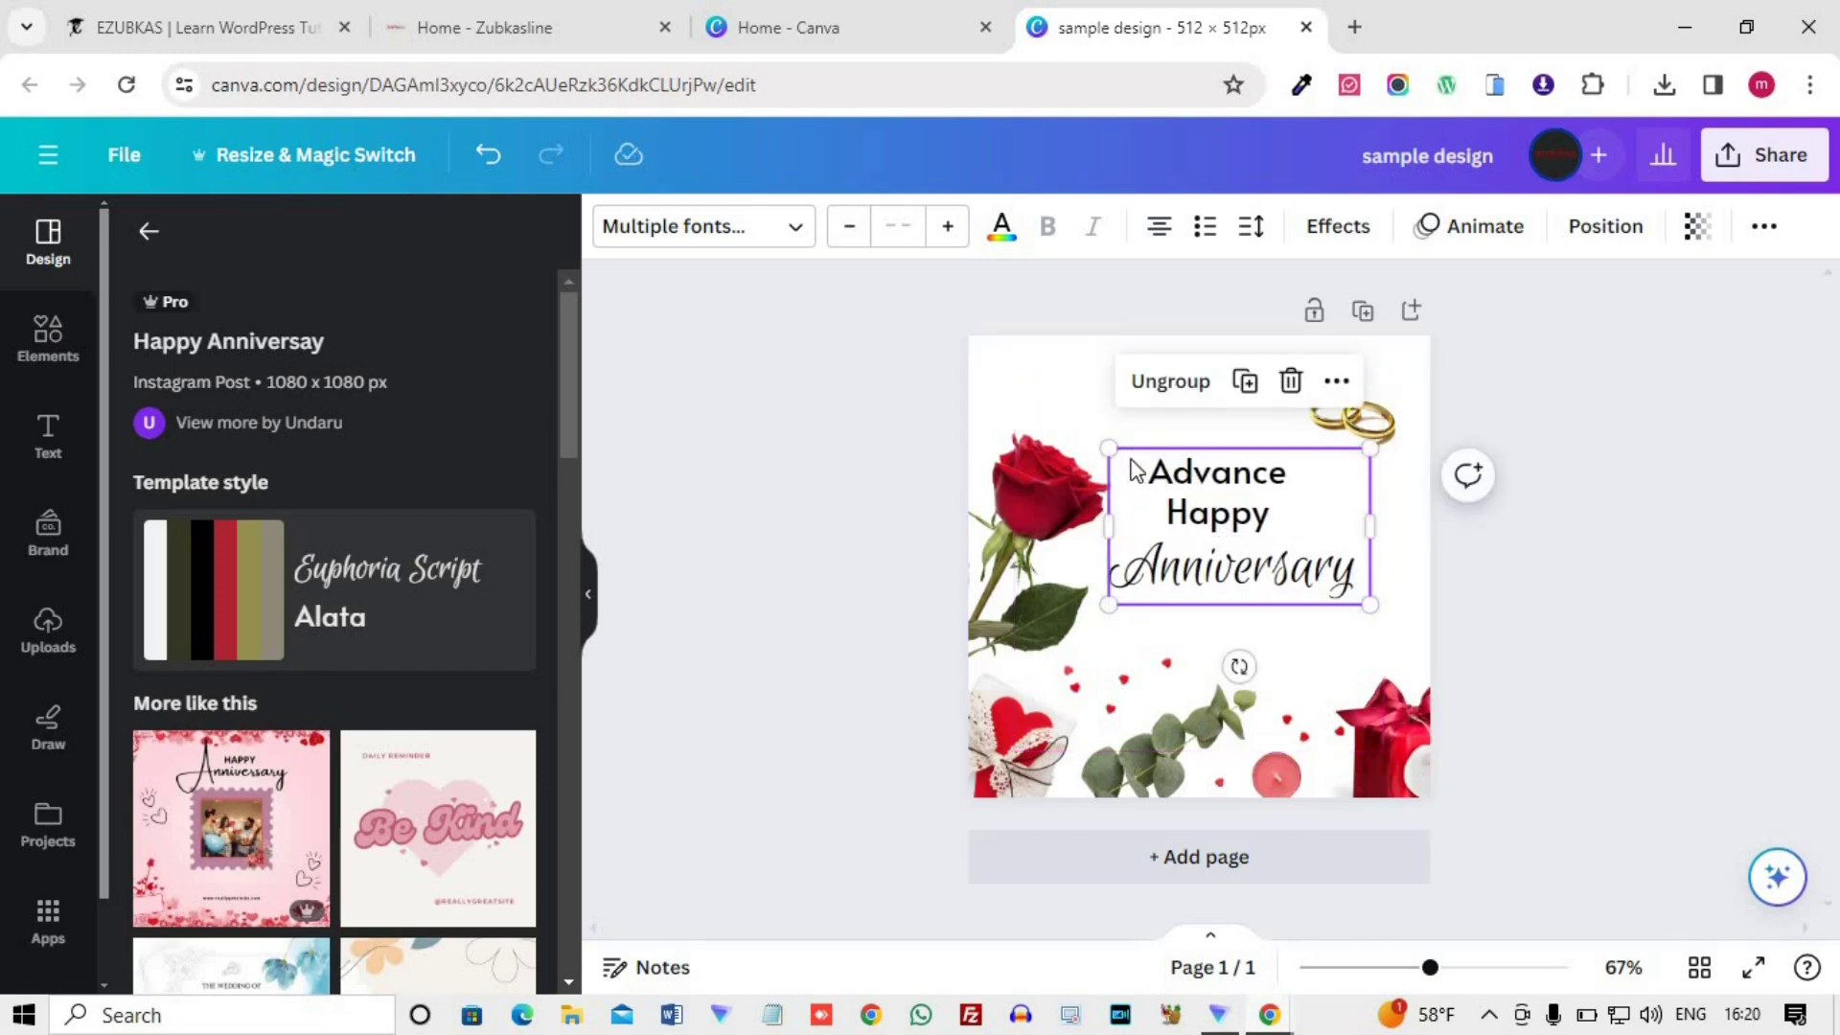
pyautogui.moveTo(1368, 601); pyautogui.dragTo(1358, 565)
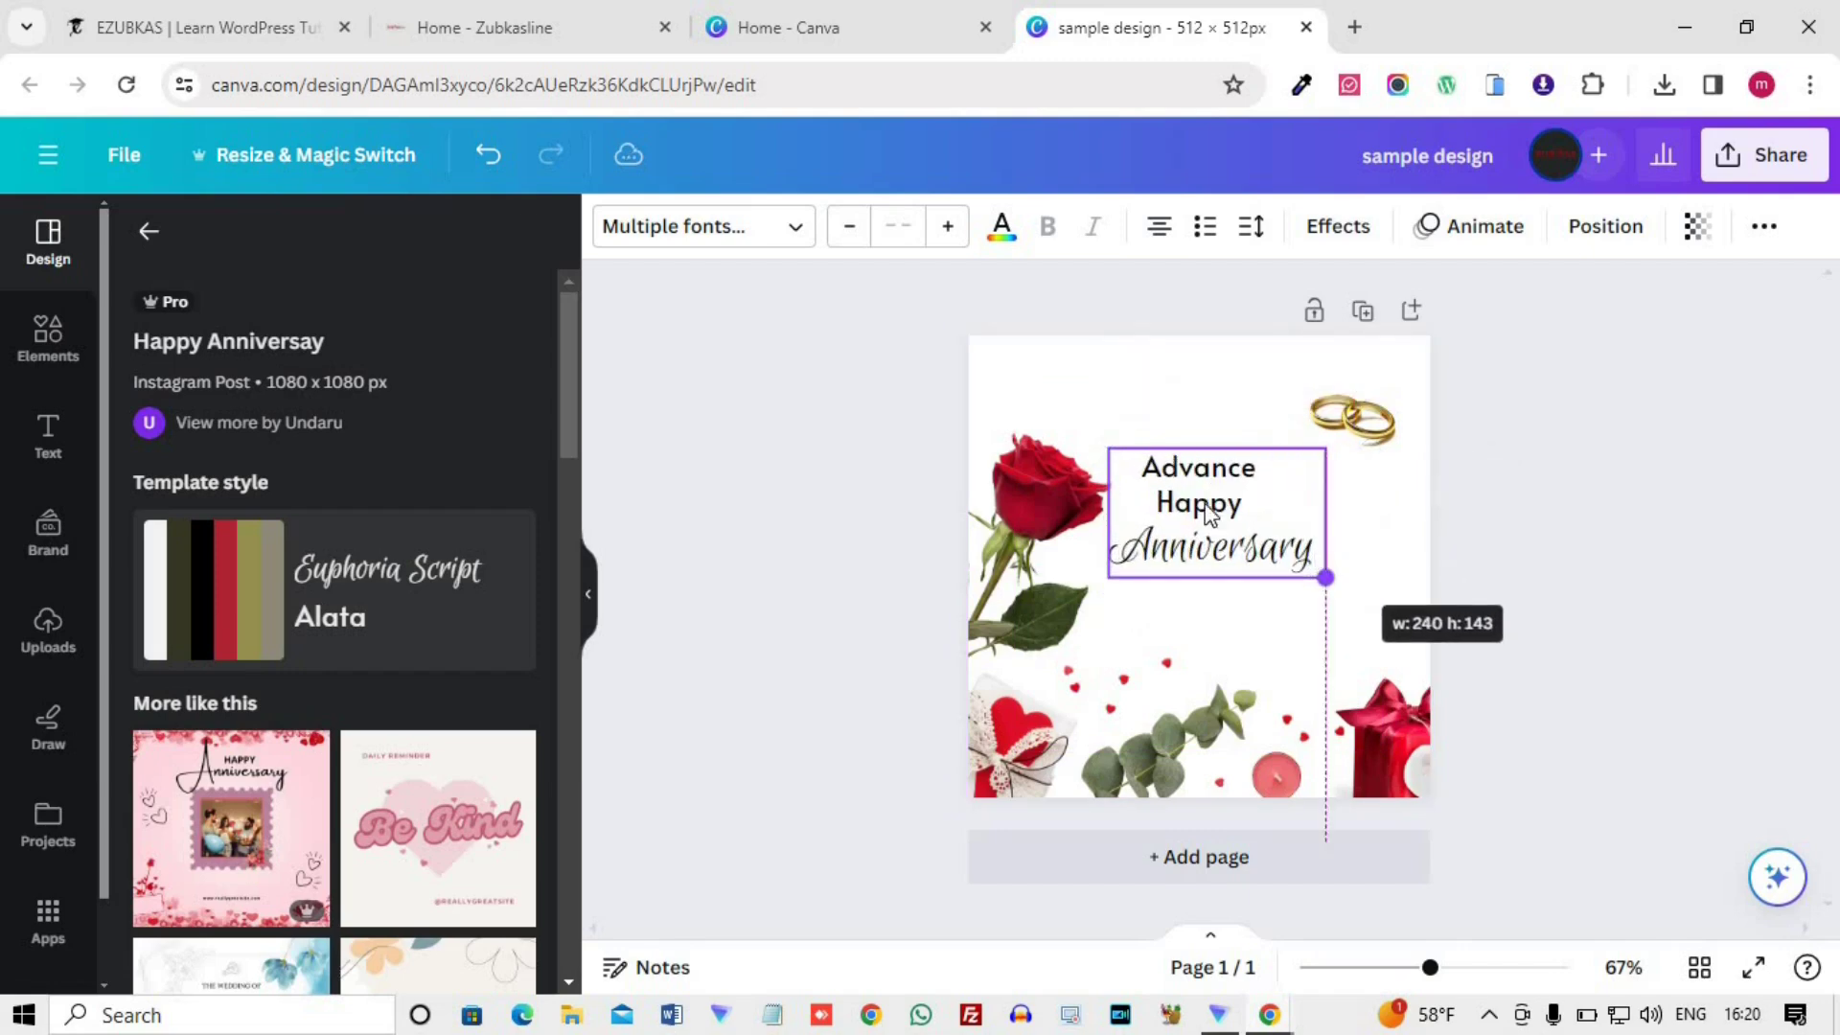
pyautogui.moveTo(1178, 502); pyautogui.dragTo(1220, 543)
pyautogui.click(1565, 561)
# - Tilt the gold rings slightly clockwise and place them beside "Happy", just above the end of "Anniversary"
pyautogui.moveTo(1352, 421); pyautogui.dragTo(1354, 534)
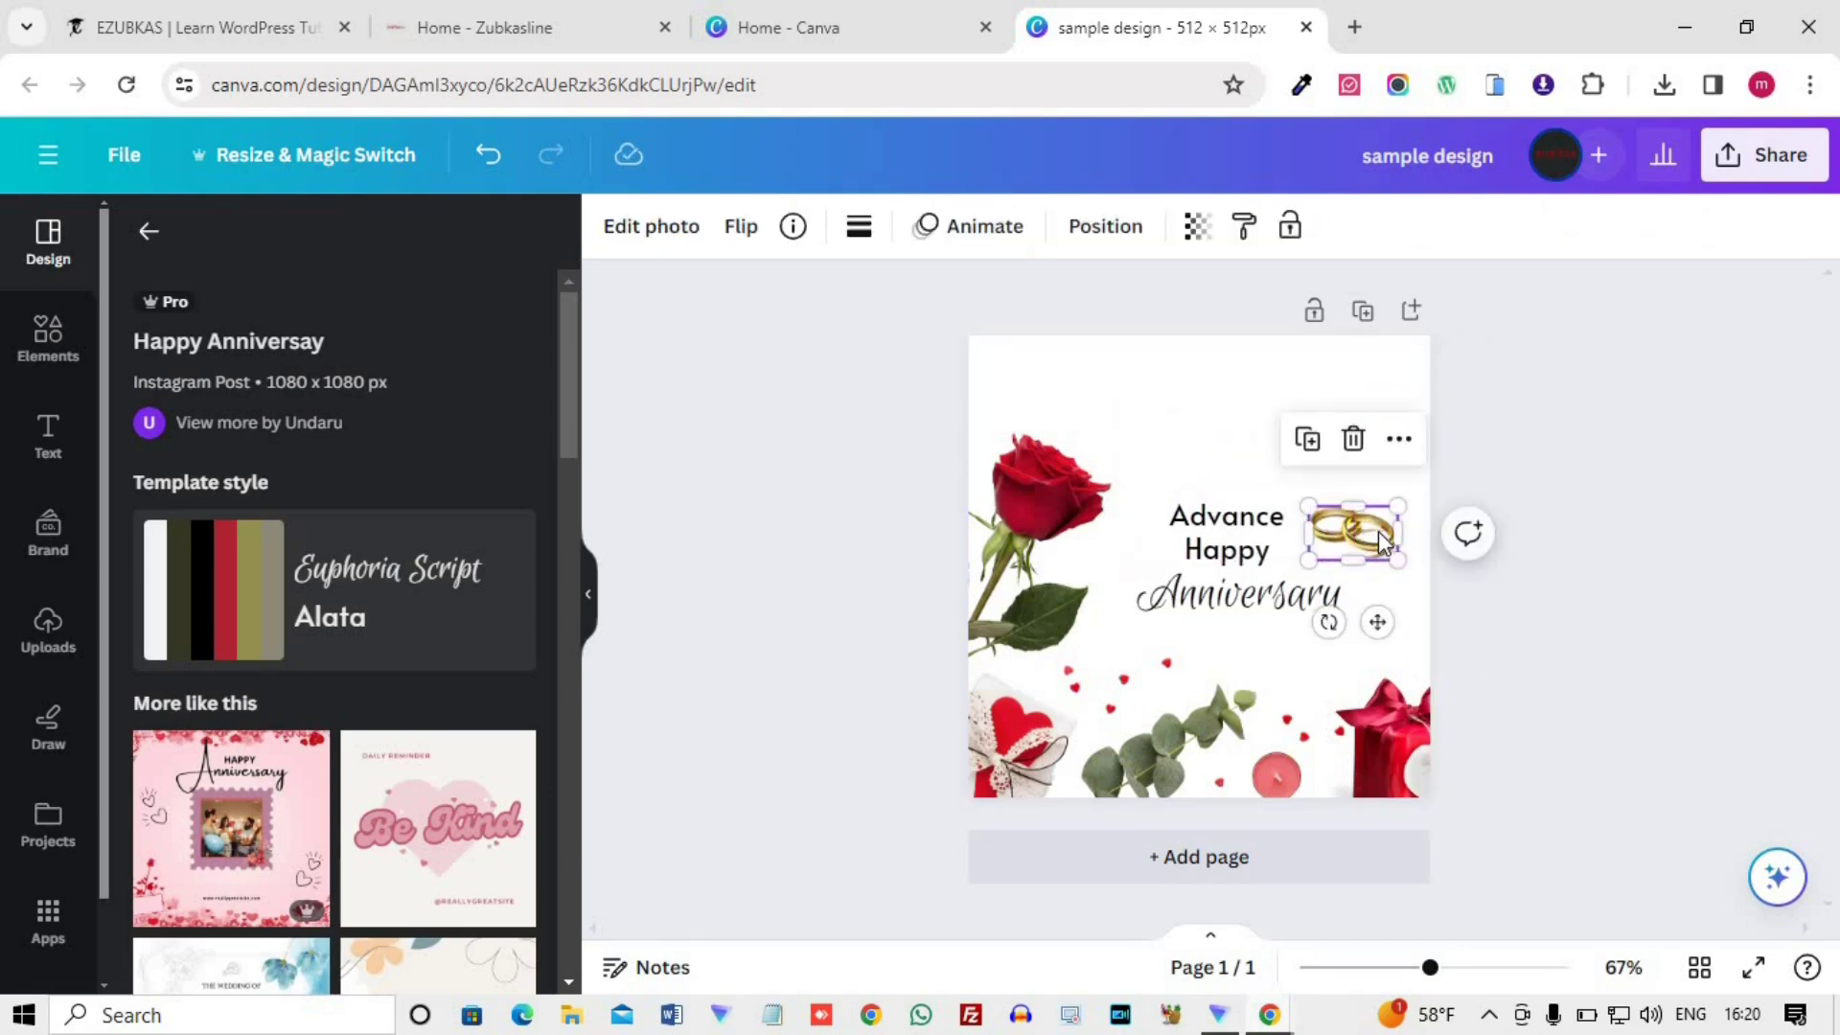
pyautogui.moveTo(1364, 479); pyautogui.dragTo(1347, 421)
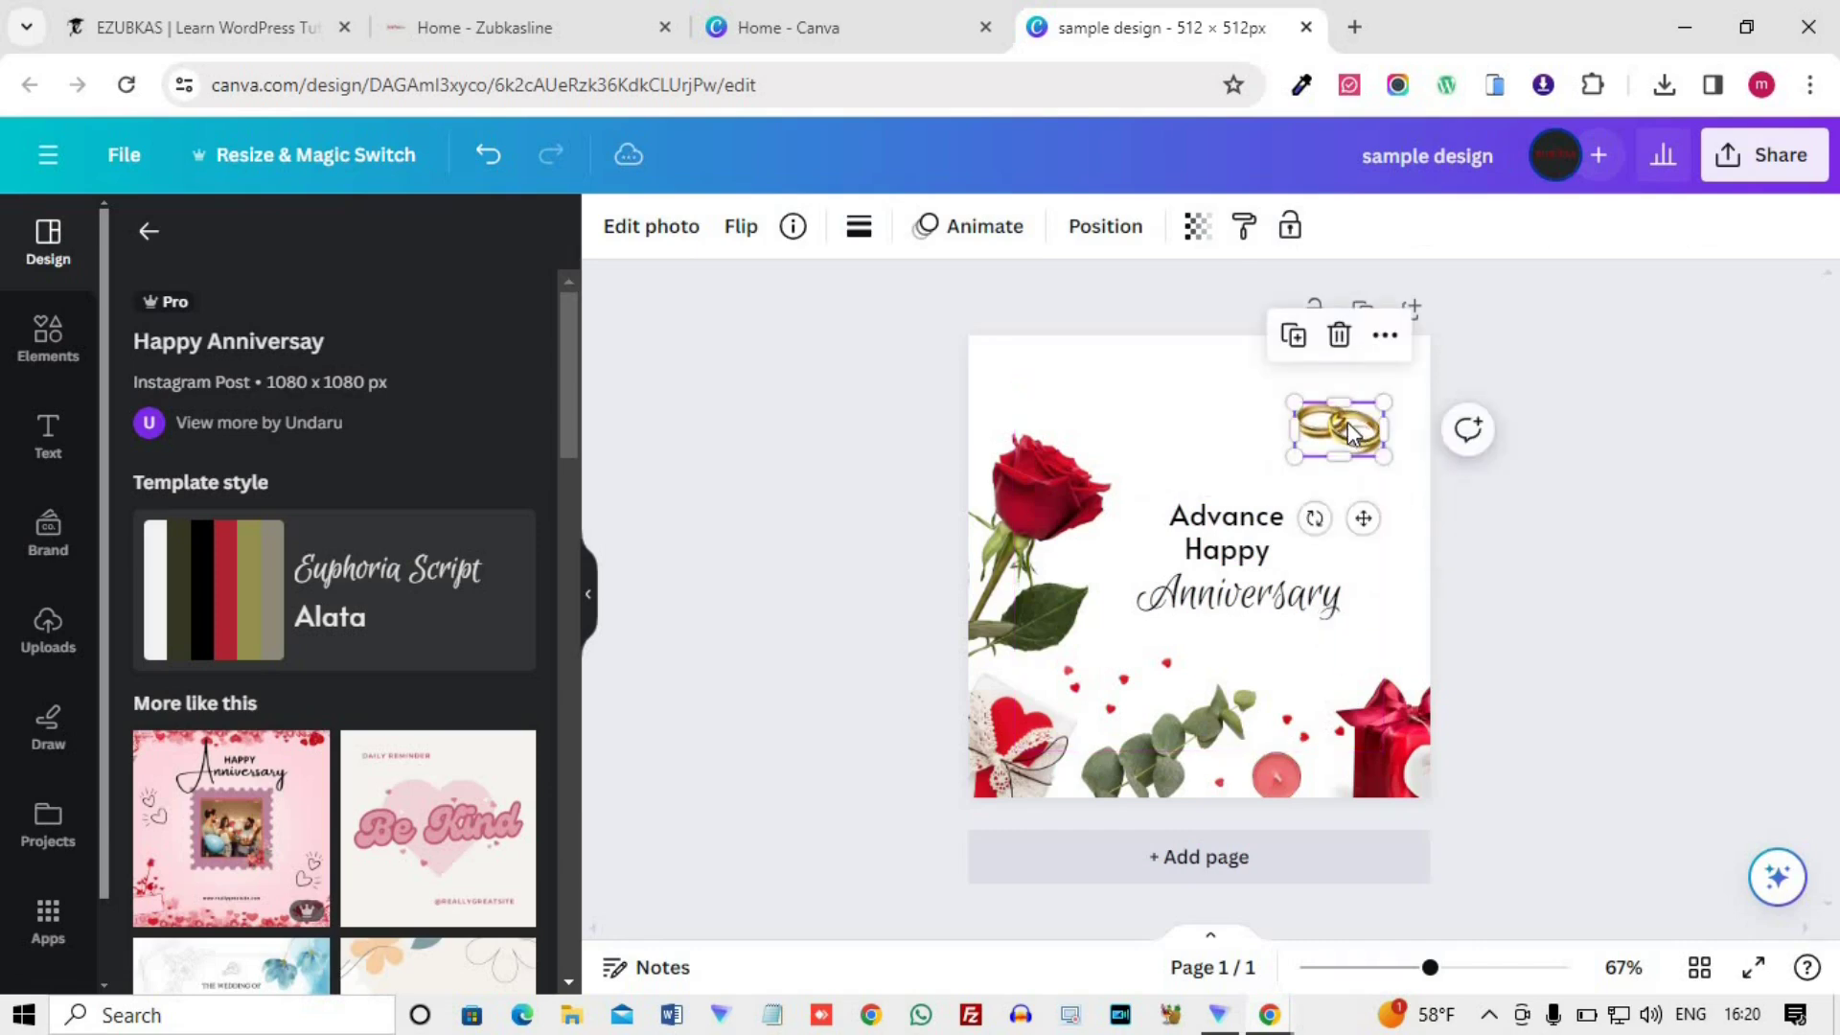
pyautogui.moveTo(1315, 517); pyautogui.dragTo(1294, 637)
pyautogui.click(1631, 497)
pyautogui.click(1457, 570)
pyautogui.click(1371, 571)
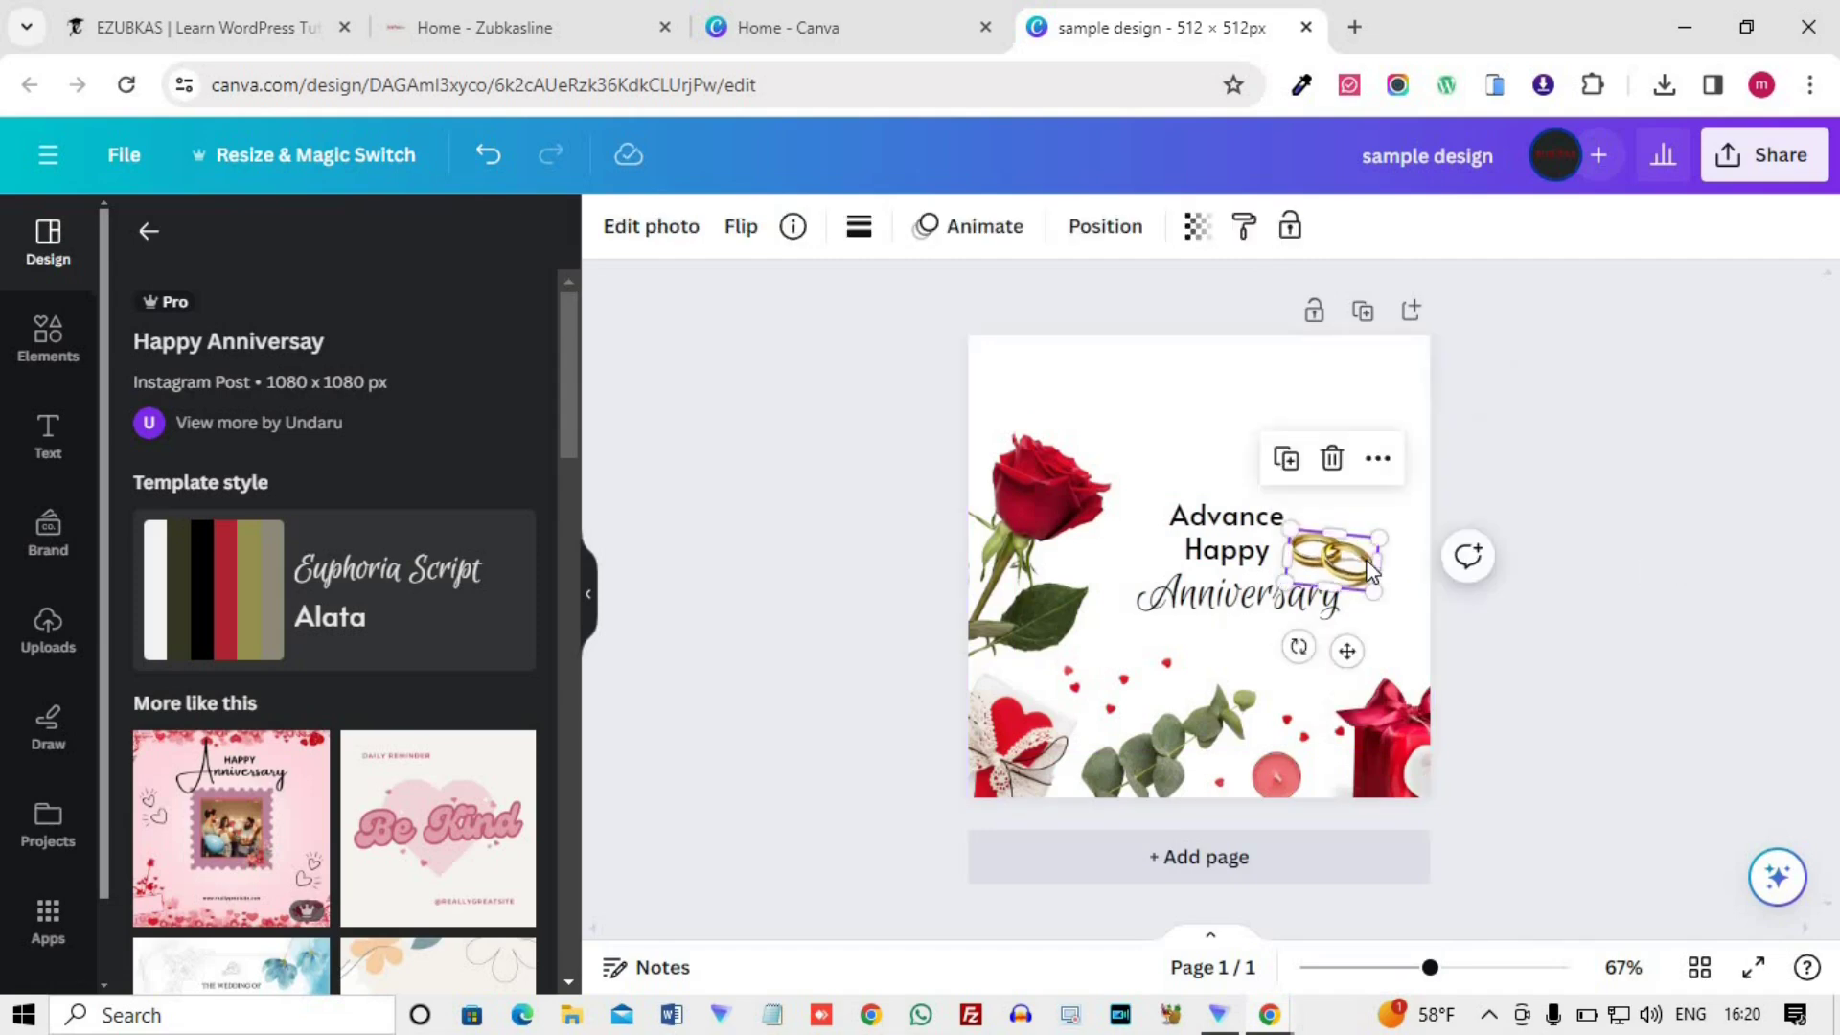
pyautogui.moveTo(1368, 571); pyautogui.dragTo(1362, 572)
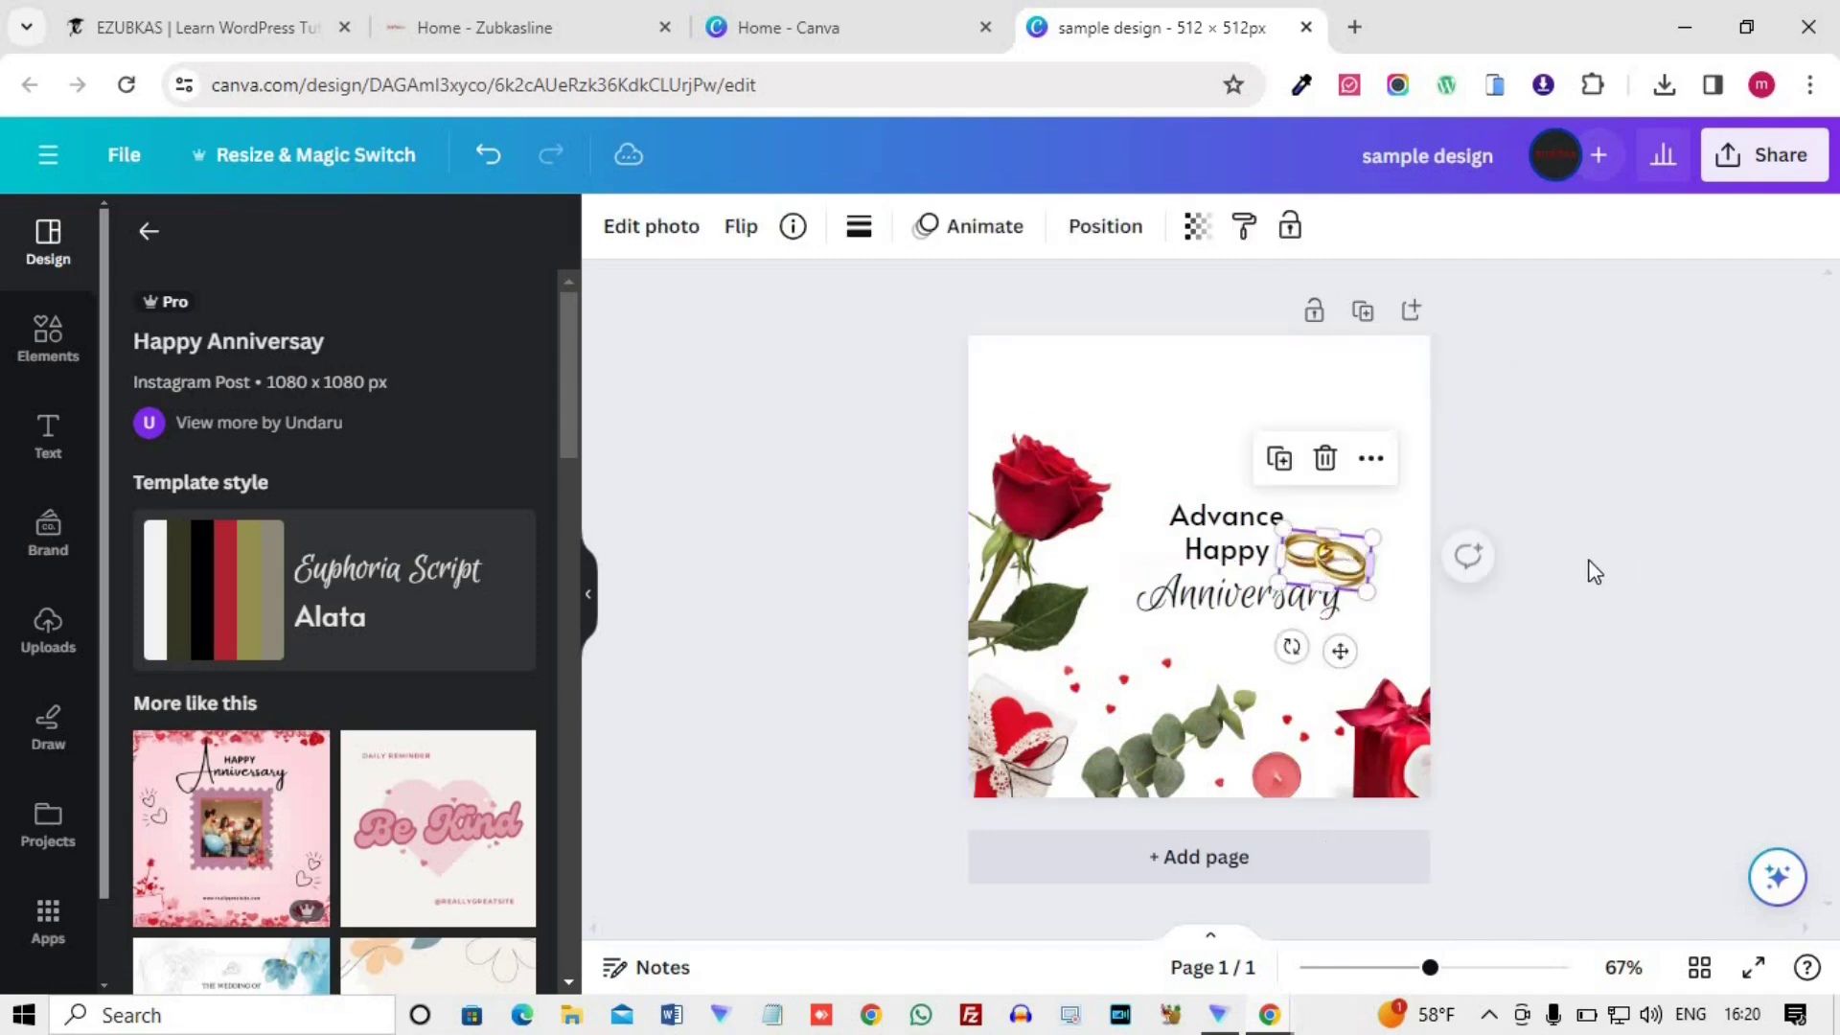
pyautogui.click(1591, 567)
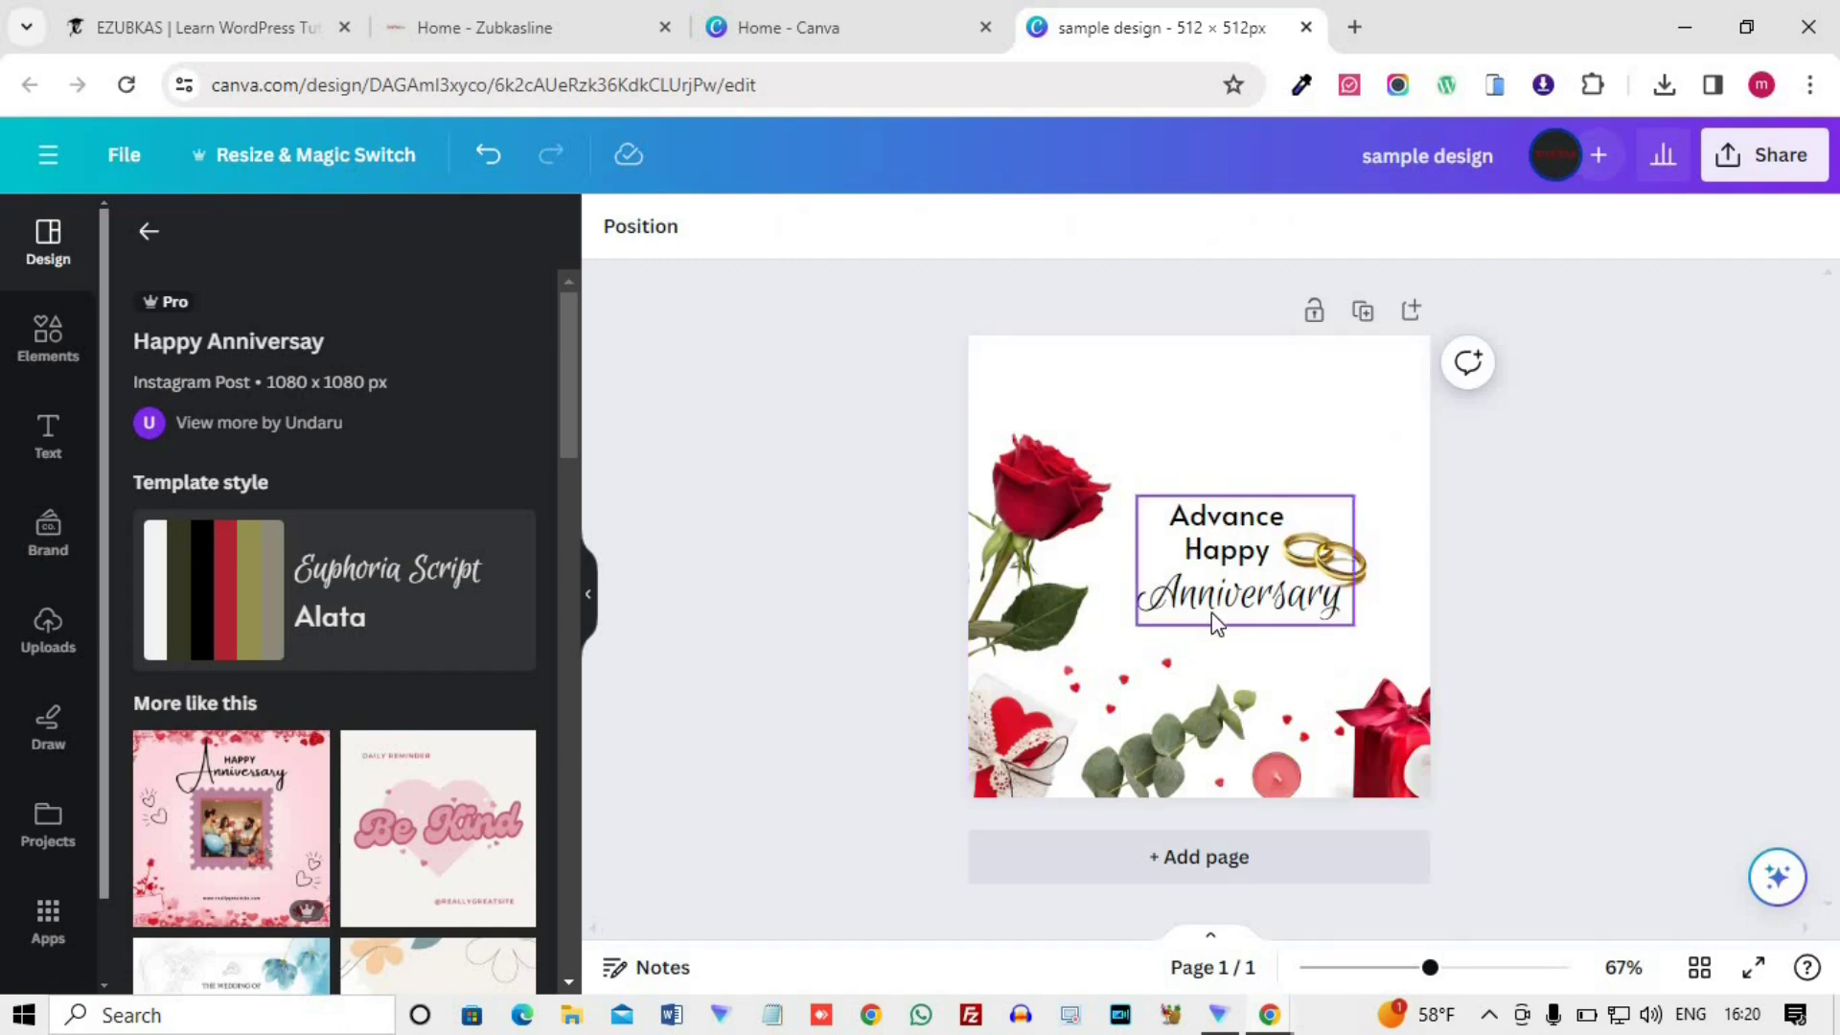
# - Shift the grouped text slightly left and nudge the gold rings left so they sit close beside "Happy"
pyautogui.moveTo(1331, 538); pyautogui.dragTo(1367, 571)
pyautogui.click(1333, 563)
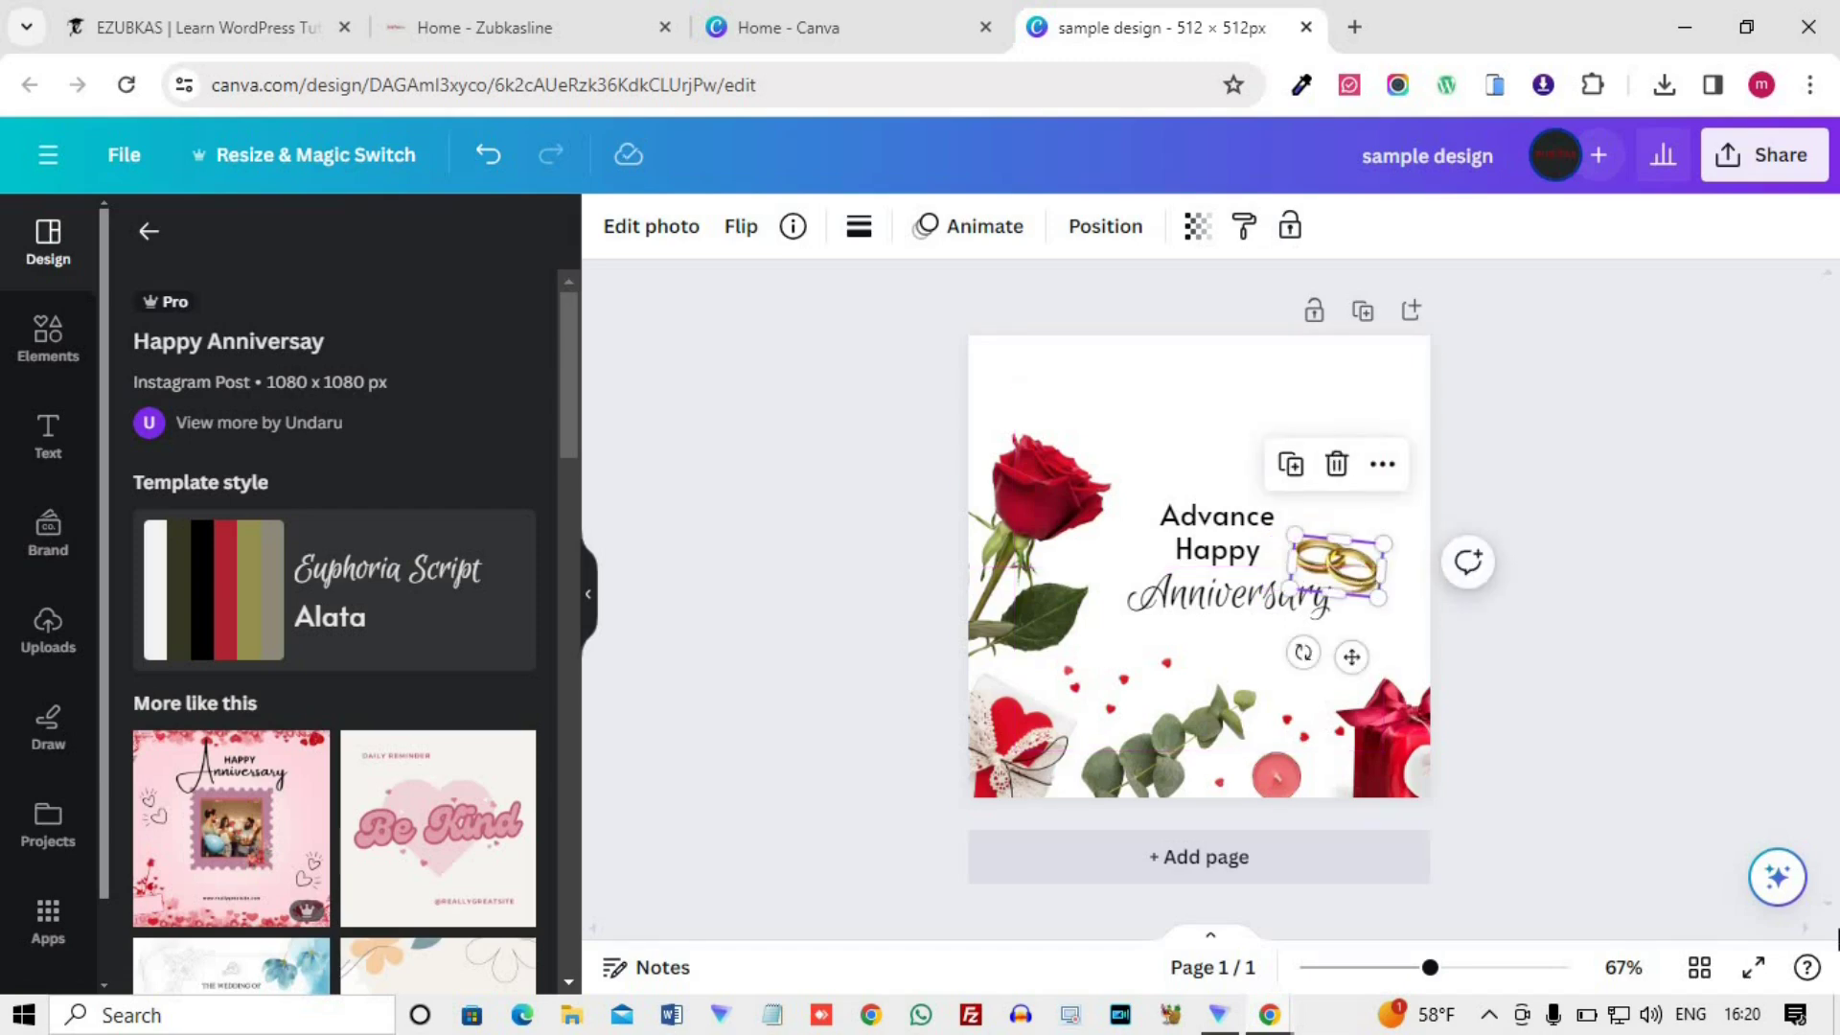
pyautogui.press('Escape')
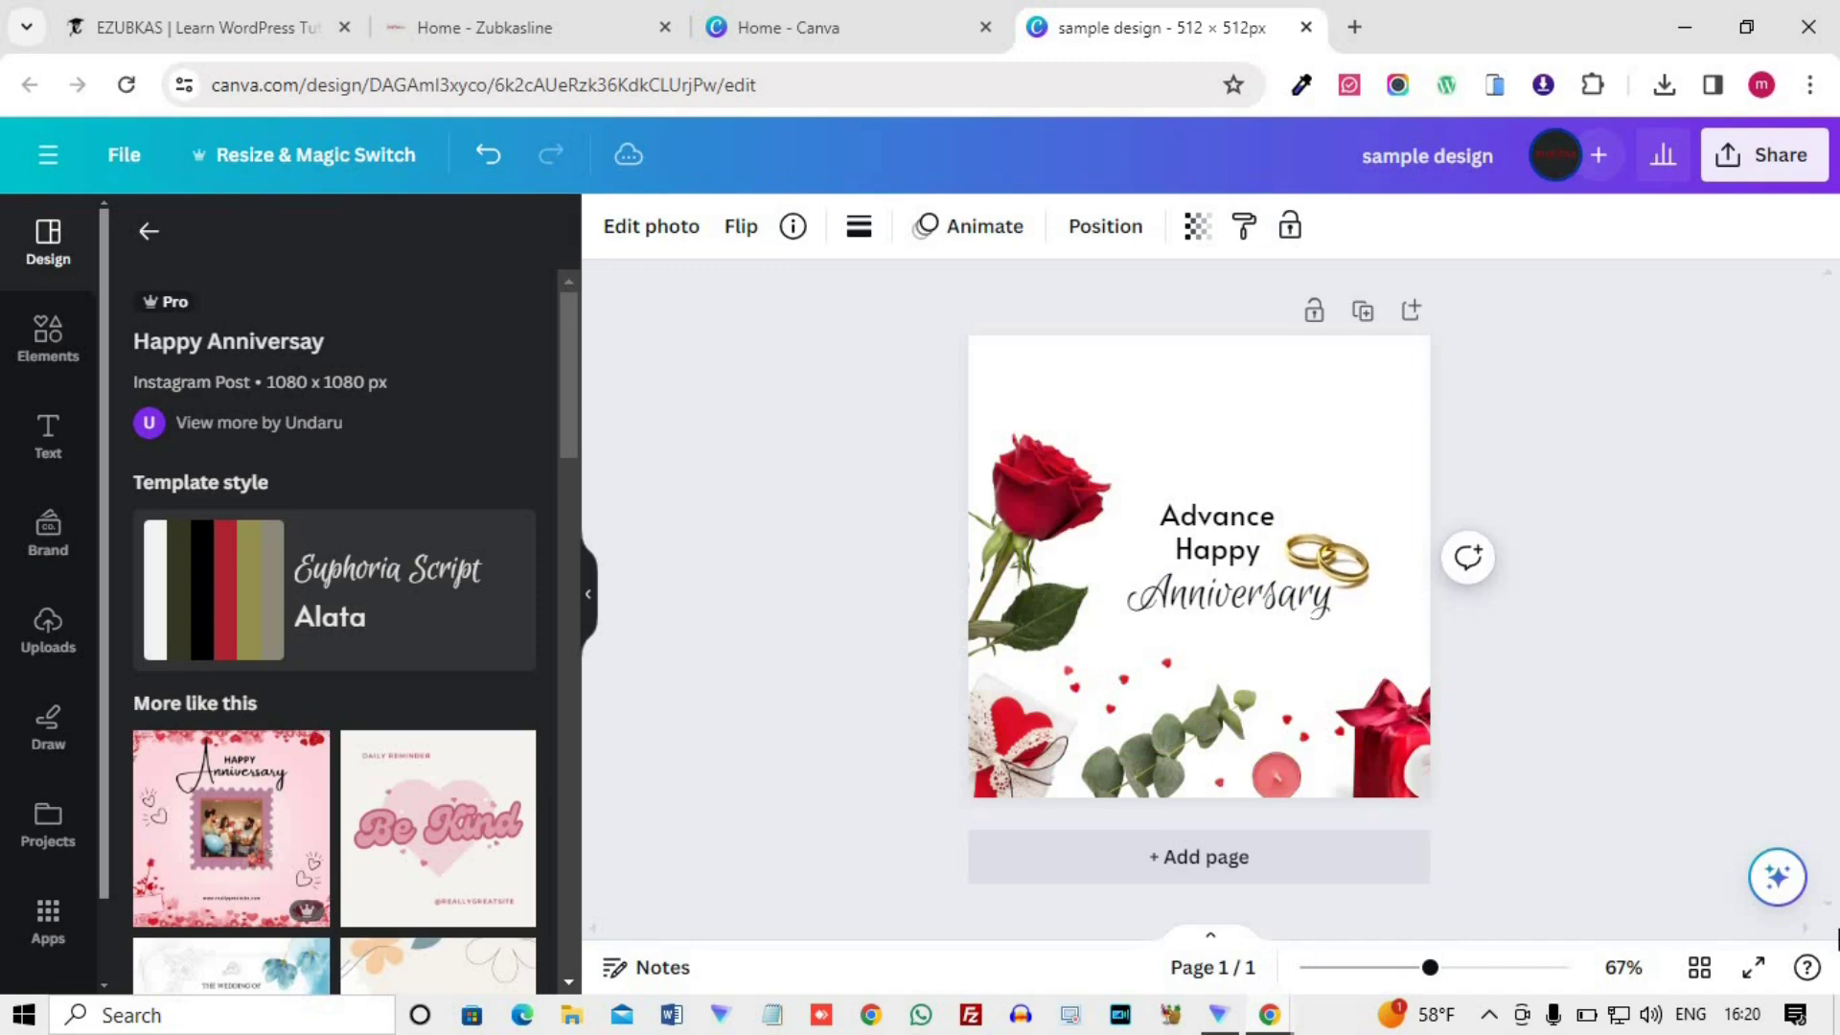
pyautogui.press('Left')
pyautogui.press('Left')
pyautogui.press('Left')
pyautogui.press('Left')
pyautogui.press('Left')
pyautogui.press('Left')
pyautogui.press('Left')
pyautogui.press('Left')
pyautogui.press('Left')
pyautogui.press('Left')
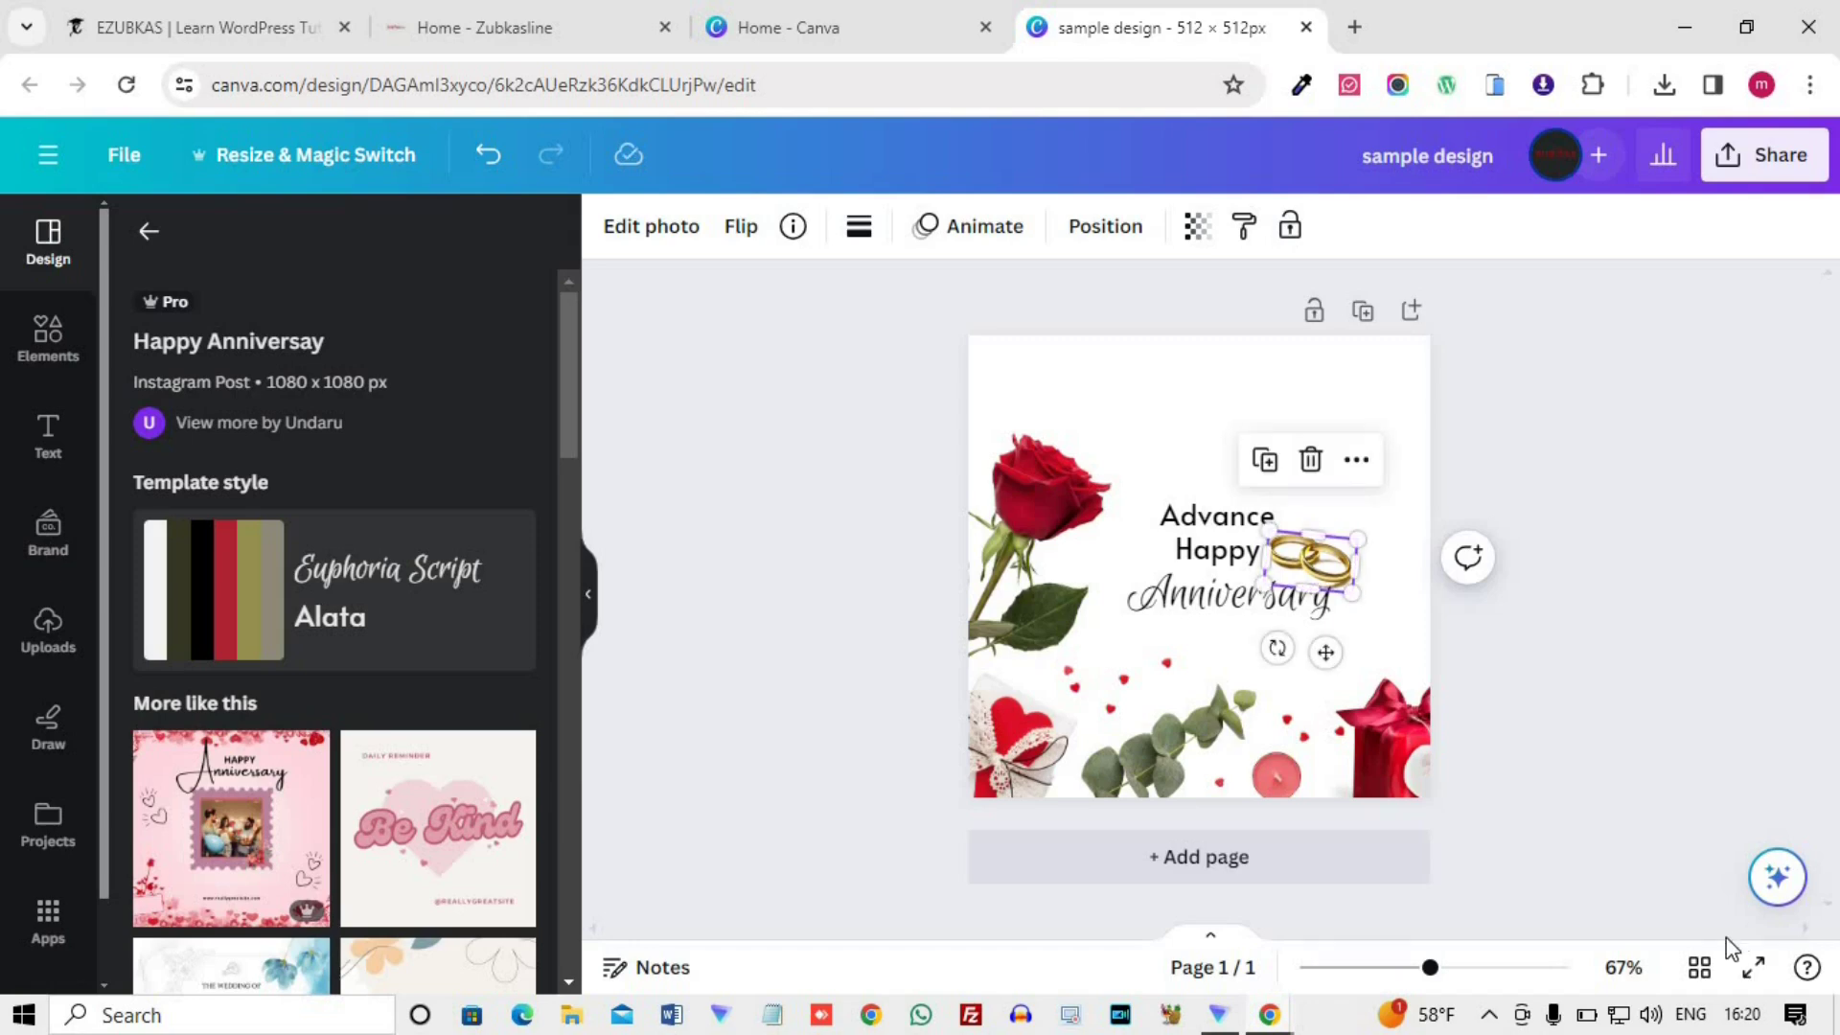
pyautogui.moveTo(1335, 548); pyautogui.dragTo(1358, 551)
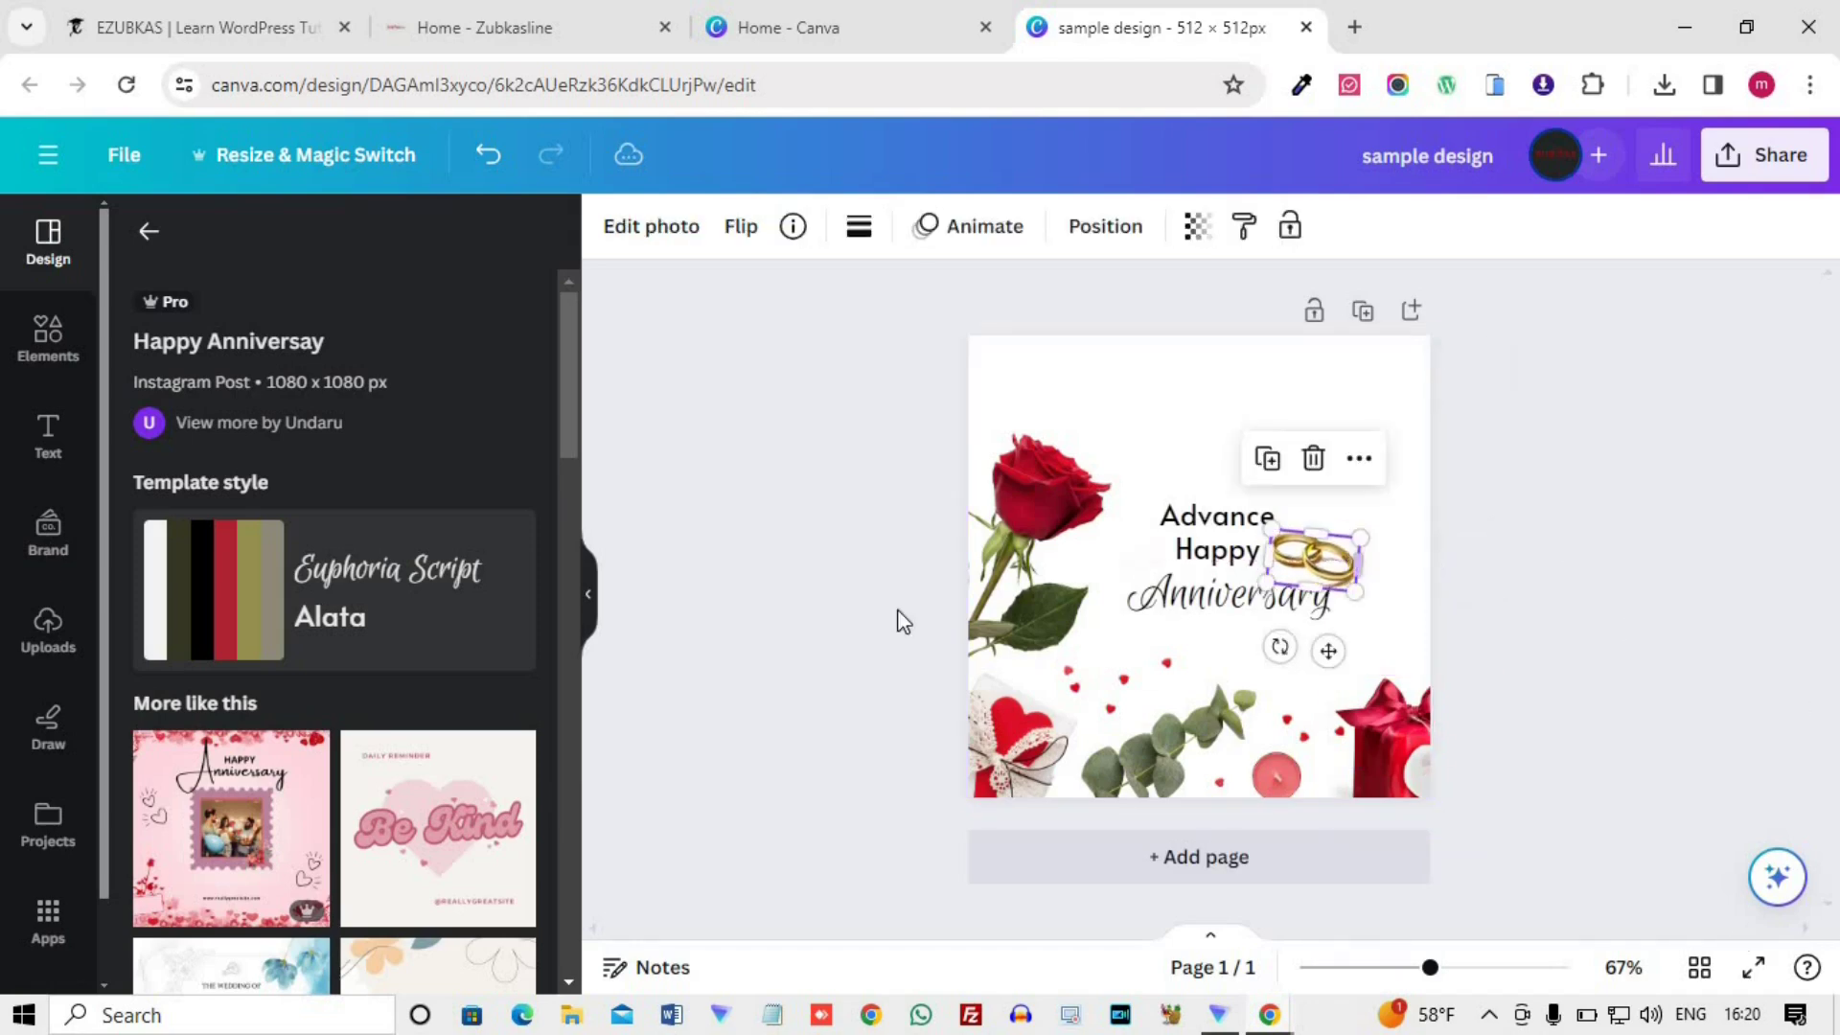
# - Add the black-and-white floral branch from the "marriage flower" graphics and place it above the rings in the page's upper-right area
pyautogui.click(821, 600)
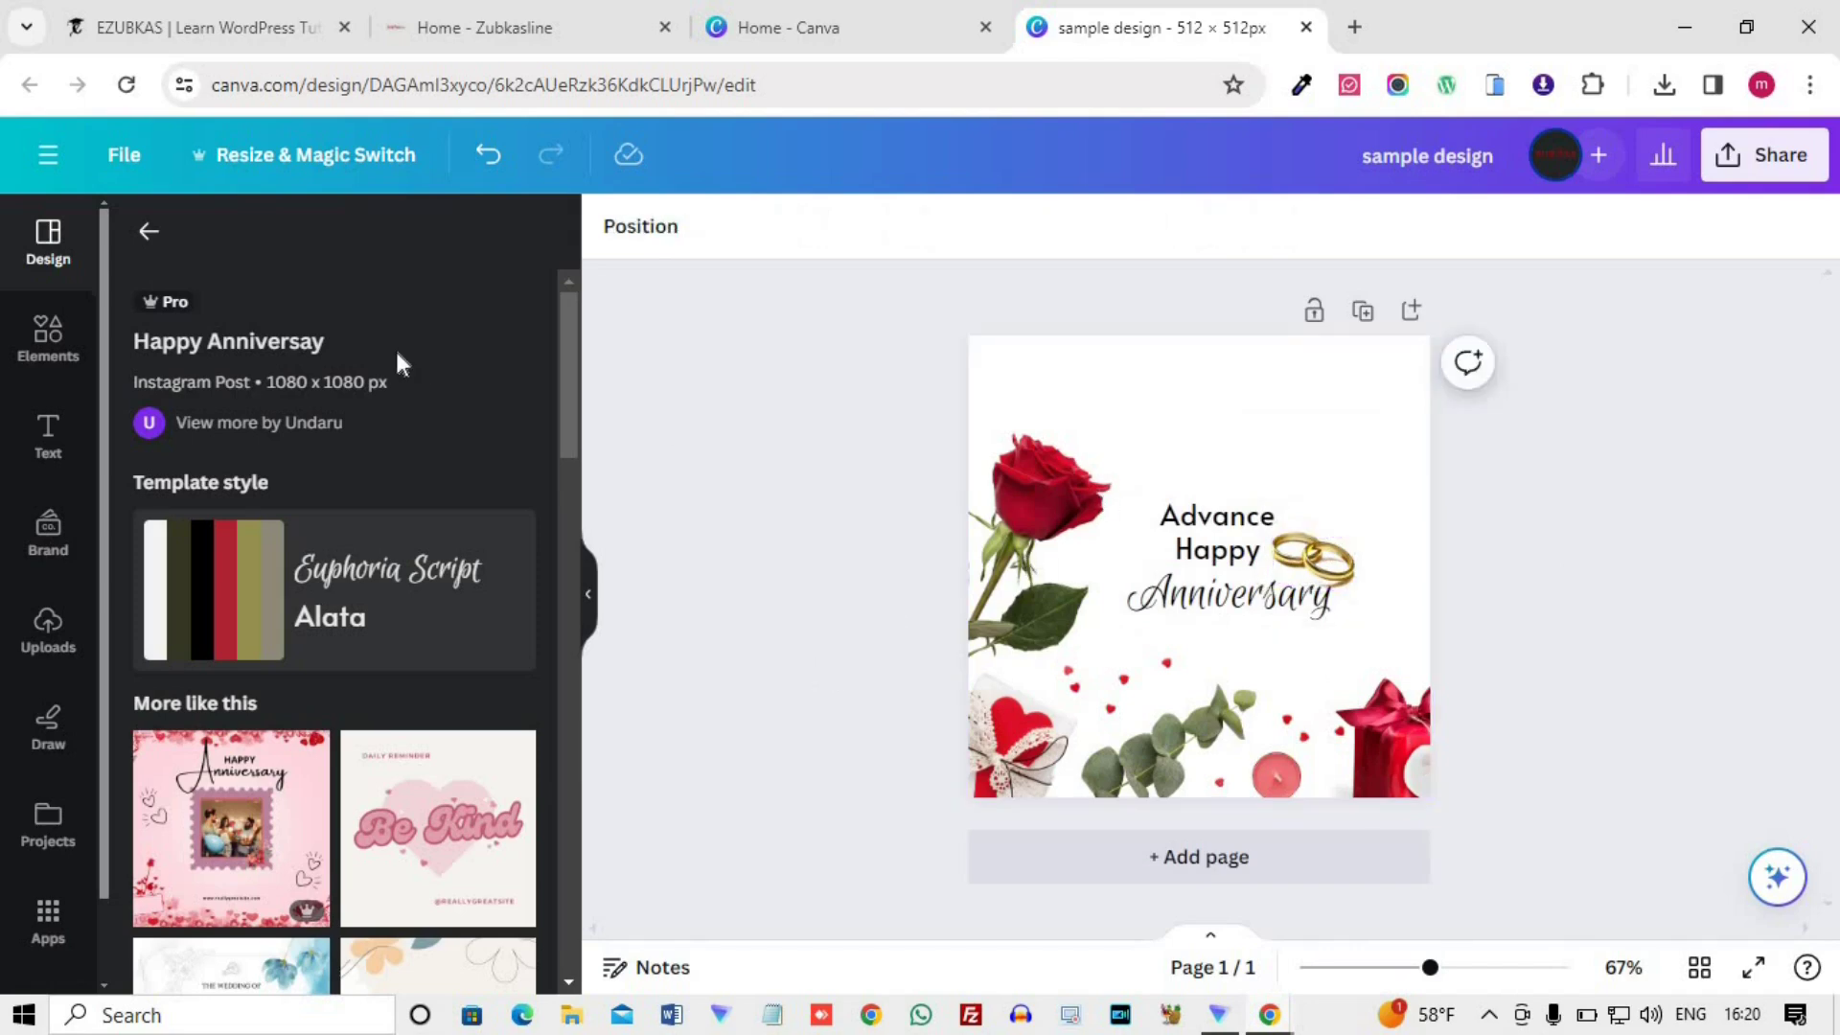
pyautogui.click(46, 350)
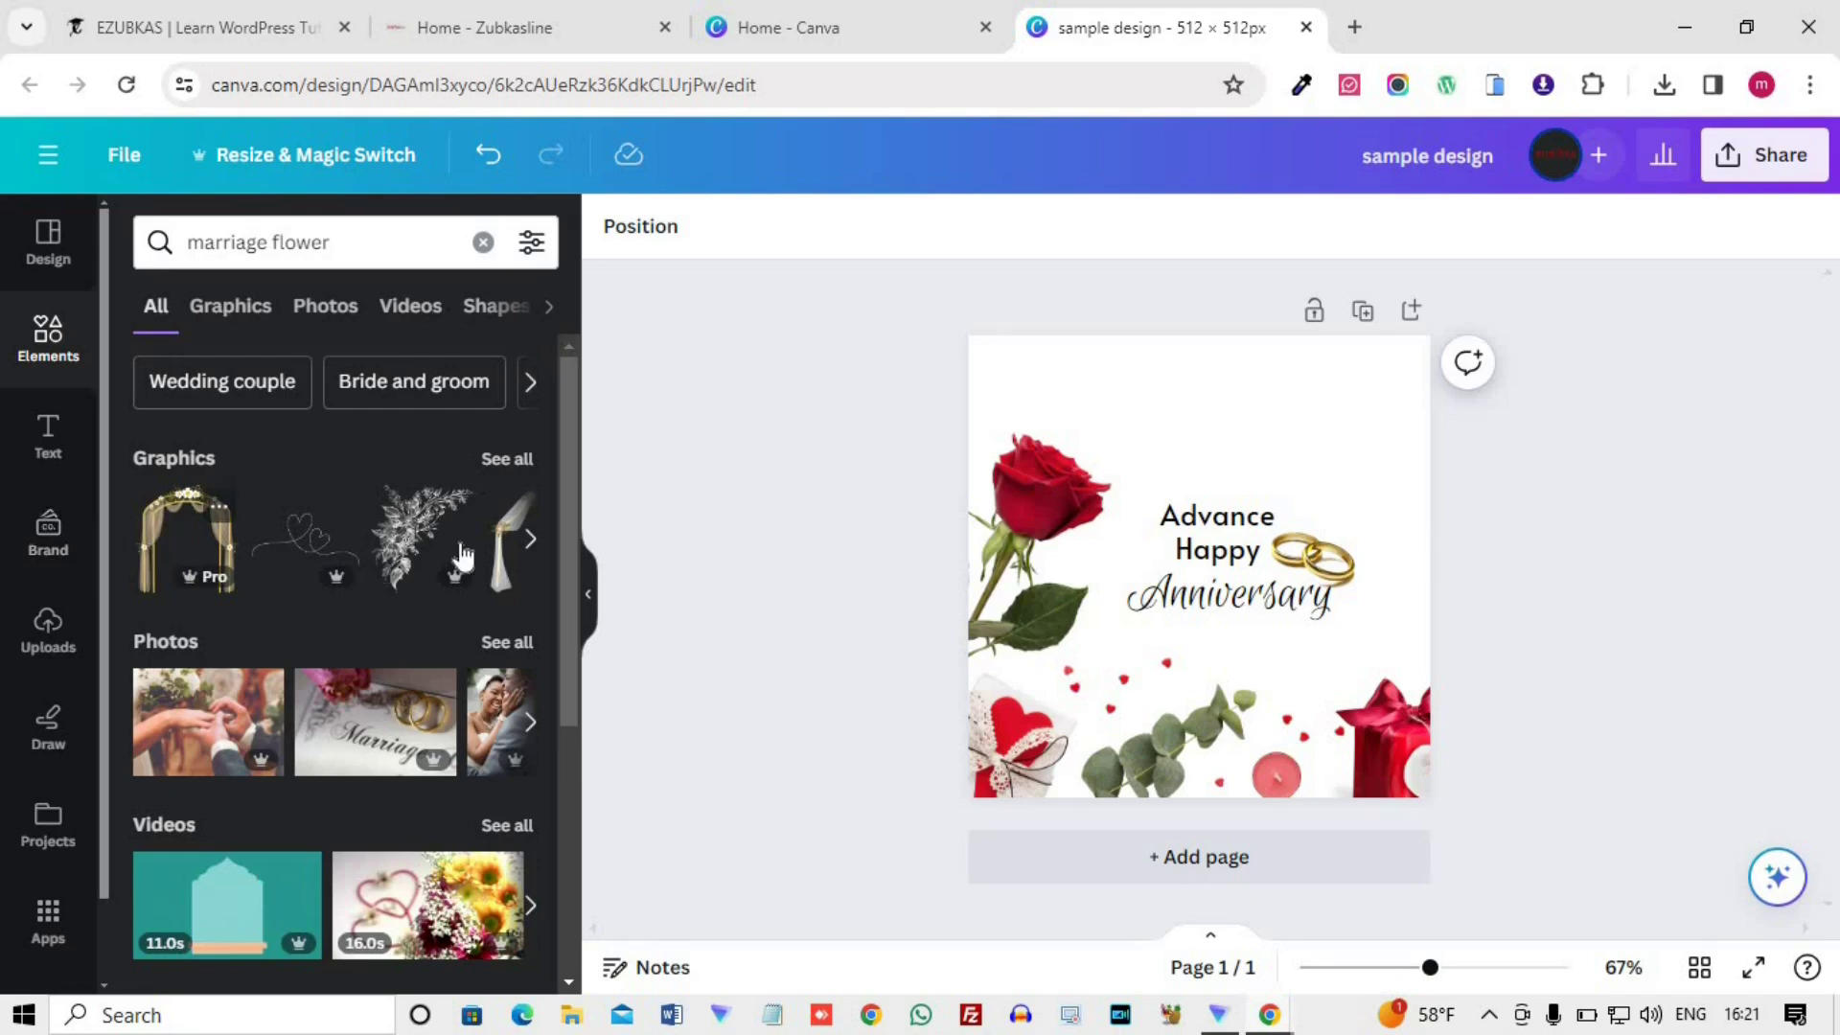
pyautogui.click(443, 516)
pyautogui.moveTo(1275, 489); pyautogui.dragTo(1372, 358)
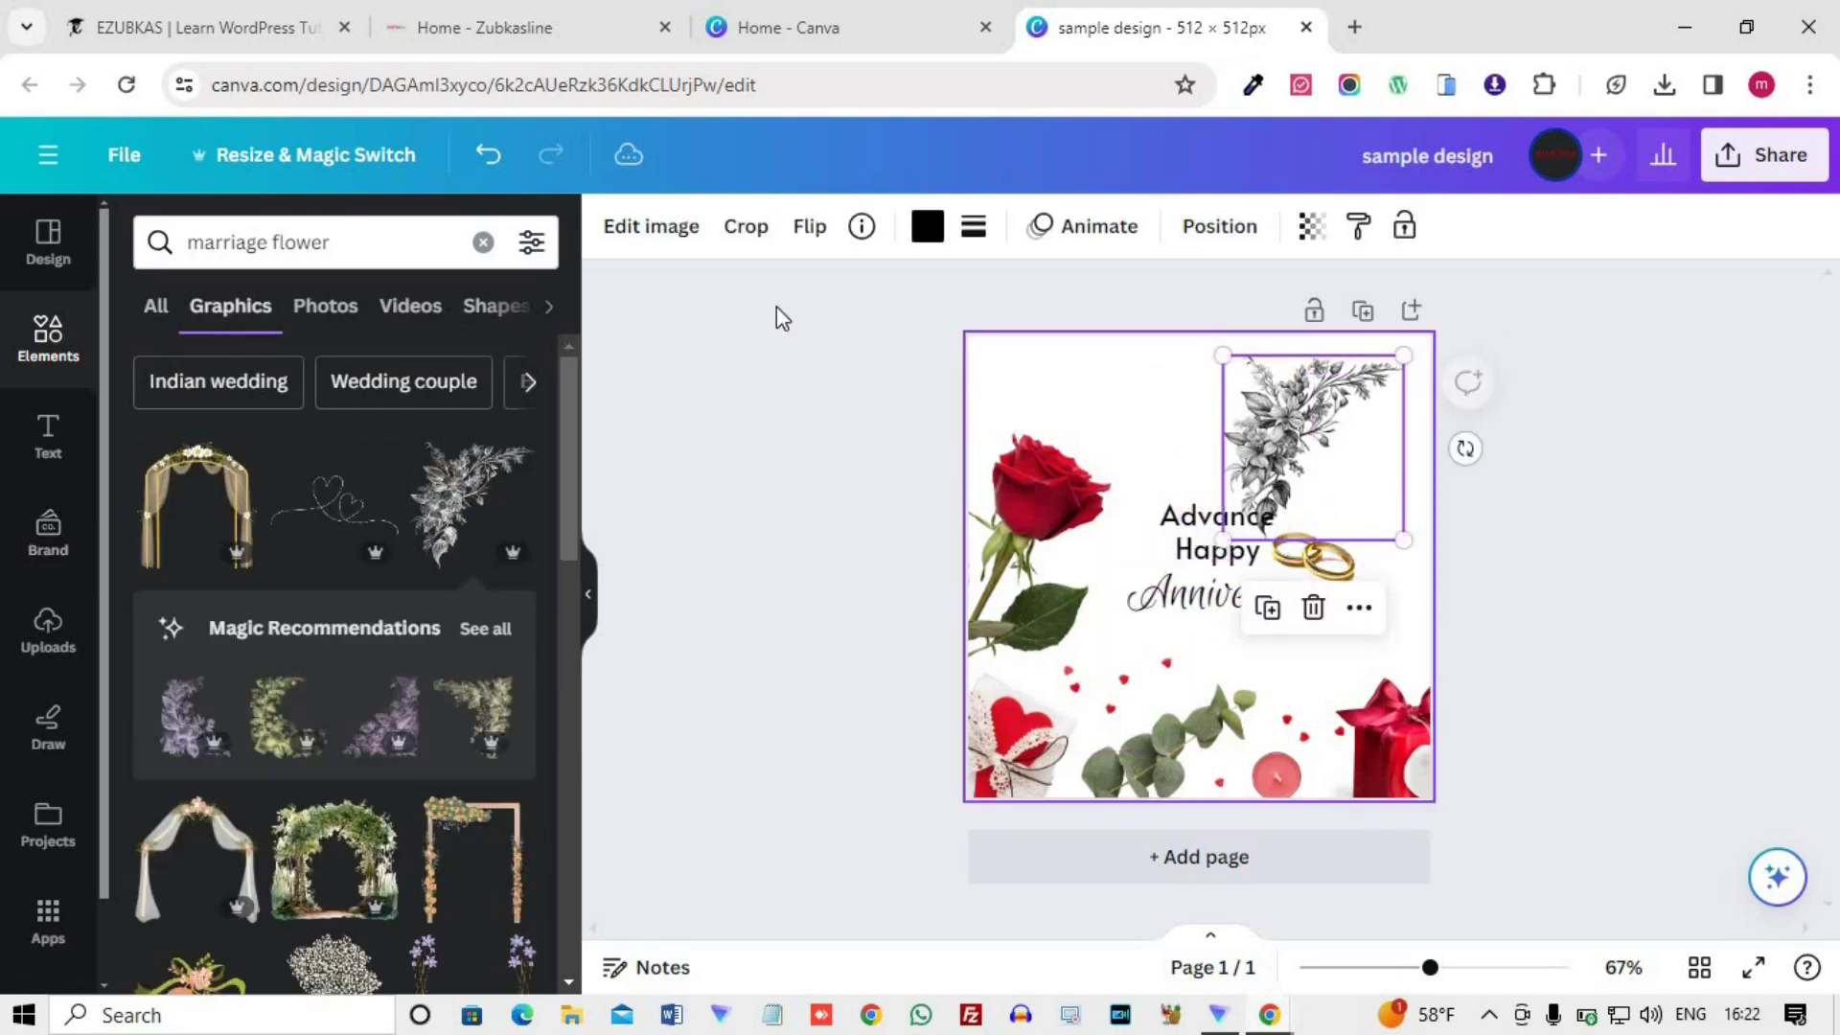
# - Flip the floral branch horizontally, enlarge it to about 292 × 299 and move it into the page's top-right corner
pyautogui.click(810, 226)
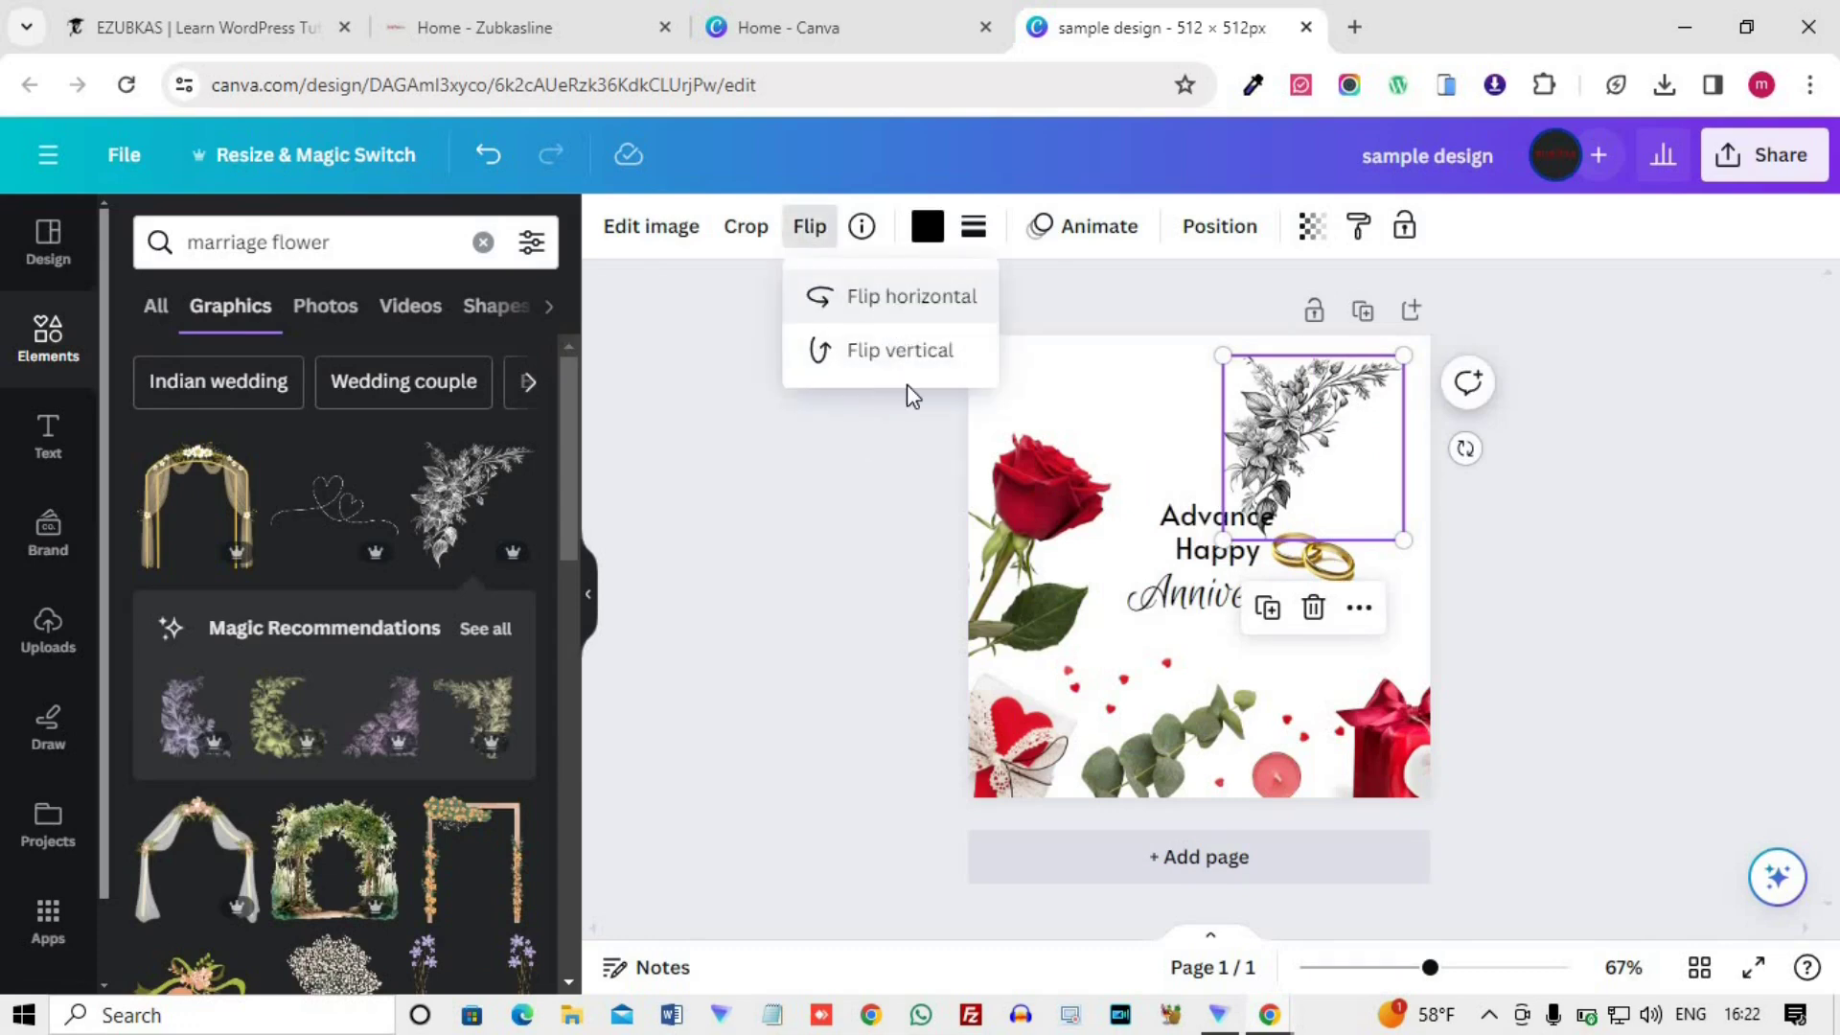
pyautogui.click(910, 299)
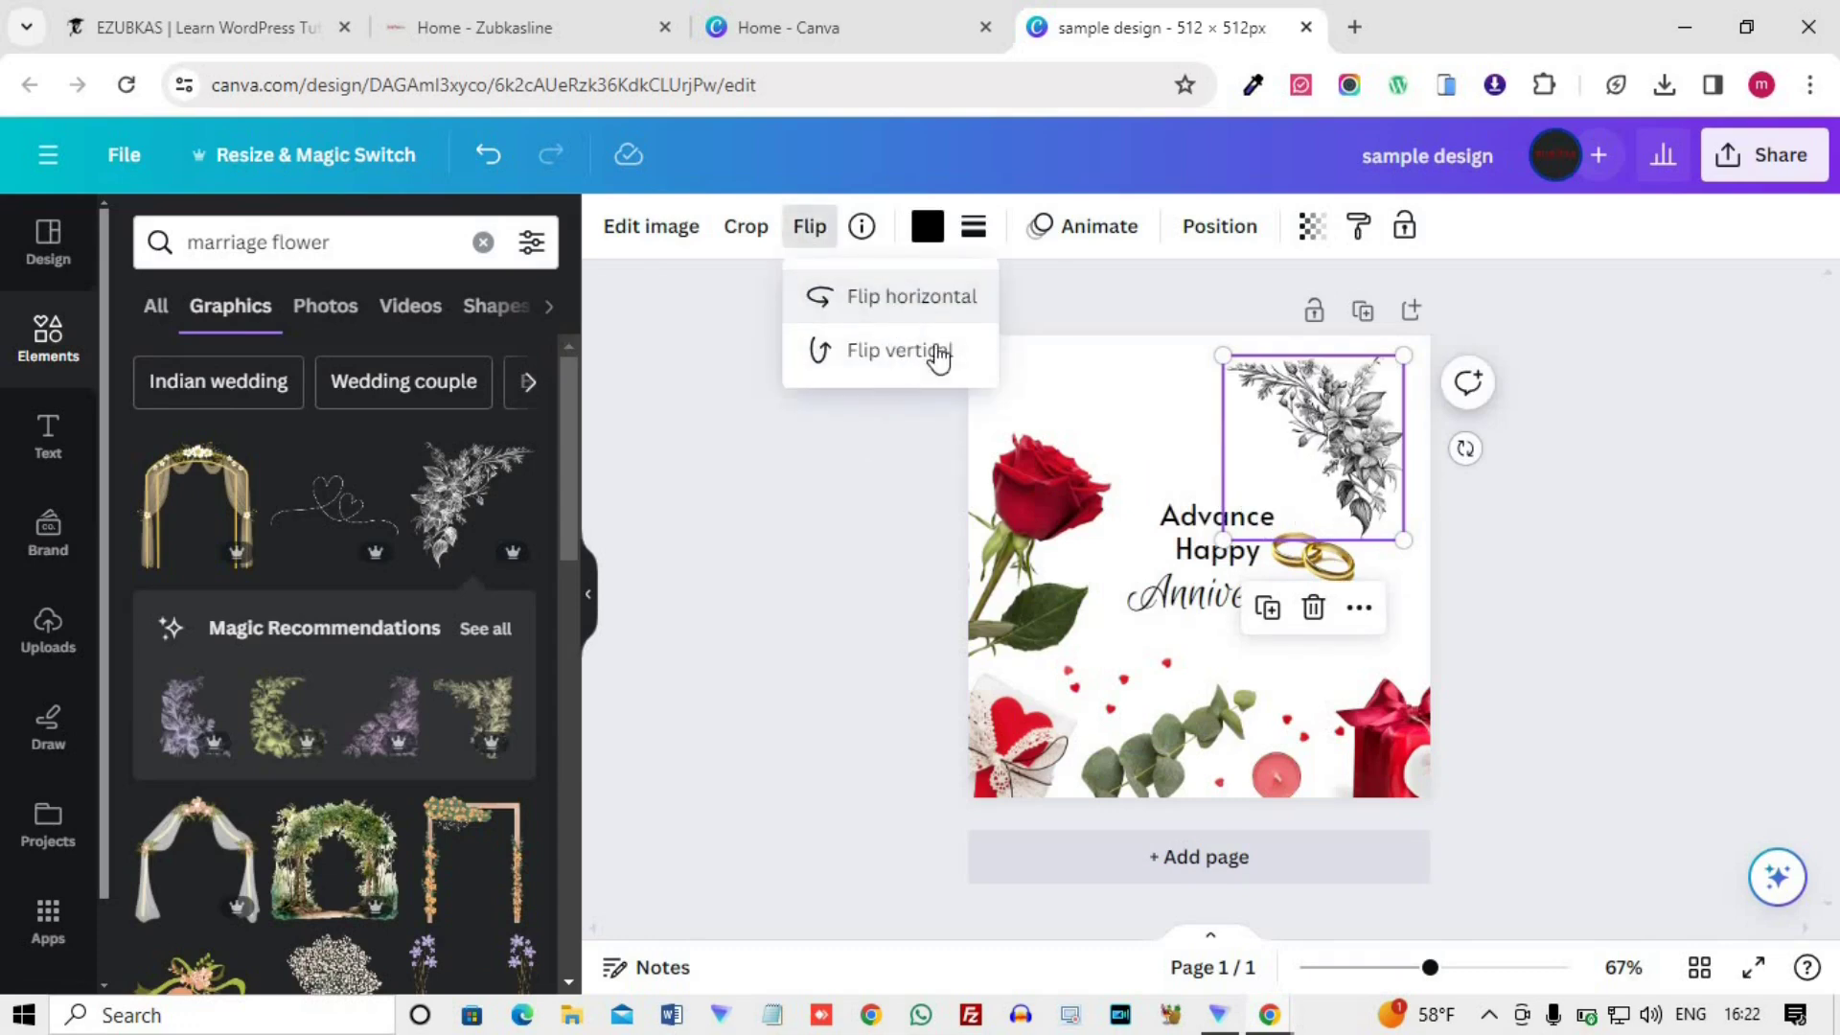
pyautogui.moveTo(1399, 543); pyautogui.dragTo(1486, 624)
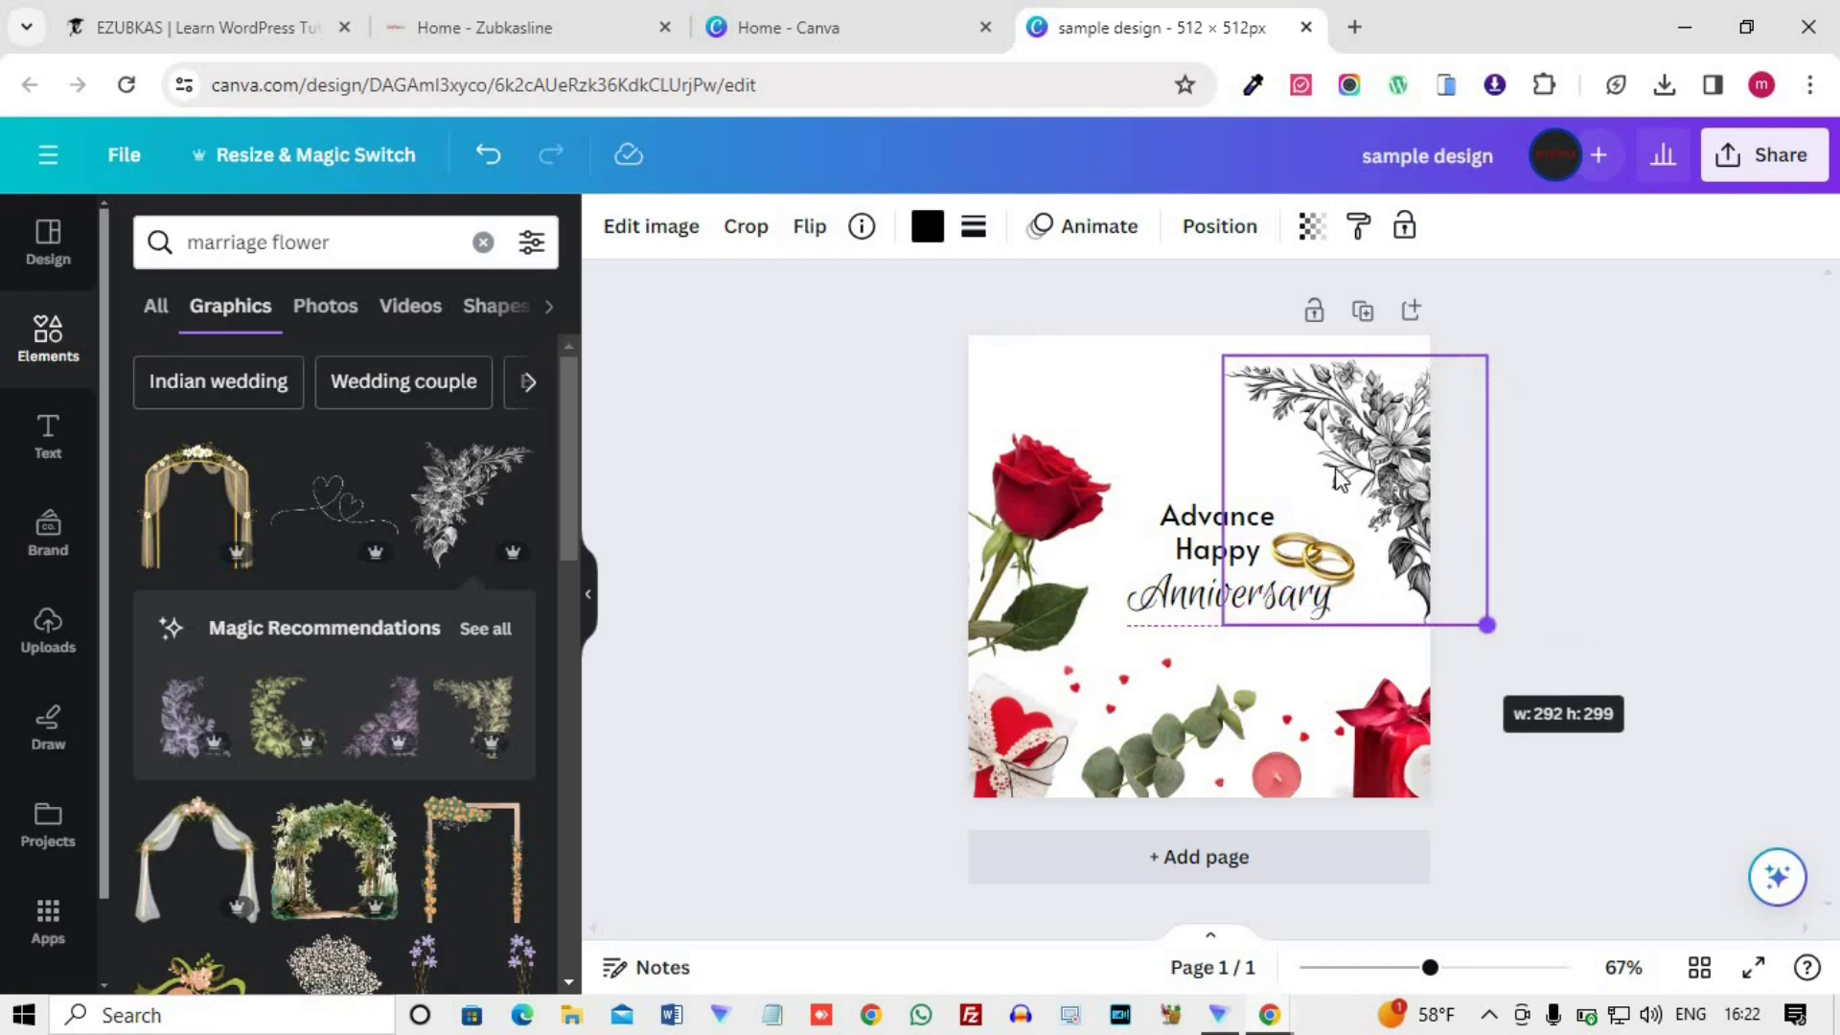
pyautogui.moveTo(1334, 428); pyautogui.dragTo(1314, 391)
pyautogui.click(1567, 626)
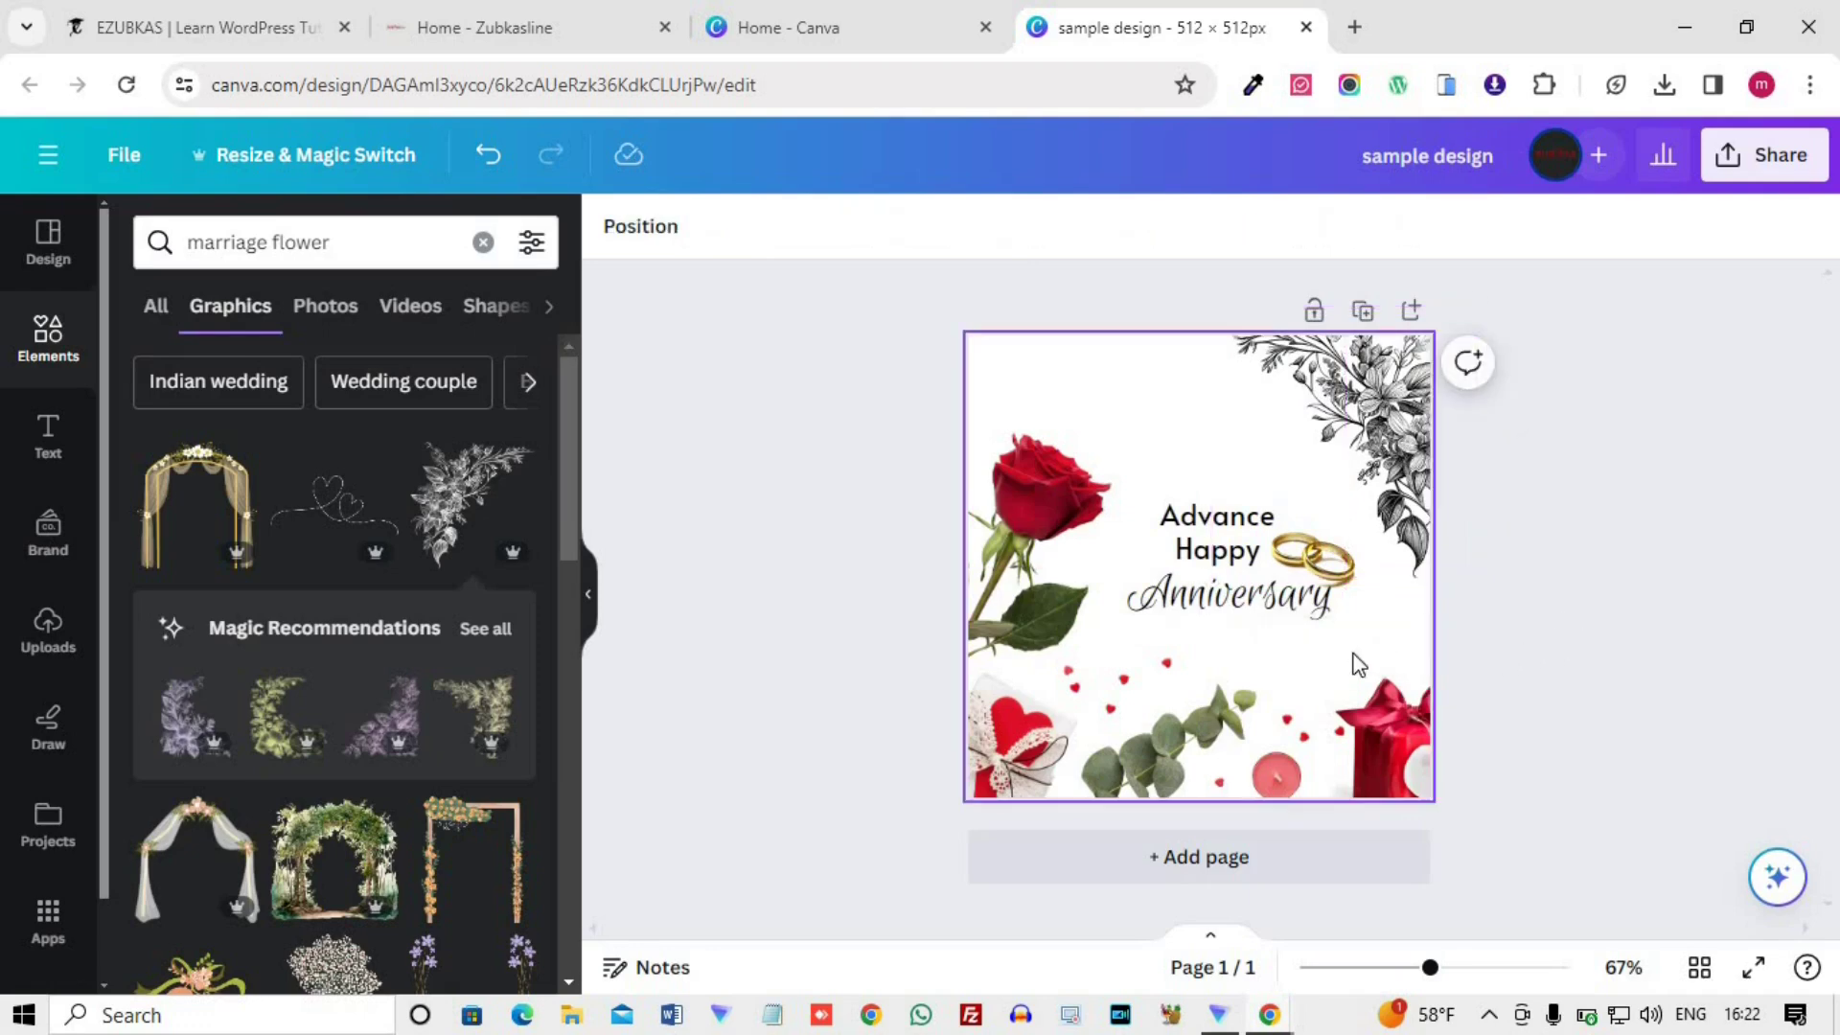
# - Rotate the floral branch slightly counter-clockwise so it follows the page's top-right corner
pyautogui.click(1385, 498)
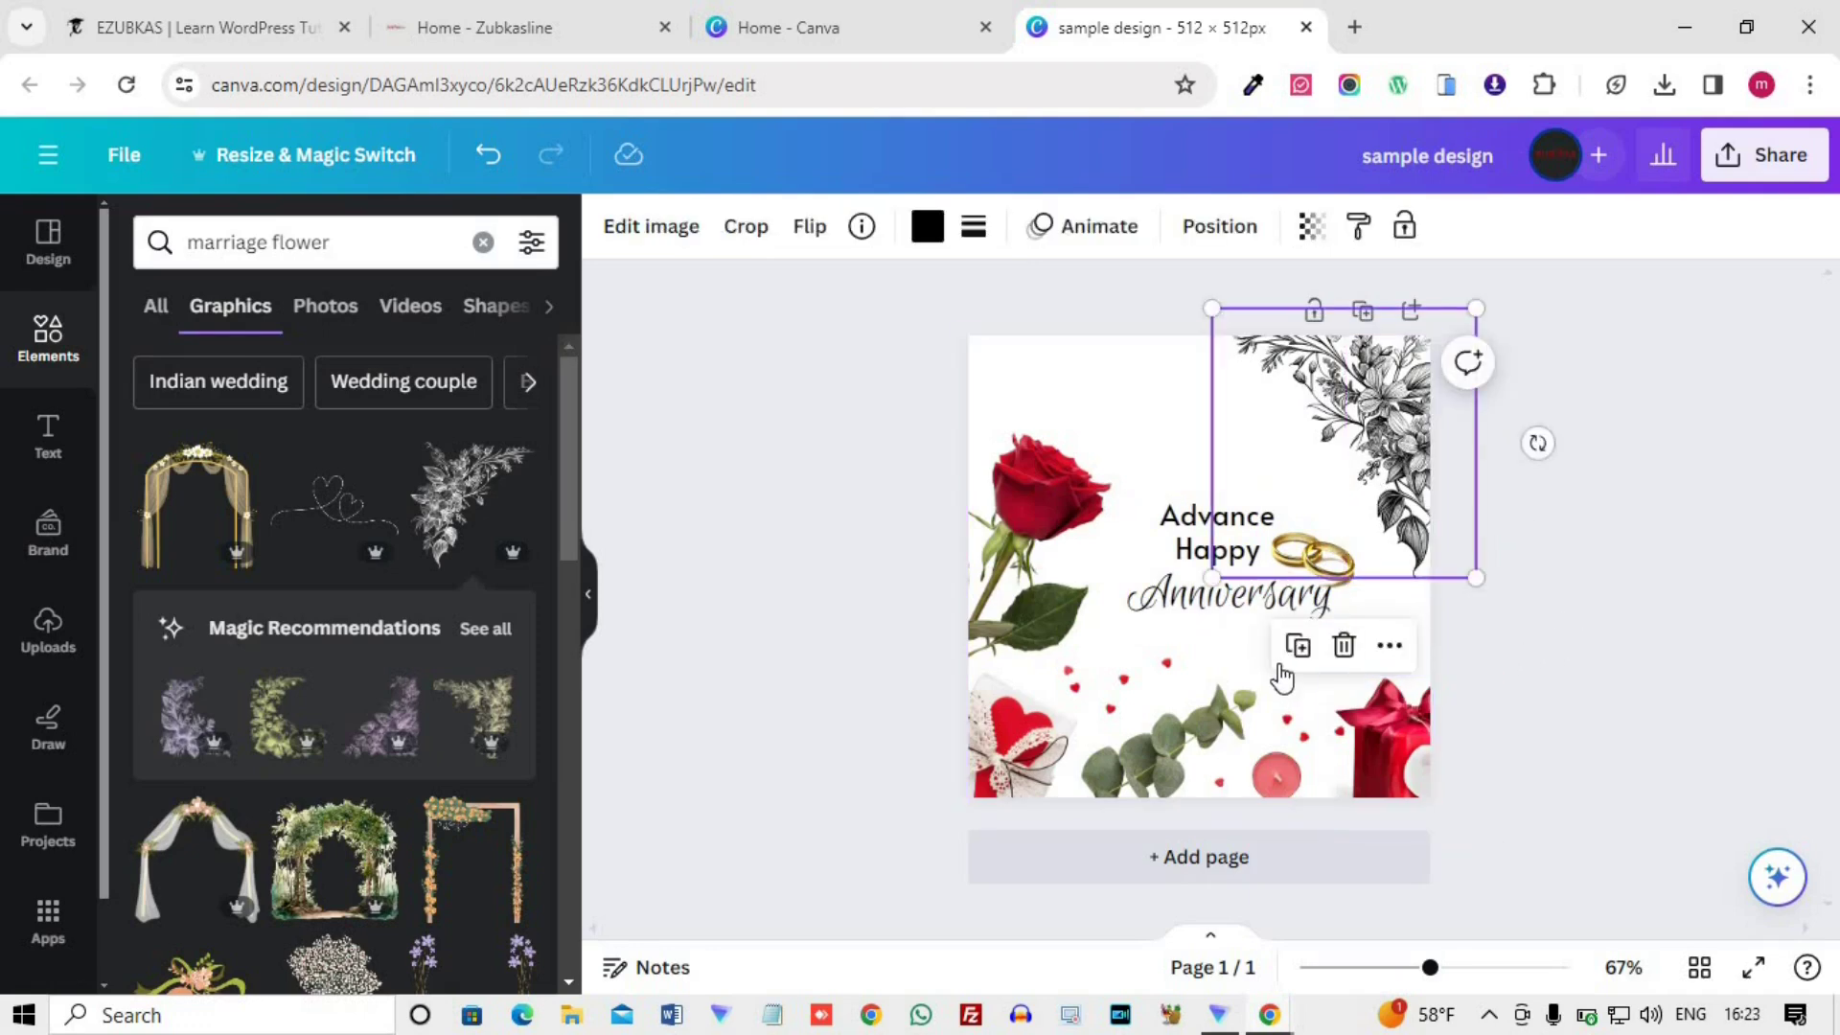
pyautogui.moveTo(1535, 449); pyautogui.dragTo(1537, 456)
pyautogui.moveTo(1543, 436); pyautogui.dragTo(1549, 428)
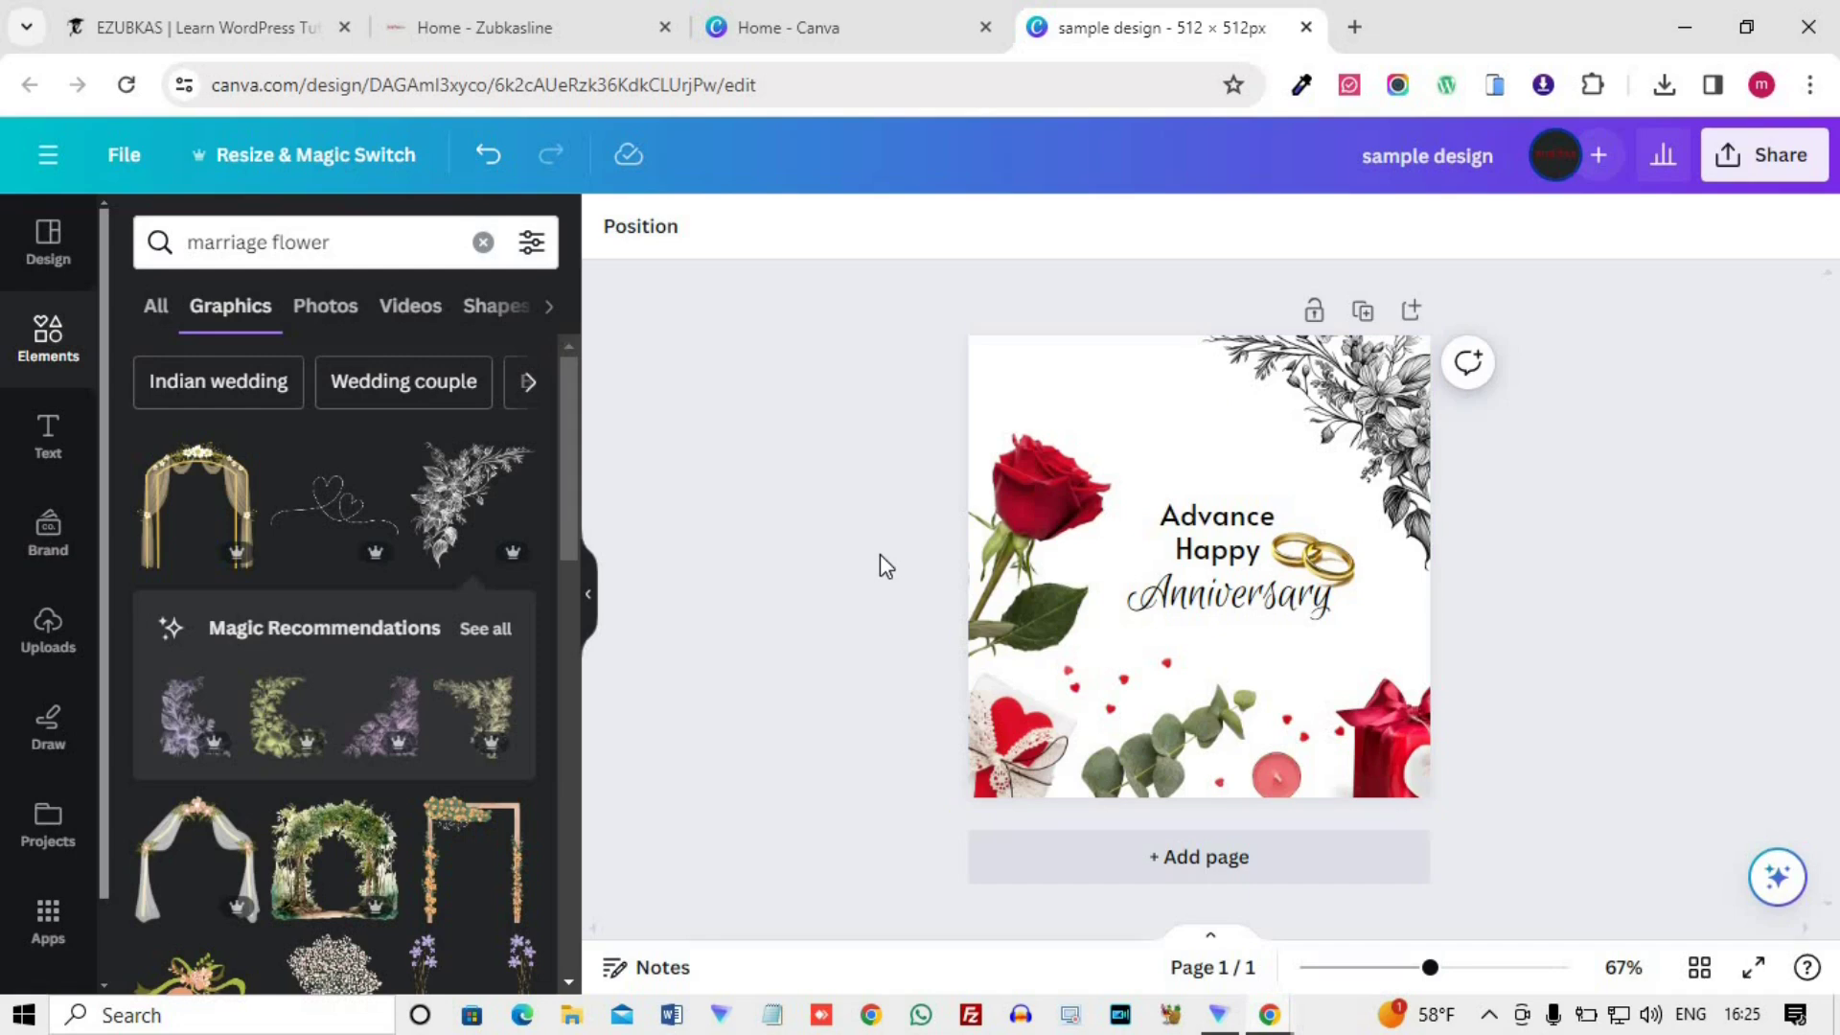
# - Ungroup the "Advance", "Happy" and "Anniversary" text lines
pyautogui.click(1193, 532)
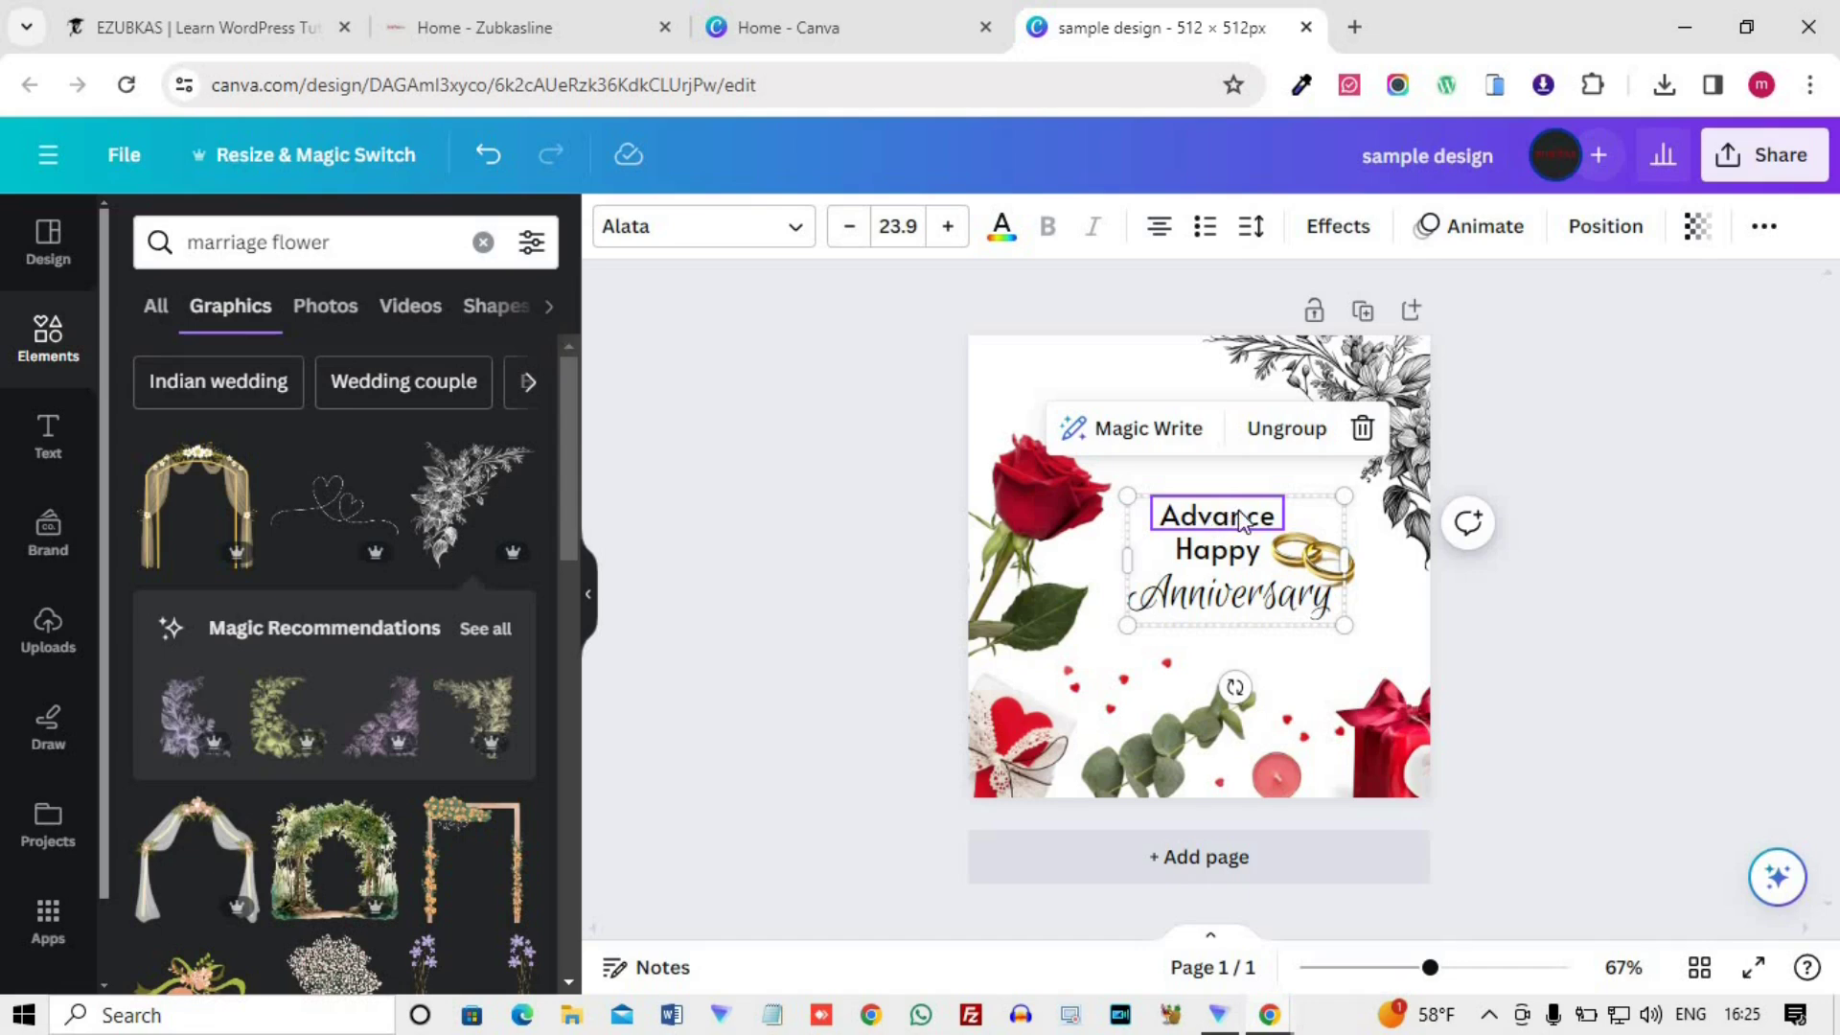
pyautogui.click(1285, 429)
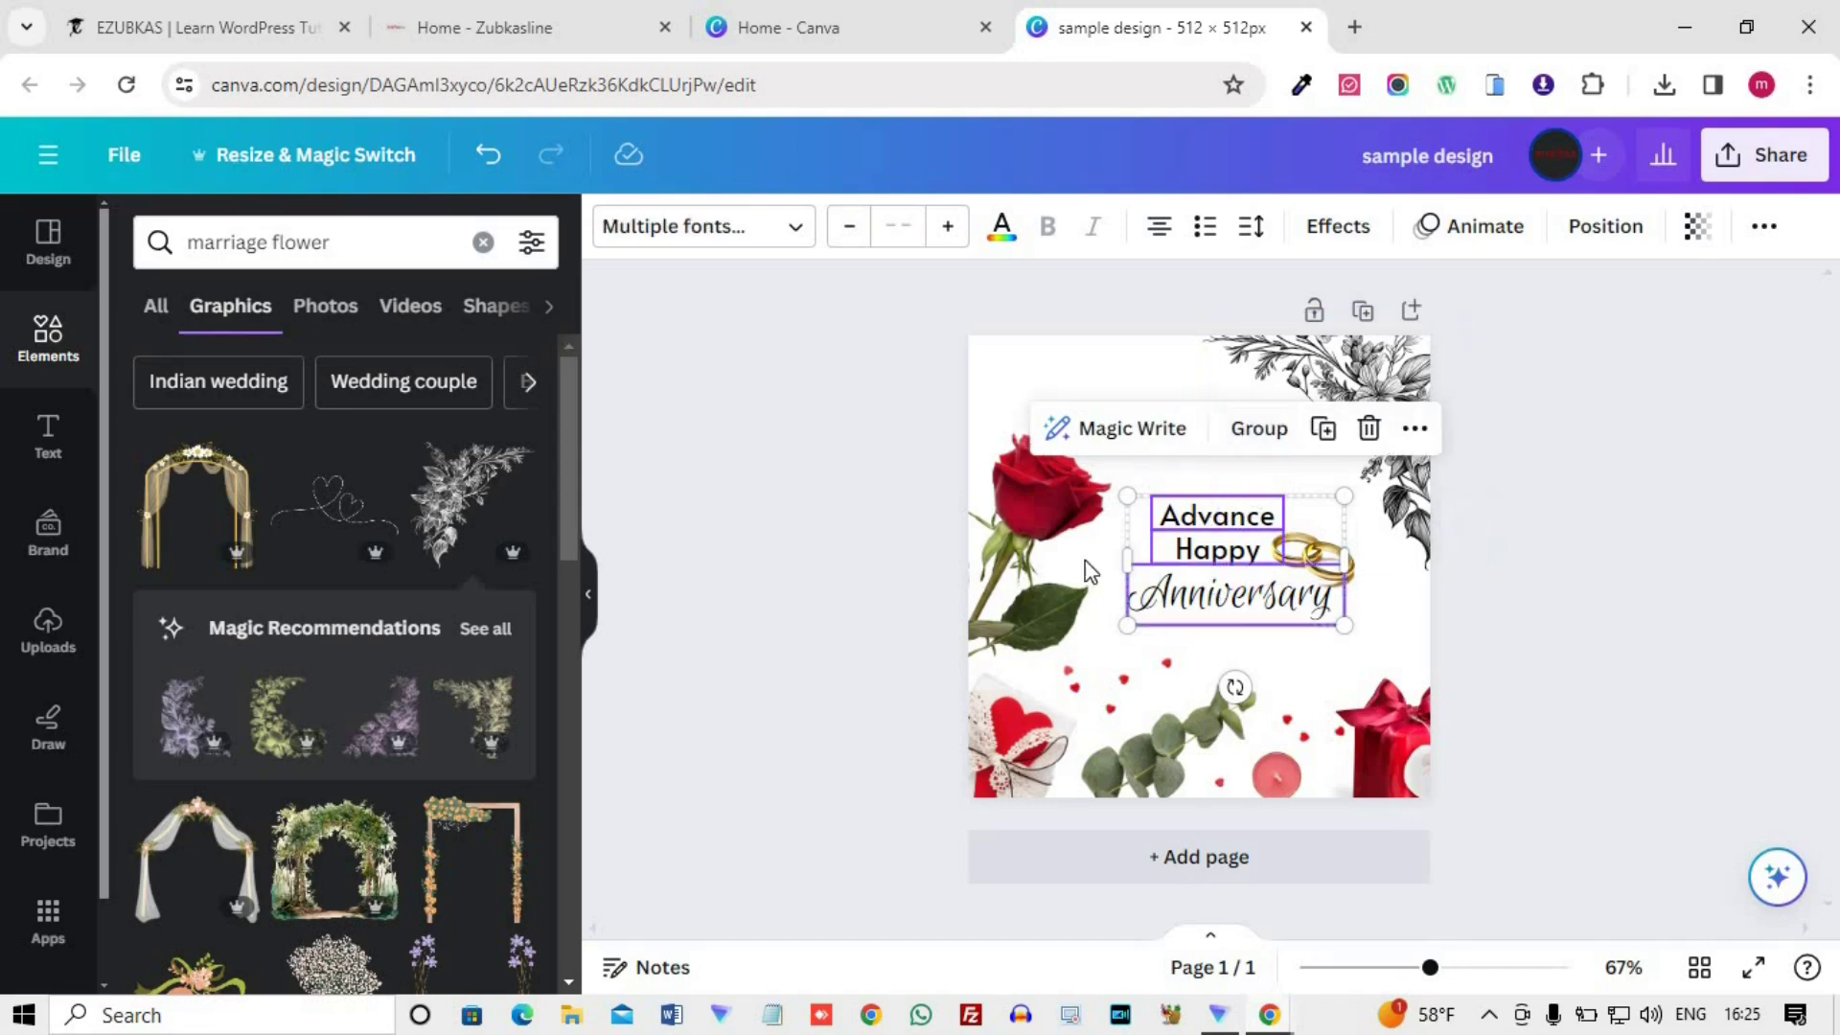
pyautogui.click(894, 549)
# - Try Avenir, Bukhari Script and Comic Sans on the "Advance" line, and settle on the Fabrica font
pyautogui.click(1219, 521)
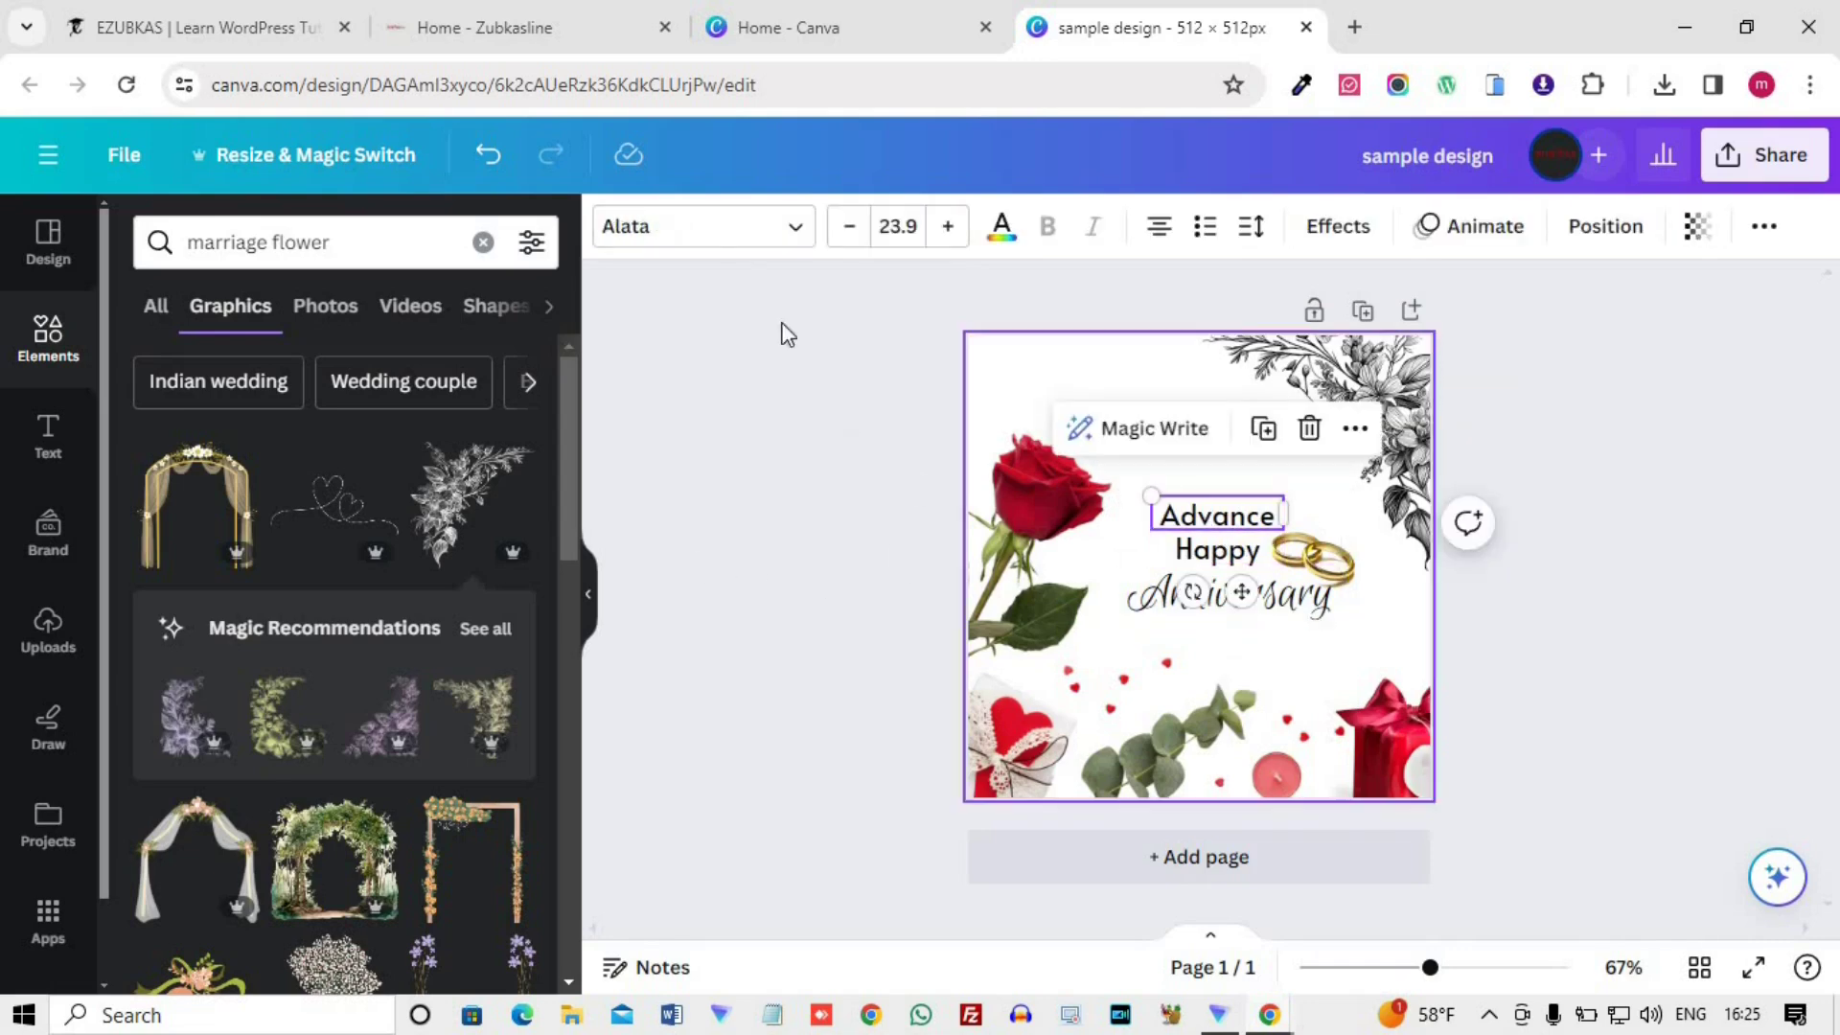
pyautogui.click(701, 231)
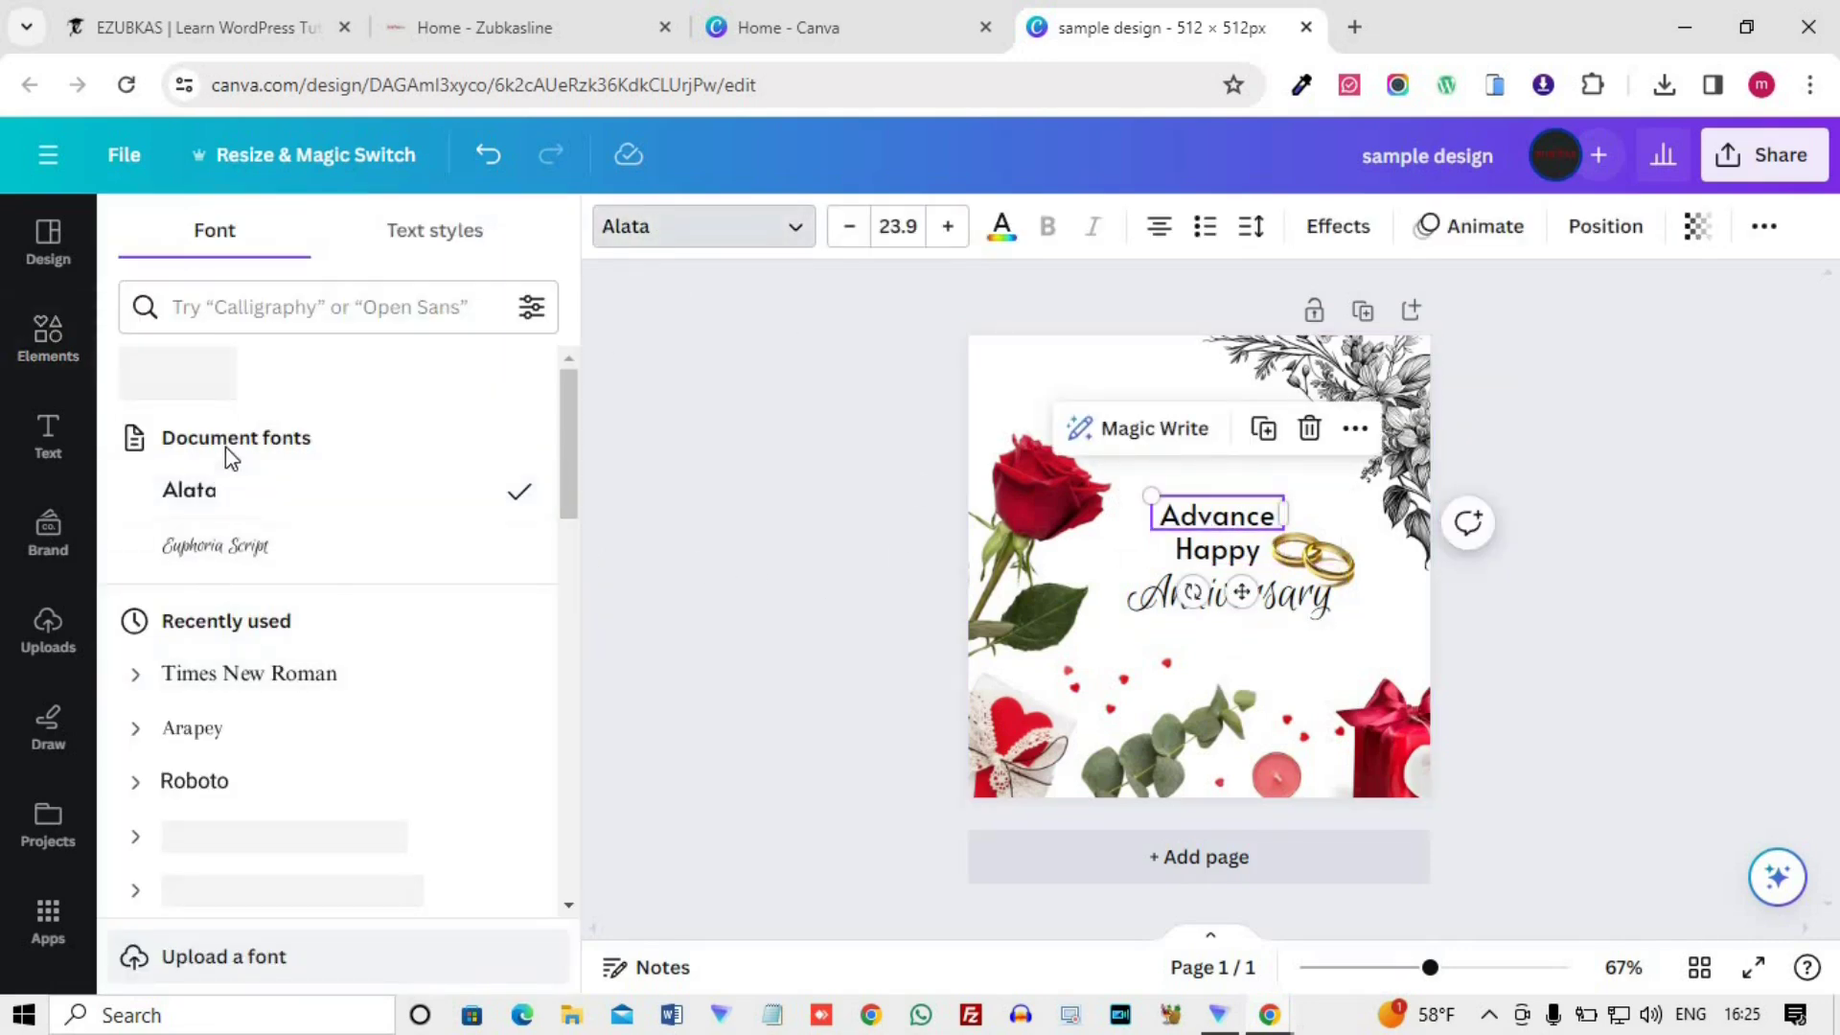
pyautogui.scroll(-3, 234, 585)
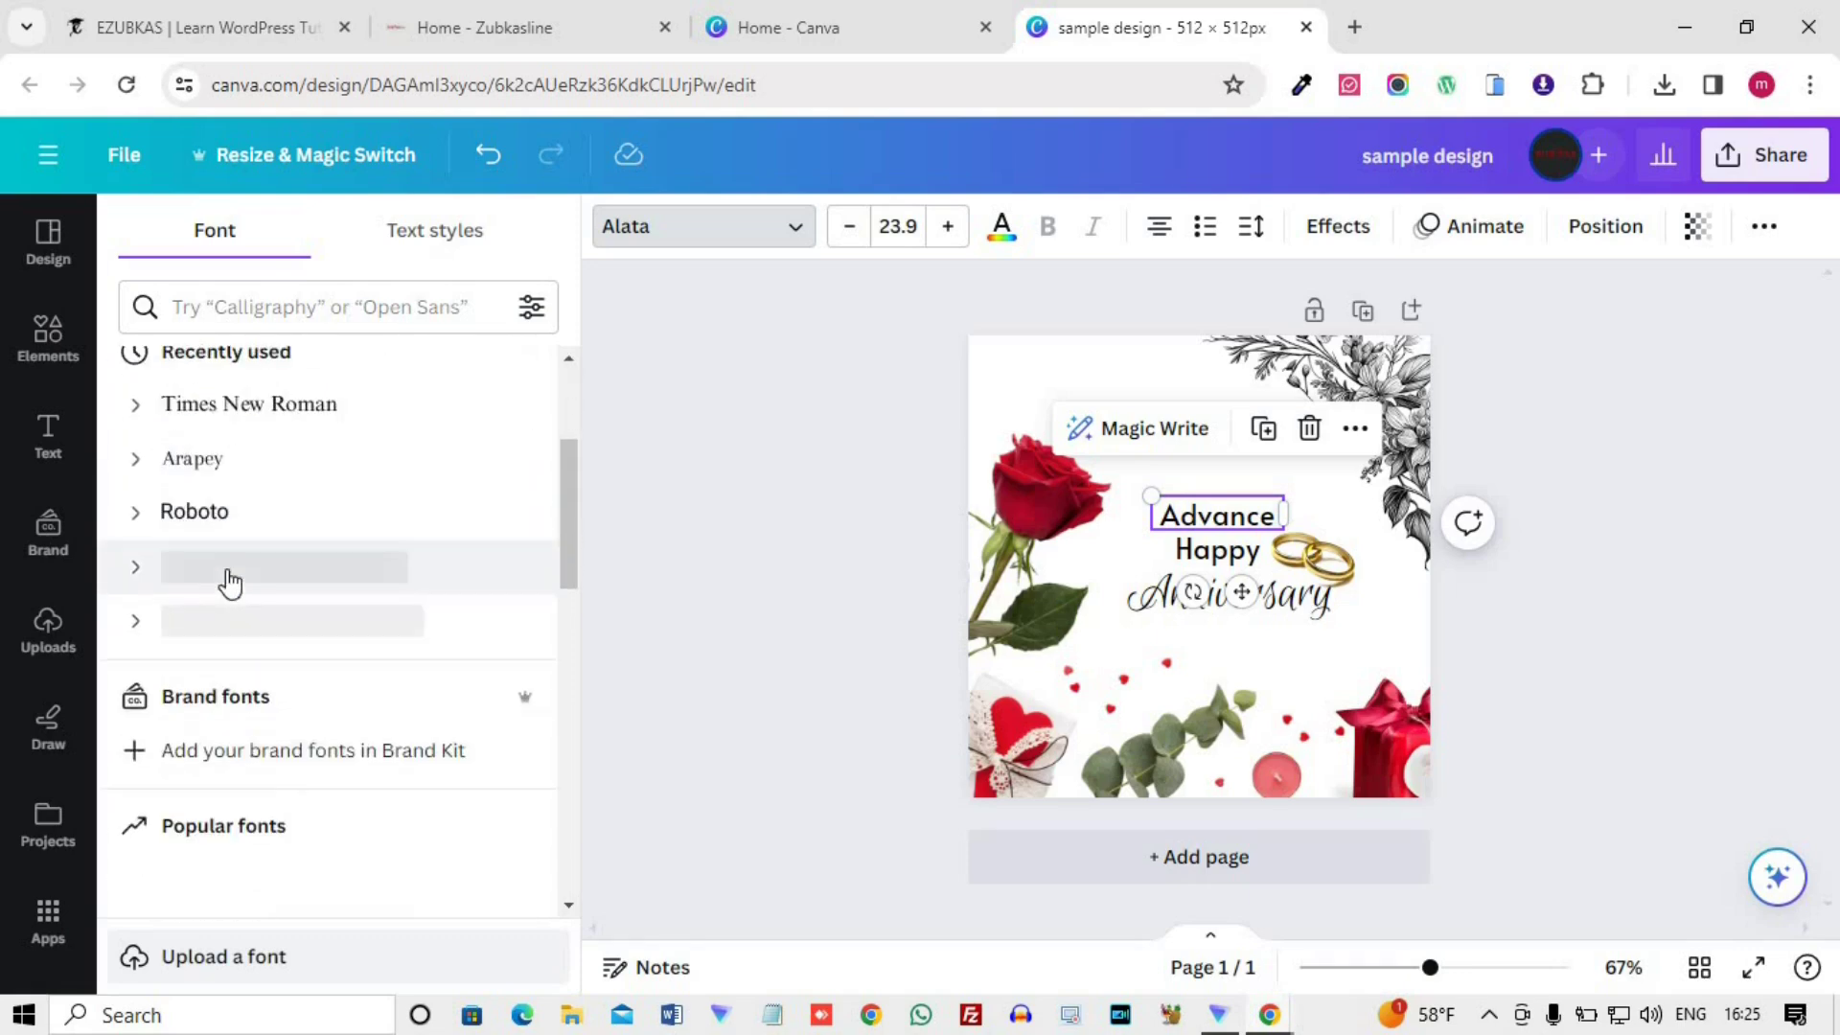
pyautogui.scroll(-7, 302, 601)
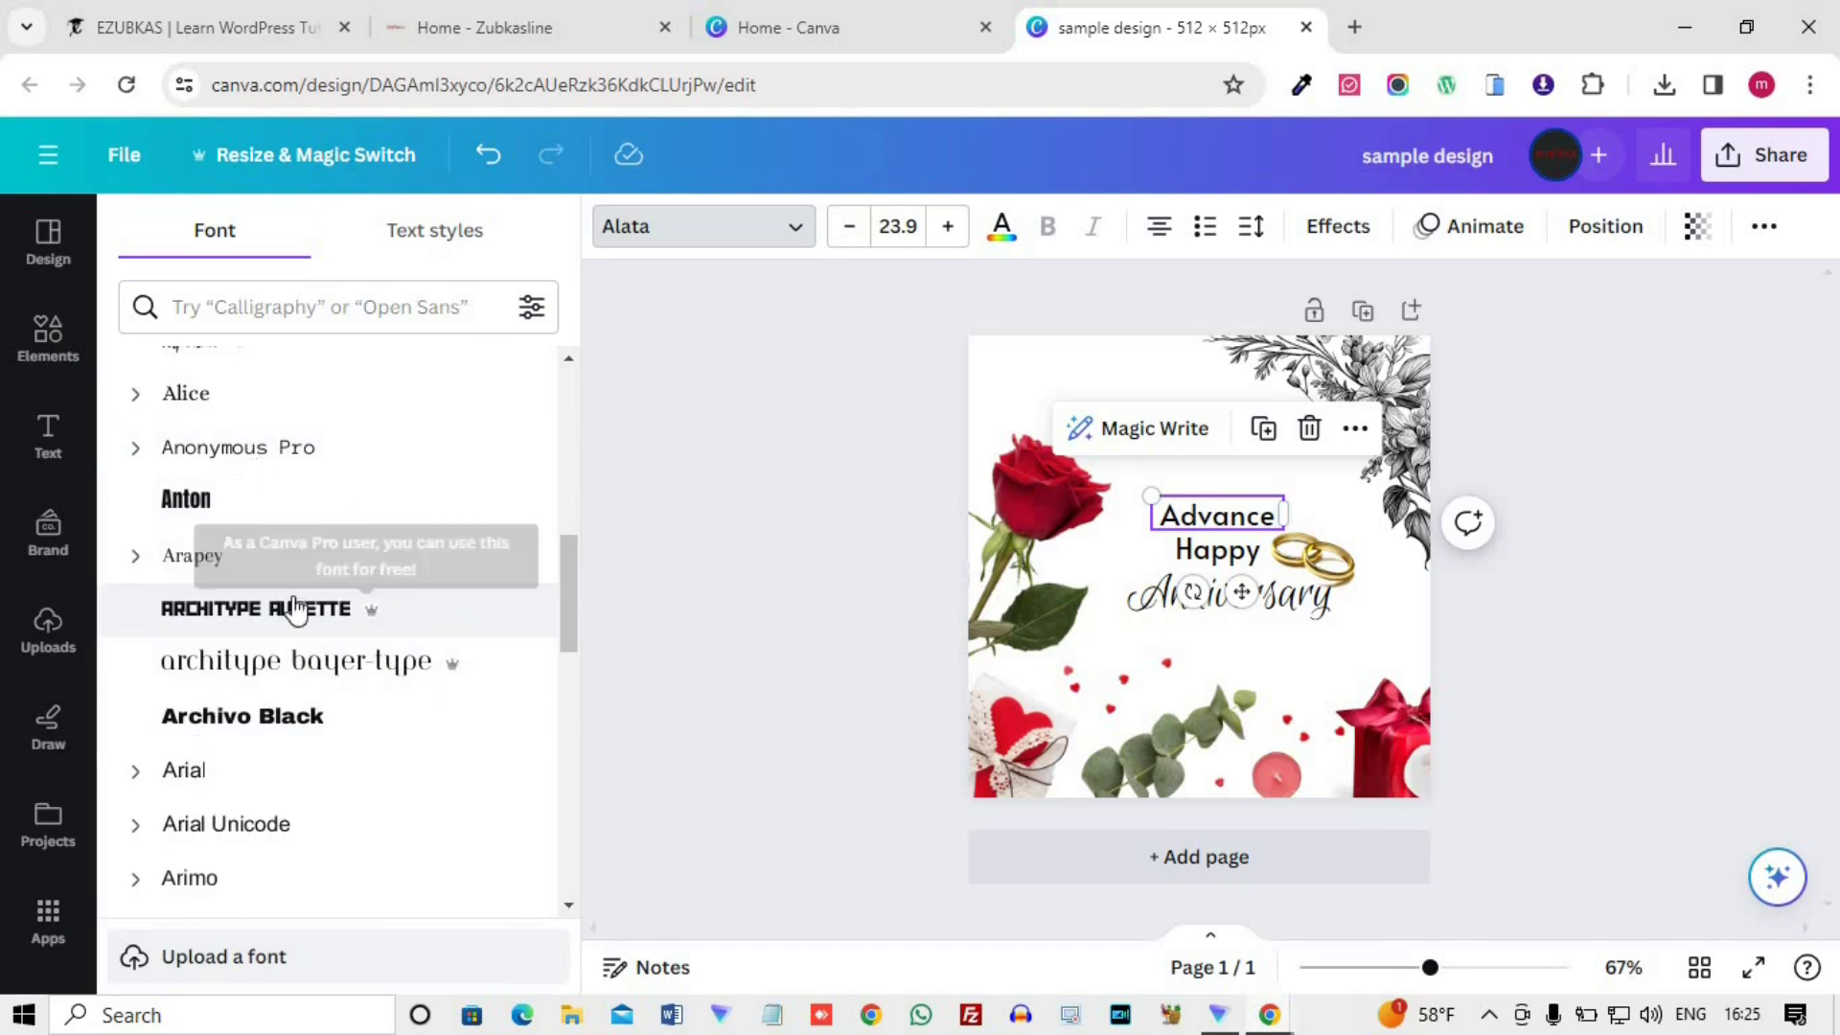
pyautogui.scroll(-3, 293, 677)
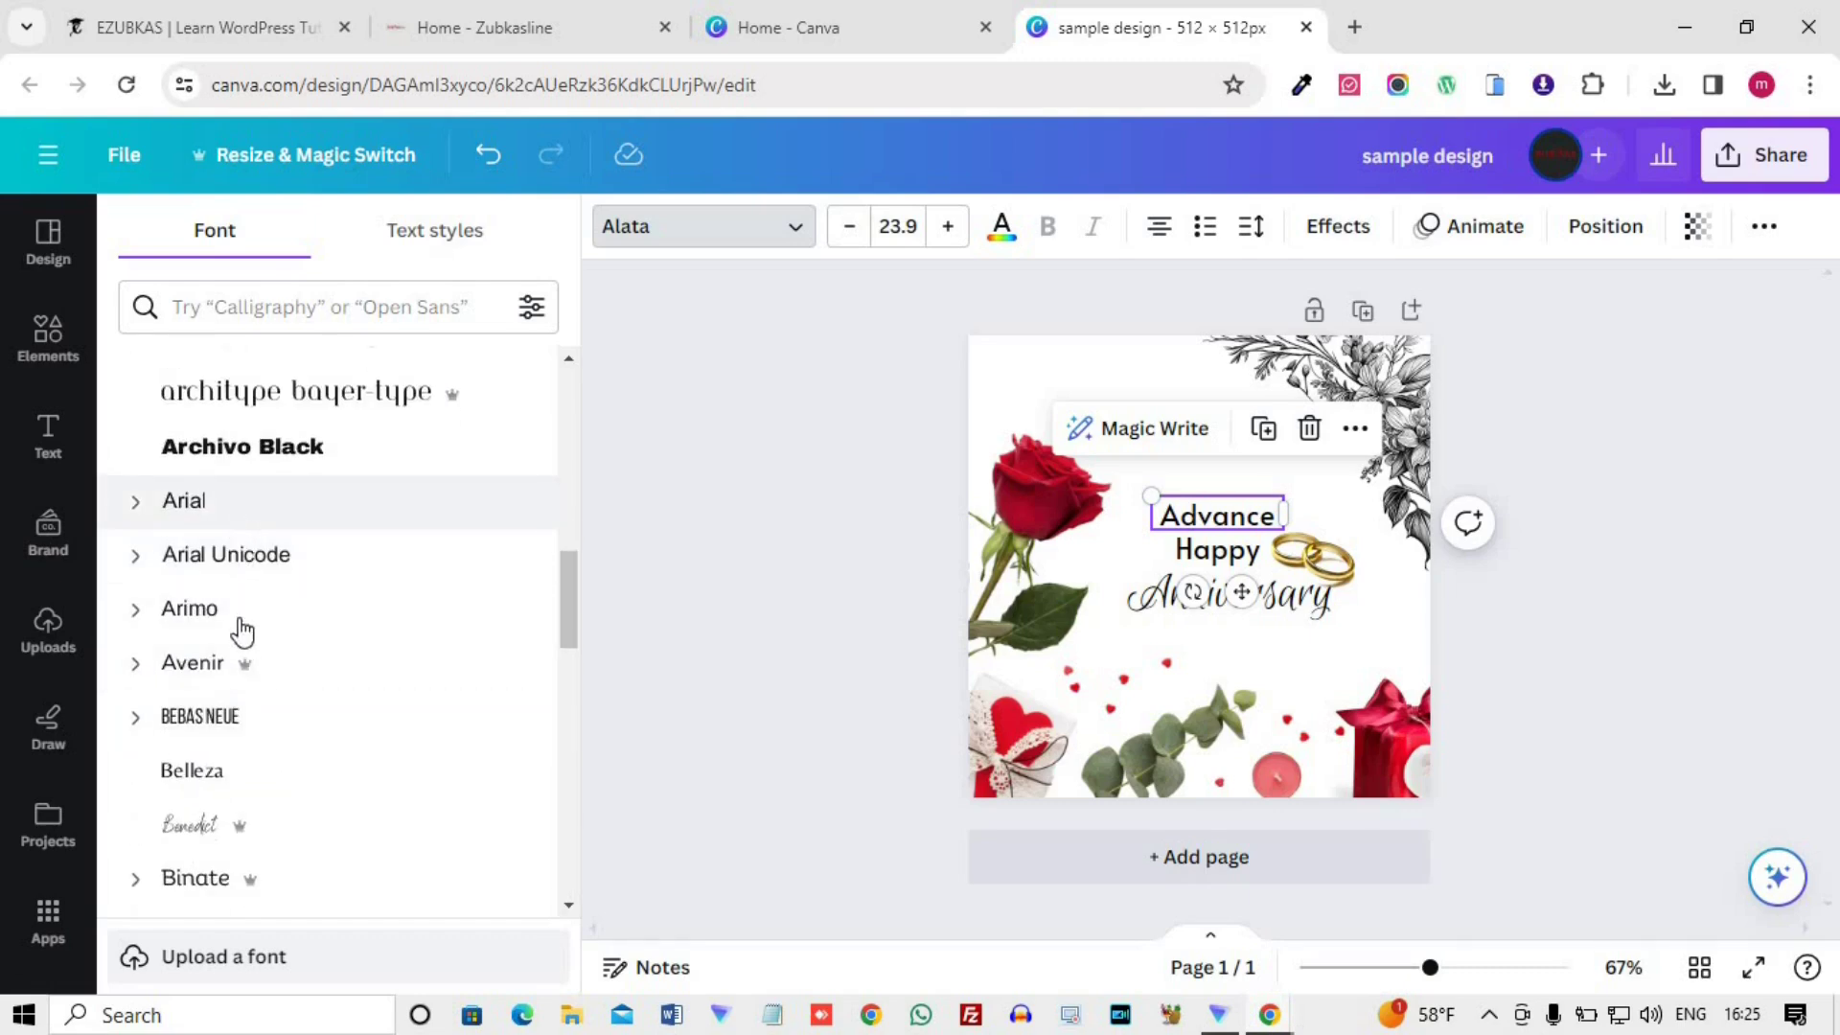
pyautogui.click(225, 679)
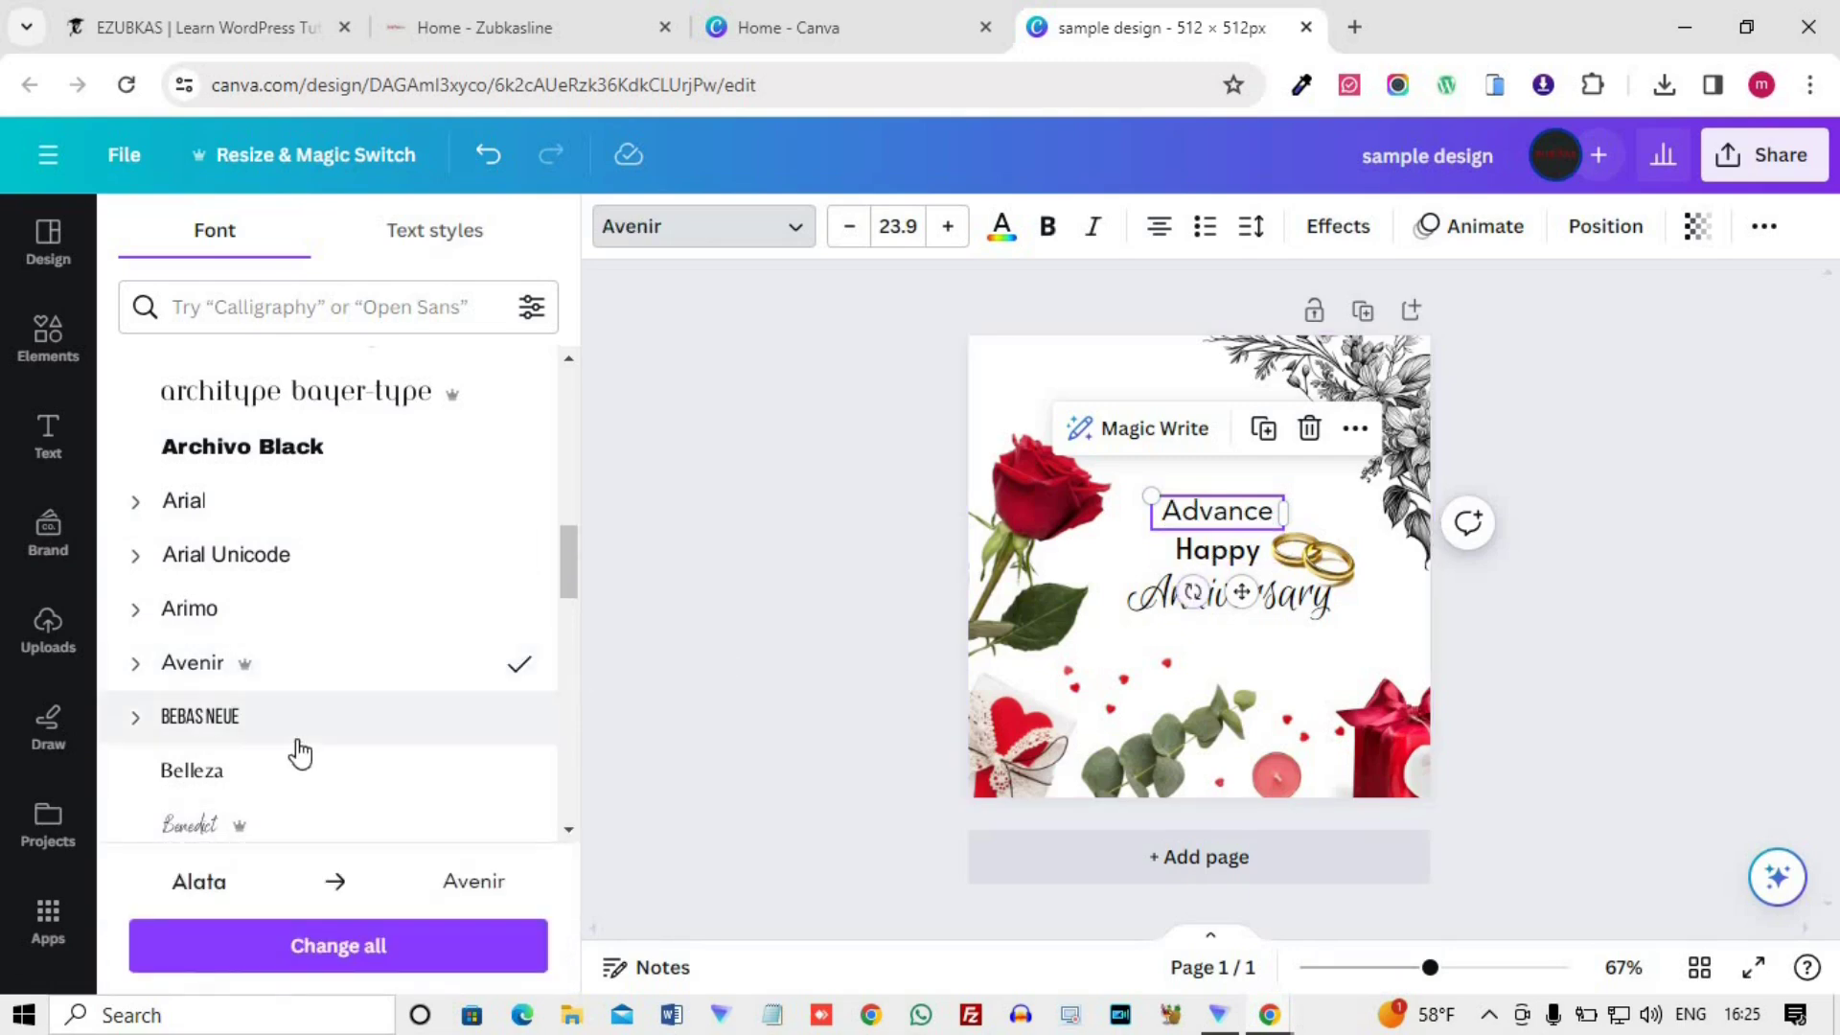
pyautogui.scroll(-5, 297, 757)
pyautogui.click(247, 758)
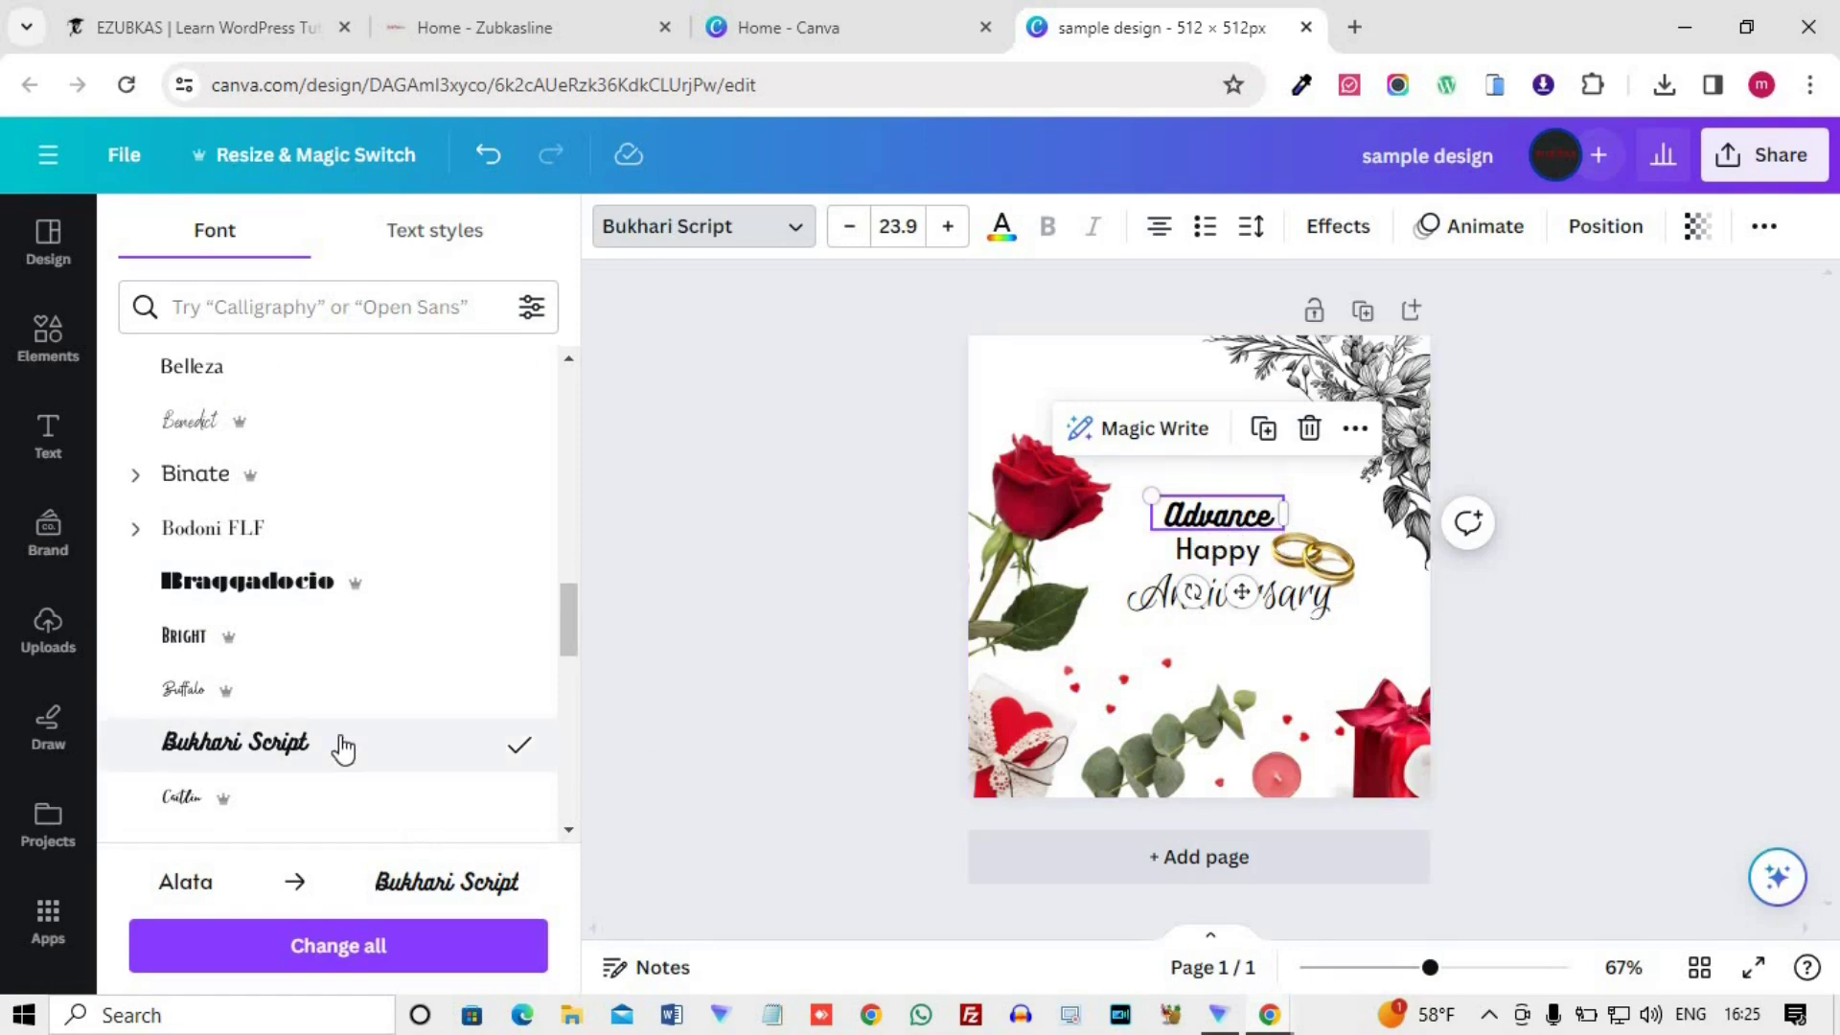
pyautogui.scroll(-5, 341, 748)
pyautogui.click(264, 585)
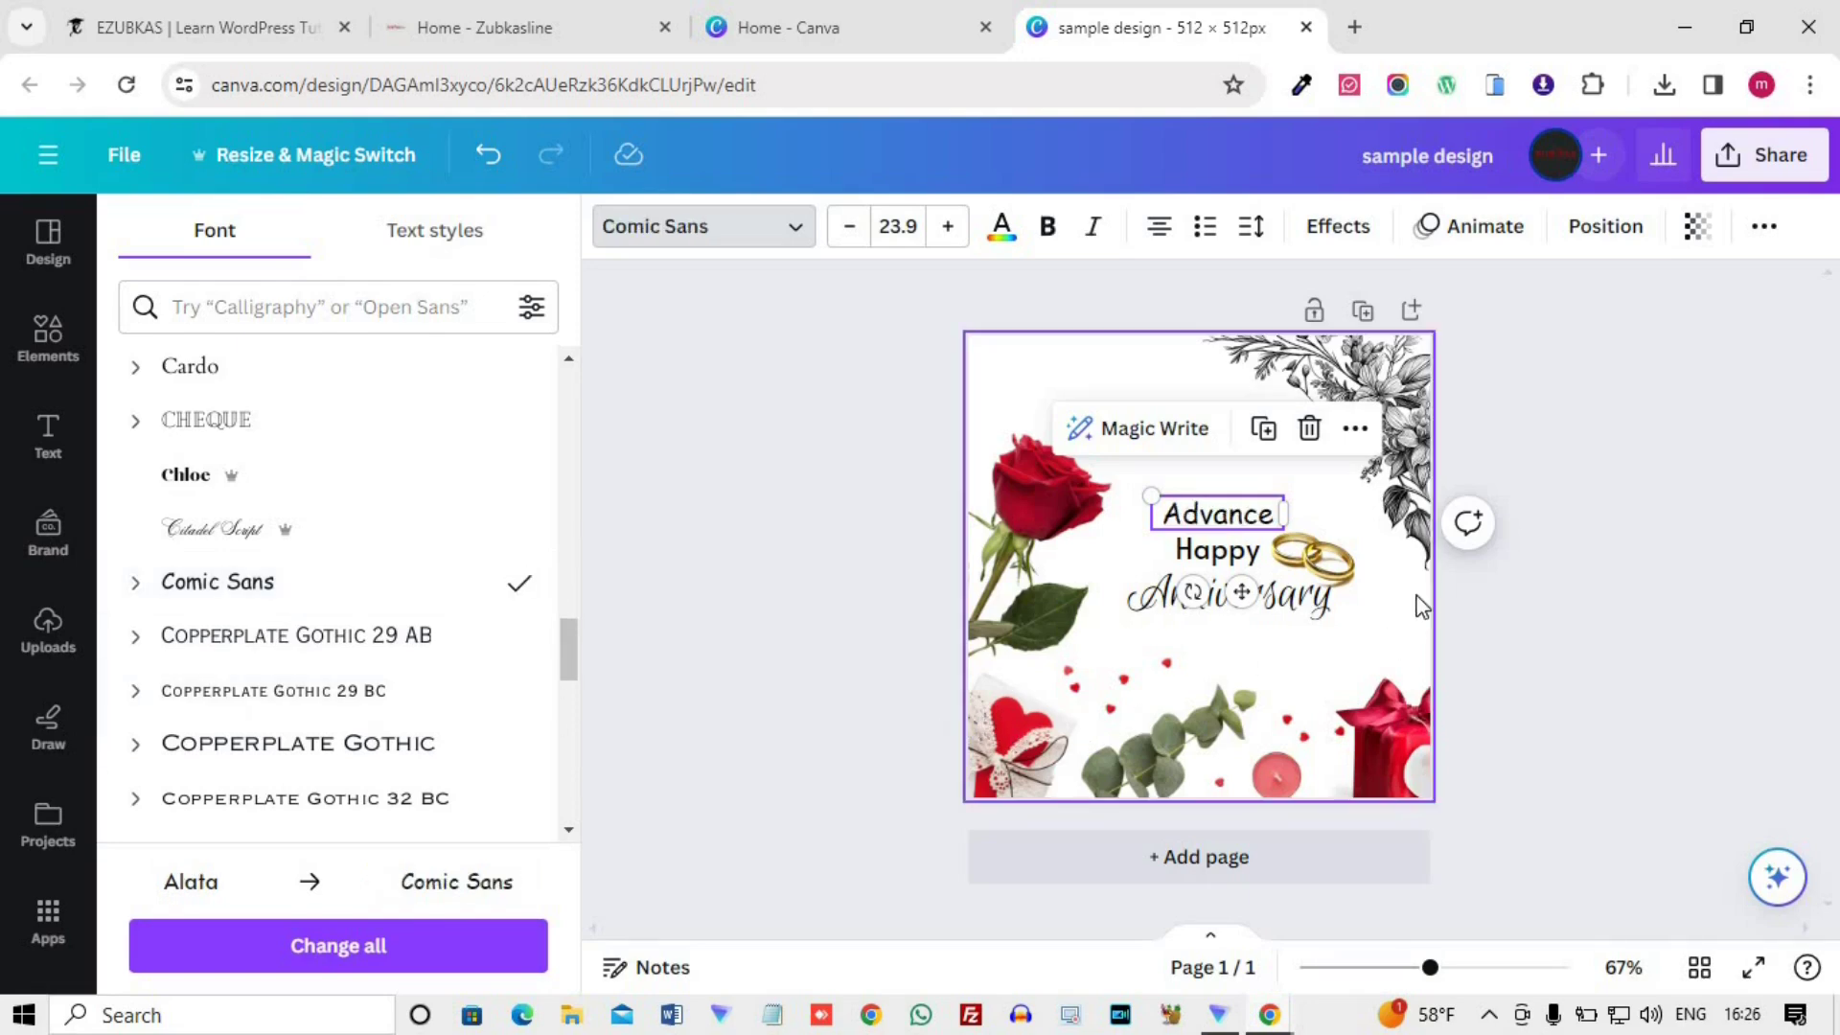
pyautogui.scroll(-5, 337, 707)
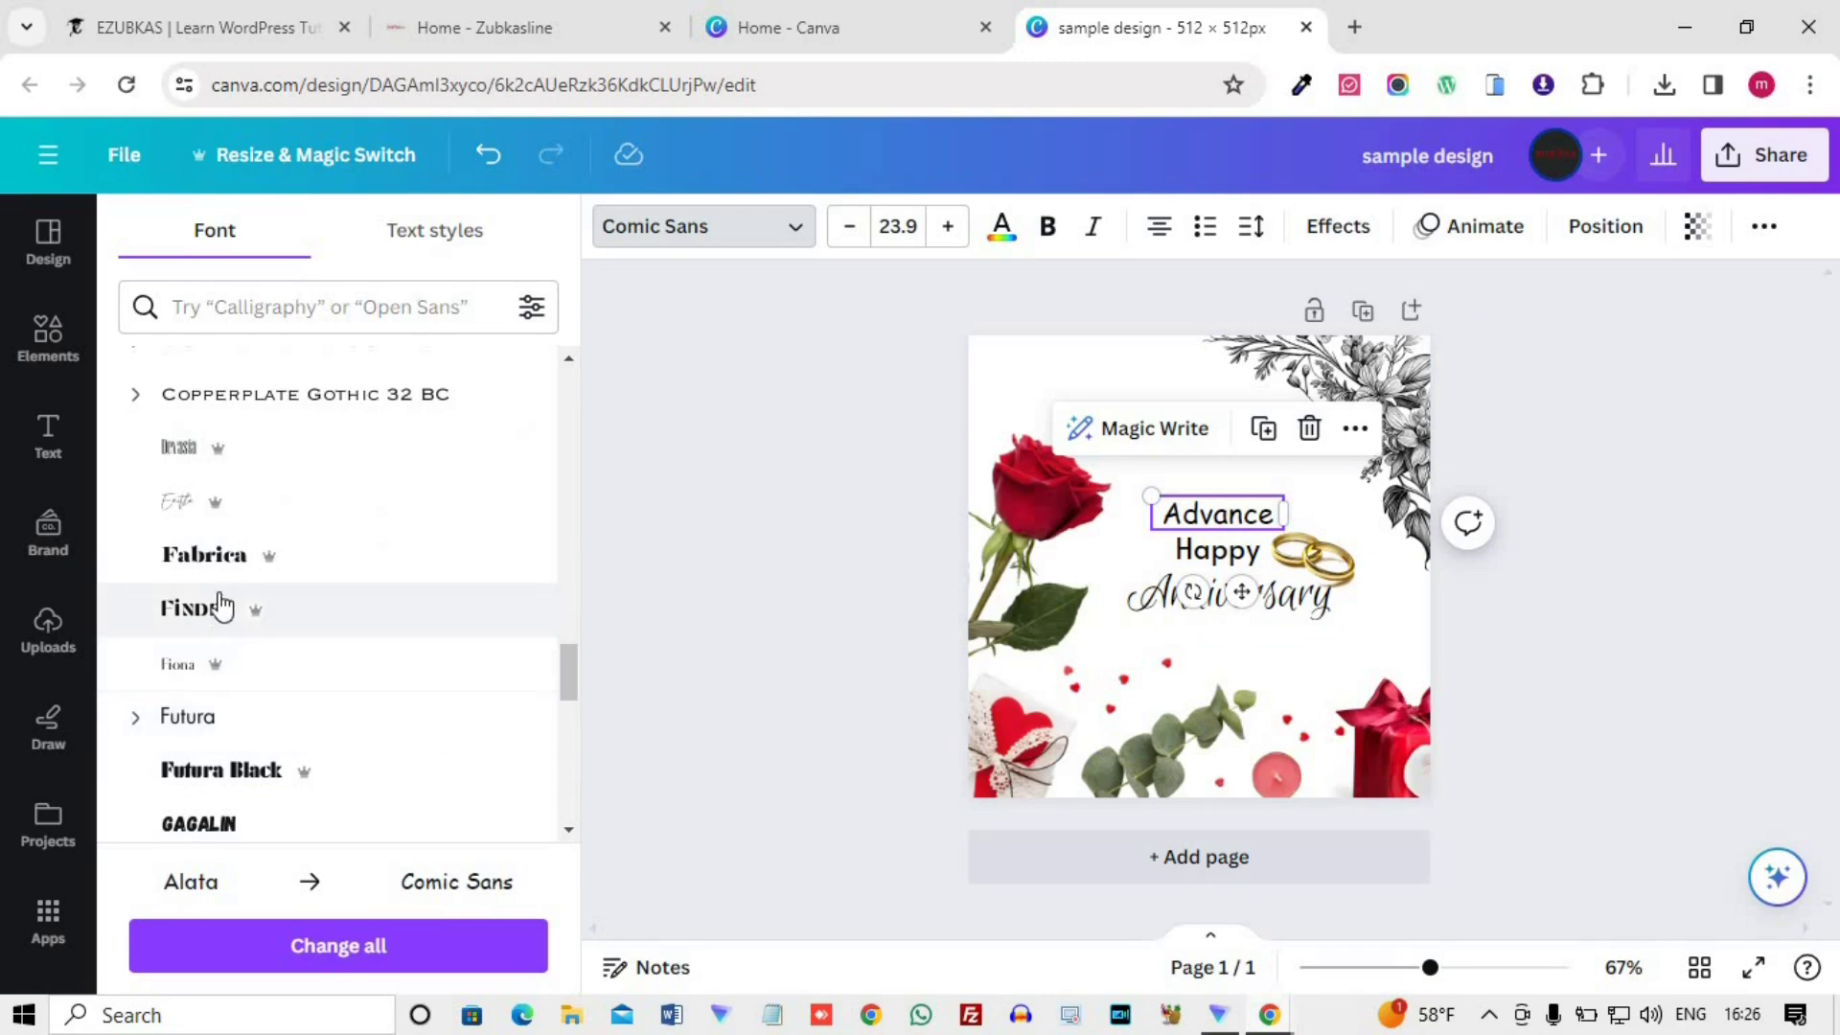
pyautogui.click(223, 568)
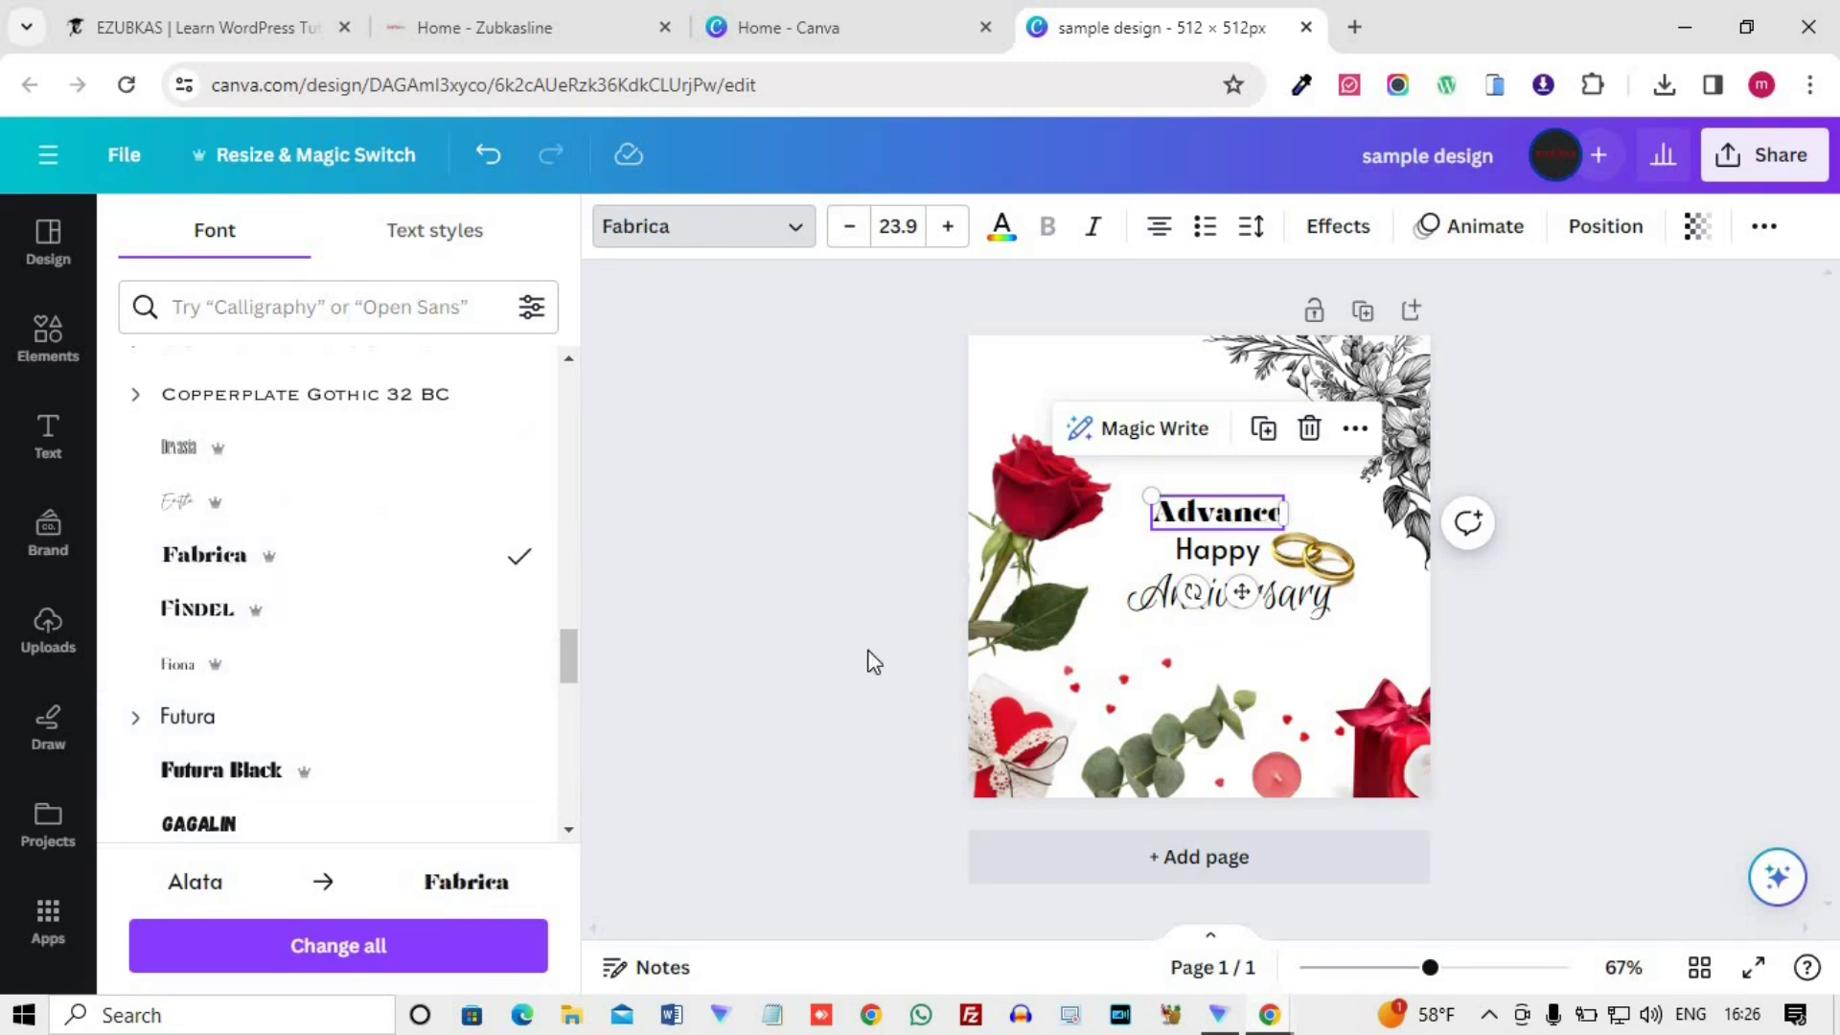
# - Change the font of the "Happy" line to Helvetica World
pyautogui.click(1198, 558)
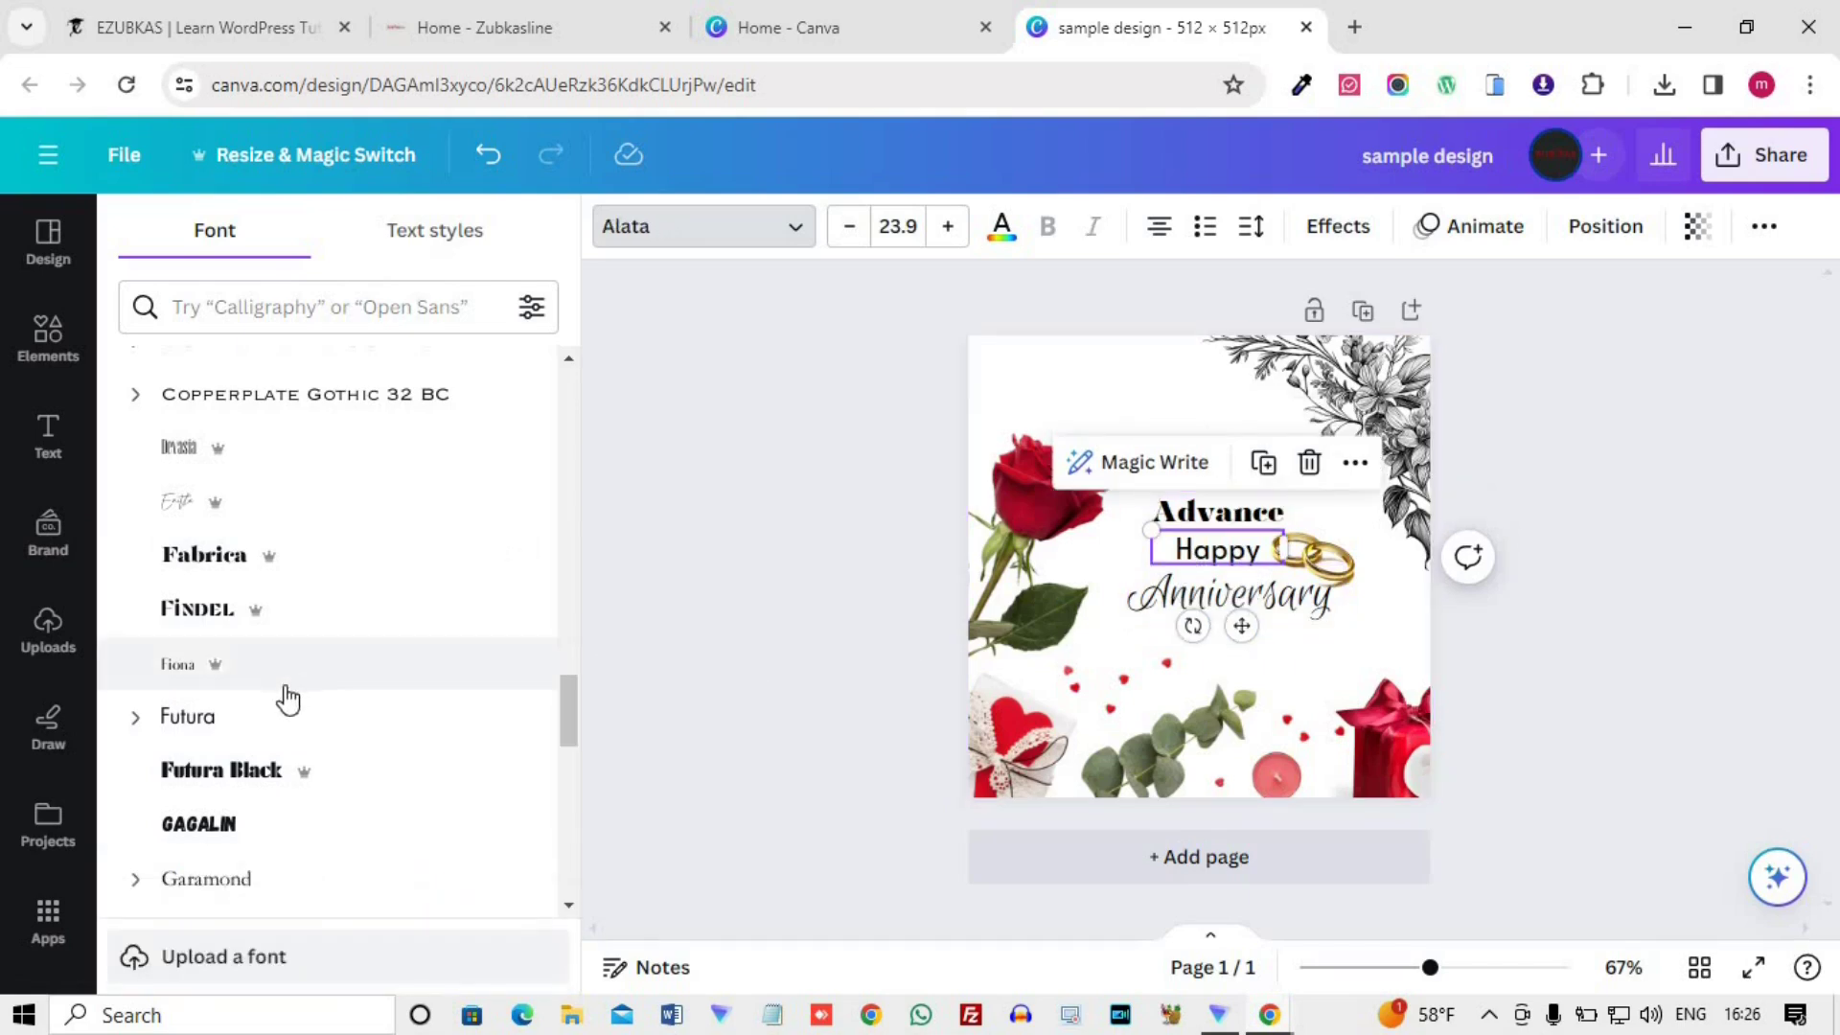
pyautogui.scroll(-2, 238, 867)
pyautogui.scroll(-3, 237, 860)
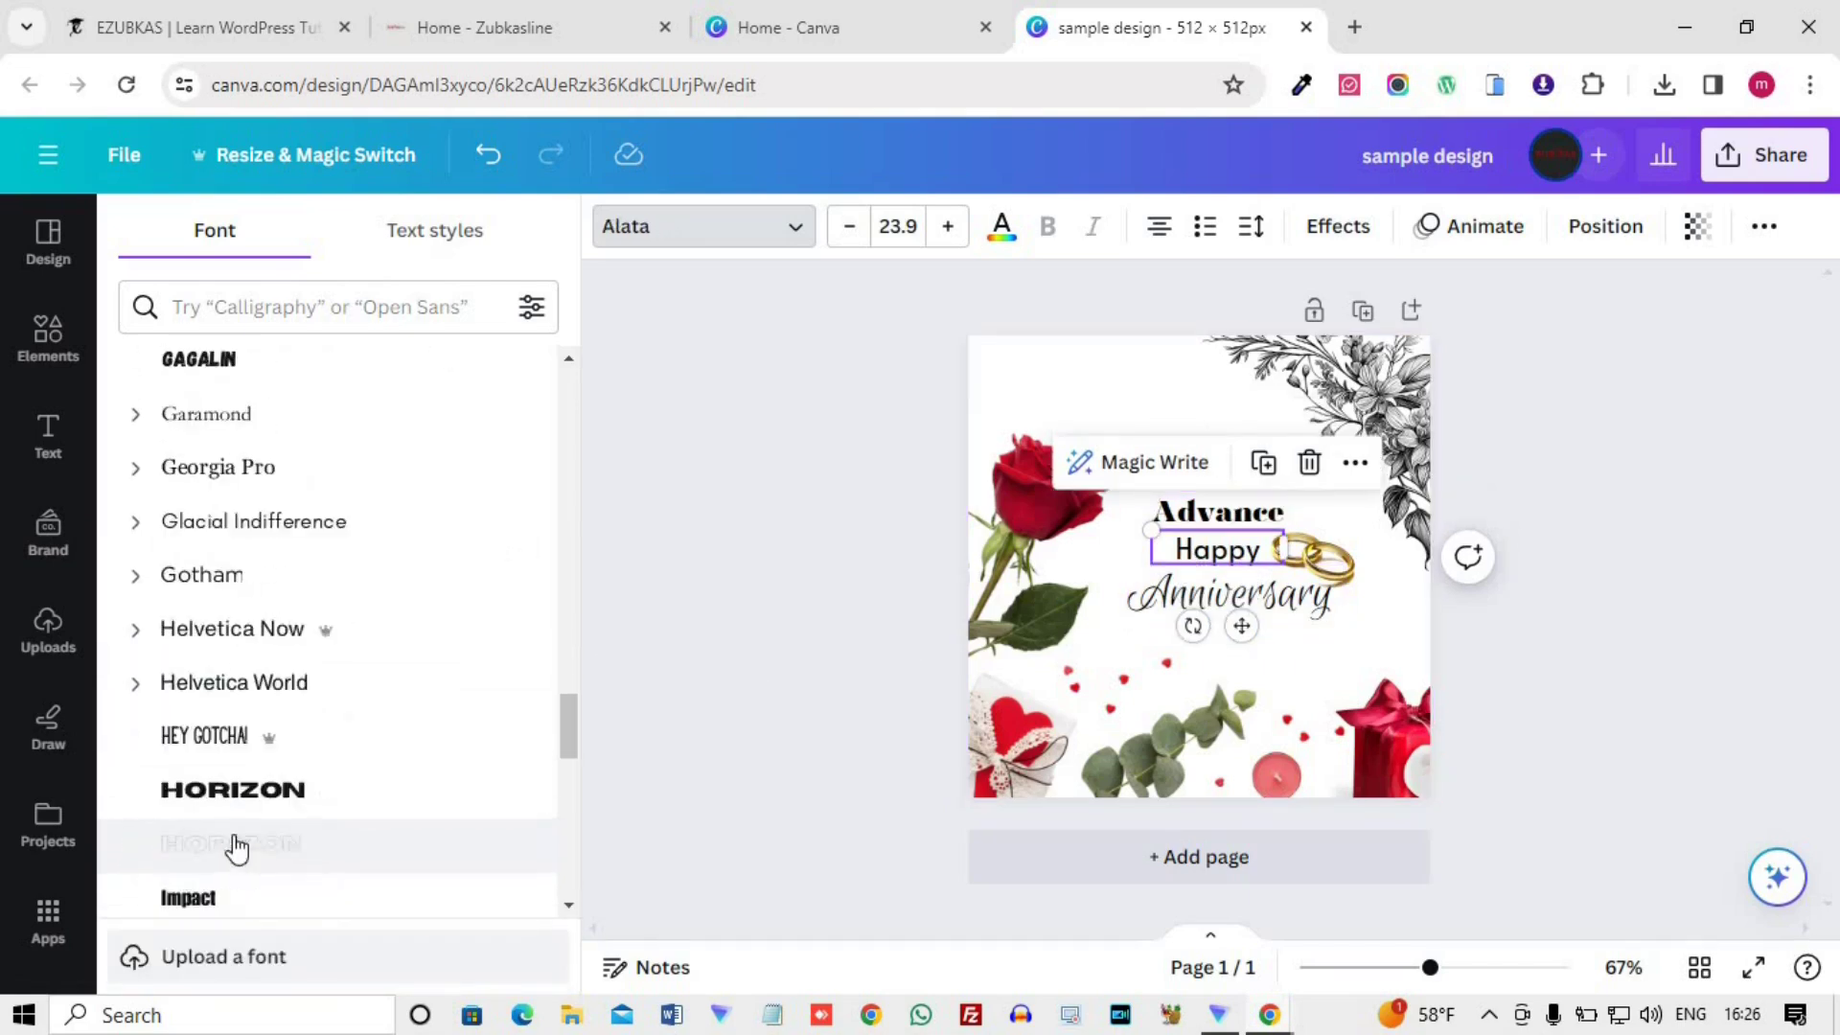
pyautogui.click(287, 621)
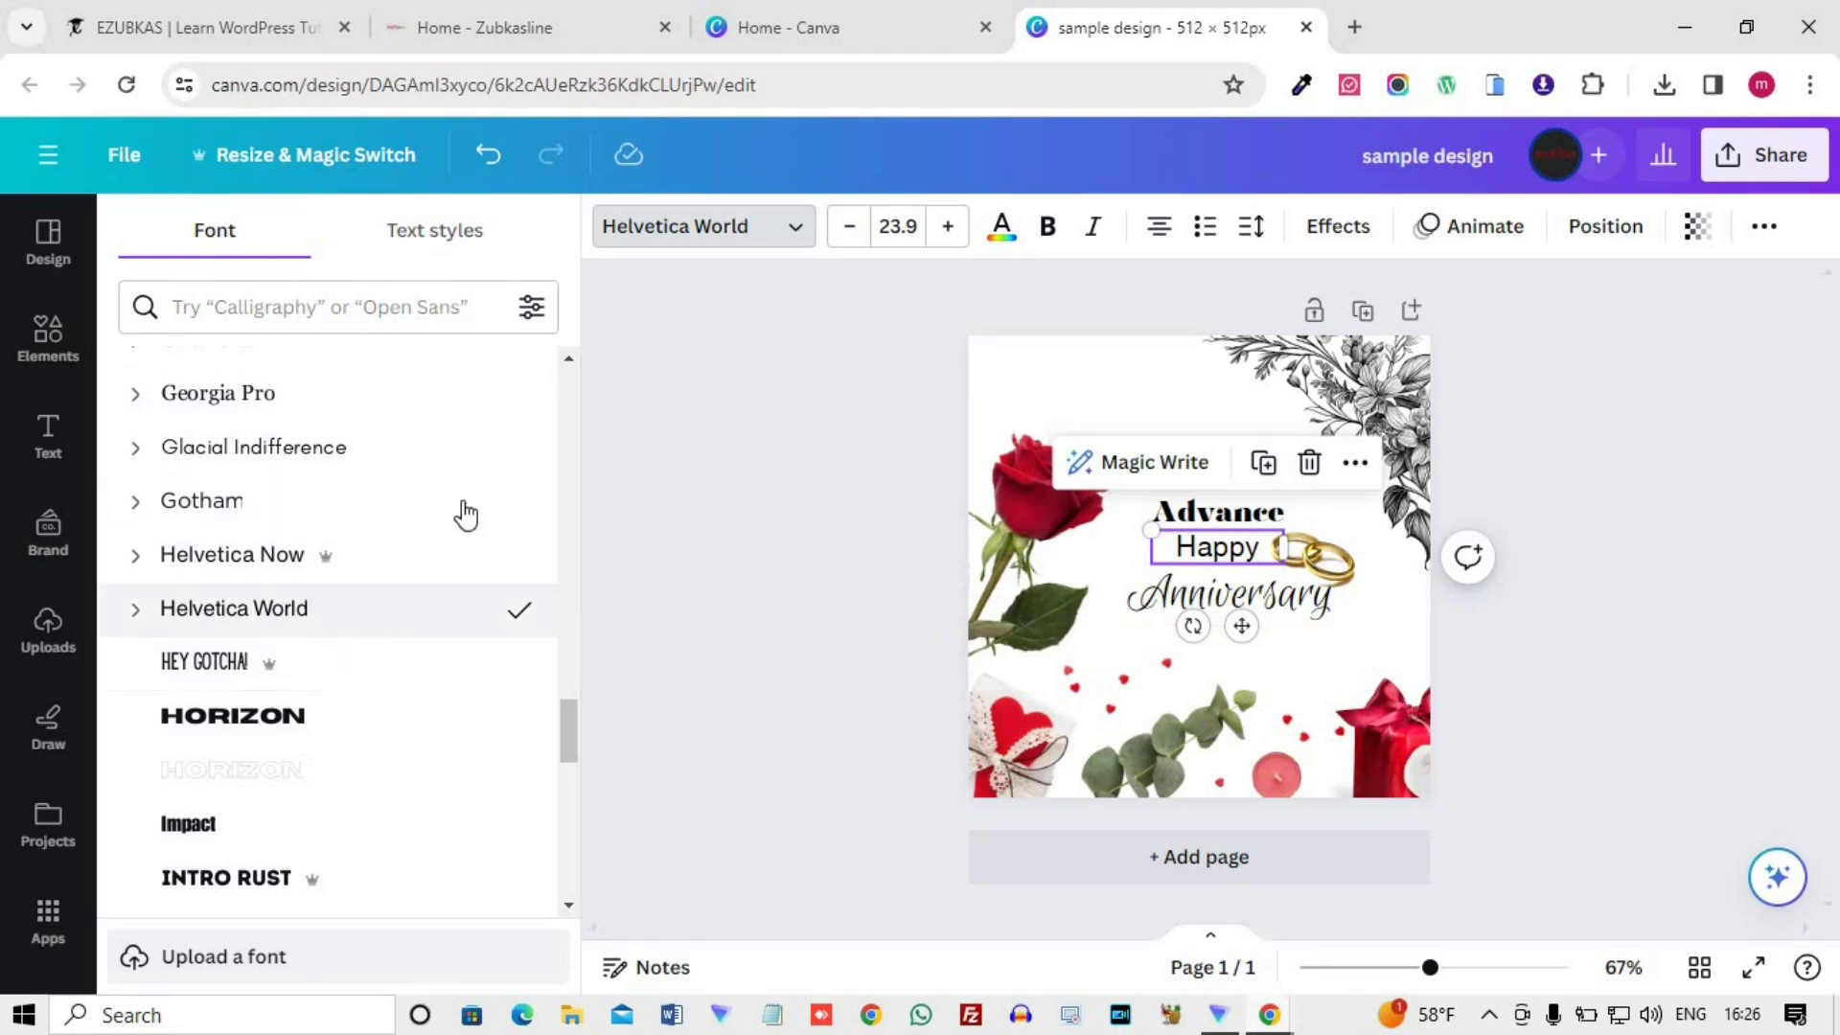
# - Look over the font list's language and price filter options without applying any, and close the font list
pyautogui.click(532, 309)
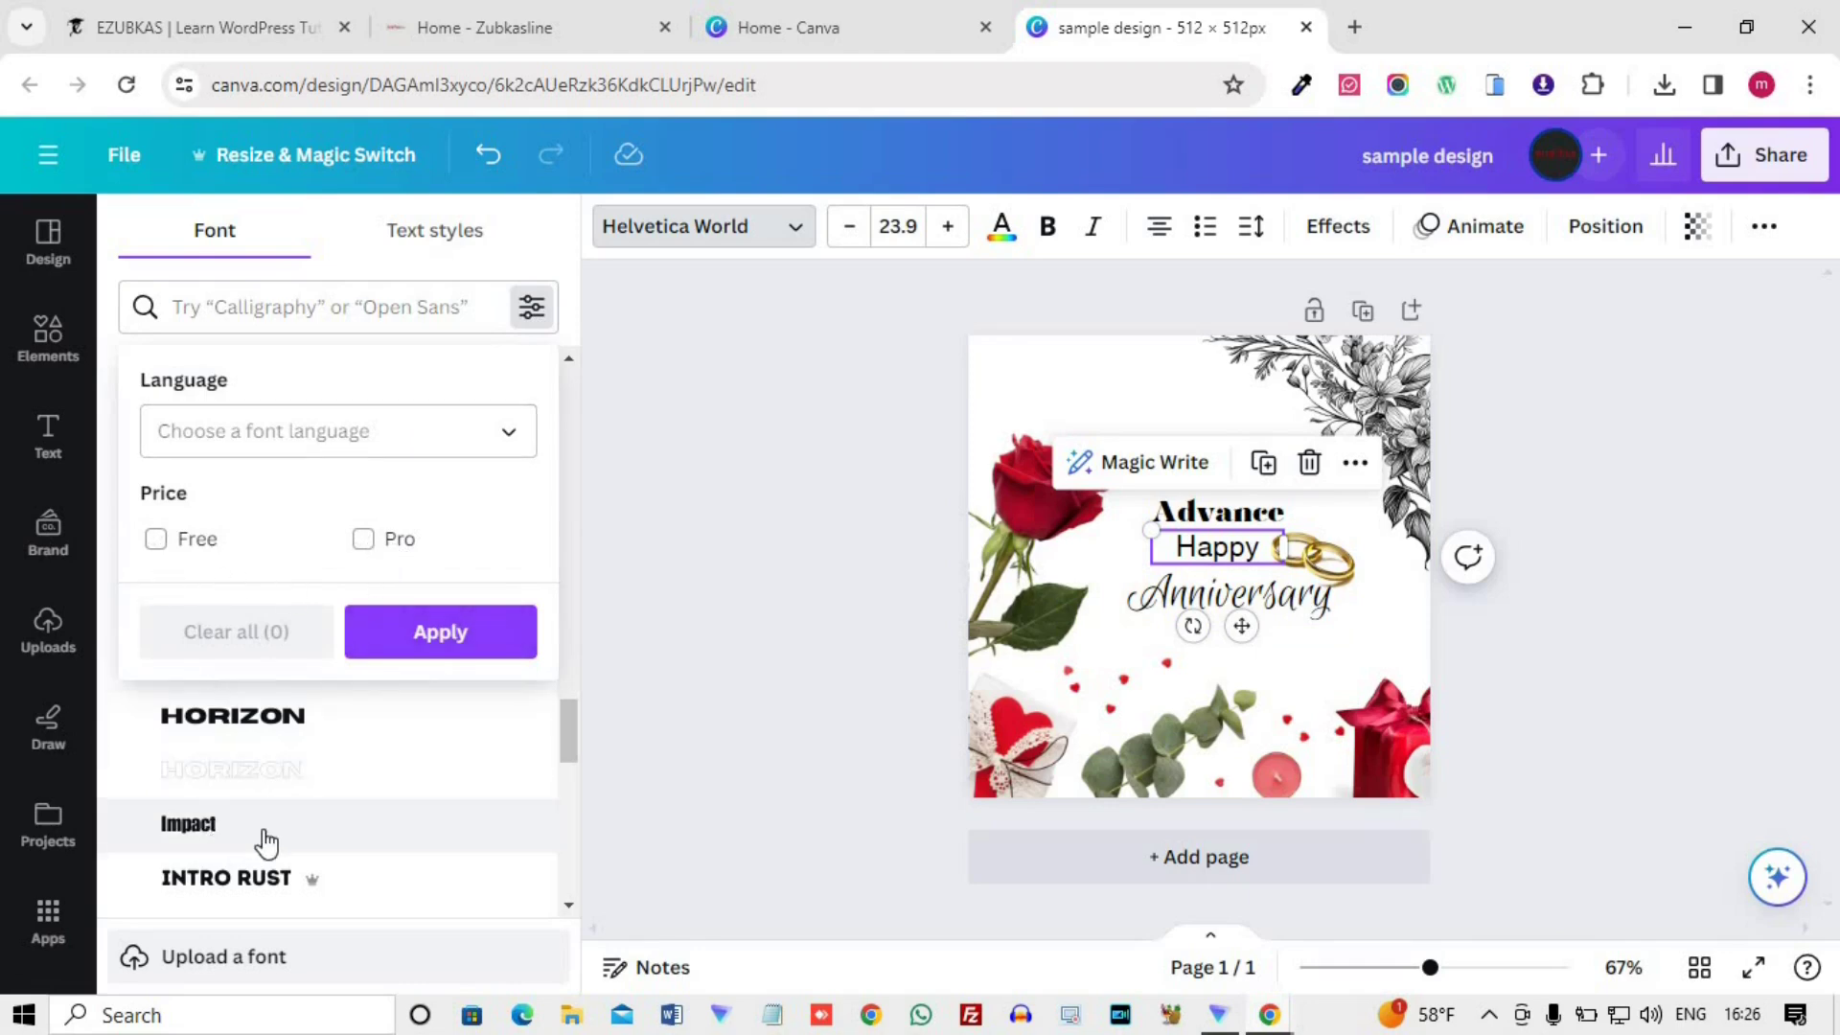
pyautogui.scroll(-5, 258, 841)
pyautogui.scroll(5, 321, 729)
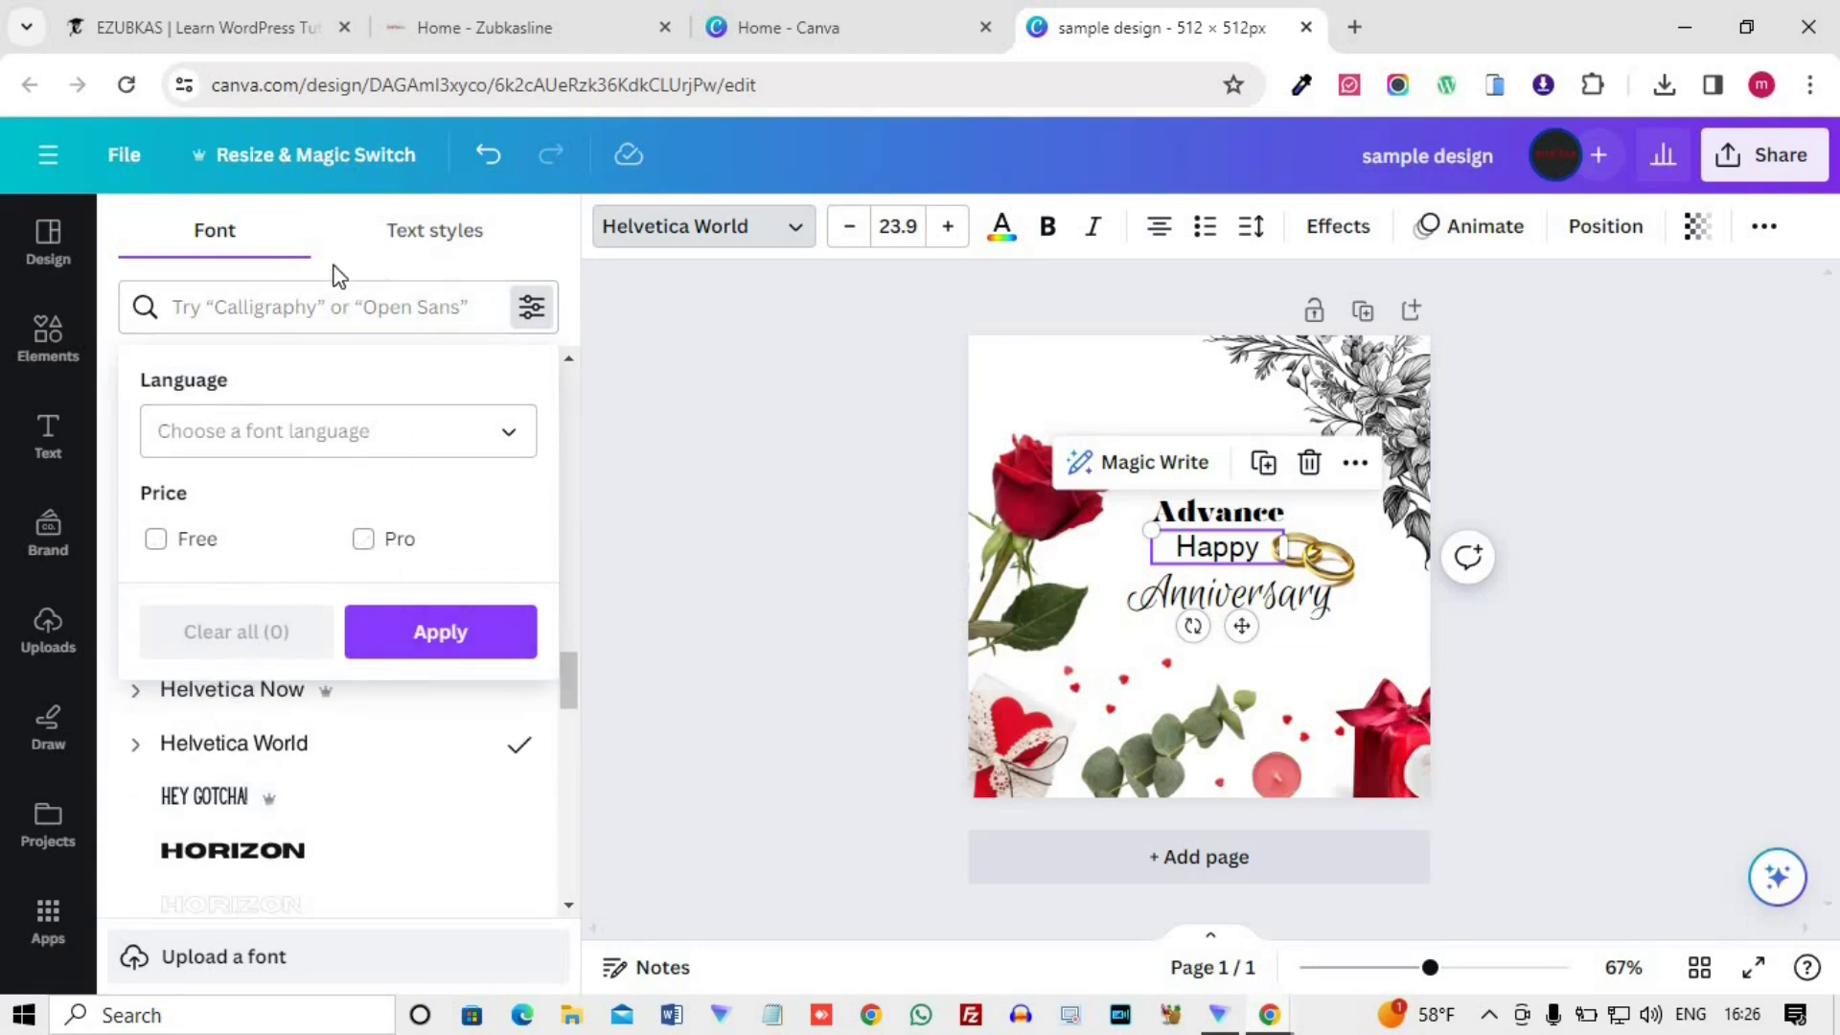
pyautogui.click(793, 394)
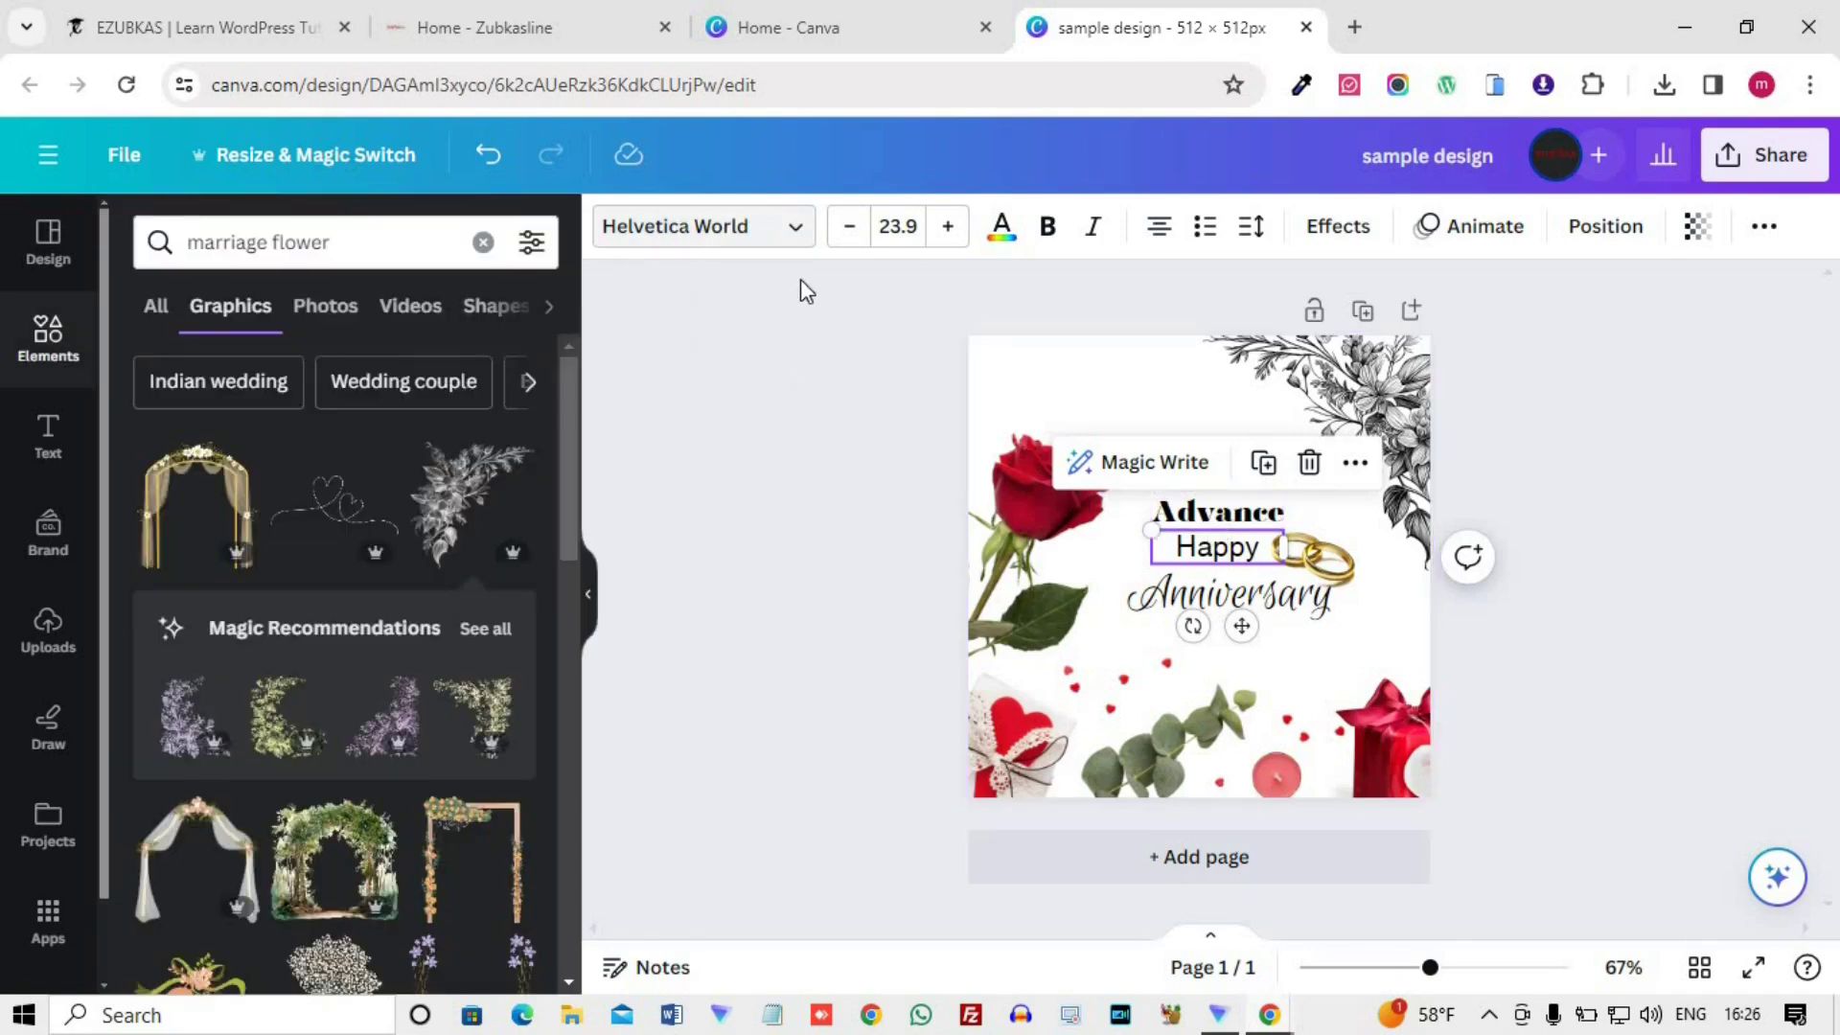
# - Set the font size of "Happy" to 26.9 and move the "Advance" line slightly up above it
pyautogui.click(947, 240)
pyautogui.click(947, 240)
pyautogui.click(947, 239)
pyautogui.click(947, 240)
pyautogui.click(947, 239)
pyautogui.click(947, 240)
pyautogui.click(850, 236)
pyautogui.click(850, 236)
pyautogui.click(850, 236)
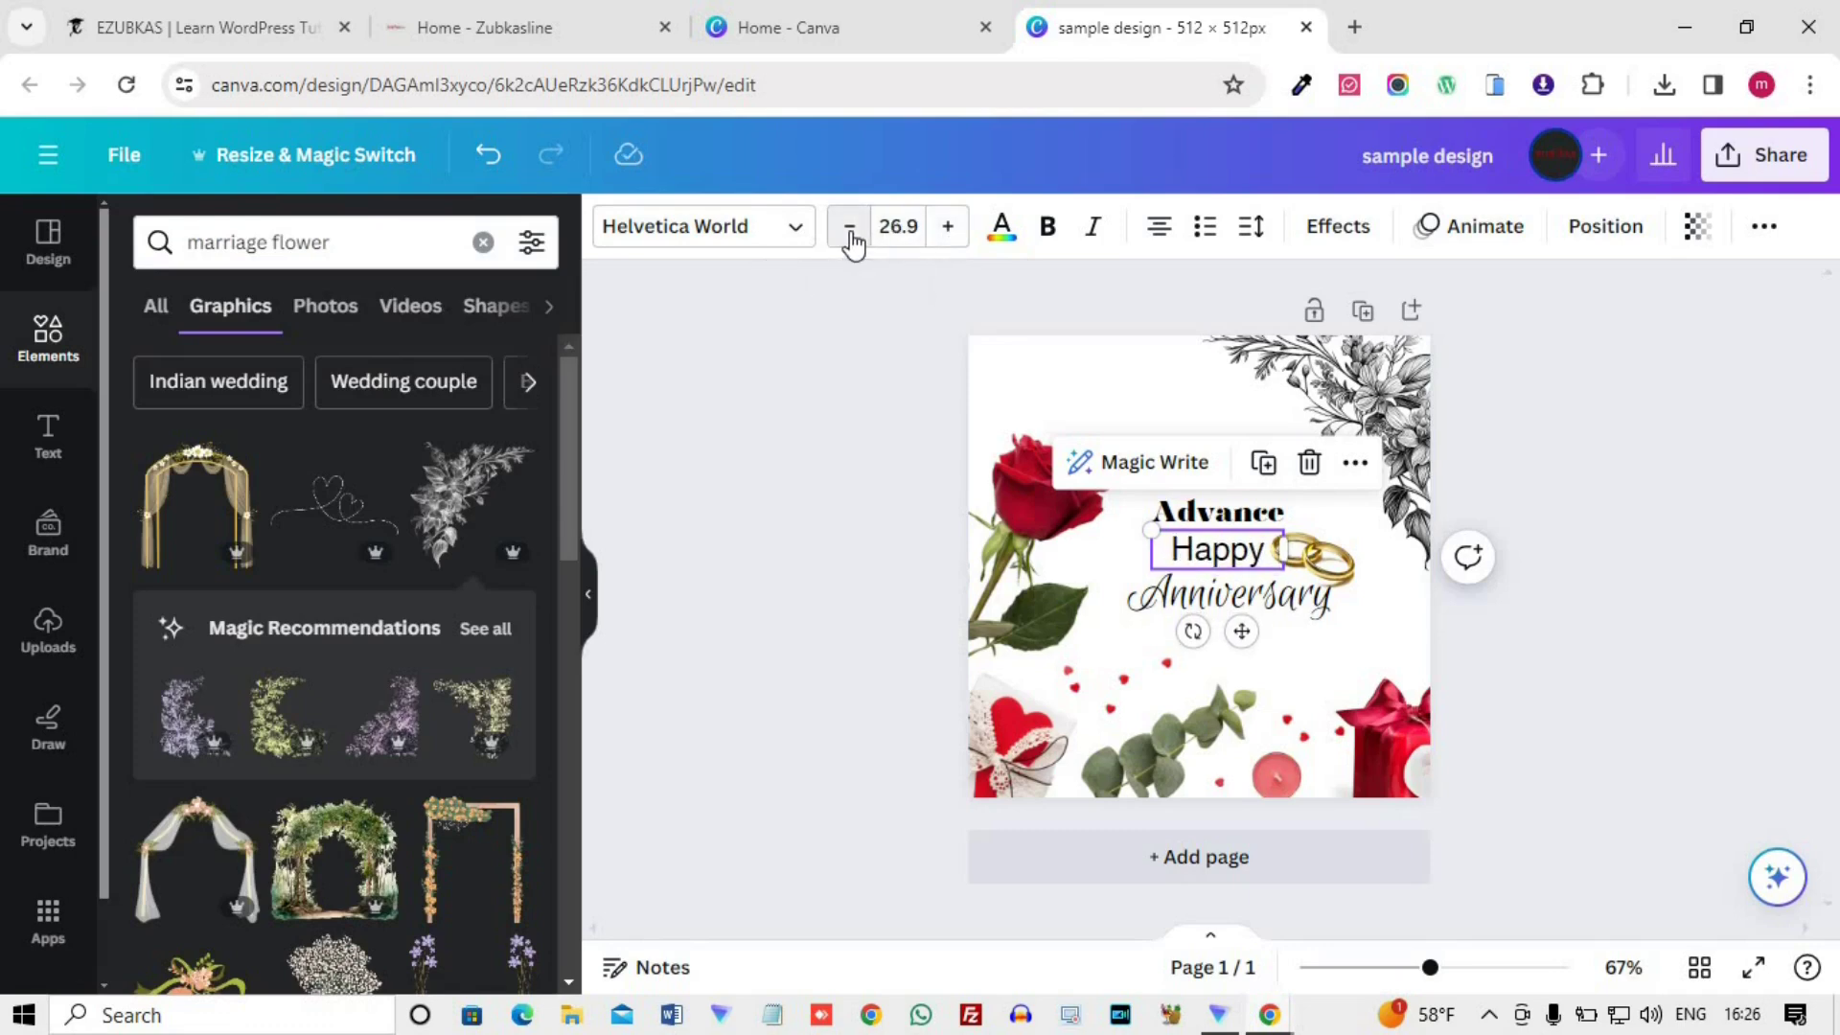
pyautogui.click(1217, 506)
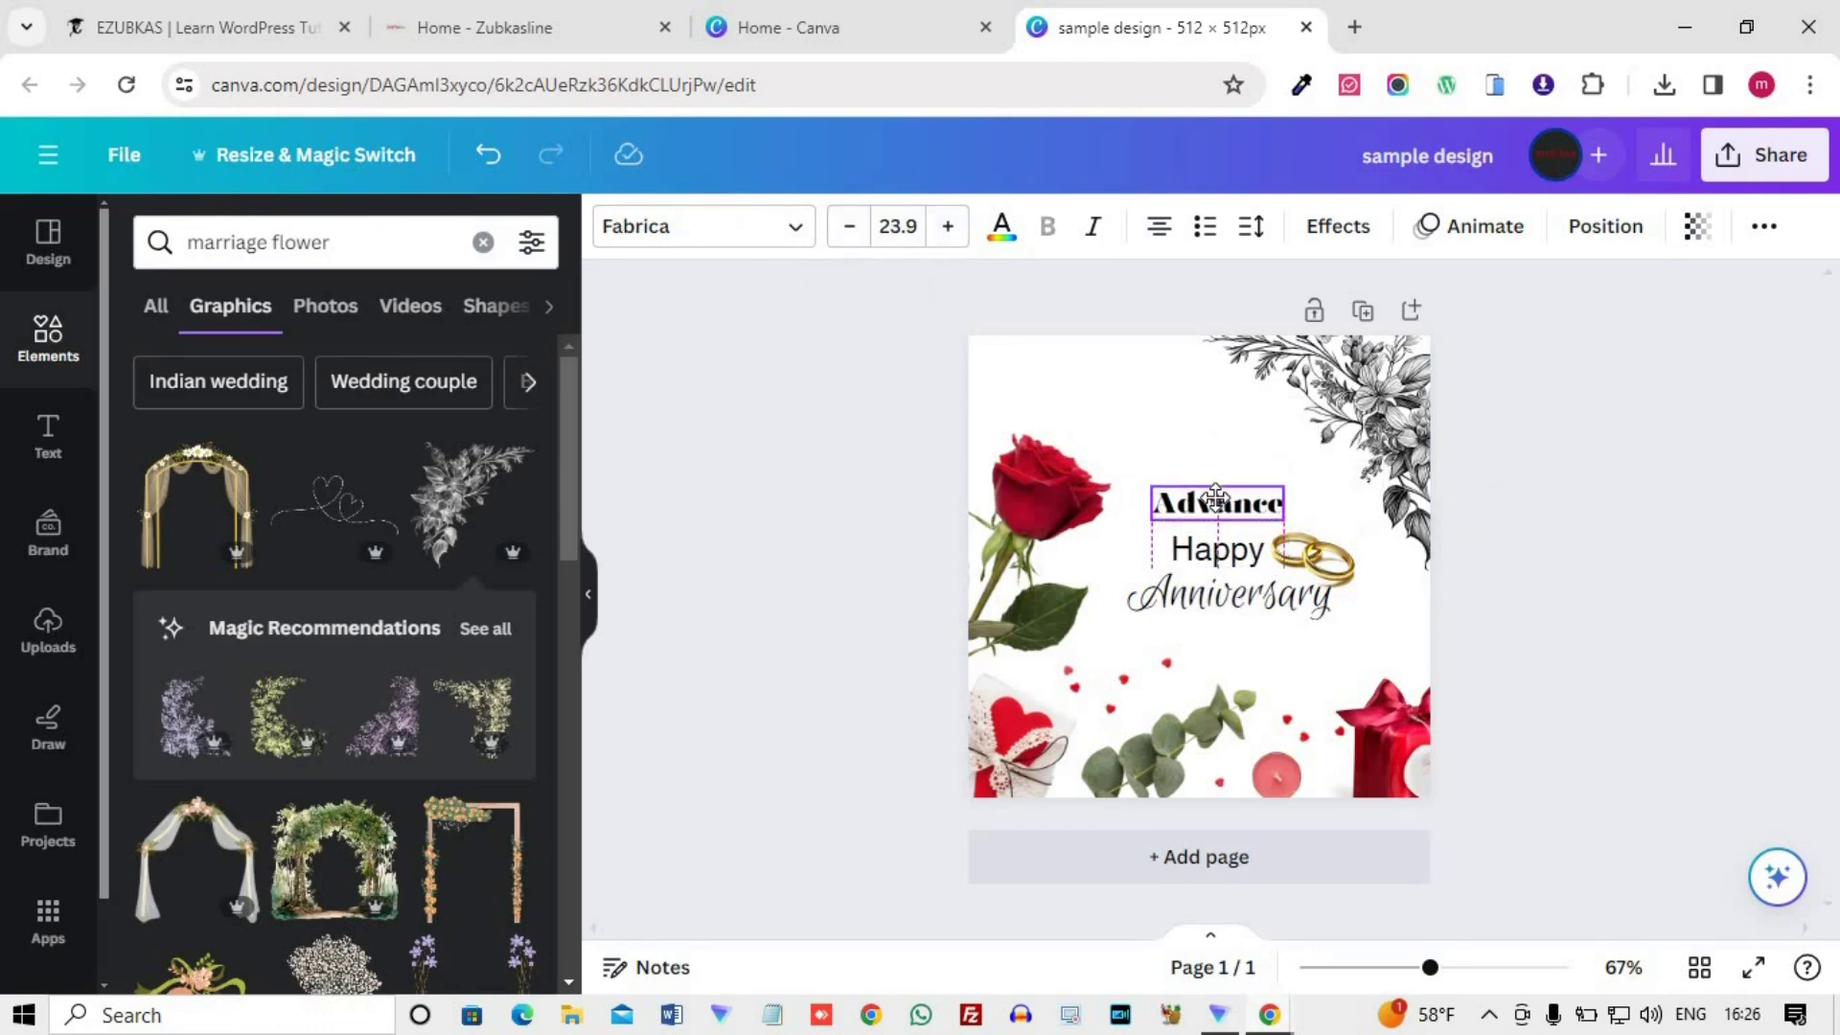
pyautogui.click(839, 534)
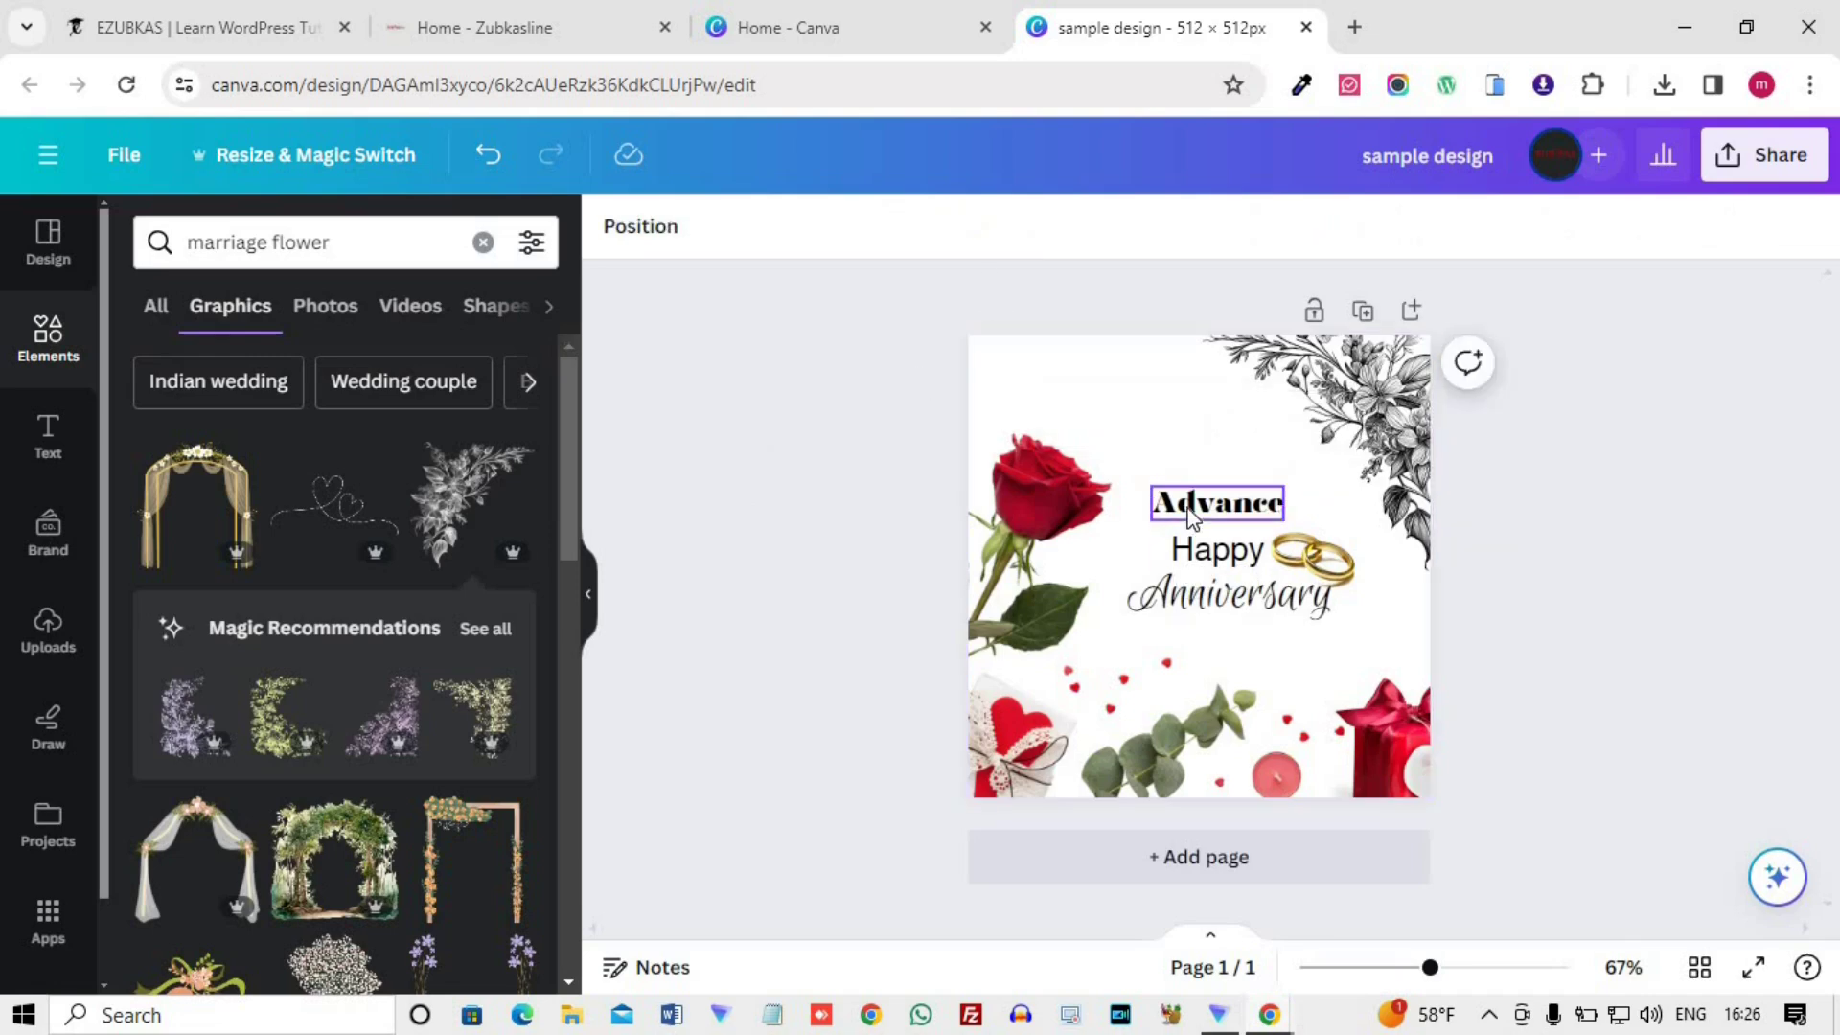
# - Open the custom colour picker for the "Advance" line's text colour
pyautogui.click(1146, 525)
pyautogui.click(1000, 235)
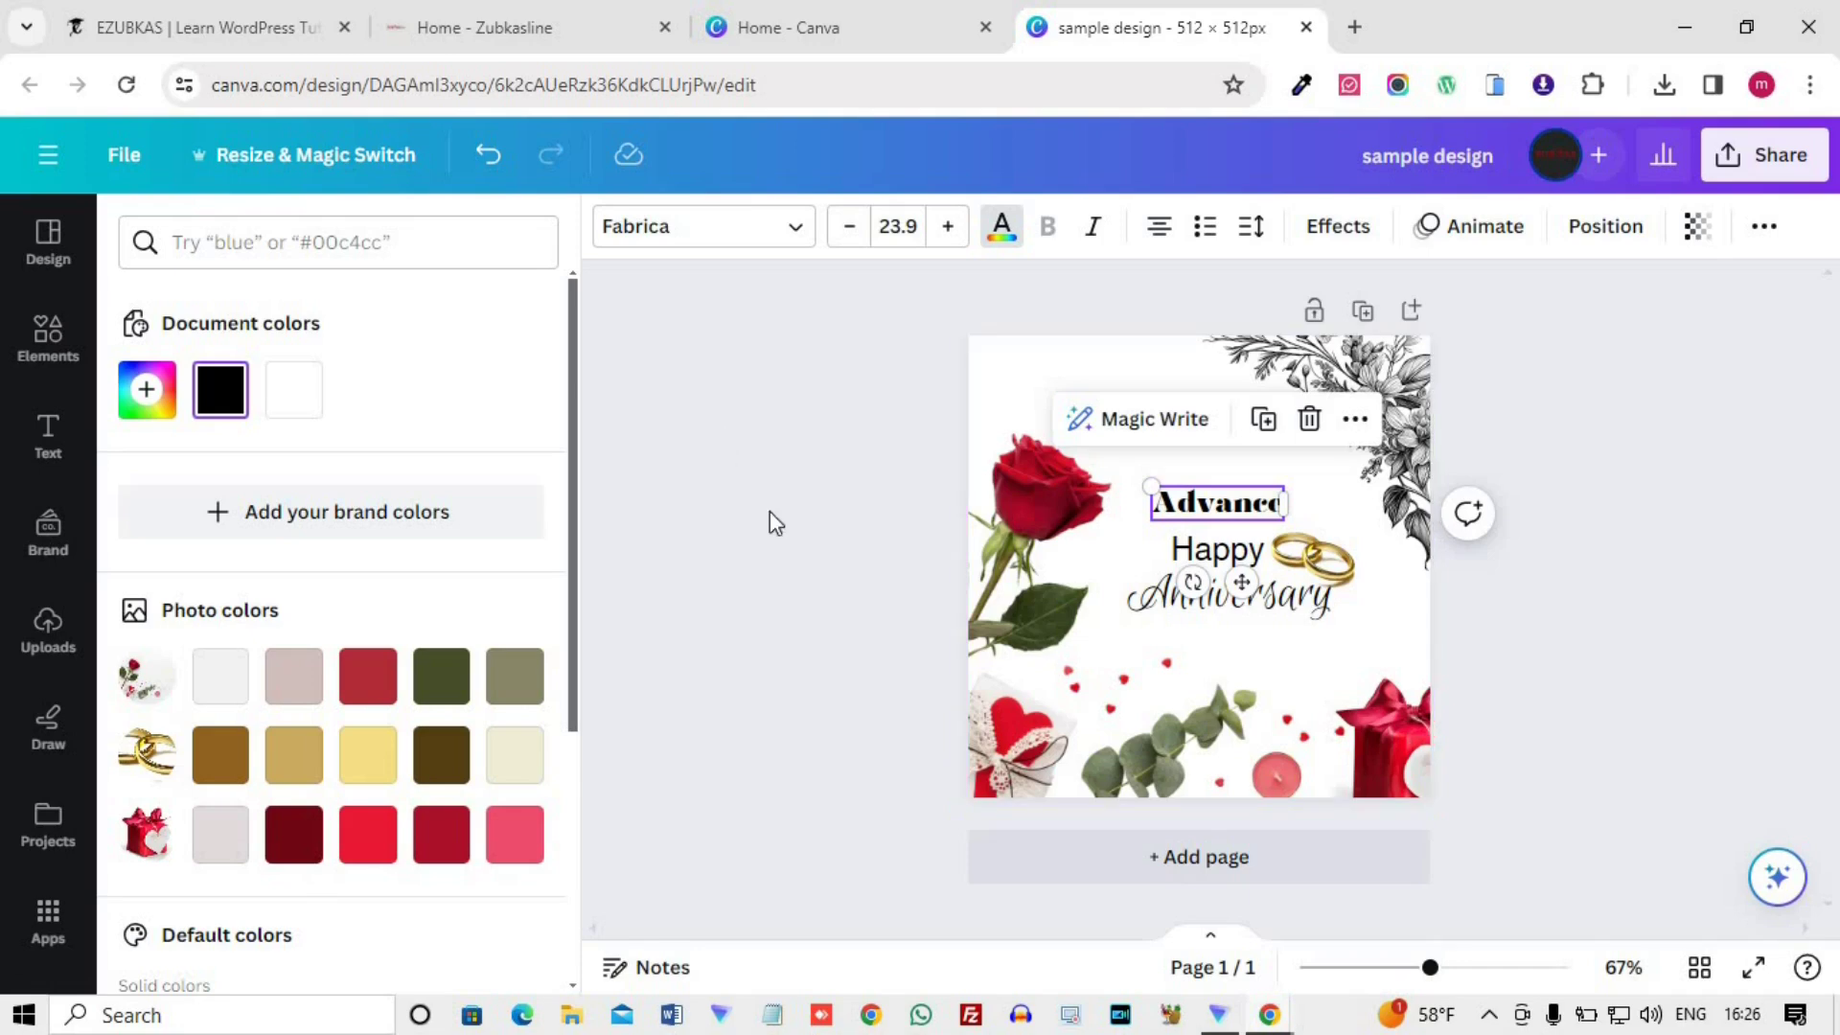
pyautogui.click(150, 393)
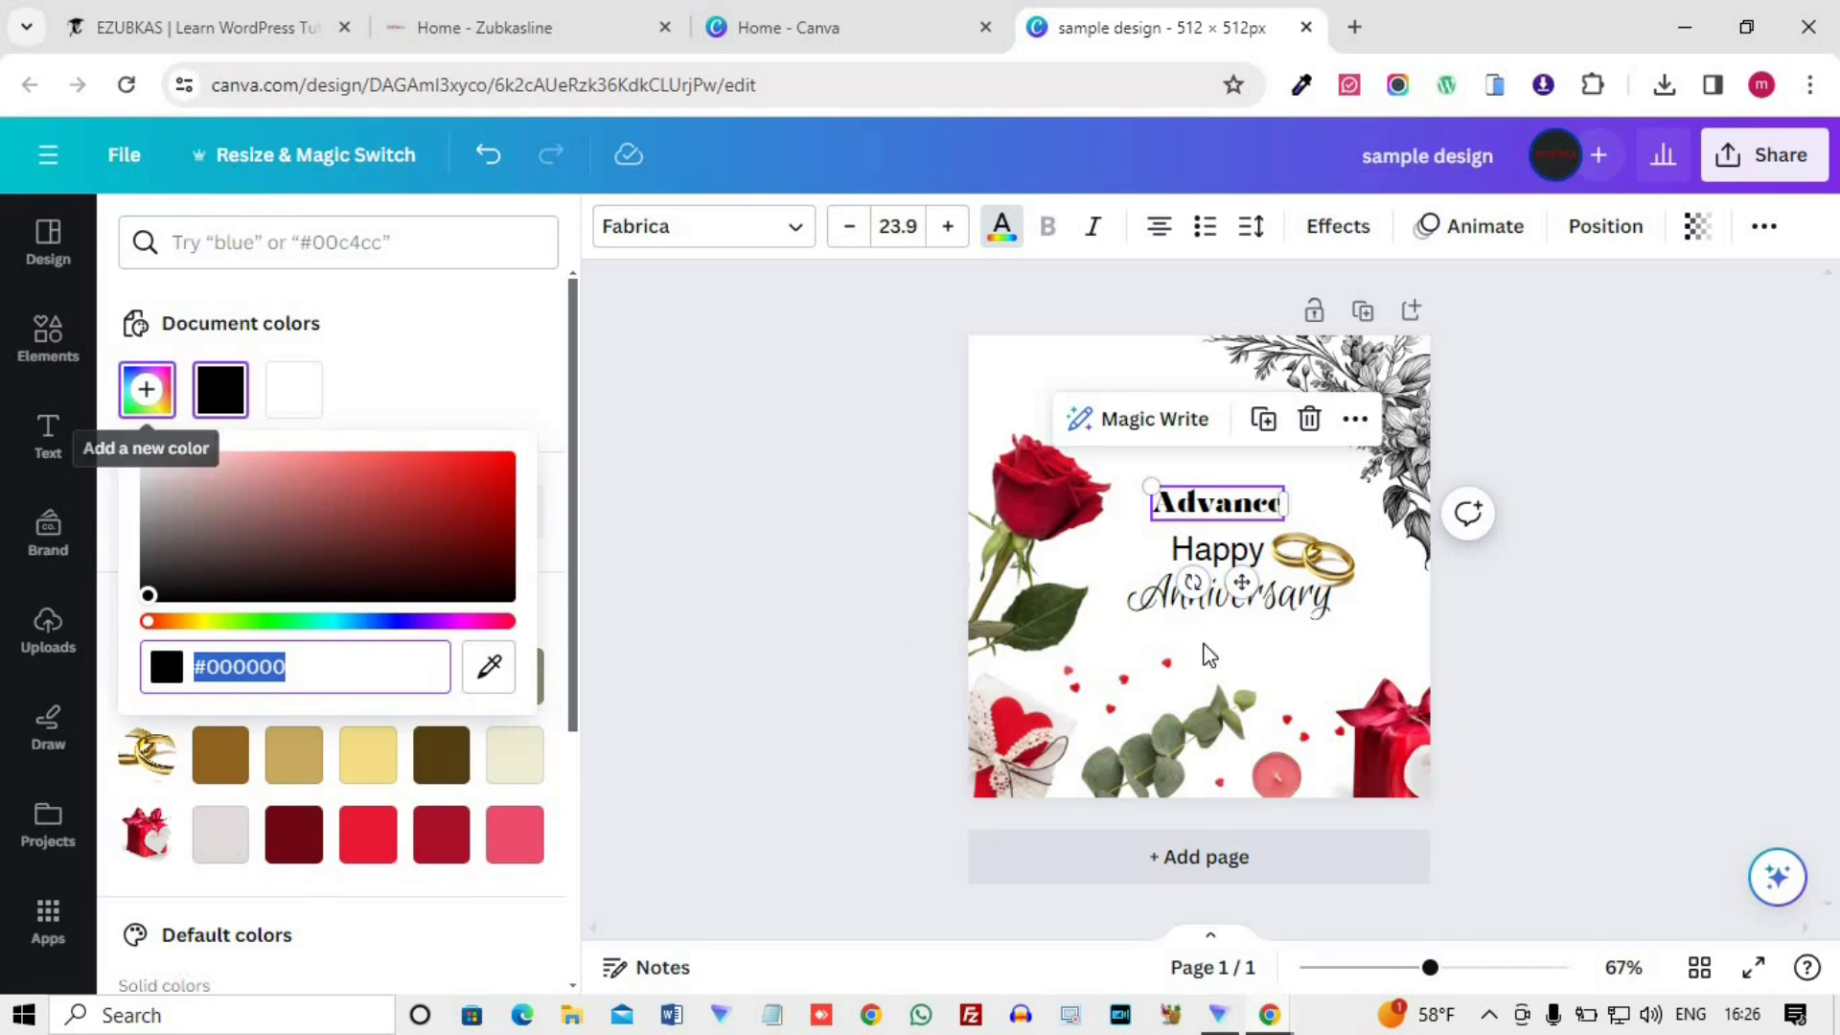
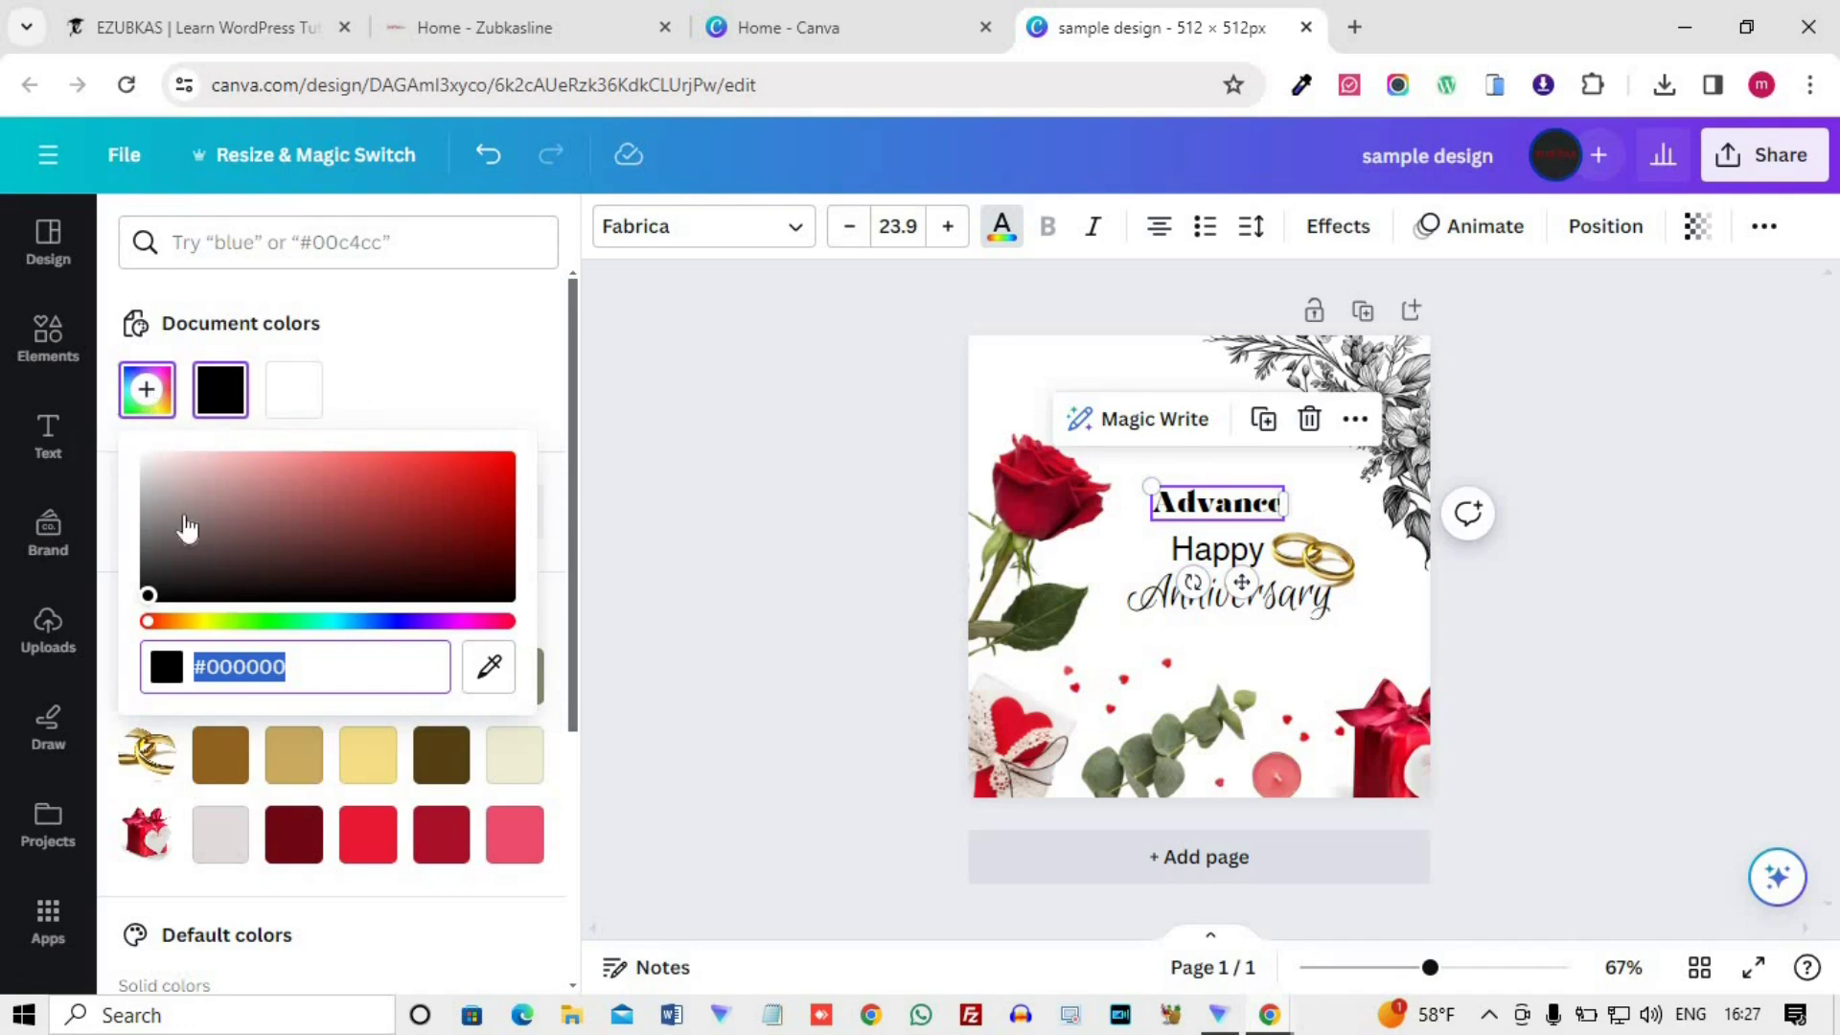
# - Recolor the "Advance" text to #930924 by sampling the dark red of the rose petals
pyautogui.click(491, 671)
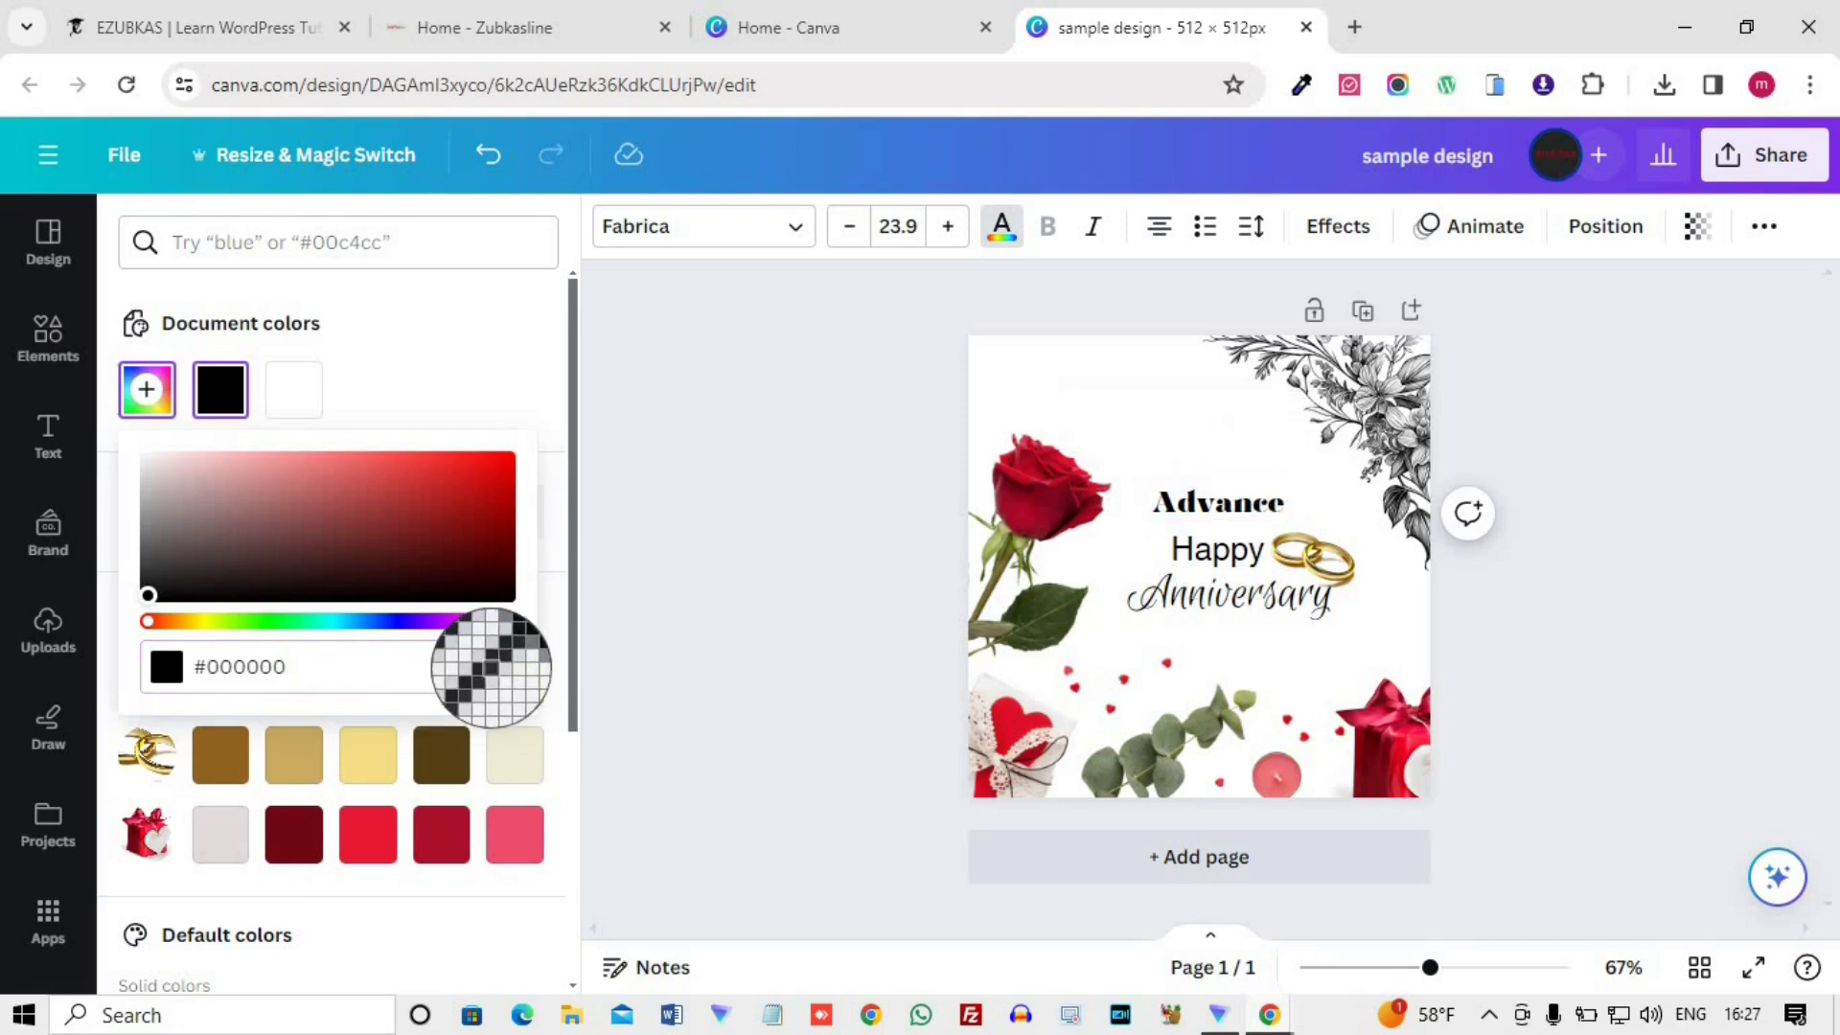
pyautogui.click(1037, 508)
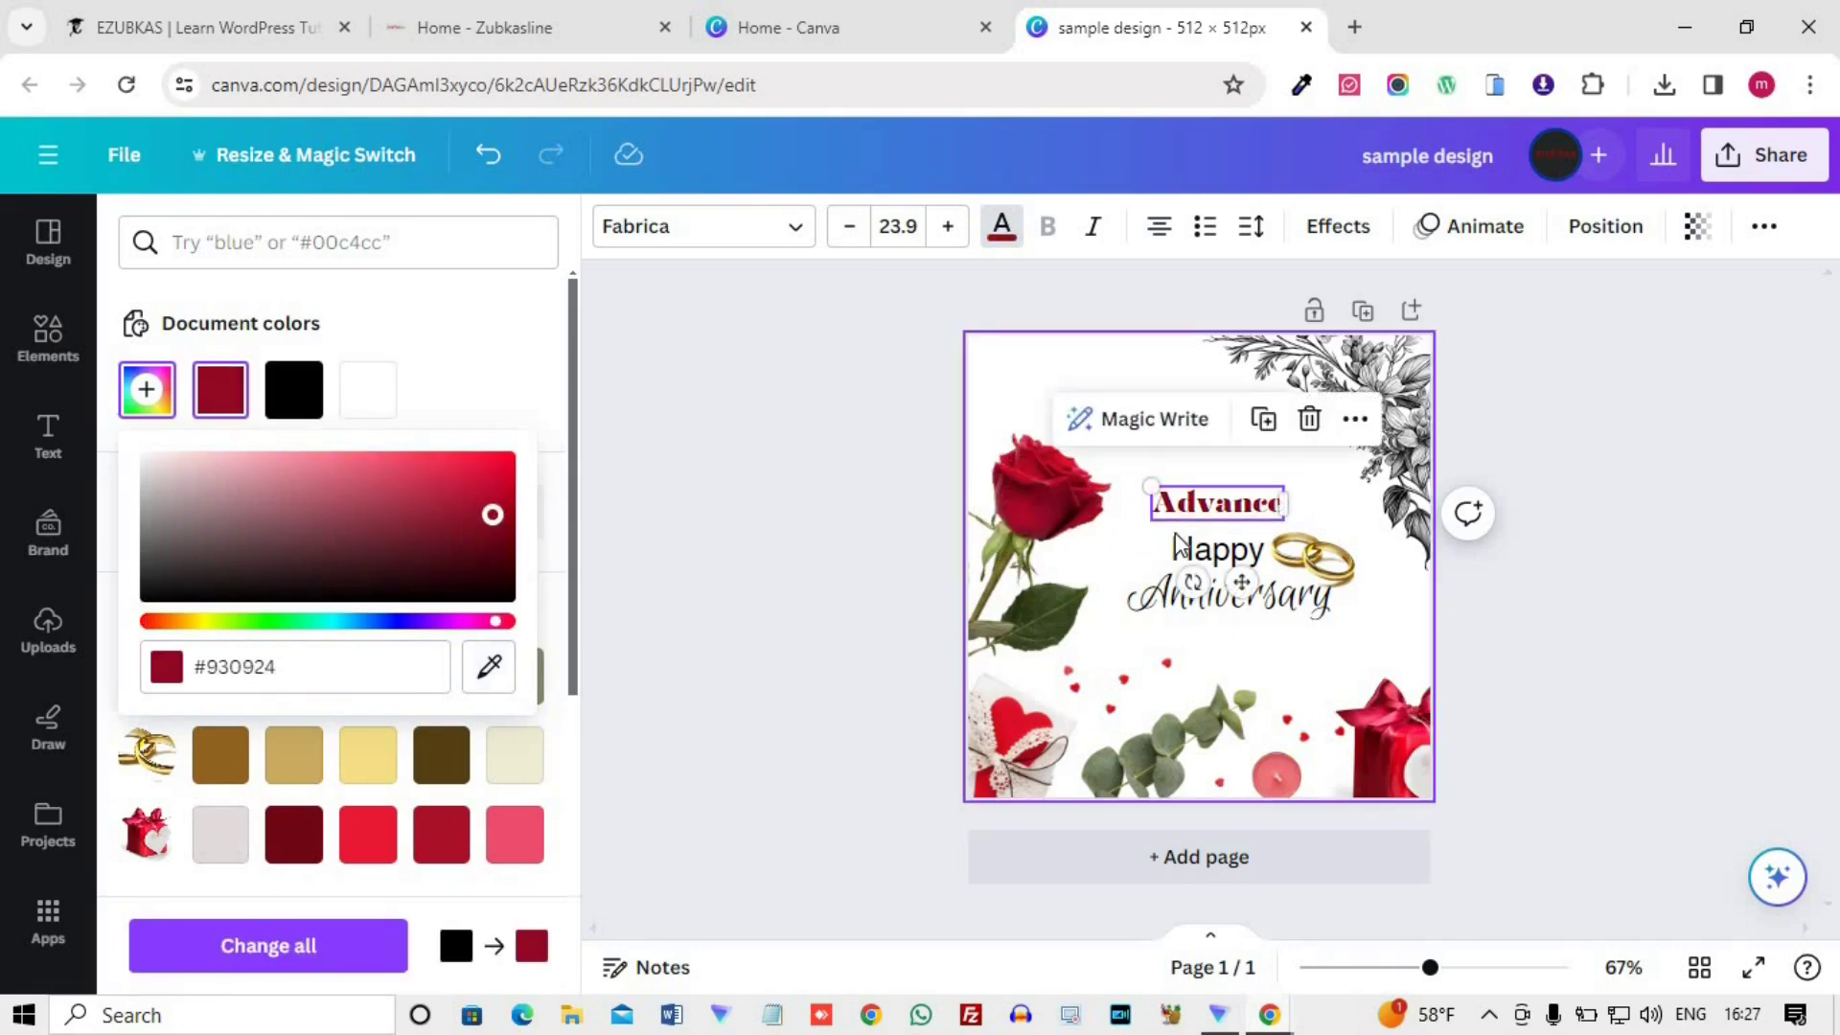
pyautogui.click(784, 549)
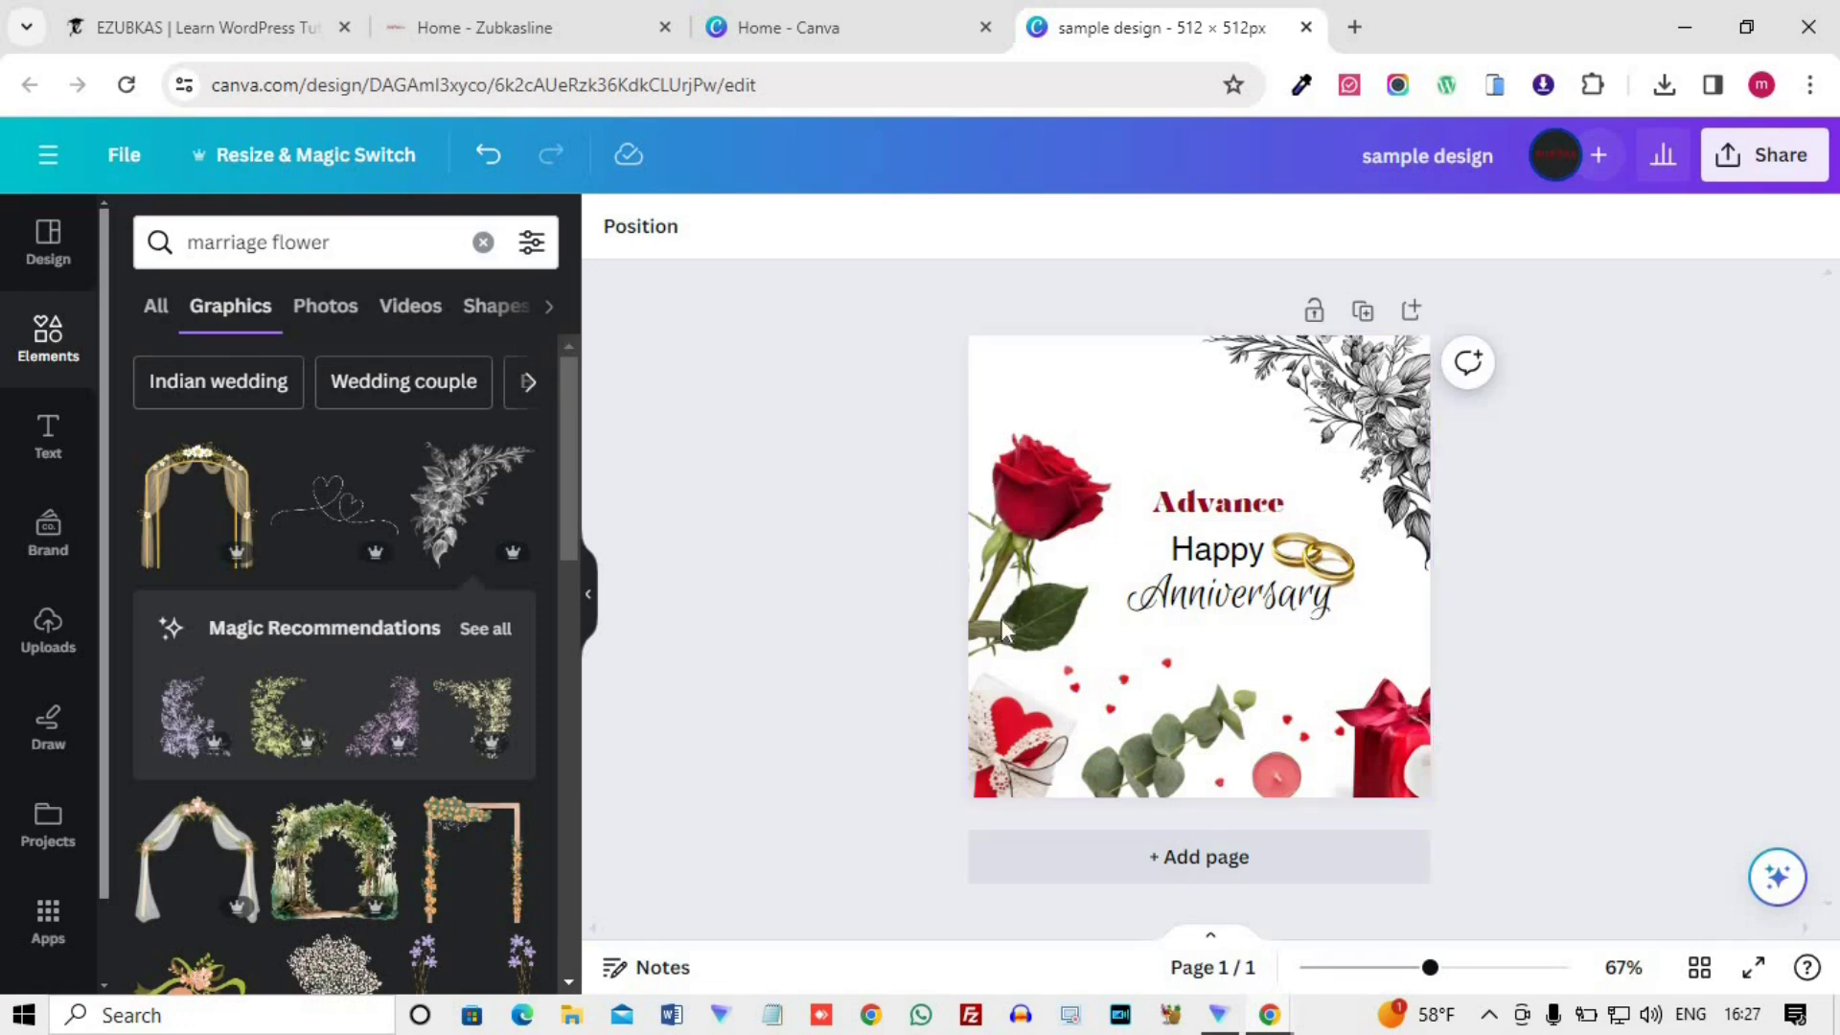
# - Recolor the "Happy" text with the dark green sampled from the rose's leaf
pyautogui.click(1202, 569)
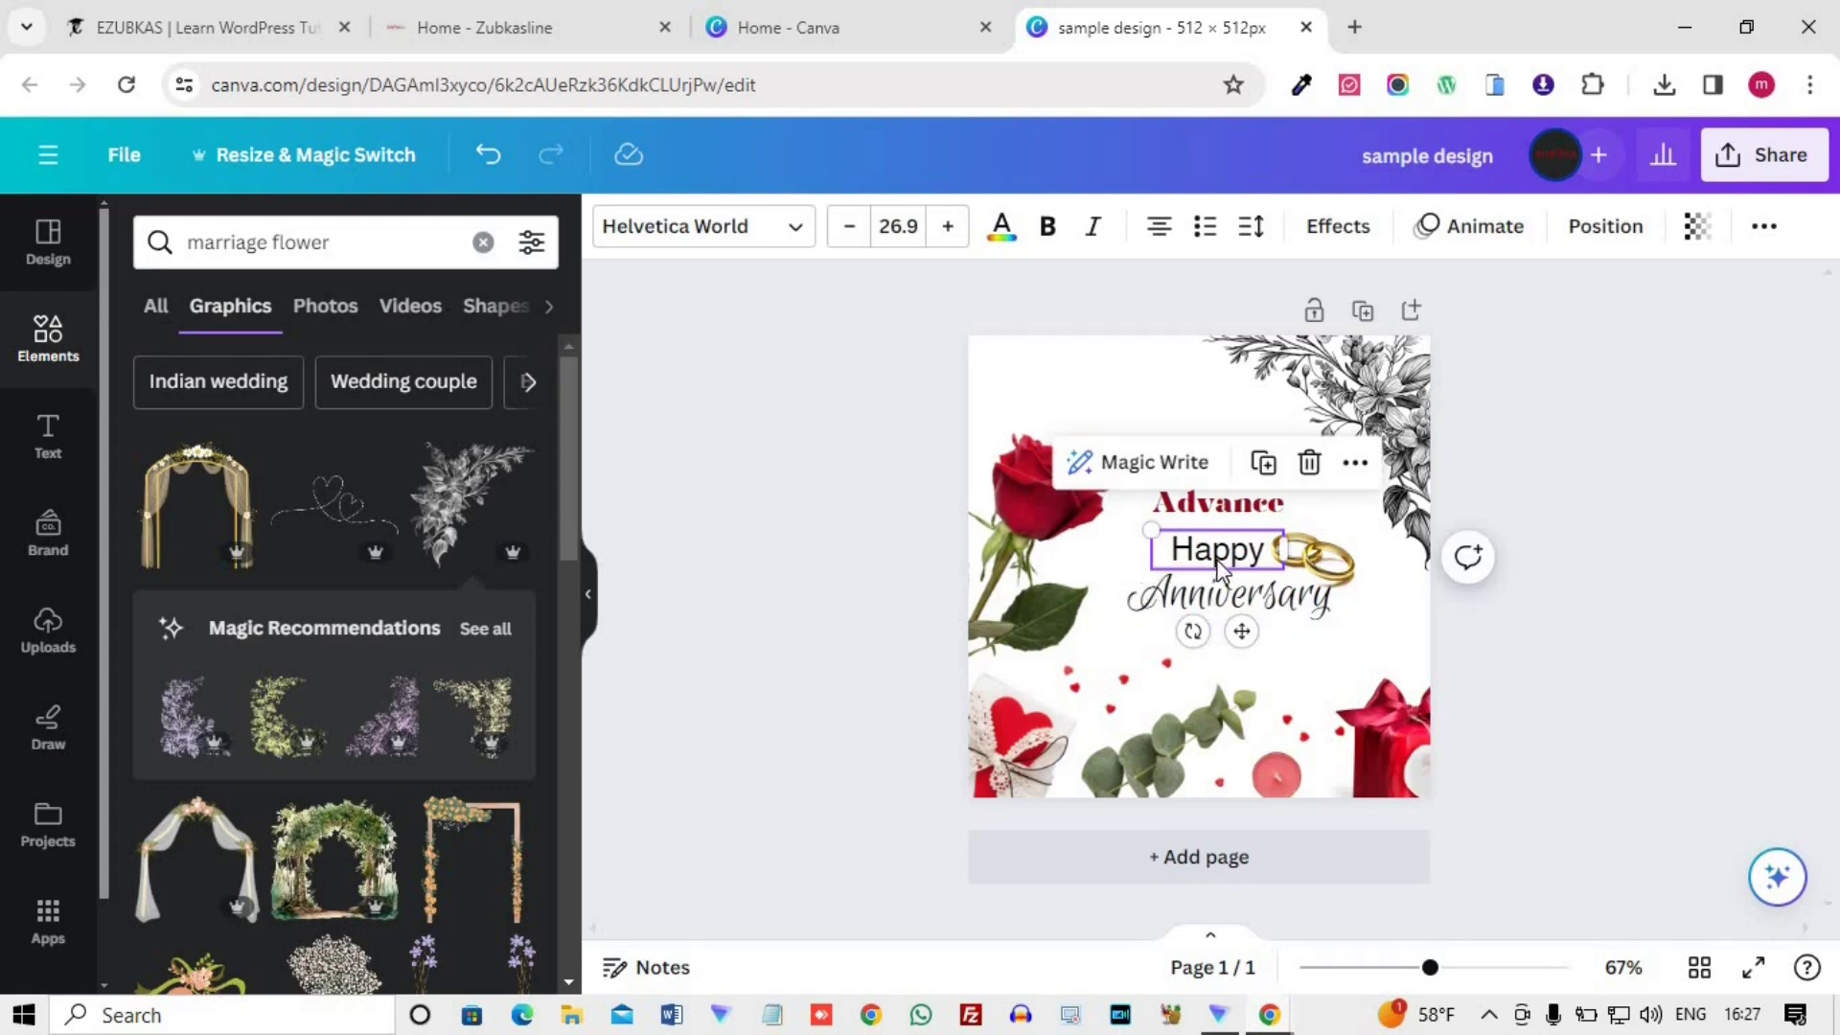
pyautogui.click(1001, 230)
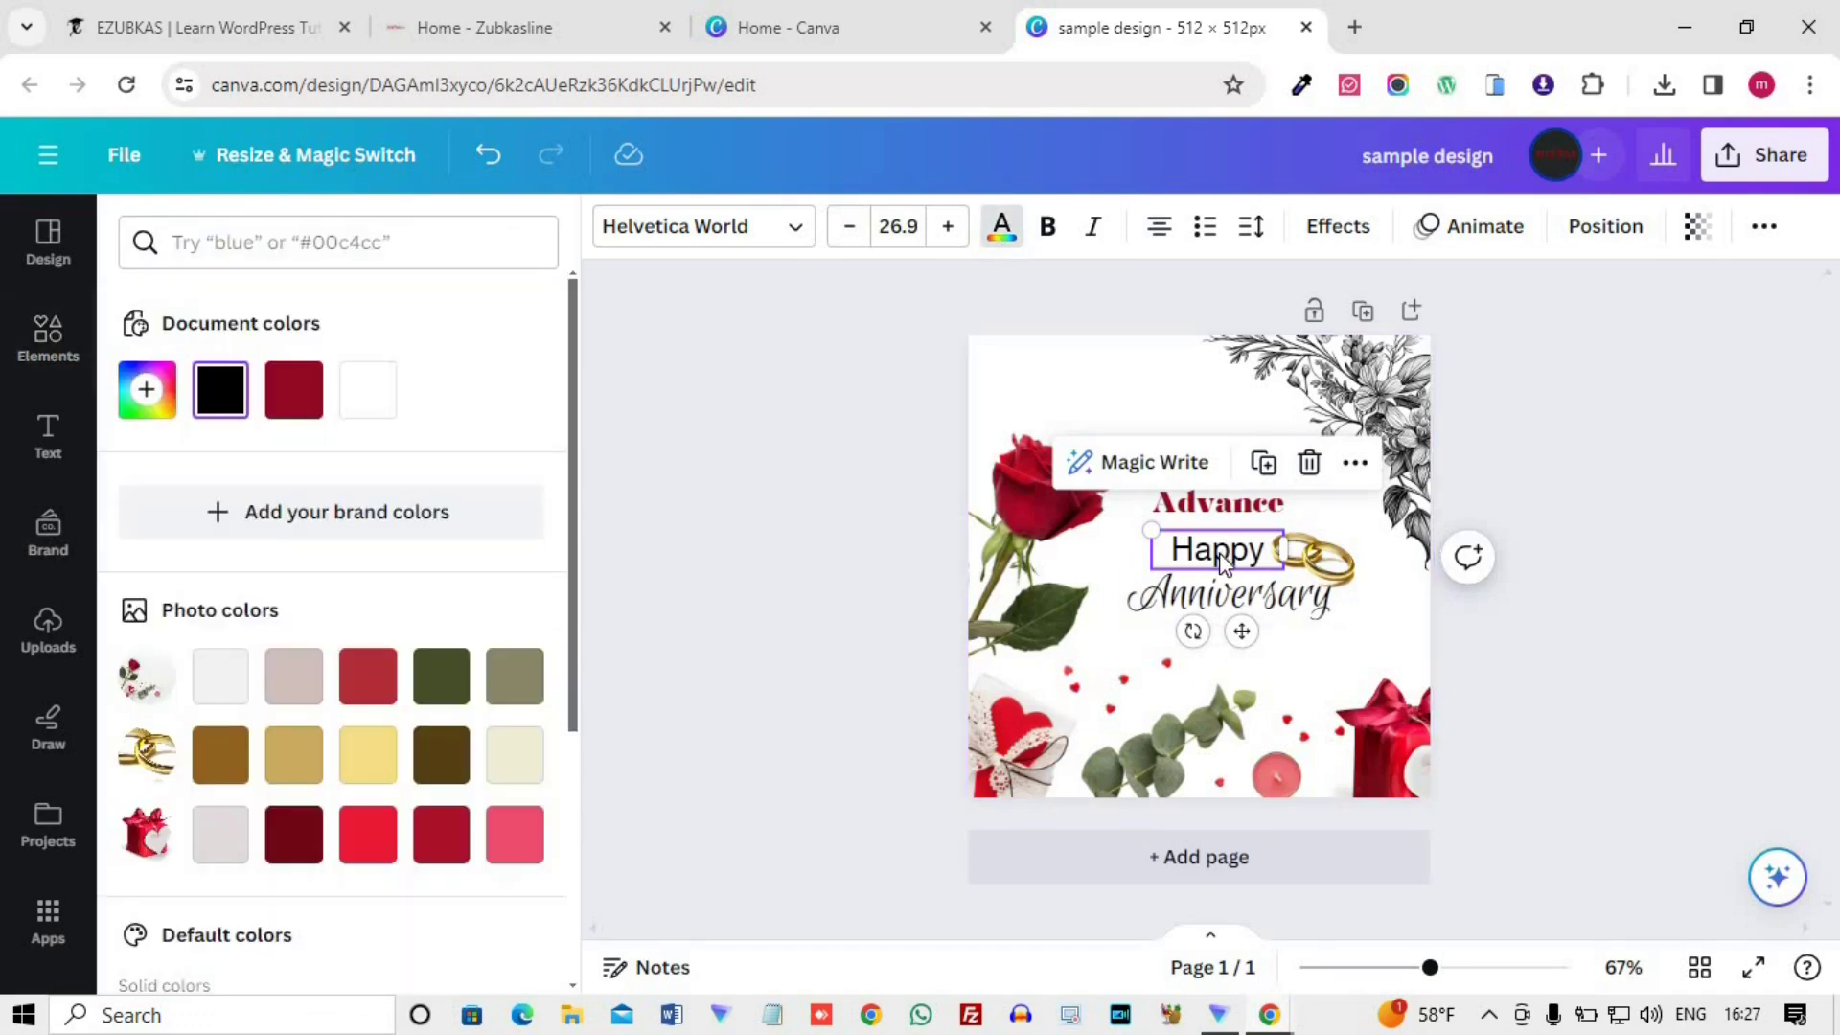
pyautogui.click(221, 391)
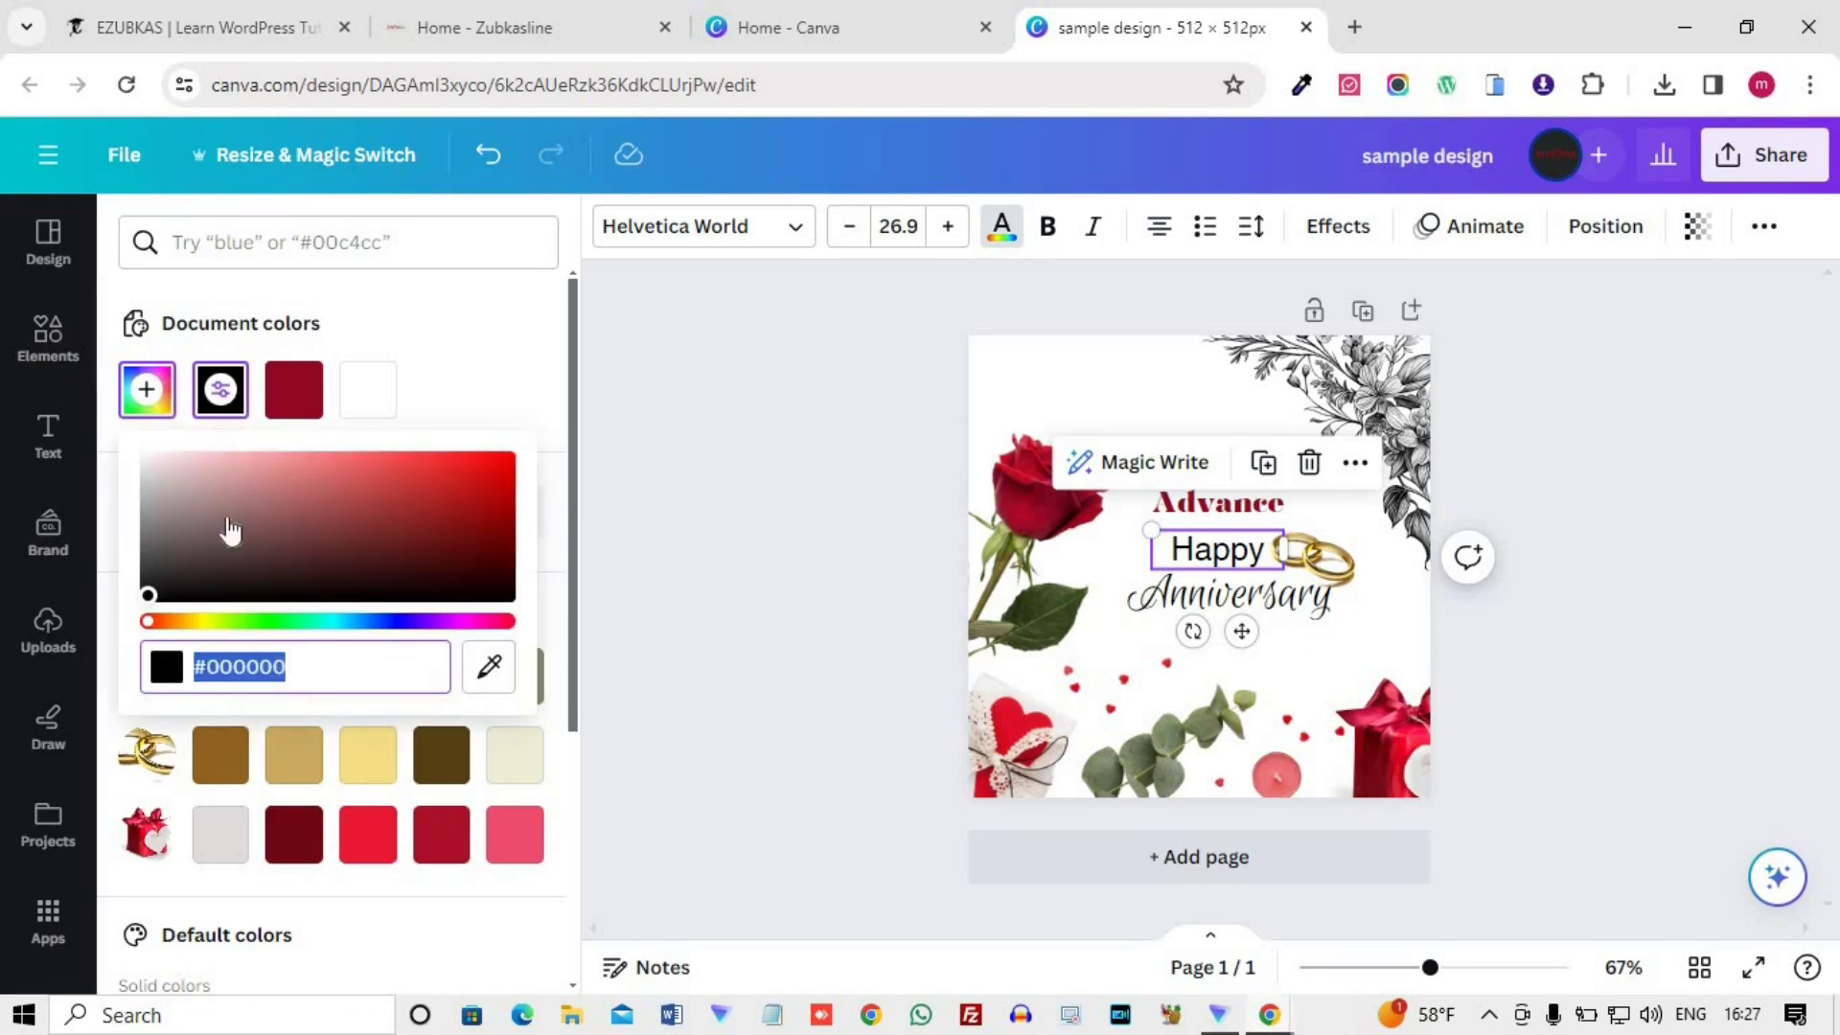
pyautogui.click(493, 671)
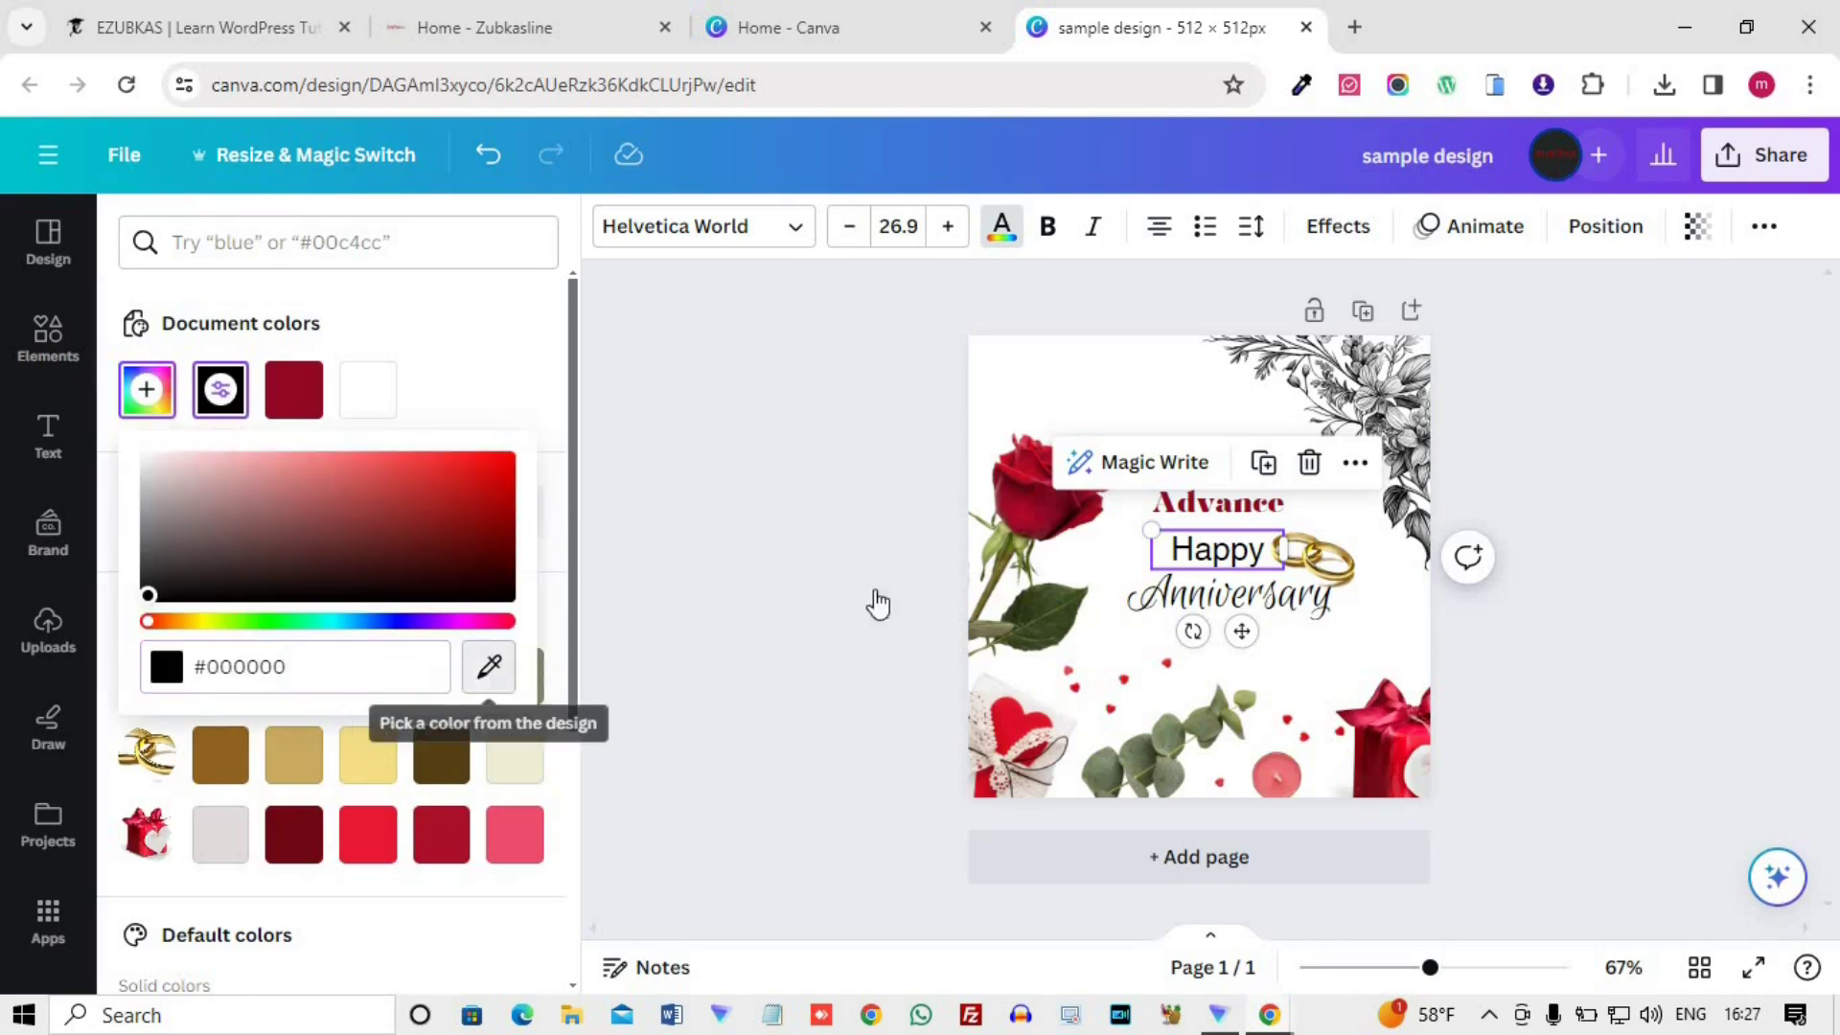
pyautogui.click(1032, 609)
pyautogui.click(682, 604)
pyautogui.click(676, 611)
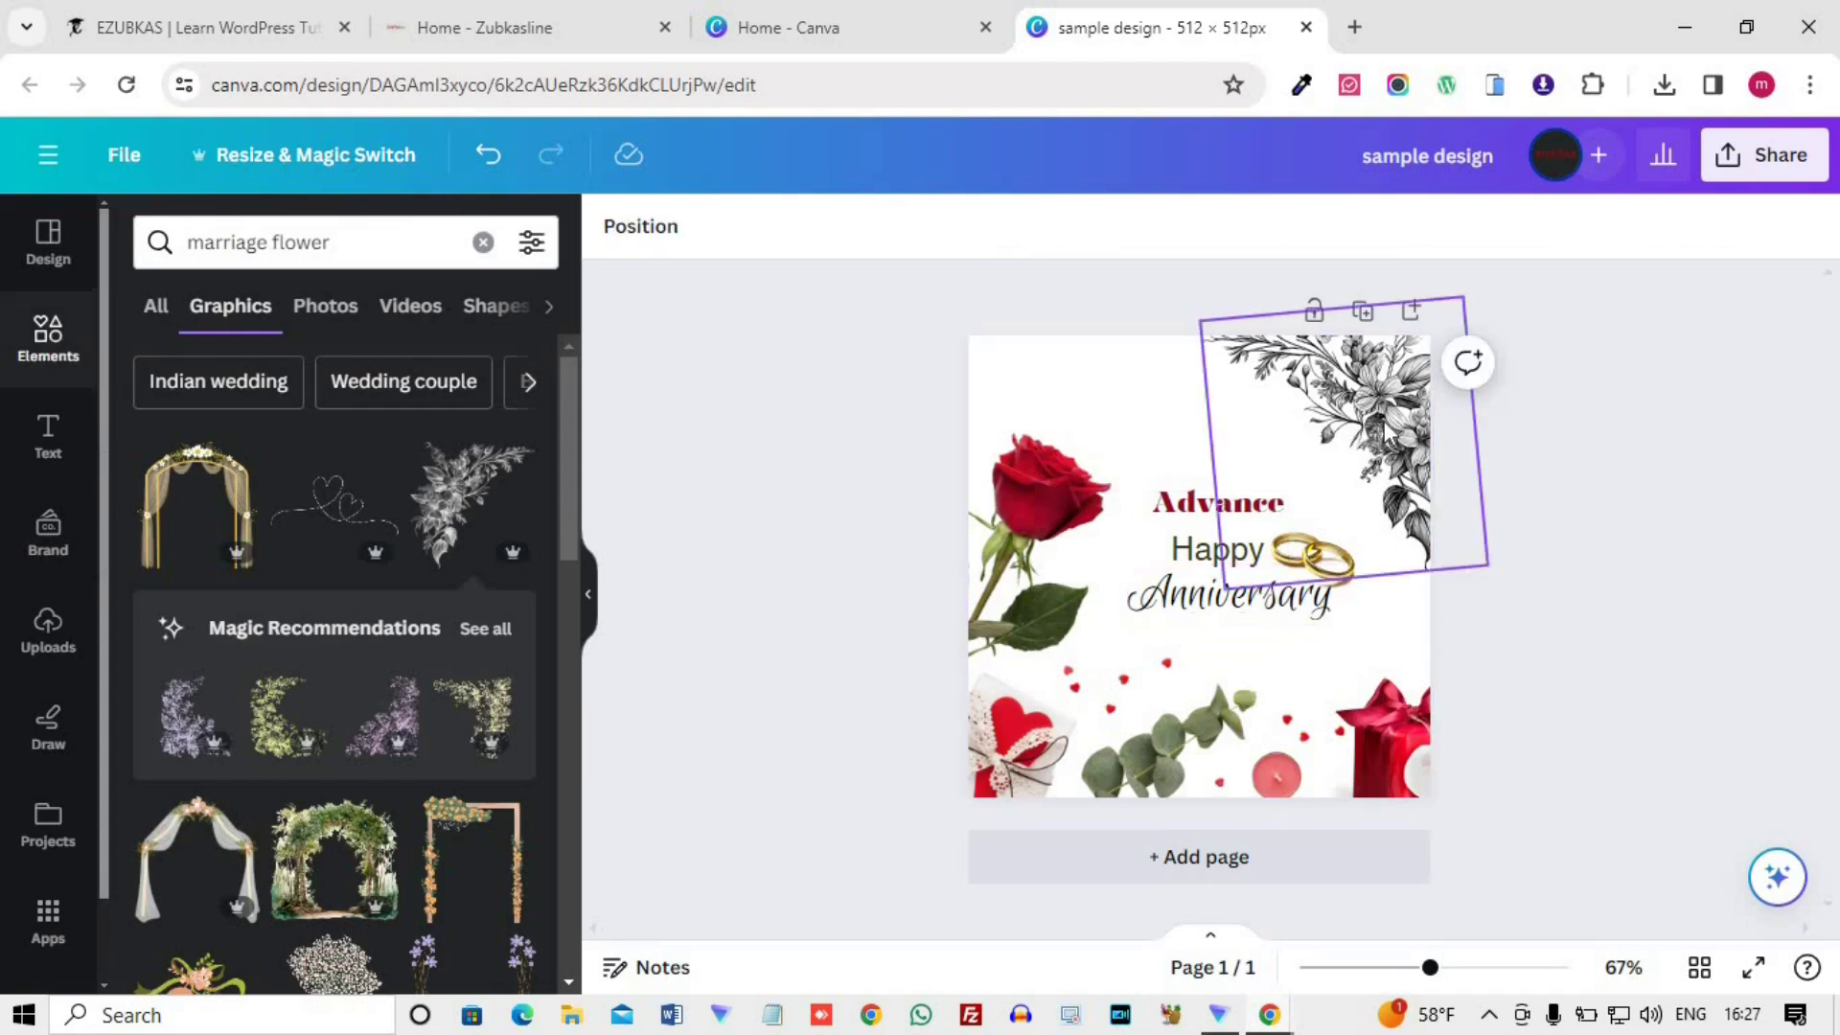
# - Send the floral line-art graphic in the design's upper-right corner one layer backward
pyautogui.rightClick(1385, 434)
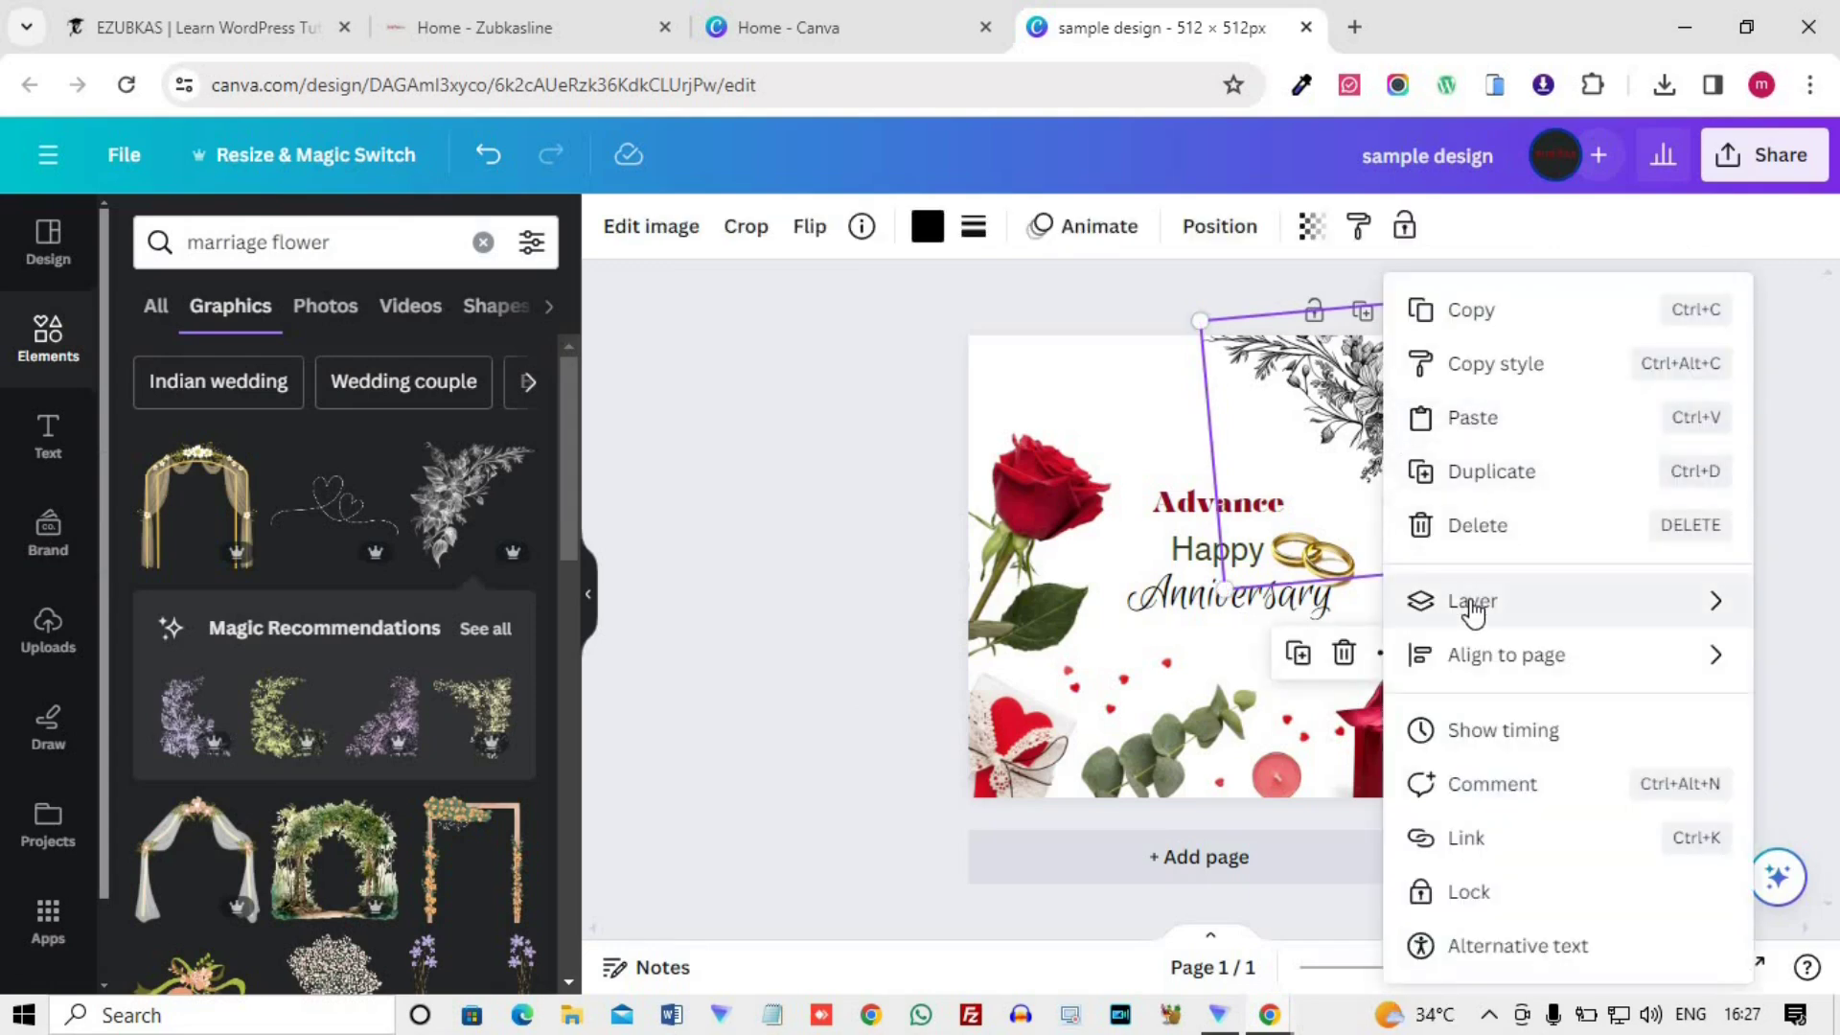
pyautogui.moveTo(1471, 602)
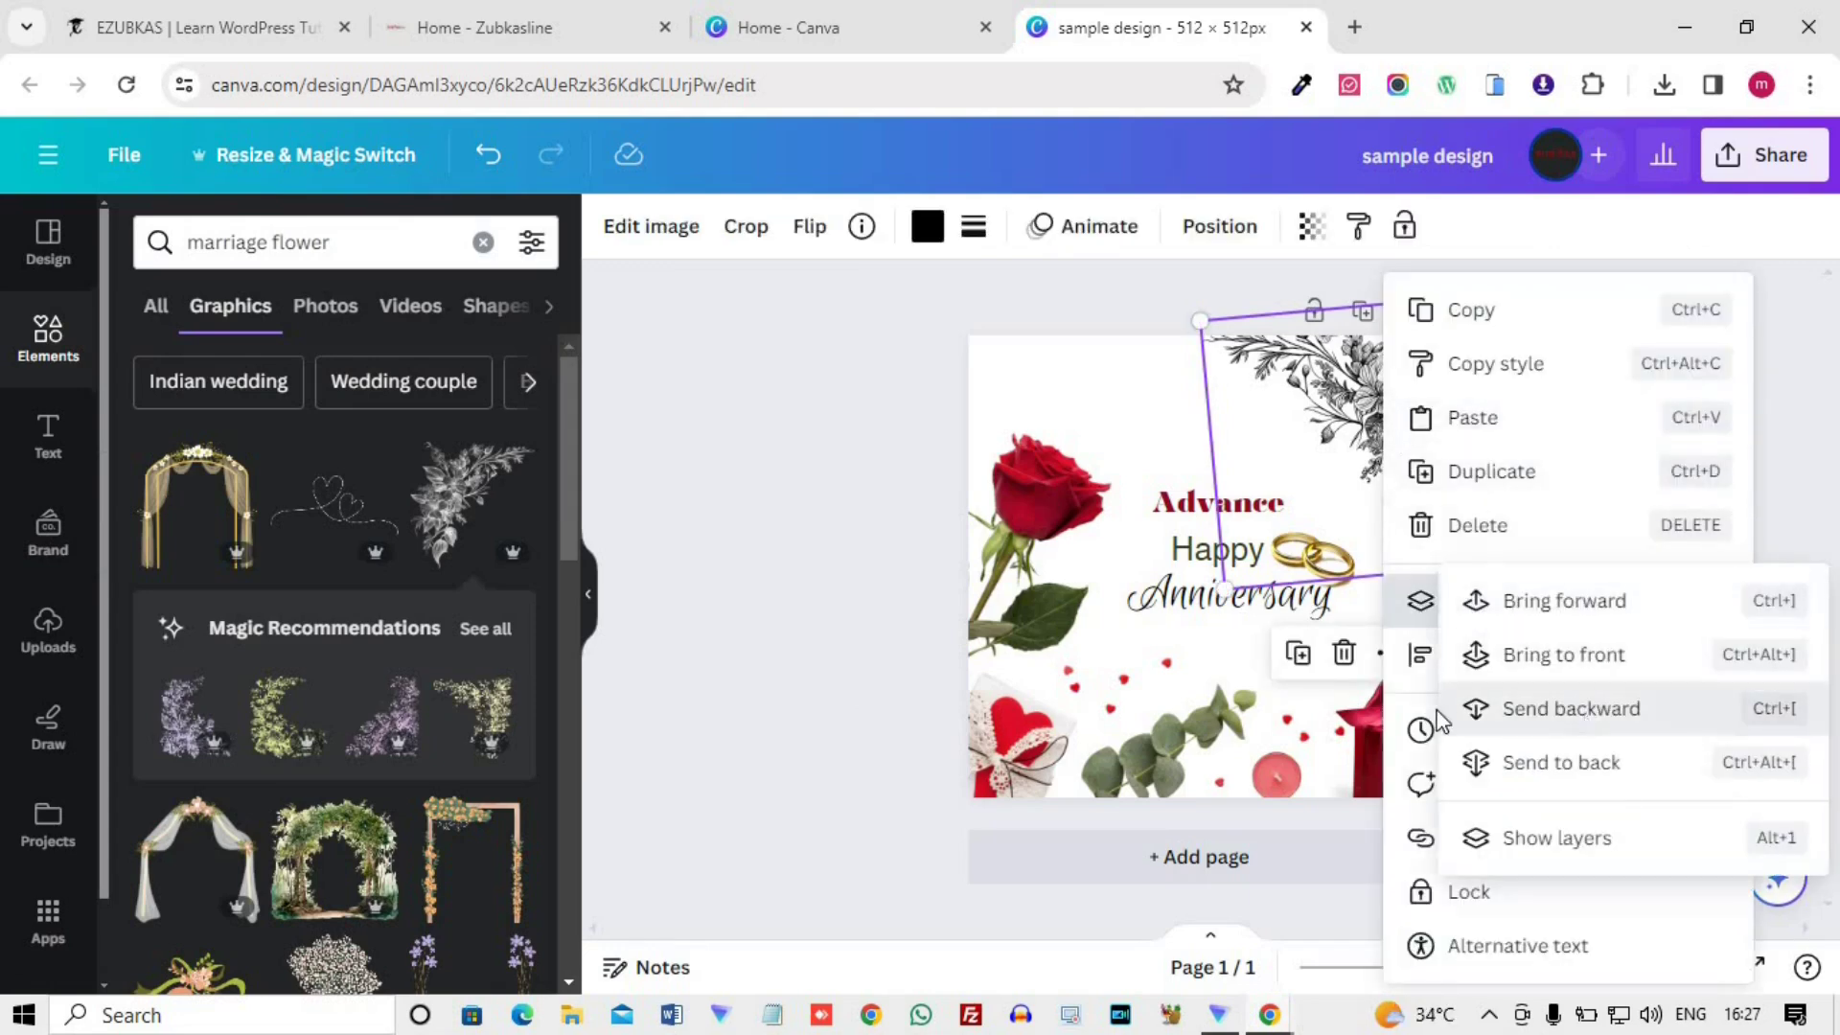
pyautogui.click(1590, 706)
# - Shift the corner floral graphic slightly left and place the gold rings just right of the "Happy" text
pyautogui.moveTo(1323, 511); pyautogui.dragTo(1351, 440)
pyautogui.moveTo(1318, 602); pyautogui.dragTo(1337, 685)
pyautogui.moveTo(1351, 476); pyautogui.dragTo(1364, 434)
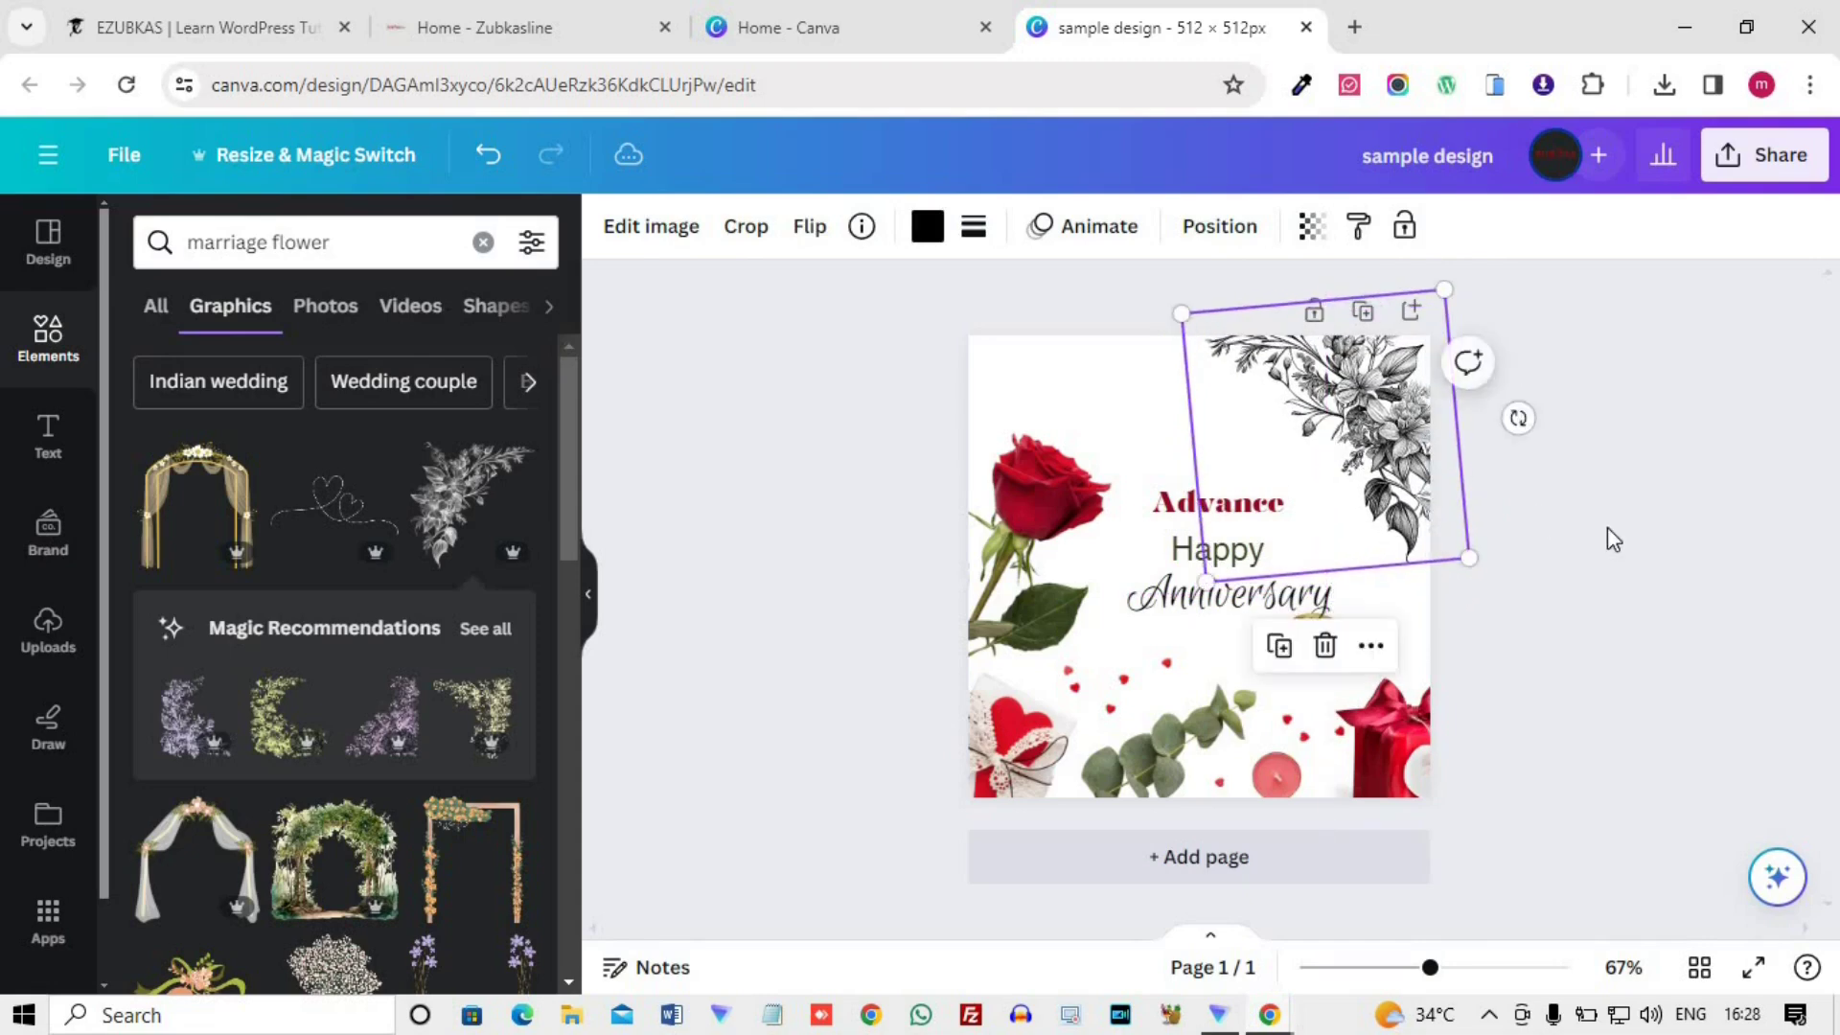
pyautogui.click(1607, 529)
pyautogui.moveTo(1349, 657); pyautogui.dragTo(1336, 559)
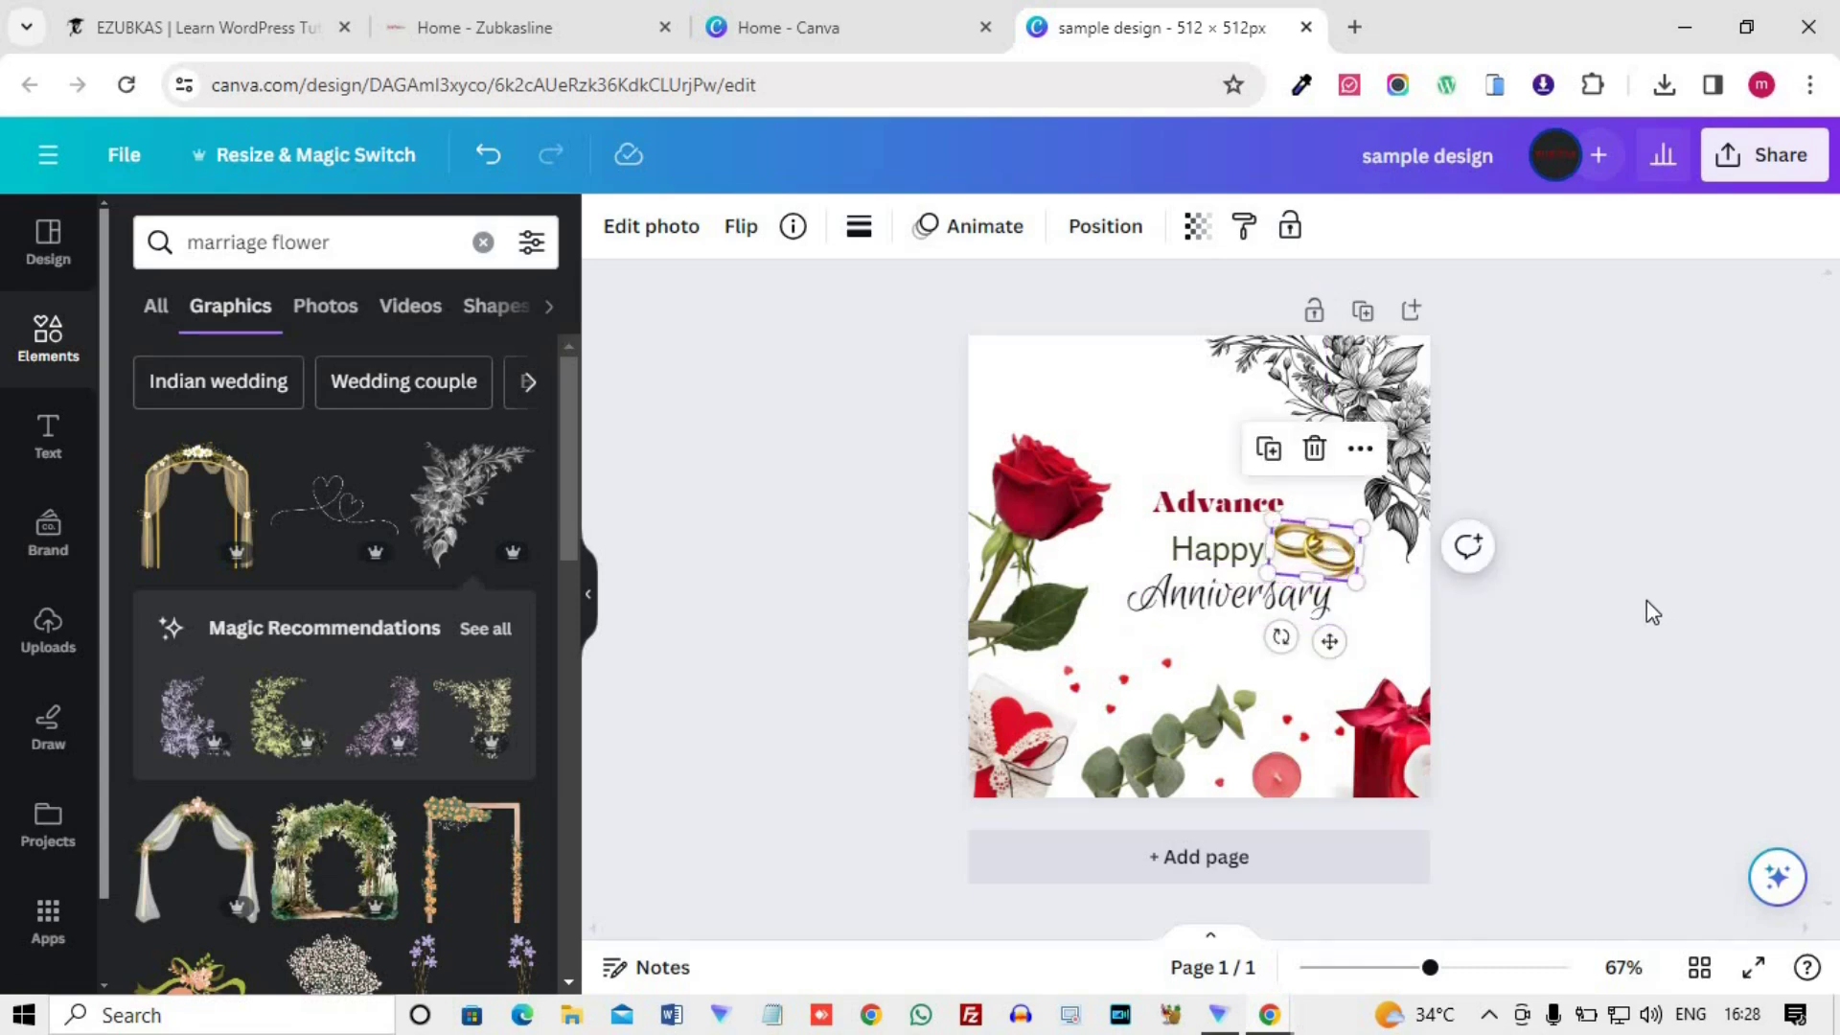
pyautogui.click(1646, 607)
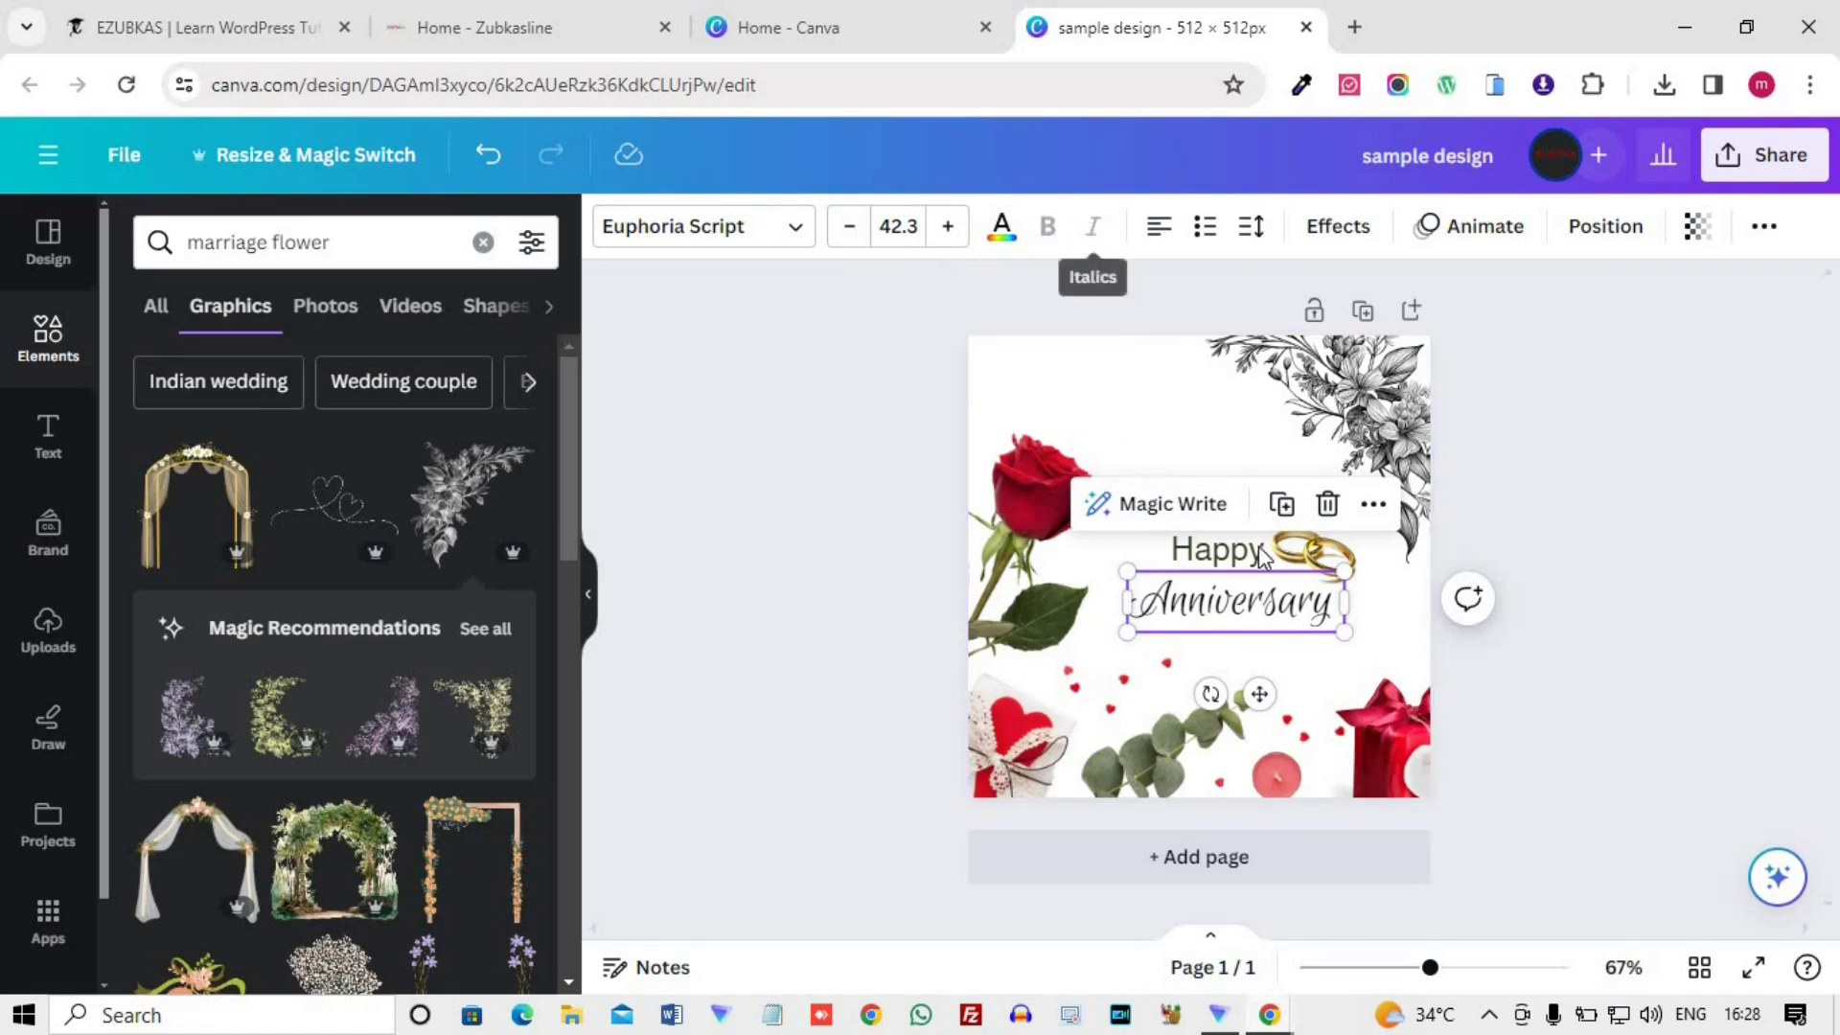
pyautogui.click(794, 569)
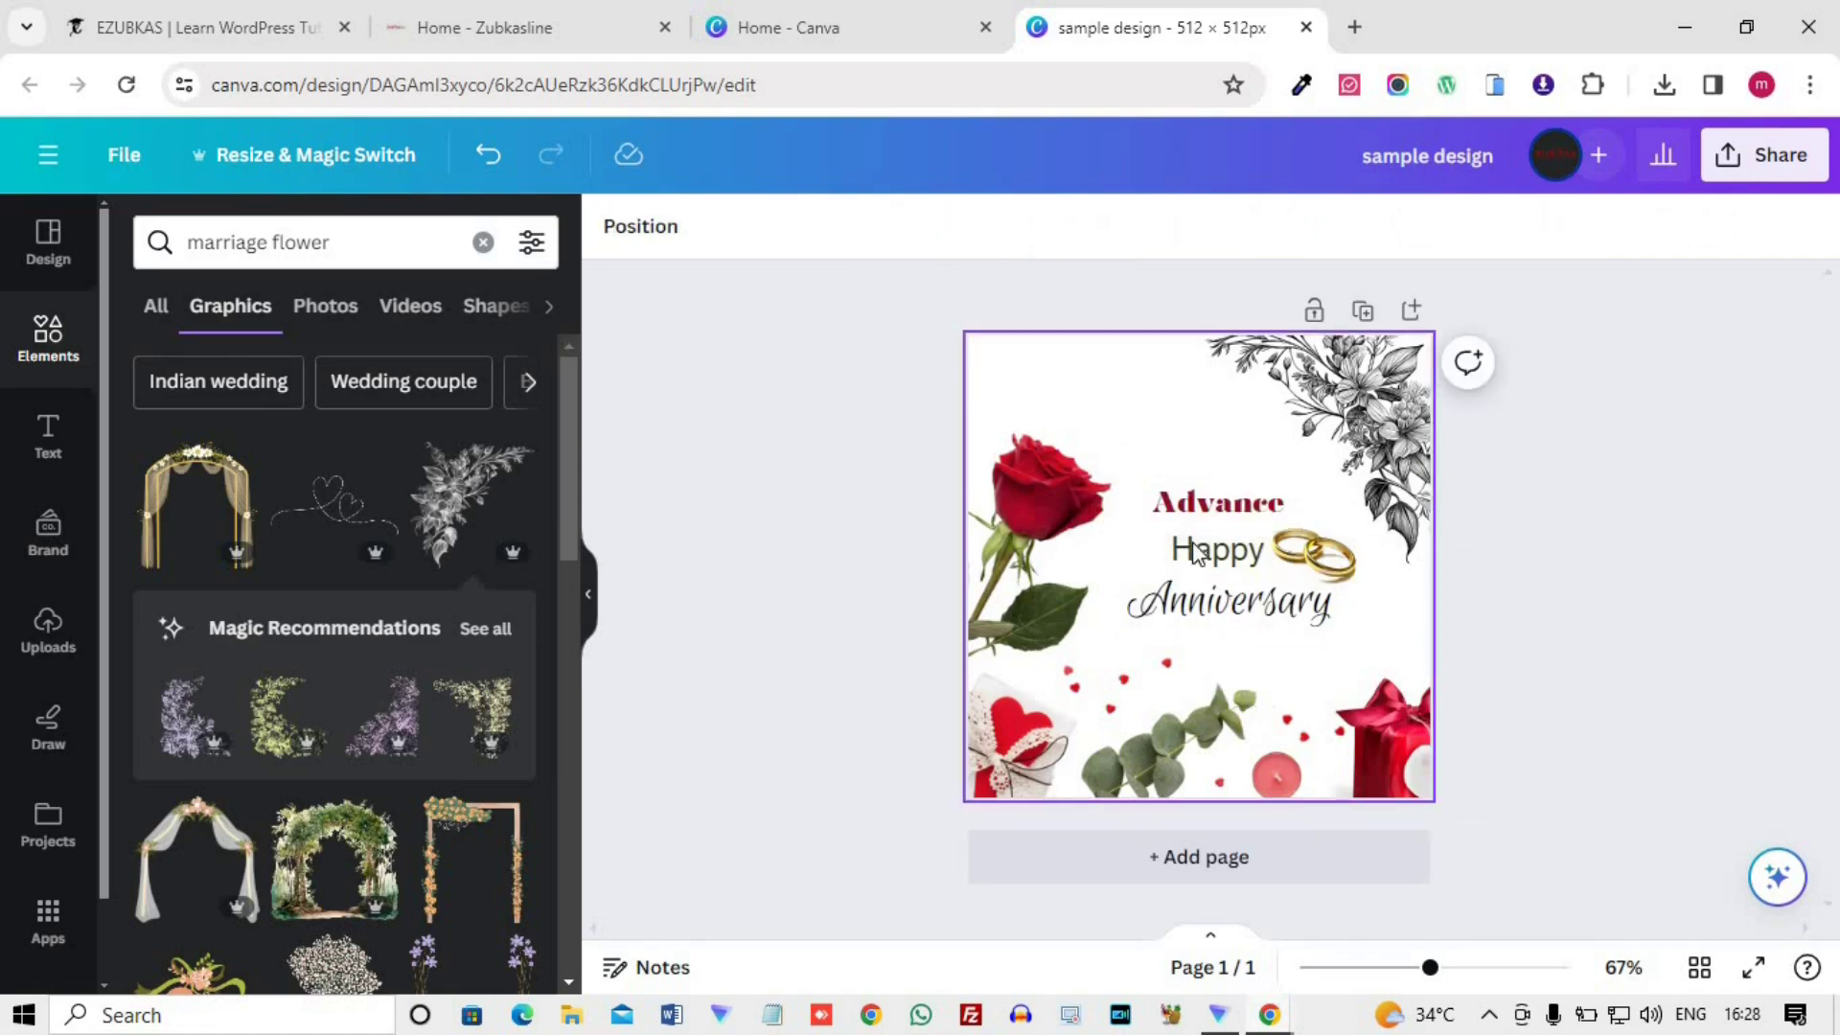
# - Make the "Happy" text bold and italic
pyautogui.click(1216, 551)
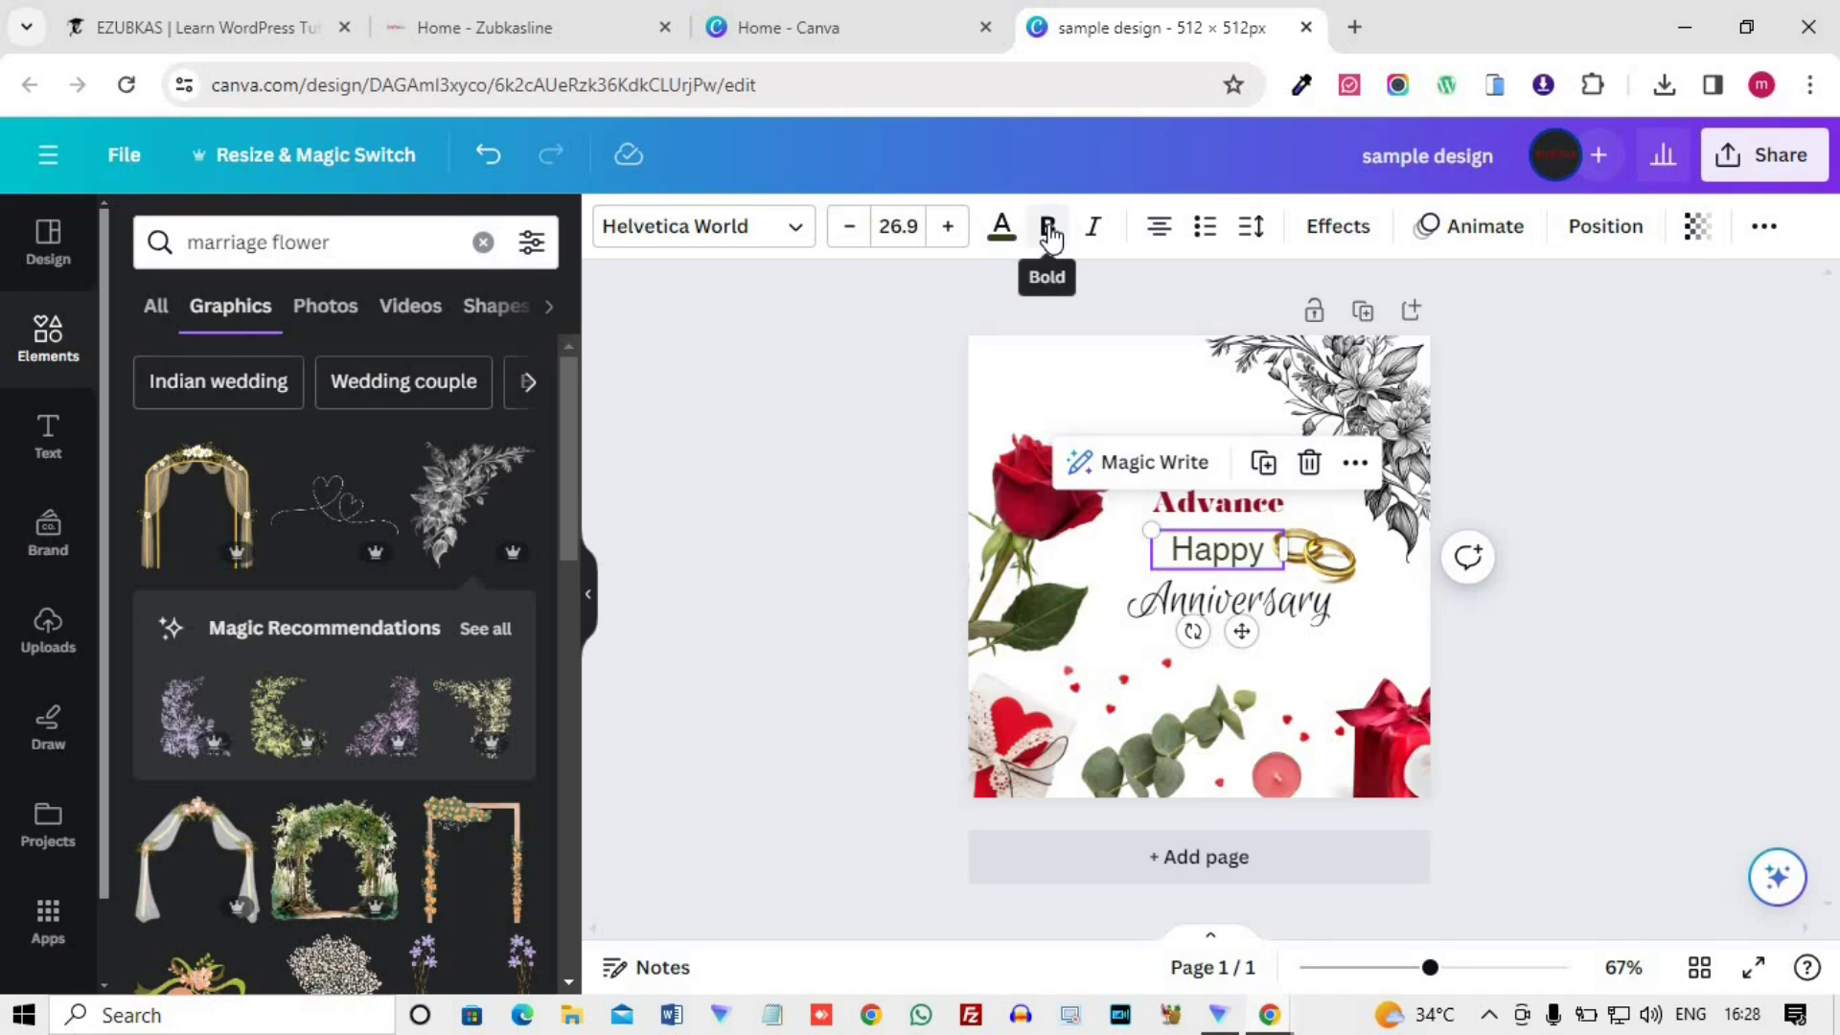
pyautogui.click(1048, 230)
pyautogui.click(1095, 230)
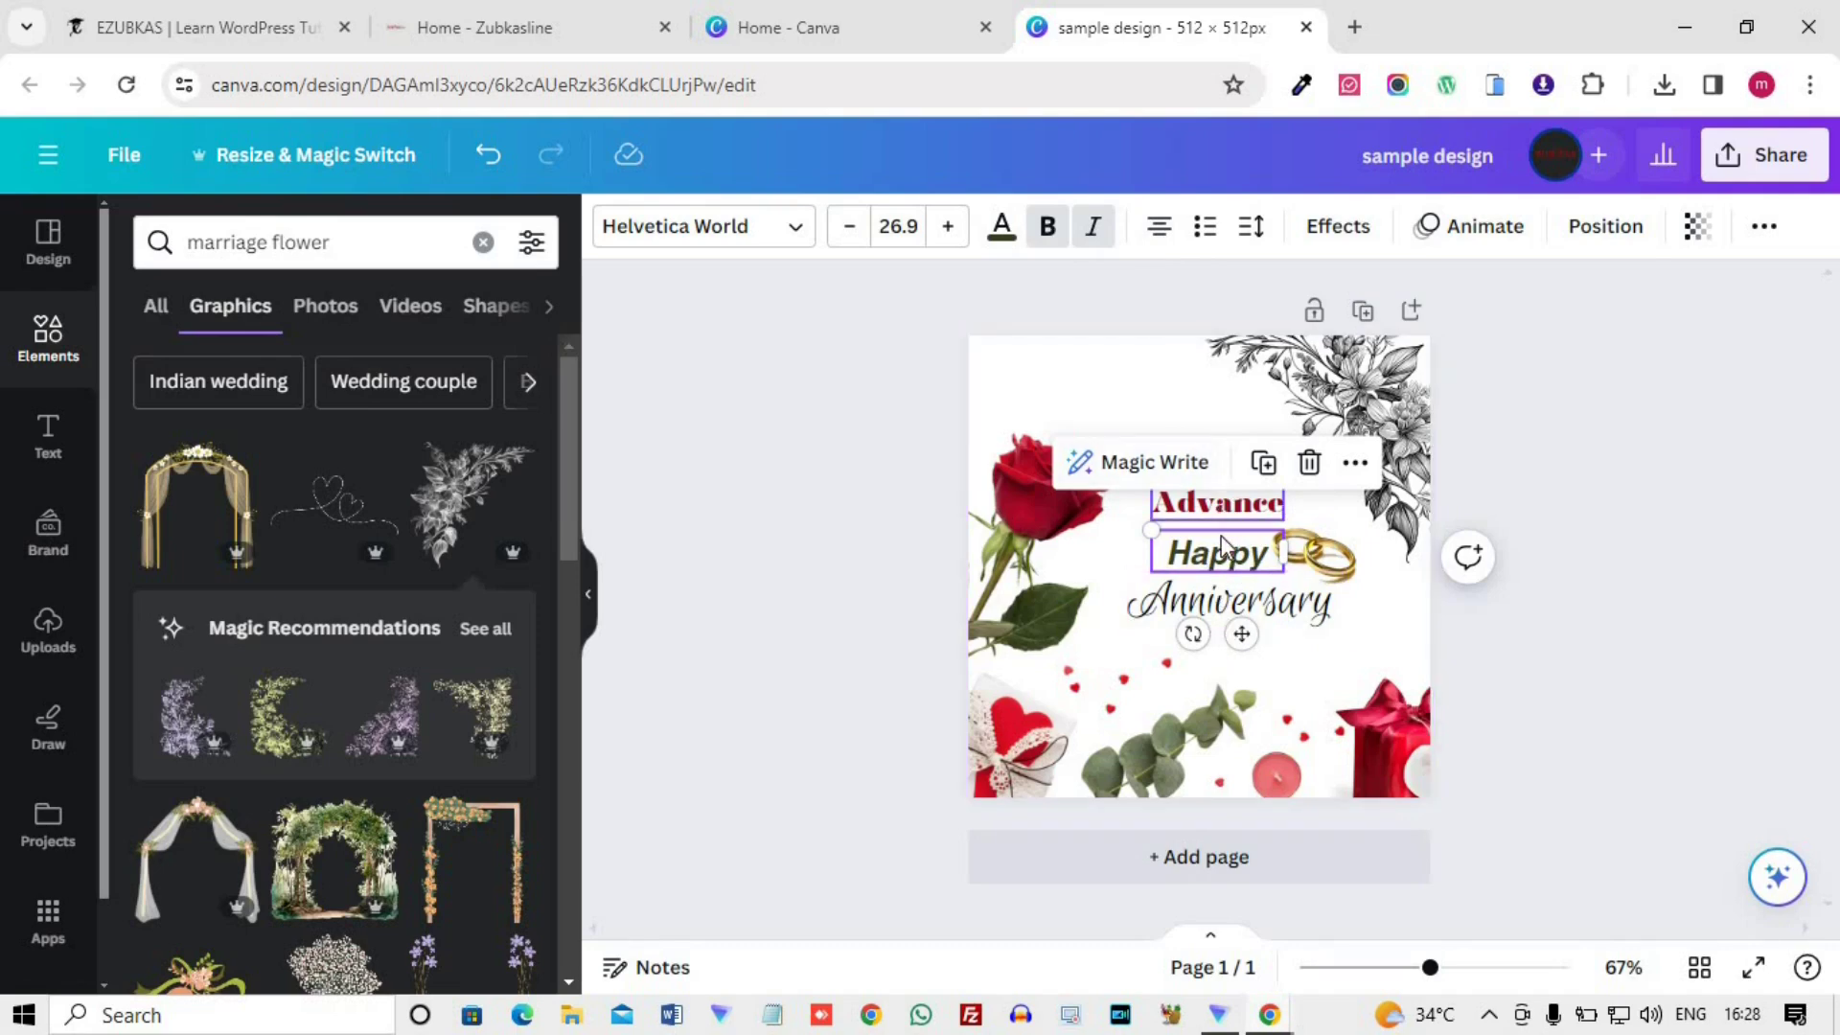
pyautogui.click(1663, 580)
# - Right-align the "Advance", "Happy" and "Anniversary" texts together
pyautogui.click(1265, 603)
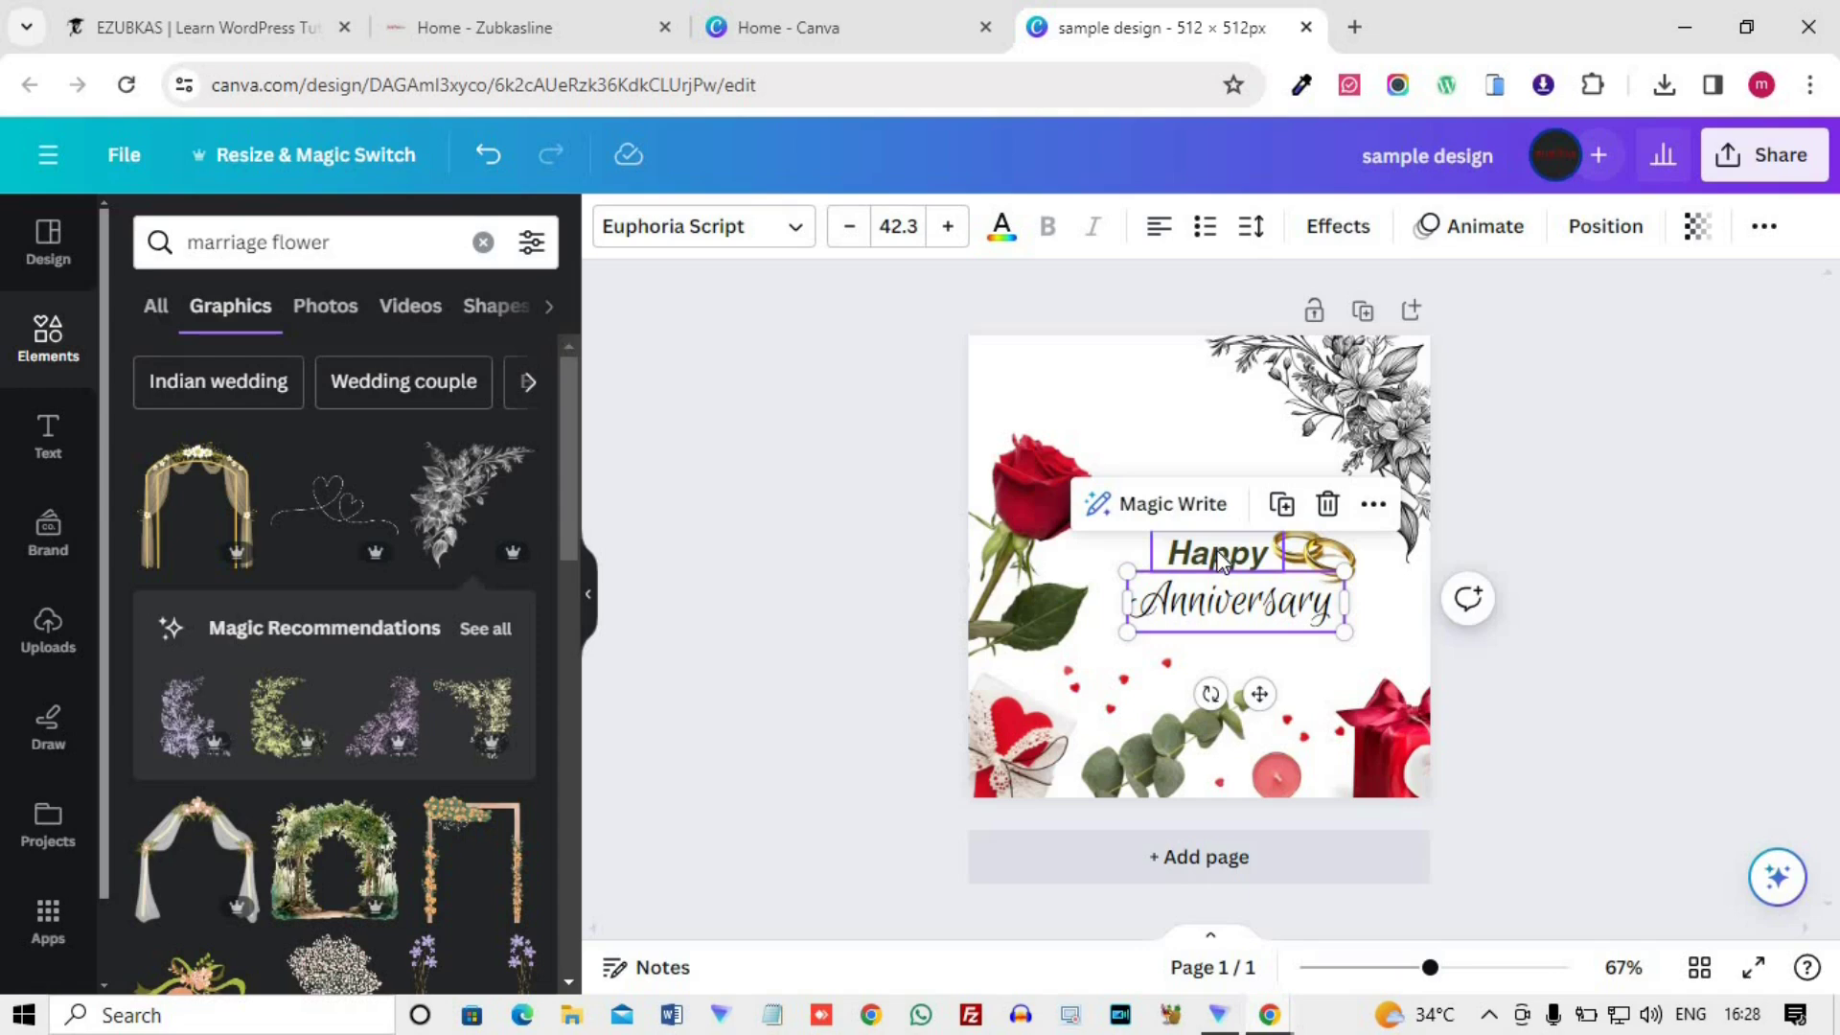
pyautogui.keyDown('shift'); pyautogui.click(1219, 553); pyautogui.keyUp('shift')
pyautogui.keyDown('shift'); pyautogui.click(1217, 502); pyautogui.keyUp('shift')
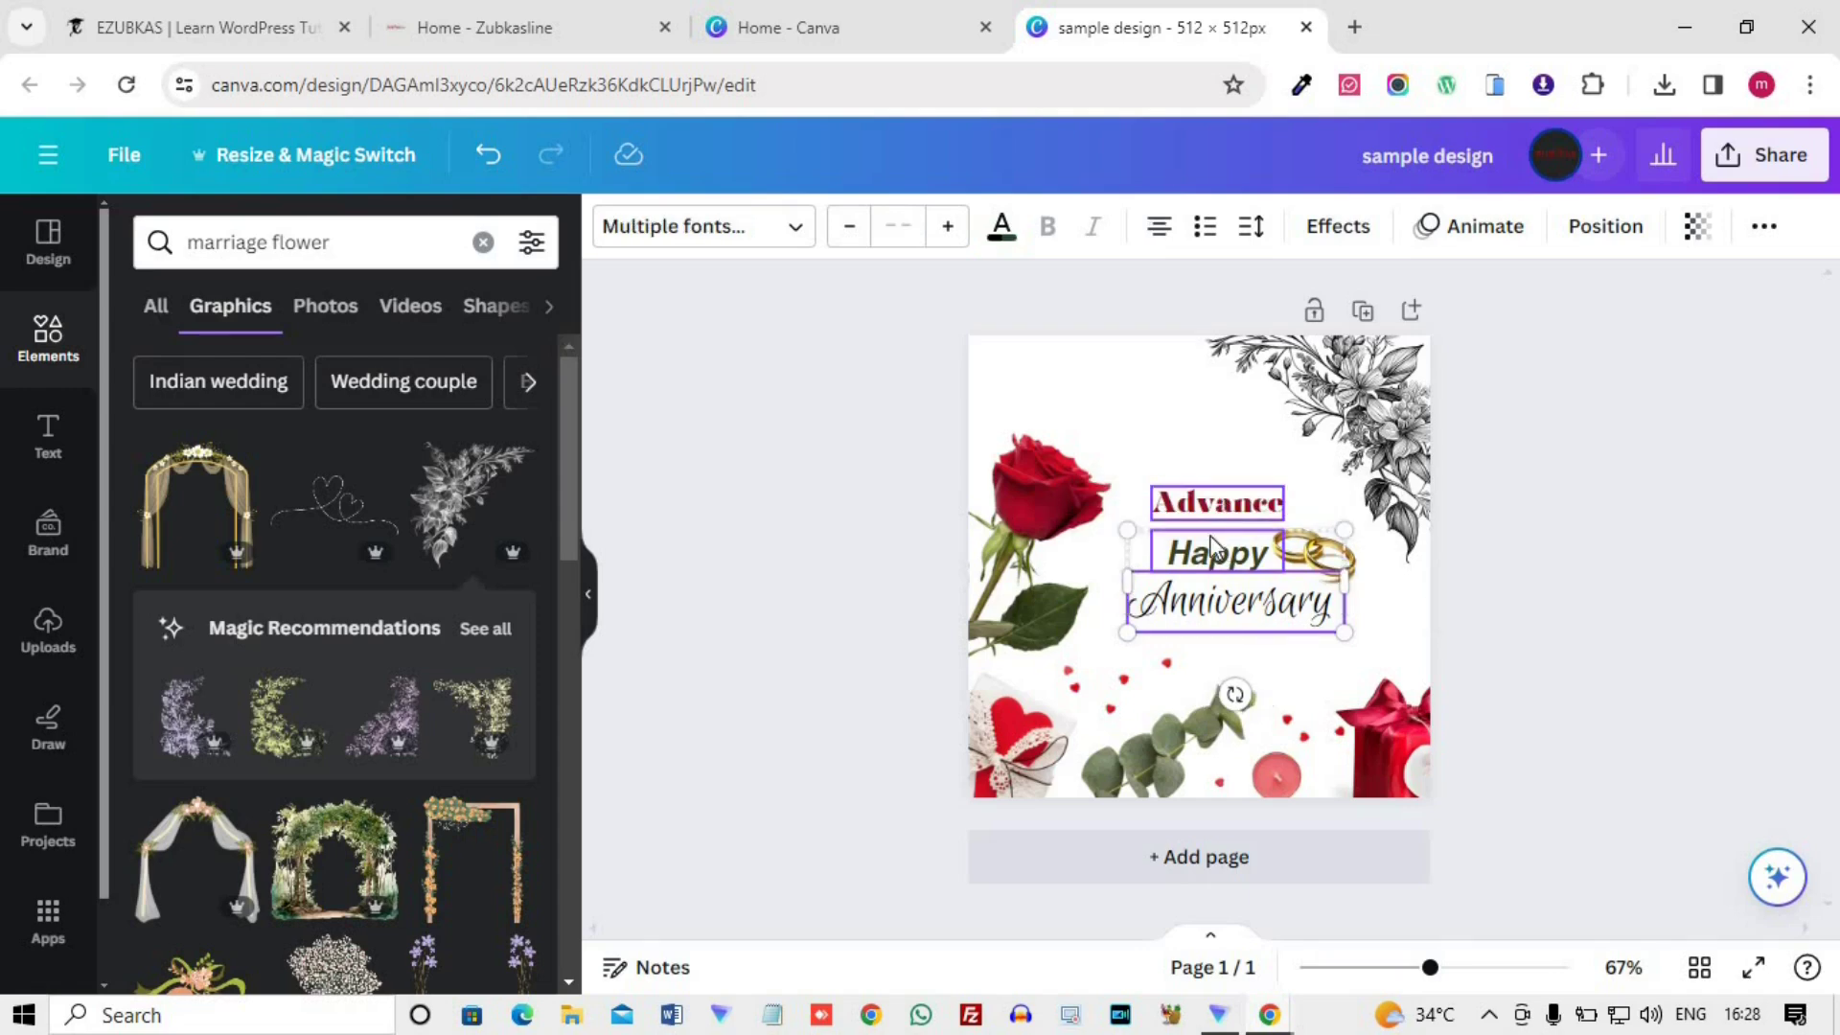
pyautogui.click(1162, 234)
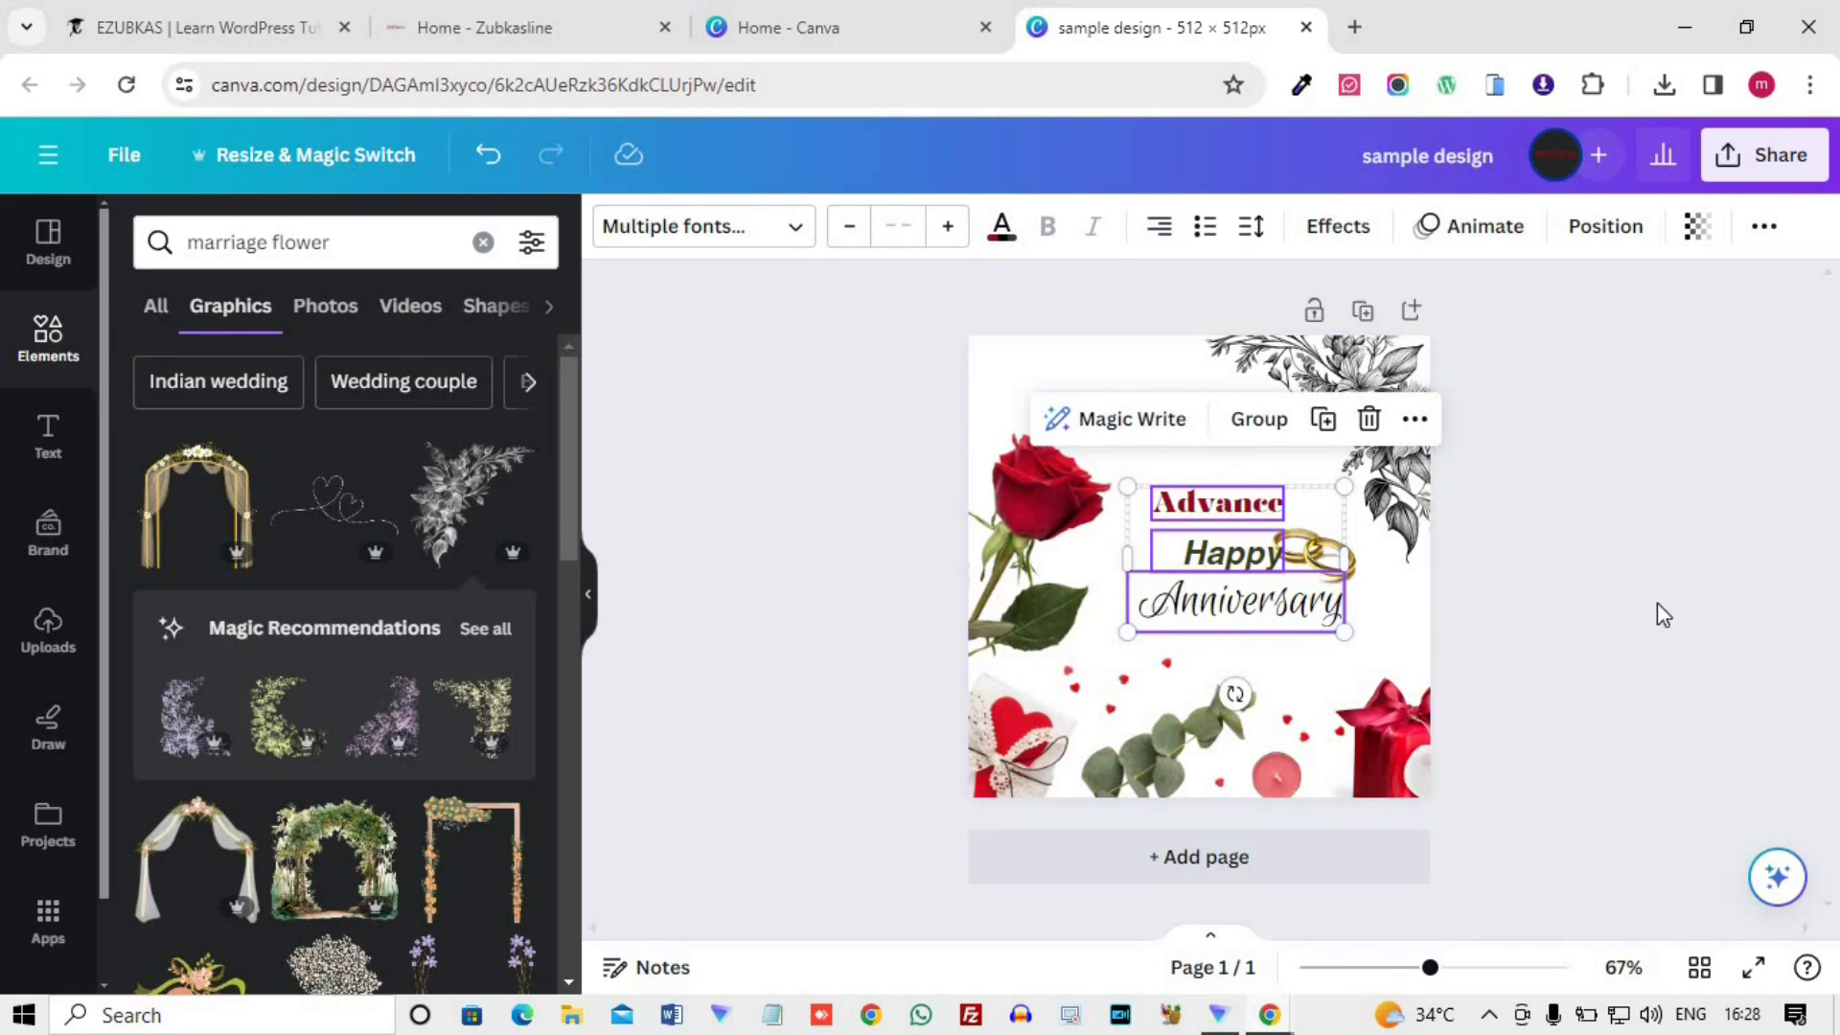
# - Try list formatting on the three greeting texts and undo it
pyautogui.click(1200, 234)
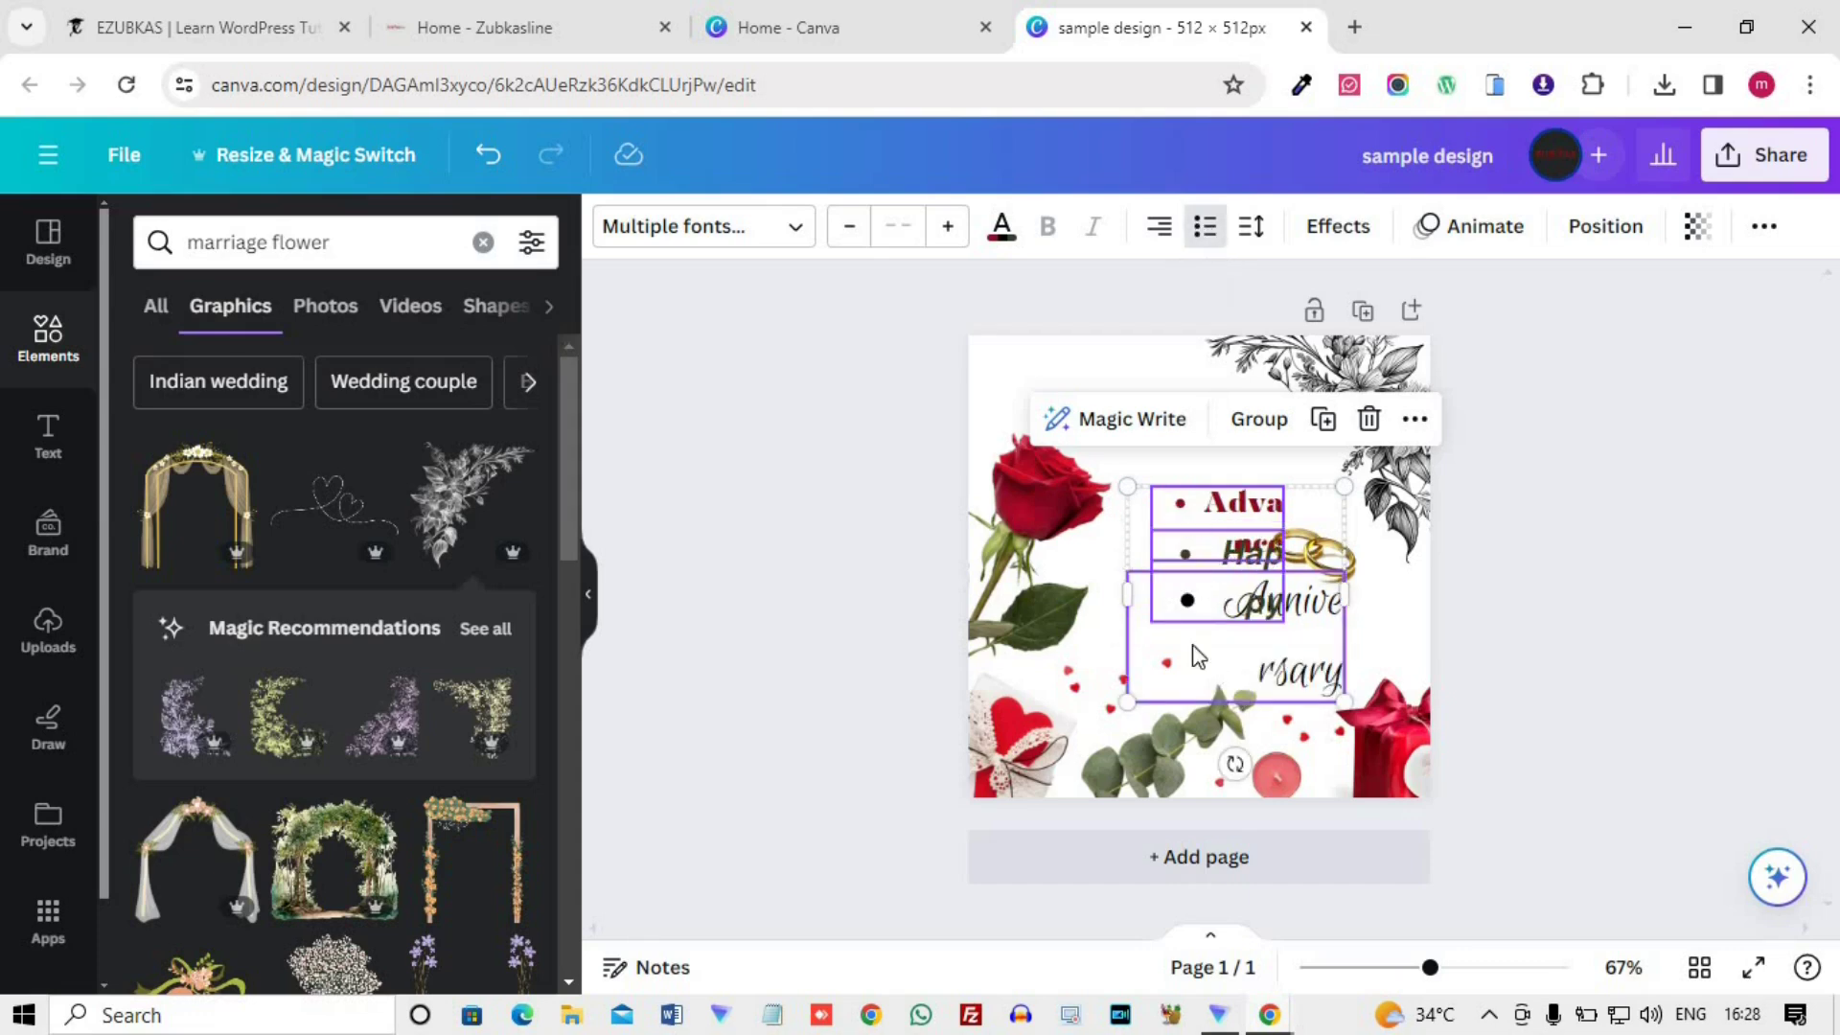
pyautogui.click(1205, 230)
pyautogui.hotkey('ctrl', 'z')
pyautogui.hotkey('ctrl', 'z')
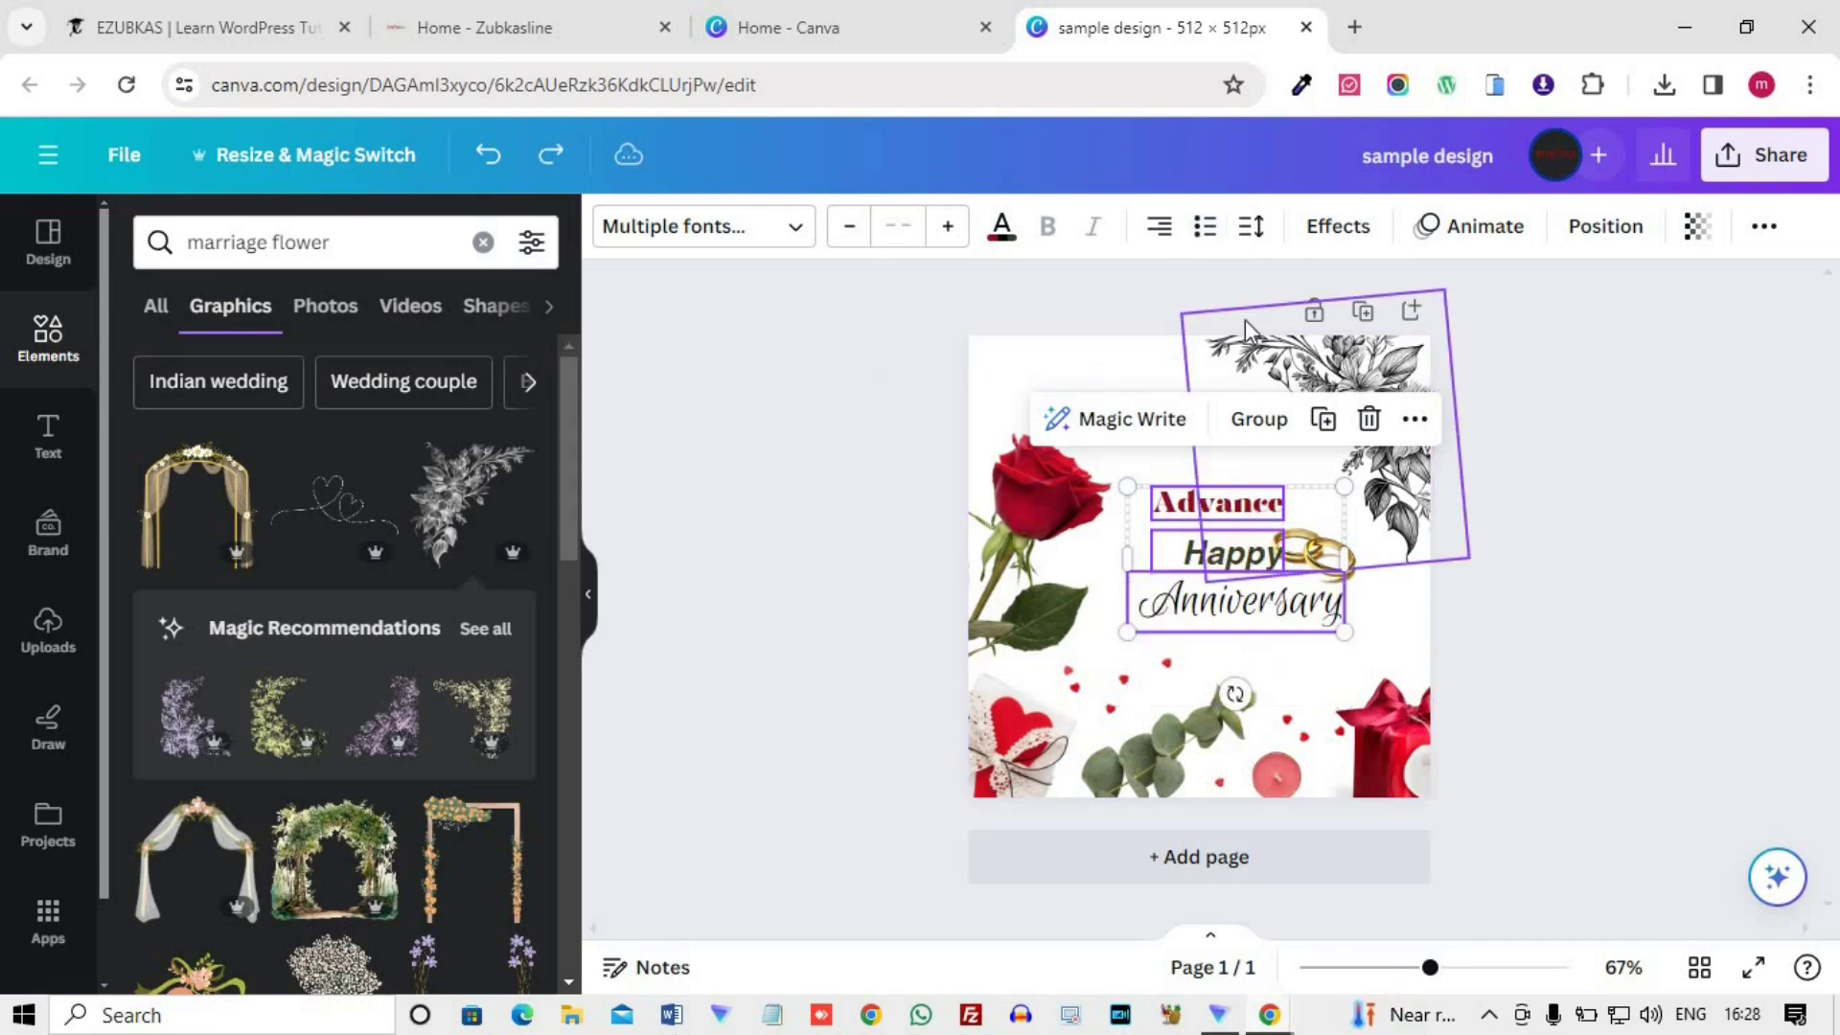
# - Set the three greeting texts' line spacing to 1.13 and anchor their text boxes to the middle
pyautogui.click(1265, 234)
pyautogui.moveTo(1321, 338); pyautogui.dragTo(1317, 342)
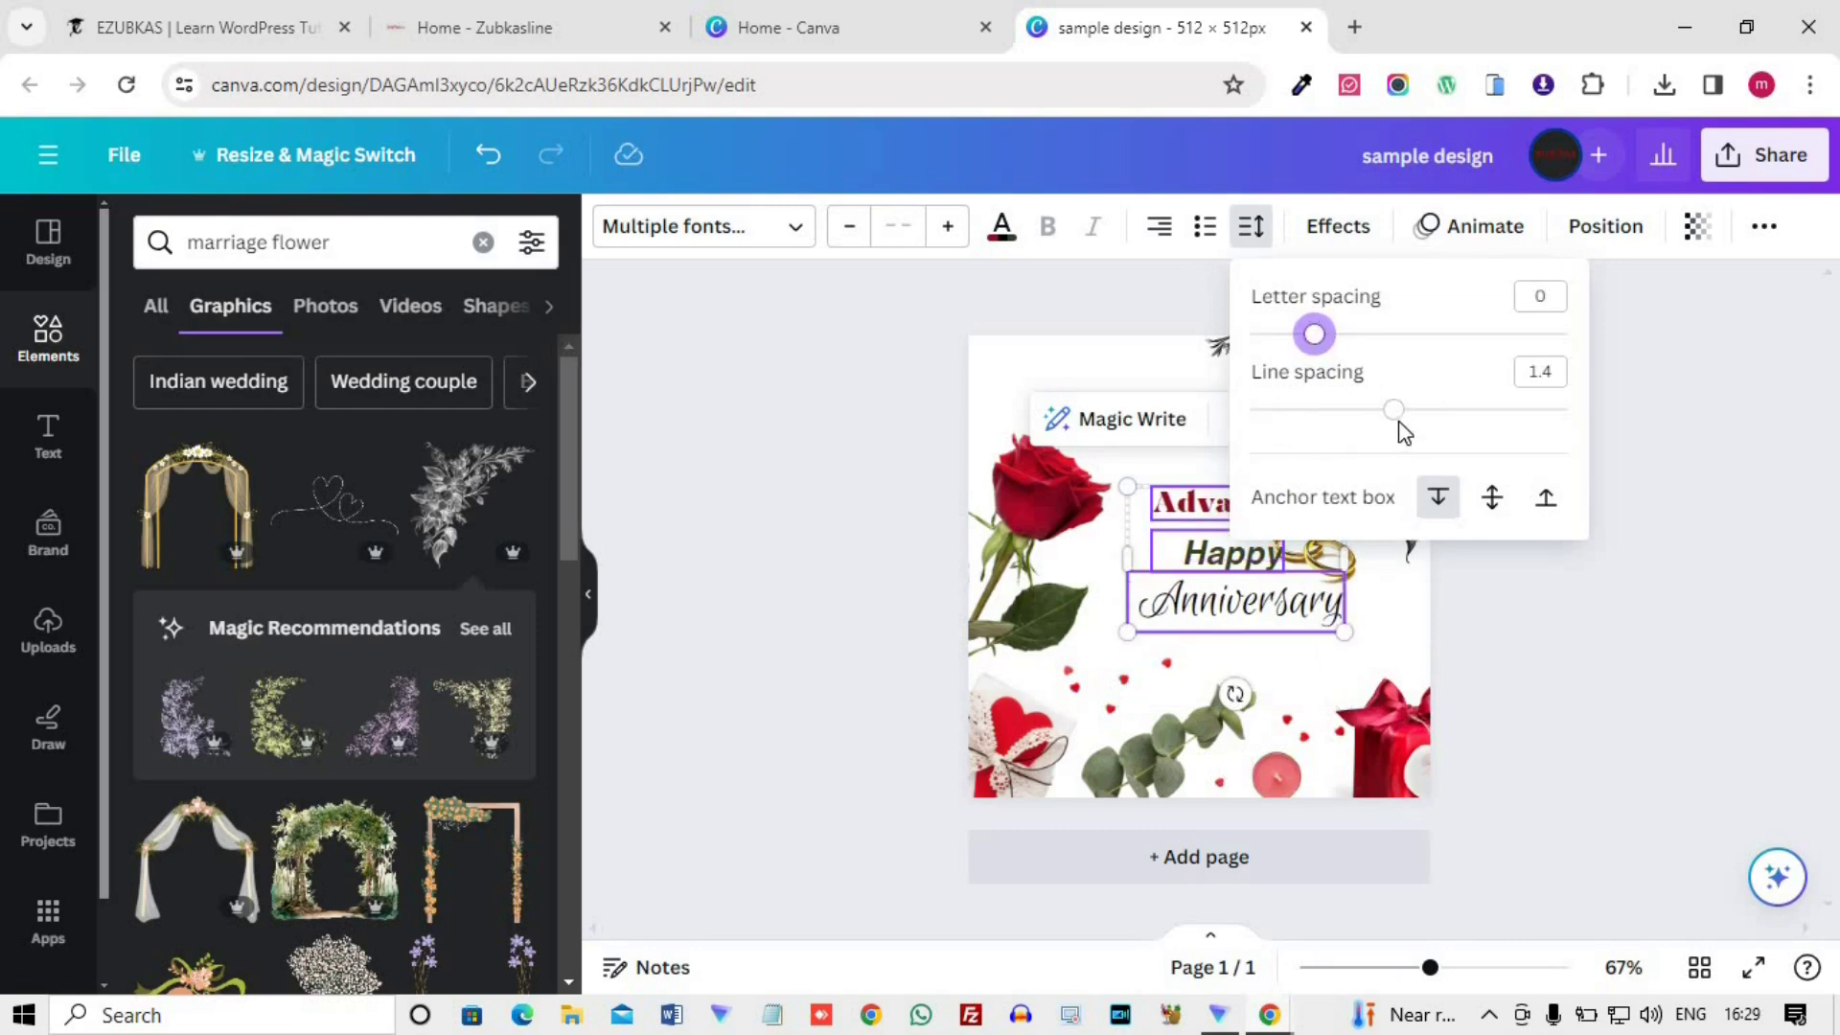
pyautogui.moveTo(1399, 417); pyautogui.dragTo(1509, 396)
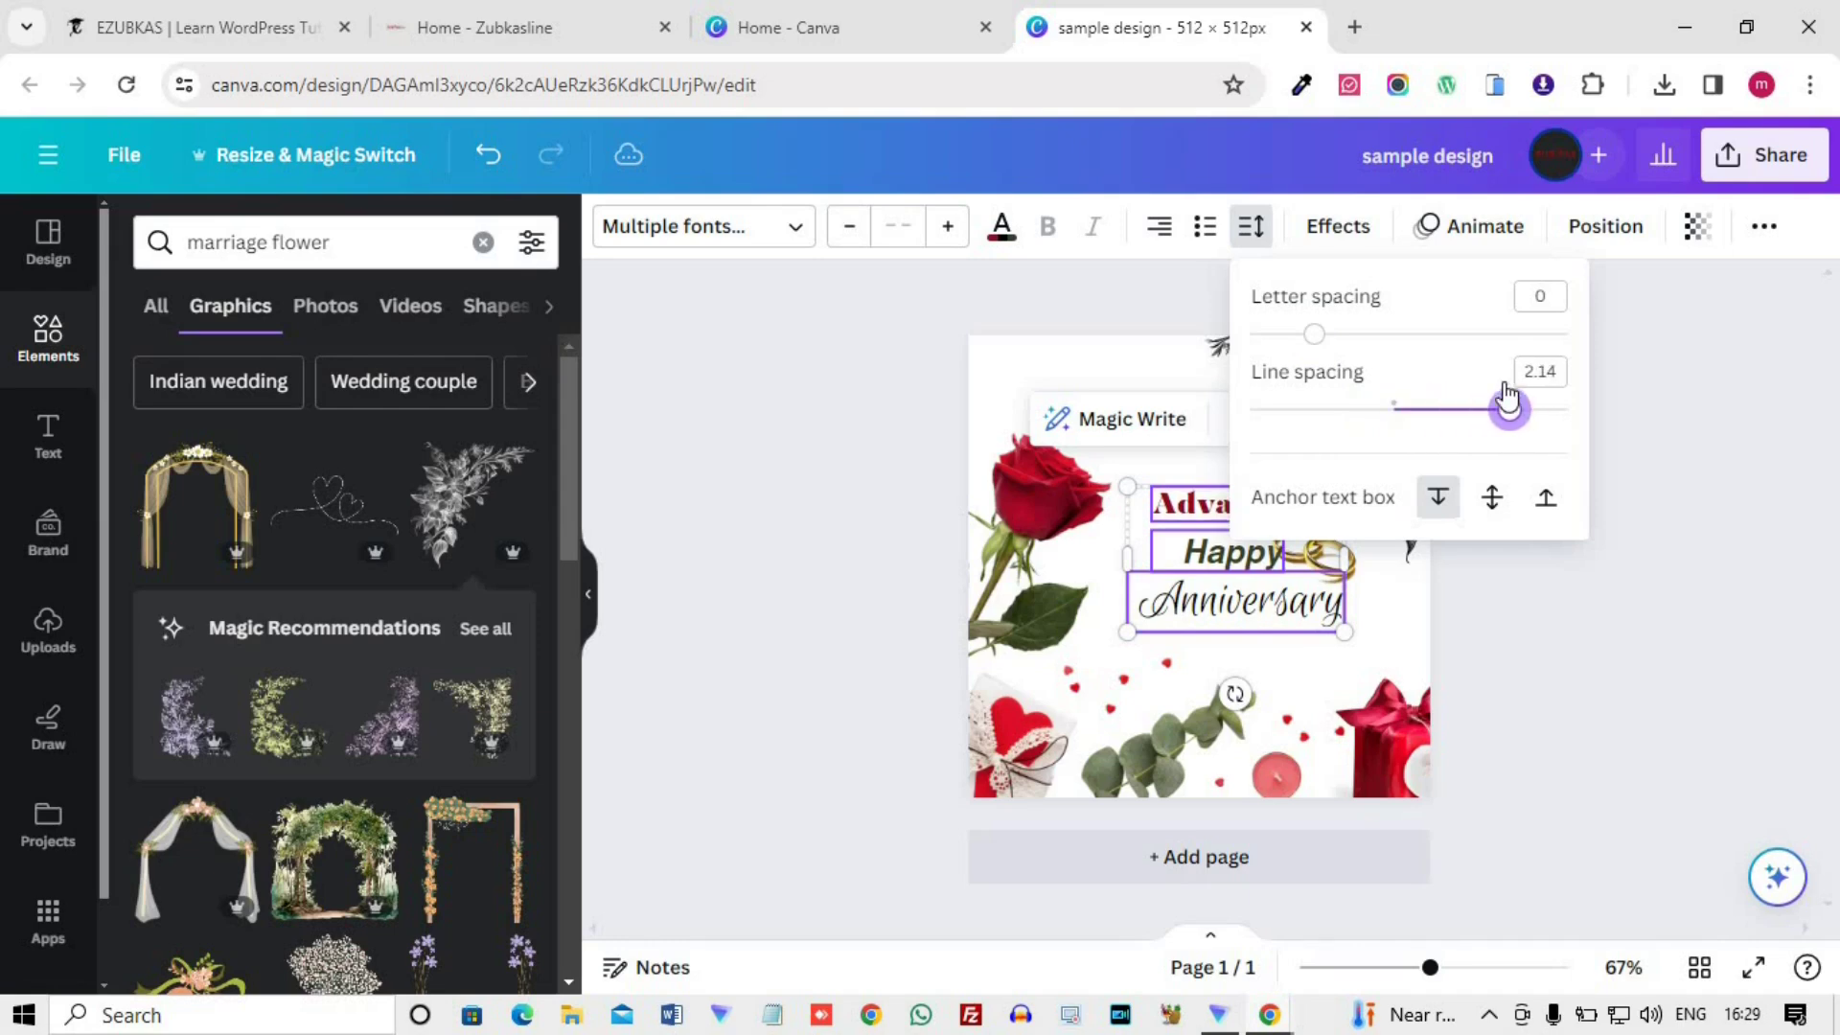
pyautogui.click(1491, 501)
pyautogui.moveTo(1509, 414); pyautogui.dragTo(1543, 410)
pyautogui.moveTo(1401, 409); pyautogui.dragTo(1349, 410)
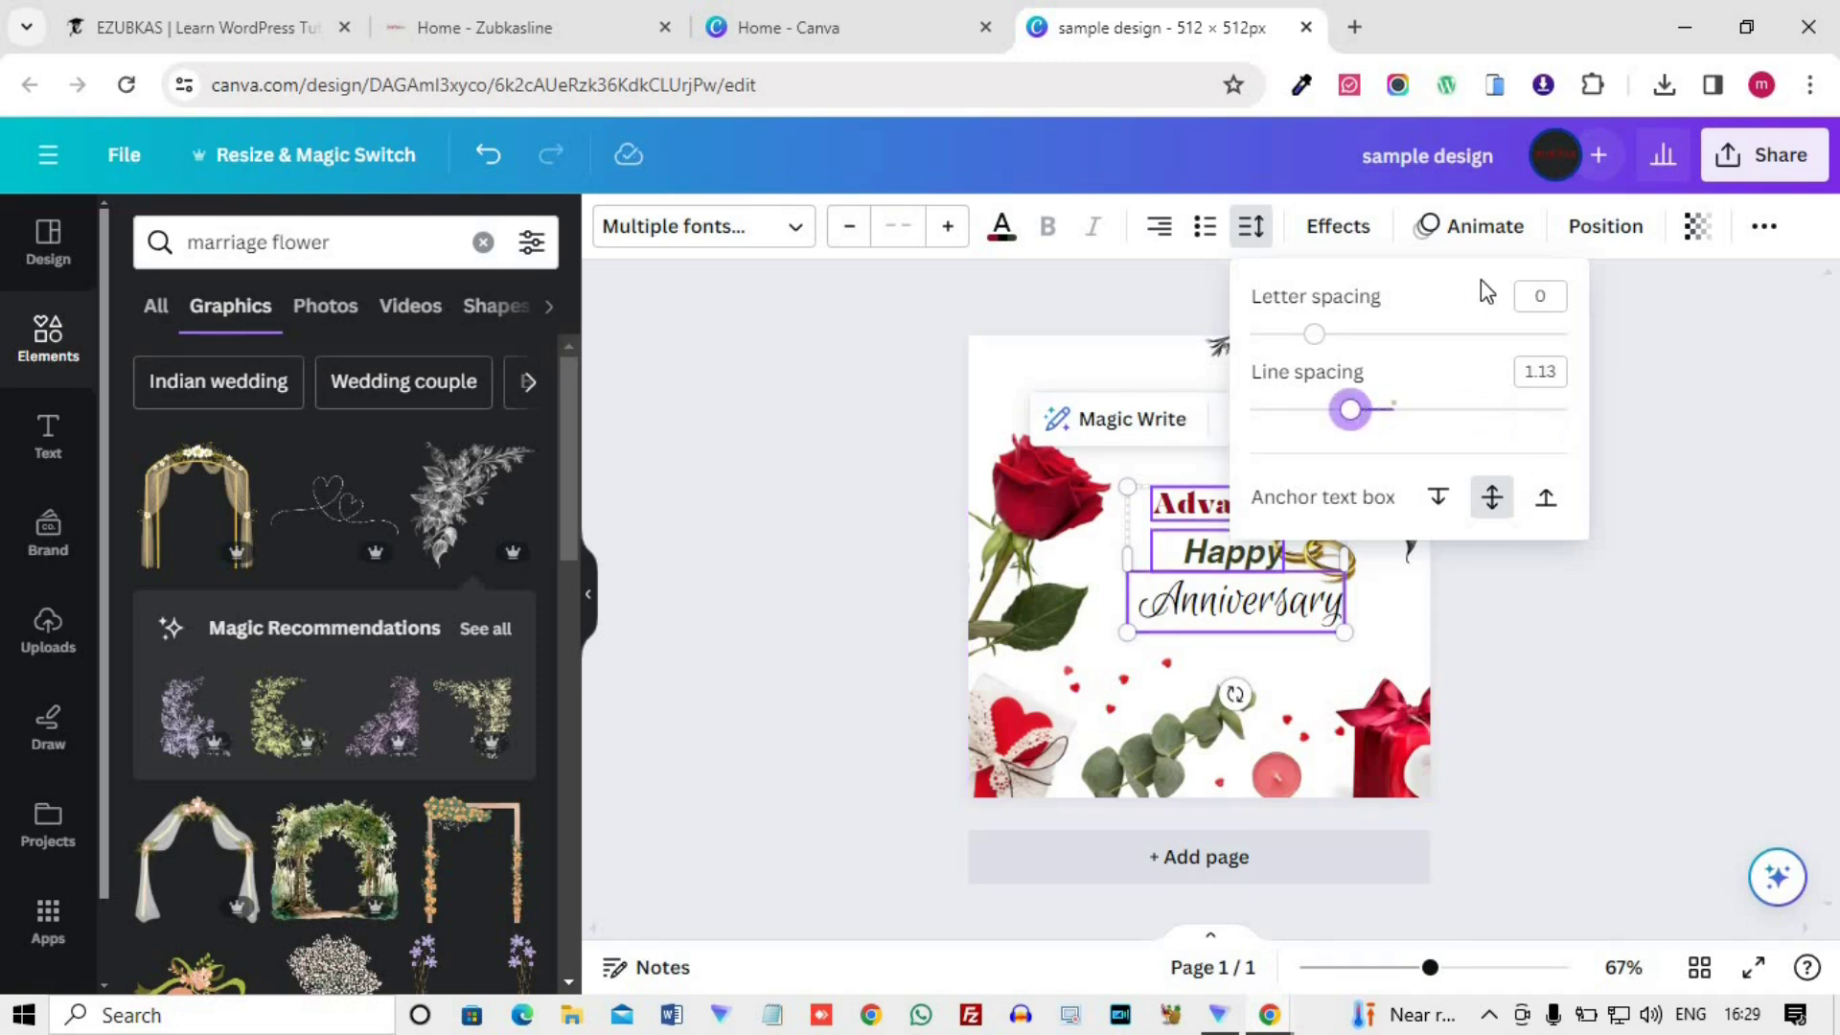
pyautogui.click(1704, 418)
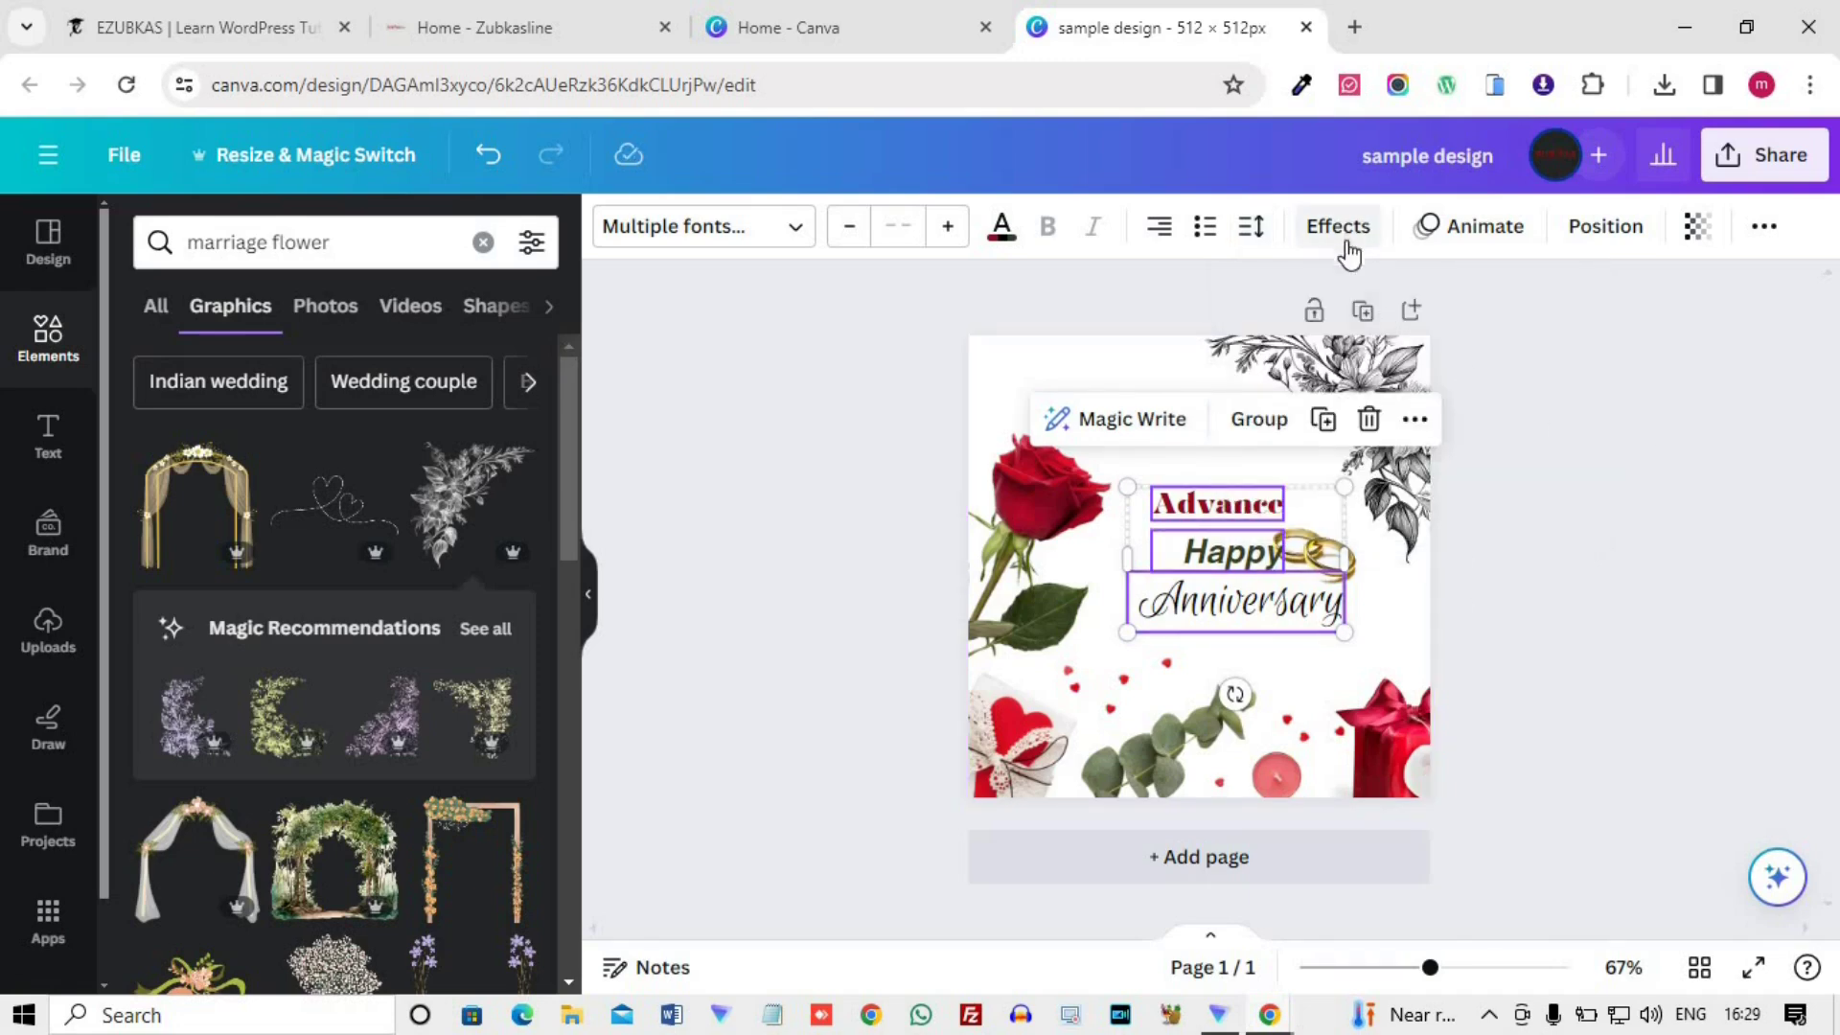
pyautogui.click(1407, 465)
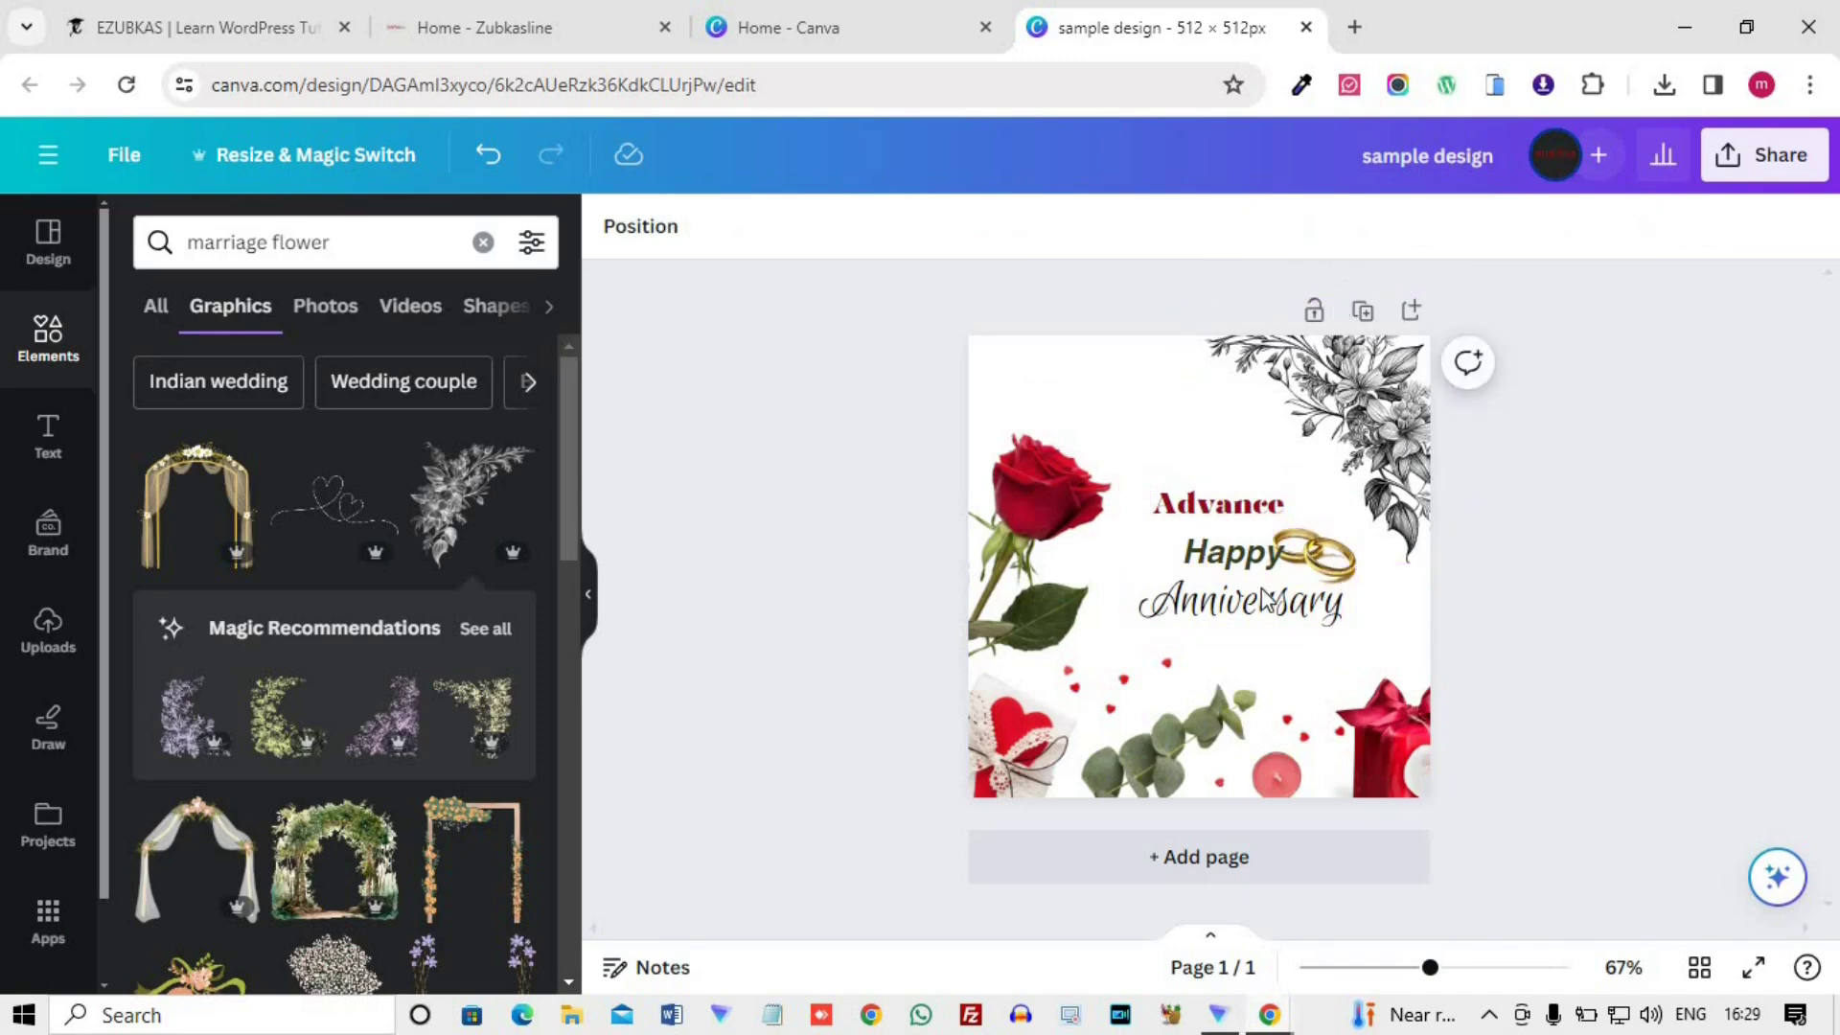
# - Move the "Advance", "Happy" and "Anniversary" lines higher with wider gaps between them, and nudge the gold rings slightly right
pyautogui.moveTo(1206, 502); pyautogui.dragTo(1204, 464)
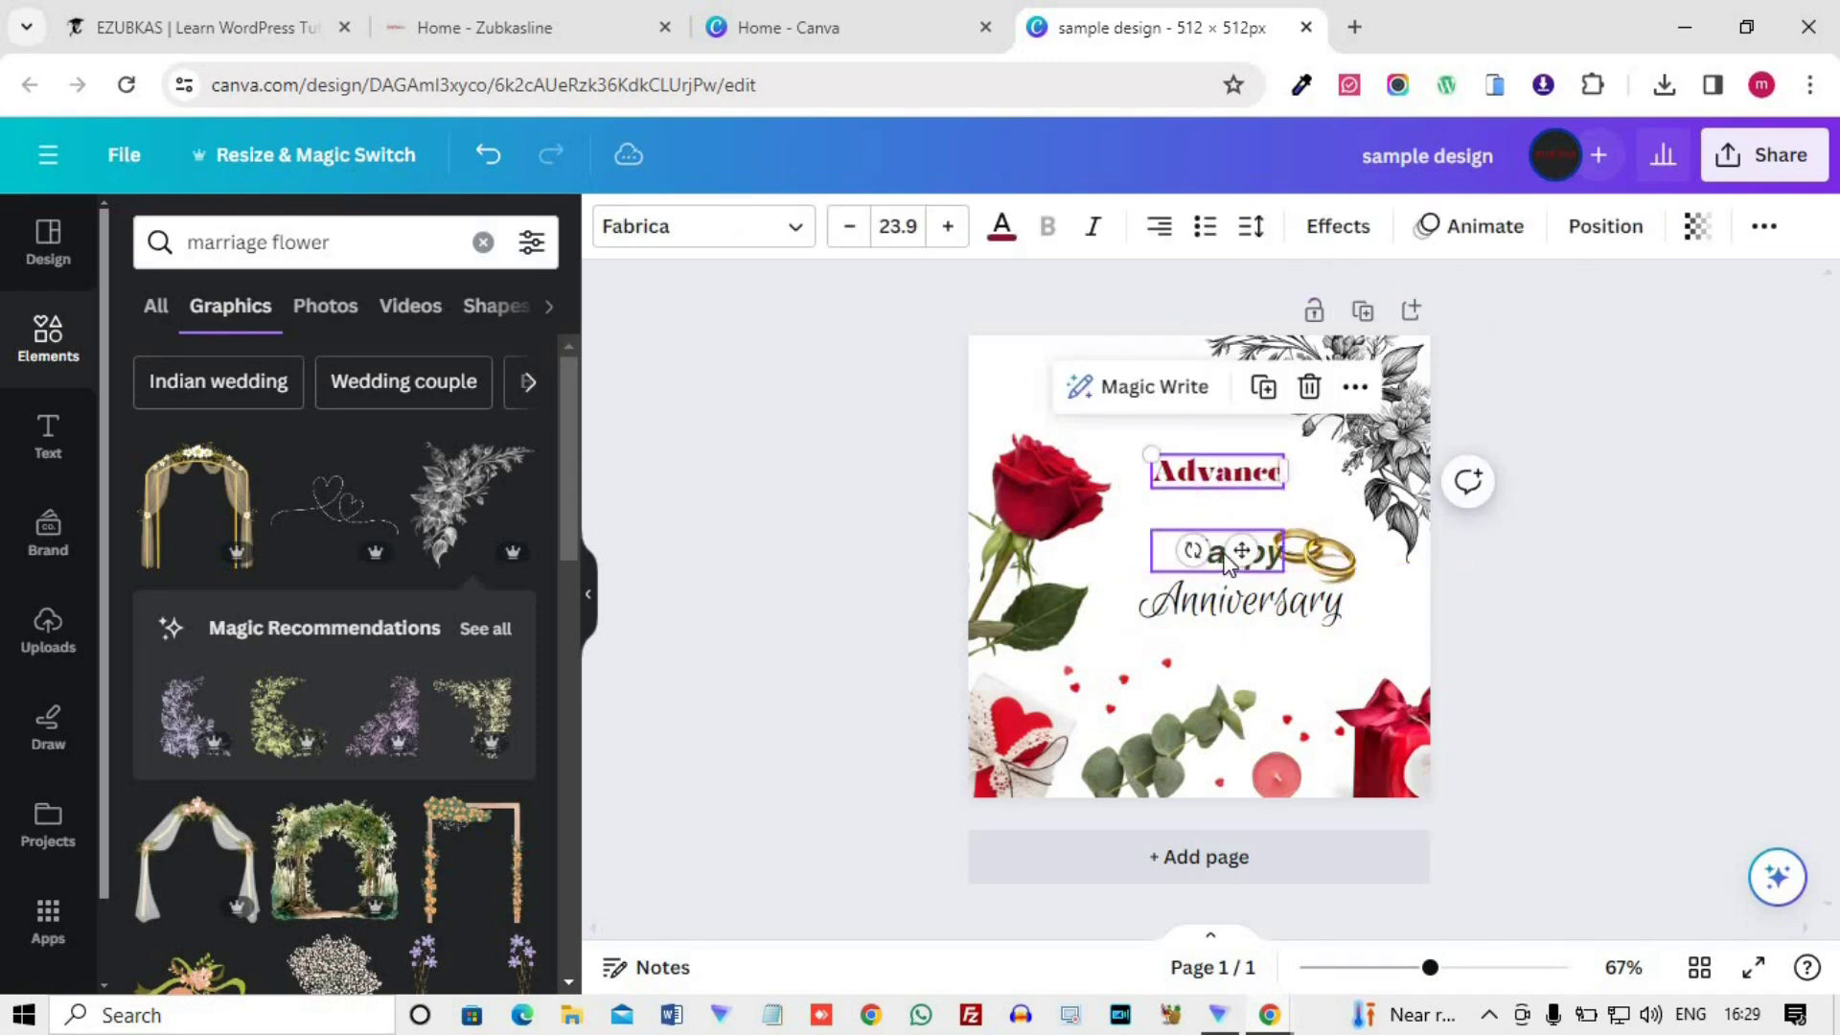
pyautogui.moveTo(1219, 554); pyautogui.dragTo(1174, 571)
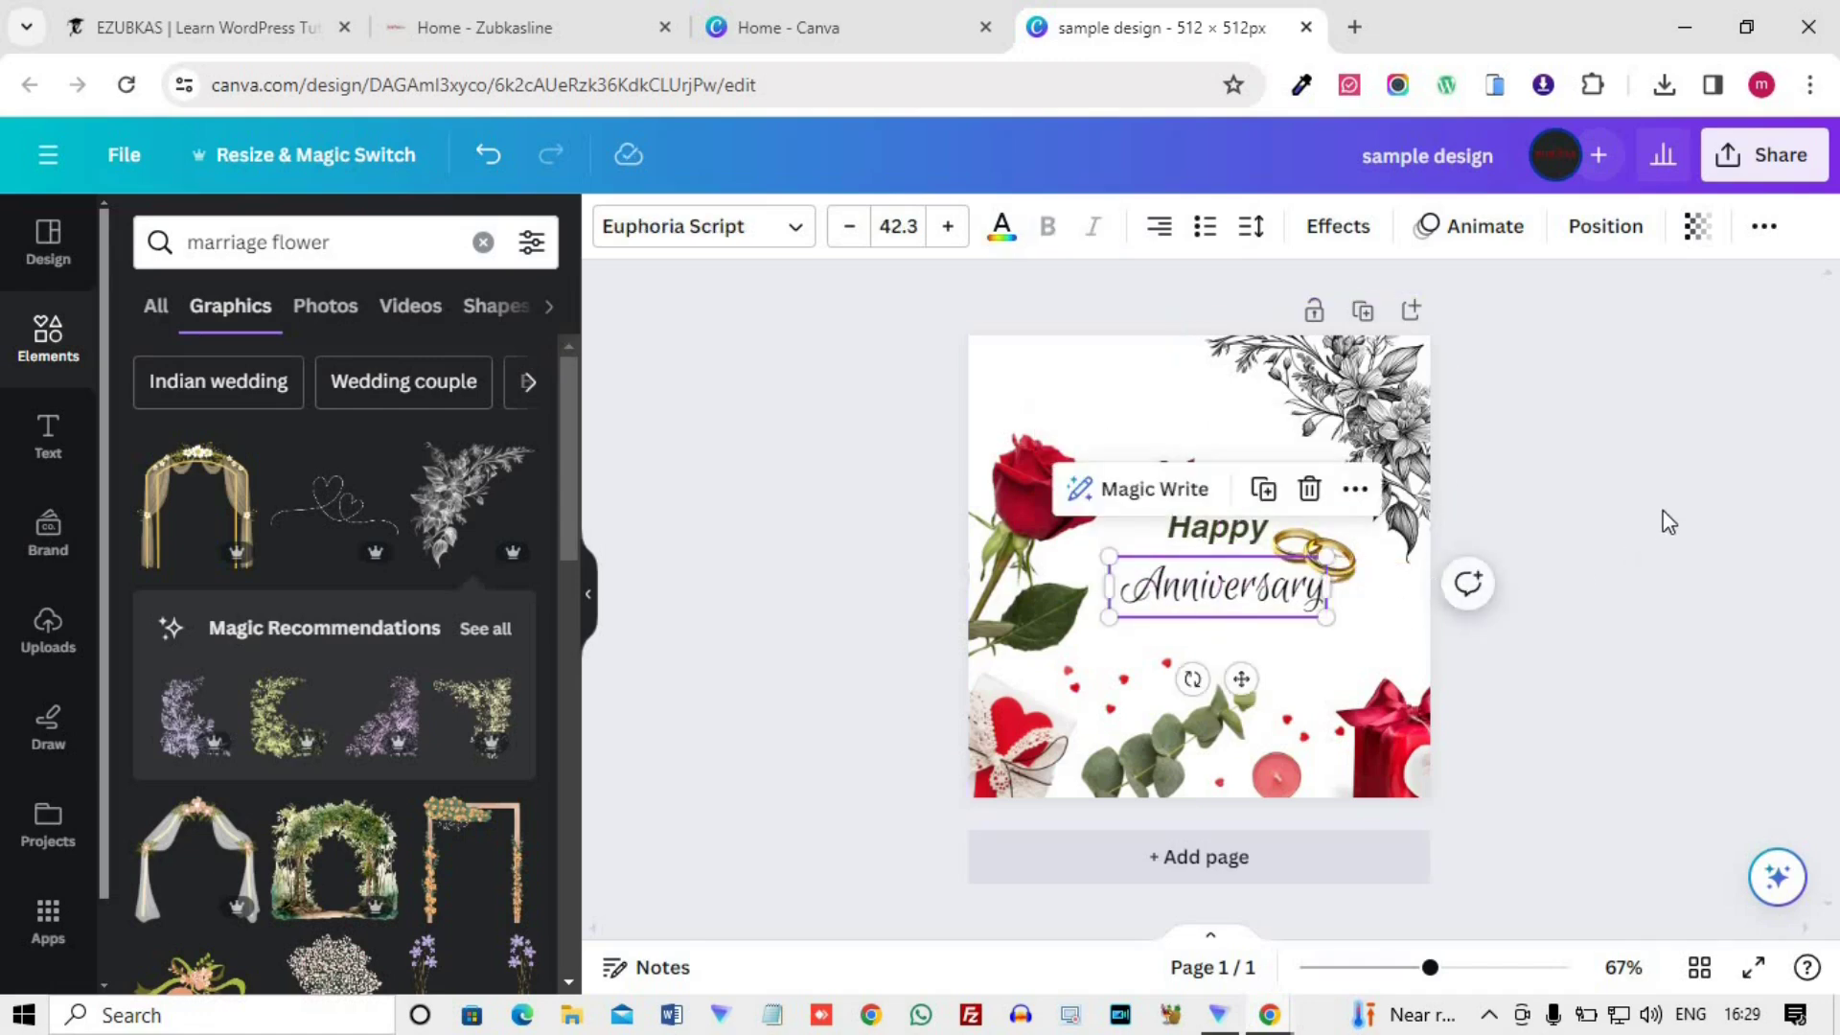
pyautogui.click(1643, 652)
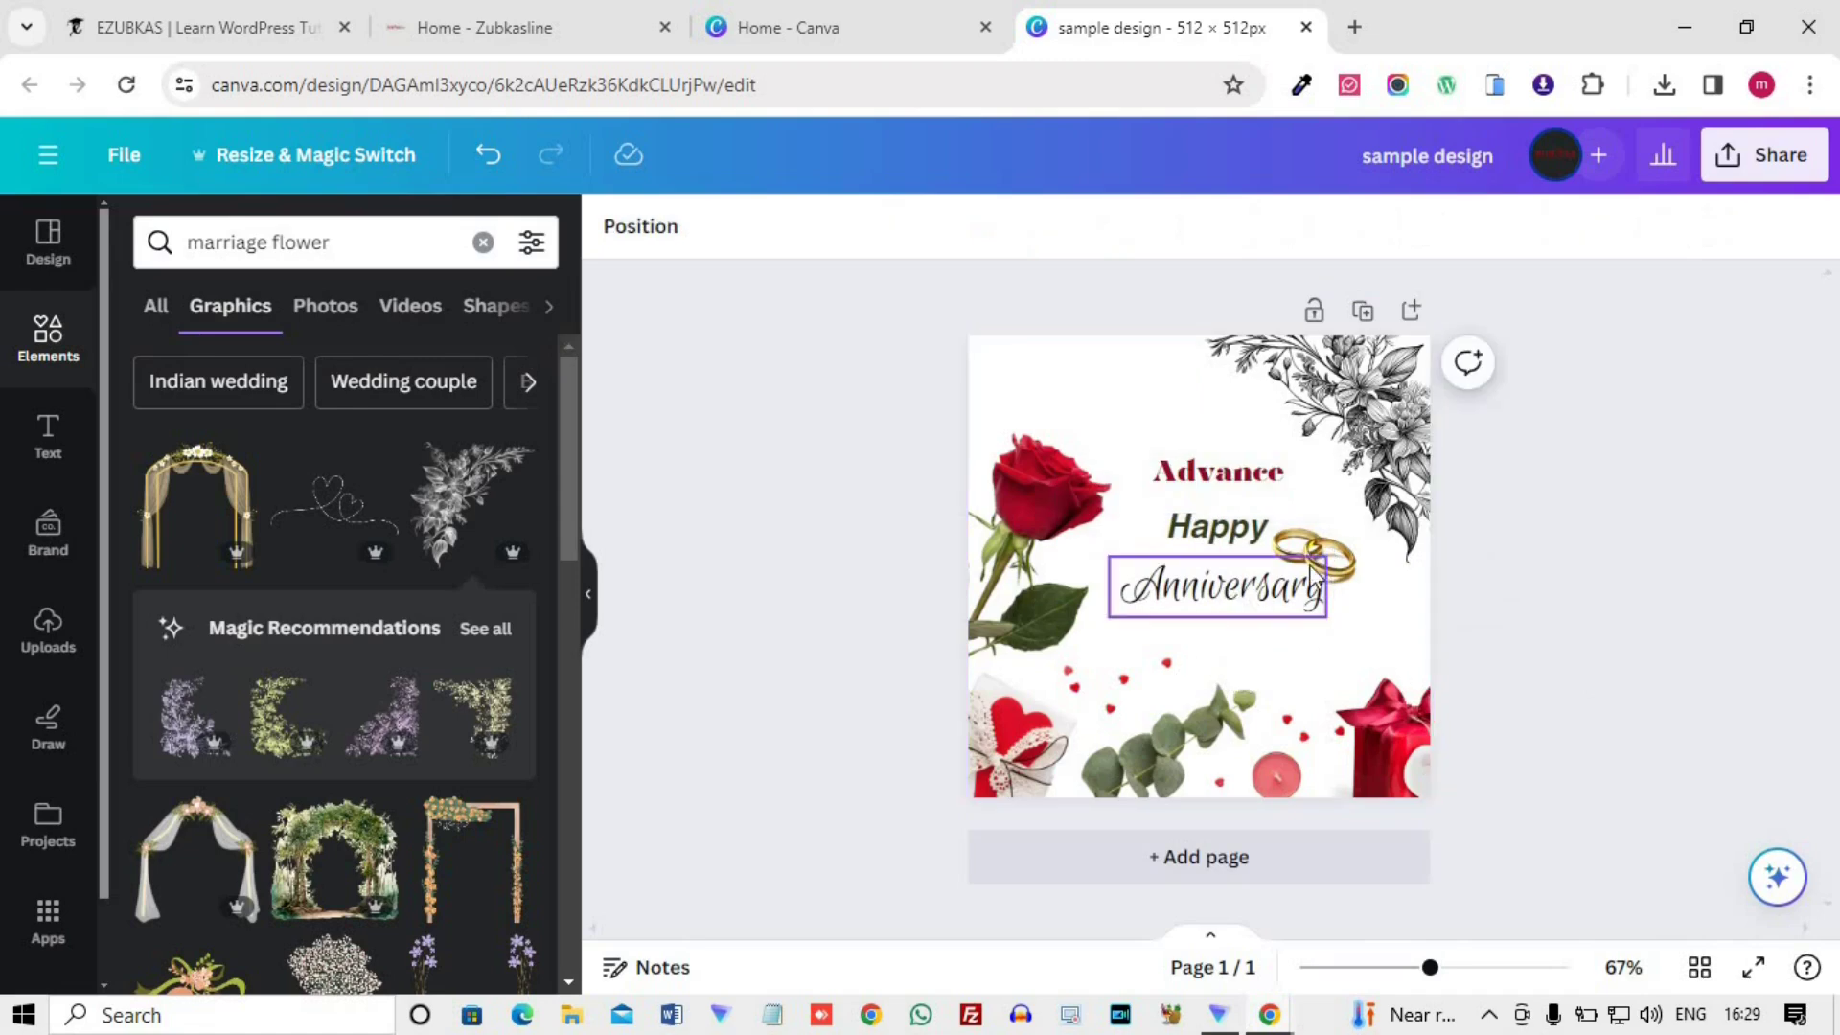
pyautogui.moveTo(1359, 565)
pyautogui.mouseDown()
pyautogui.moveTo(1323, 560)
pyautogui.moveTo(1332, 542)
pyautogui.moveTo(1342, 570)
pyautogui.mouseUp()
# - Group the "Advance" and "Anniversary" texts with the gold rings
pyautogui.click(1169, 487)
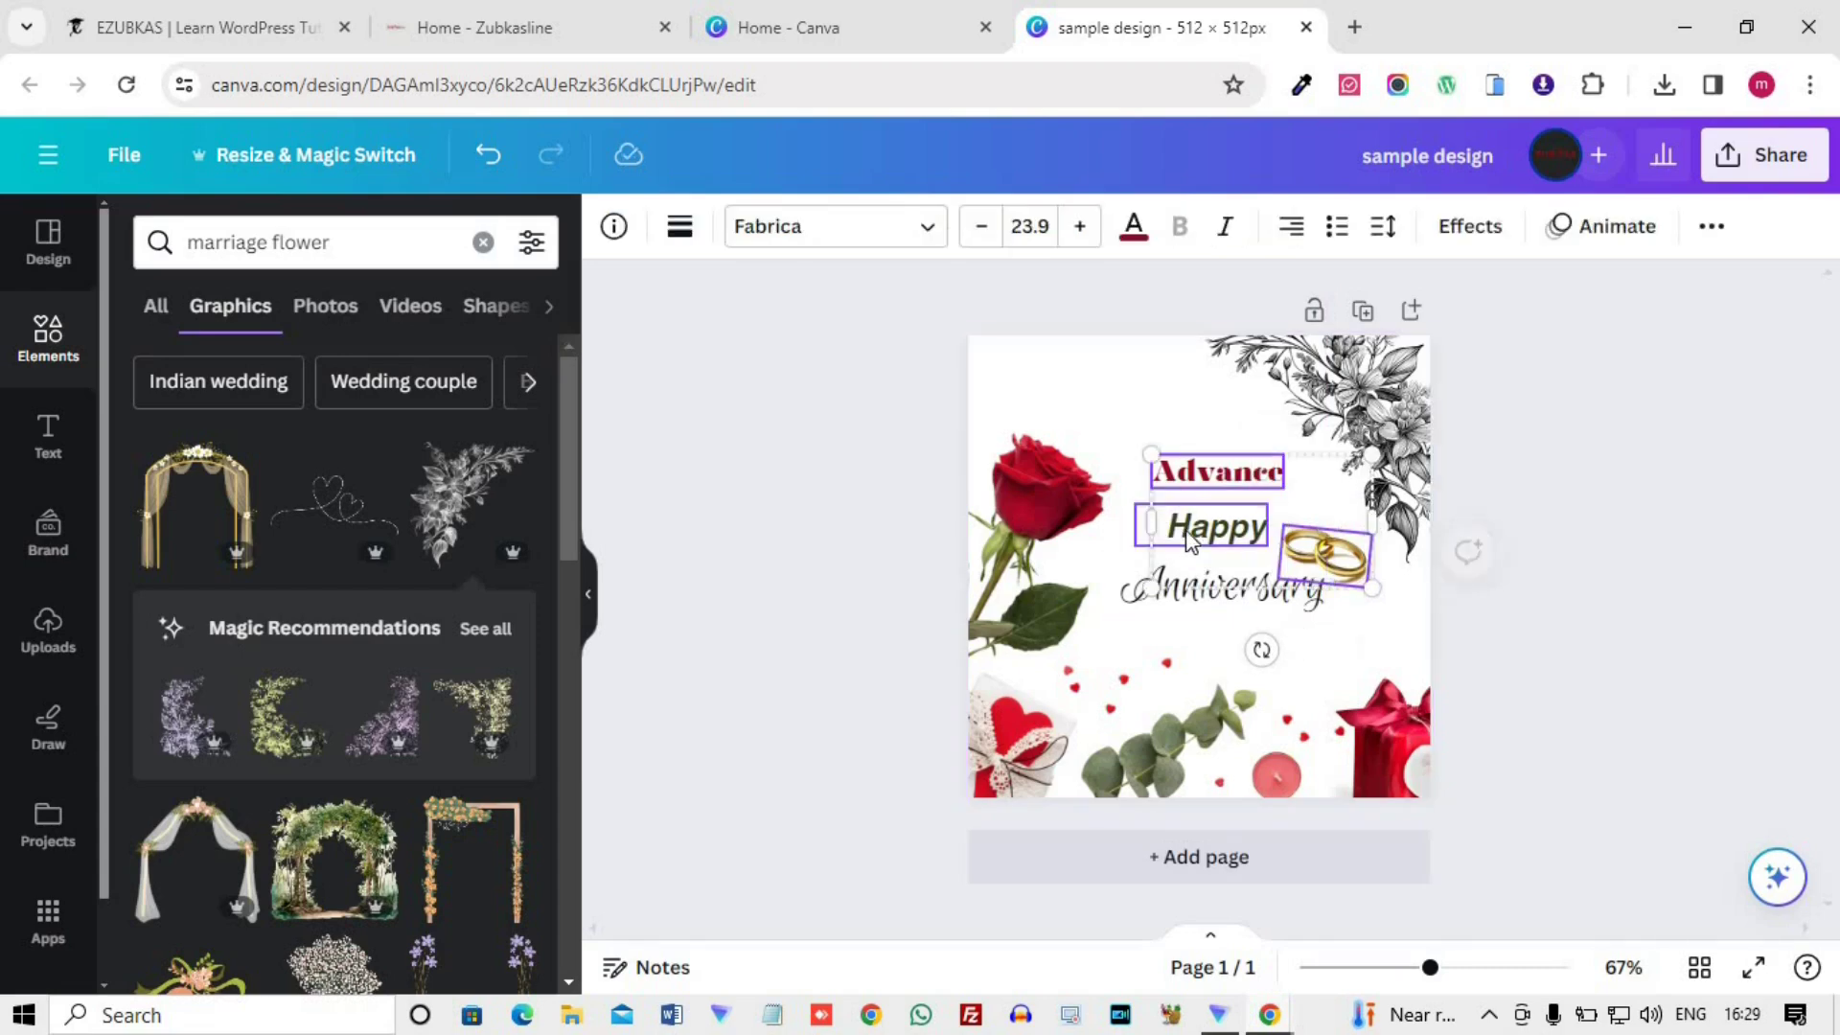
pyautogui.keyDown('shift'); pyautogui.click(1323, 575); pyautogui.keyUp('shift')
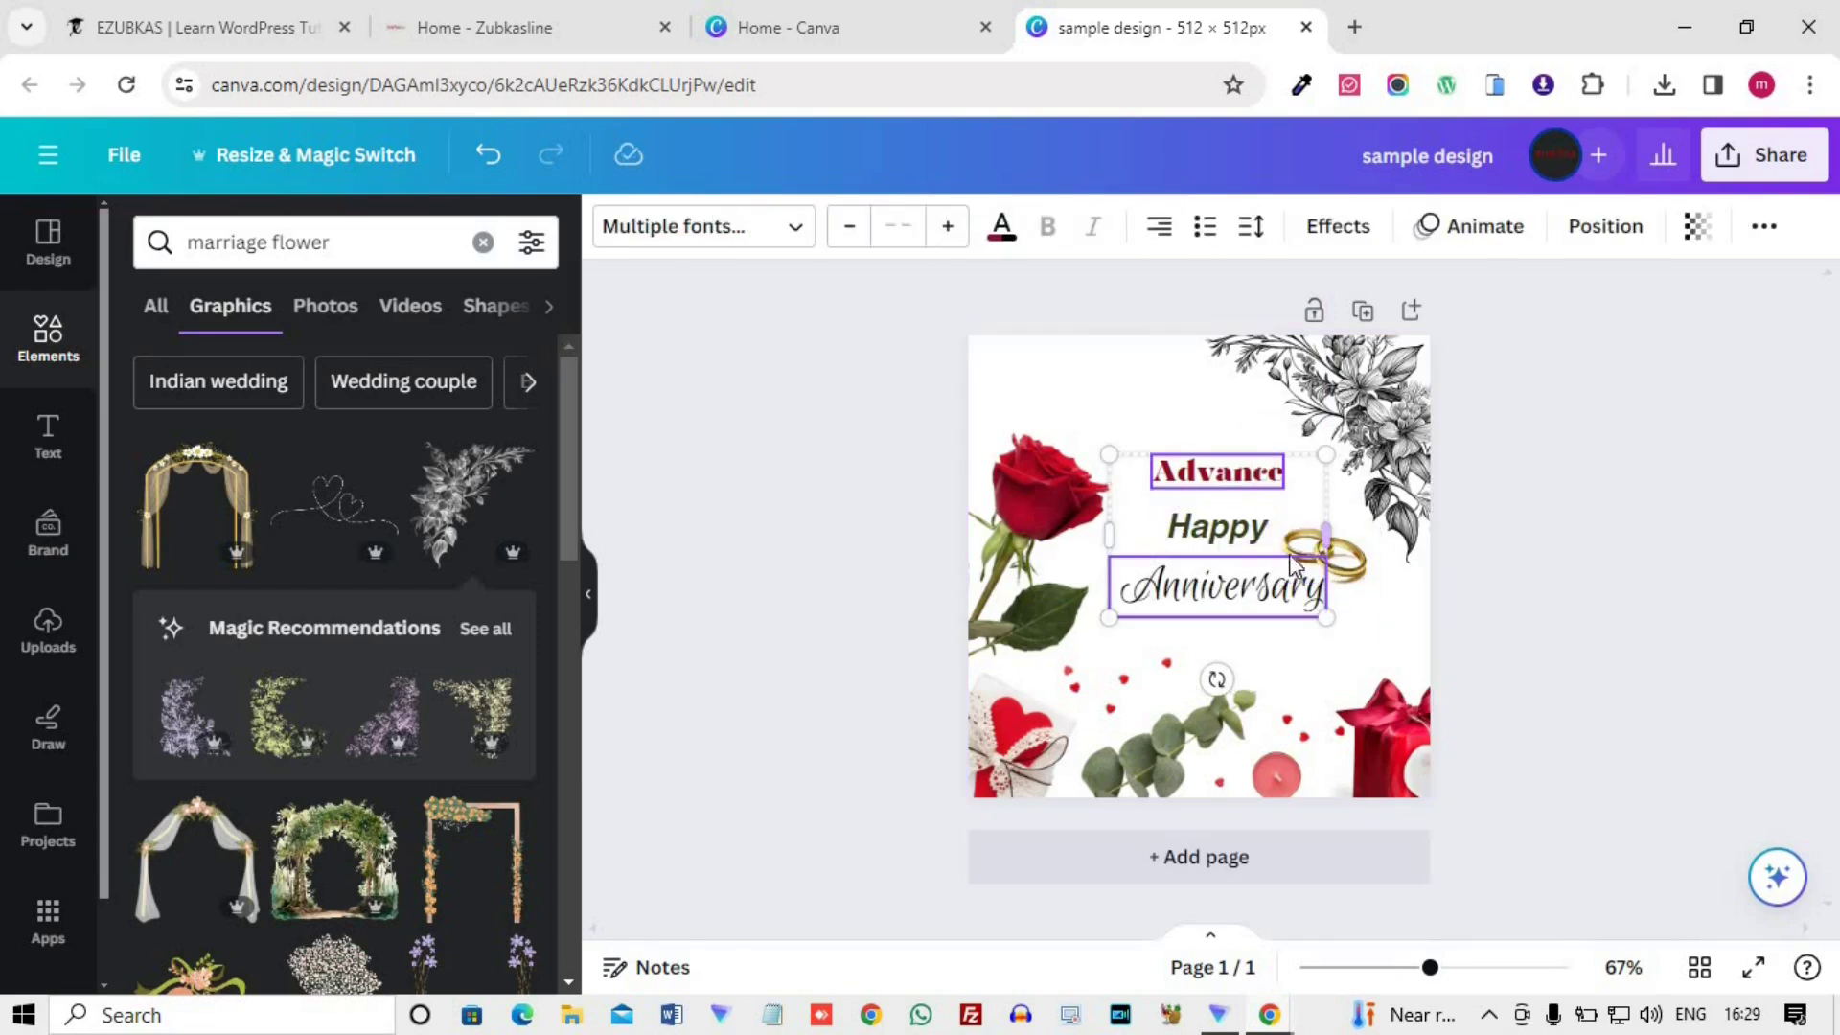
pyautogui.keyDown('shift'); pyautogui.click(1308, 551); pyautogui.keyUp('shift')
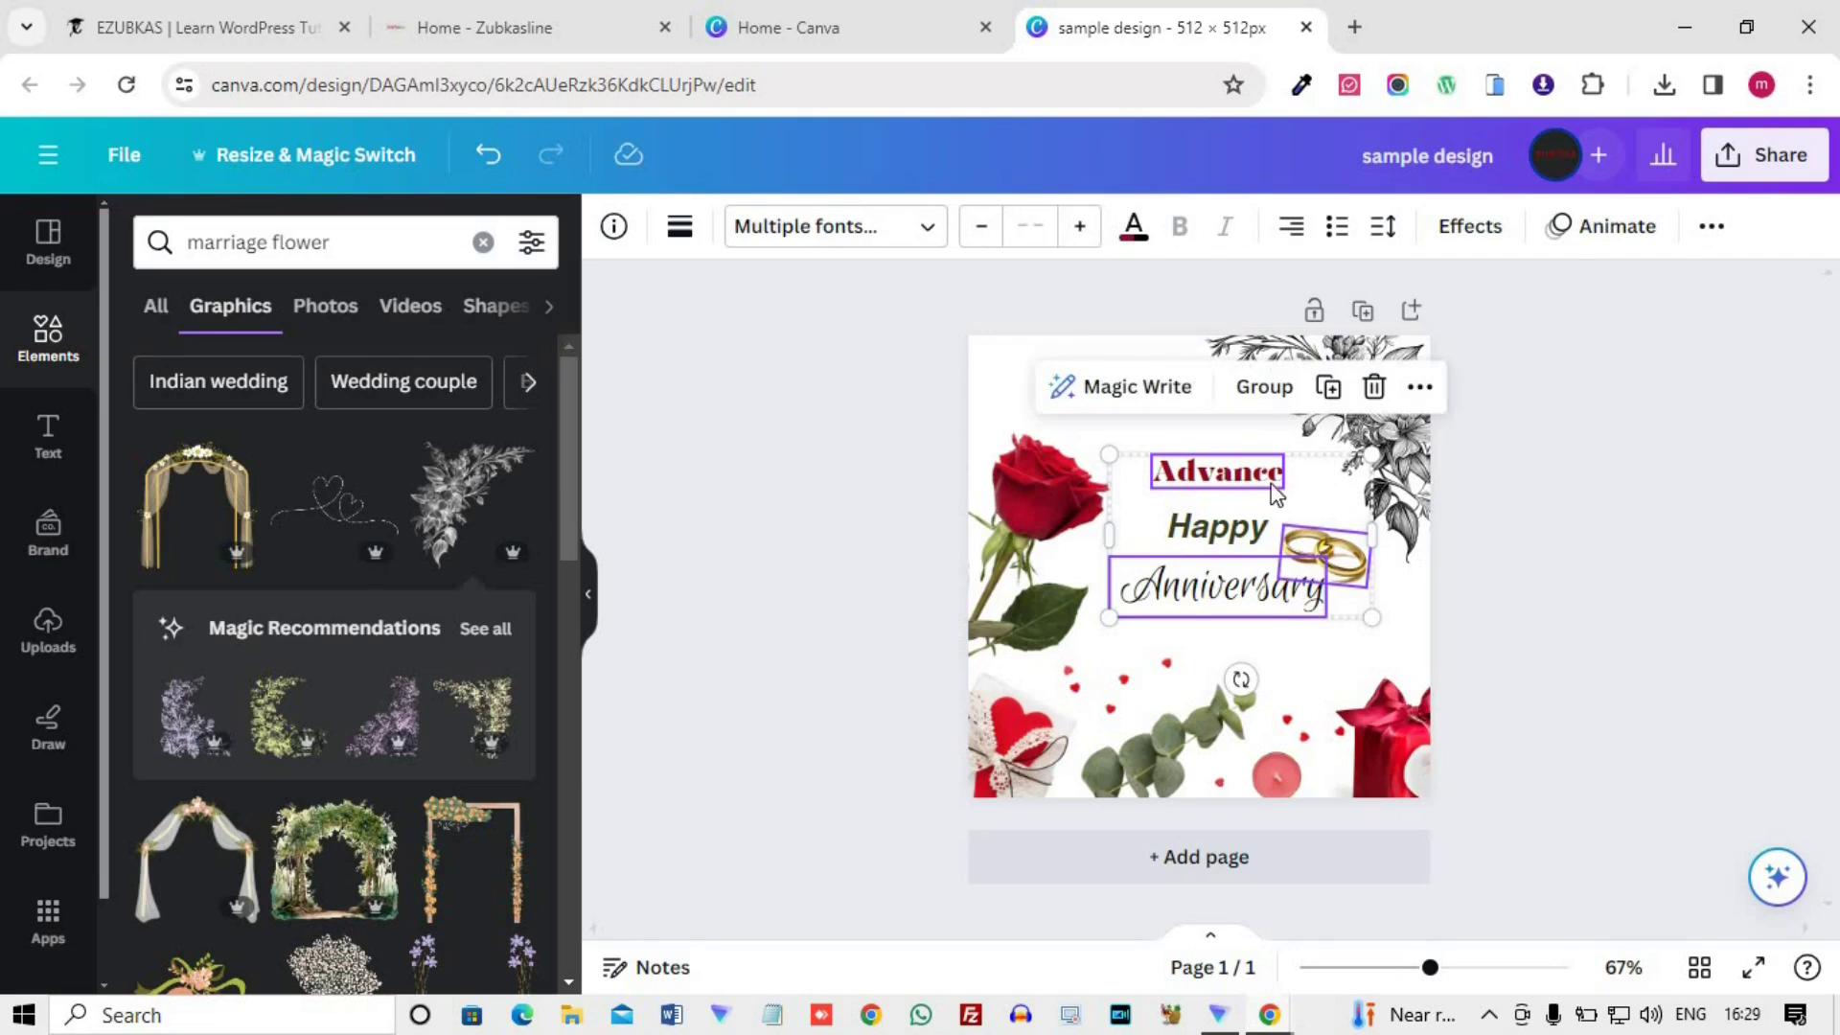
pyautogui.click(1260, 388)
# - Group the "Happy" text with the rest of the greeting and move the whole group slightly down and to the left
pyautogui.click(1238, 538)
pyautogui.moveTo(1237, 537)
pyautogui.mouseDown()
pyautogui.moveTo(1201, 487)
pyautogui.moveTo(1231, 547)
pyautogui.mouseUp()
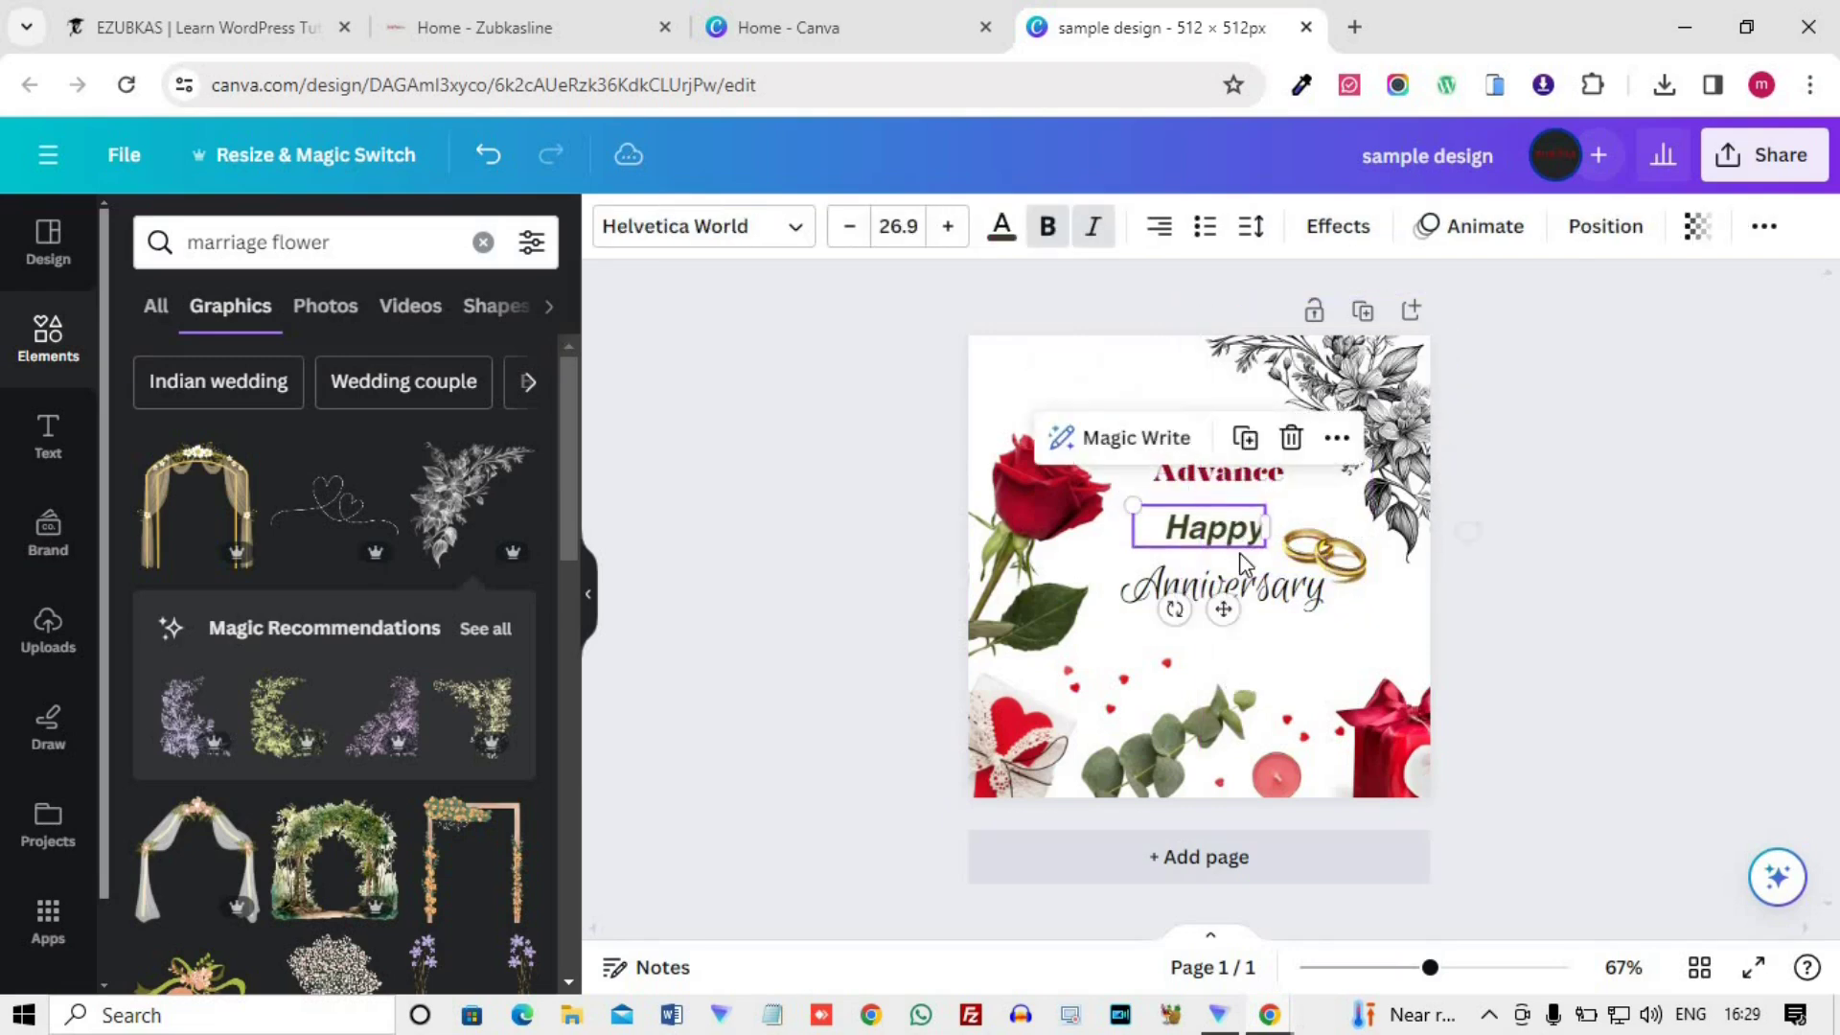
pyautogui.click(1217, 484)
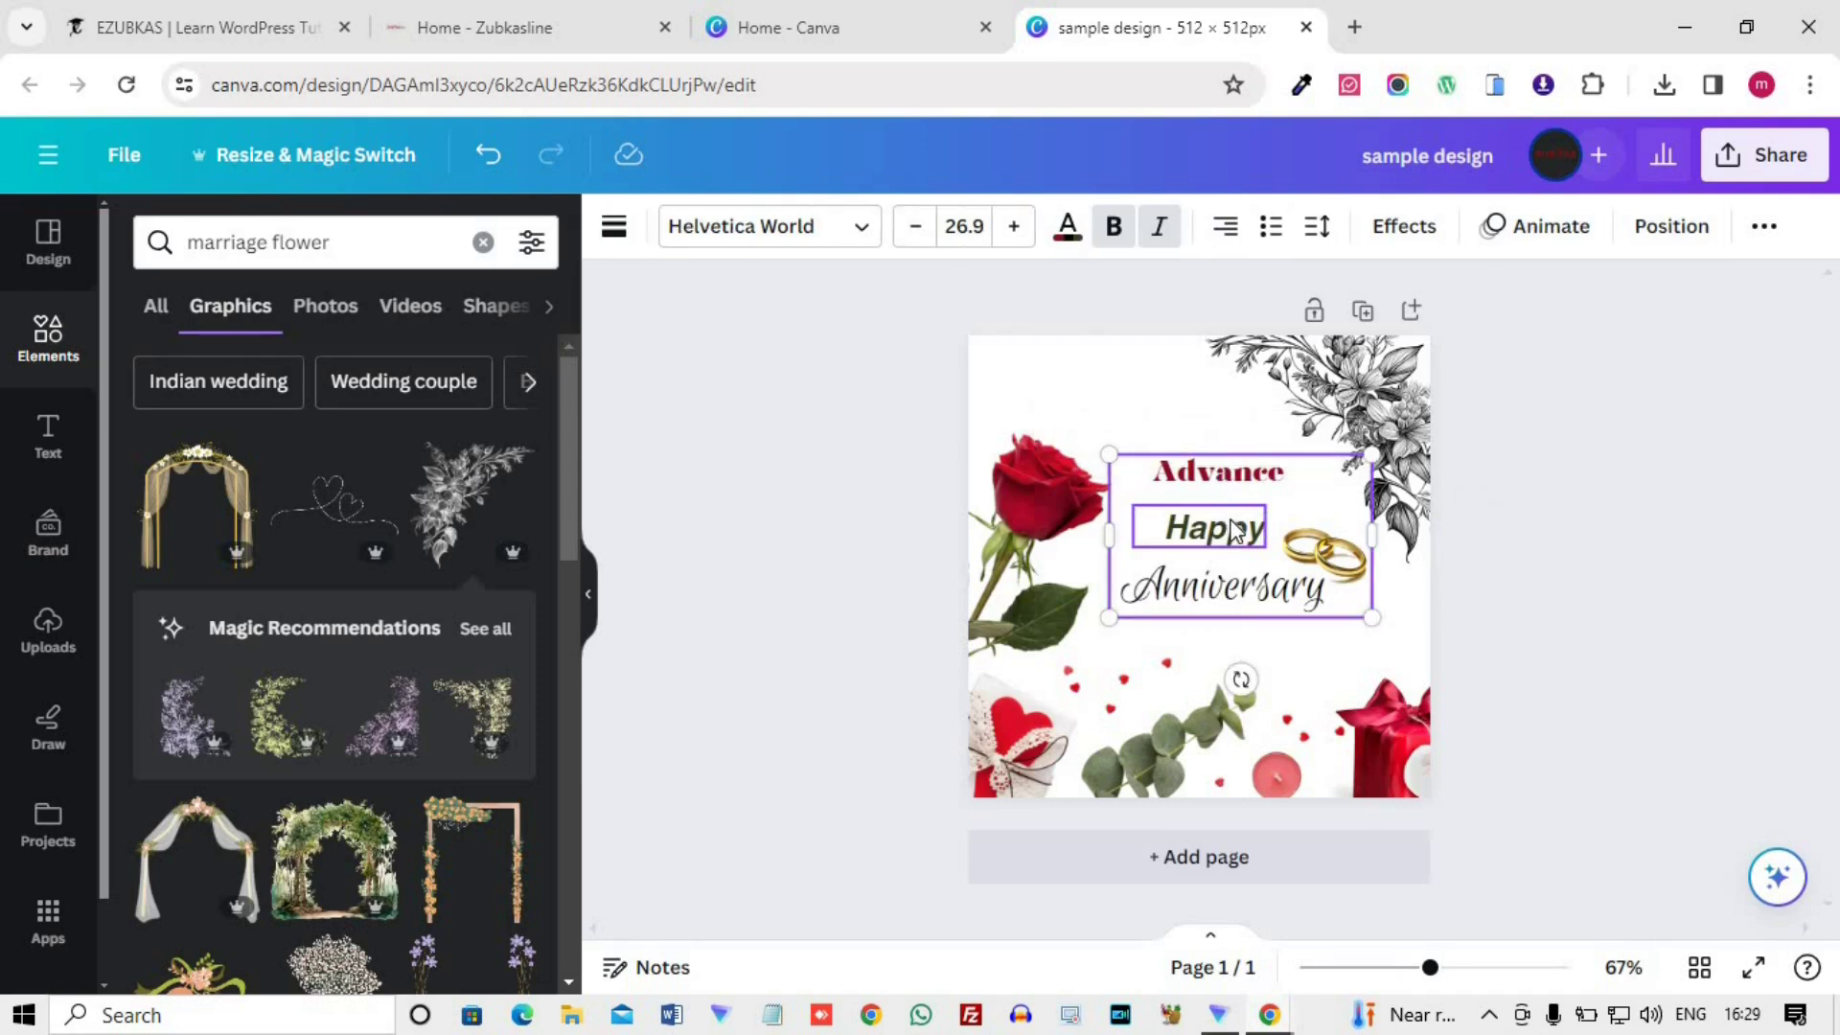
pyautogui.hotkey('ctrl', 'g')
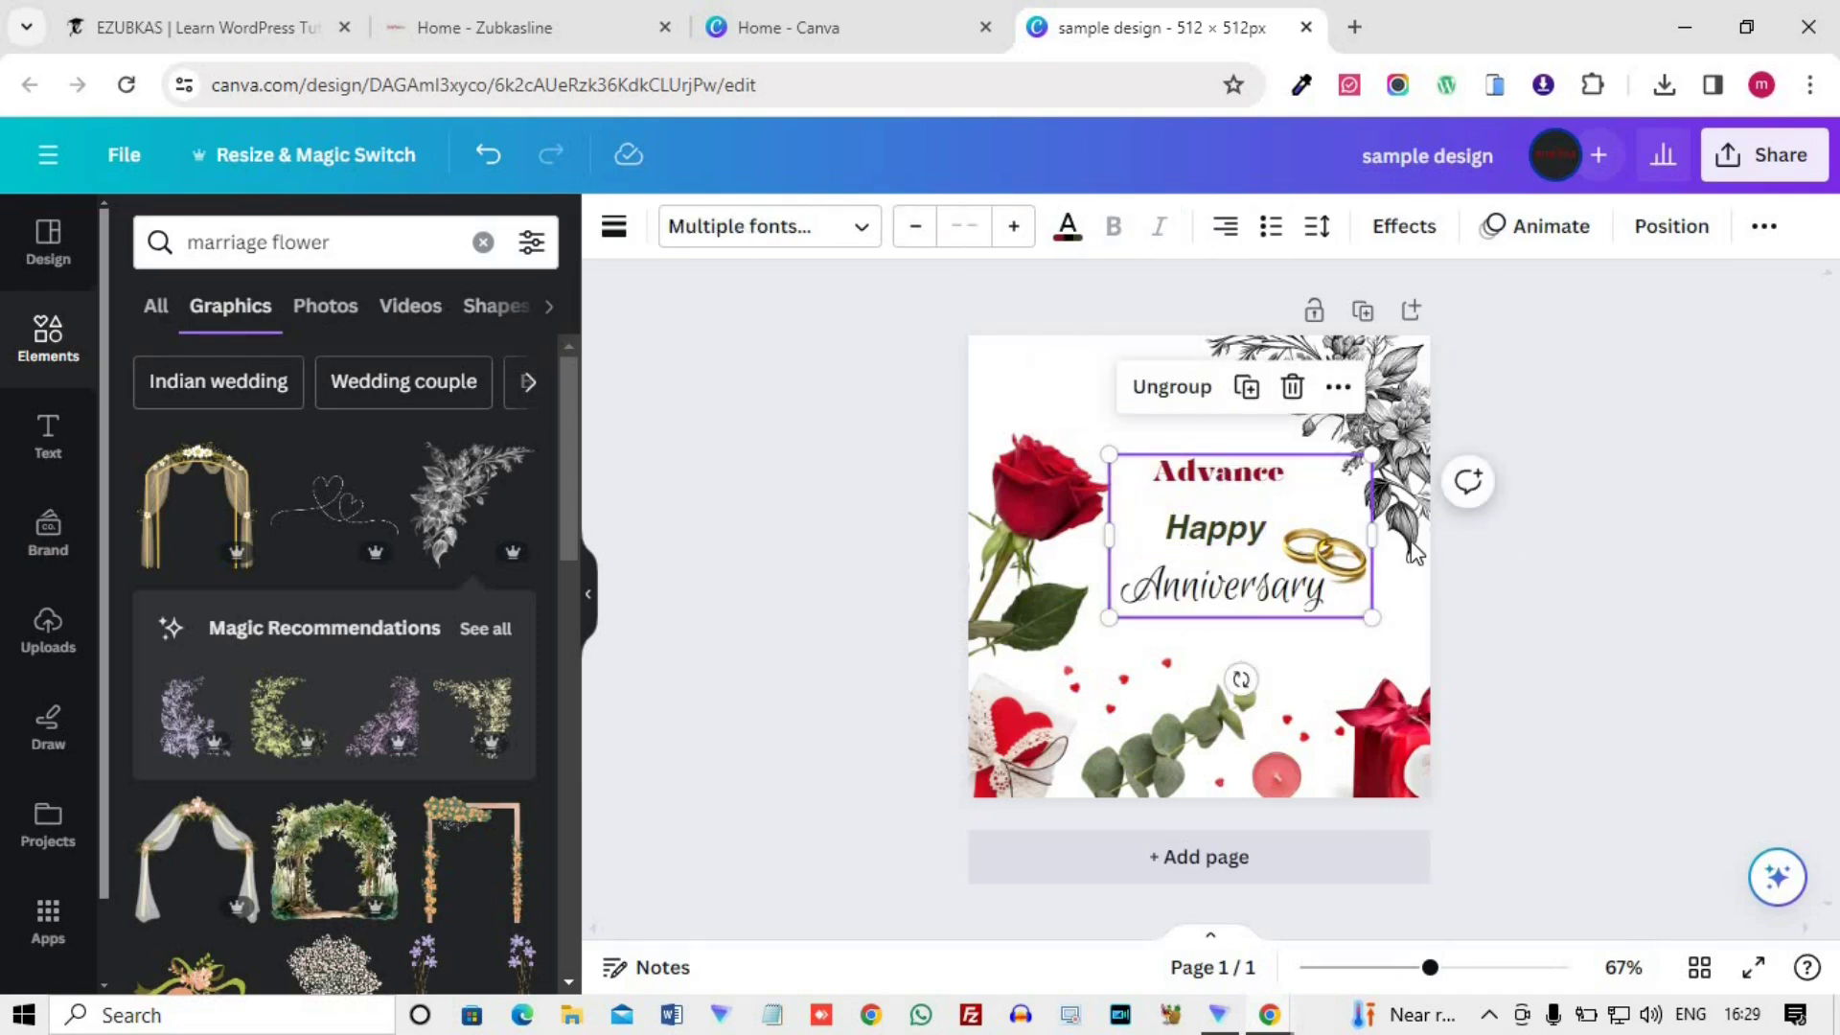
pyautogui.moveTo(1256, 518)
pyautogui.mouseDown()
pyautogui.moveTo(1230, 478)
pyautogui.moveTo(1241, 537)
pyautogui.moveTo(1230, 472)
pyautogui.moveTo(1232, 554)
pyautogui.moveTo(1249, 513)
pyautogui.mouseUp()
pyautogui.click(1648, 527)
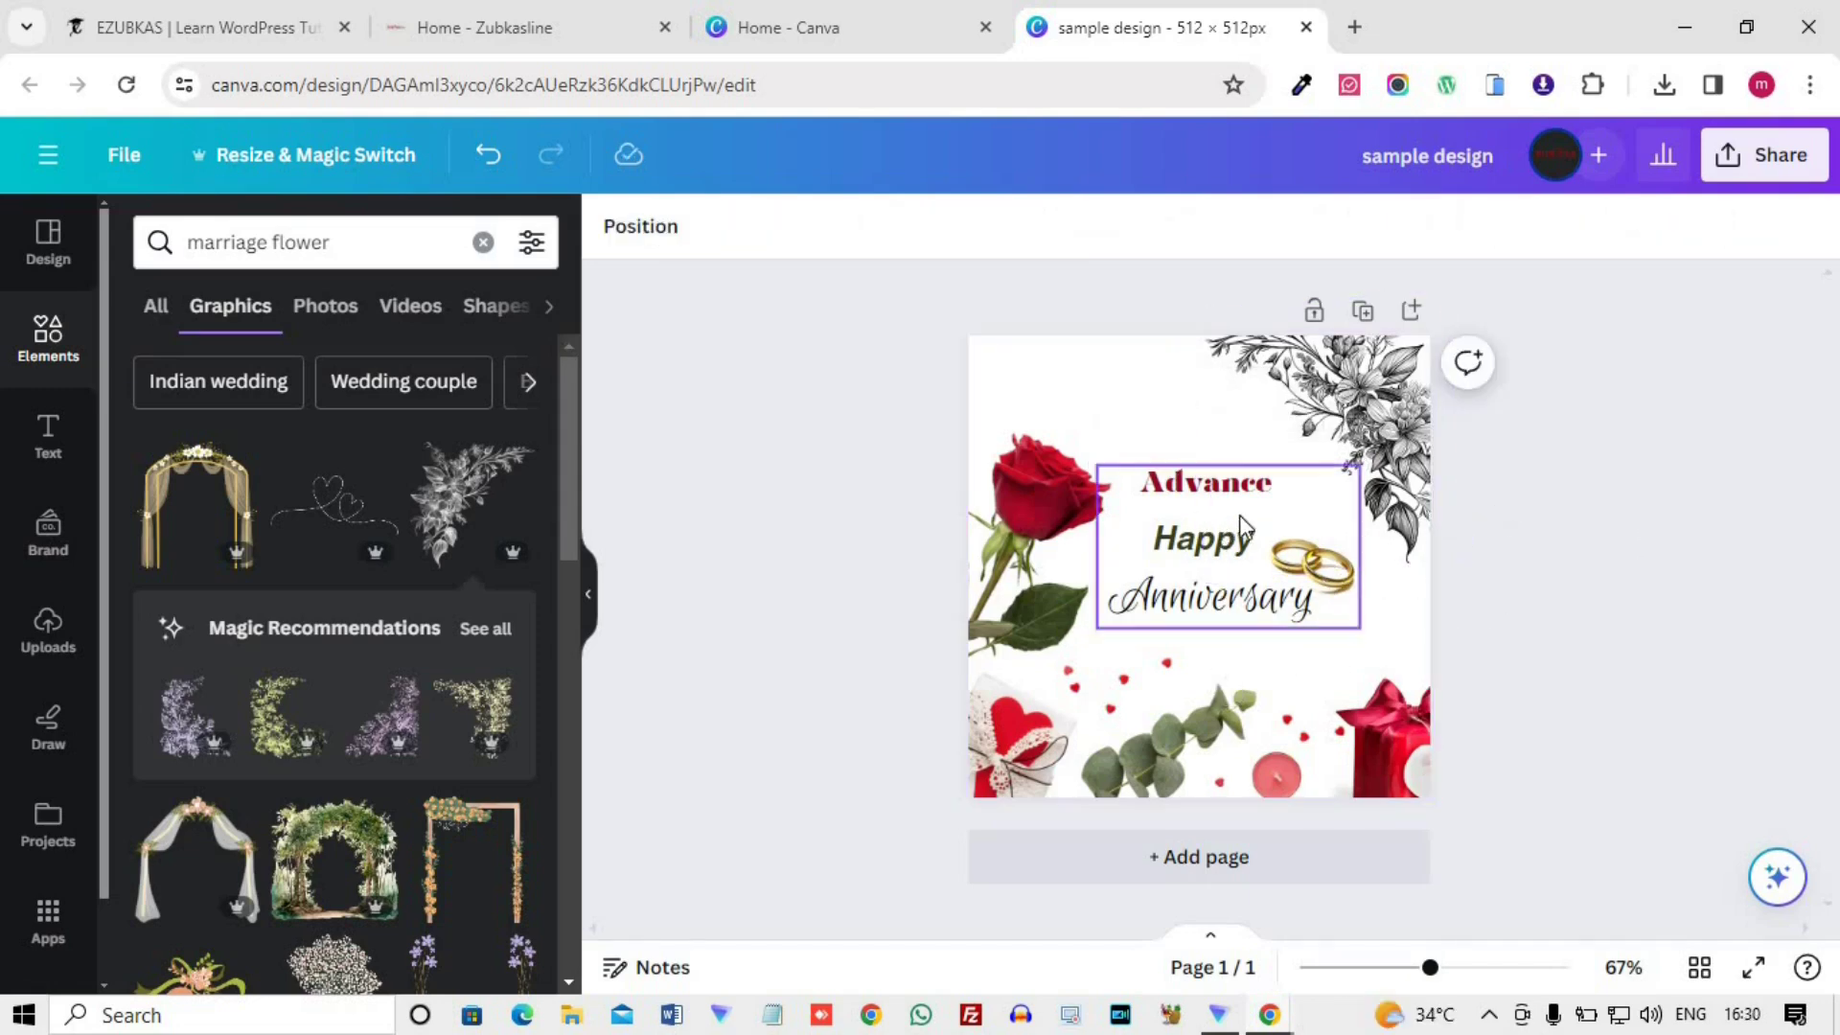
# - Recolor the black floral graphic in the card's corner with the dark red document color
pyautogui.click(1411, 374)
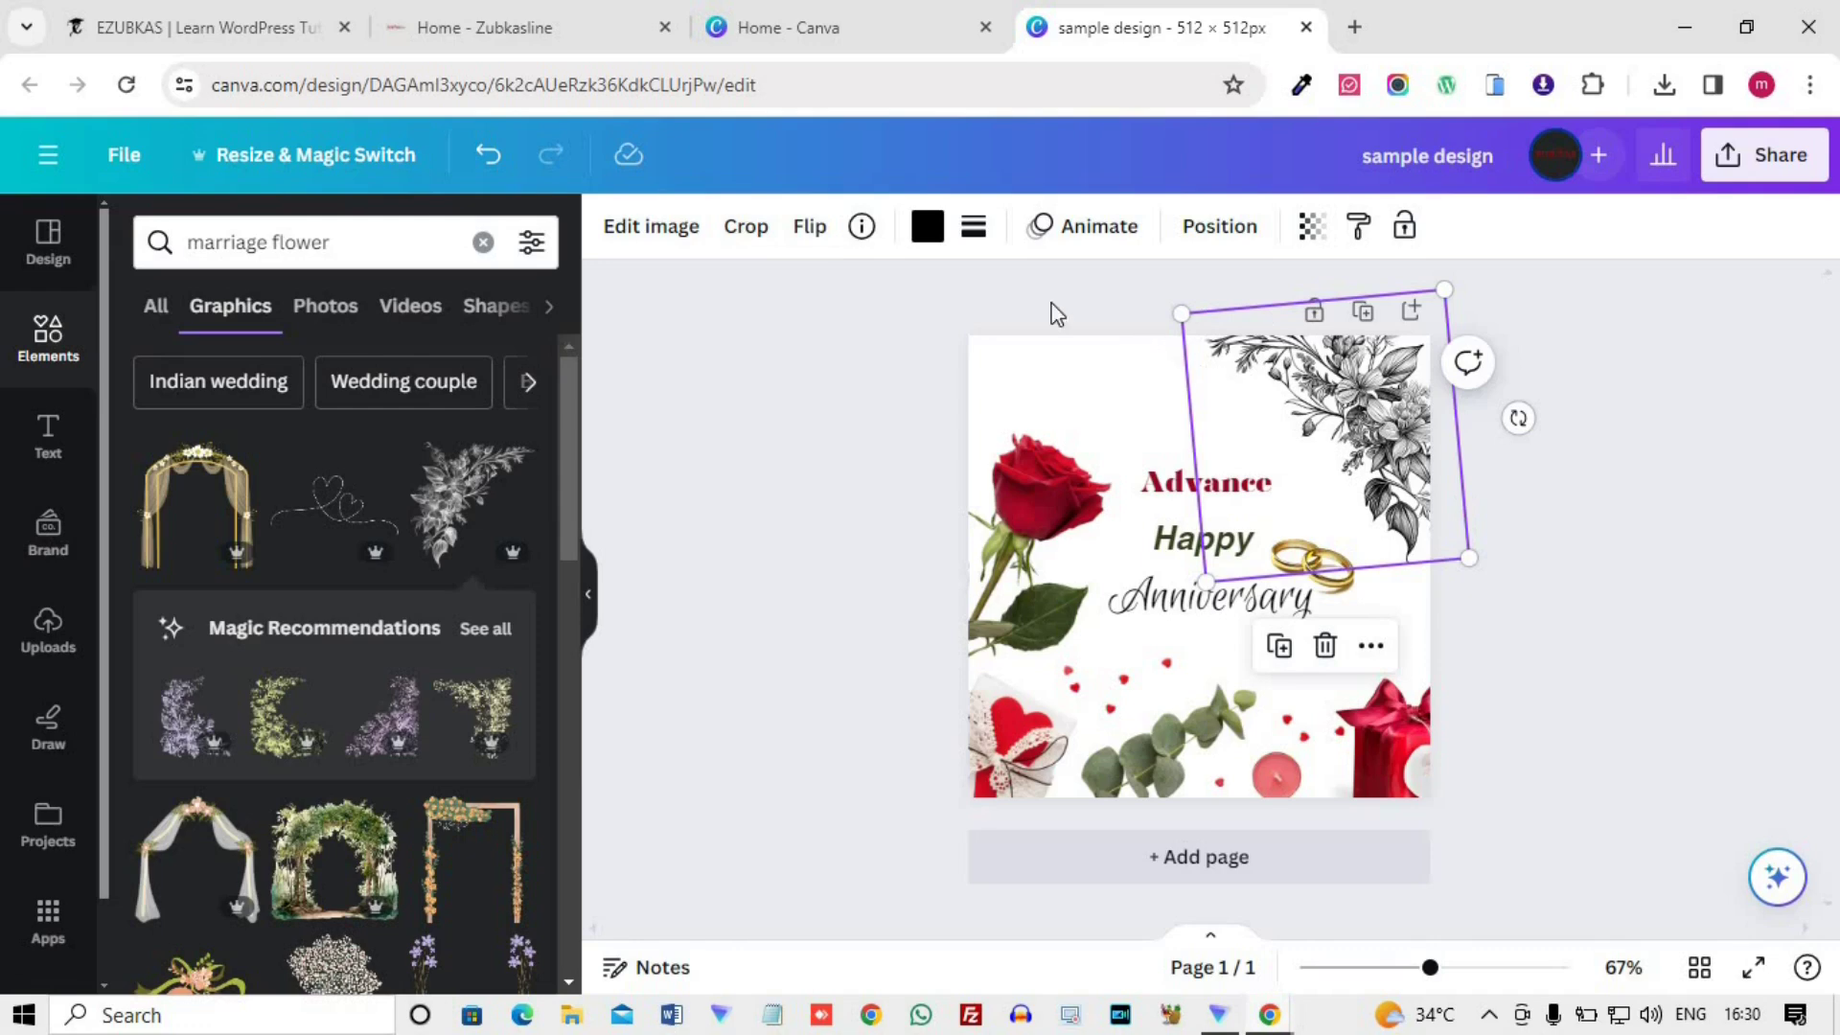
pyautogui.click(811, 229)
pyautogui.click(949, 252)
pyautogui.click(927, 241)
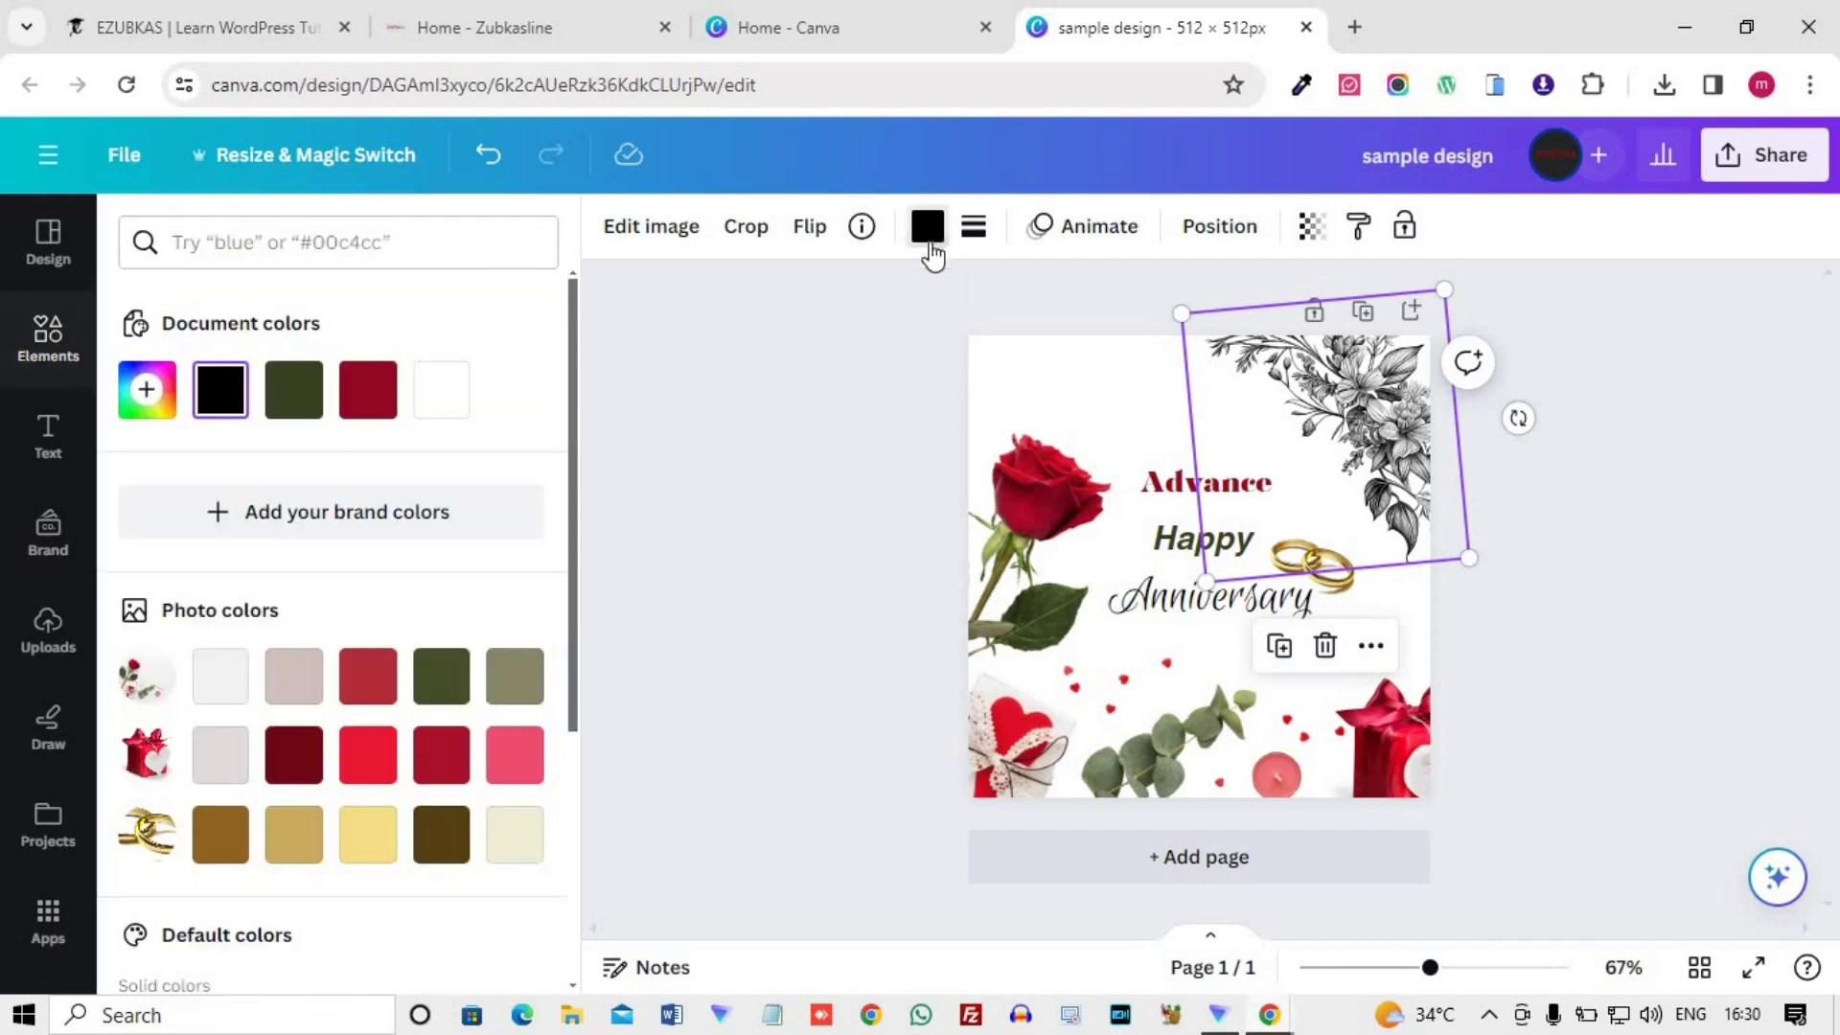
pyautogui.click(372, 393)
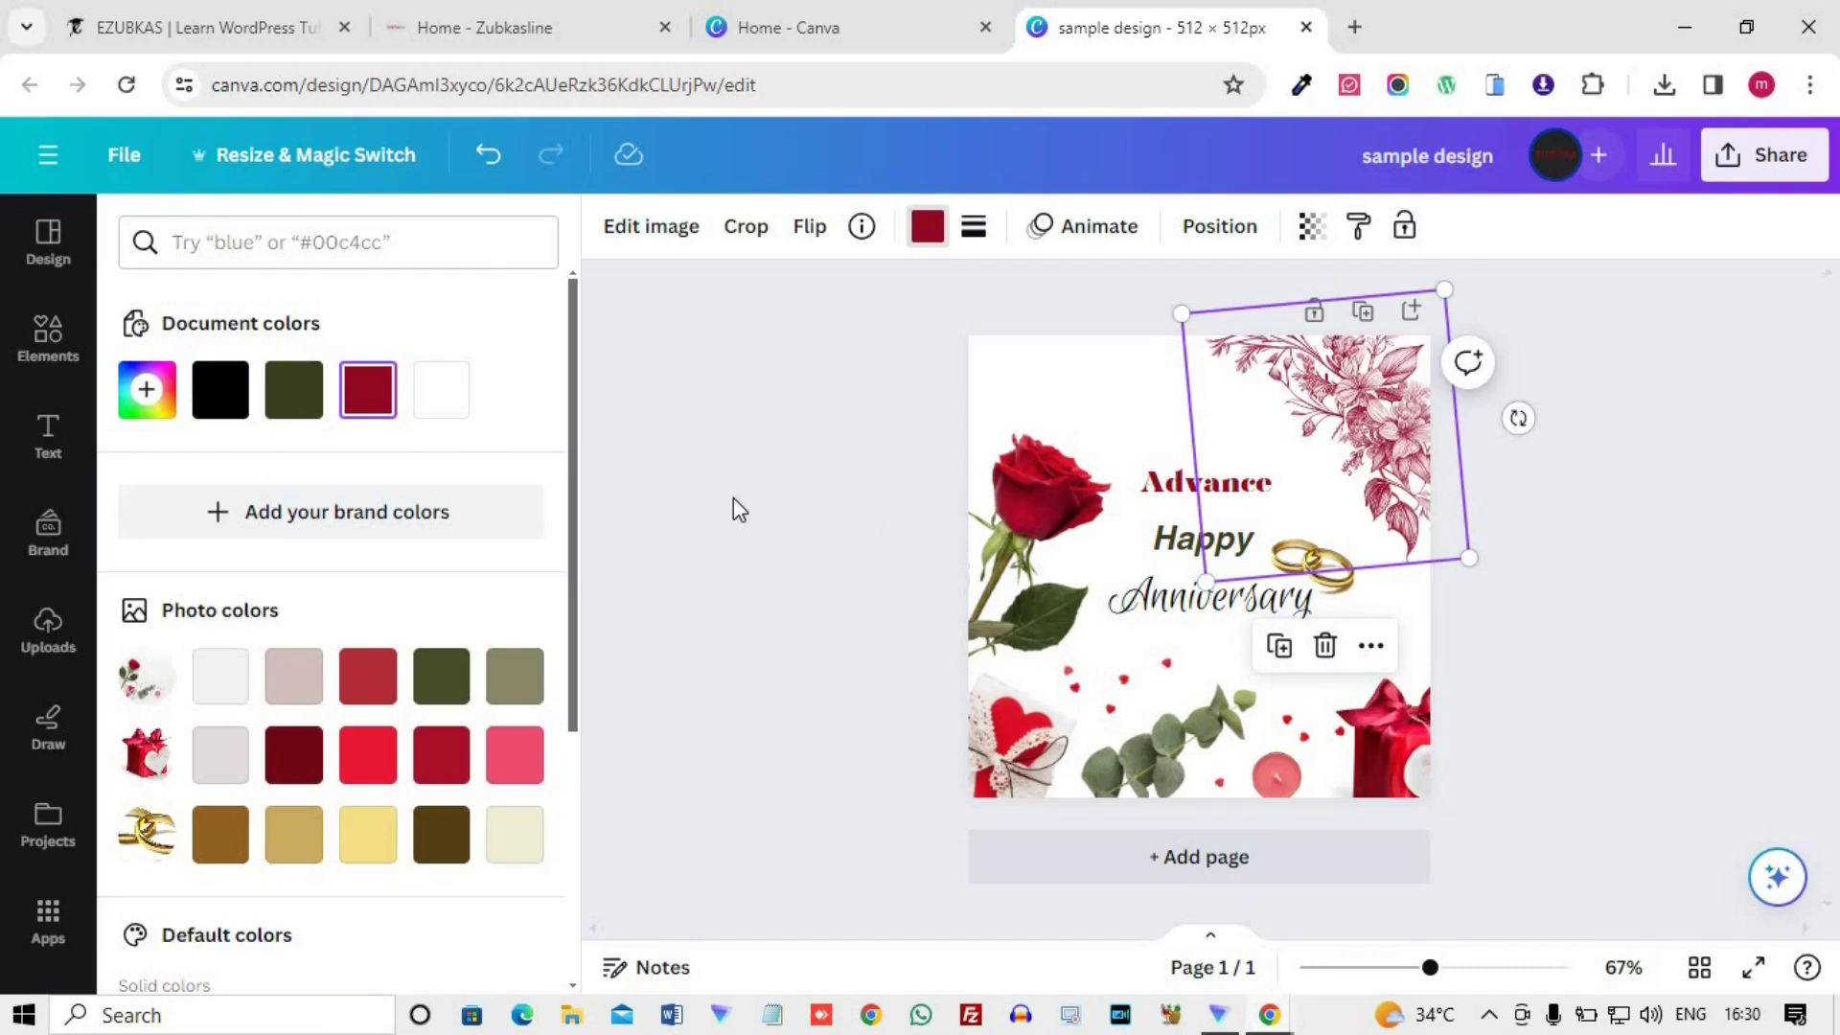
pyautogui.click(1230, 508)
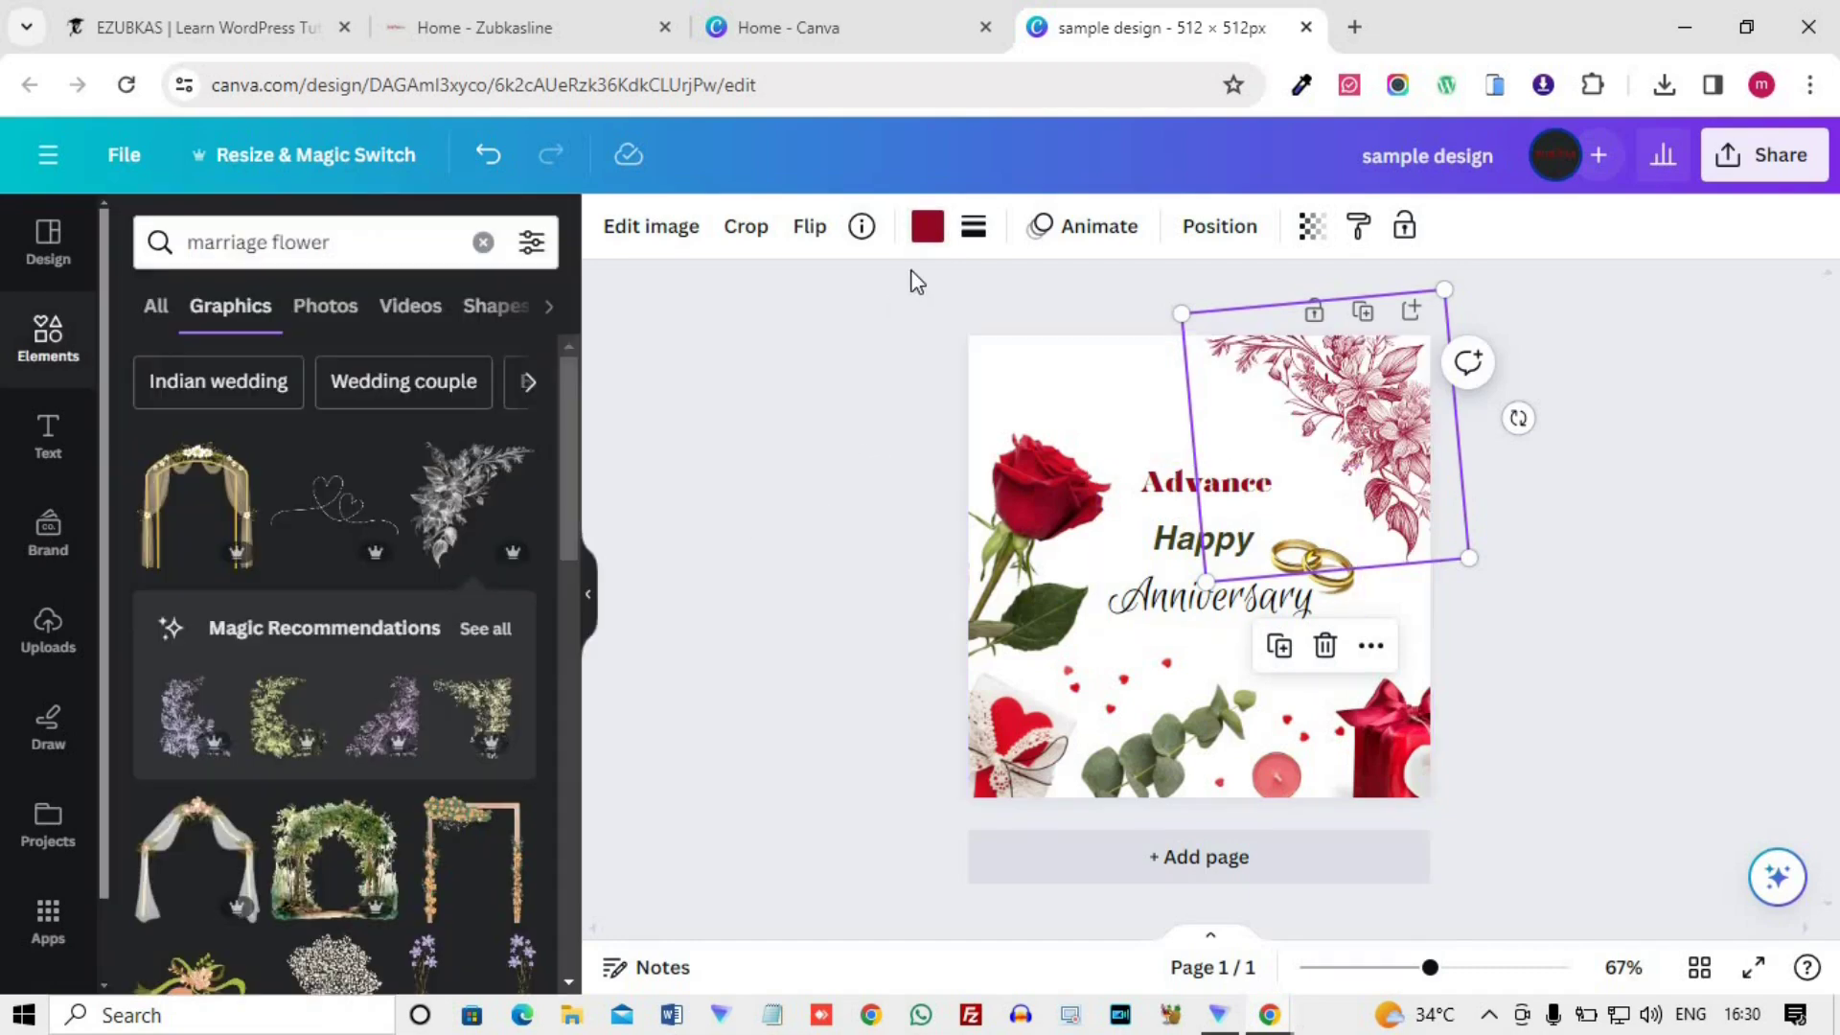
# - Try a solid border around the corner floral graphic and remove it again
pyautogui.click(972, 239)
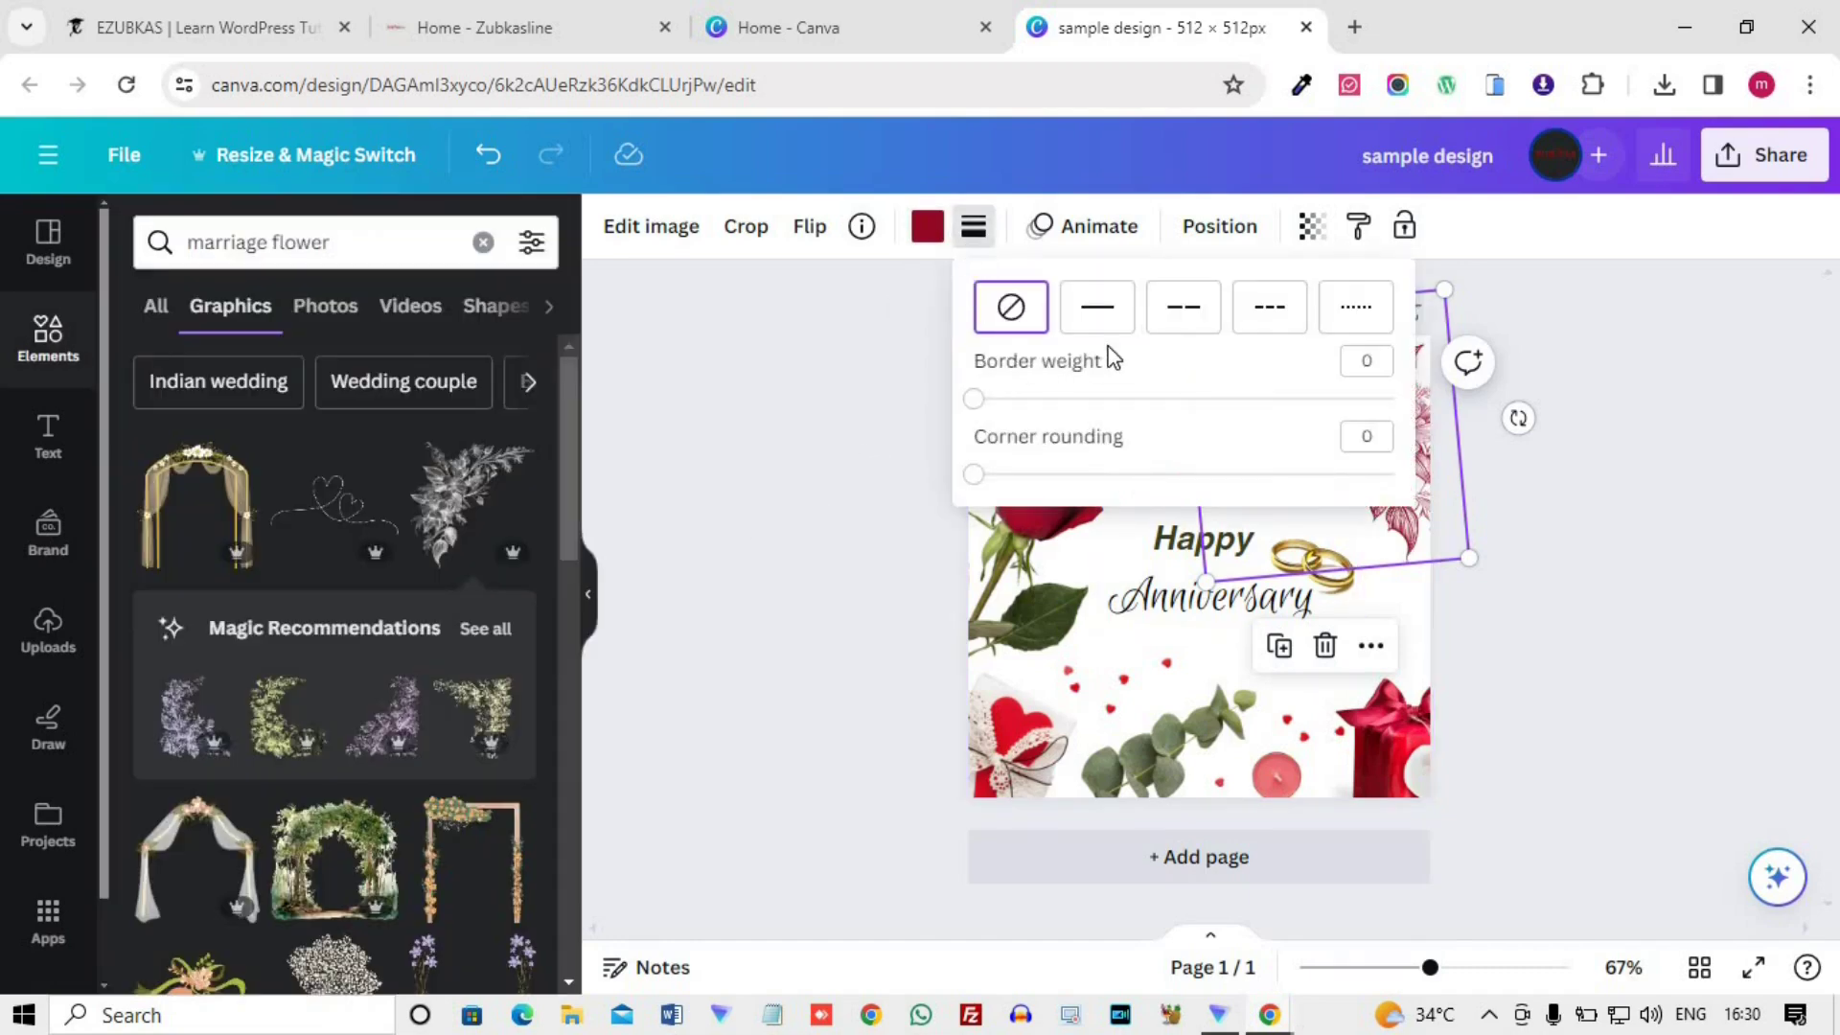
pyautogui.click(1097, 307)
pyautogui.click(1256, 433)
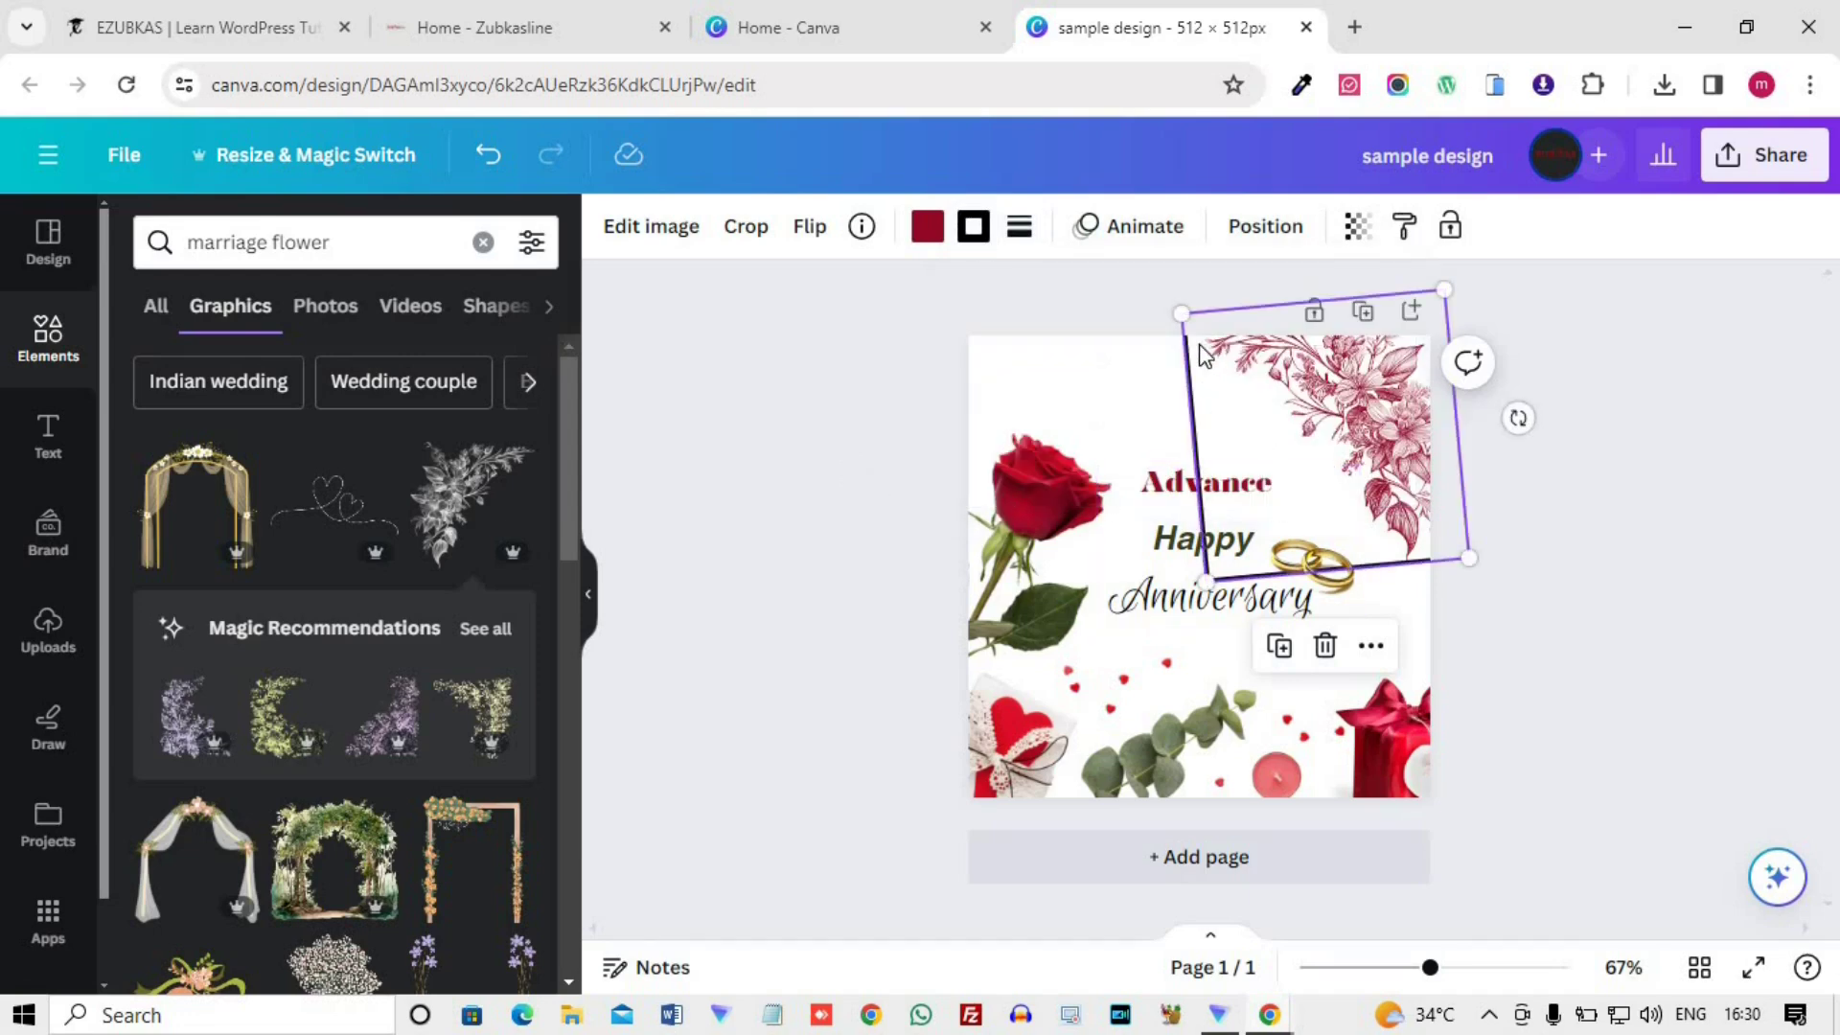
pyautogui.click(973, 229)
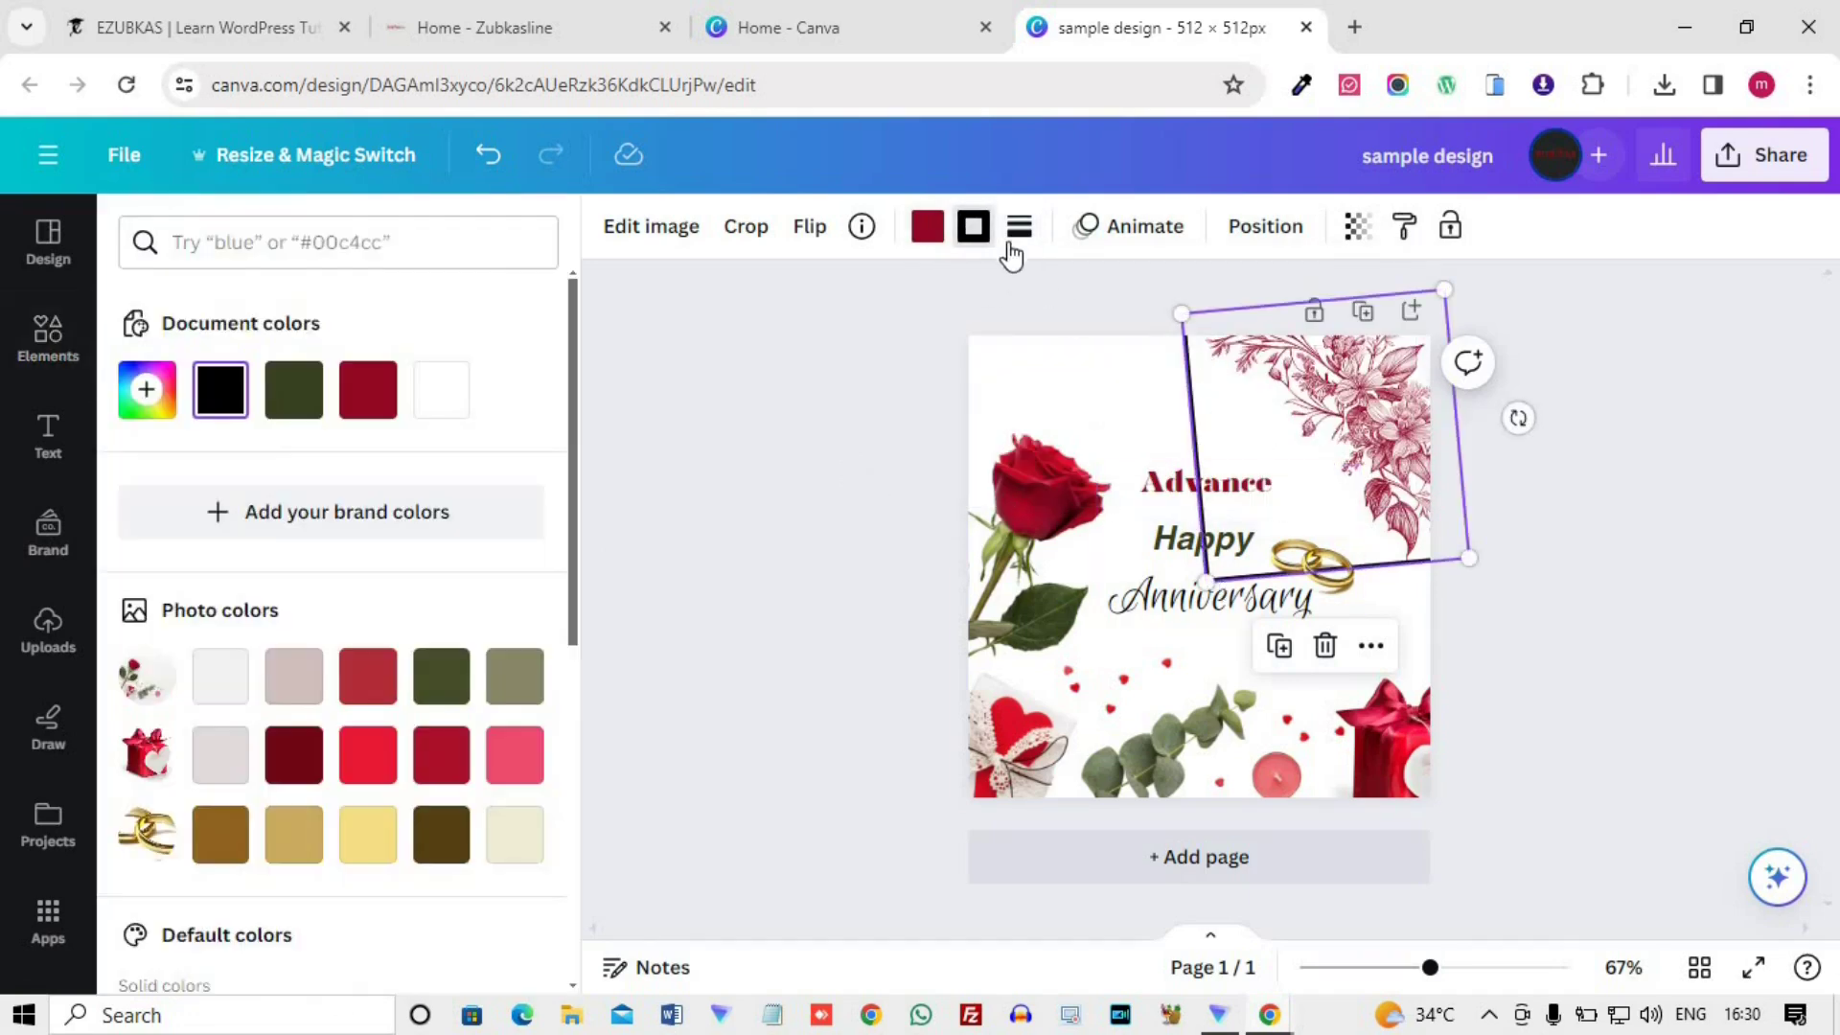
pyautogui.click(1019, 226)
pyautogui.click(1053, 315)
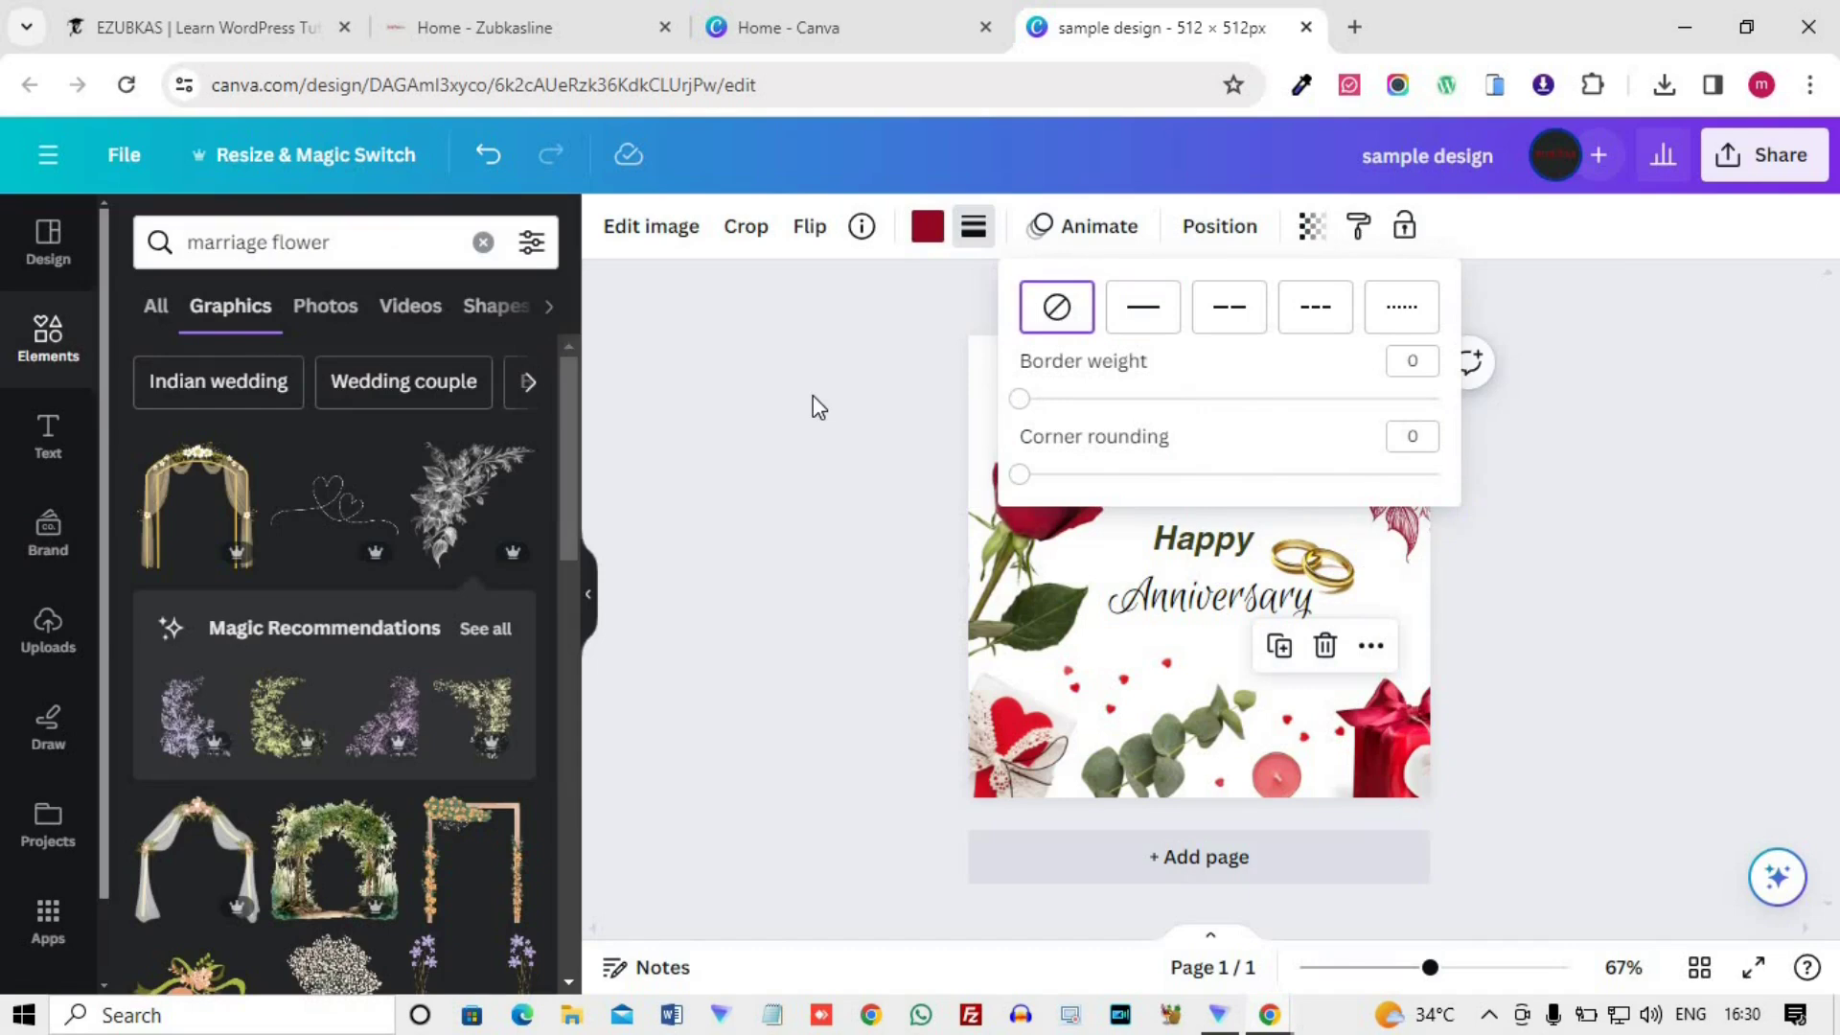
pyautogui.click(815, 422)
pyautogui.moveTo(1388, 550); pyautogui.dragTo(1325, 501)
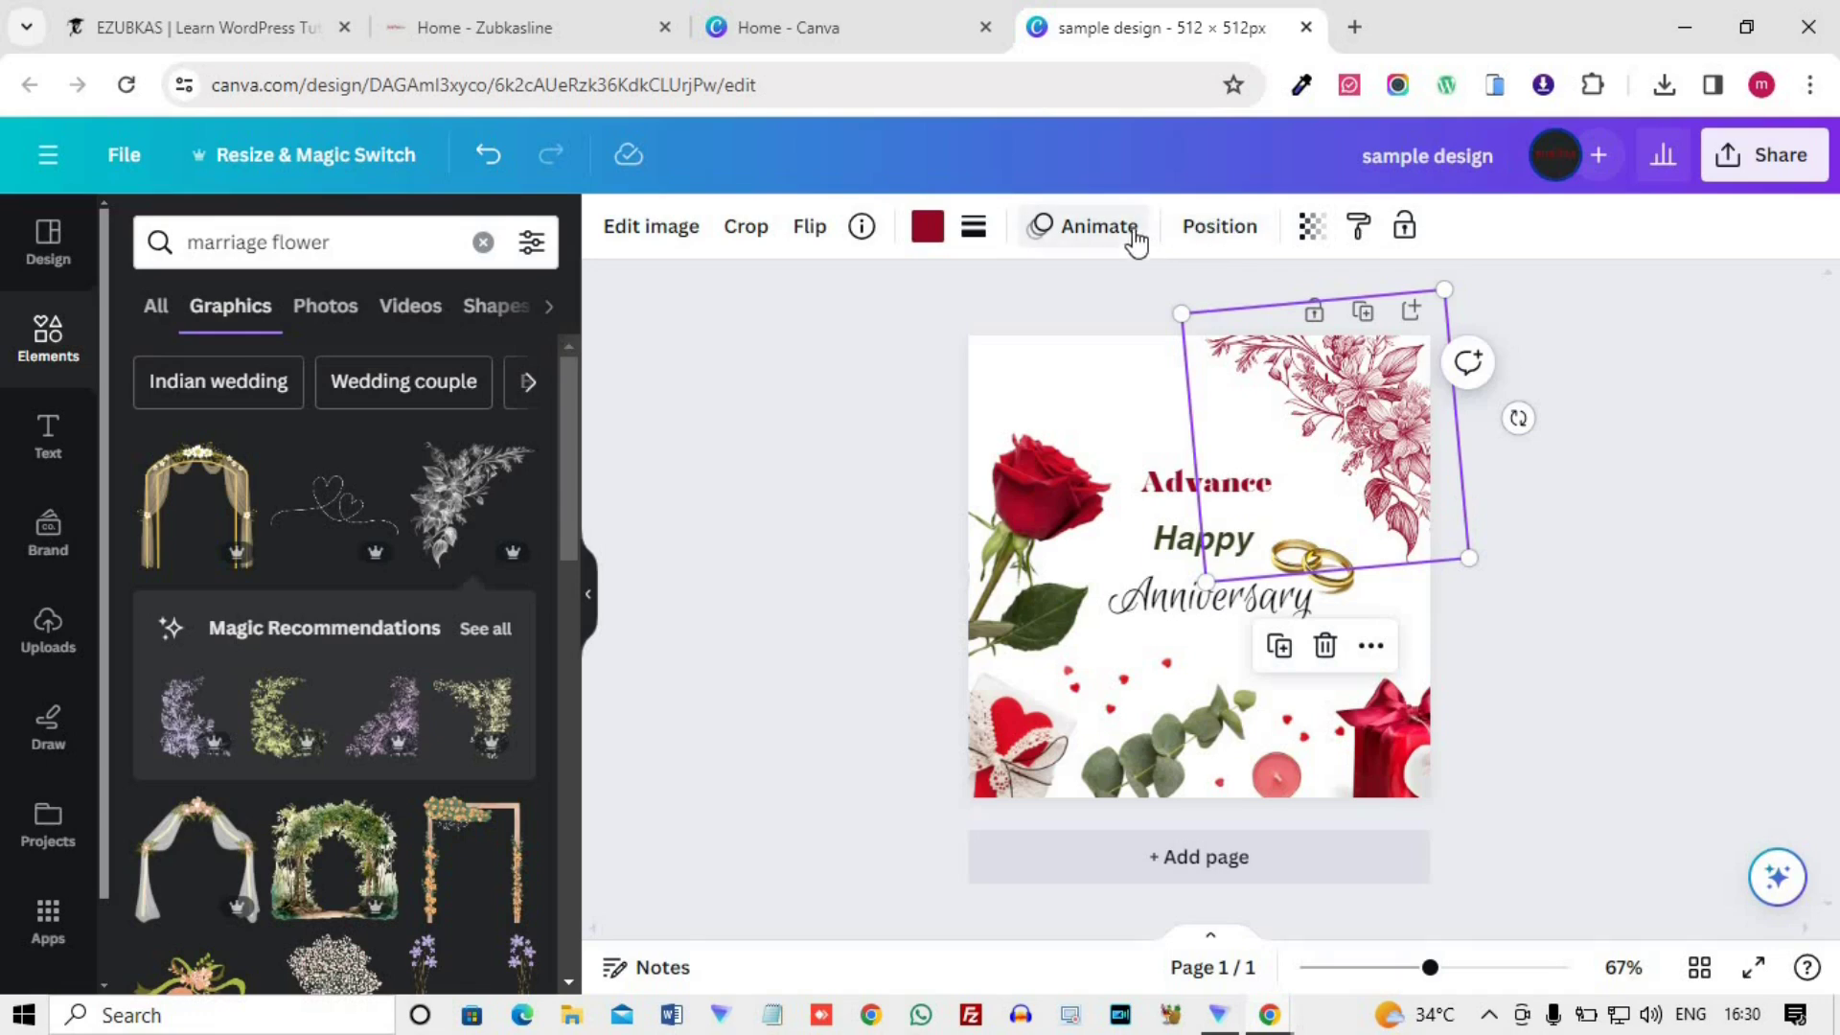
# - Align the floral graphic to the middle and center of the page
pyautogui.click(1253, 240)
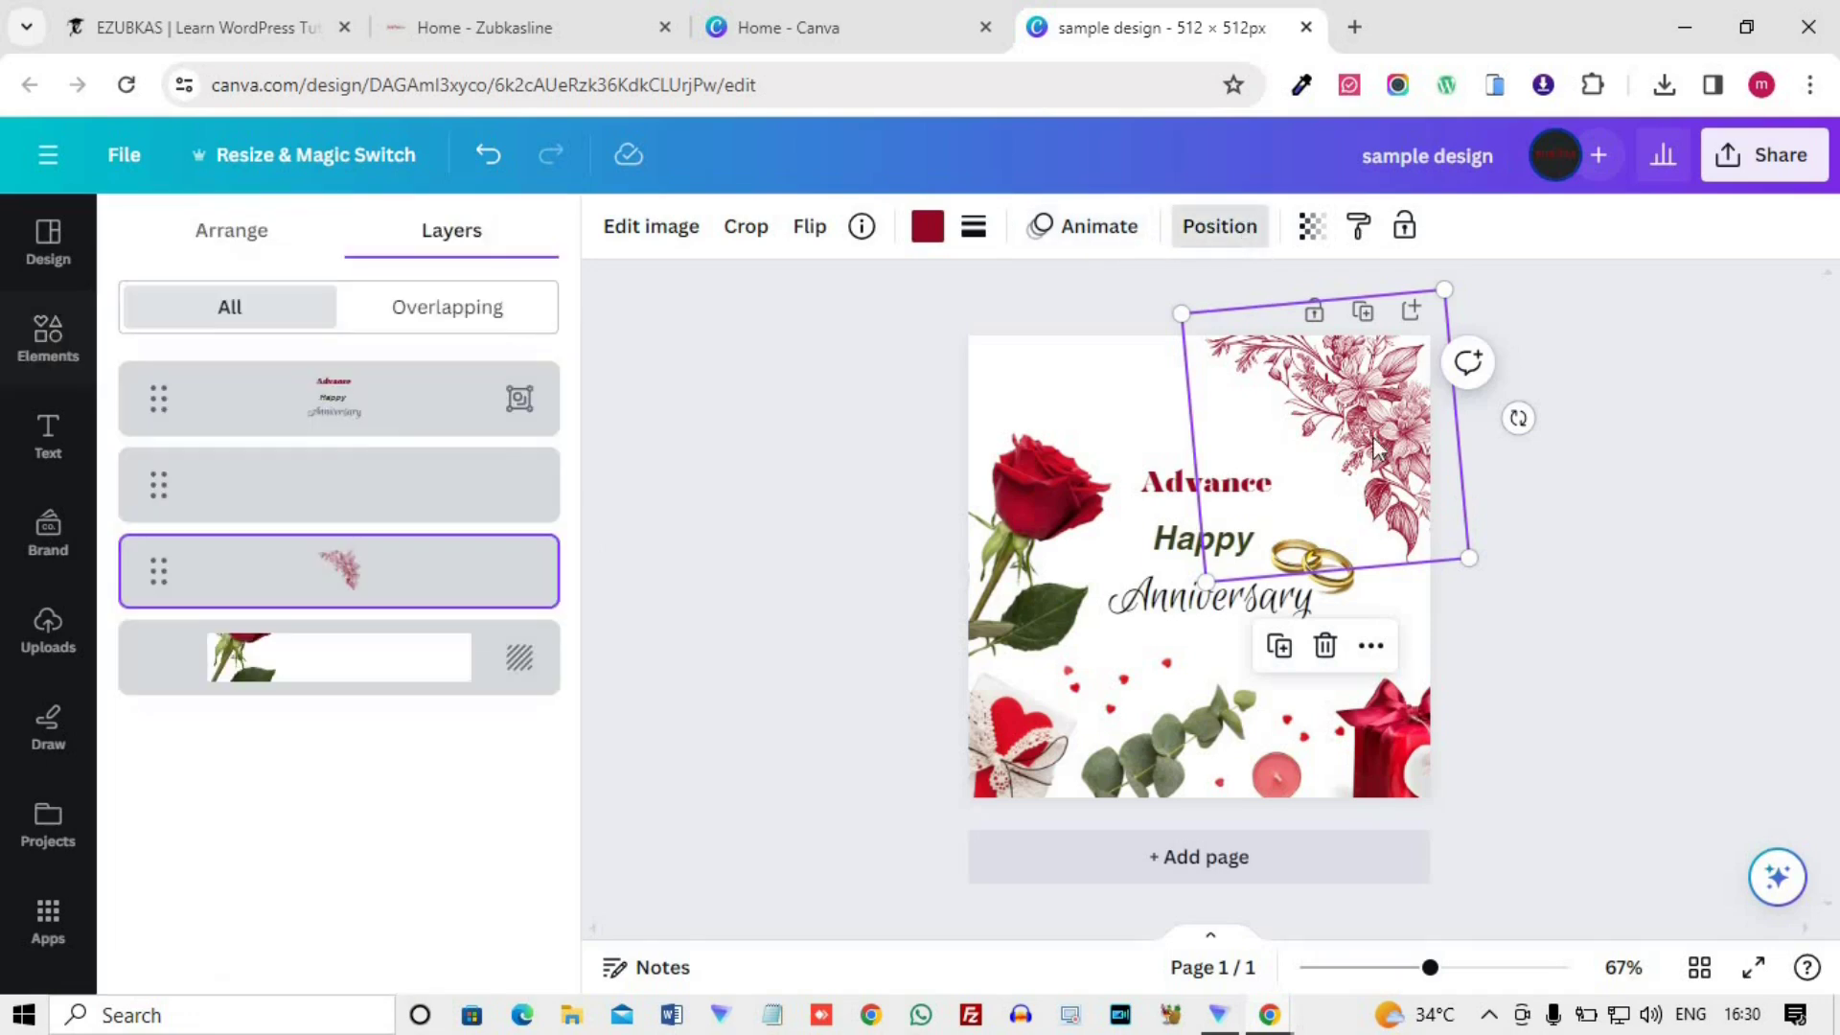
pyautogui.click(228, 233)
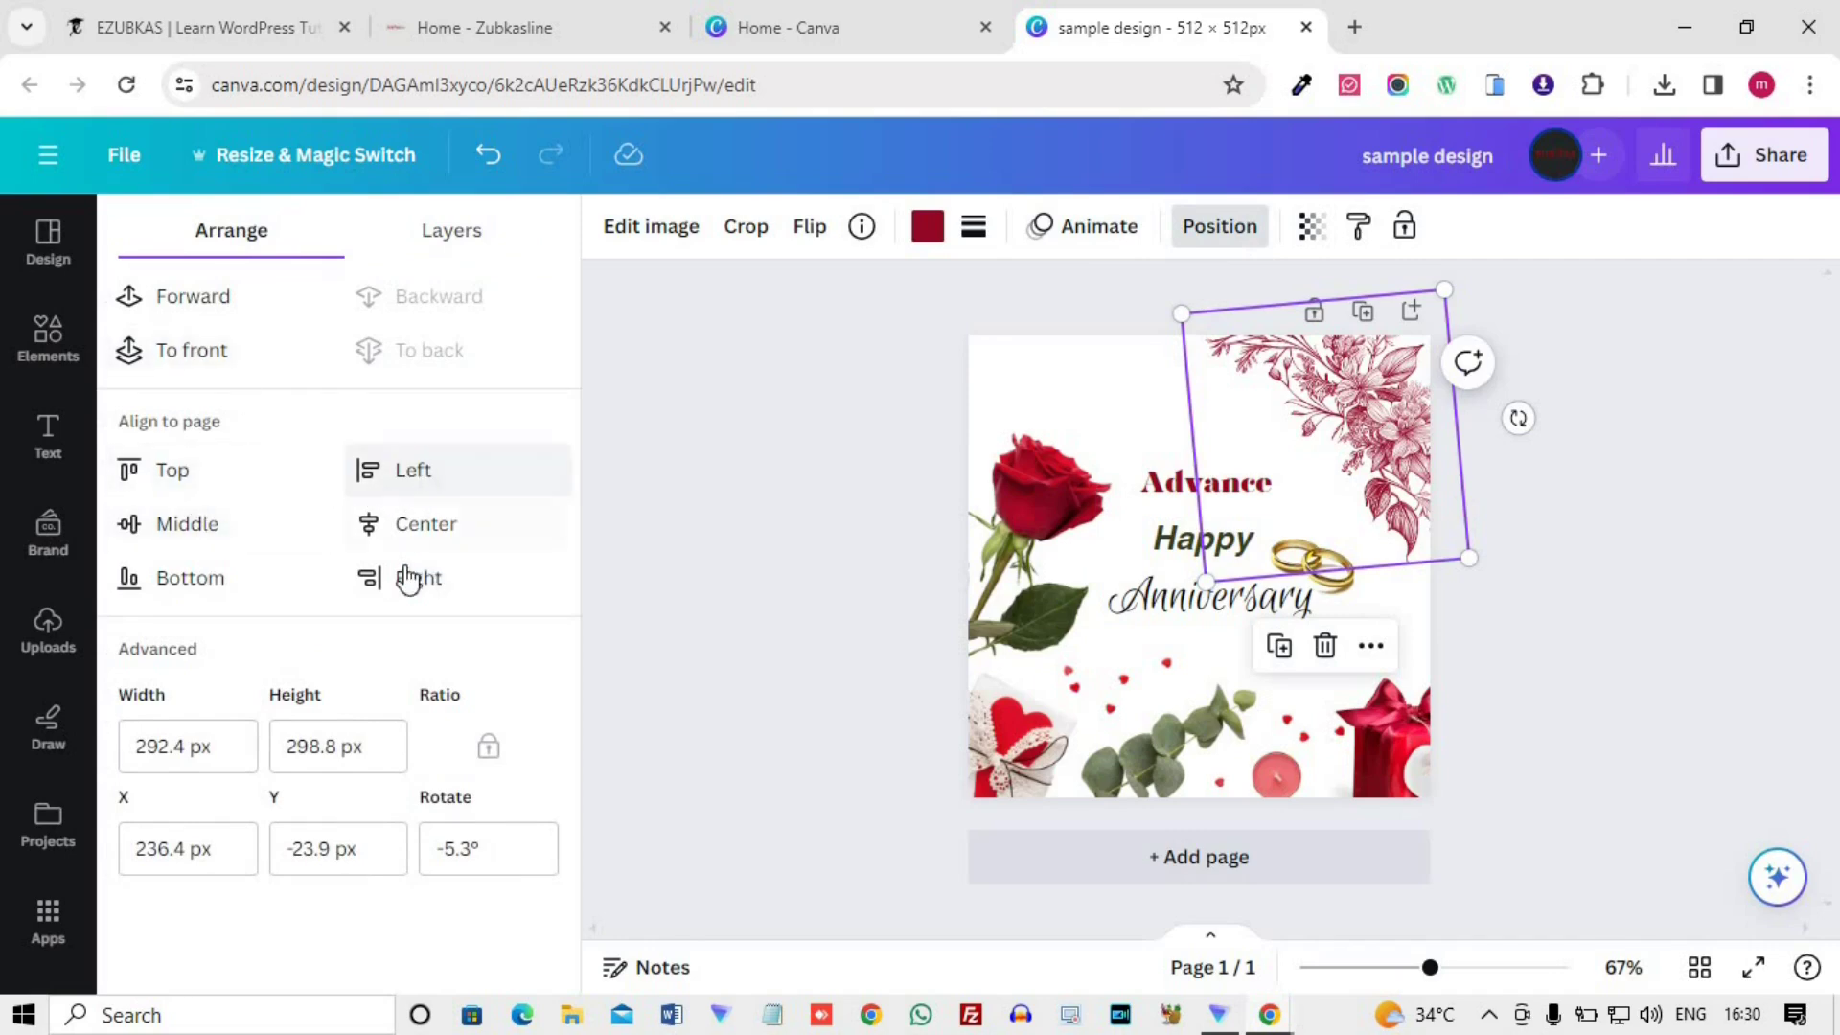
pyautogui.click(201, 534)
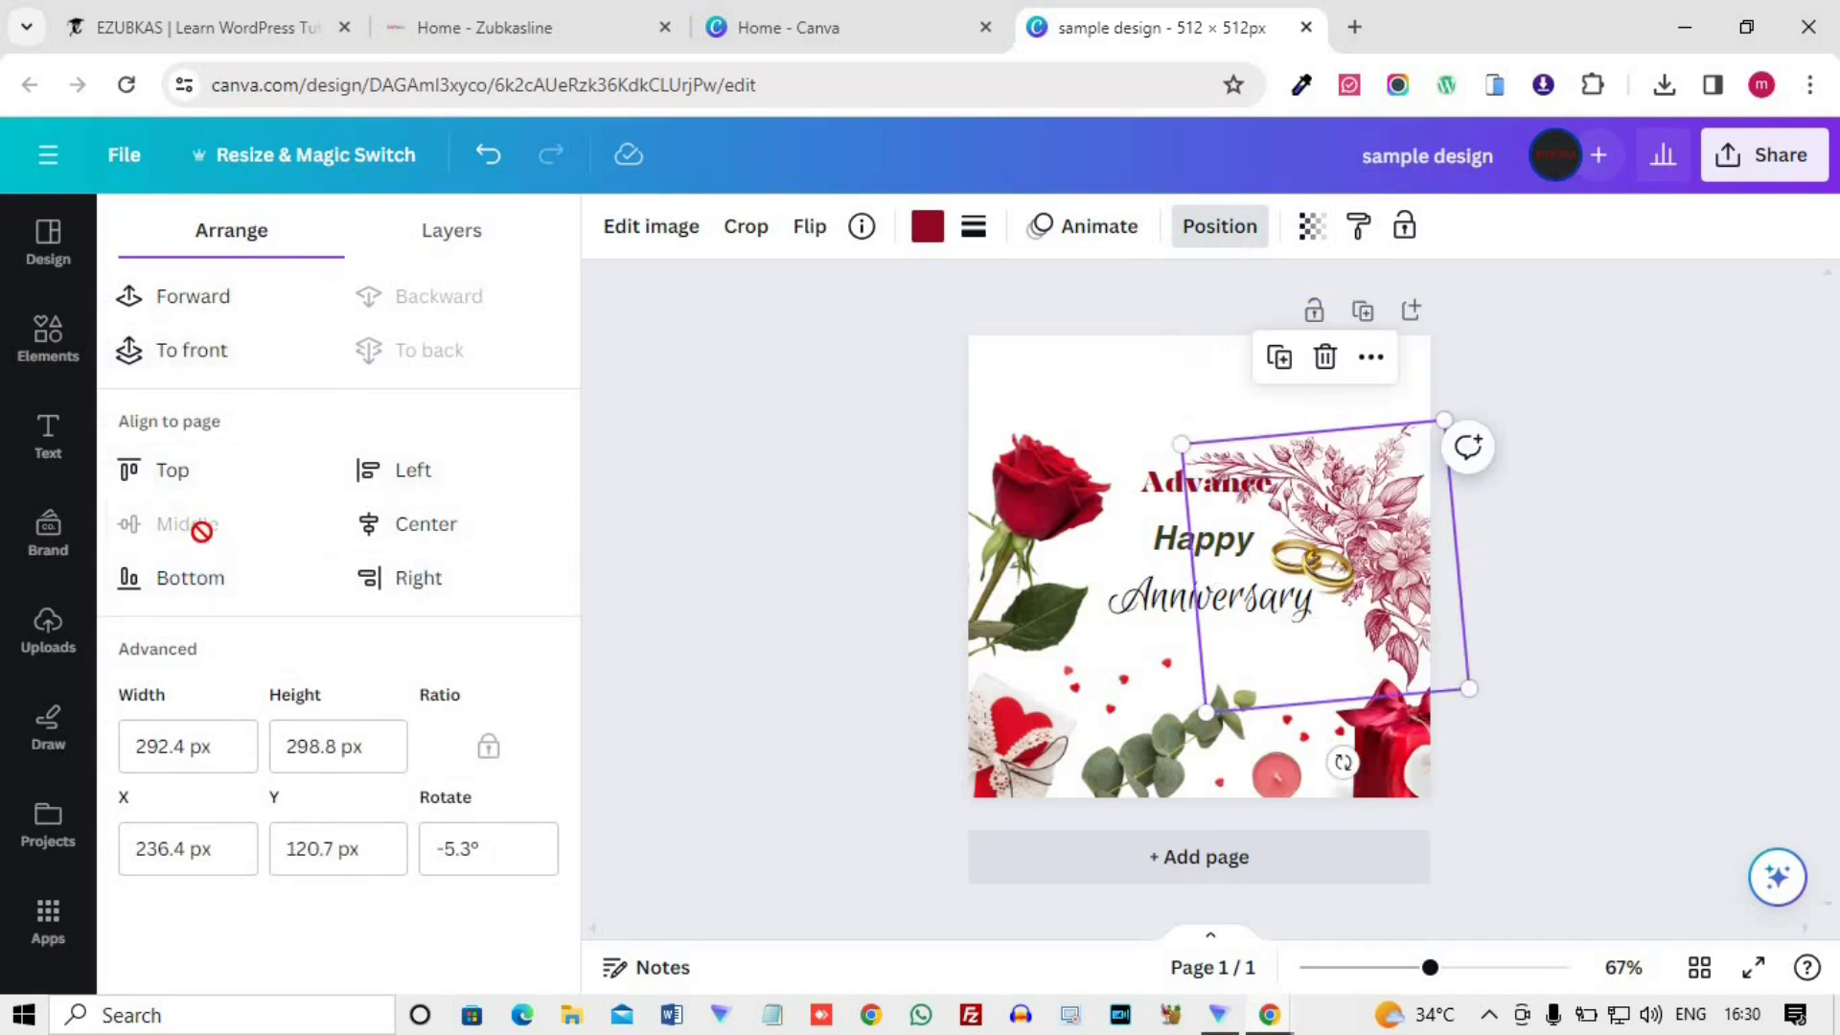
pyautogui.click(412, 527)
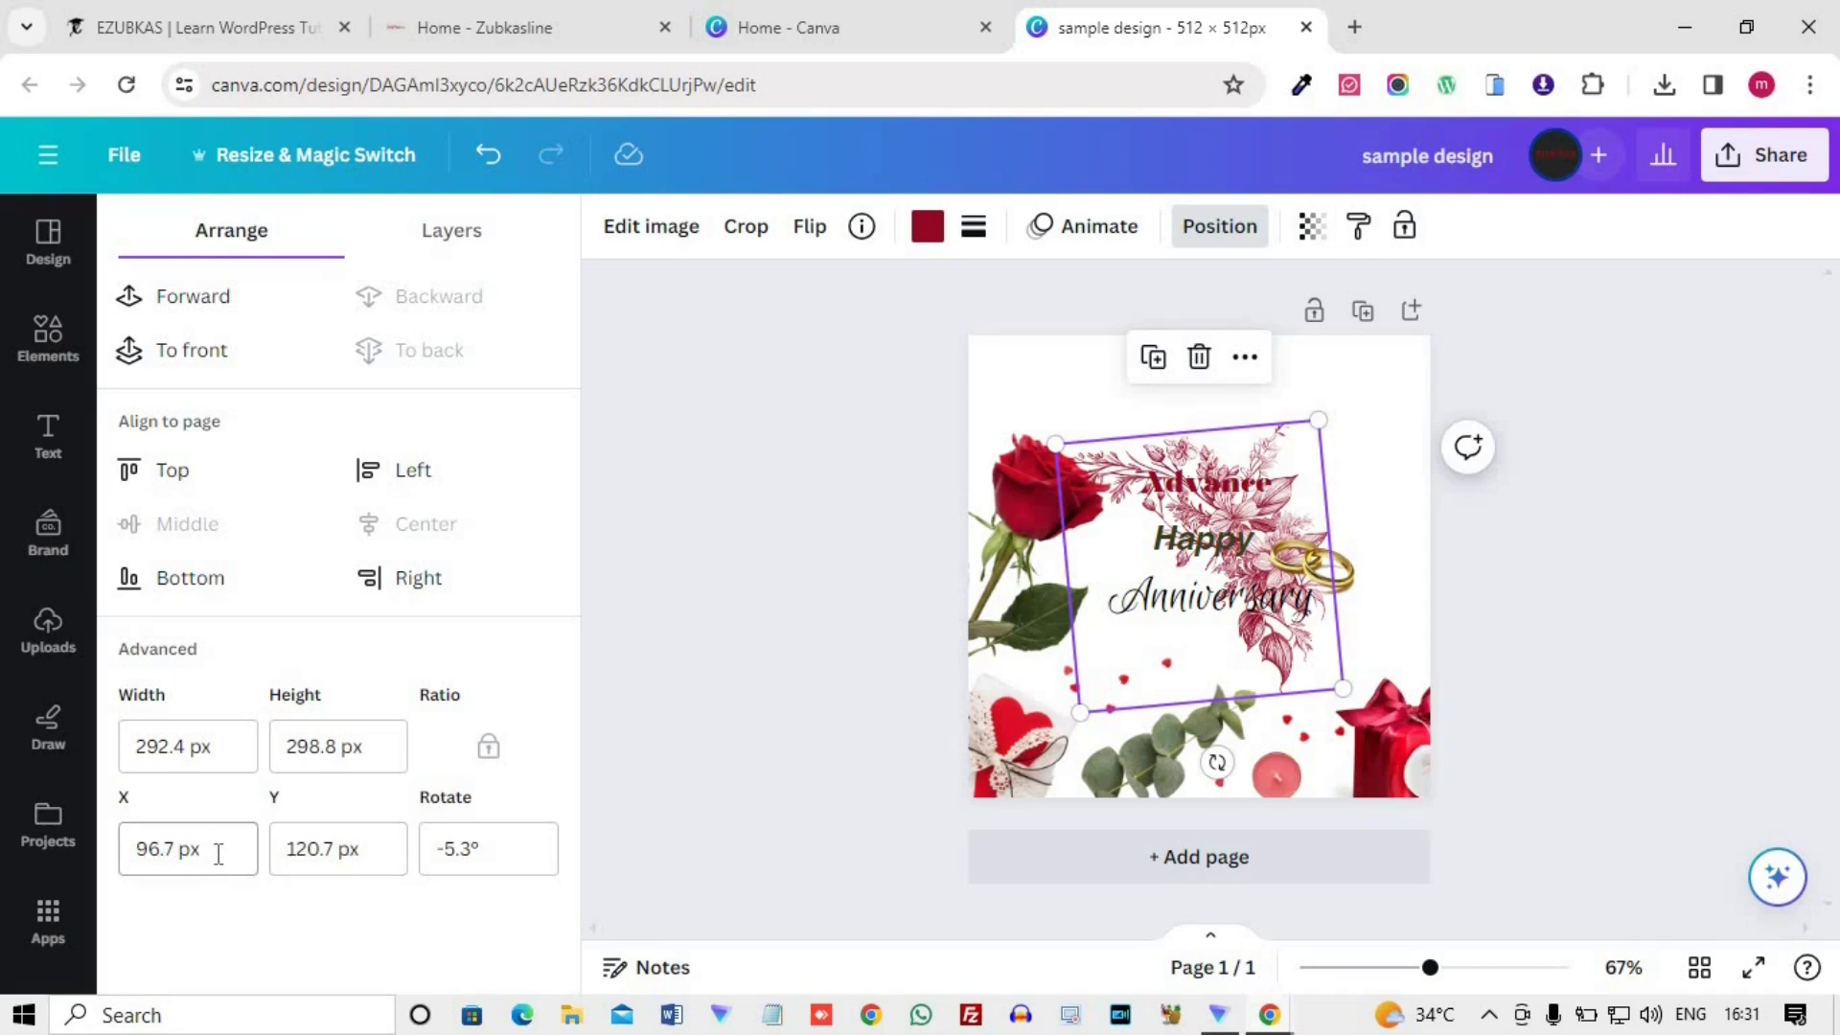
# - Try an X position of 196.7 px for the floral graphic and undo it
pyautogui.click(137, 843)
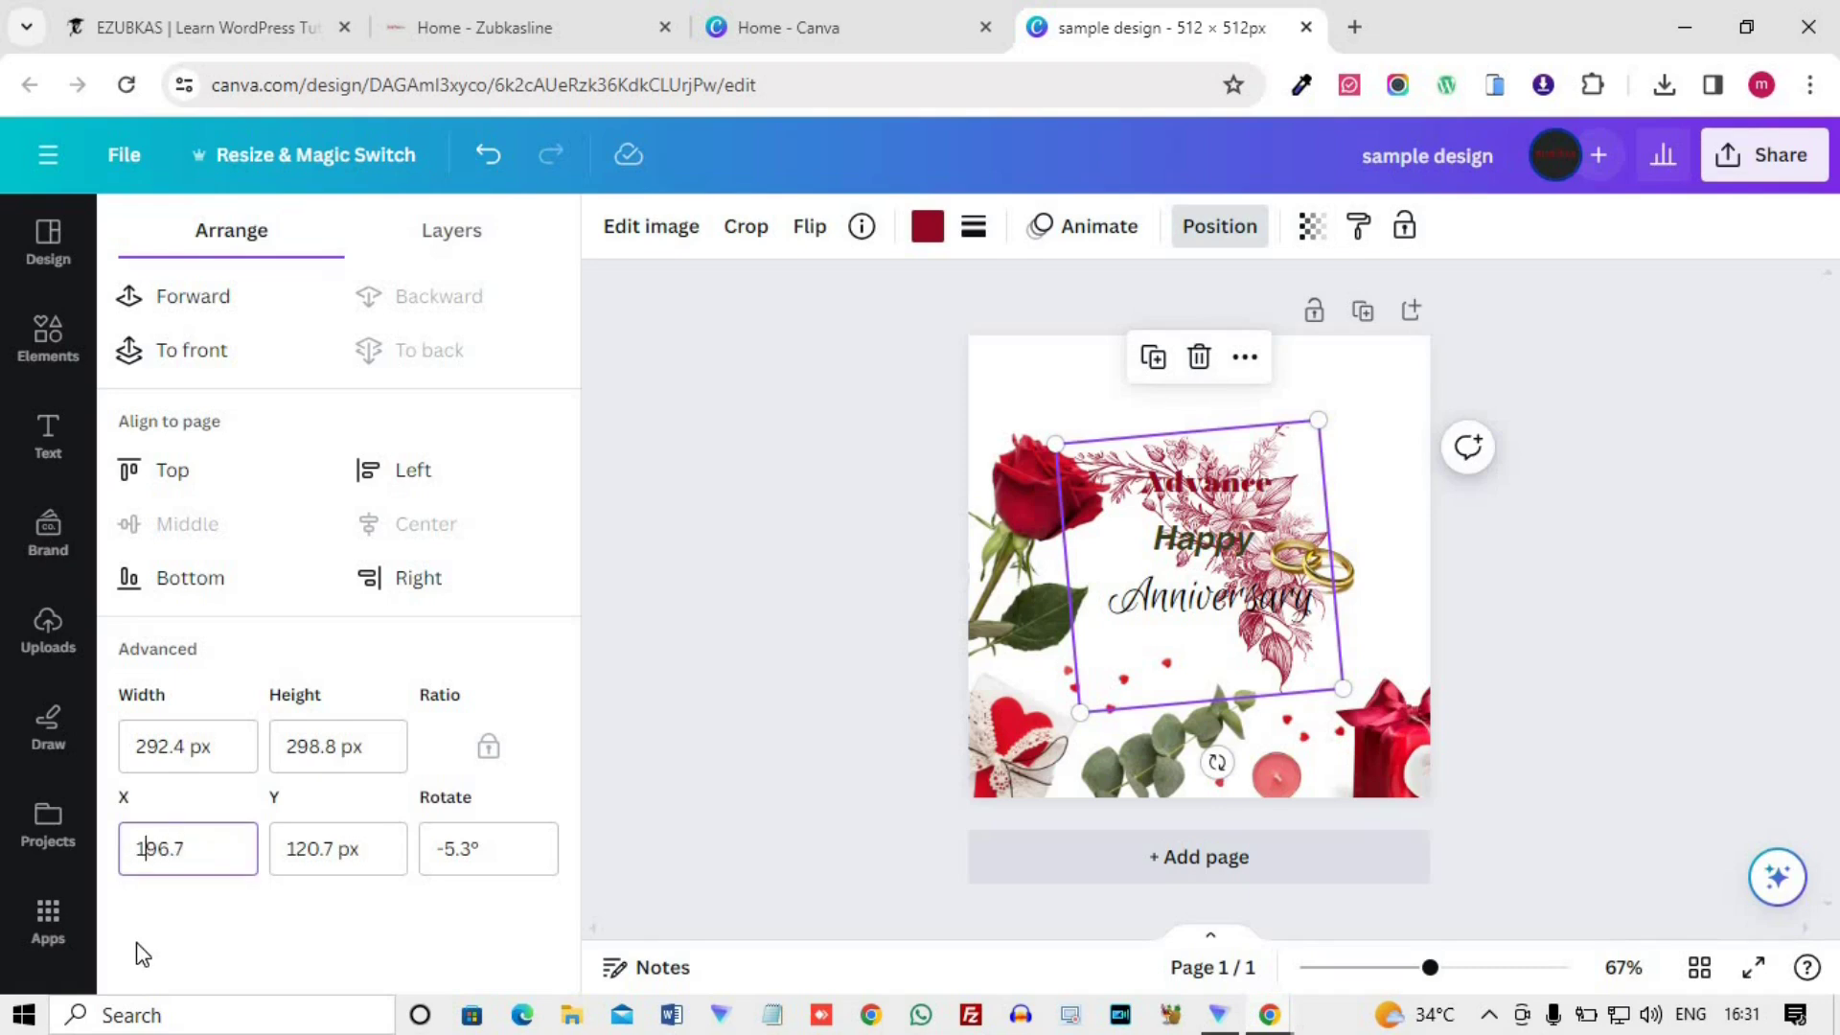
pyautogui.click(690, 805)
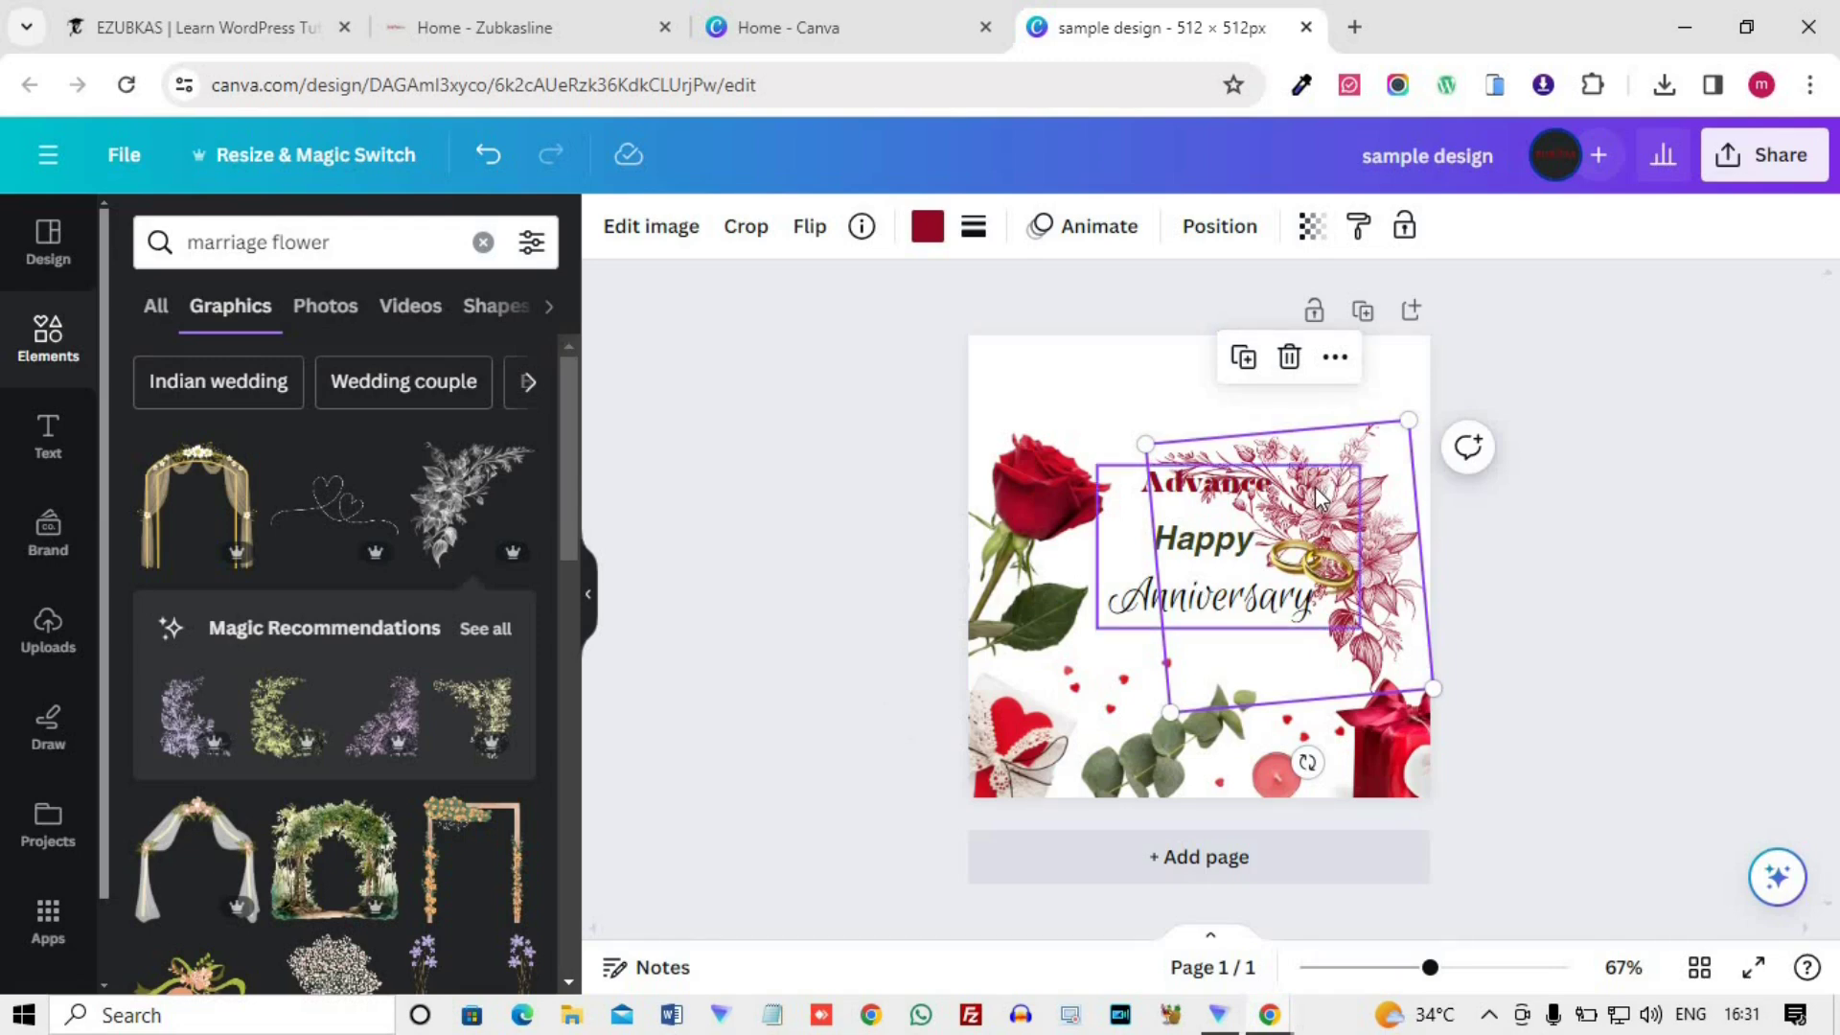
pyautogui.hotkey('ctrl', 'z')
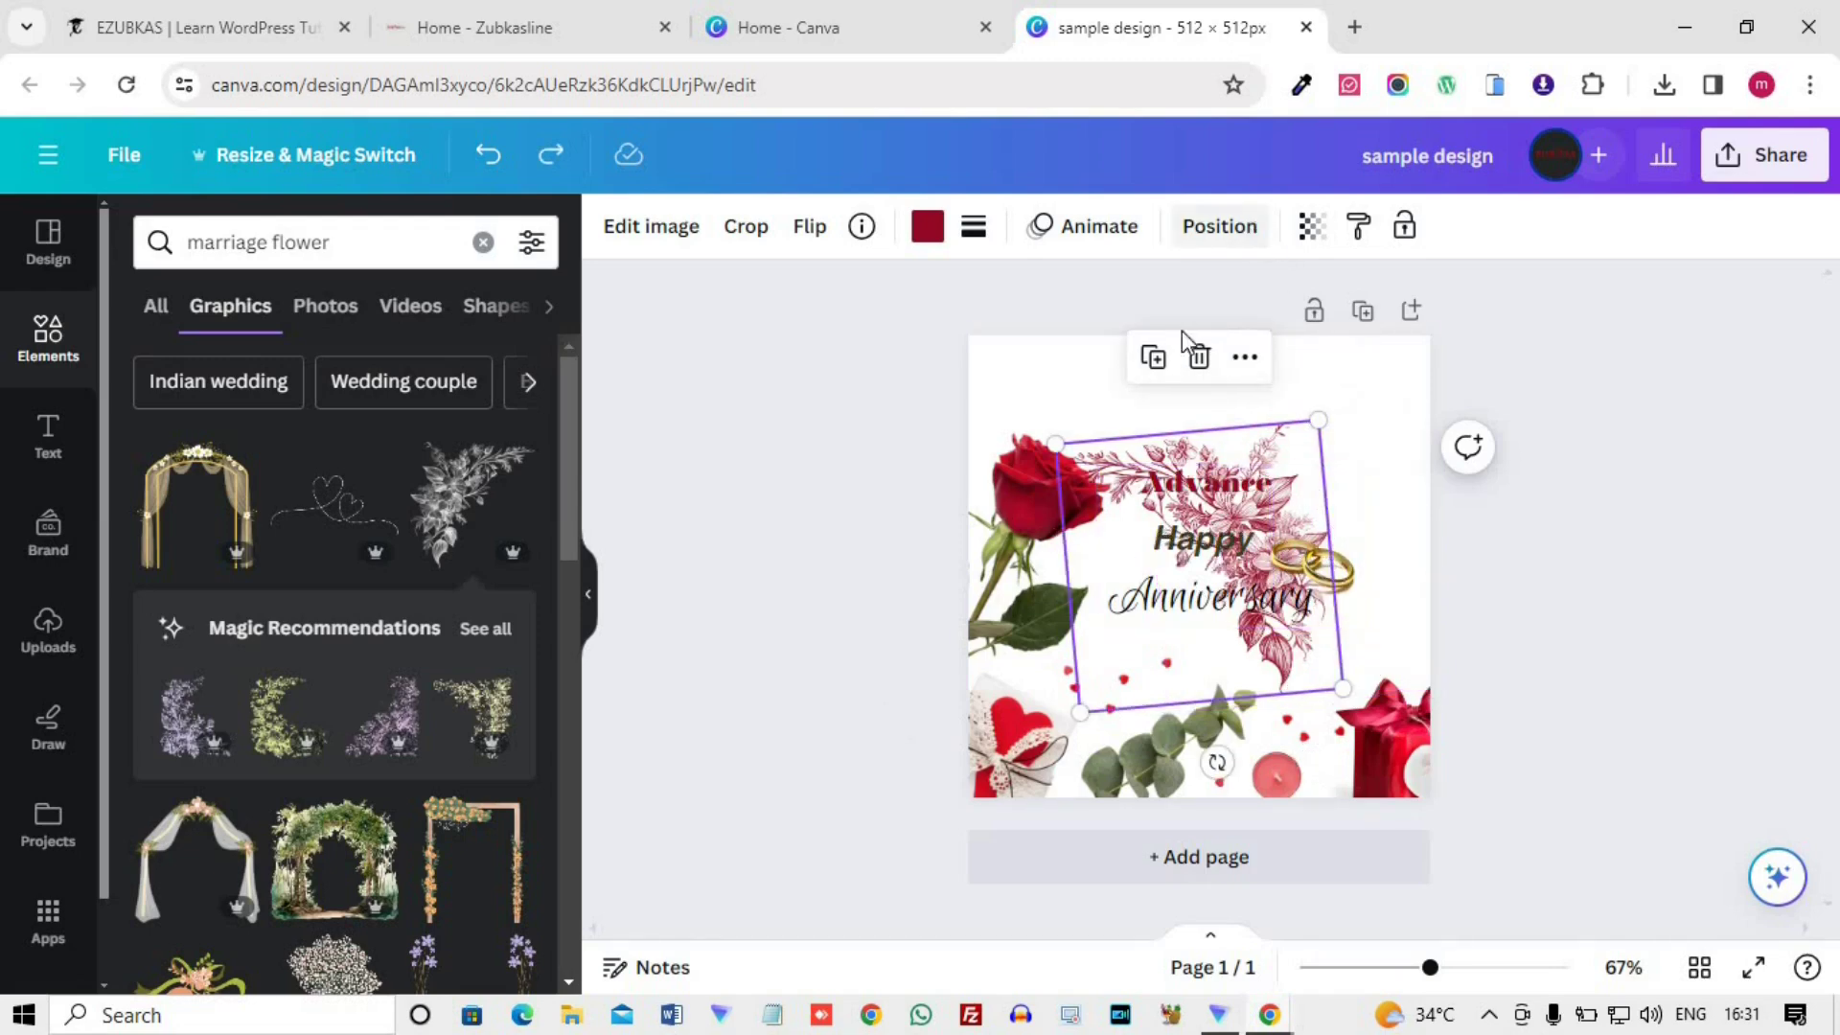
# - Try aligning the floral graphic to the page's right edge, and undo all its alignment changes back to the upper corner
pyautogui.click(1220, 226)
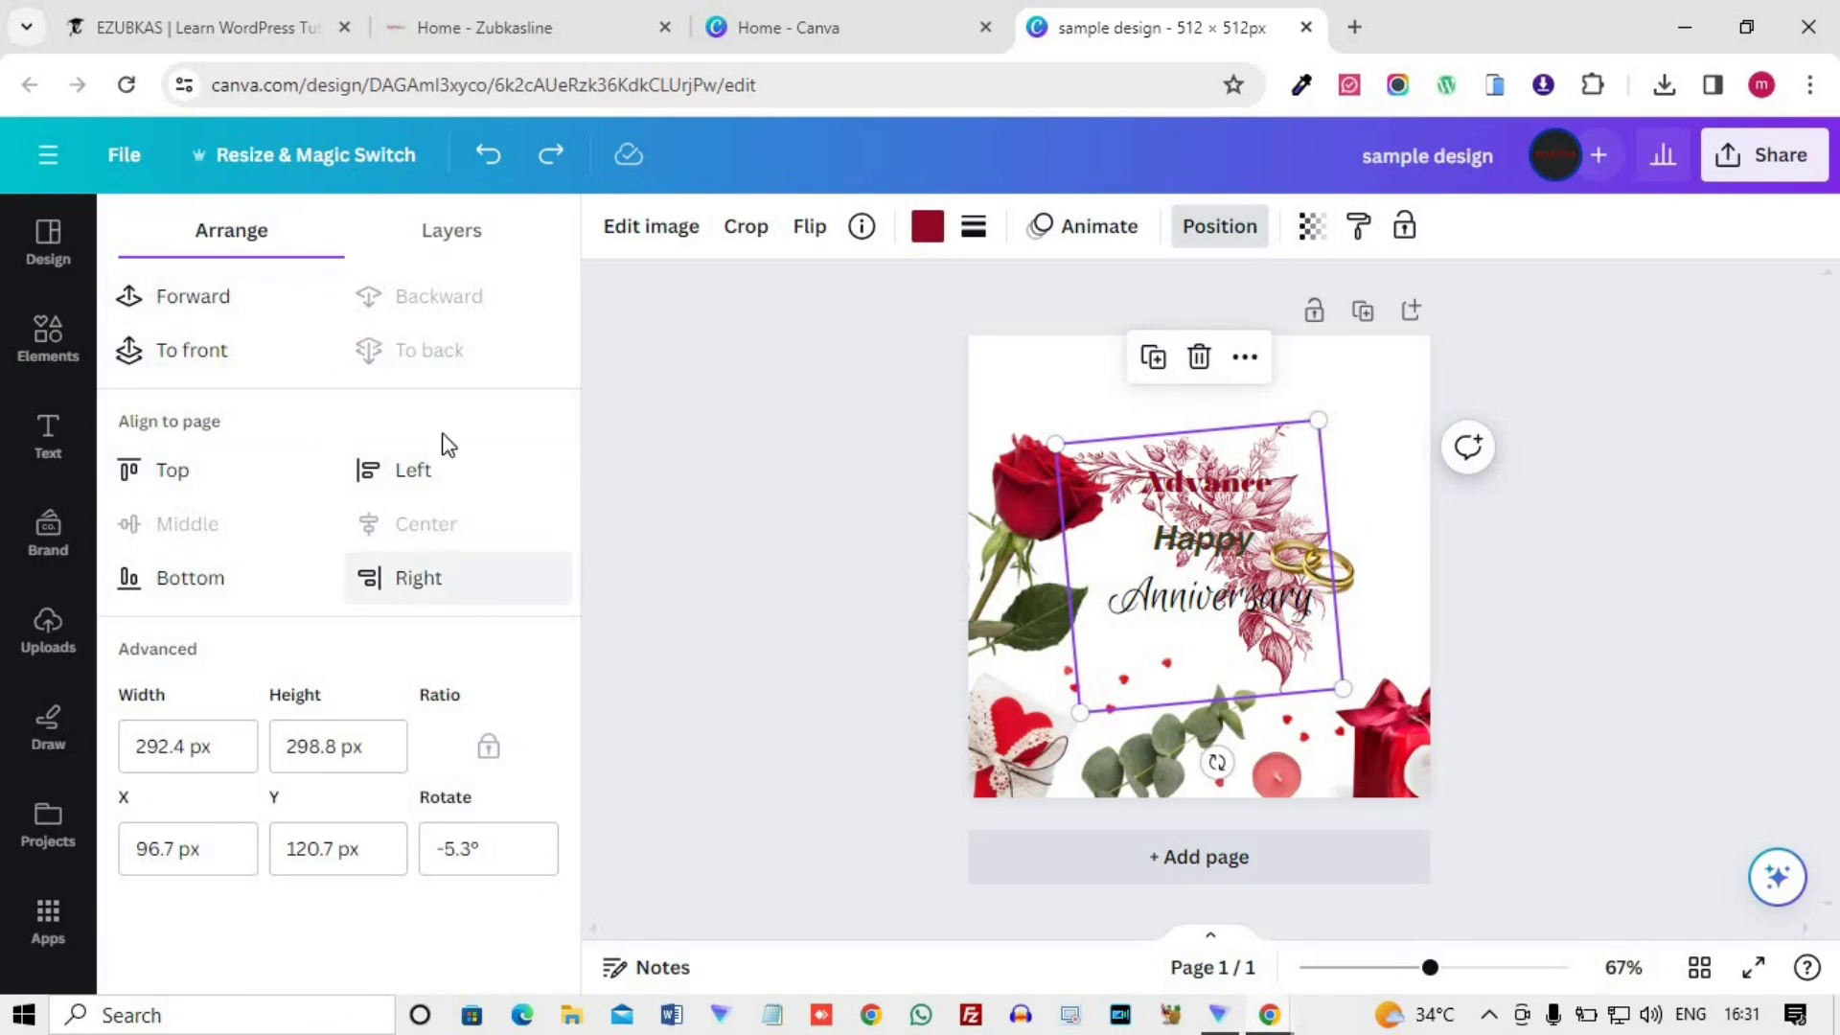
pyautogui.click(428, 577)
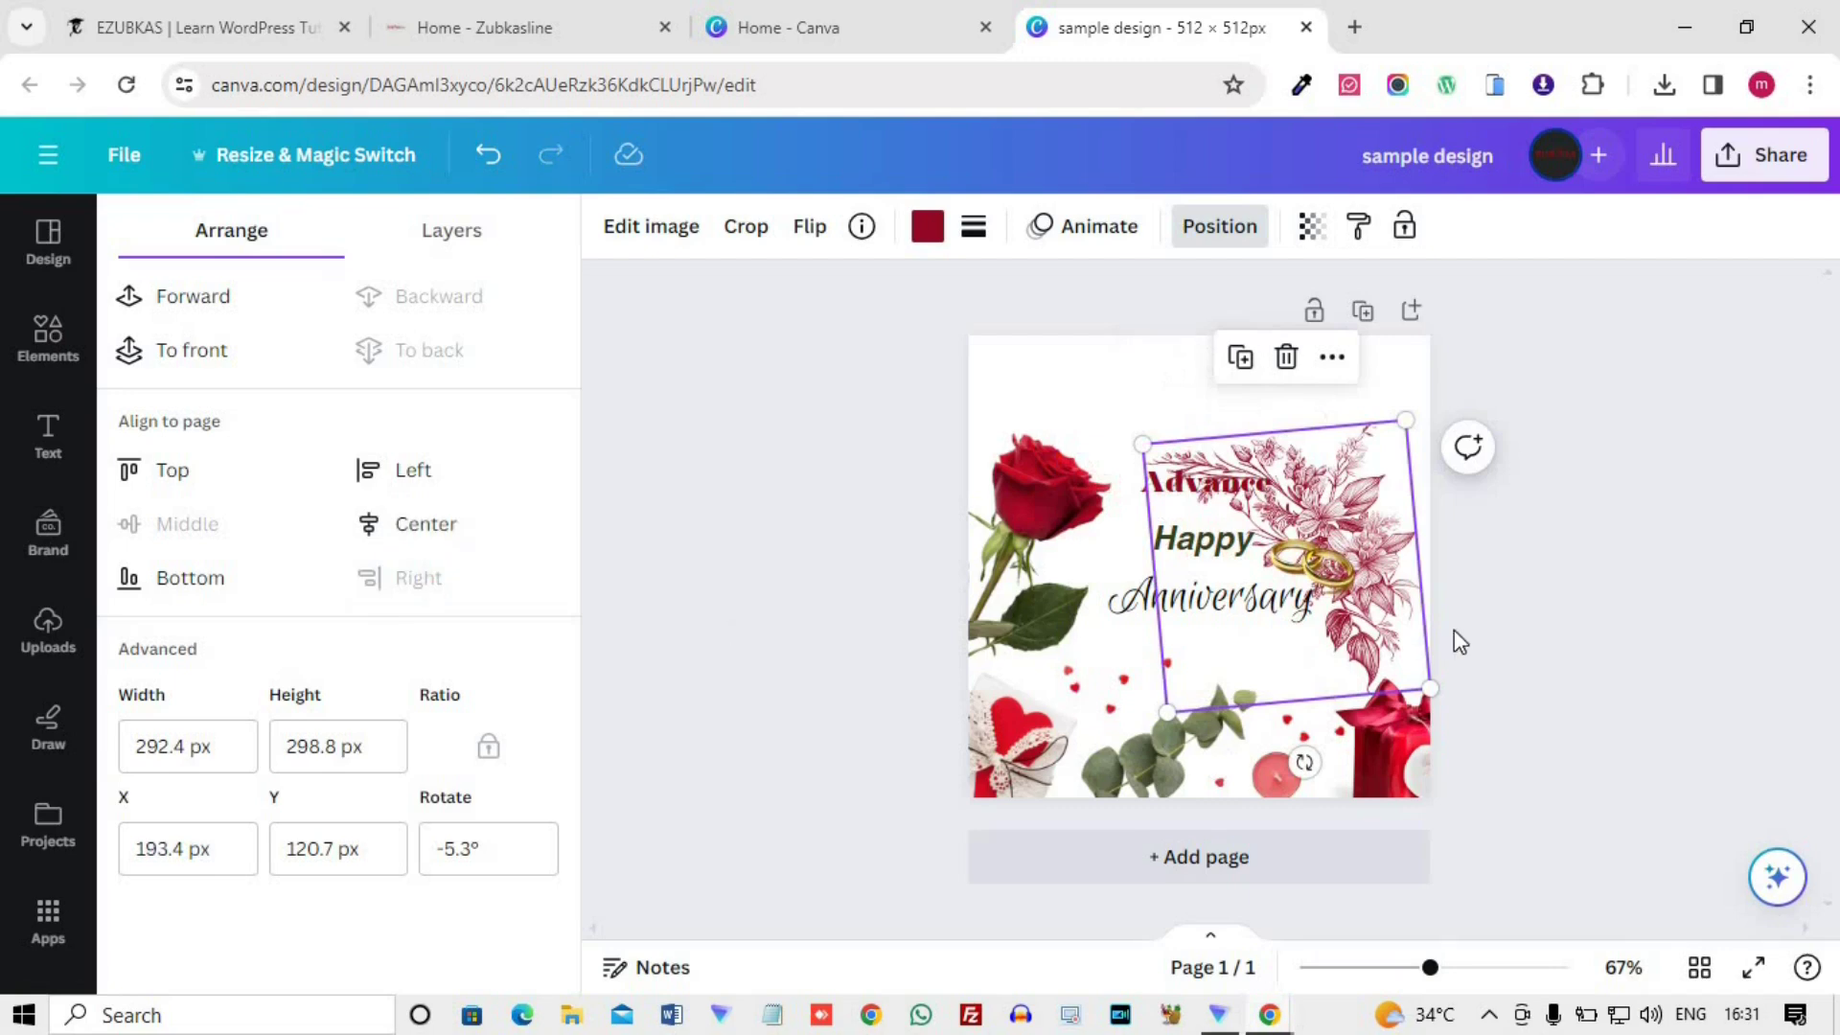
pyautogui.hotkey('ctrl', 'z')
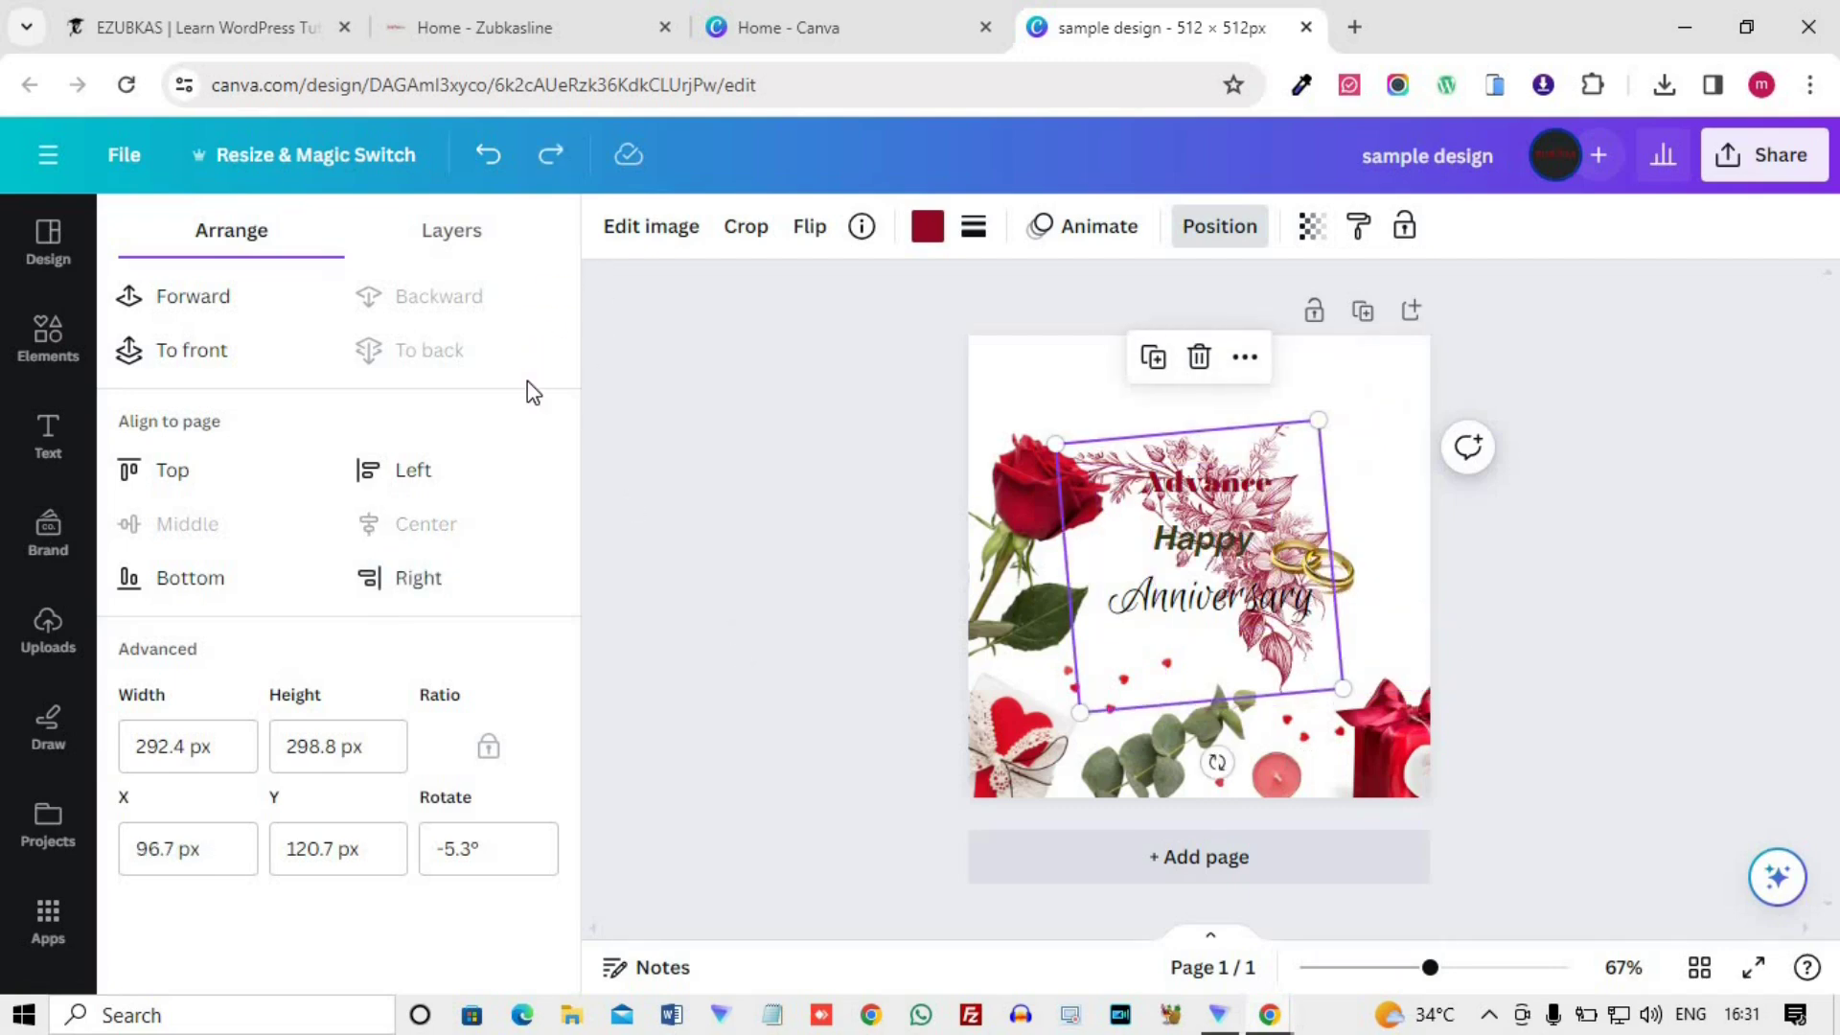
pyautogui.hotkey('ctrl', 'z')
pyautogui.hotkey('ctrl', 'z')
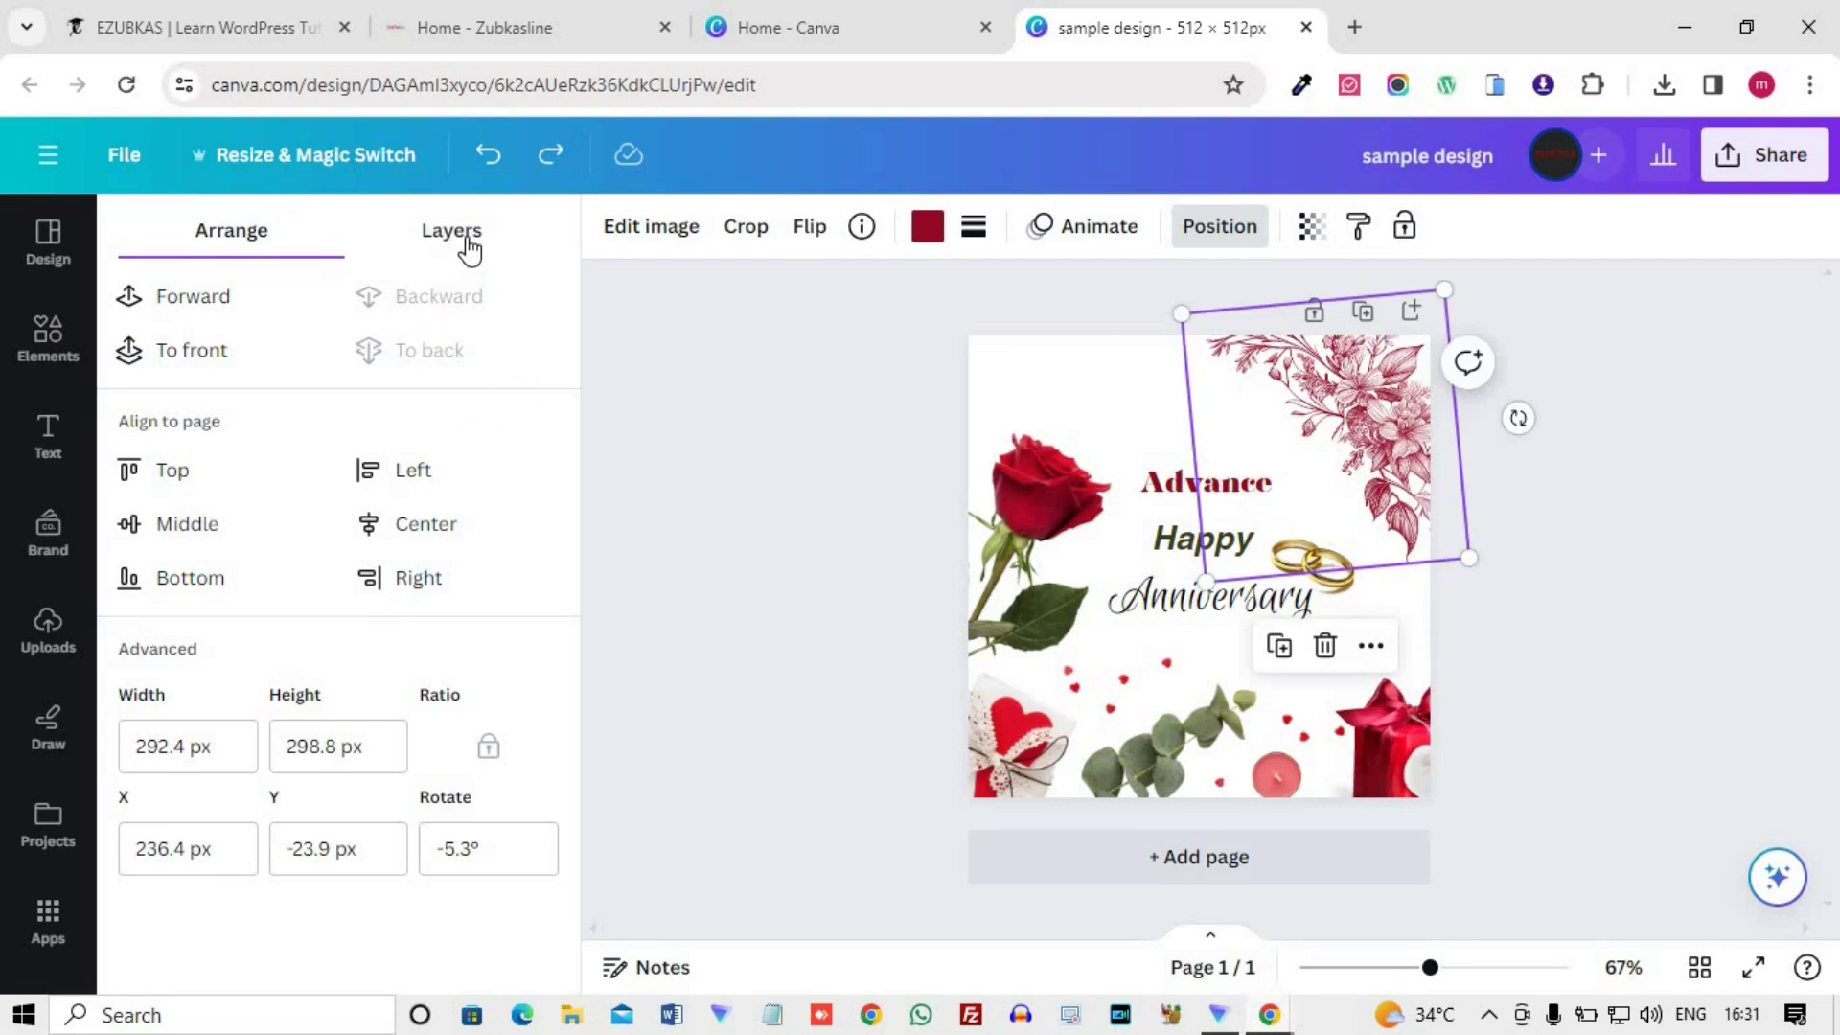
# - Look over the card's layer list and the floral graphic's crop options without changing anything
pyautogui.click(468, 247)
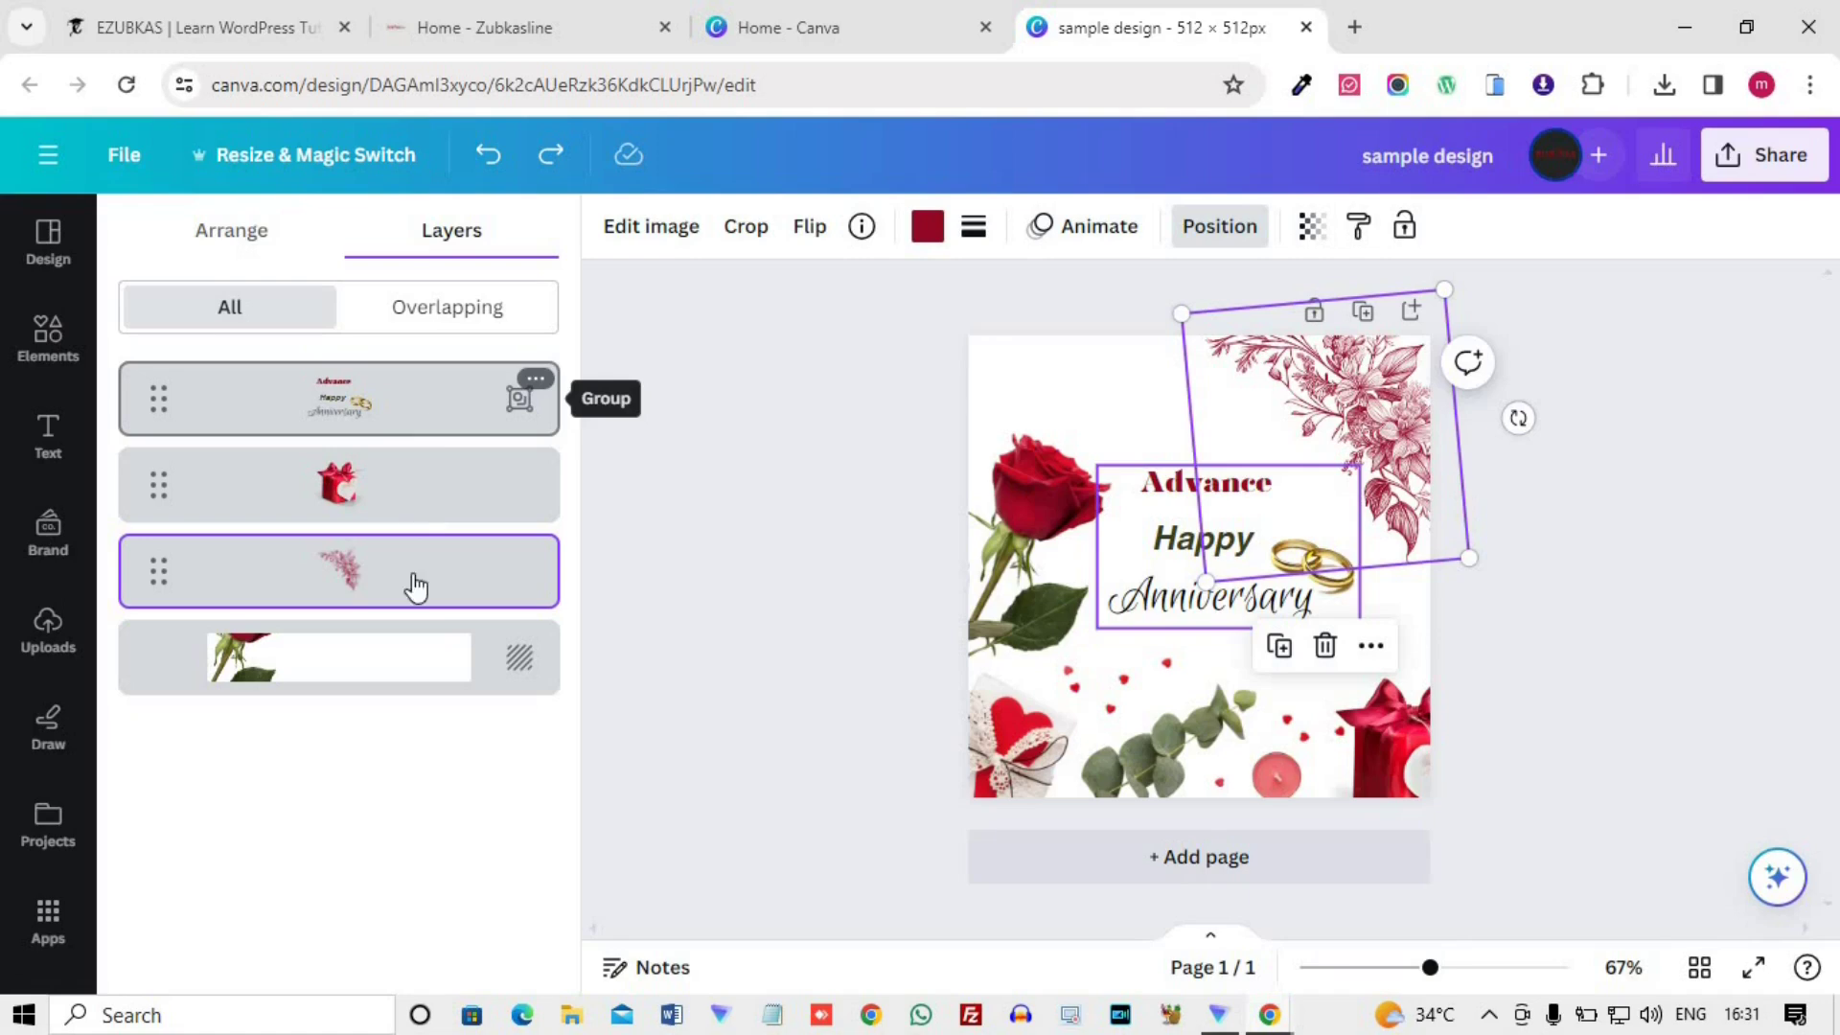
pyautogui.click(753, 324)
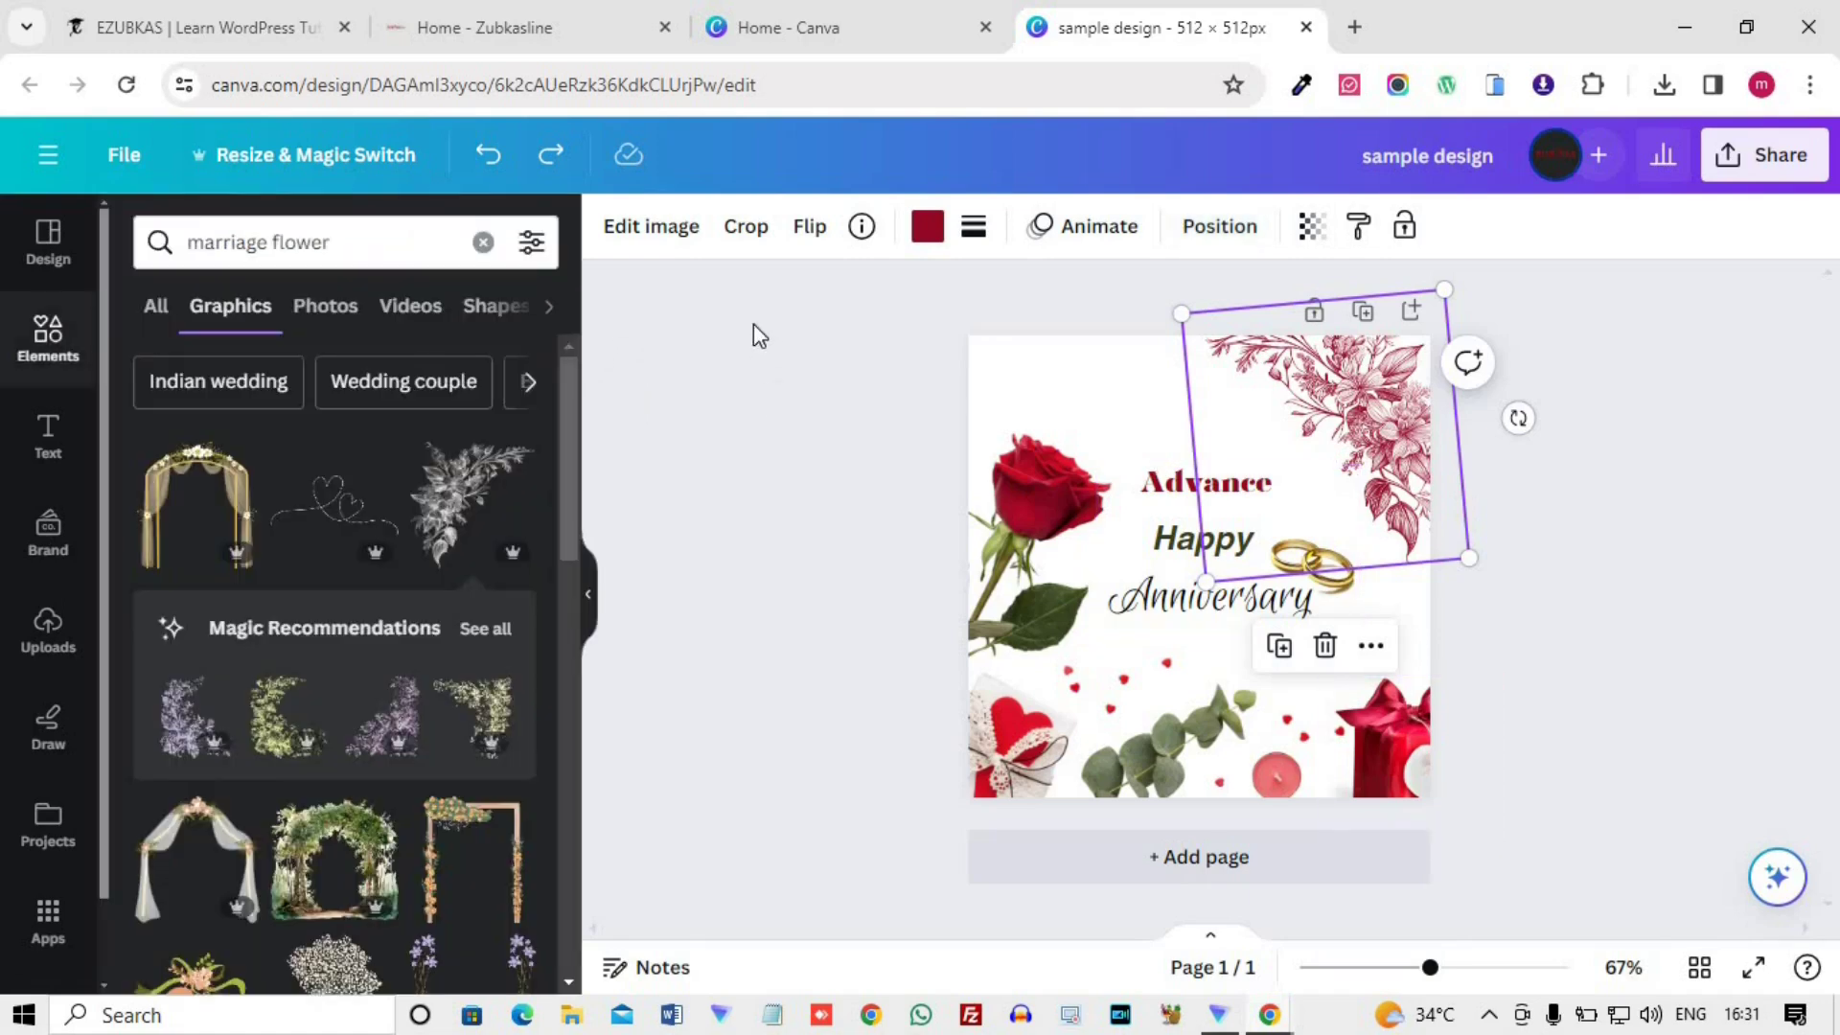
pyautogui.click(764, 238)
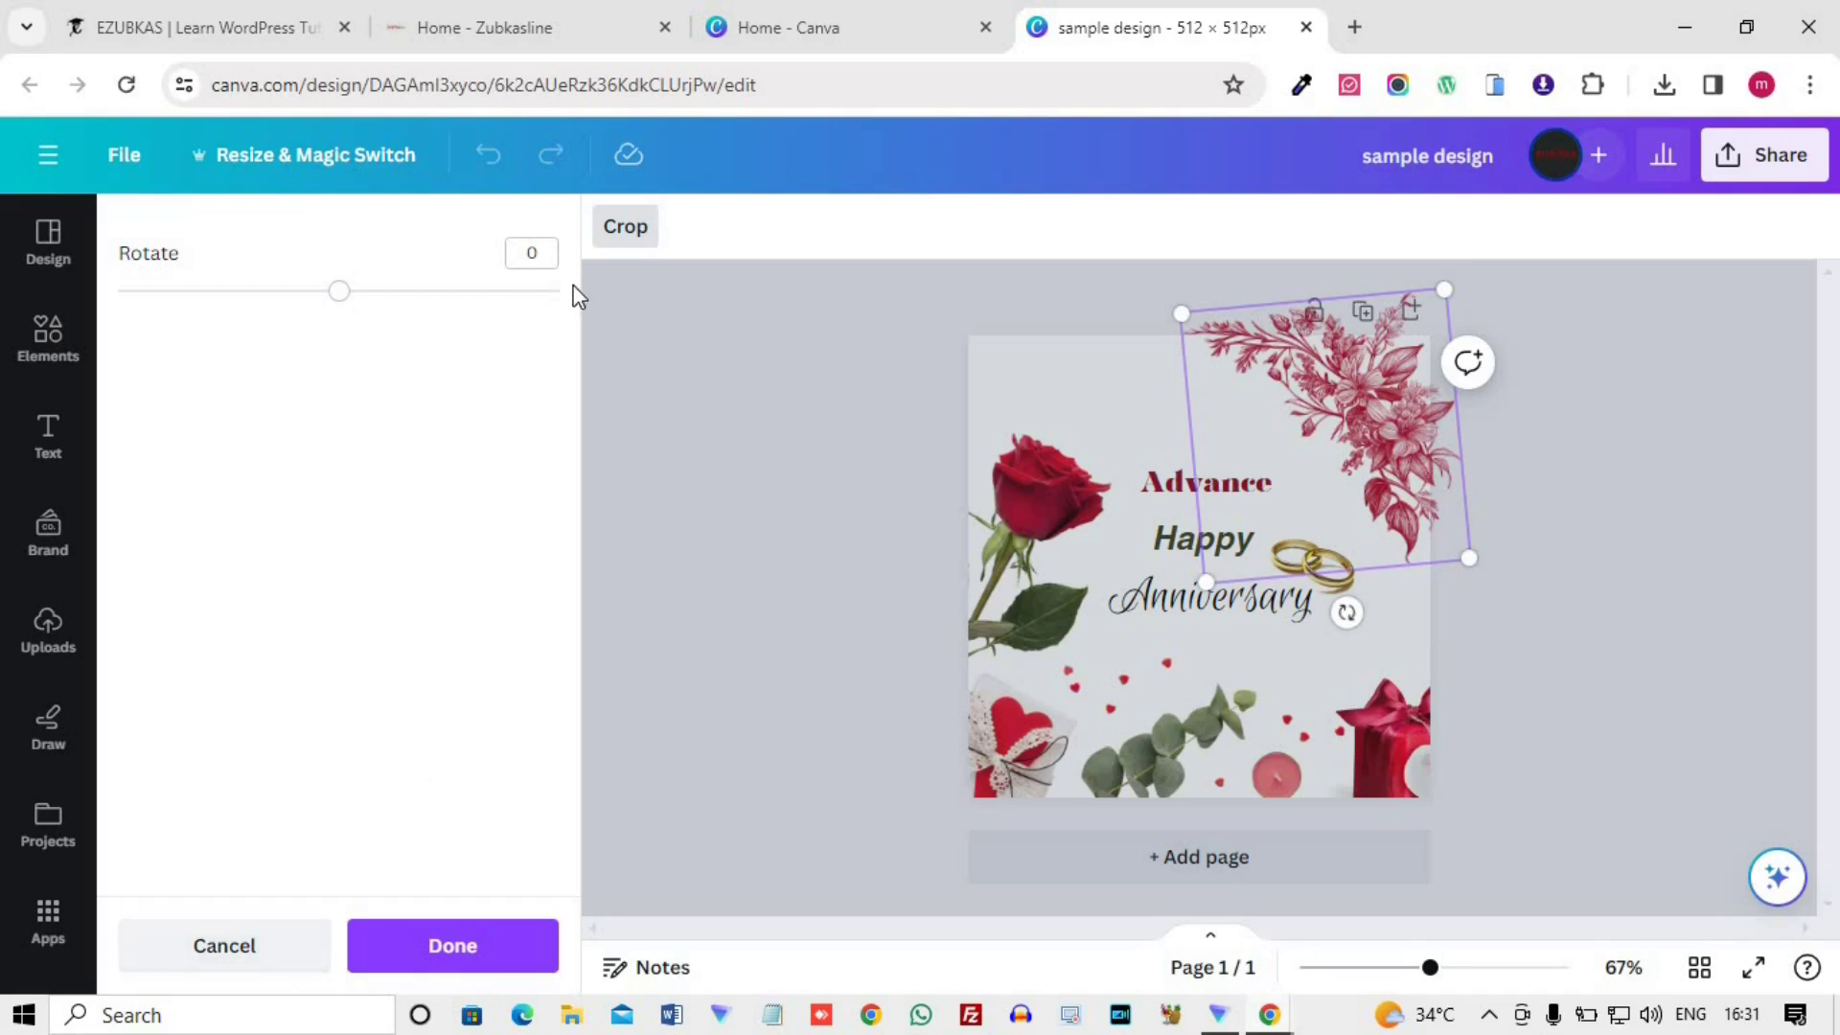
pyautogui.click(751, 460)
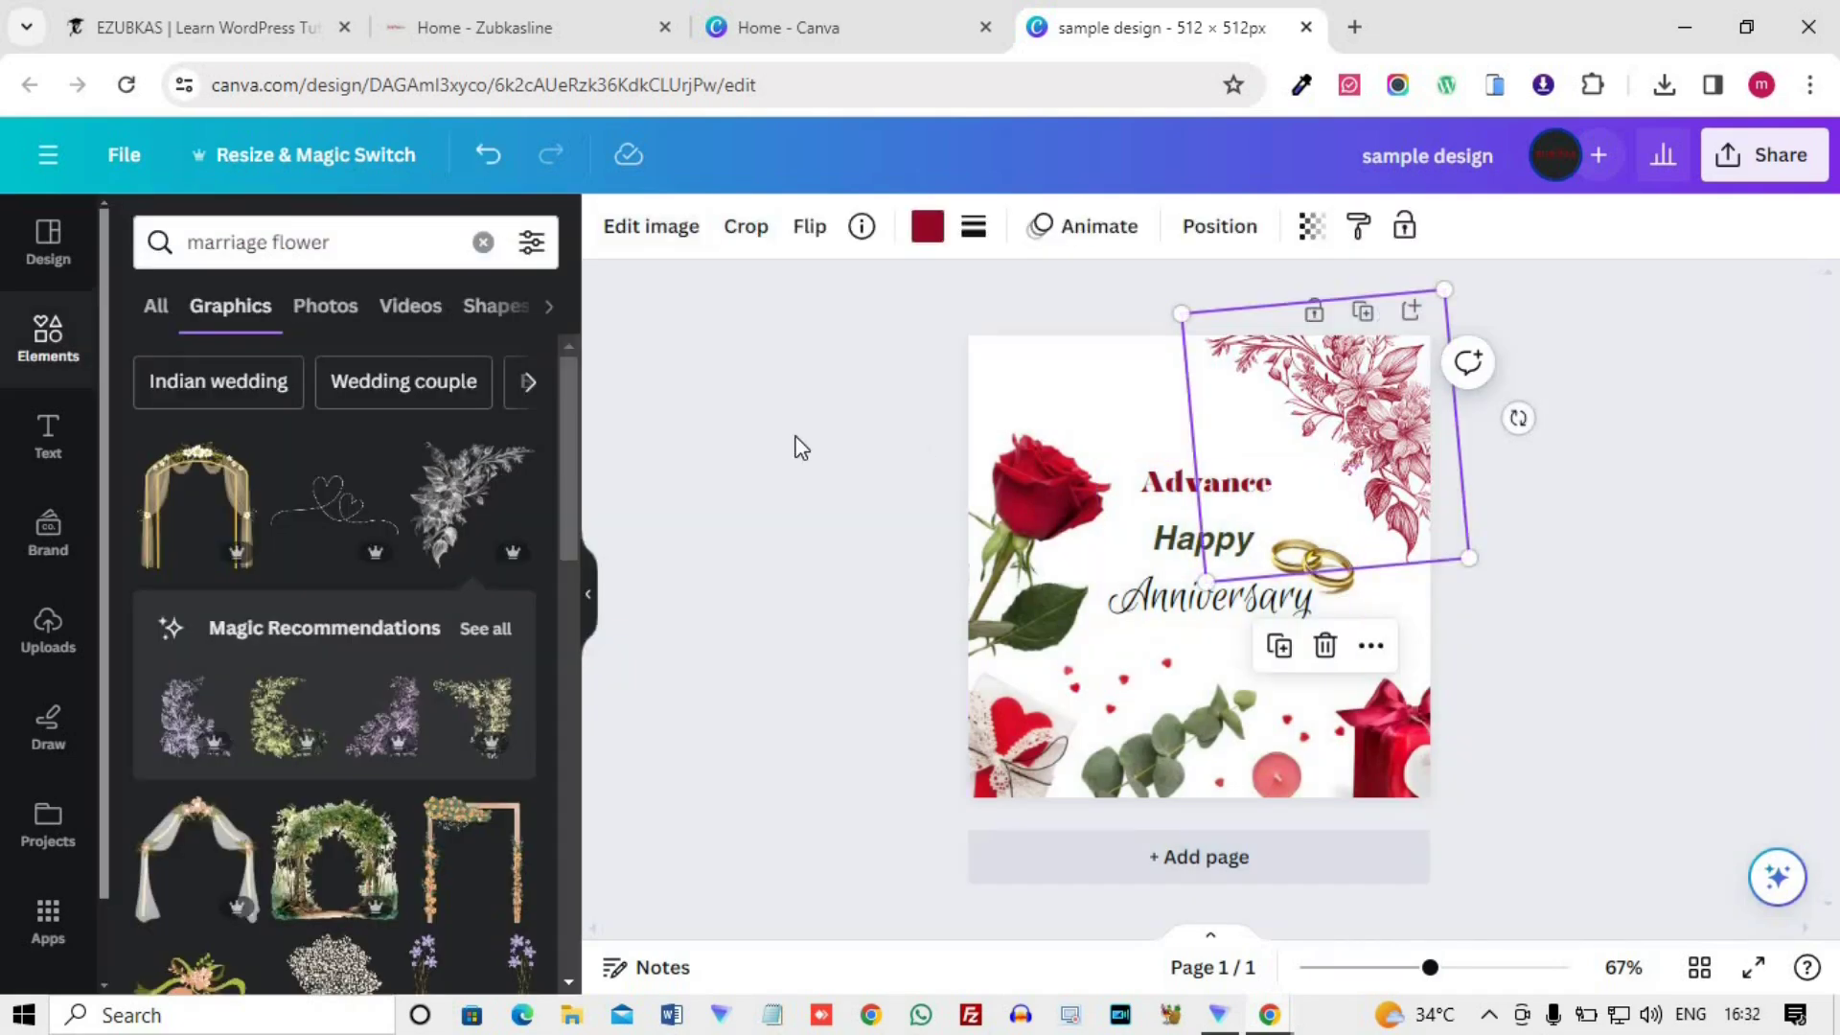
pyautogui.click(880, 555)
pyautogui.click(1315, 391)
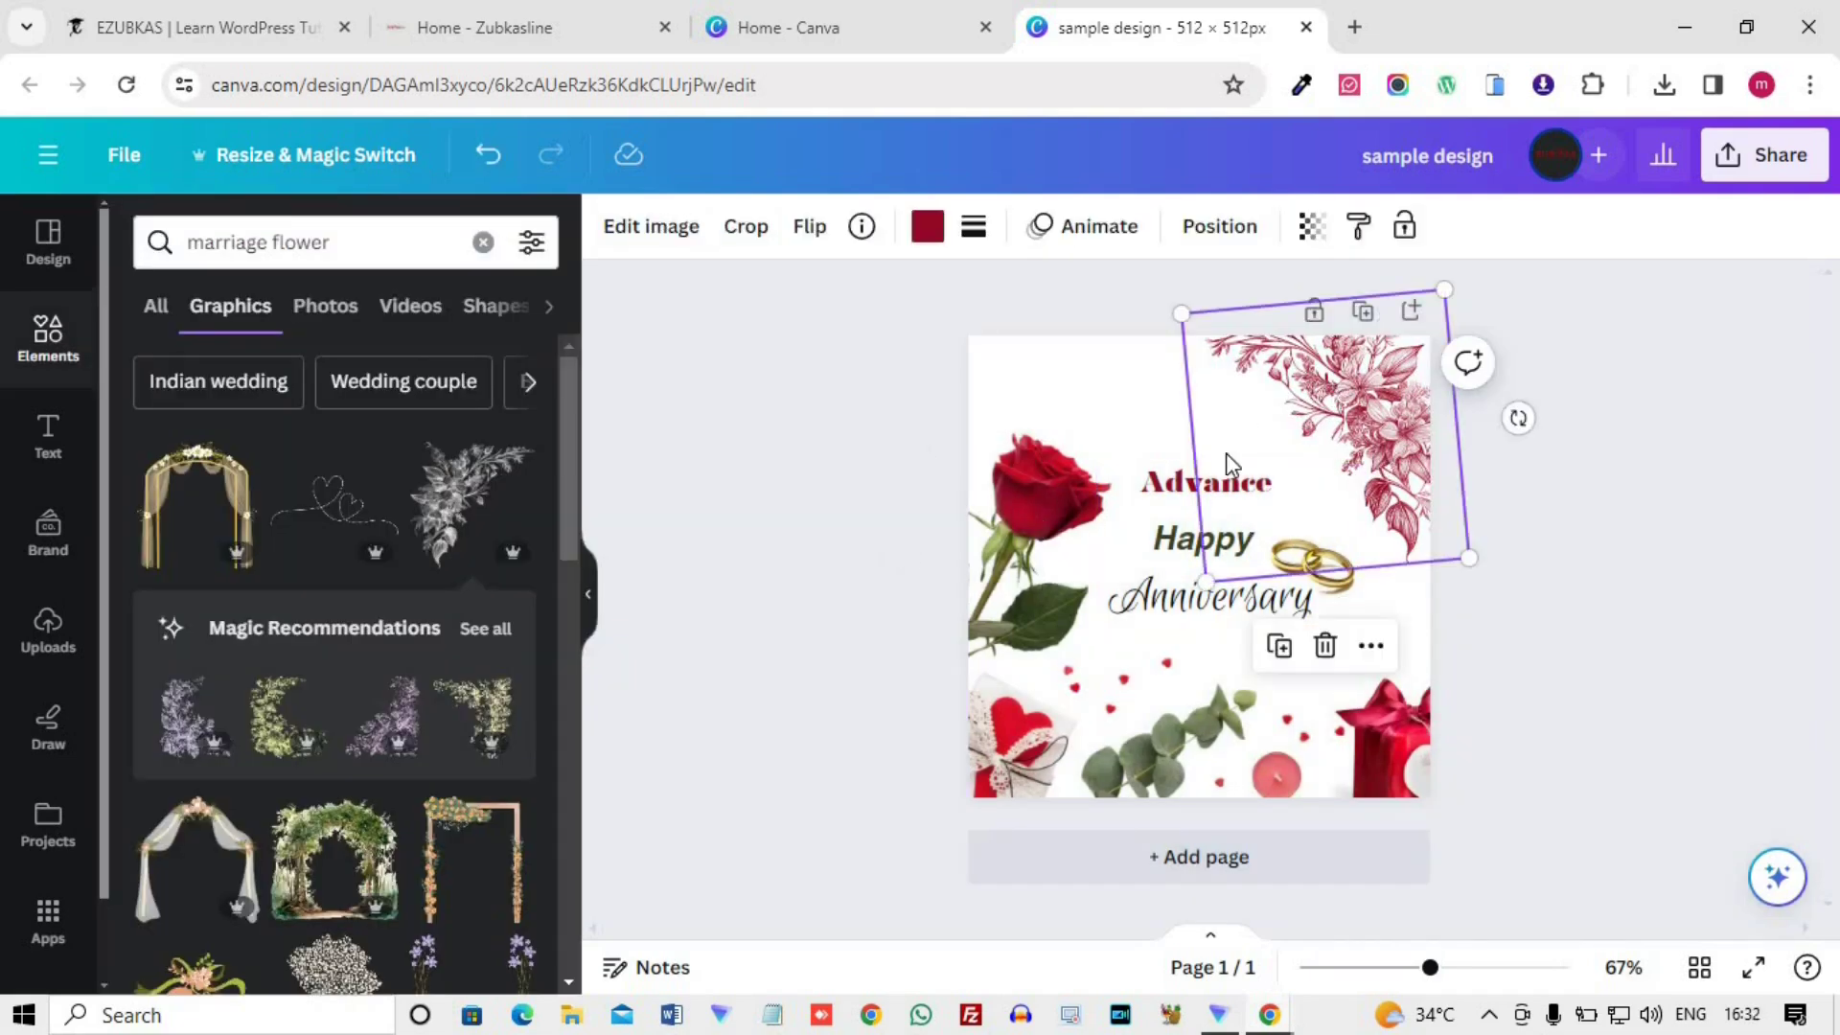
# - View the floral graphic's details and browse more elements by its creator, D-Stocks
pyautogui.click(863, 230)
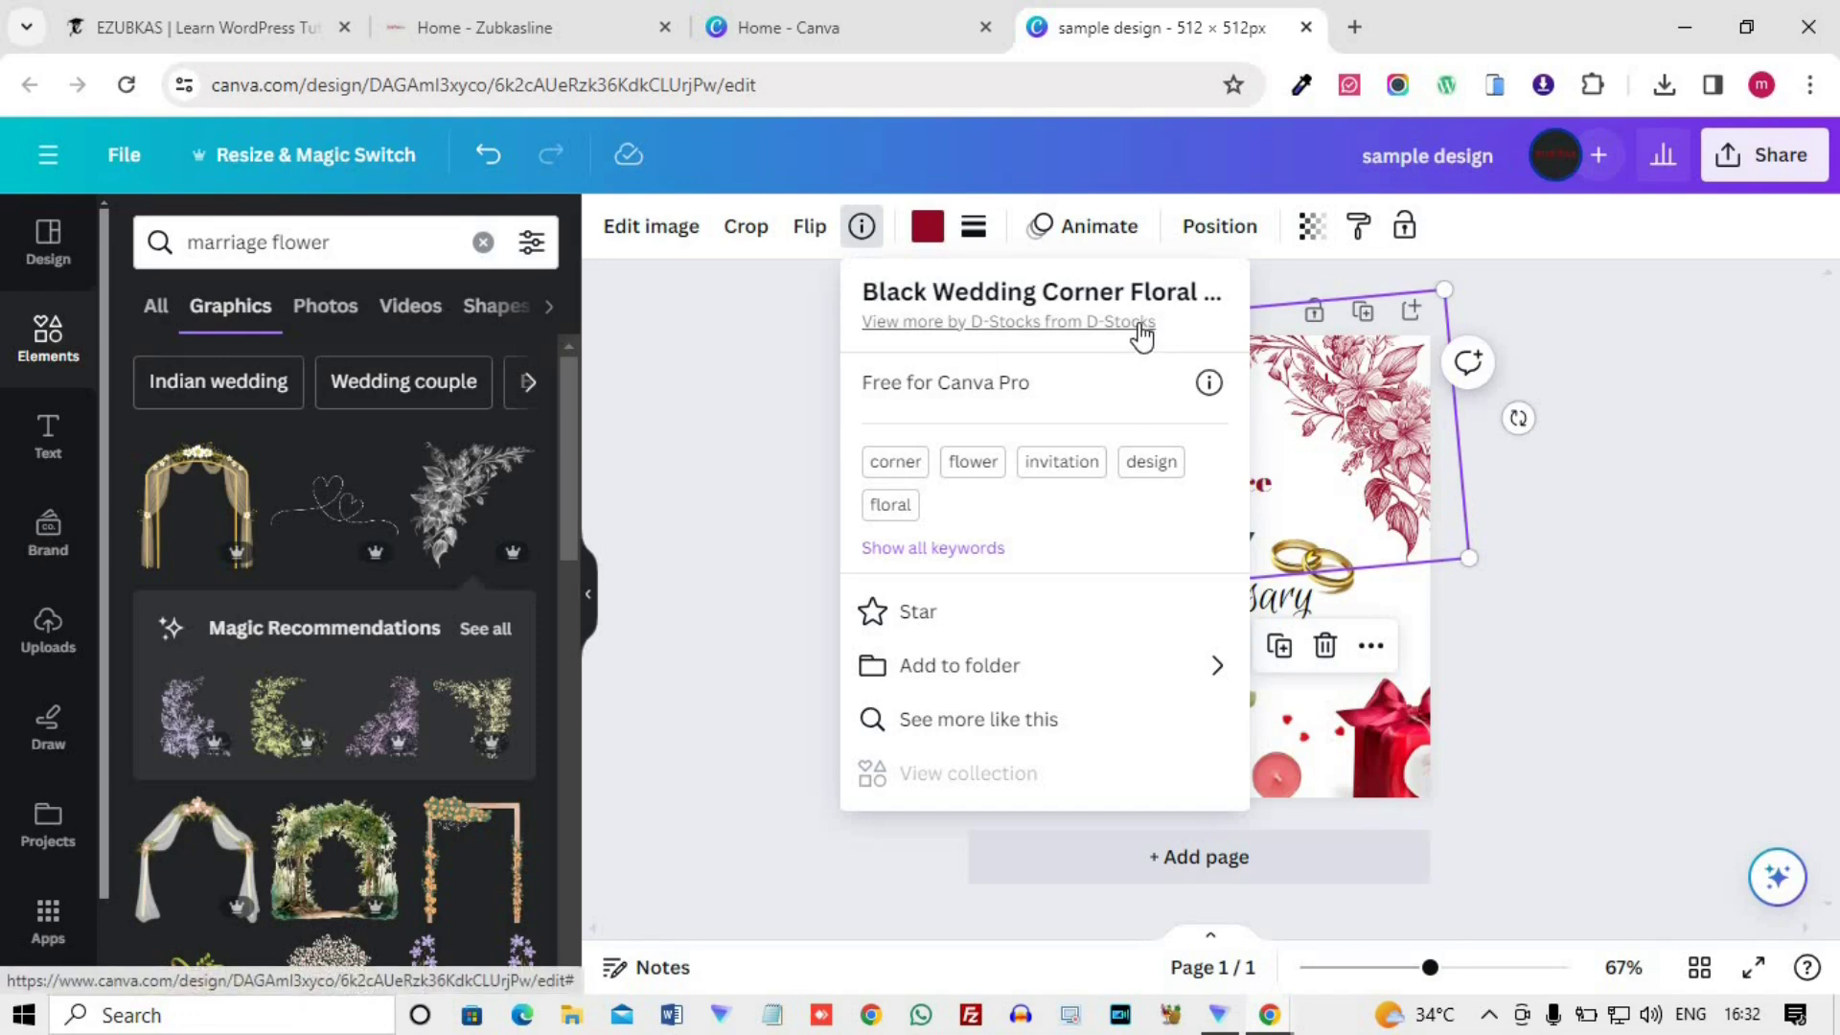
pyautogui.click(1084, 331)
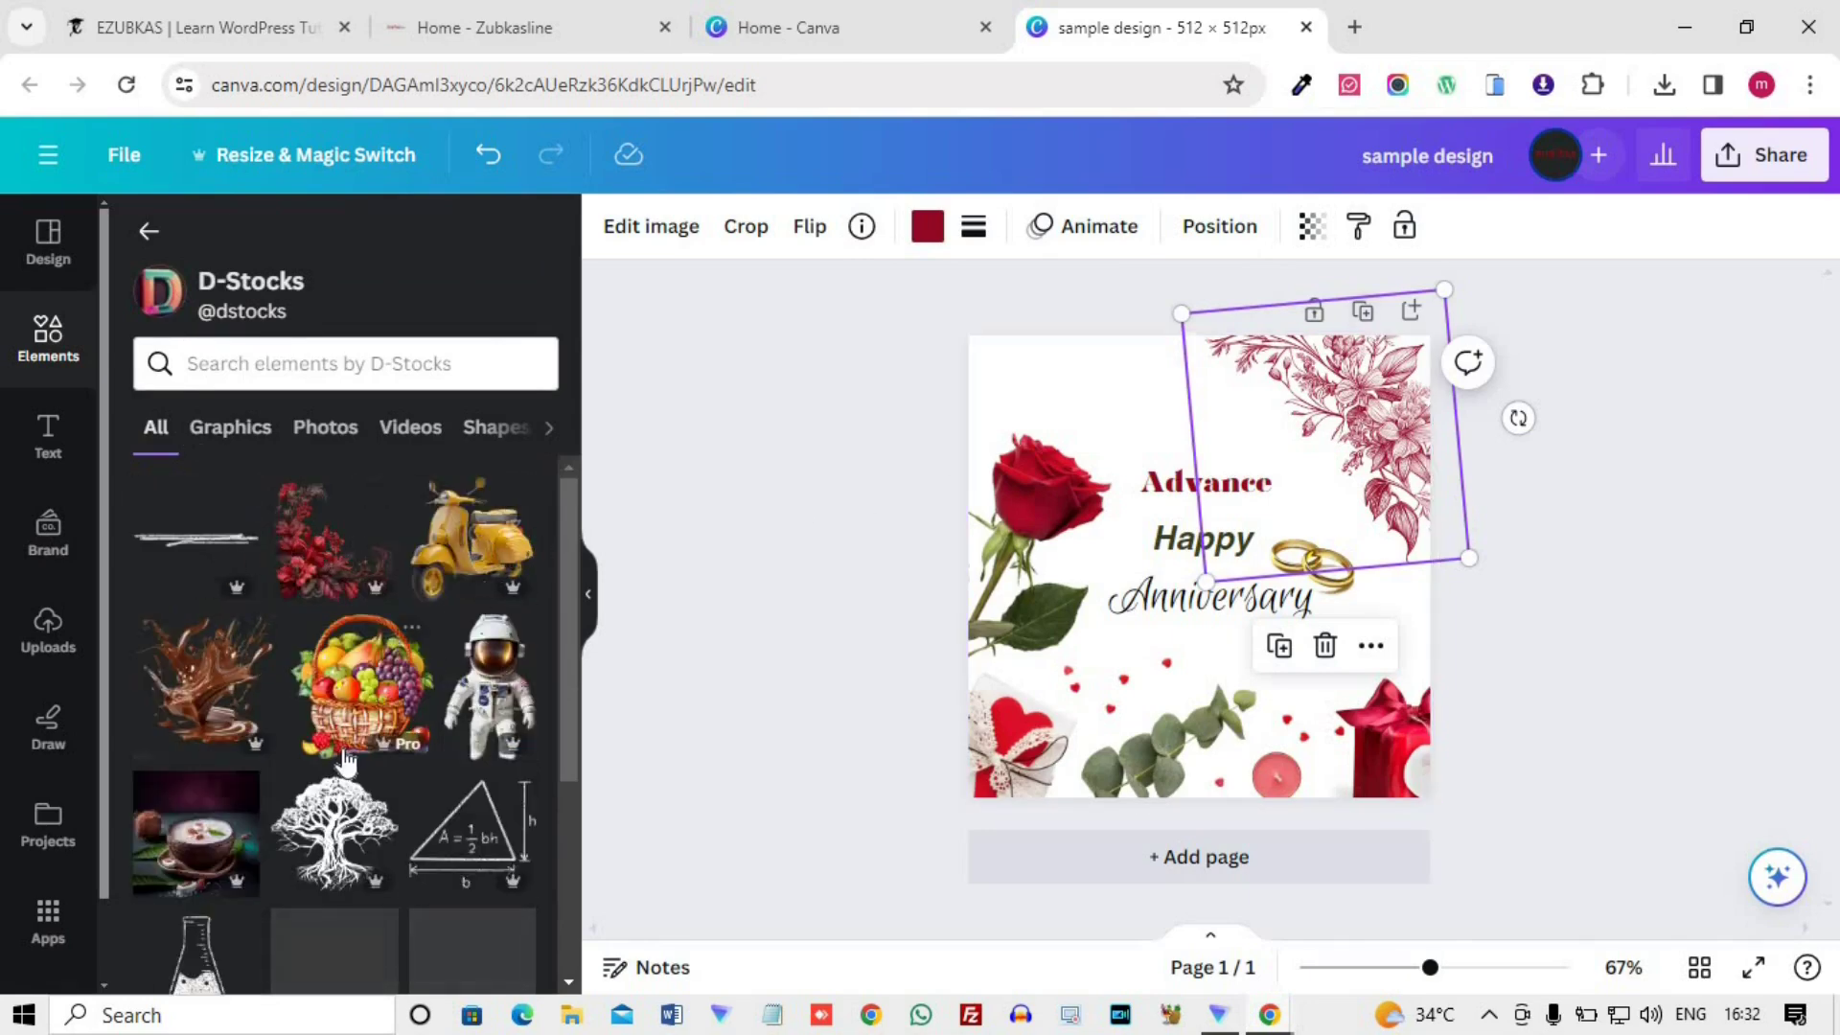
pyautogui.scroll(-1, 345, 757)
pyautogui.scroll(-5, 345, 757)
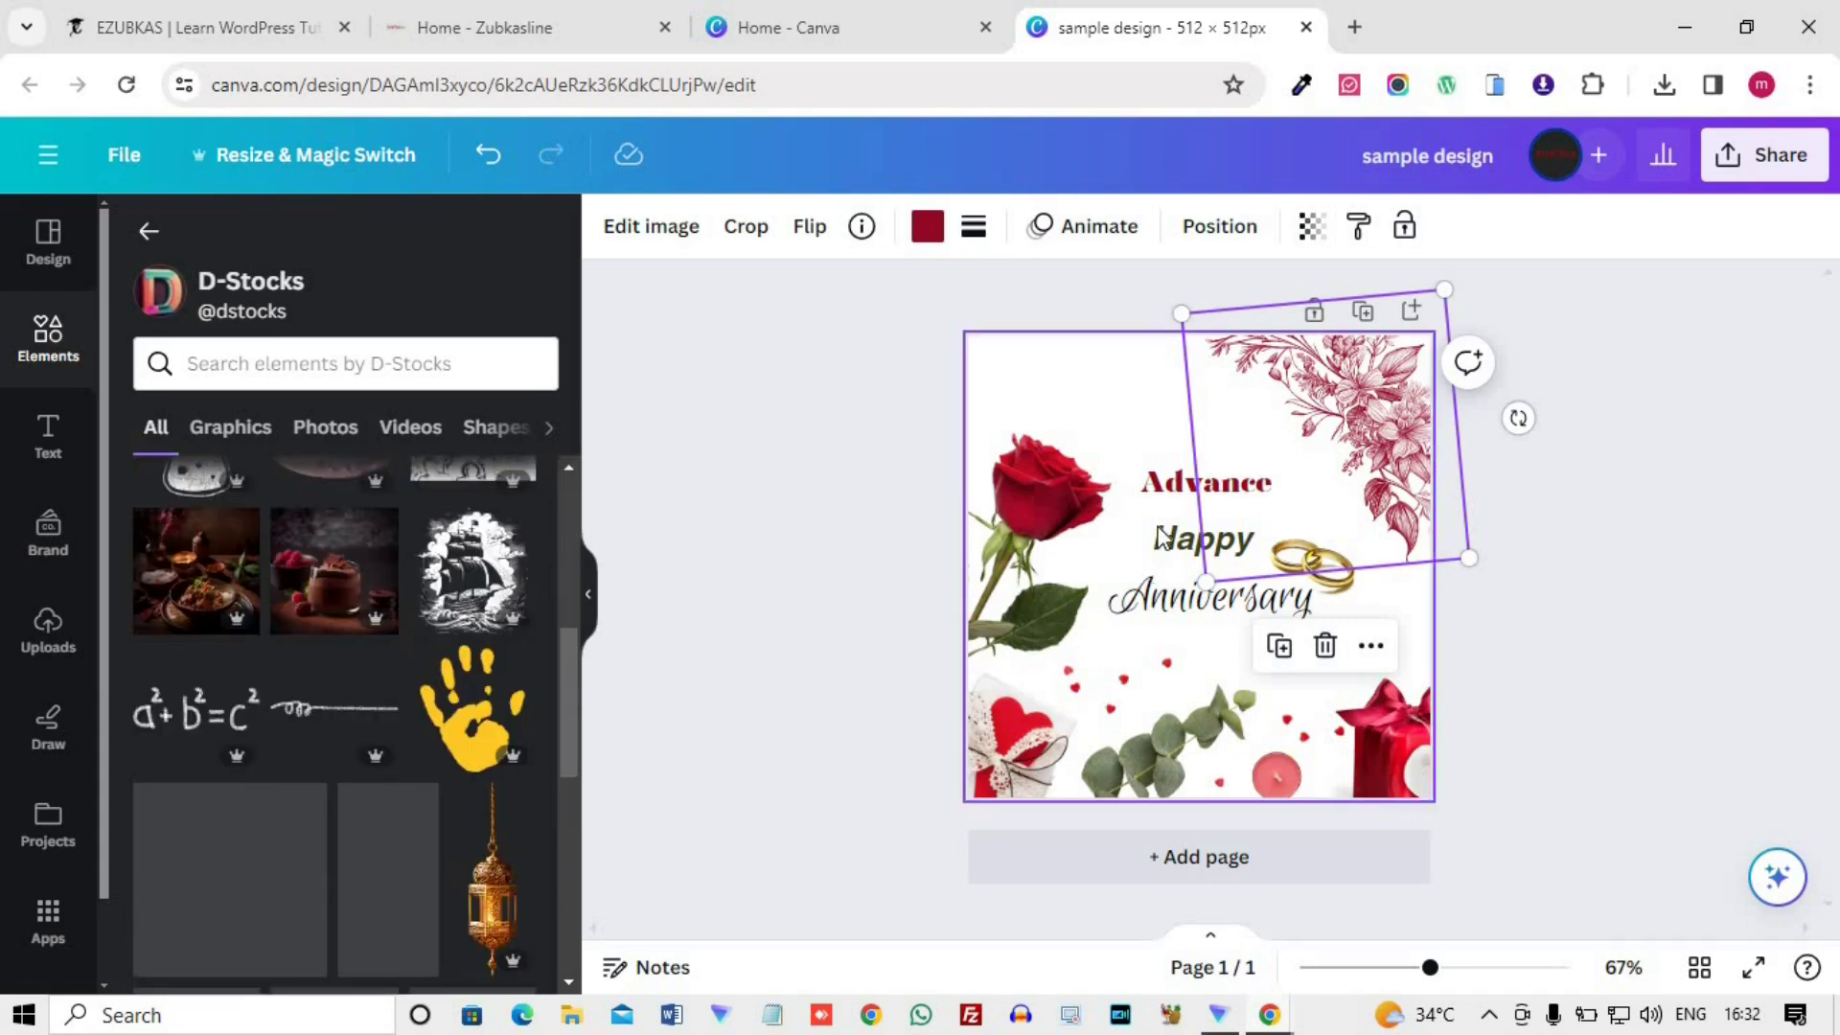
# - Find more graphics similar to the corner floral and browse the recommendations
pyautogui.click(862, 226)
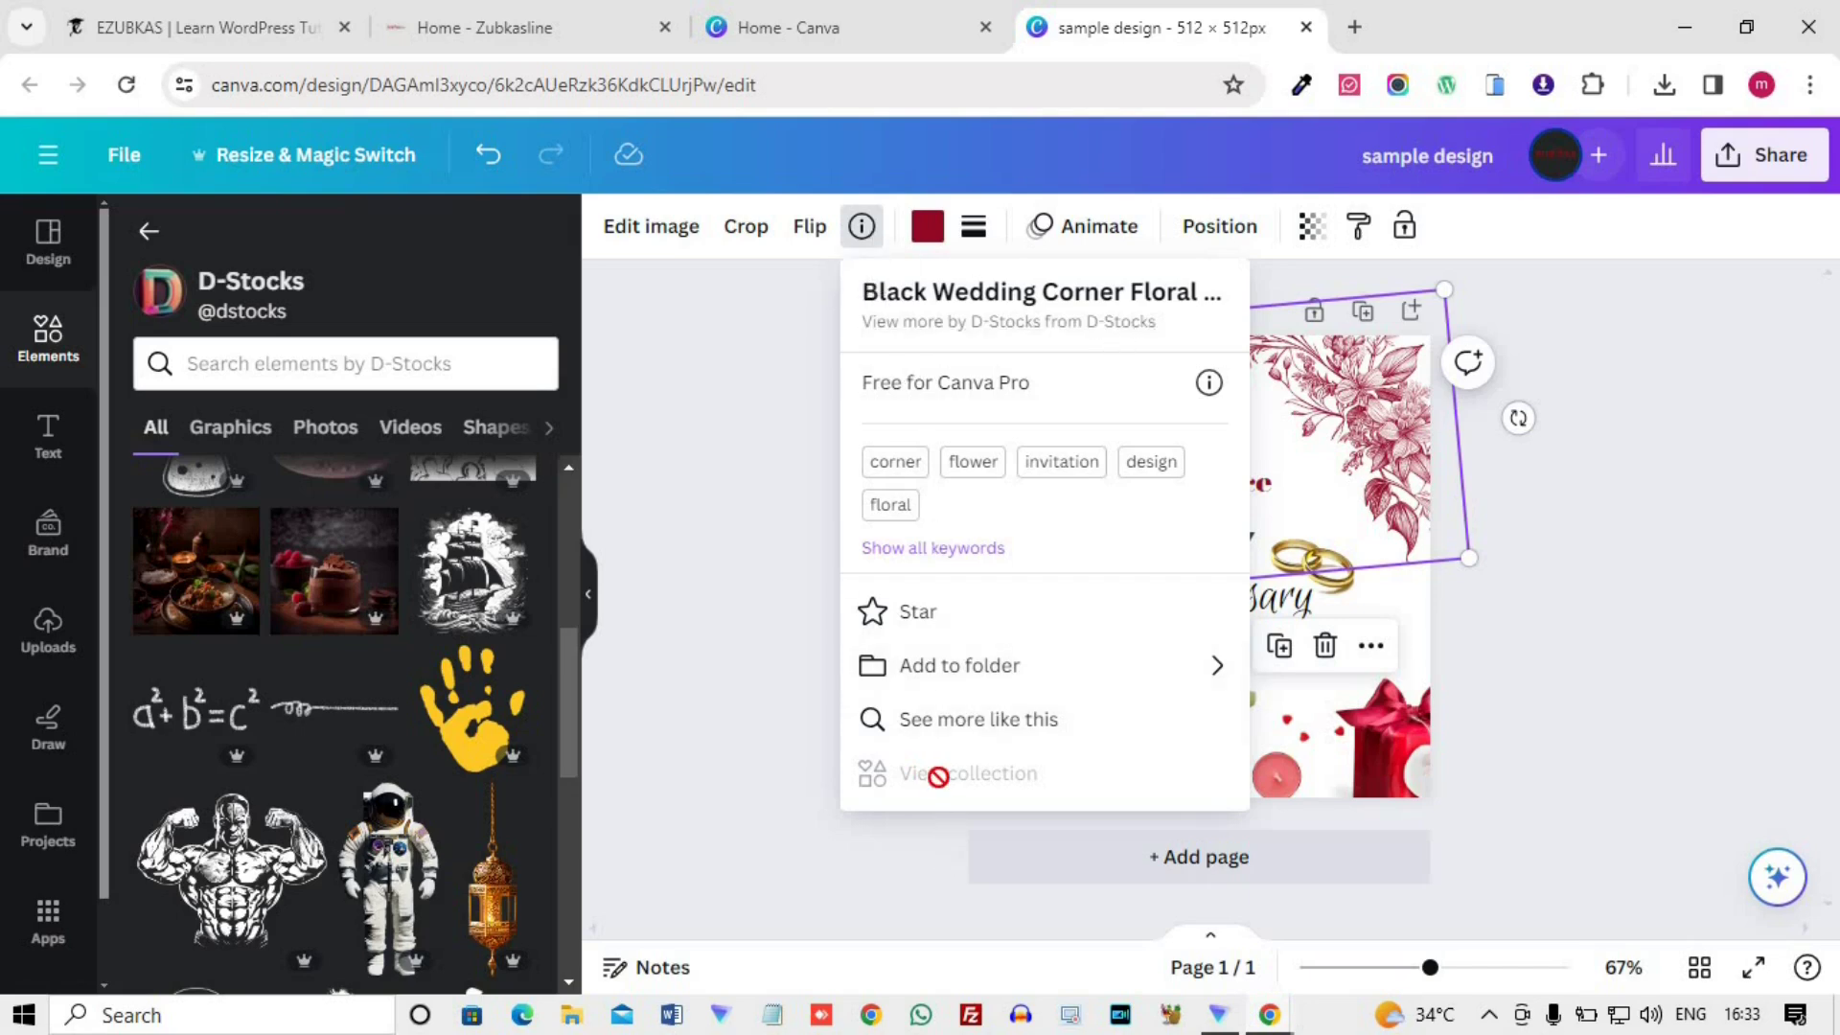
pyautogui.click(946, 718)
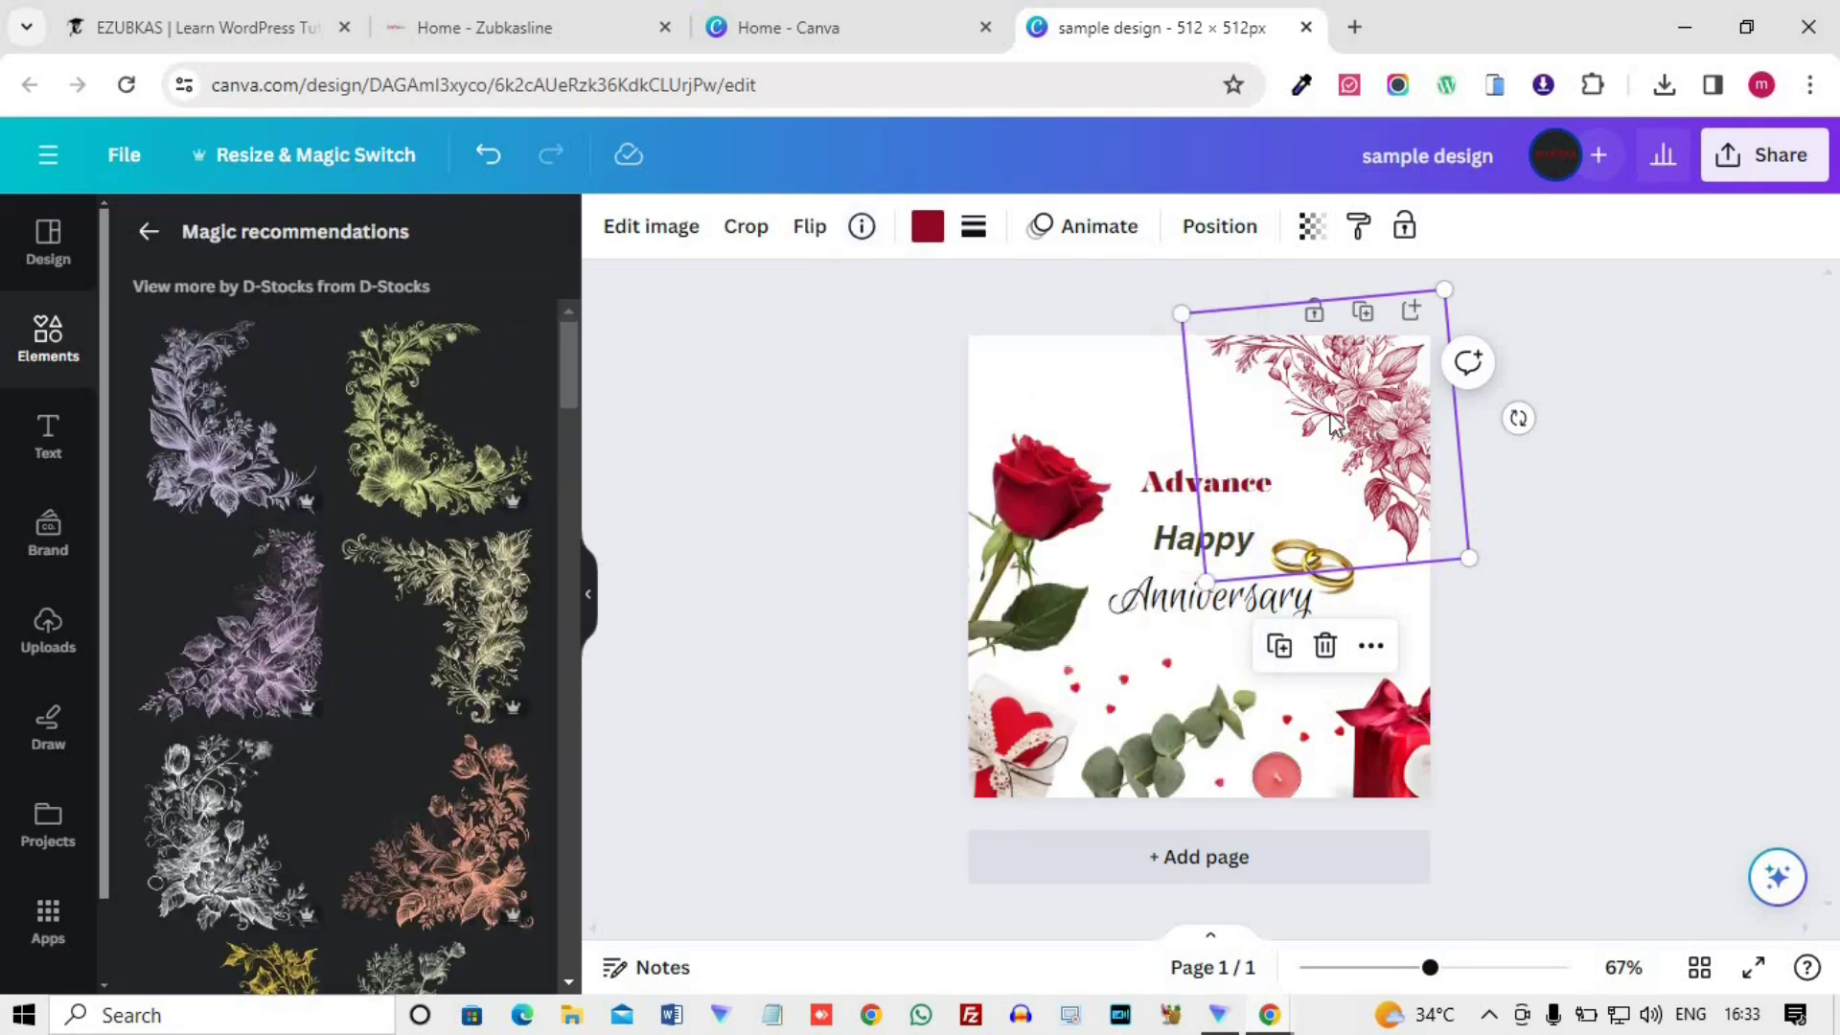
pyautogui.scroll(-3, 286, 823)
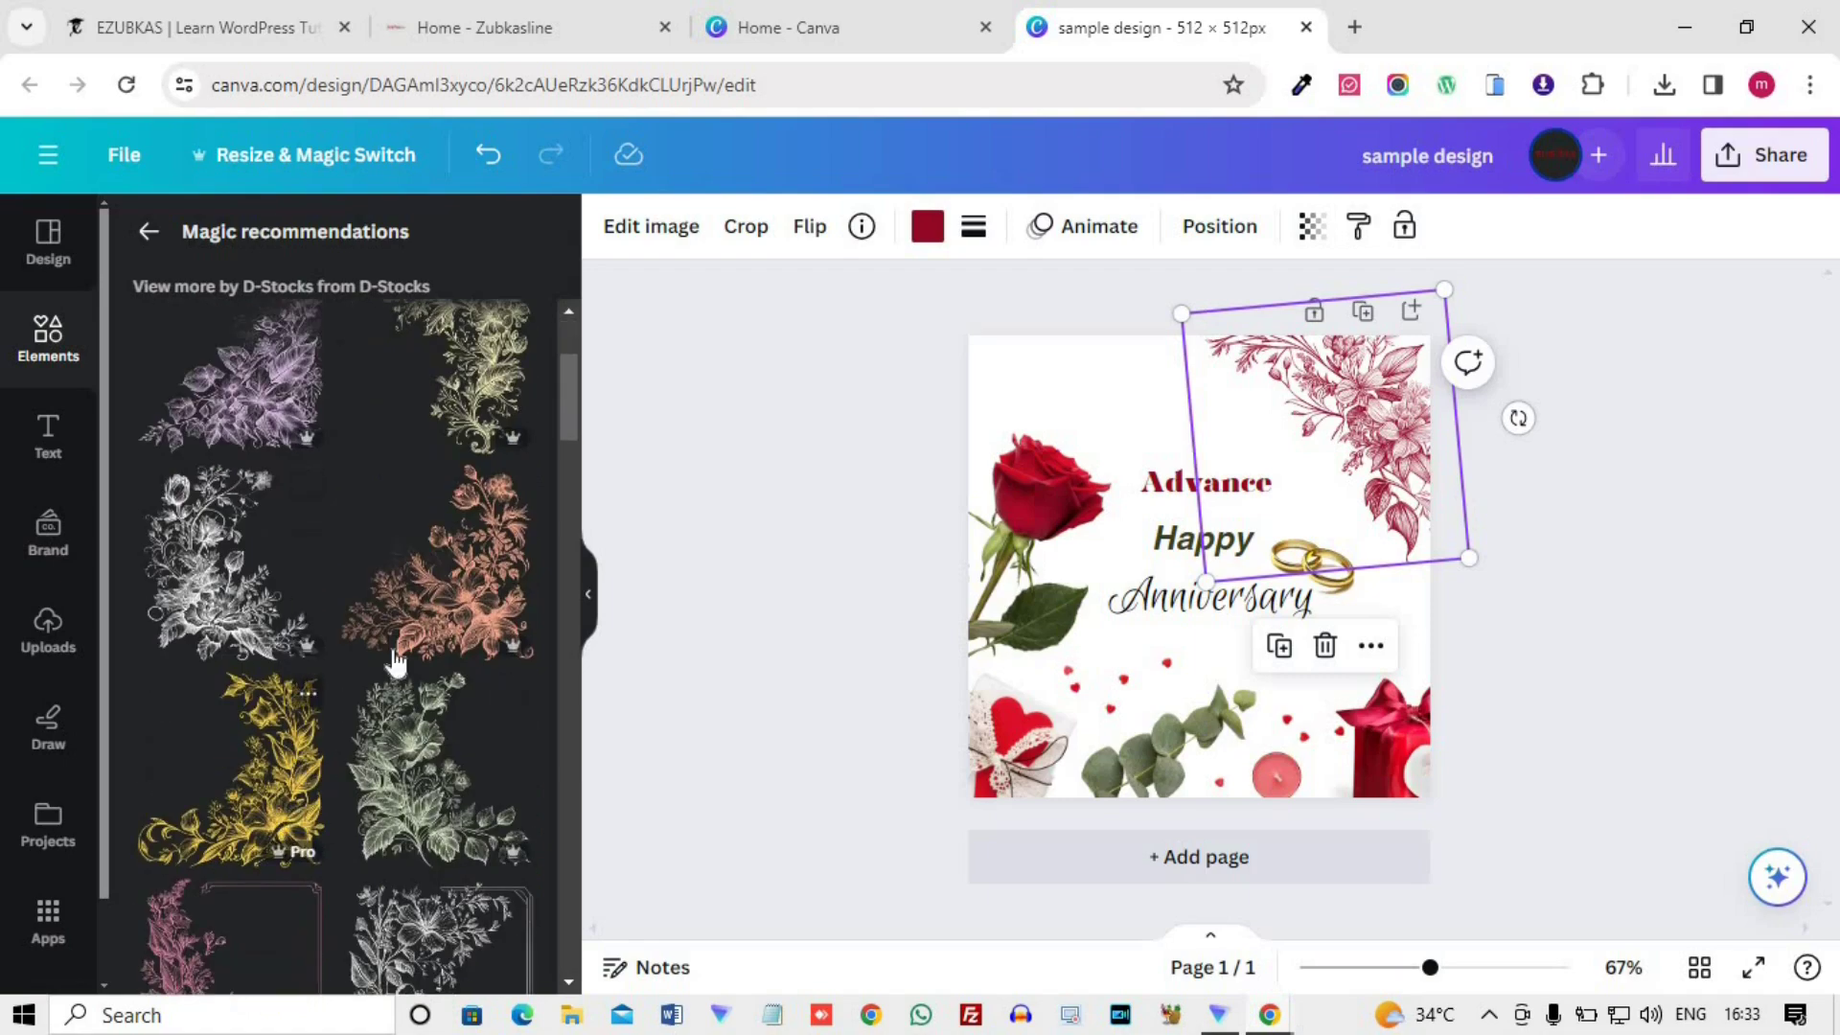
# - Add the light blue floral corner graphic from the recommendations, enlarge it and place it in the card's upper-left corner
pyautogui.scroll(-10, 269, 708)
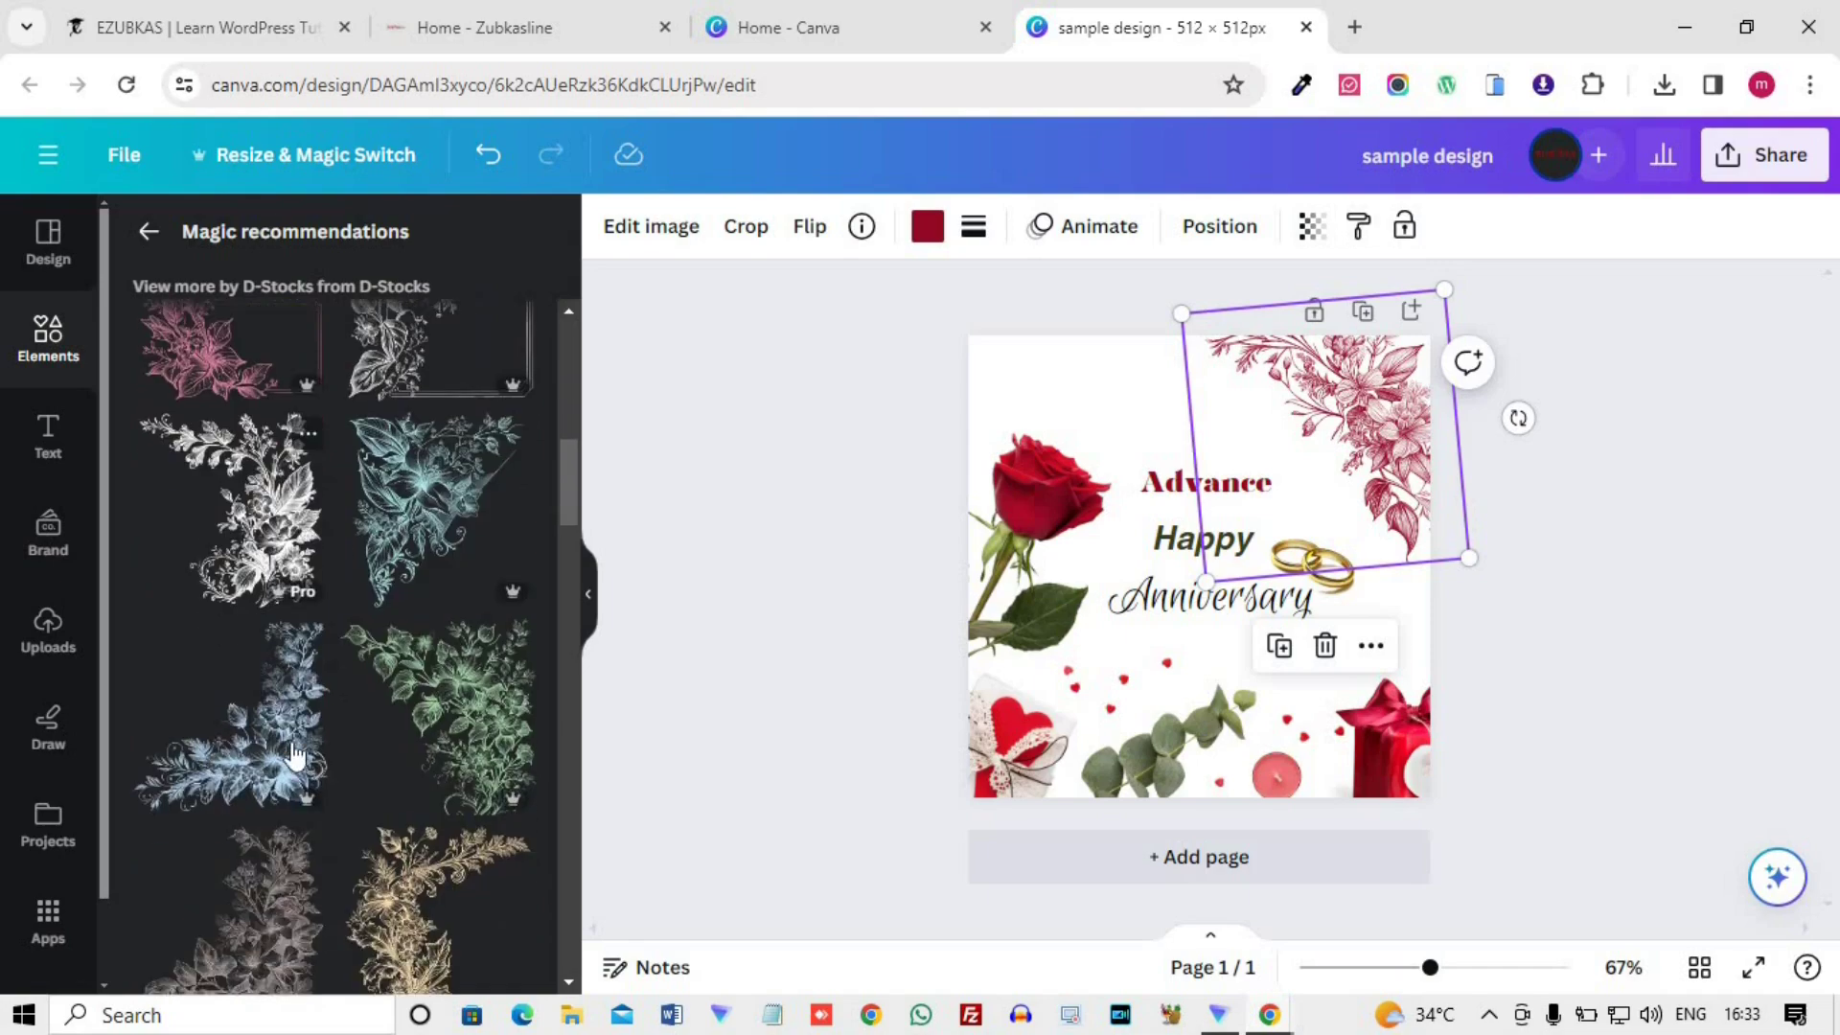
pyautogui.scroll(-10, 313, 757)
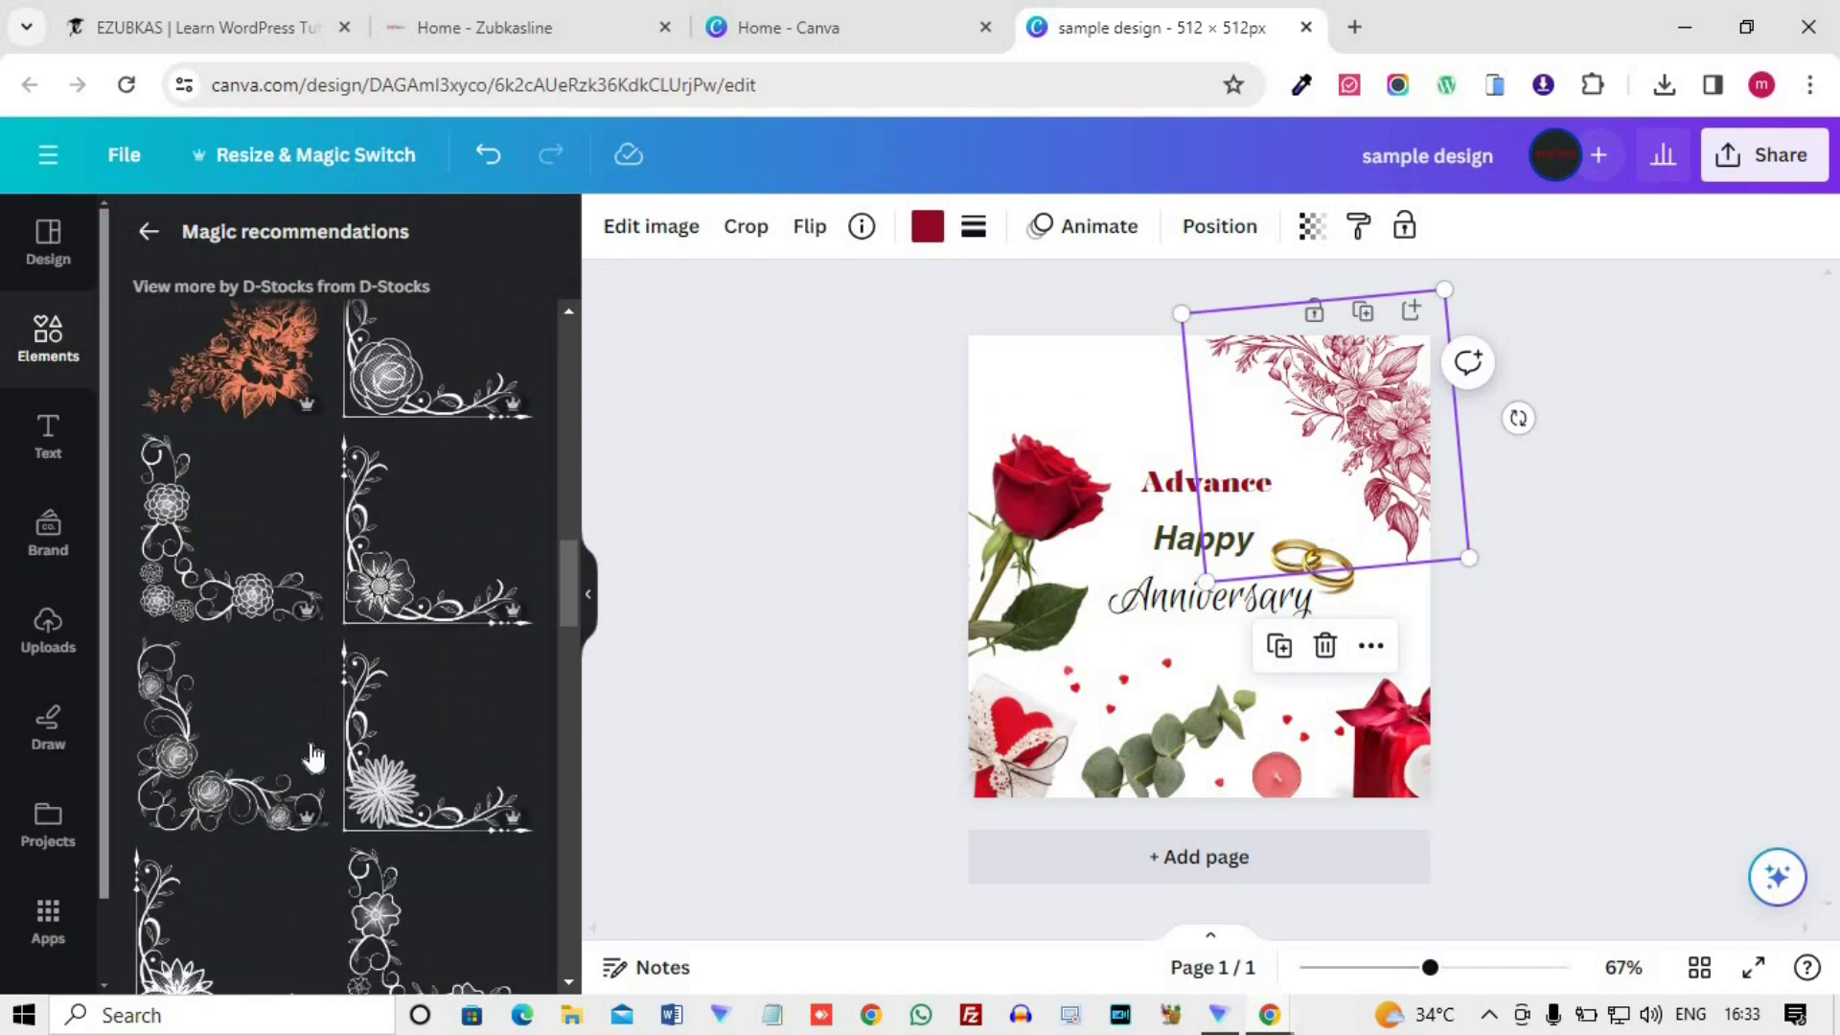
pyautogui.scroll(-10, 313, 757)
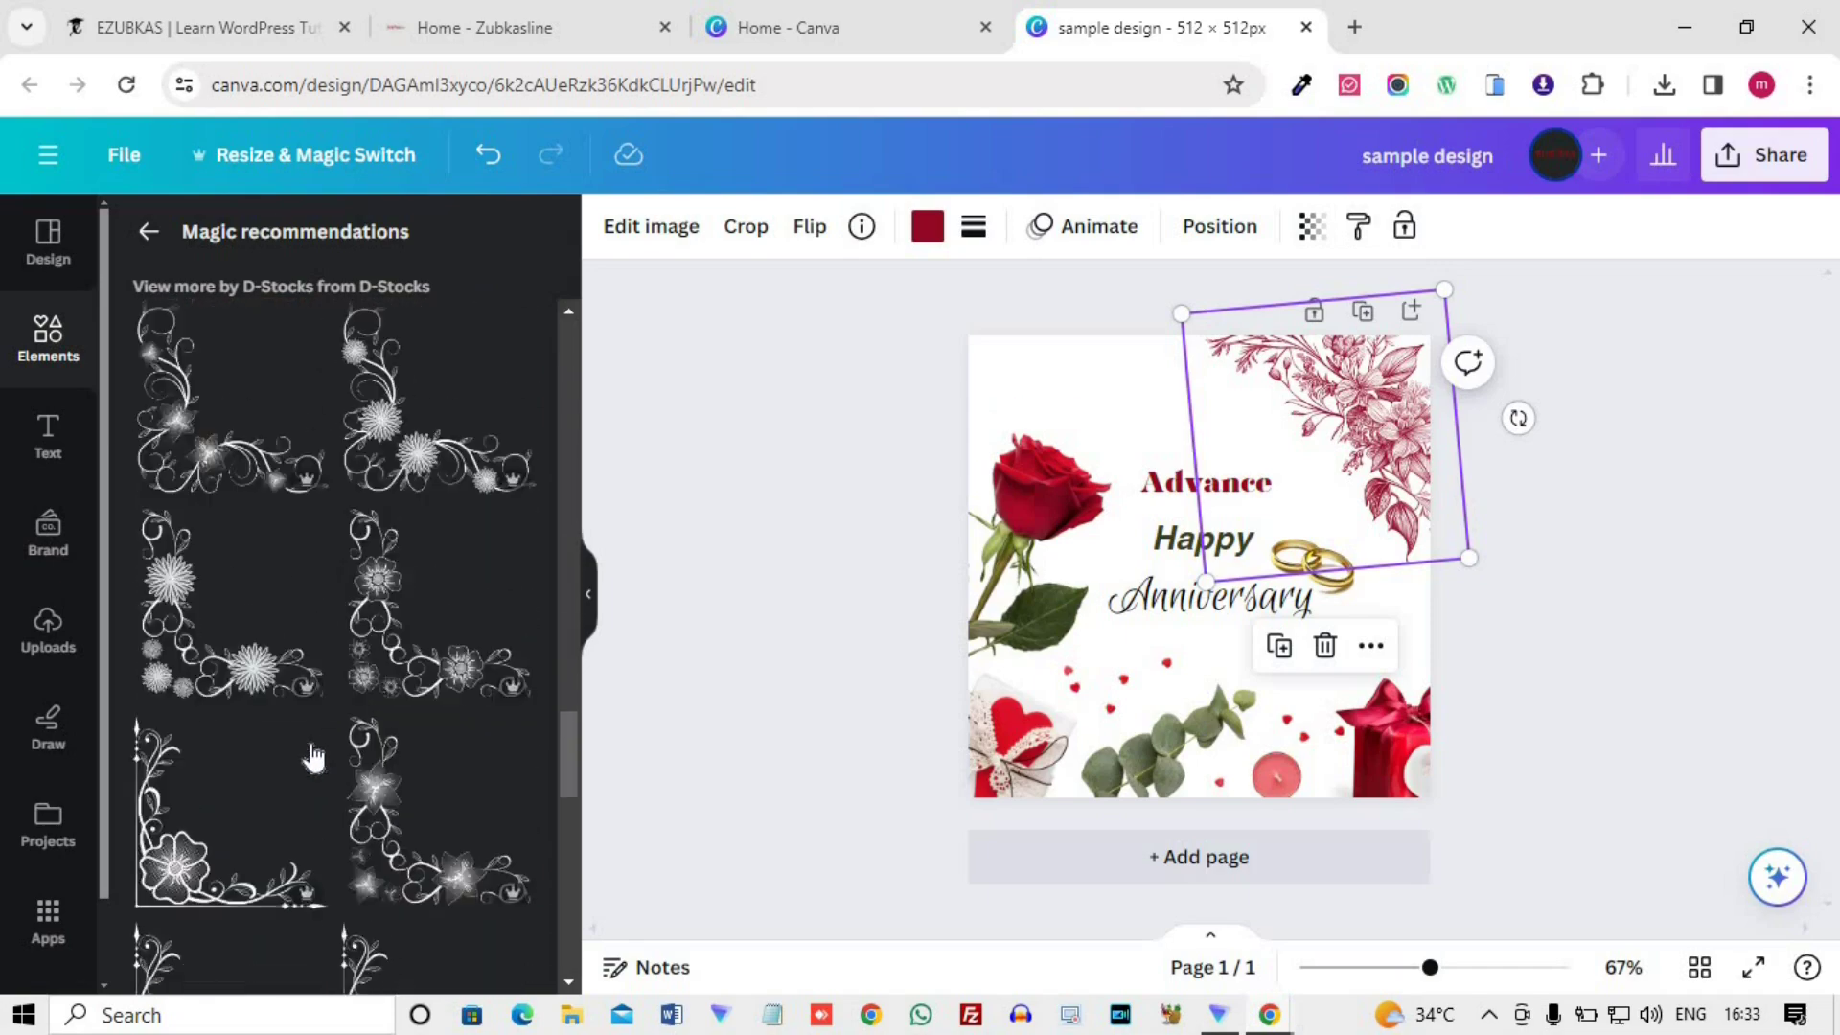
pyautogui.scroll(-3, 314, 757)
pyautogui.scroll(10, 314, 753)
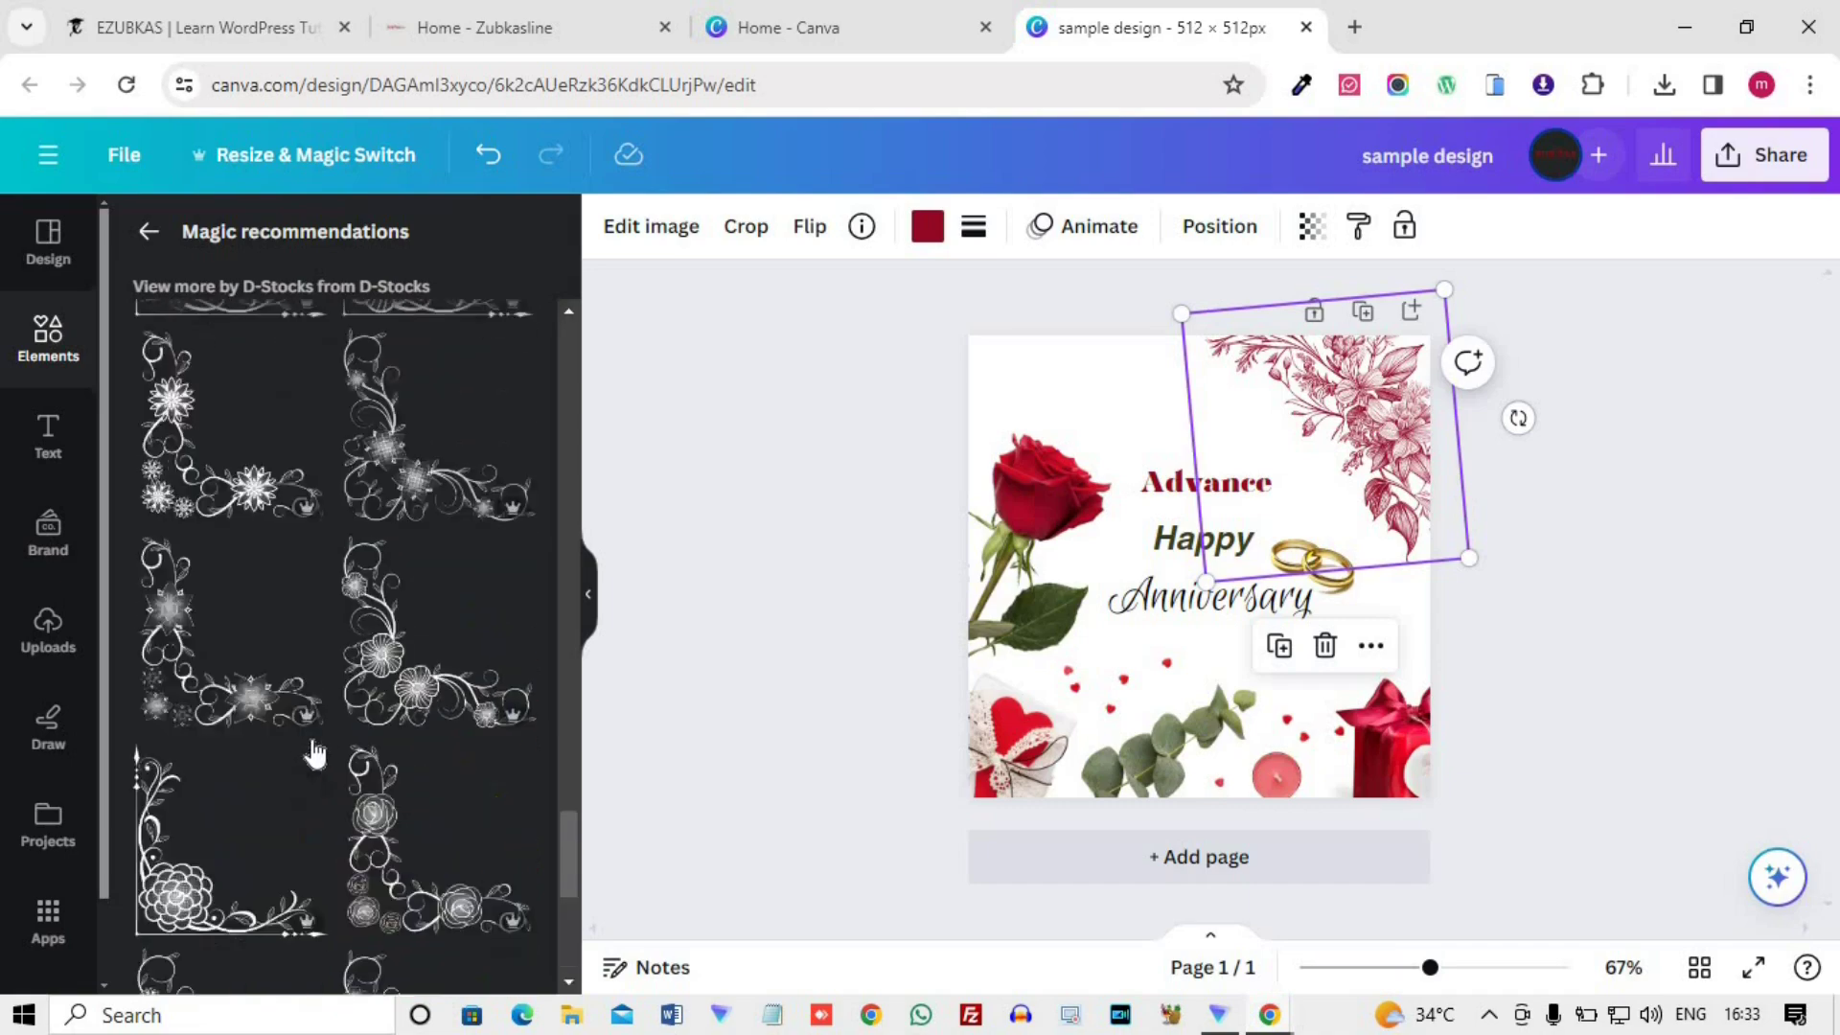
pyautogui.scroll(5, 314, 752)
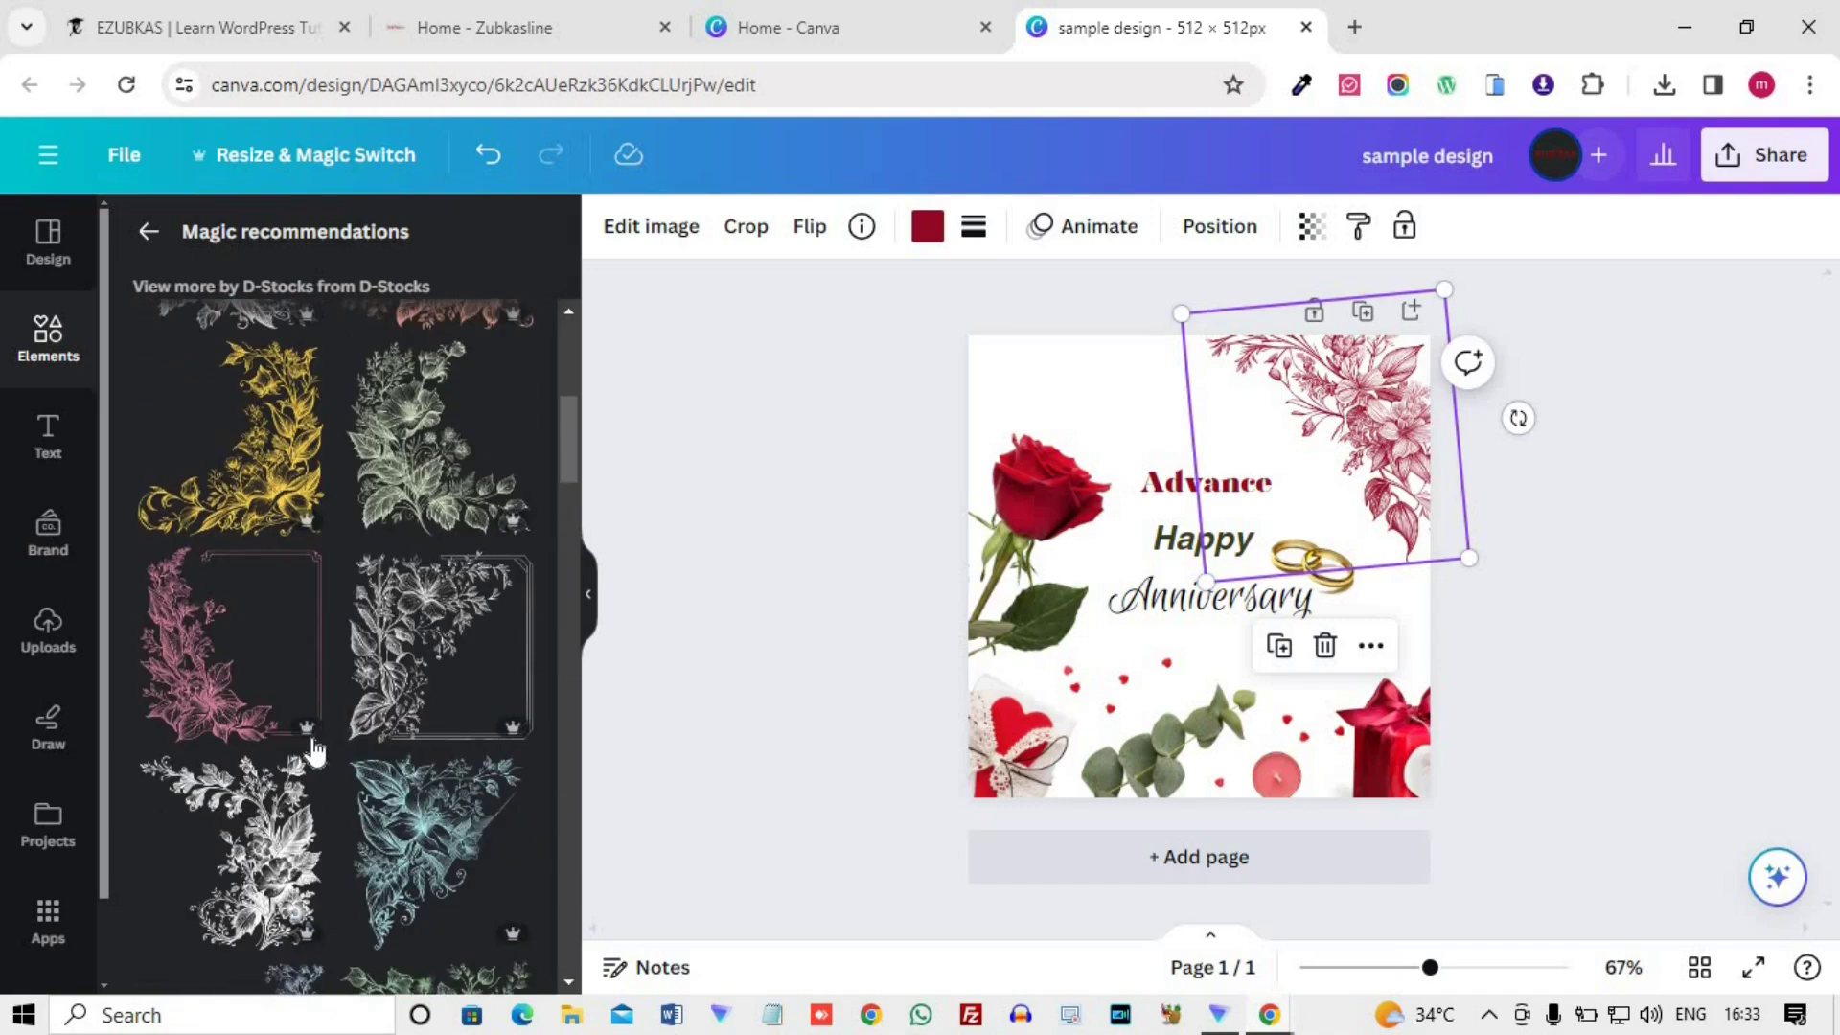
pyautogui.click(356, 825)
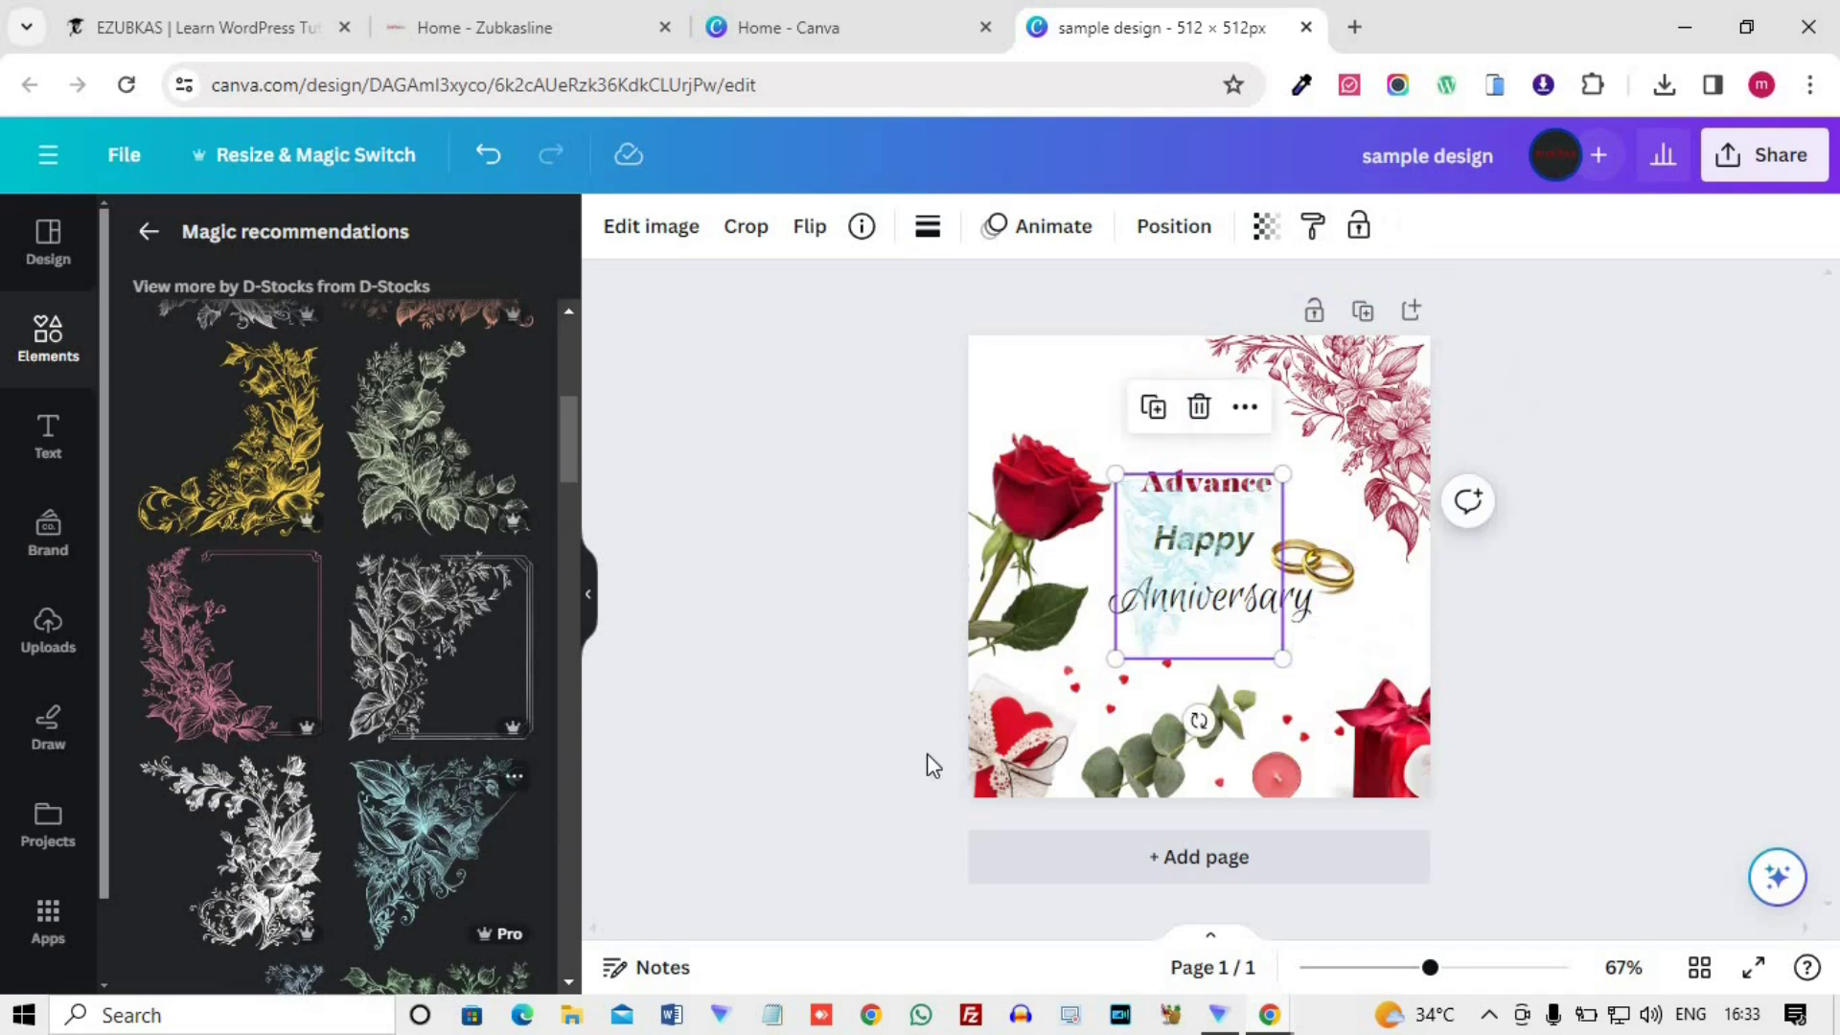
pyautogui.moveTo(1109, 474); pyautogui.dragTo(988, 405)
pyautogui.moveTo(1124, 498); pyautogui.dragTo(1212, 594)
# - Flip the light blue floral graphic vertically and move it to the card's lower-left corner
pyautogui.click(794, 235)
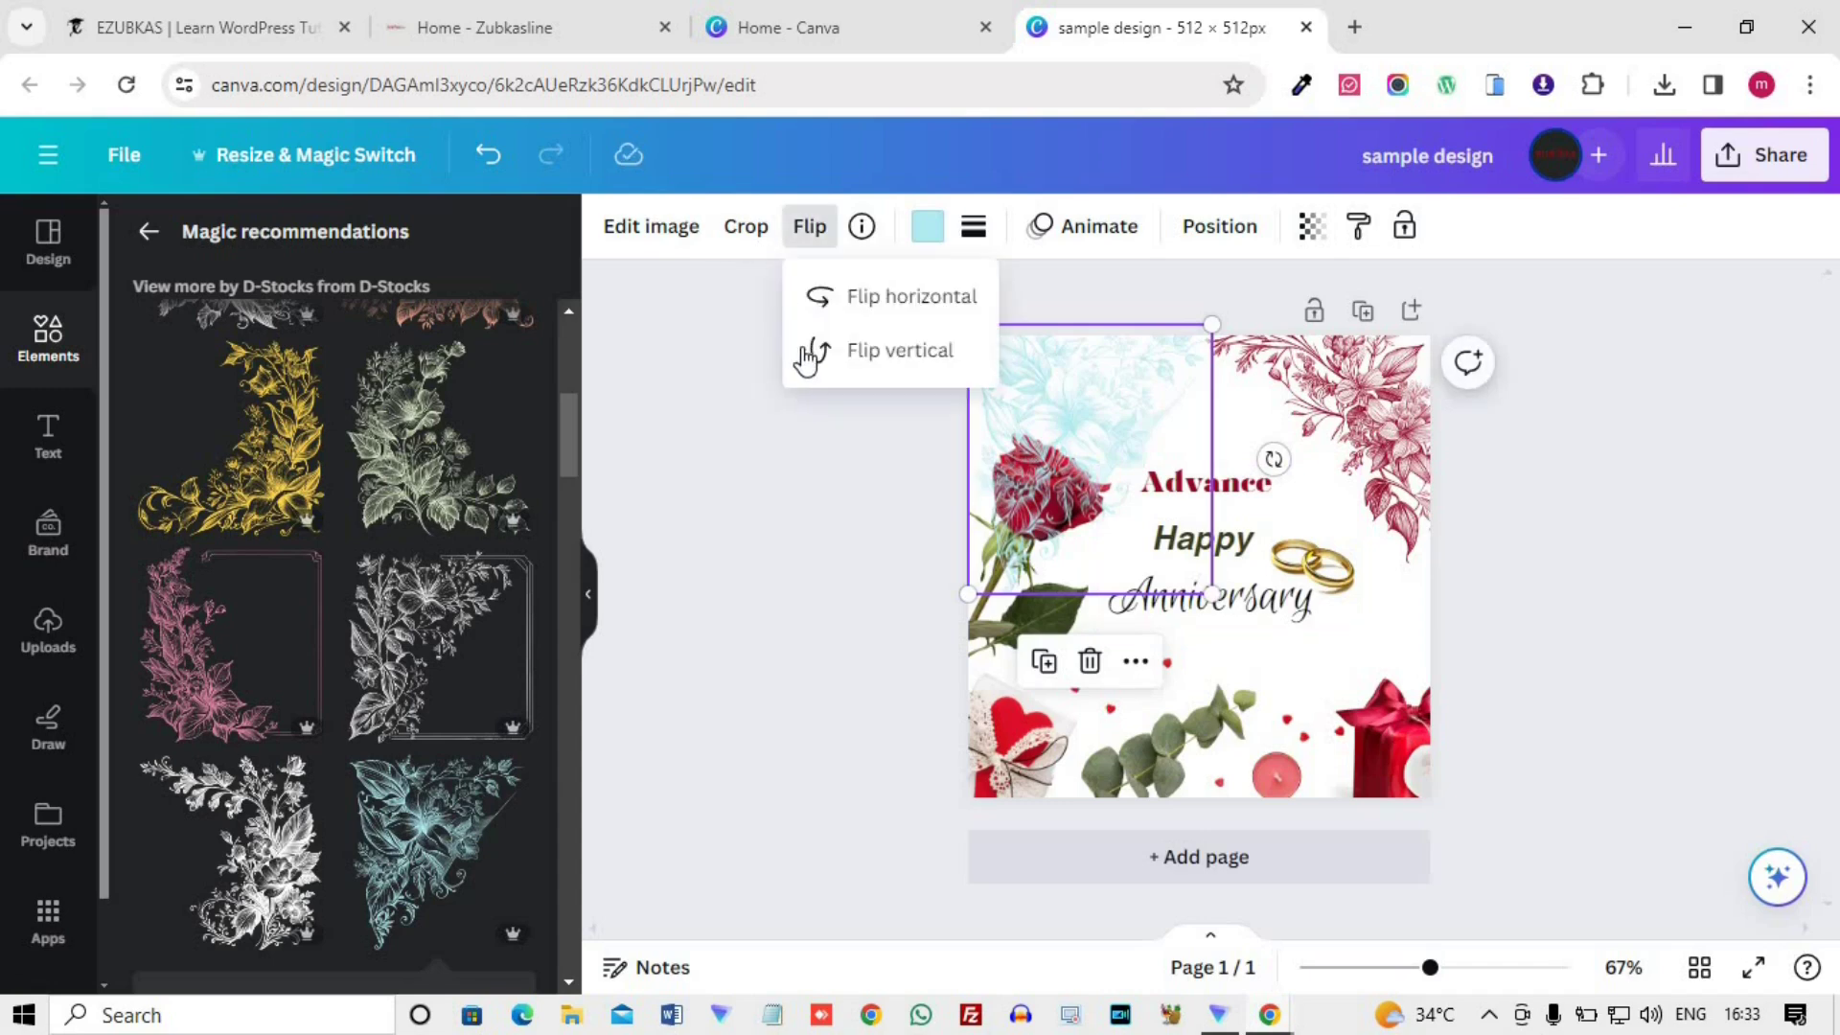
pyautogui.click(808, 356)
pyautogui.moveTo(983, 484); pyautogui.dragTo(1020, 683)
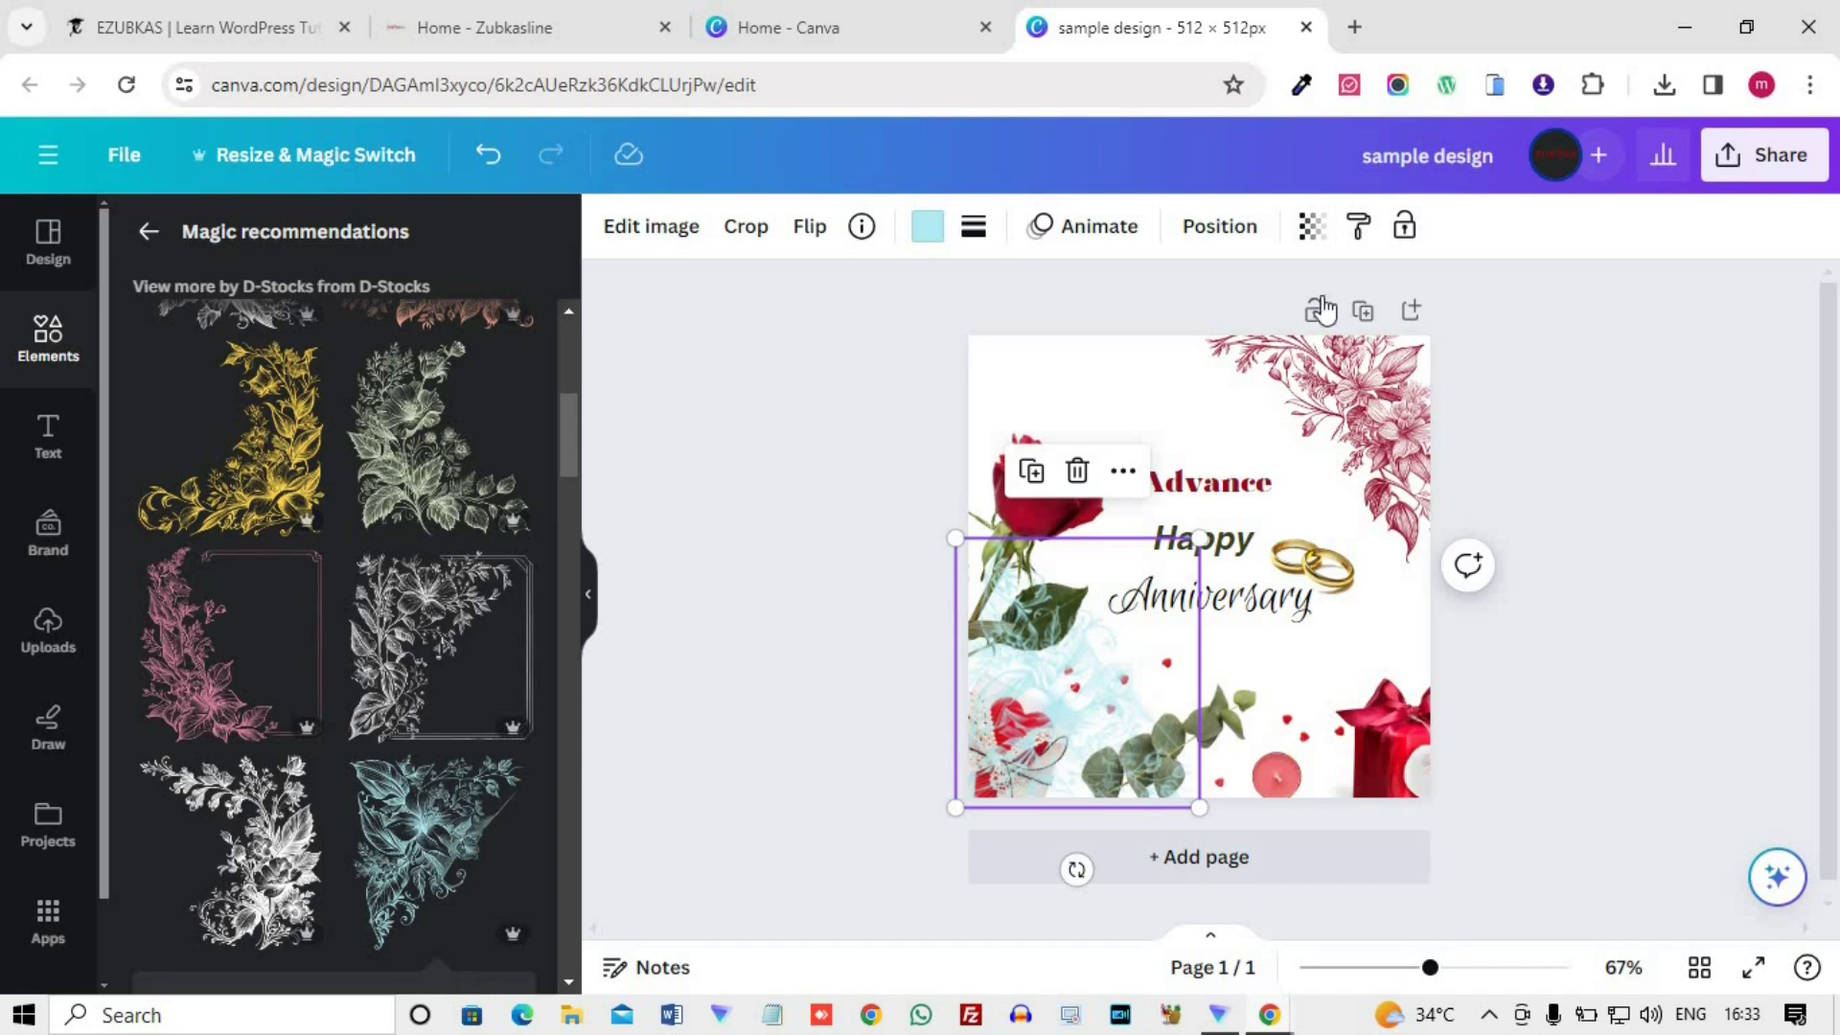
# - Recolor the lower-left floral graphic with the document's dark red and set its transparency to 16
pyautogui.click(928, 227)
pyautogui.click(358, 388)
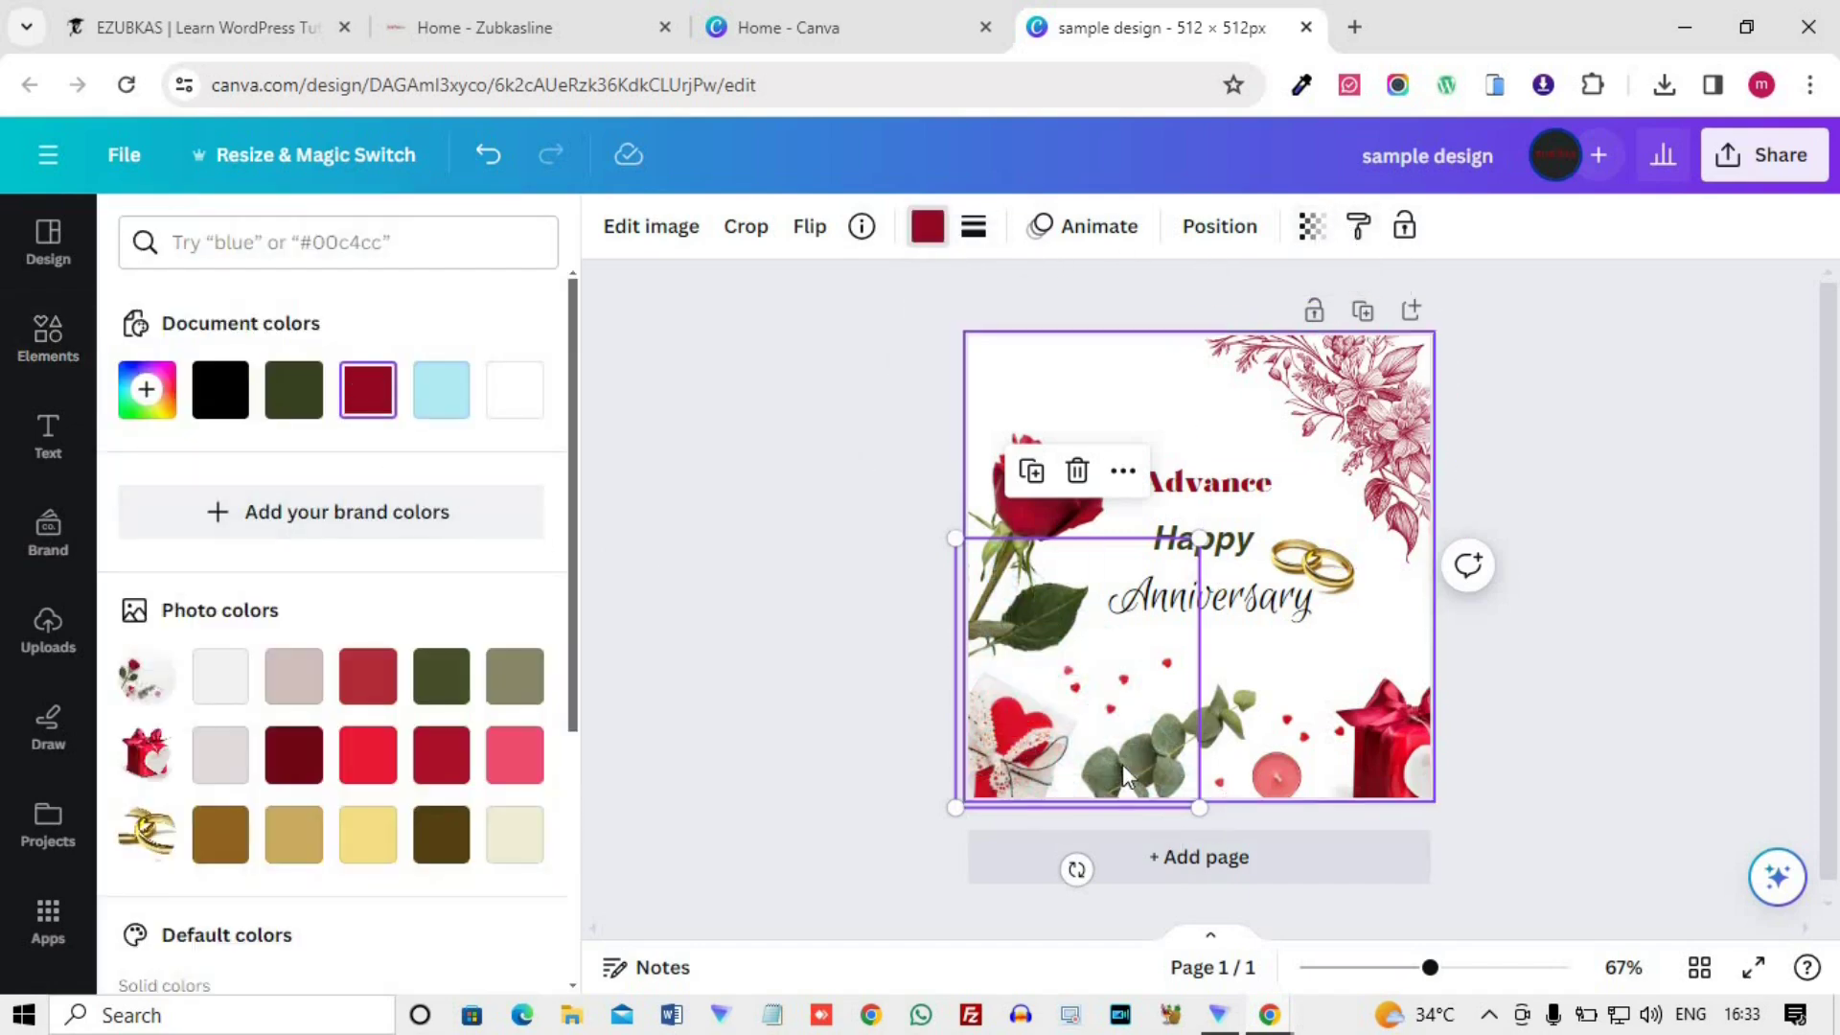
pyautogui.click(1311, 227)
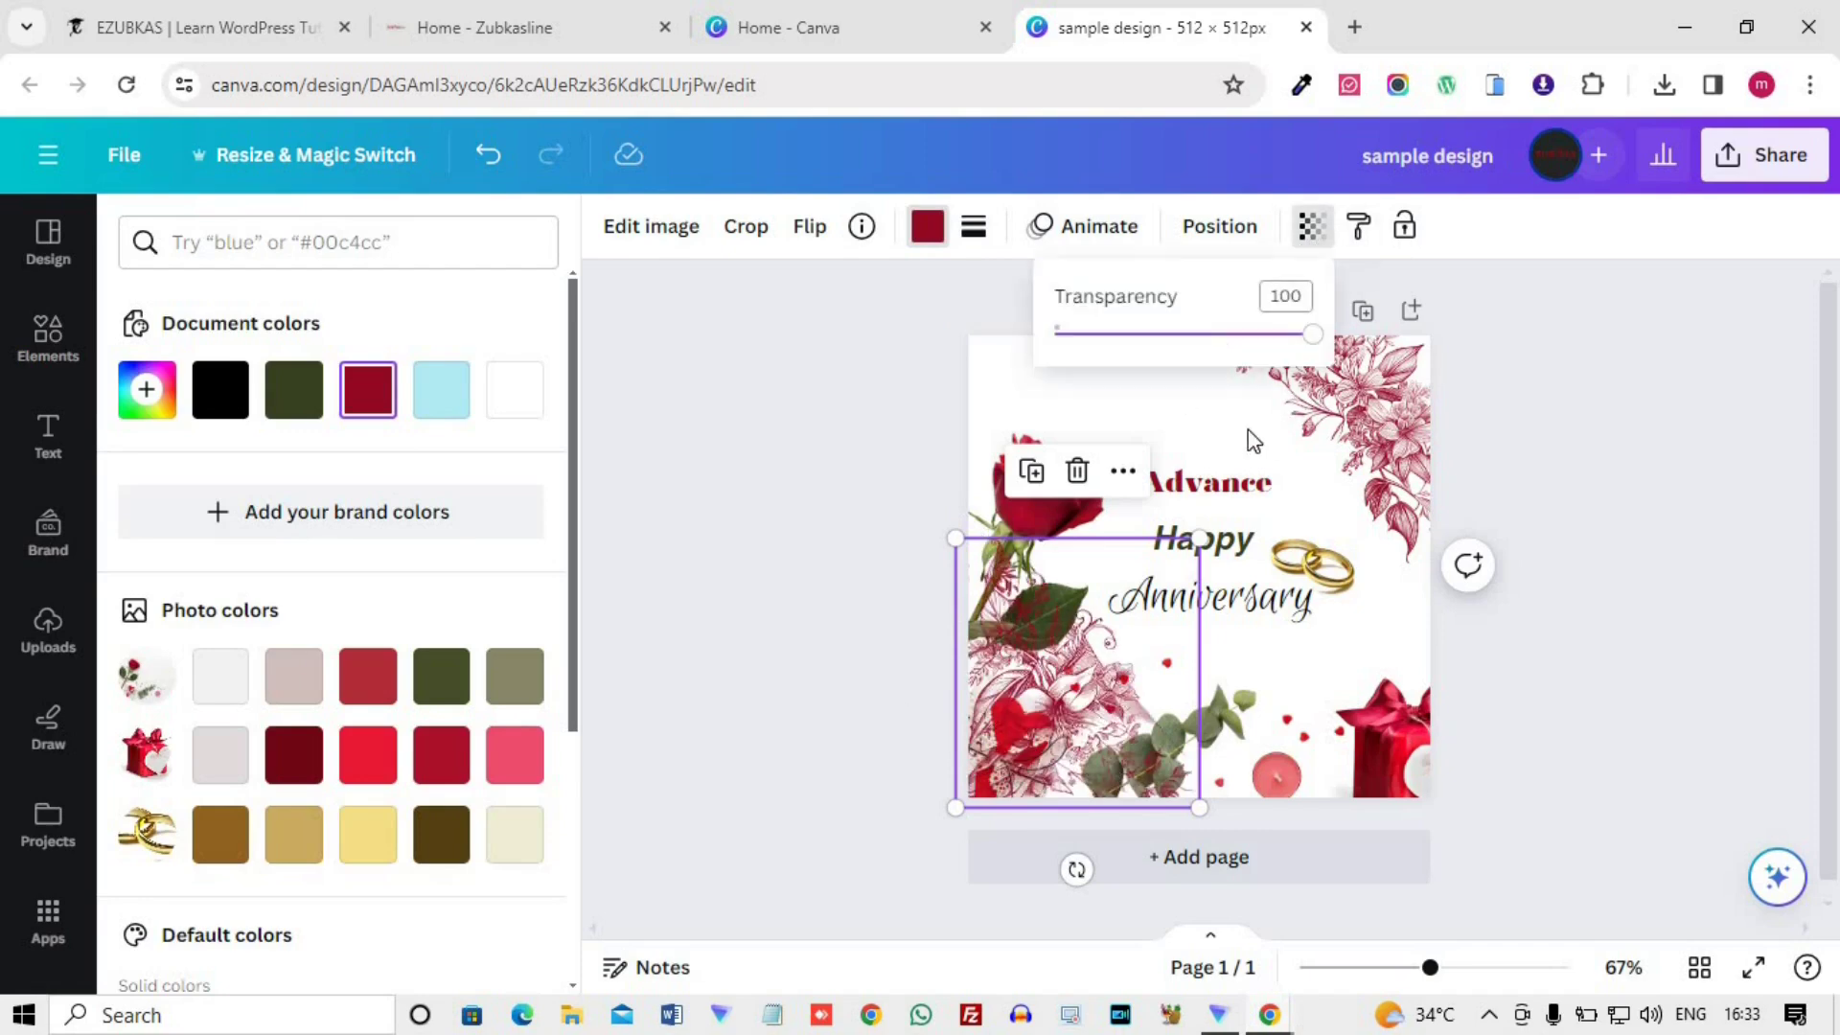
pyautogui.moveTo(1311, 351); pyautogui.dragTo(1089, 412)
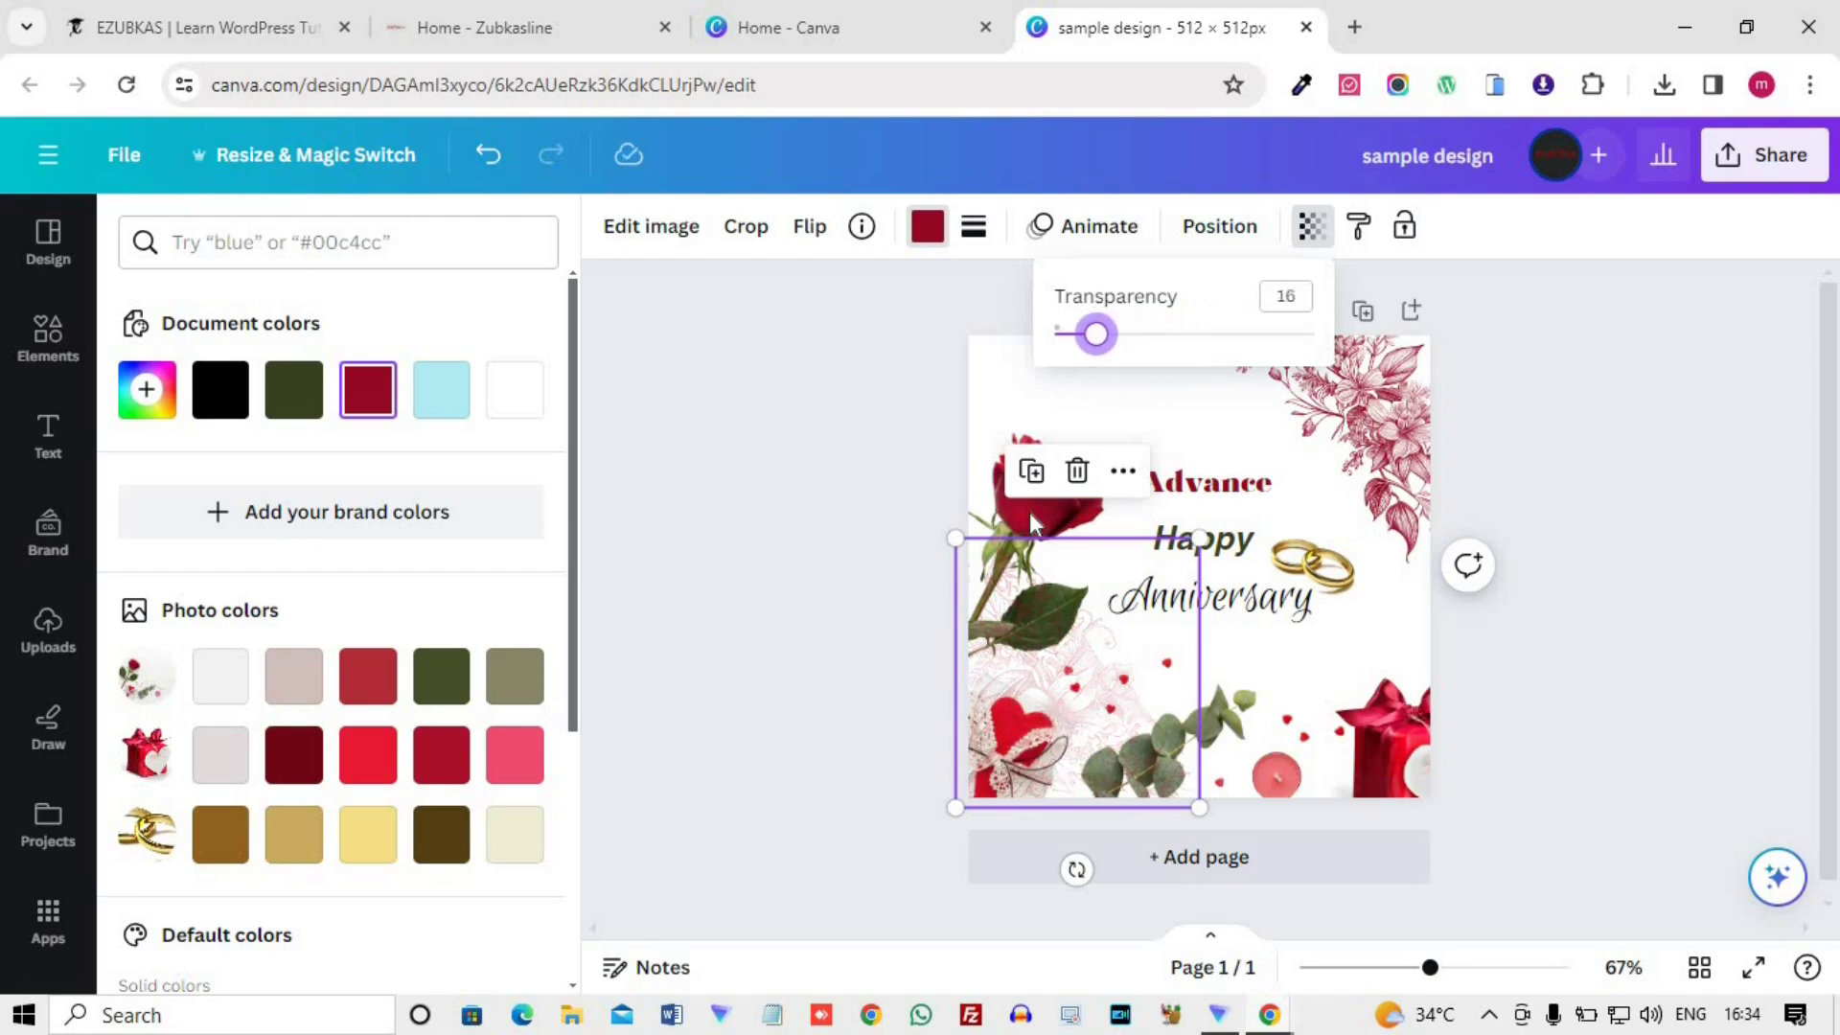
pyautogui.click(1106, 715)
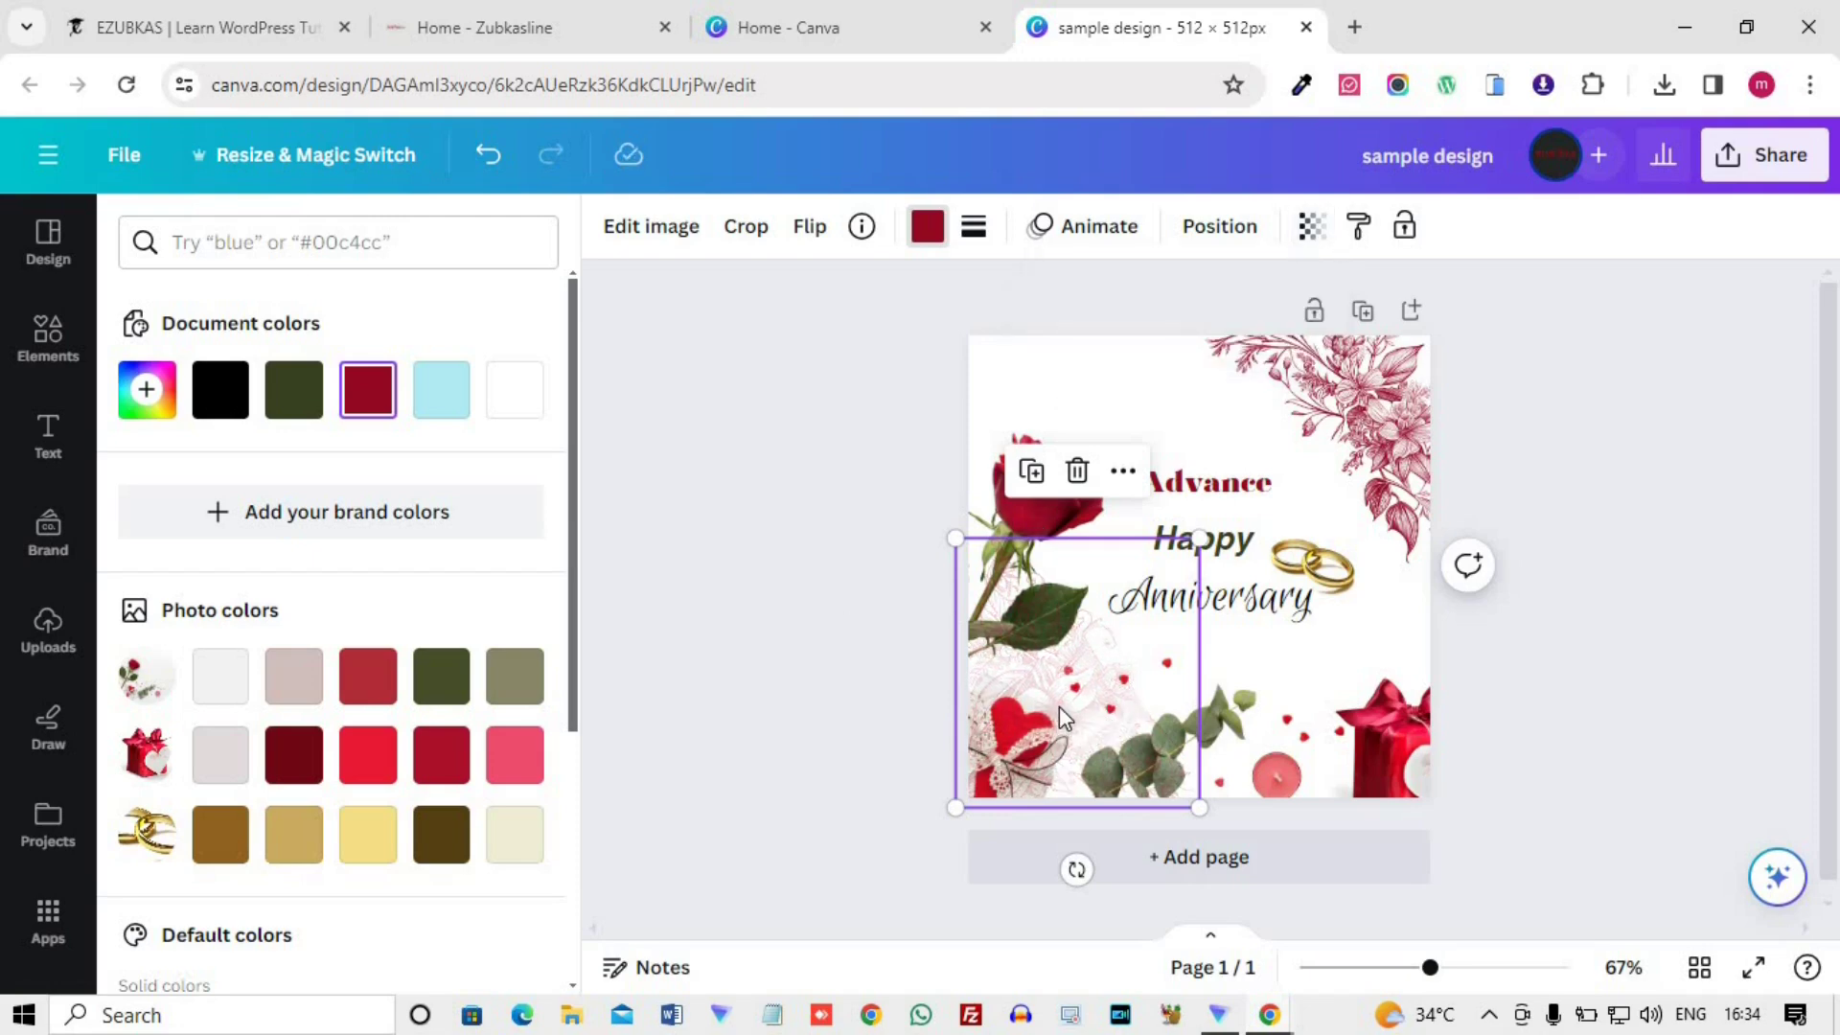
# - Send the faded floral graphic backward in the layer order and fit it into the card's lower-left corner
pyautogui.rightClick(1060, 706)
pyautogui.moveTo(1342, 613)
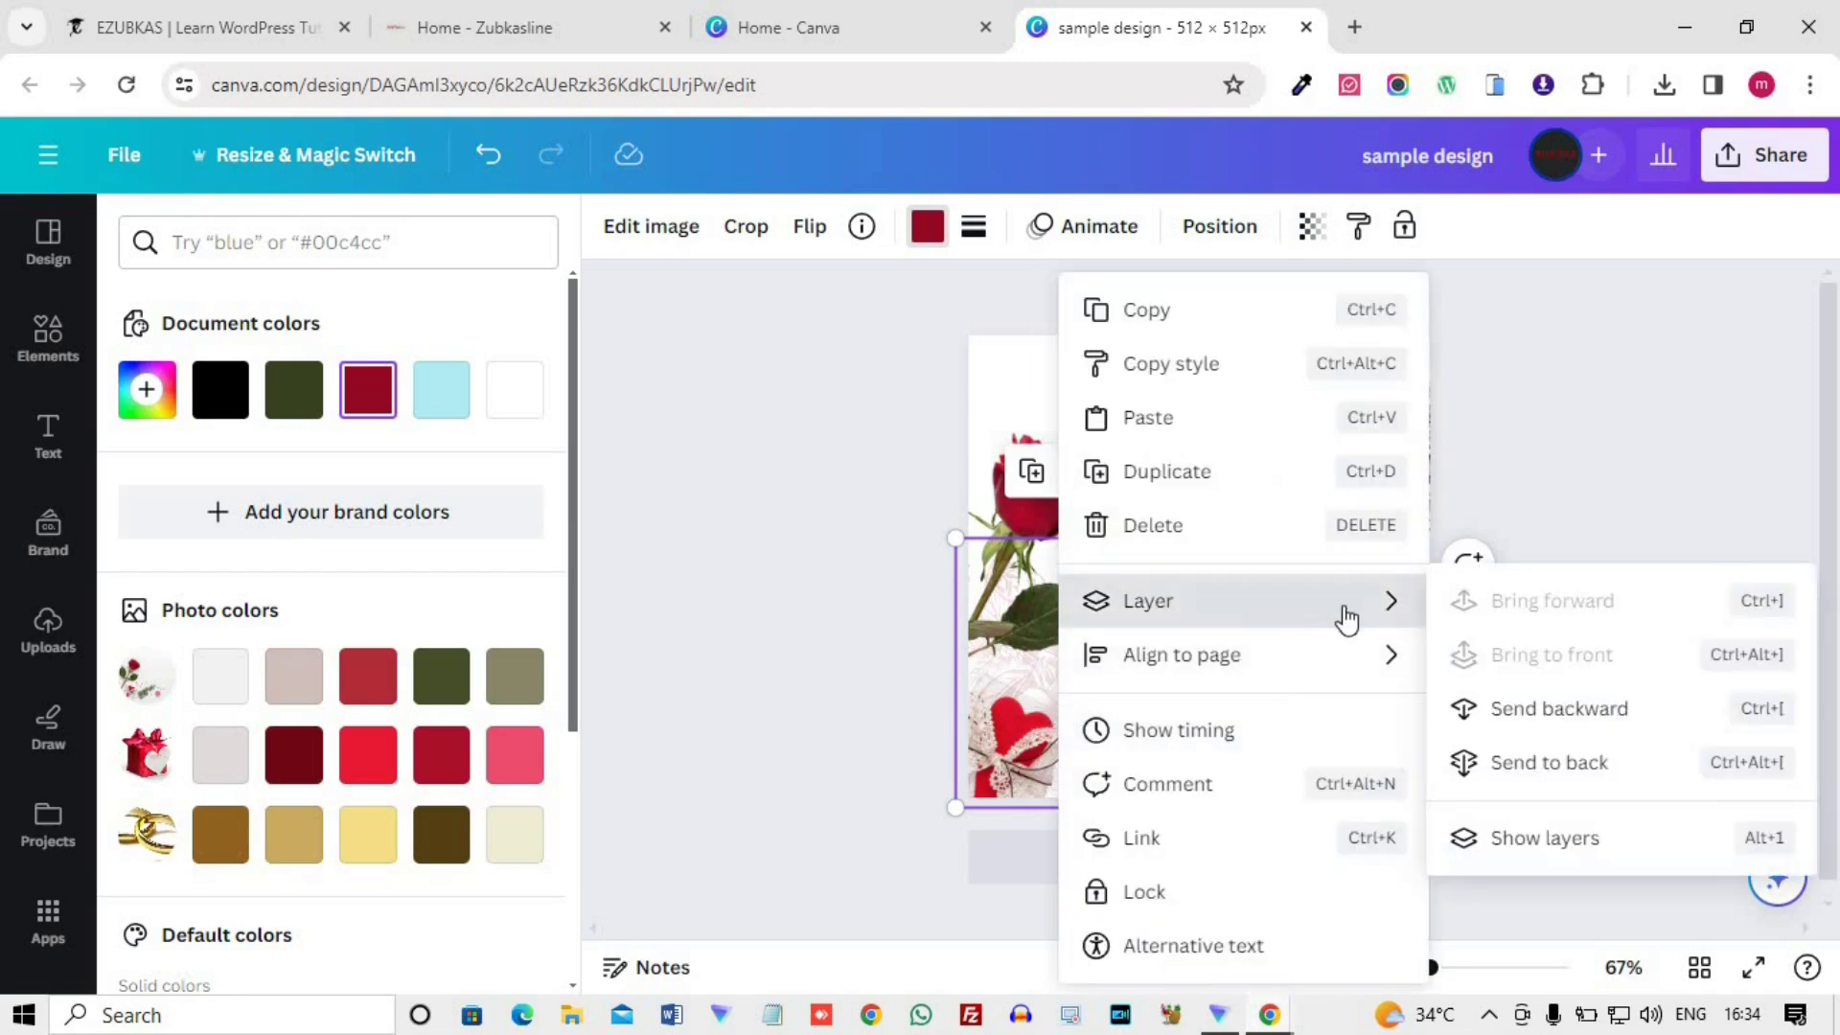
pyautogui.click(1597, 721)
pyautogui.moveTo(1118, 681); pyautogui.dragTo(1067, 703)
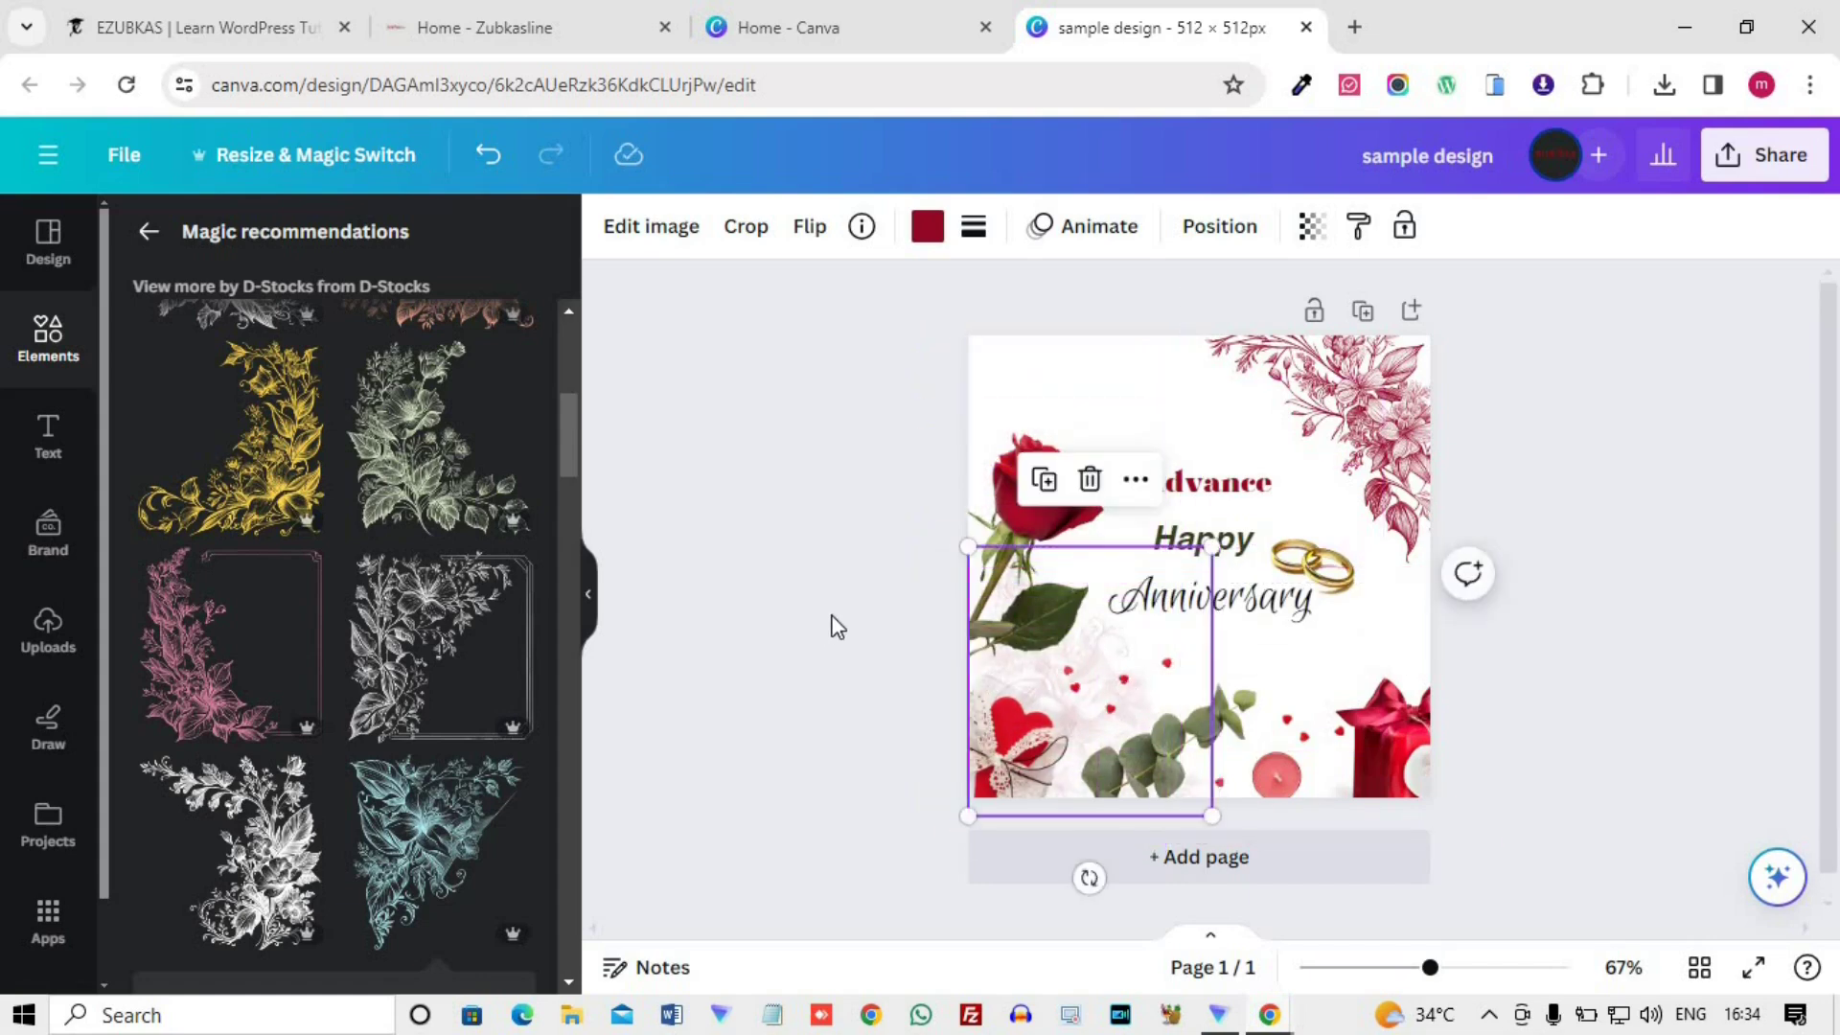
pyautogui.click(836, 611)
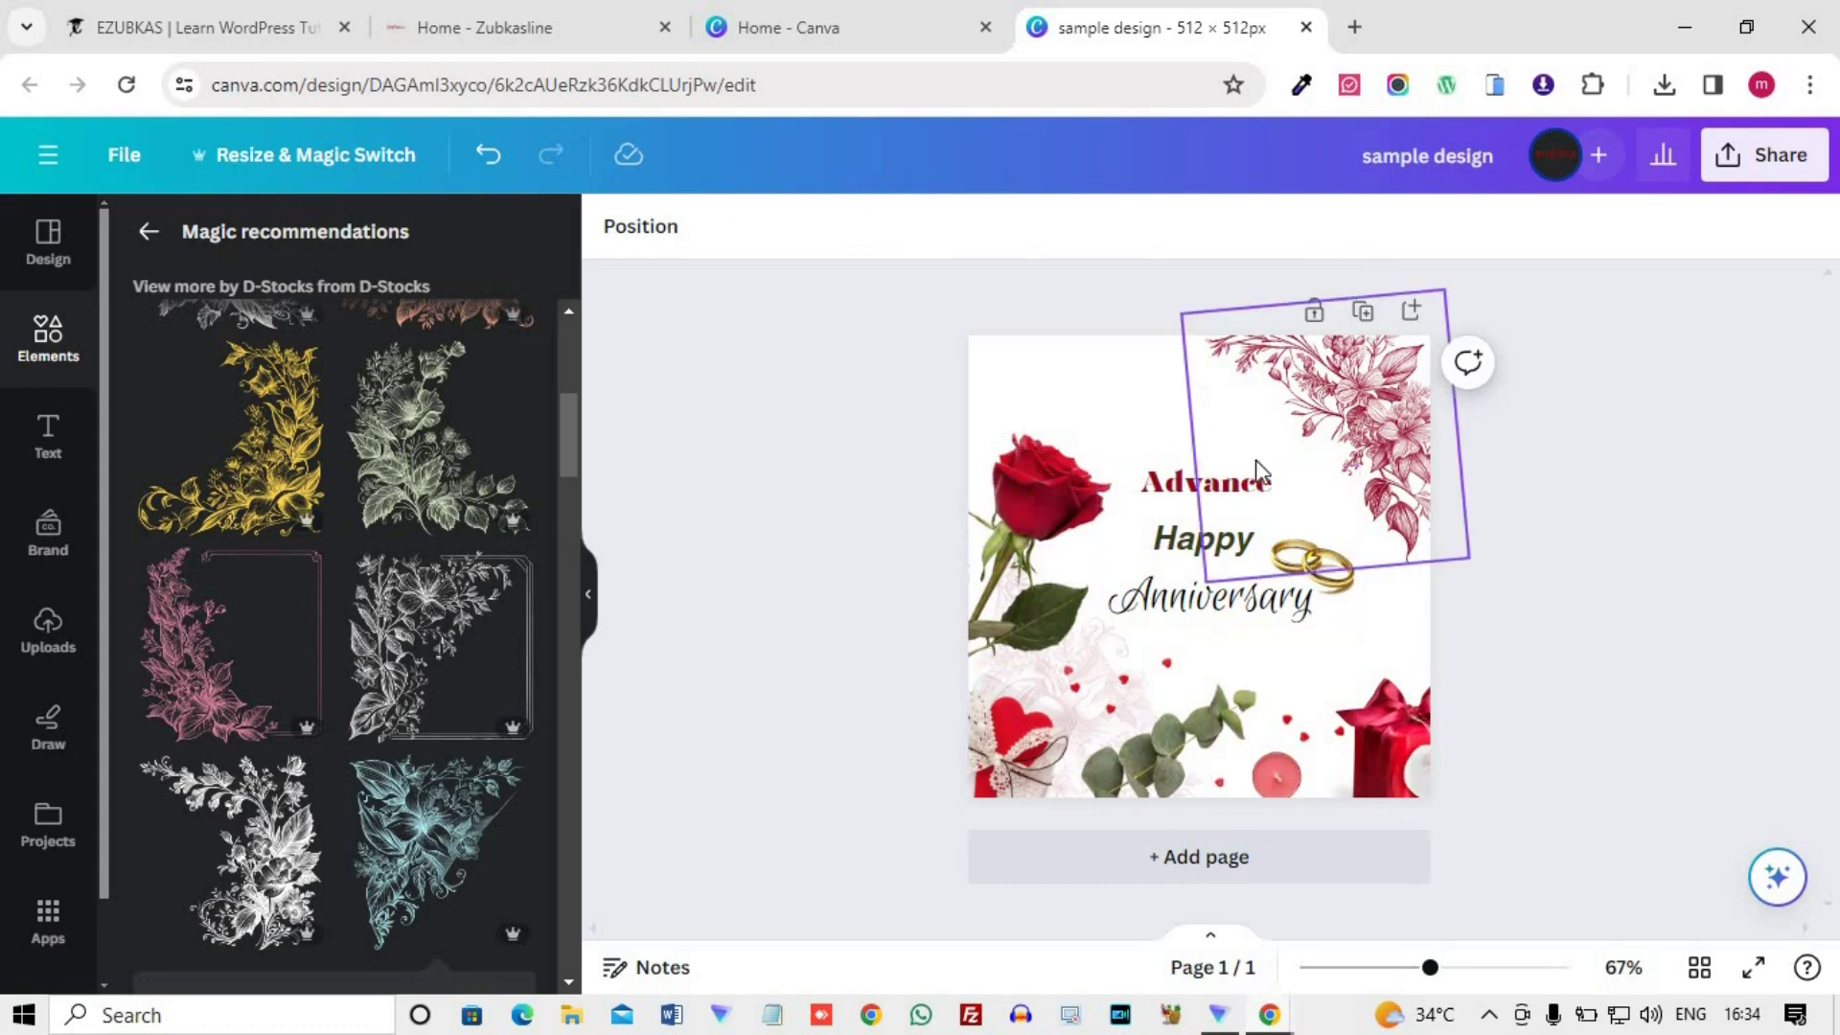
pyautogui.click(1181, 601)
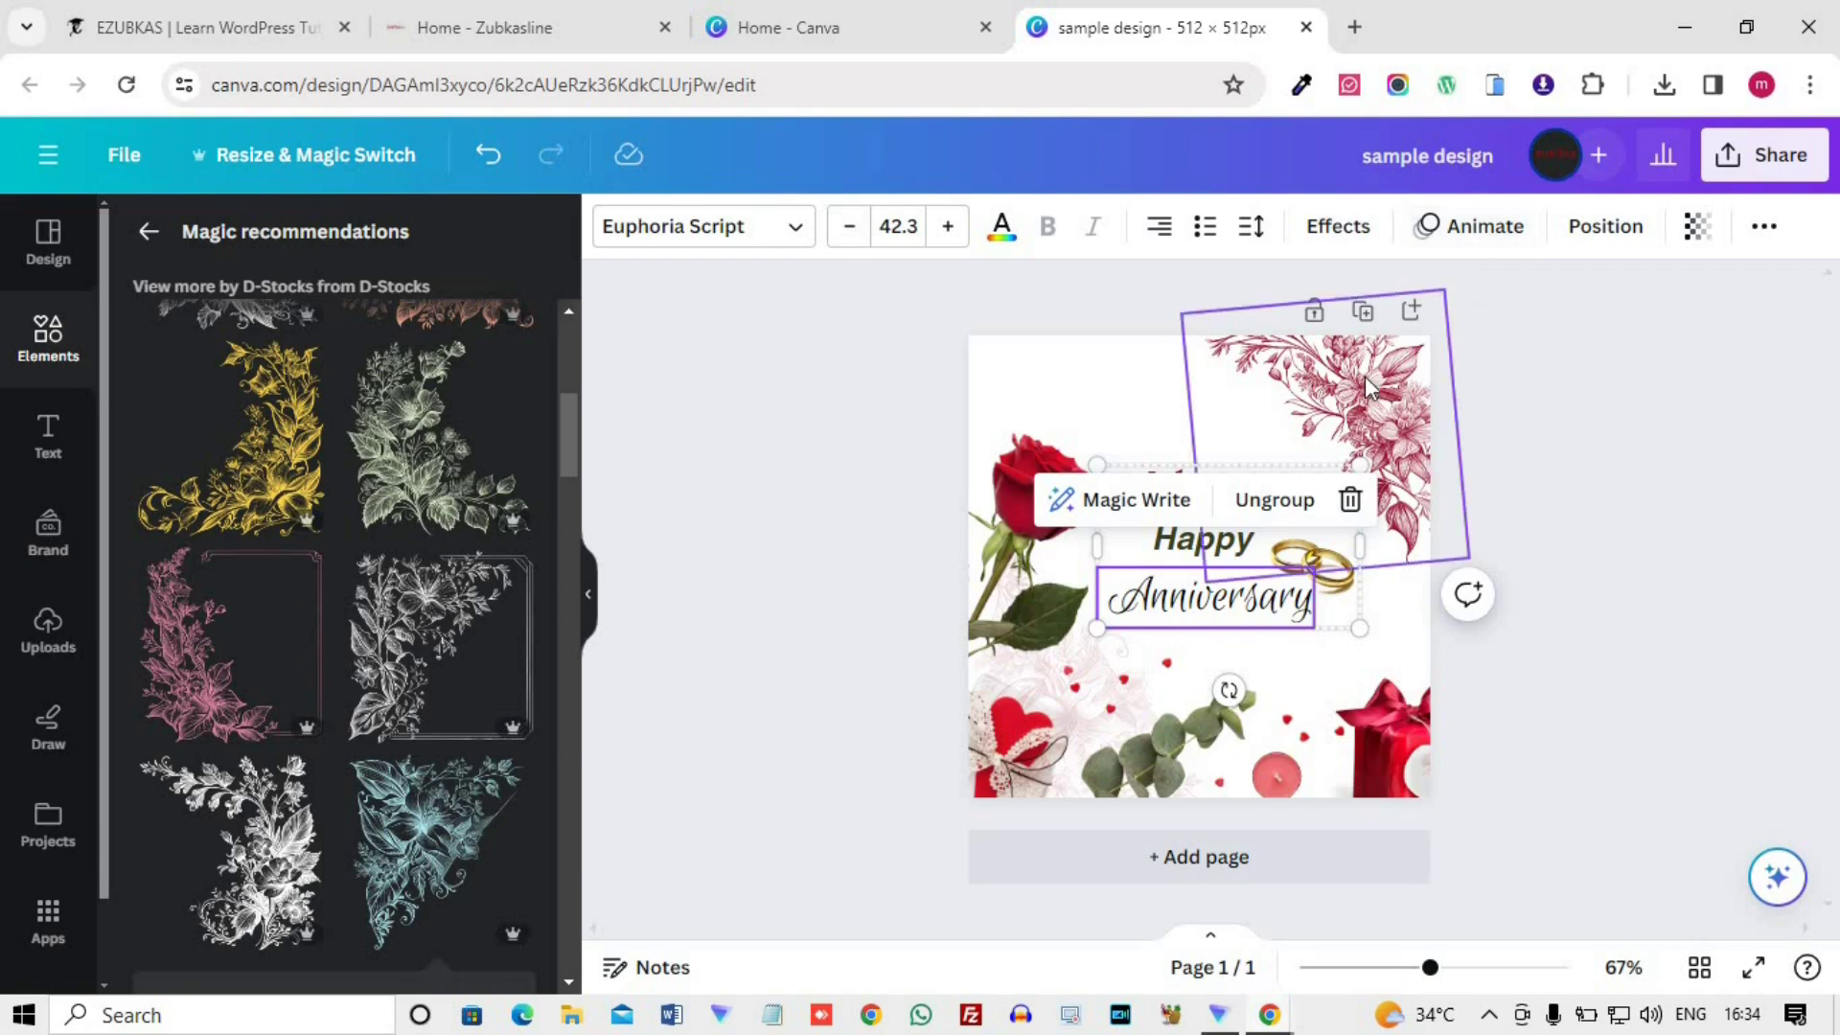
pyautogui.click(1356, 419)
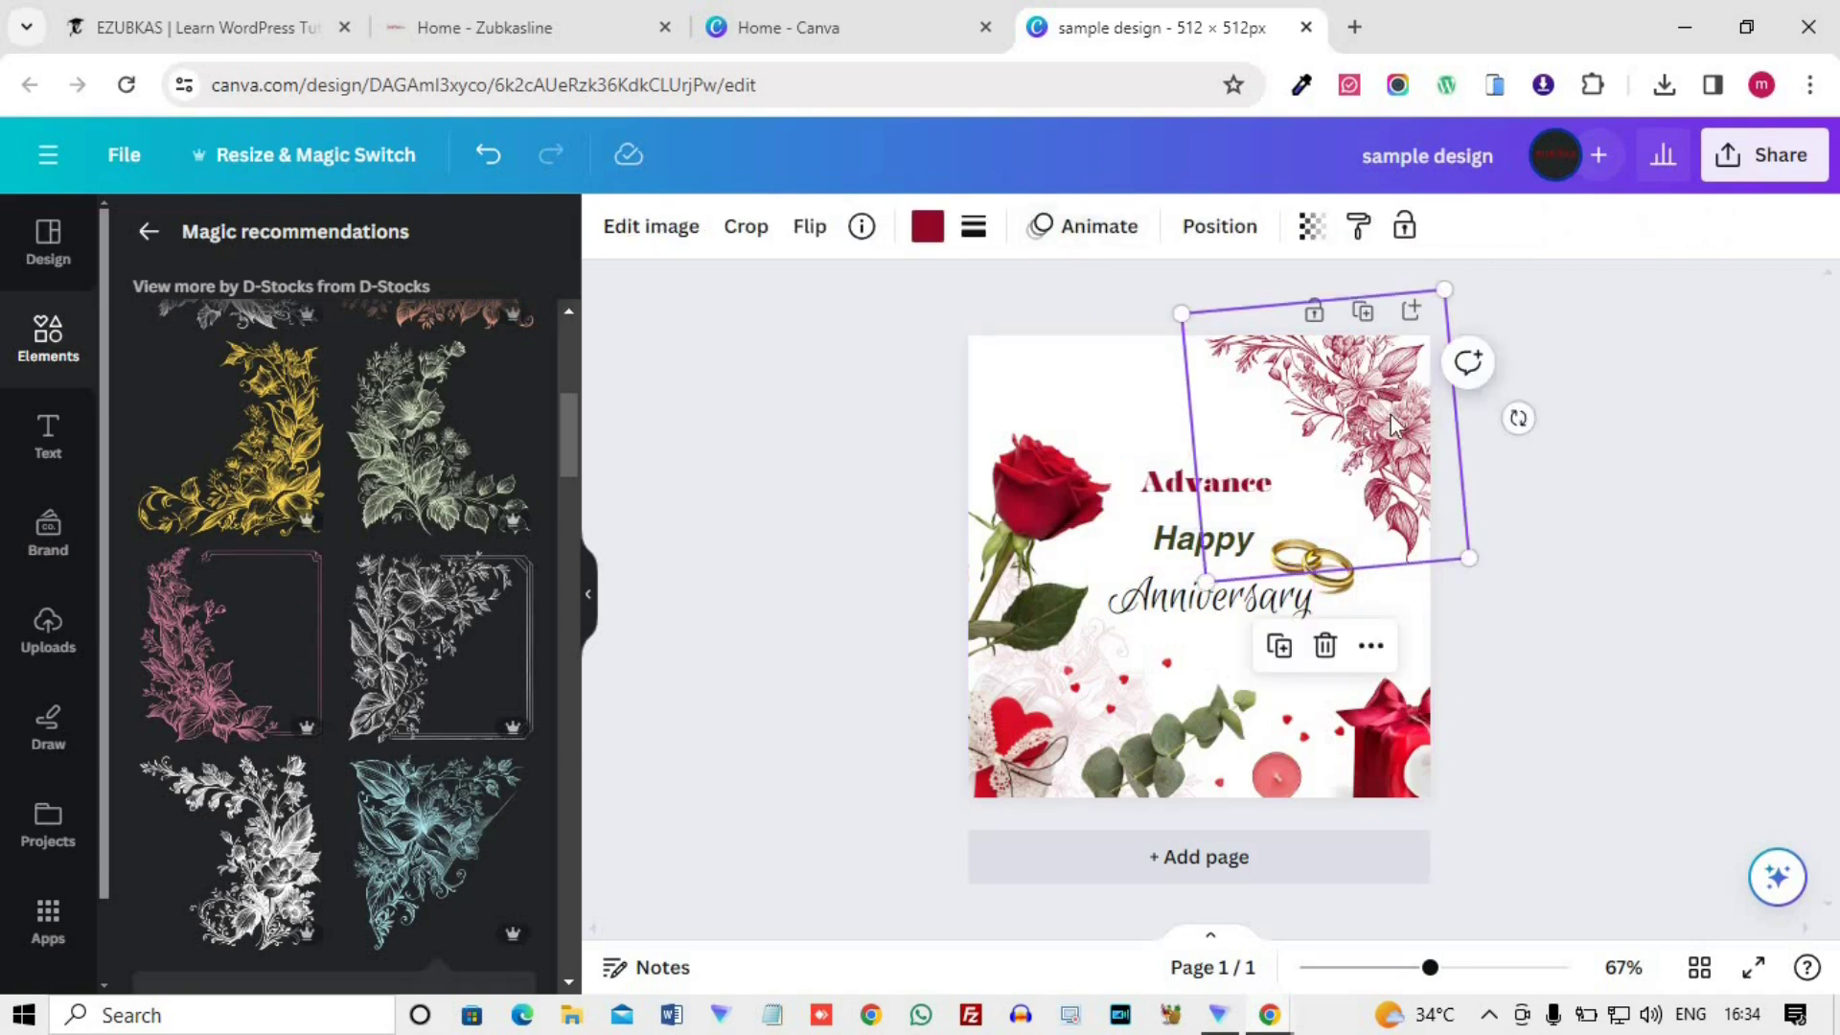
pyautogui.click(1584, 508)
pyautogui.click(1356, 421)
pyautogui.click(1181, 496)
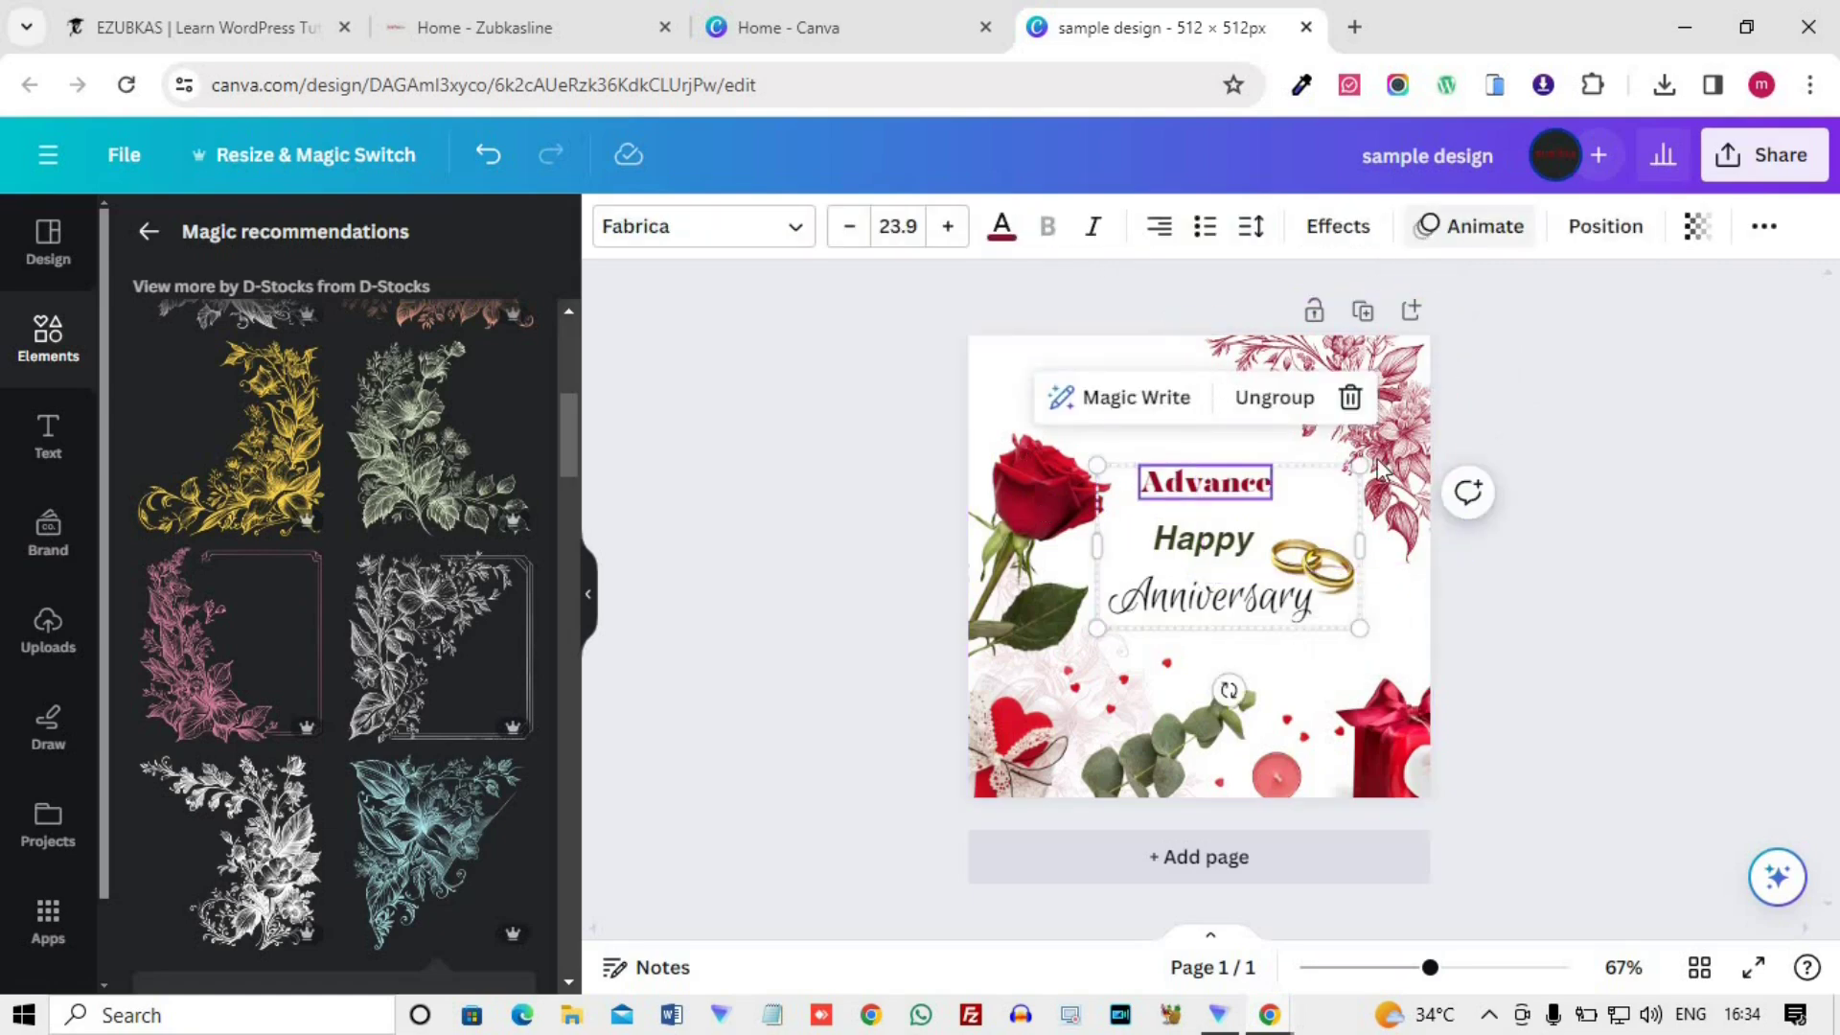
# - Preview the element animations on the upper-right floral graphic and apply the Drift animation to it
pyautogui.click(1277, 393)
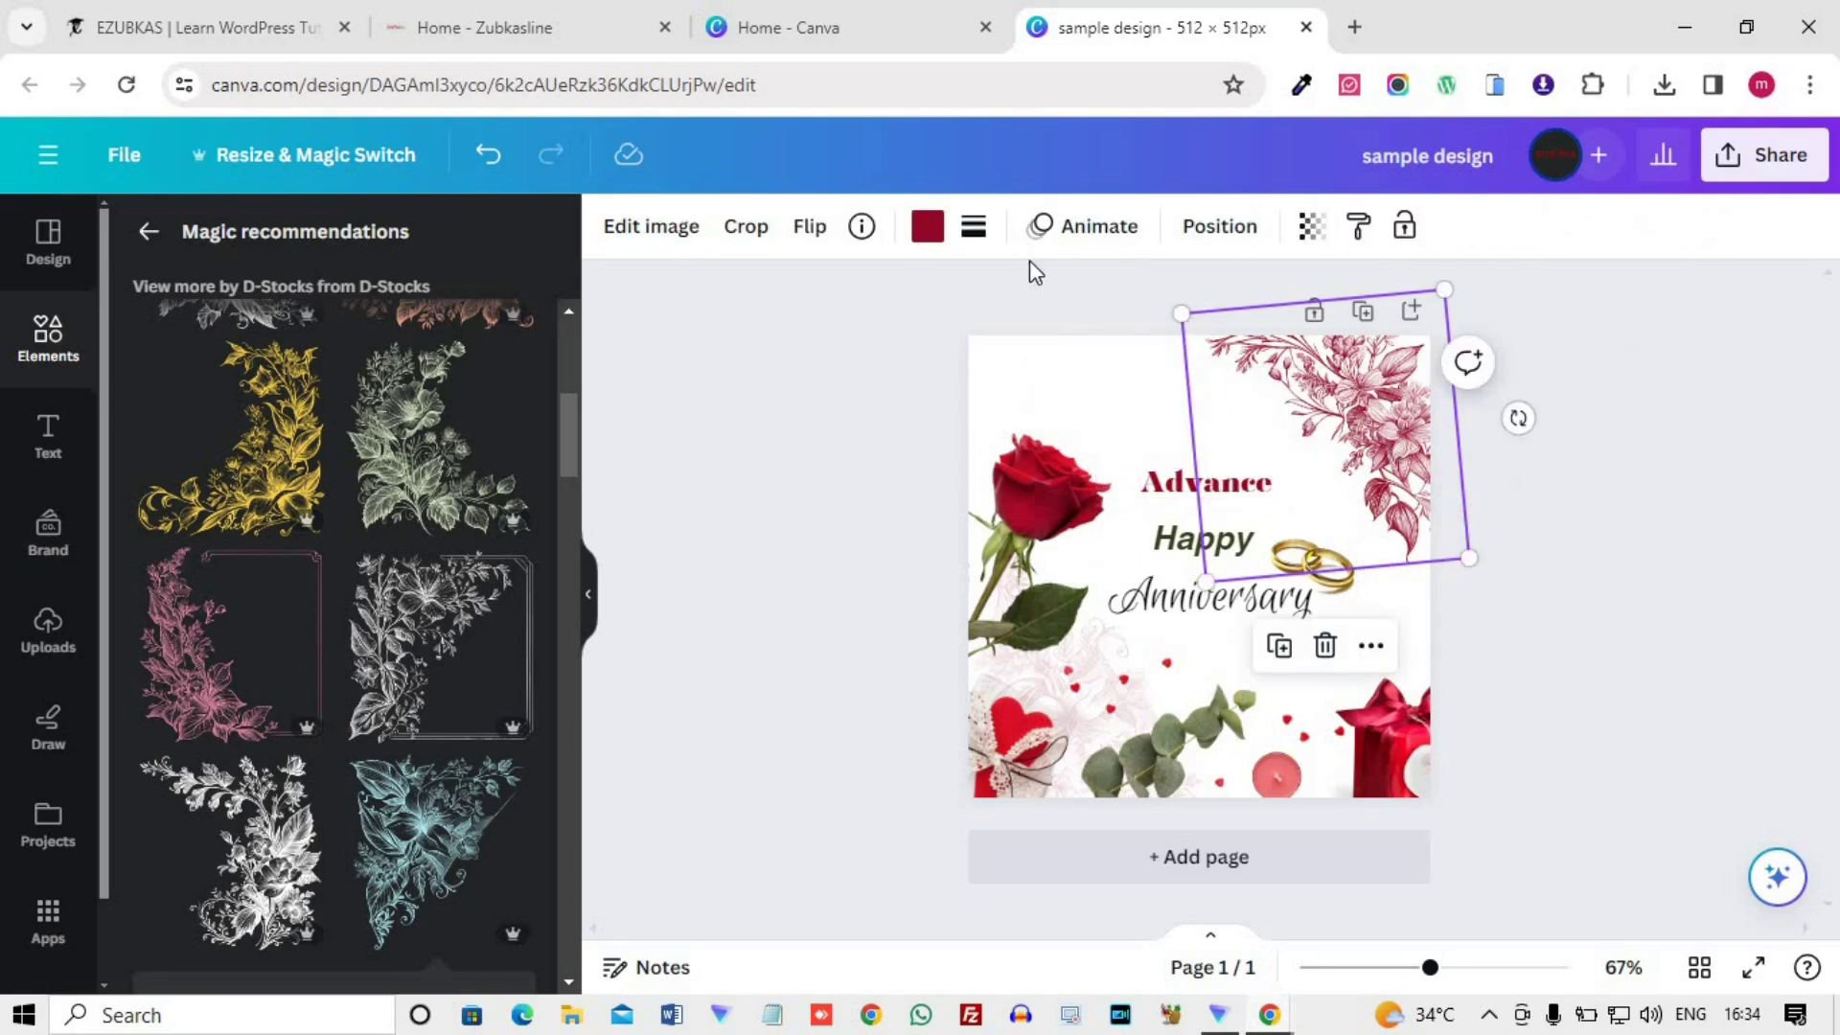
pyautogui.click(1092, 230)
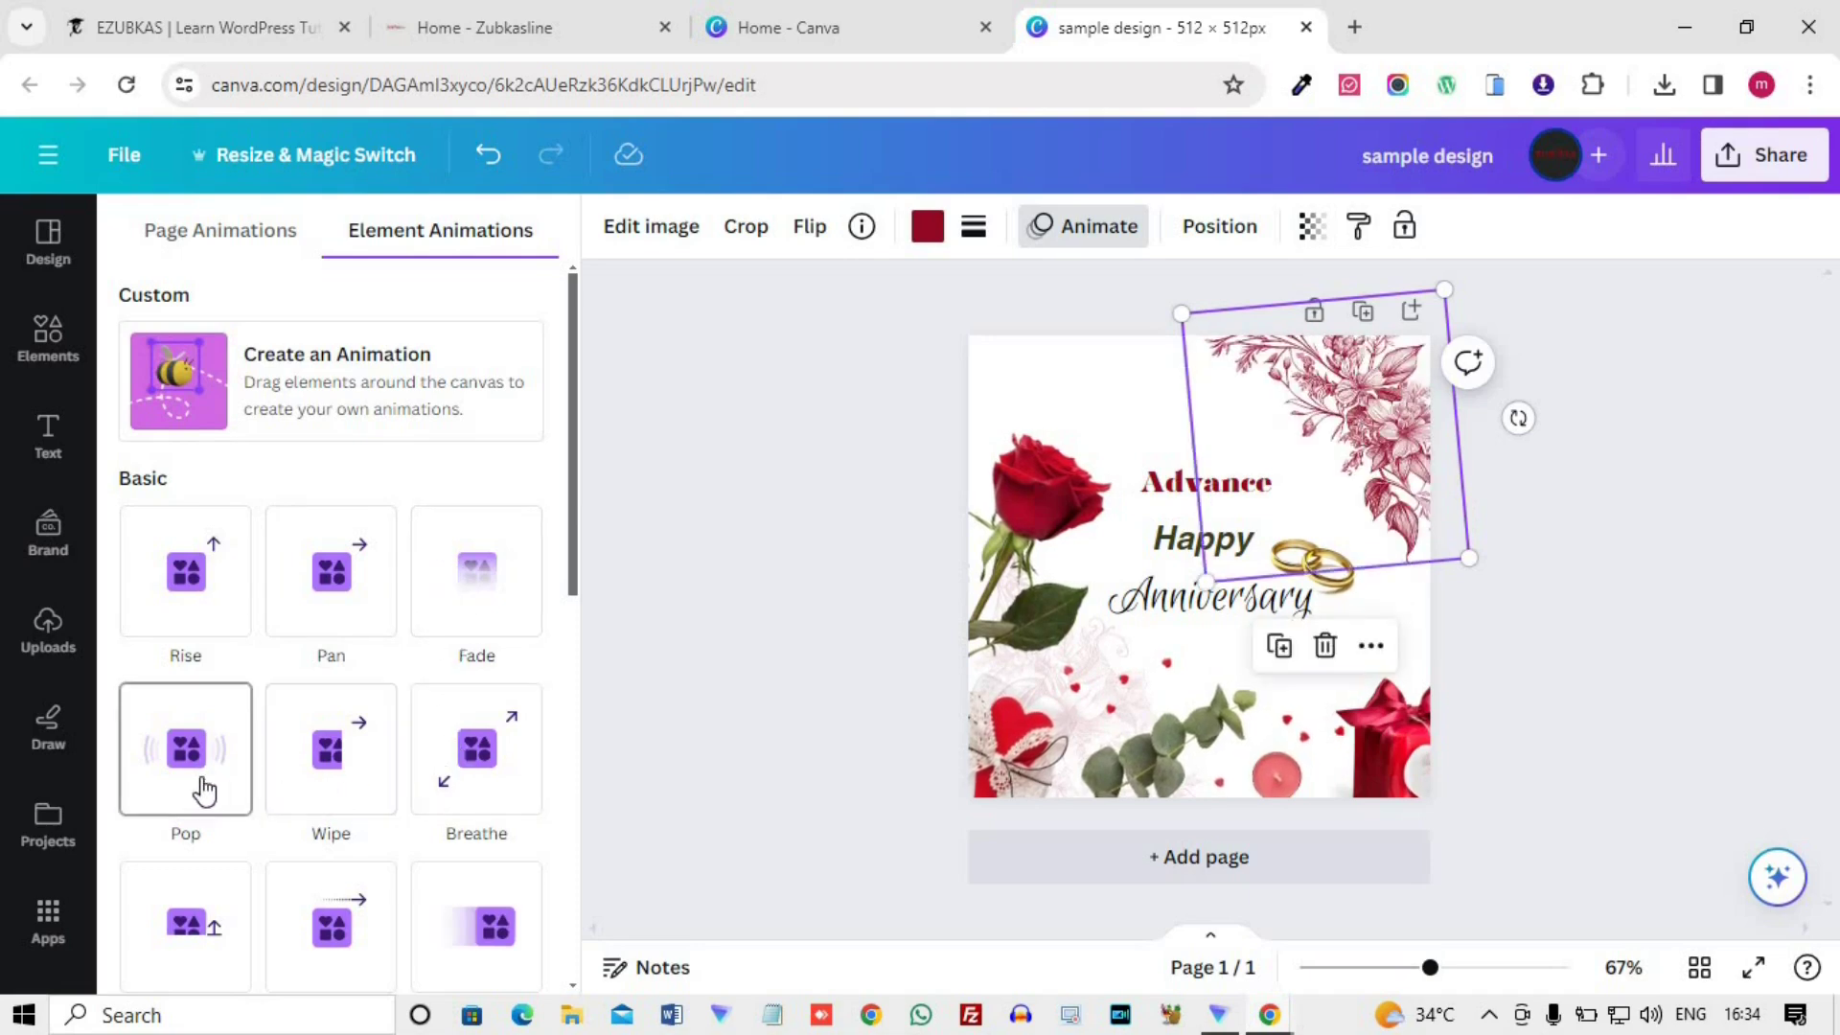
pyautogui.scroll(-2, 196, 786)
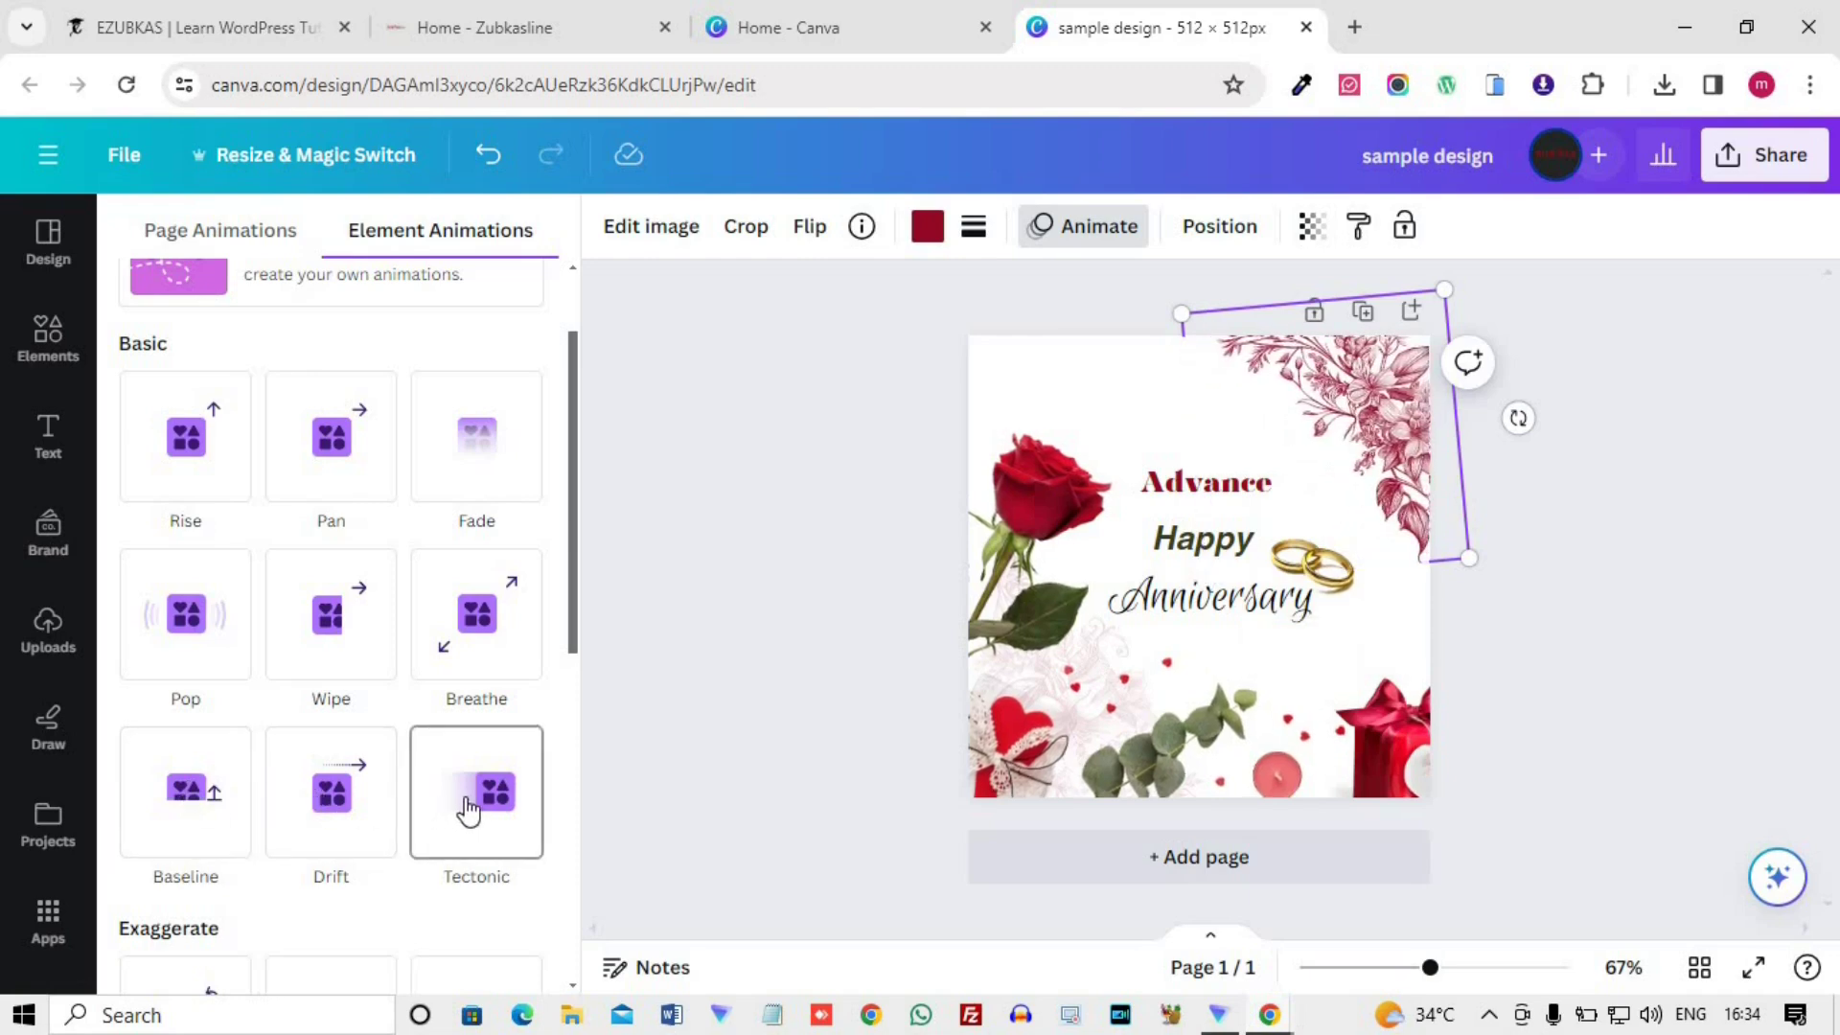
pyautogui.scroll(-4, 468, 810)
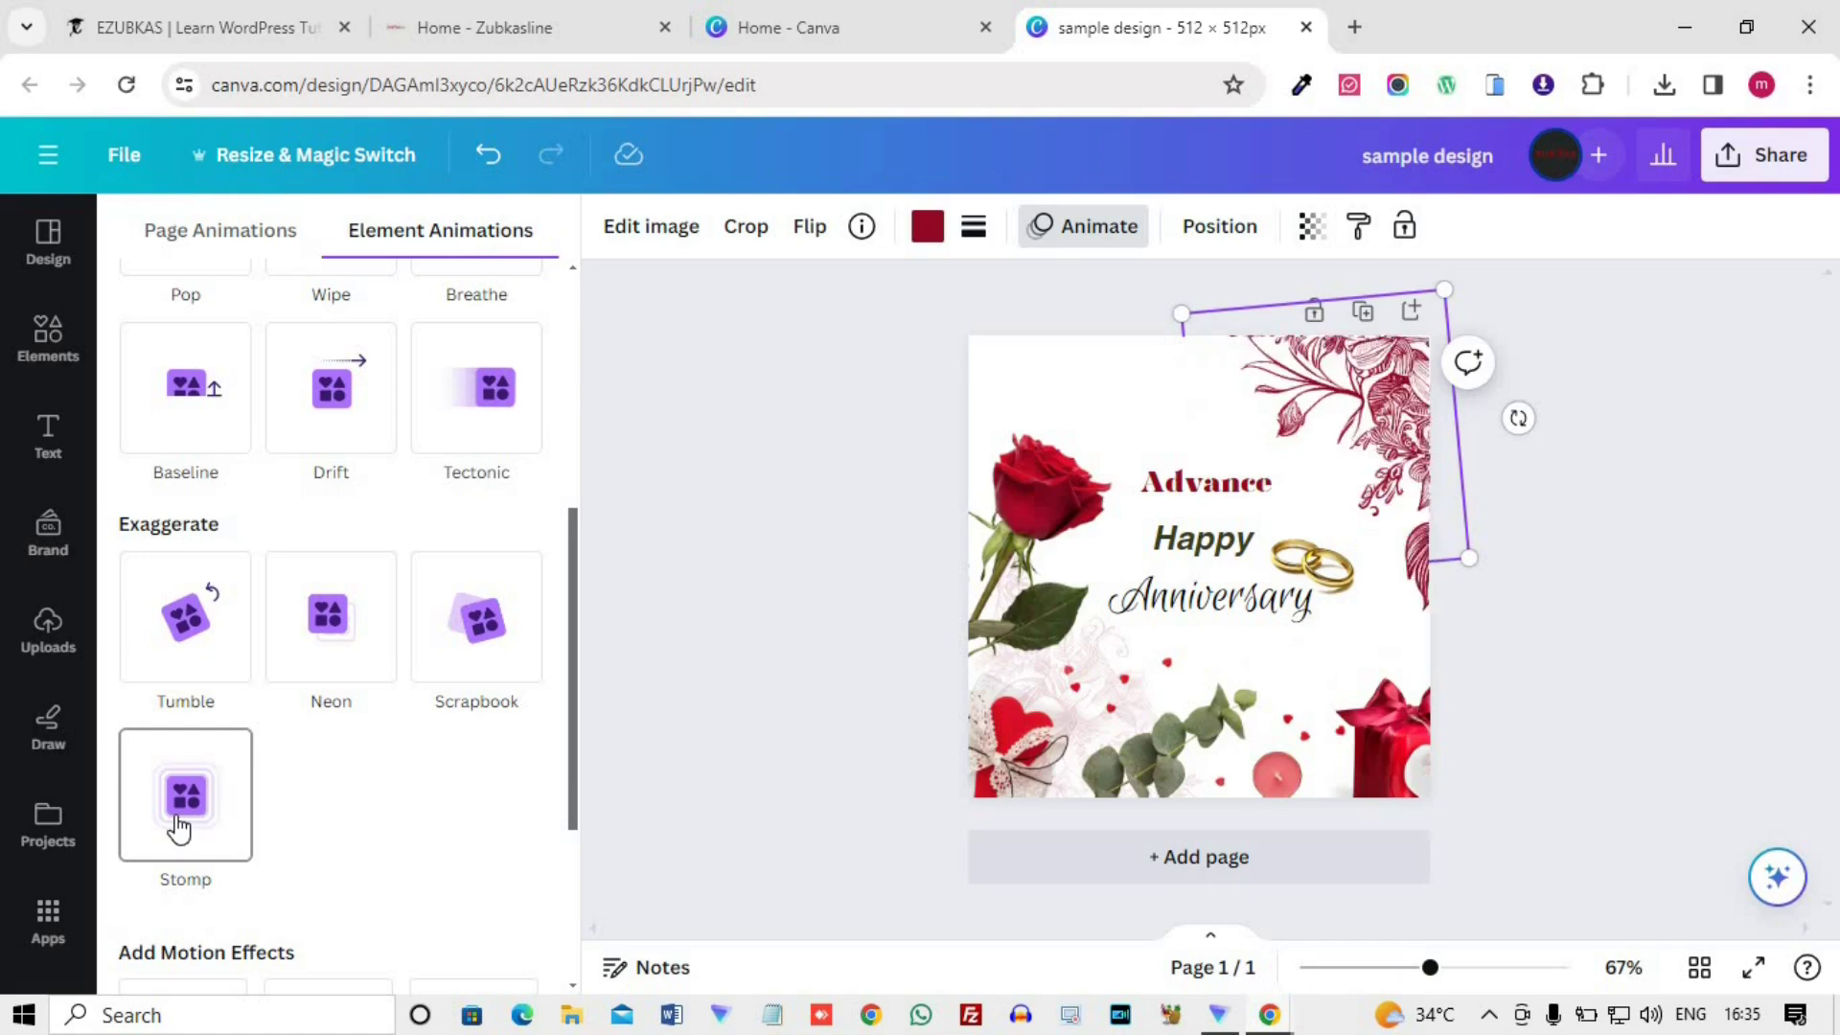
pyautogui.click(332, 391)
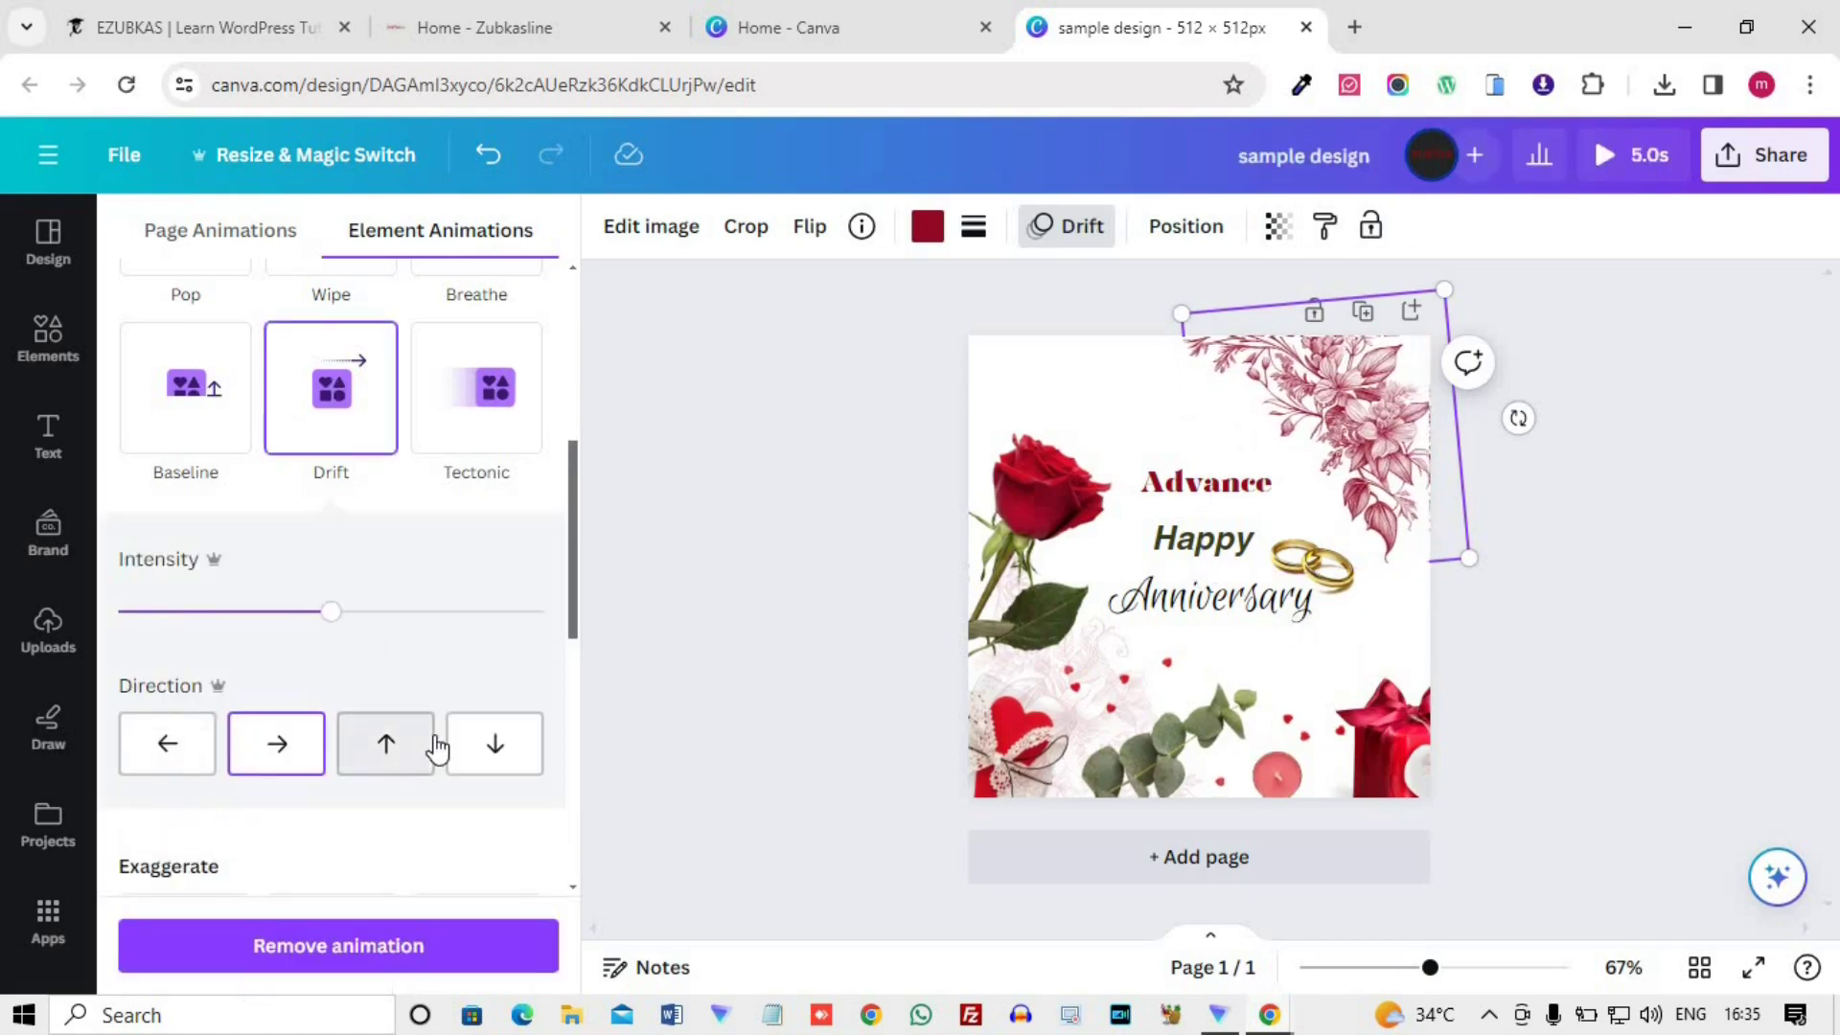
pyautogui.scroll(4, 437, 748)
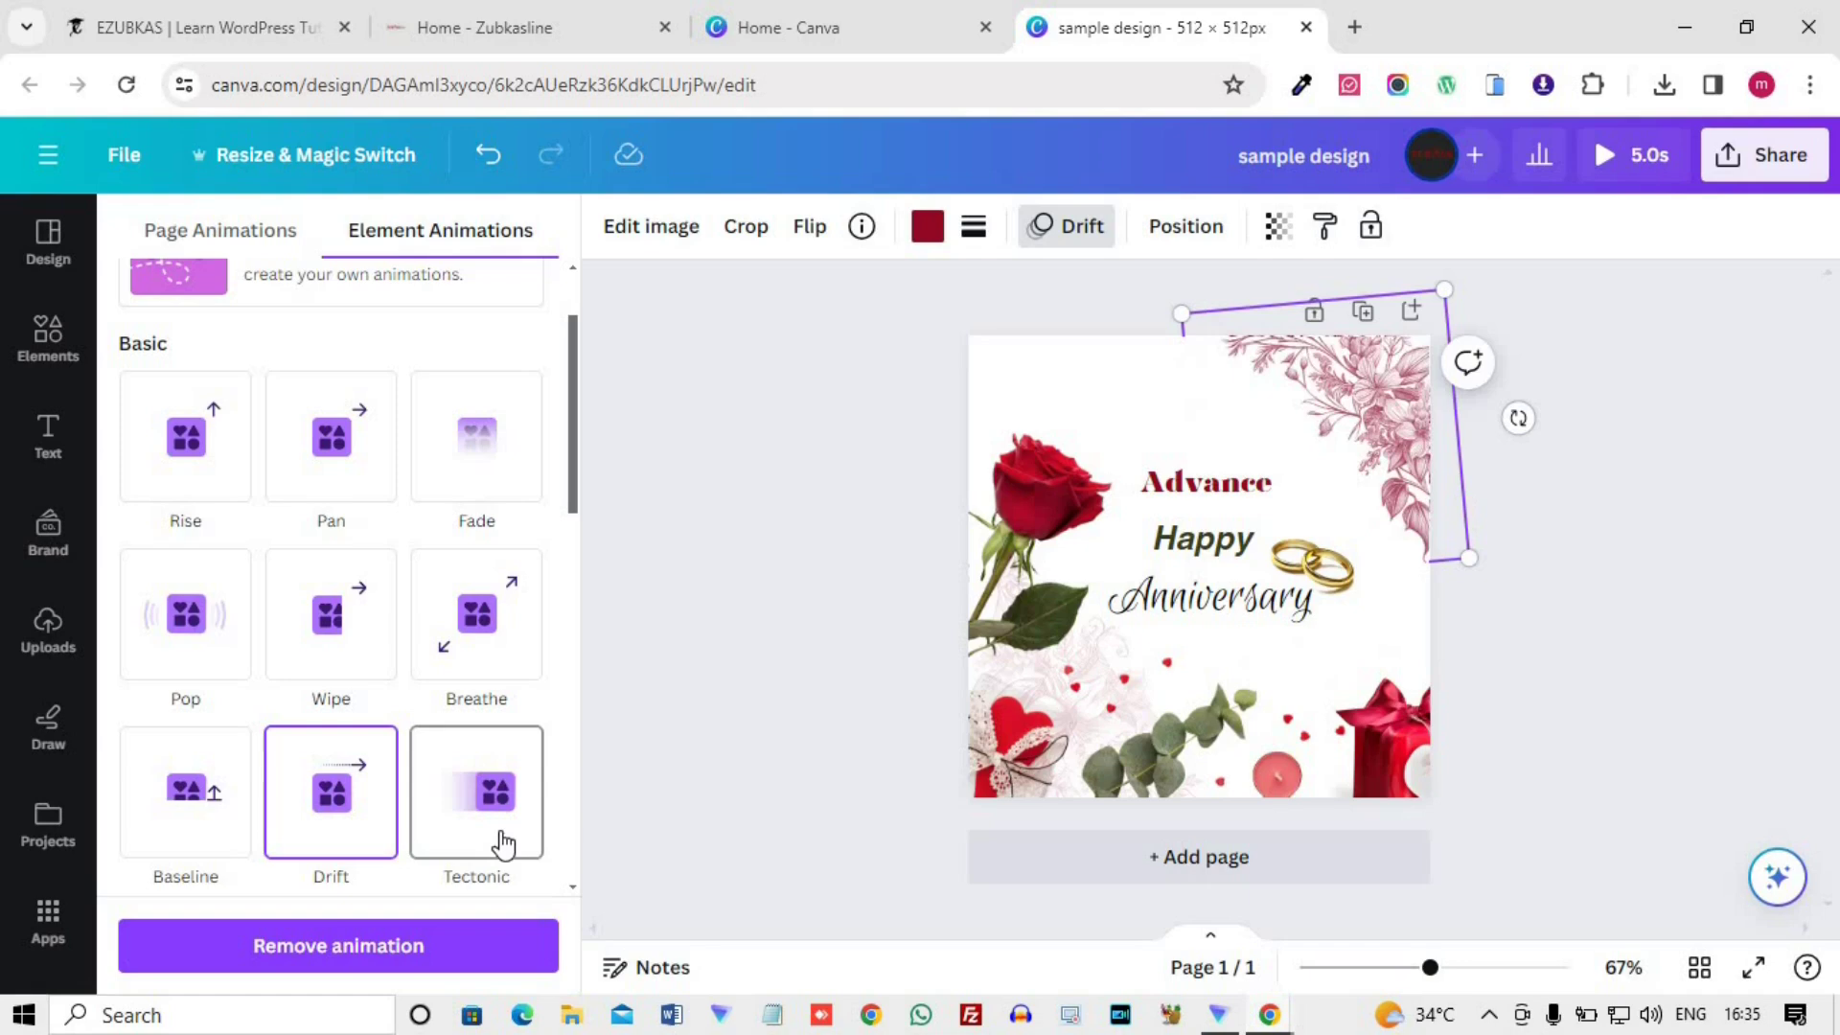
pyautogui.scroll(2, 330, 594)
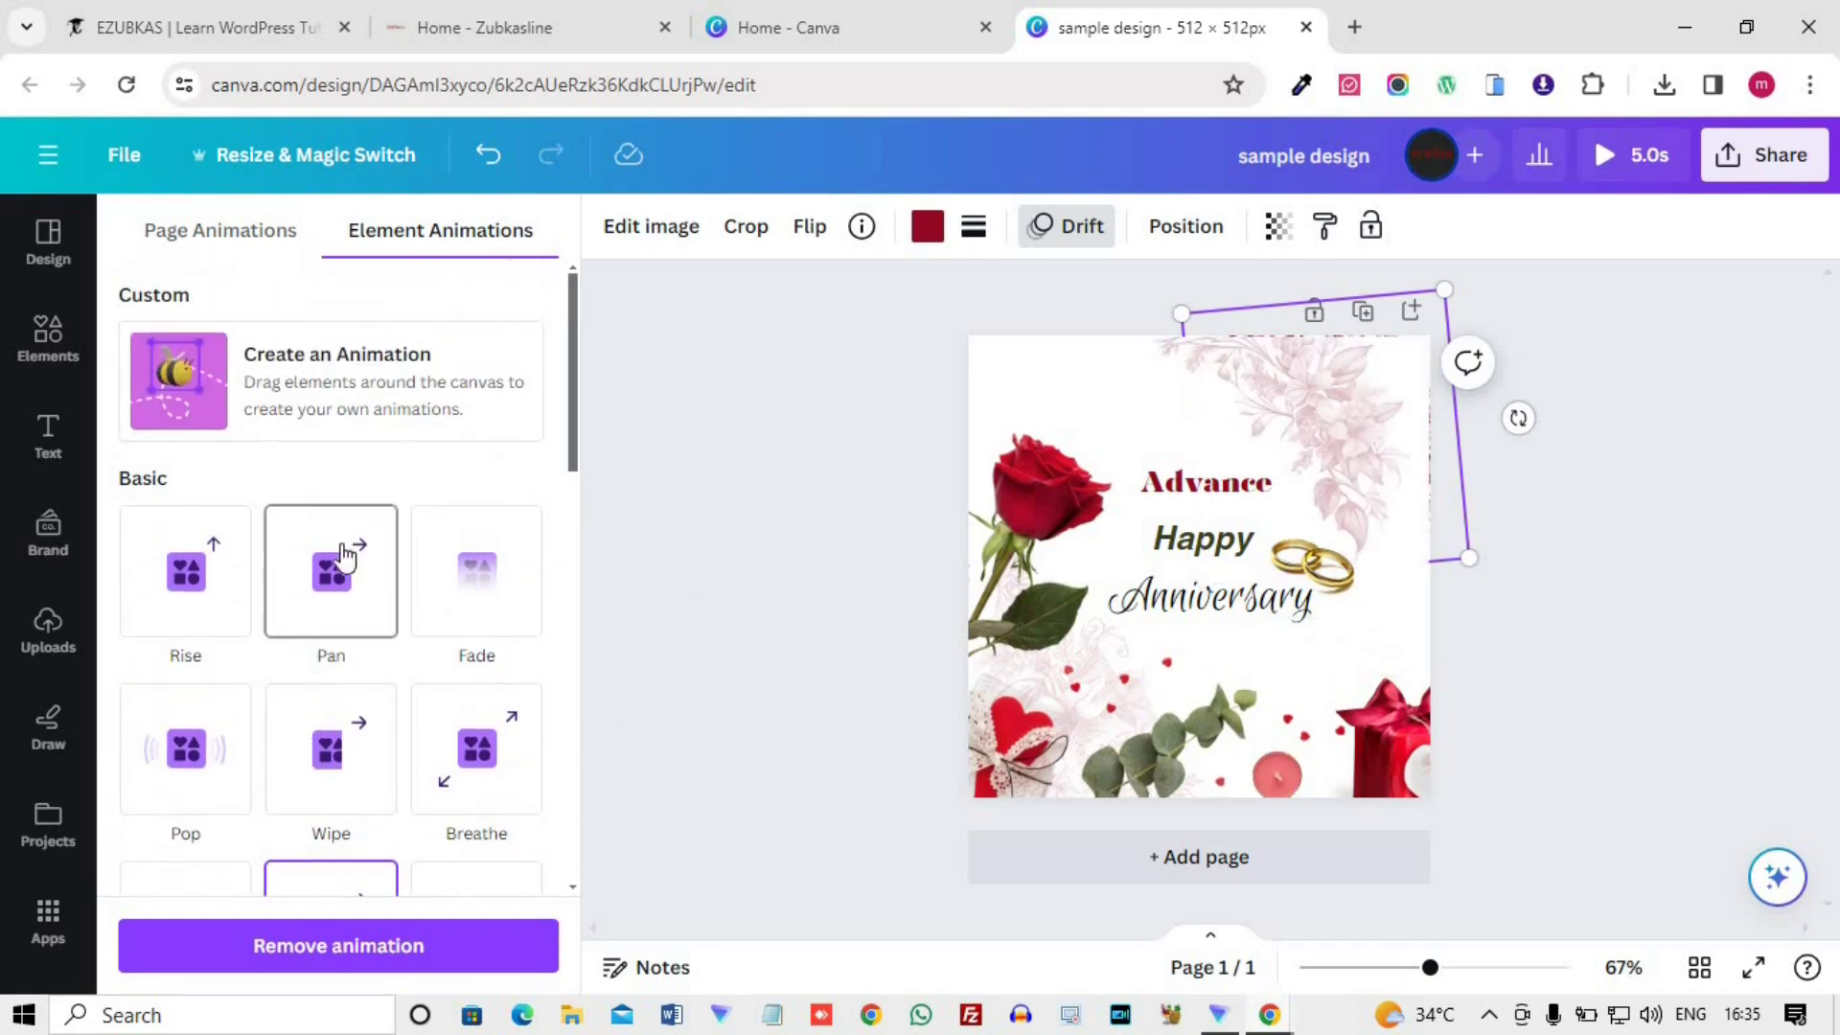
pyautogui.click(595, 376)
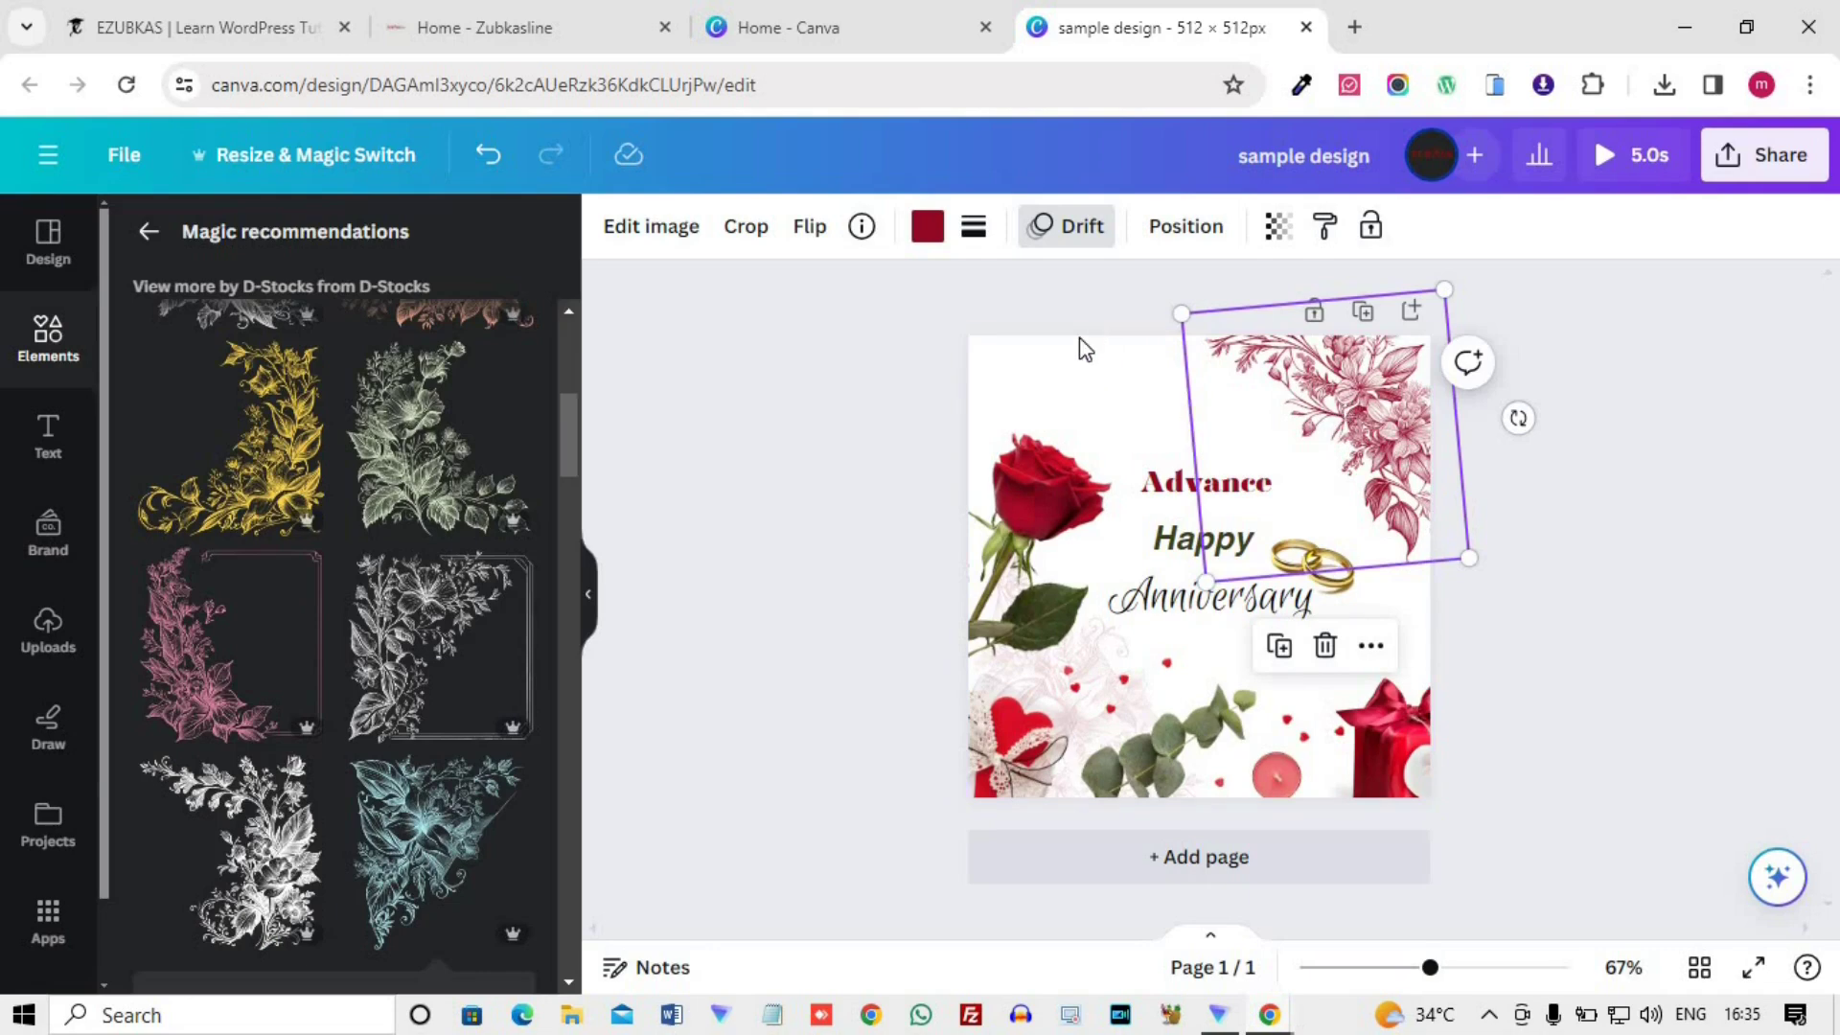
pyautogui.hotkey('ctrl', 'z')
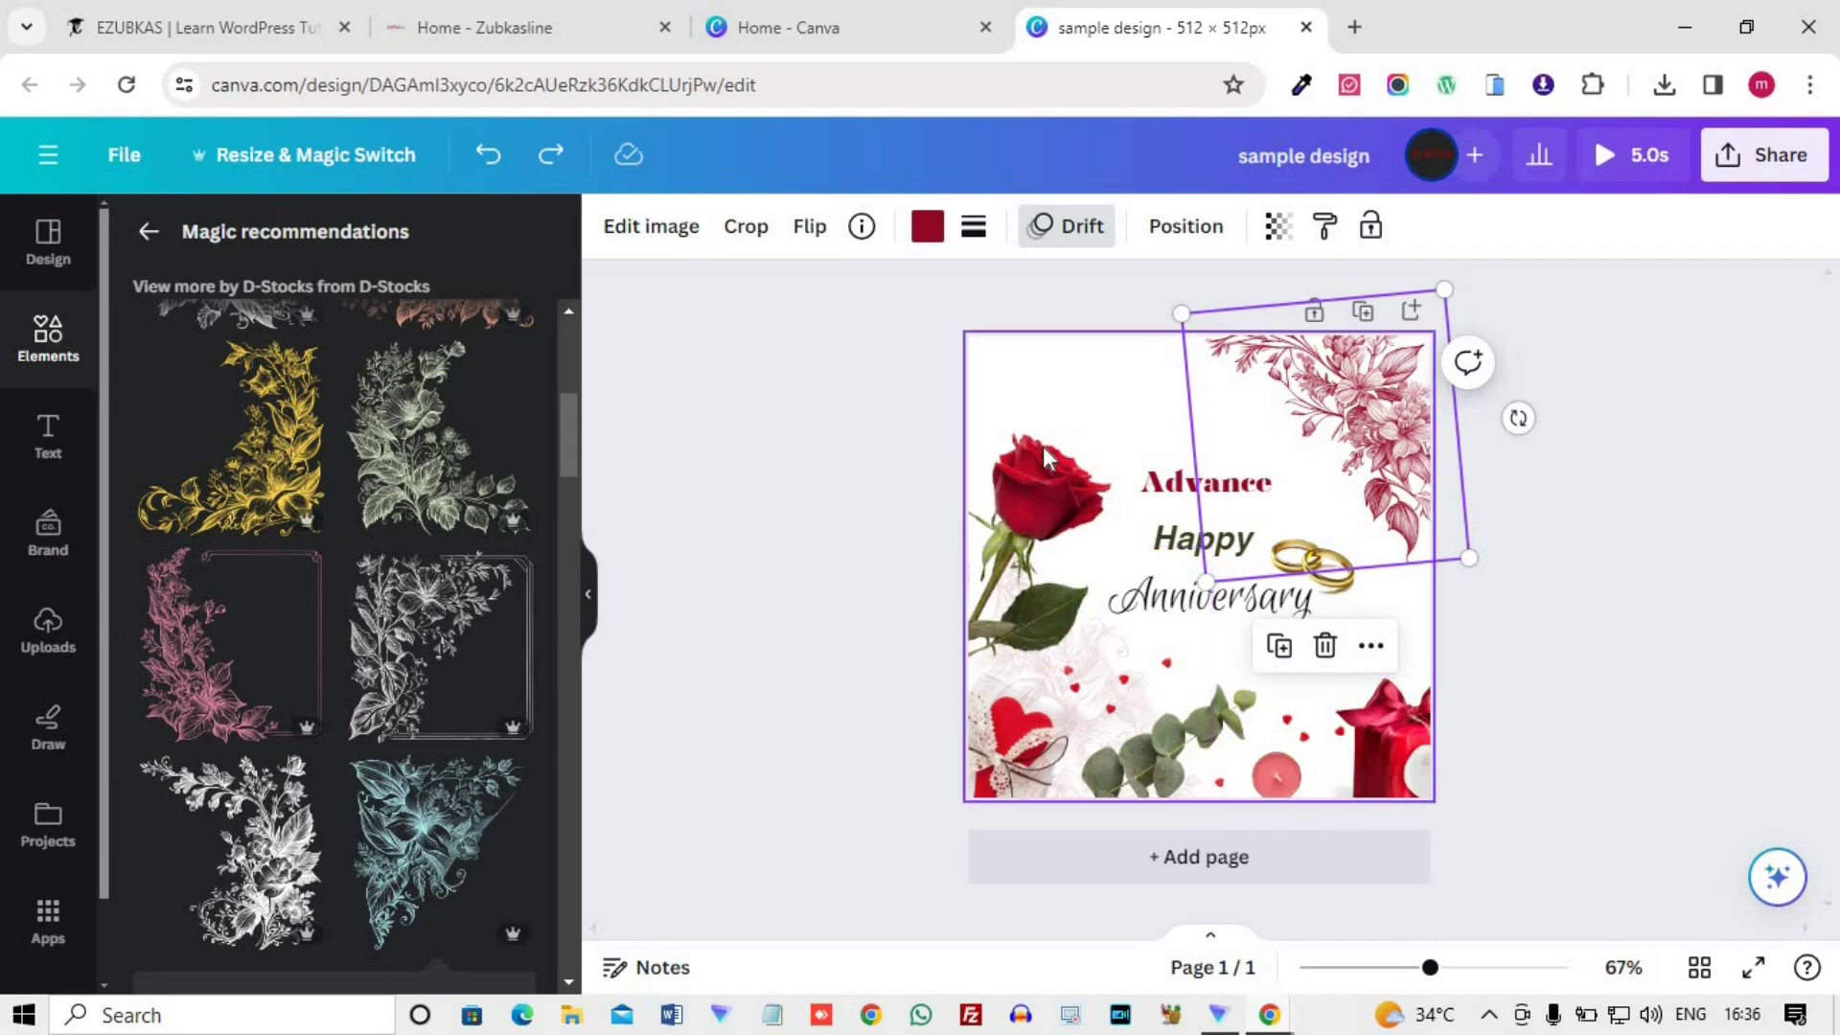
# - Lock the upper-right floral graphic in place, reselect it and unlock it again
pyautogui.click(1372, 228)
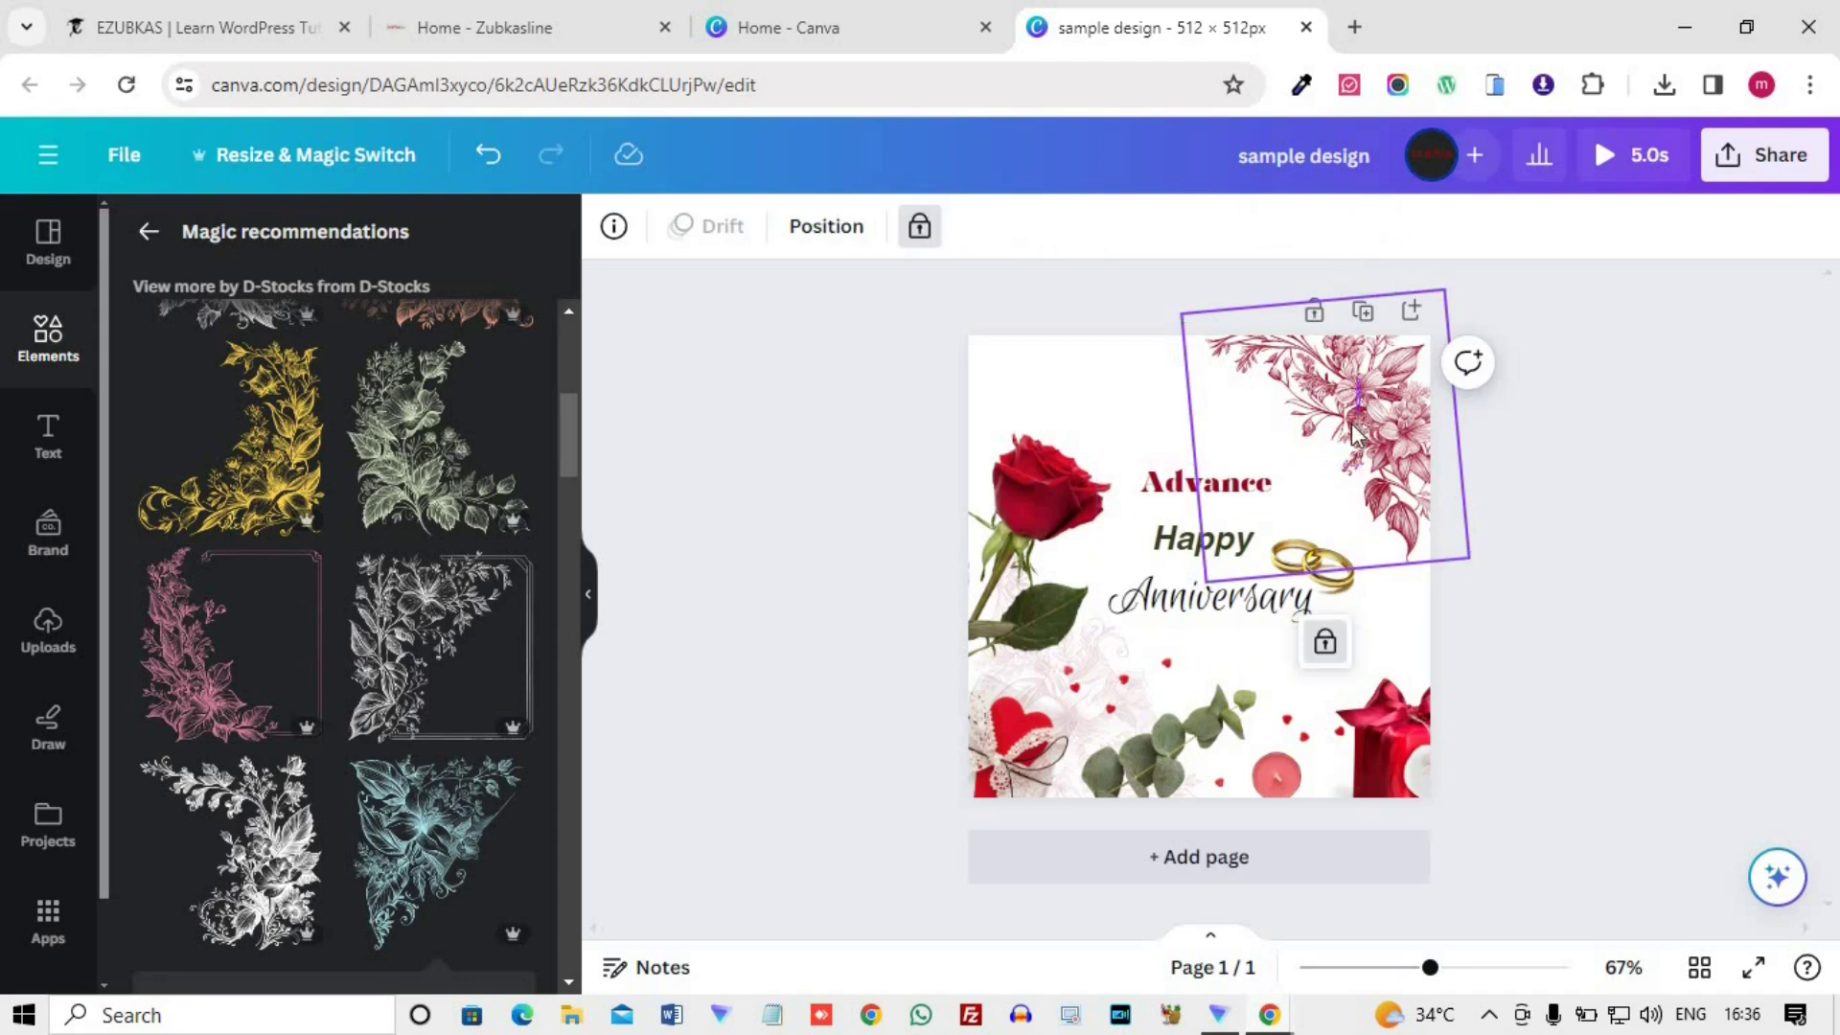
pyautogui.click(879, 407)
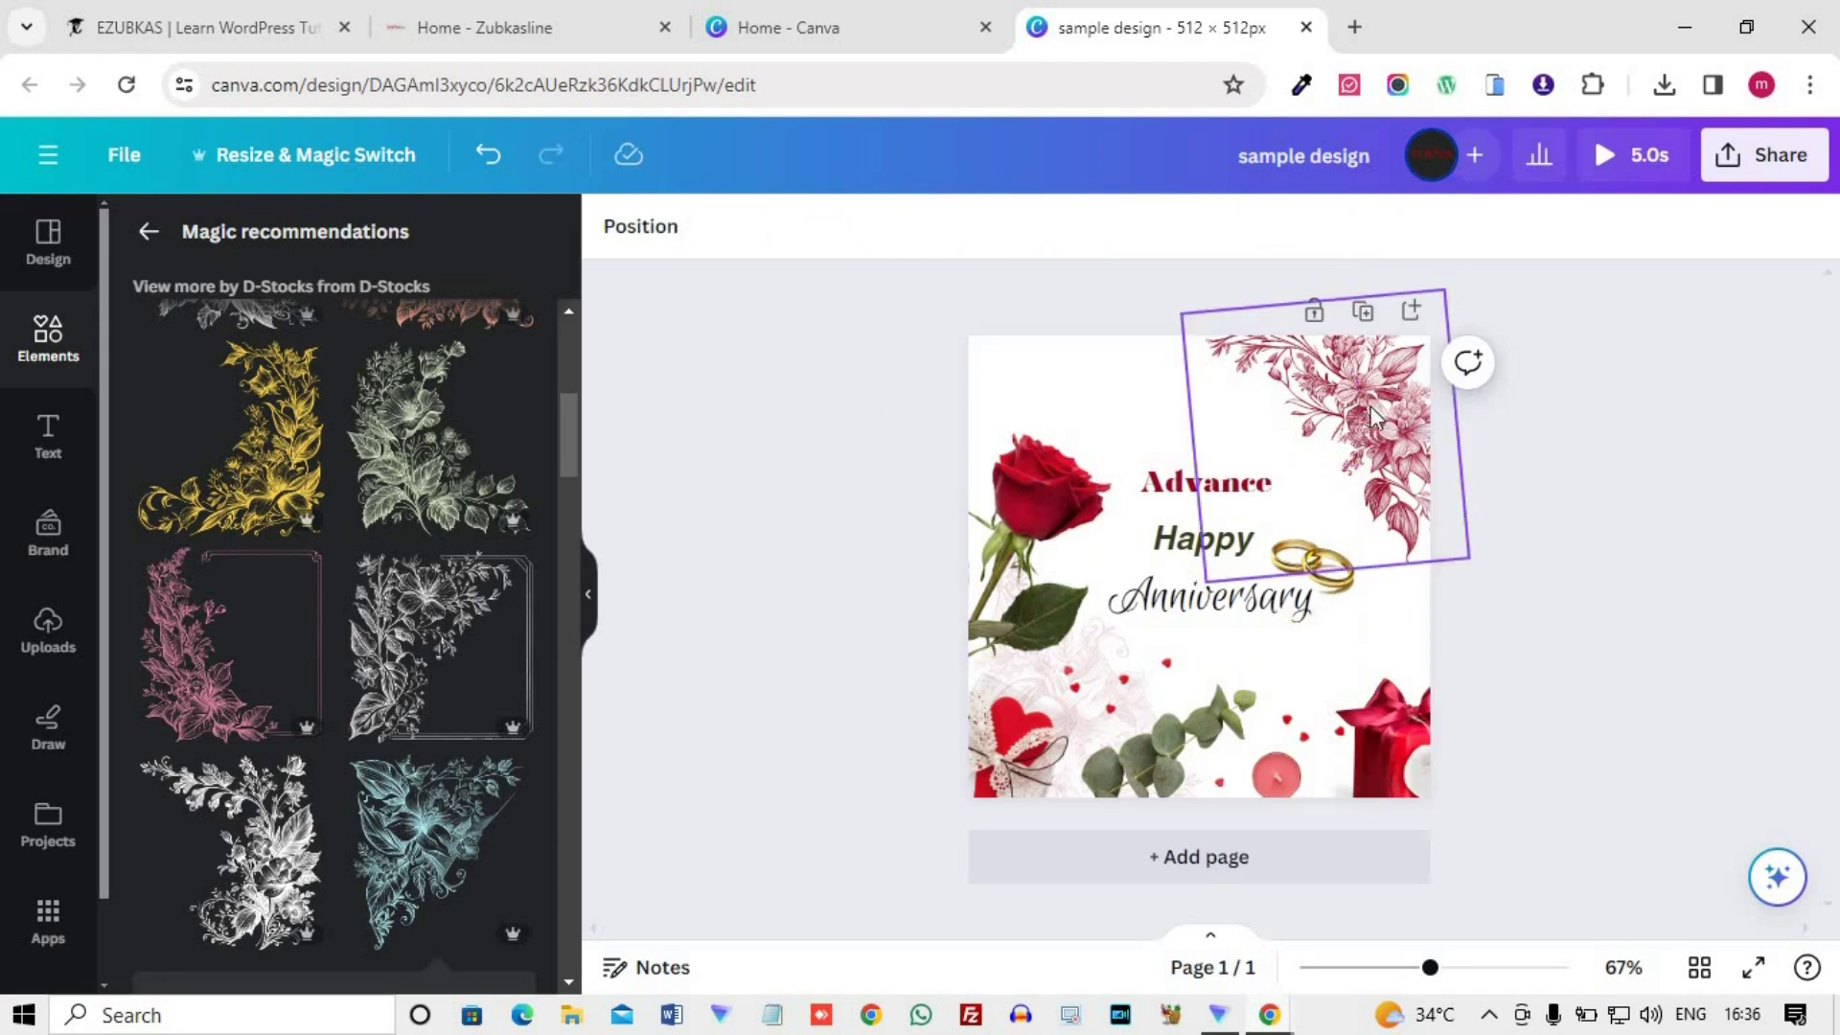
pyautogui.click(1342, 420)
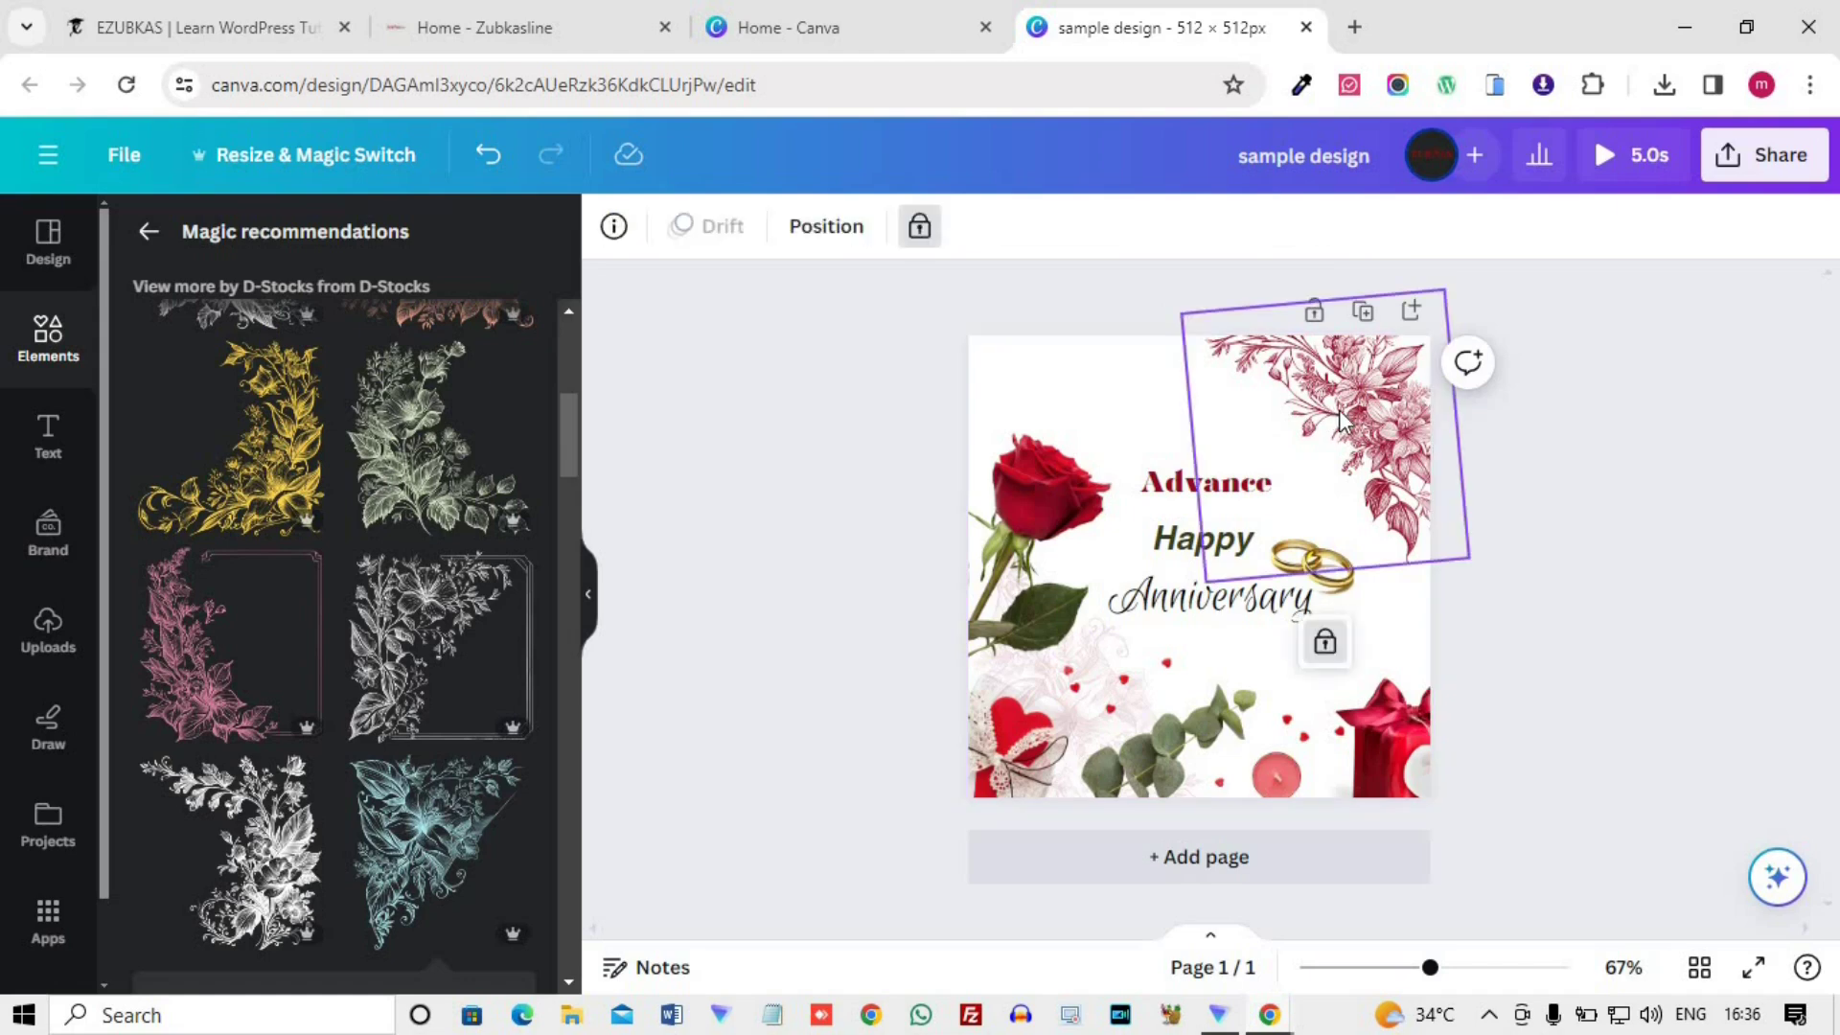
pyautogui.click(924, 234)
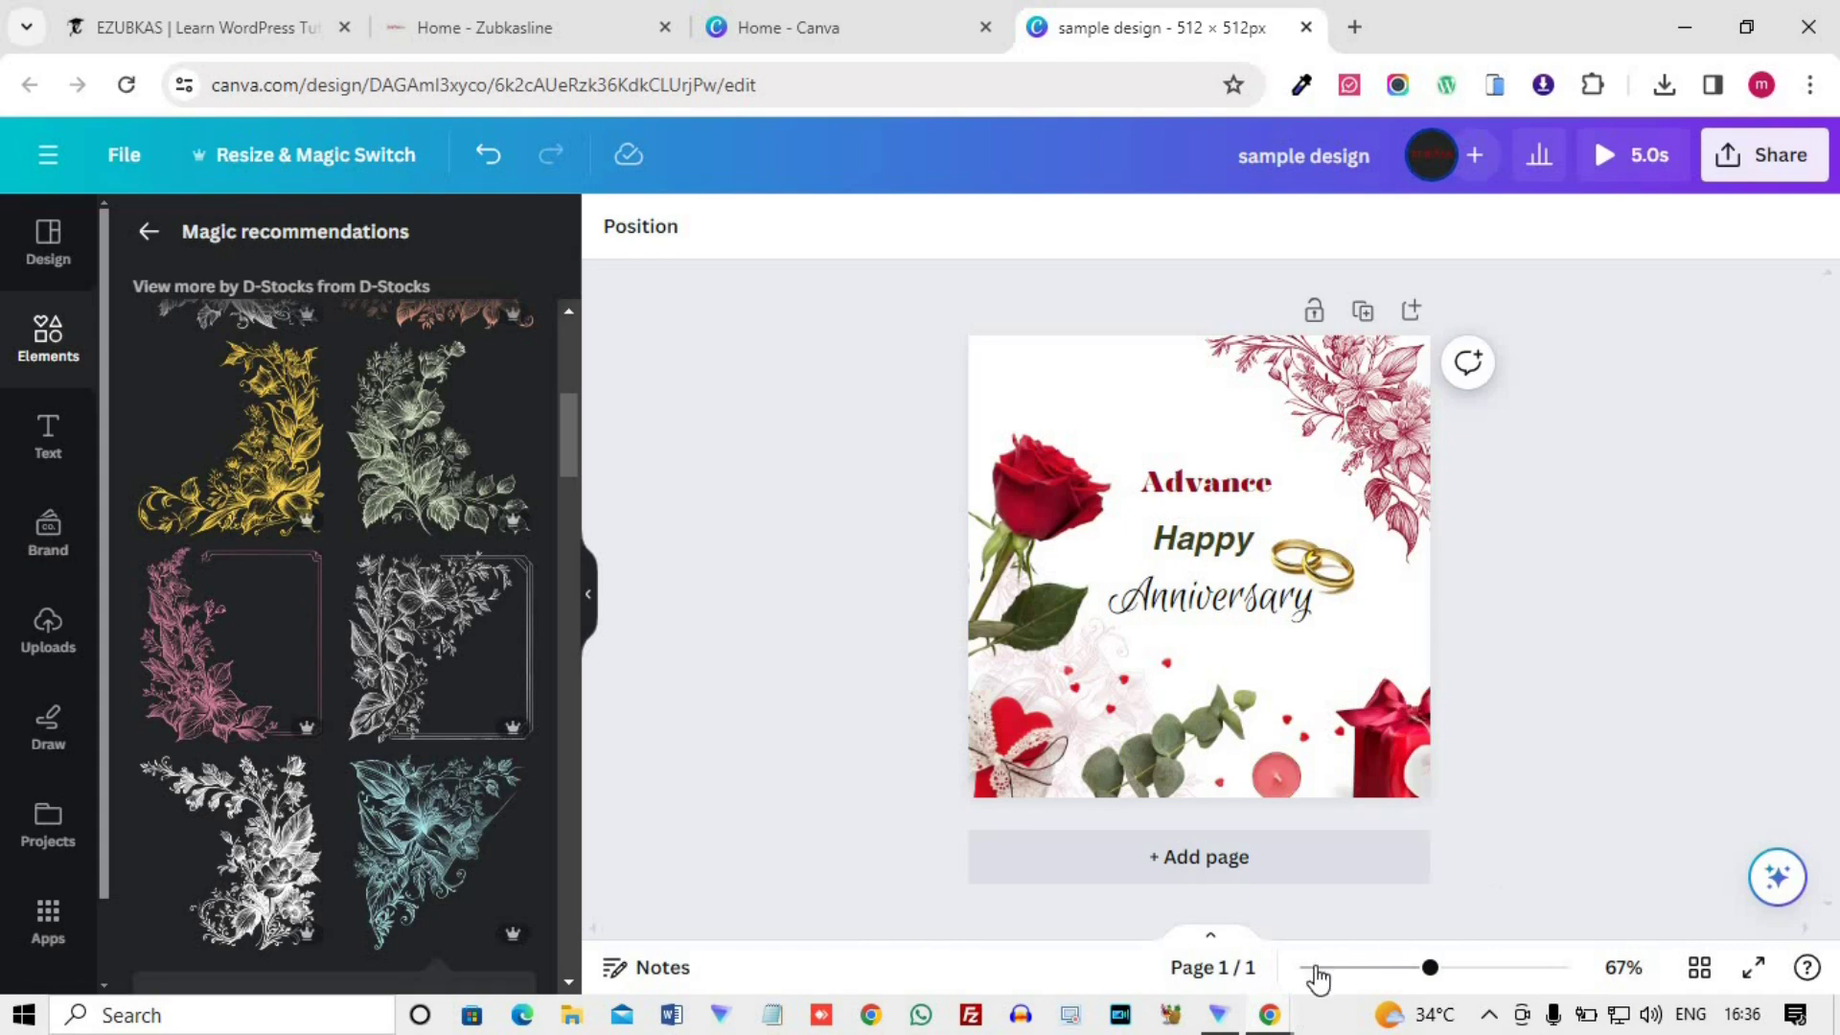
# - Duplicate the card page and add a blank third page after the copy
pyautogui.moveTo(1435, 970)
pyautogui.mouseDown()
pyautogui.moveTo(1342, 969)
pyautogui.moveTo(1511, 972)
pyautogui.moveTo(1423, 973)
pyautogui.mouseUp()
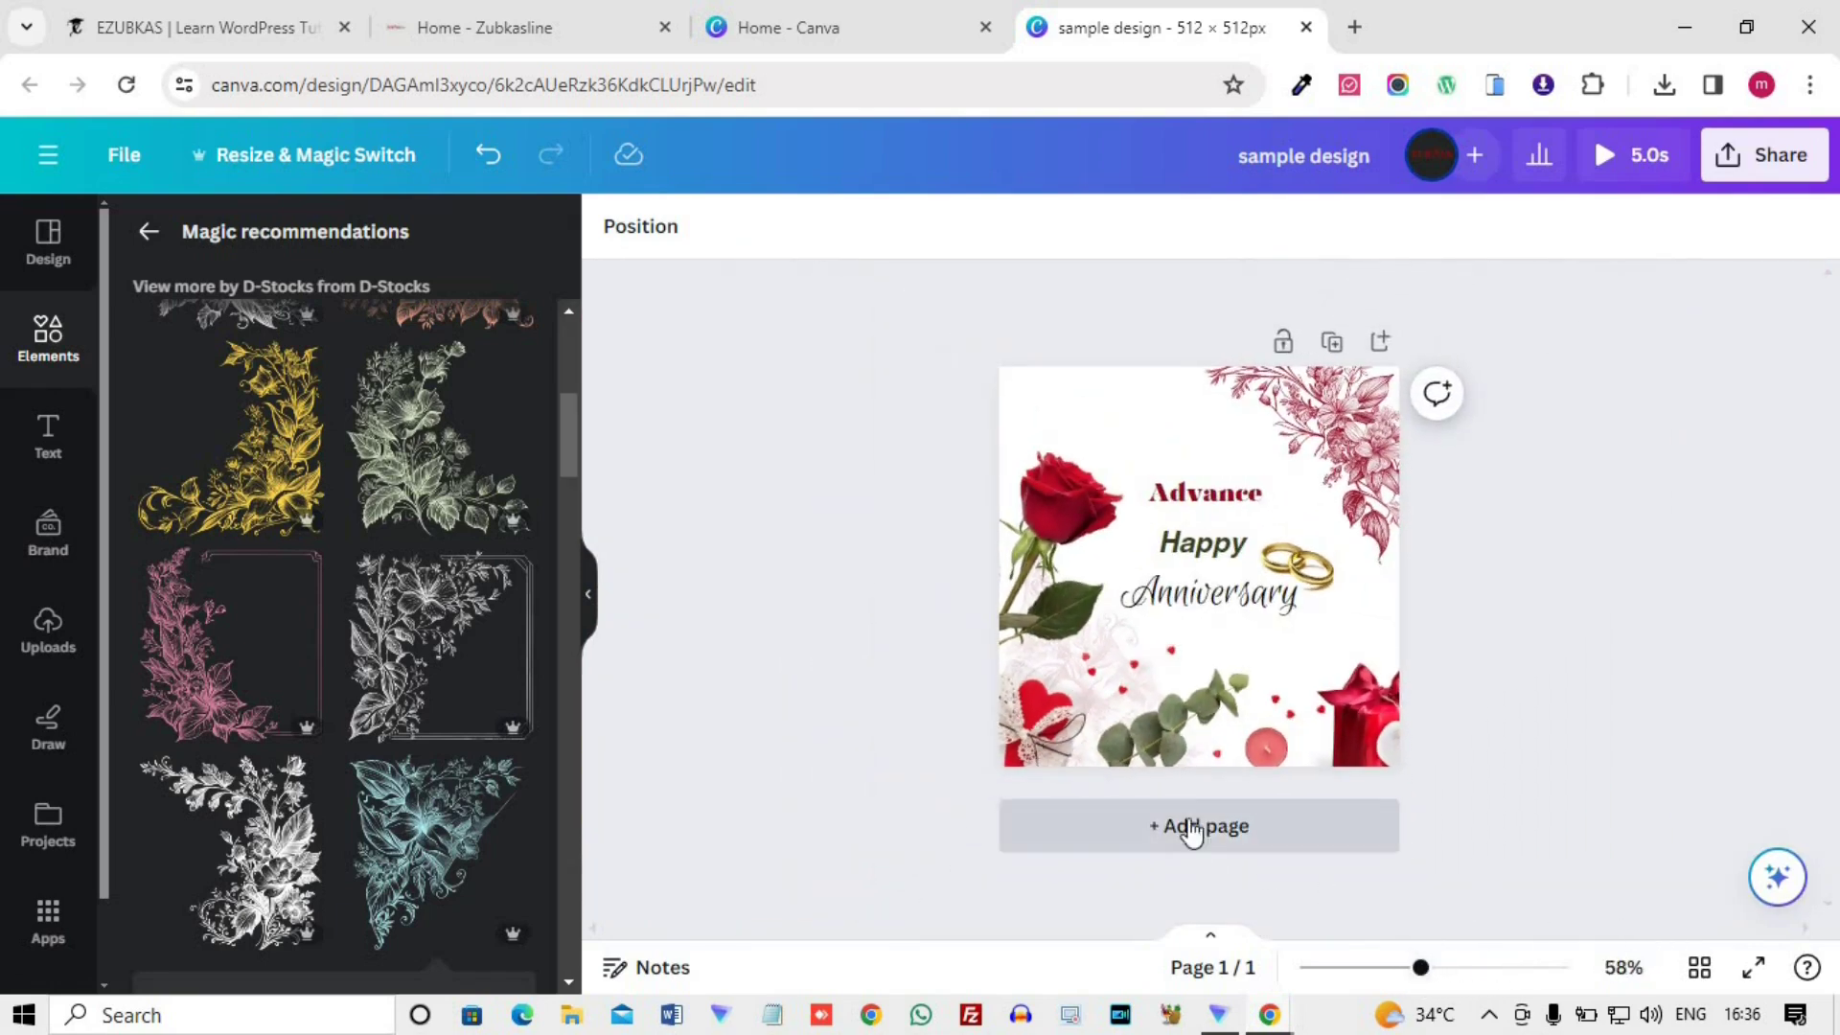
pyautogui.click(1331, 343)
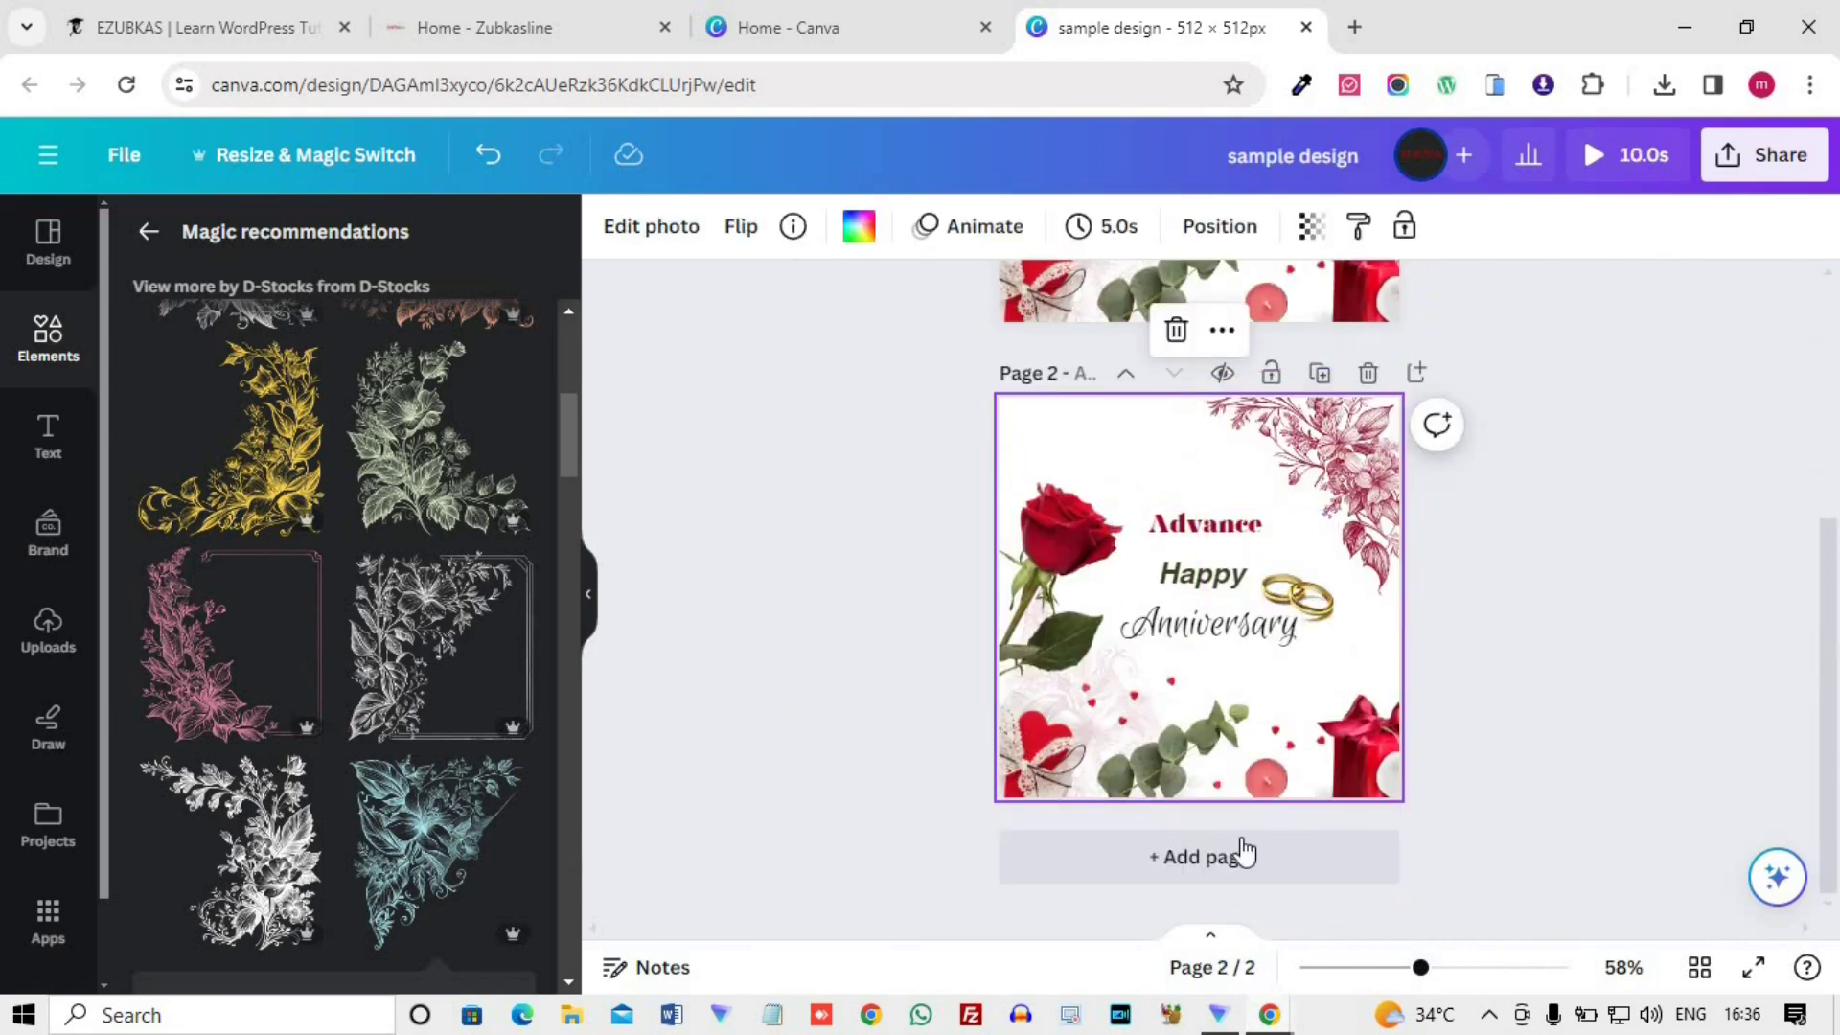
pyautogui.click(1242, 868)
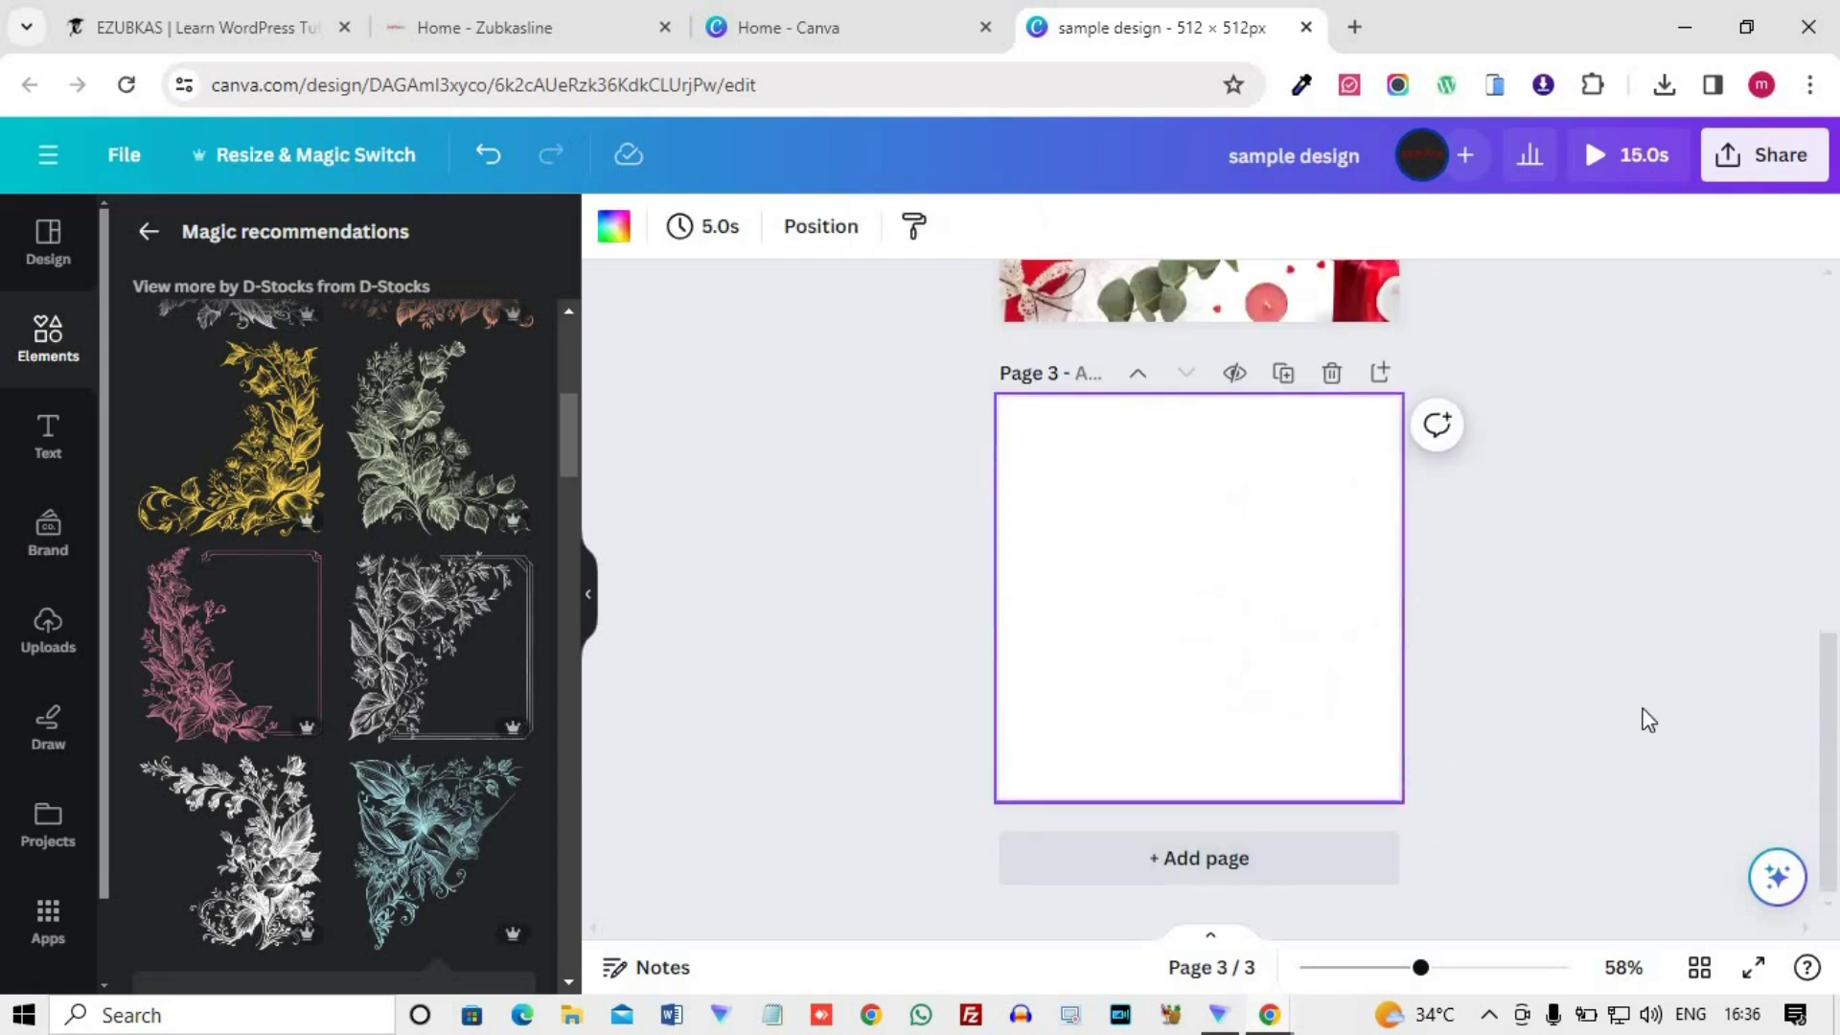
pyautogui.scroll(10, 1499, 698)
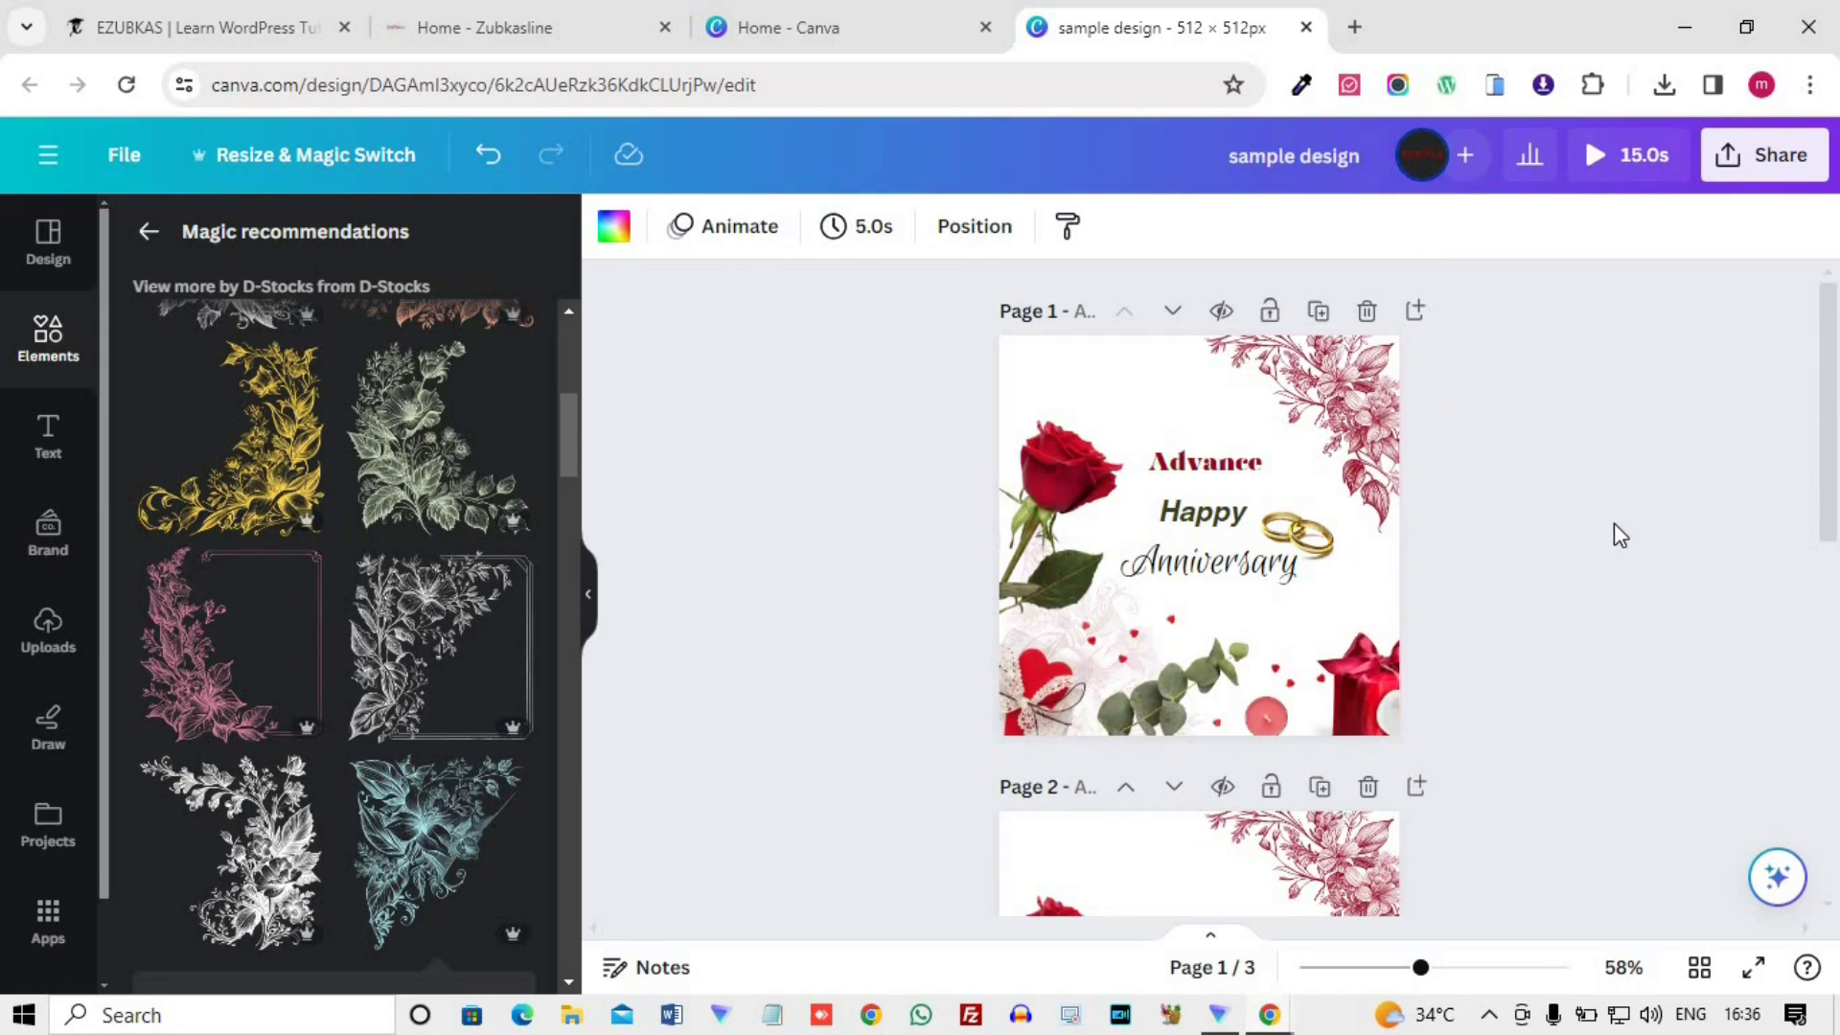
# - Check the design's pages in grid view and view the card full screen, returning to the editor
pyautogui.scroll(-1, 1613, 533)
pyautogui.click(1699, 977)
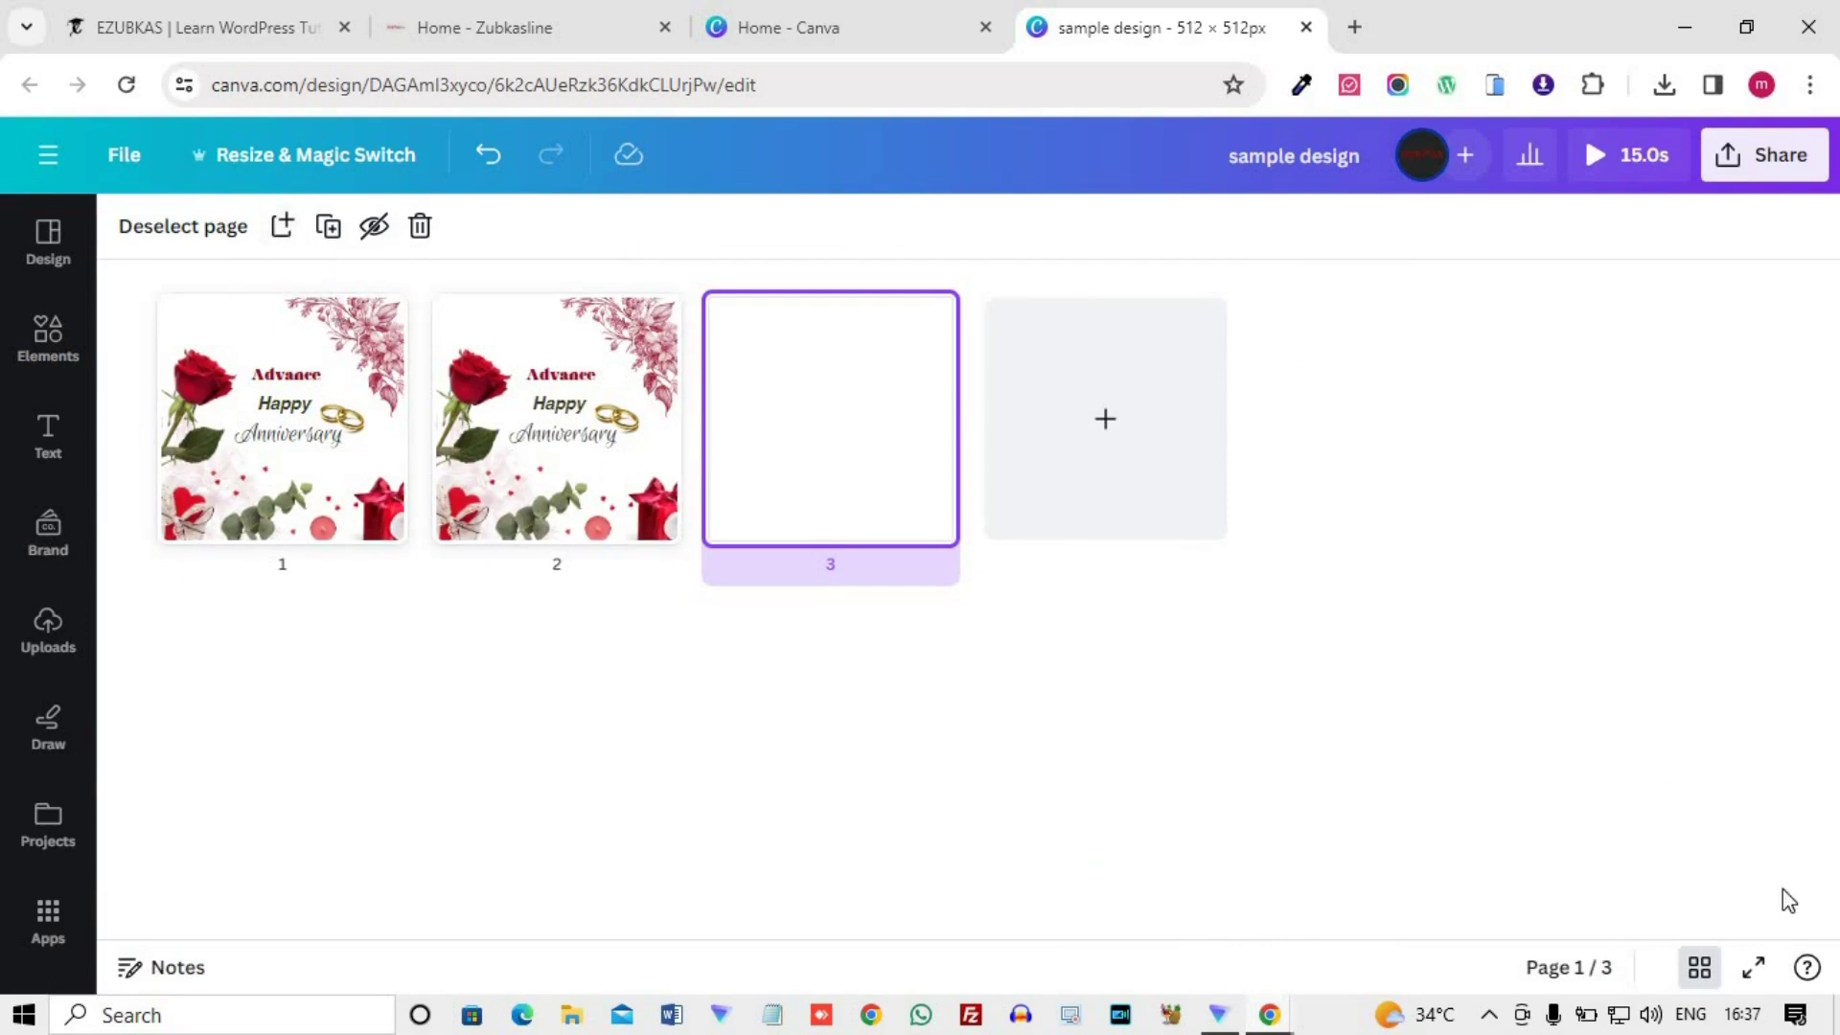
pyautogui.click(1699, 970)
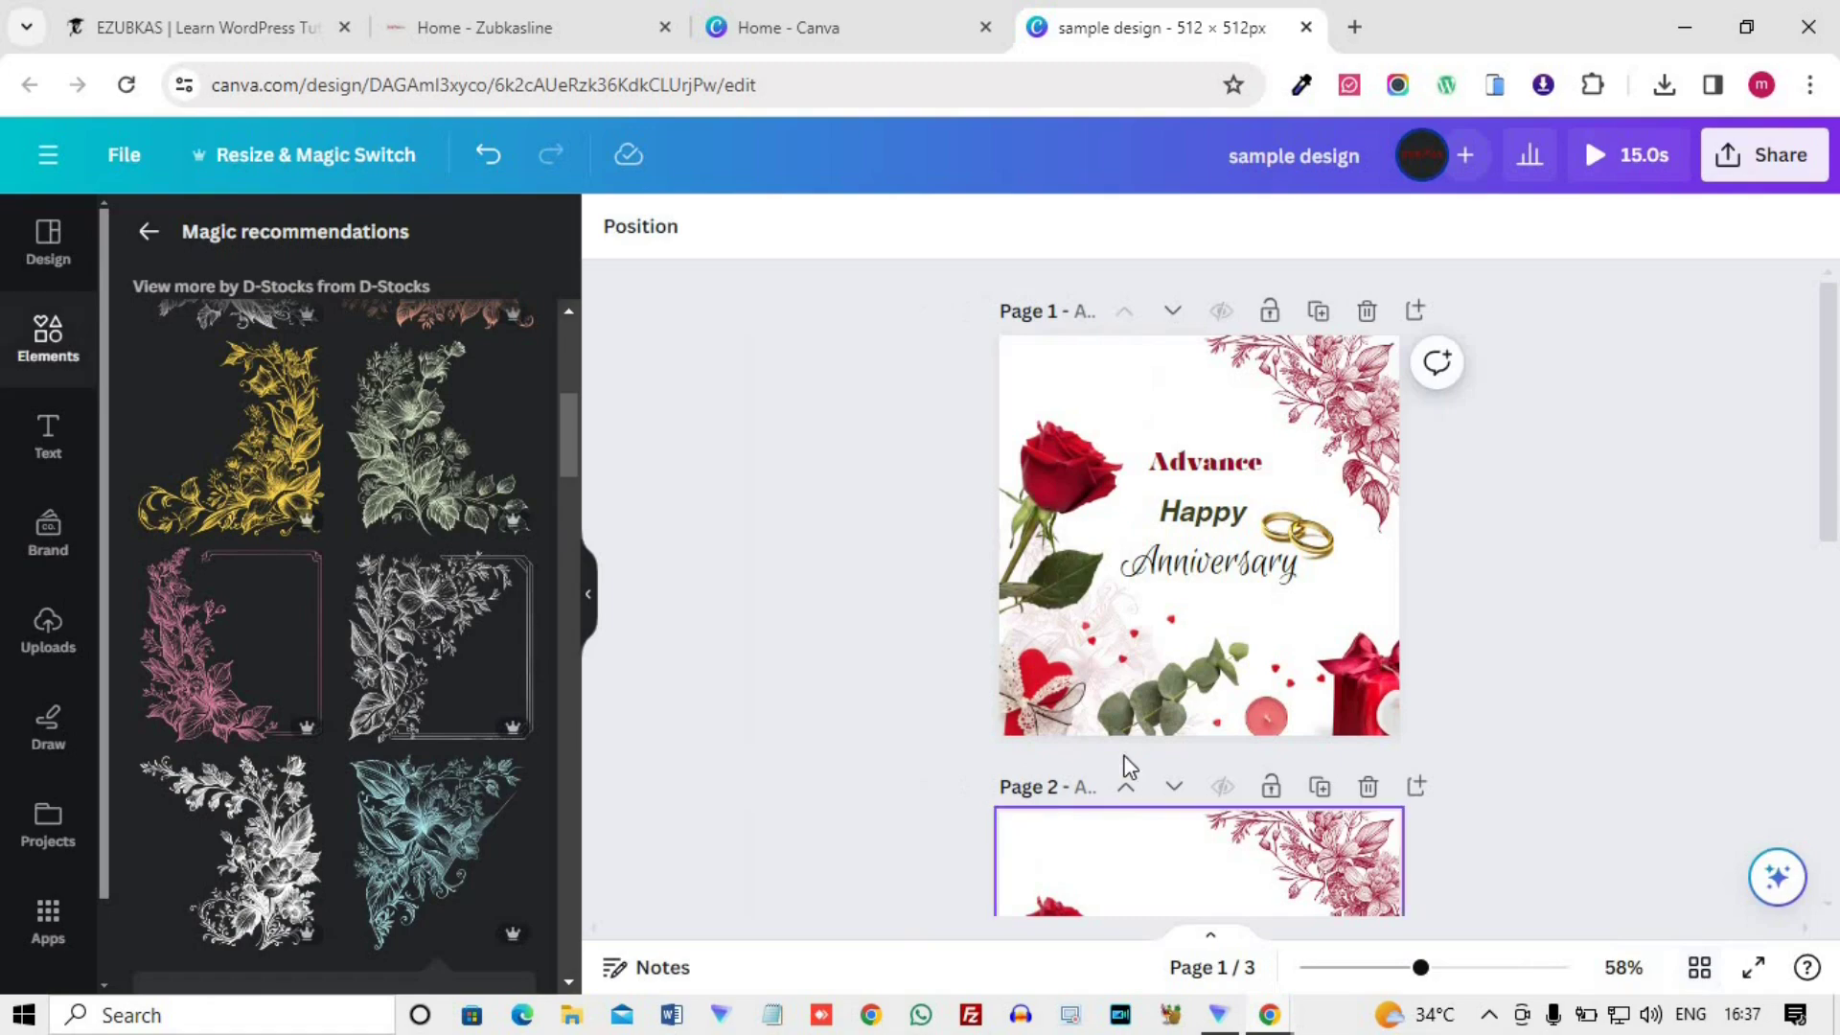
pyautogui.click(1756, 971)
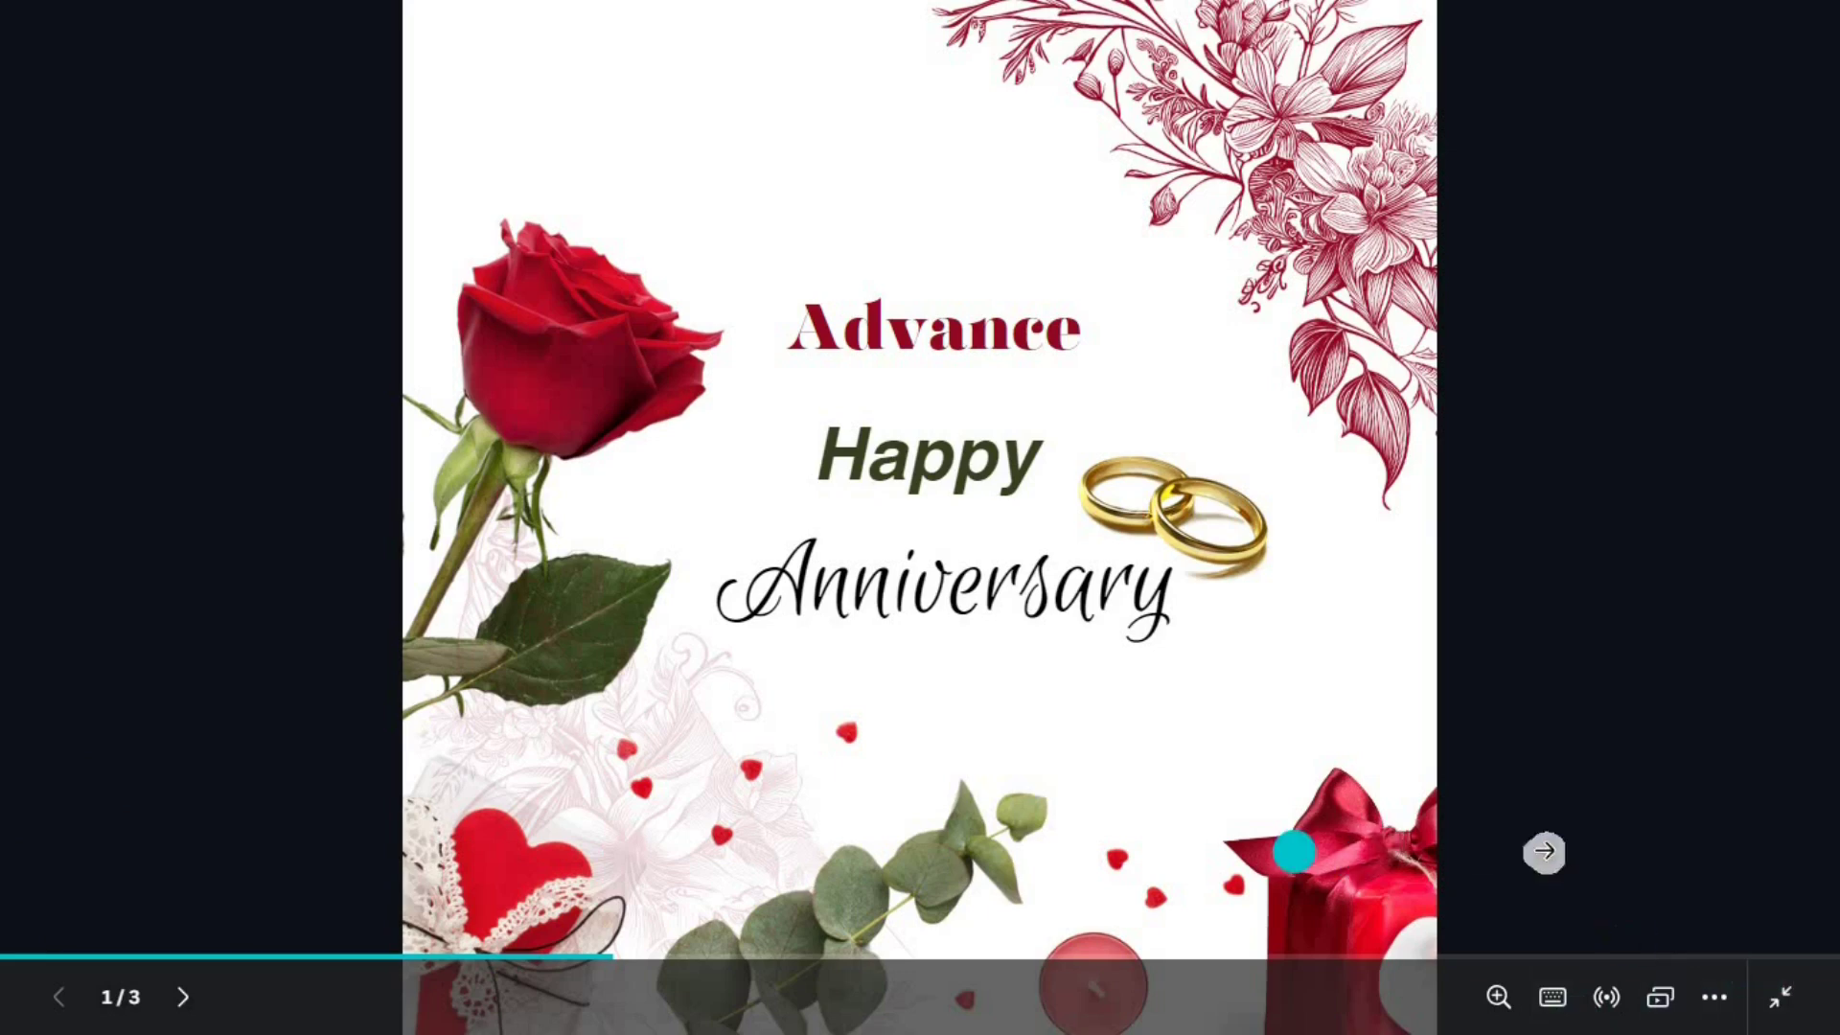
pyautogui.click(1772, 1001)
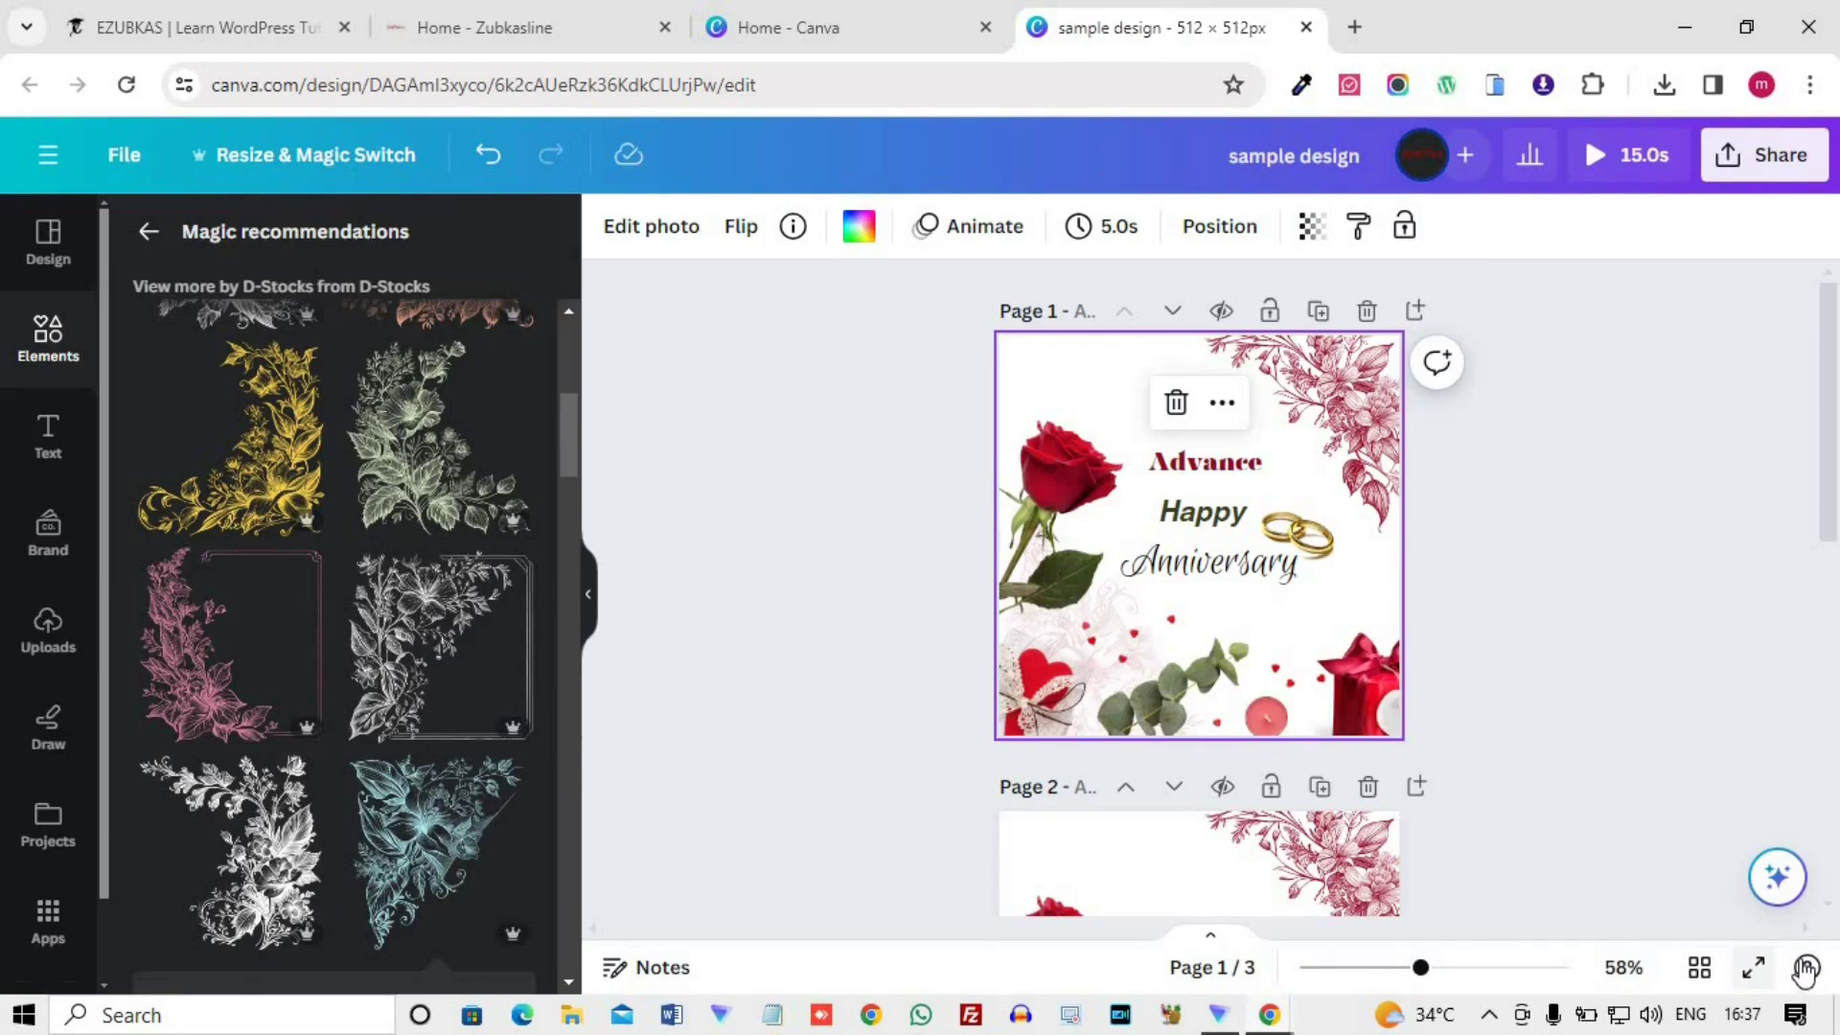
# - Look at the AI help chat and search Canva Assistant for "text", closing both
pyautogui.click(1777, 876)
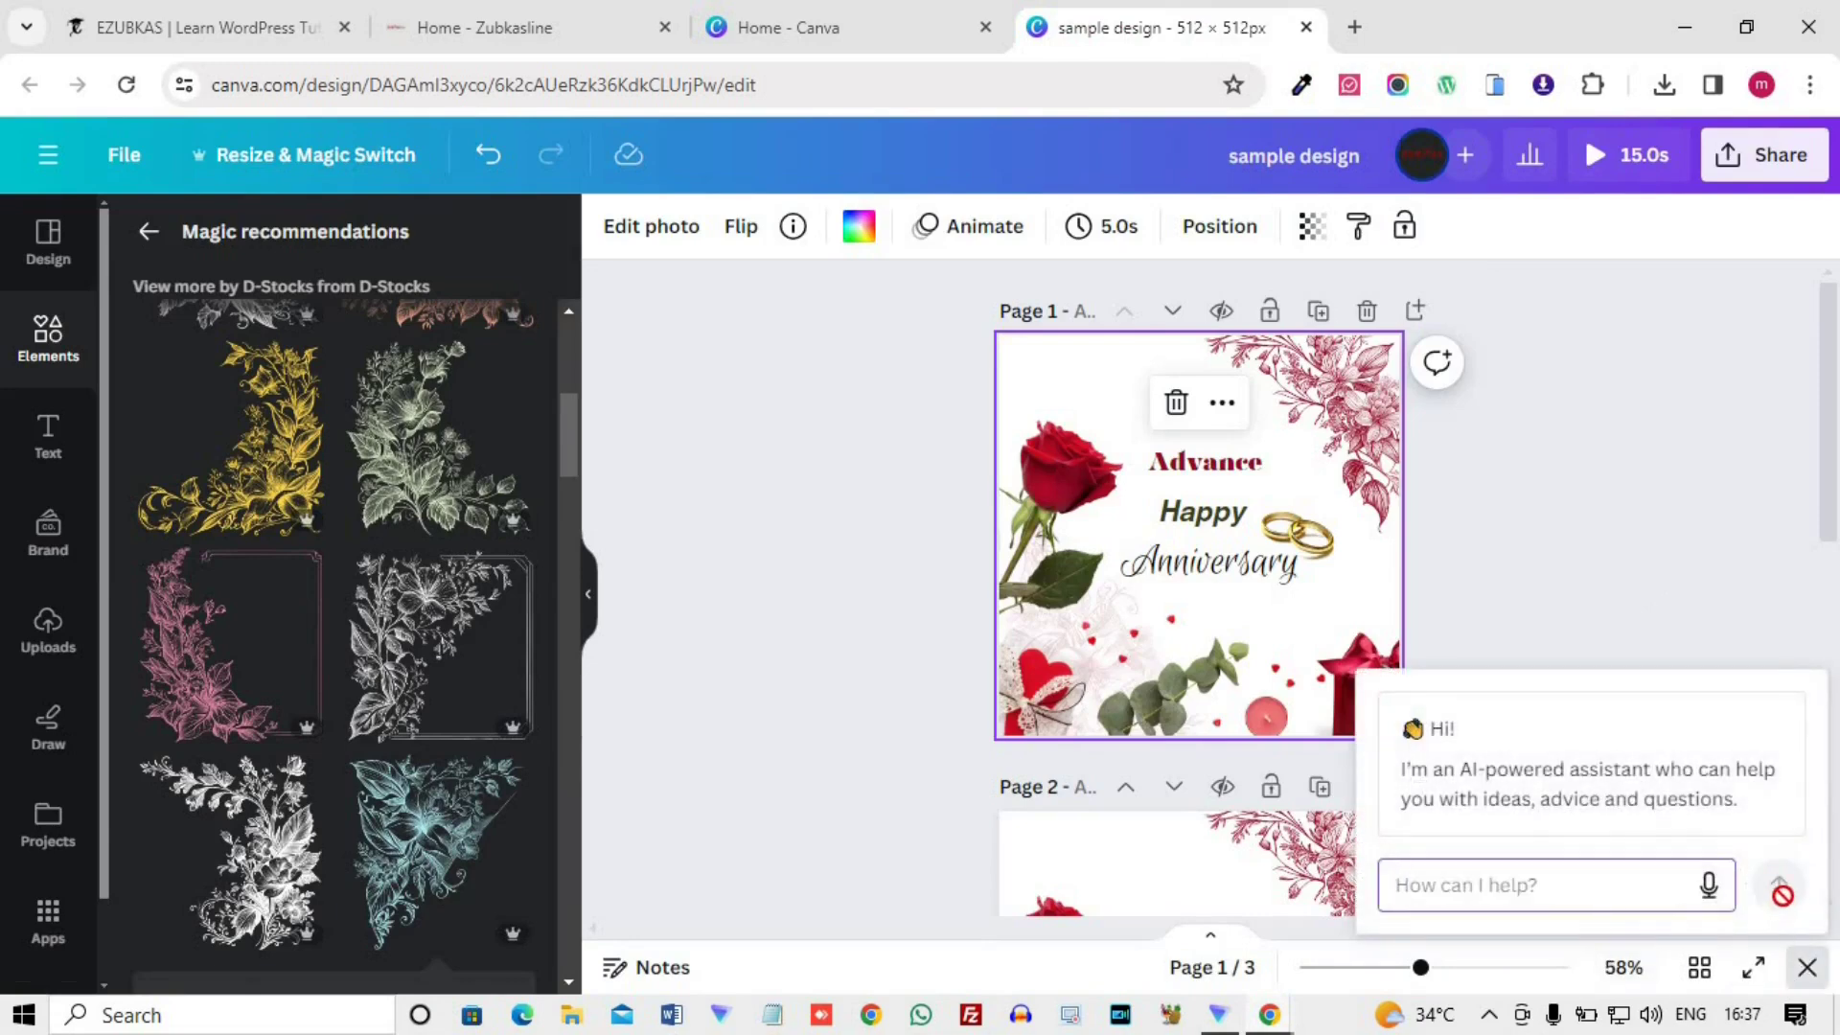
pyautogui.click(1810, 988)
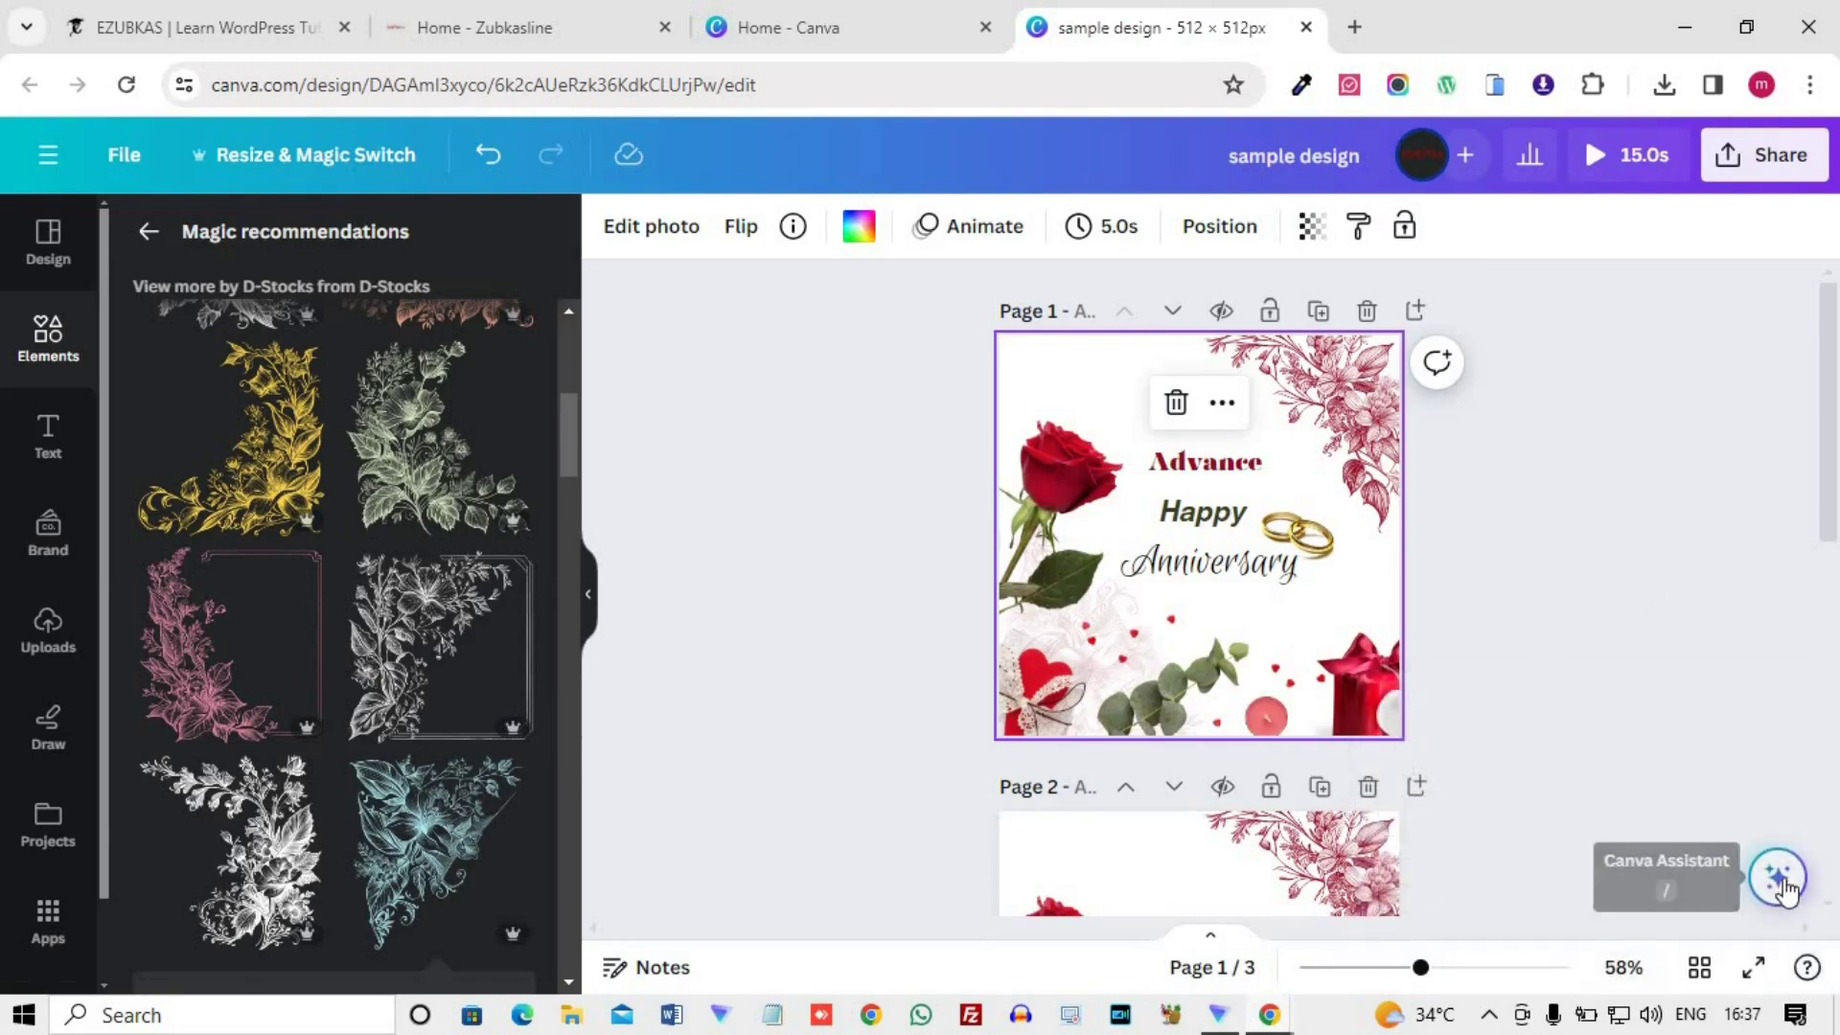
pyautogui.click(1780, 880)
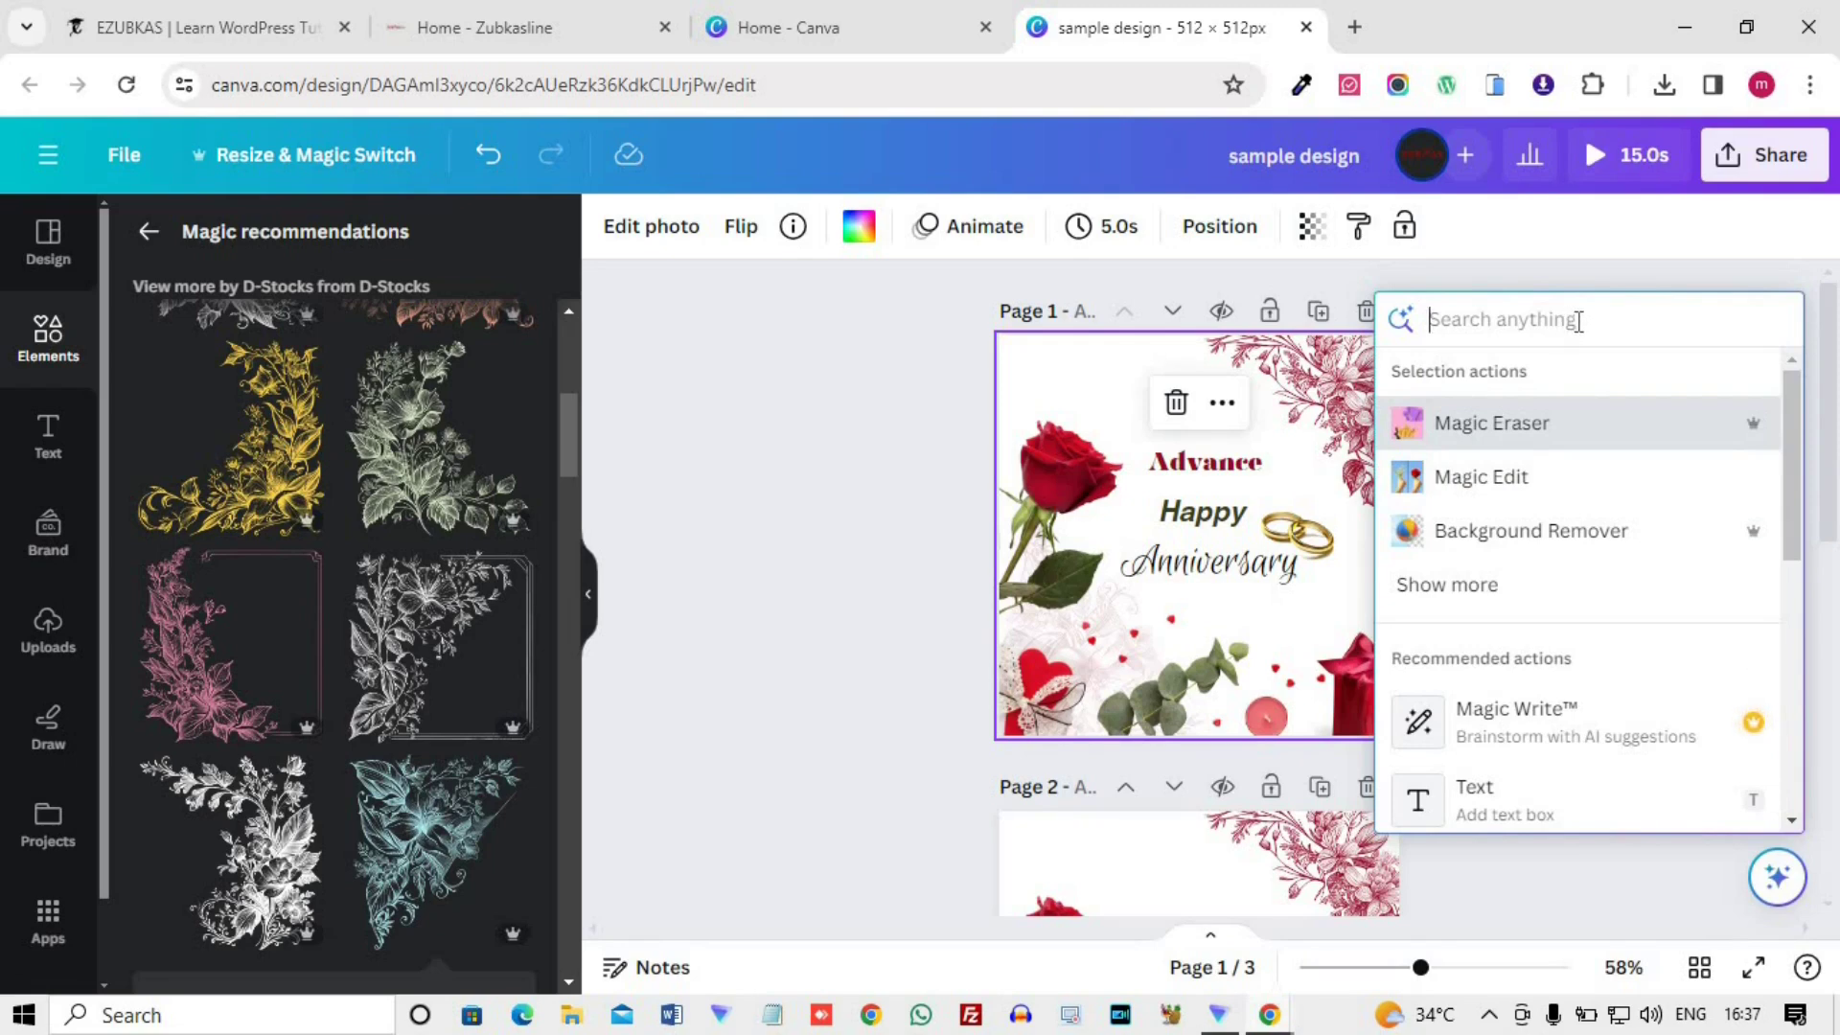
pyautogui.write('text')
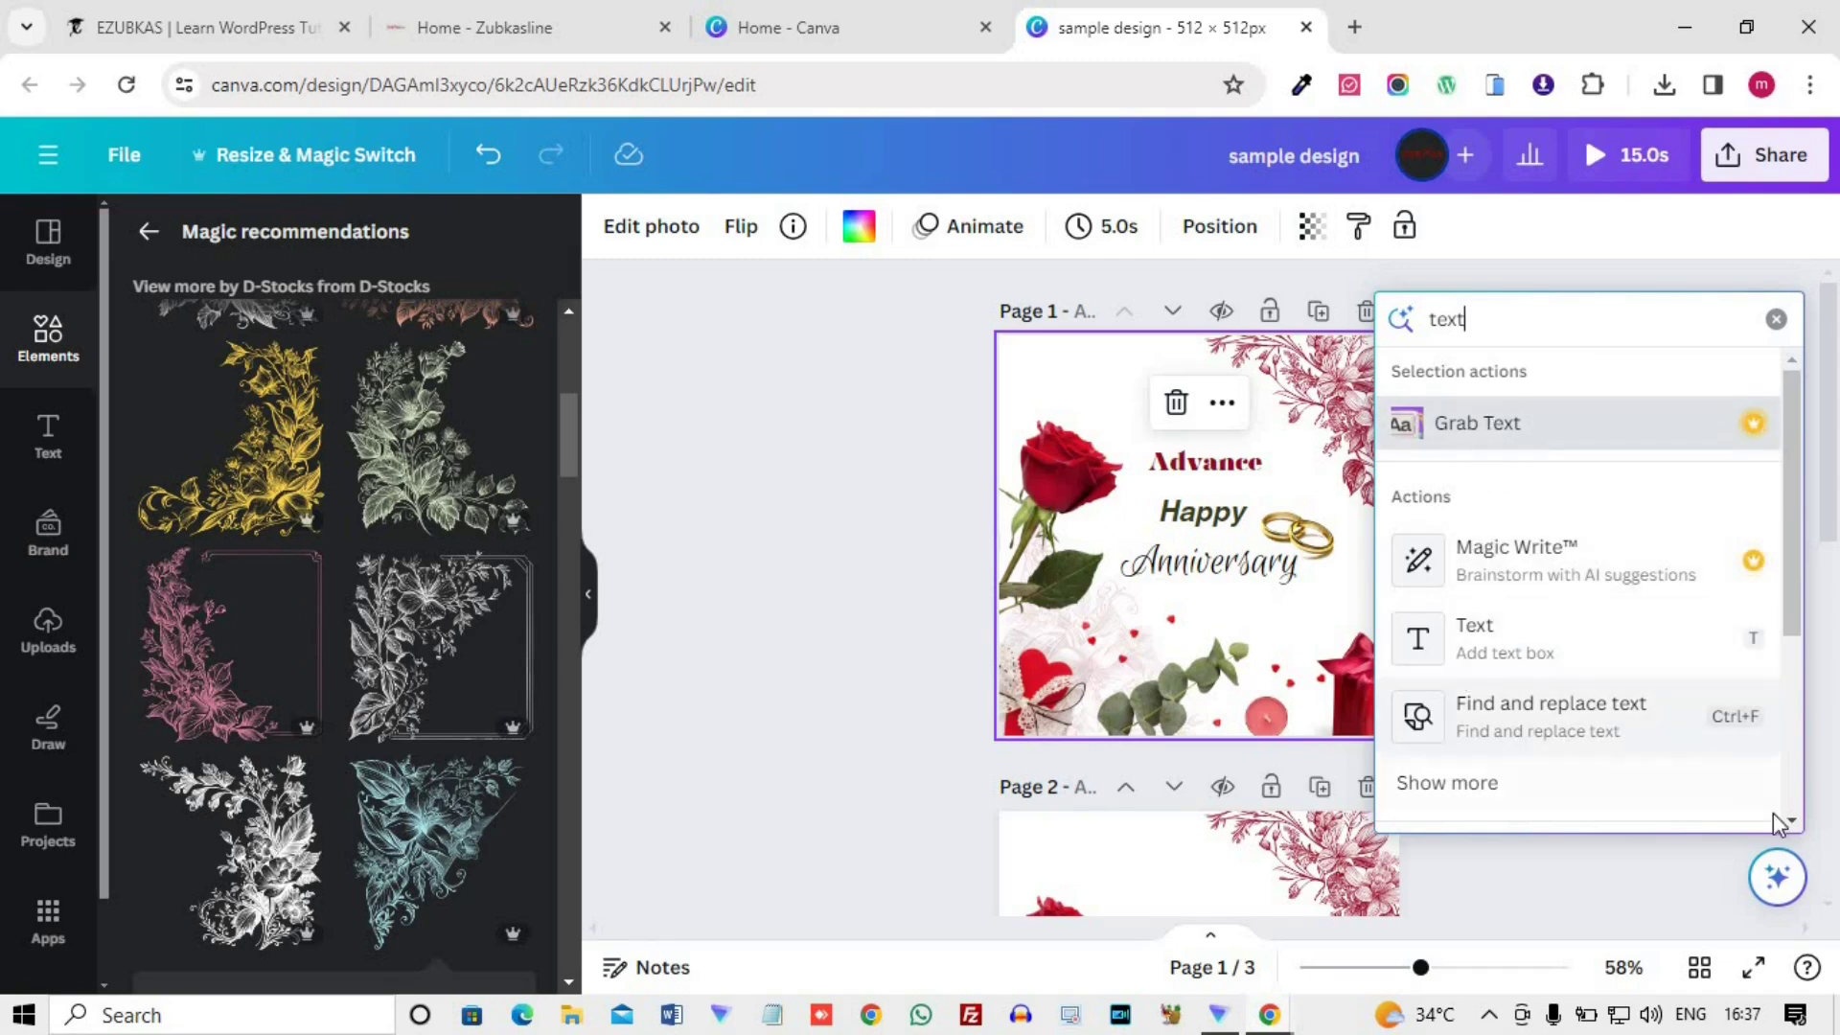
pyautogui.click(1664, 875)
# - Delete the duplicated card page and the blank page so only the first page remains
pyautogui.scroll(-4, 1320, 751)
pyautogui.scroll(4, 1320, 751)
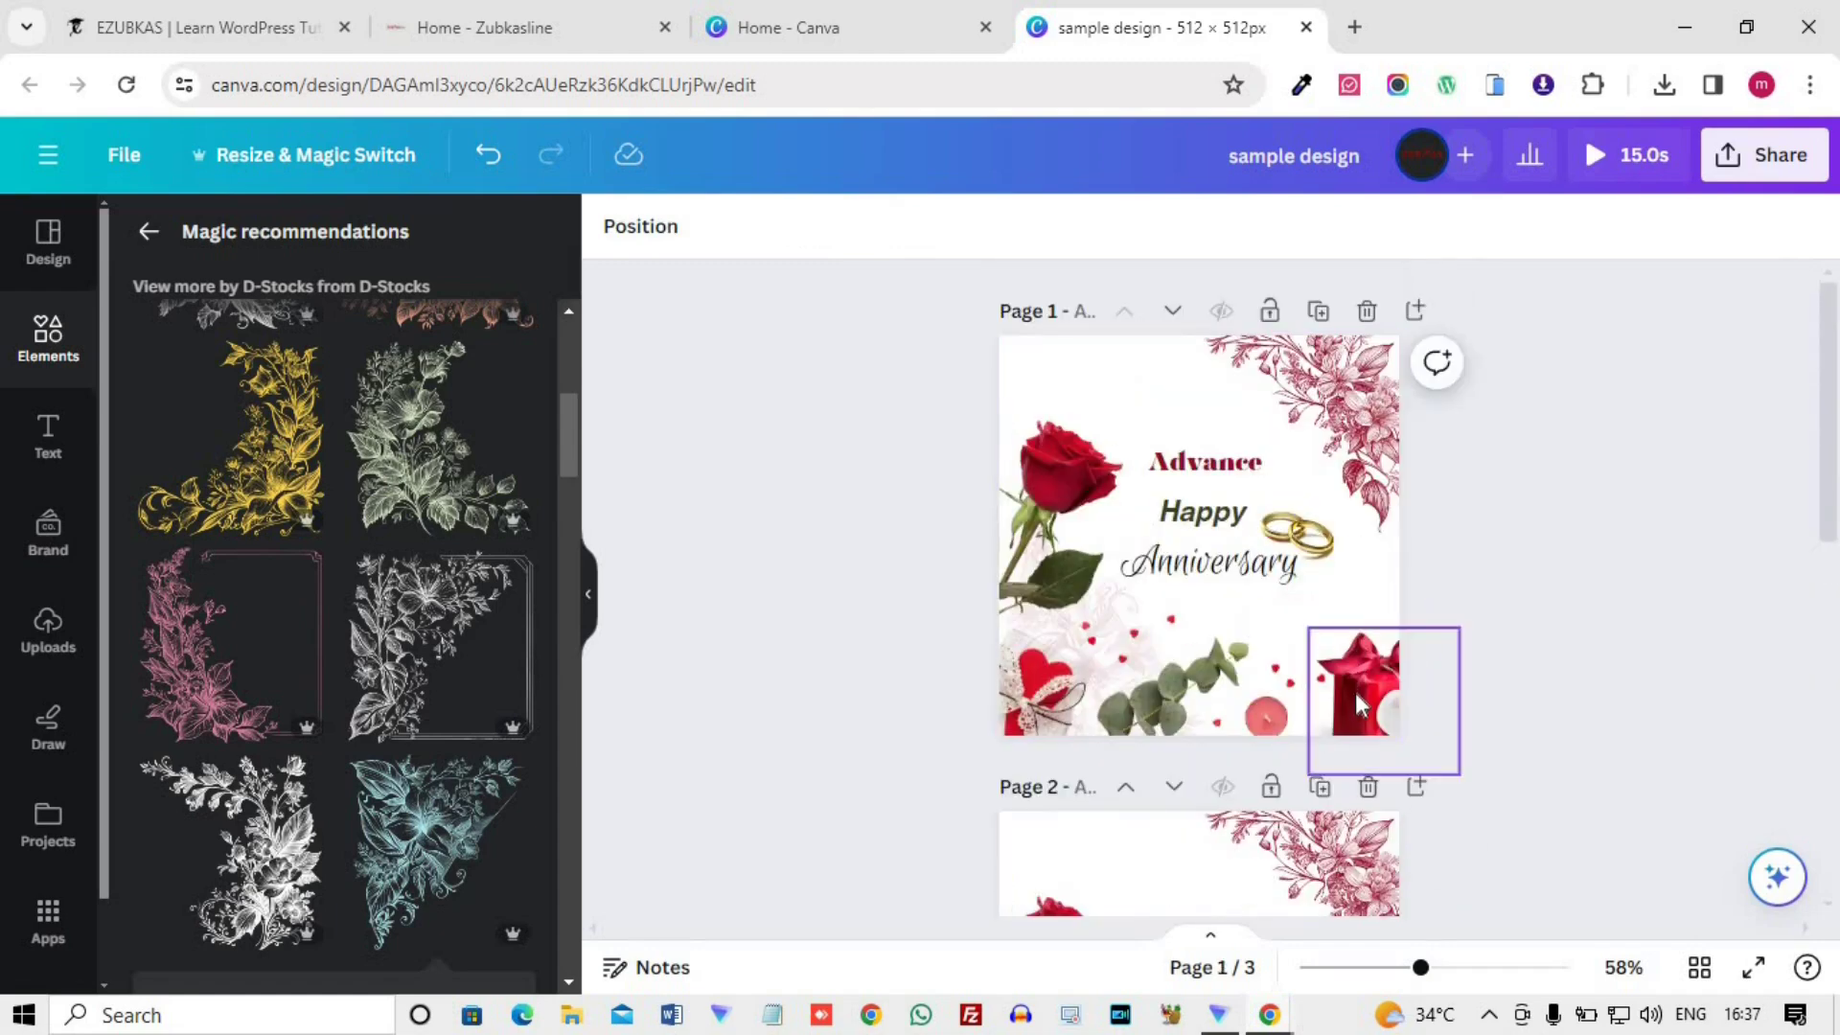
pyautogui.scroll(-3, 1359, 705)
pyautogui.click(1368, 517)
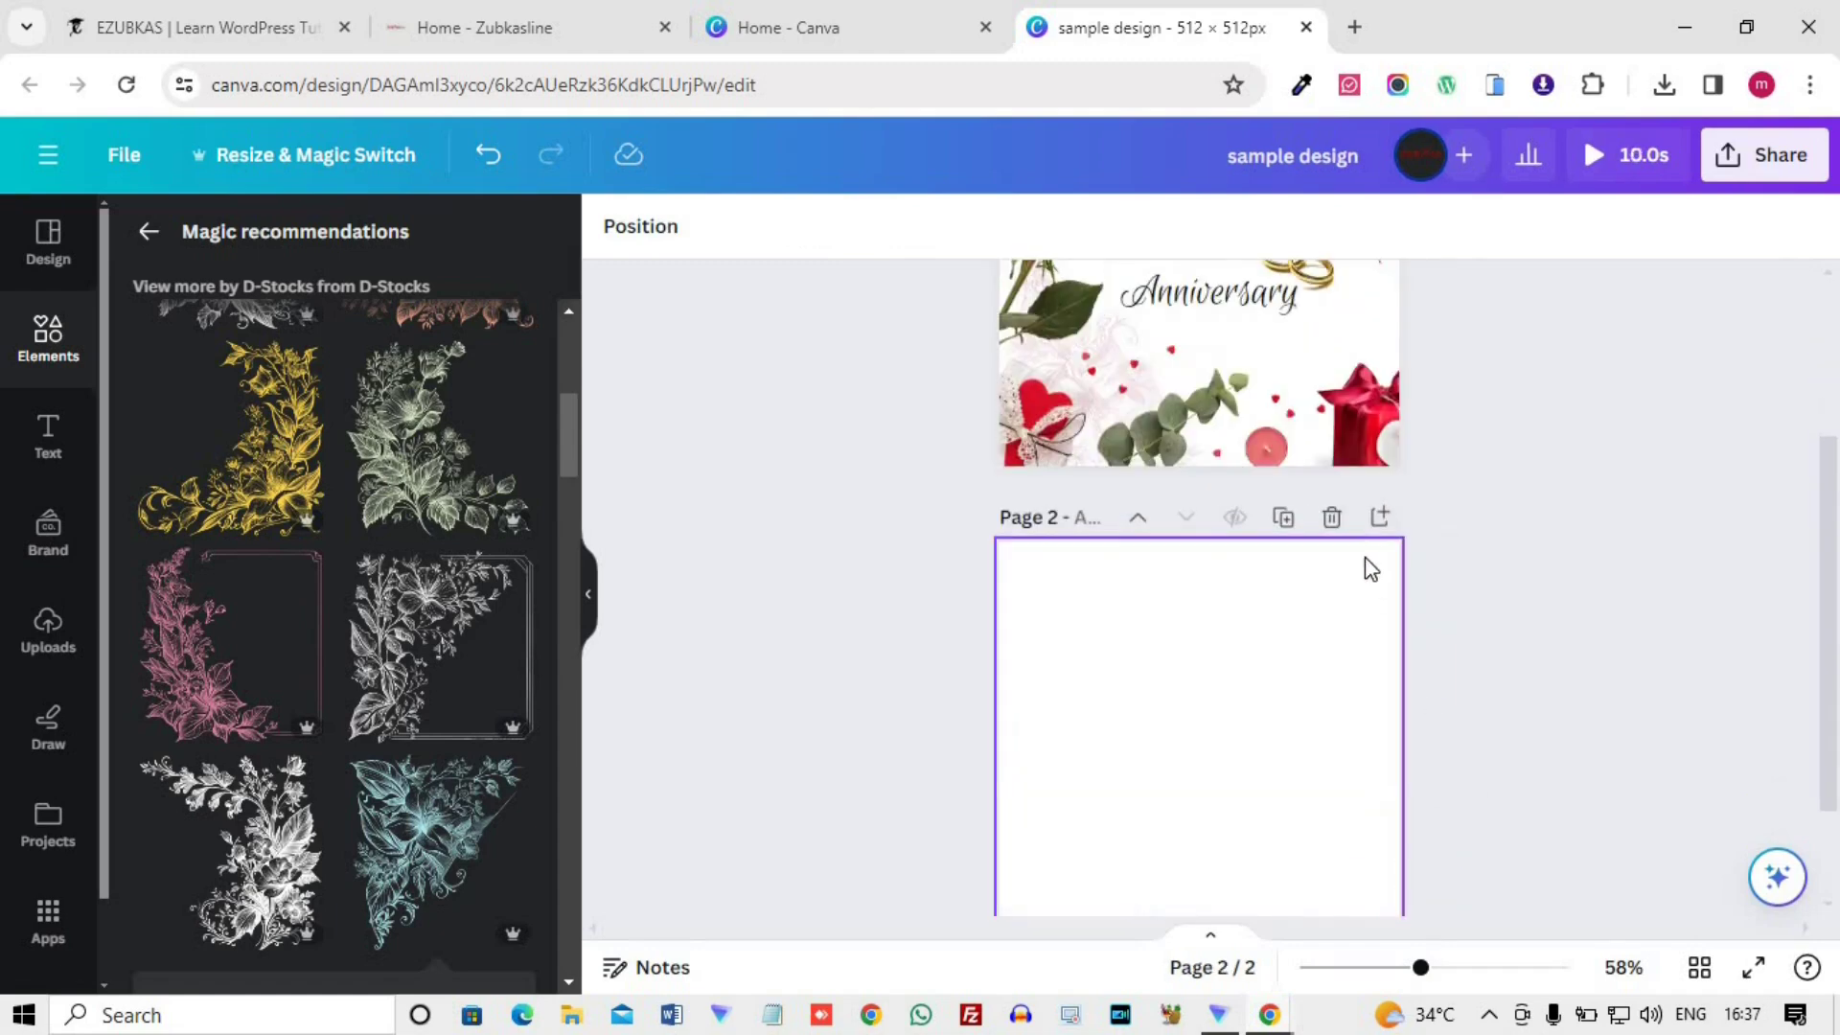
pyautogui.click(1332, 518)
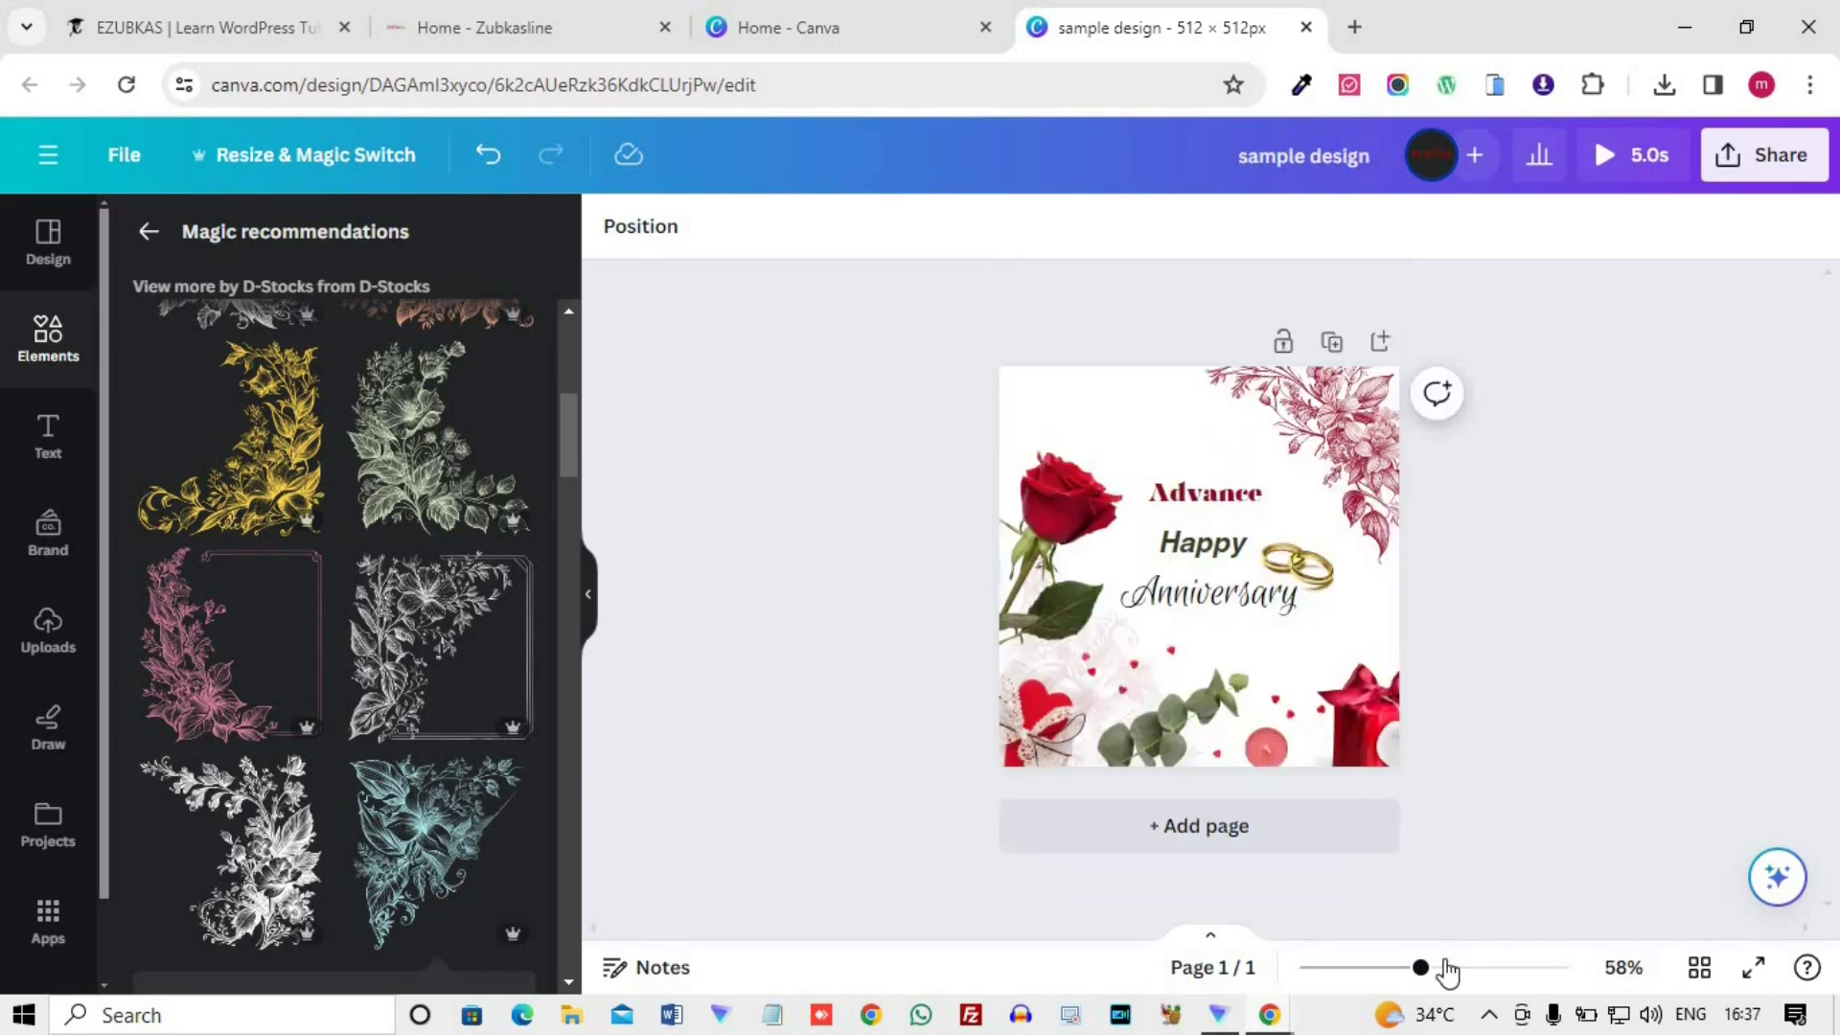
# - Enlarge the canvas view to 72% and play the card's animation preview, closing it again
pyautogui.moveTo(1425, 976); pyautogui.dragTo(1436, 972)
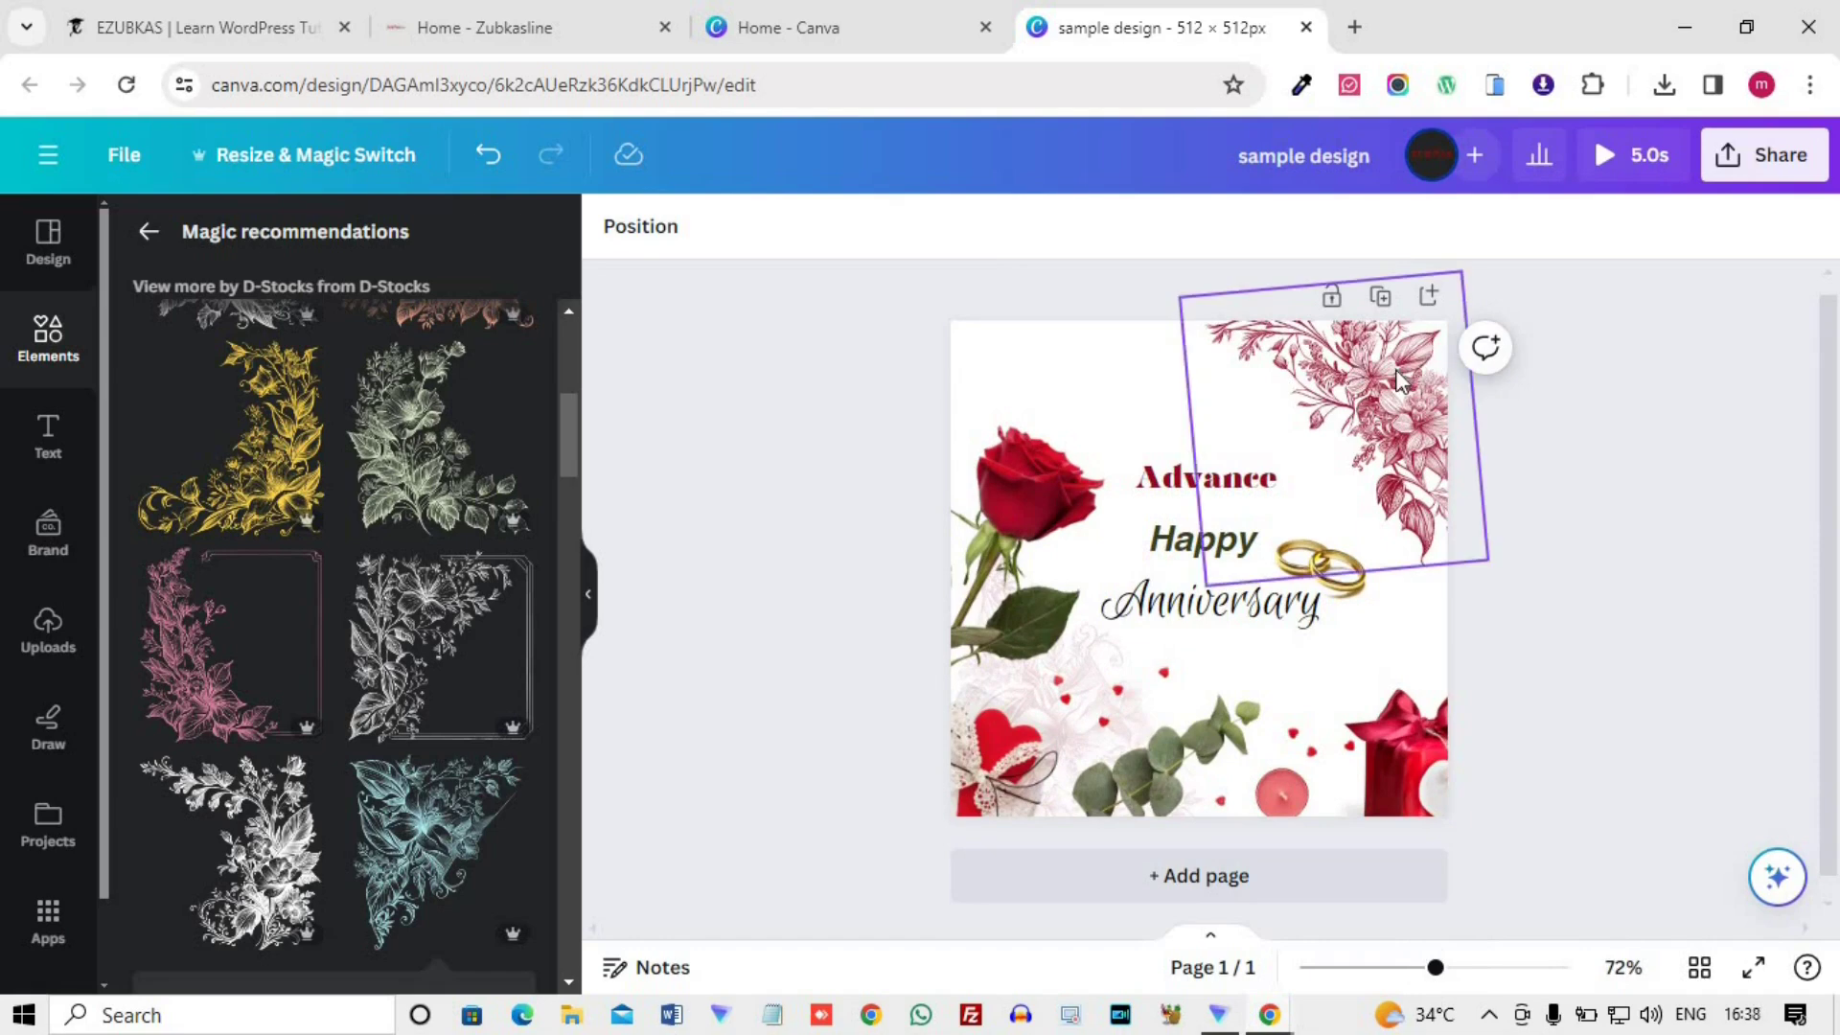
pyautogui.click(1641, 152)
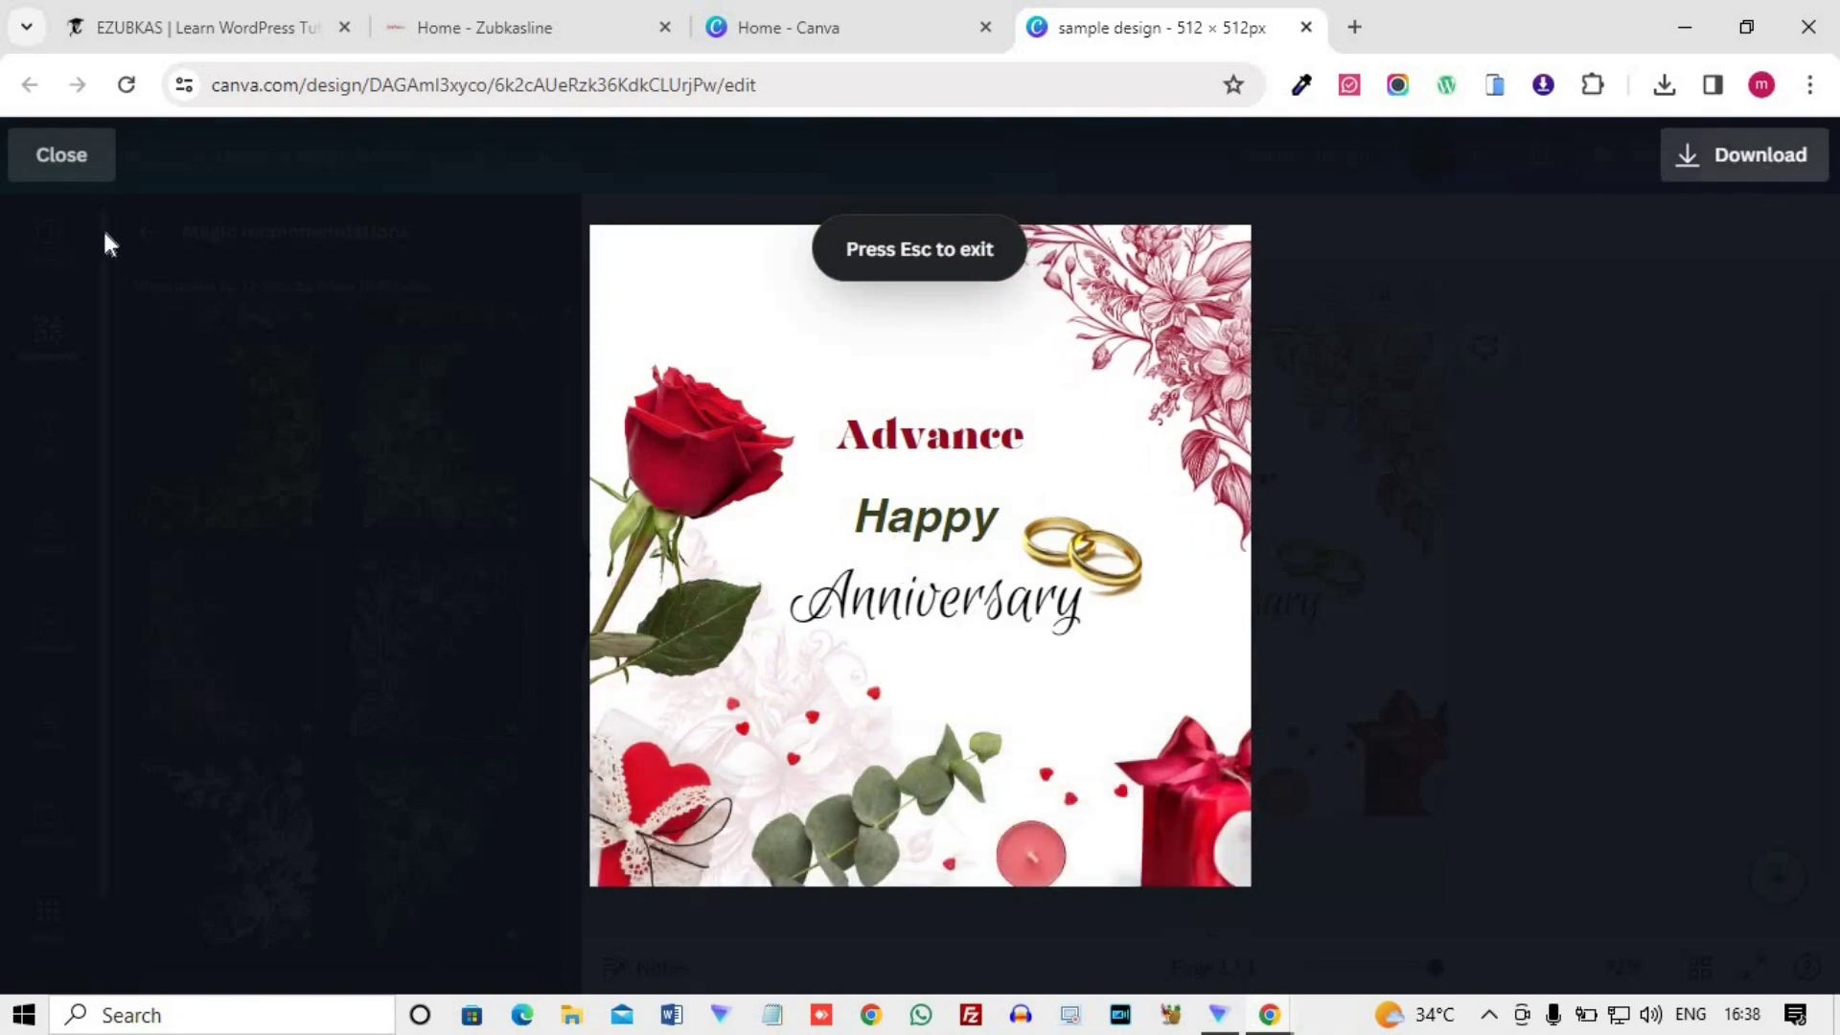
pyautogui.click(61, 170)
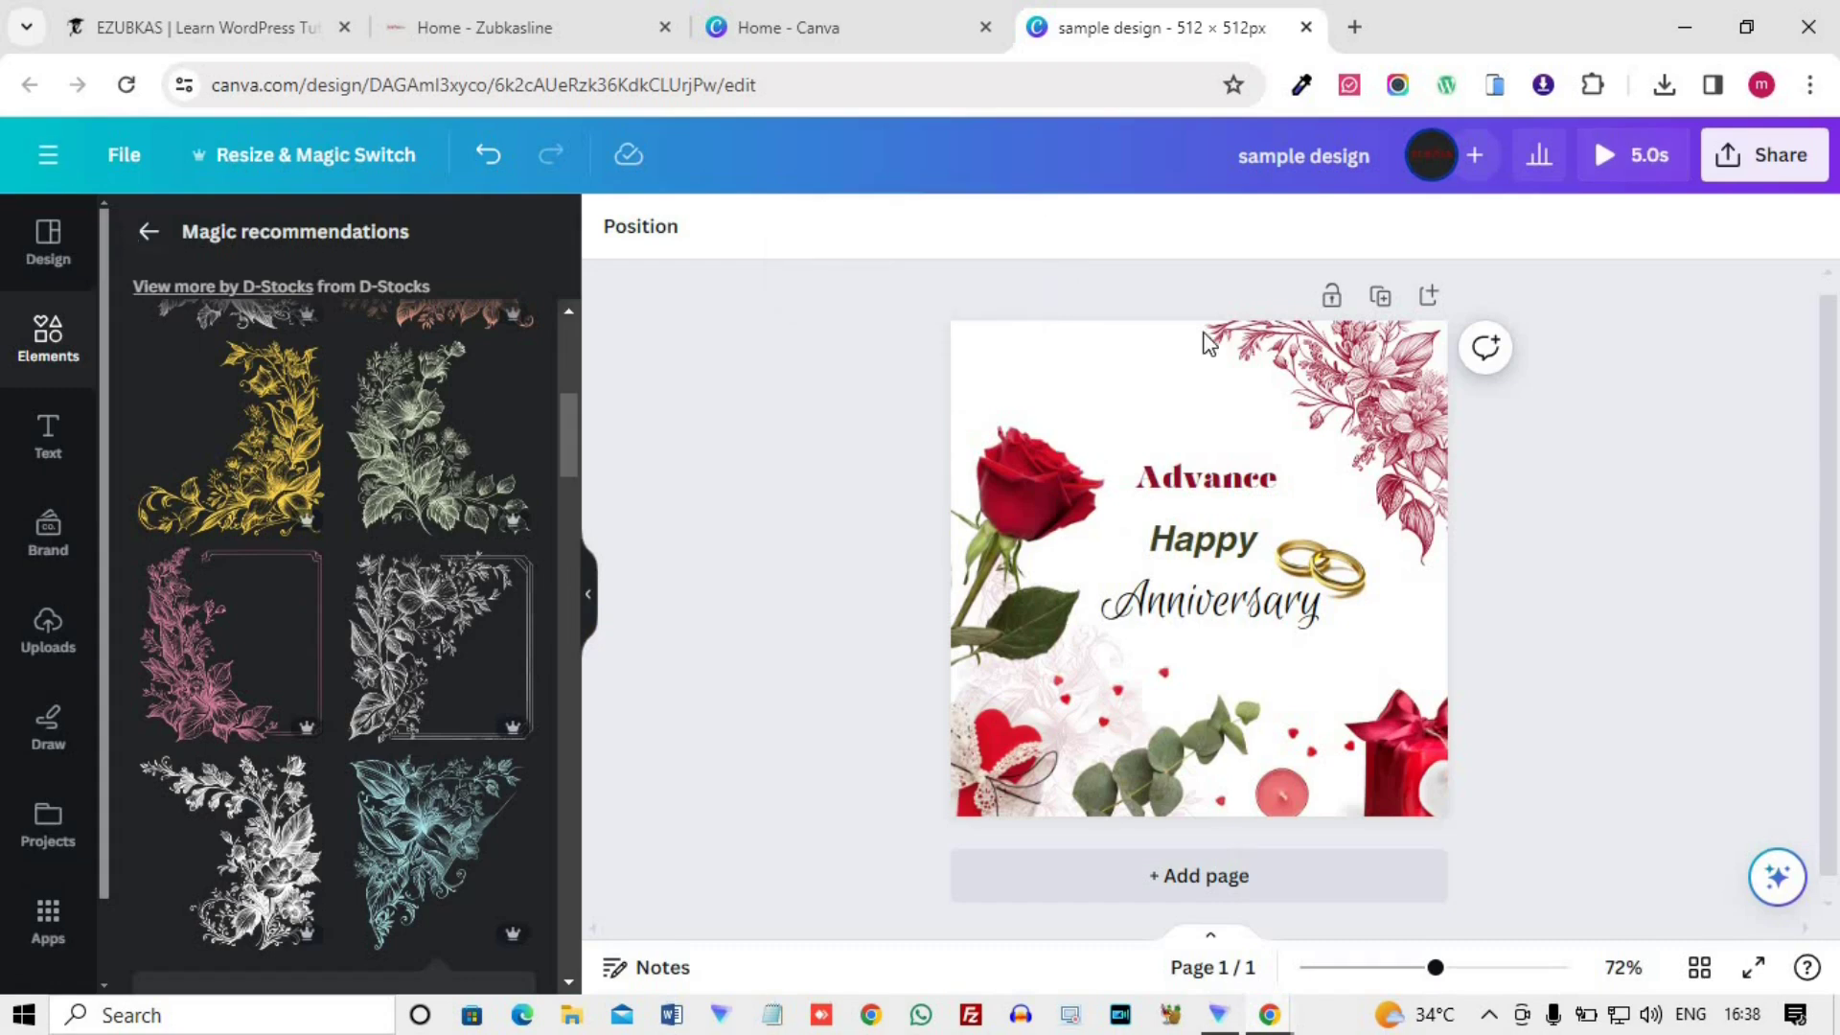
# - Remove the Drift animation from the upper-right floral graphic
pyautogui.click(1413, 378)
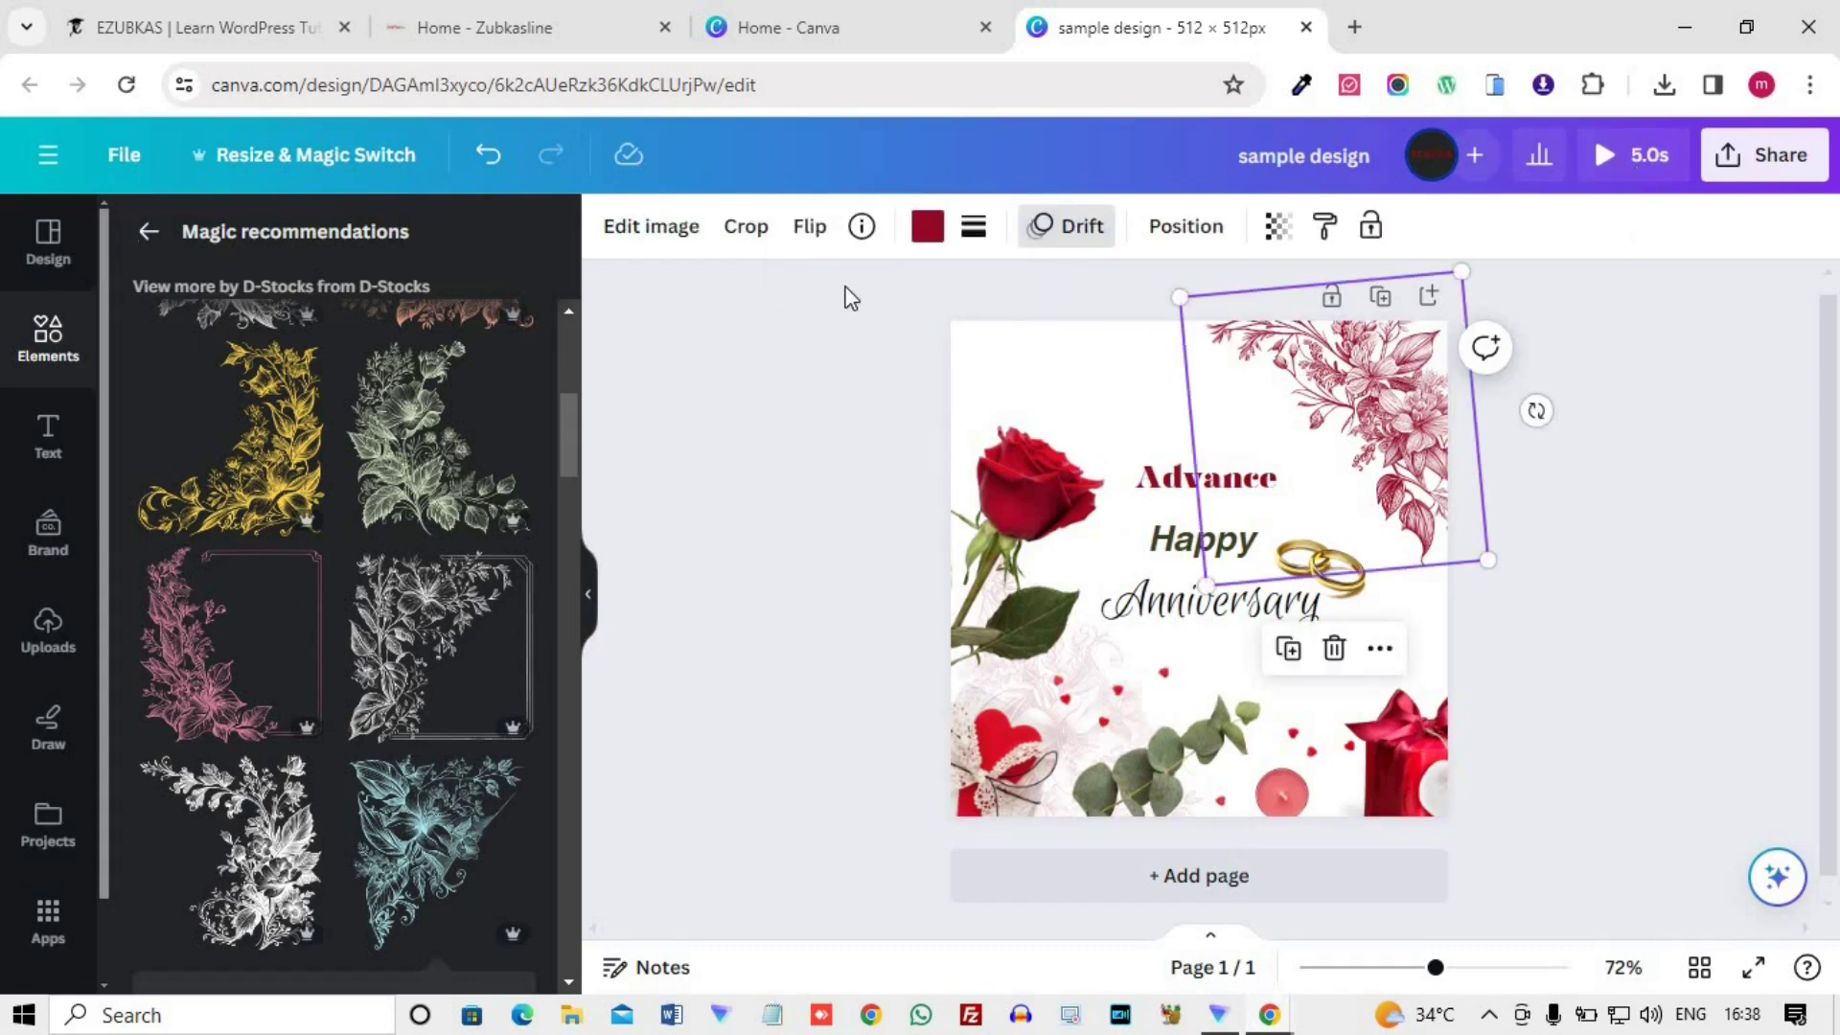
pyautogui.click(1049, 240)
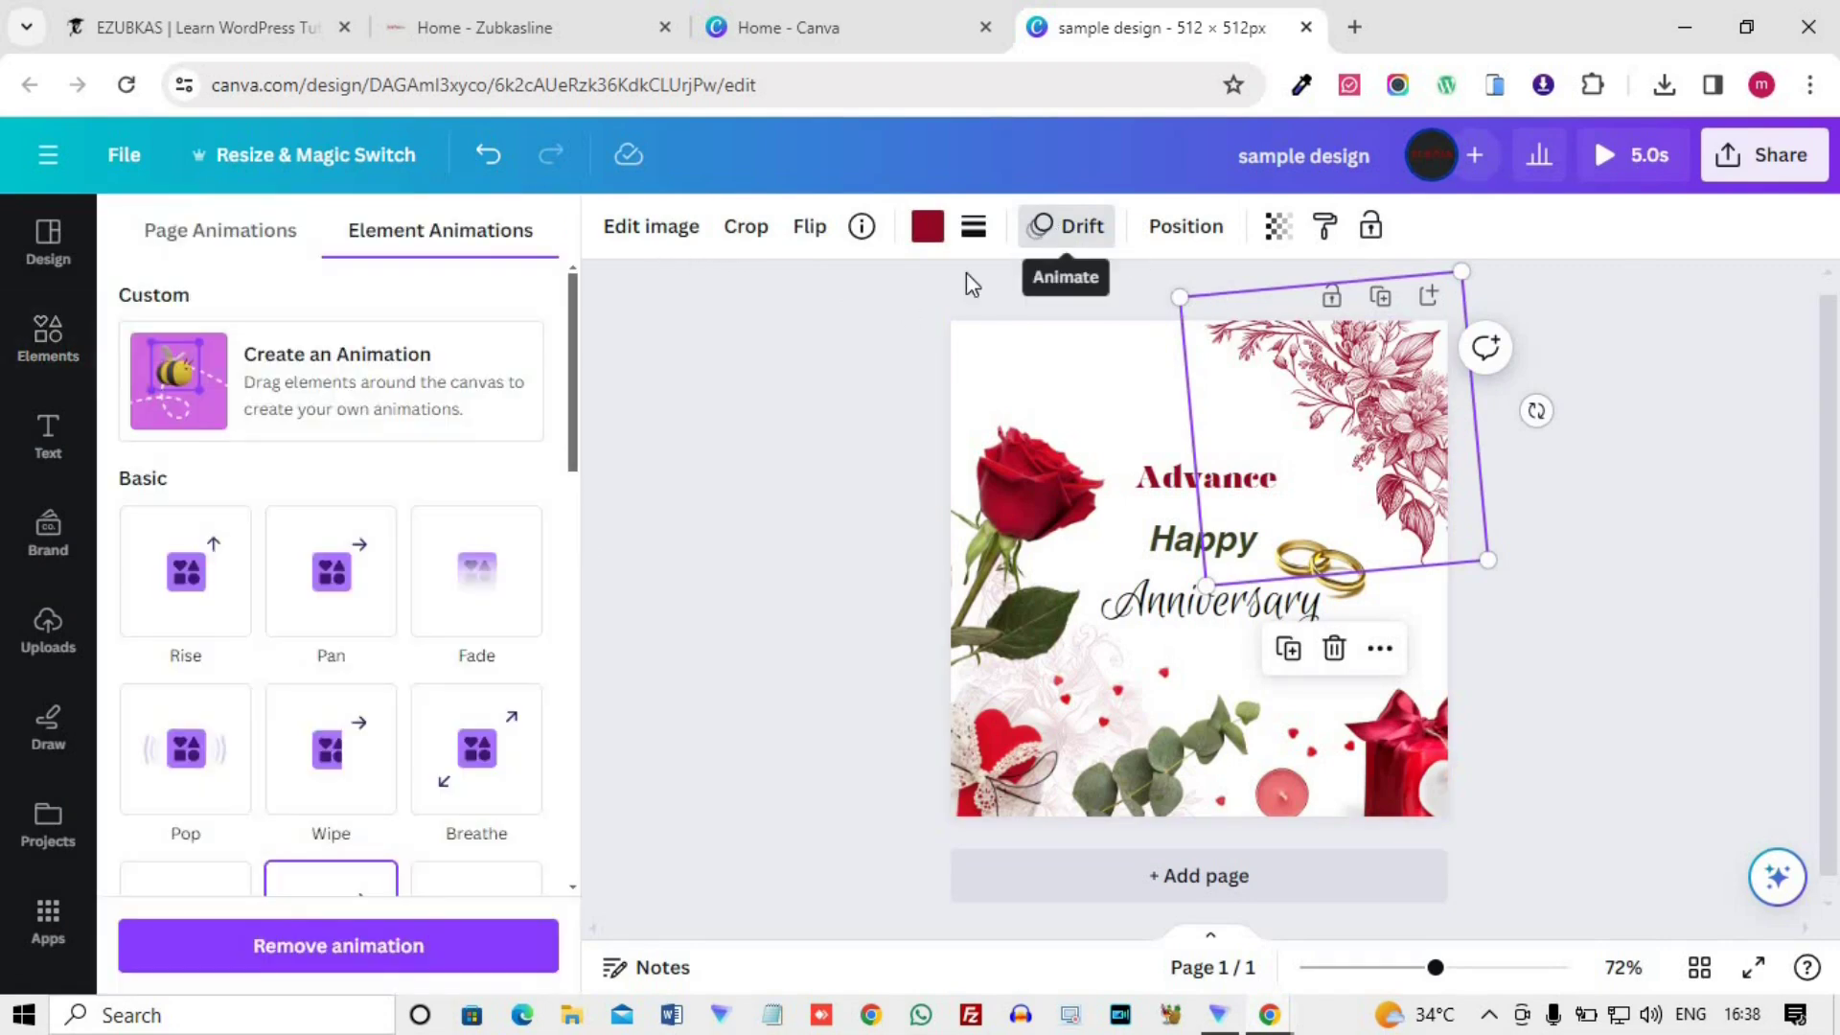
pyautogui.click(340, 949)
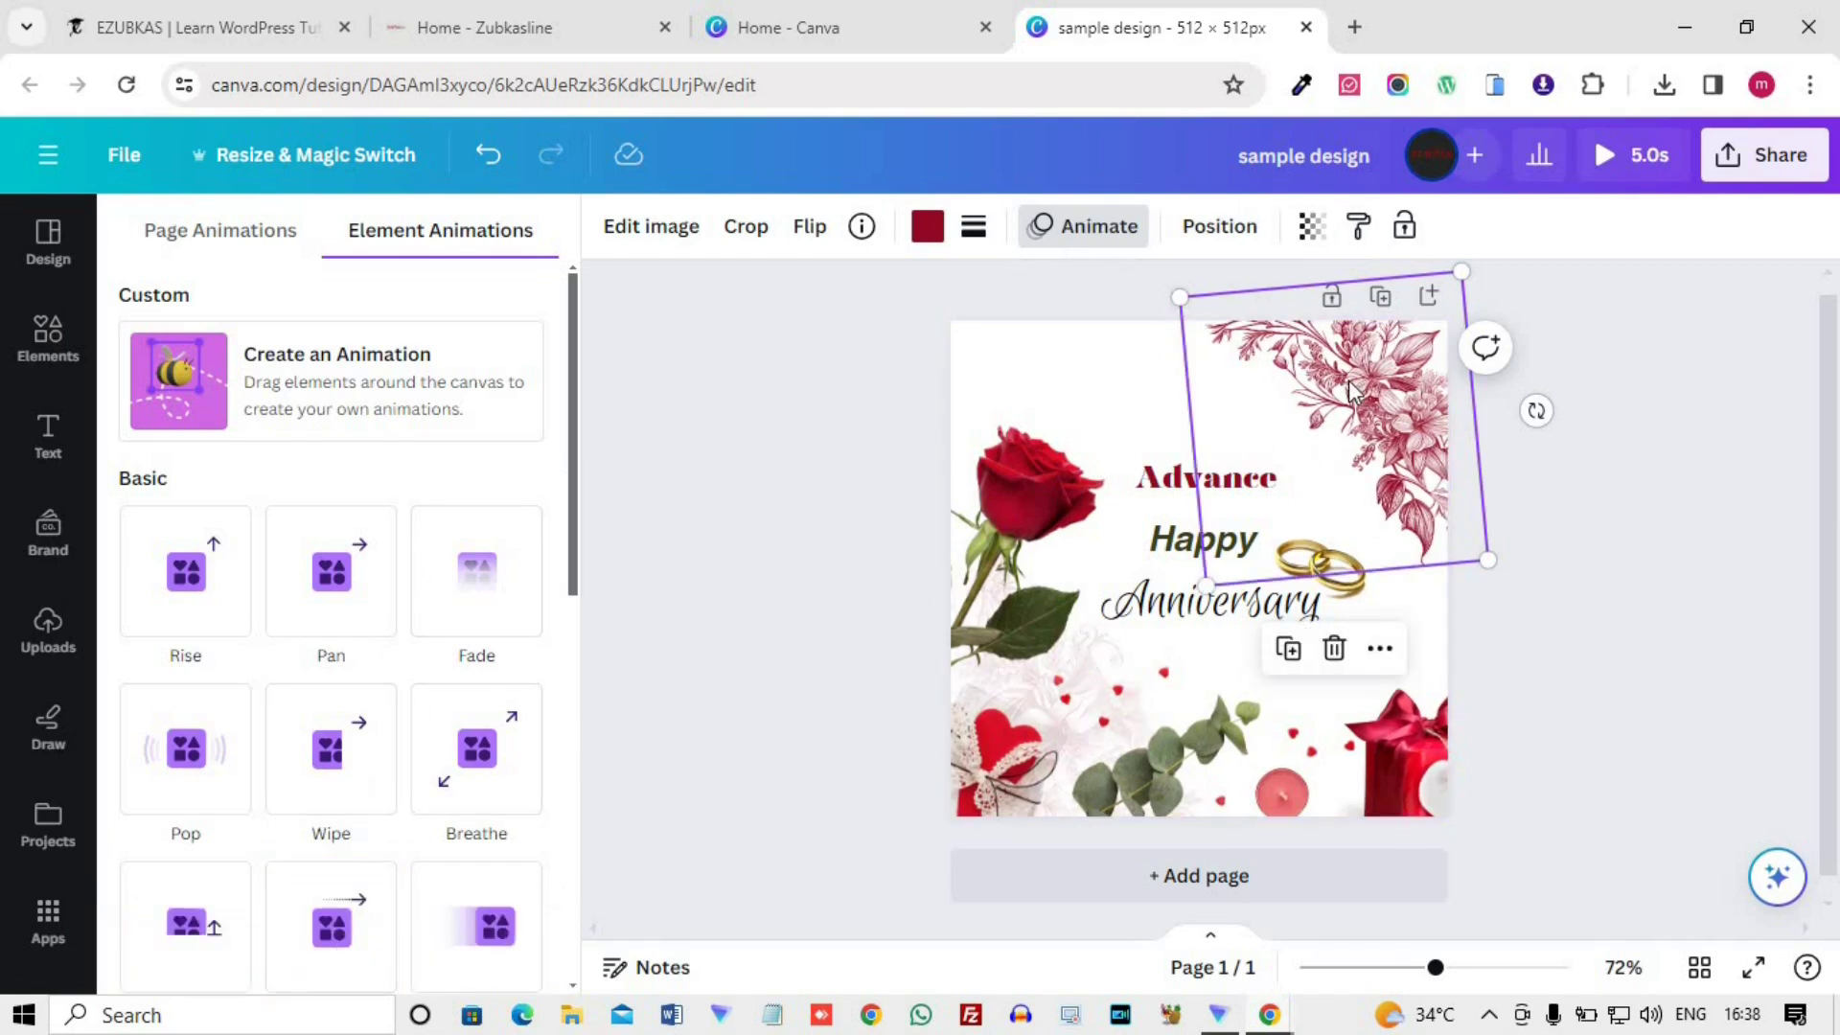
# - Try three freehand custom animation paths on the upper-right floral graphic, deleting each path
pyautogui.click(288, 366)
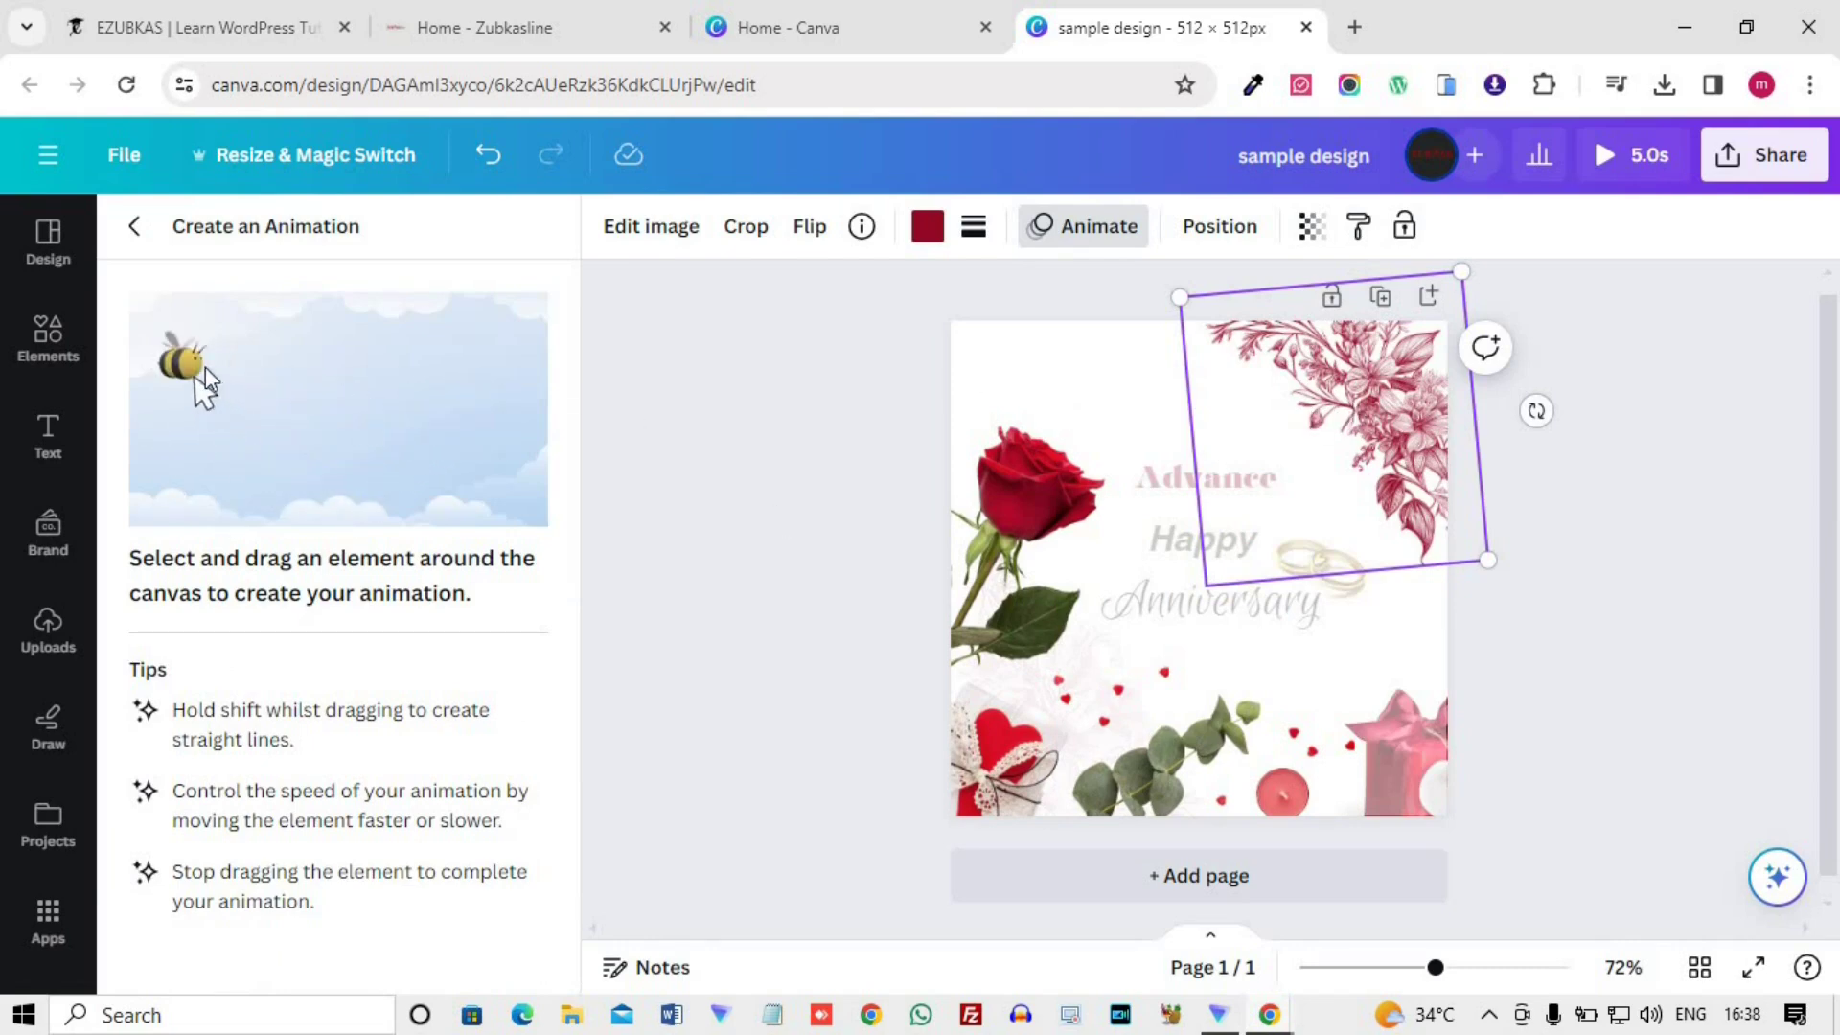
pyautogui.moveTo(1302, 484)
pyautogui.mouseDown()
pyautogui.moveTo(1130, 411)
pyautogui.moveTo(1306, 665)
pyautogui.moveTo(1373, 544)
pyautogui.moveTo(1327, 628)
pyautogui.mouseUp()
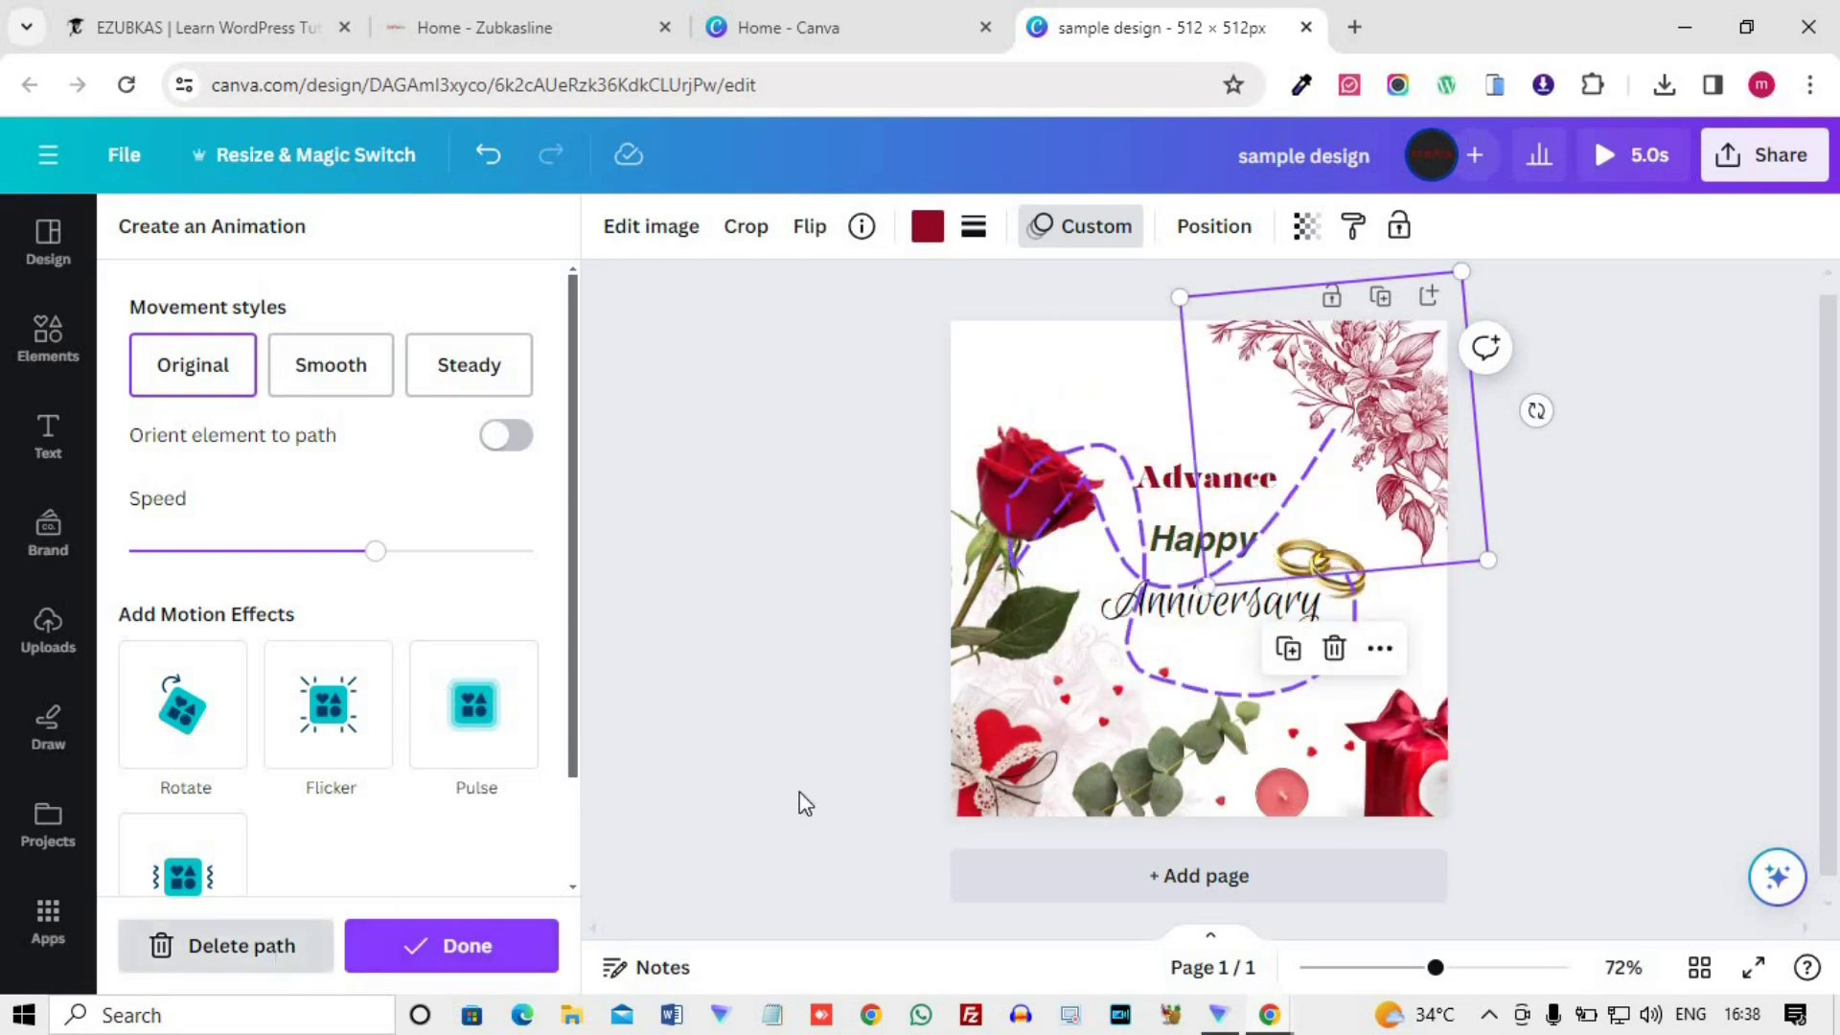
pyautogui.click(307, 945)
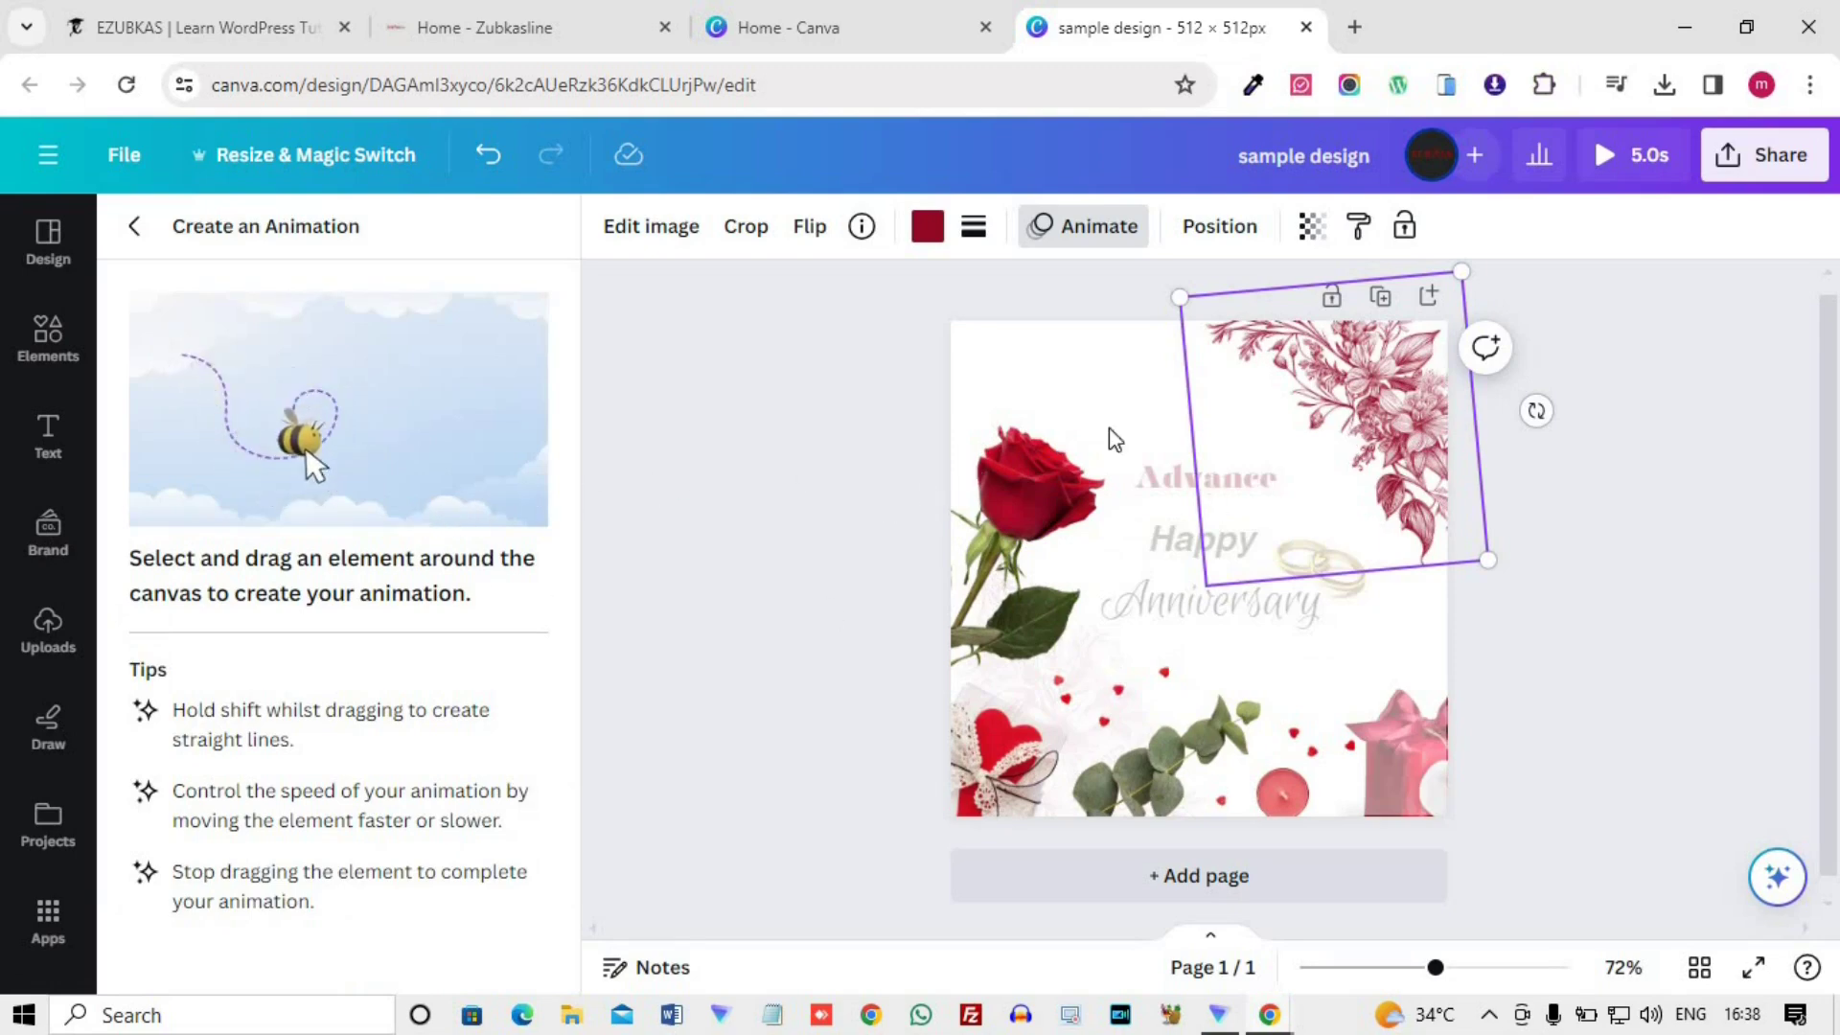
pyautogui.moveTo(1217, 479)
pyautogui.mouseDown()
pyautogui.moveTo(1115, 523)
pyautogui.moveTo(1277, 618)
pyautogui.moveTo(1059, 729)
pyautogui.mouseUp()
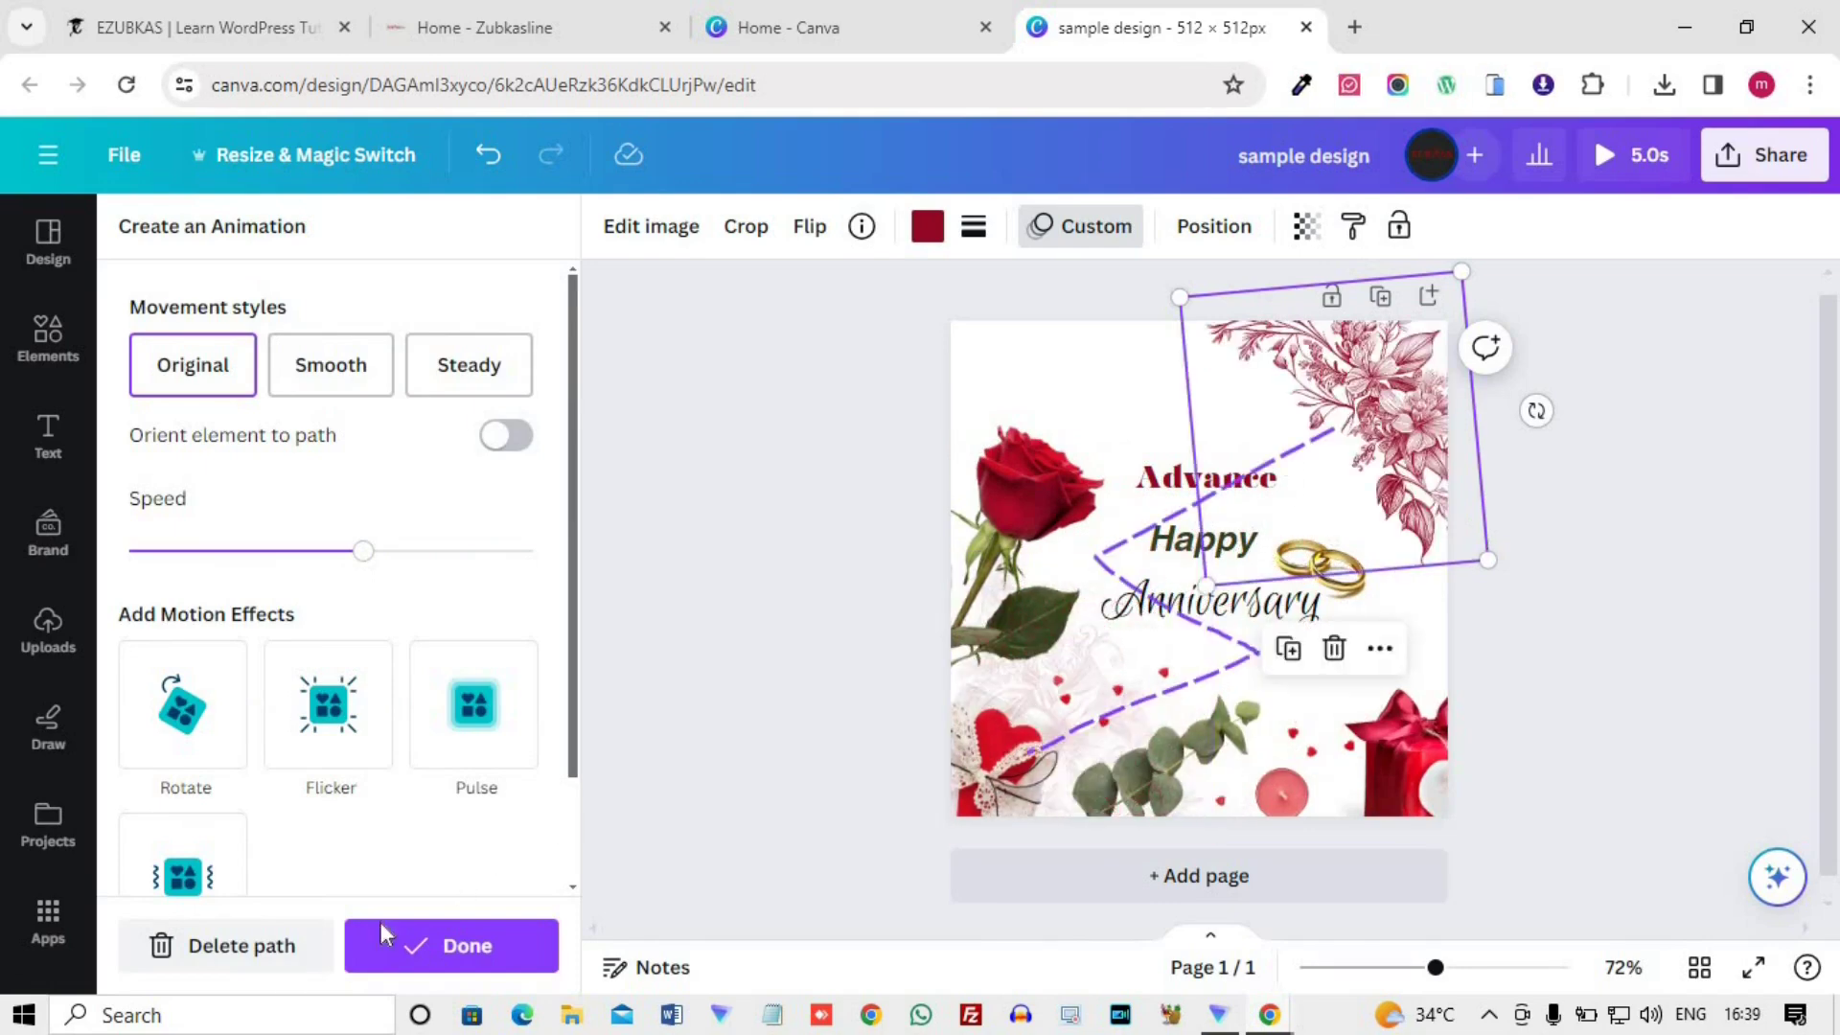
pyautogui.click(225, 949)
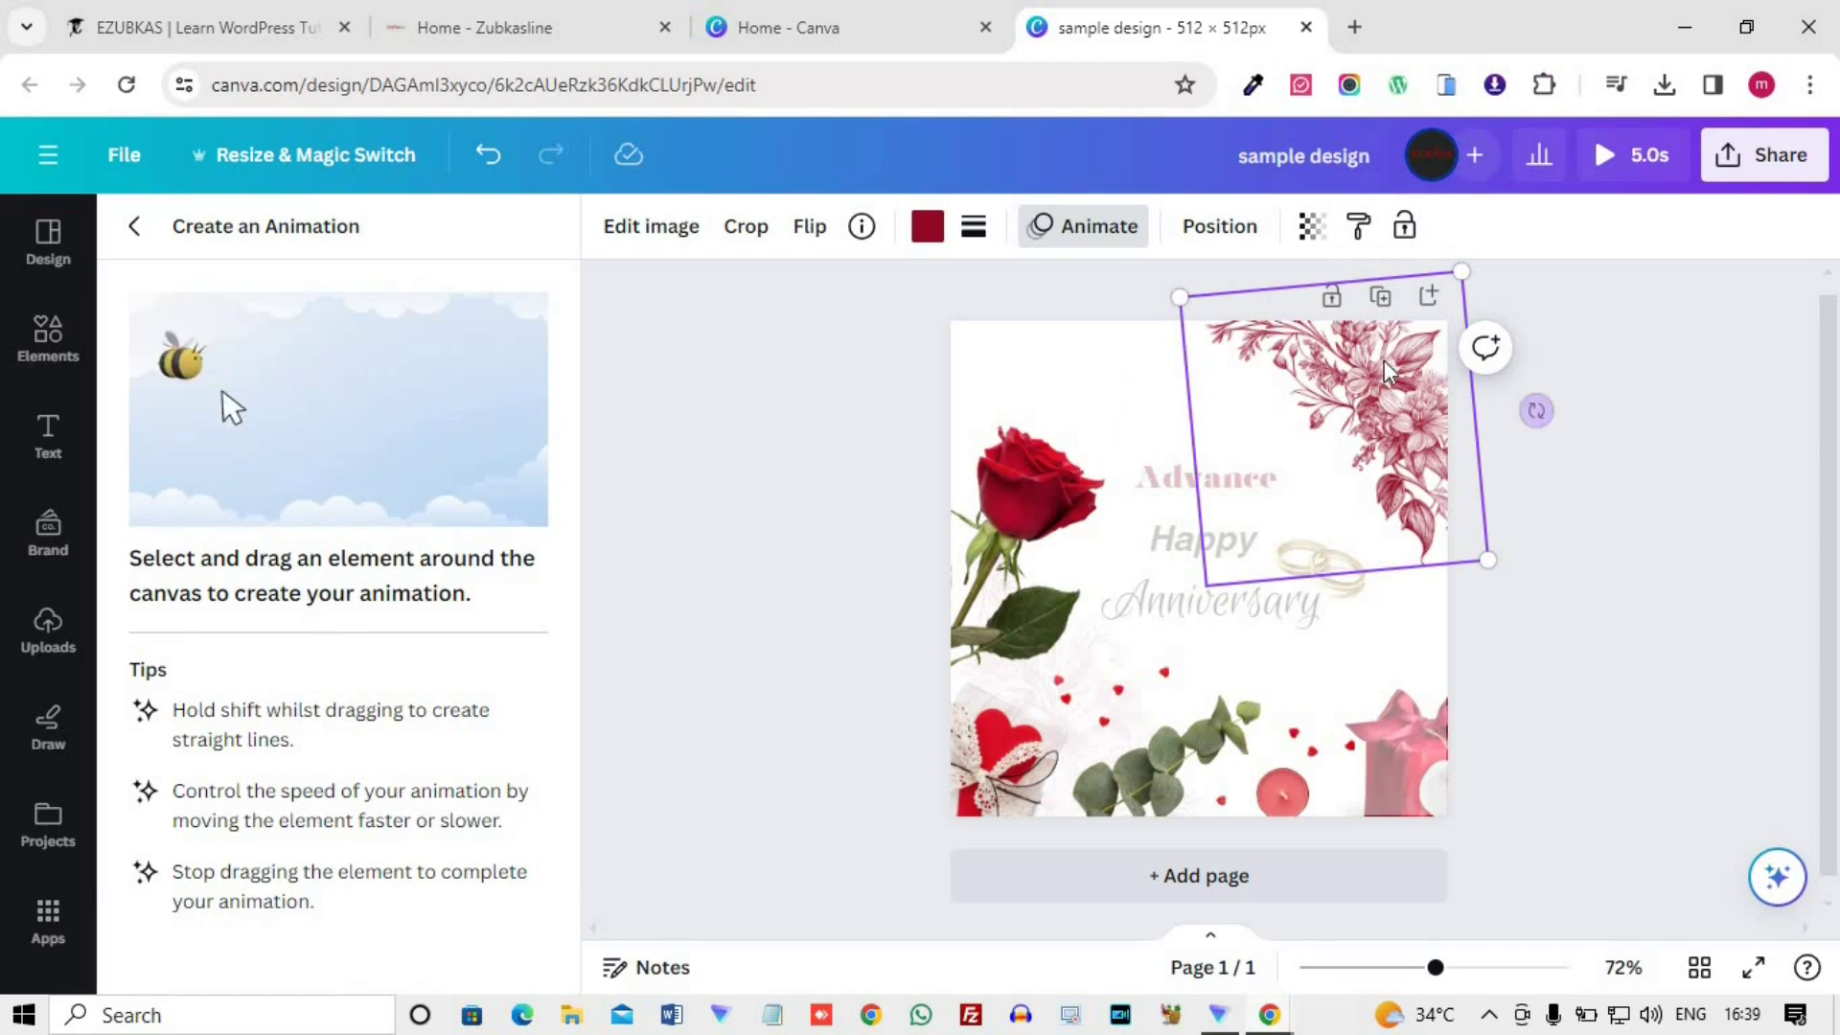
pyautogui.moveTo(1391, 407)
pyautogui.mouseDown()
pyautogui.moveTo(1205, 372)
pyautogui.moveTo(1097, 399)
pyautogui.moveTo(1064, 528)
pyautogui.moveTo(1075, 637)
pyautogui.moveTo(1114, 676)
pyautogui.moveTo(1193, 692)
pyautogui.moveTo(1378, 687)
pyautogui.moveTo(1420, 580)
pyautogui.moveTo(1385, 429)
pyautogui.mouseUp()
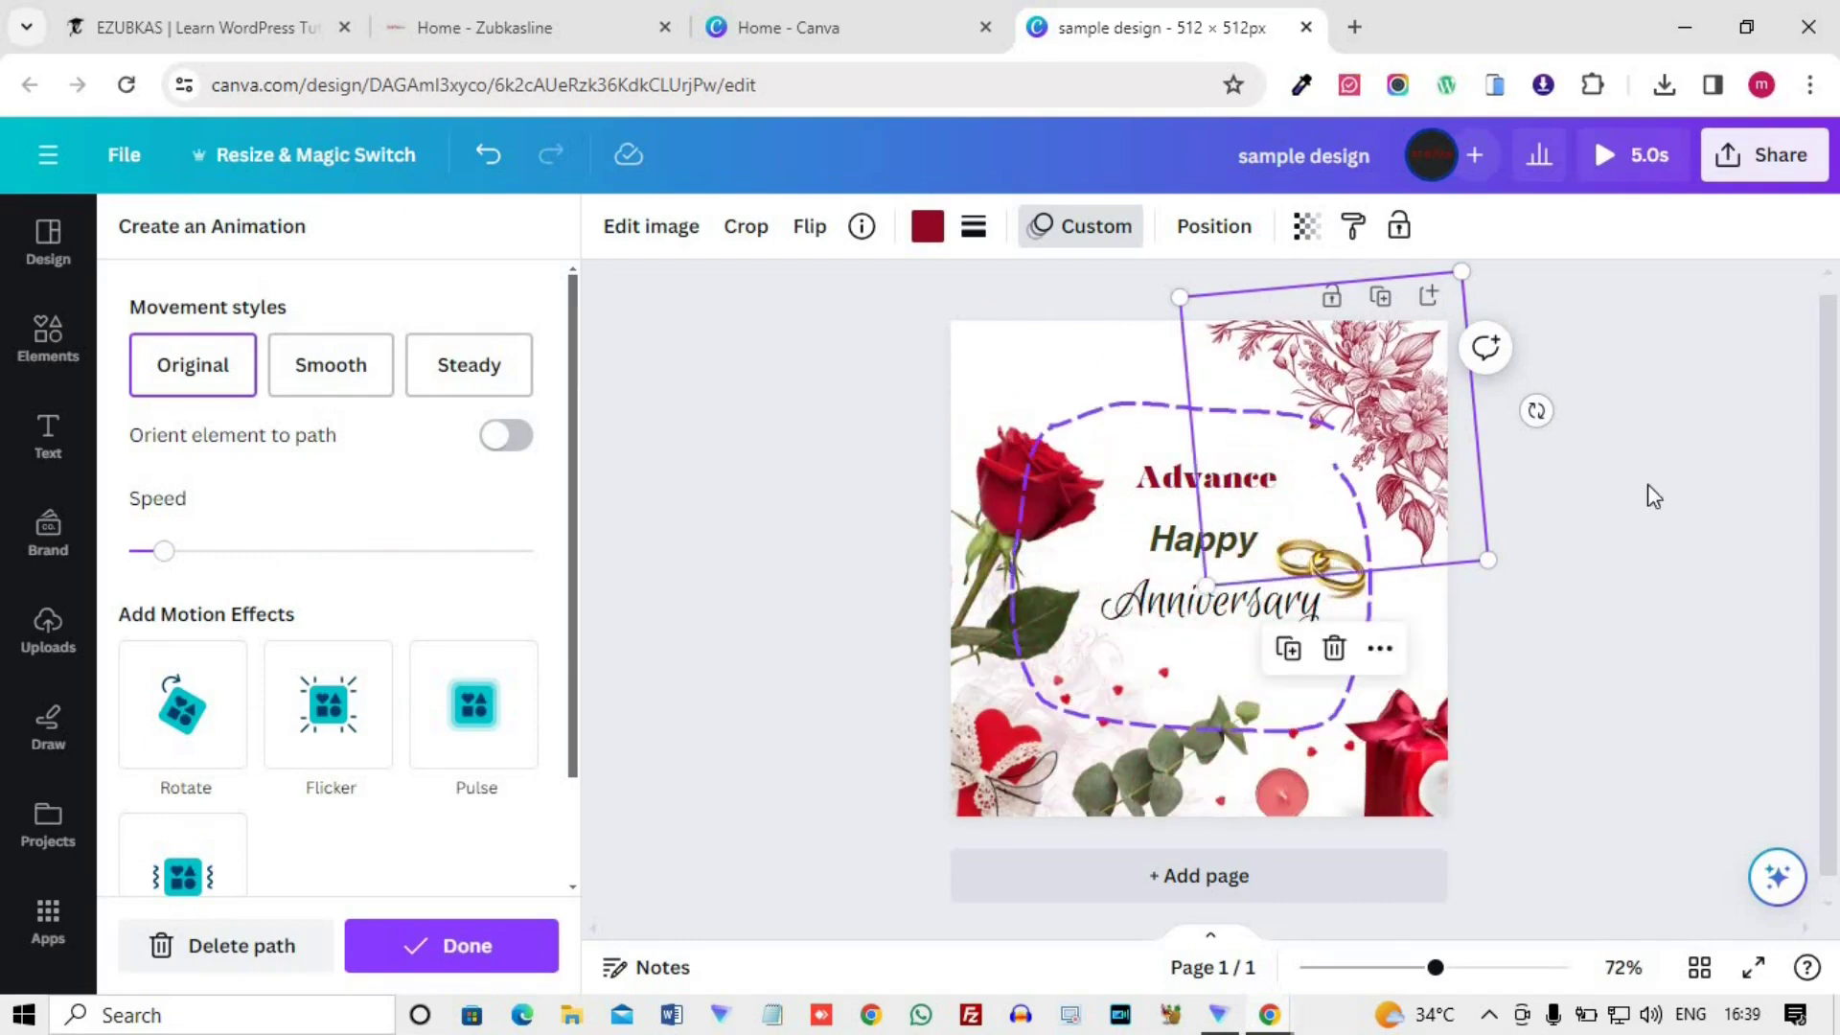
pyautogui.click(272, 945)
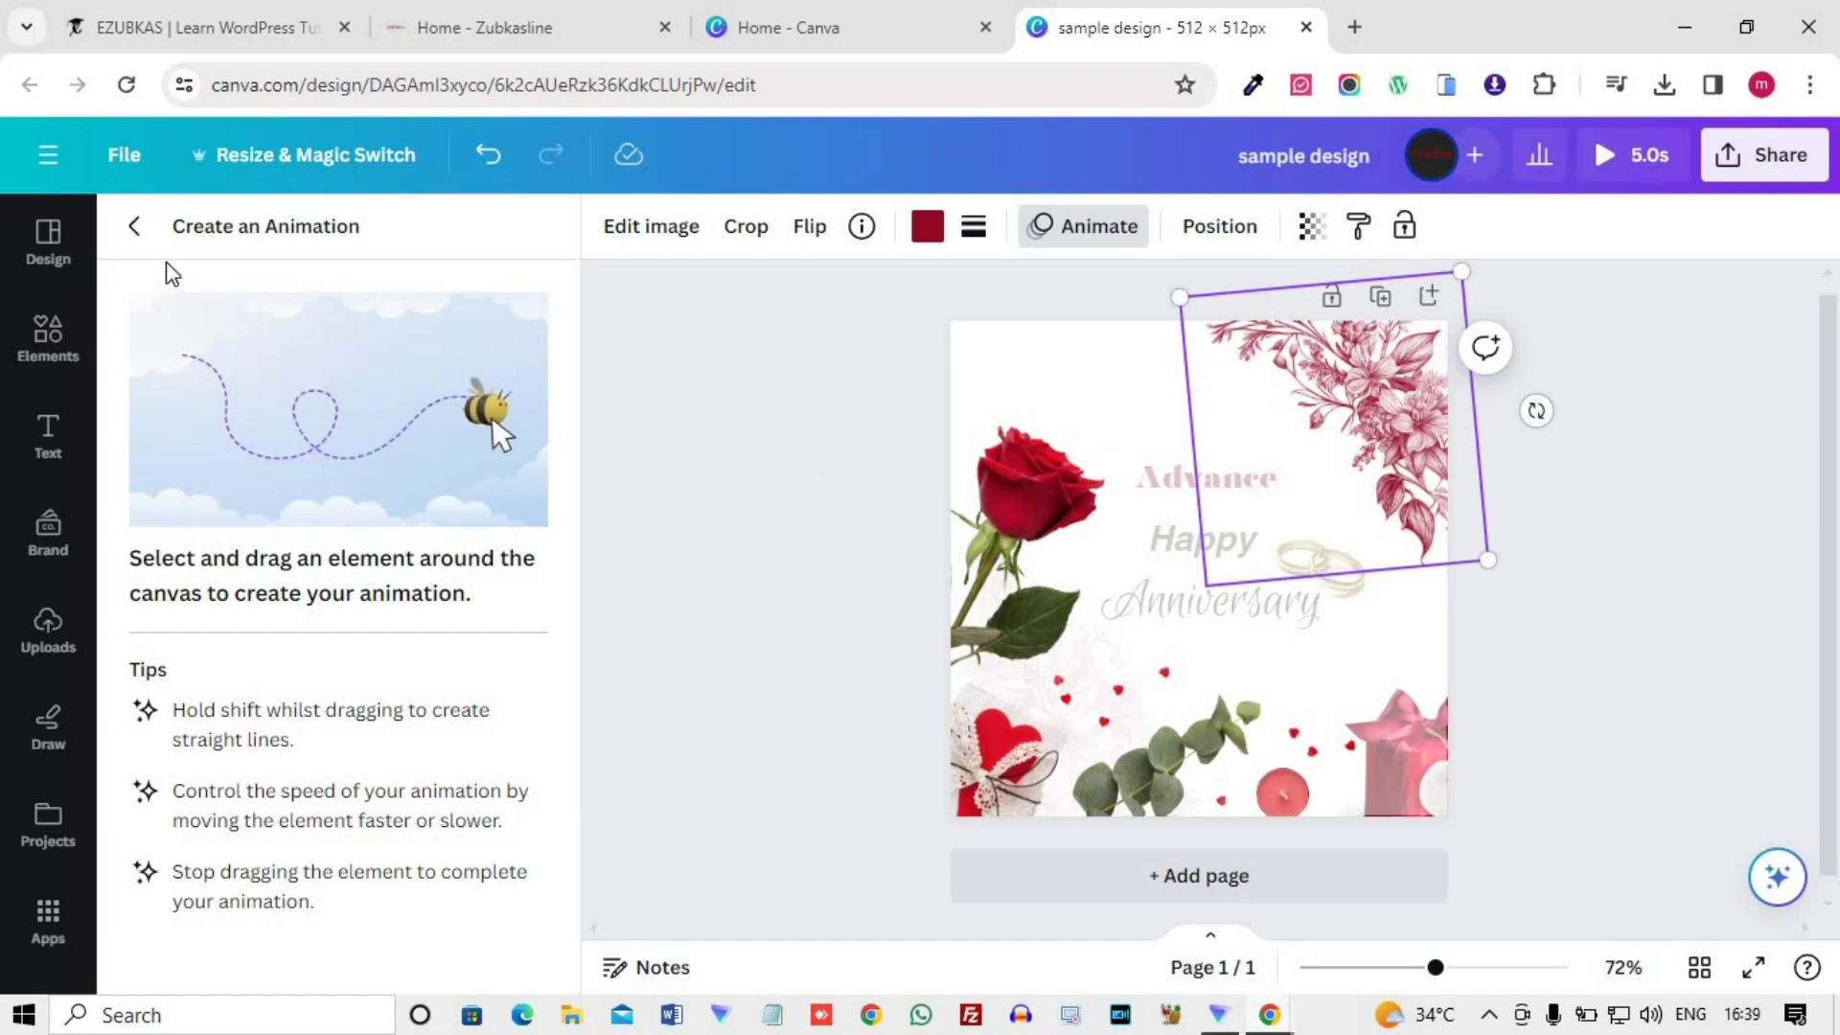
pyautogui.click(134, 226)
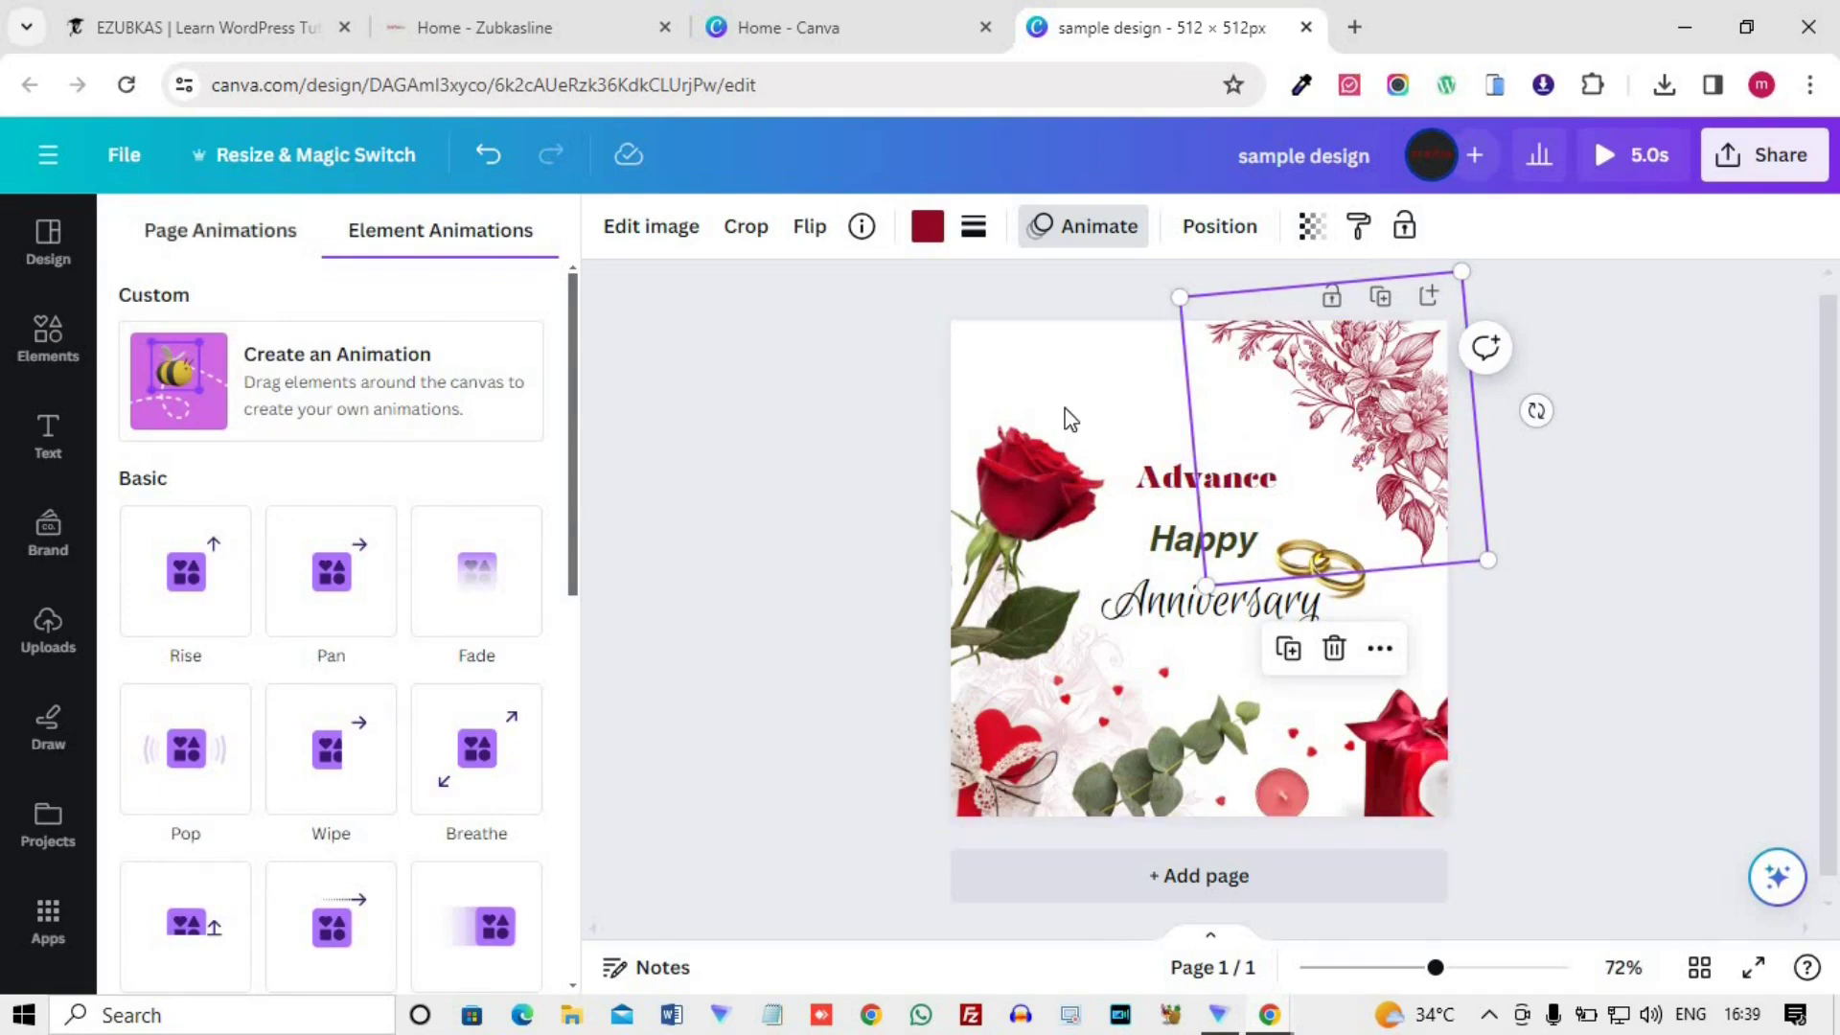
# - Preview the Simple, Sleek, Fun and Chill combination page animations on the card
pyautogui.click(199, 241)
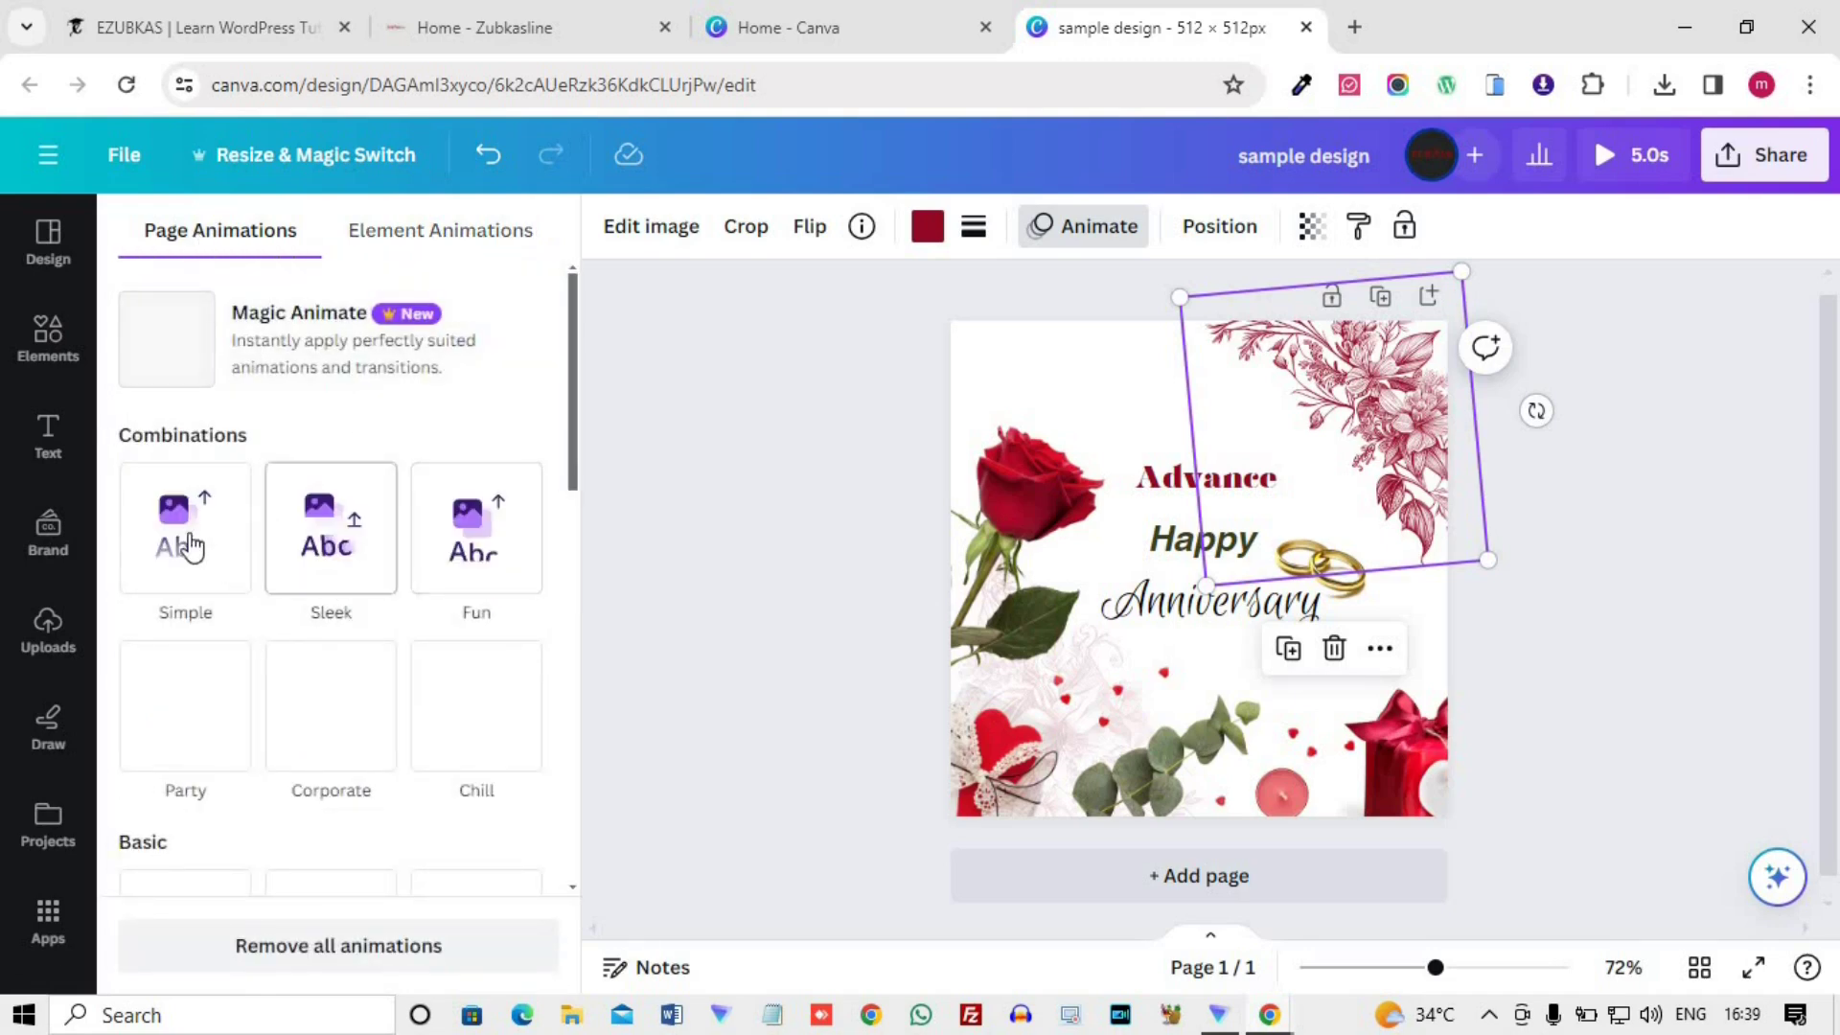
pyautogui.click(192, 546)
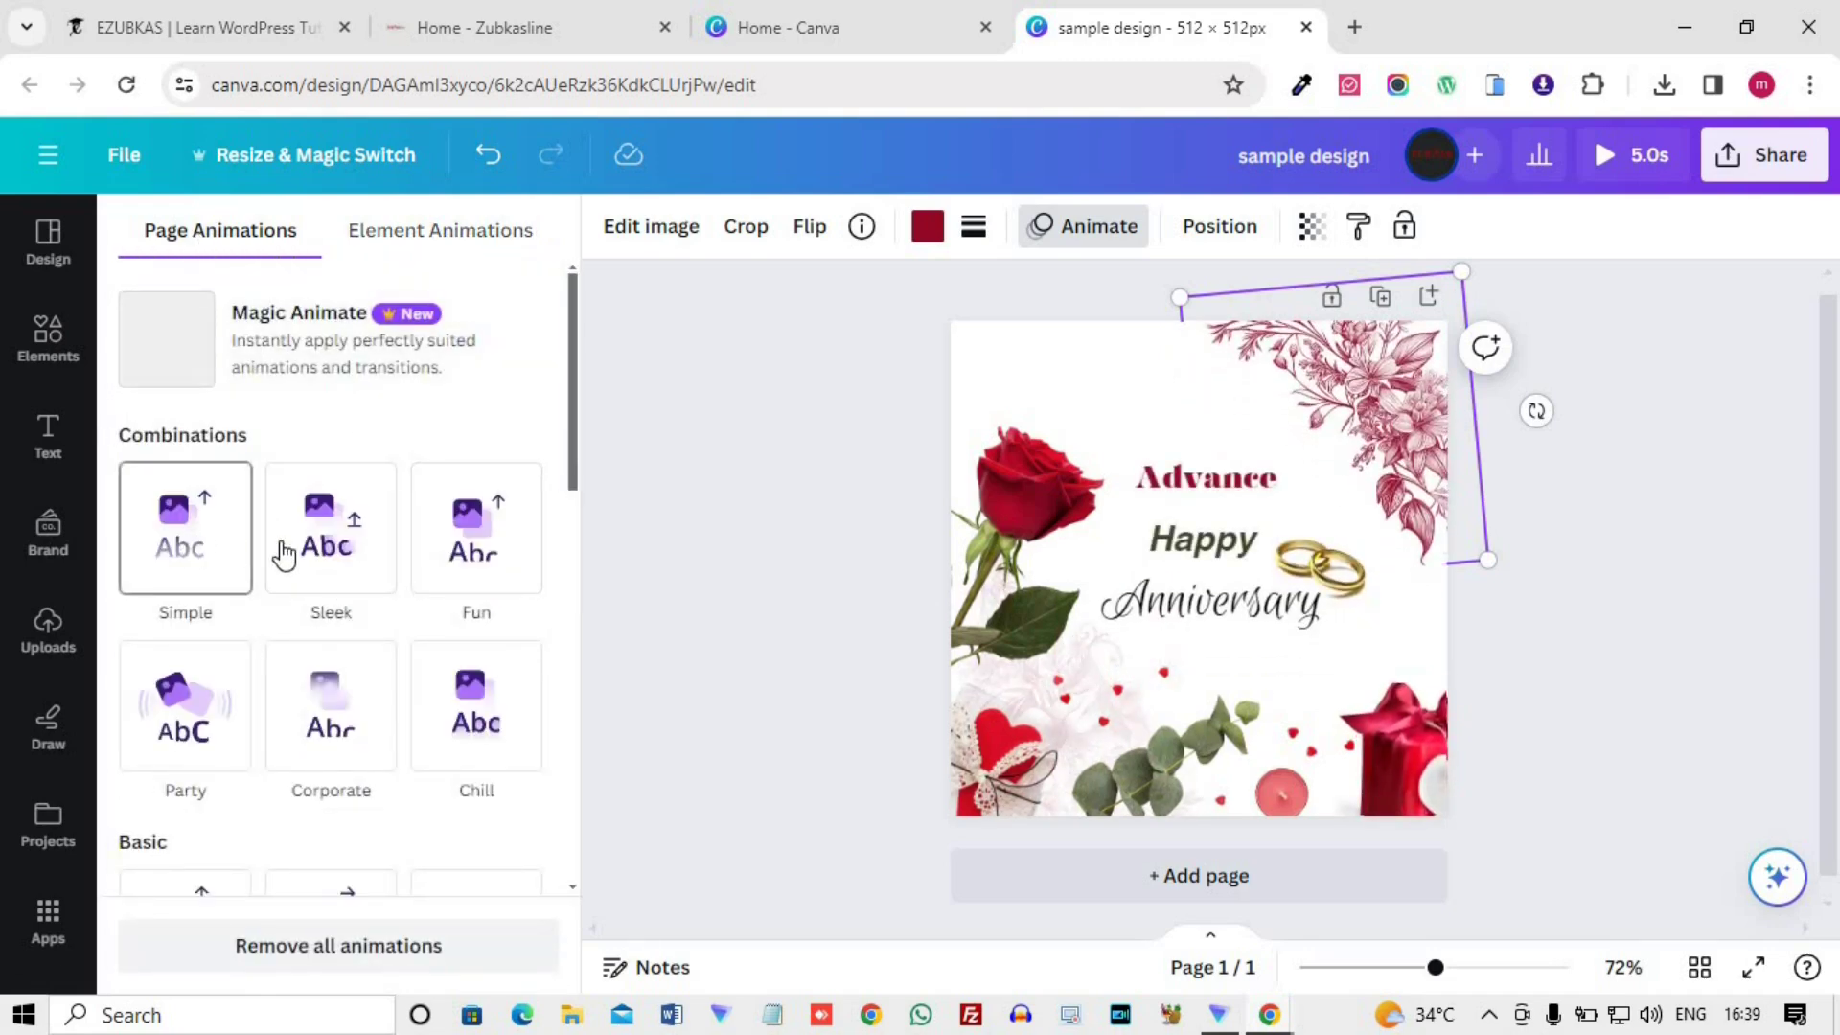
pyautogui.click(369, 558)
pyautogui.click(475, 550)
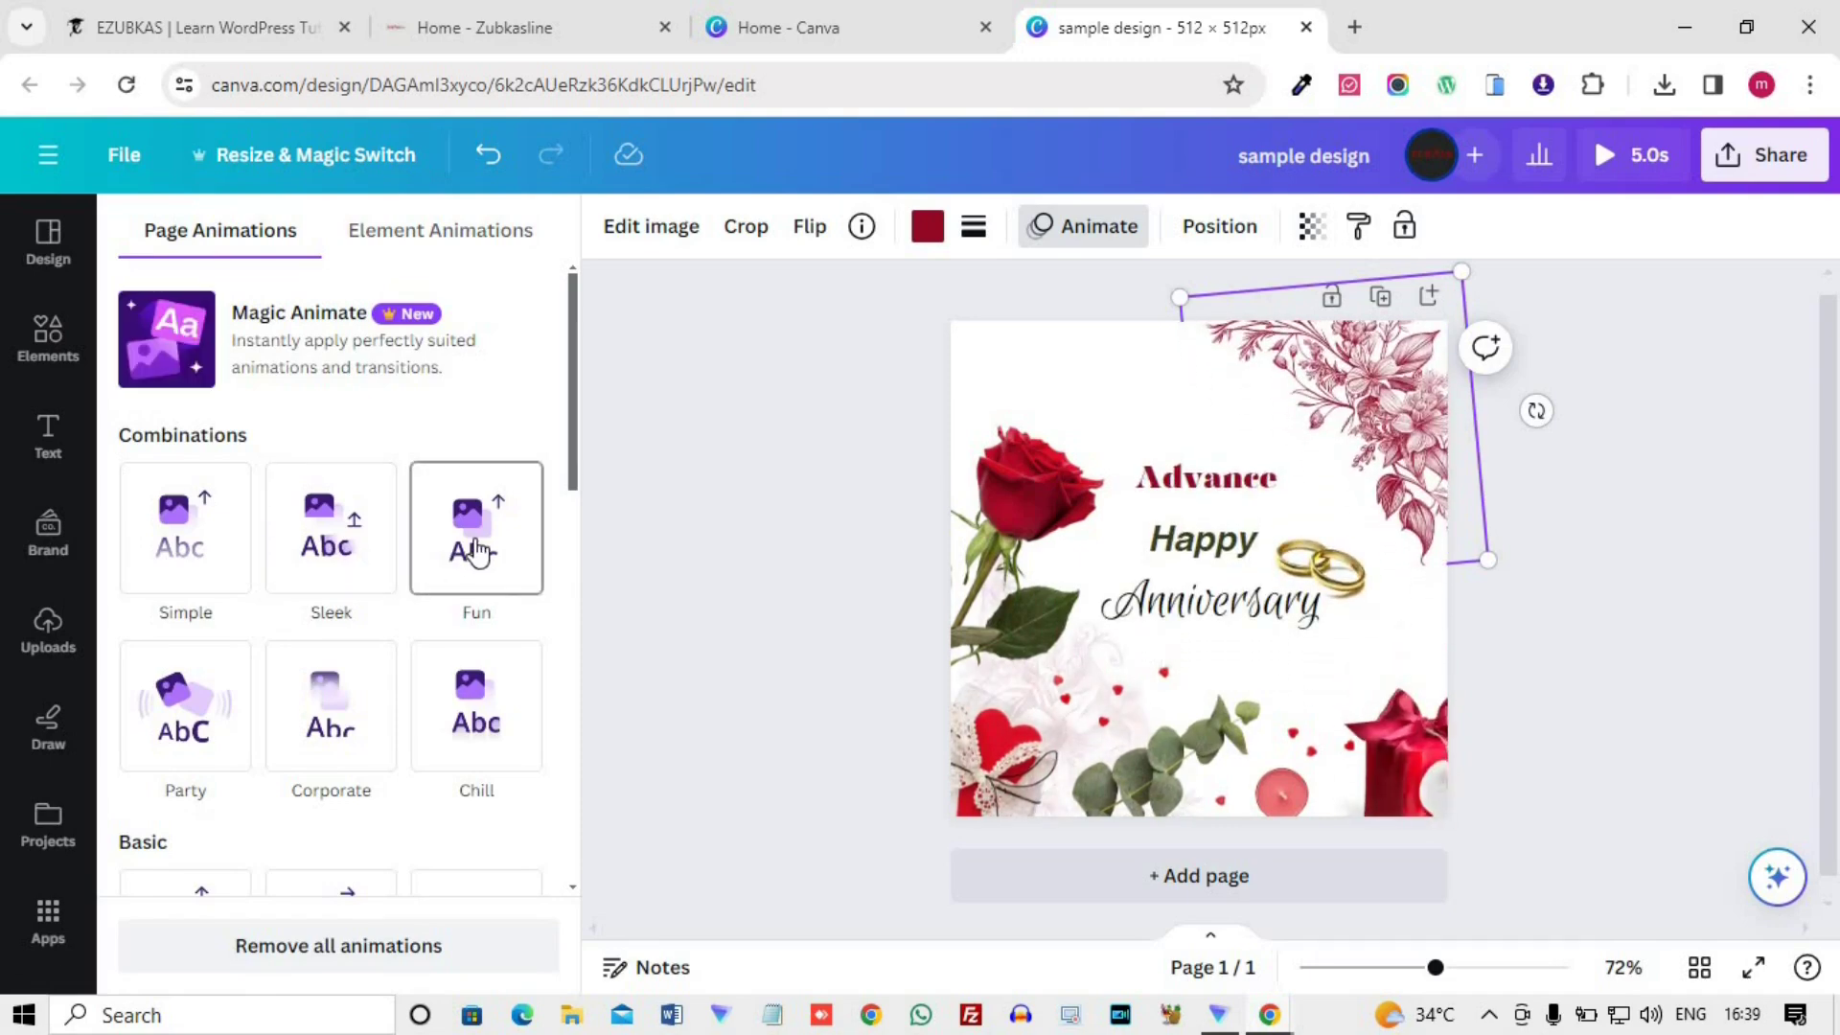
pyautogui.click(465, 751)
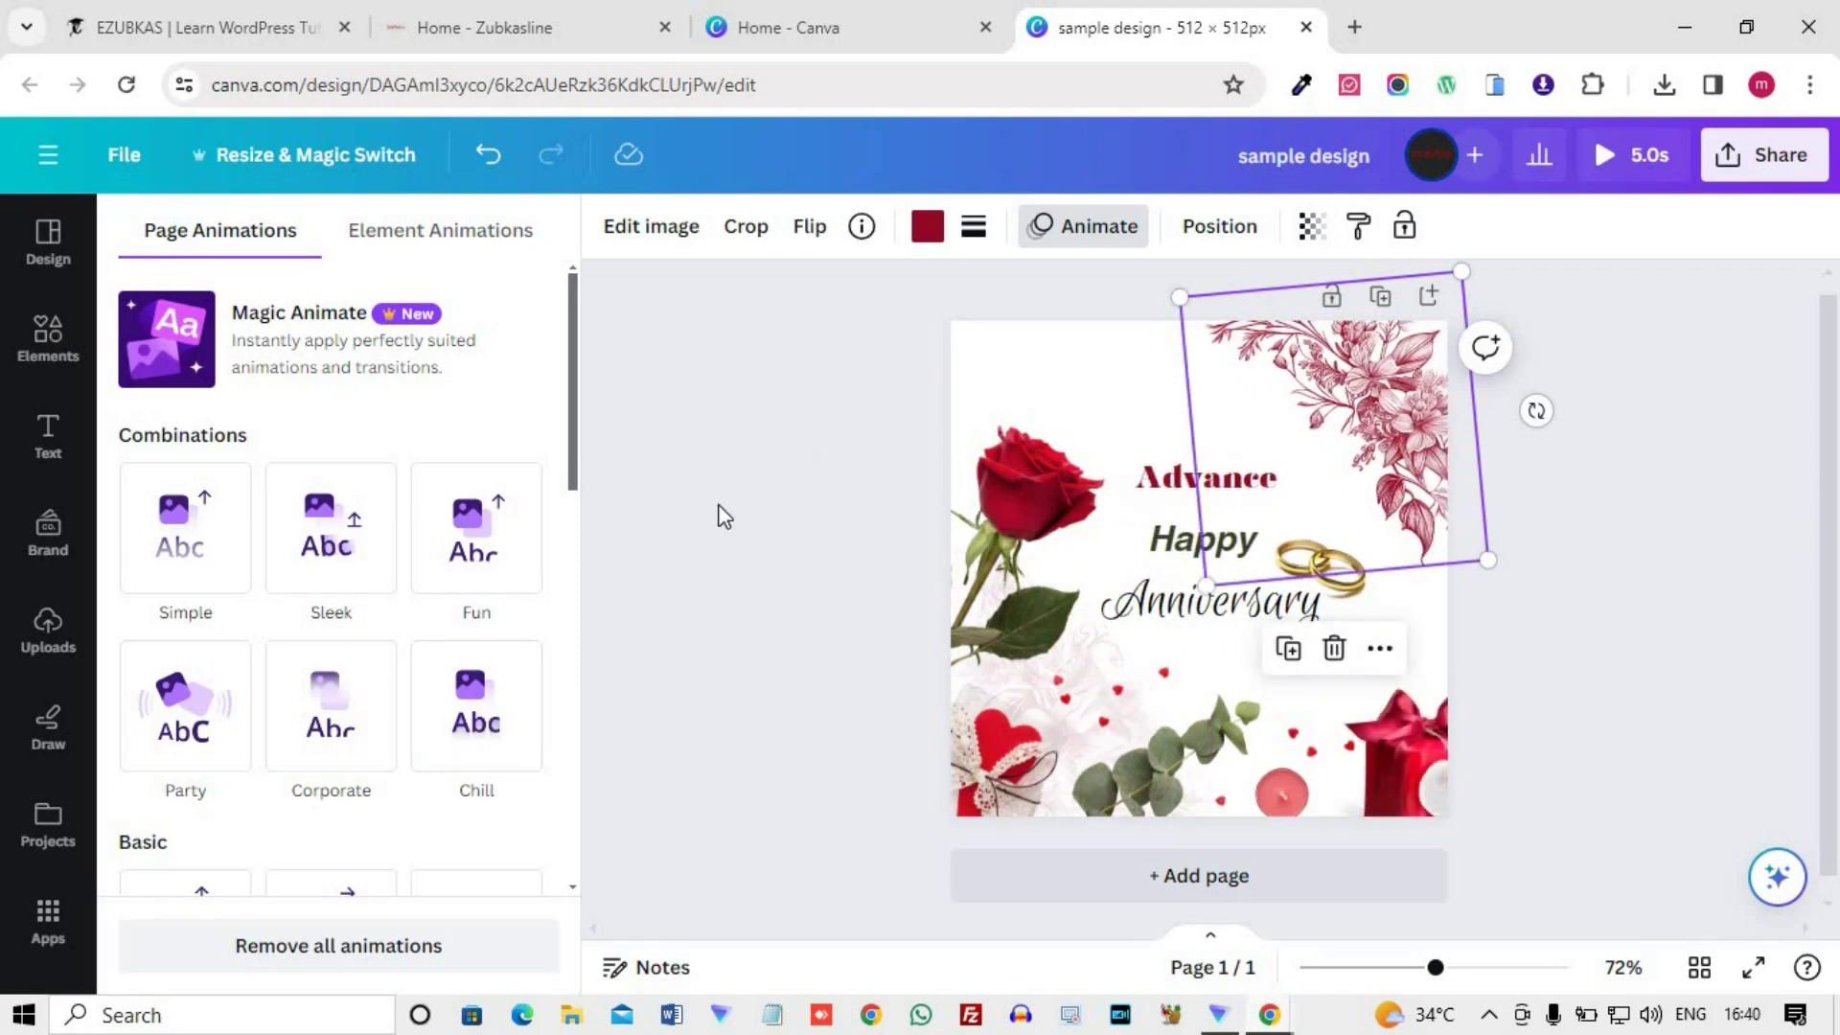
pyautogui.press('Escape')
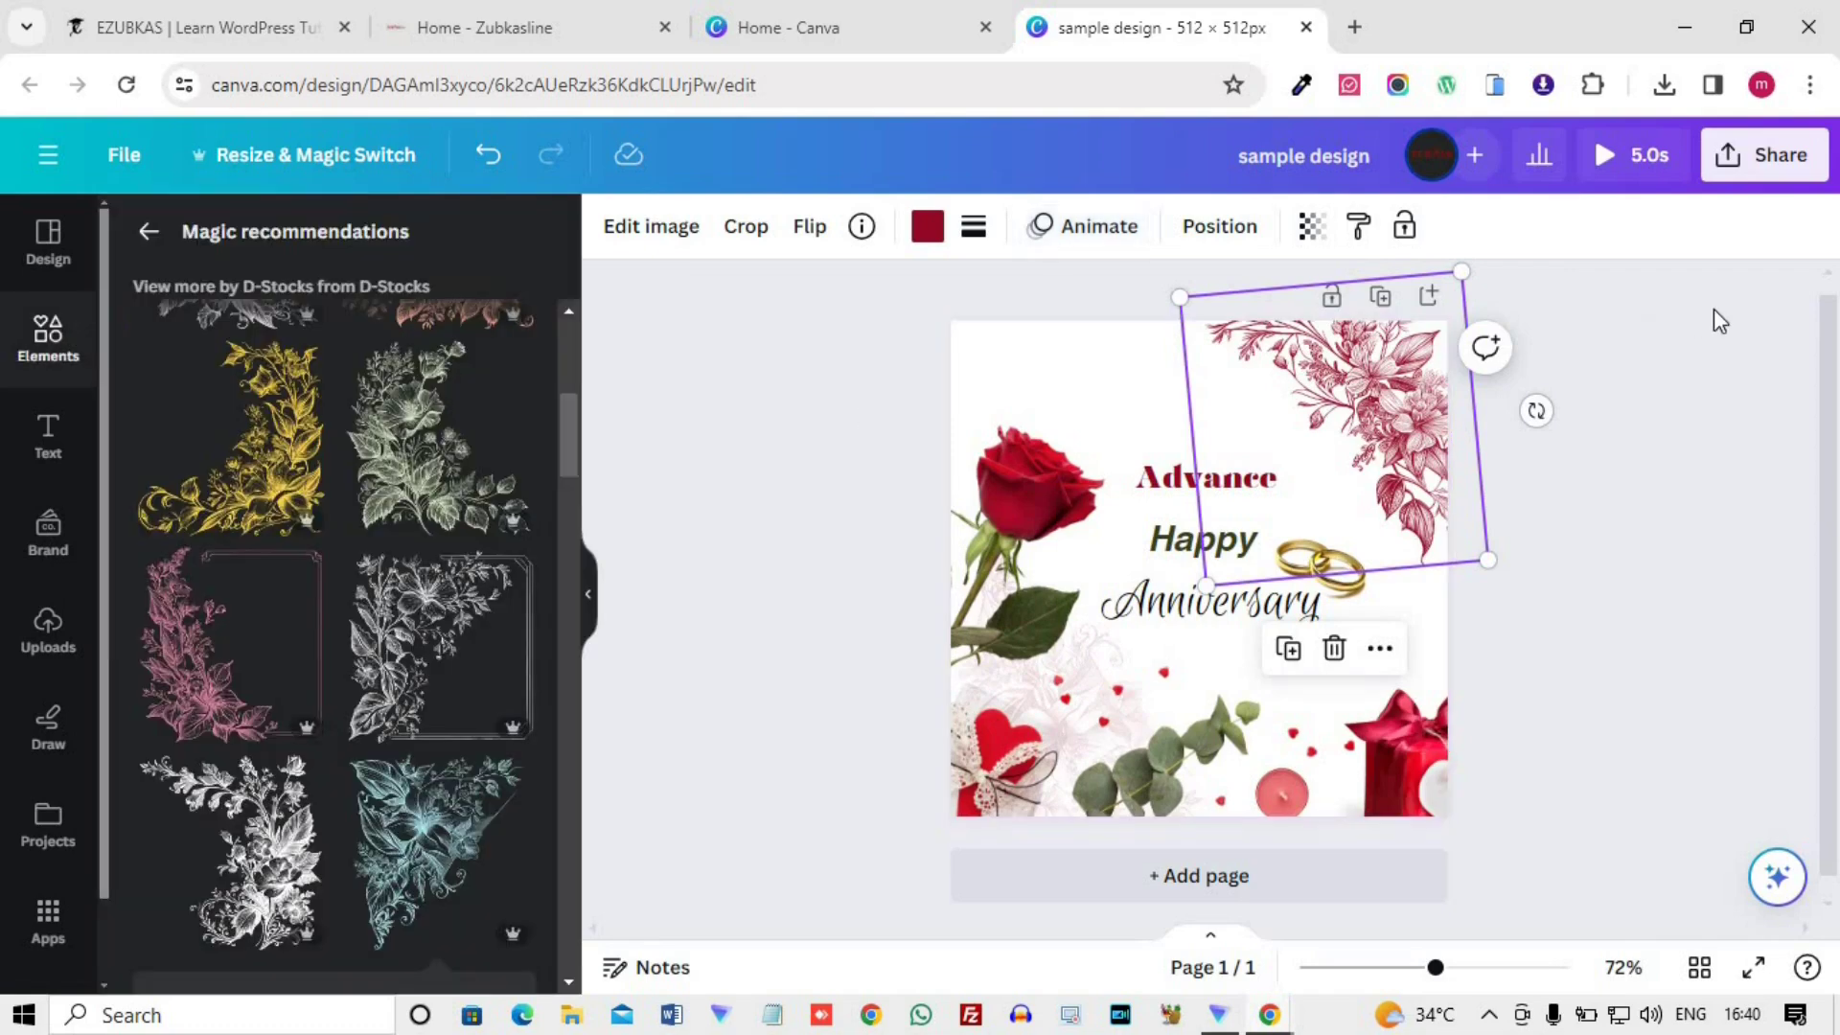
# - Review the element animations and motion effects for the upper-right floral graphic and select the card's background image
pyautogui.scroll(-1, 1705, 579)
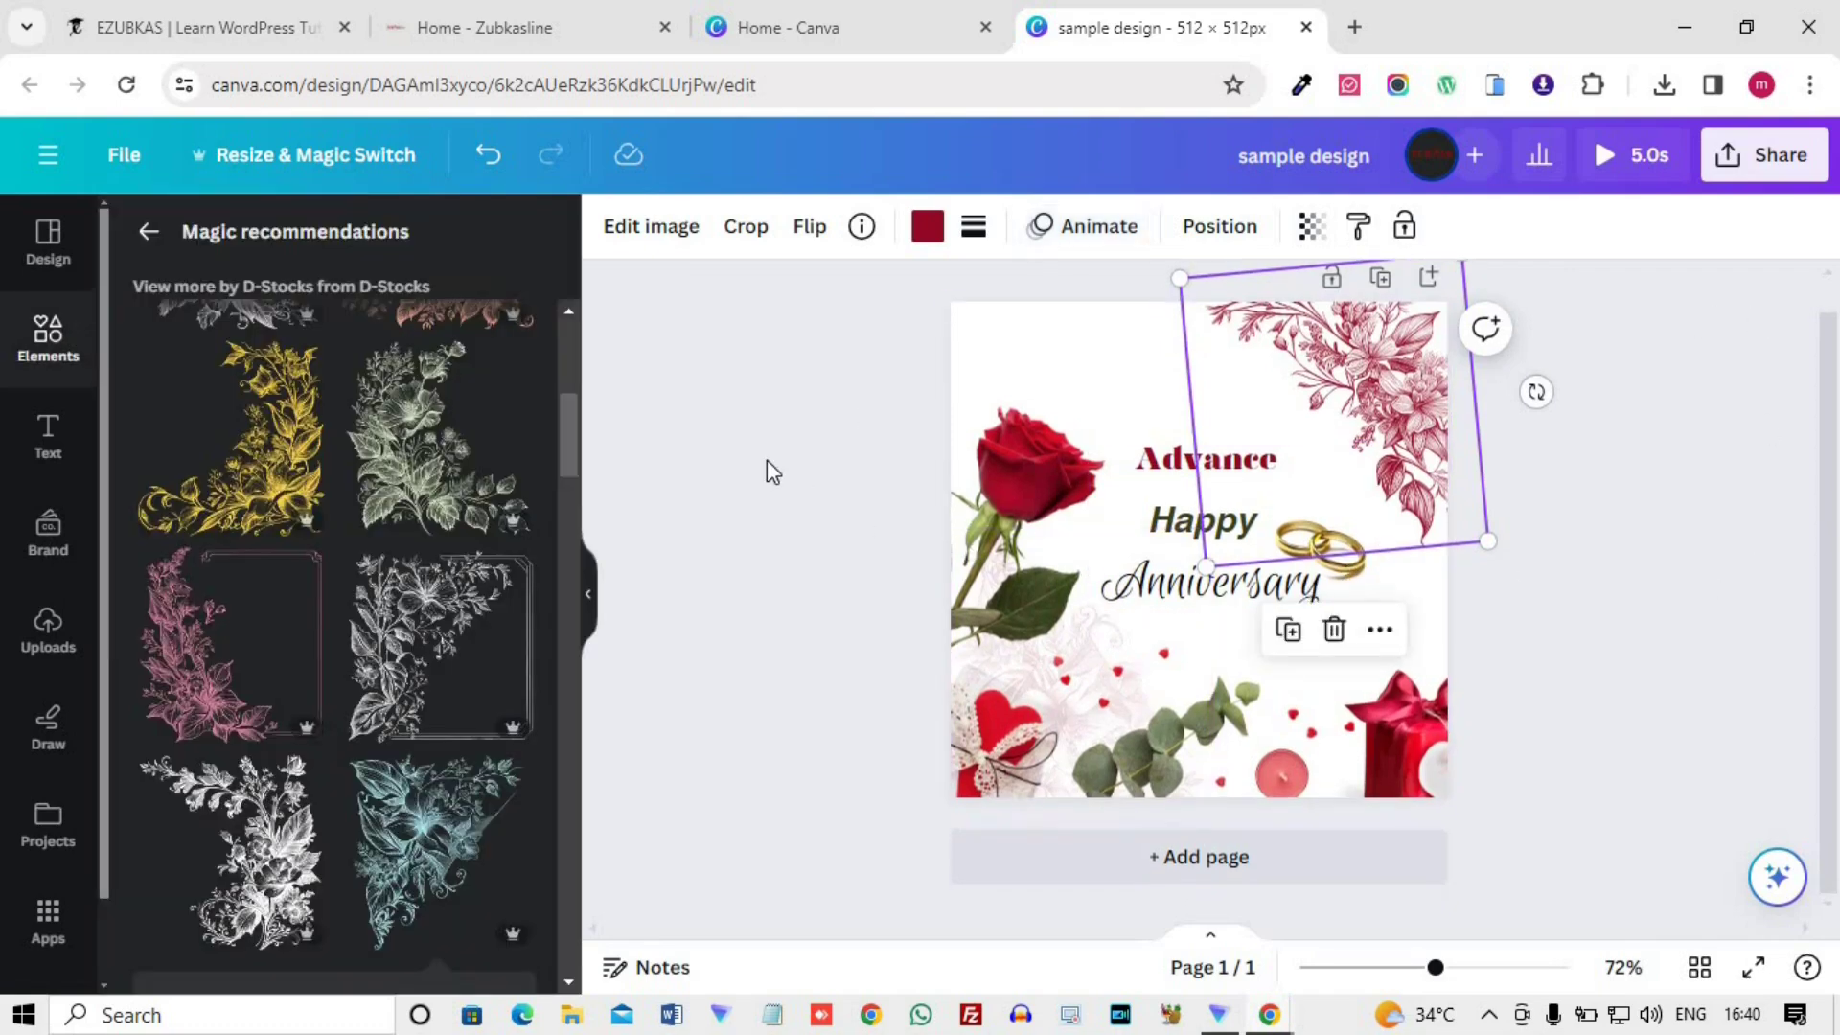
pyautogui.click(1079, 251)
pyautogui.scroll(-9, 431, 767)
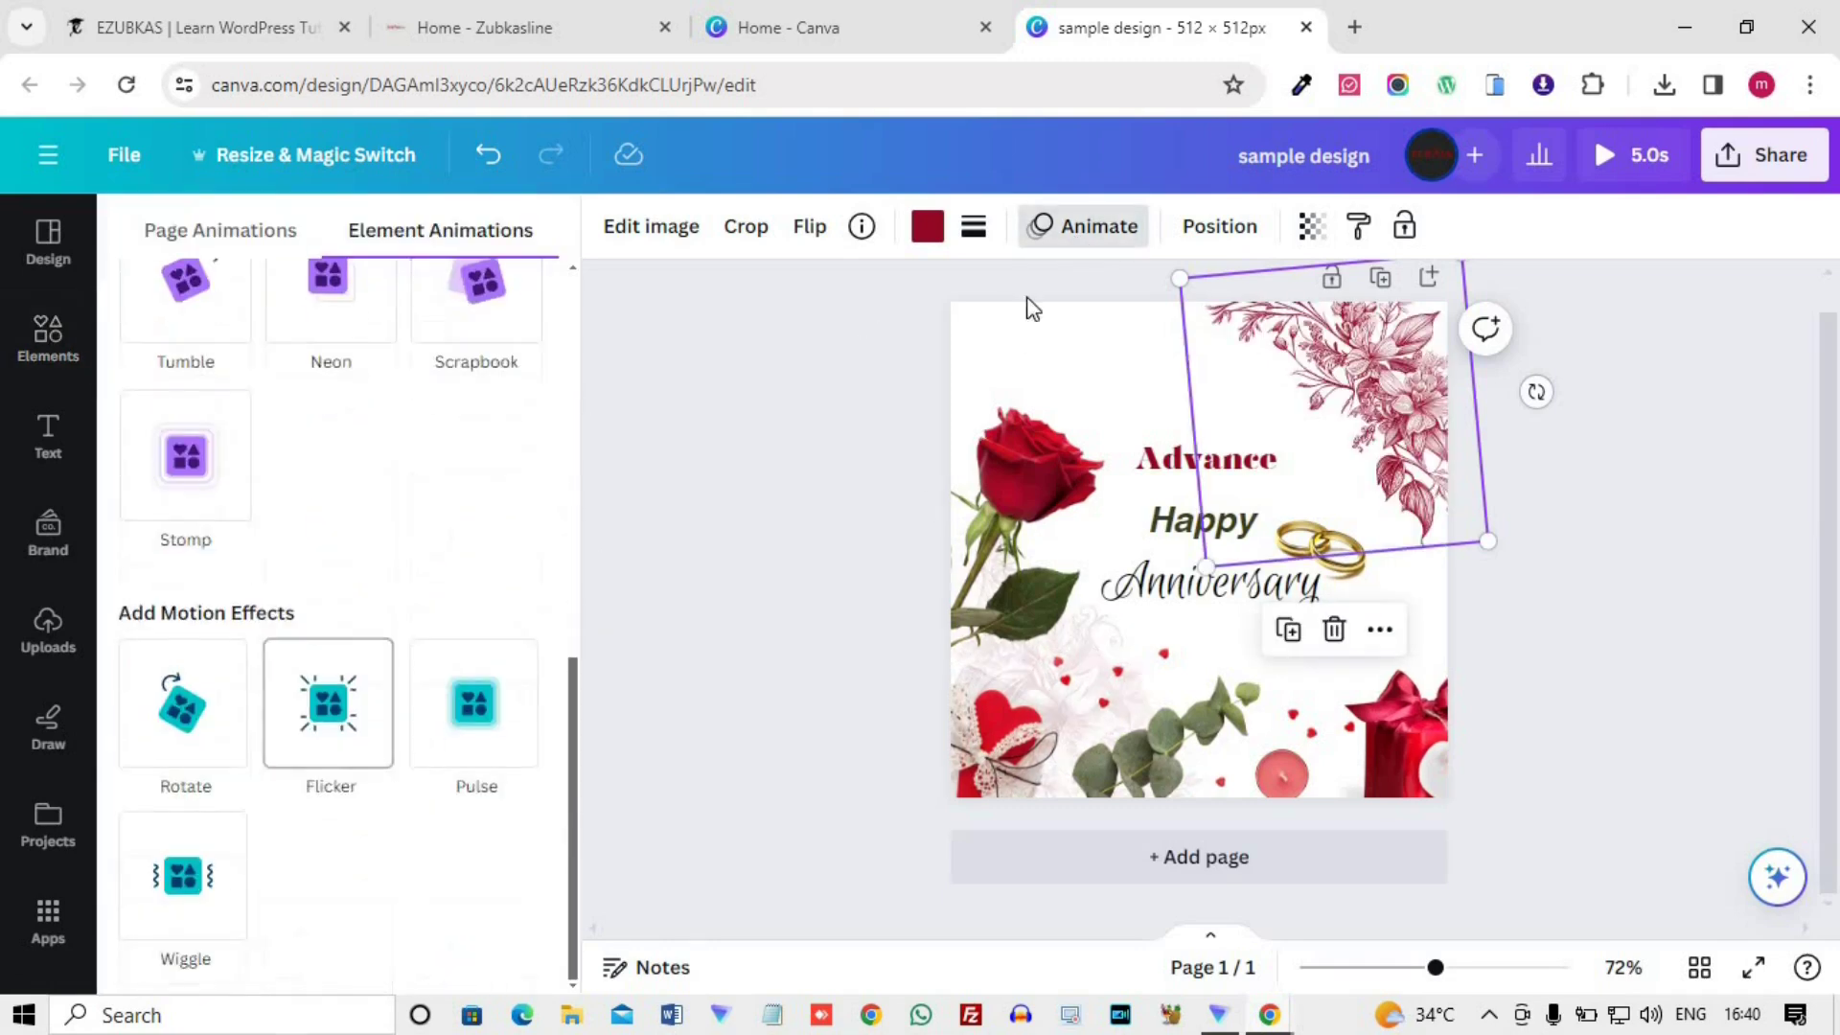
pyautogui.click(1092, 229)
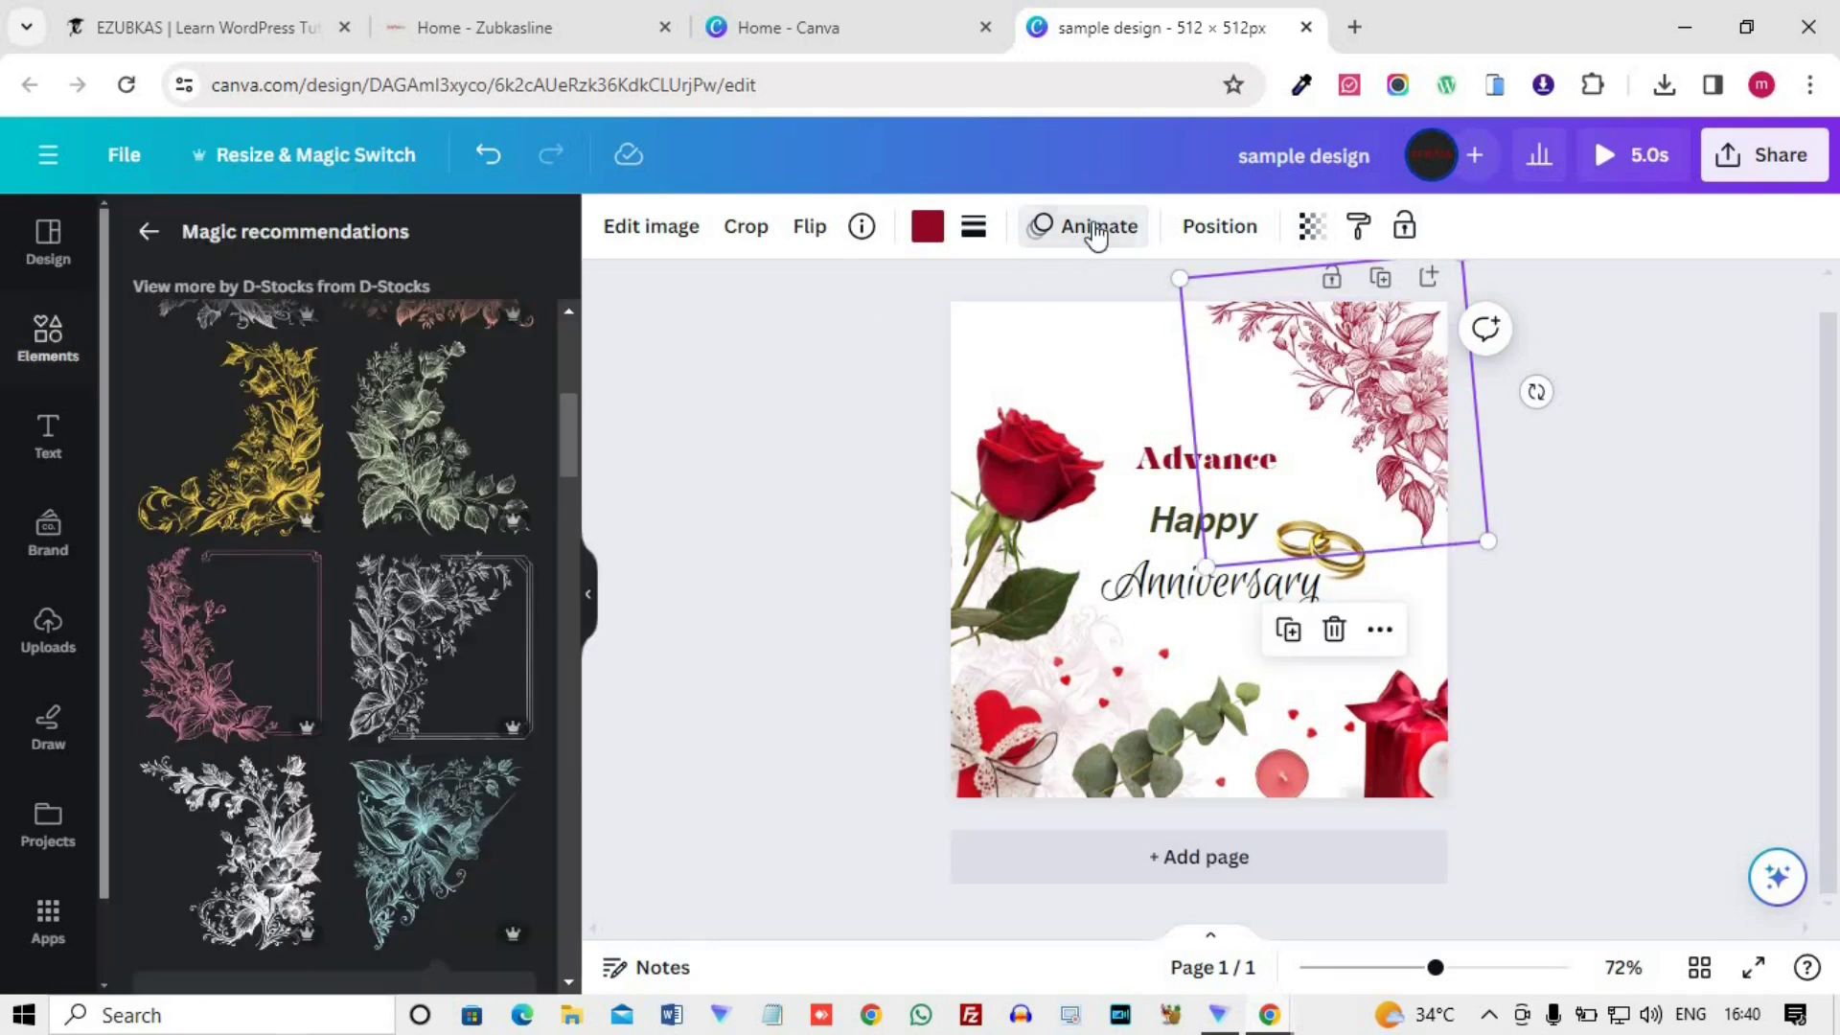
pyautogui.click(1666, 513)
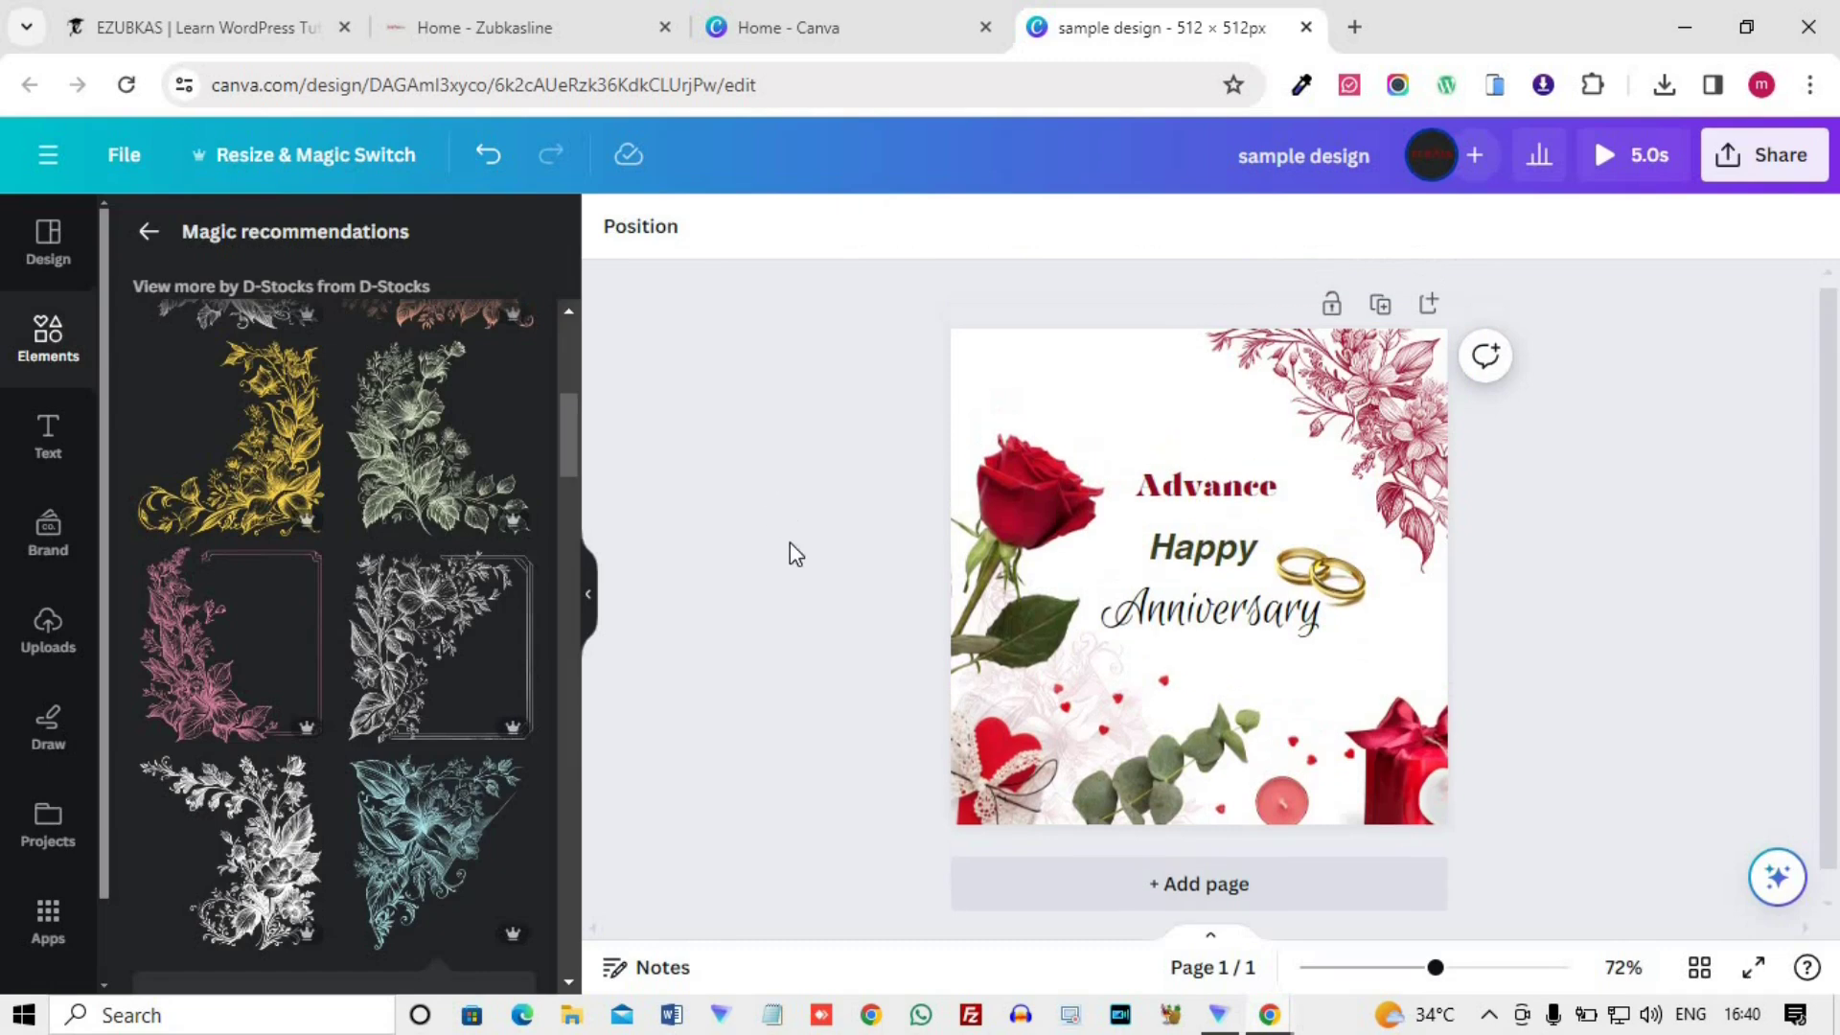
pyautogui.click(1401, 419)
pyautogui.click(1064, 407)
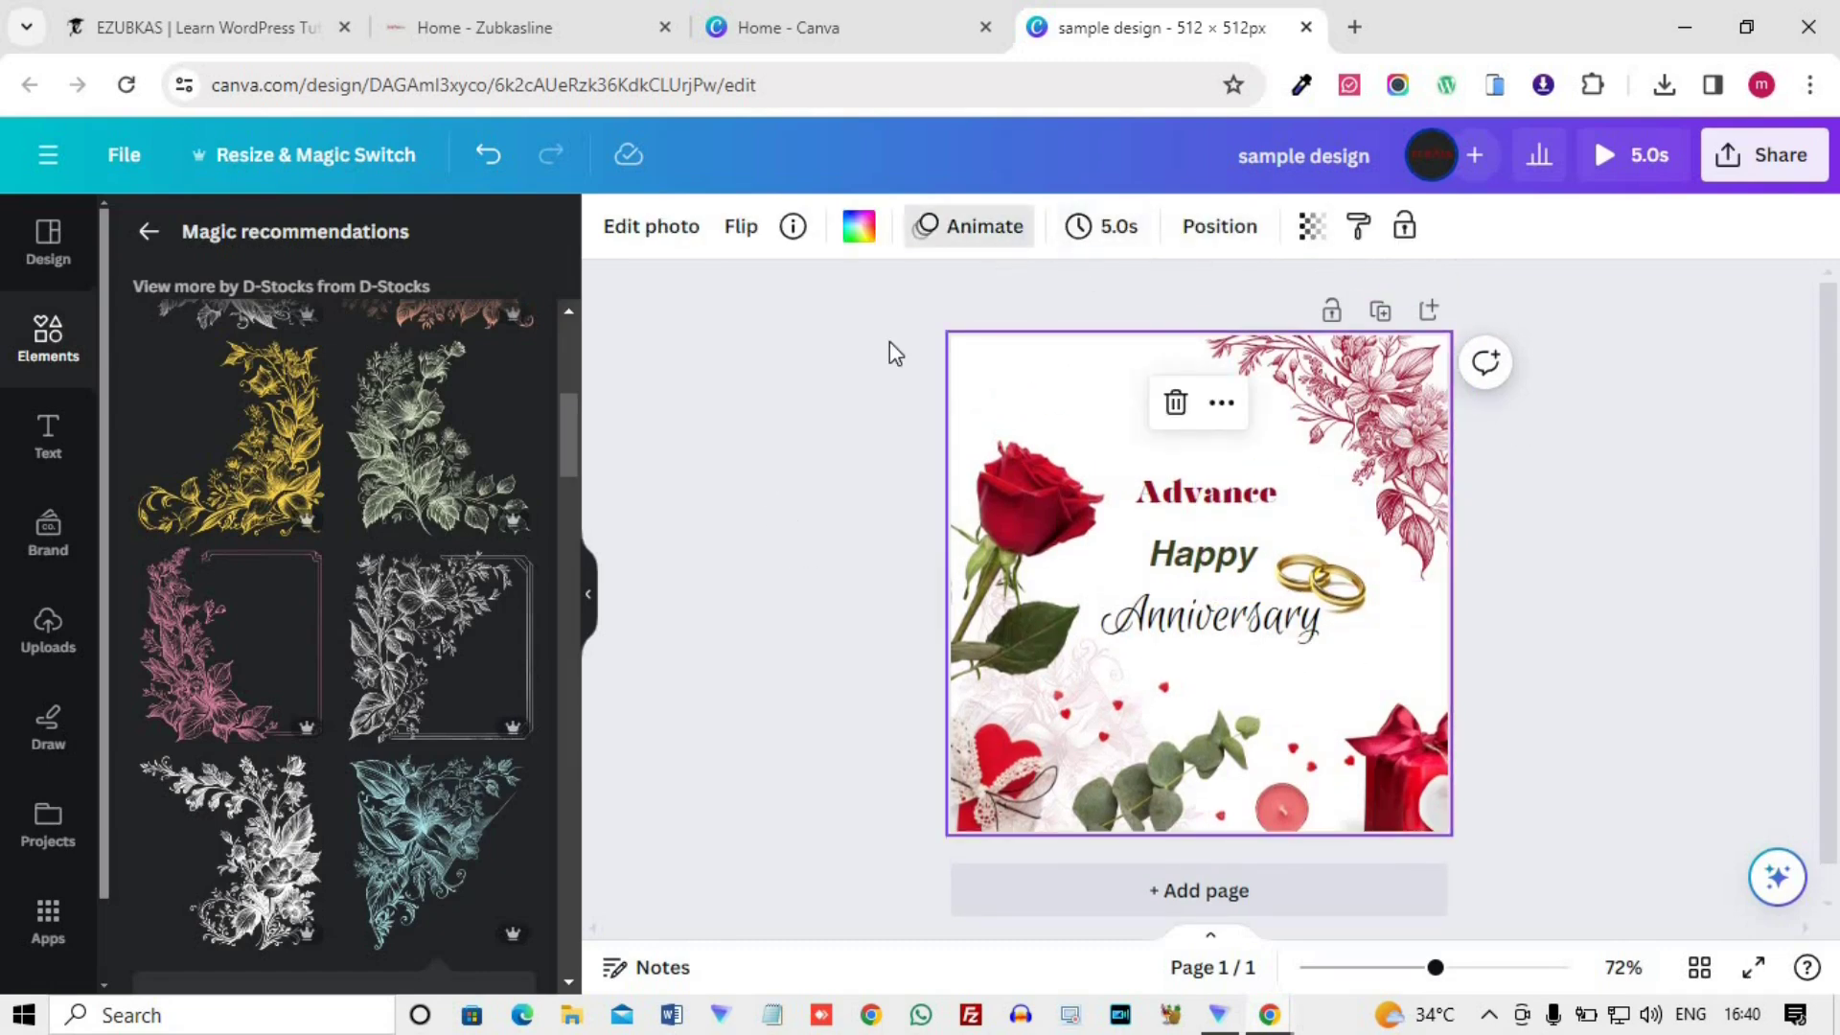
# - Shift the upper-right floral graphic slightly up and right toward the card's corner
pyautogui.click(345, 944)
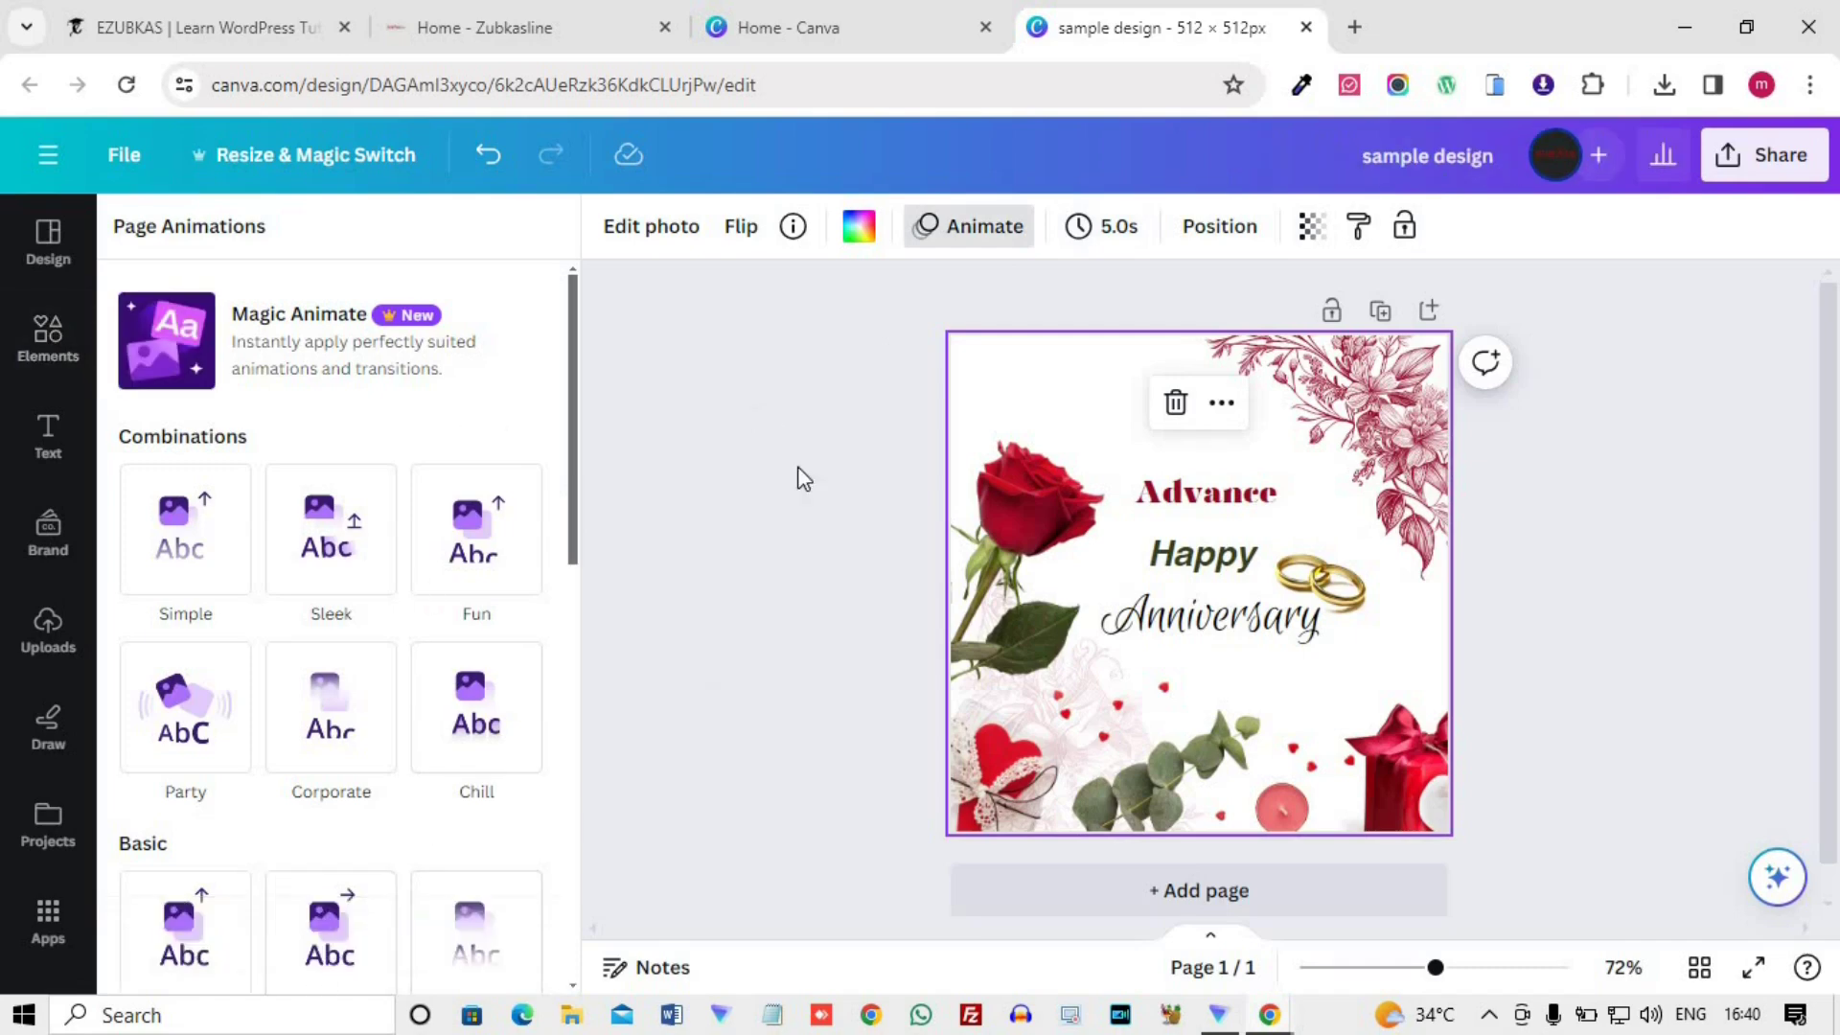
pyautogui.click(1637, 339)
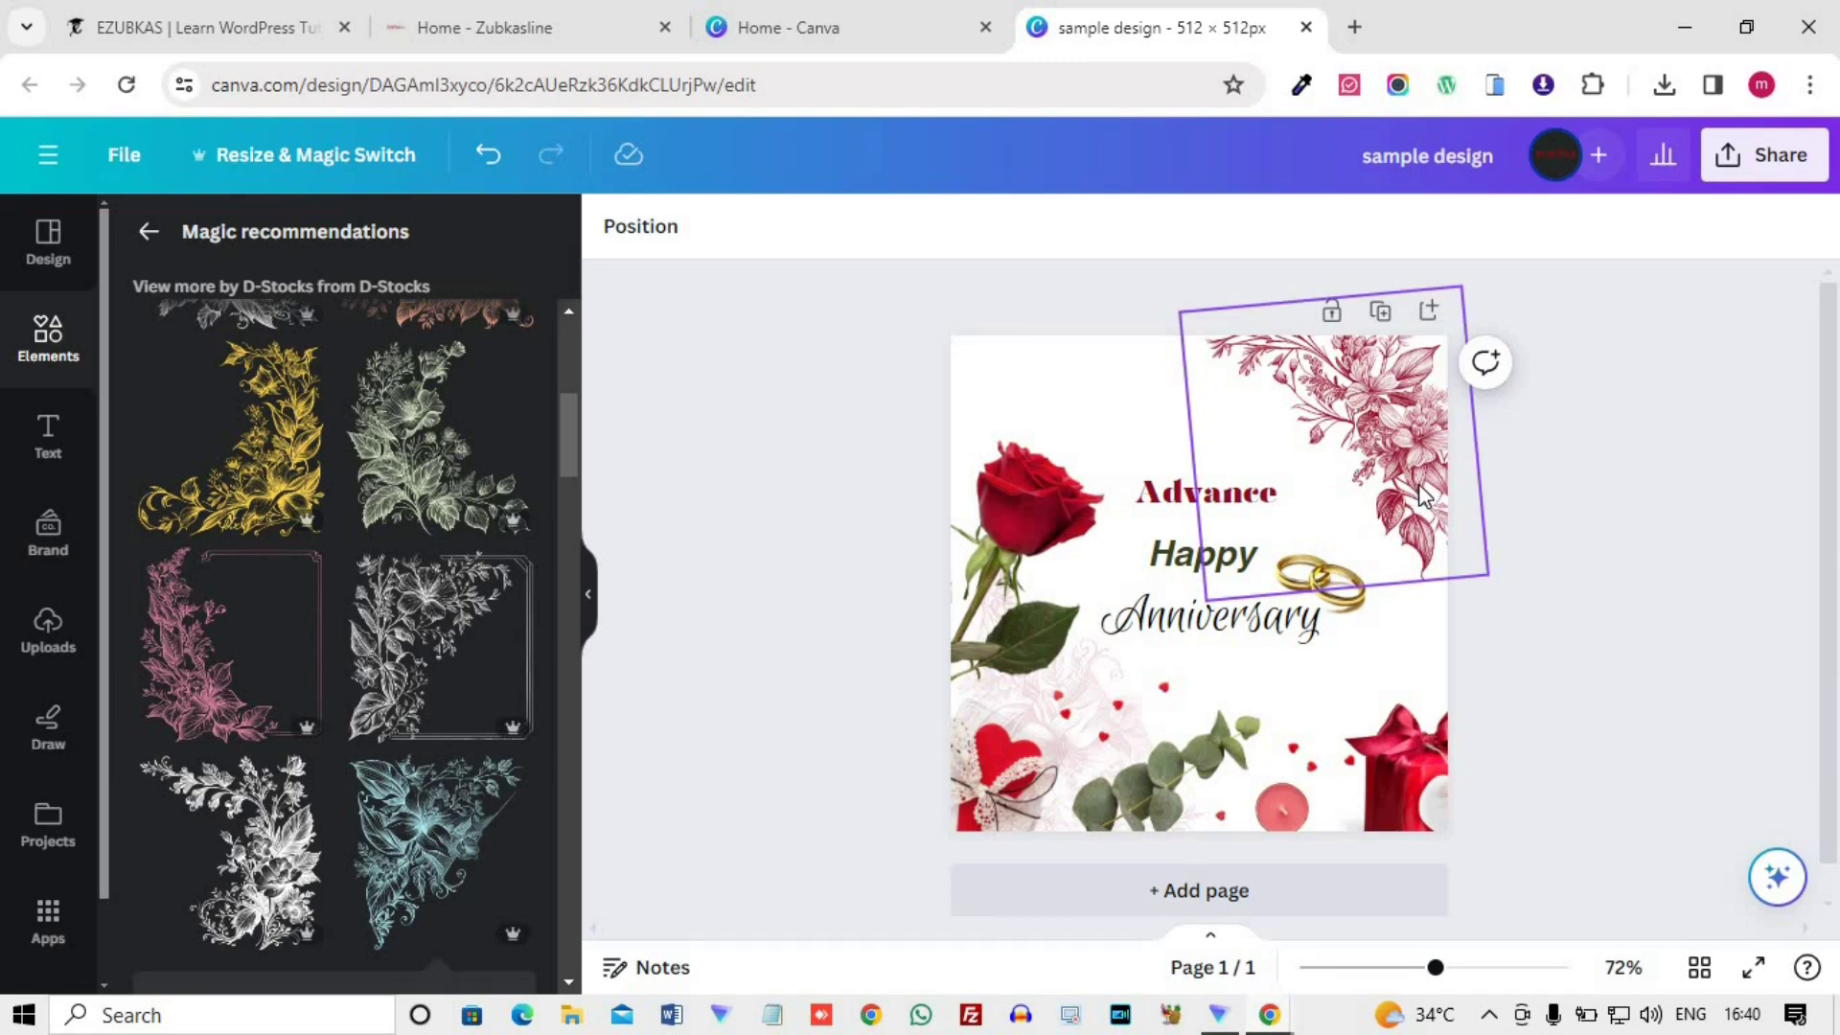
pyautogui.click(1392, 412)
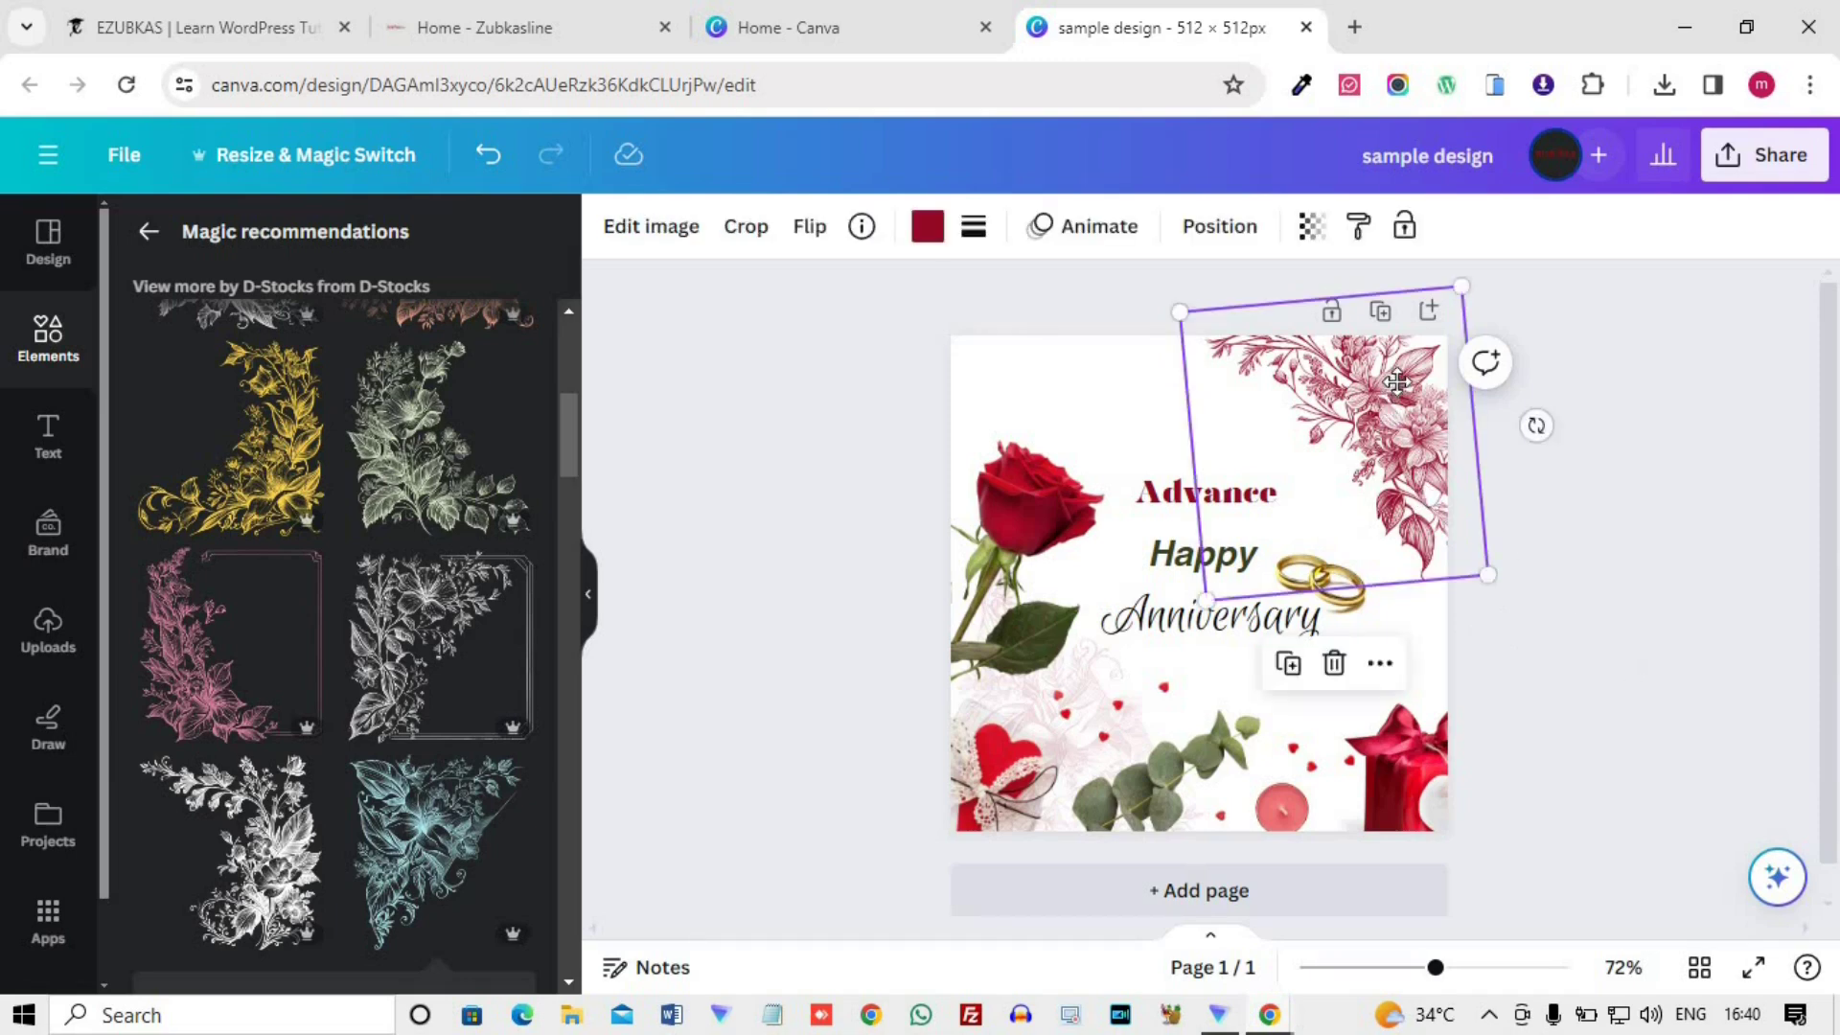
pyautogui.click(853, 752)
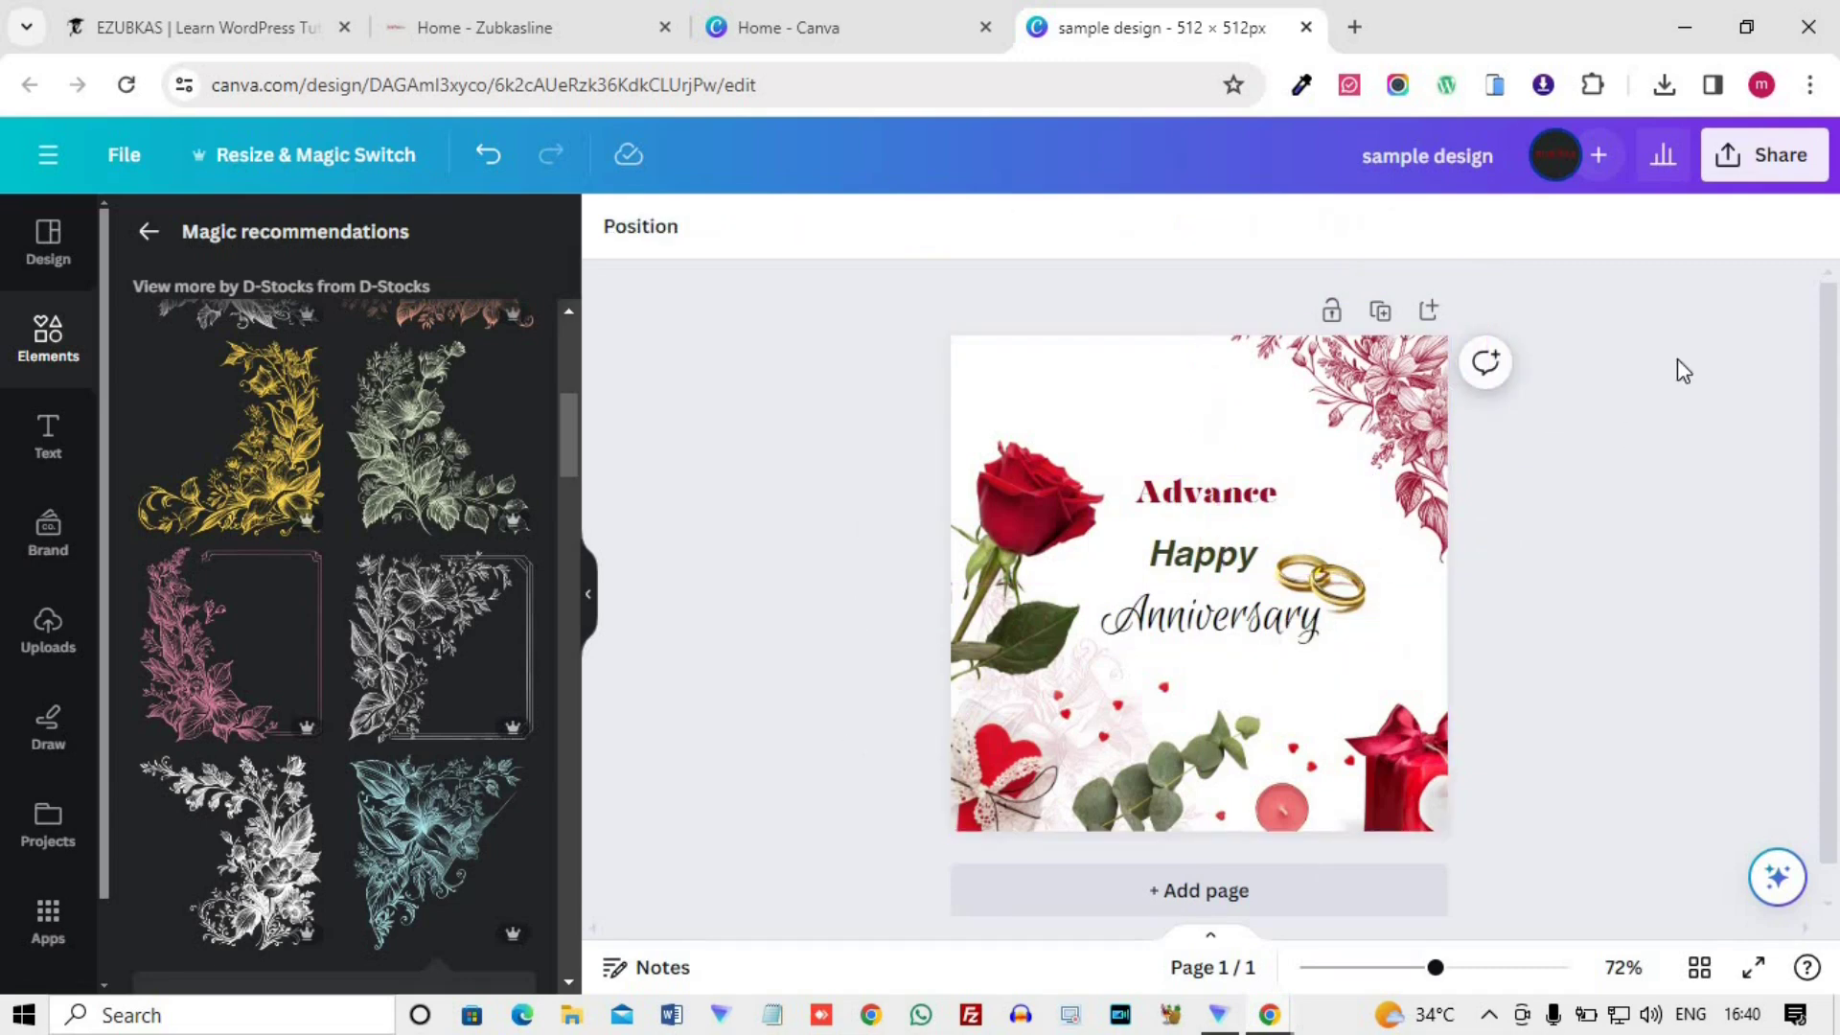
# - Open the card's download settings and choose PNG as the file type
pyautogui.click(1781, 158)
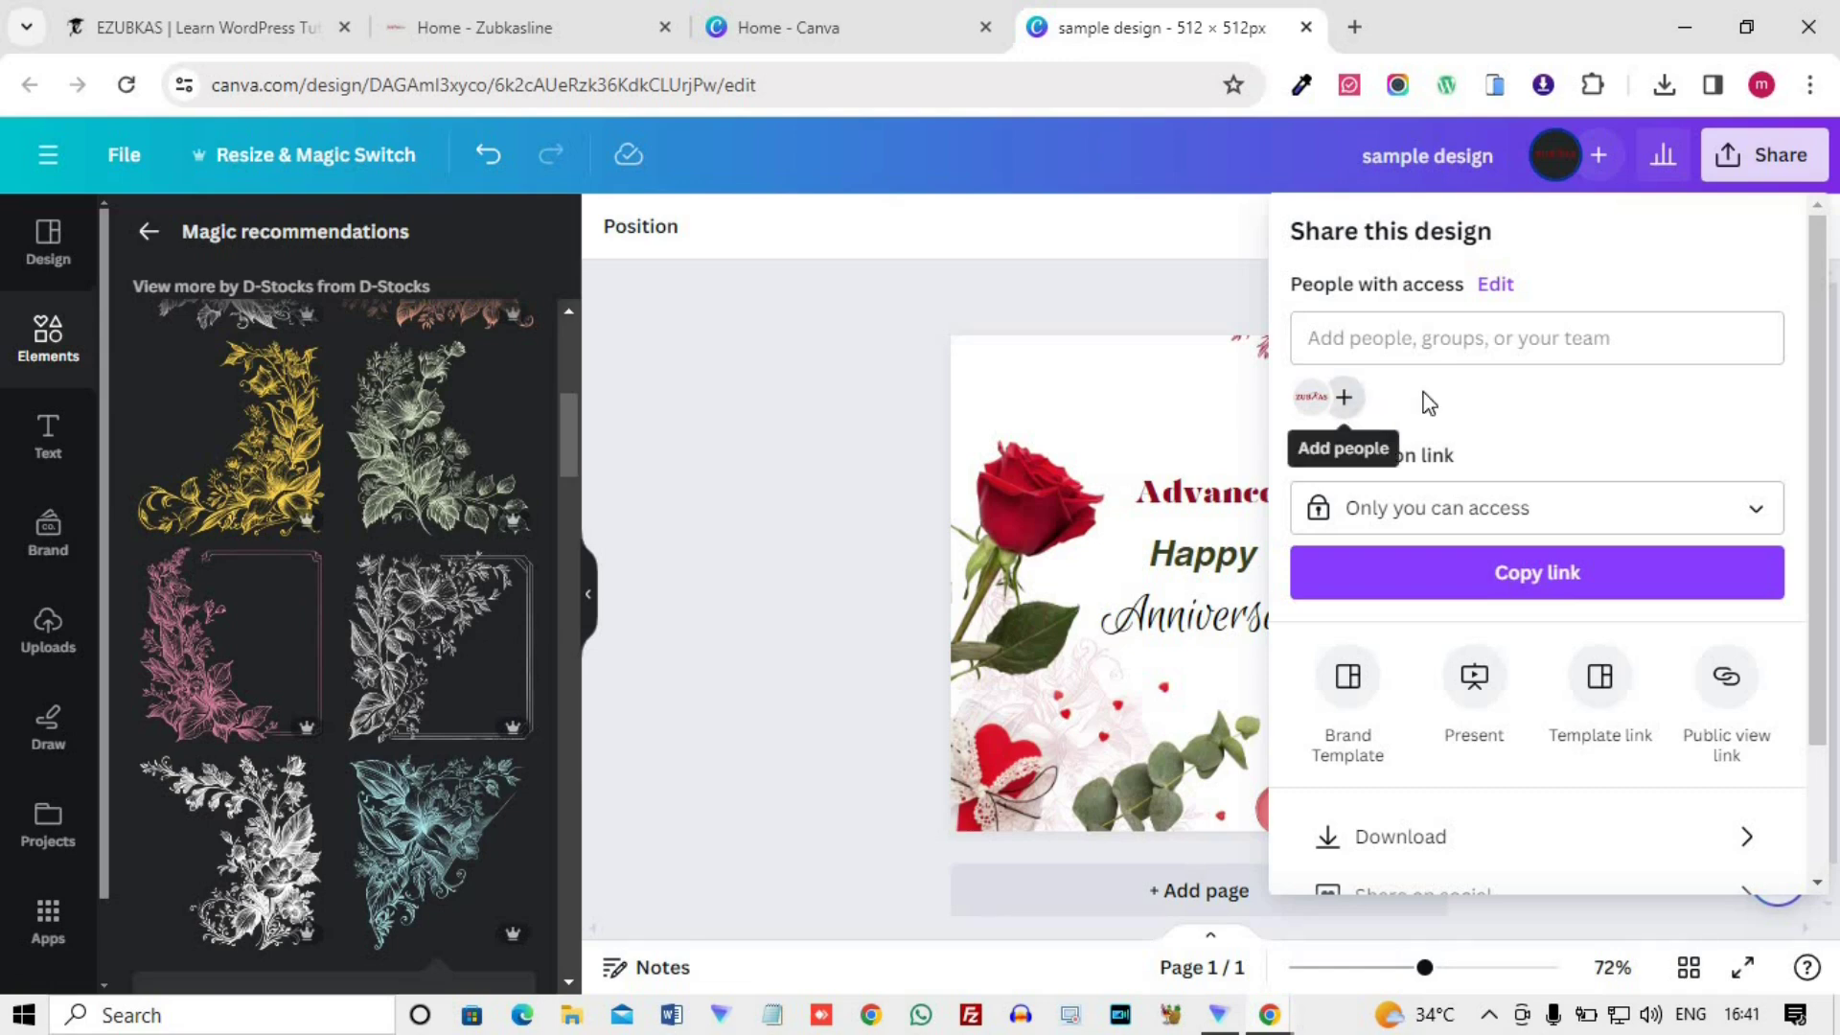
pyautogui.scroll(-2, 1512, 624)
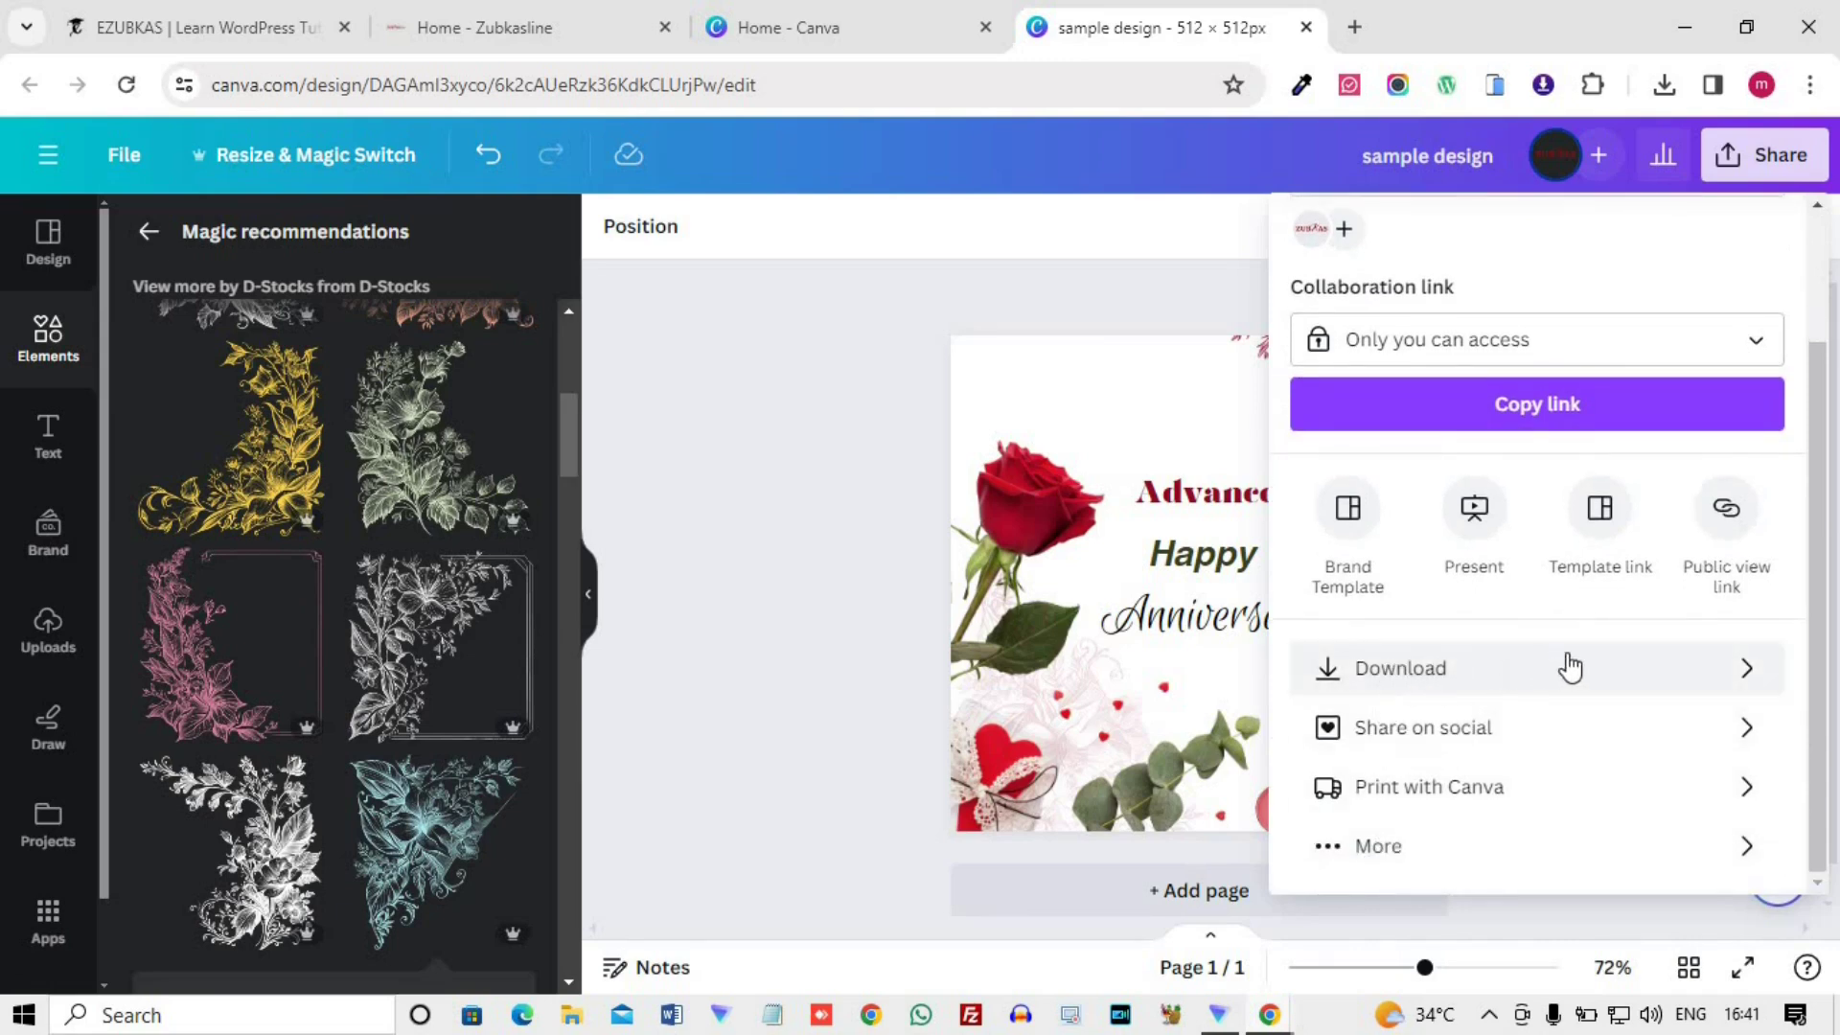
pyautogui.click(1707, 663)
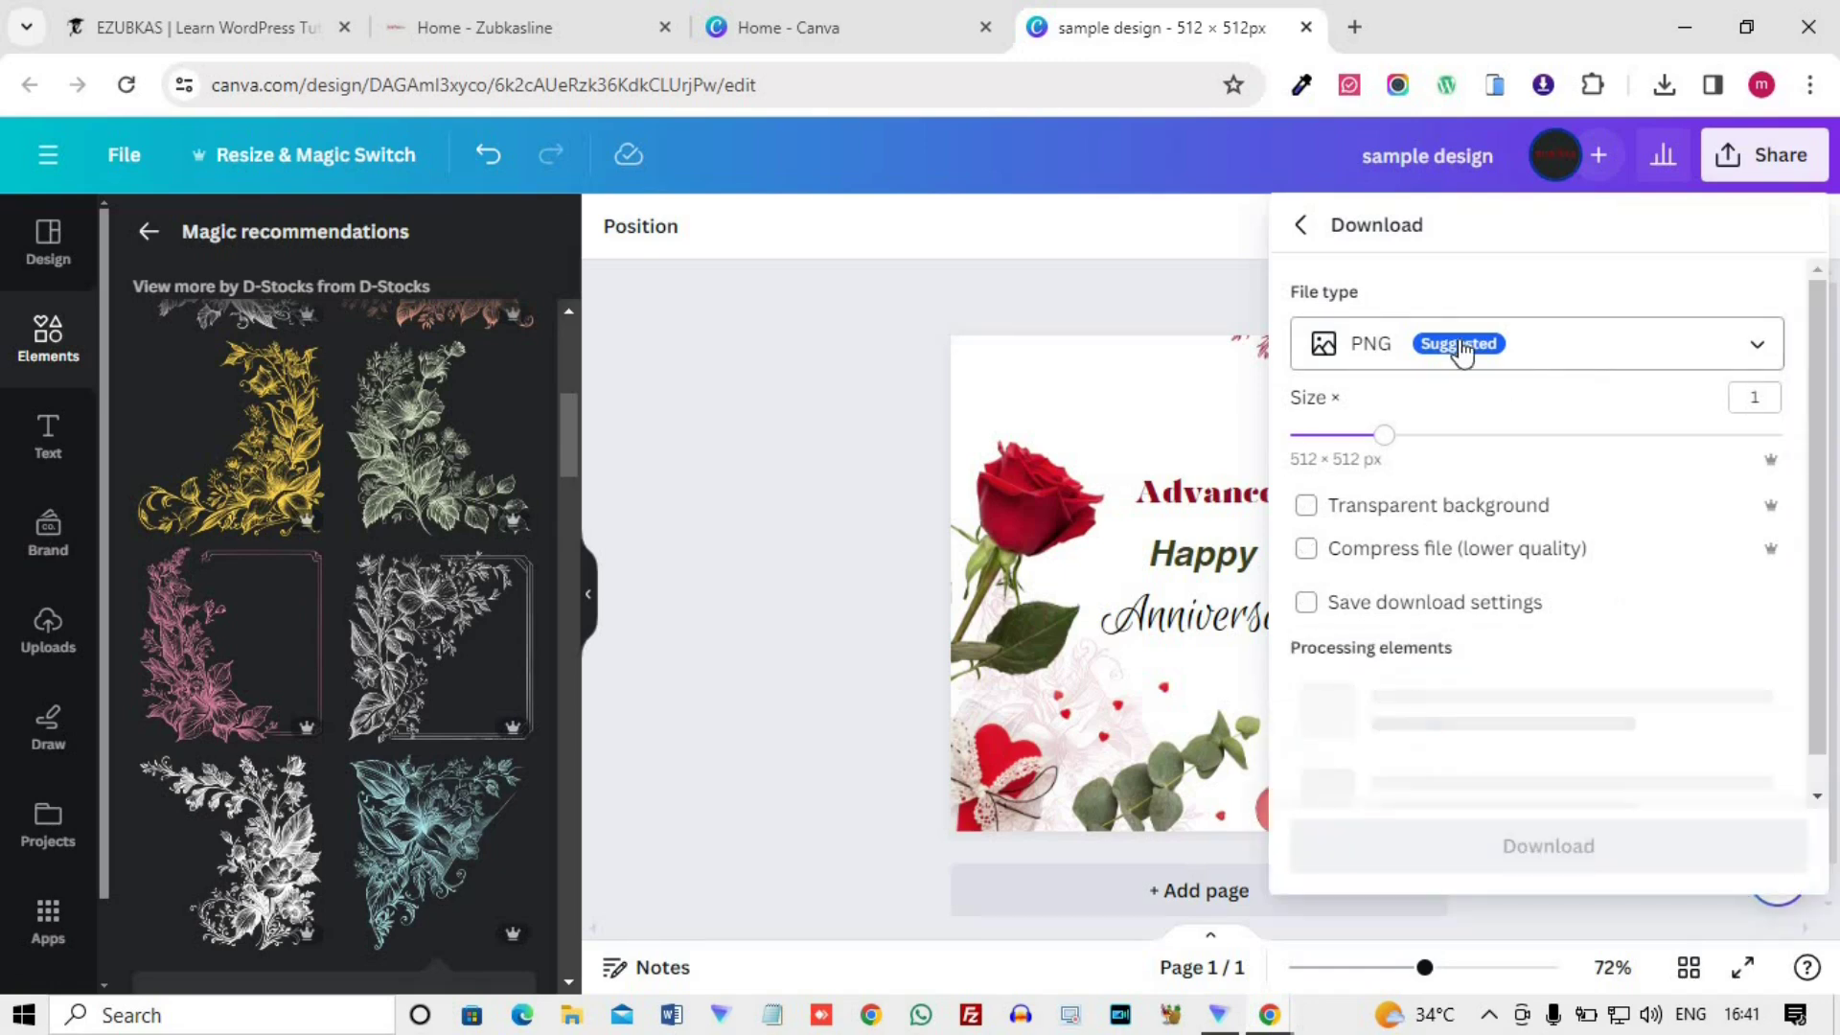
pyautogui.click(1578, 364)
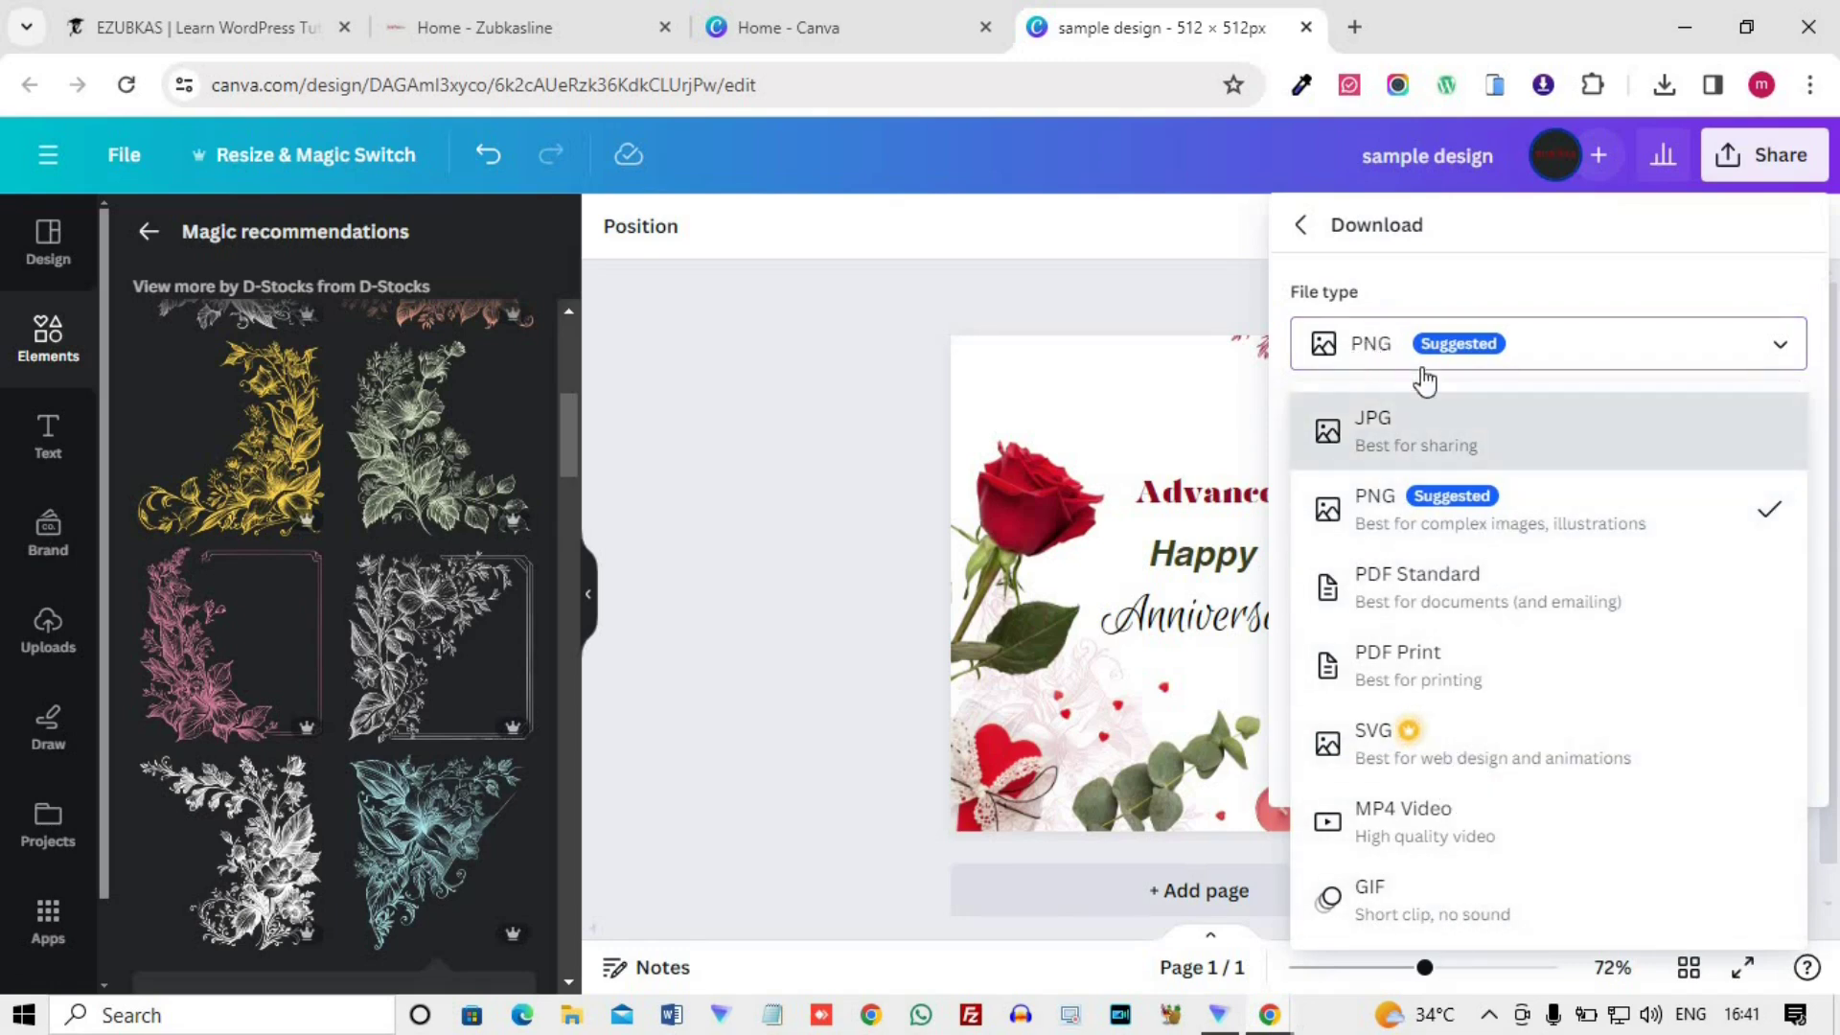
pyautogui.click(1545, 513)
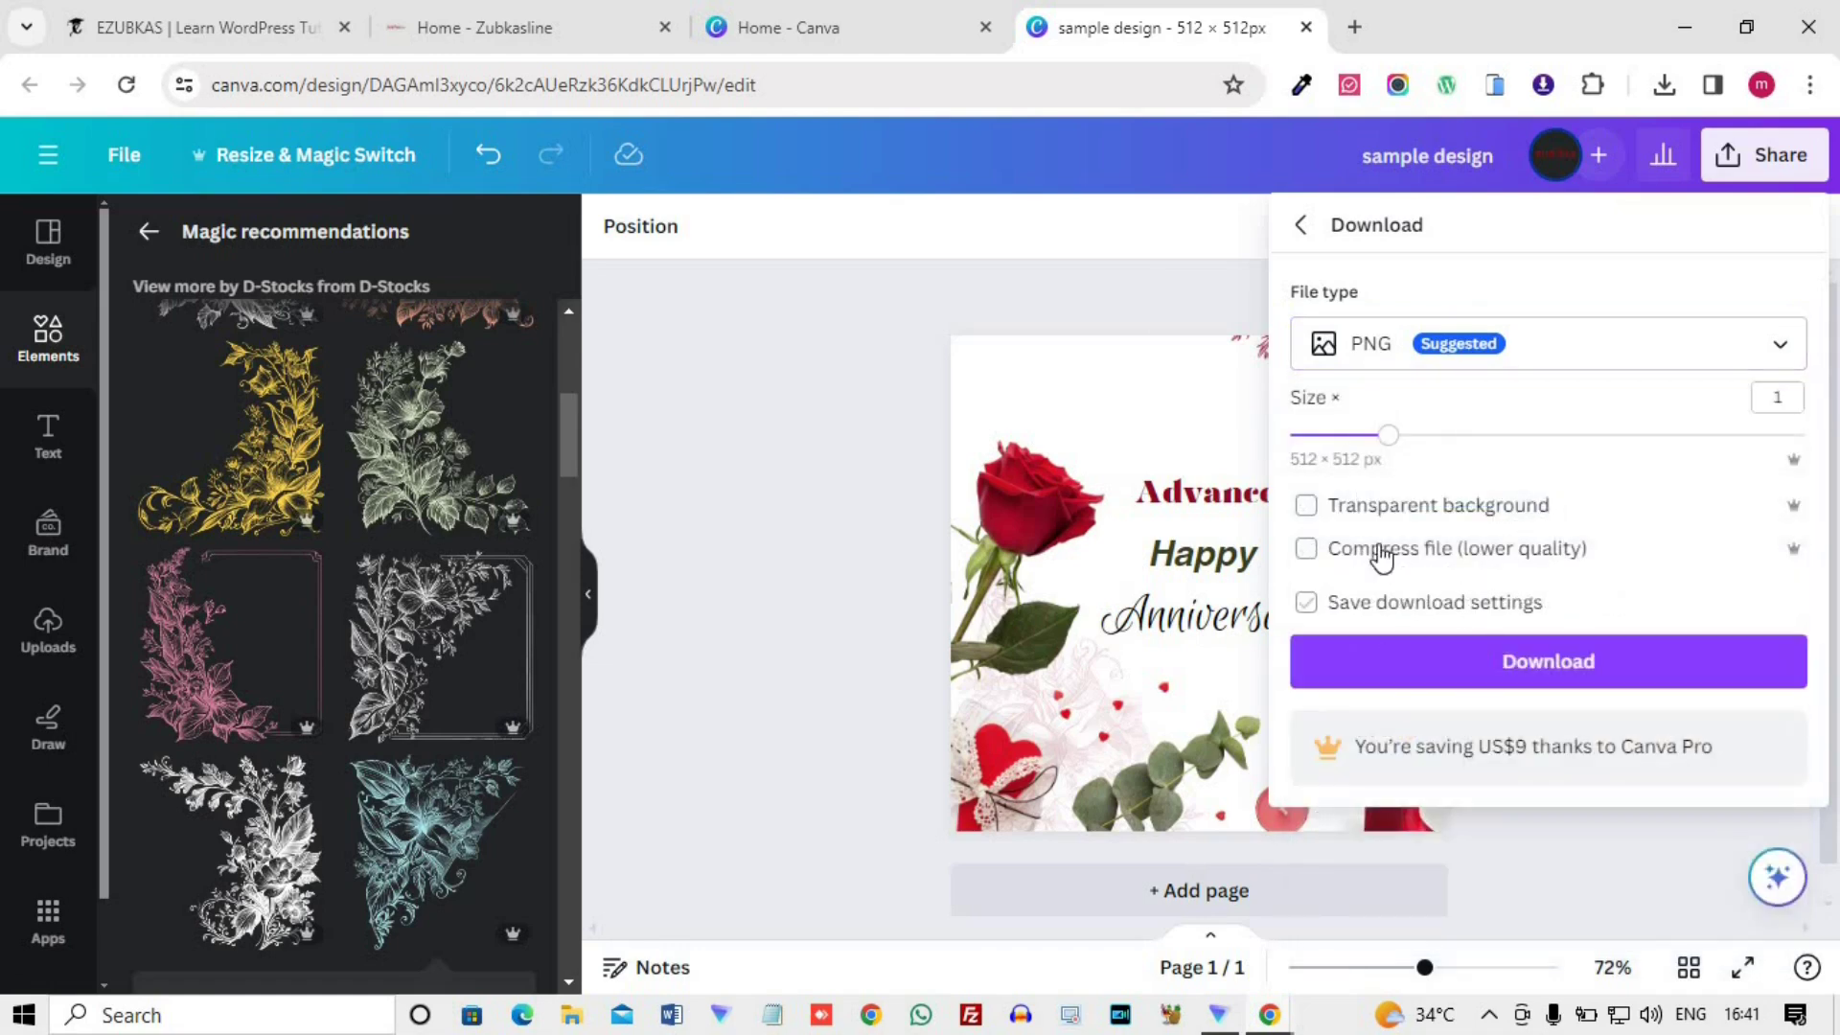
# - Download the card as a 512 × 512 px PNG without a transparent background
pyautogui.click(1309, 510)
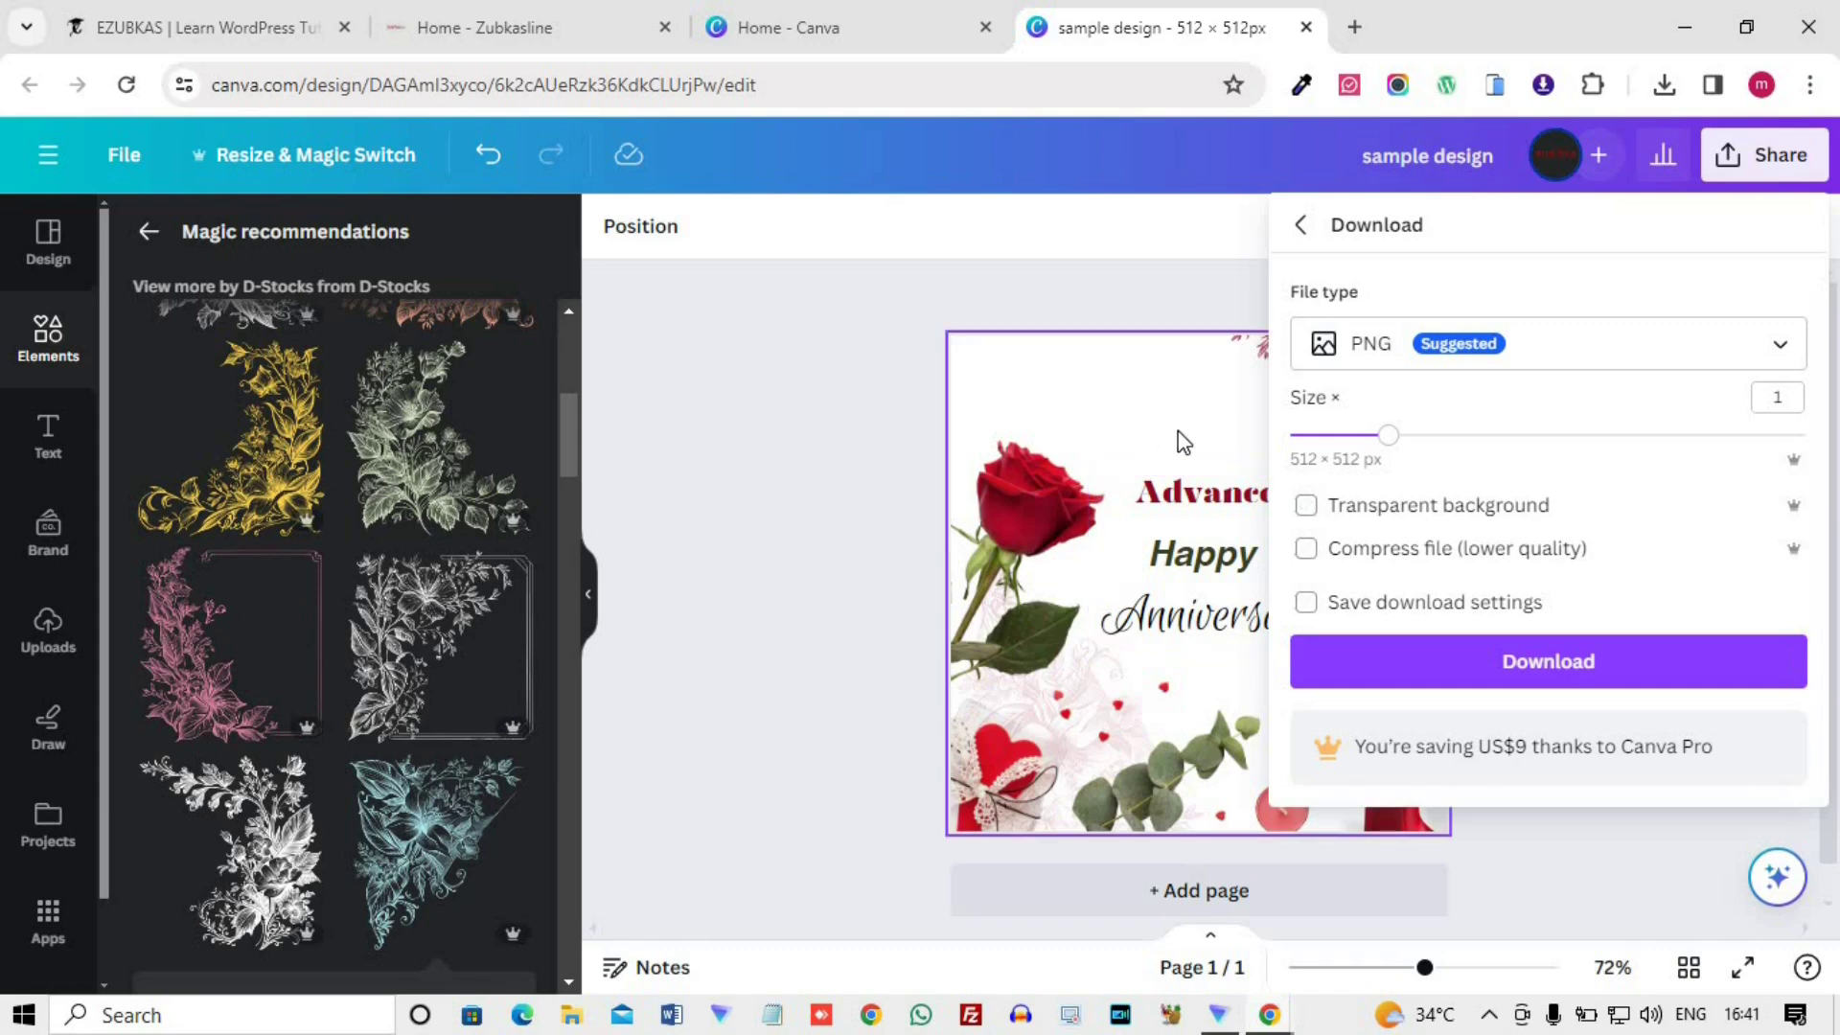
pyautogui.click(1308, 508)
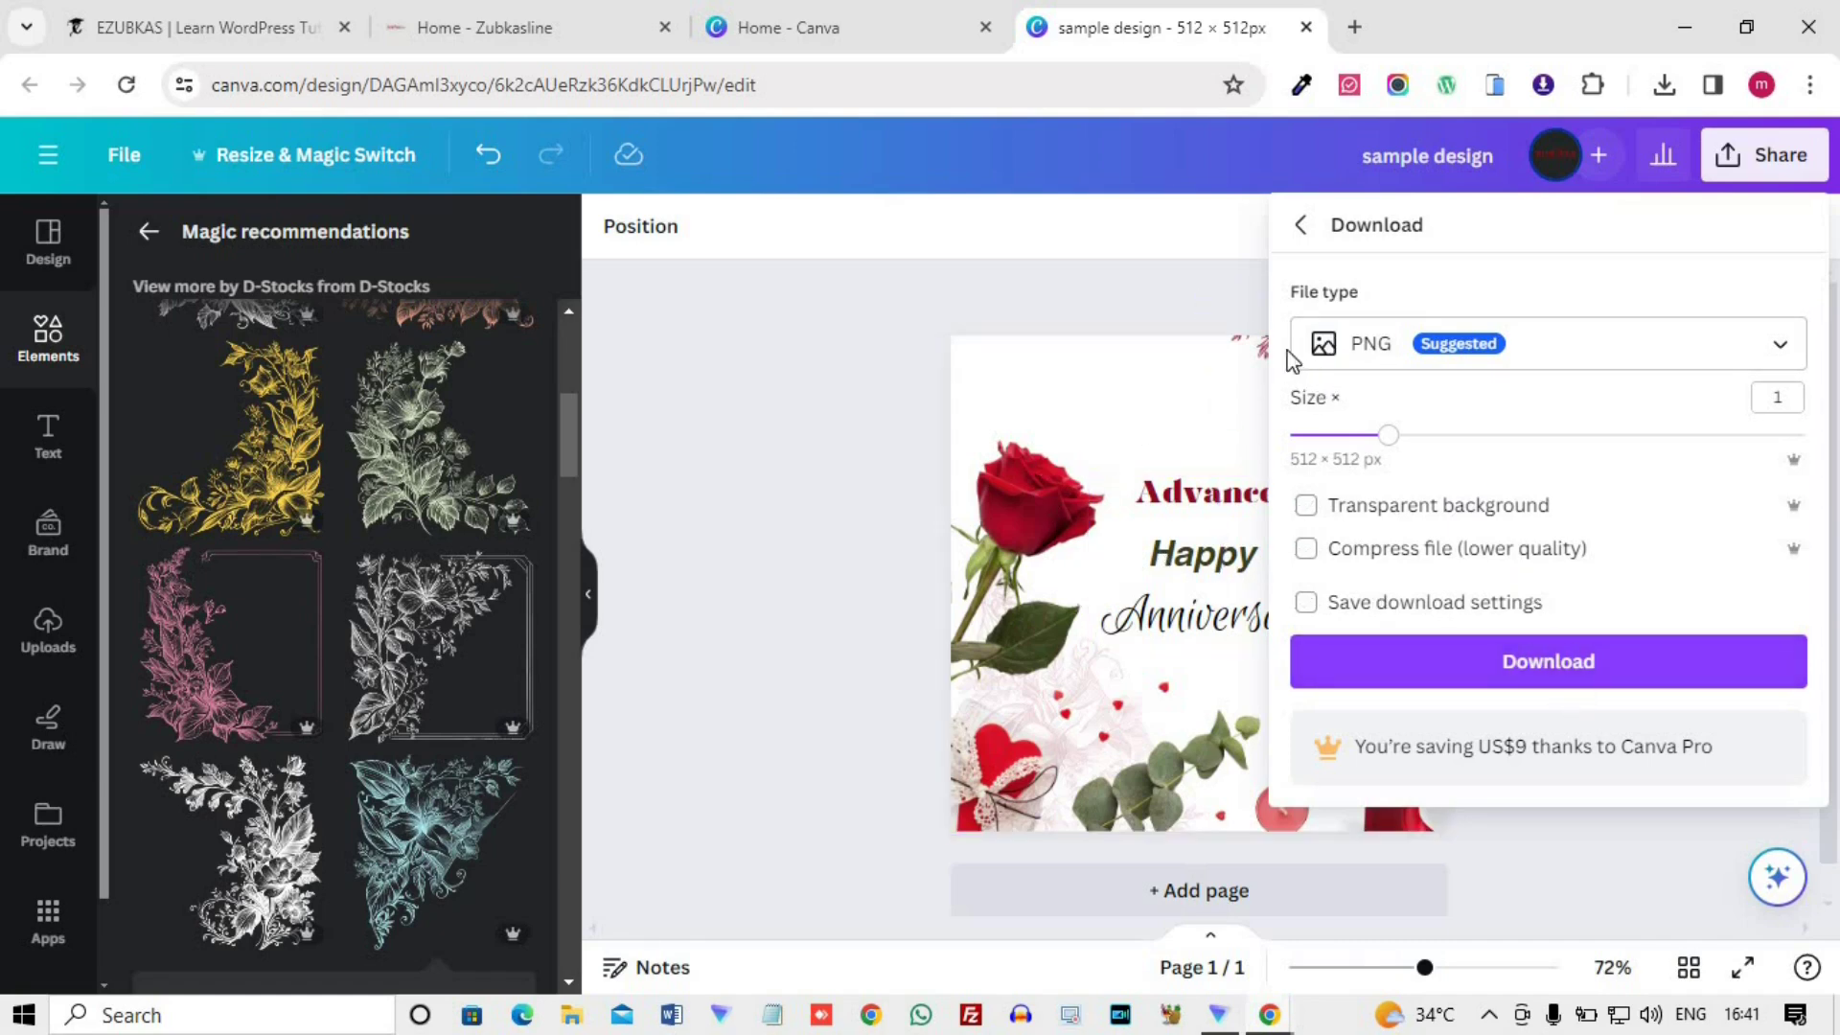
pyautogui.click(1562, 684)
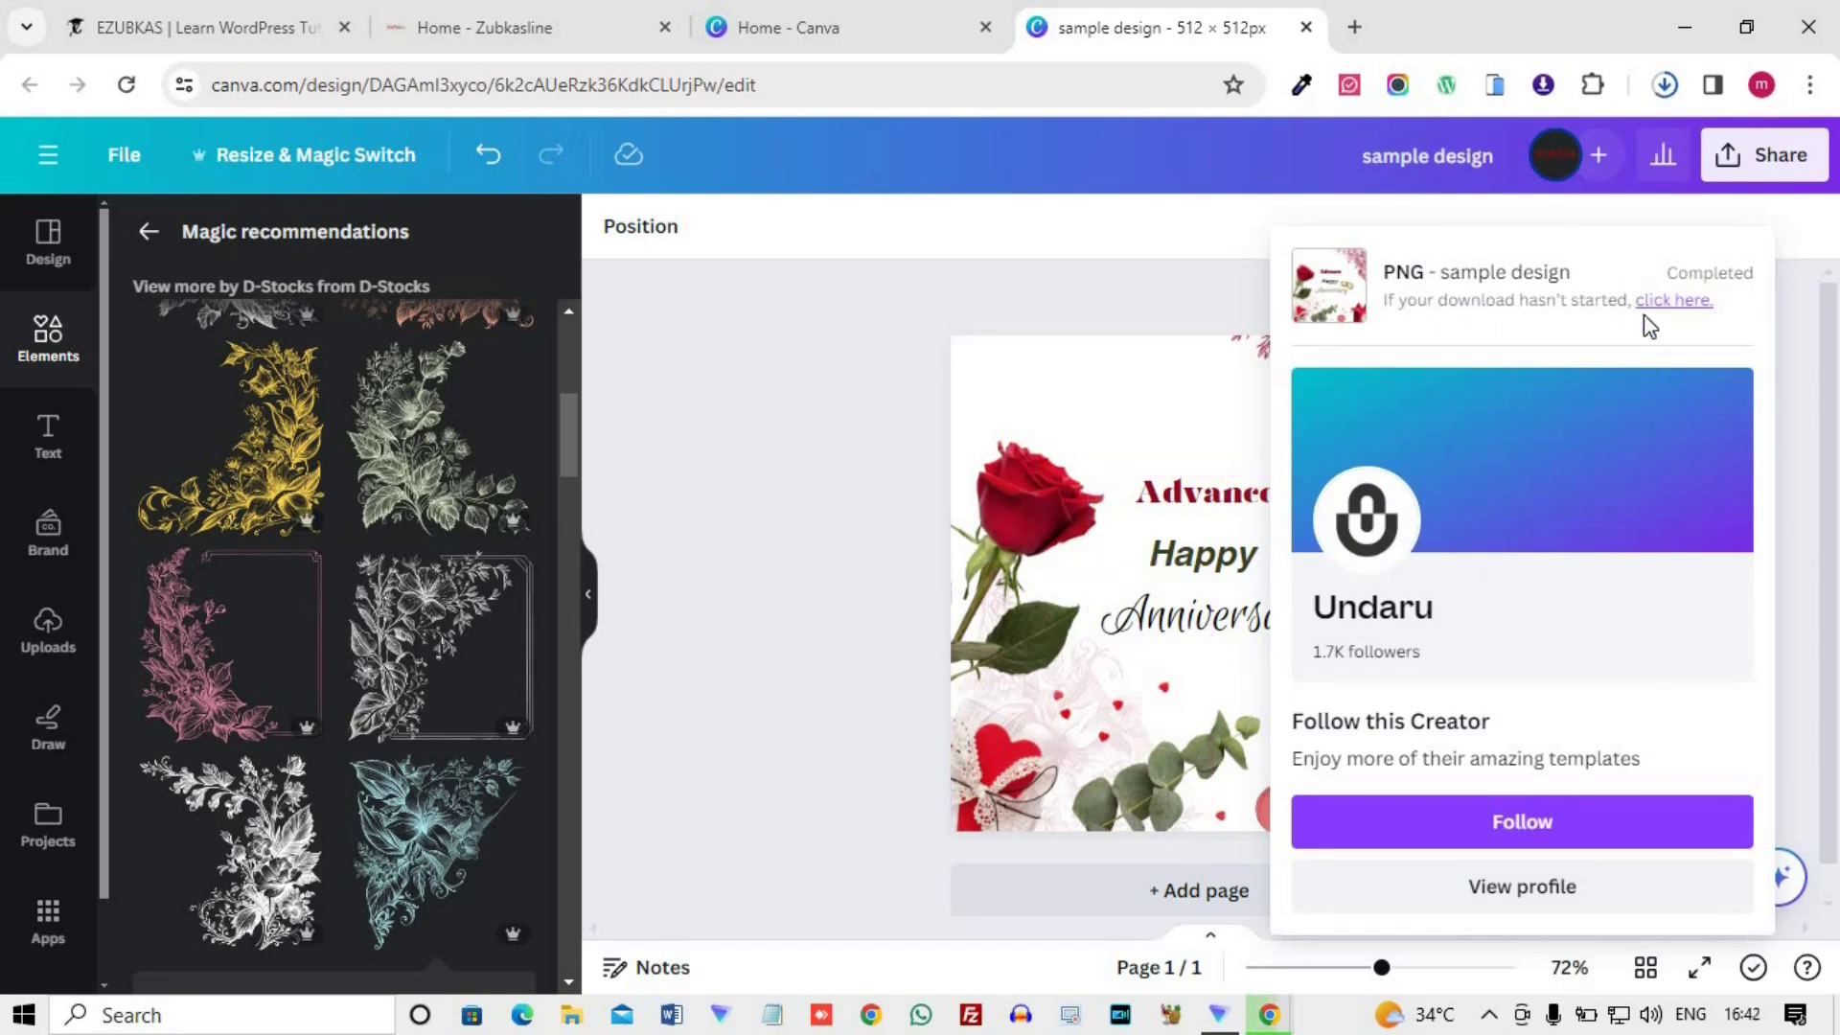
pyautogui.click(1672, 301)
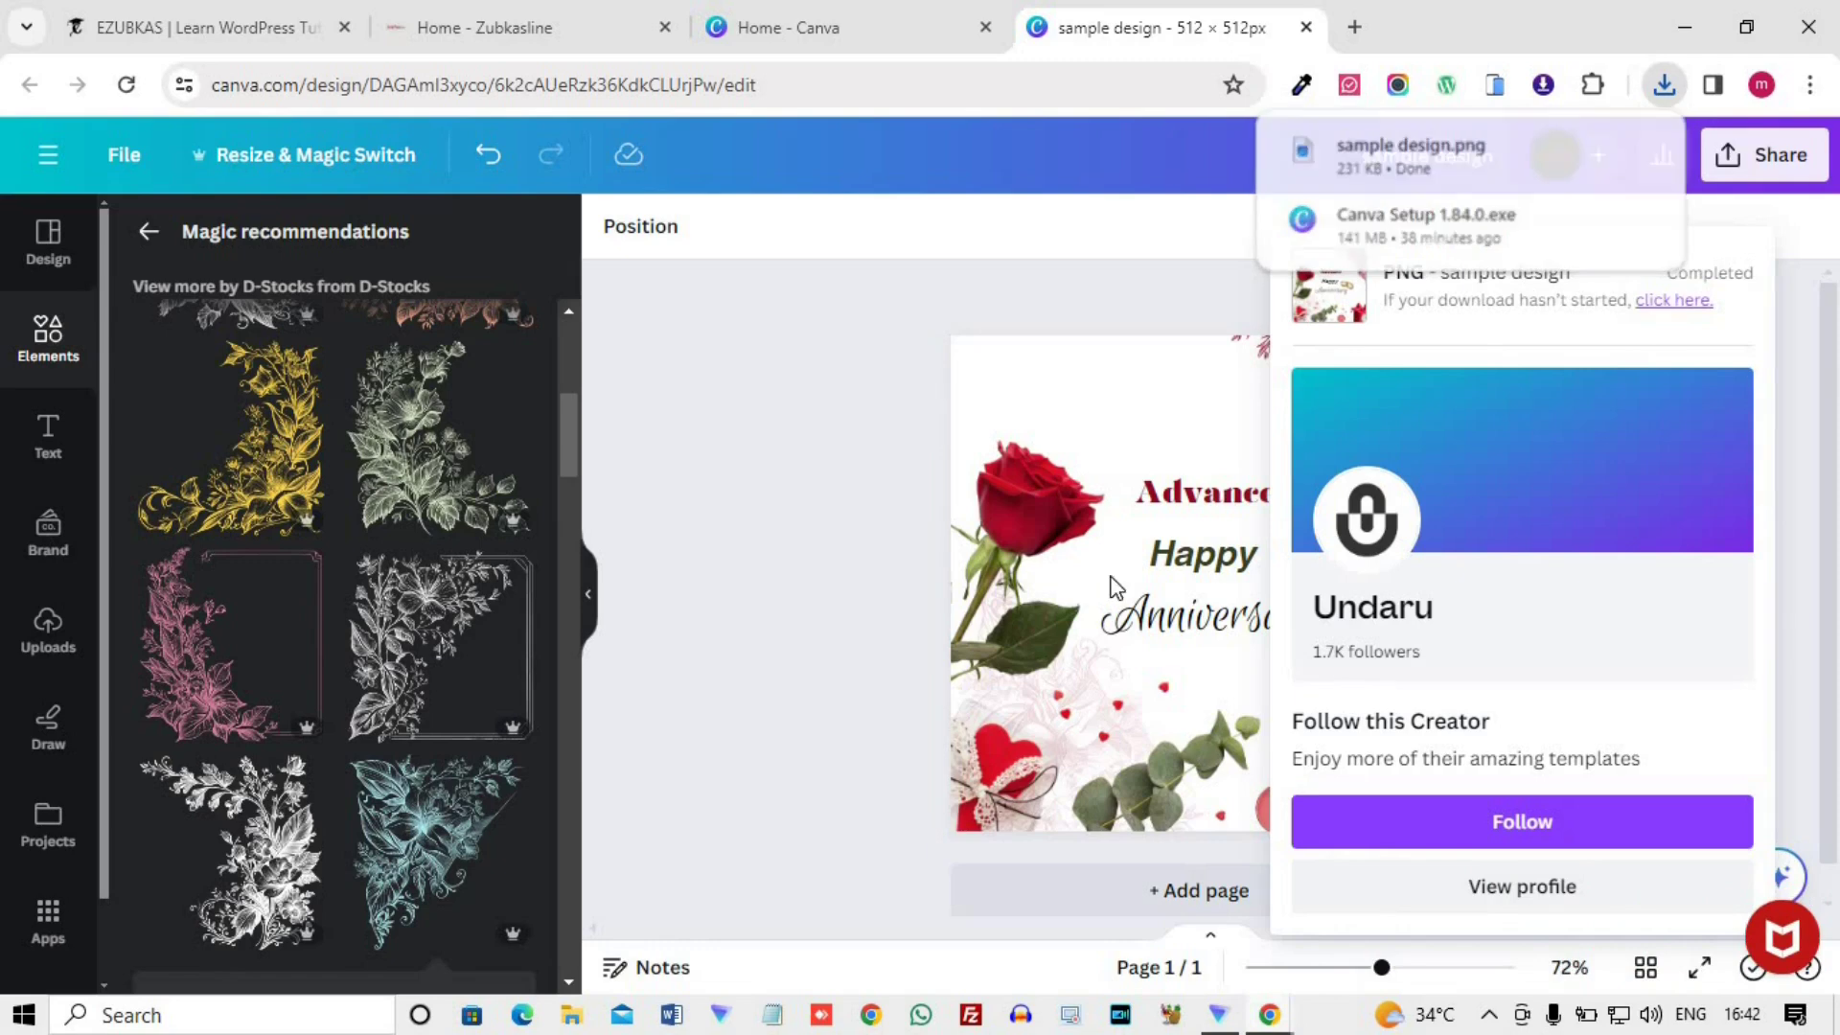
pyautogui.click(976, 359)
pyautogui.scroll(-1, 1064, 551)
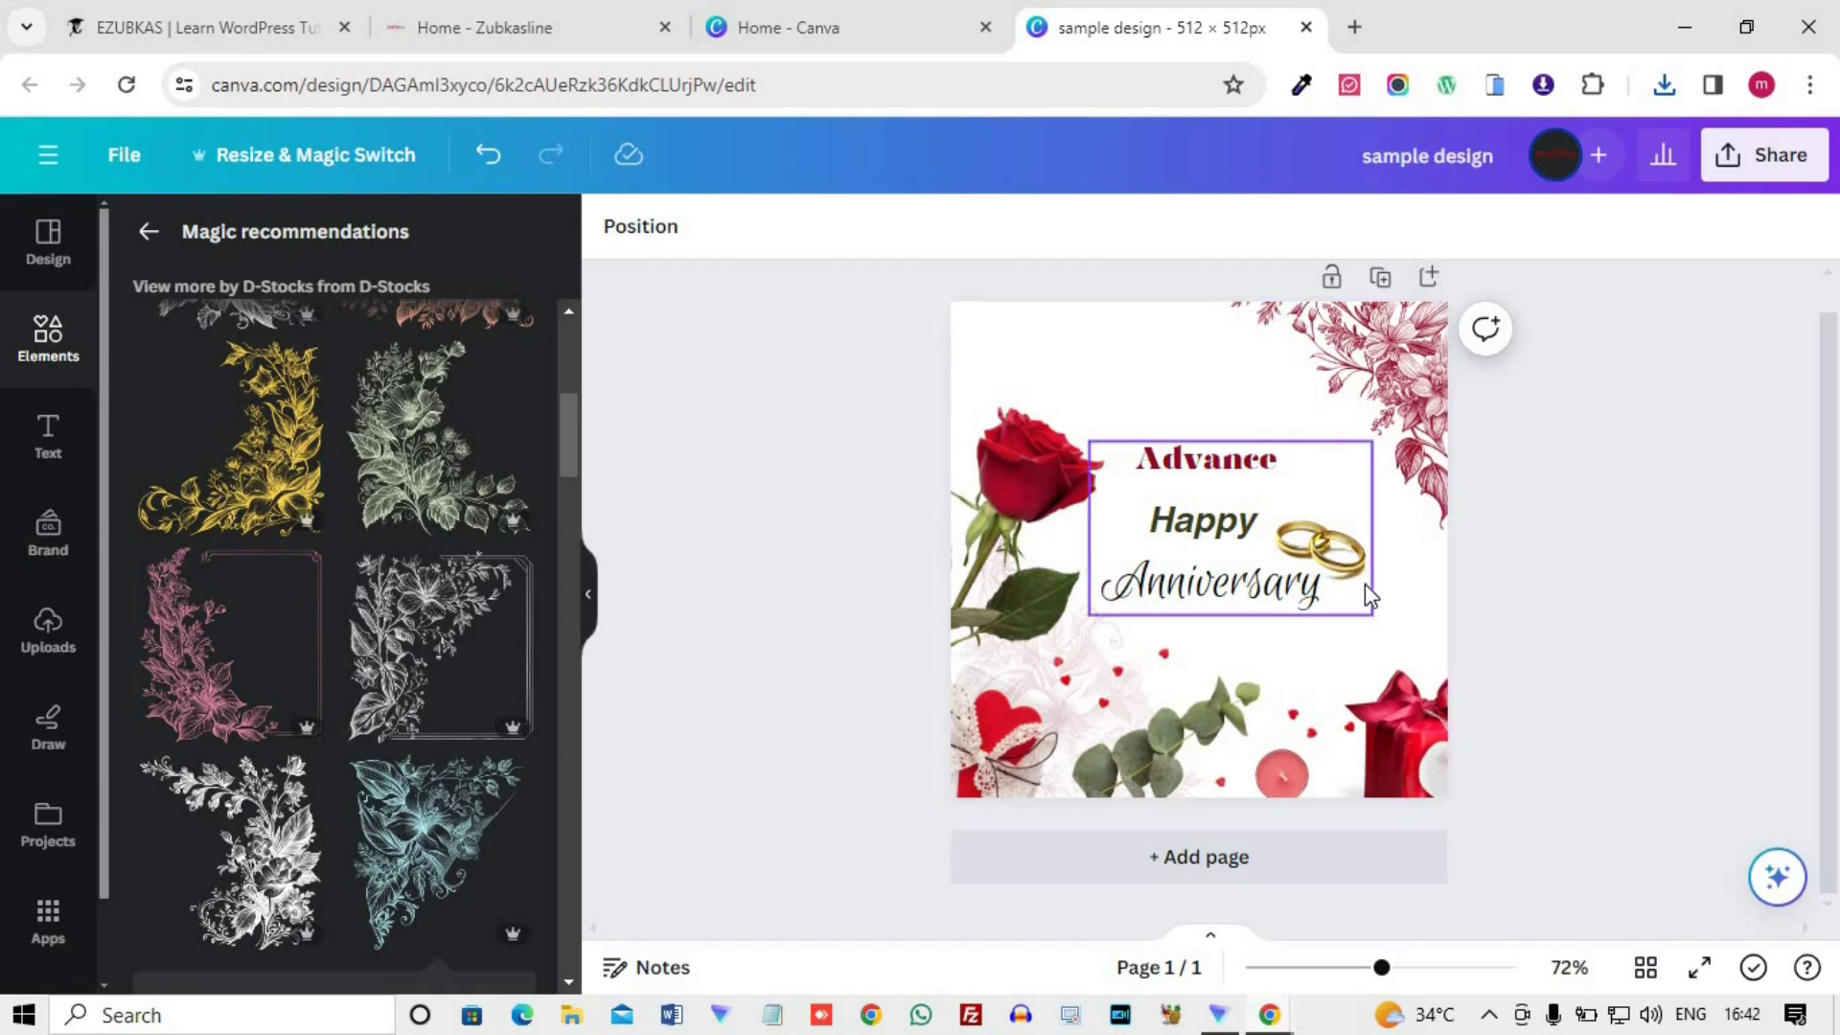
# - Specify a custom resize of 600 px width and 600 px height for the card
pyautogui.click(210, 163)
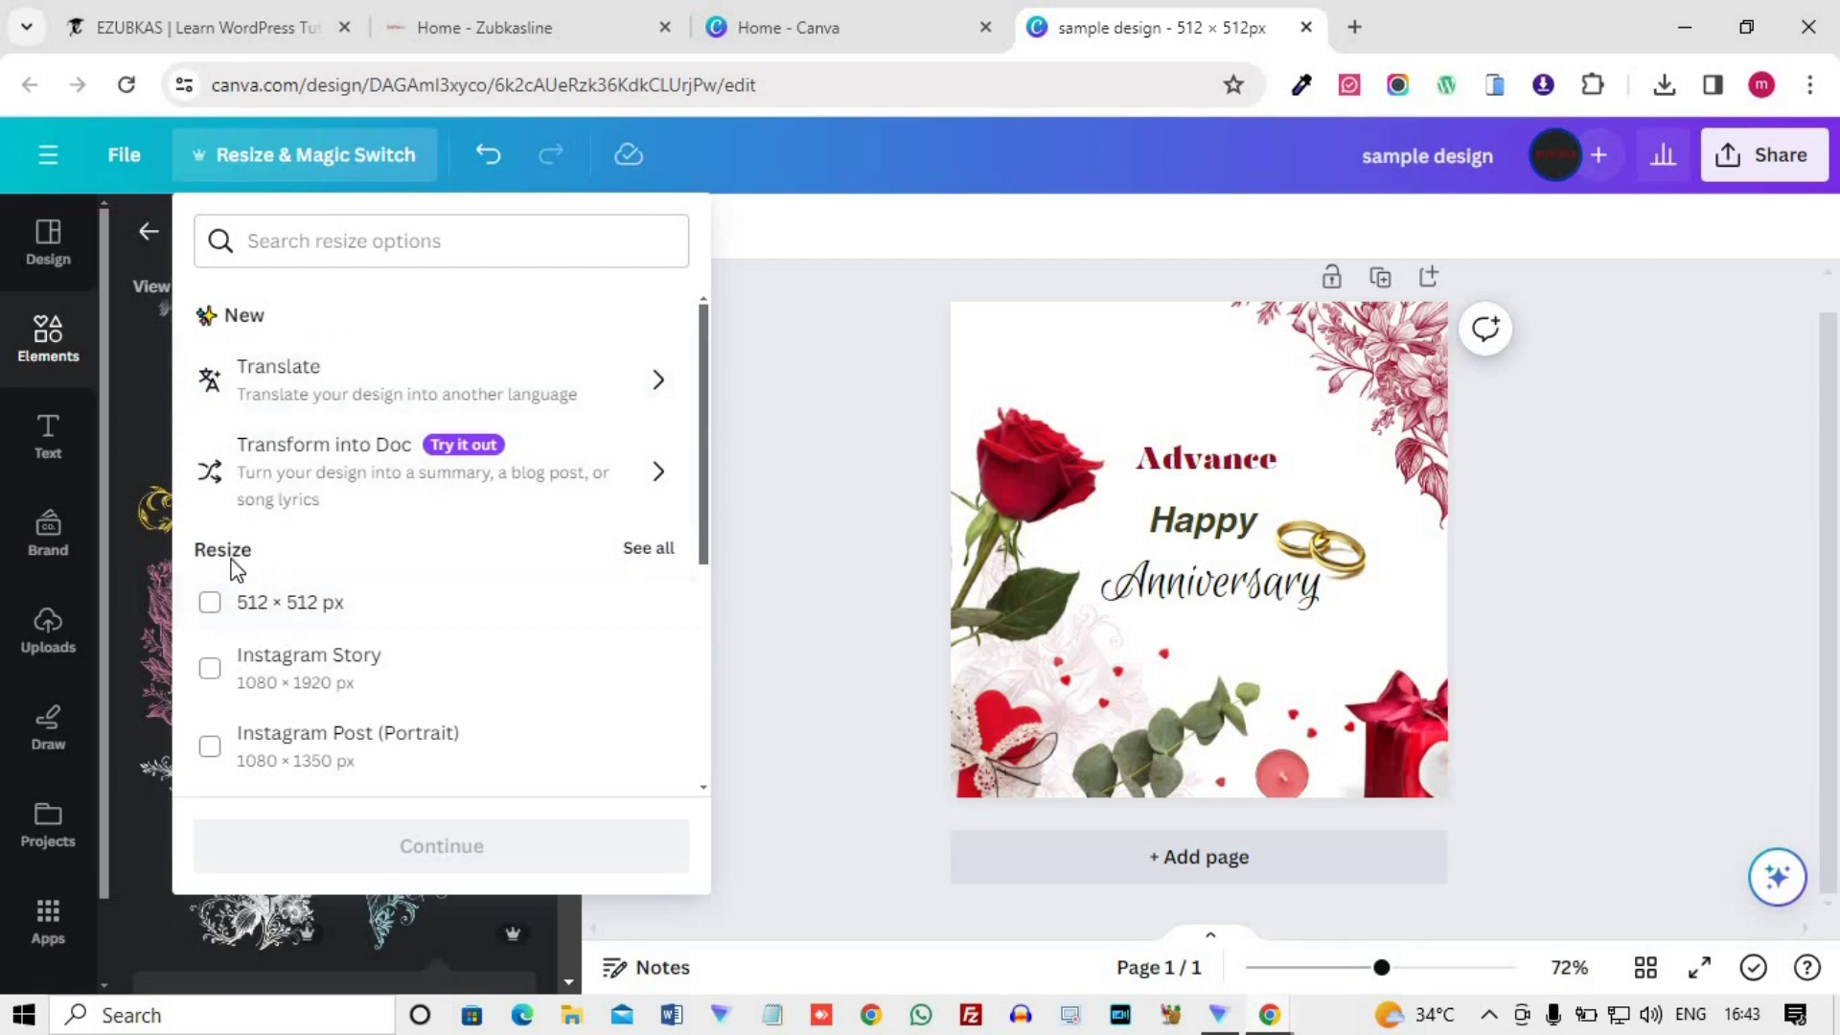
pyautogui.scroll(-5, 288, 603)
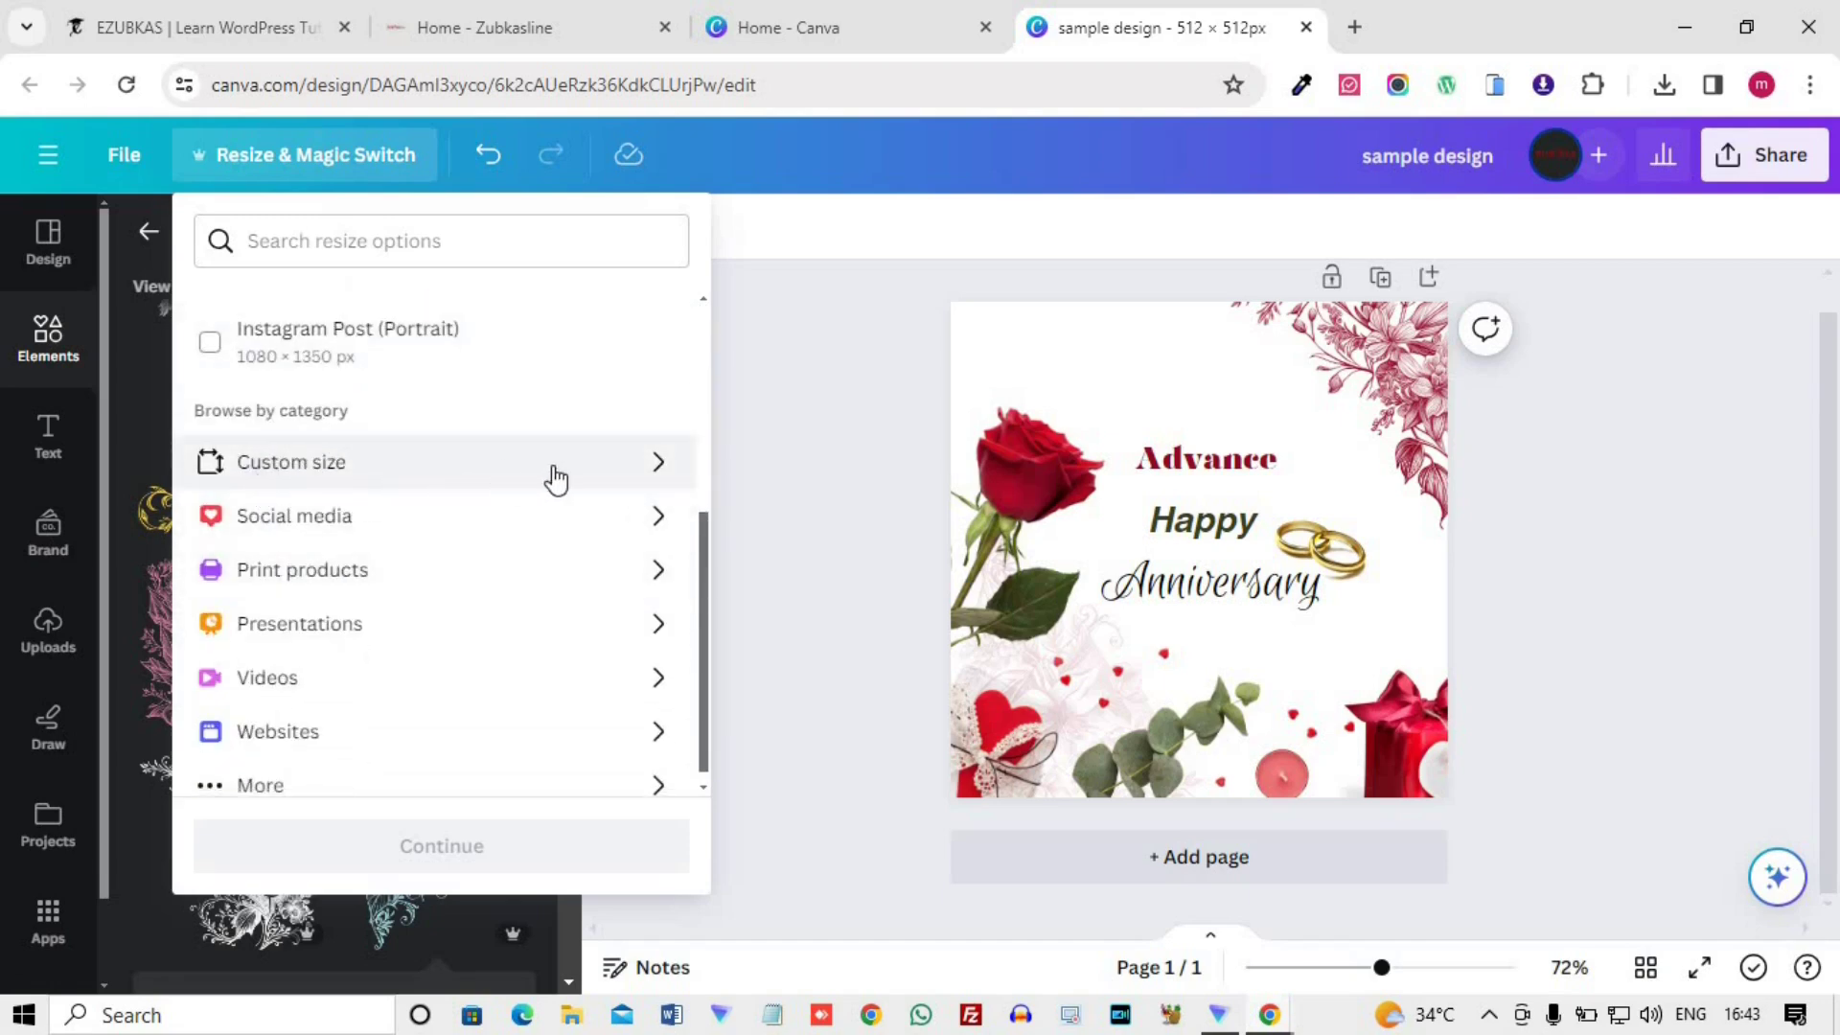
pyautogui.click(655, 476)
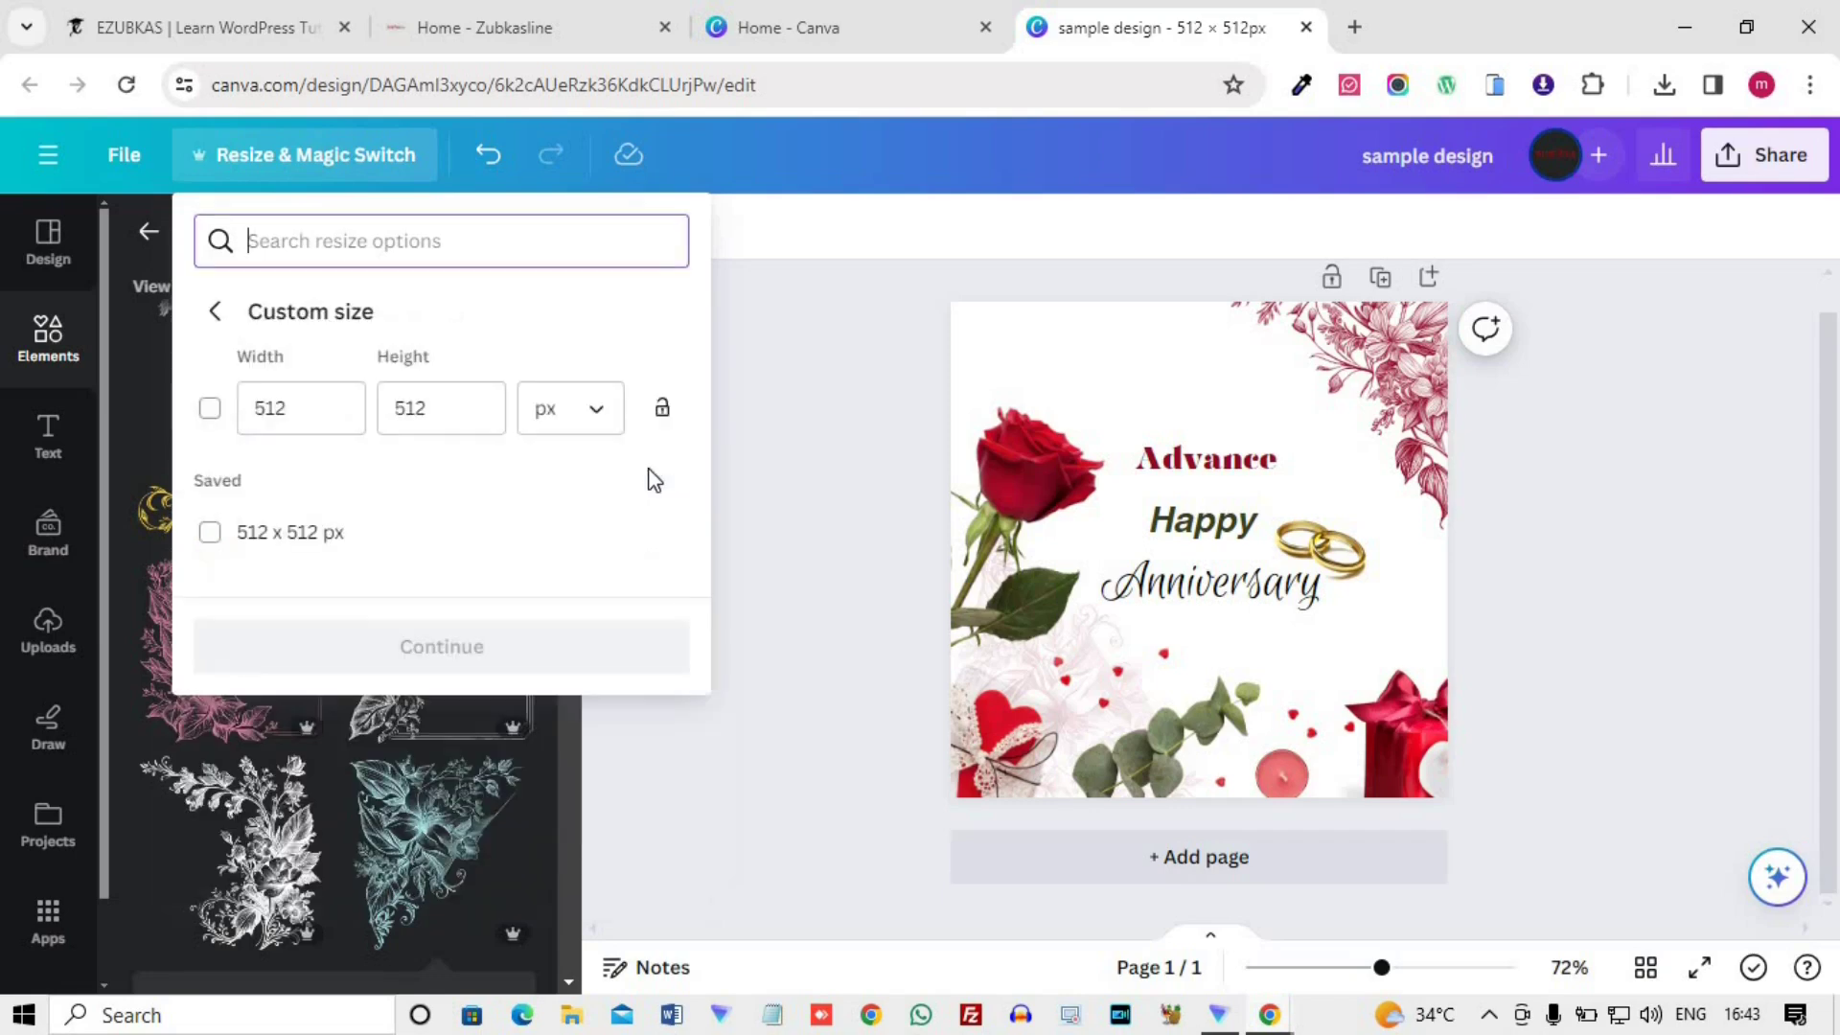
pyautogui.doubleClick(288, 414)
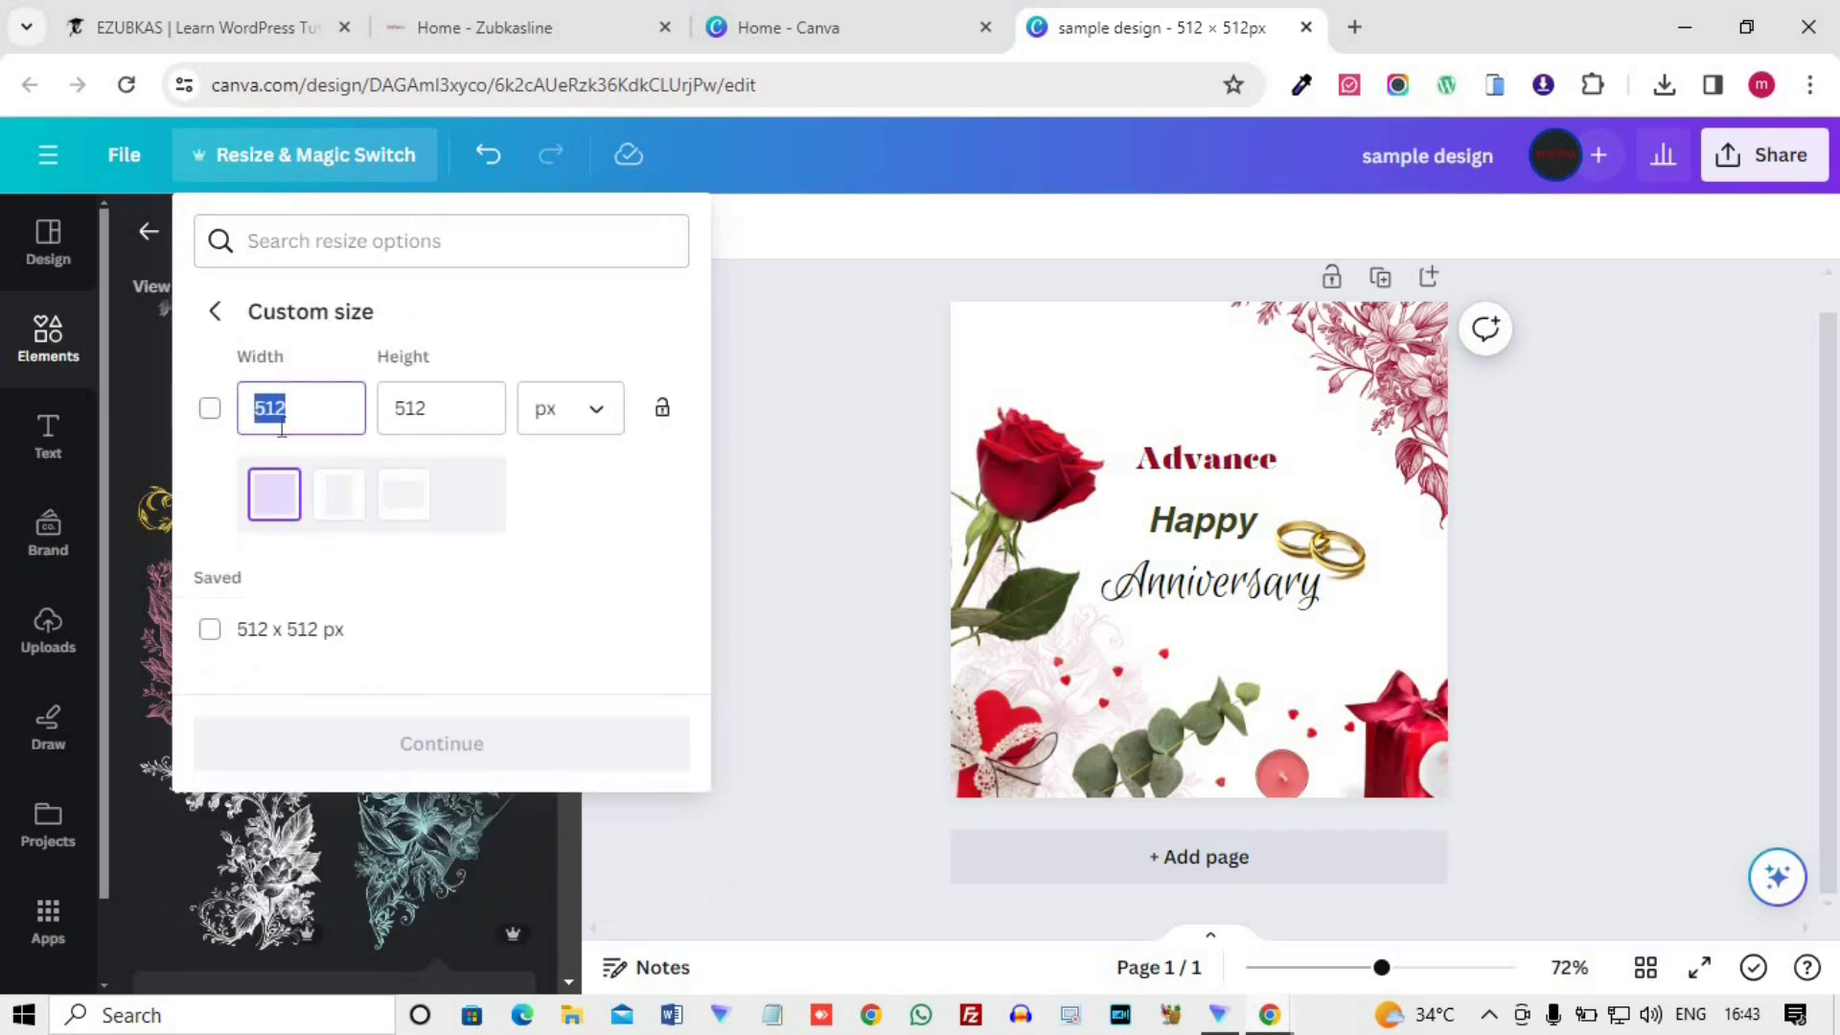
pyautogui.write('600')
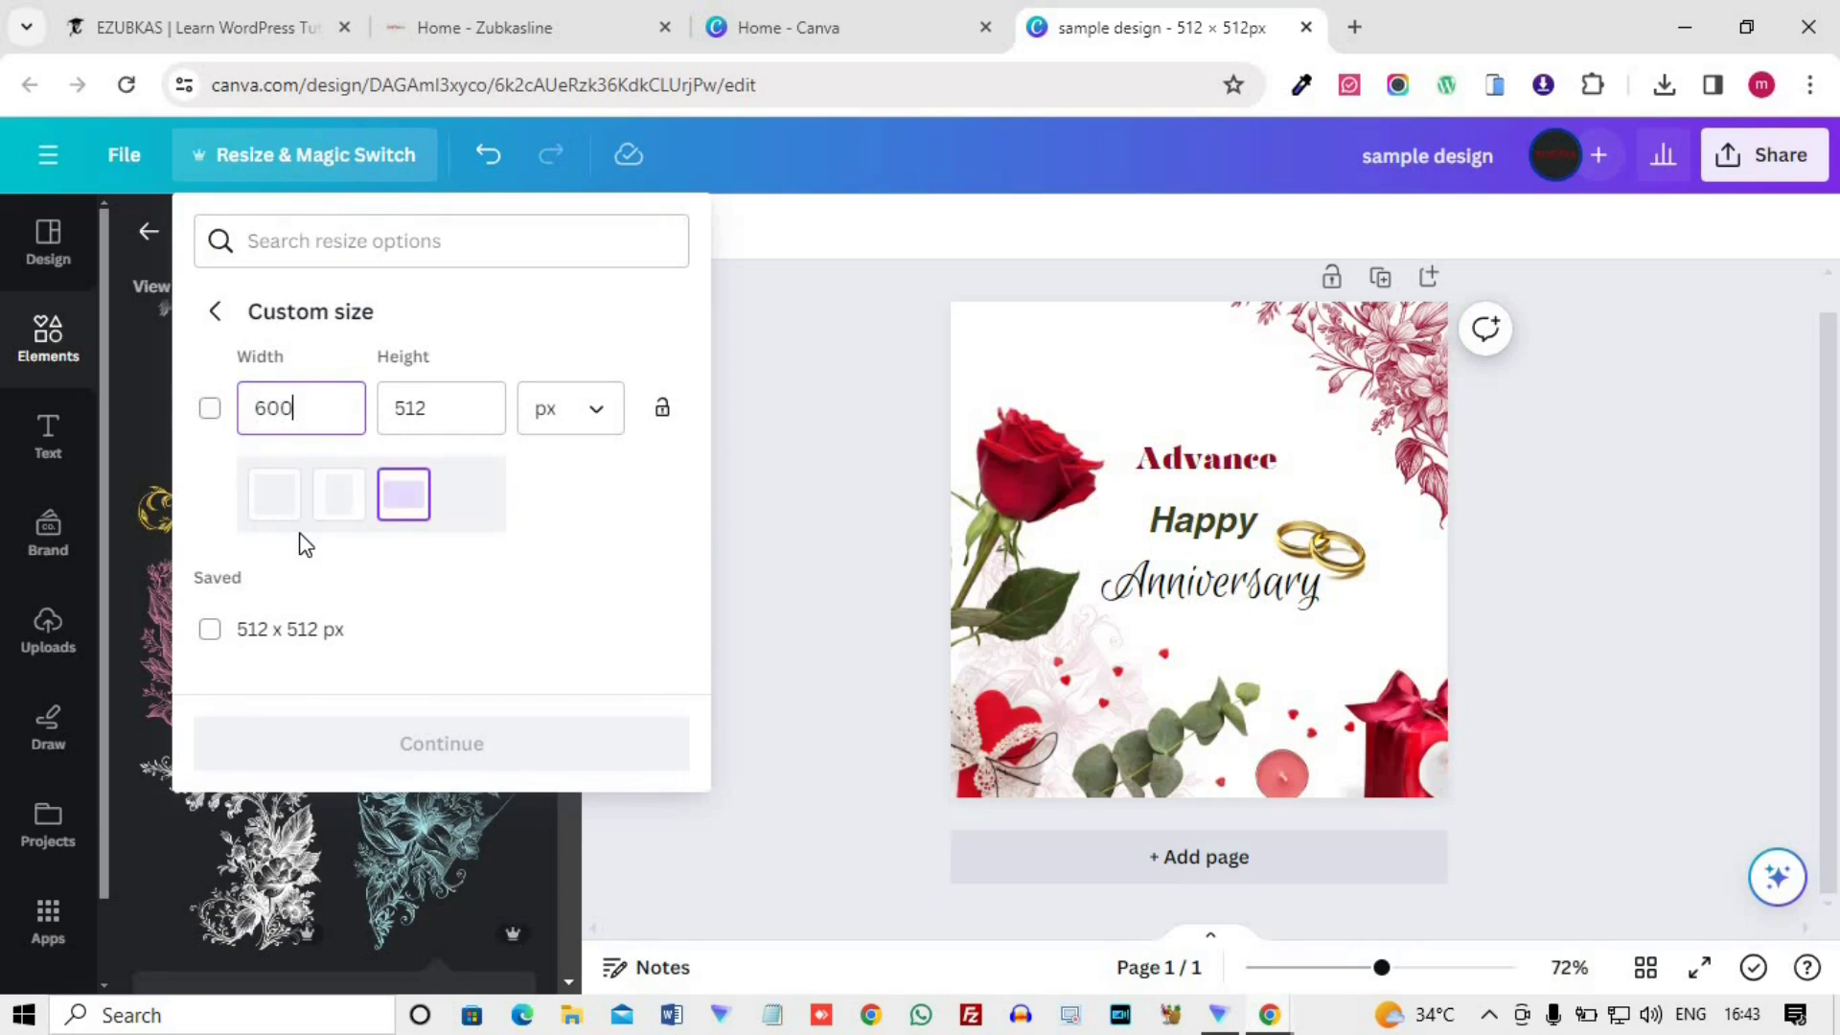
pyautogui.press('Tab')
pyautogui.write('600')
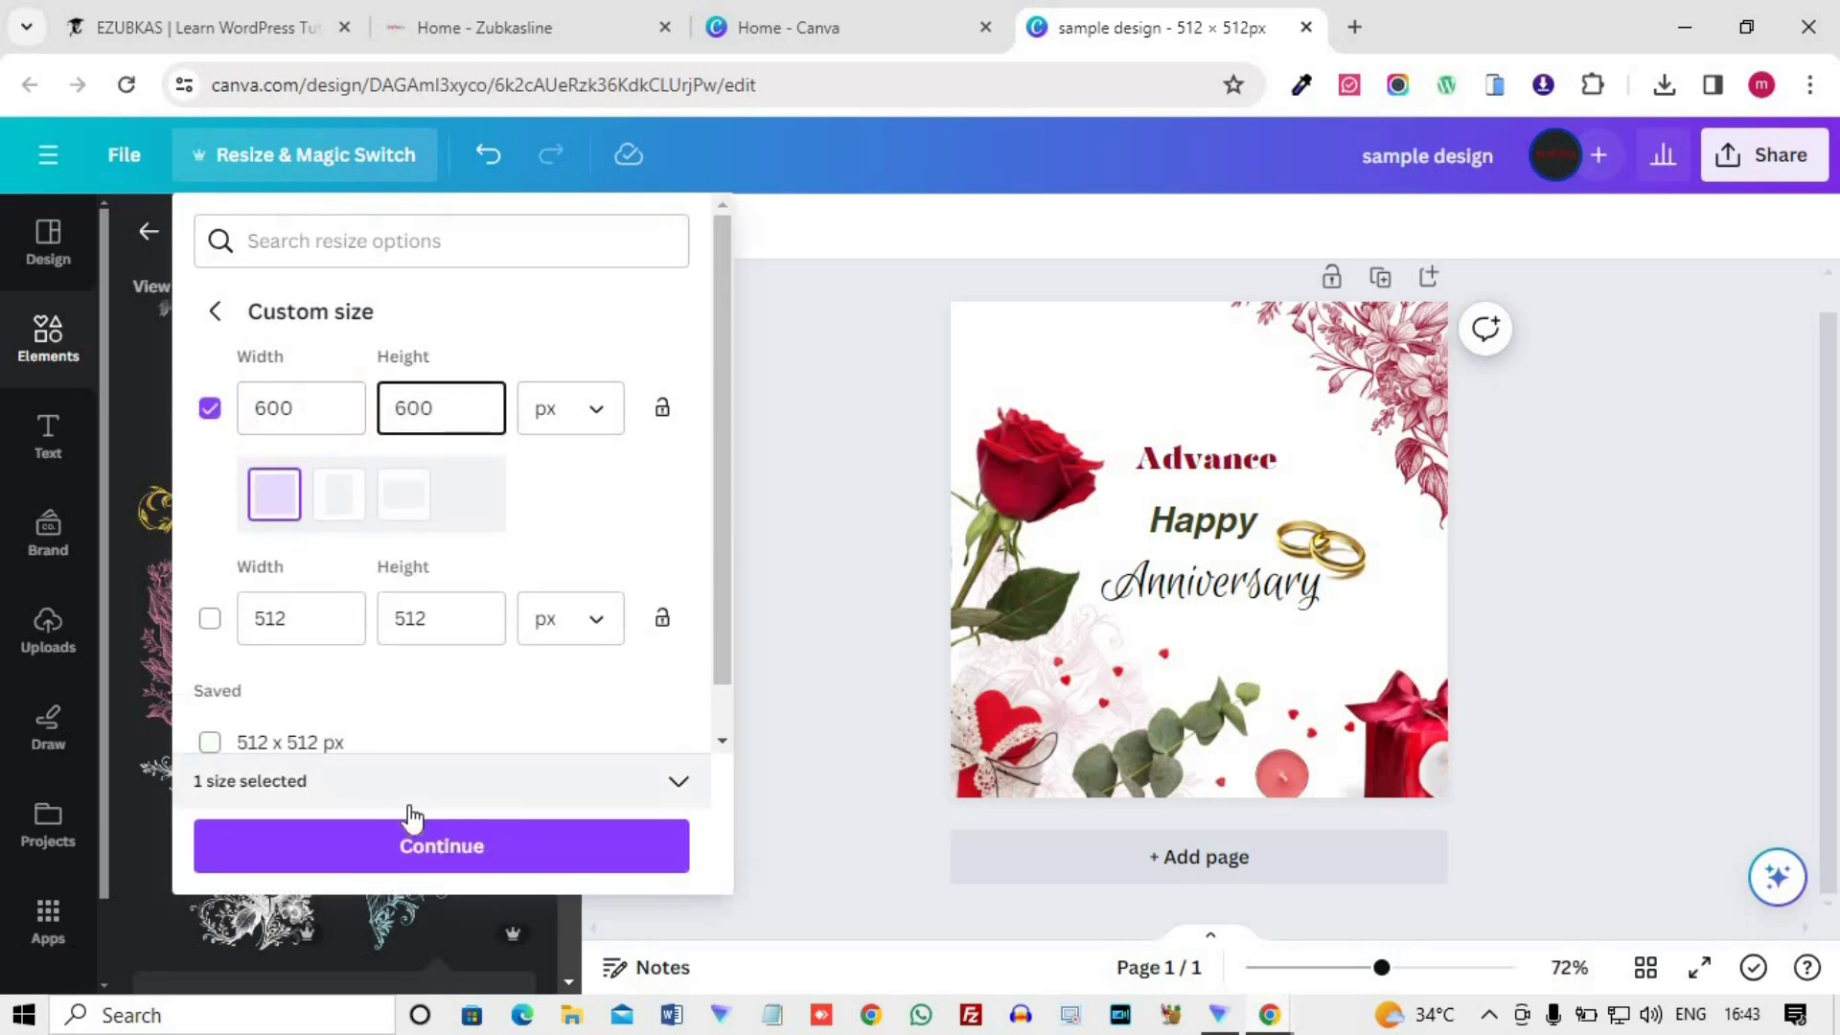
# - Create a resized copy of the card, keeping the original, and open that copy
pyautogui.click(438, 847)
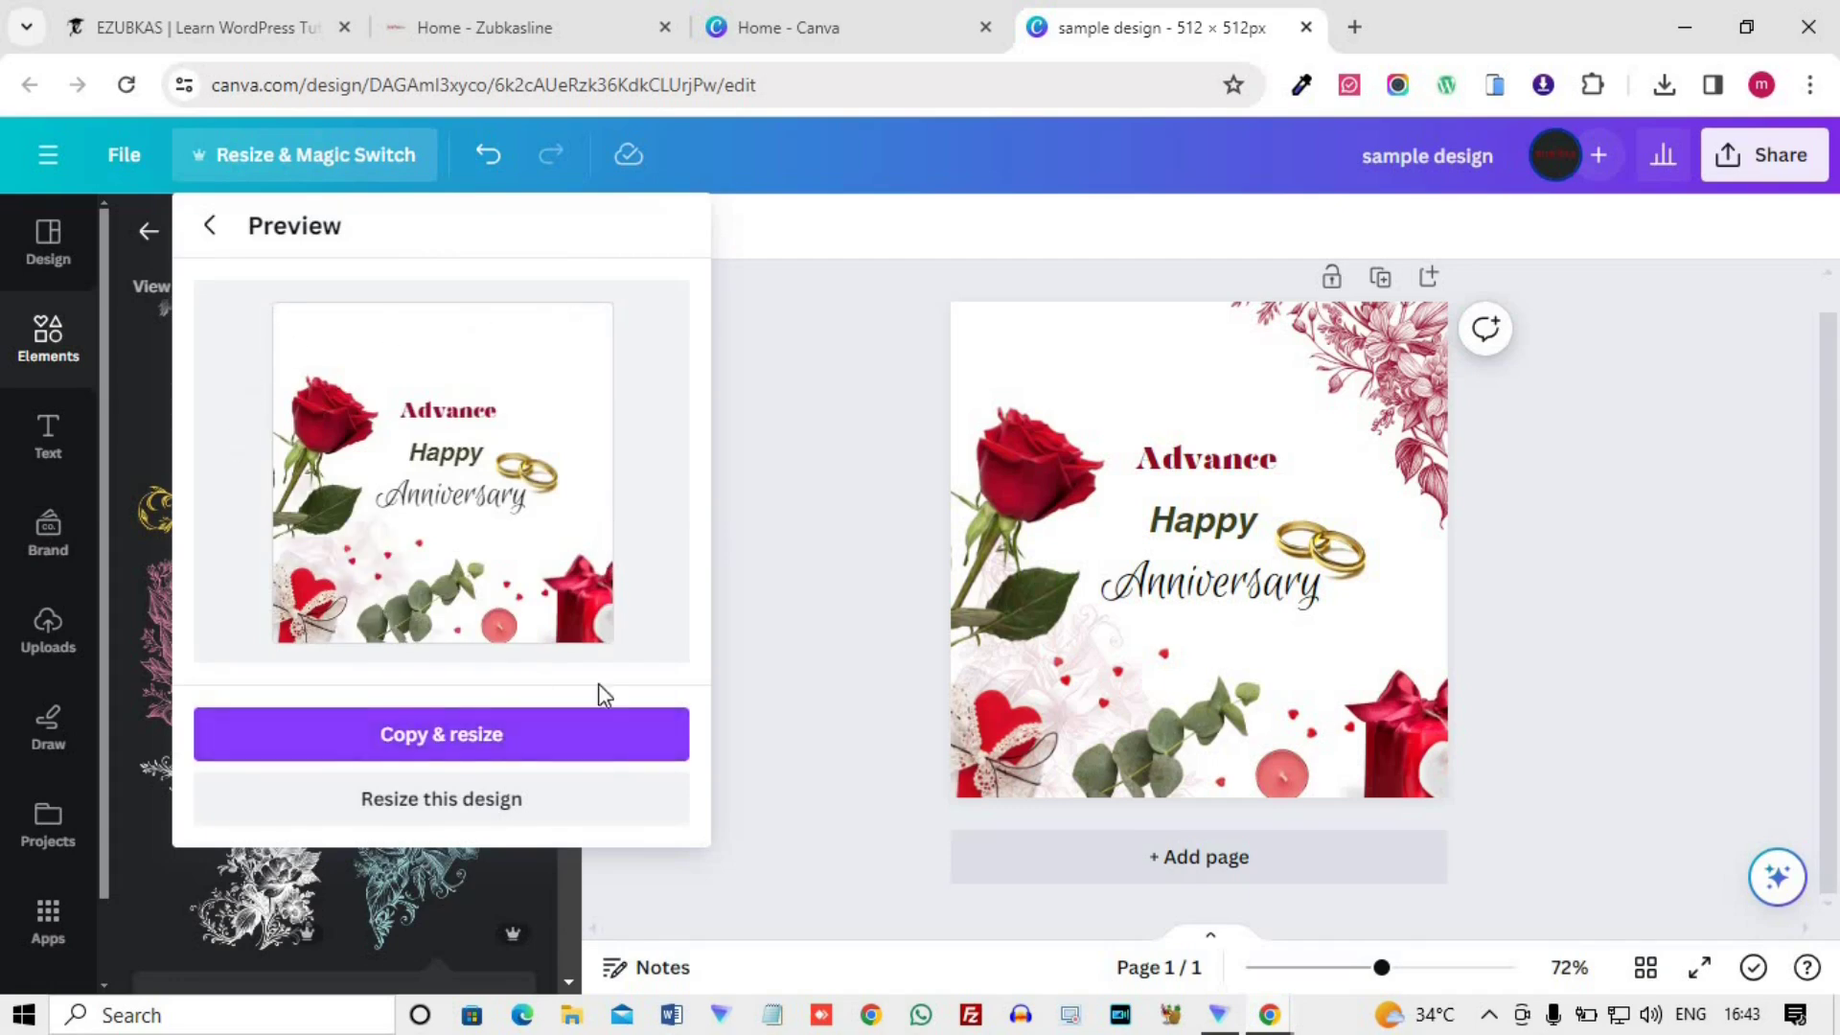
pyautogui.click(485, 752)
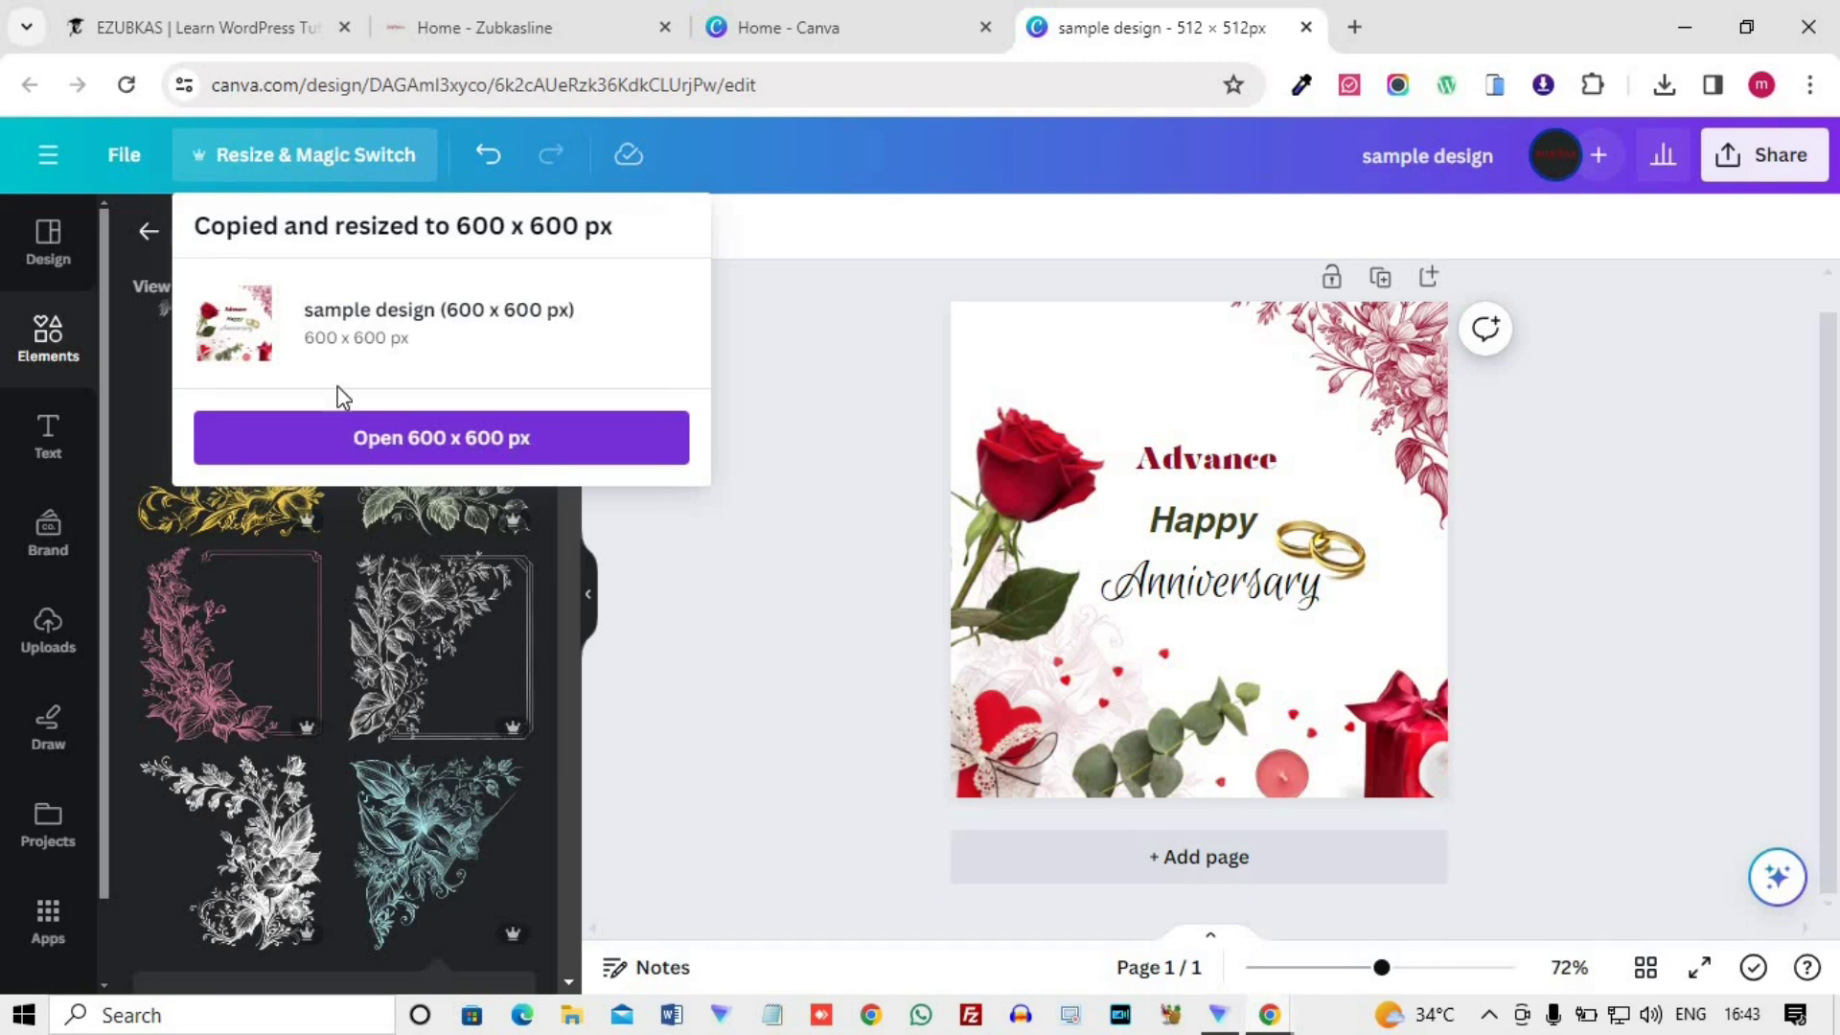
pyautogui.click(449, 441)
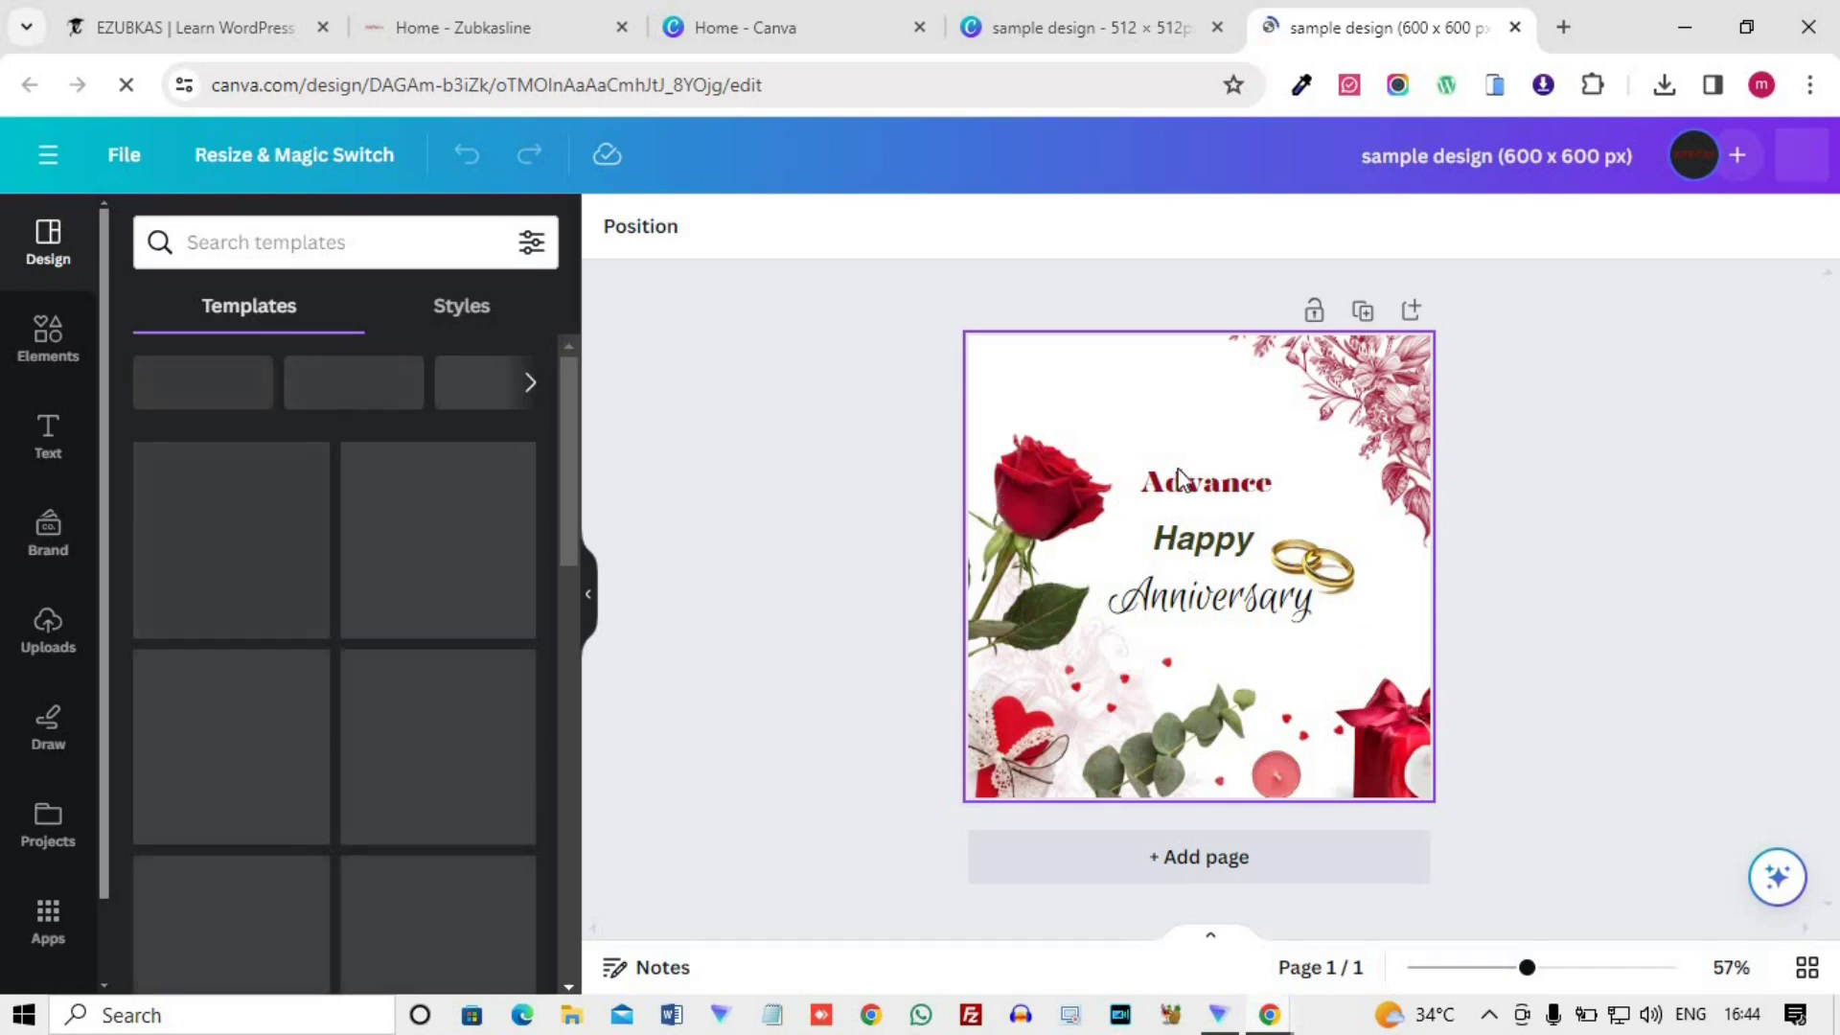
# - Move the grouped anniversary text slightly right and up on the resized card and select the background image
pyautogui.click(1229, 479)
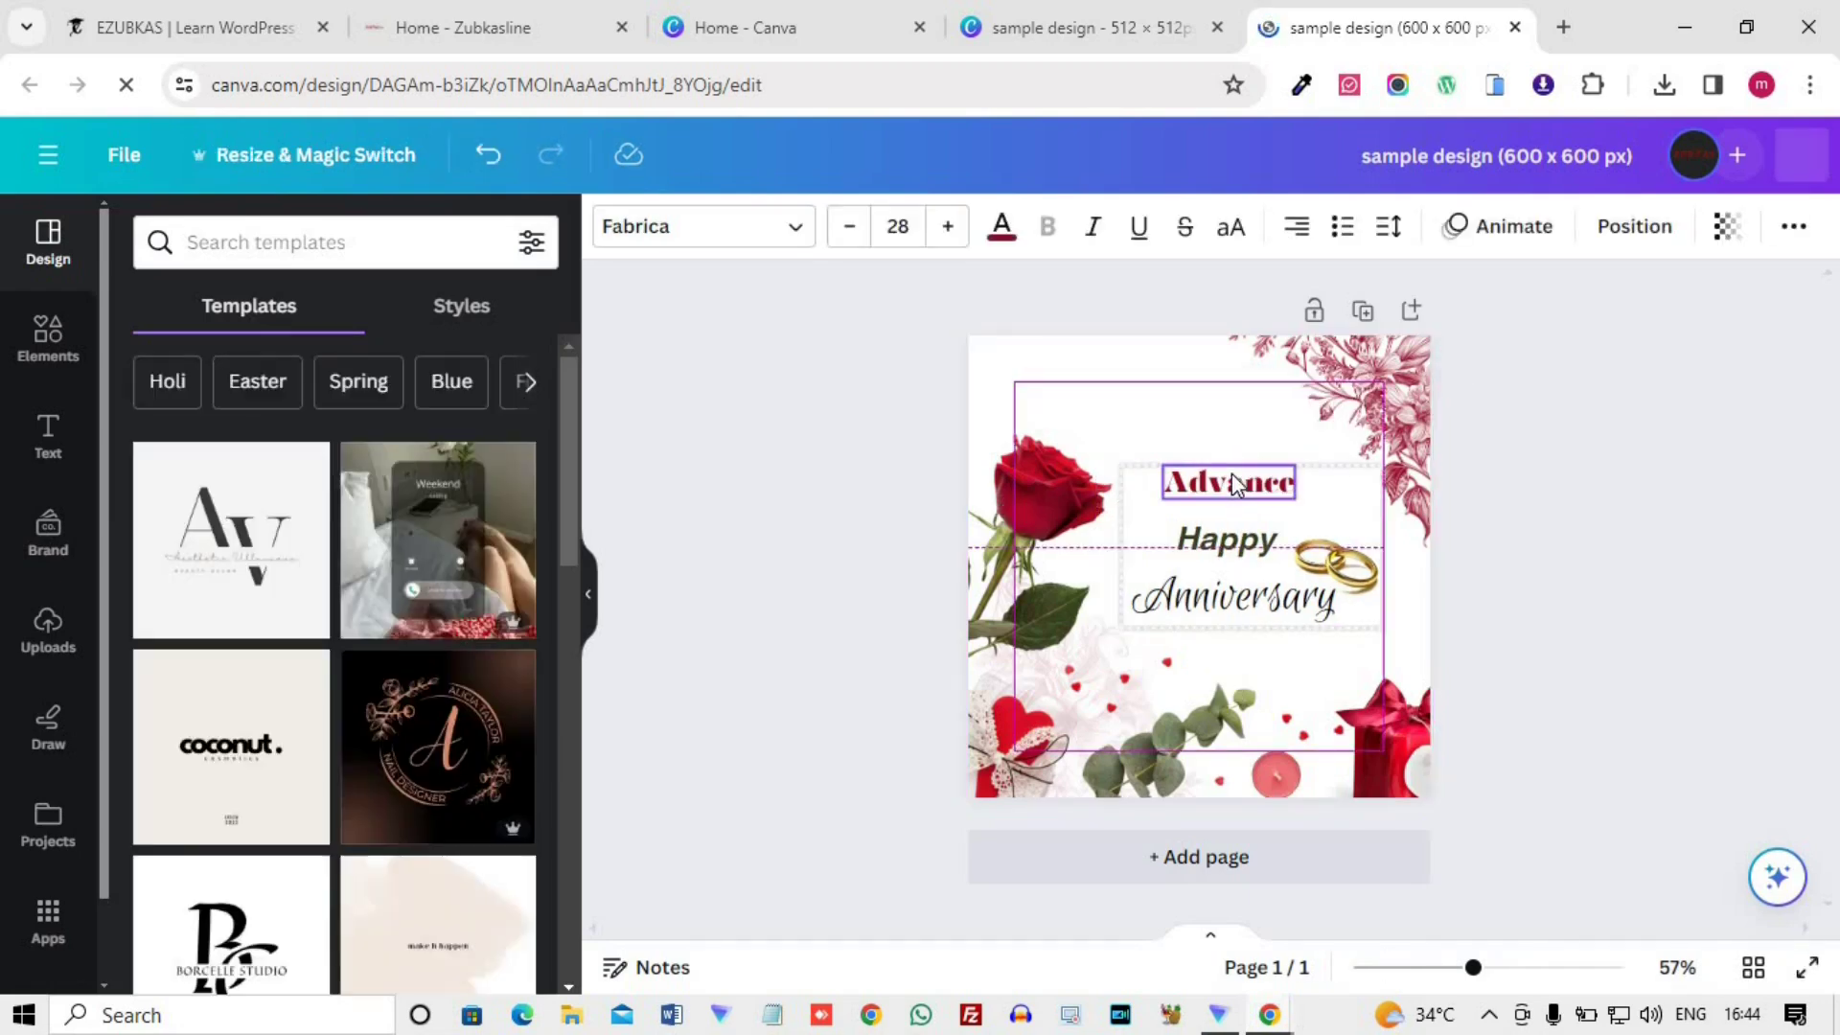
pyautogui.click(1232, 470)
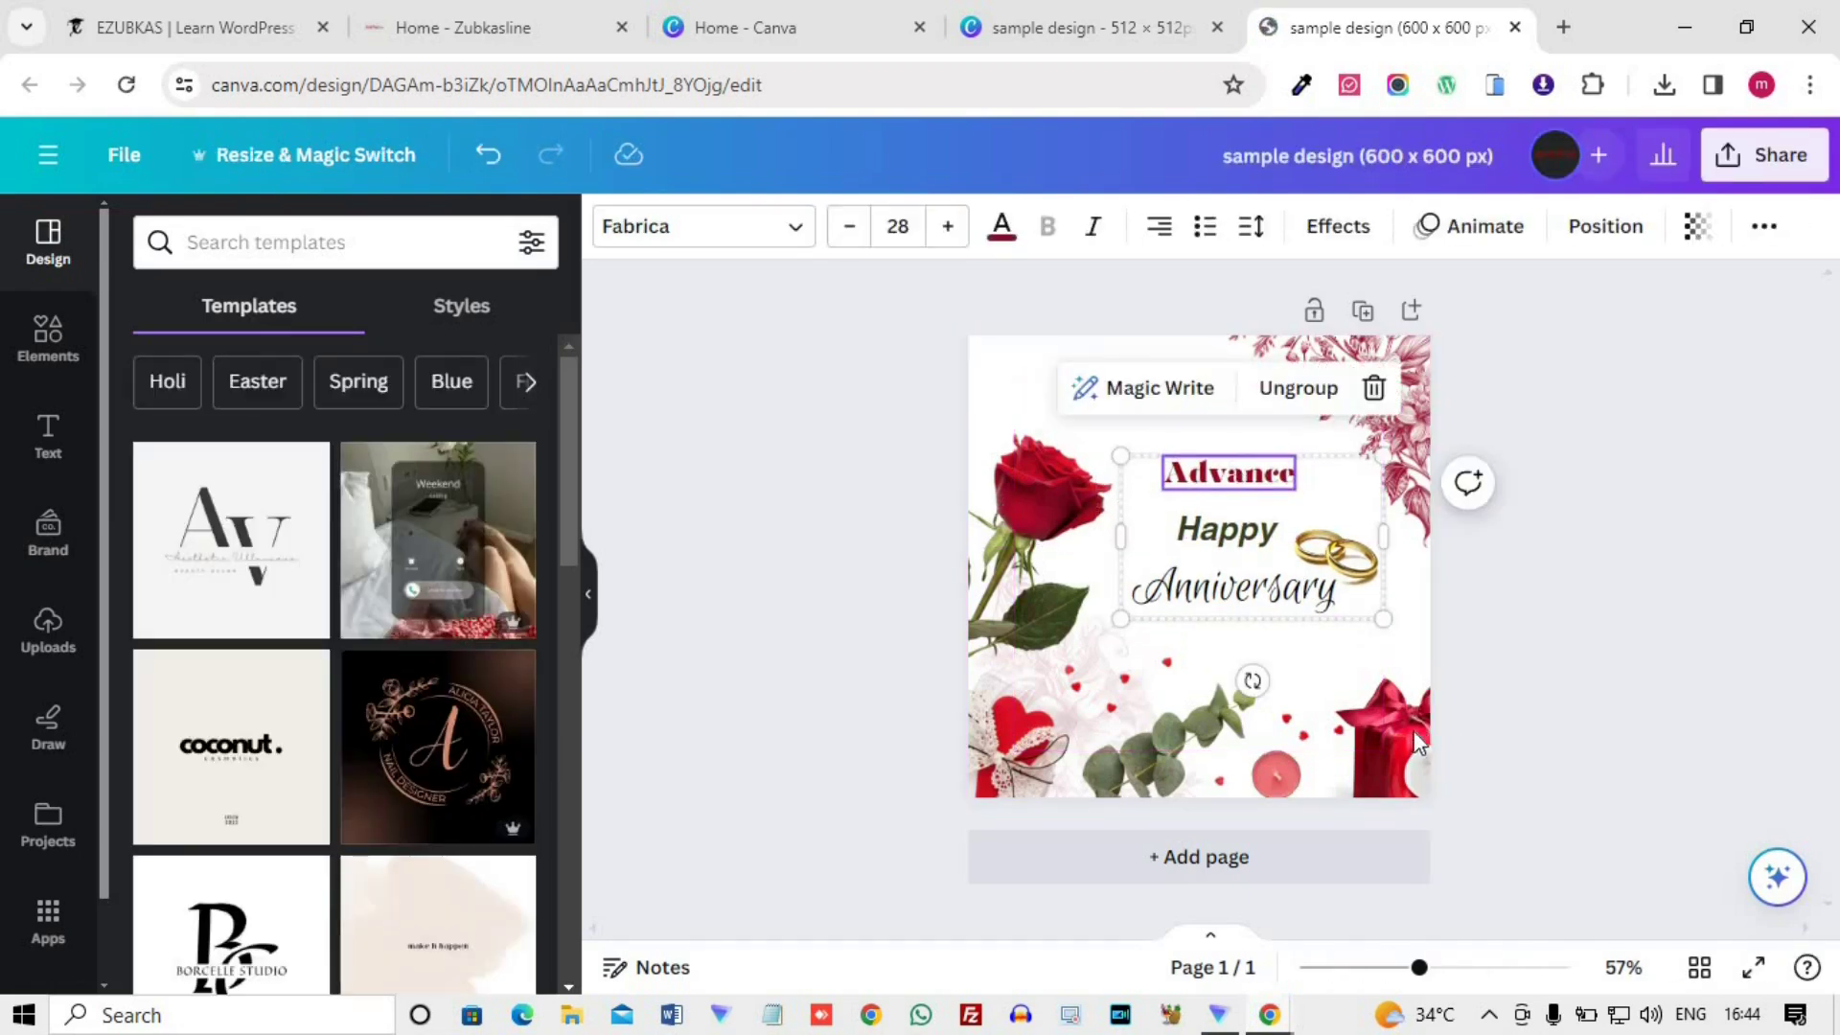
pyautogui.click(808, 480)
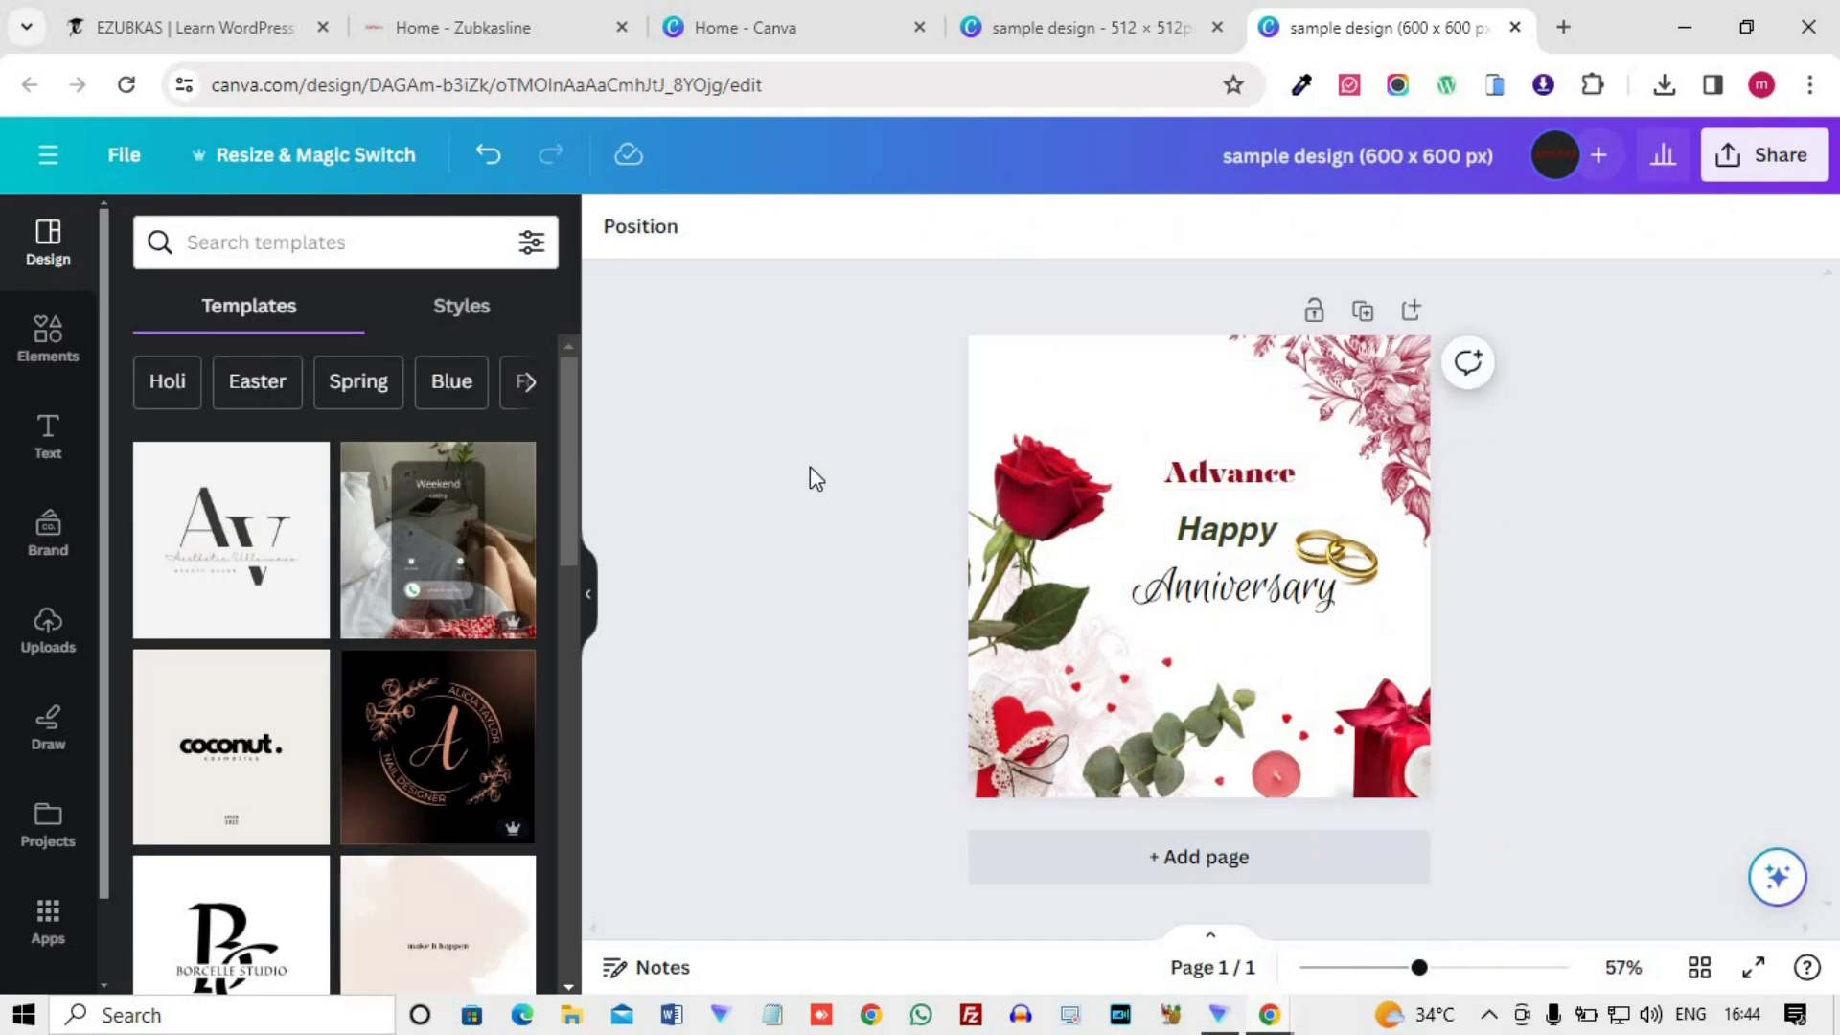
pyautogui.click(1203, 428)
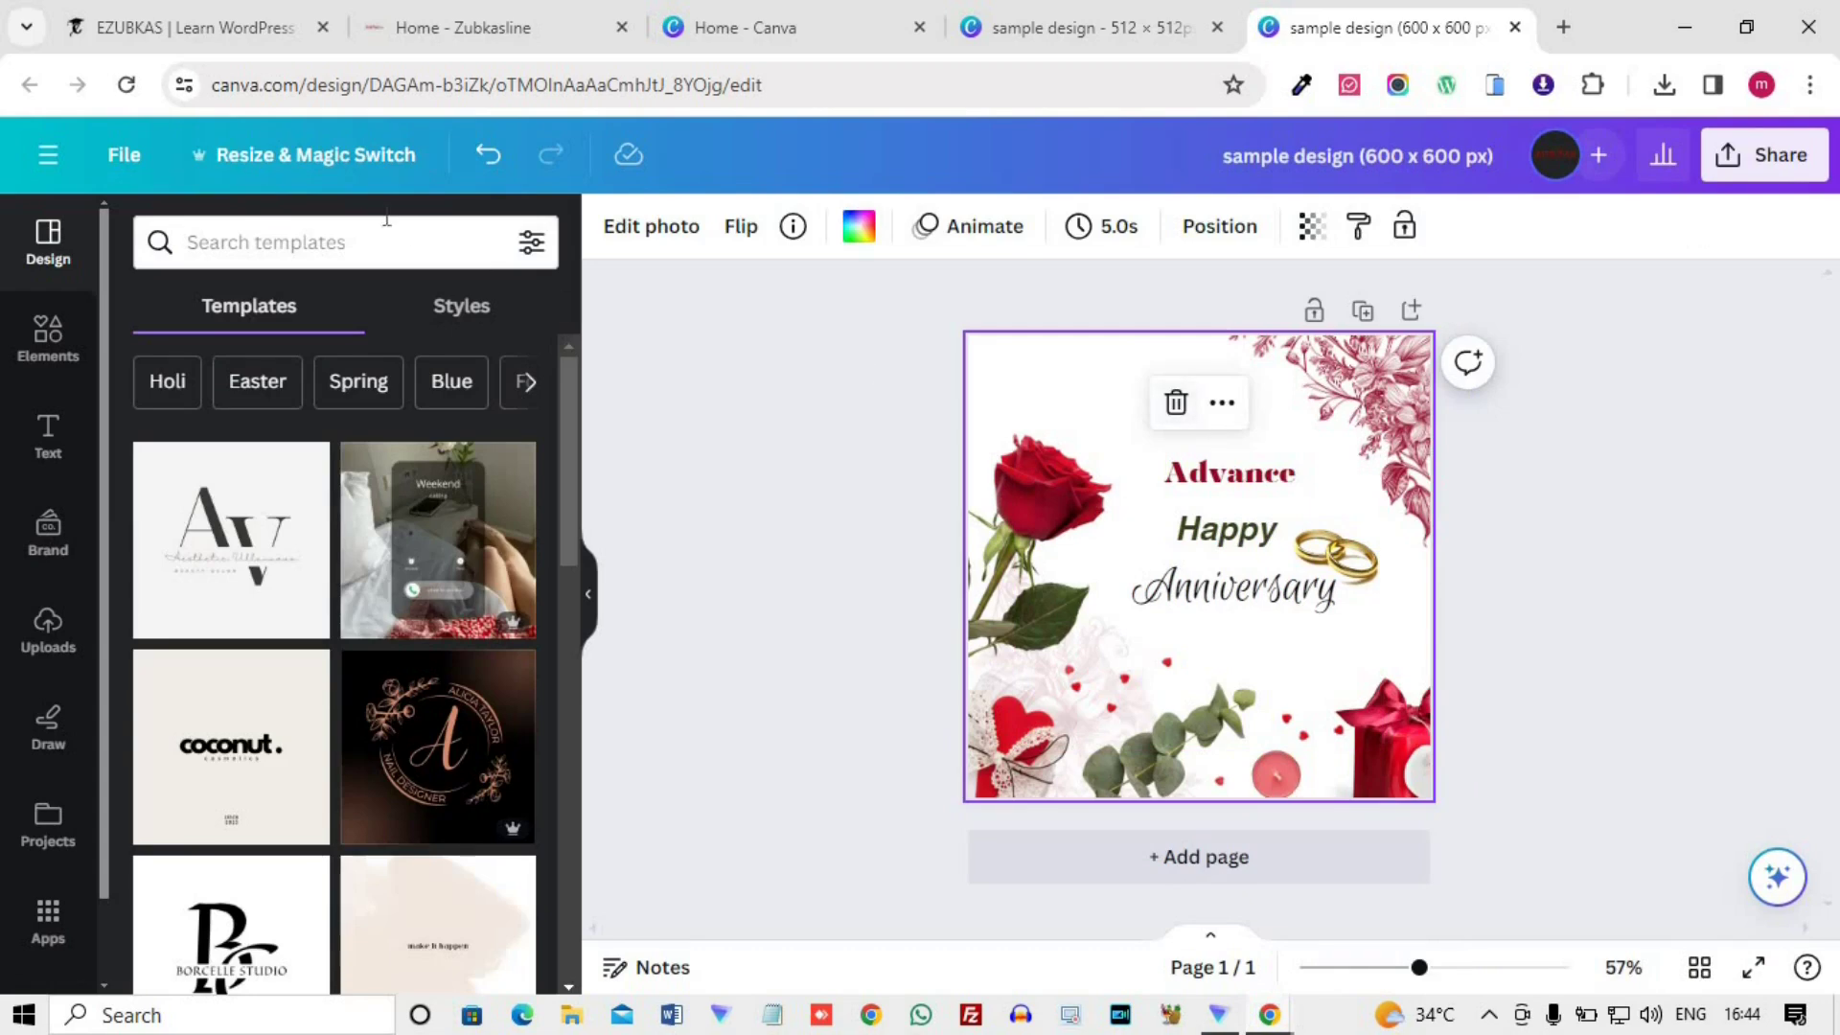
# - Translate page 1 of the resized card into Tamil as a separate copy and open the translated design
pyautogui.click(301, 168)
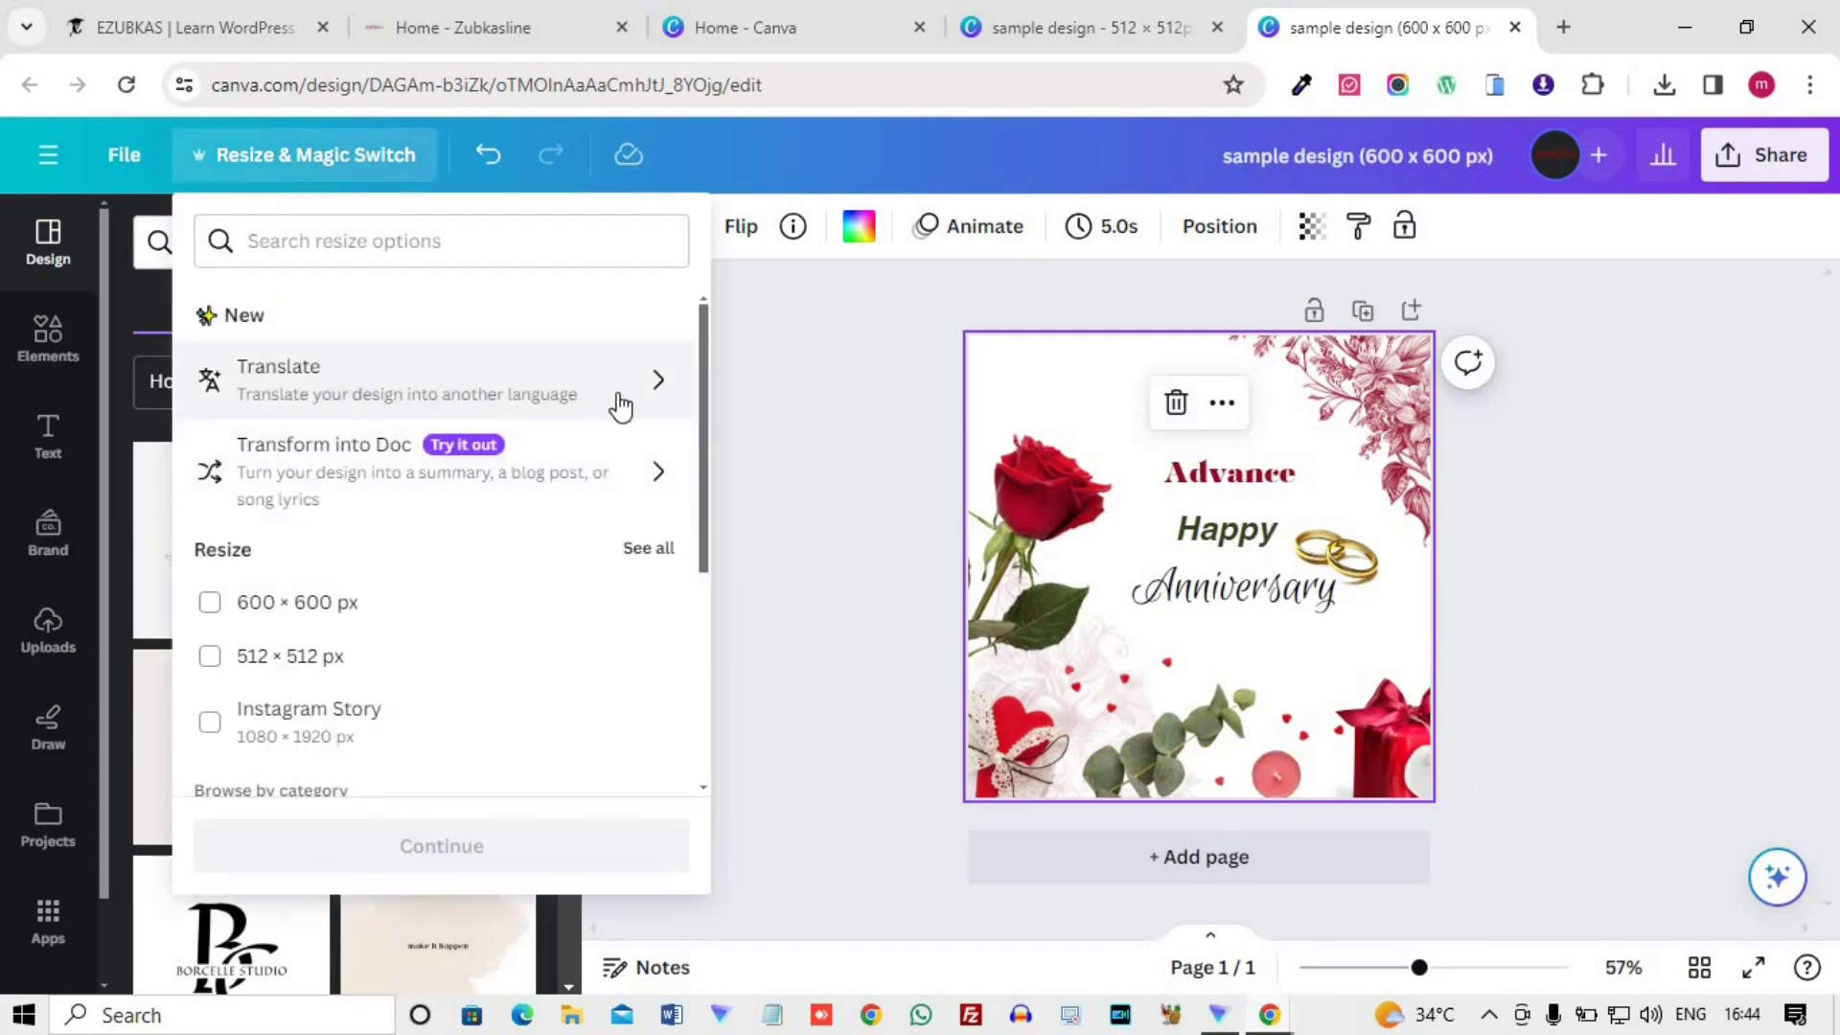
pyautogui.click(658, 385)
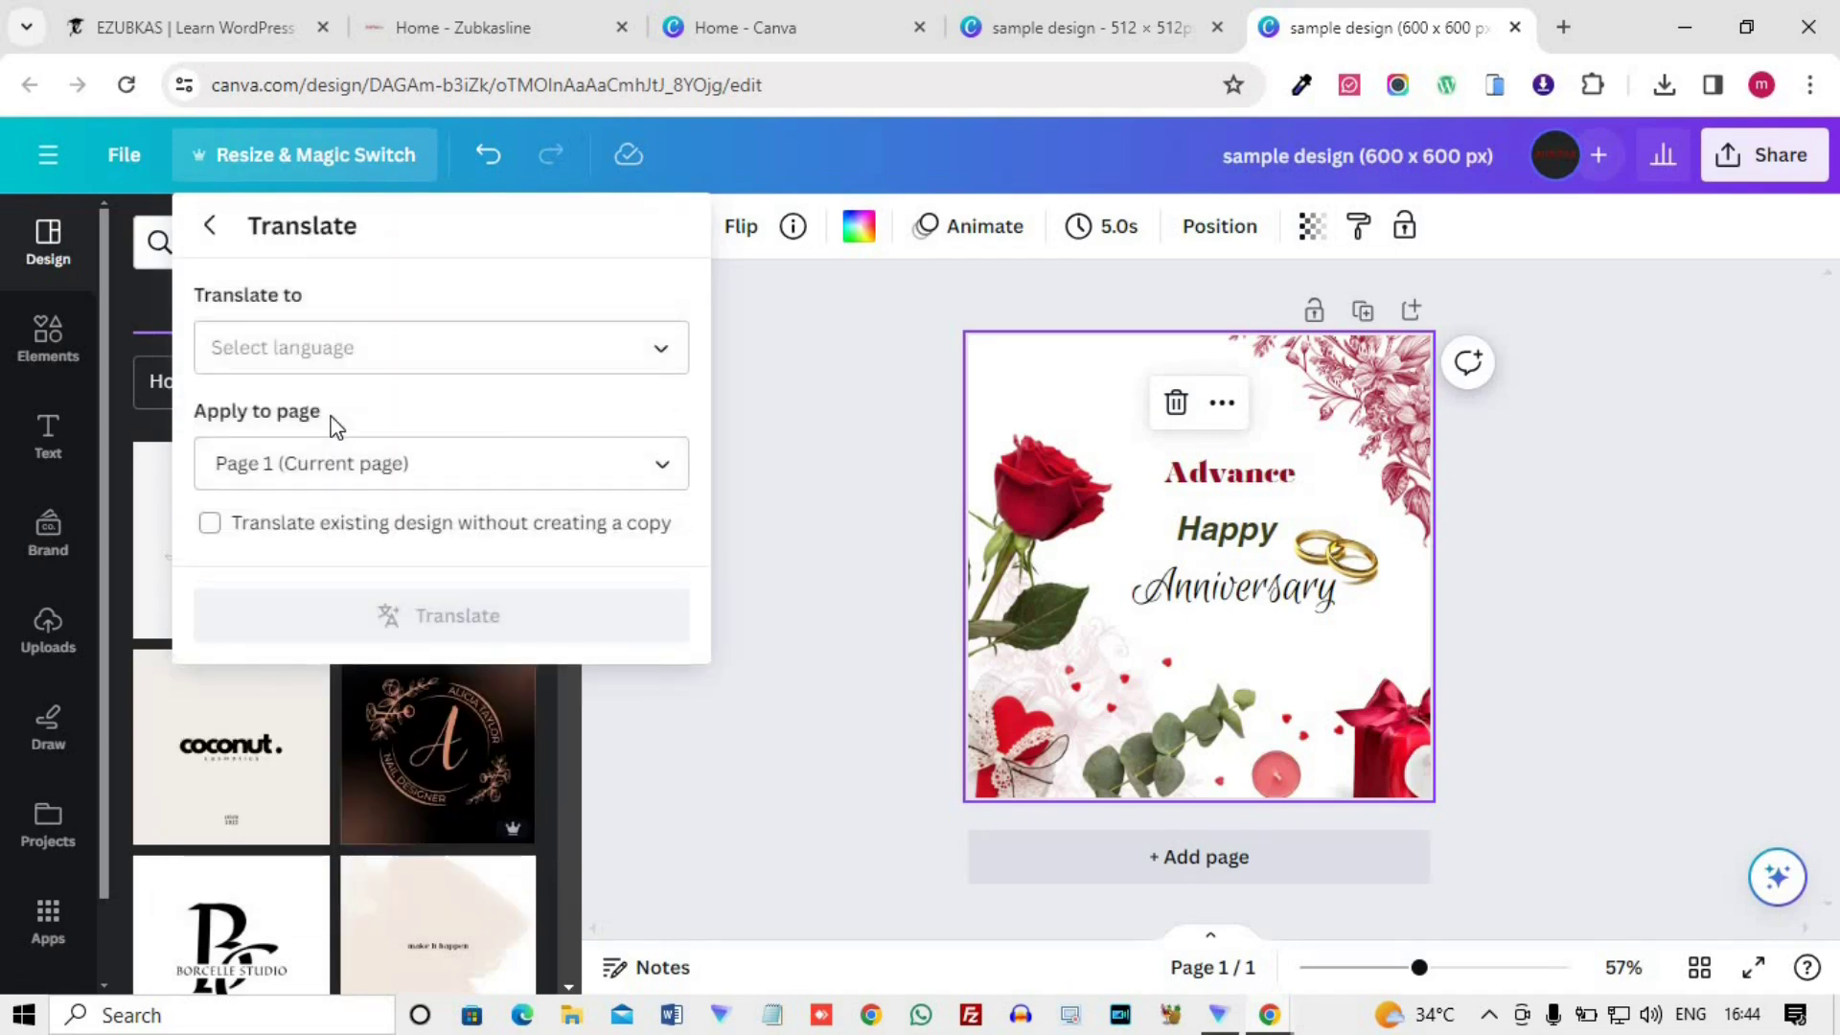
pyautogui.click(354, 363)
pyautogui.scroll(-15, 414, 633)
pyautogui.scroll(-10, 419, 634)
pyautogui.scroll(1, 419, 634)
pyautogui.scroll(-12, 418, 635)
pyautogui.scroll(-15, 419, 635)
pyautogui.scroll(-5, 419, 635)
pyautogui.click(275, 590)
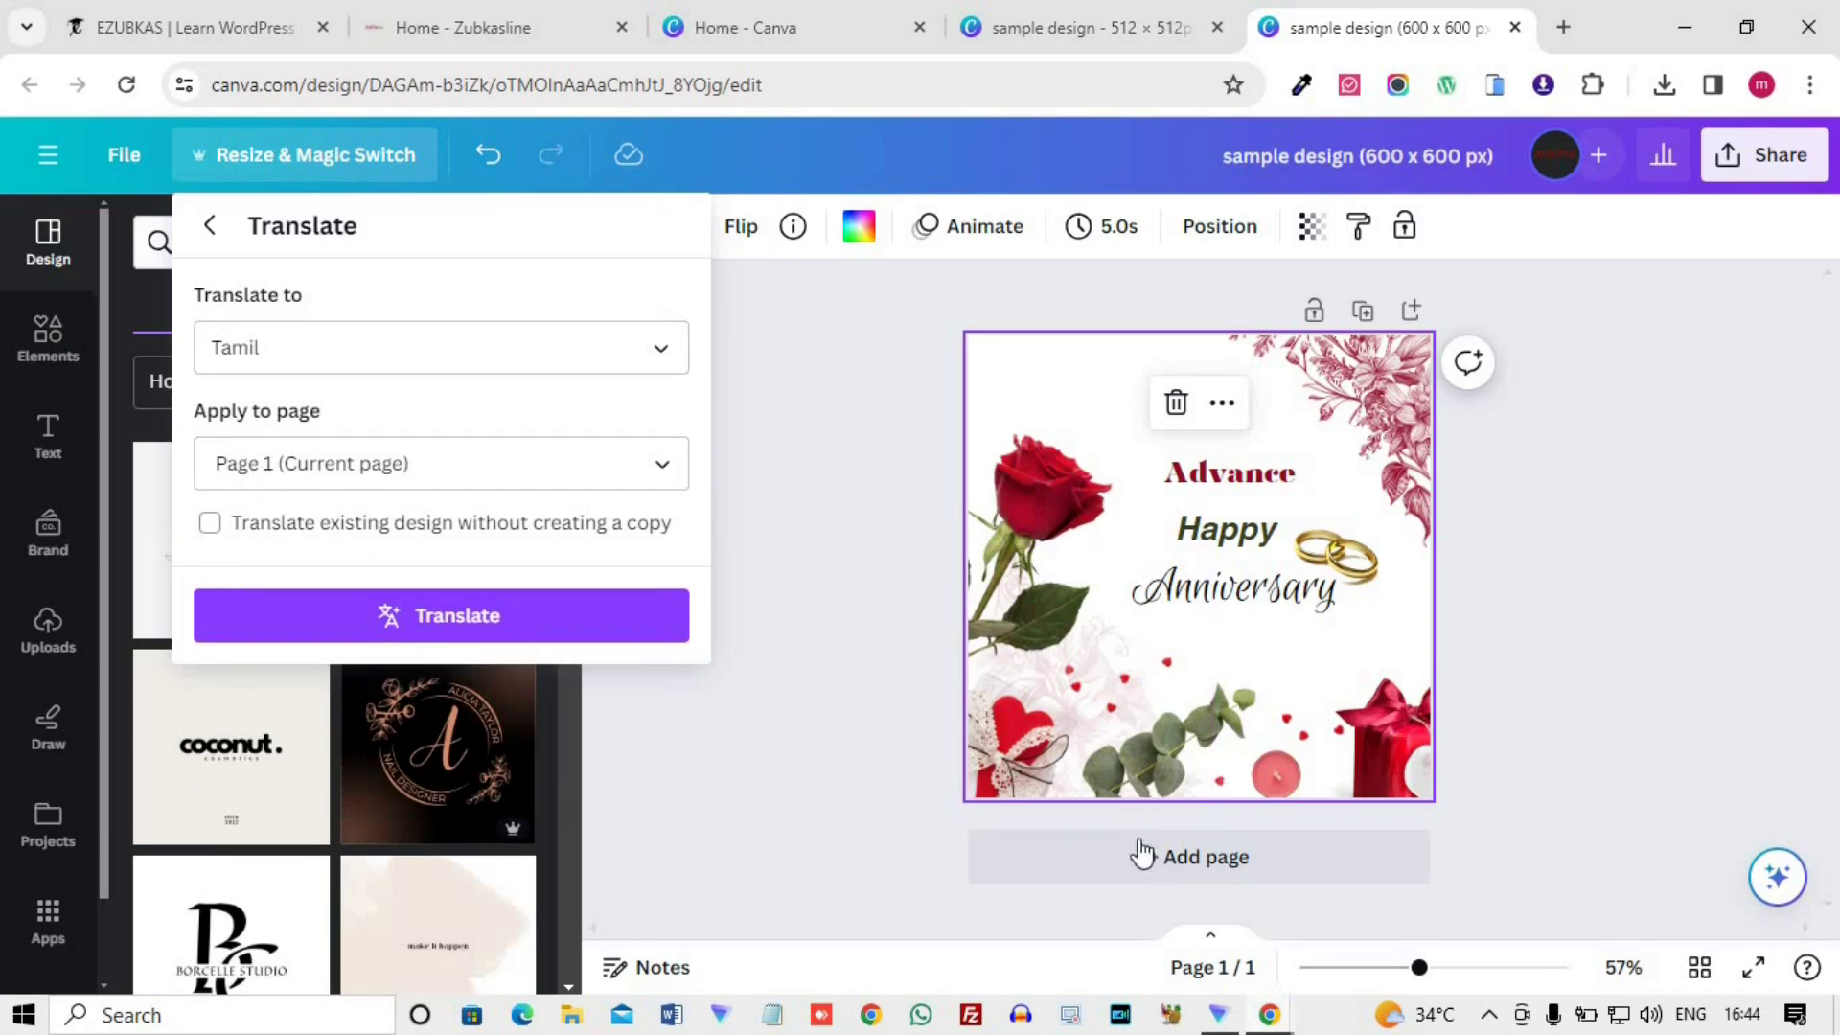
pyautogui.click(457, 623)
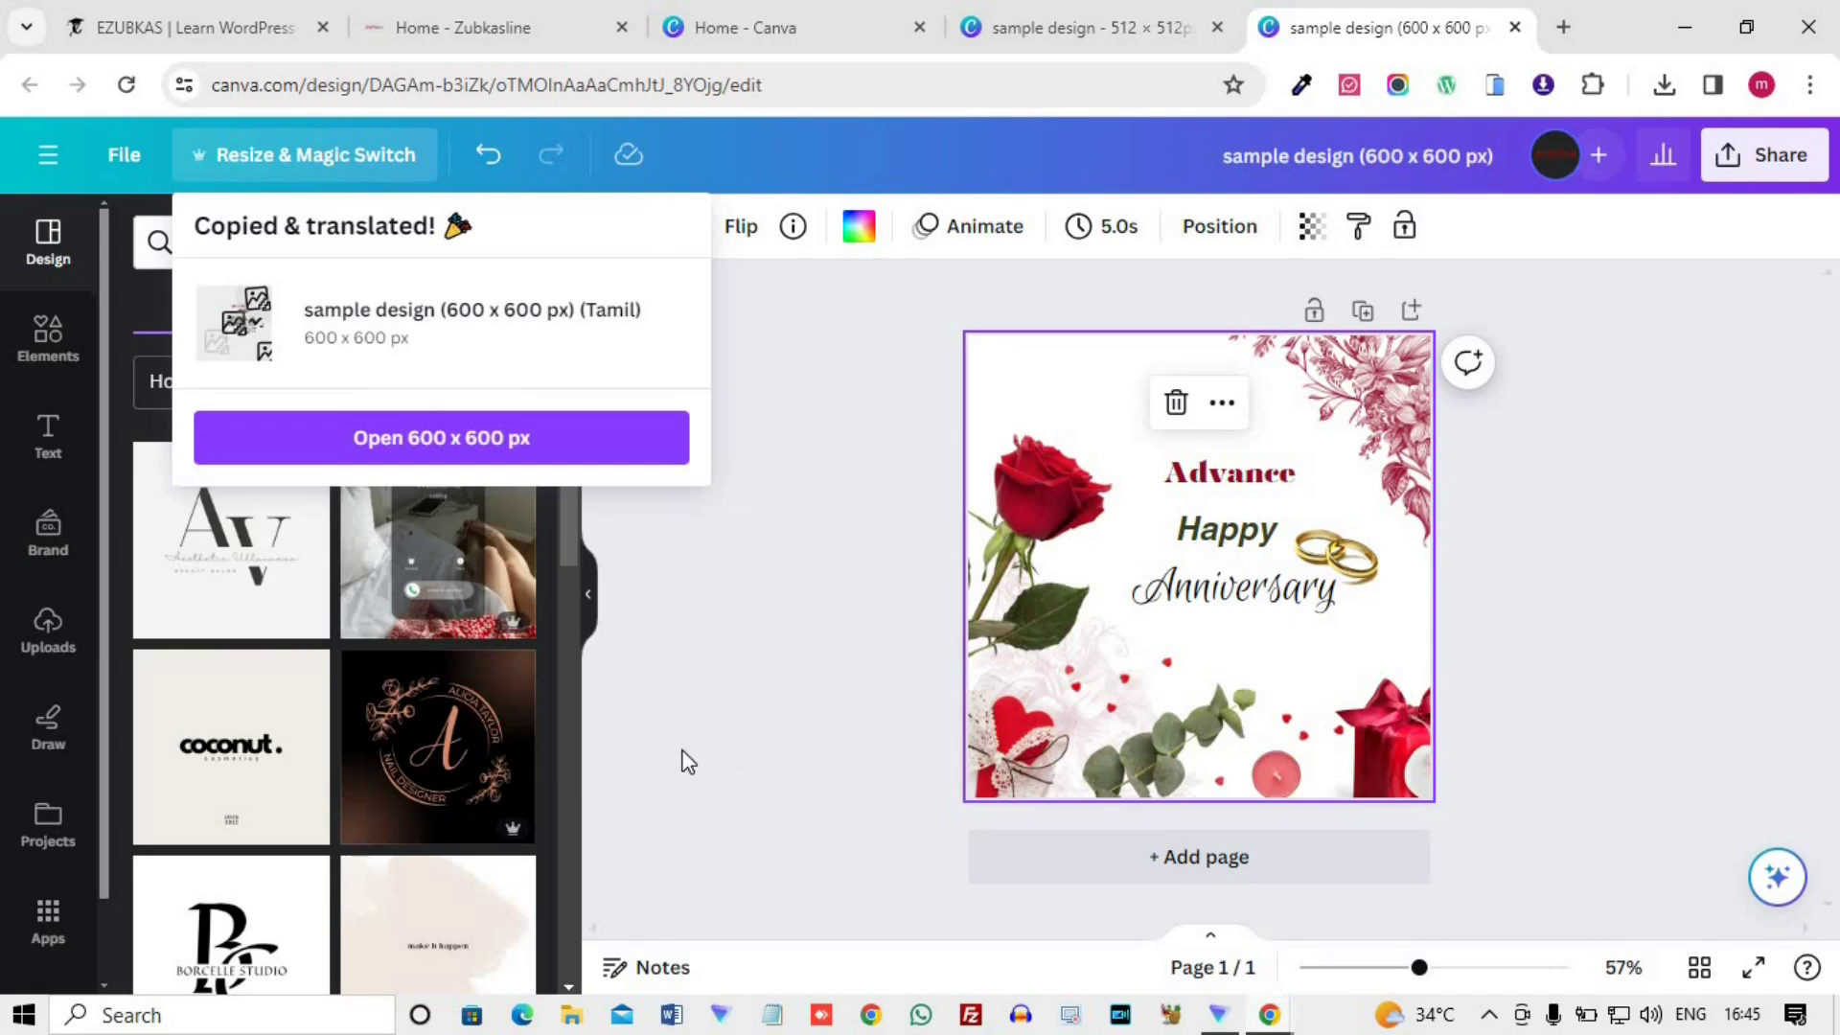
pyautogui.click(423, 444)
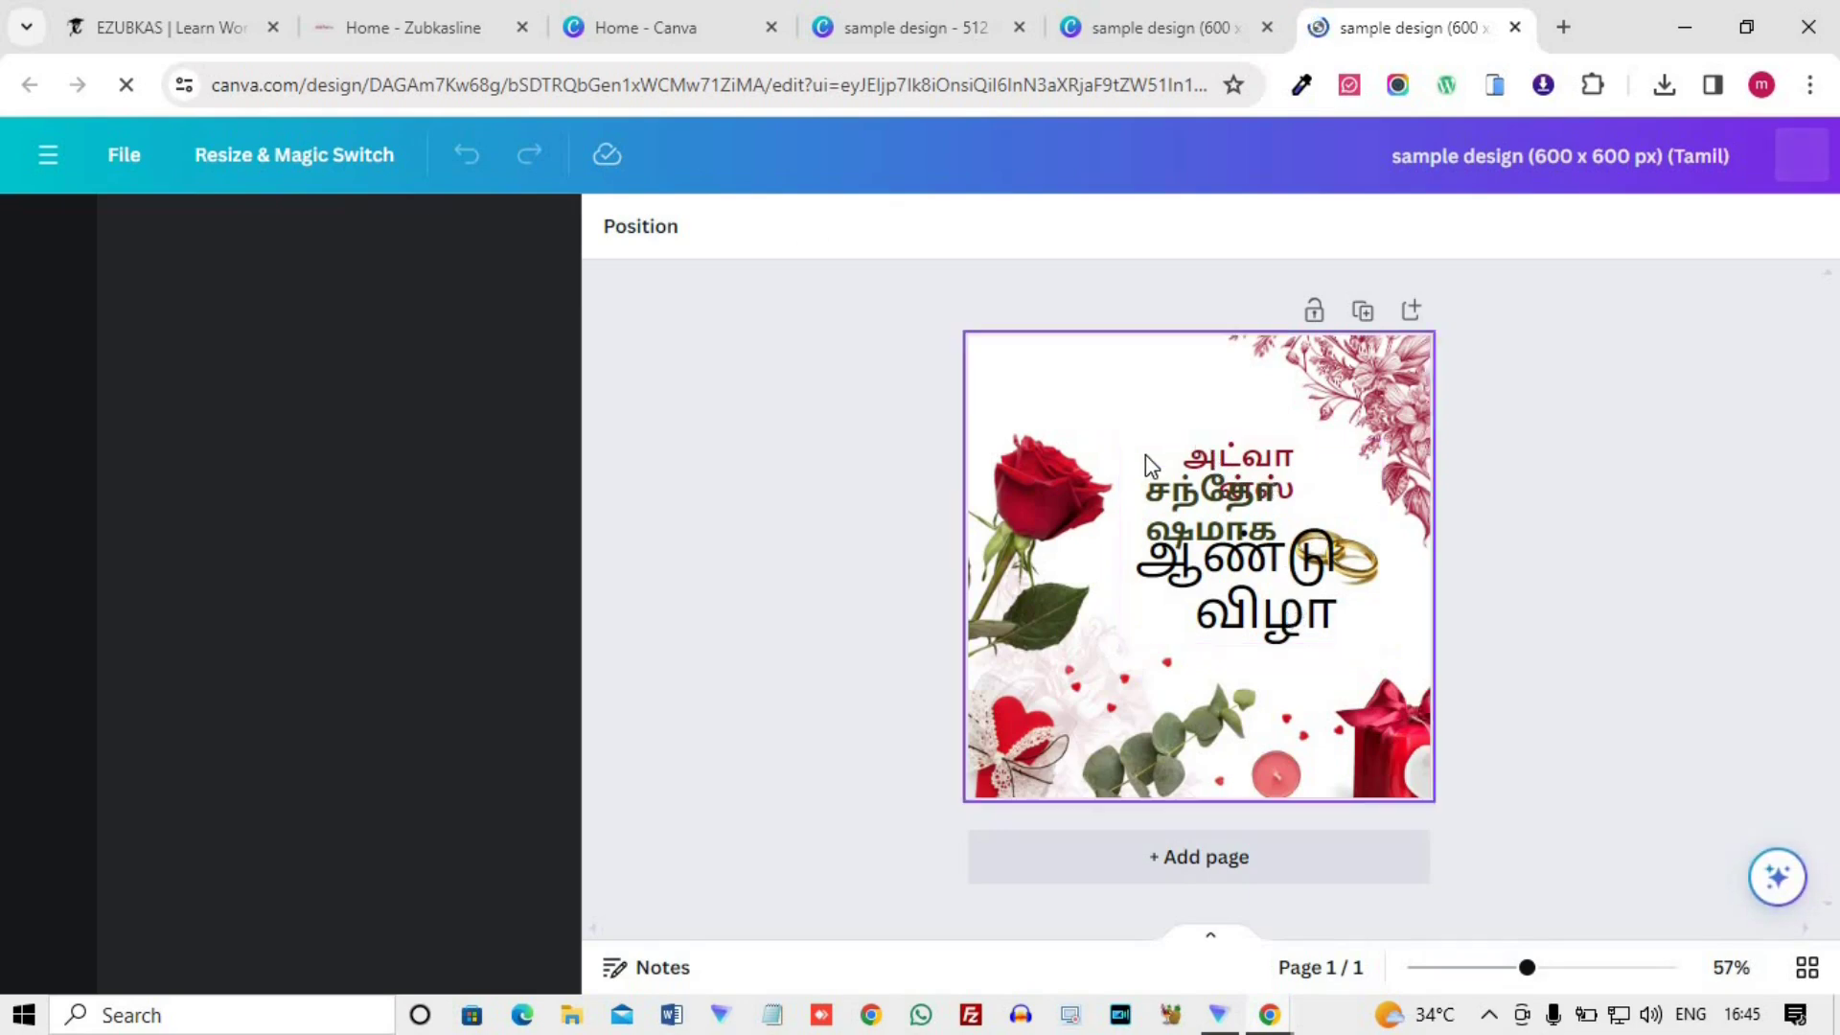
# - Enlarge the translated text group slightly from its upper-left corner and close the Tamil copy
pyautogui.click(1289, 572)
pyautogui.moveTo(1120, 440); pyautogui.dragTo(1089, 416)
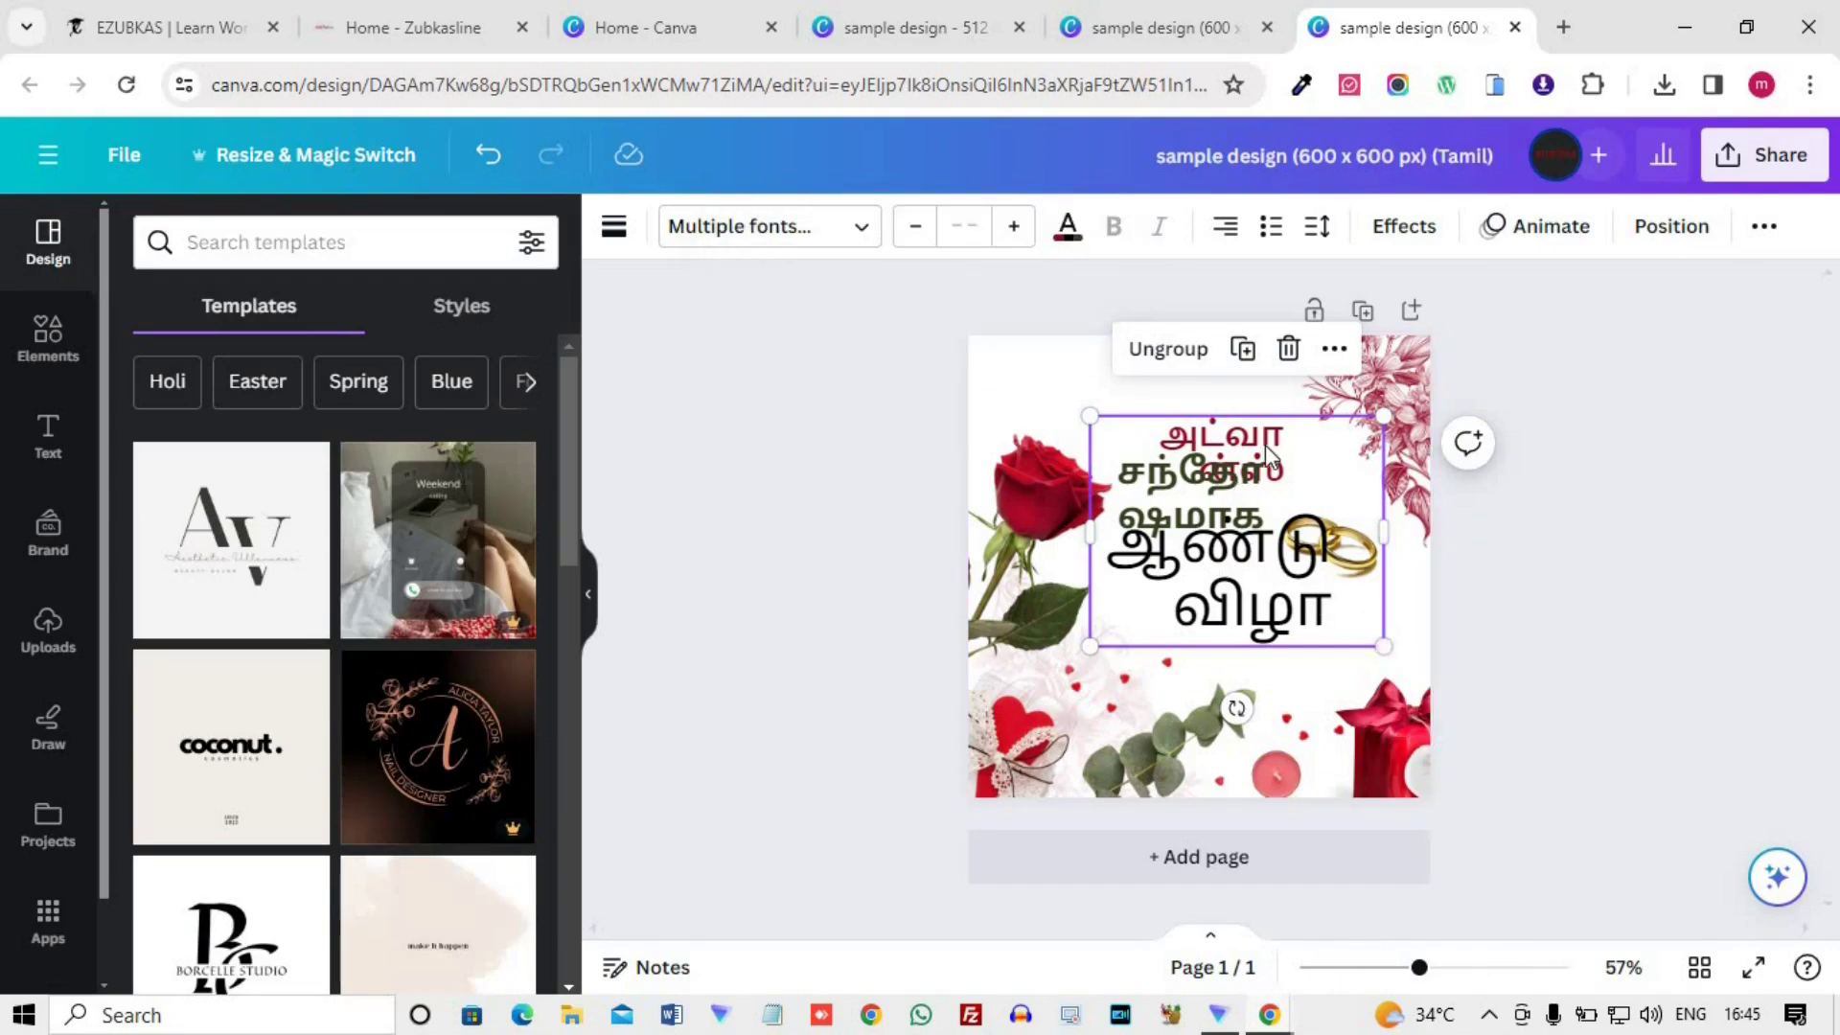
pyautogui.click(1515, 28)
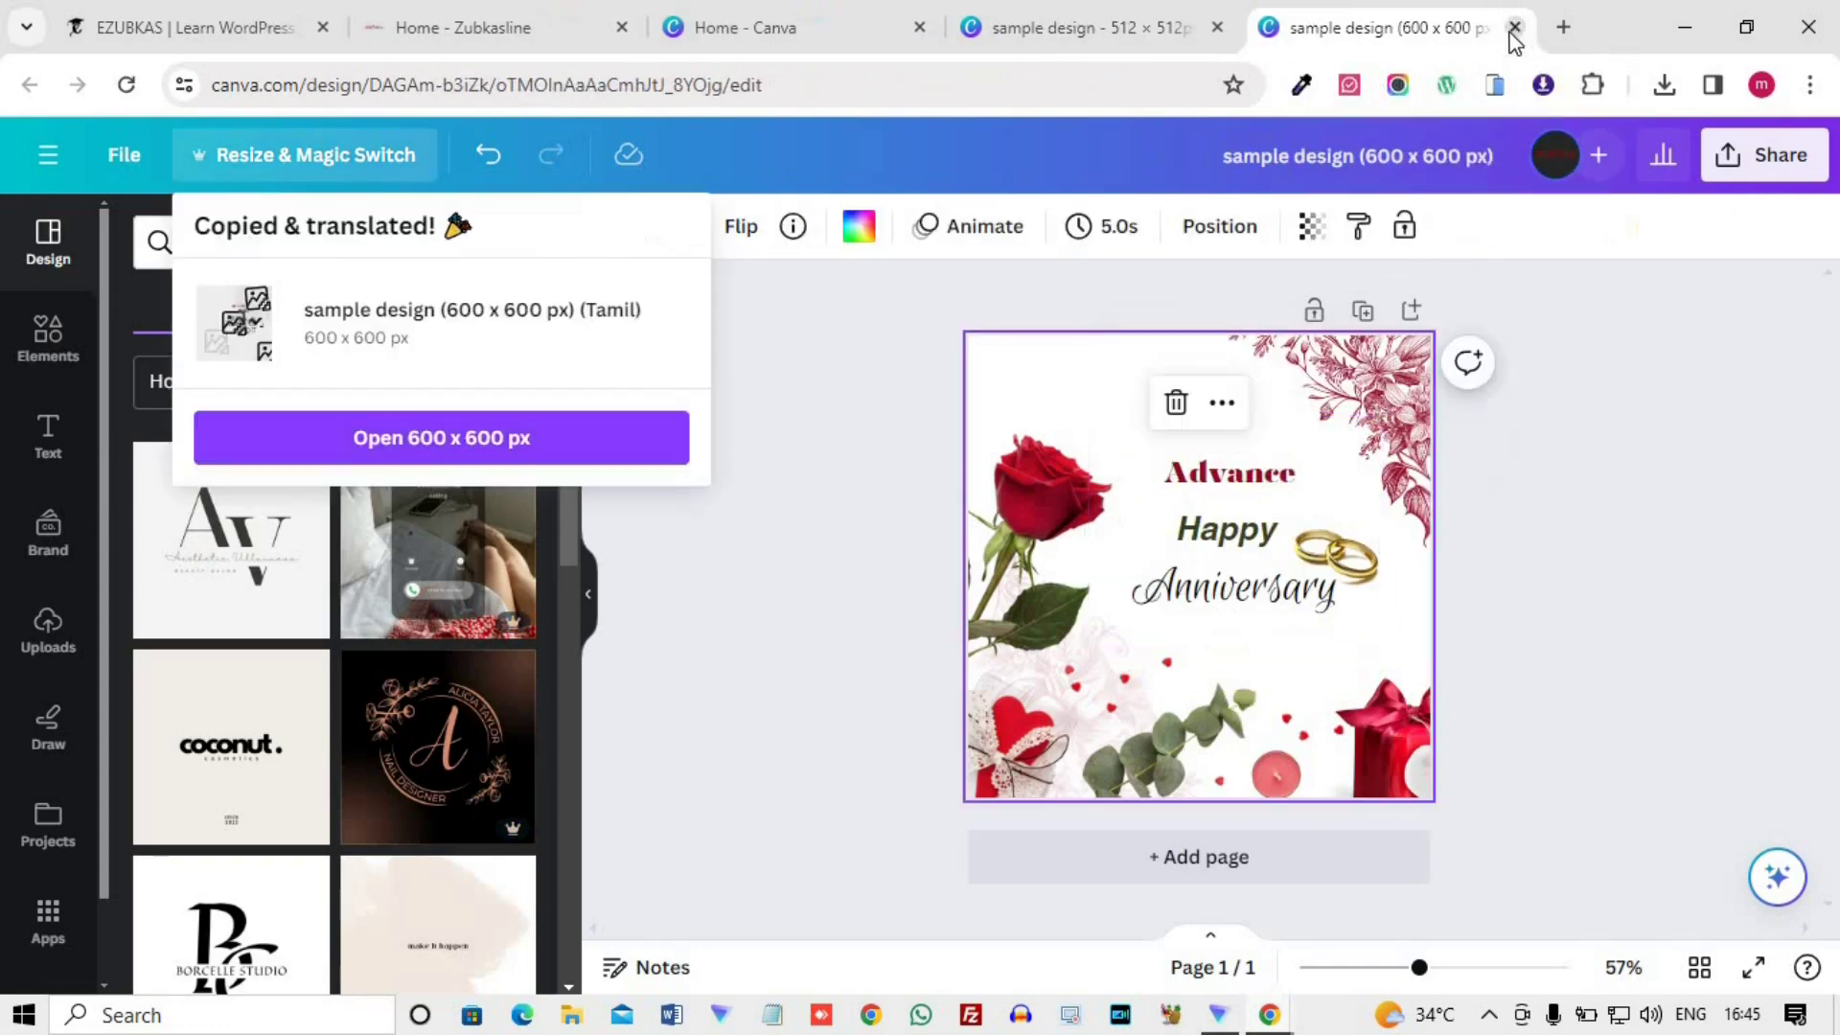
pyautogui.click(720, 397)
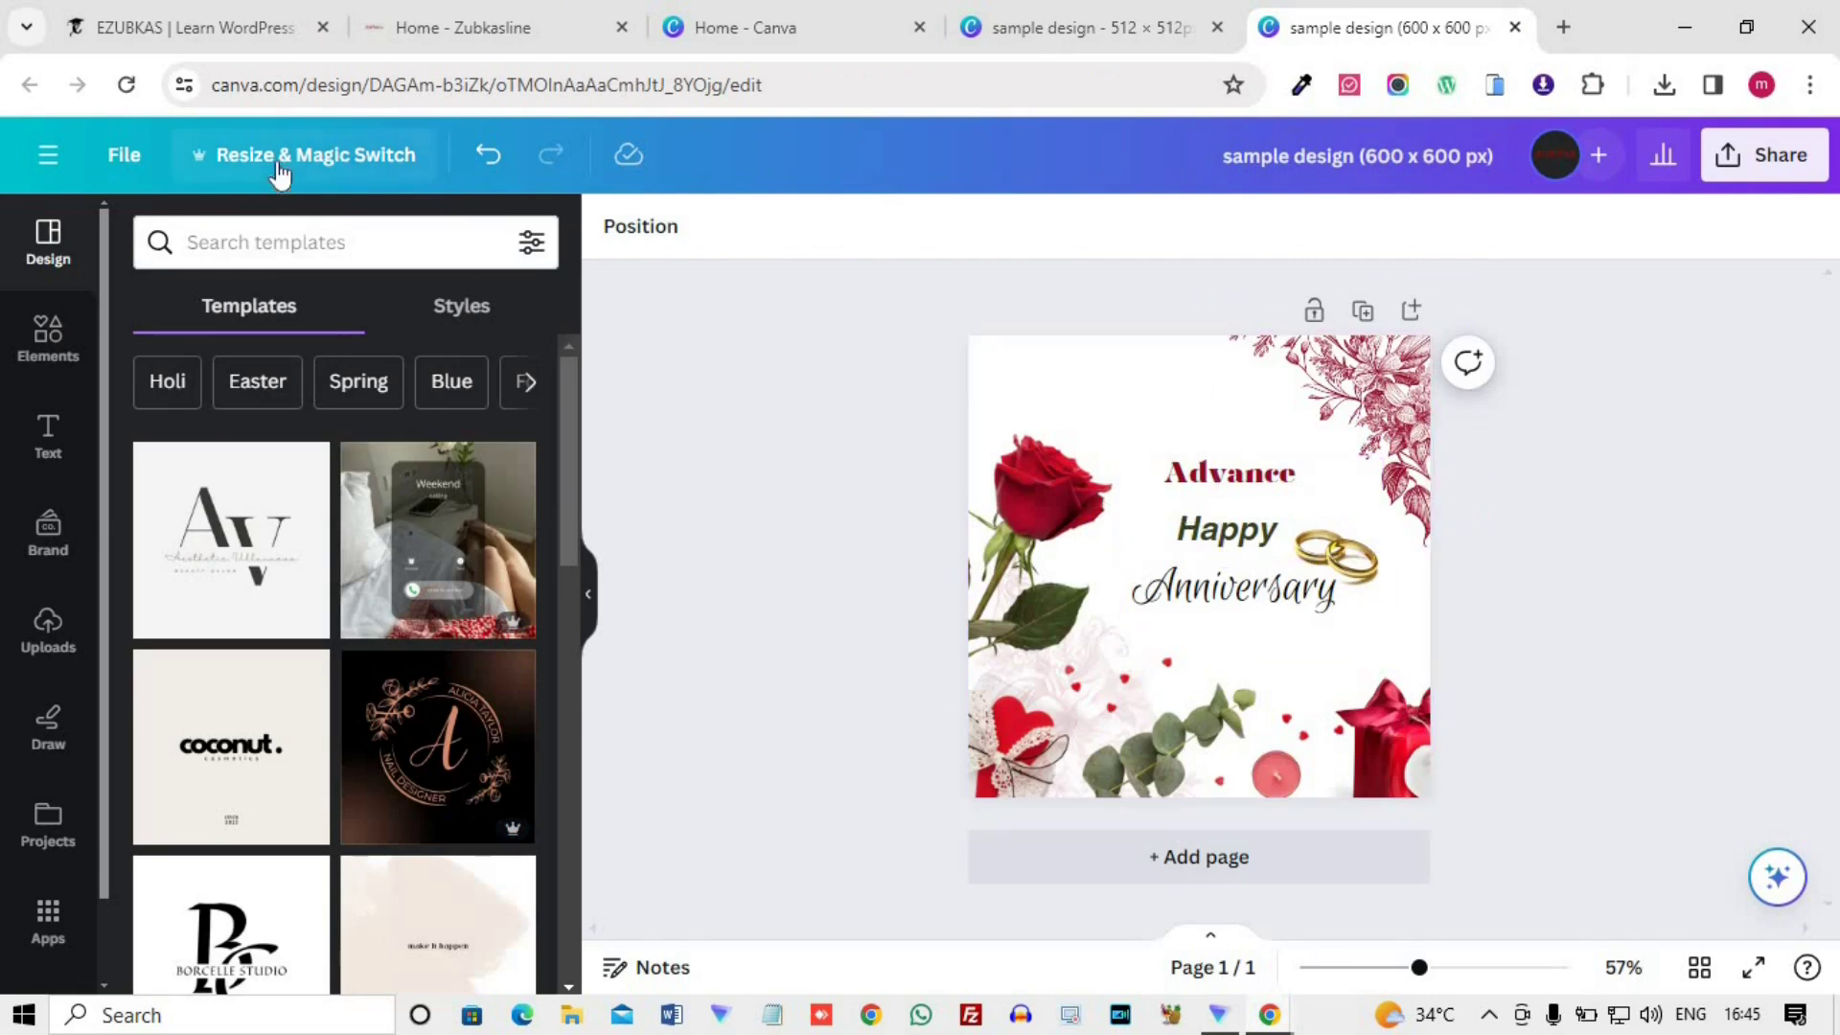
pyautogui.click(357, 165)
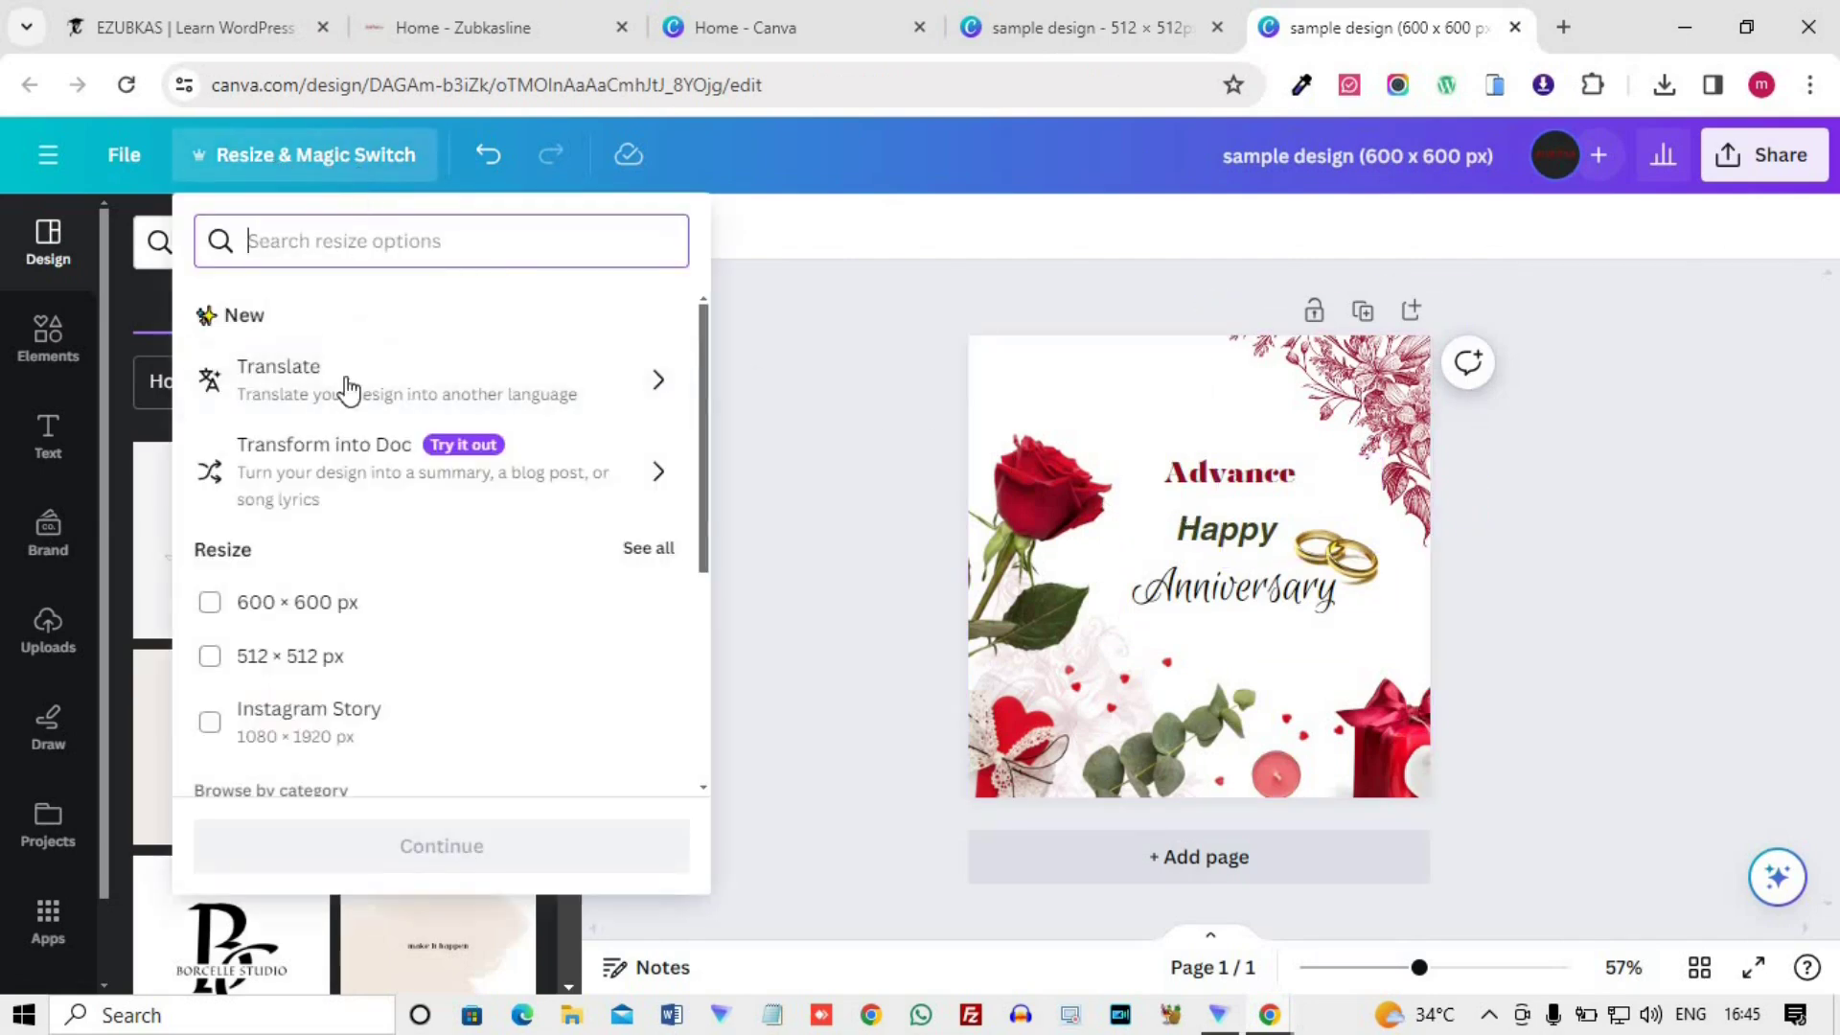
pyautogui.scroll(-5, 349, 473)
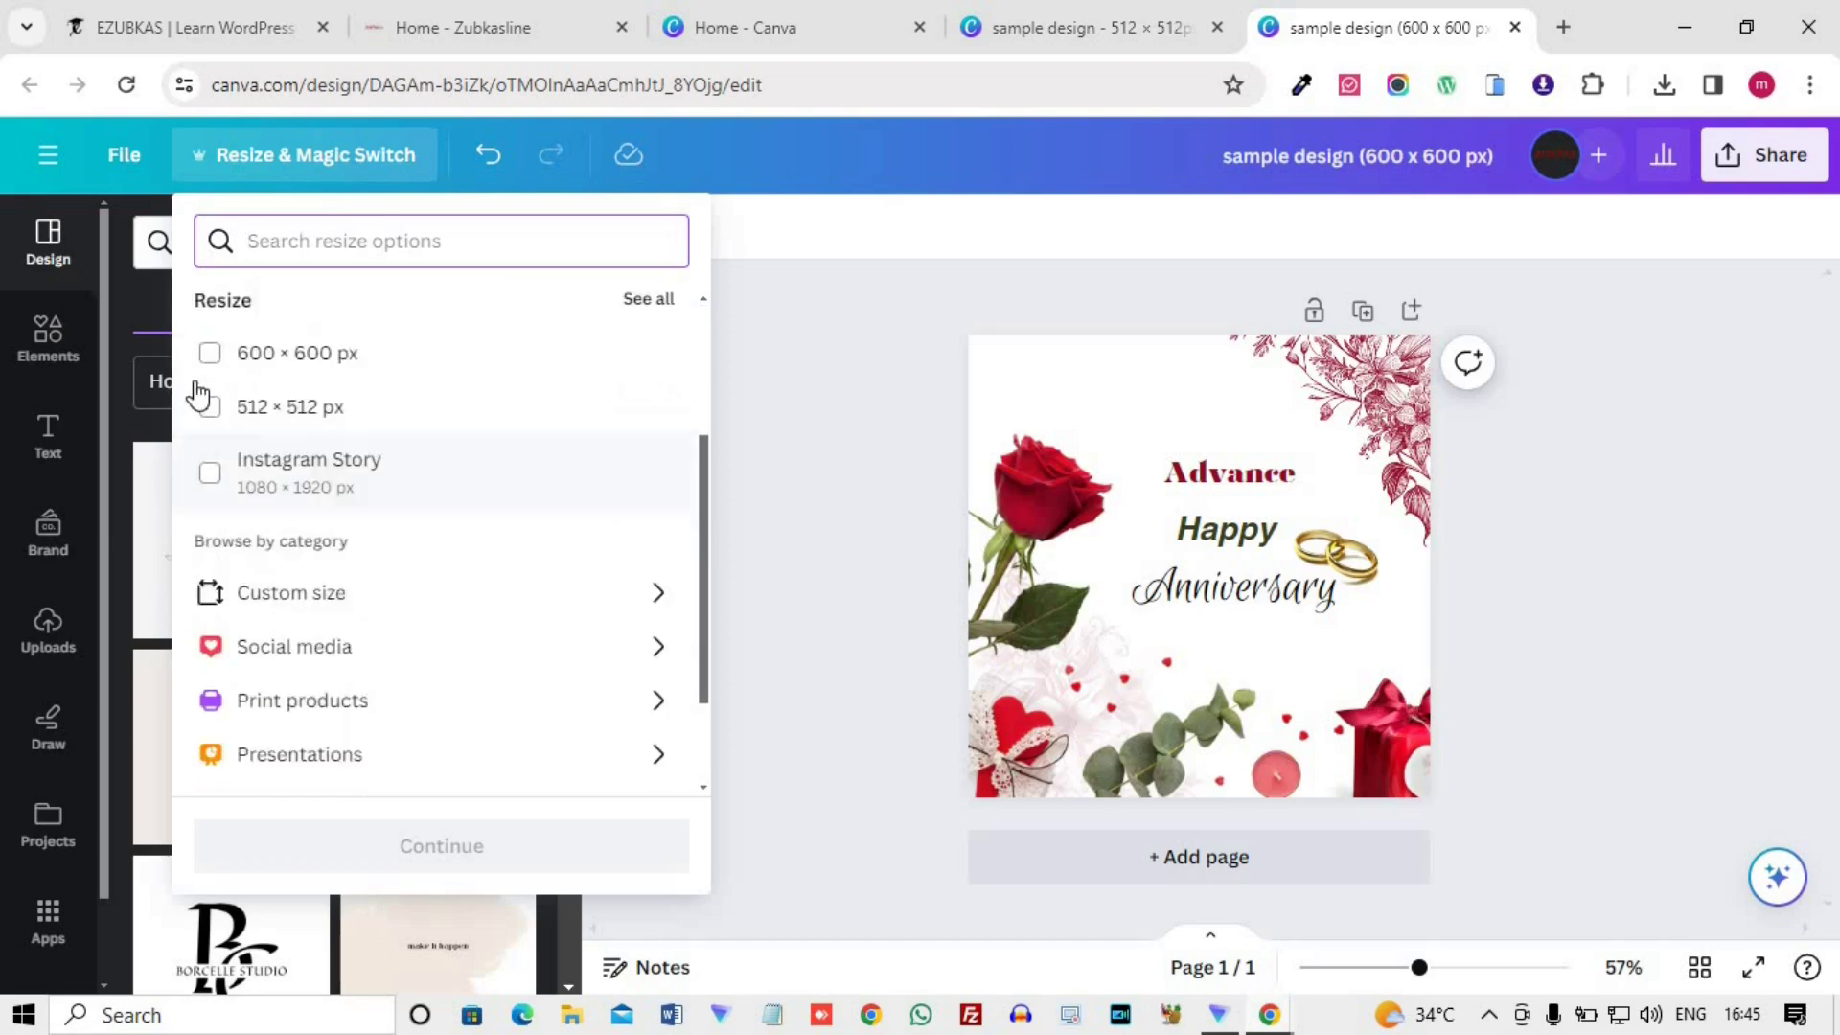
pyautogui.scroll(5, 326, 498)
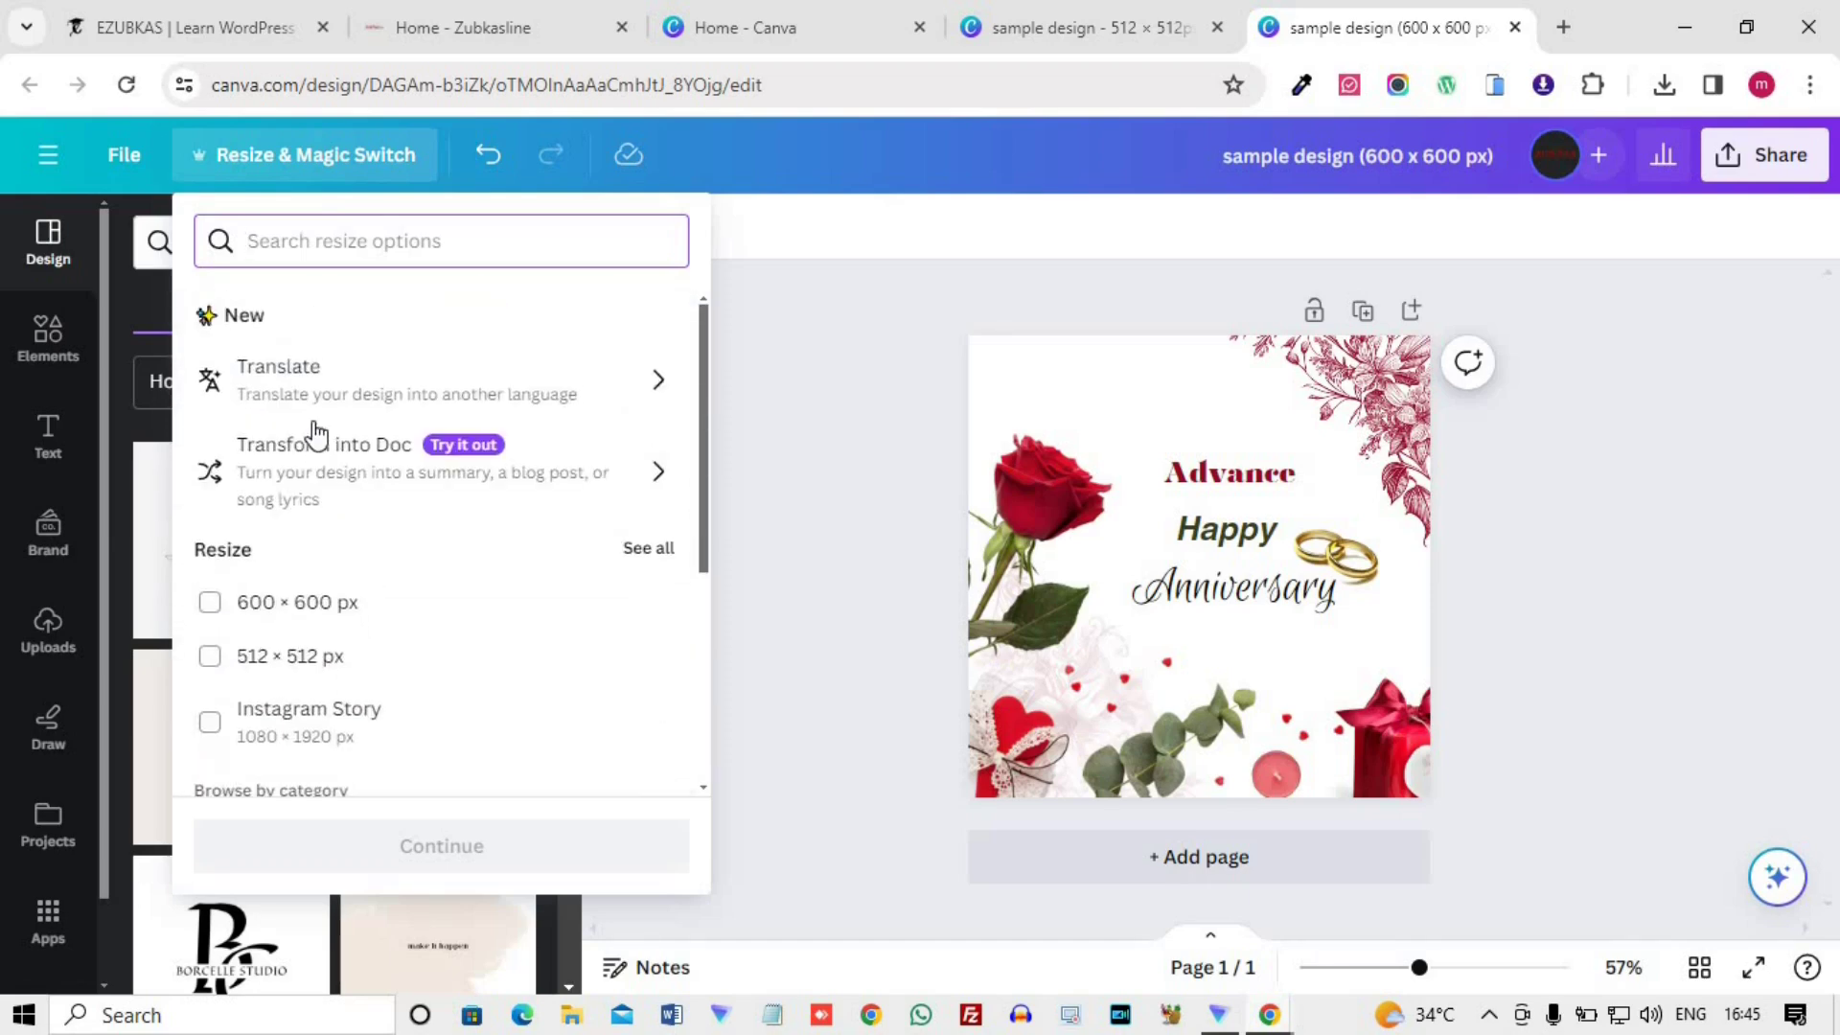
pyautogui.click(886, 492)
# - Examine the image editing effects and mockups offered for the red floral graphic in the card's corner
pyautogui.click(1394, 423)
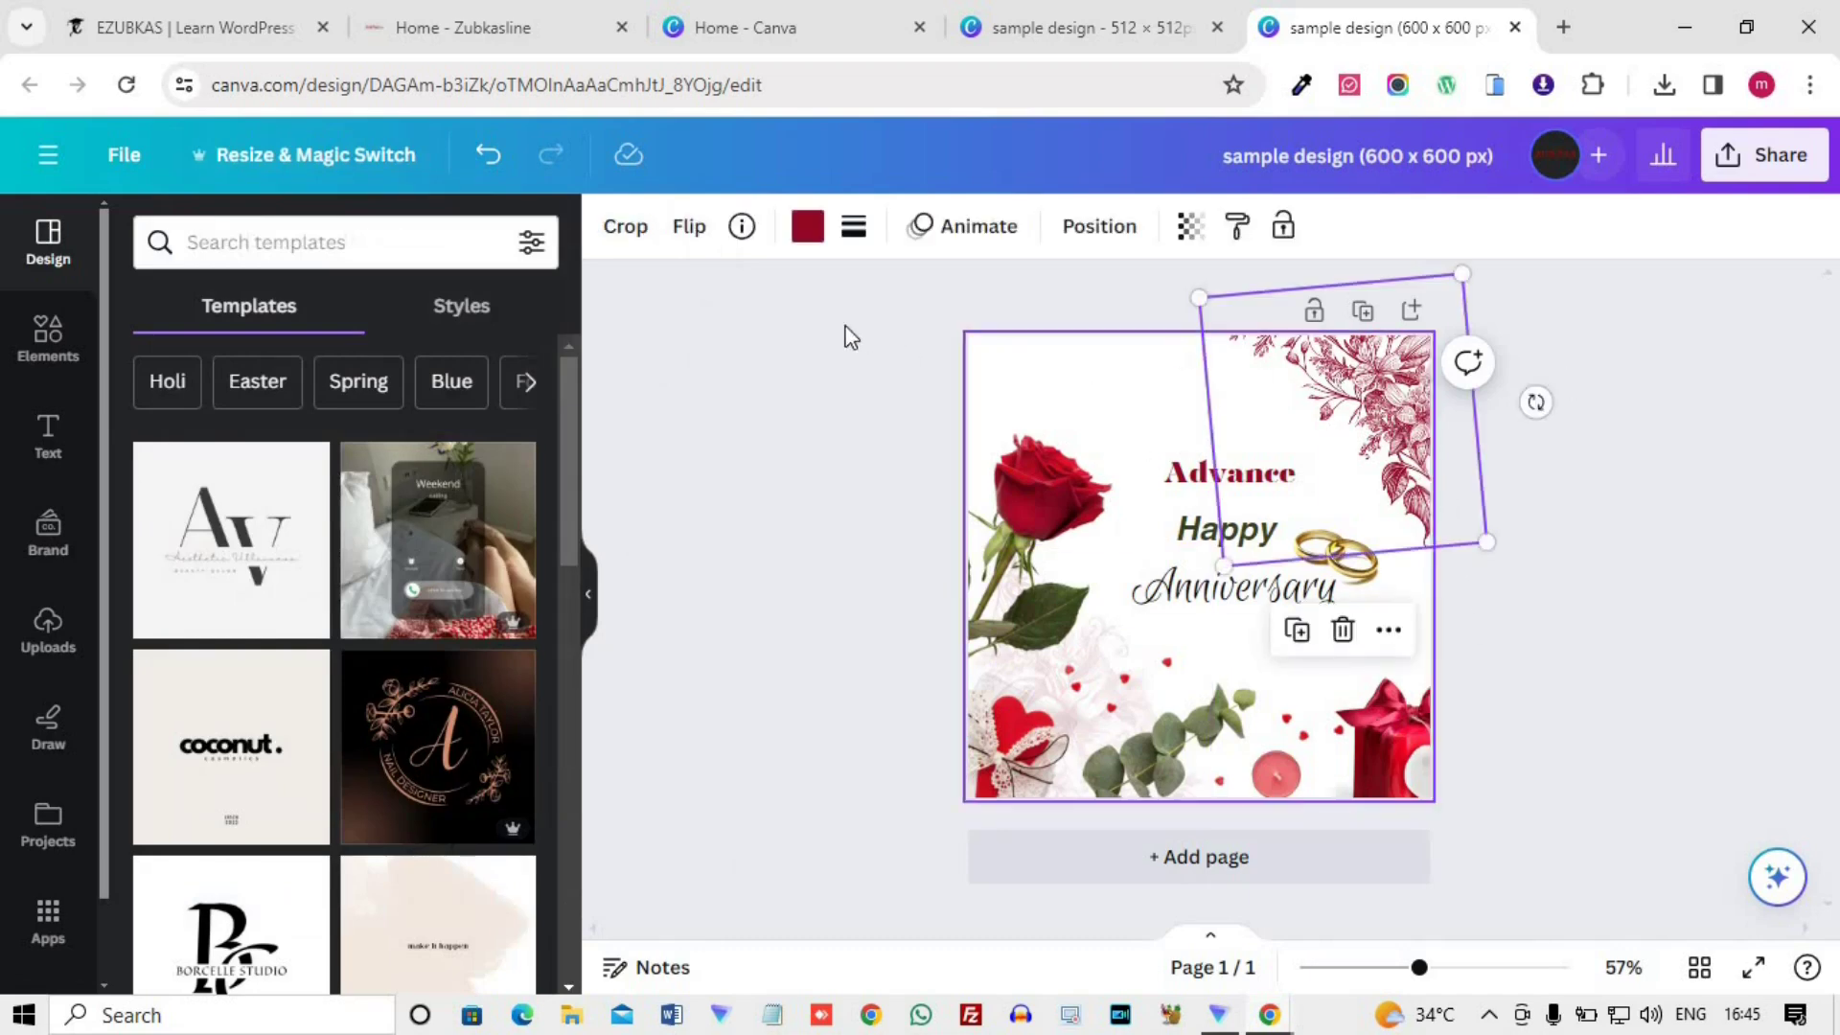
pyautogui.click(731, 300)
pyautogui.click(1372, 382)
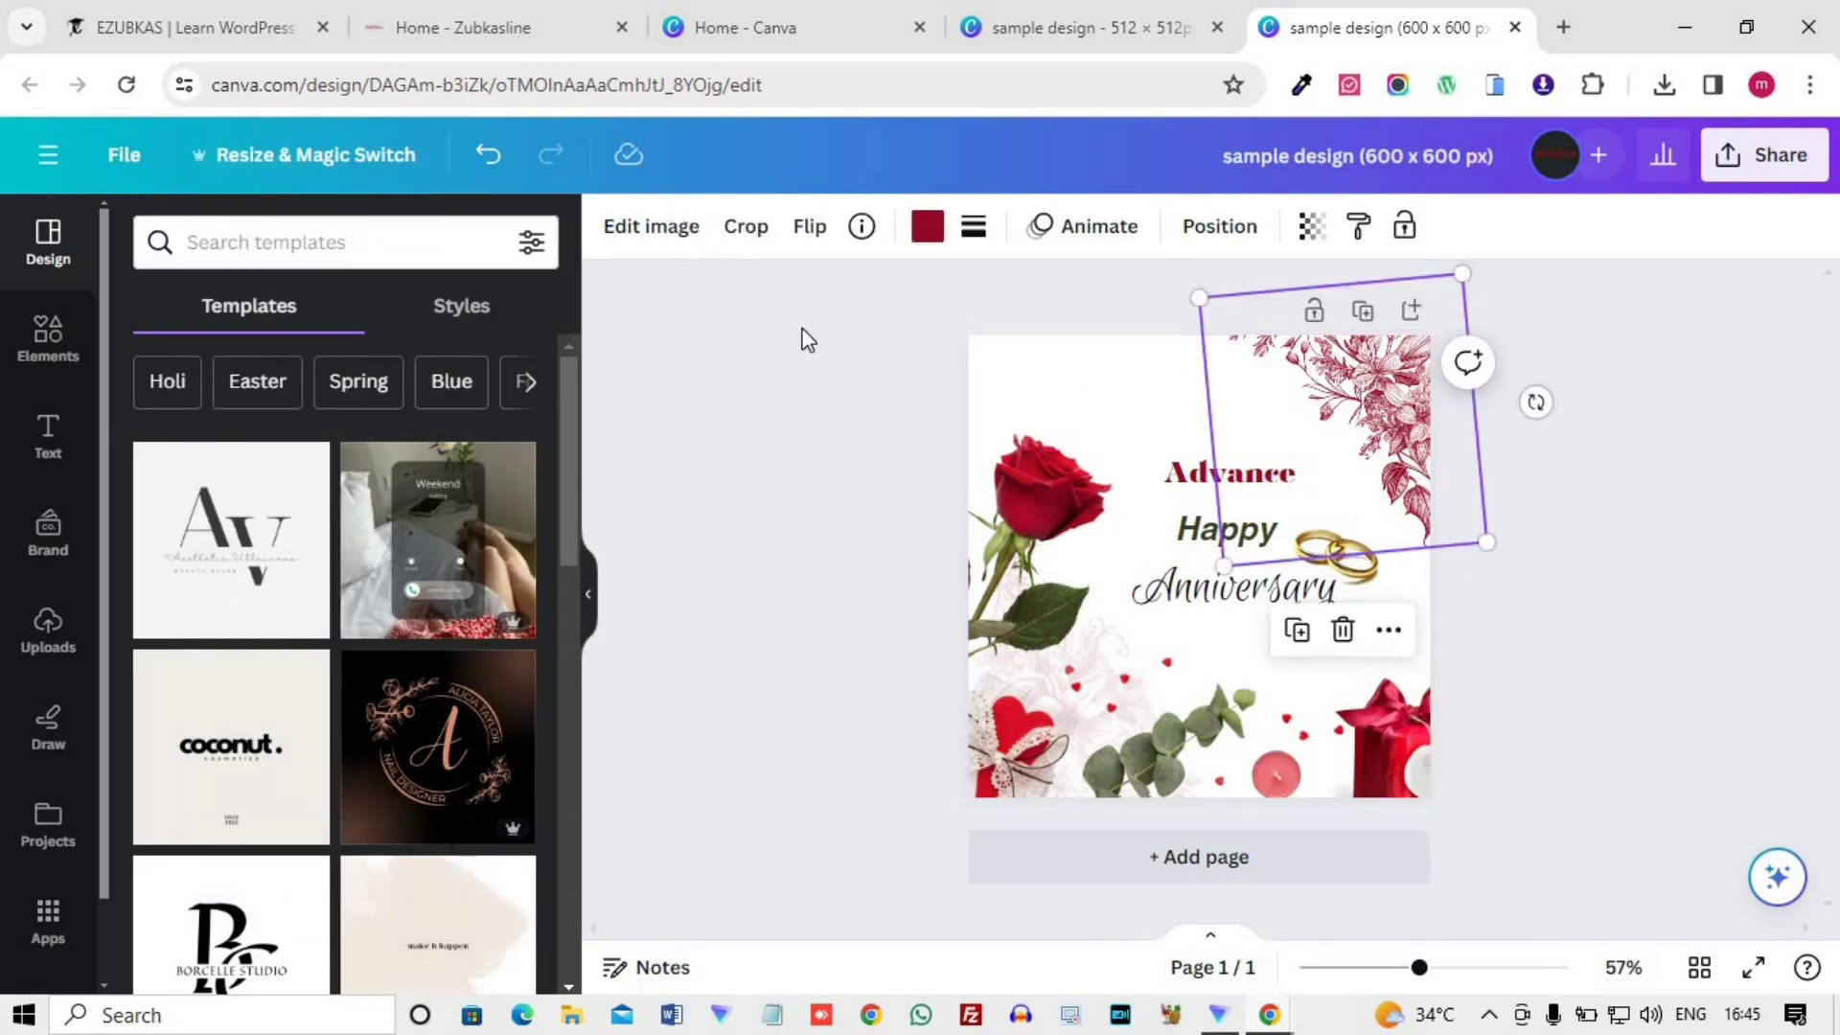
pyautogui.click(671, 230)
pyautogui.scroll(-3, 274, 476)
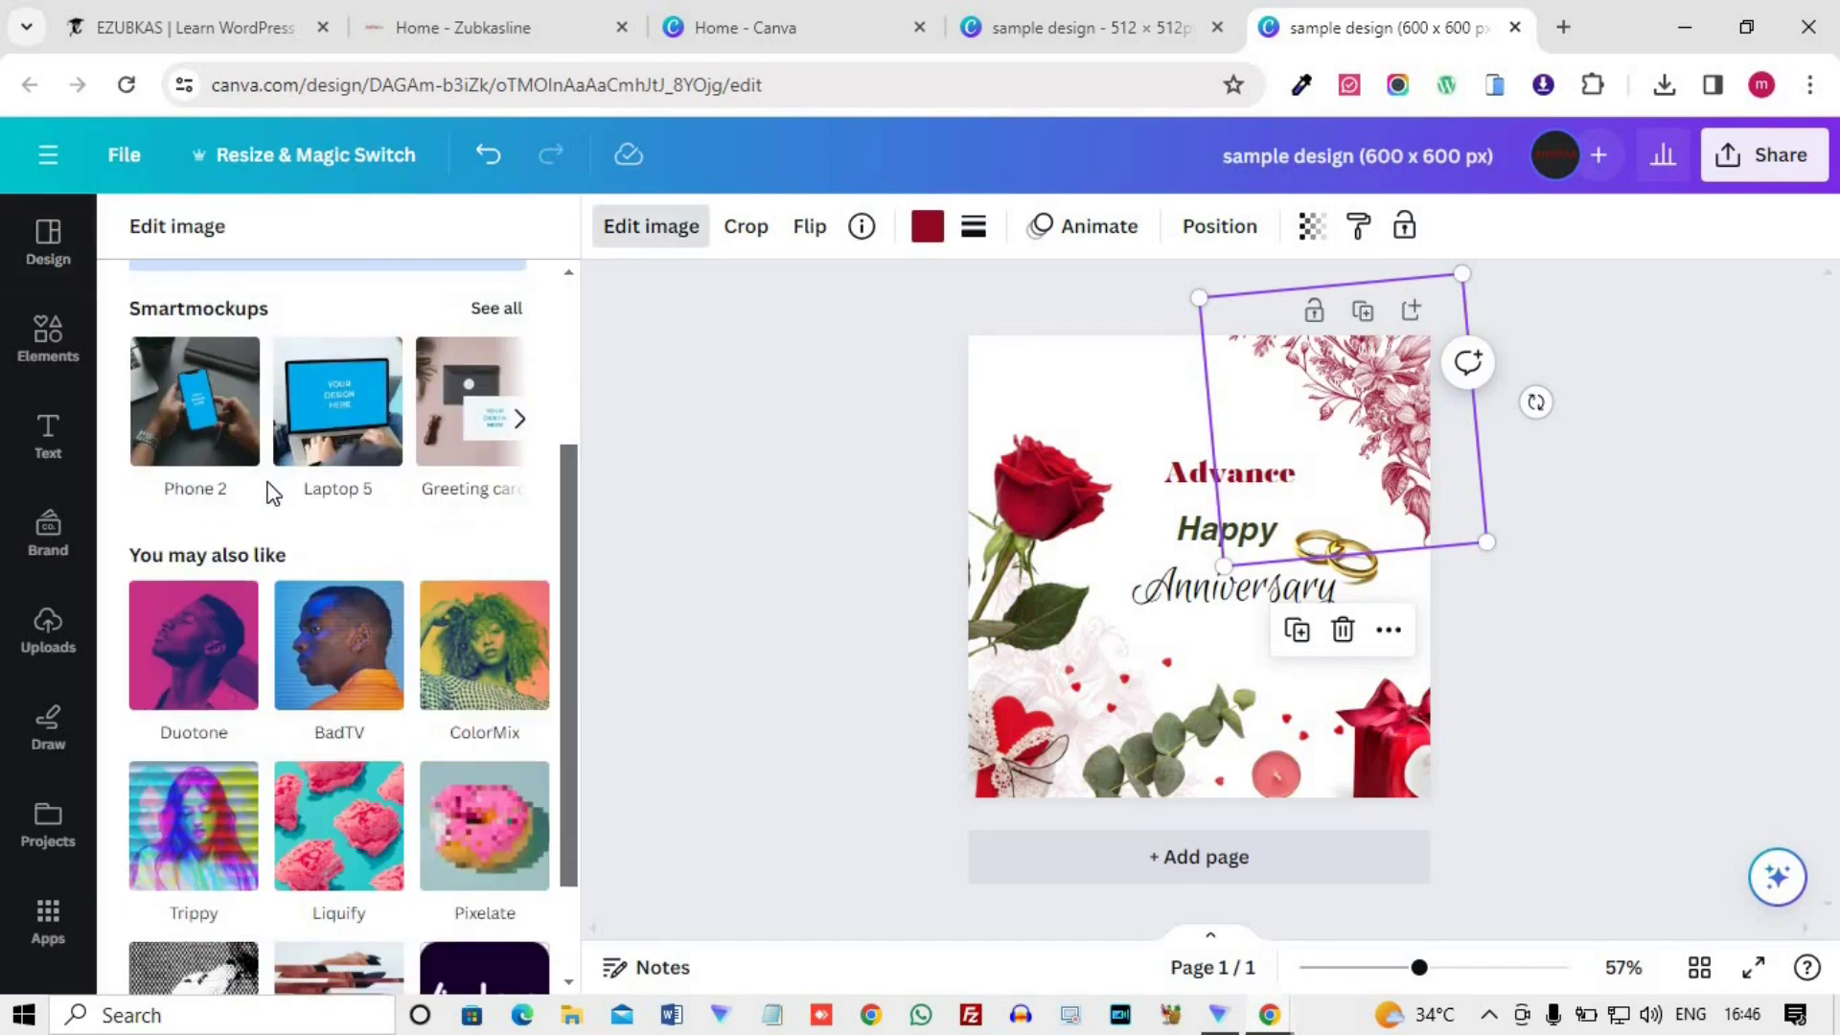
pyautogui.scroll(-2, 275, 492)
pyautogui.scroll(4, 302, 757)
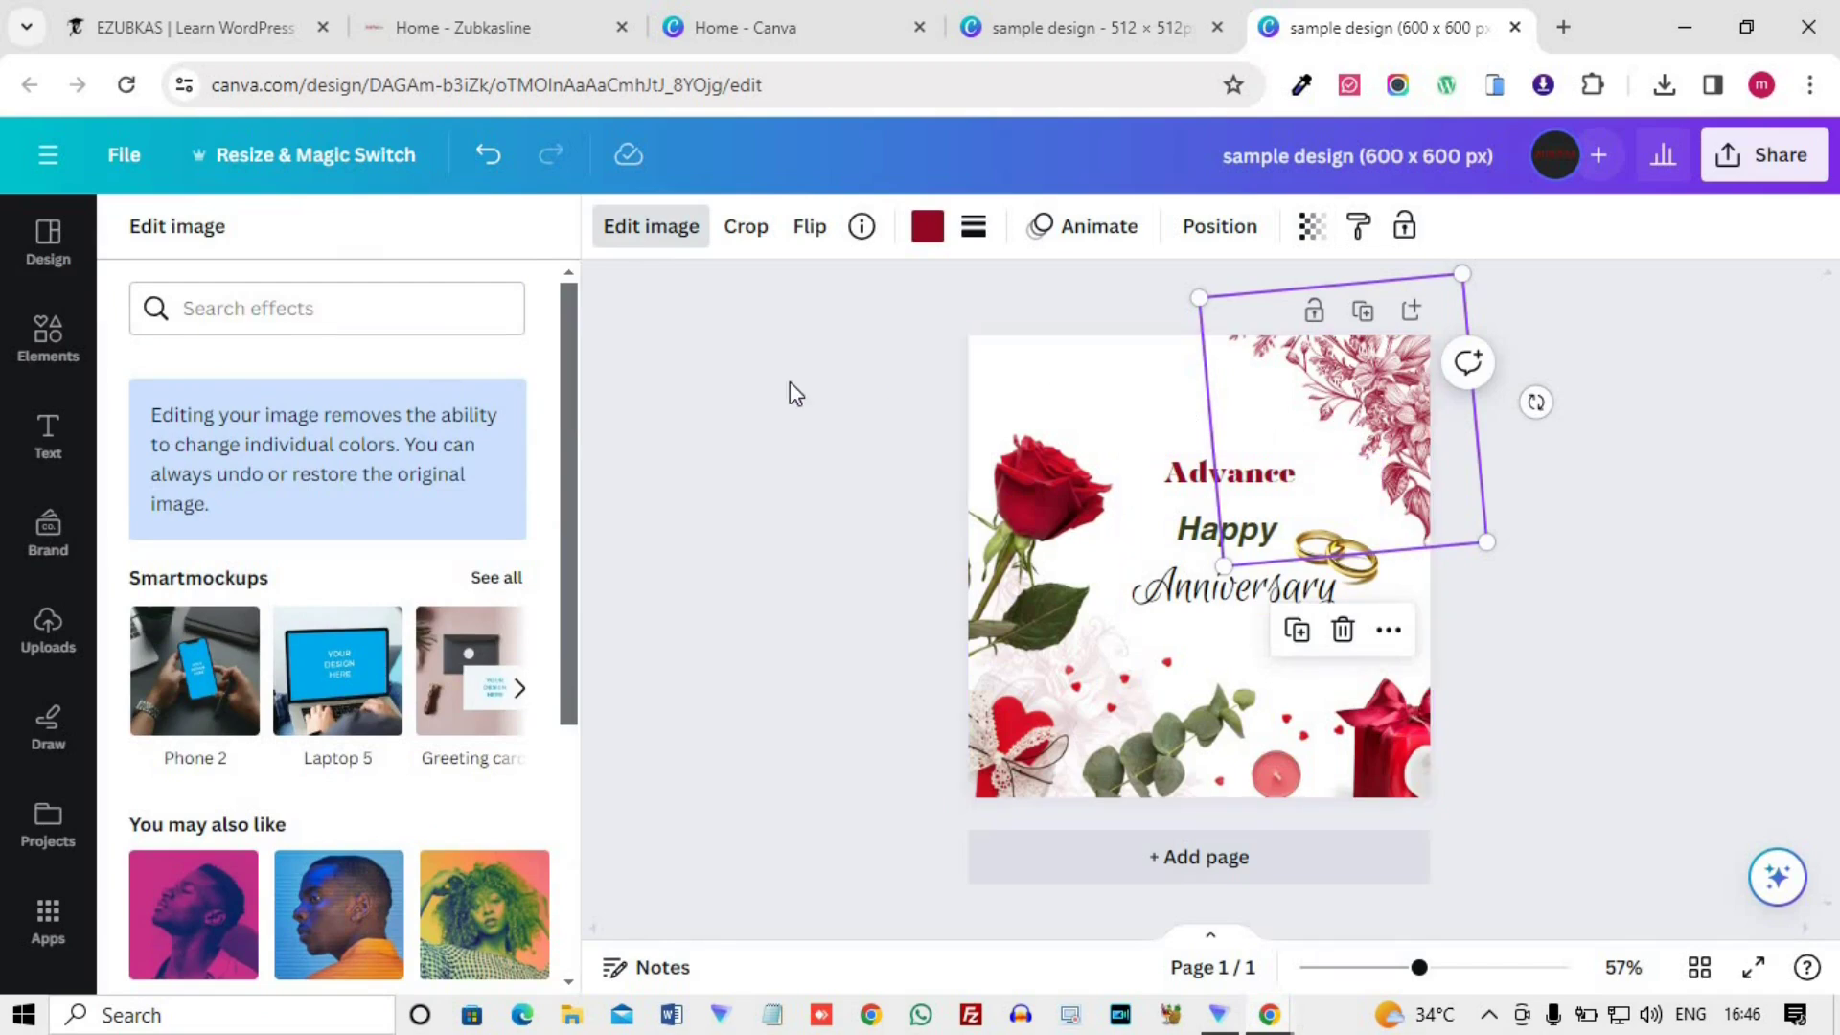
pyautogui.click(1352, 347)
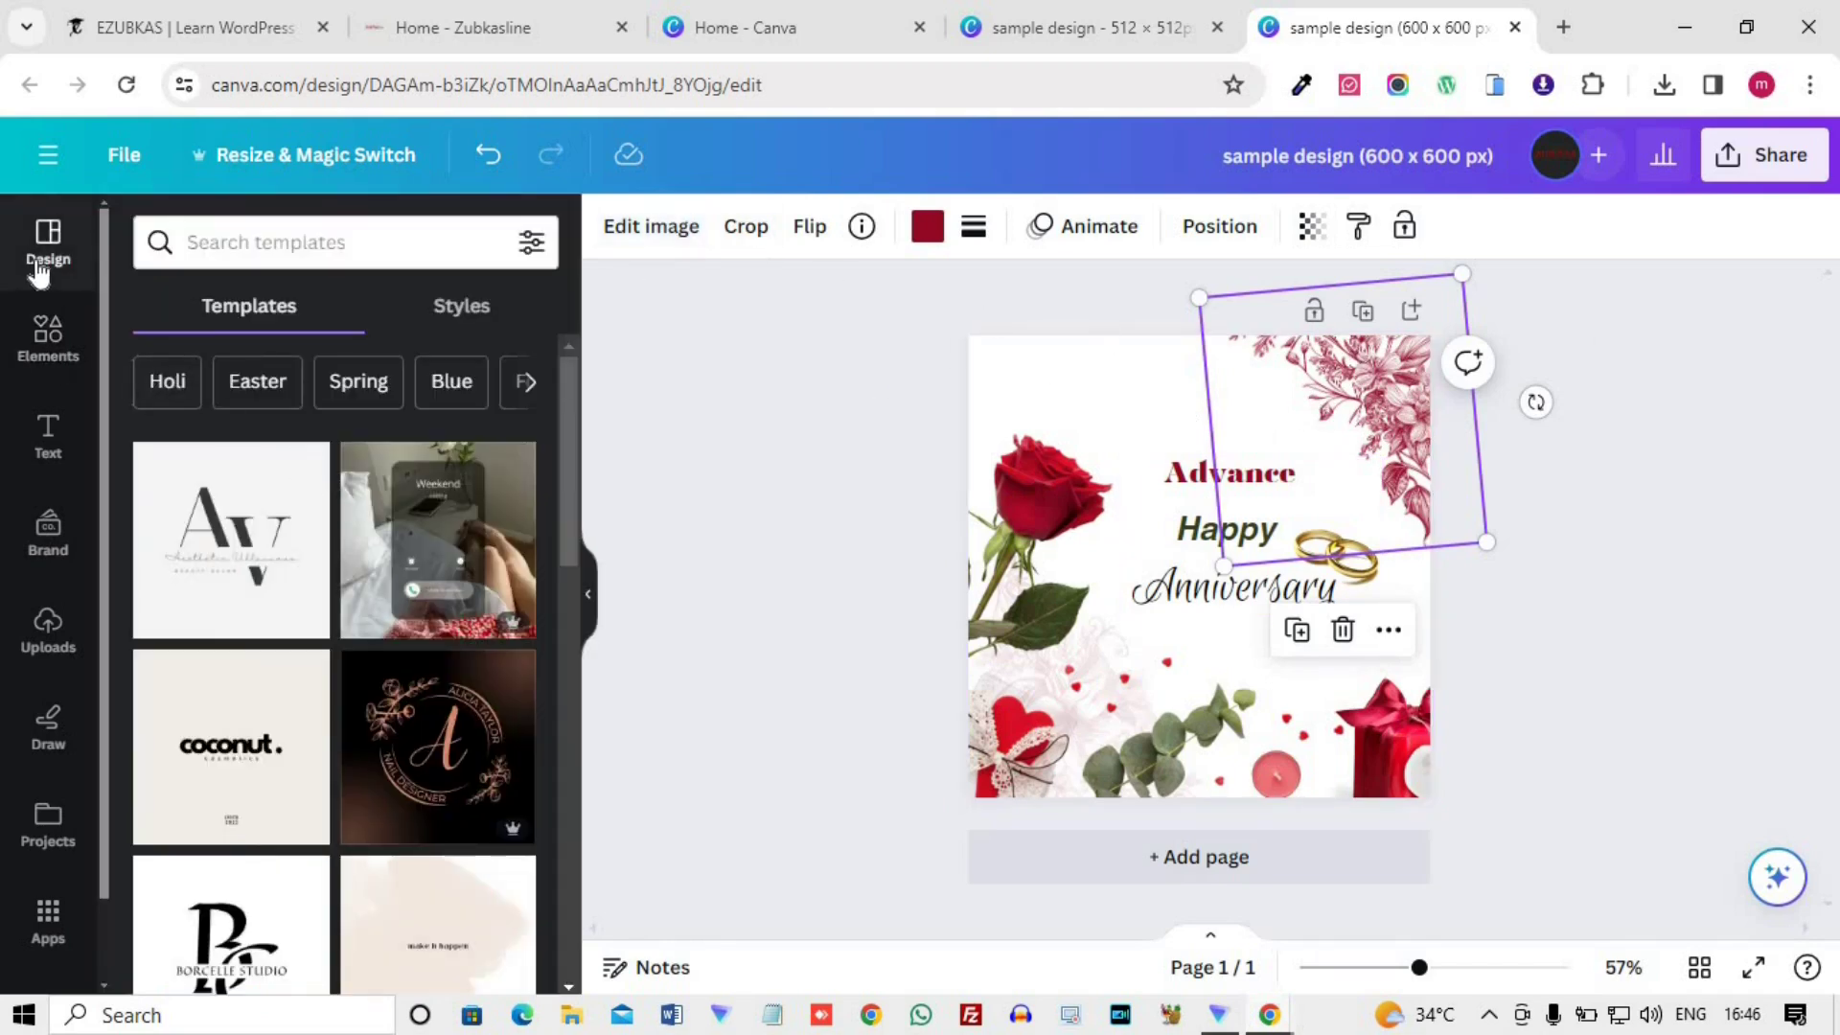
# - Add the uploaded beige-background photo of the girl in the pink dress and place it over the anniversary text
pyautogui.click(47, 635)
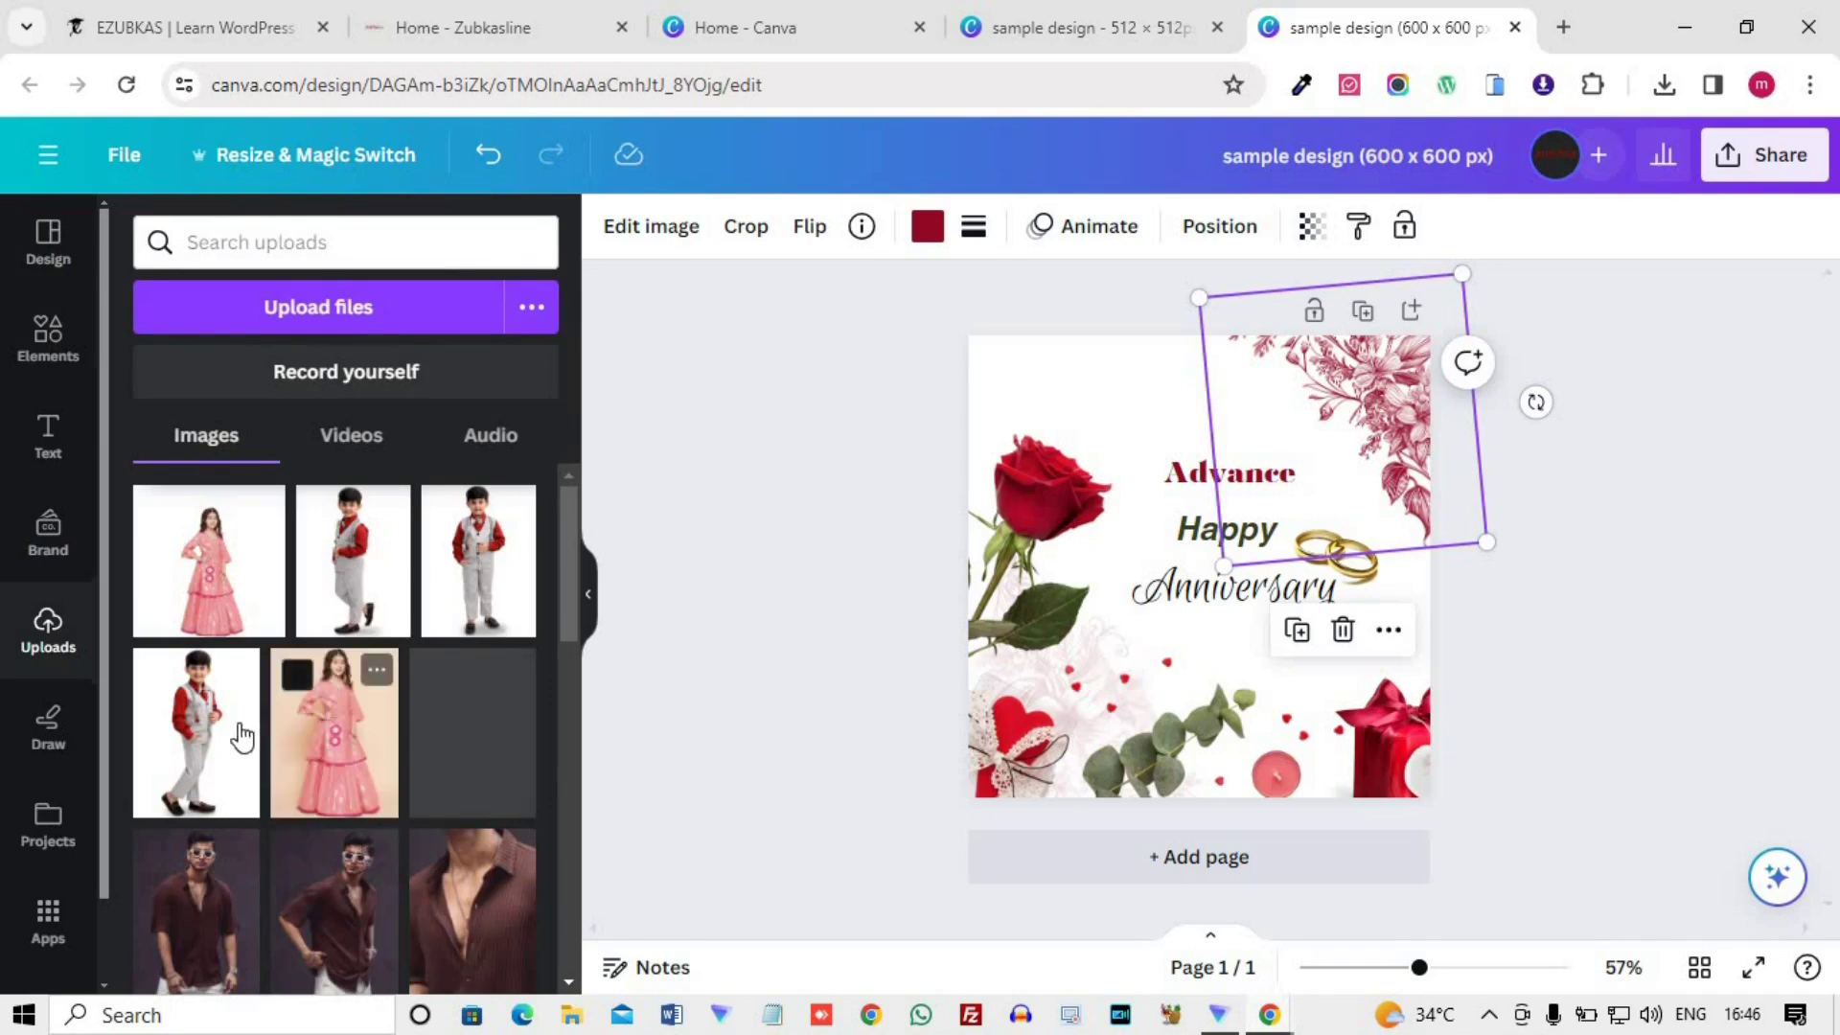
pyautogui.click(232, 602)
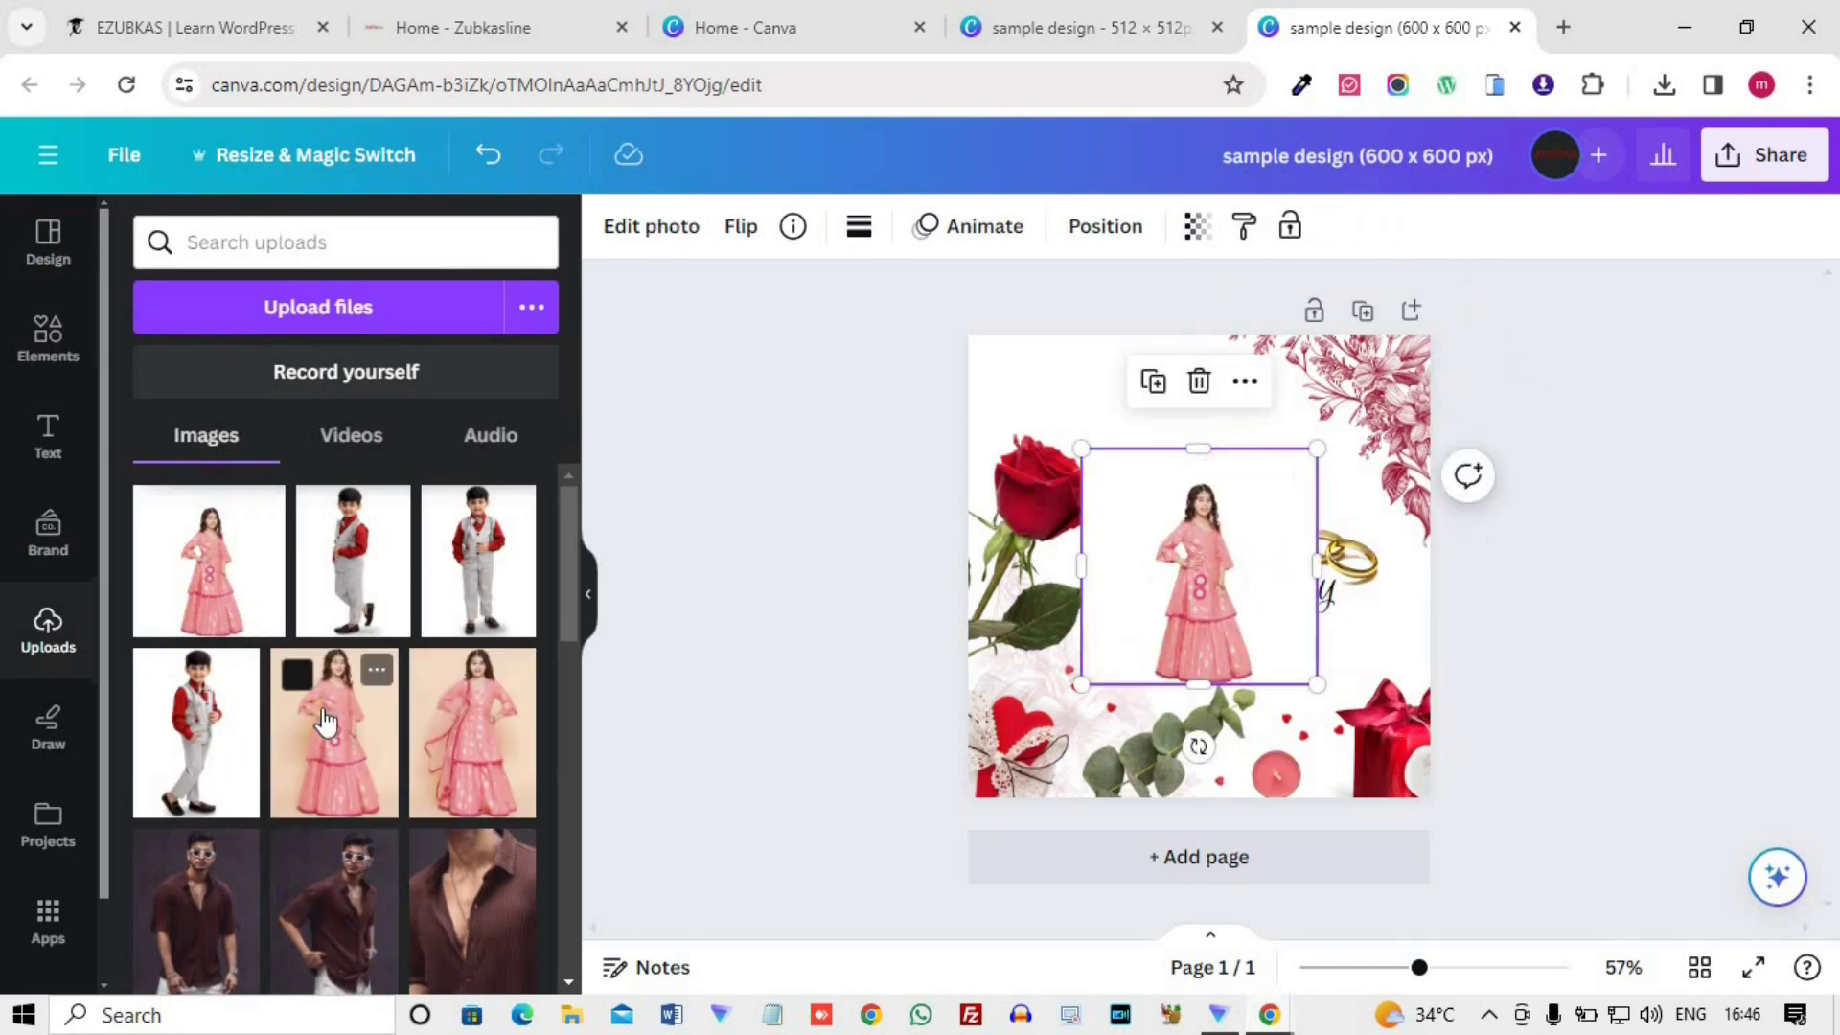
pyautogui.moveTo(333, 718); pyautogui.dragTo(1331, 697)
pyautogui.click(1187, 565)
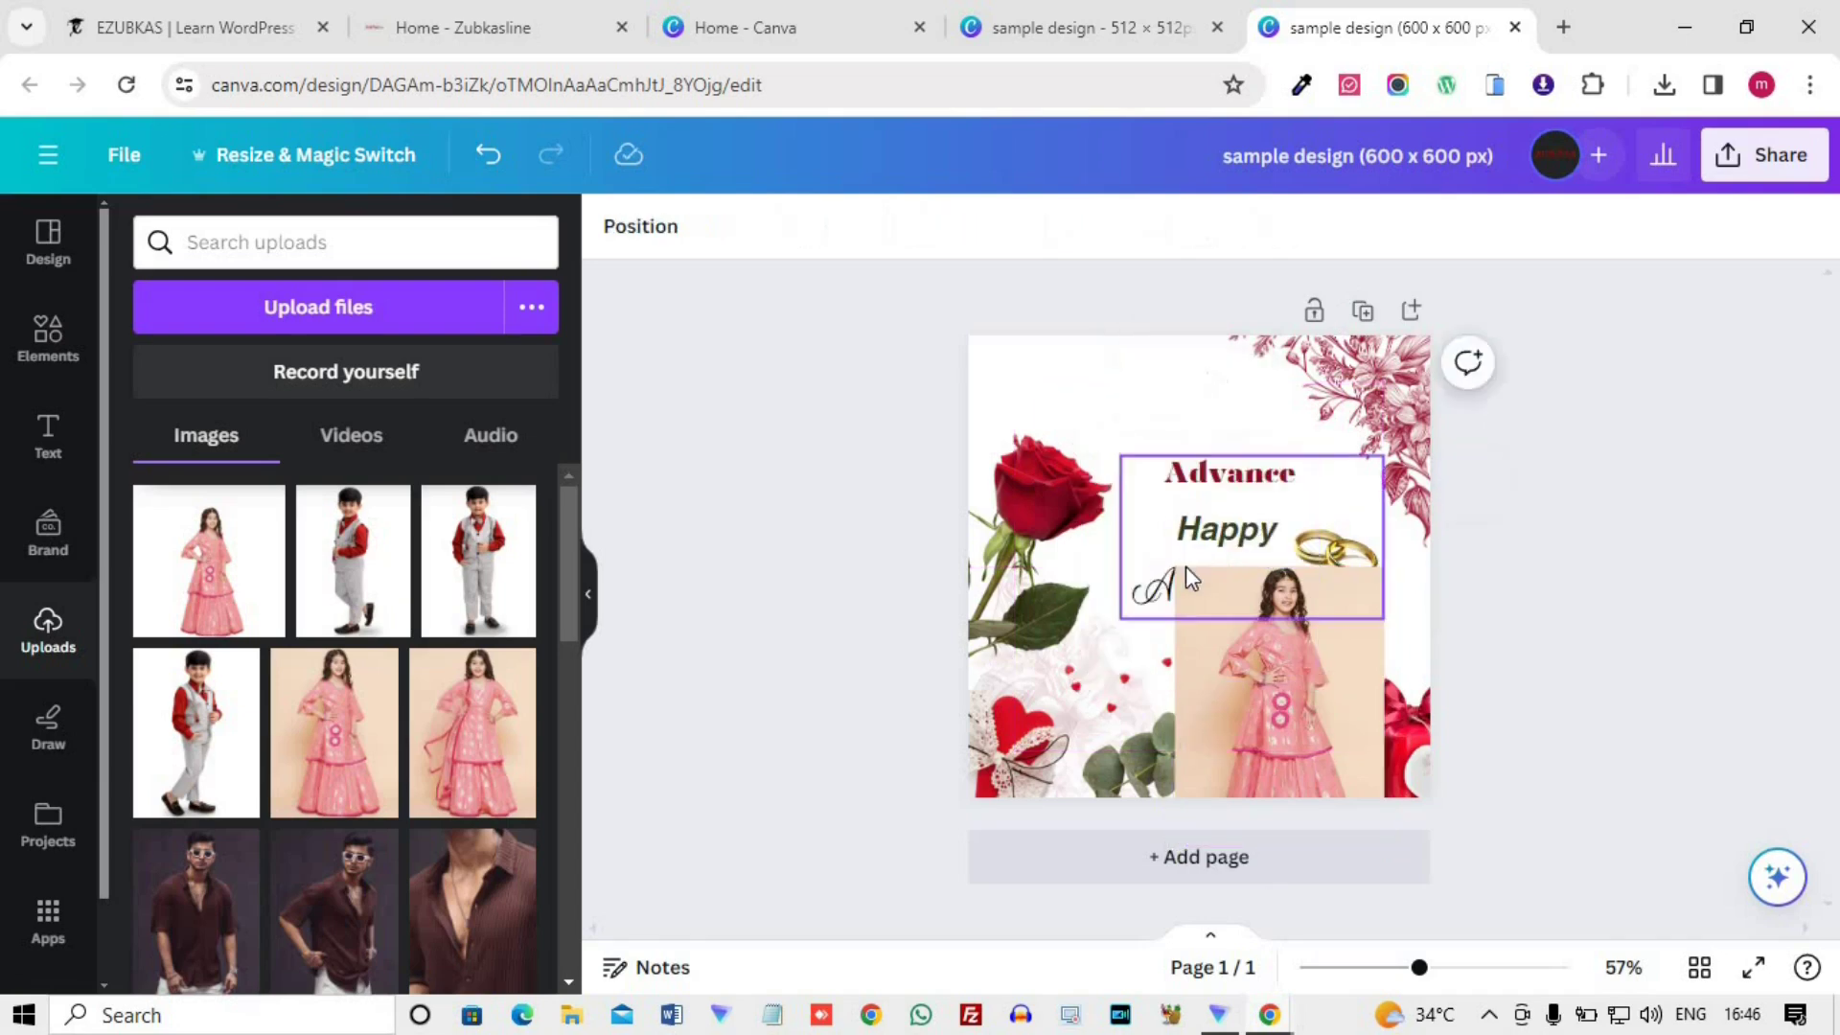
pyautogui.moveTo(1244, 642); pyautogui.dragTo(1137, 471)
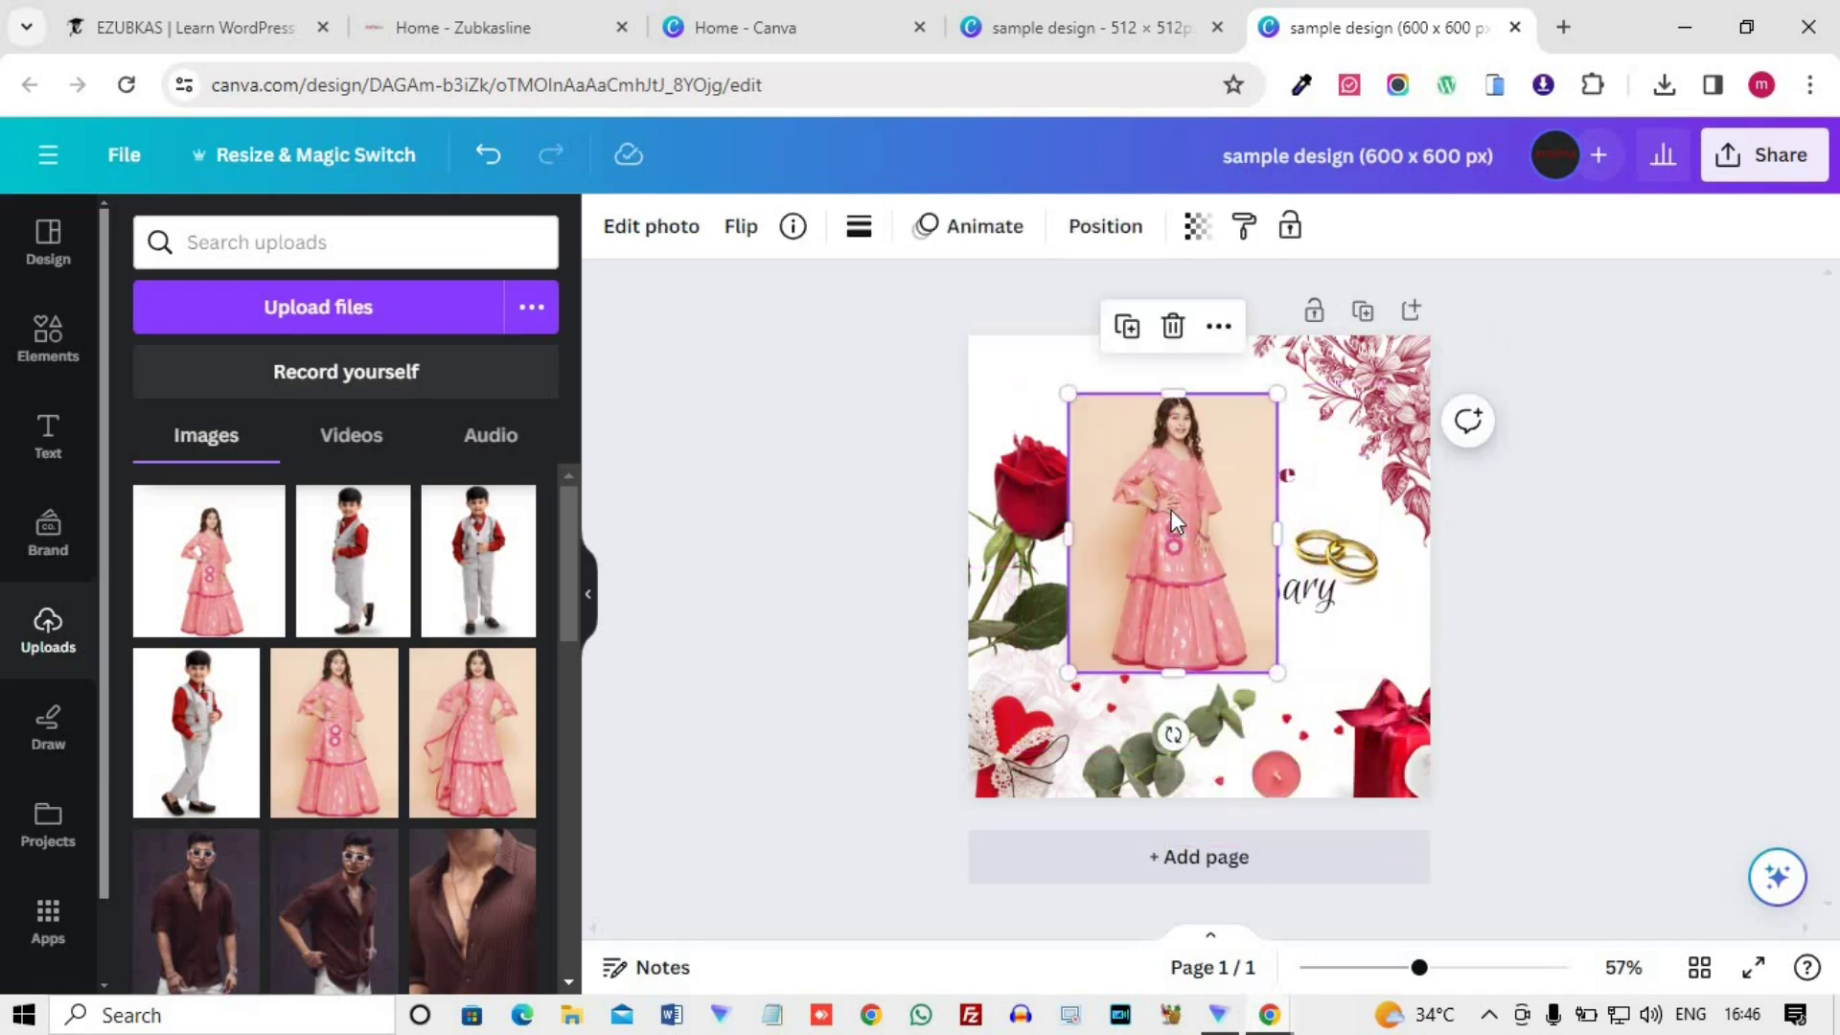
# - Erase the dark pink trim along the bottom hem of the girl's skirt with Magic Eraser
pyautogui.click(661, 242)
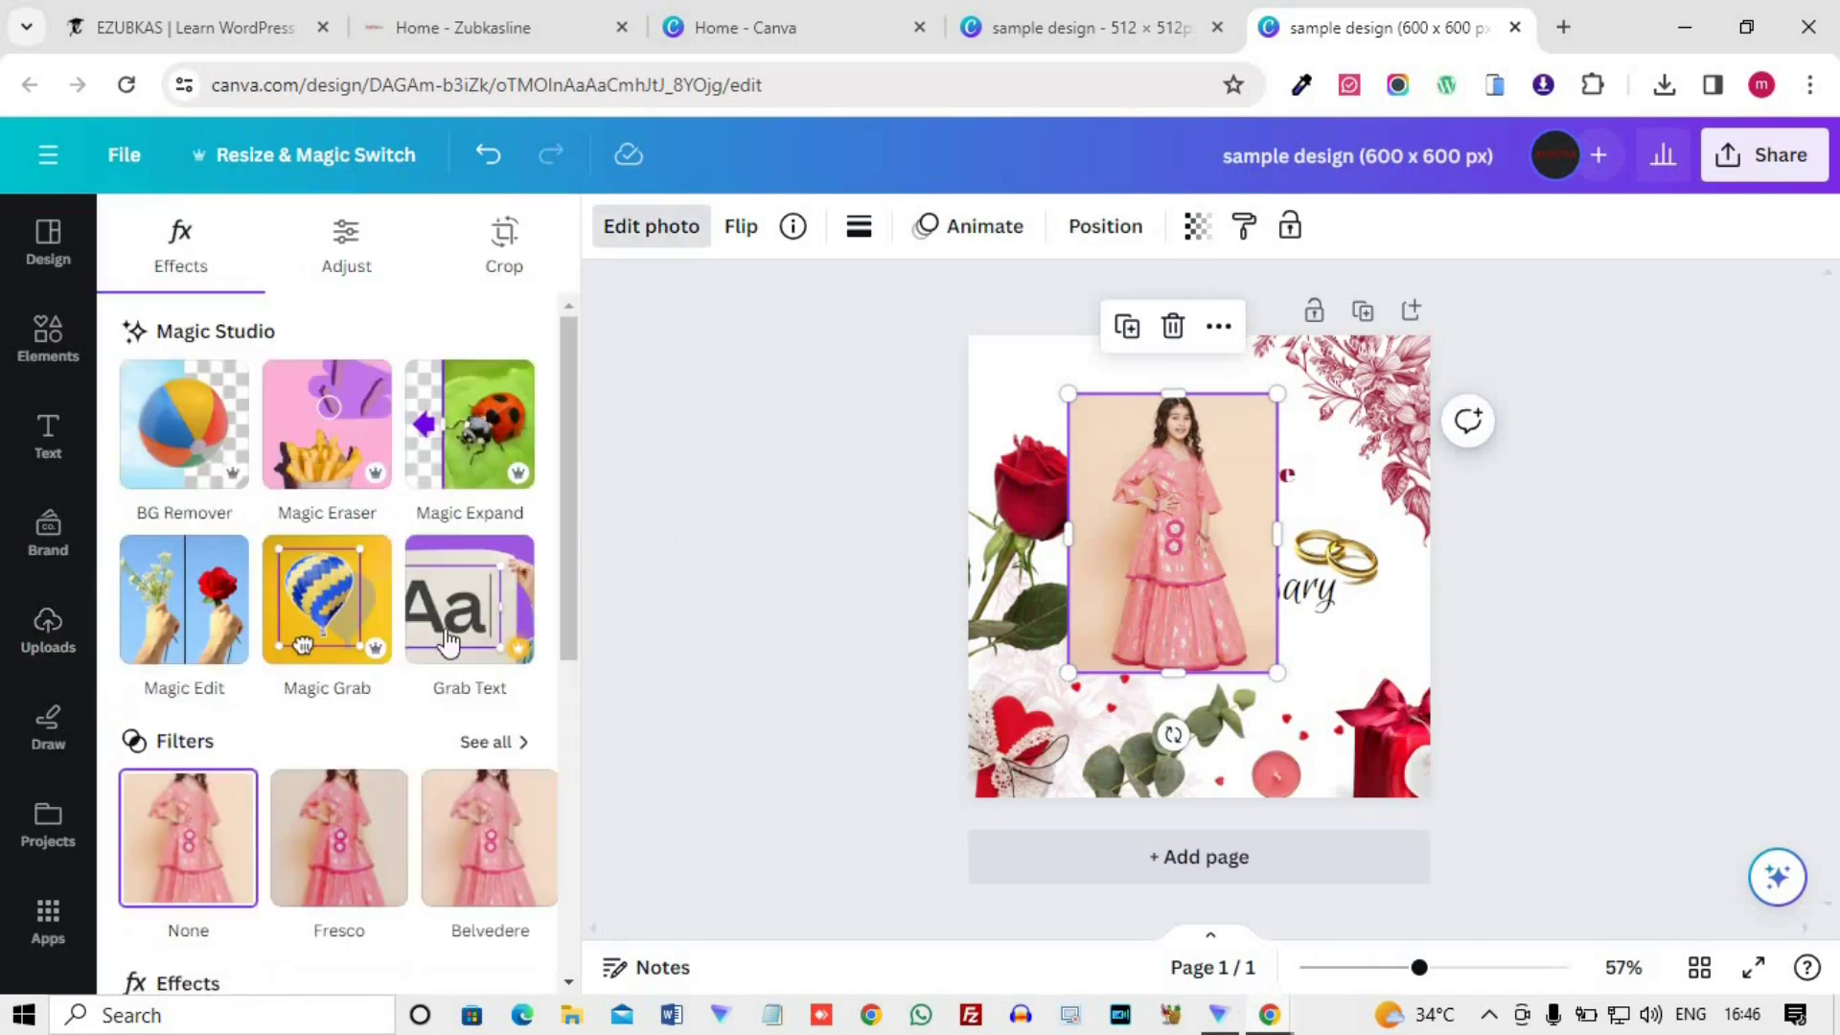
pyautogui.click(337, 440)
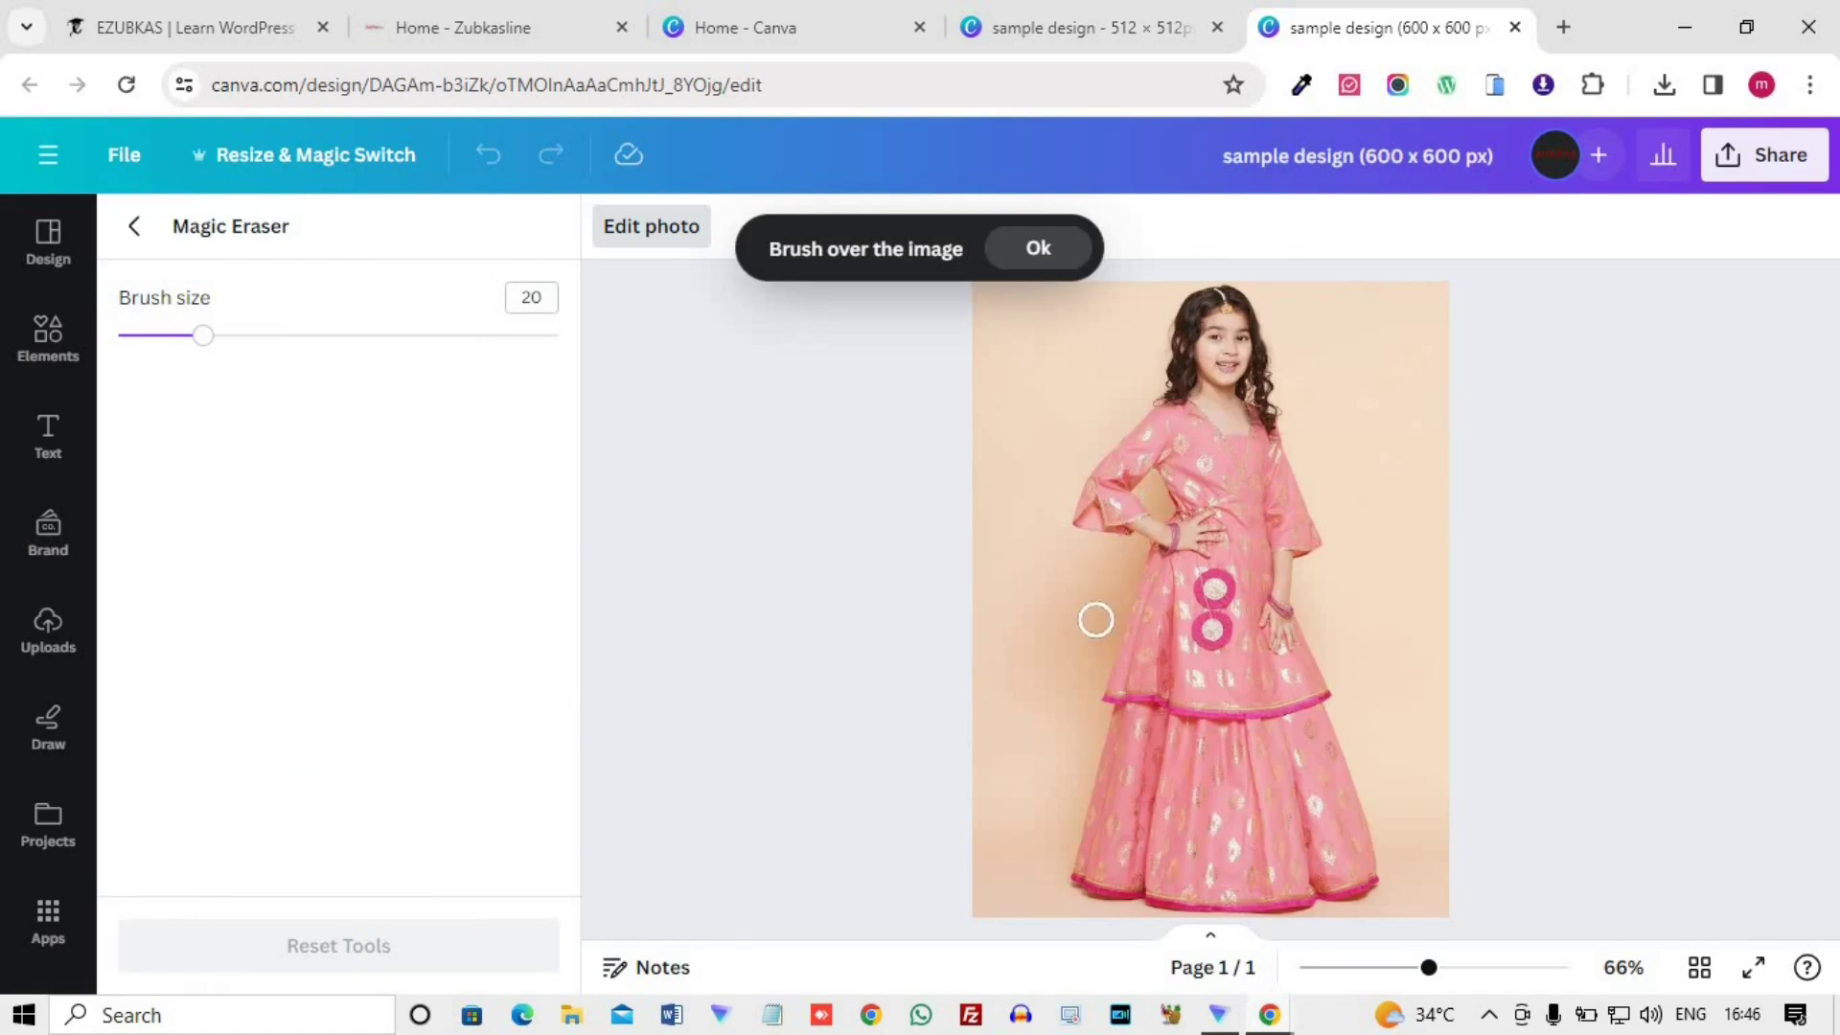
pyautogui.click(1214, 590)
pyautogui.moveTo(1073, 879)
pyautogui.mouseDown()
pyautogui.moveTo(1167, 899)
pyautogui.moveTo(1385, 880)
pyautogui.mouseUp()
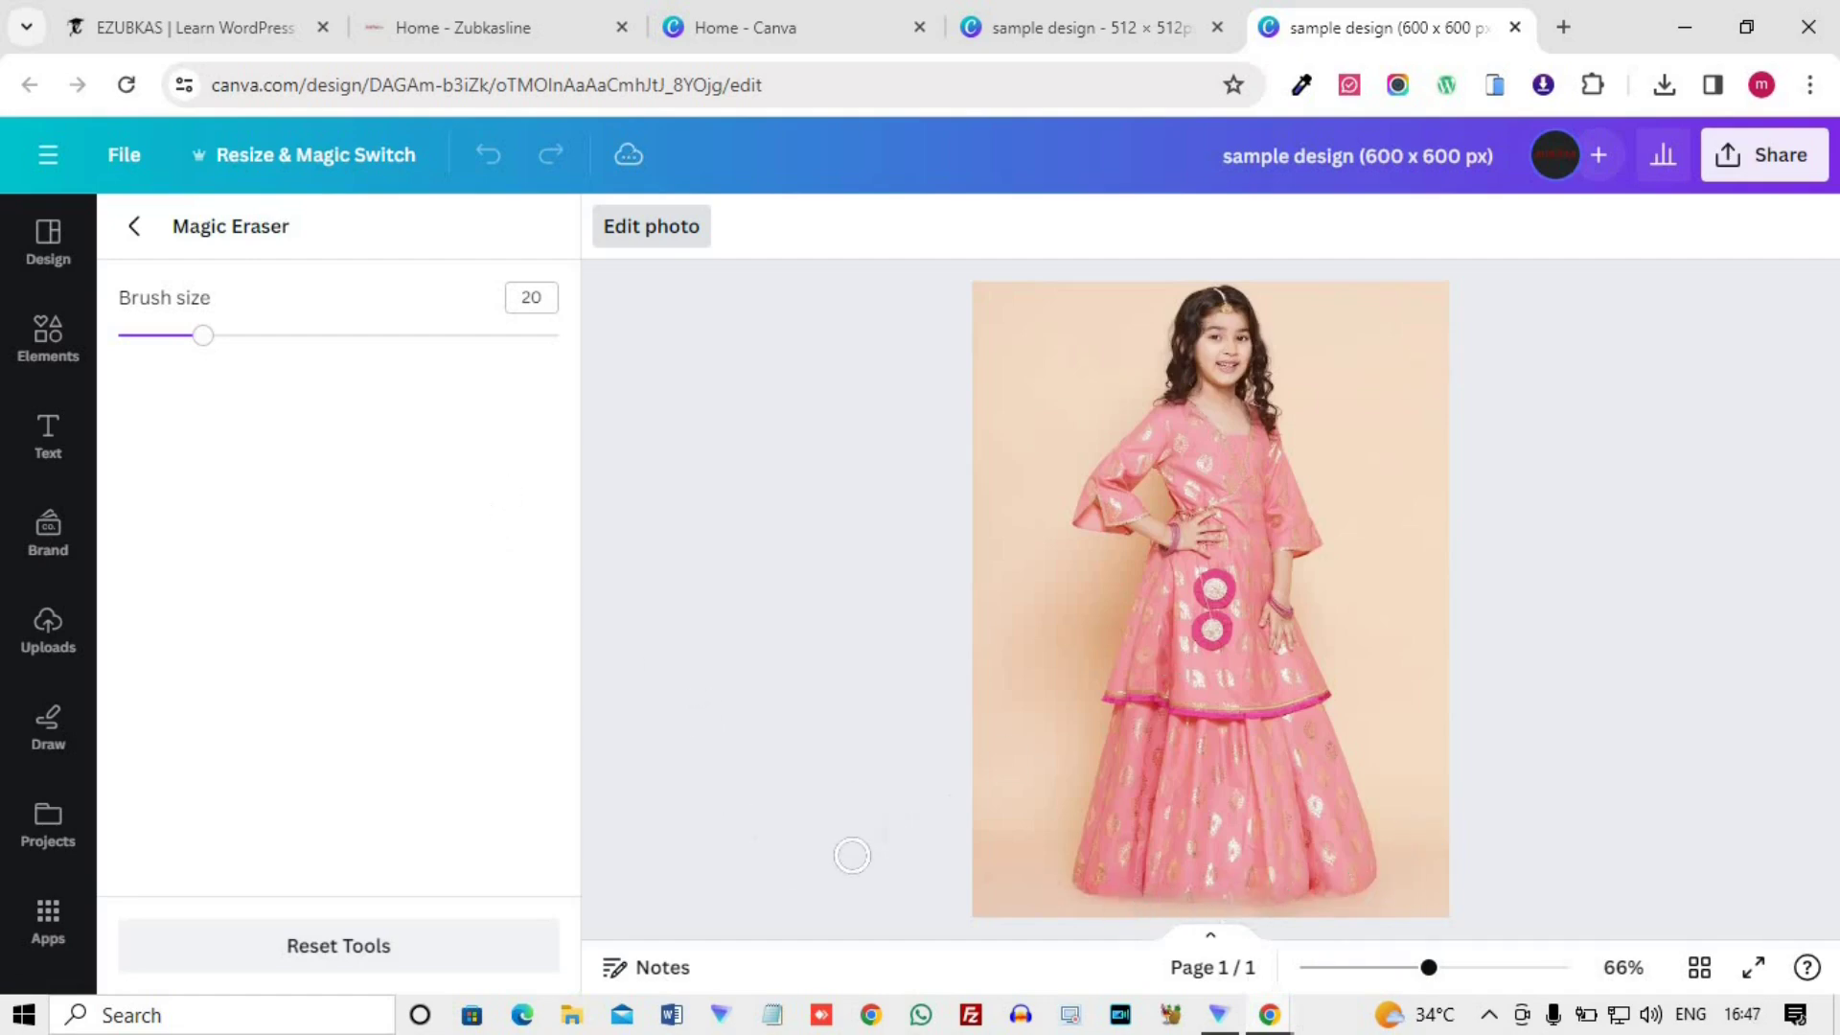
pyautogui.scroll(-3, 1041, 439)
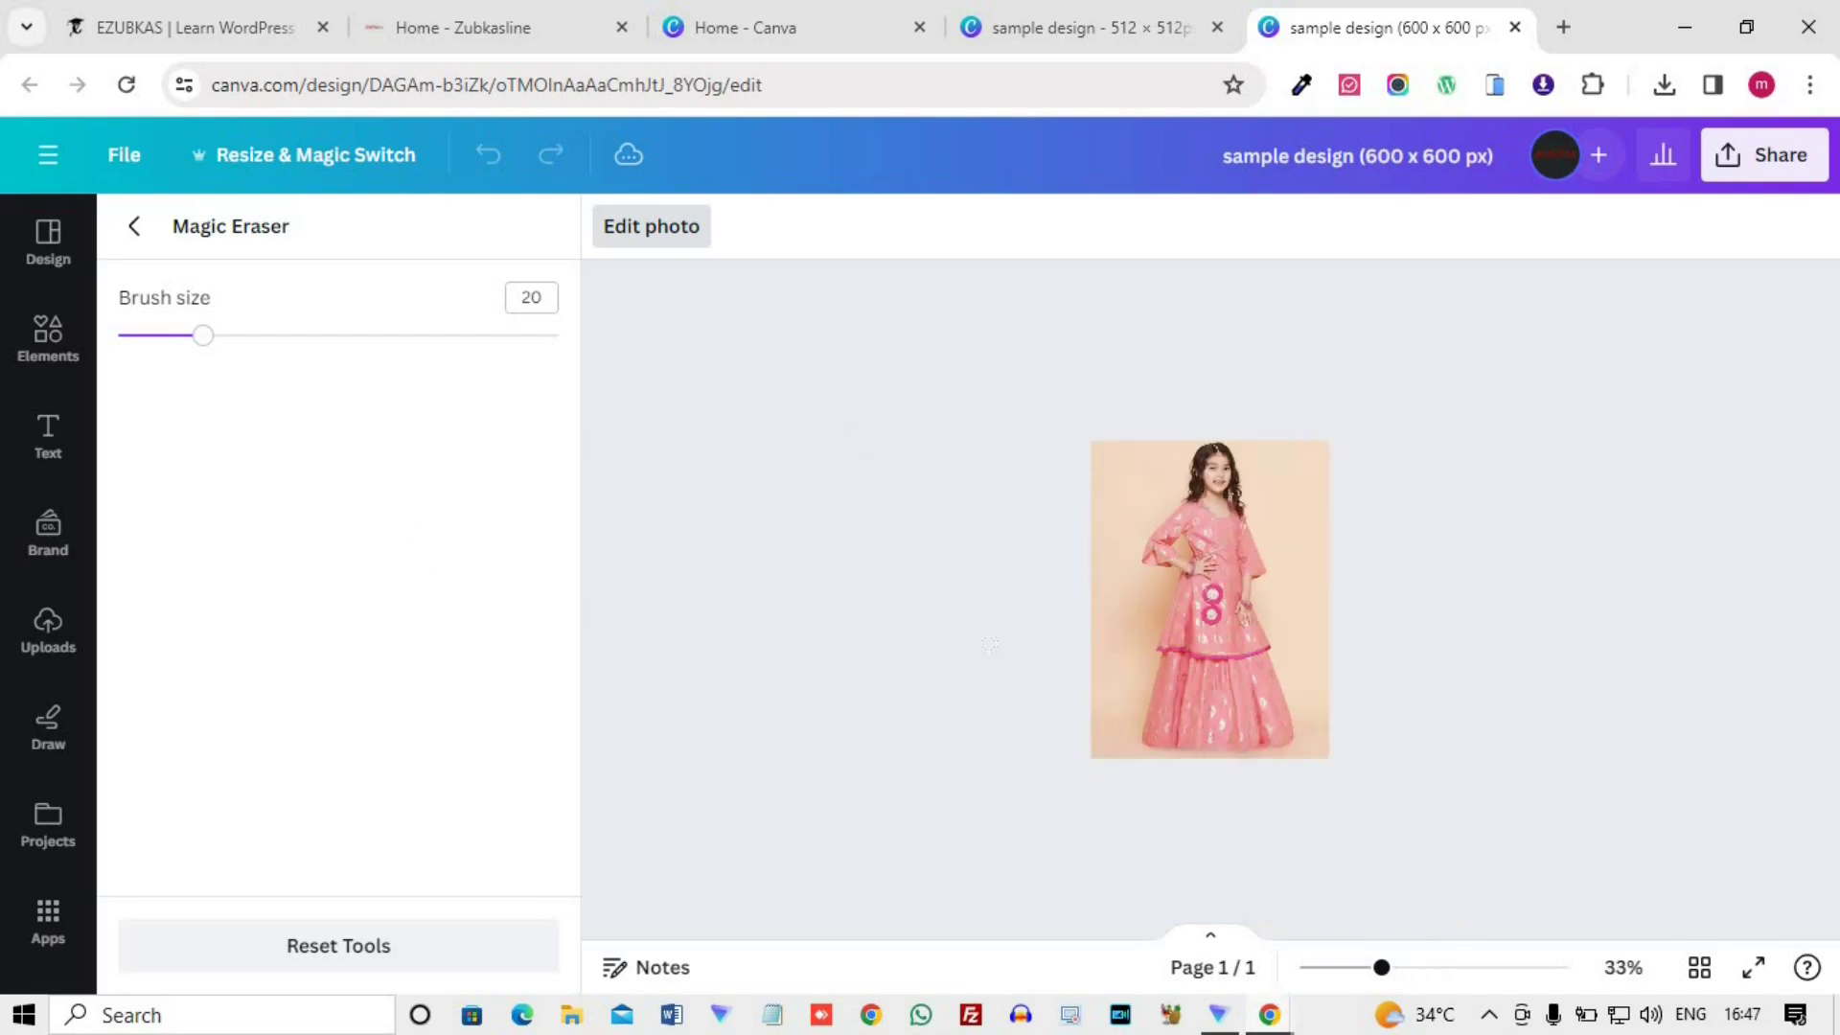
pyautogui.scroll(2, 990, 644)
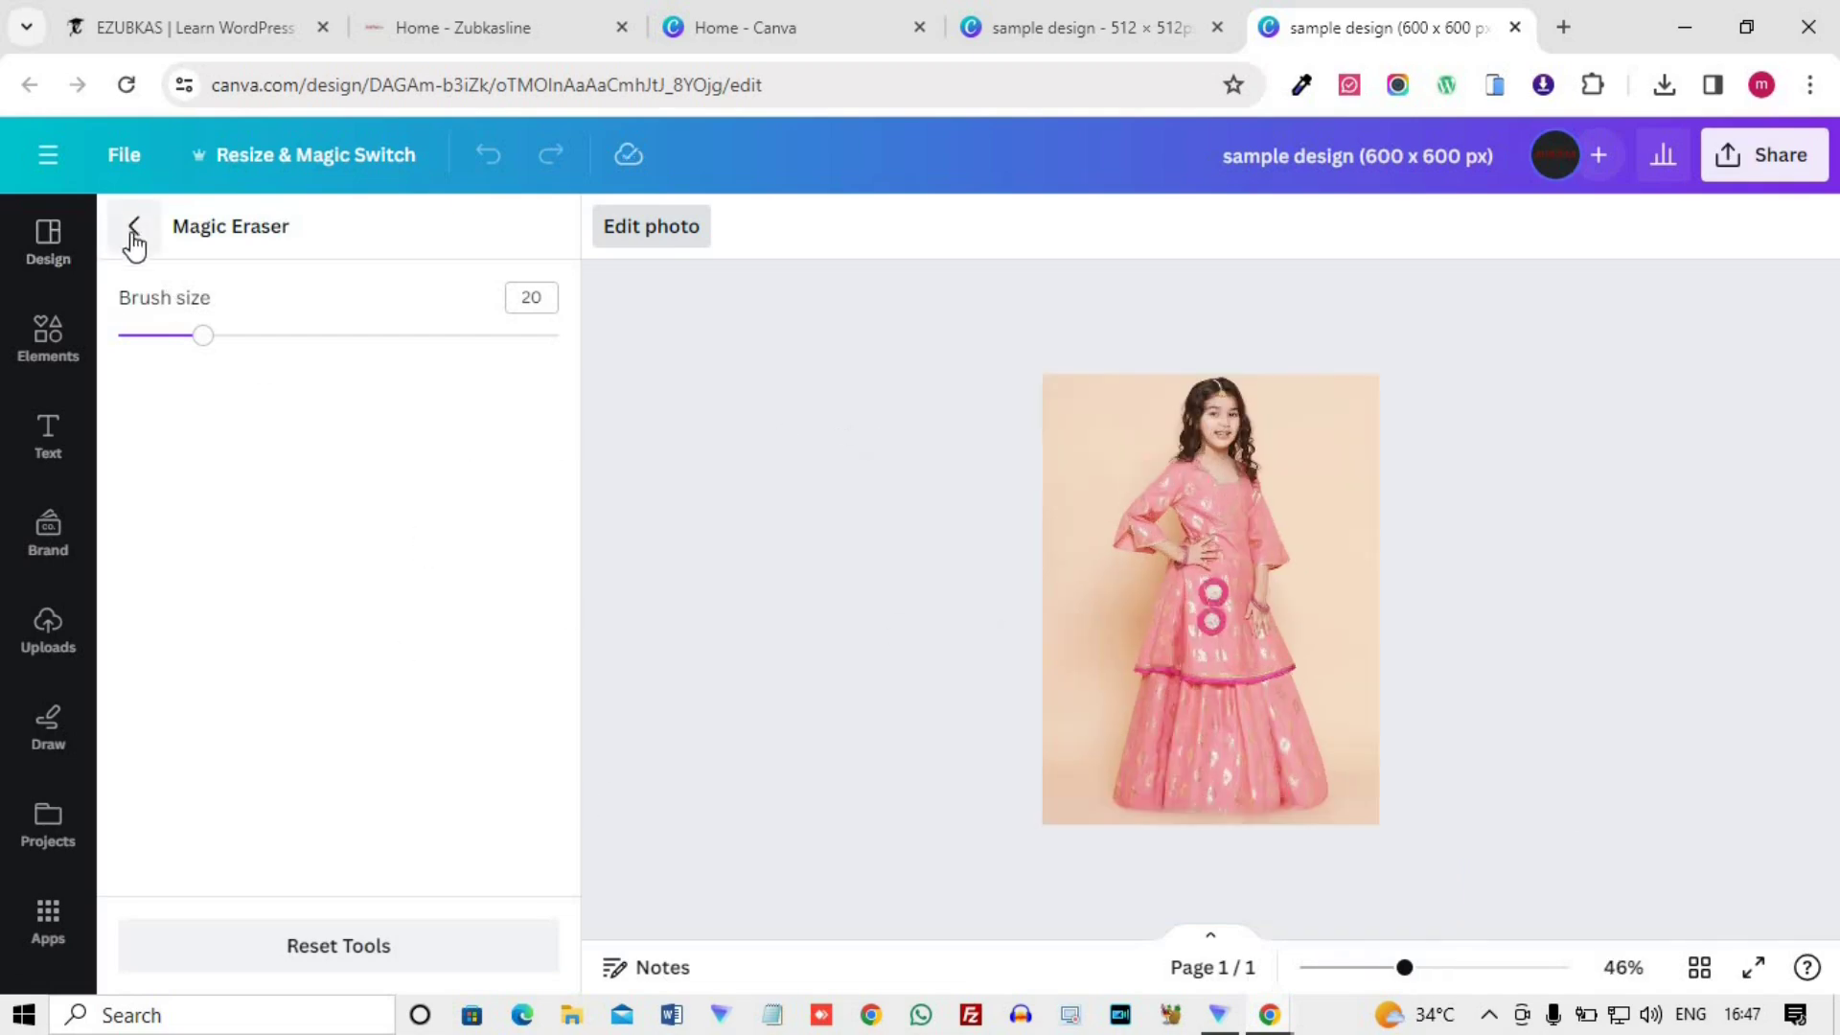
pyautogui.click(134, 226)
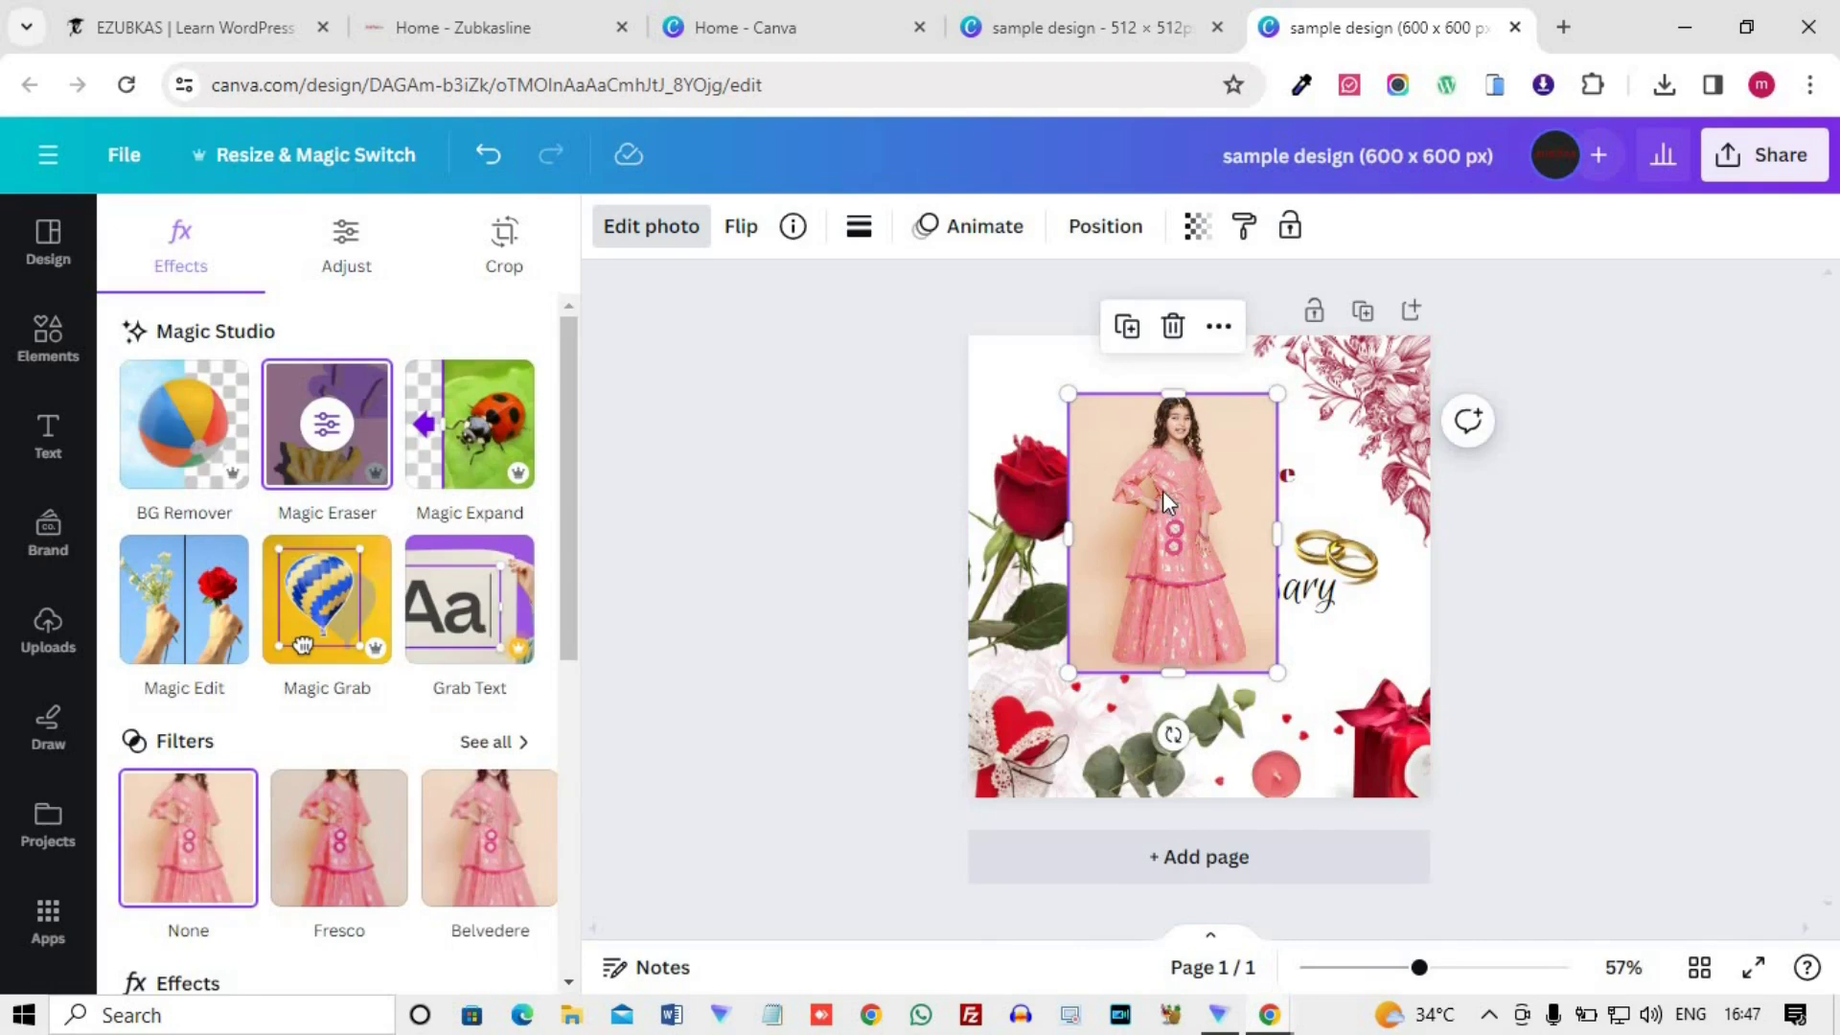
# - Remove the background of the girl's photo and enlarge the cut-out to nearly the card's full height
pyautogui.moveTo(1163, 491); pyautogui.dragTo(1157, 457)
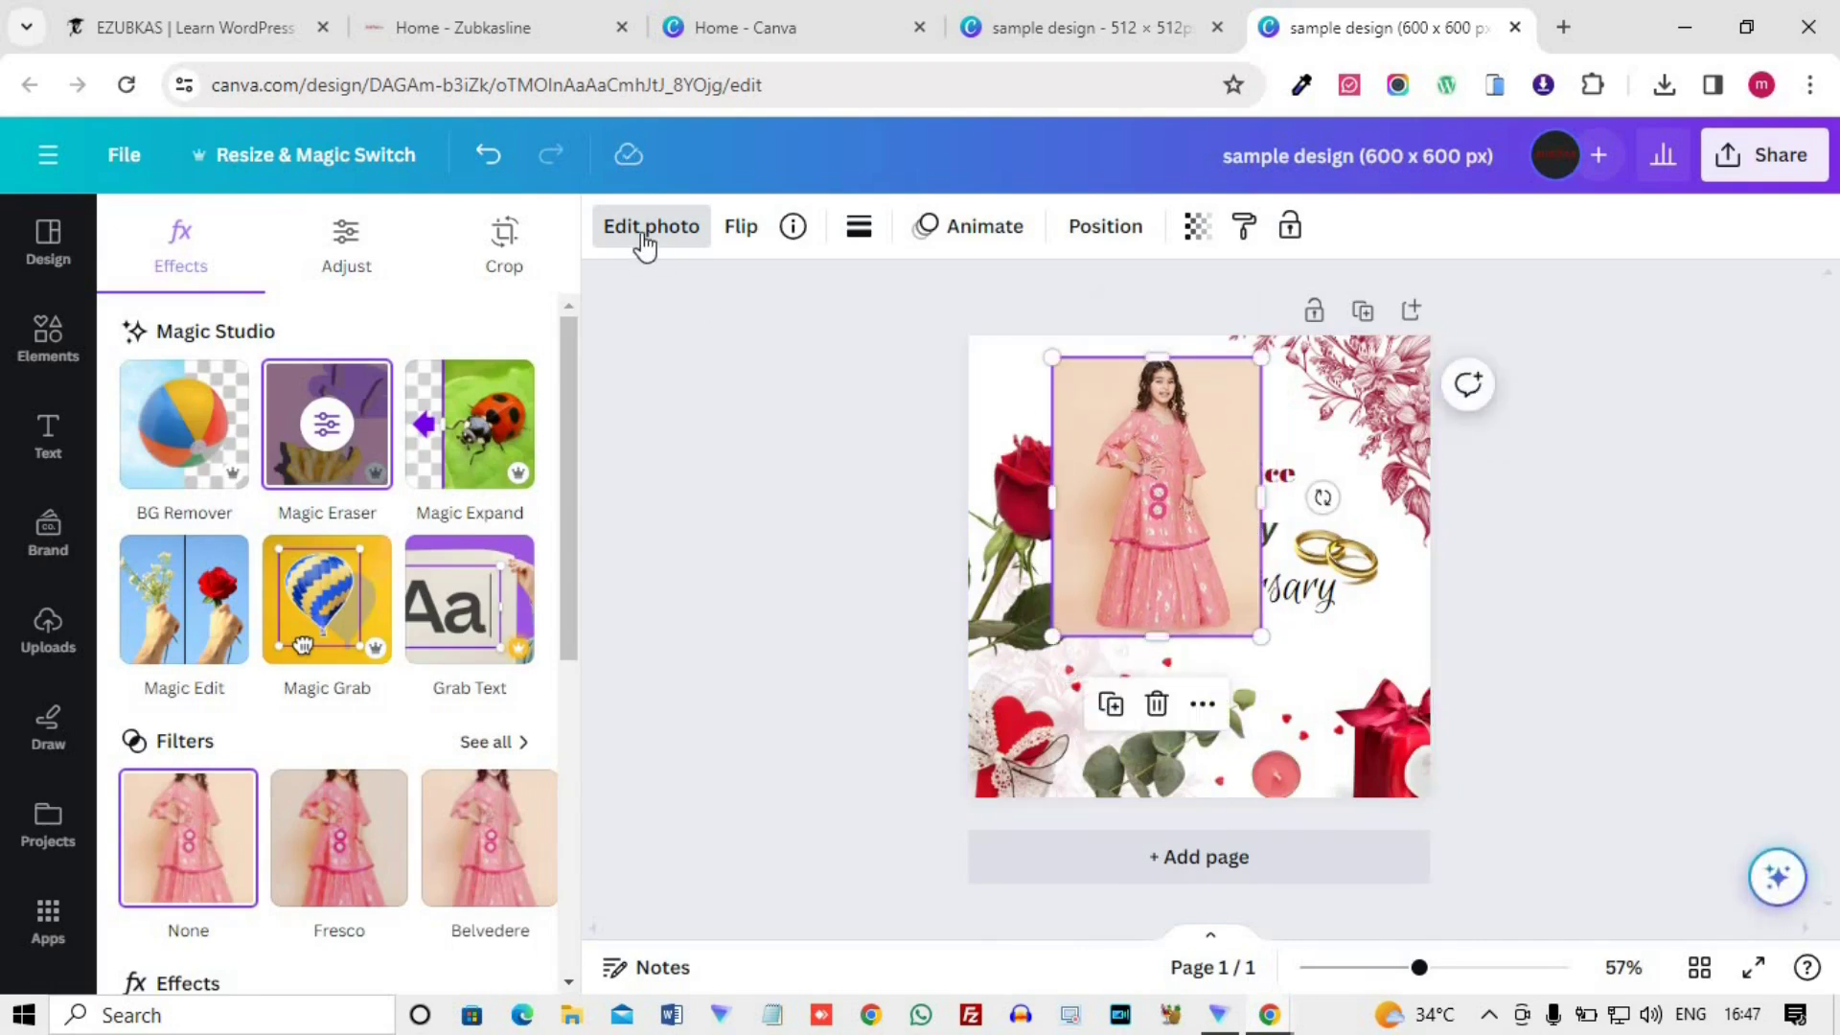
pyautogui.click(209, 433)
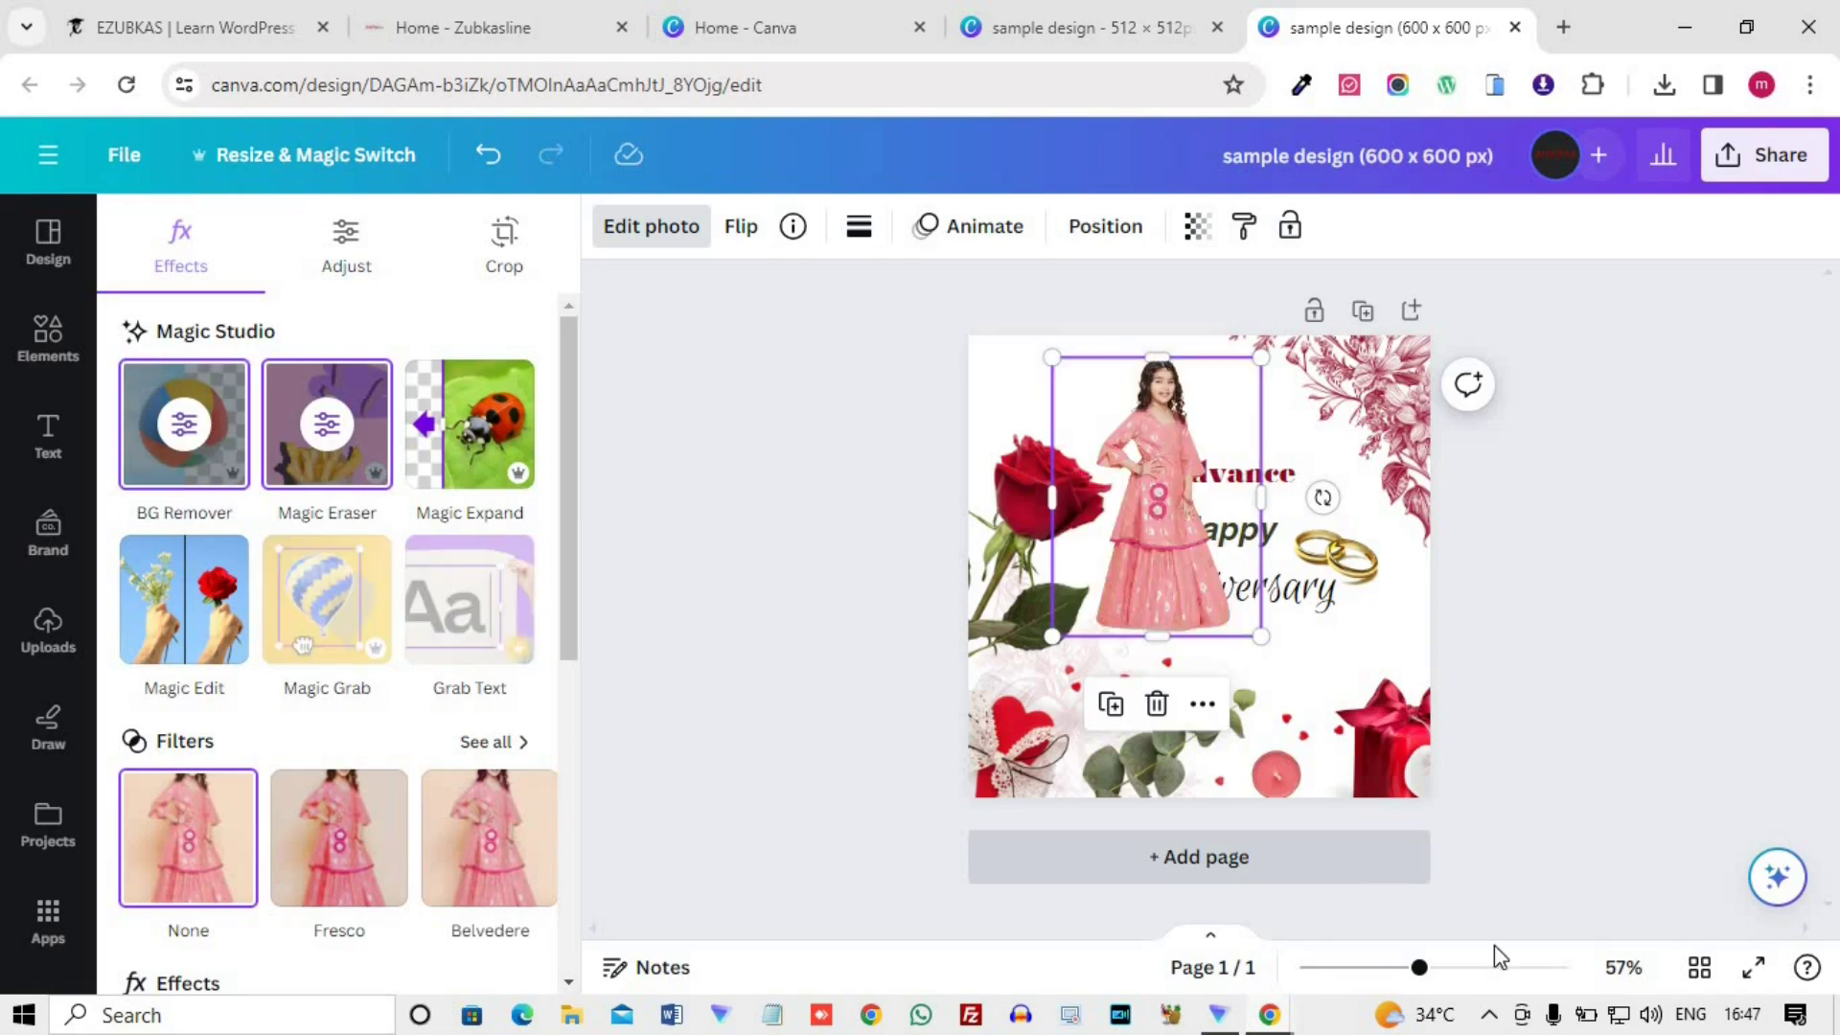
pyautogui.moveTo(1261, 636); pyautogui.dragTo(1414, 763)
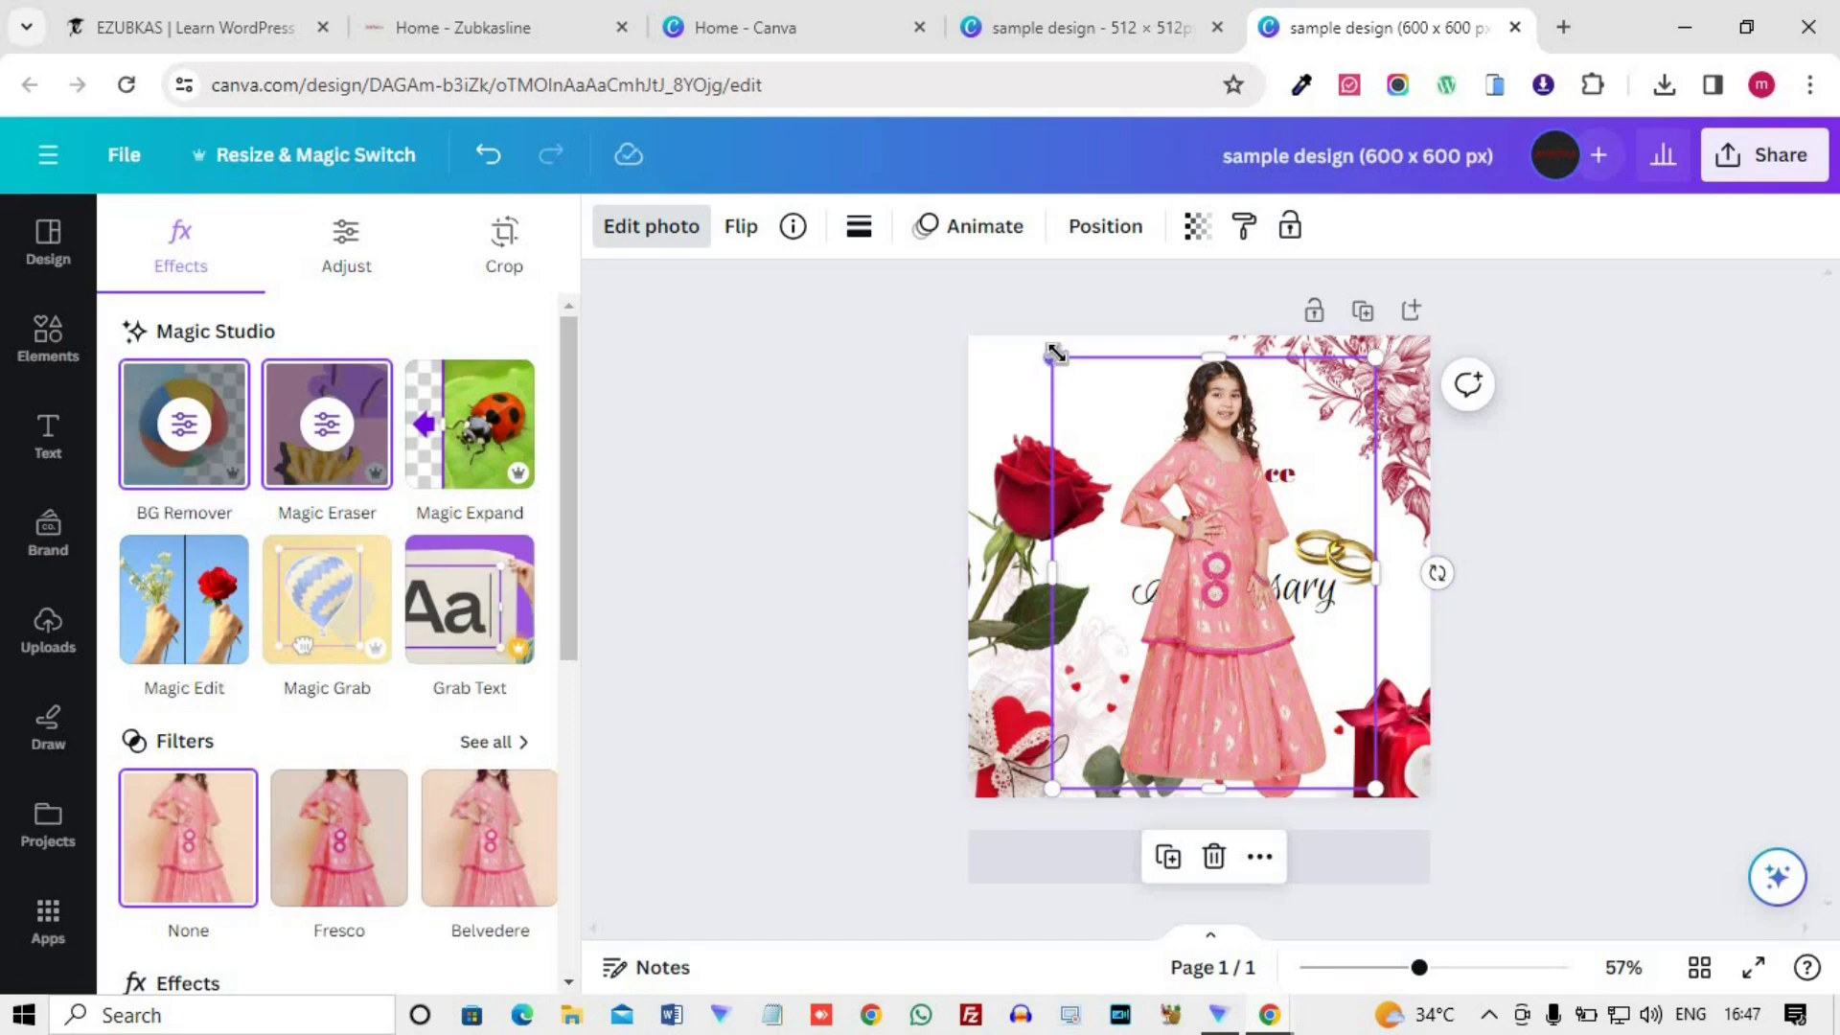
pyautogui.moveTo(1050, 360); pyautogui.dragTo(1071, 381)
pyautogui.moveTo(1206, 543)
pyautogui.mouseDown()
pyautogui.moveTo(1186, 514)
pyautogui.moveTo(1196, 564)
pyautogui.mouseUp()
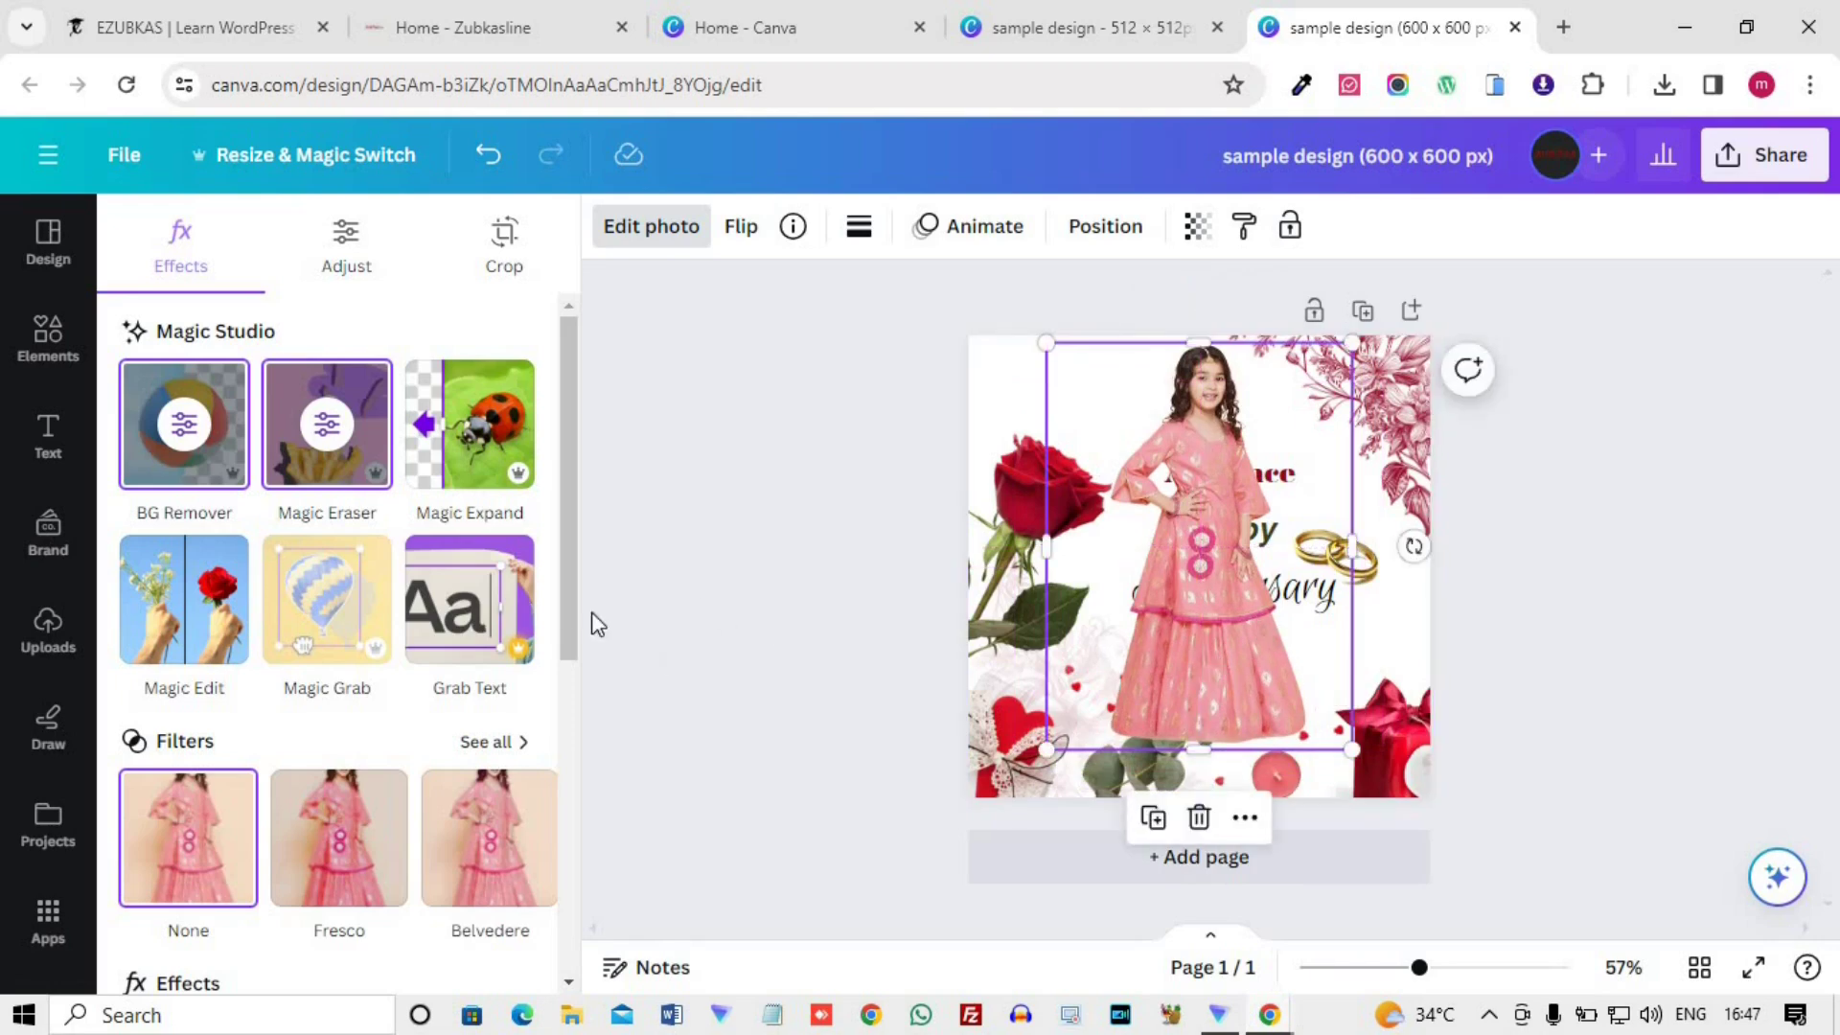
# - Try Magic Expand on the cut-out girl at Whole Page size and discard the generated results
pyautogui.click(457, 445)
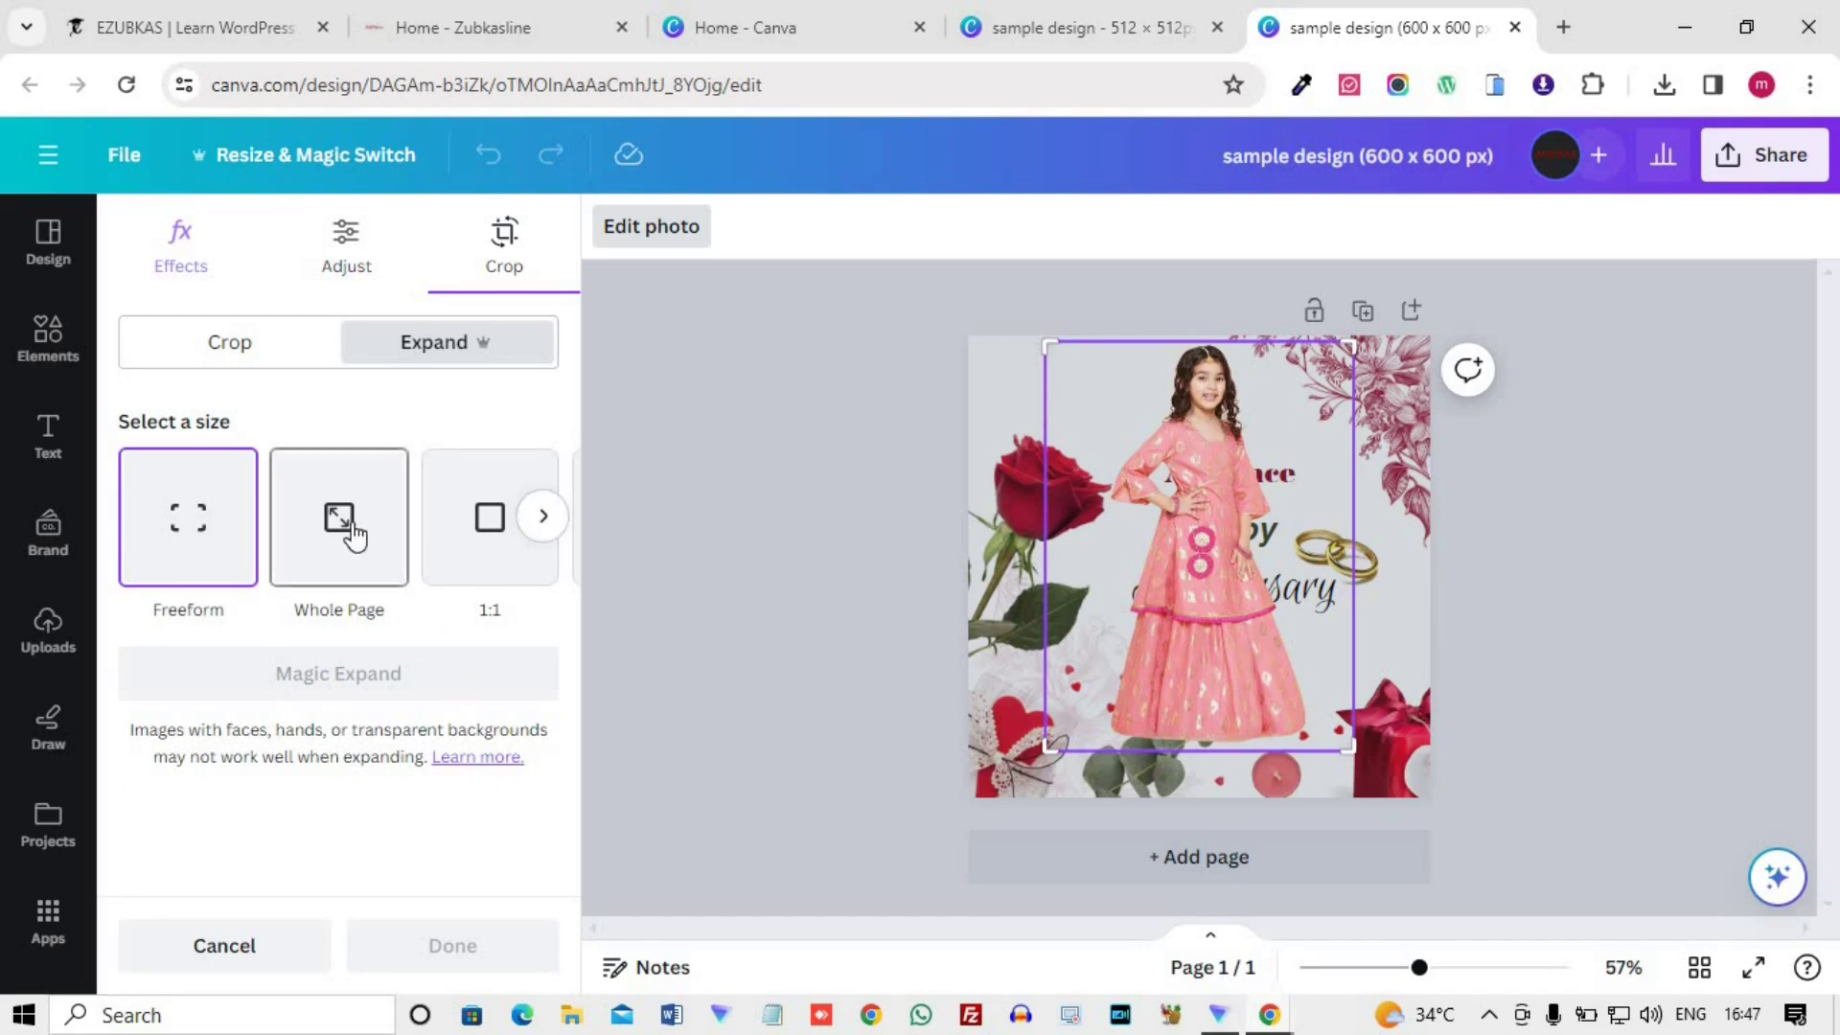
pyautogui.click(539, 517)
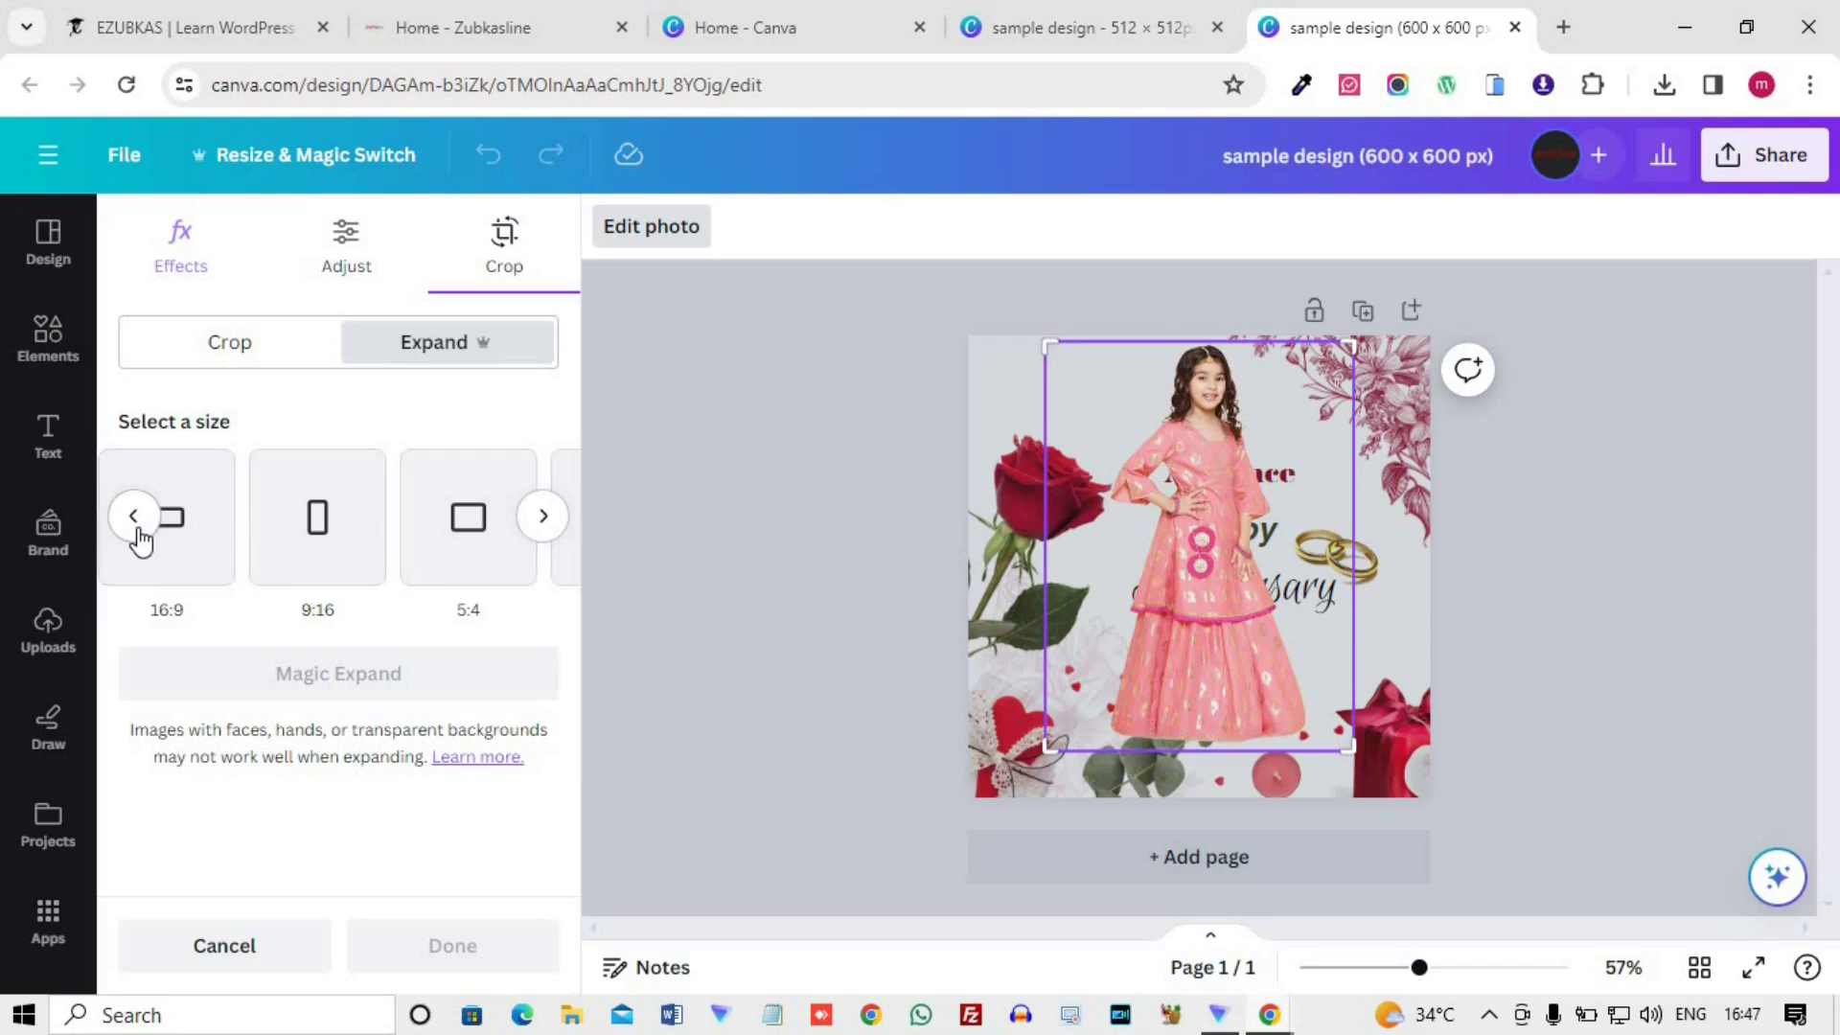
pyautogui.click(136, 522)
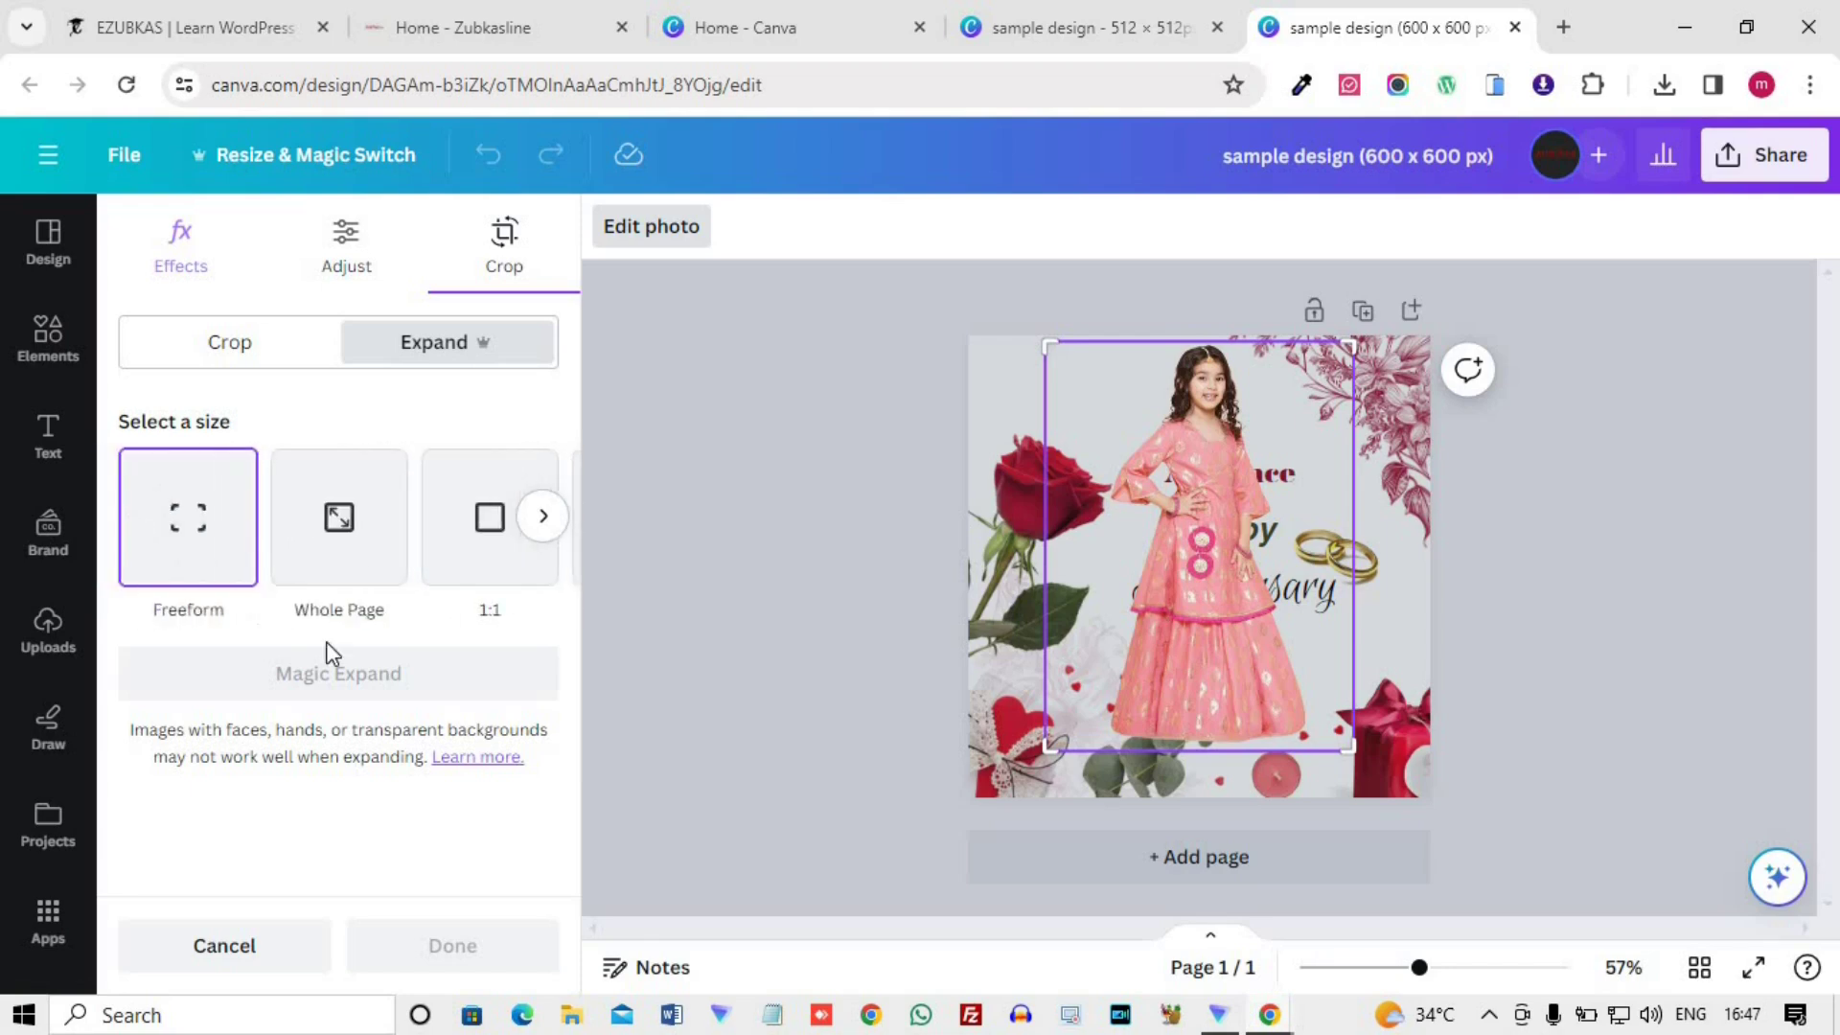
pyautogui.click(337, 539)
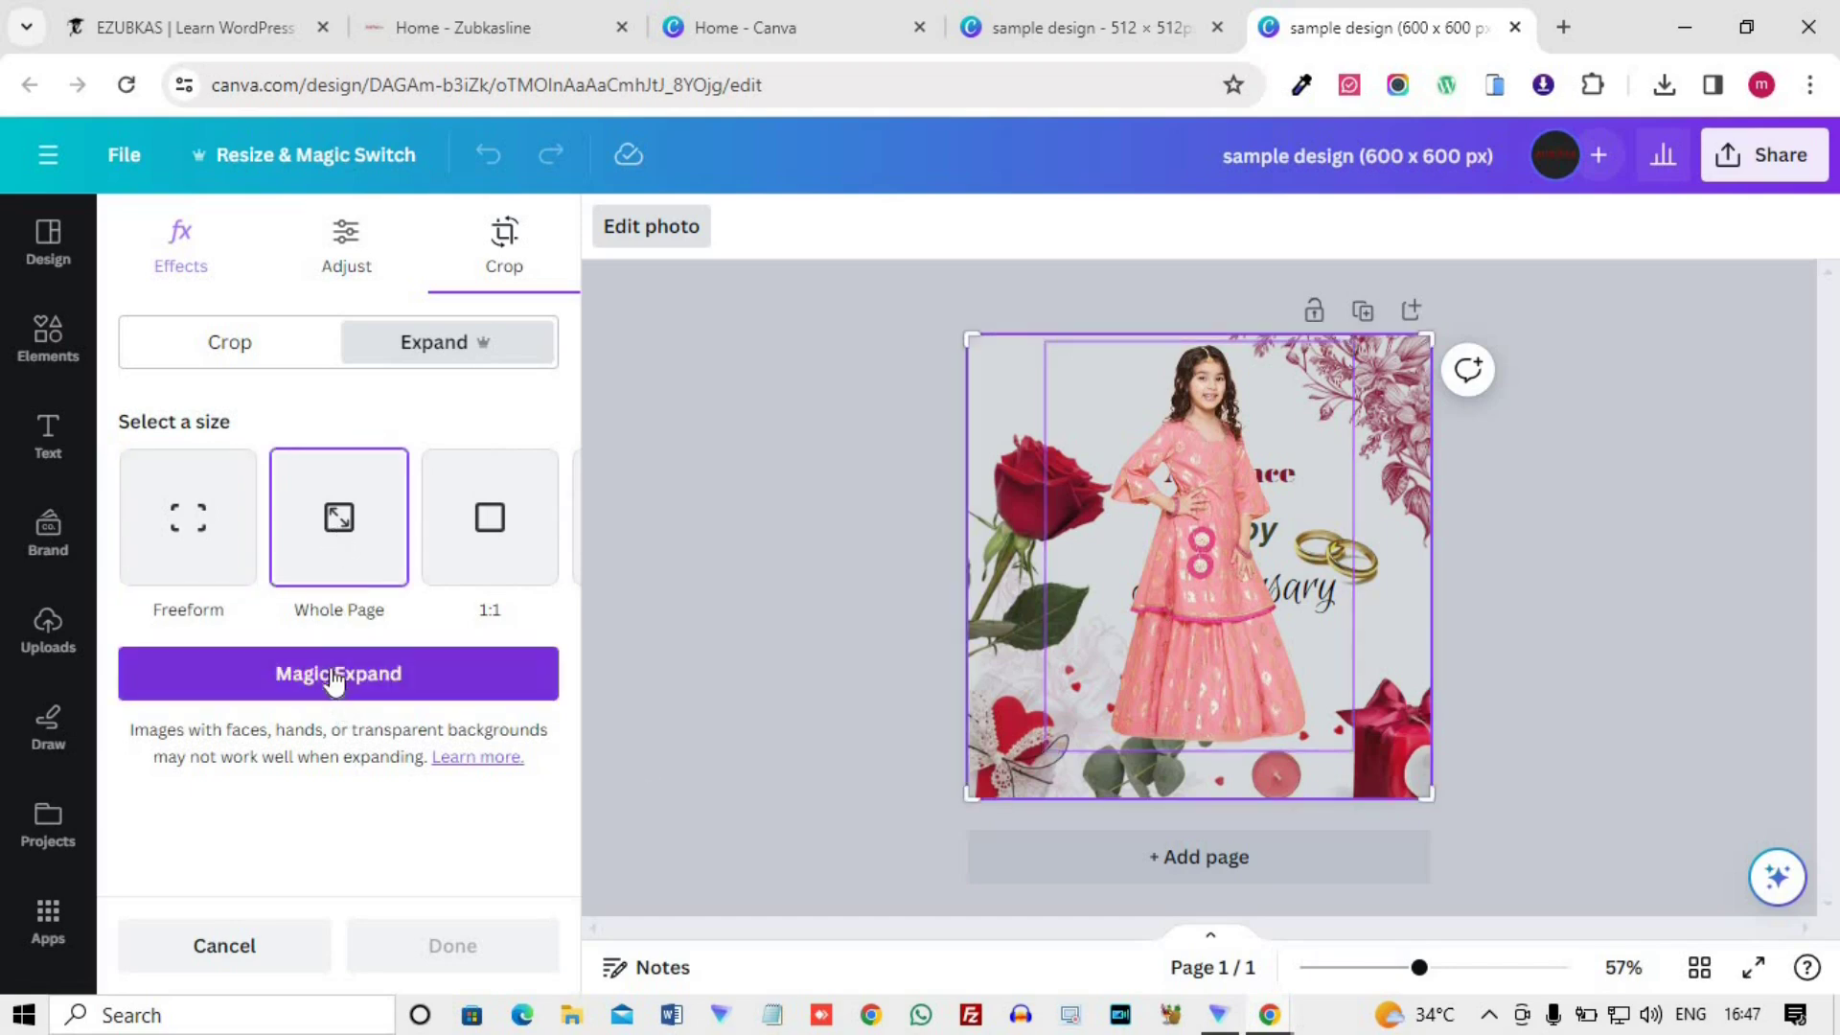
pyautogui.click(383, 676)
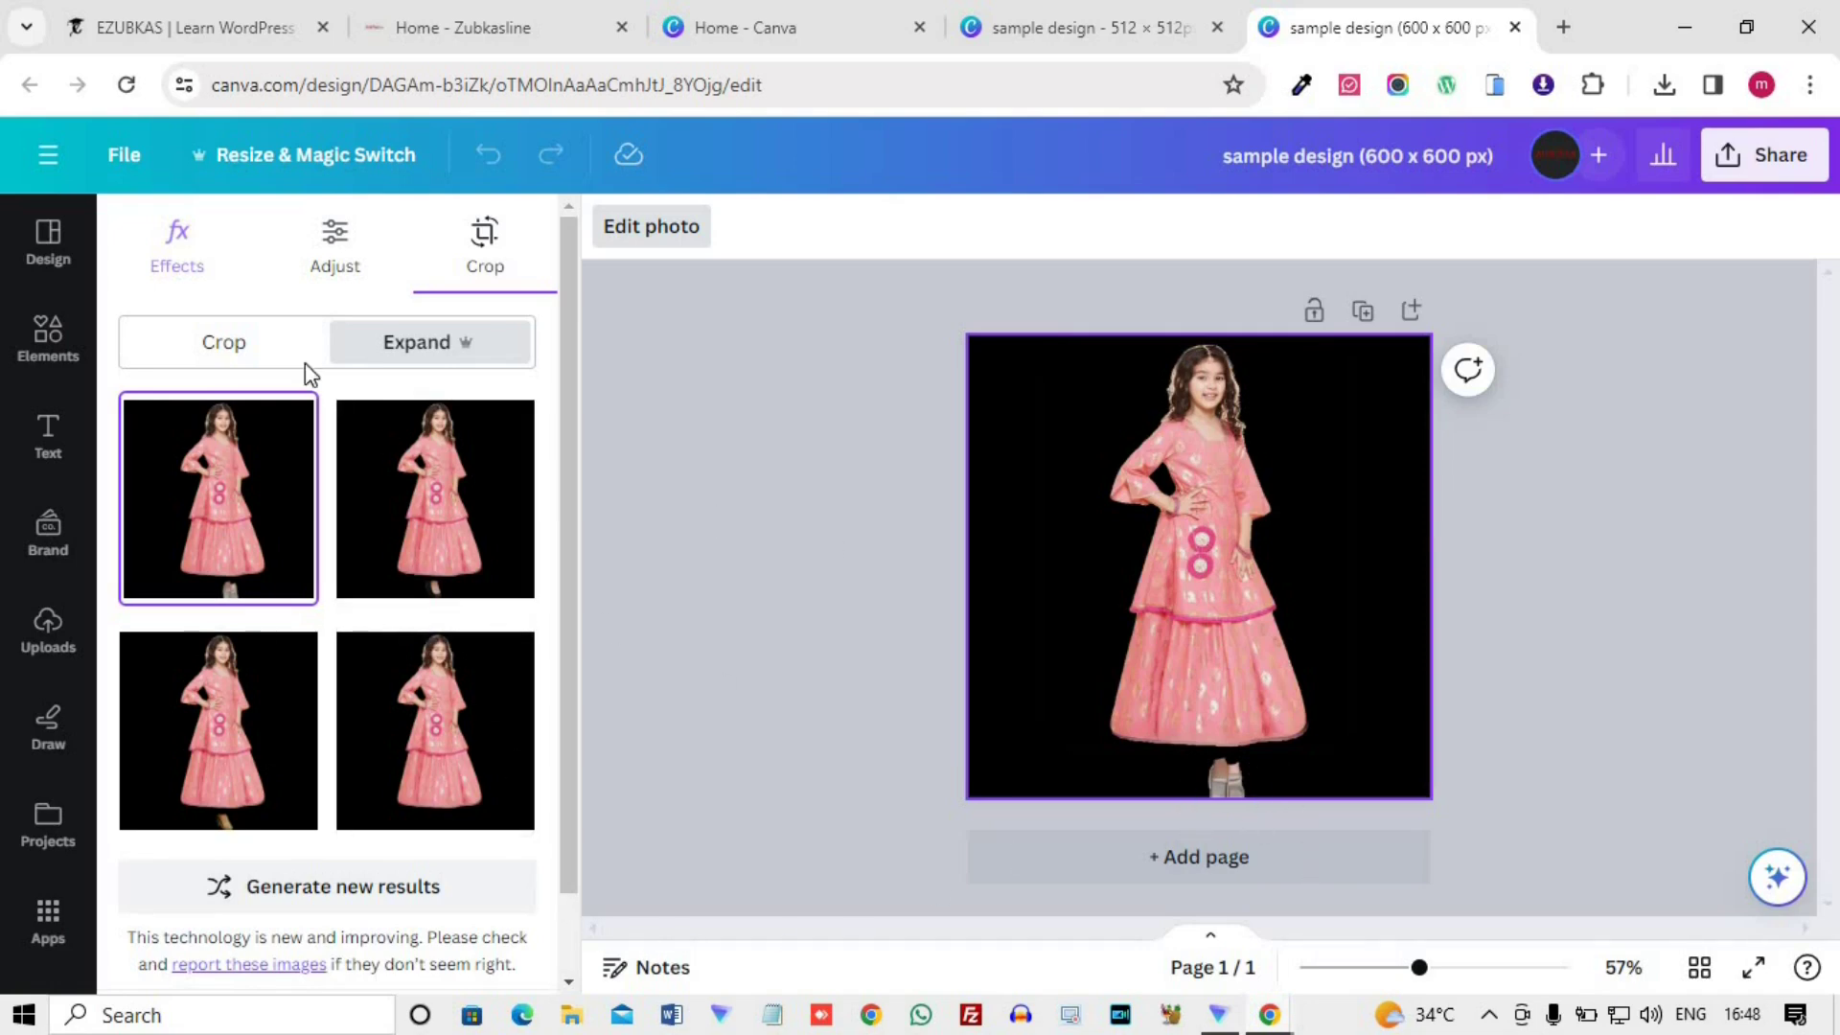
pyautogui.click(345, 892)
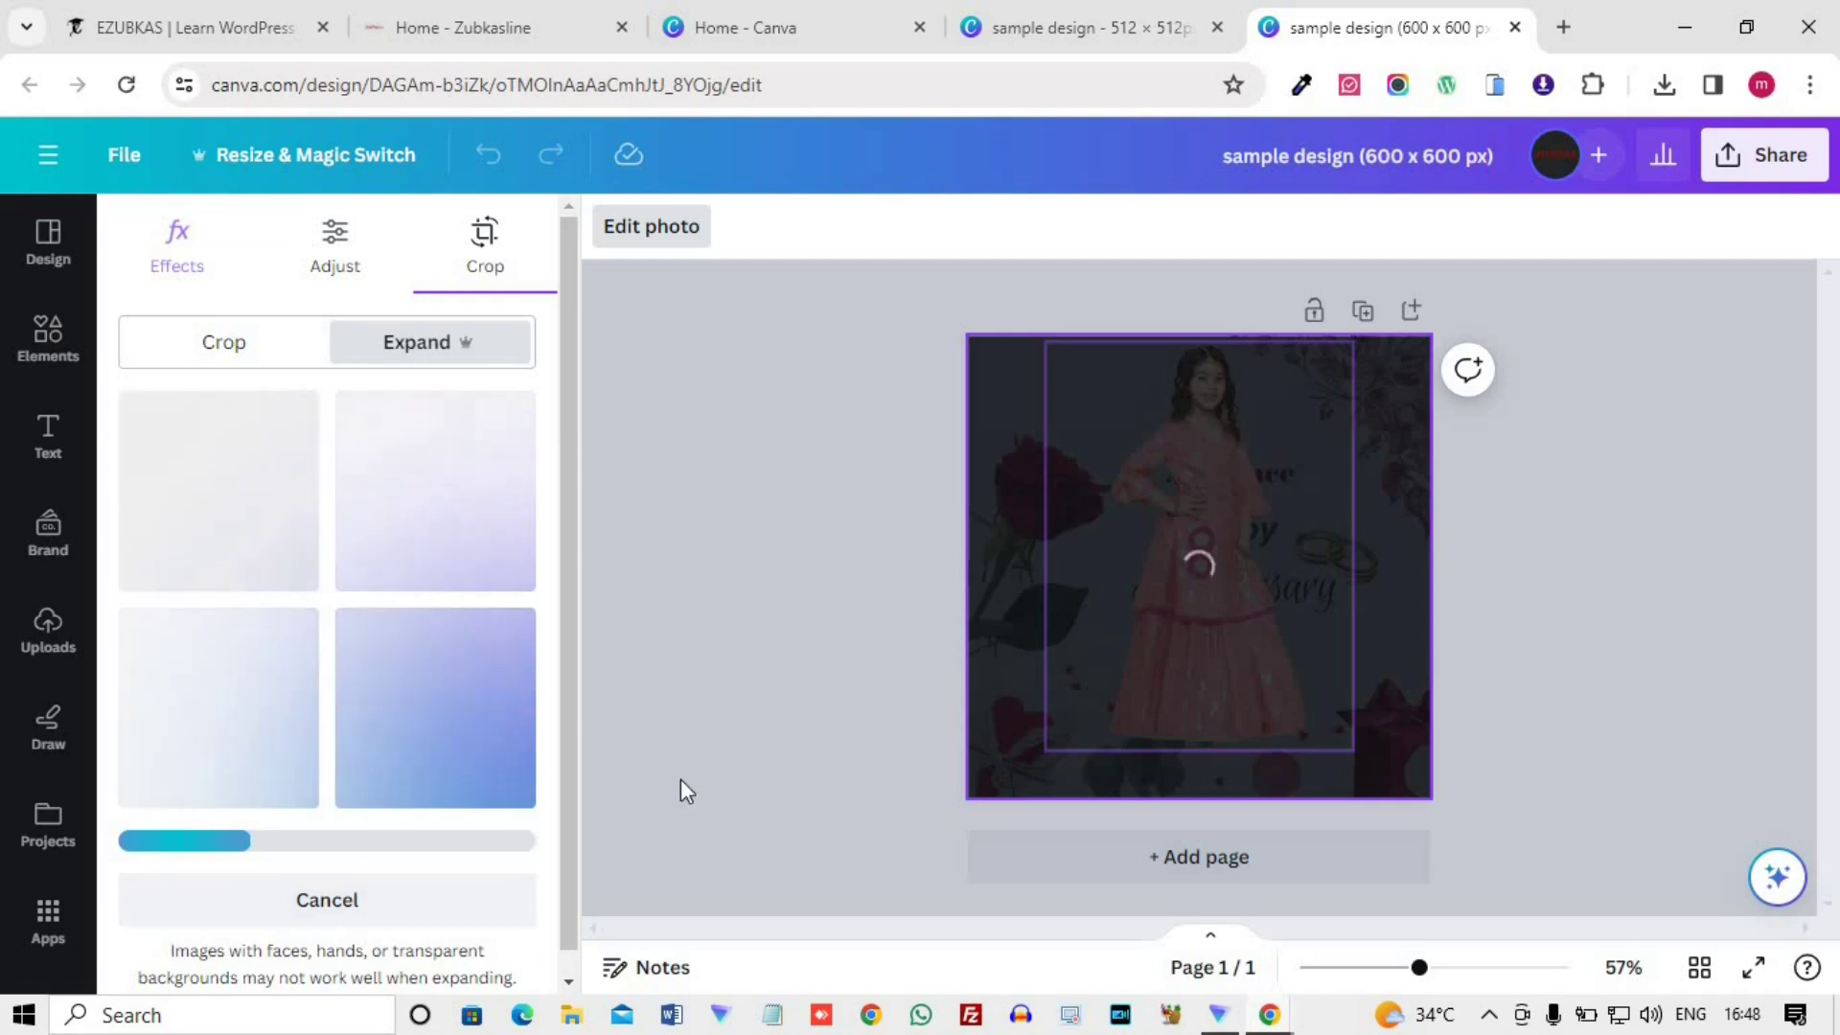
pyautogui.click(356, 897)
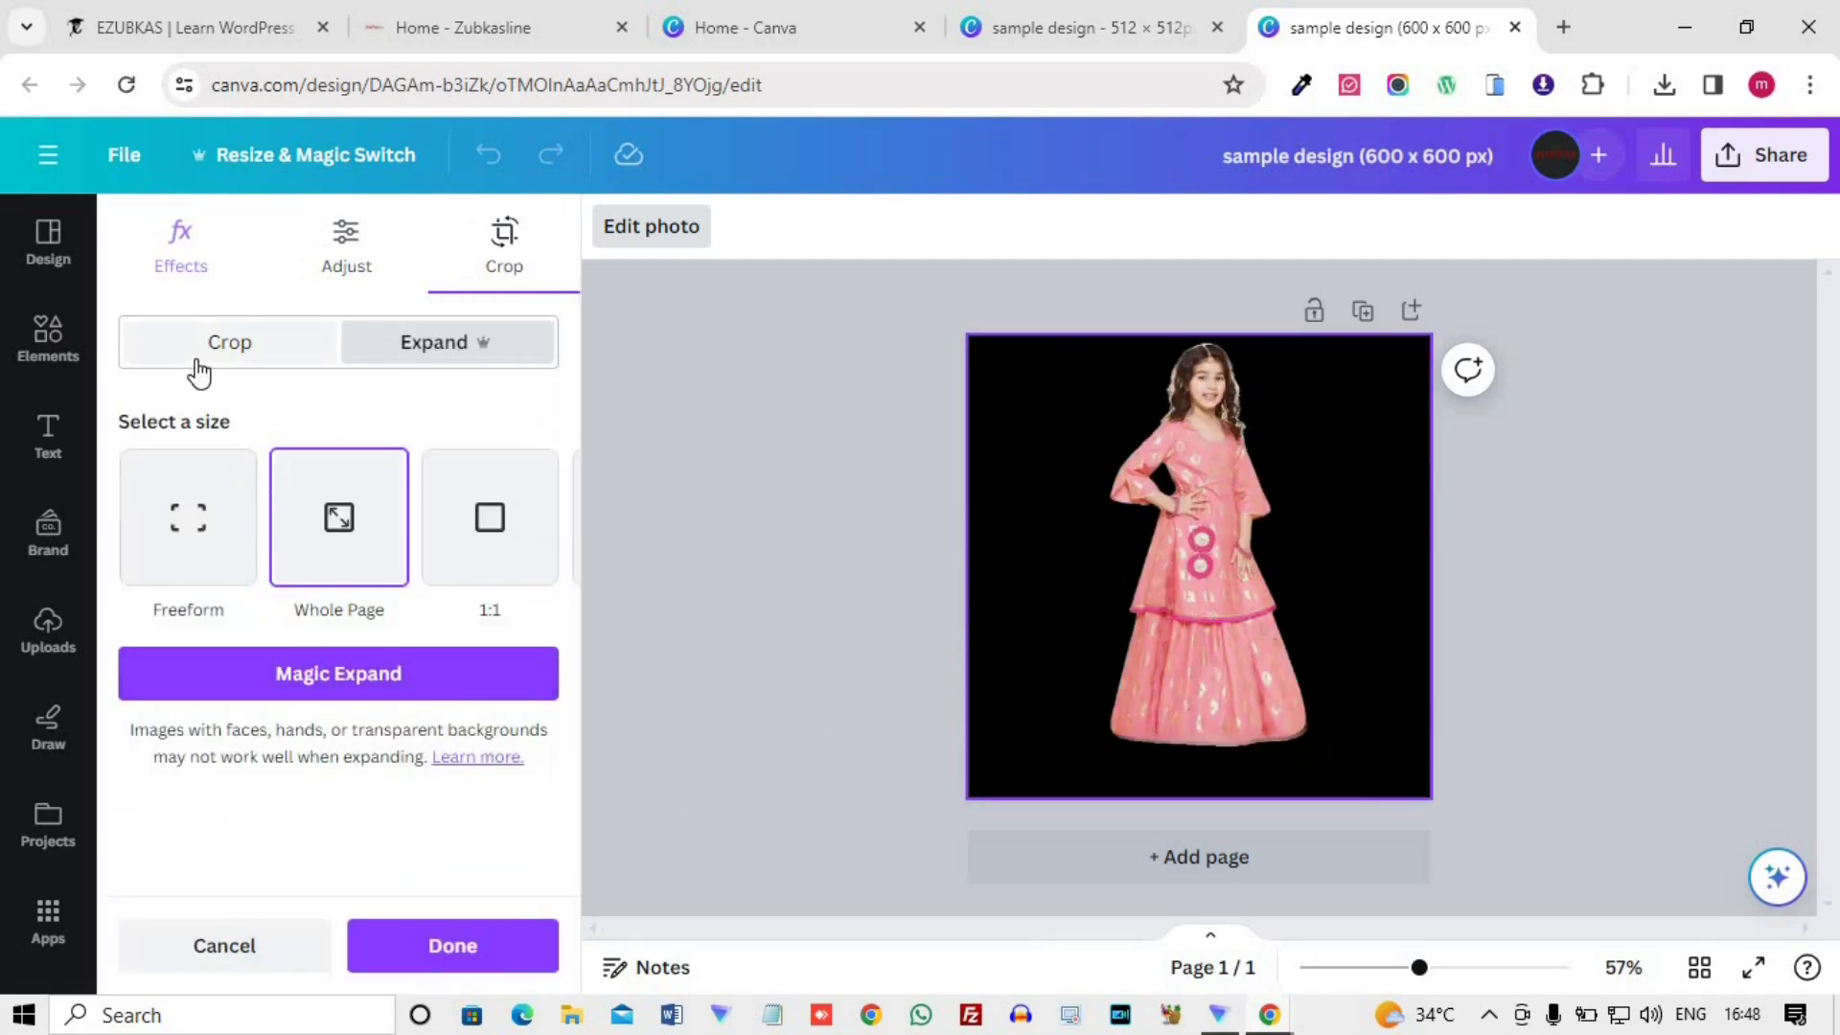
pyautogui.press('Escape')
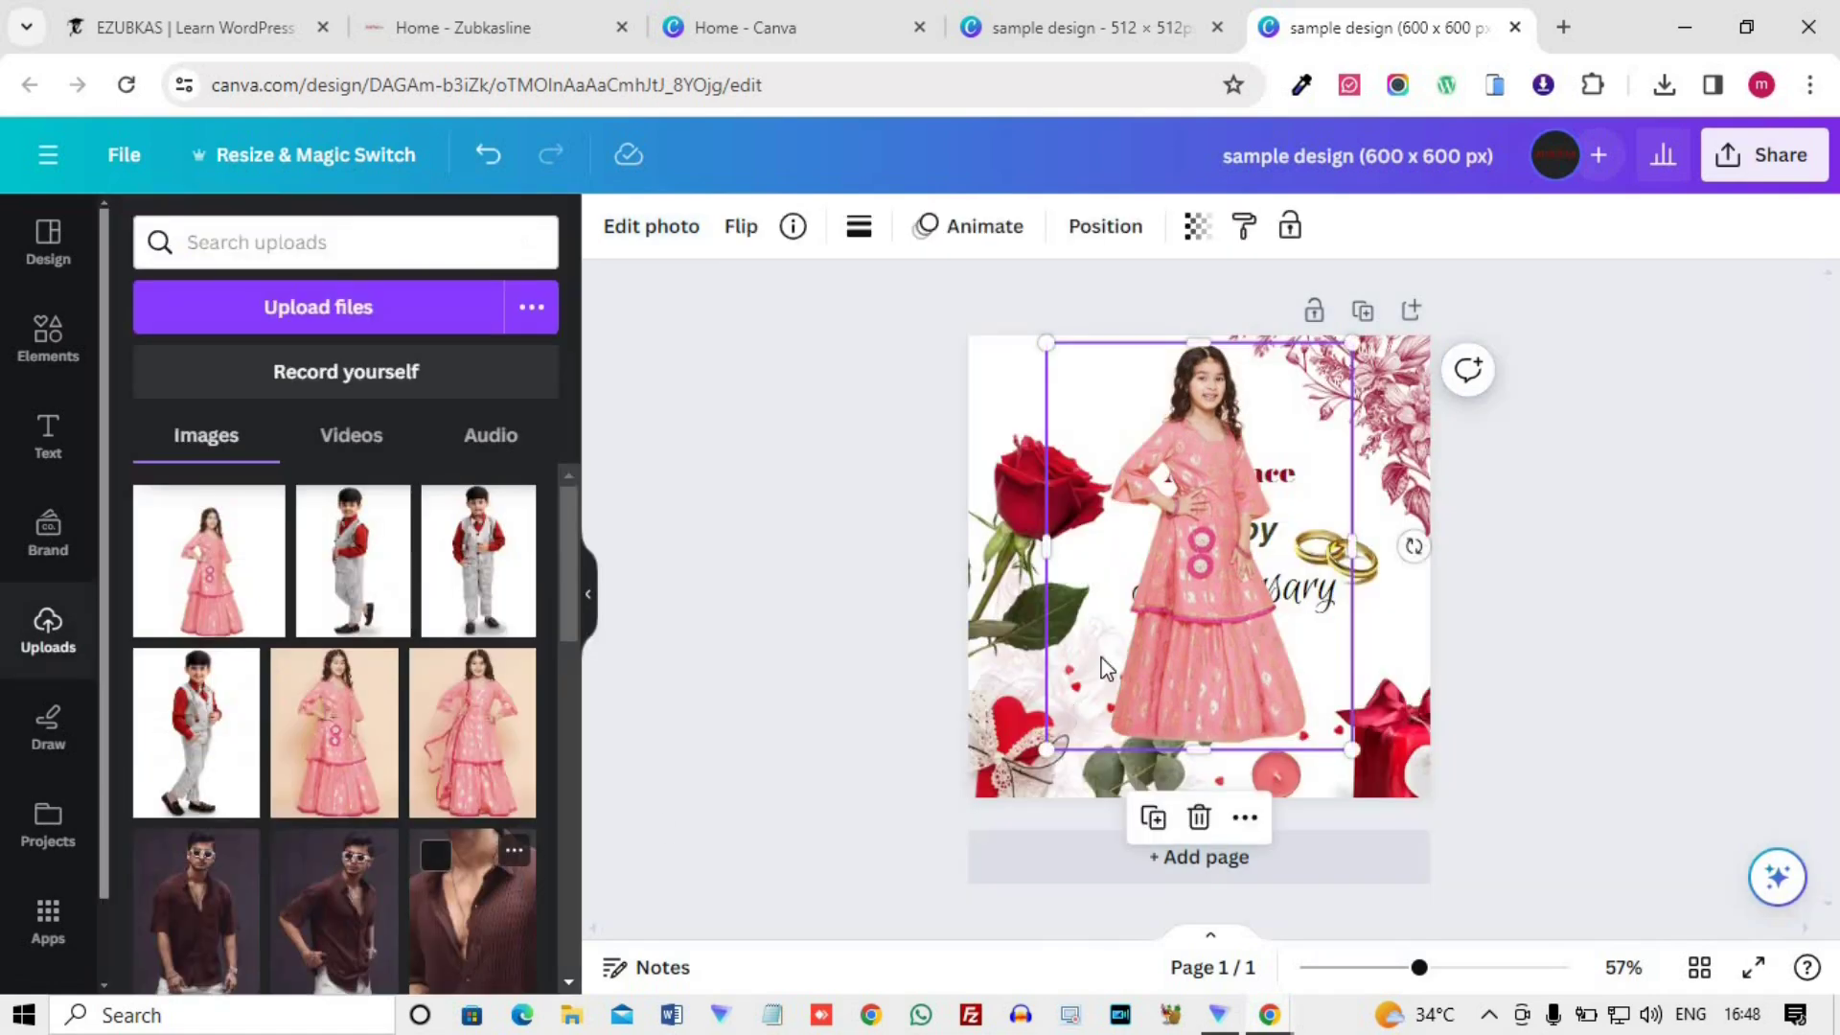
# - Move the cut-out girl slightly lower and brush a short stripe across her lower skirt as the Magic Edit area
pyautogui.moveTo(1188, 565)
pyautogui.mouseDown()
pyautogui.moveTo(1174, 470)
pyautogui.moveTo(1177, 587)
pyautogui.mouseUp()
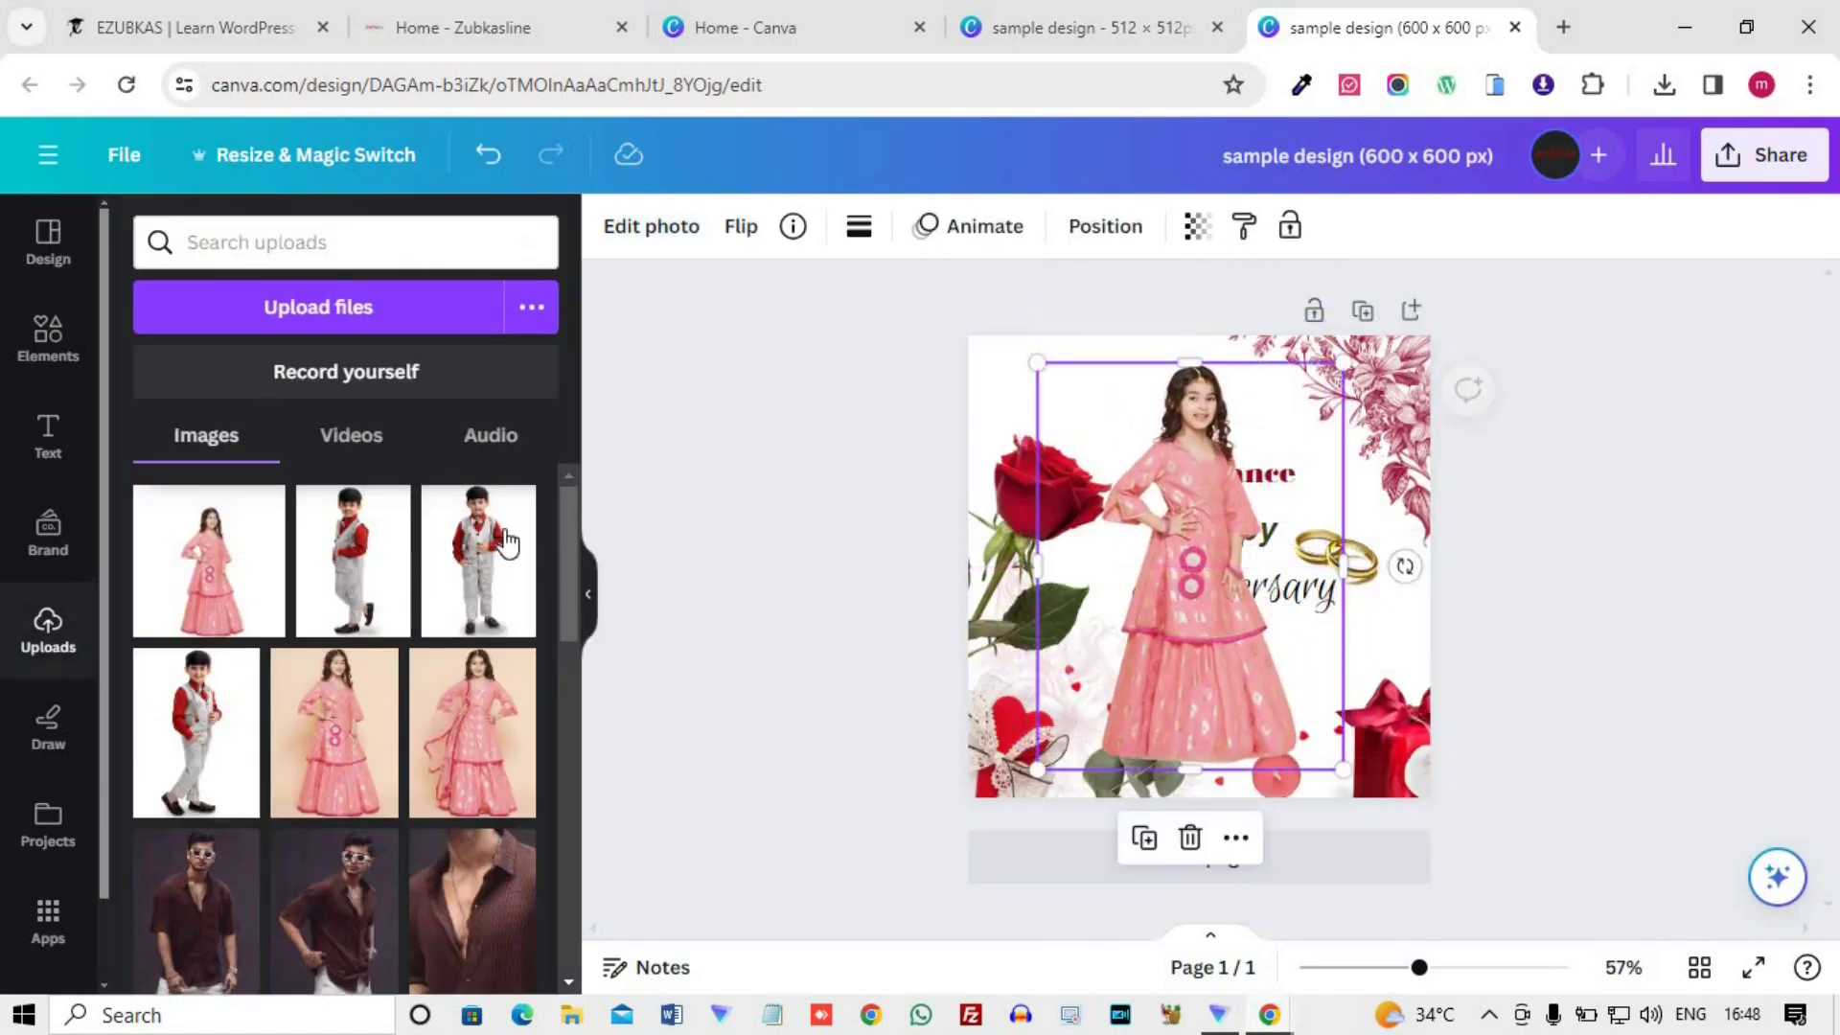
pyautogui.click(637, 230)
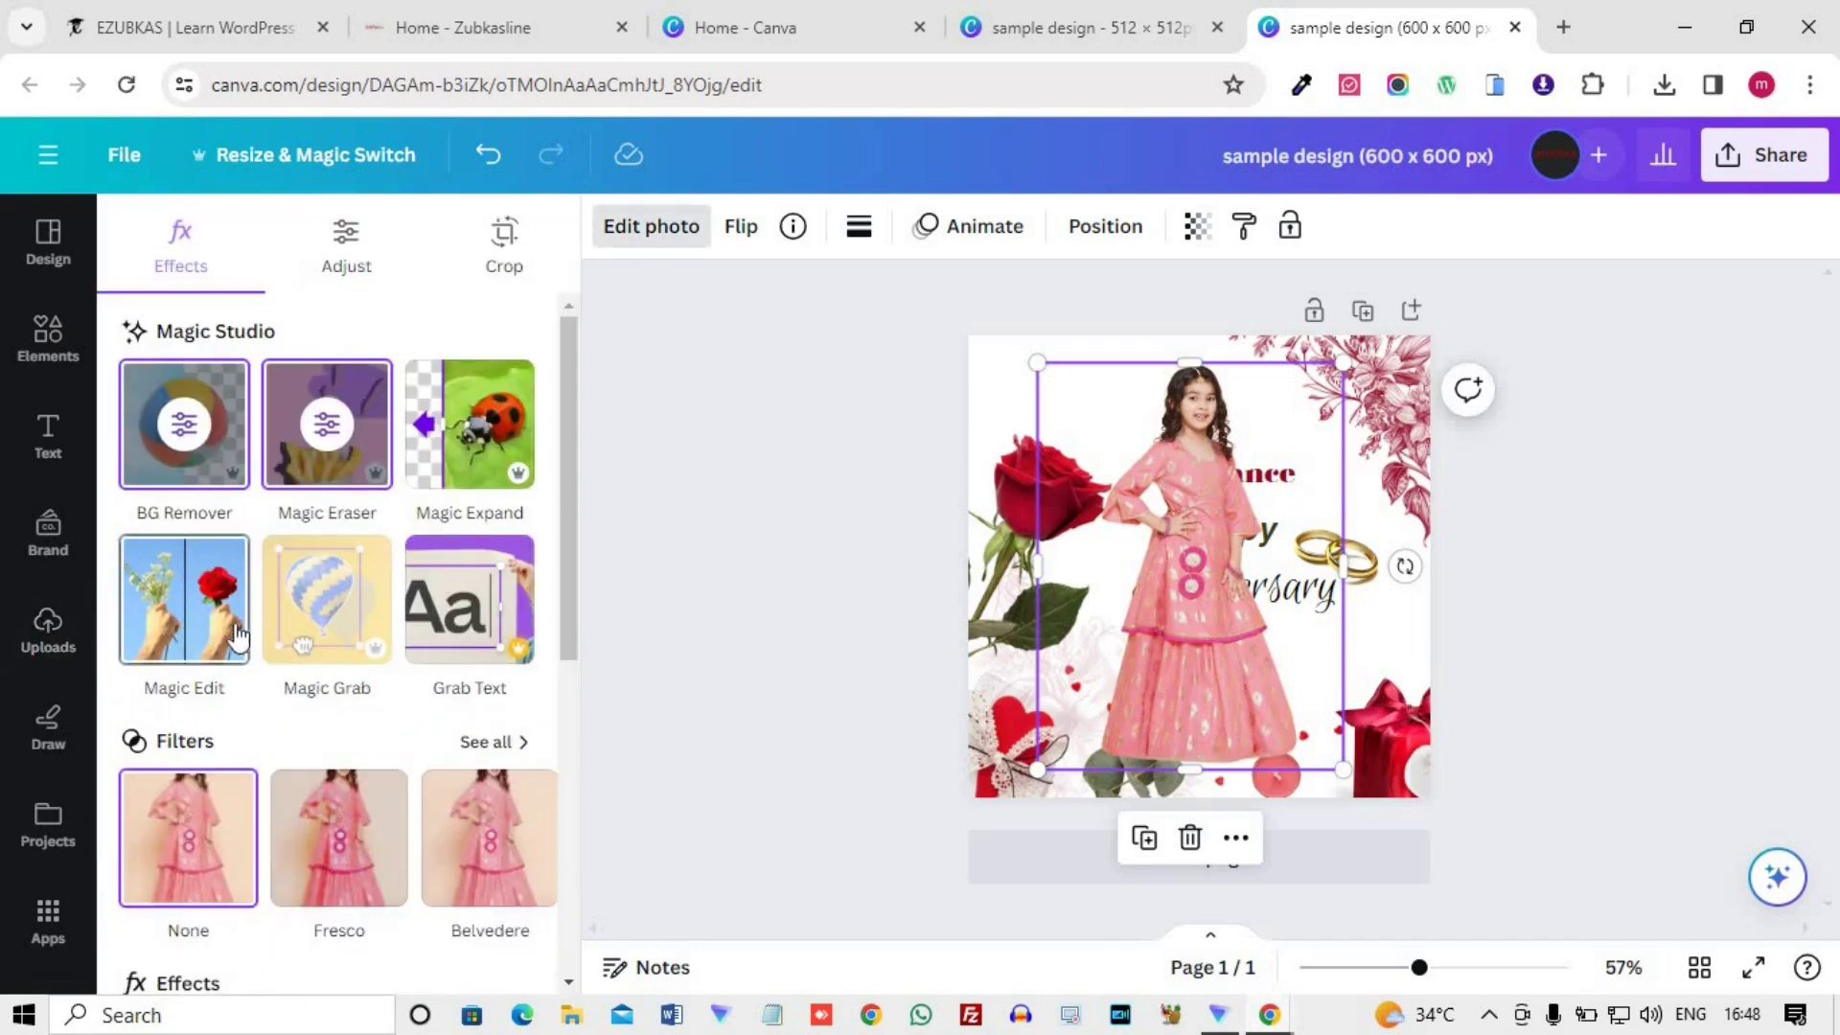
pyautogui.click(195, 623)
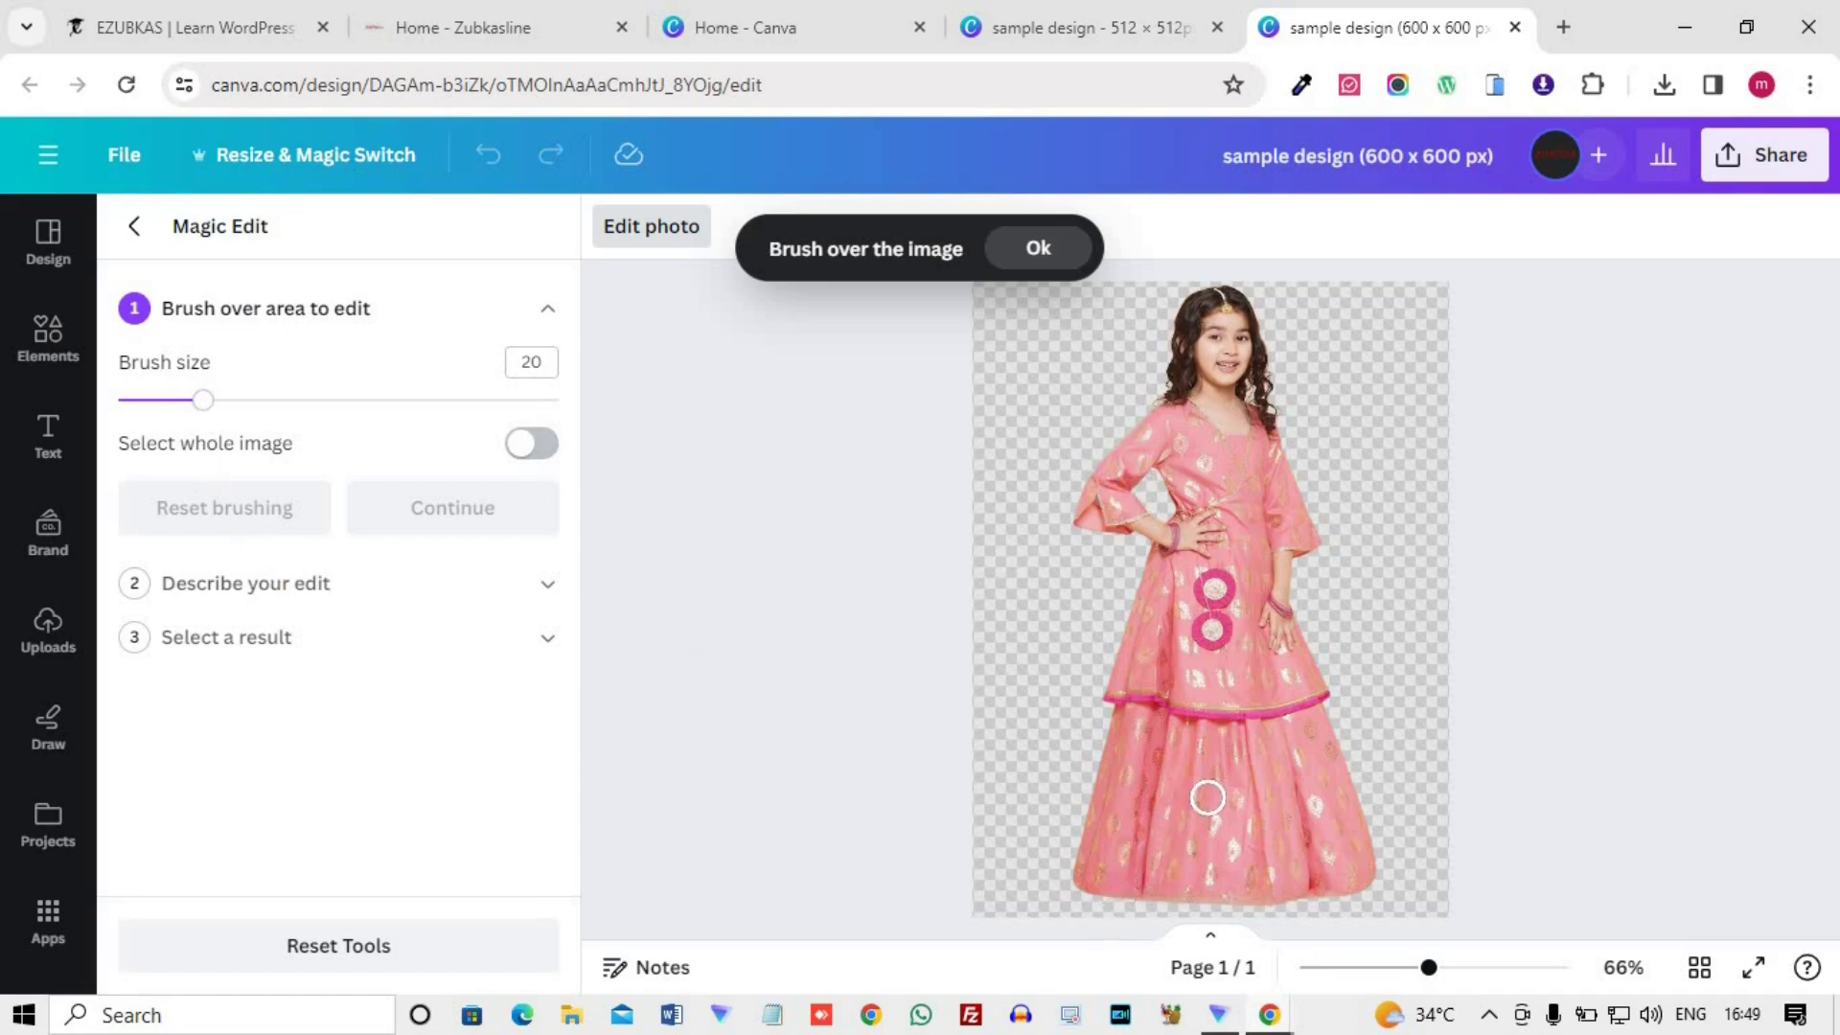
pyautogui.moveTo(1112, 851); pyautogui.dragTo(1245, 829)
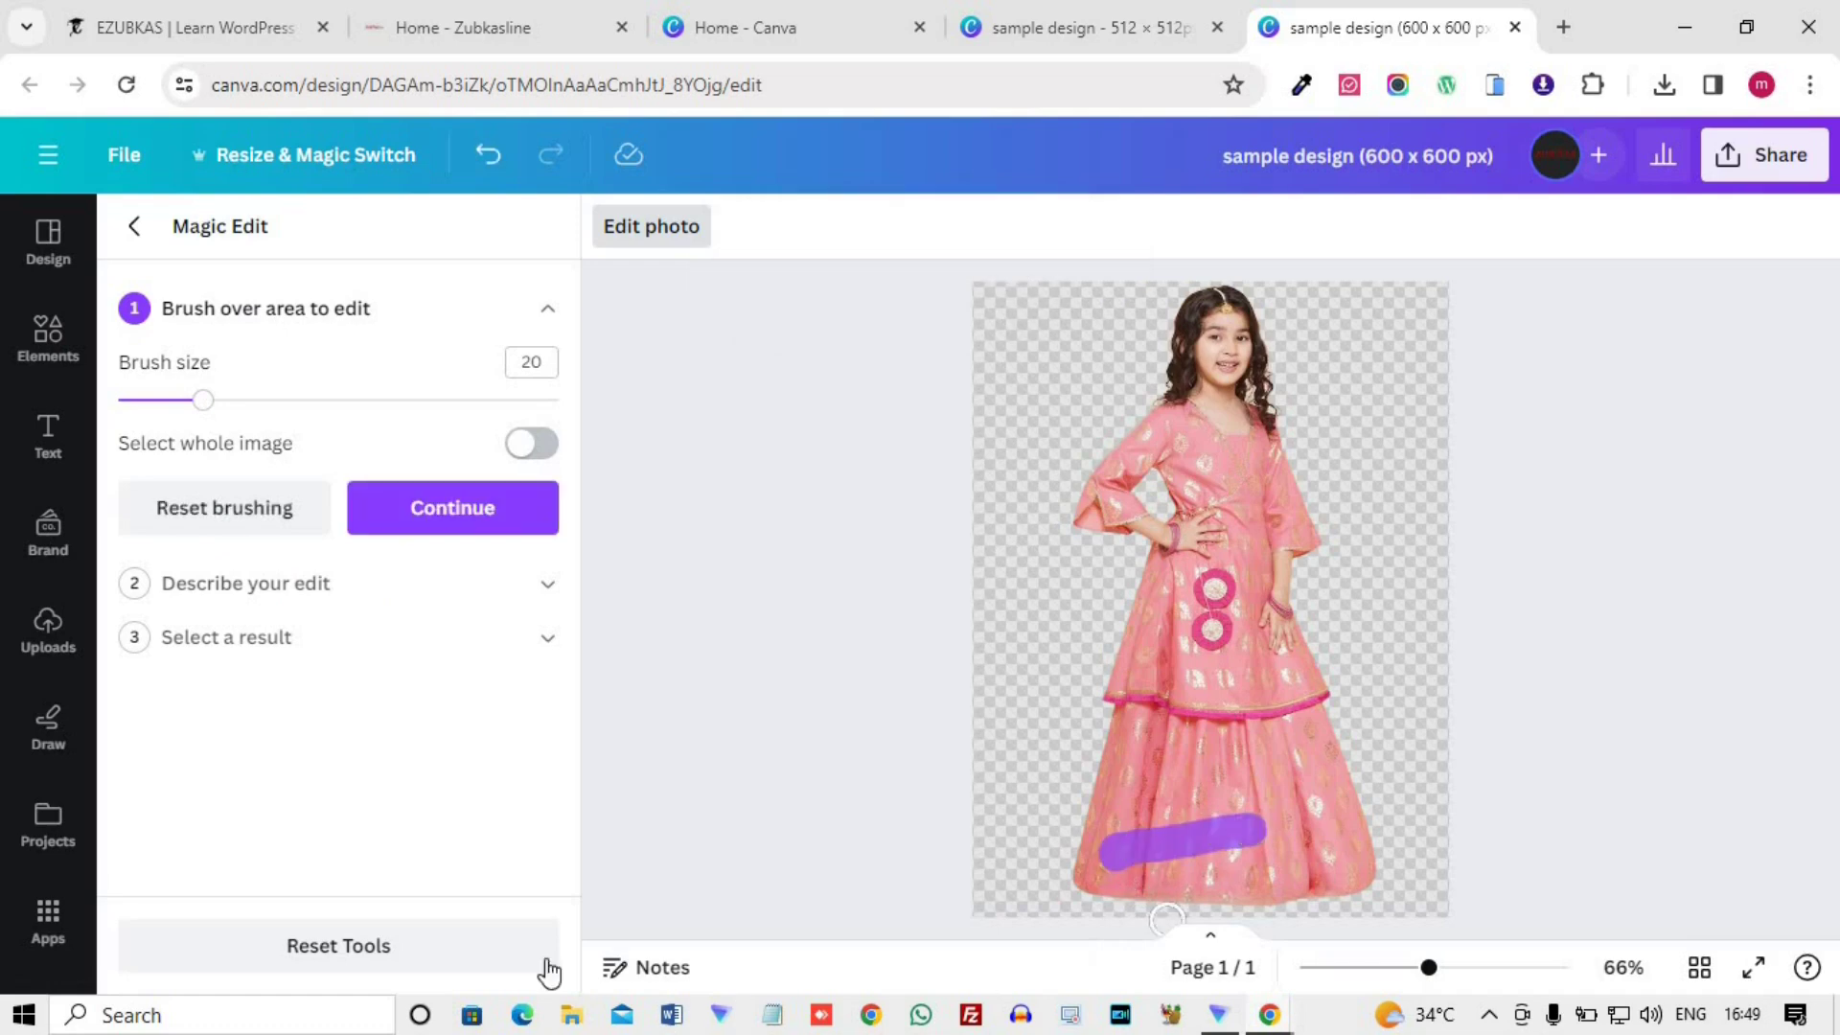
pyautogui.click(433, 524)
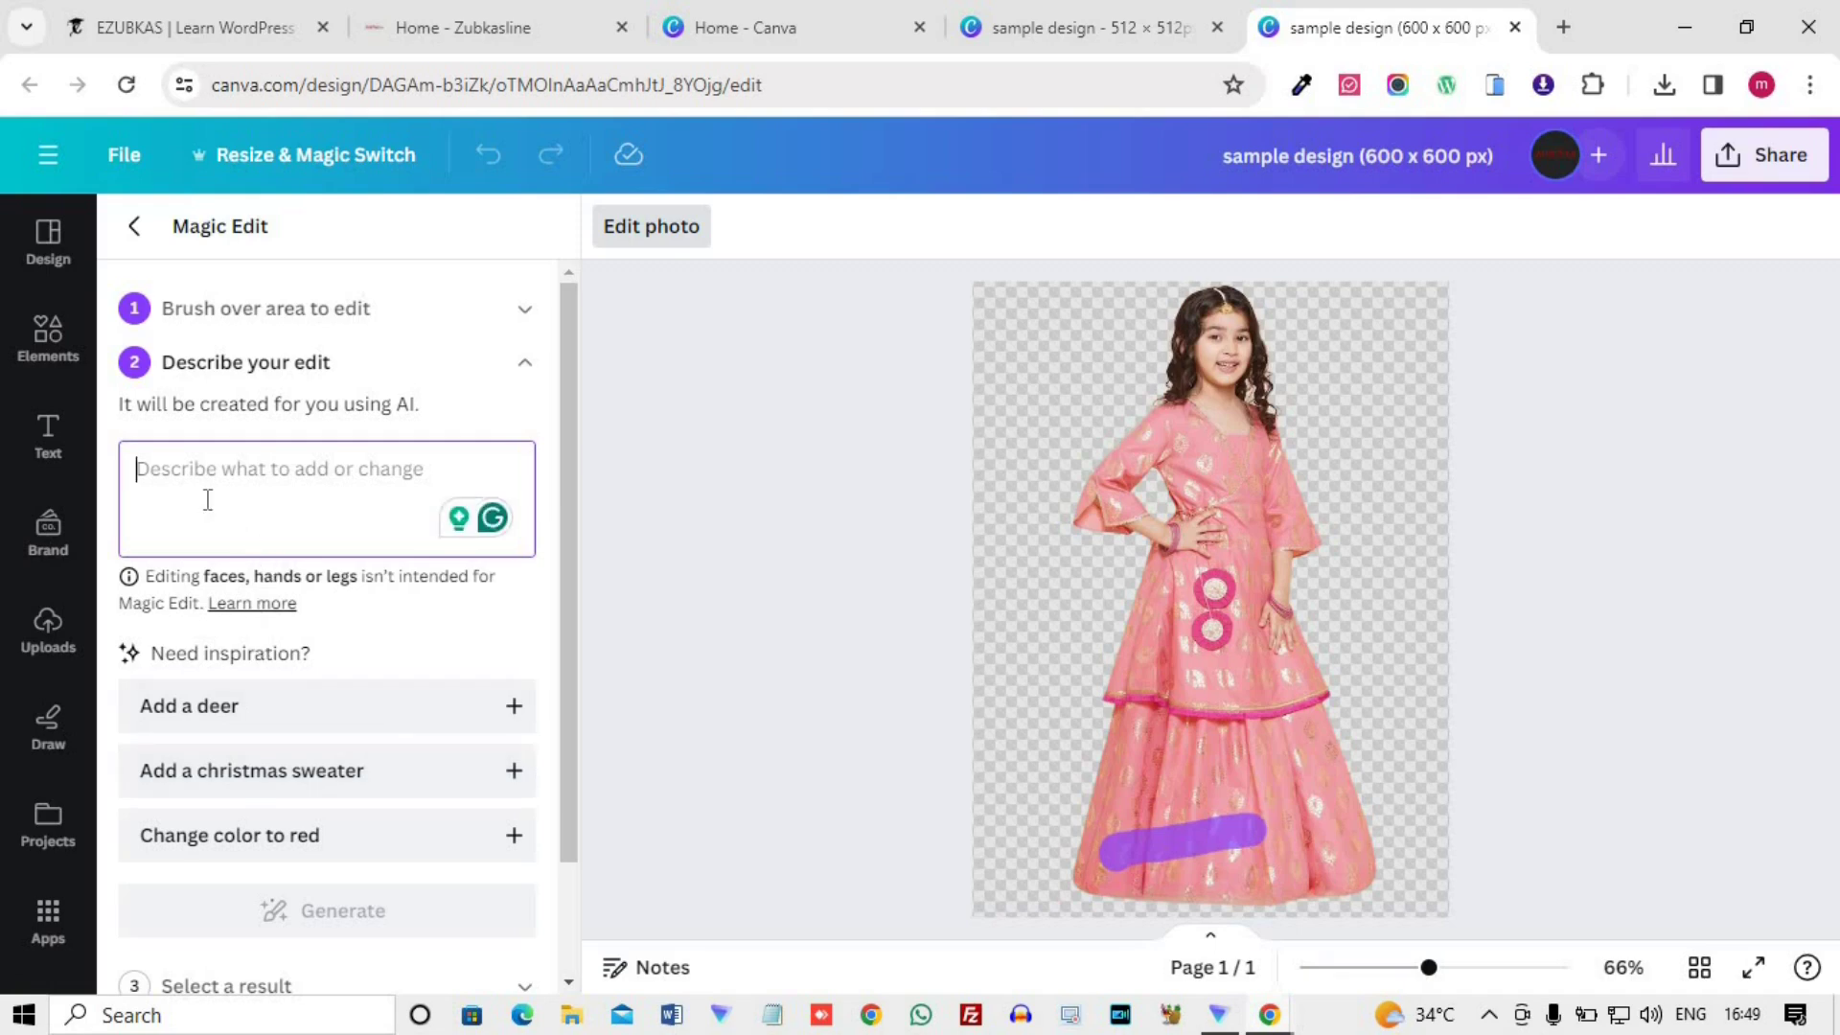
# - Generate Magic Edit results for the brushed skirt area with the suggested prompt "Add a deer" and apply the first result
pyautogui.write('welcome')
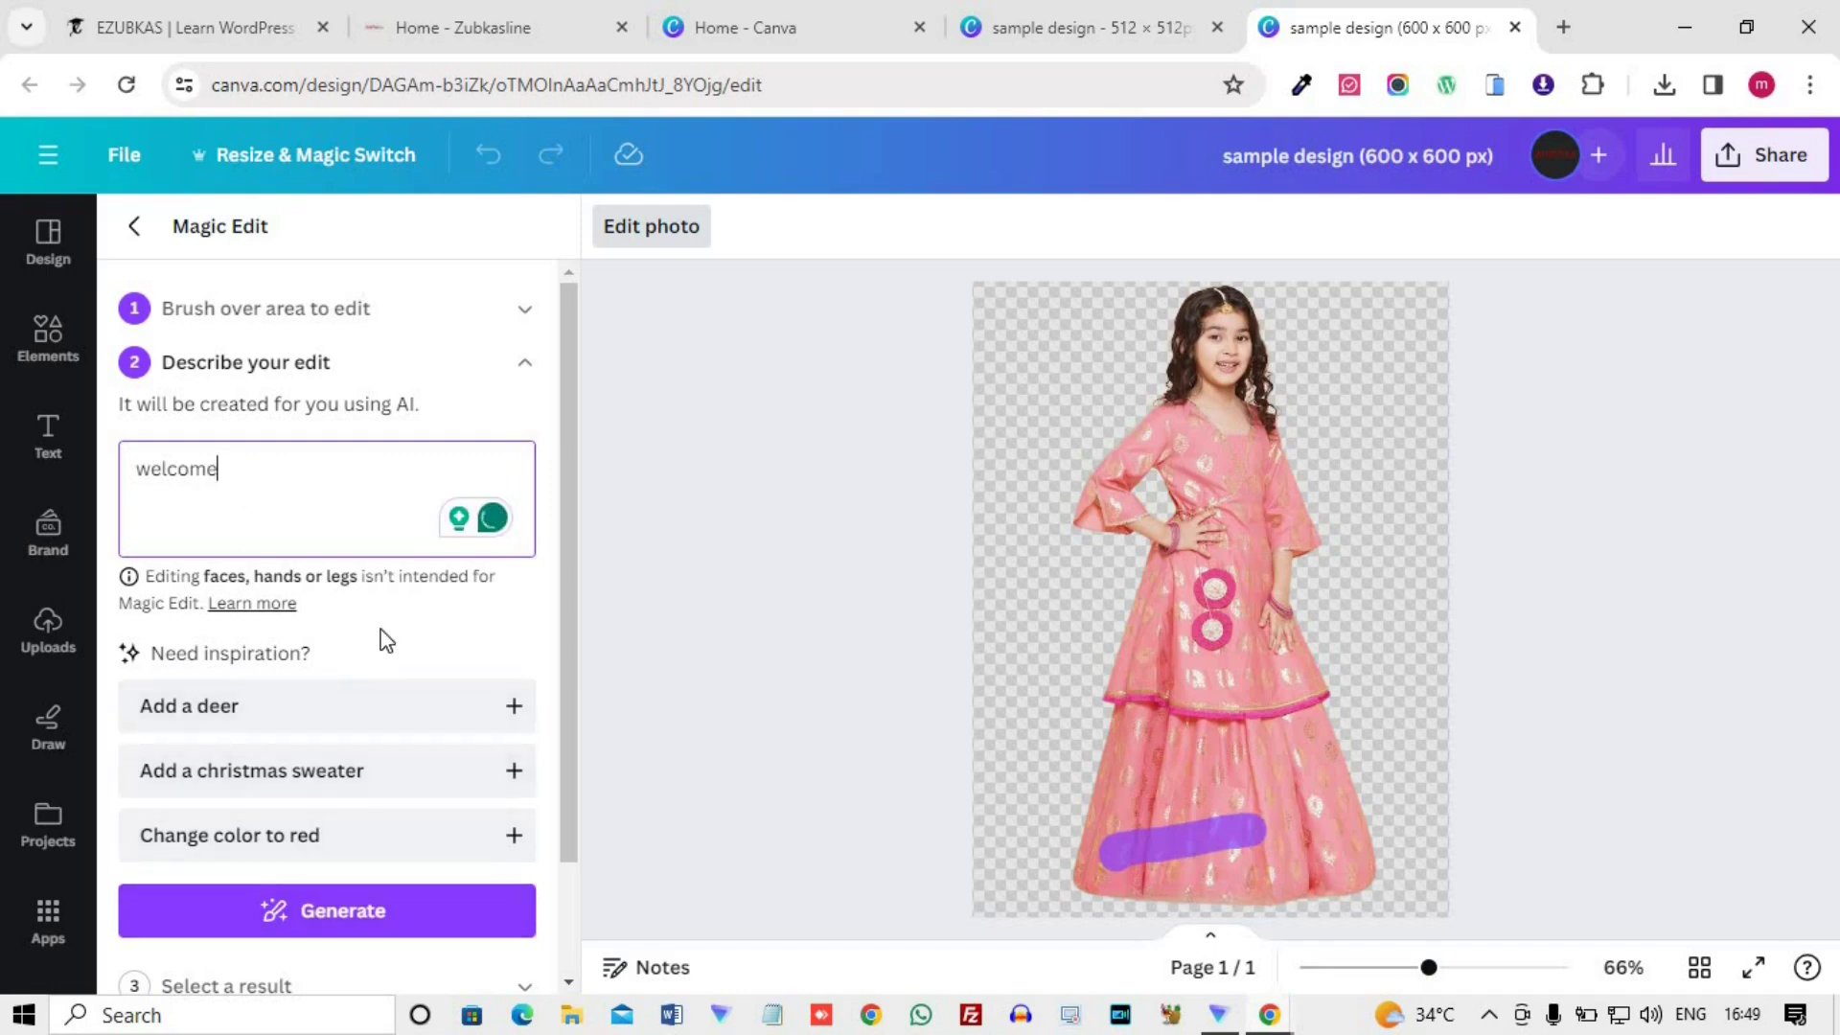
pyautogui.scroll(-2, 385, 633)
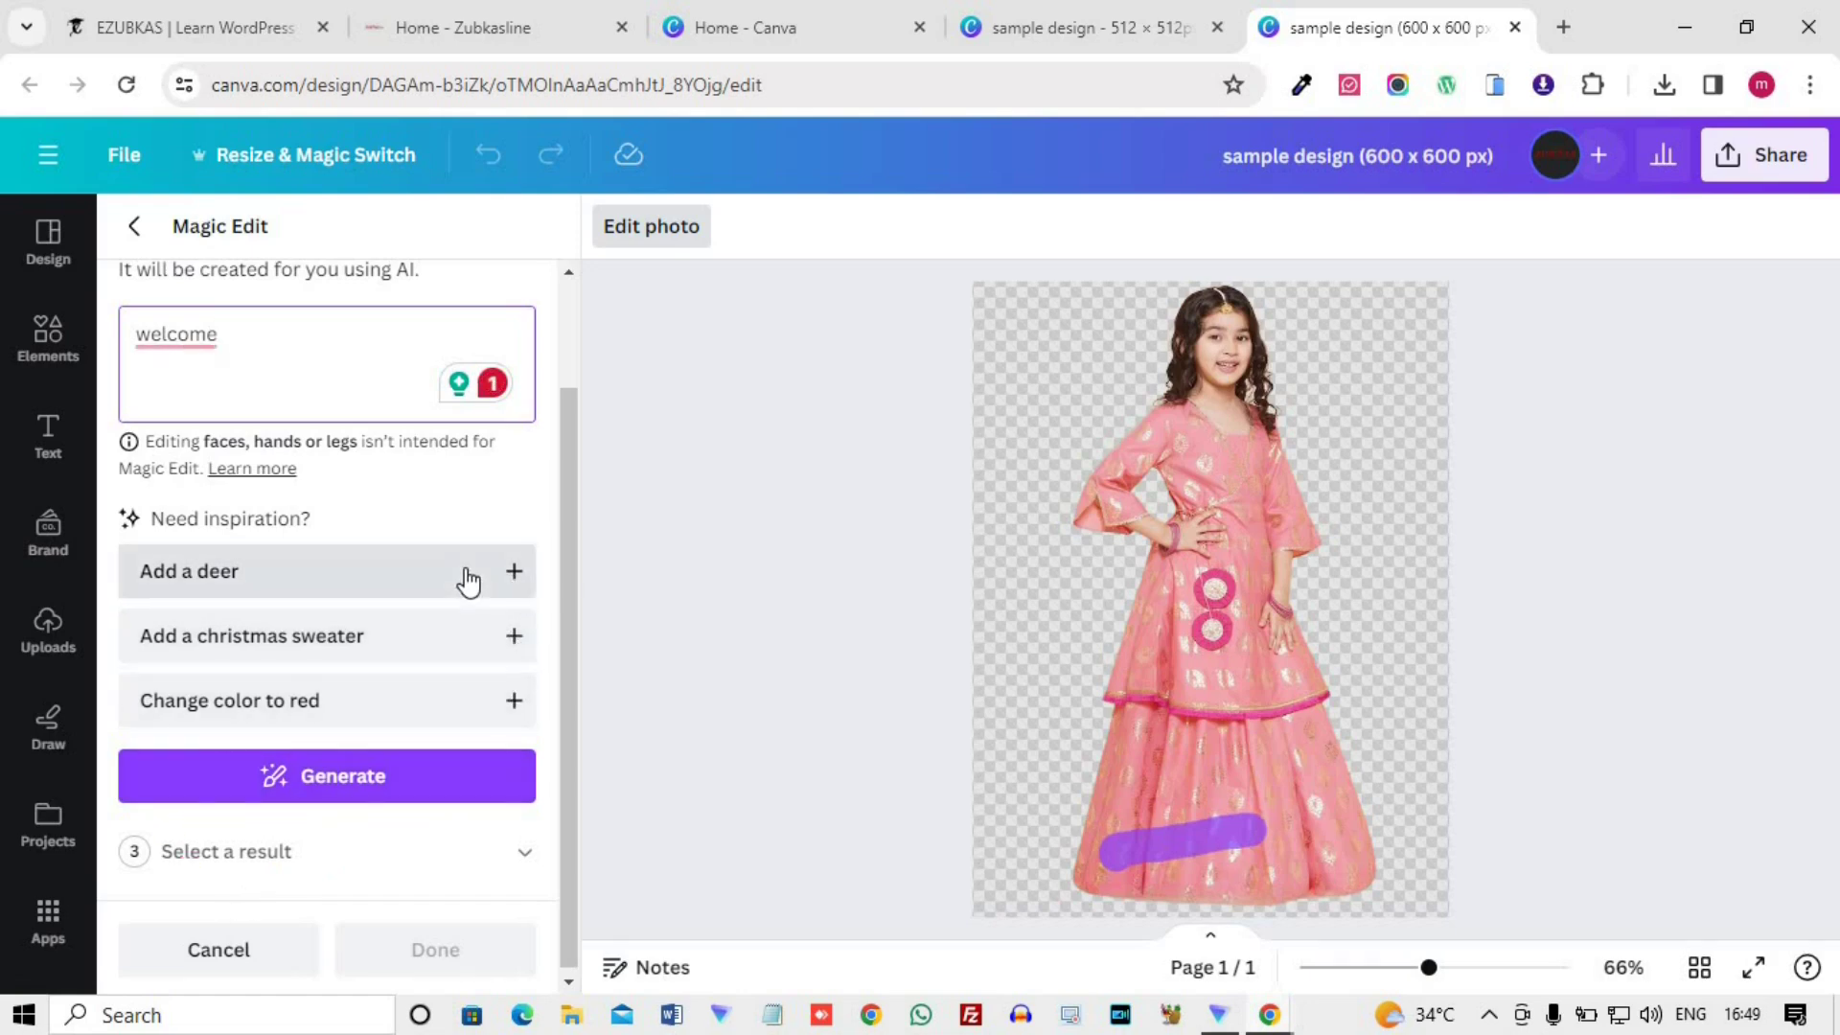
pyautogui.click(525, 578)
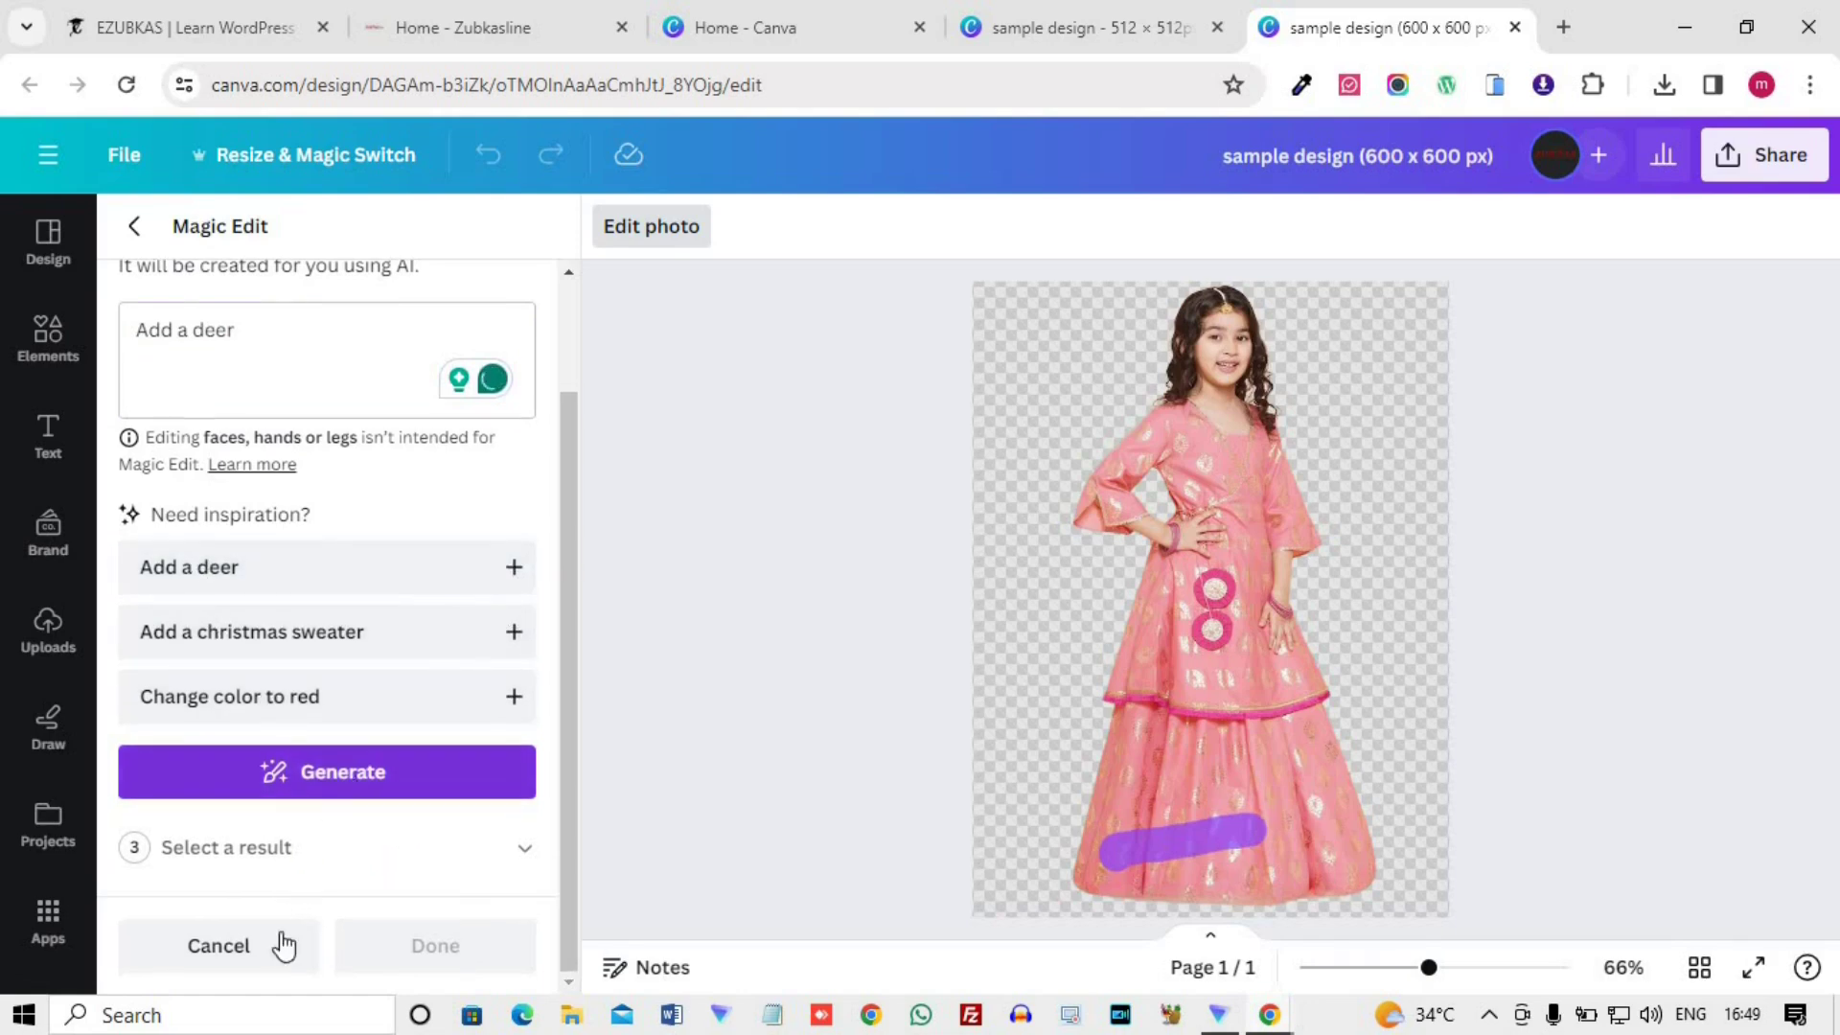
pyautogui.scroll(2, 267, 977)
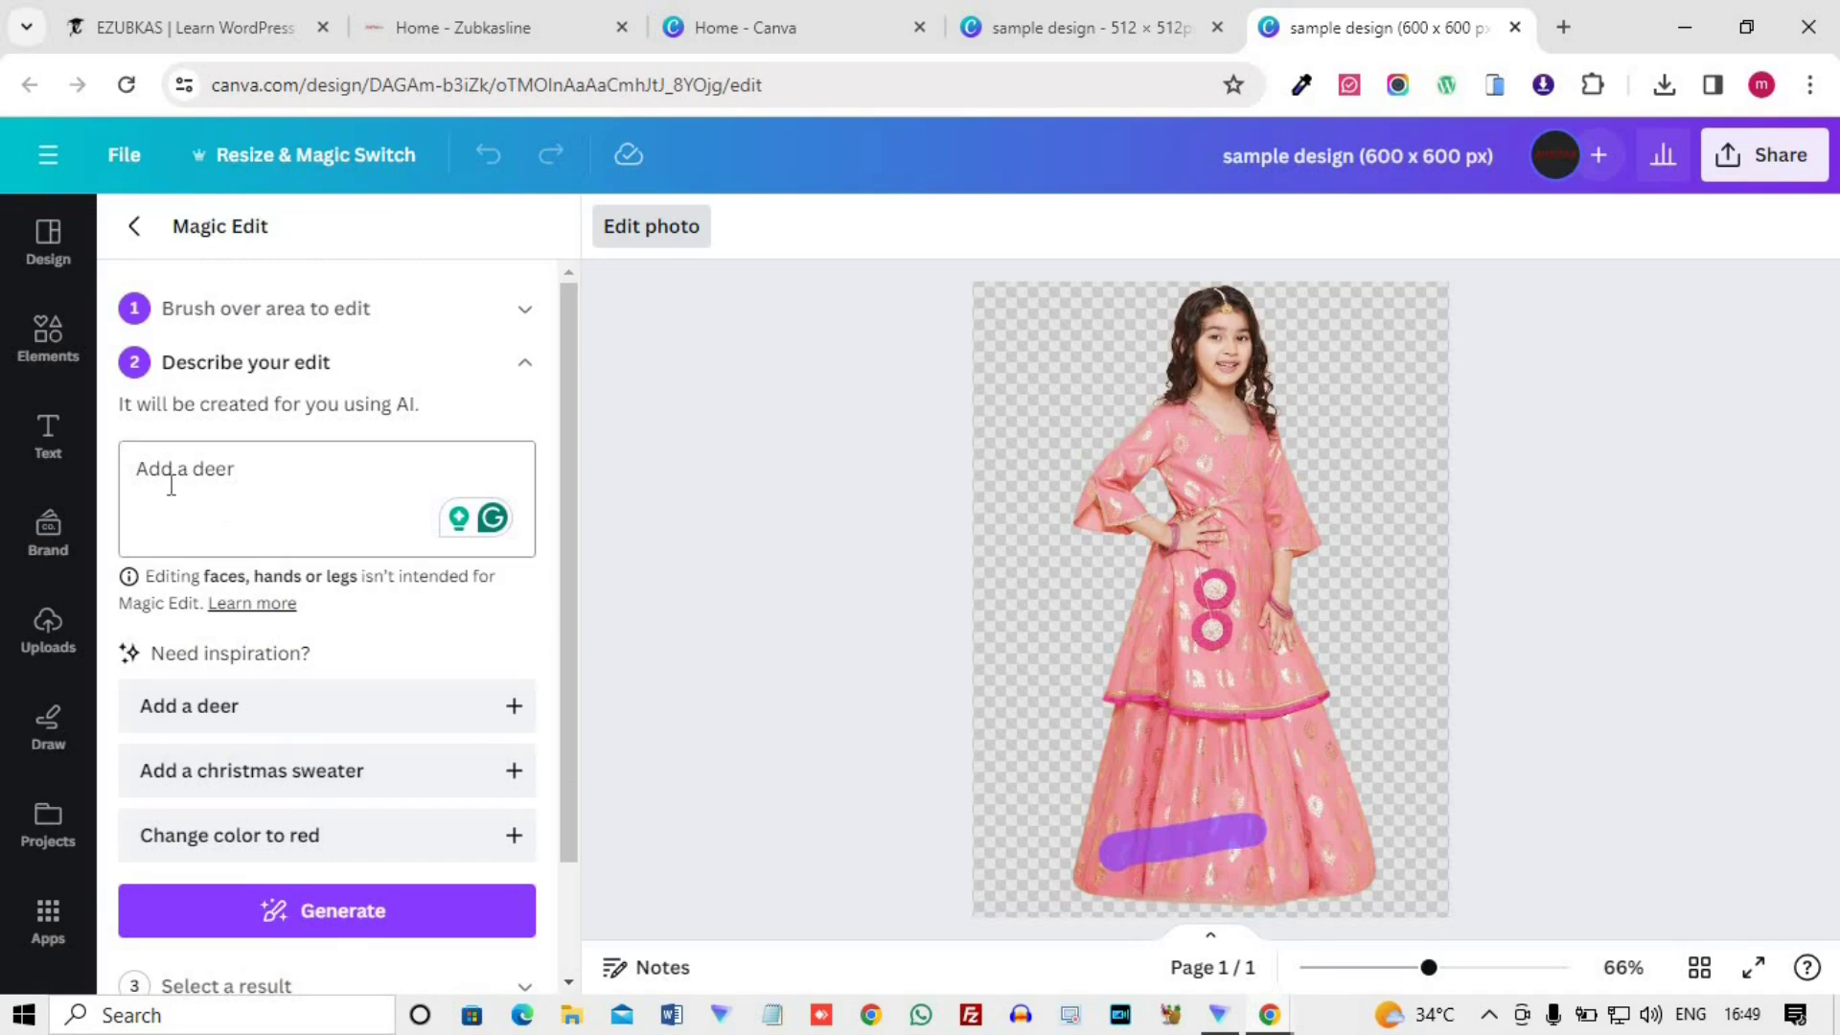
pyautogui.scroll(-1, 264, 956)
pyautogui.scroll(1, 254, 960)
pyautogui.scroll(-2, 246, 962)
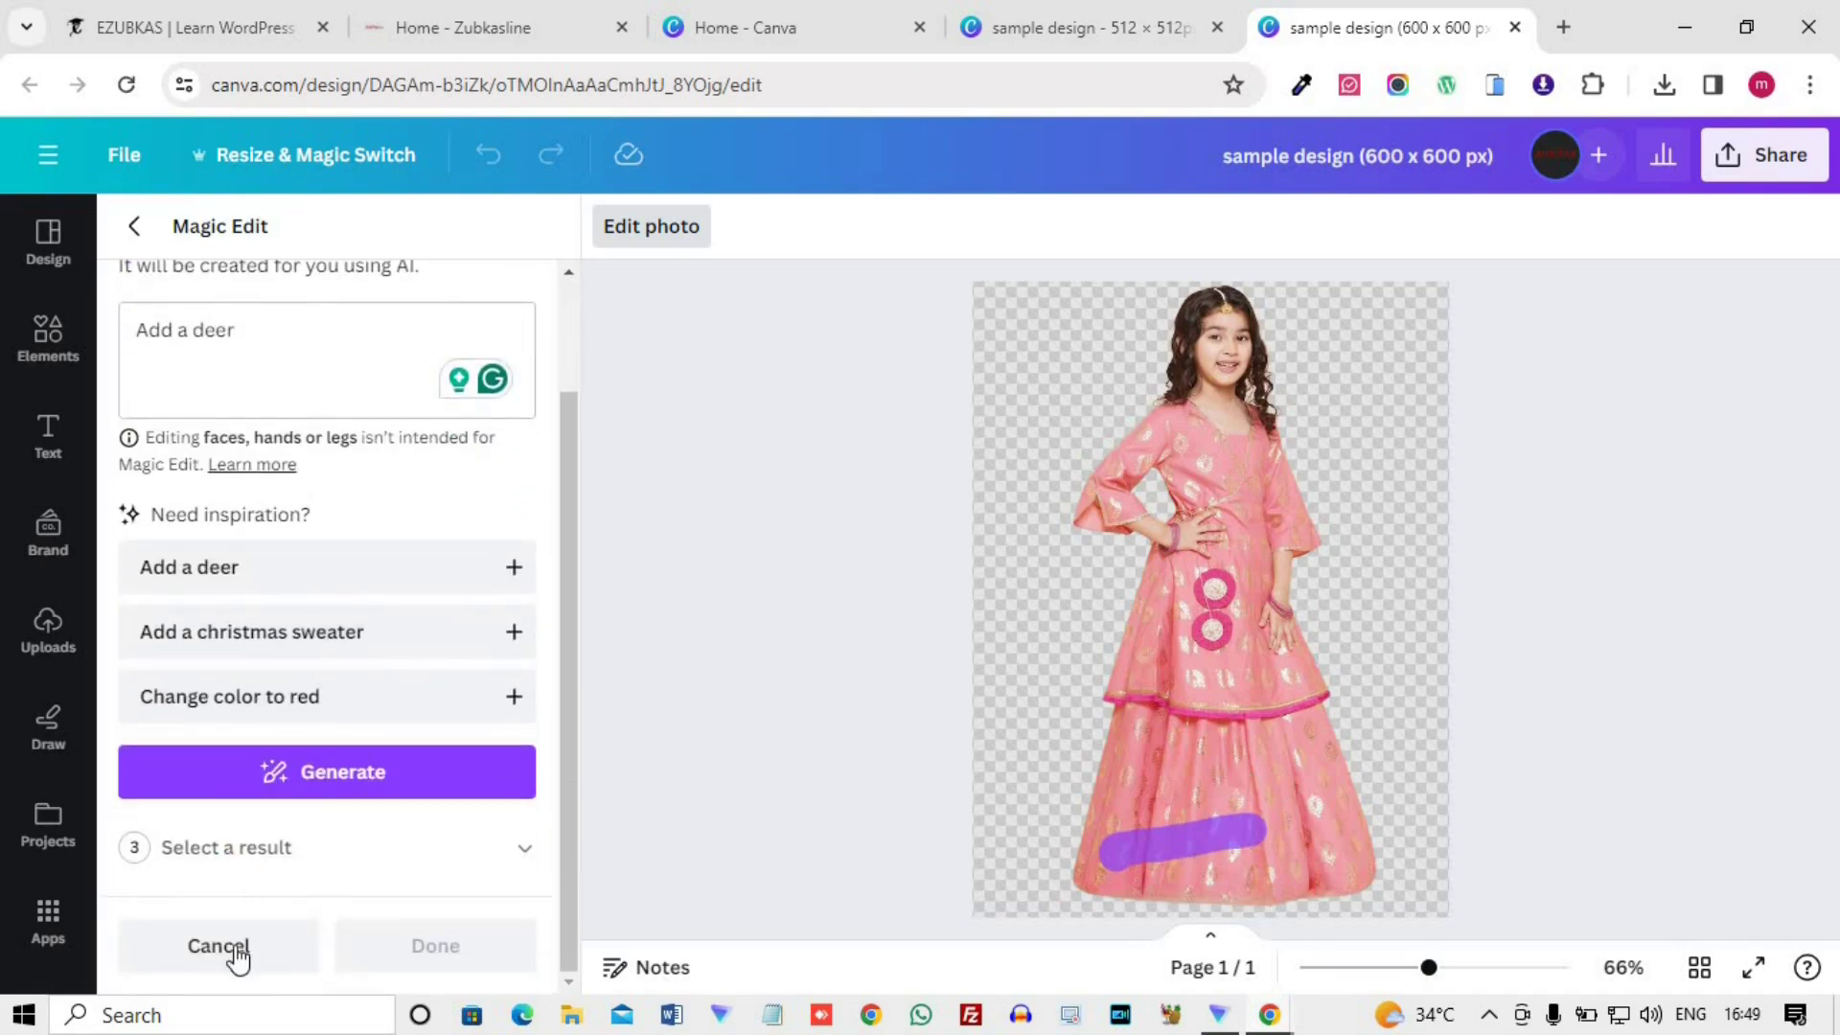
pyautogui.click(322, 774)
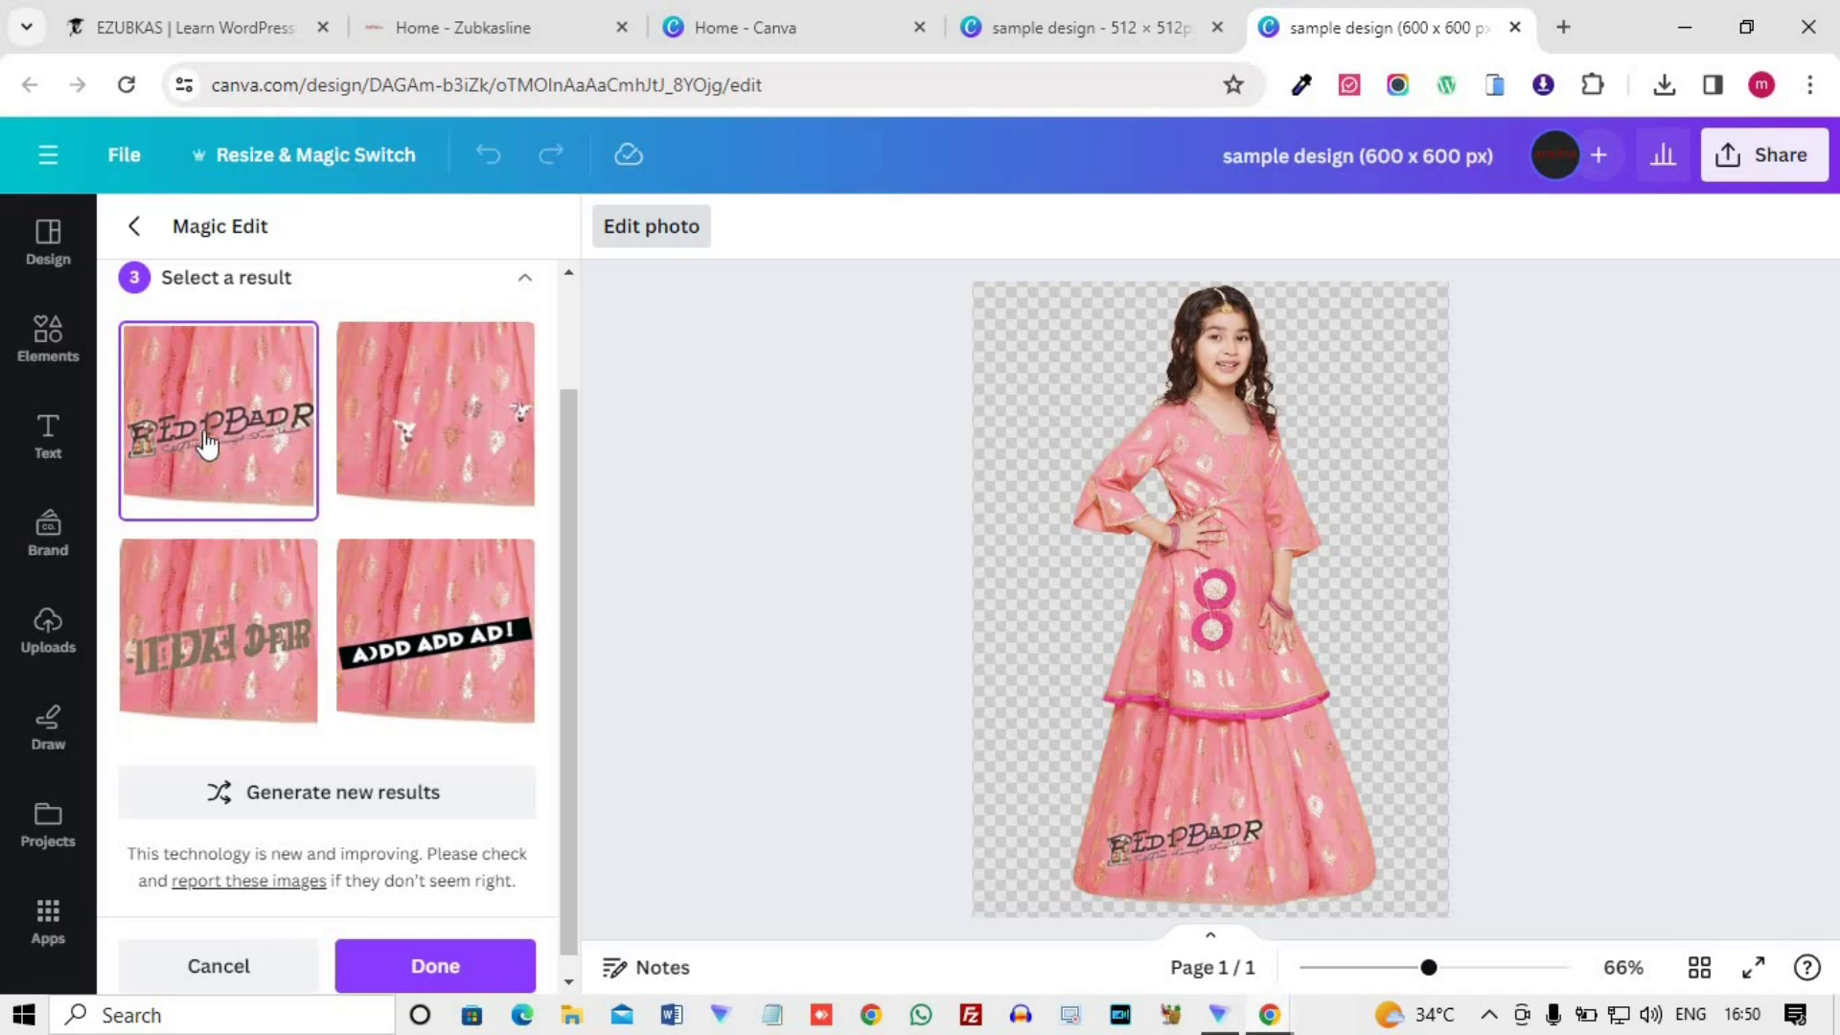
pyautogui.click(393, 968)
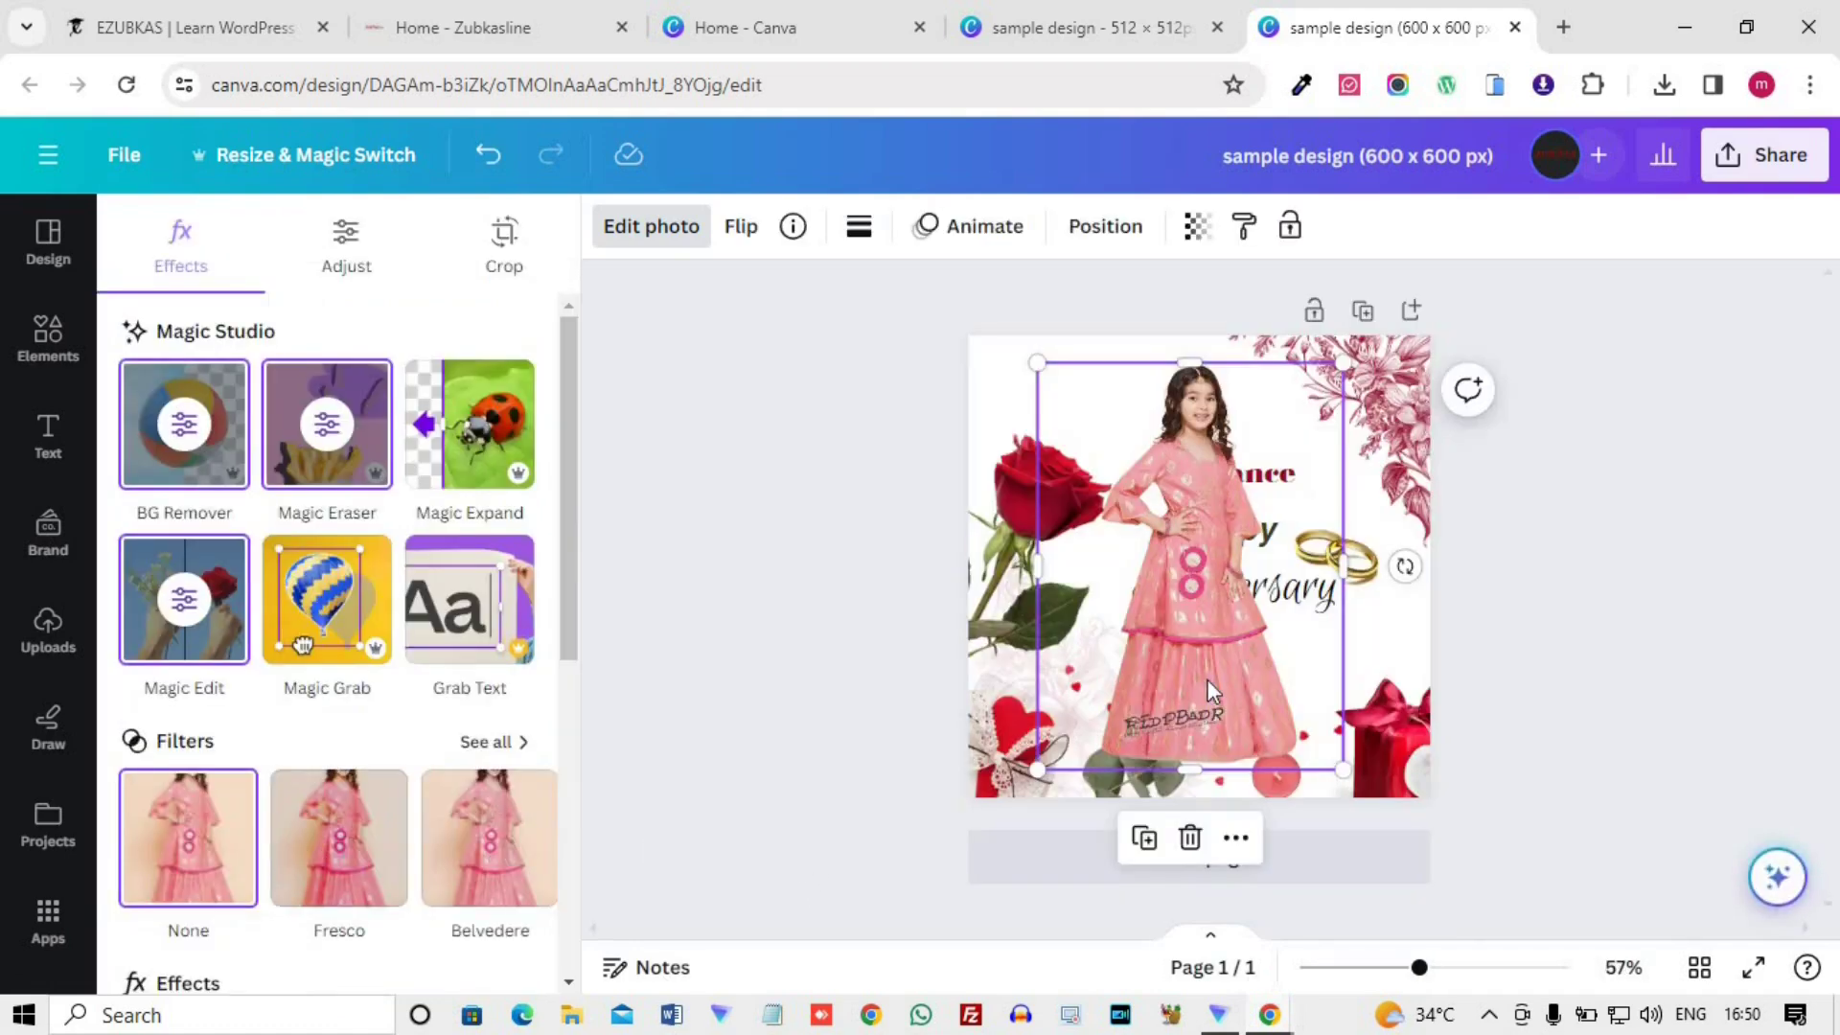
# - Inspect the generated lettering on the skirt up close and extract it as editable text with Grab Text
pyautogui.click(1500, 967)
pyautogui.scroll(-5, 1154, 640)
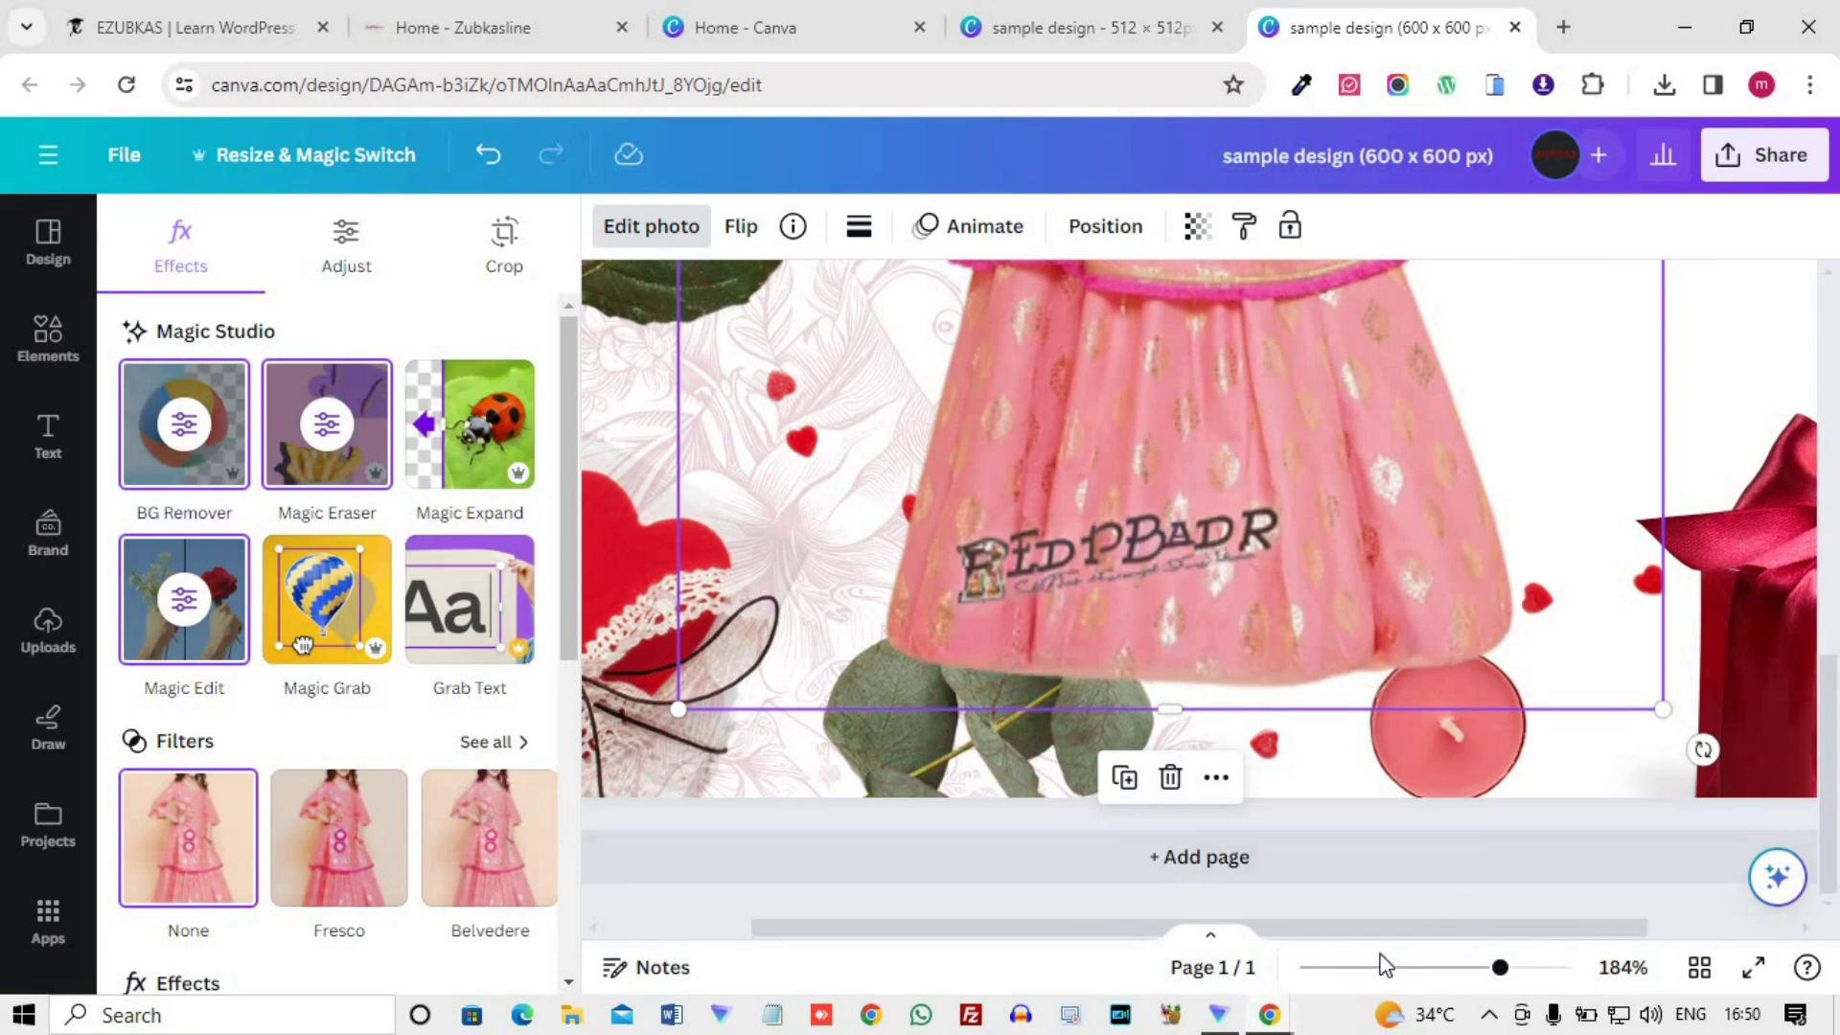
pyautogui.click(1421, 967)
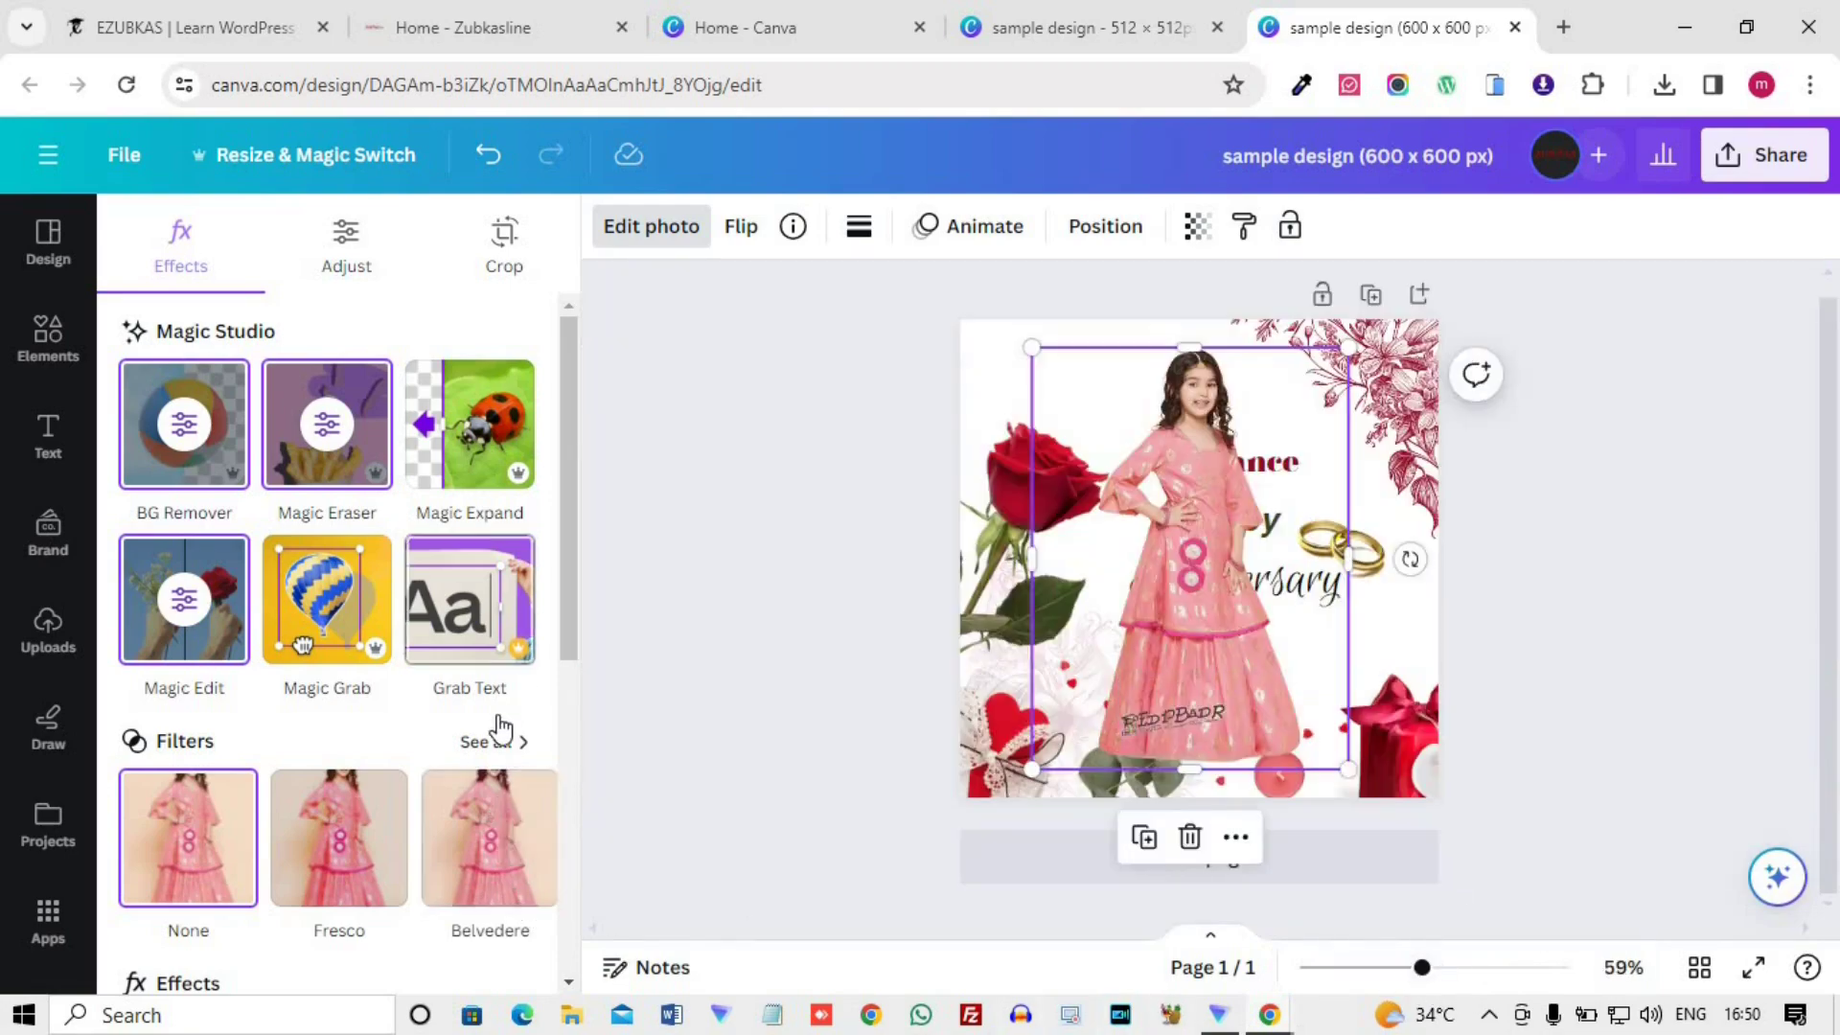
pyautogui.scroll(-5, 493, 747)
pyautogui.scroll(3, 473, 832)
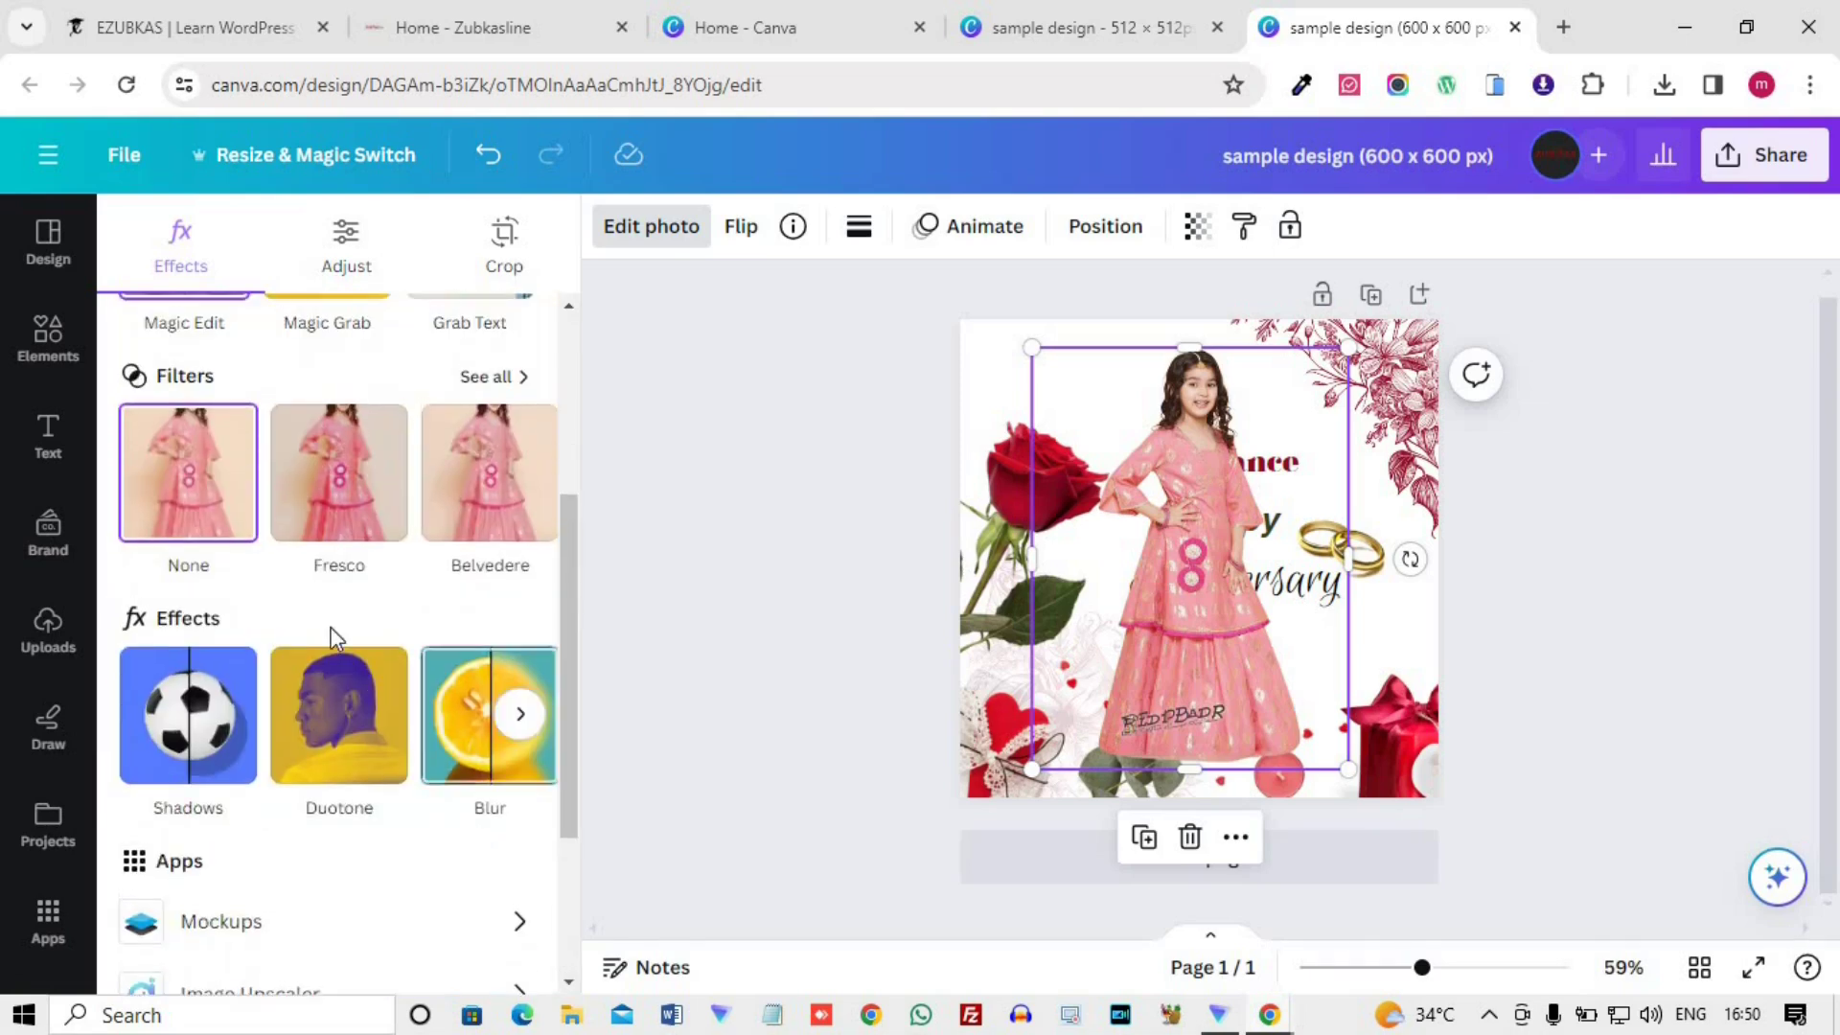
pyautogui.scroll(3, 345, 697)
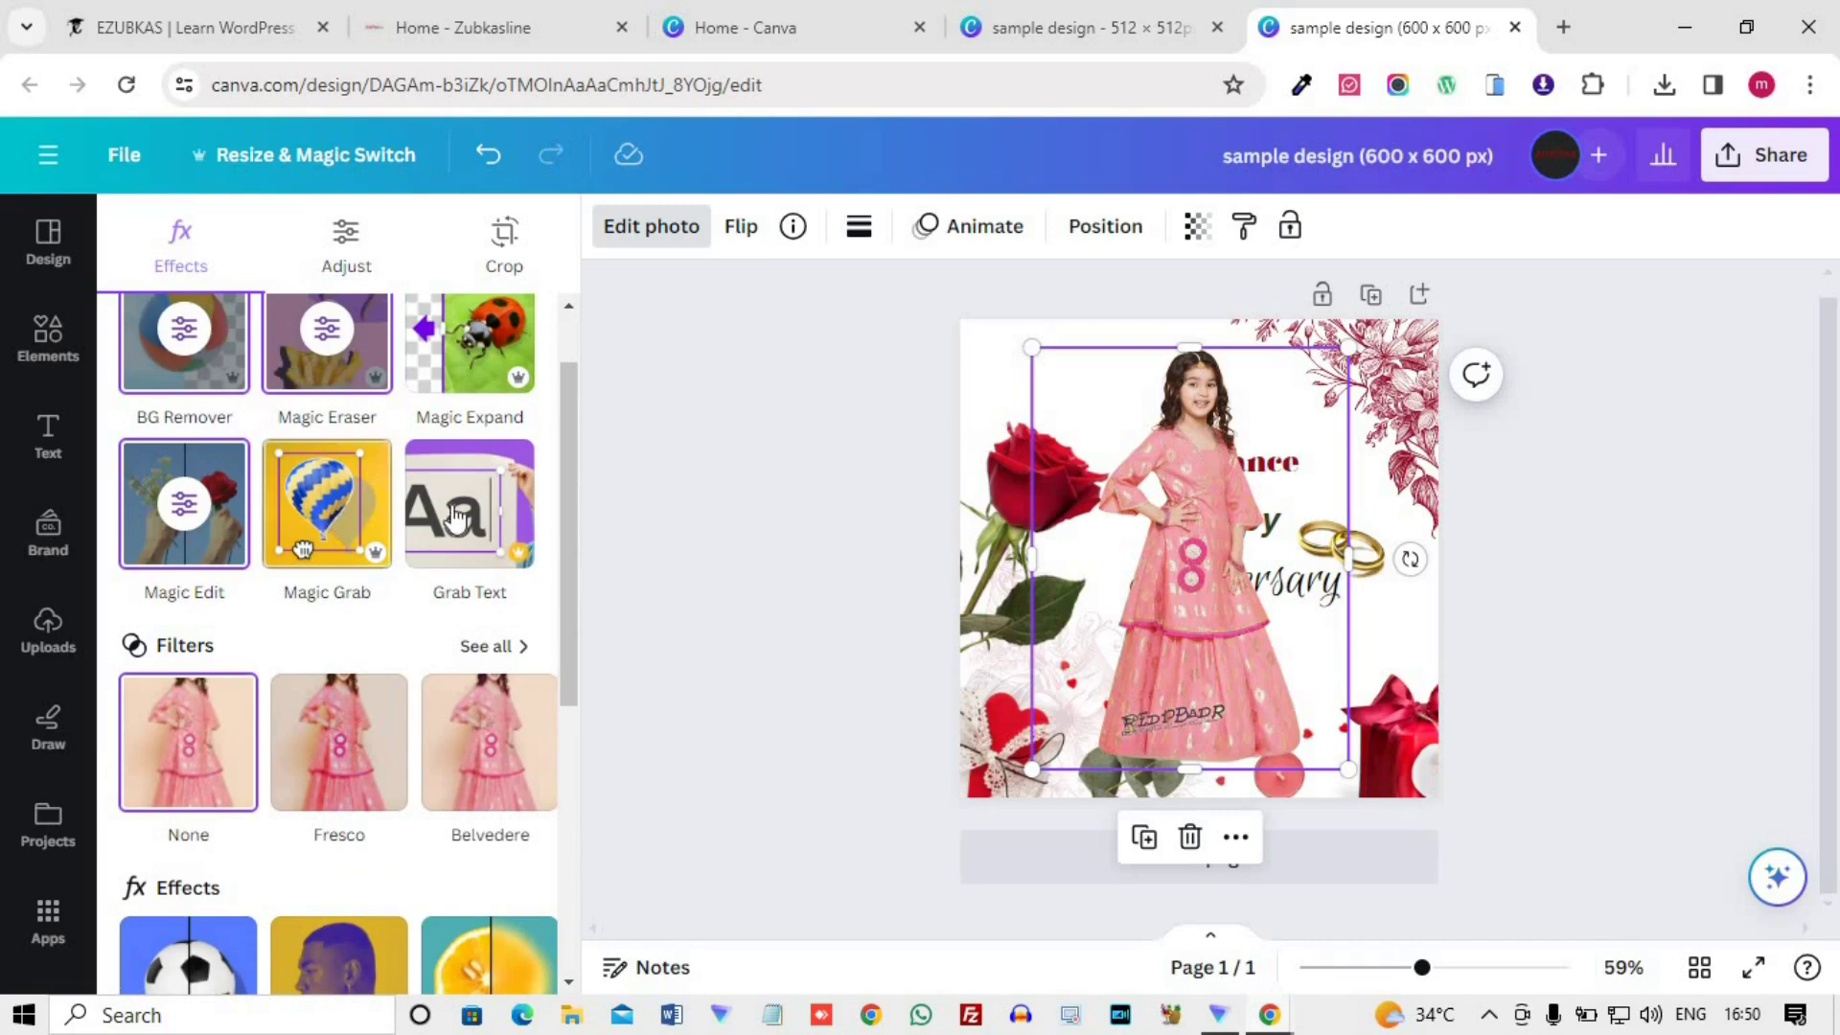
pyautogui.click(445, 608)
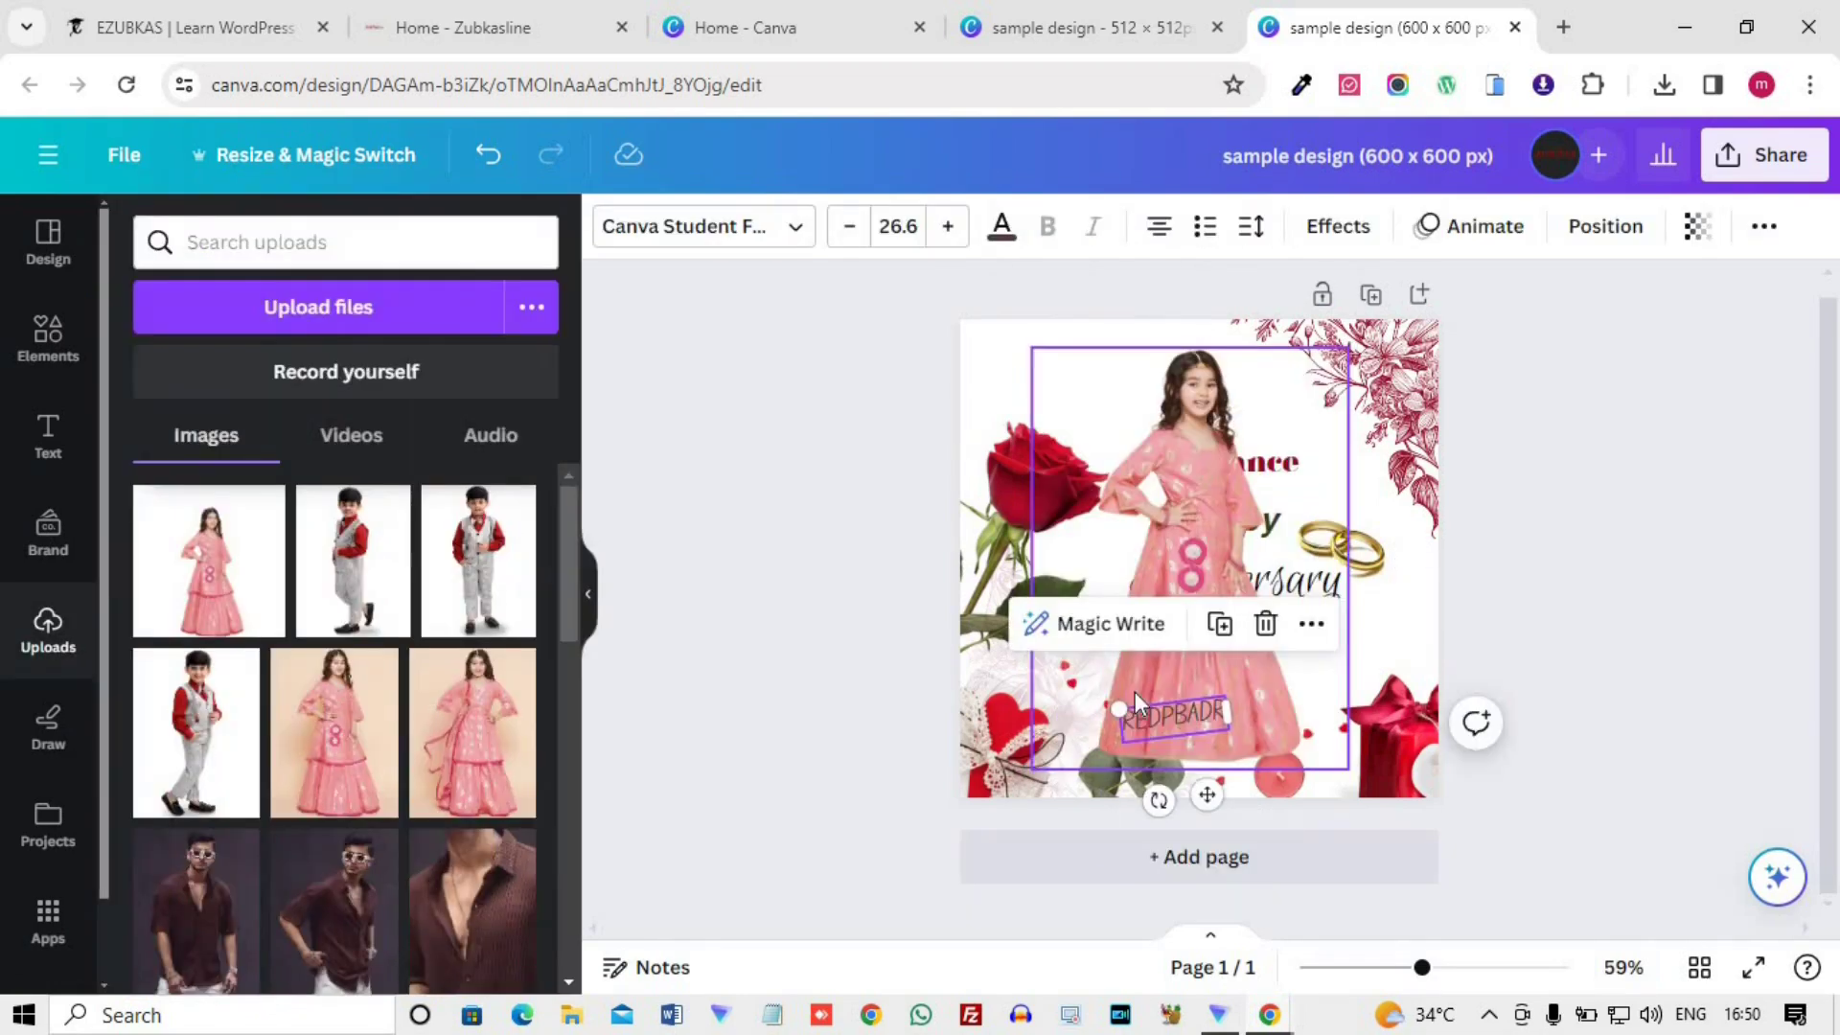
# - Replace the grabbed skirt text with "TAMILWORDPRESS" and widen its text box so the word fits on one line
pyautogui.doubleClick(1182, 711)
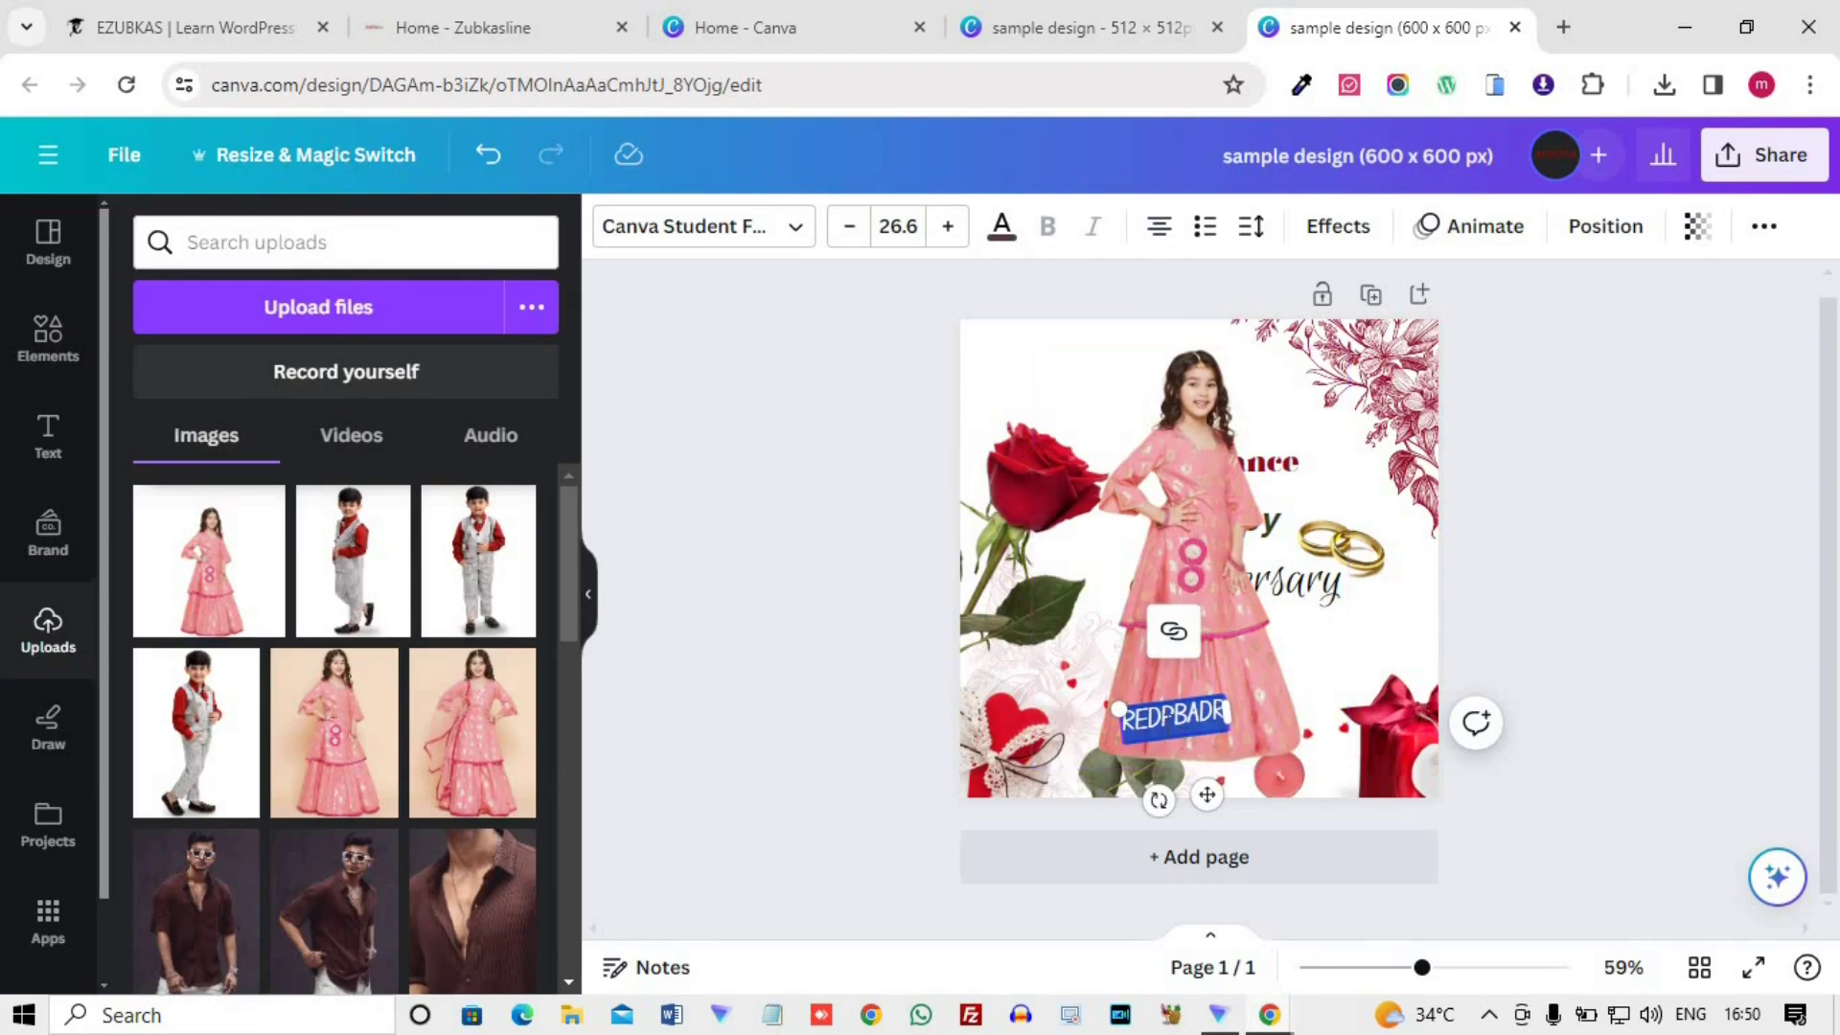
pyautogui.click(1167, 724)
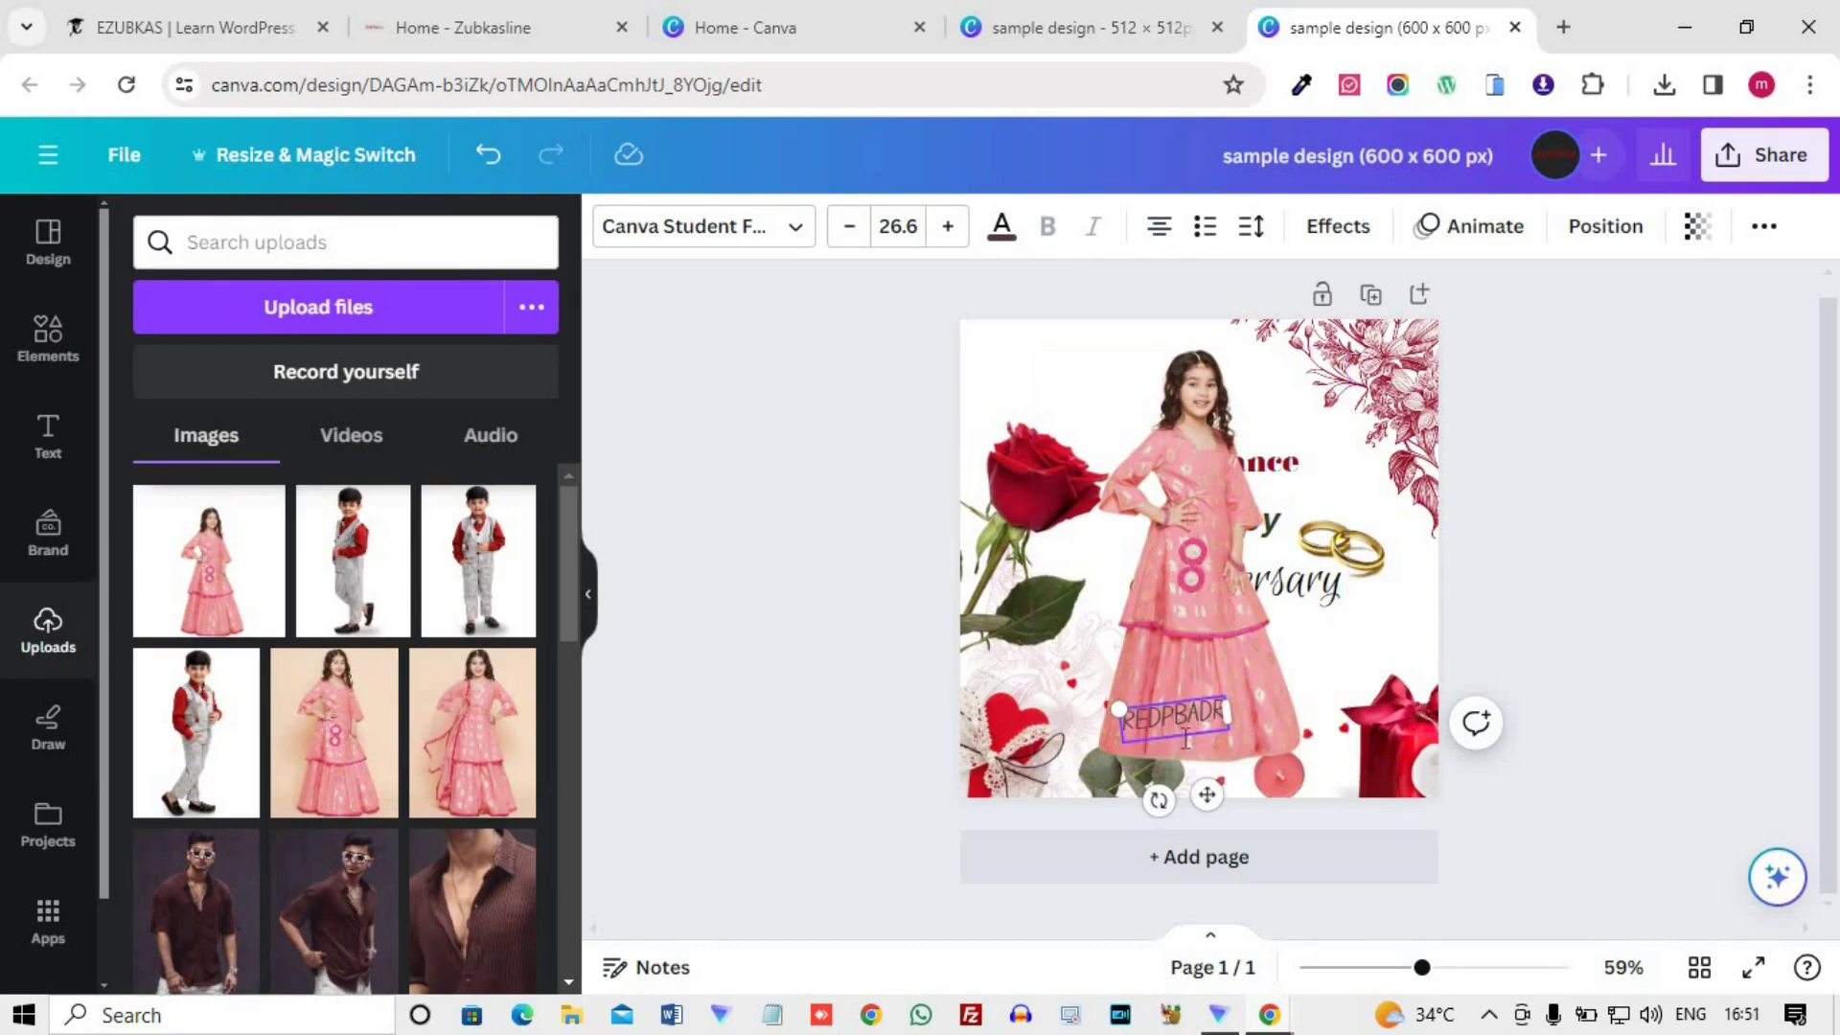
pyautogui.doubleClick(1186, 736)
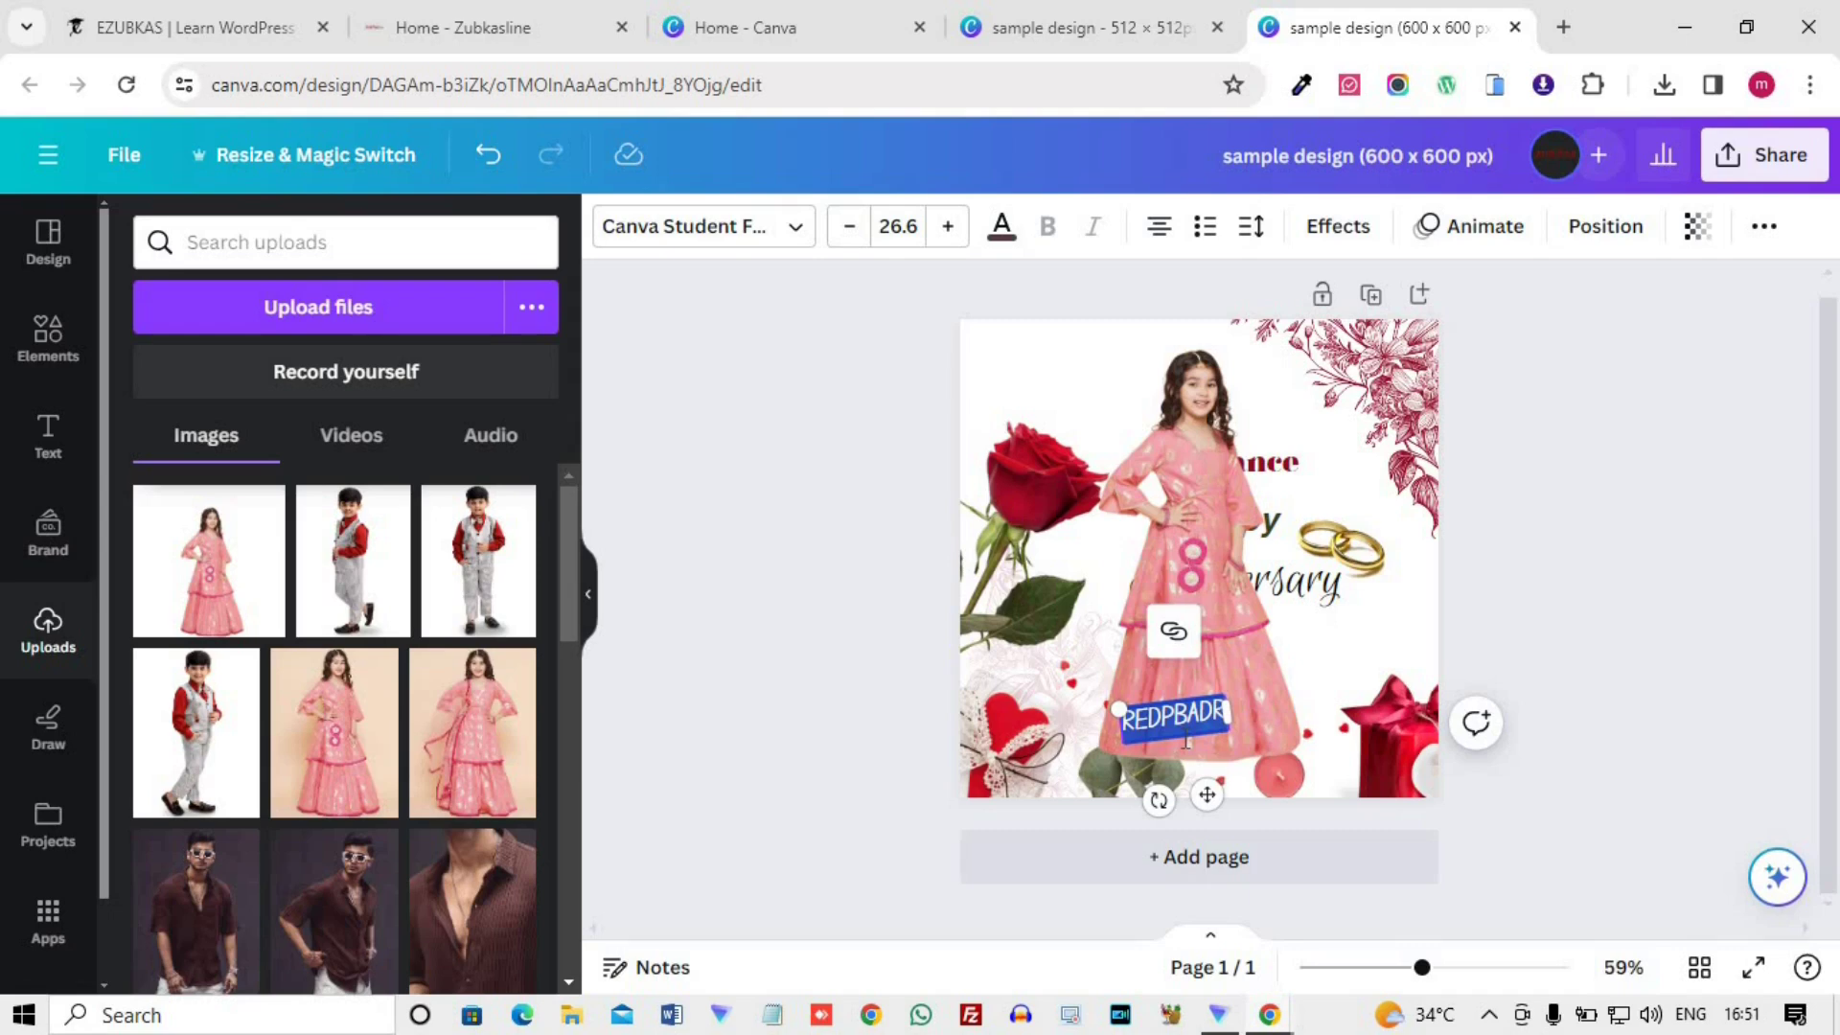
pyautogui.press('BackSpace')
pyautogui.write('TAMILW')
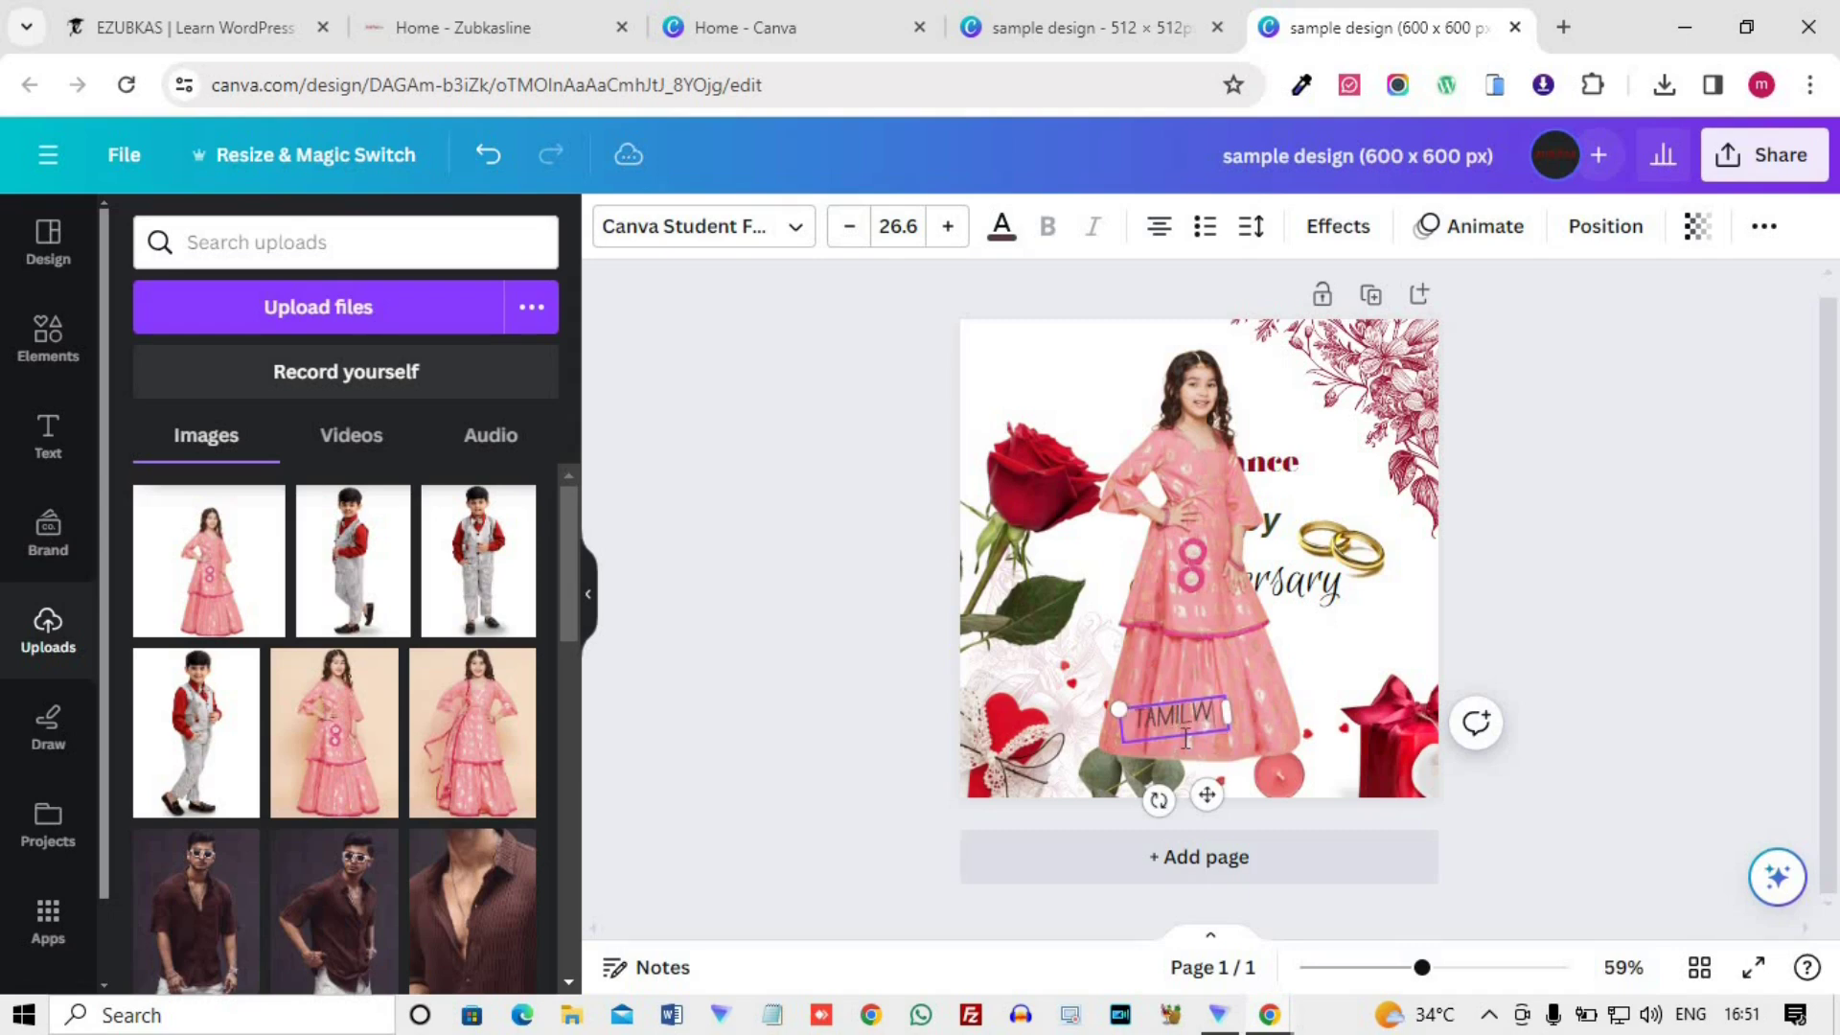
pyautogui.write('ORDPRESS')
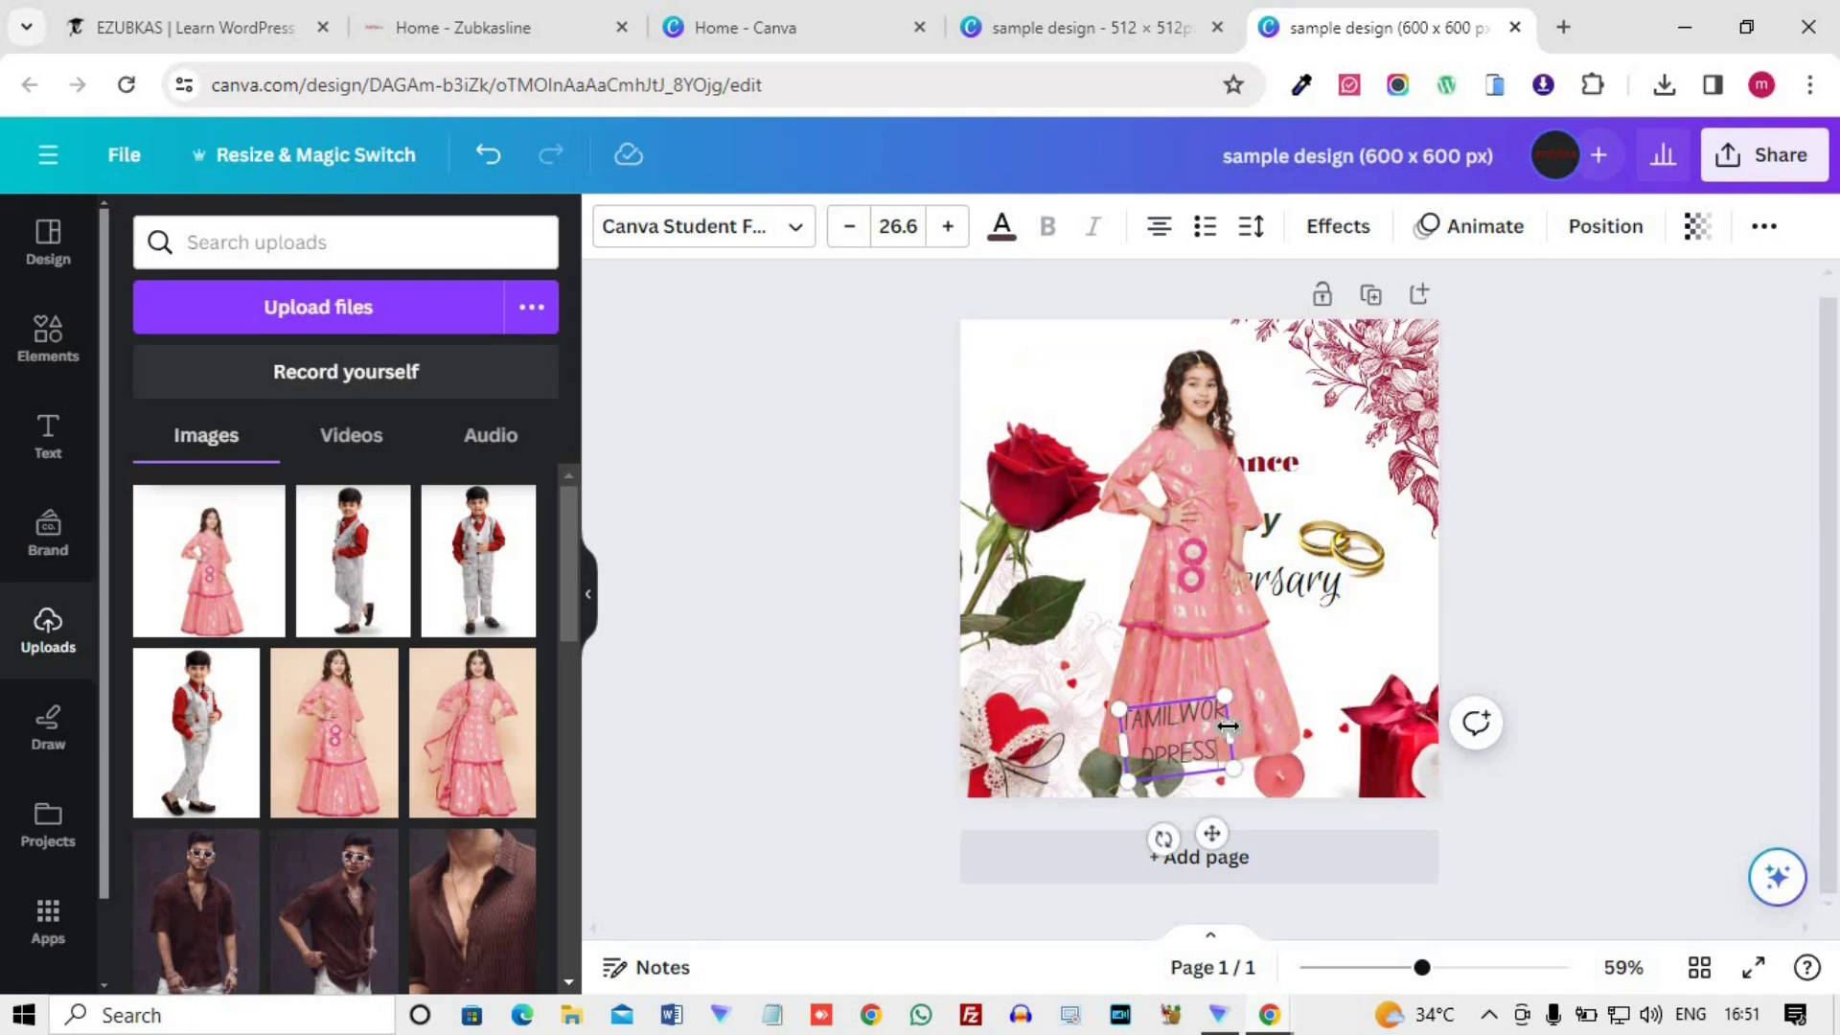
pyautogui.moveTo(1265, 709); pyautogui.dragTo(1305, 690)
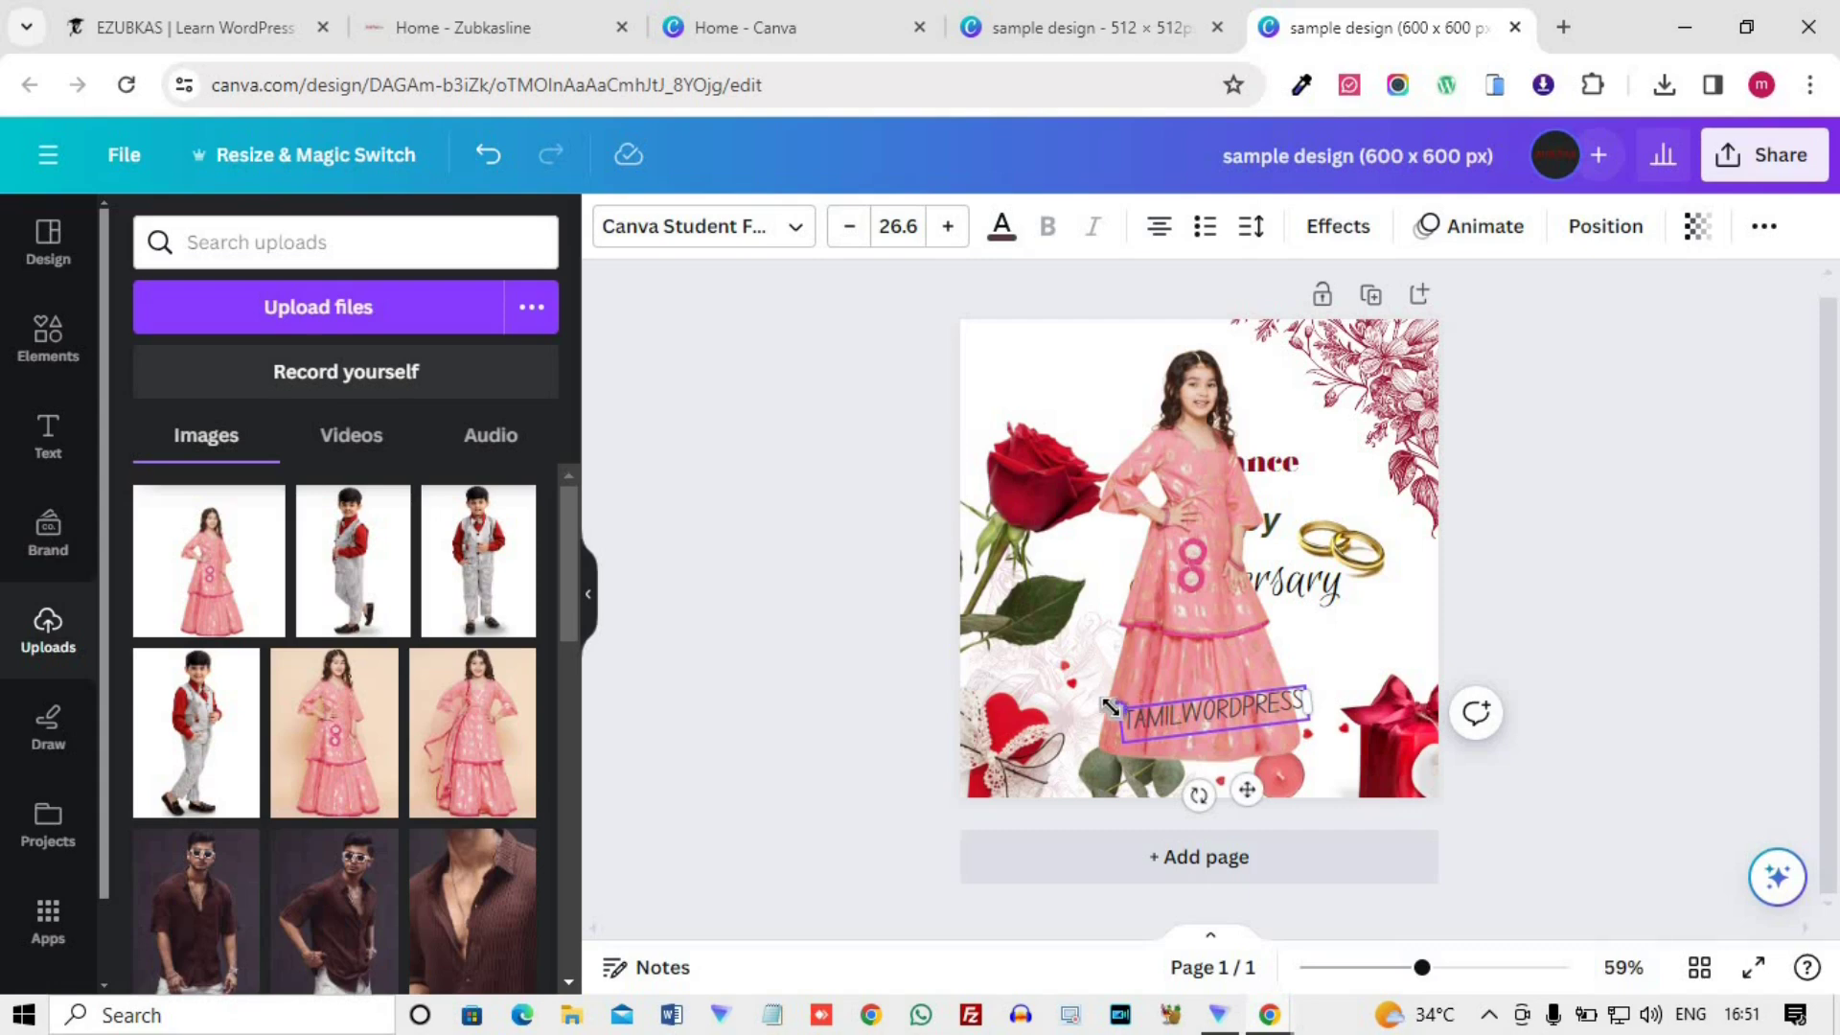
# - Set the skirt text's font to Bukhari Script and reduce its size to 16.6
pyautogui.click(795, 230)
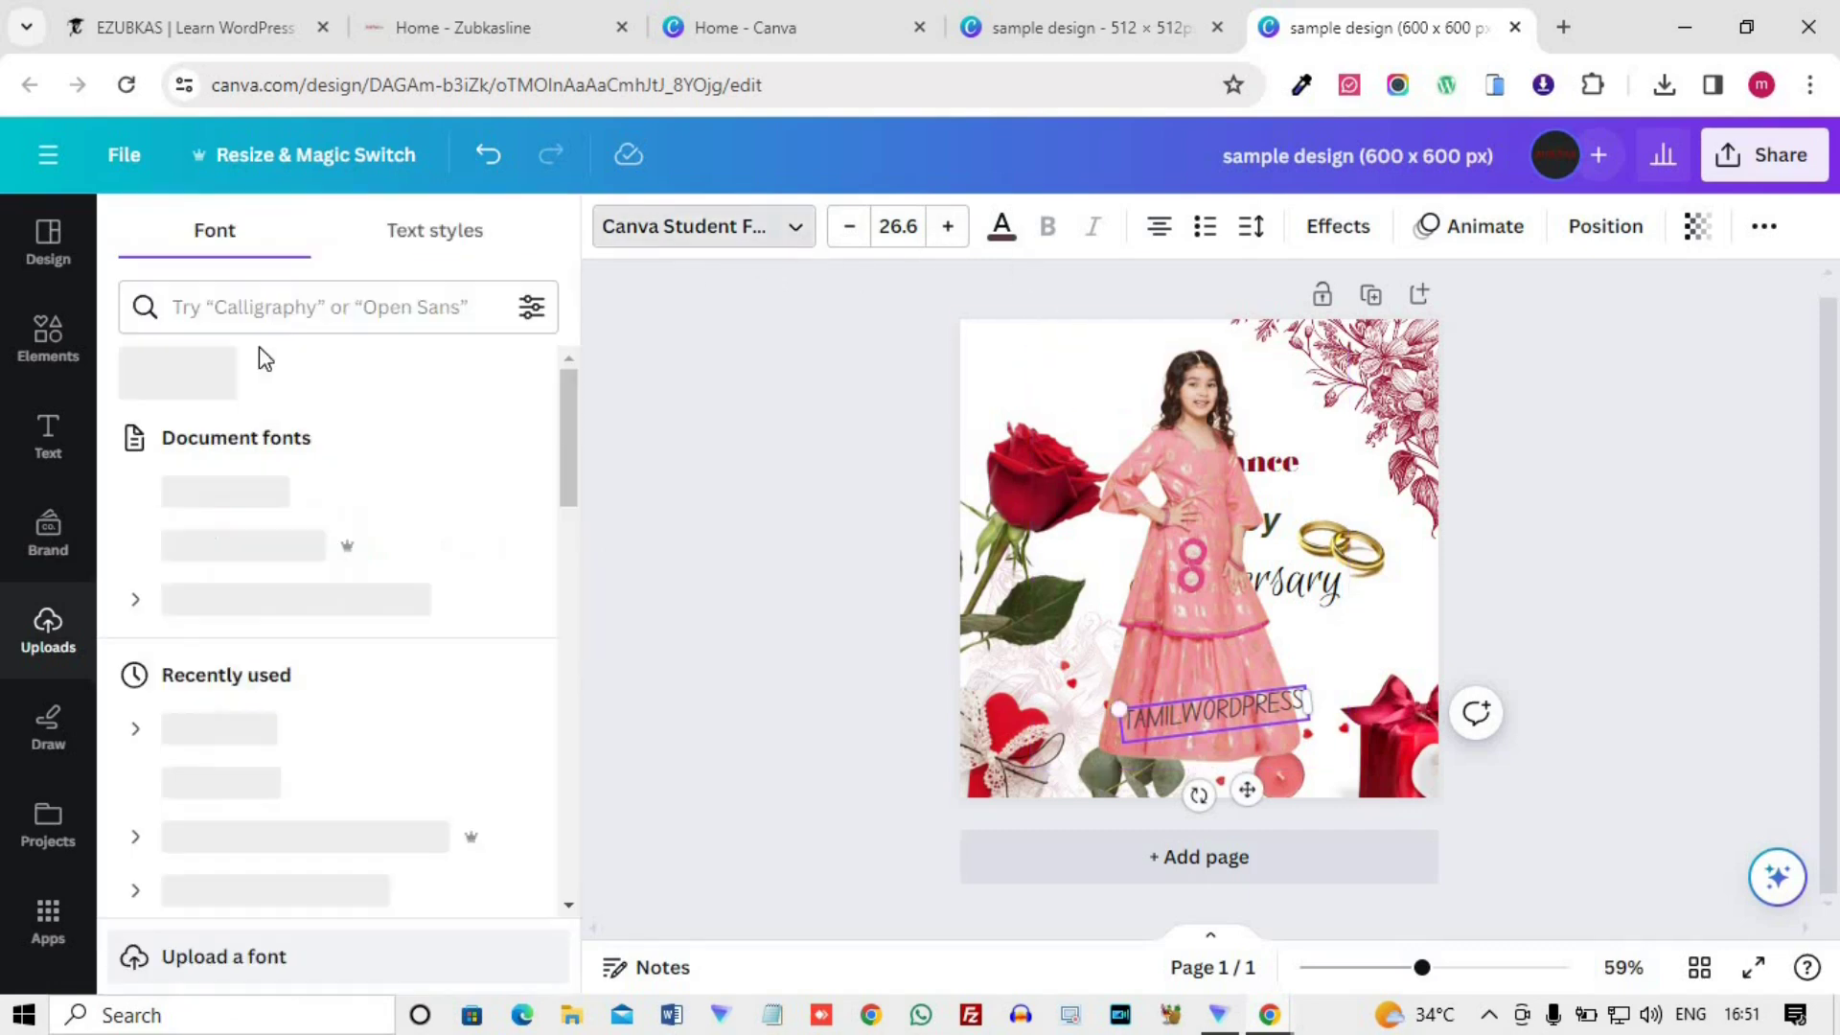
pyautogui.click(516, 858)
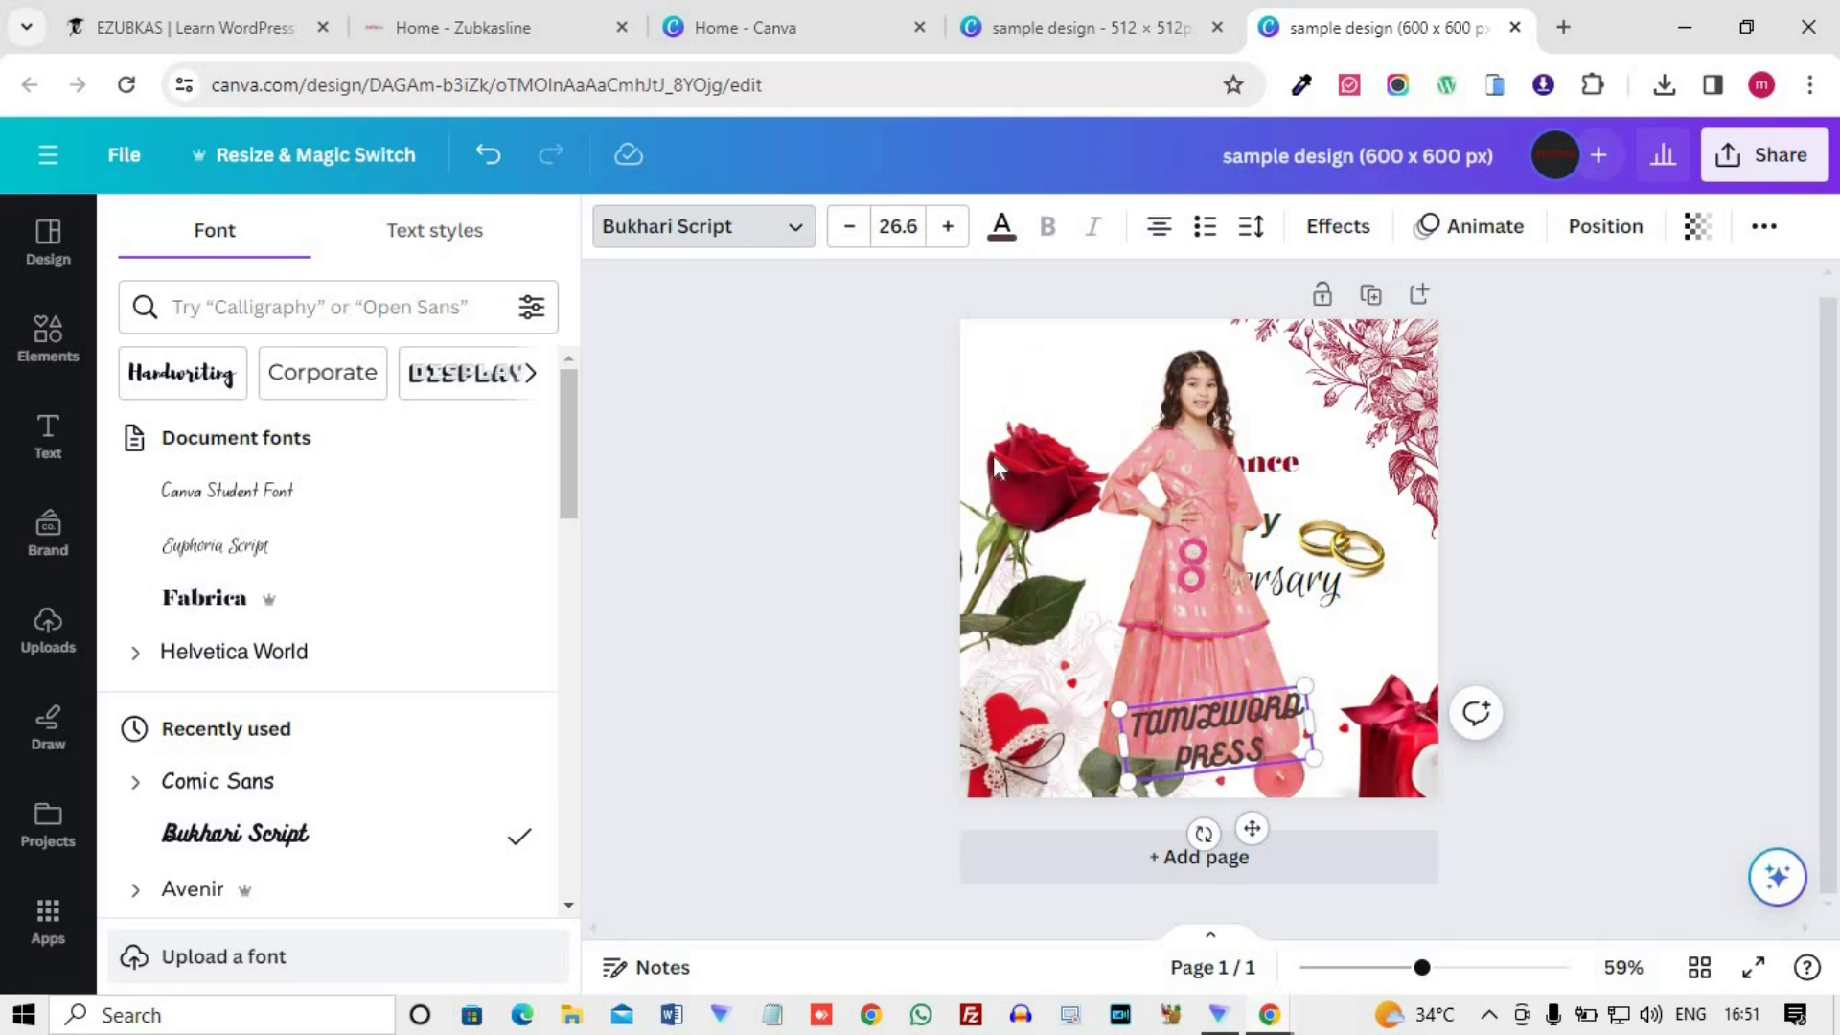
pyautogui.click(844, 242)
pyautogui.click(845, 241)
pyautogui.click(846, 241)
pyautogui.click(846, 242)
pyautogui.click(845, 242)
pyautogui.click(847, 242)
pyautogui.click(848, 241)
pyautogui.click(847, 241)
pyautogui.click(847, 241)
pyautogui.click(847, 242)
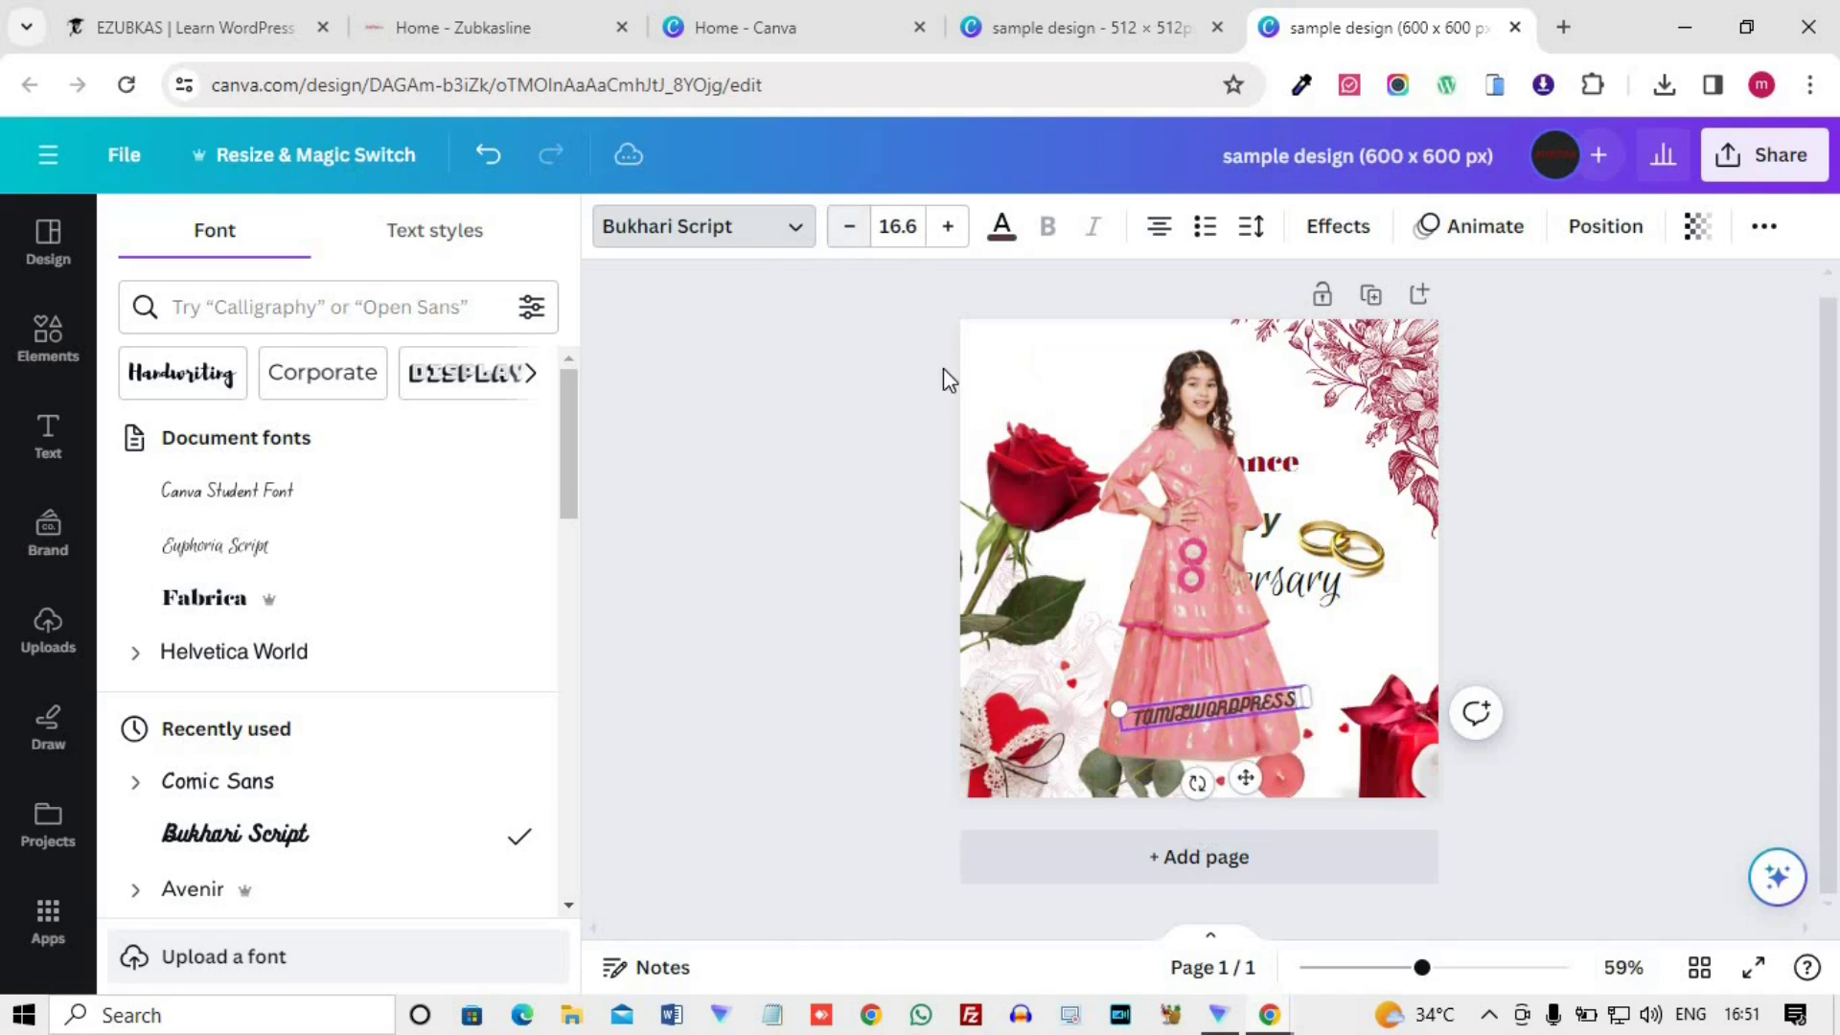
# - Shift the TAMILWORDPRESS text slightly left on the skirt and deselect it
pyautogui.click(1210, 714)
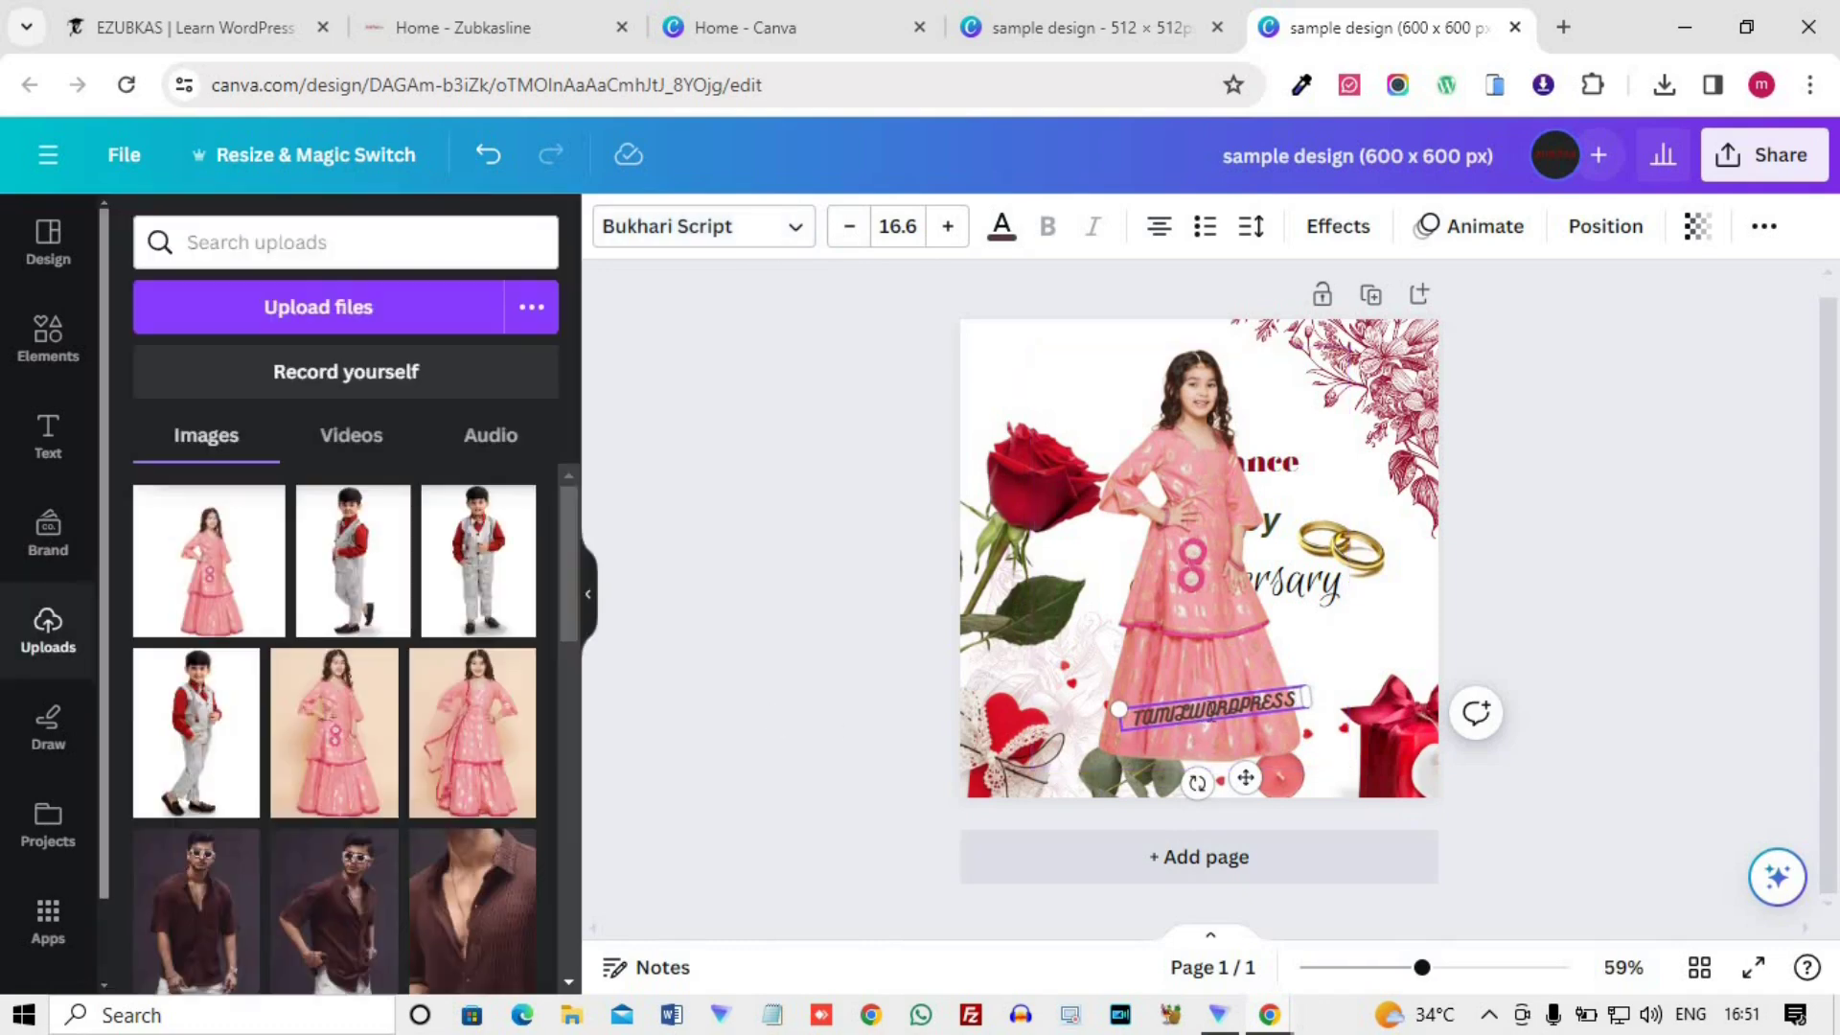
pyautogui.click(813, 713)
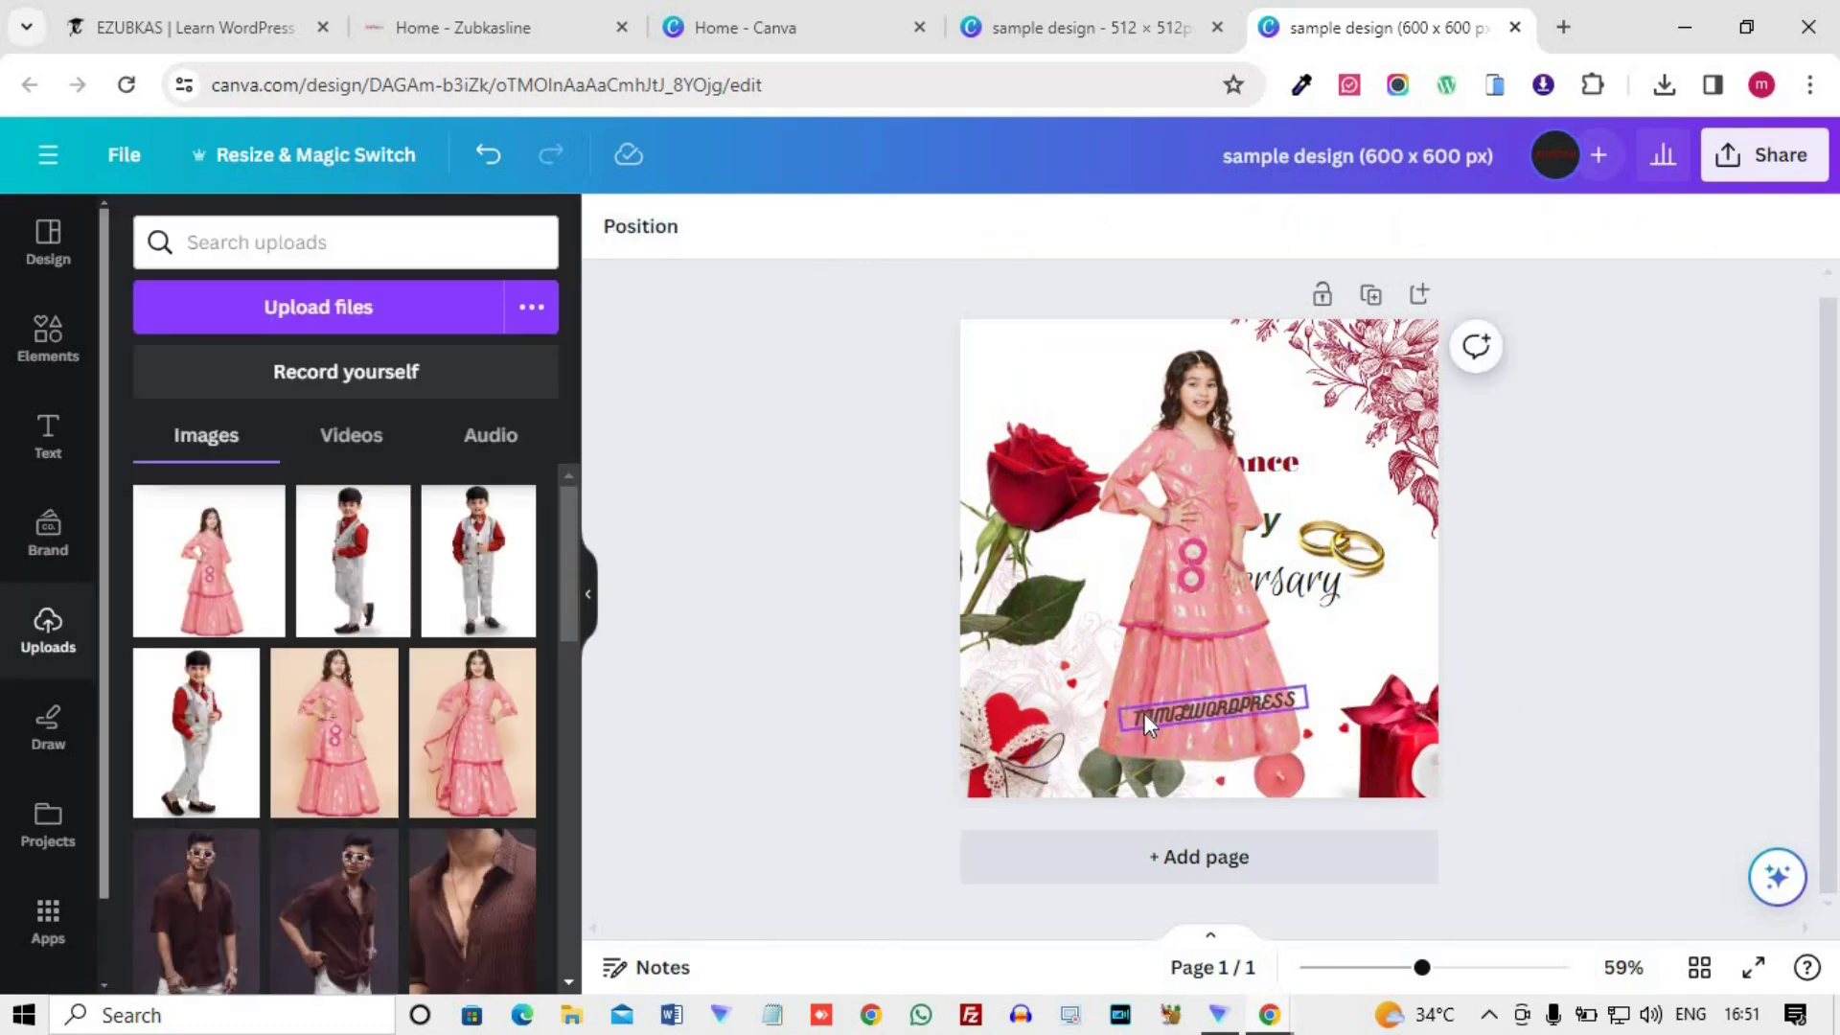
pyautogui.click(1142, 715)
pyautogui.moveTo(1143, 715); pyautogui.dragTo(1136, 717)
pyautogui.click(858, 692)
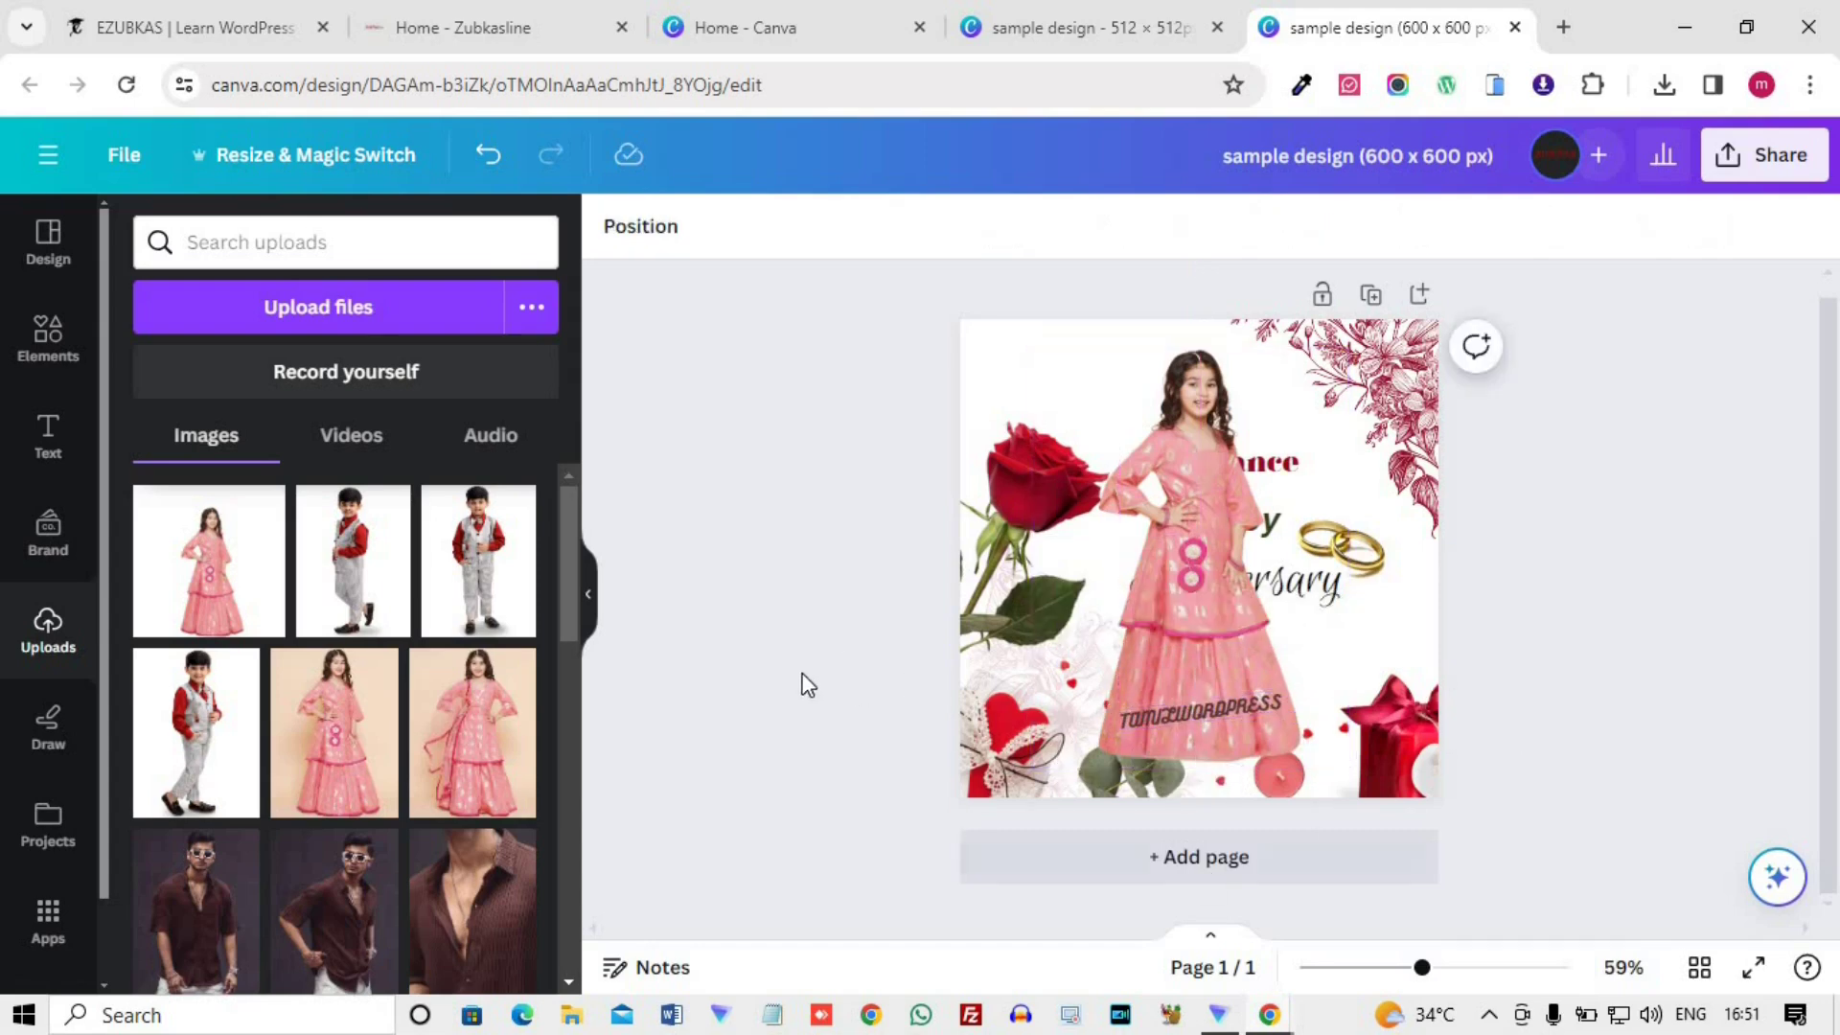
# - Examine the filters, effects and apps offered for editing the girl's photo
pyautogui.click(1181, 502)
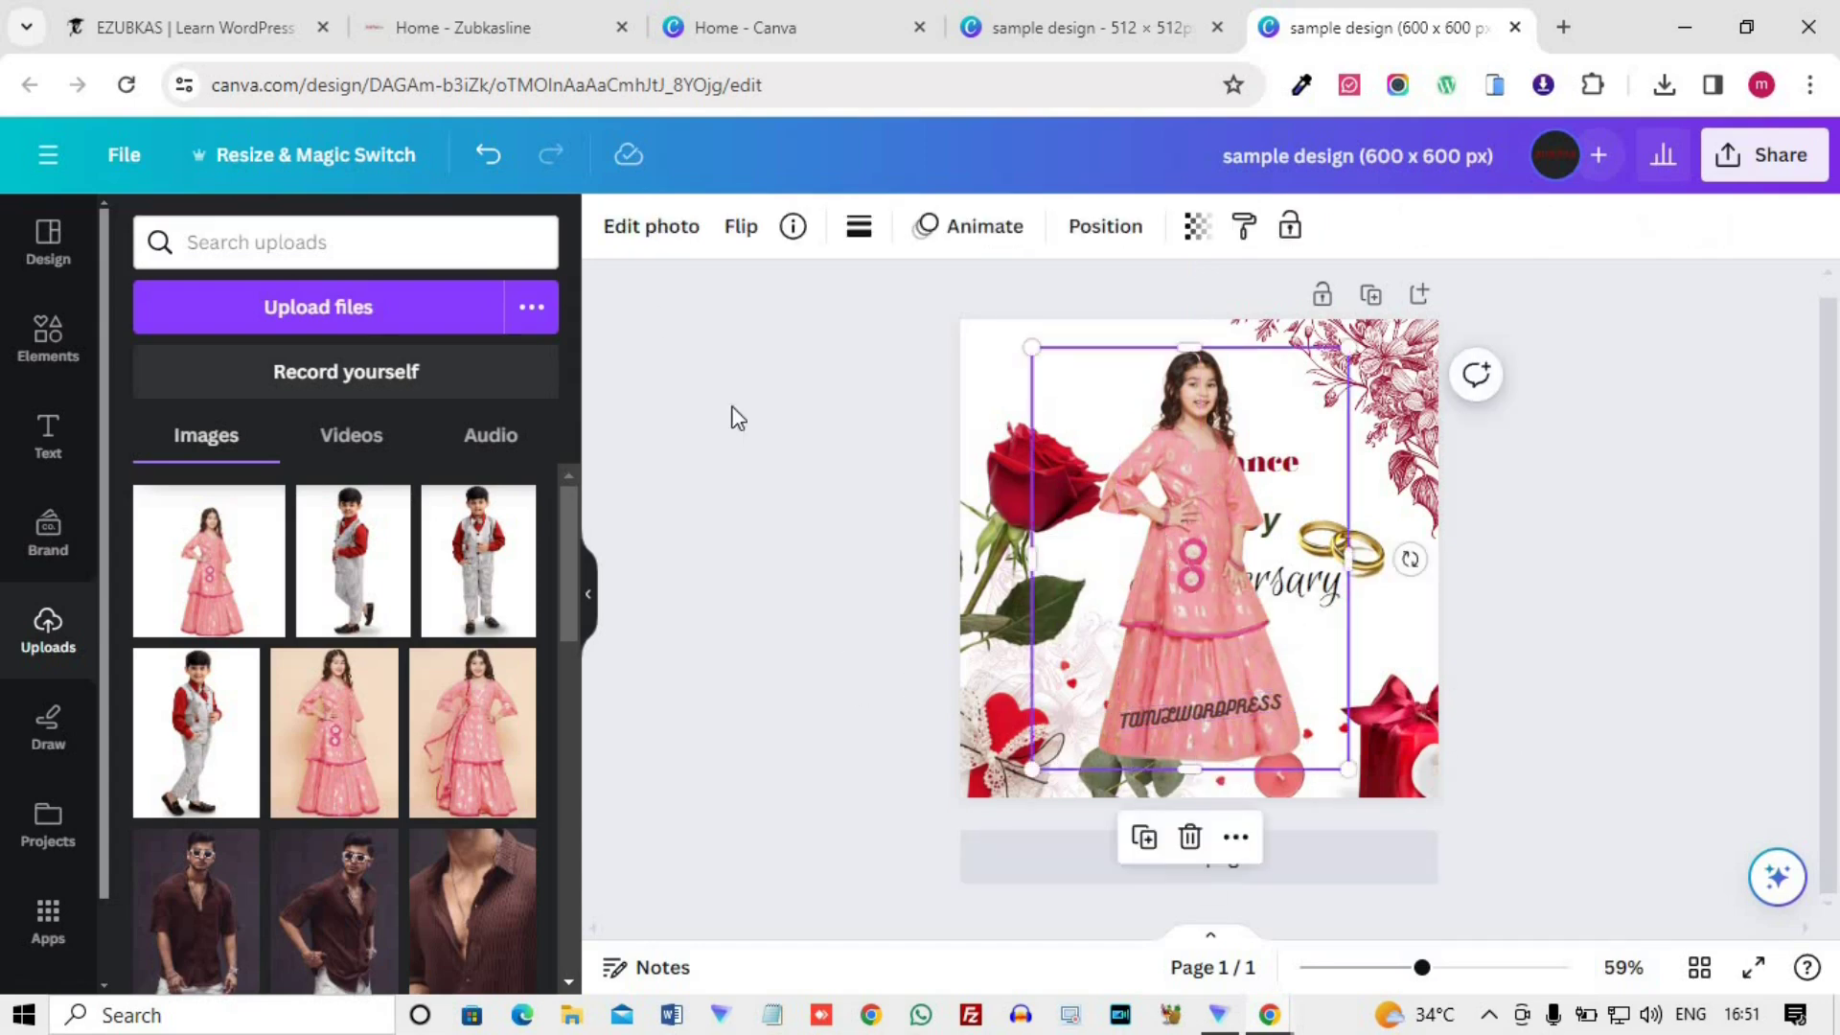
pyautogui.click(626, 226)
pyautogui.scroll(-3, 422, 671)
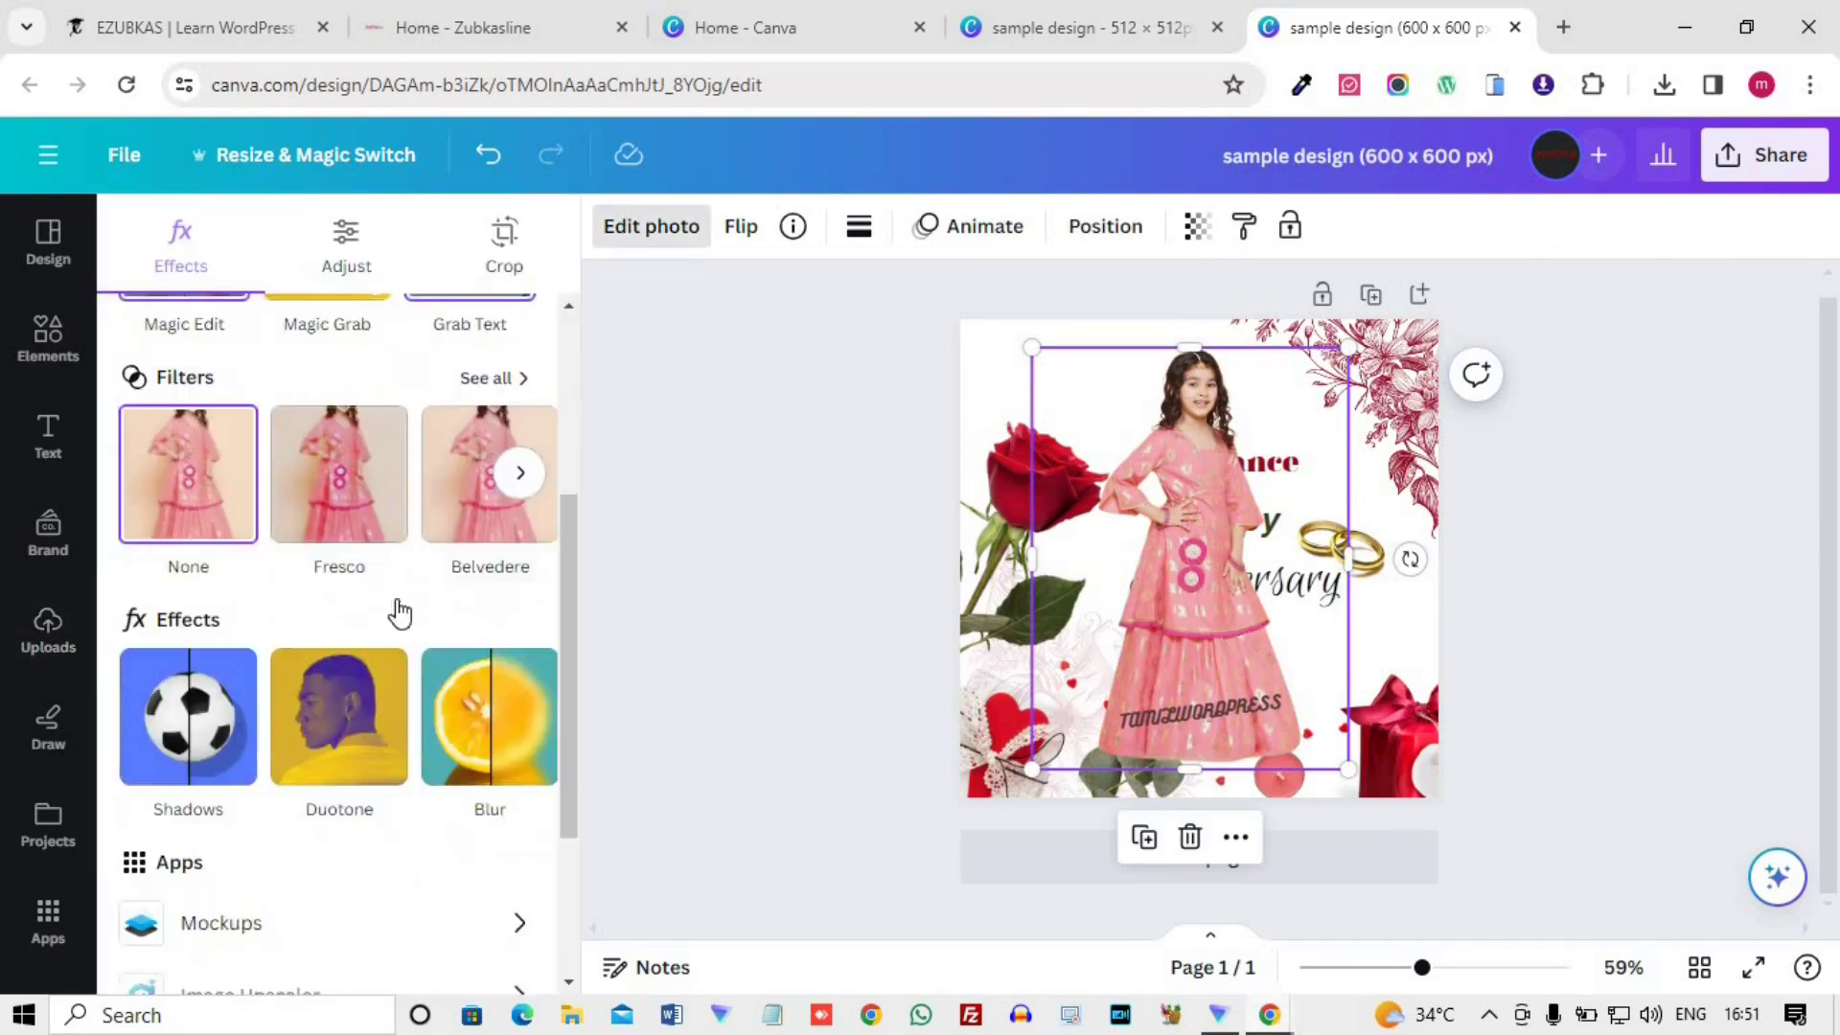
pyautogui.scroll(3, 435, 723)
pyautogui.scroll(-6, 439, 739)
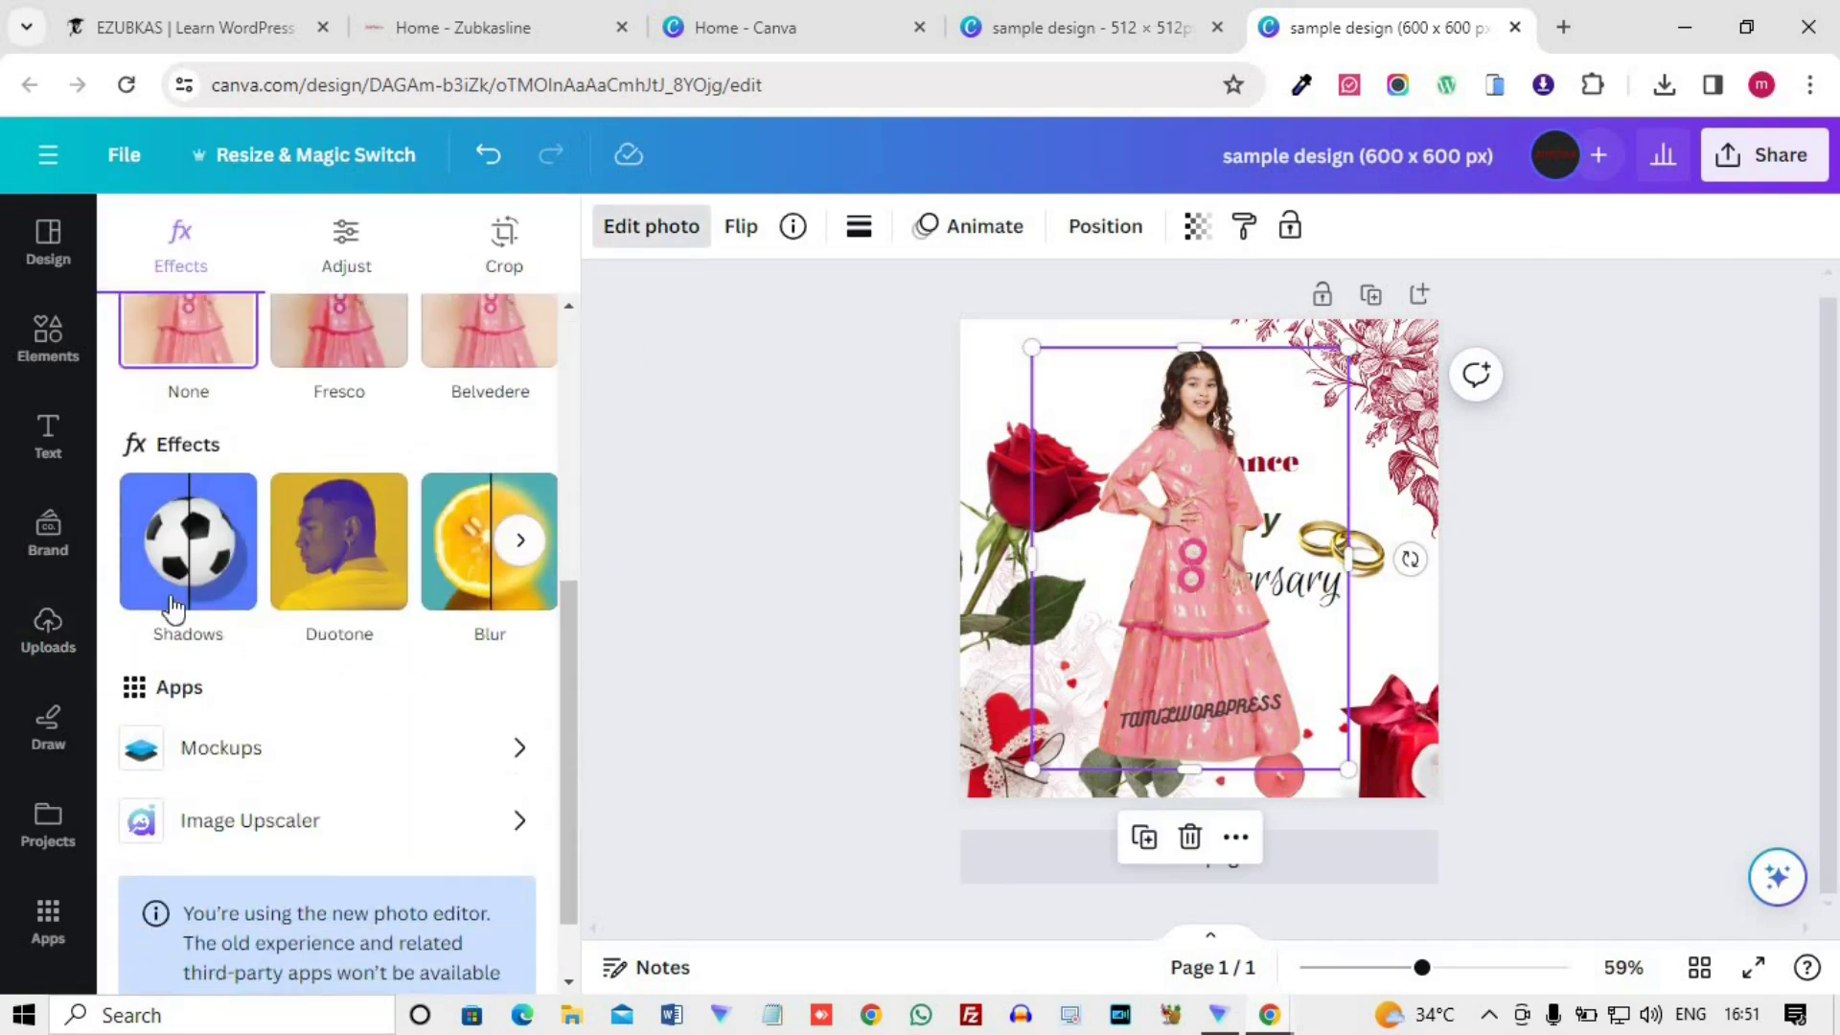
pyautogui.click(522, 539)
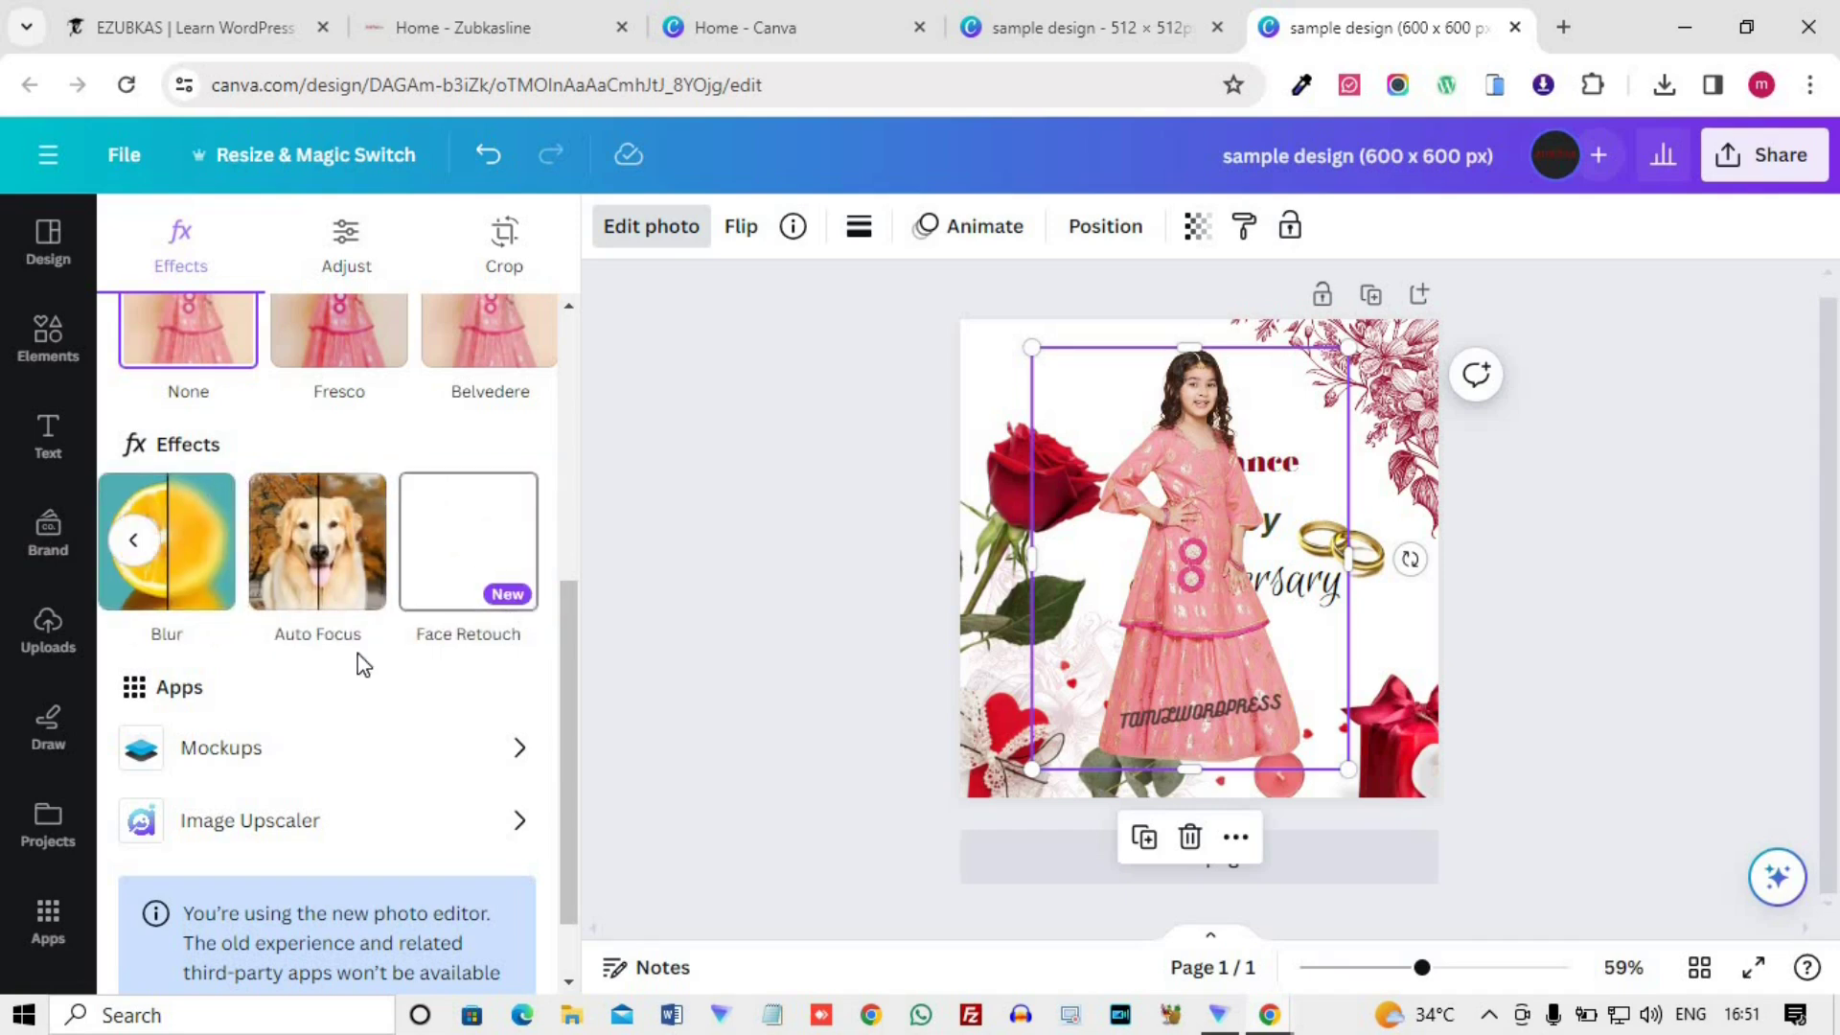
pyautogui.scroll(-1, 369, 661)
pyautogui.scroll(1, 364, 843)
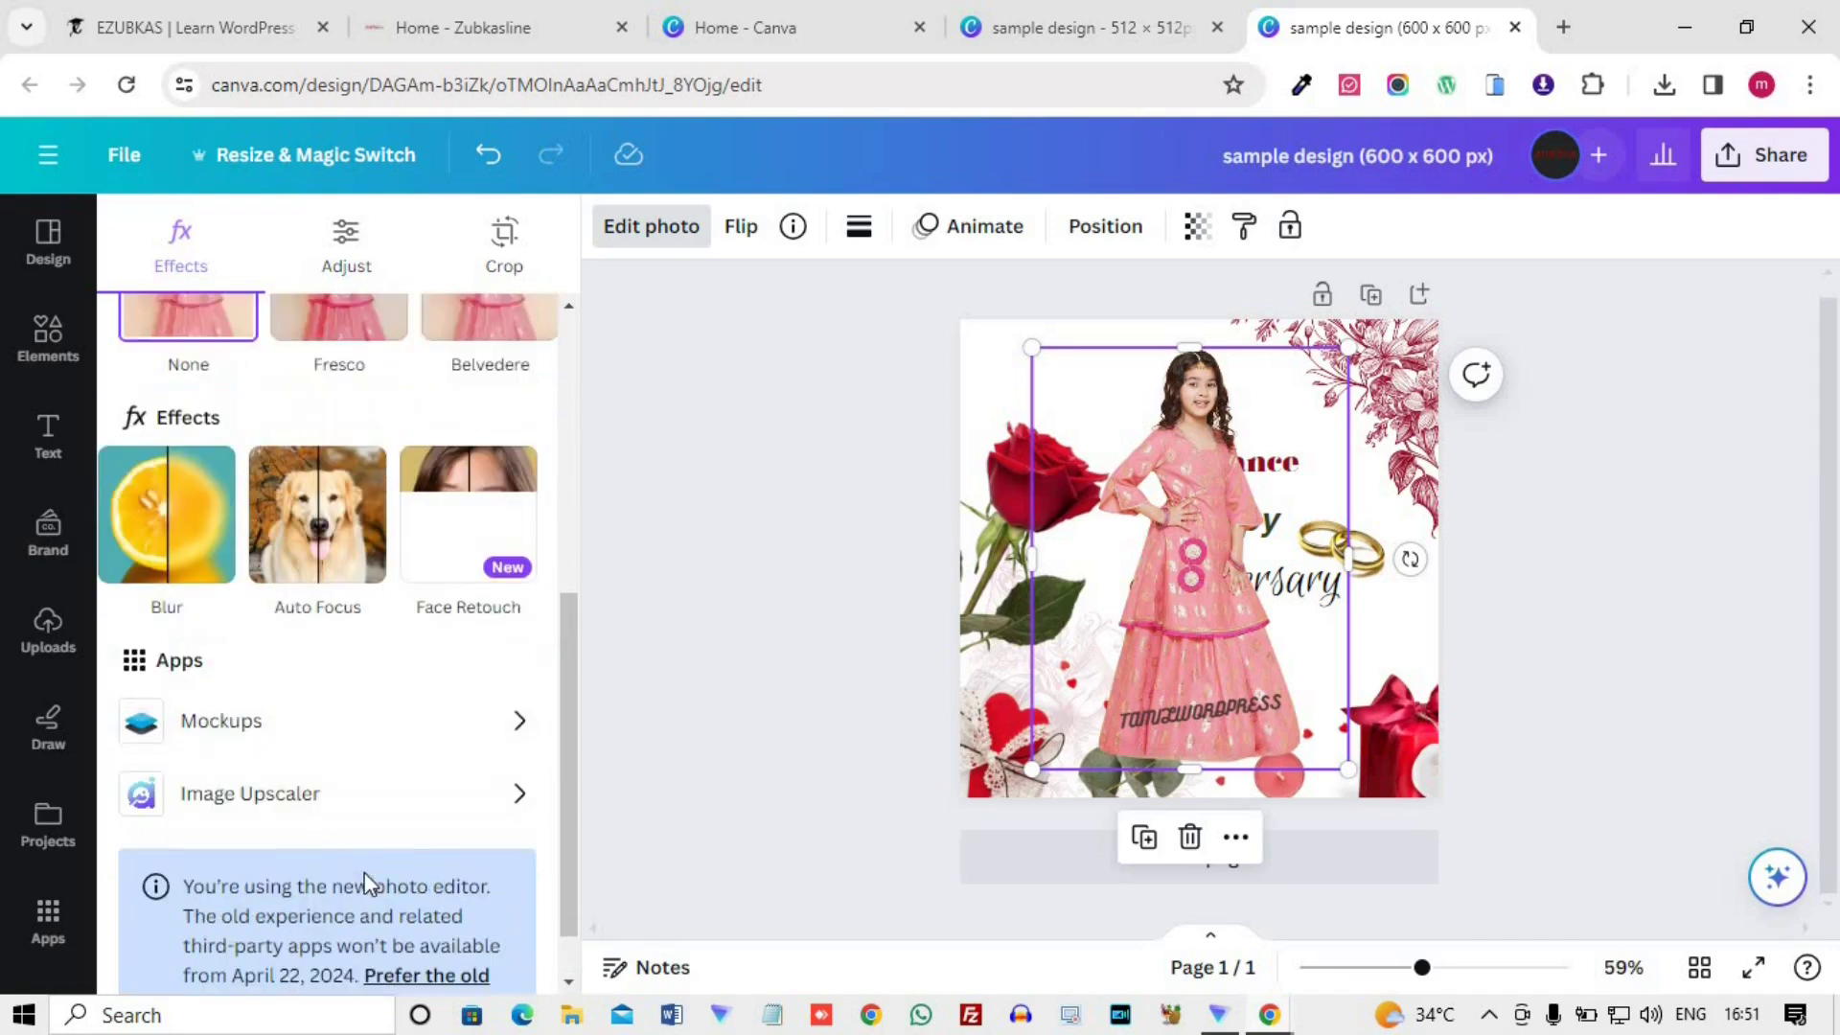
pyautogui.scroll(5, 364, 877)
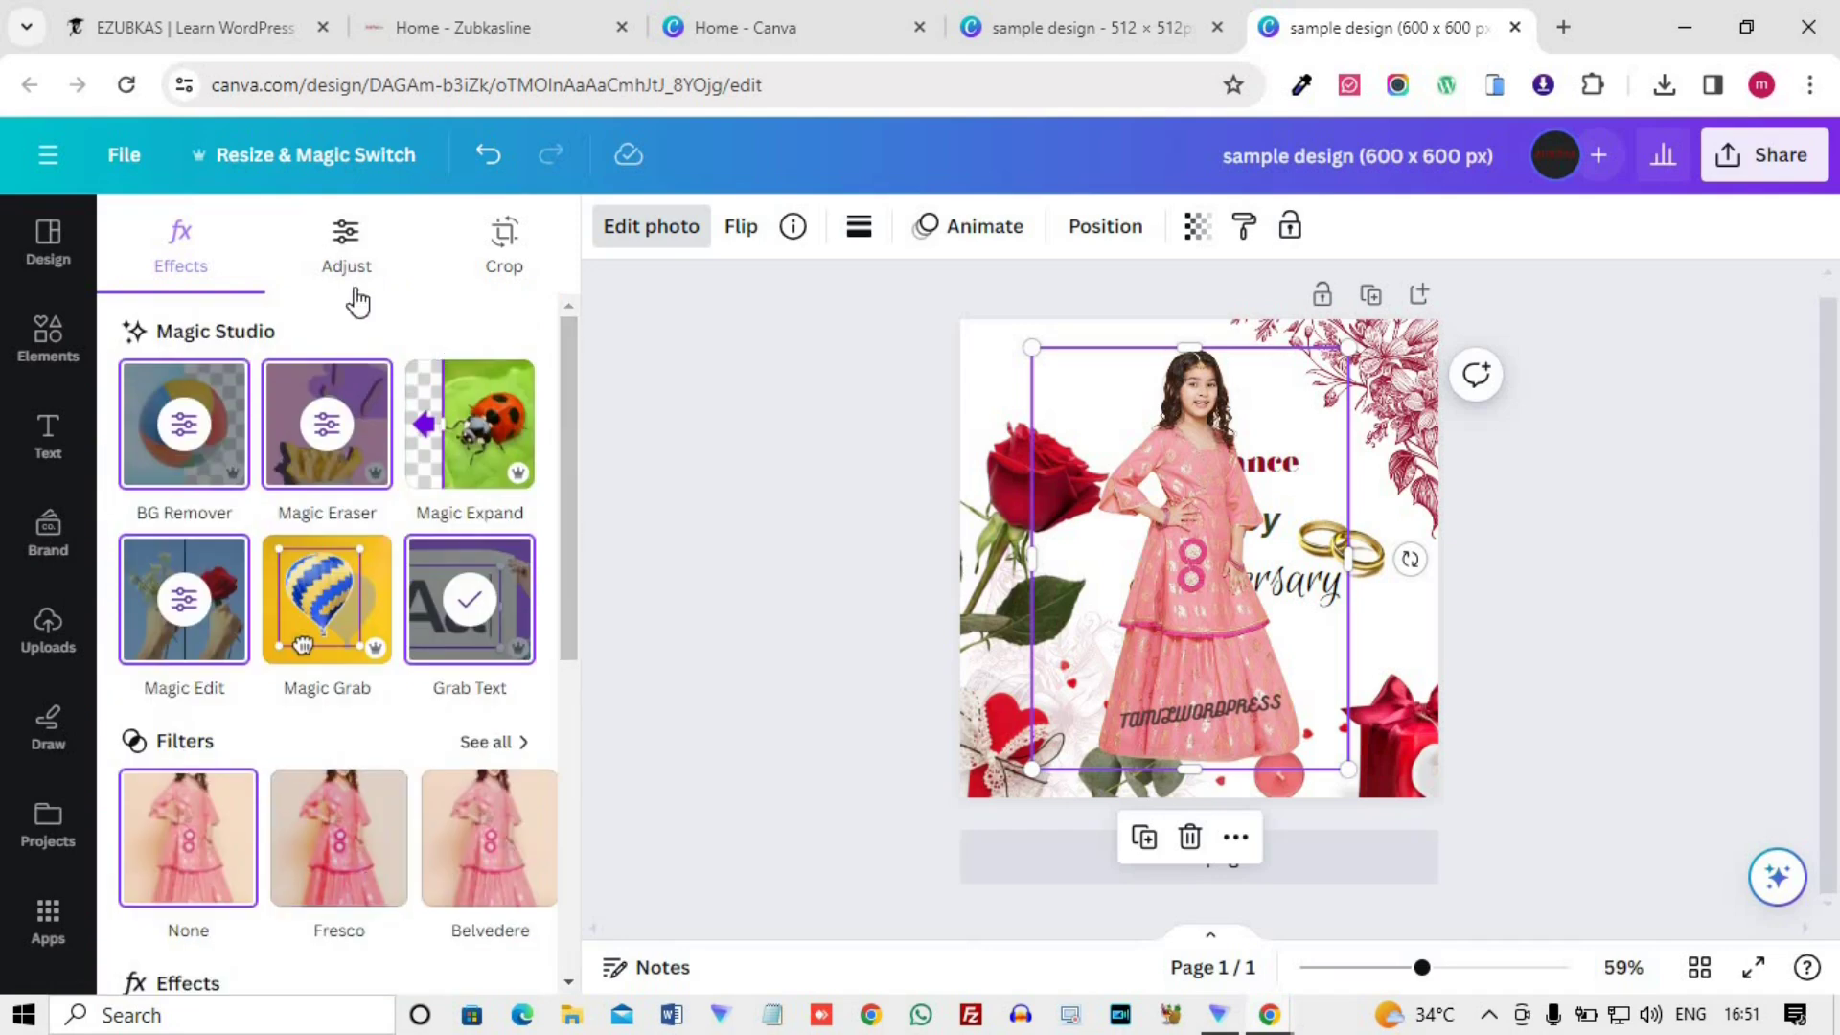
# - Try a small temperature adjustment on the girl's photo, review the light, color and texture adjustments, and reset all adjustments
pyautogui.click(350, 258)
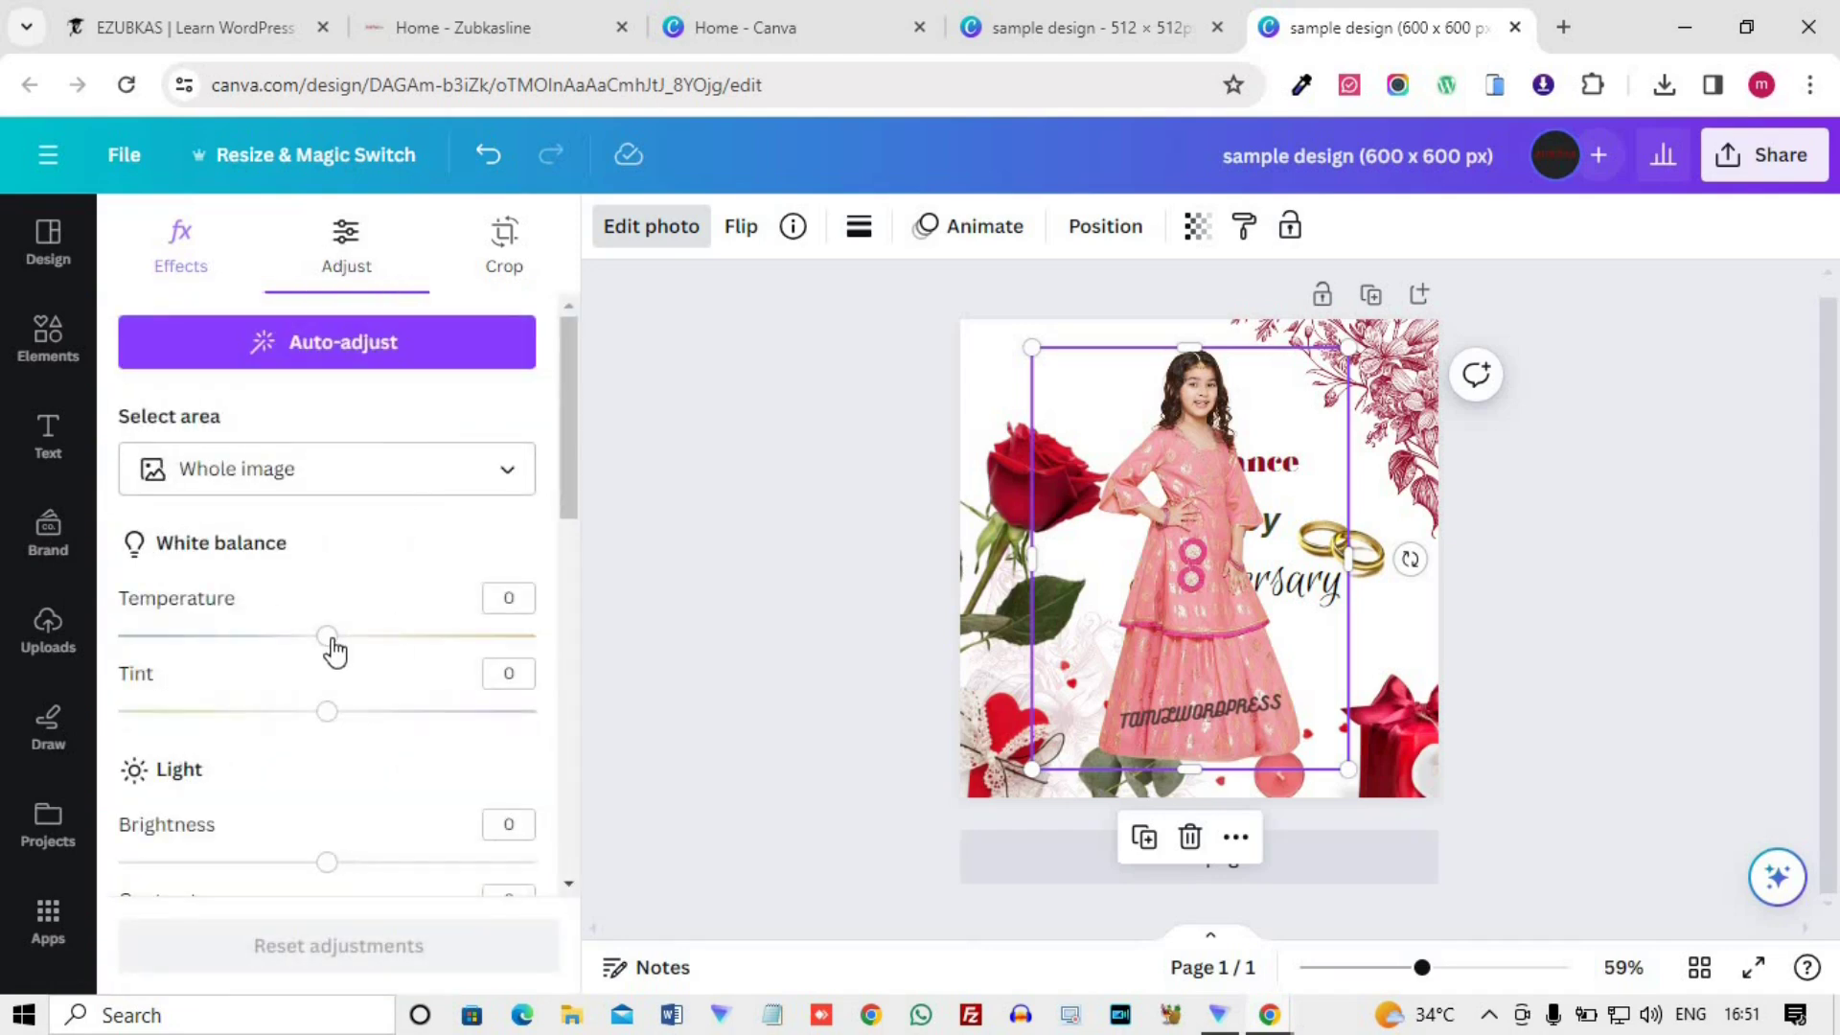
pyautogui.moveTo(327, 639); pyautogui.dragTo(324, 595)
pyautogui.scroll(-3, 238, 711)
pyautogui.scroll(-5, 248, 709)
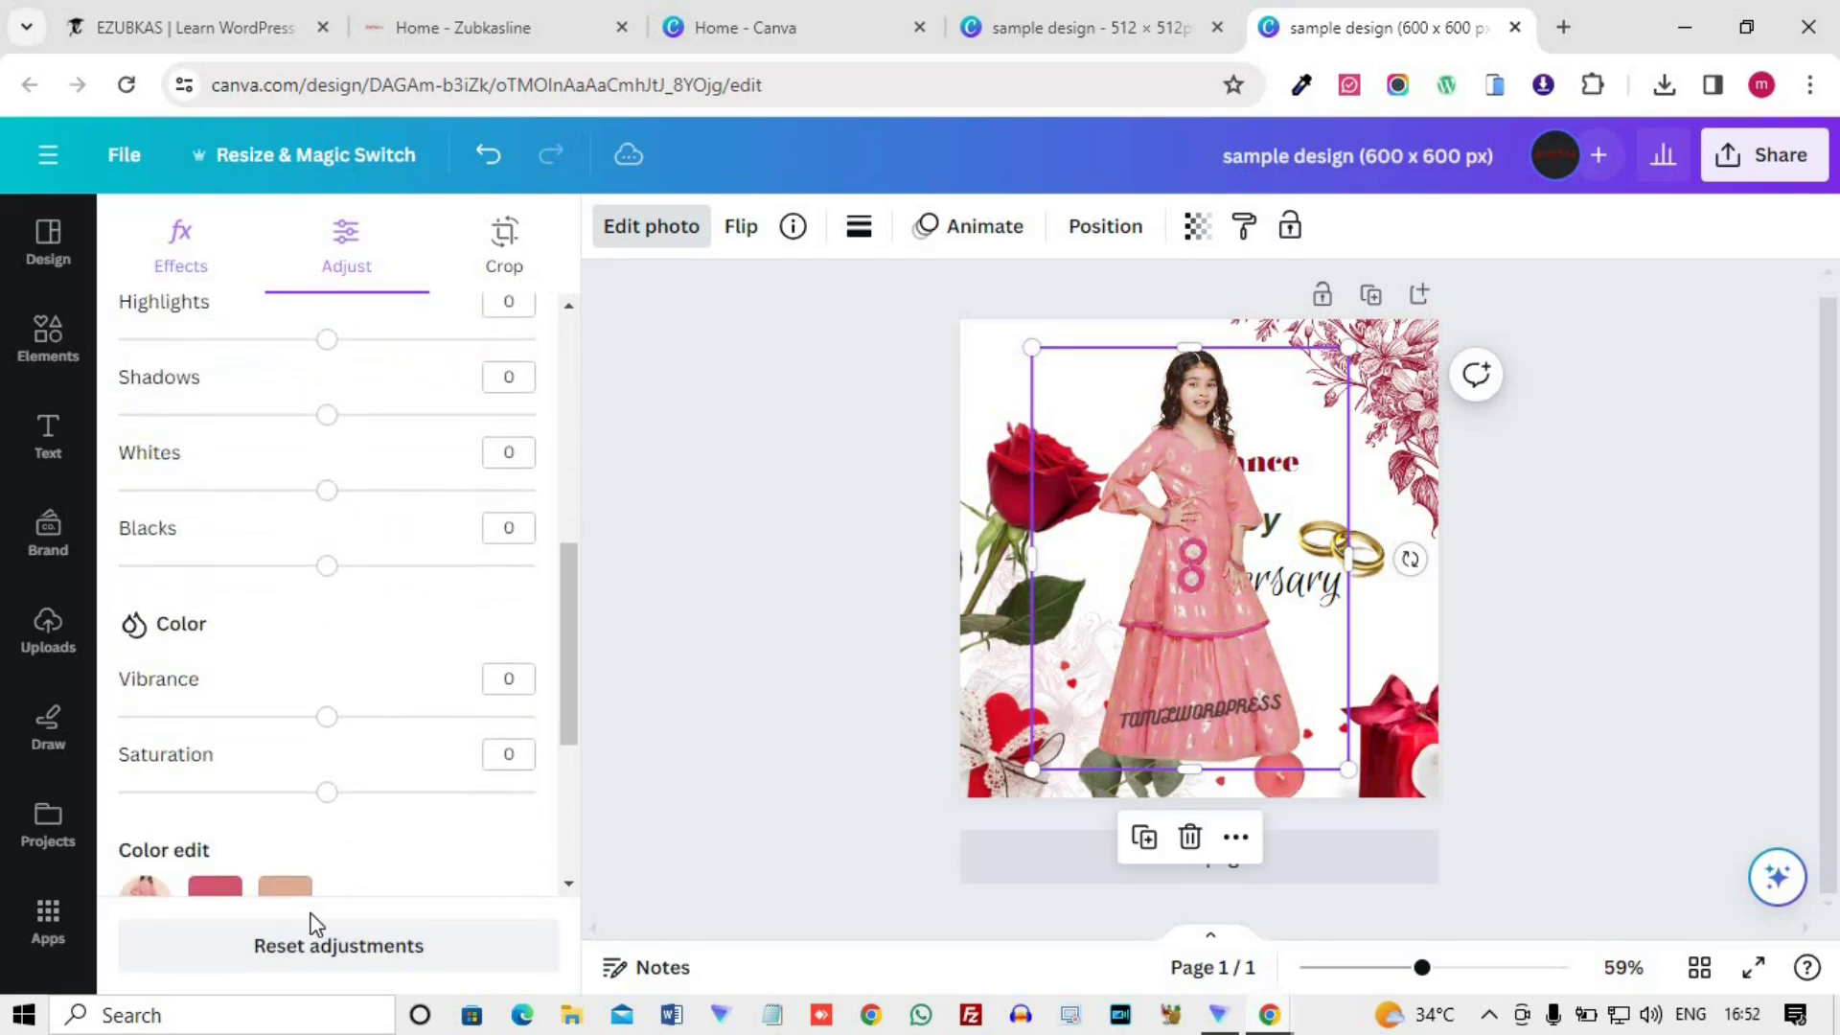
pyautogui.scroll(-5, 295, 666)
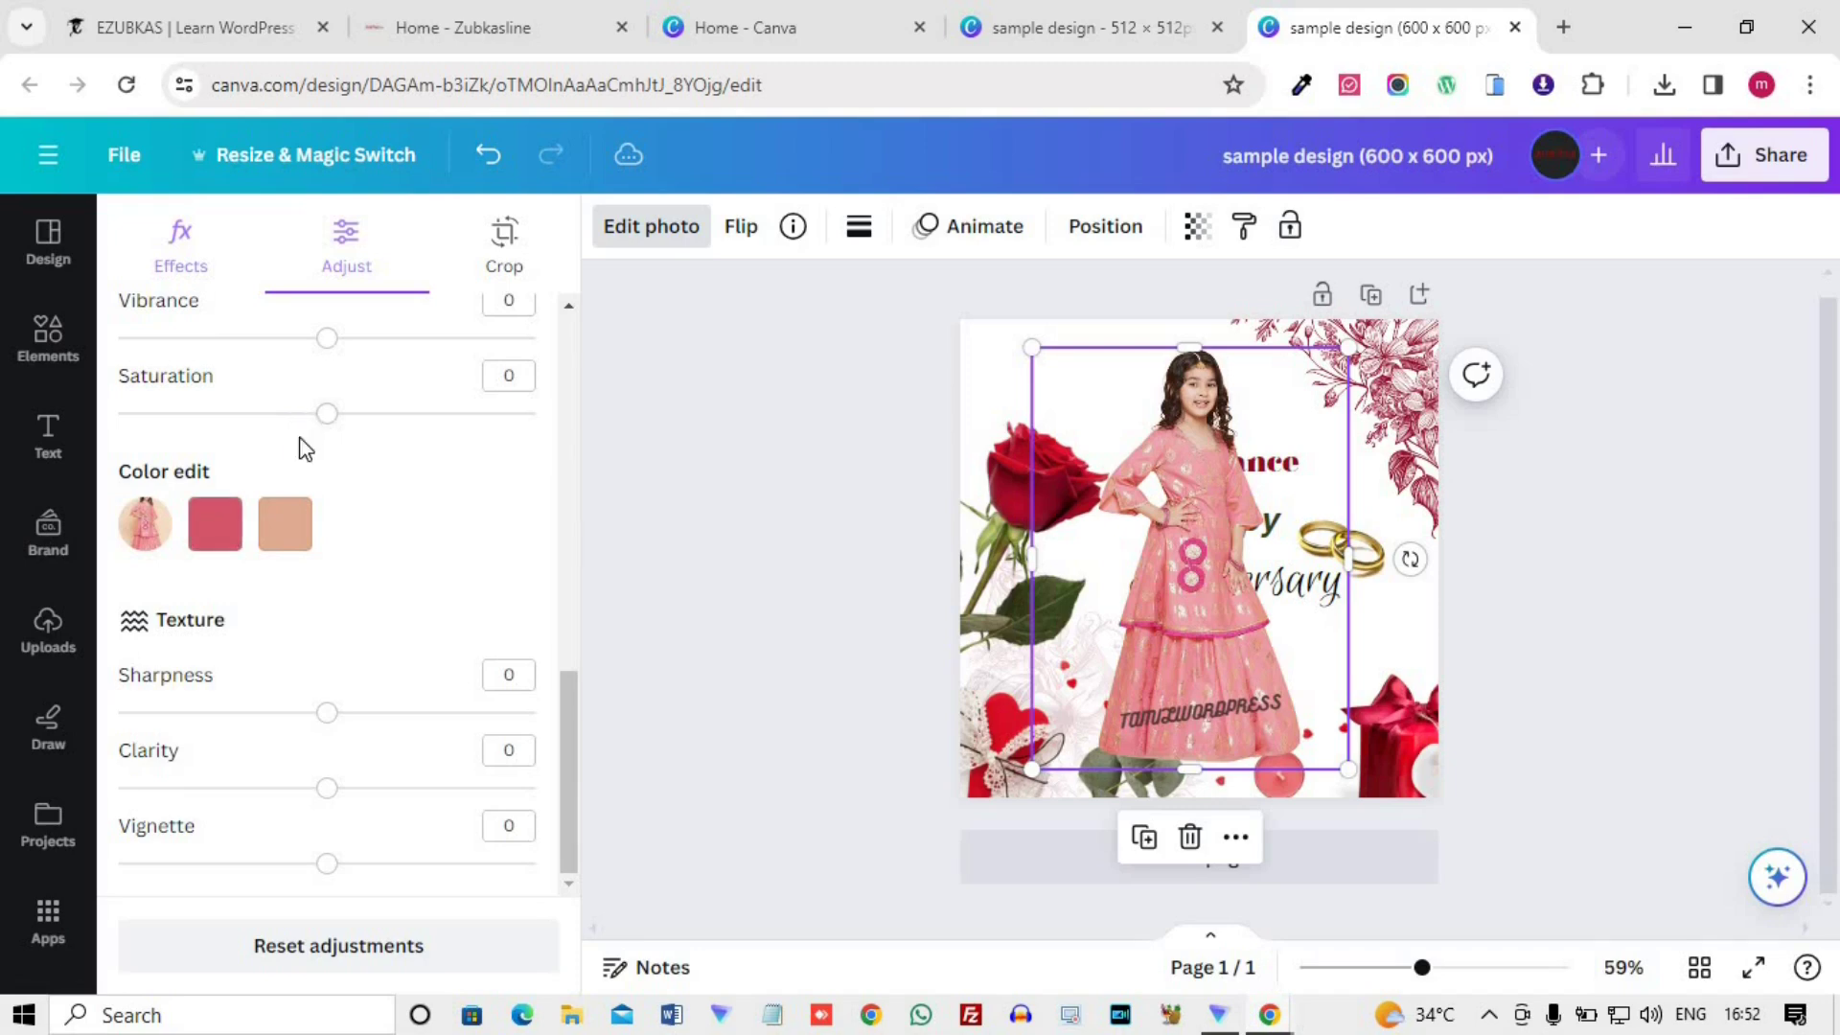
pyautogui.click(349, 963)
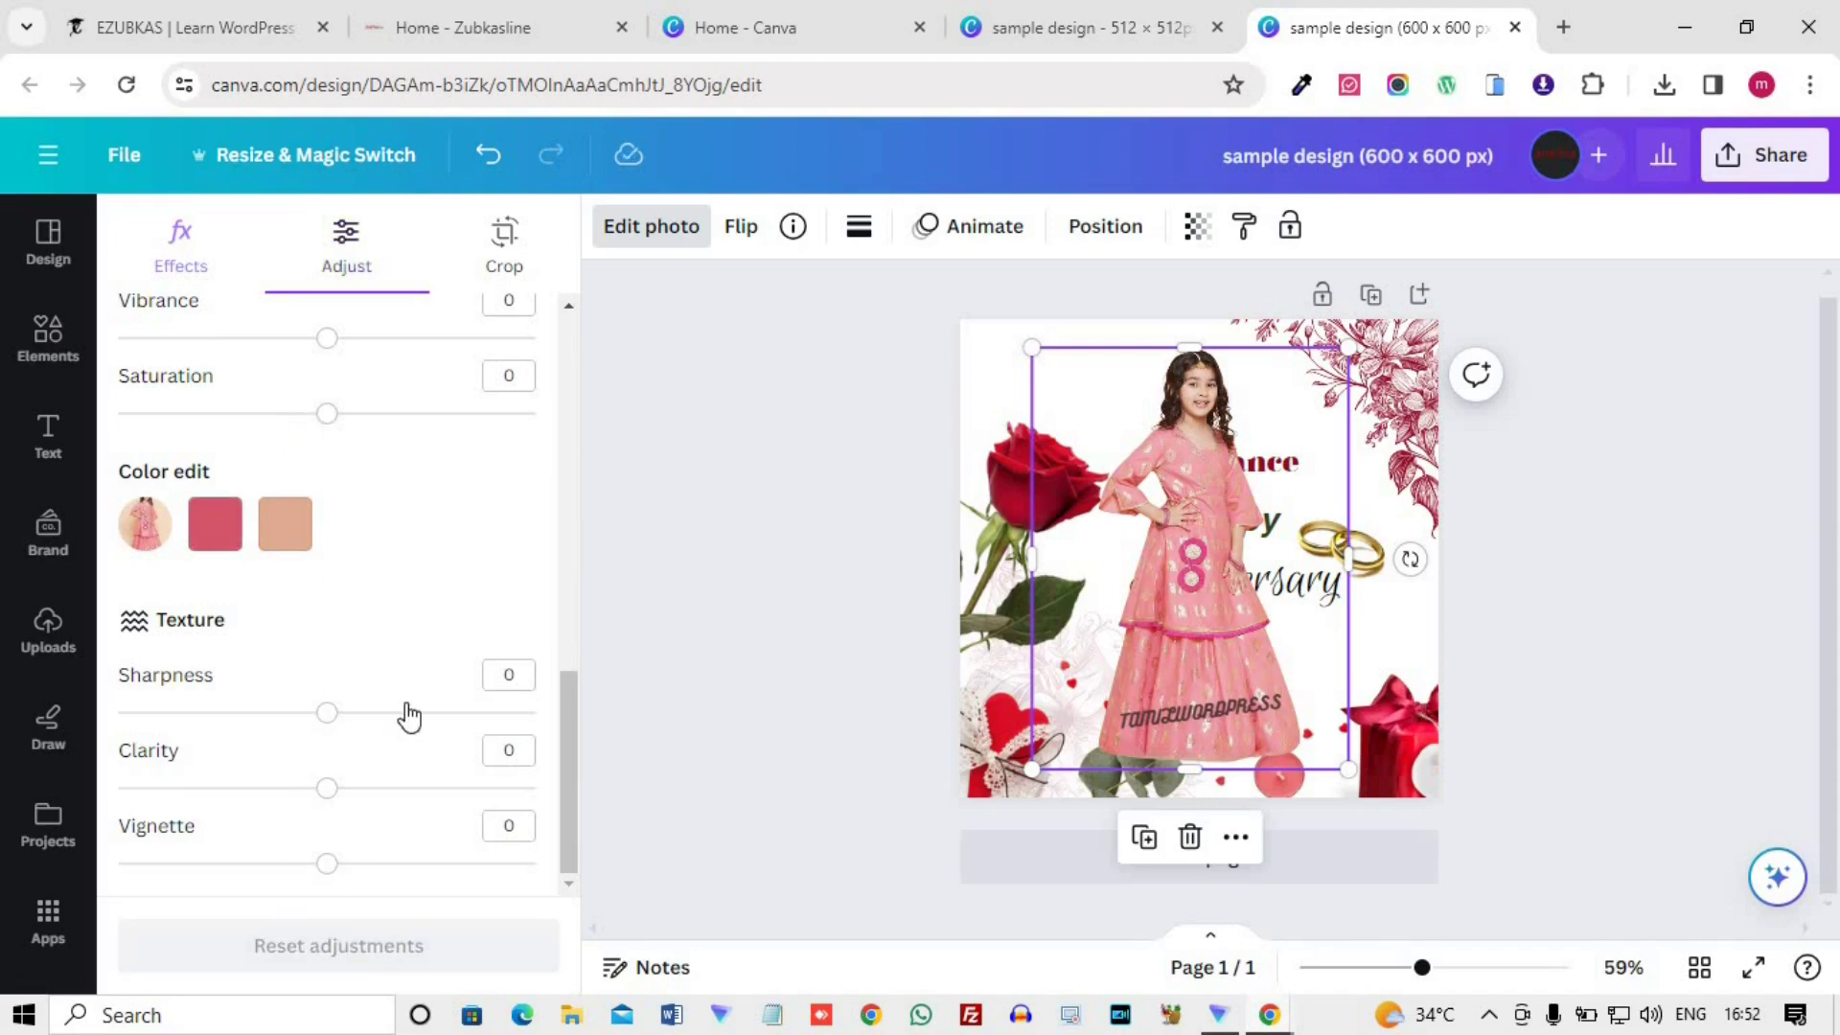
pyautogui.scroll(10, 406, 717)
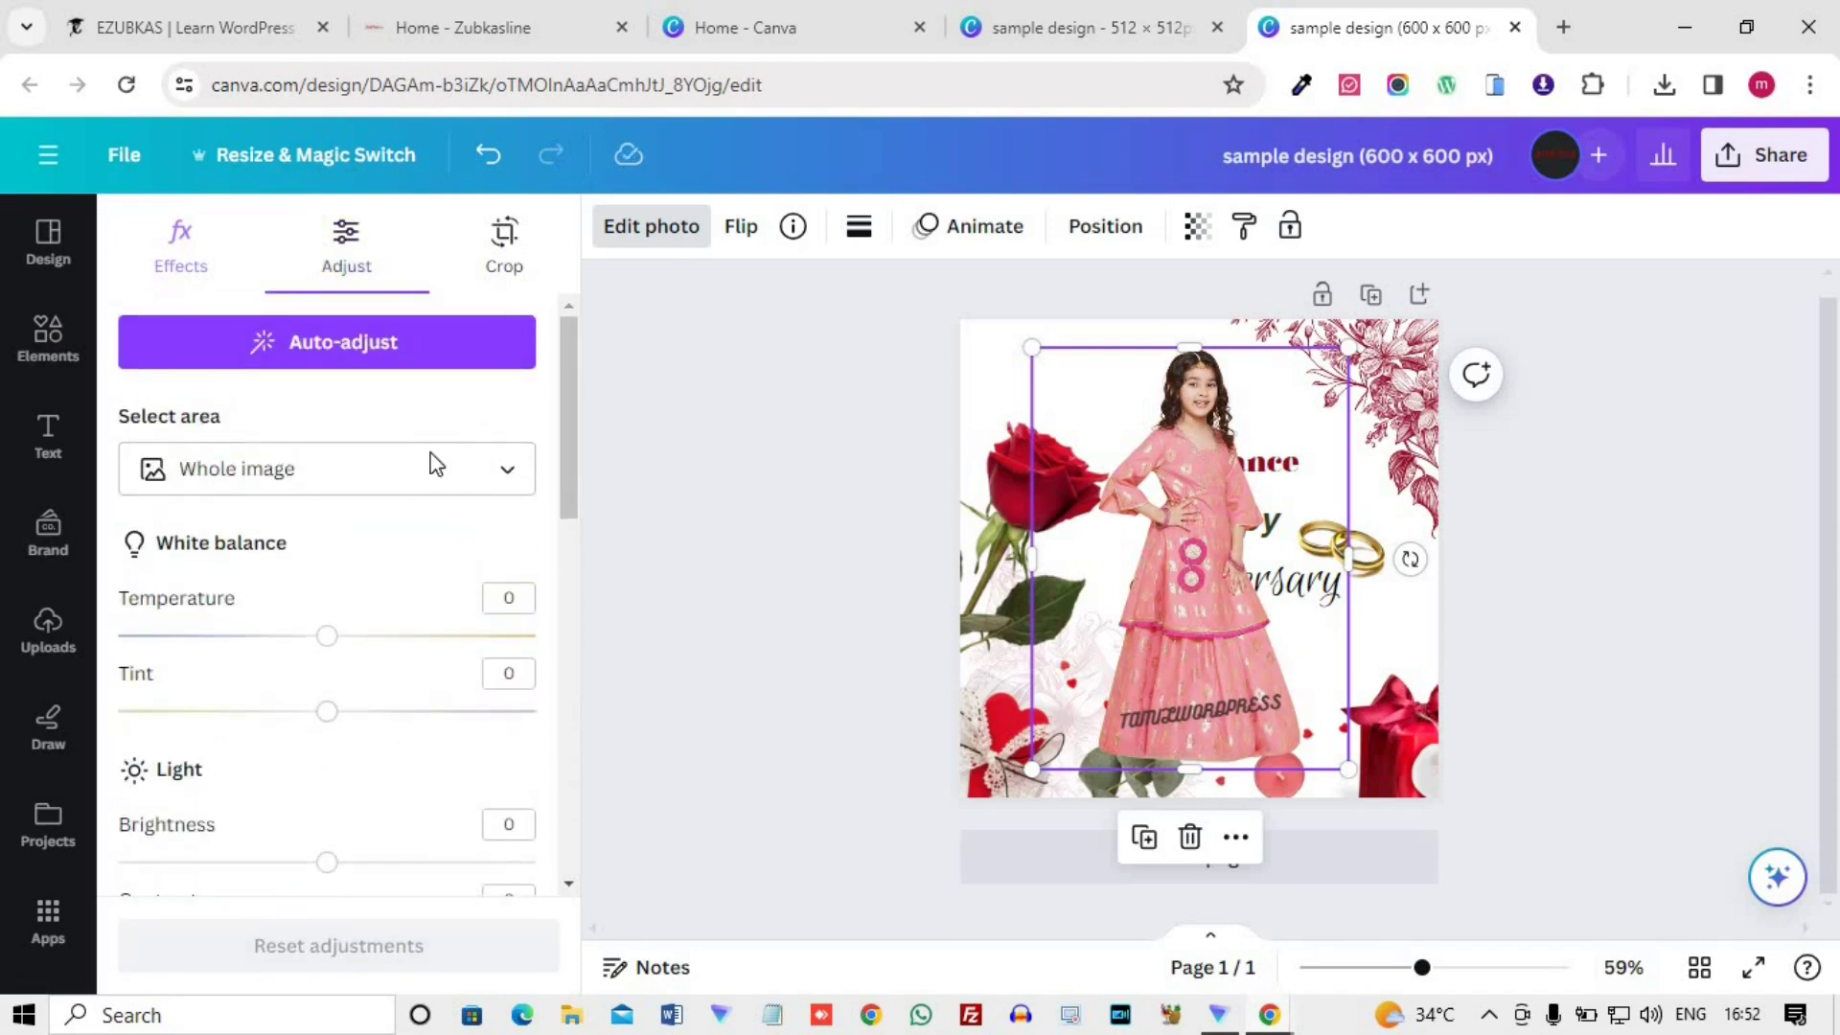
# - Crop the girl's photo to a 1:1 ratio with her head inside the frame, and move the cropped photo slightly down
pyautogui.click(505, 245)
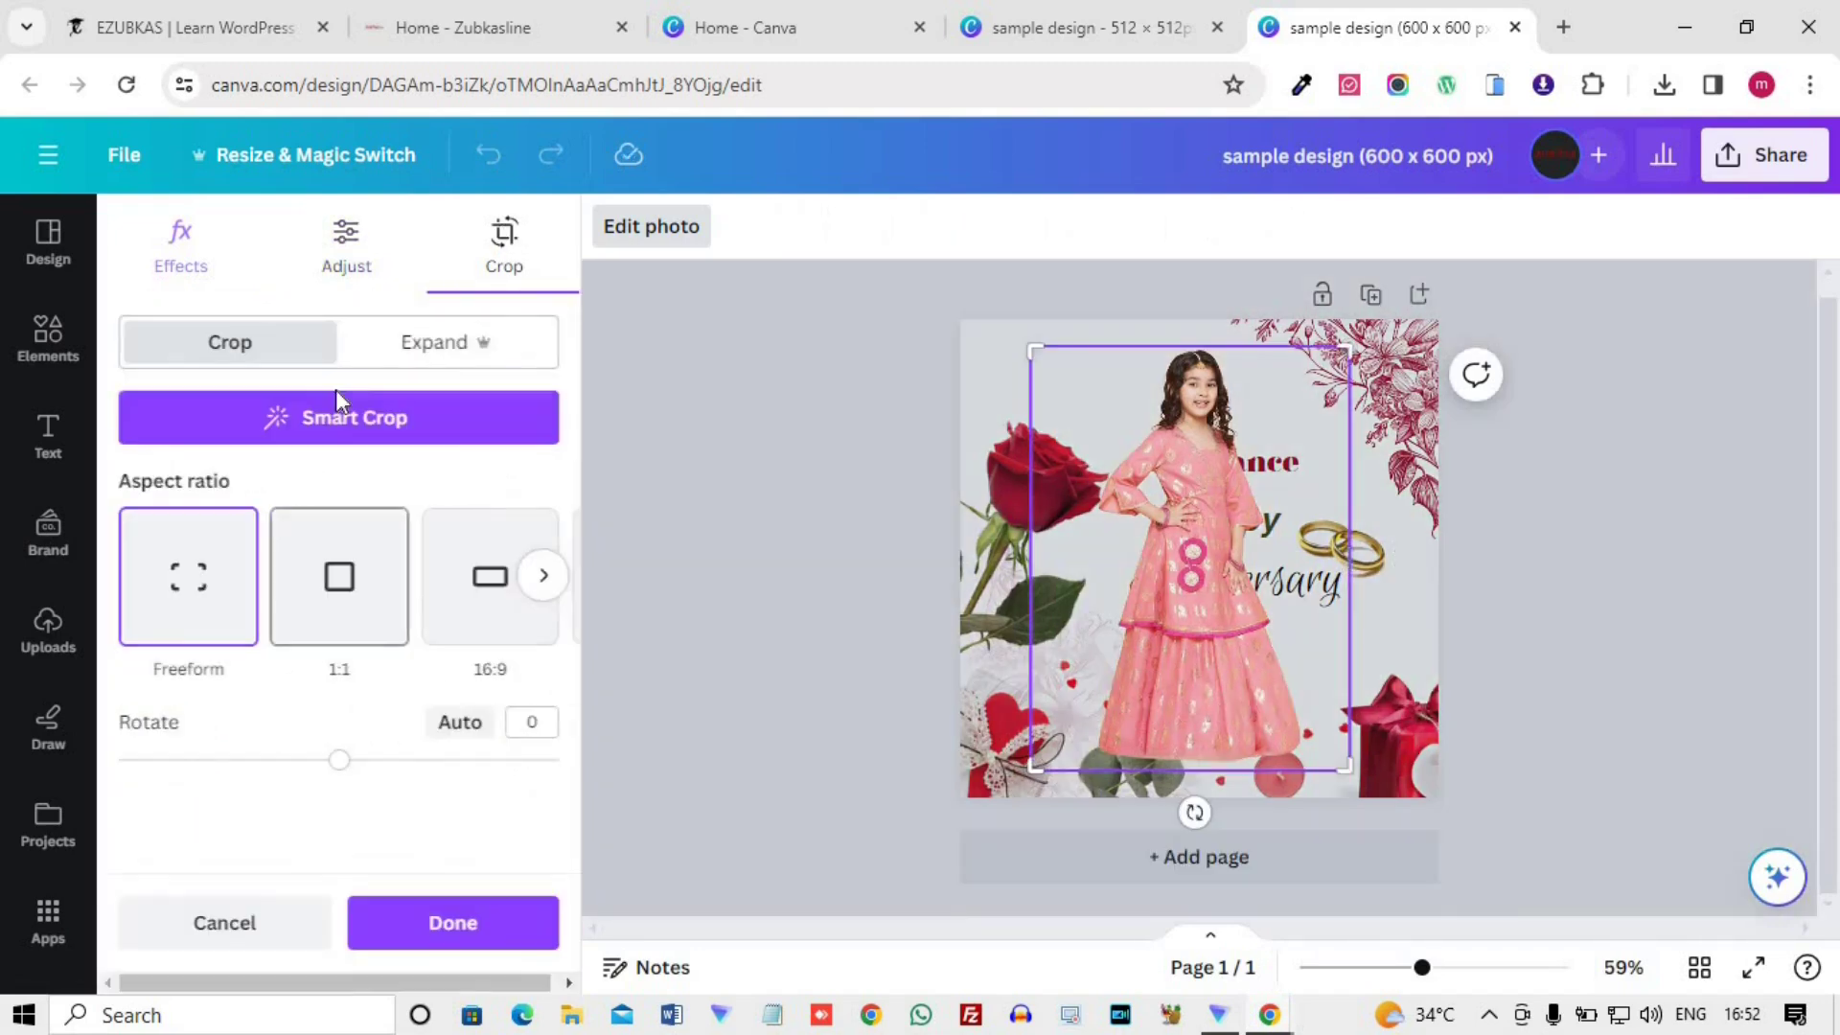
pyautogui.click(343, 586)
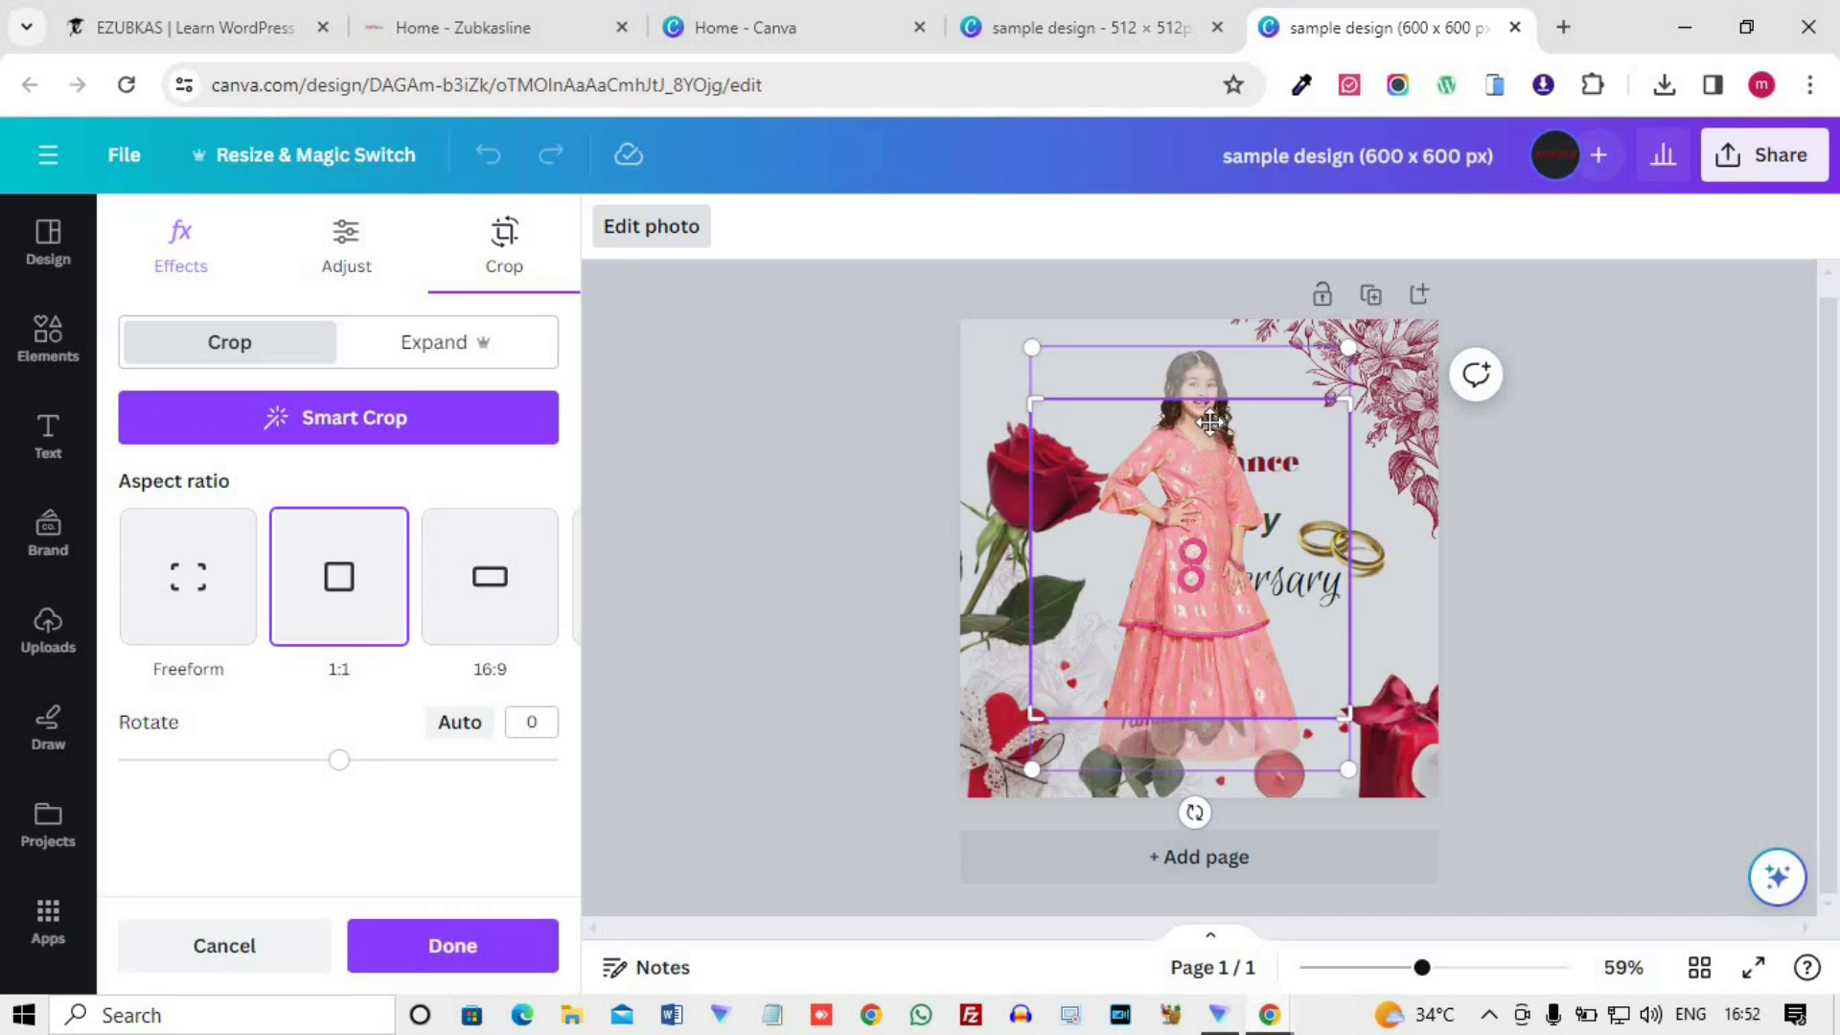
pyautogui.moveTo(1188, 522); pyautogui.dragTo(1187, 575)
pyautogui.click(472, 945)
pyautogui.moveTo(1217, 465); pyautogui.dragTo(1219, 517)
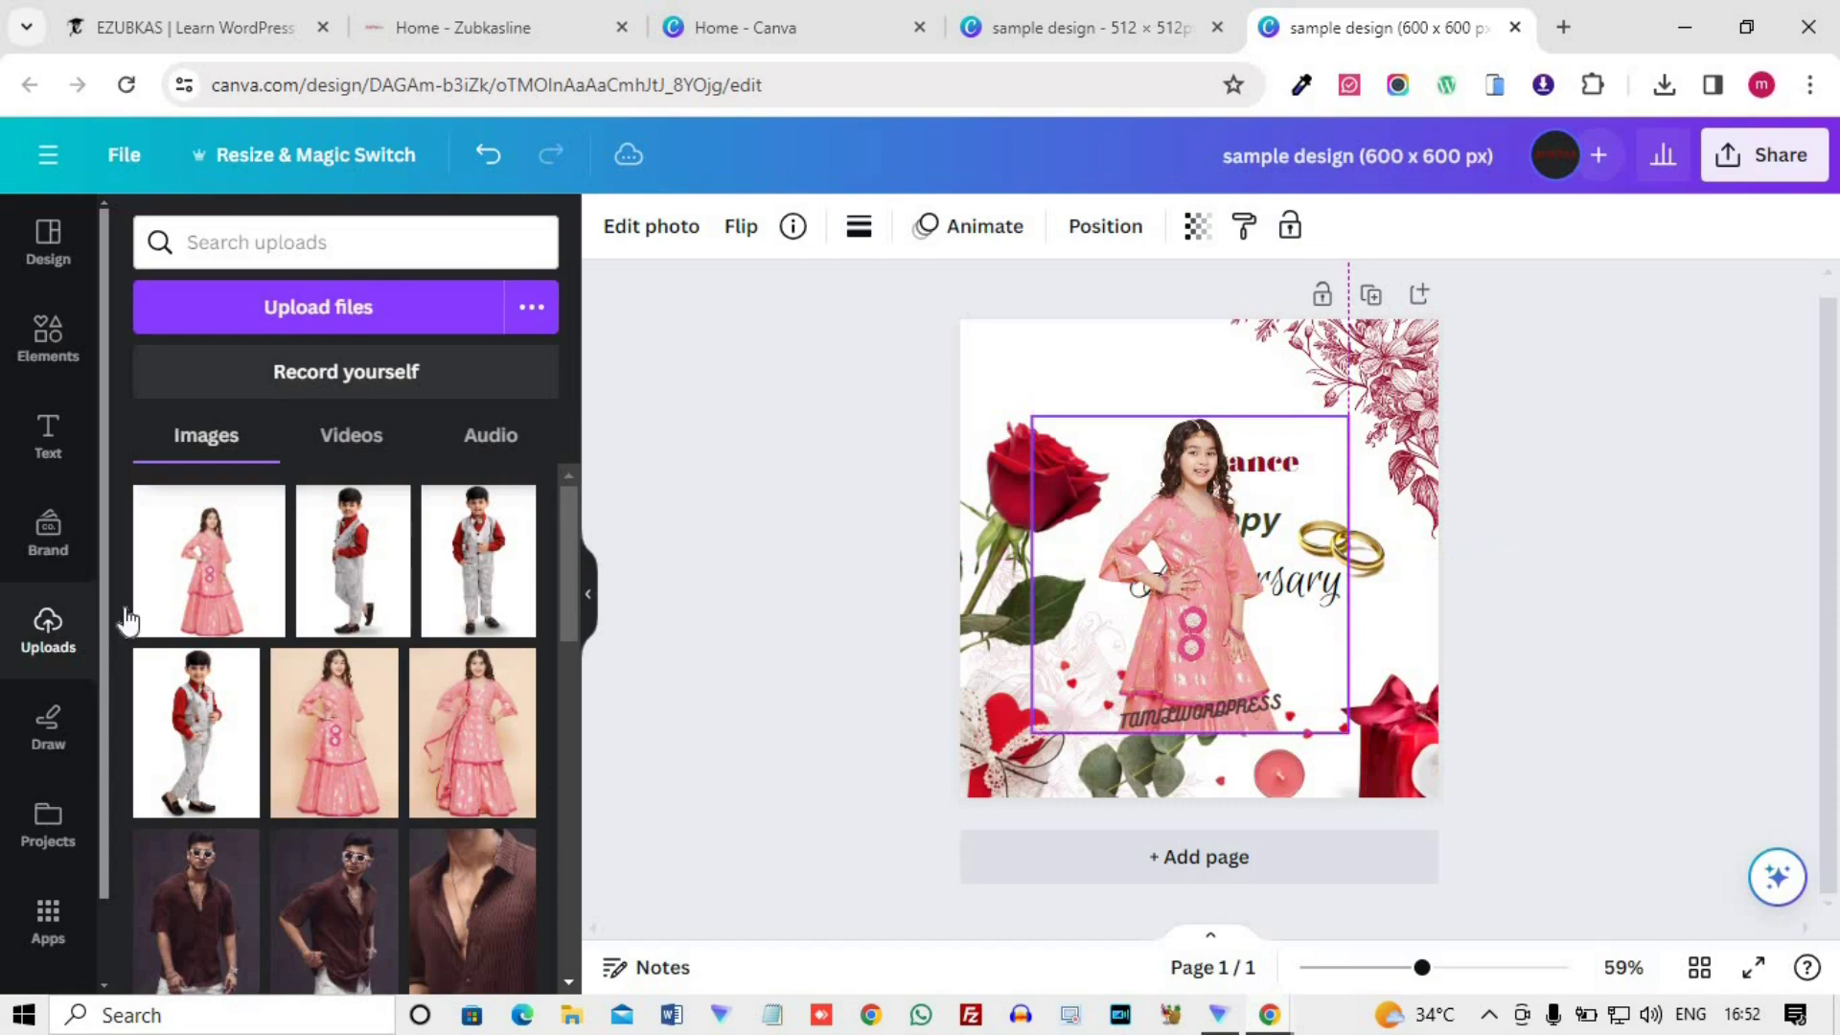
# - Look over the photo's effects and apps, and move the cropped photo down and slightly left to the card's bottom edge
pyautogui.click(662, 230)
pyautogui.scroll(-2, 537, 671)
pyautogui.scroll(-5, 537, 681)
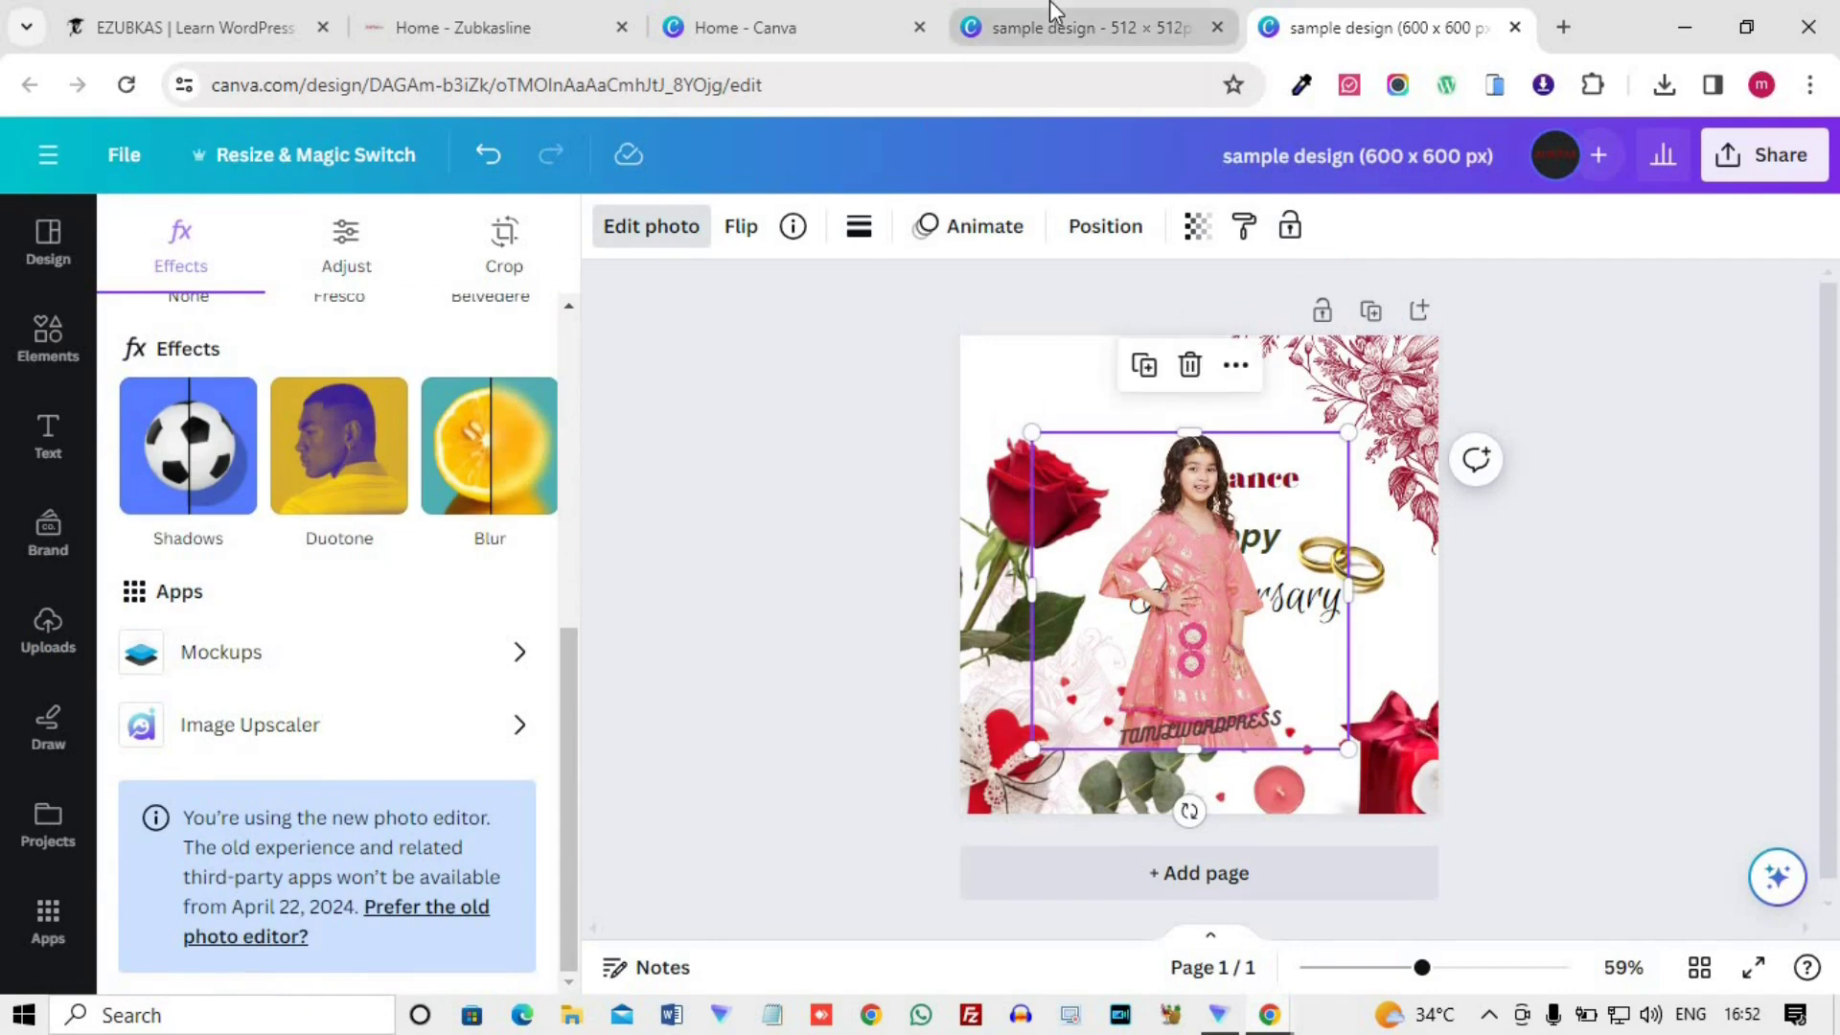
pyautogui.moveTo(1151, 628)
pyautogui.mouseDown()
pyautogui.moveTo(1136, 729)
pyautogui.moveTo(1126, 623)
pyautogui.moveTo(1137, 660)
pyautogui.mouseUp()
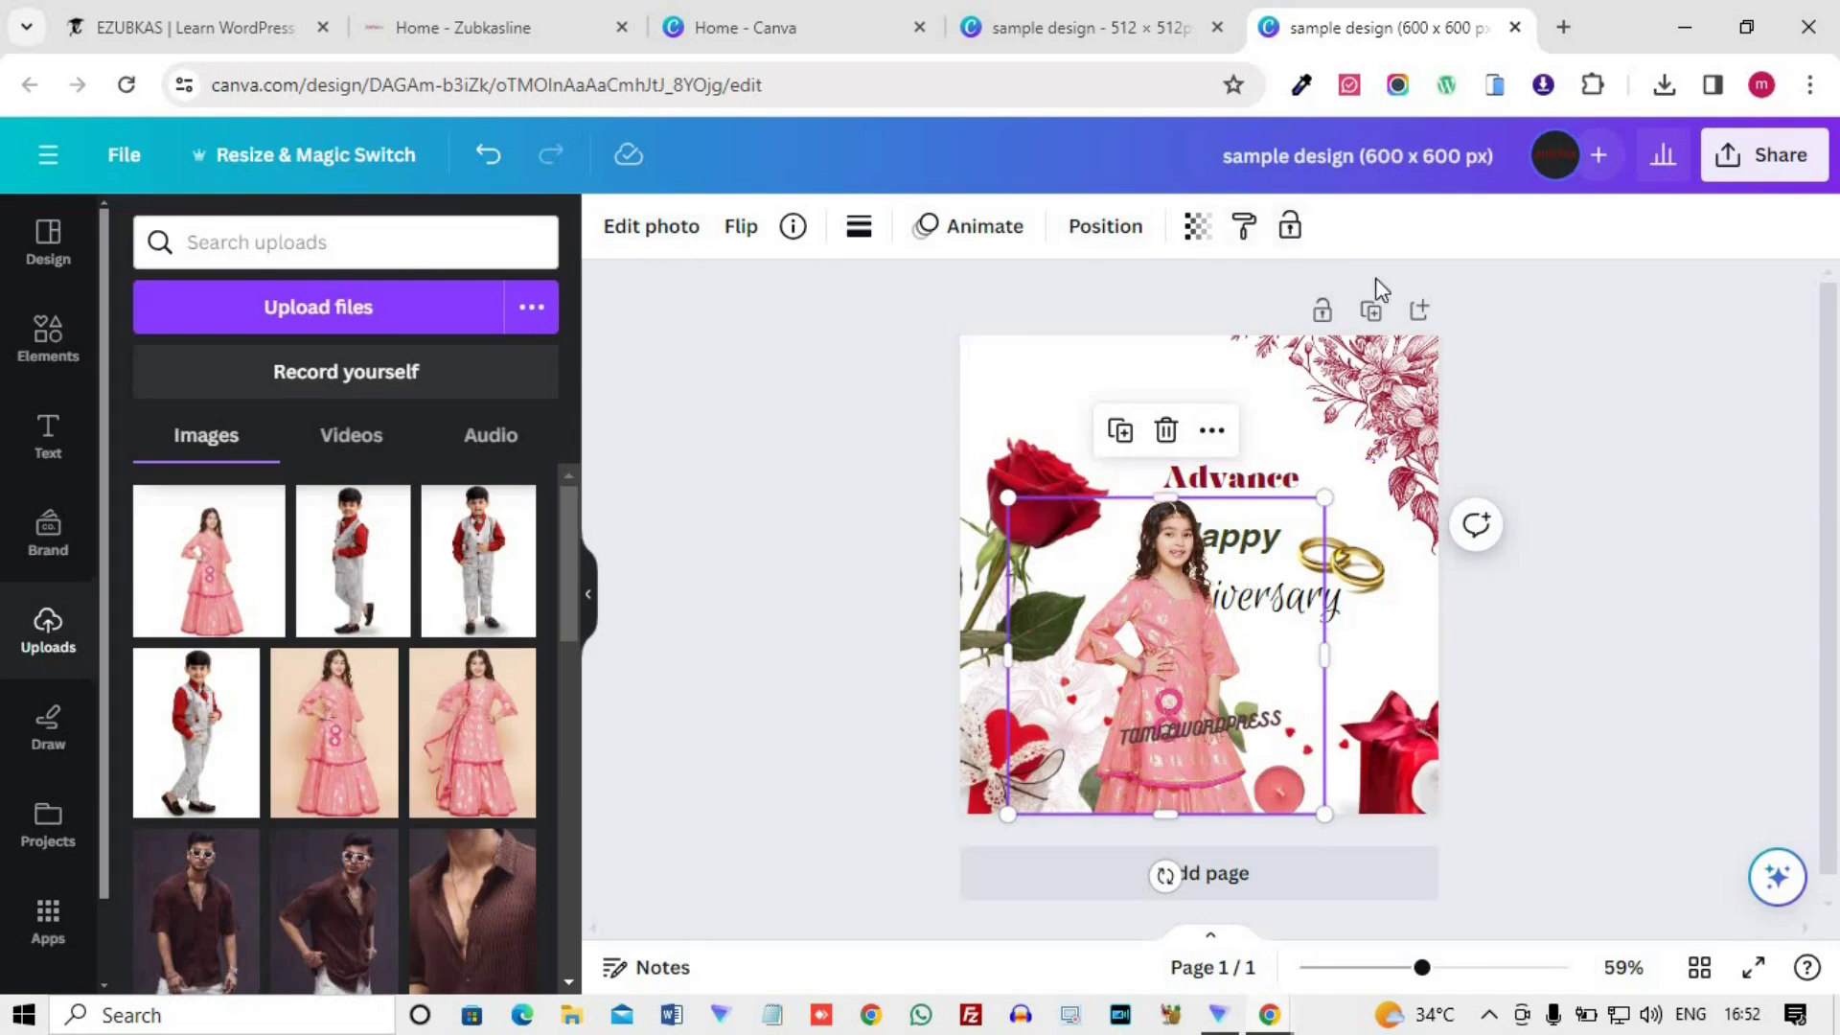
# - Rename the 600 x 600 px design as EXAMPLE and close the original 512 px sample design
pyautogui.click(1466, 156)
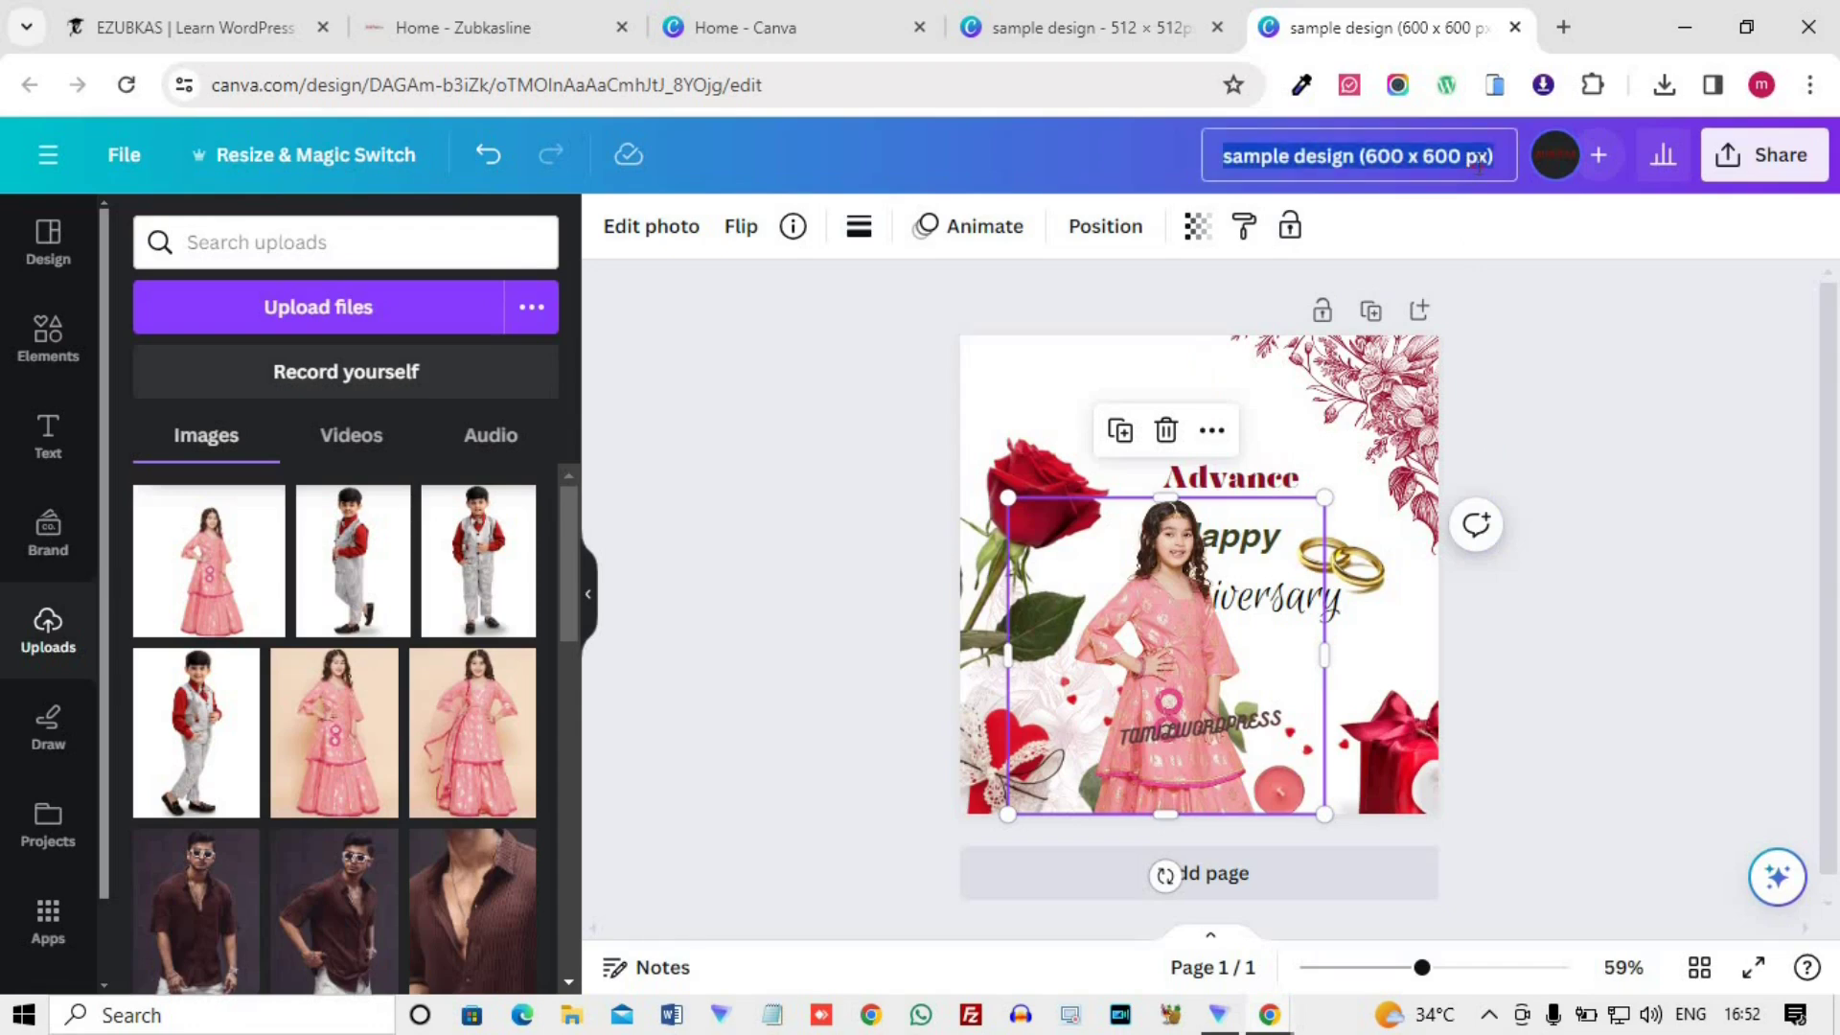
pyautogui.write('EXAMPLE')
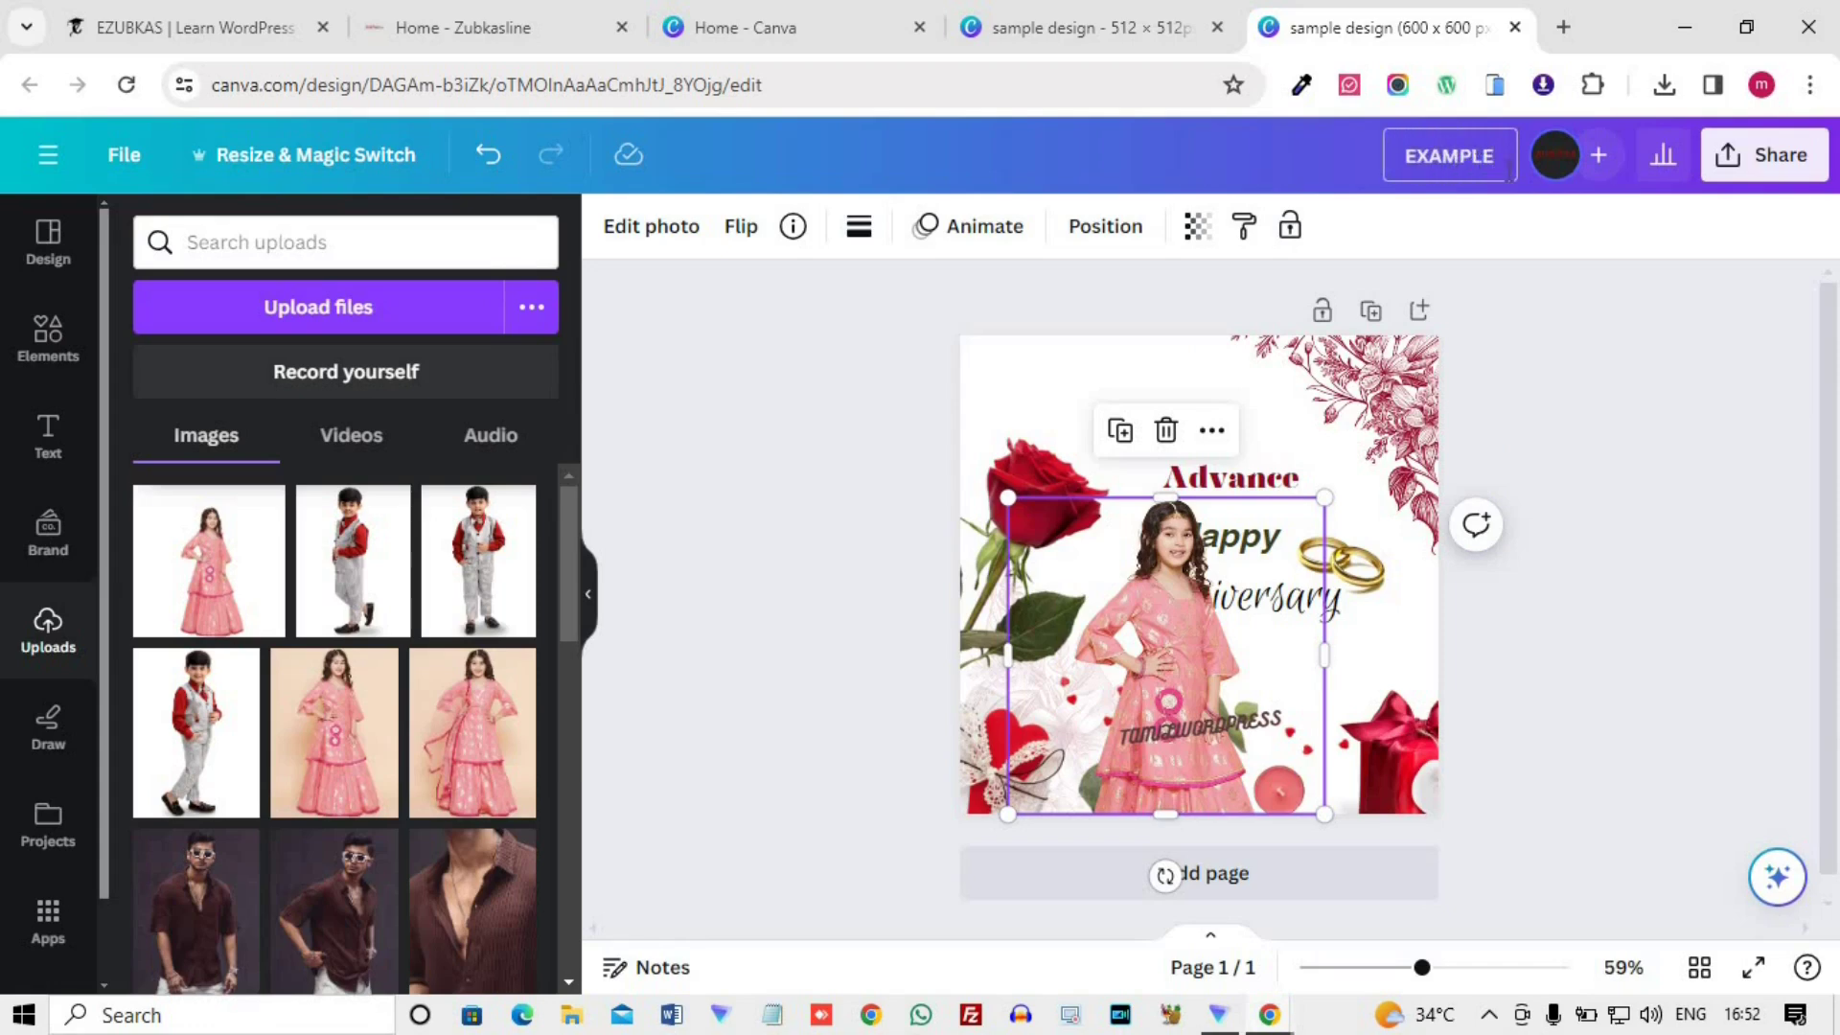
pyautogui.click(1658, 336)
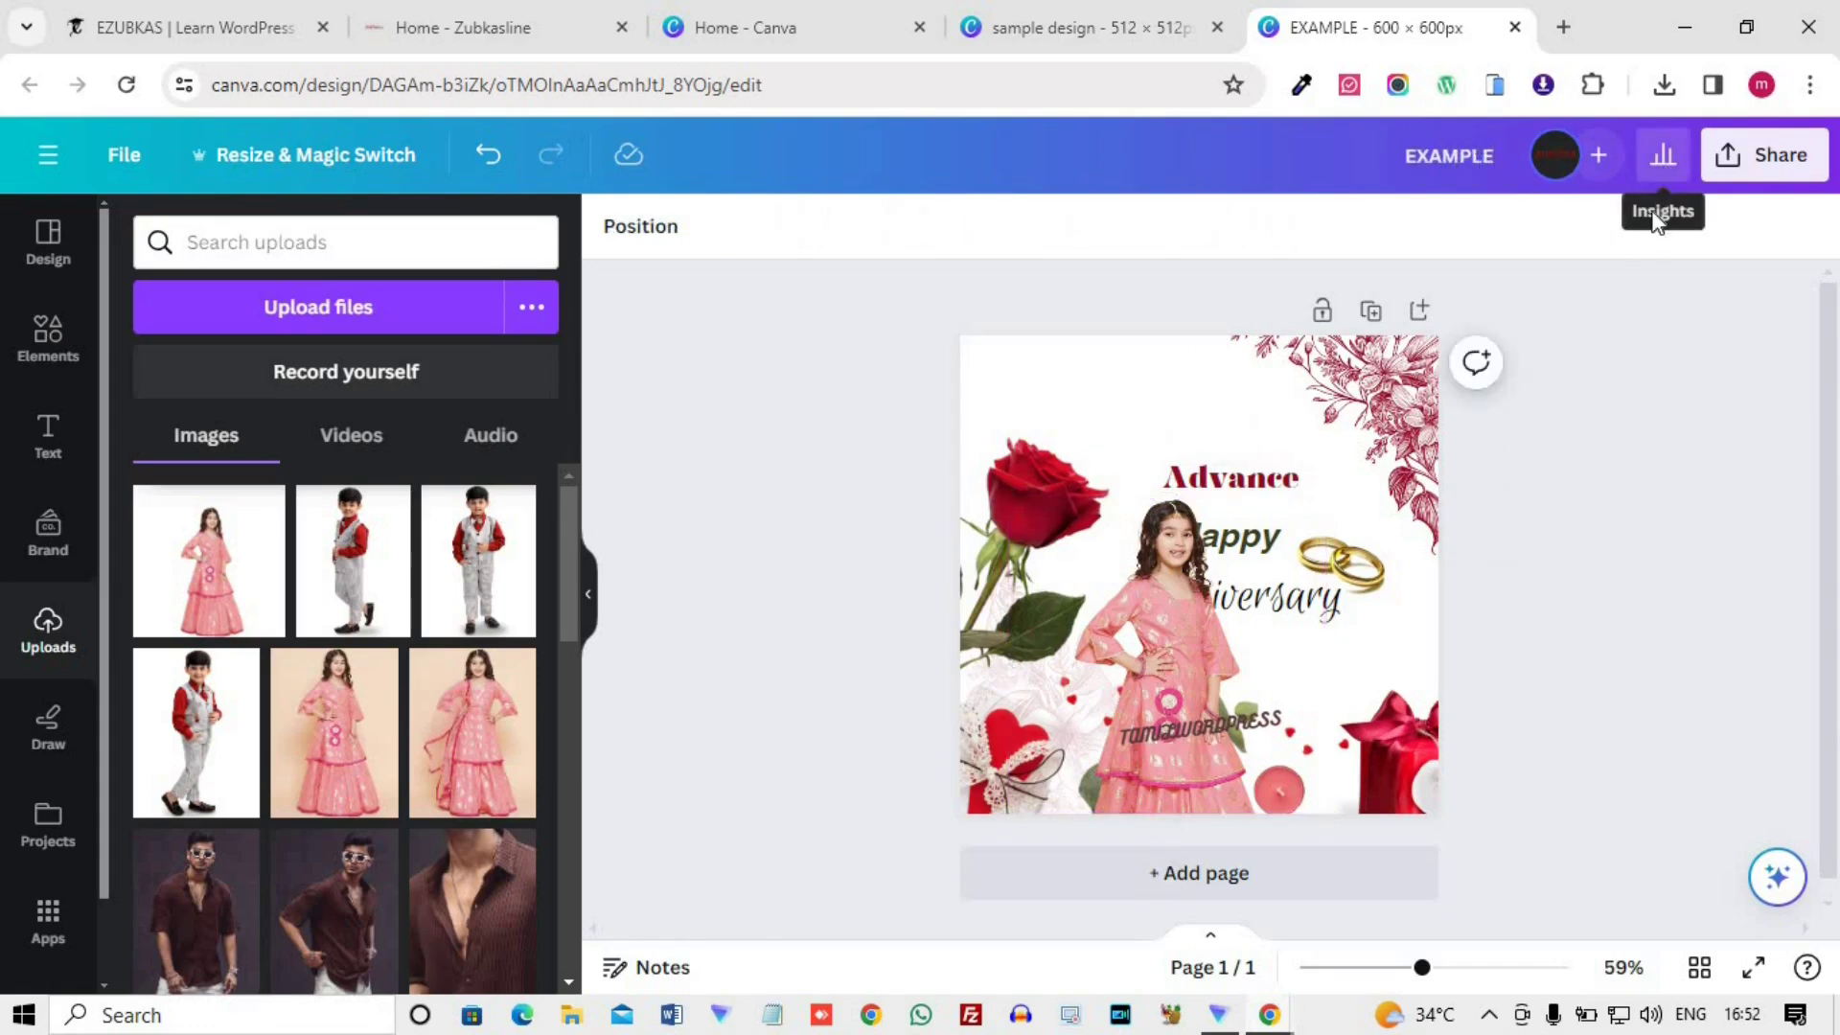
pyautogui.click(1066, 27)
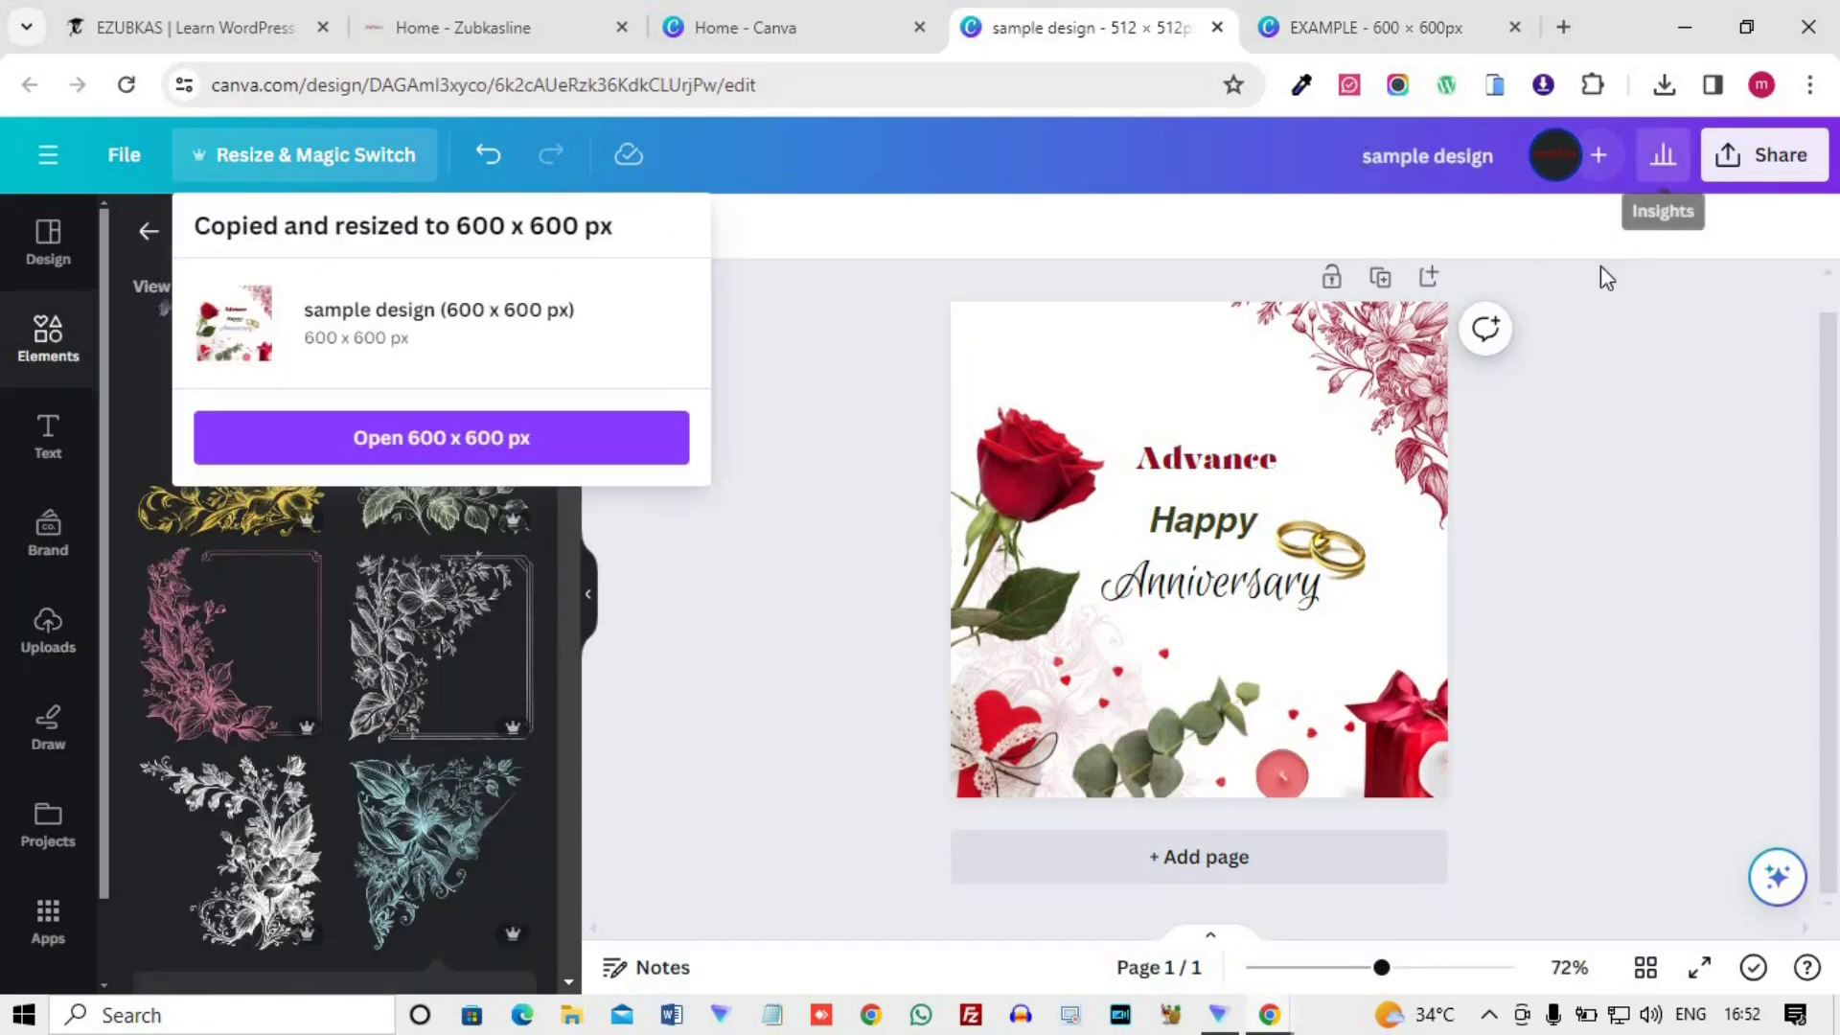
pyautogui.click(1217, 27)
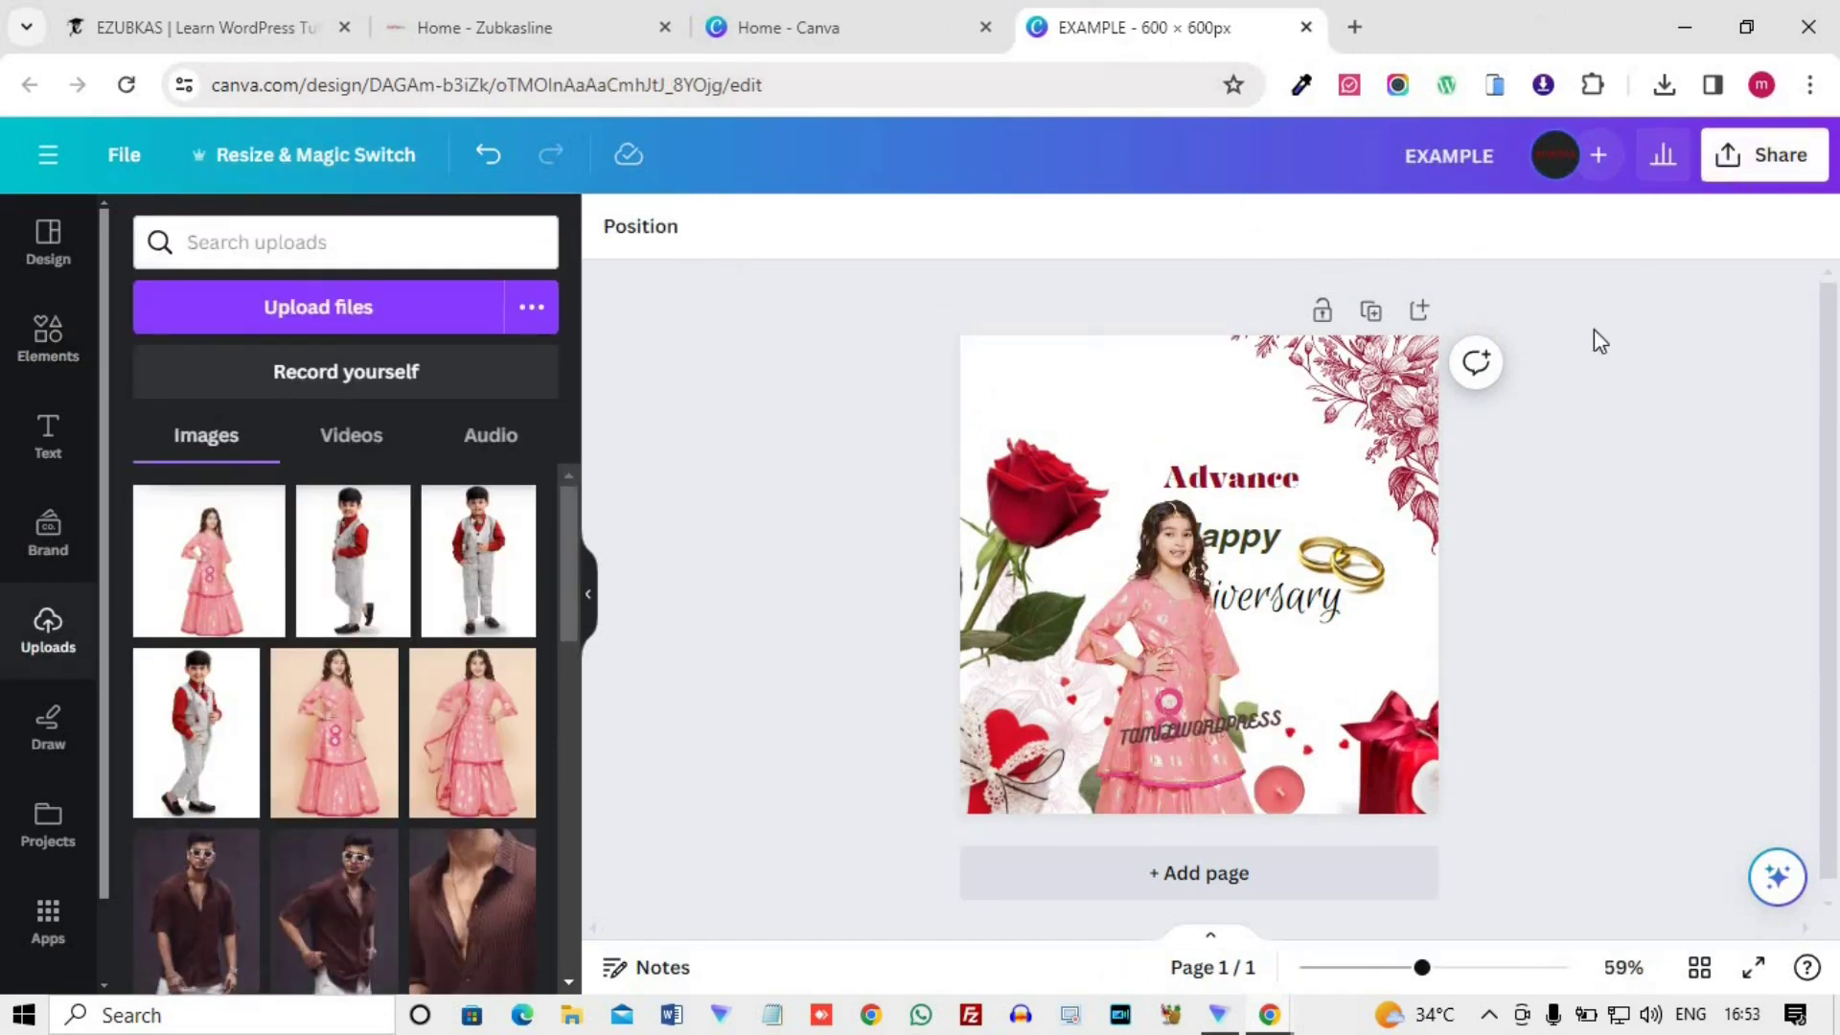
# - Examine the design's download settings, including the available file types and the PNG options
pyautogui.click(1766, 163)
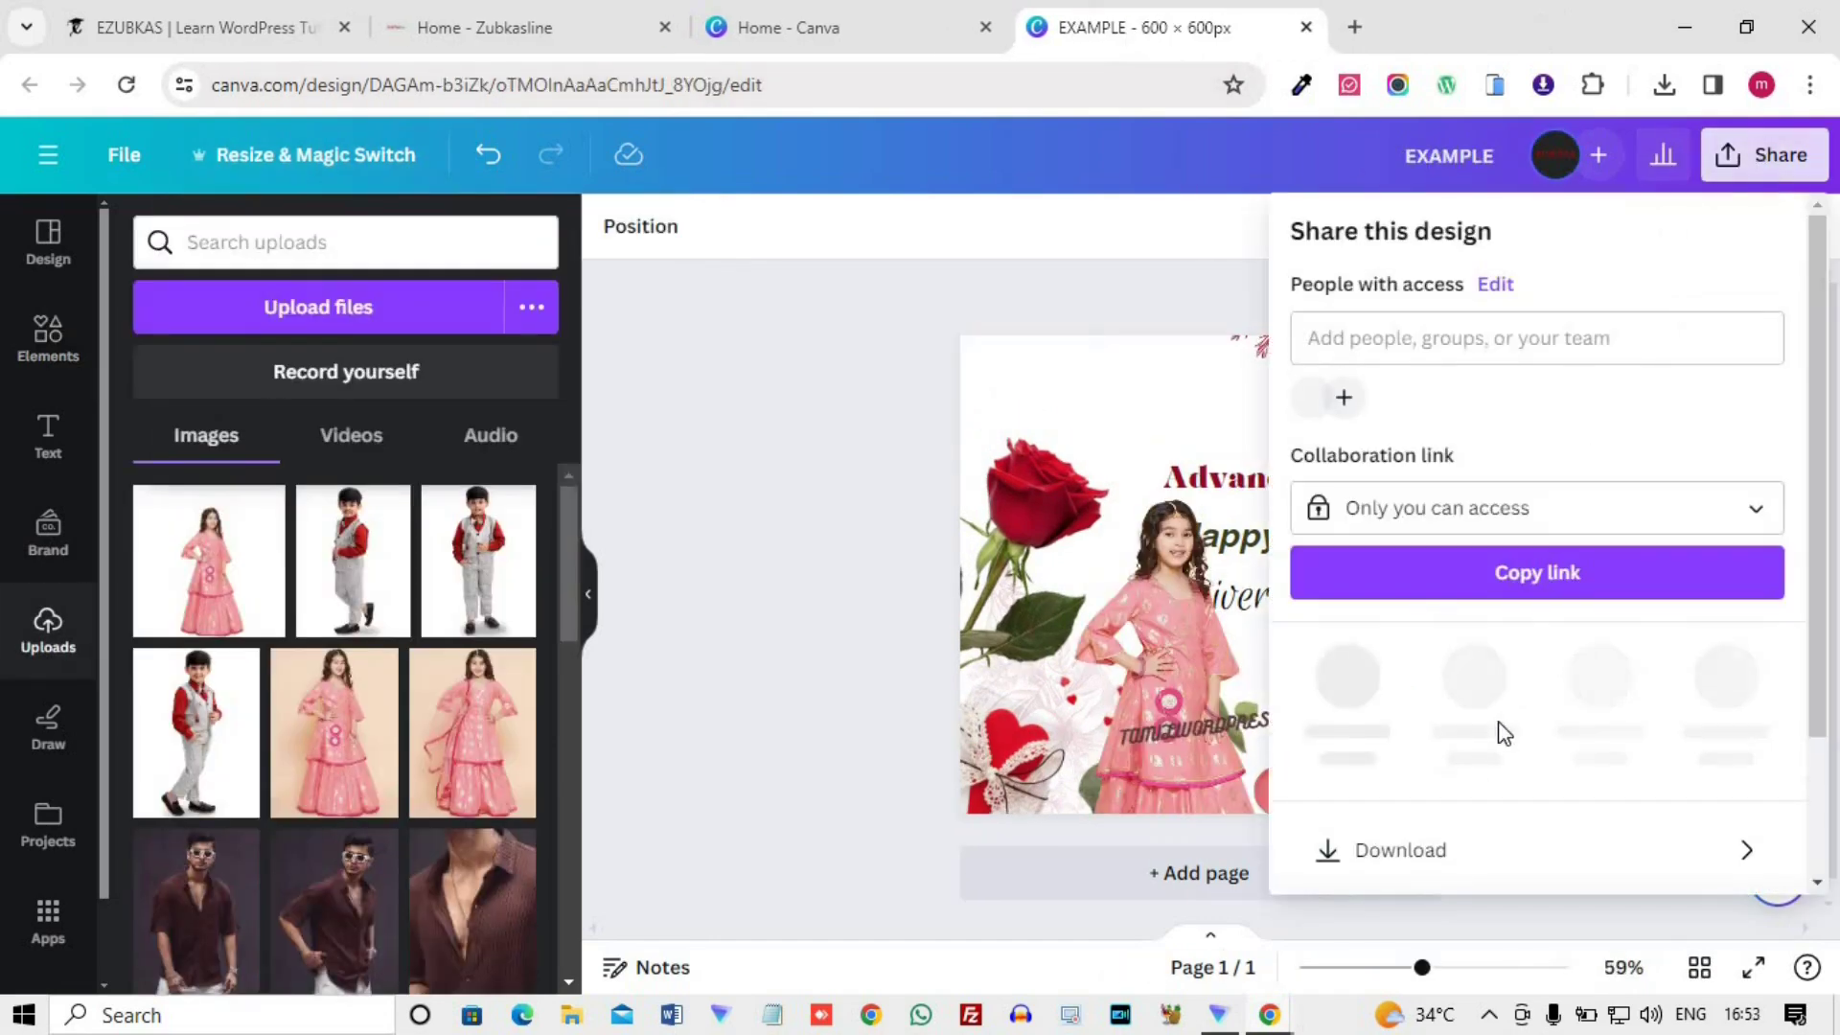
pyautogui.click(1412, 839)
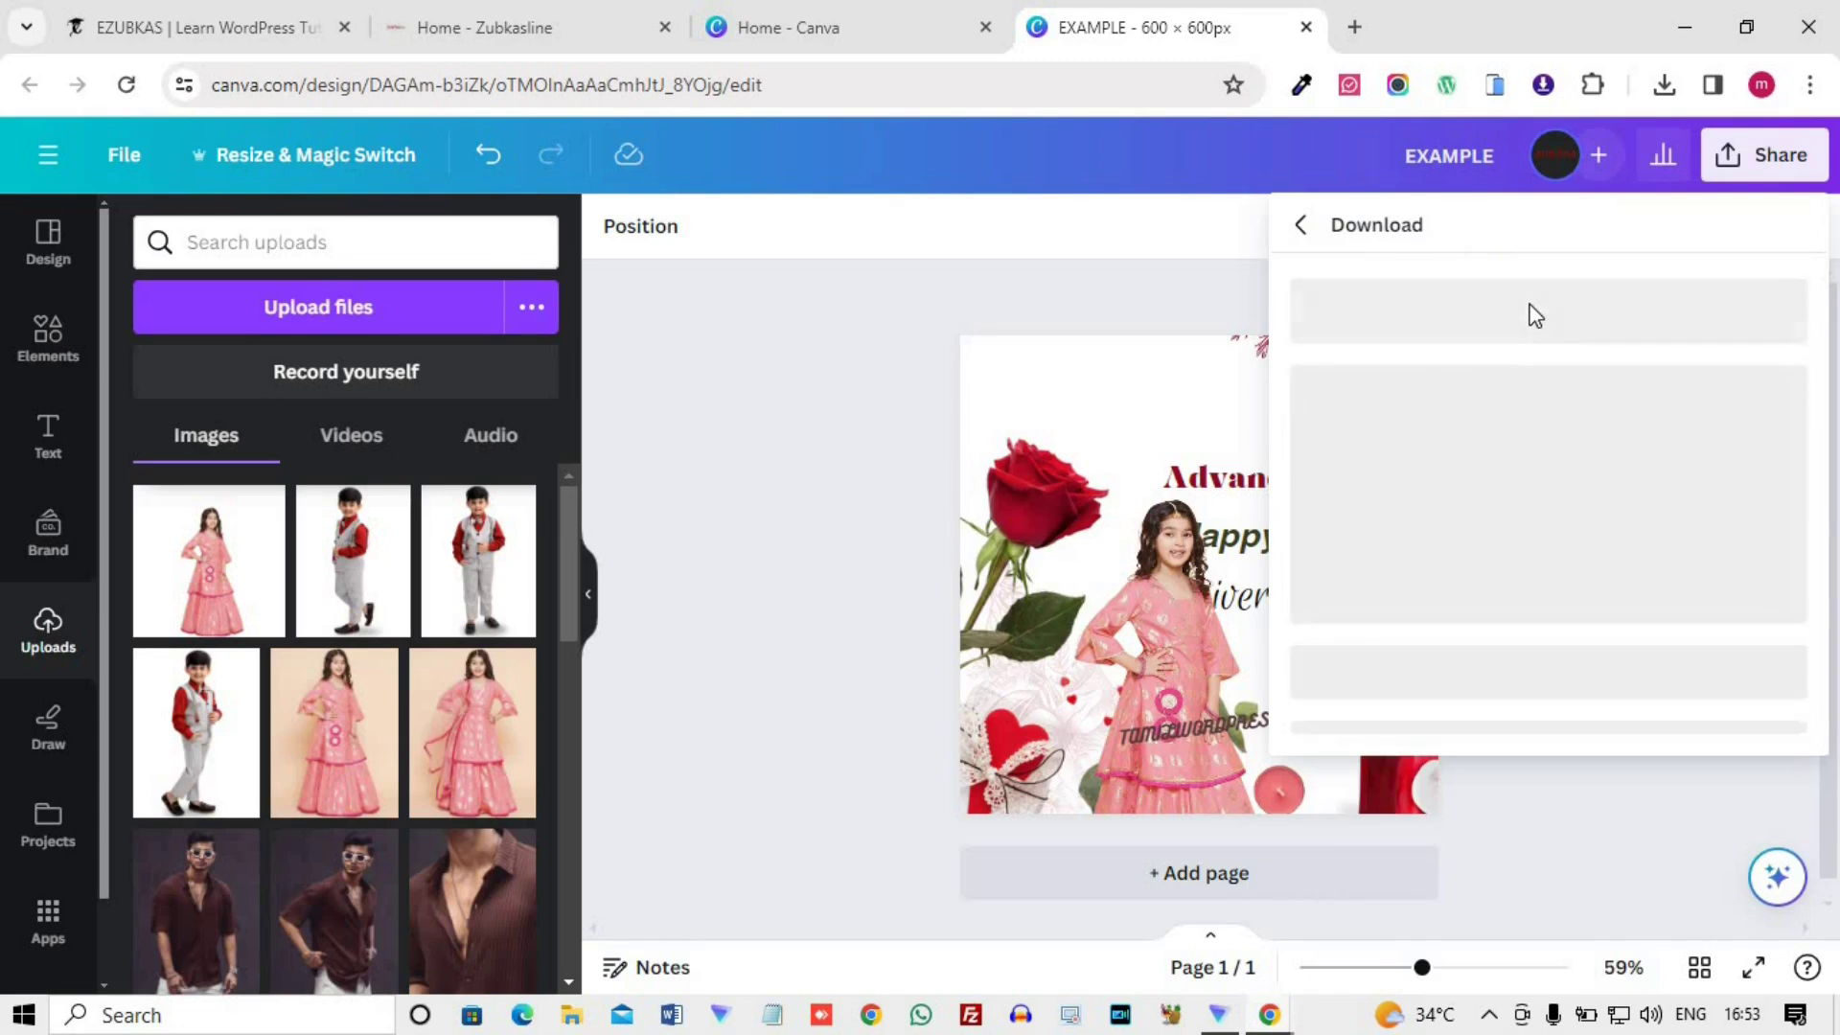
pyautogui.click(1511, 362)
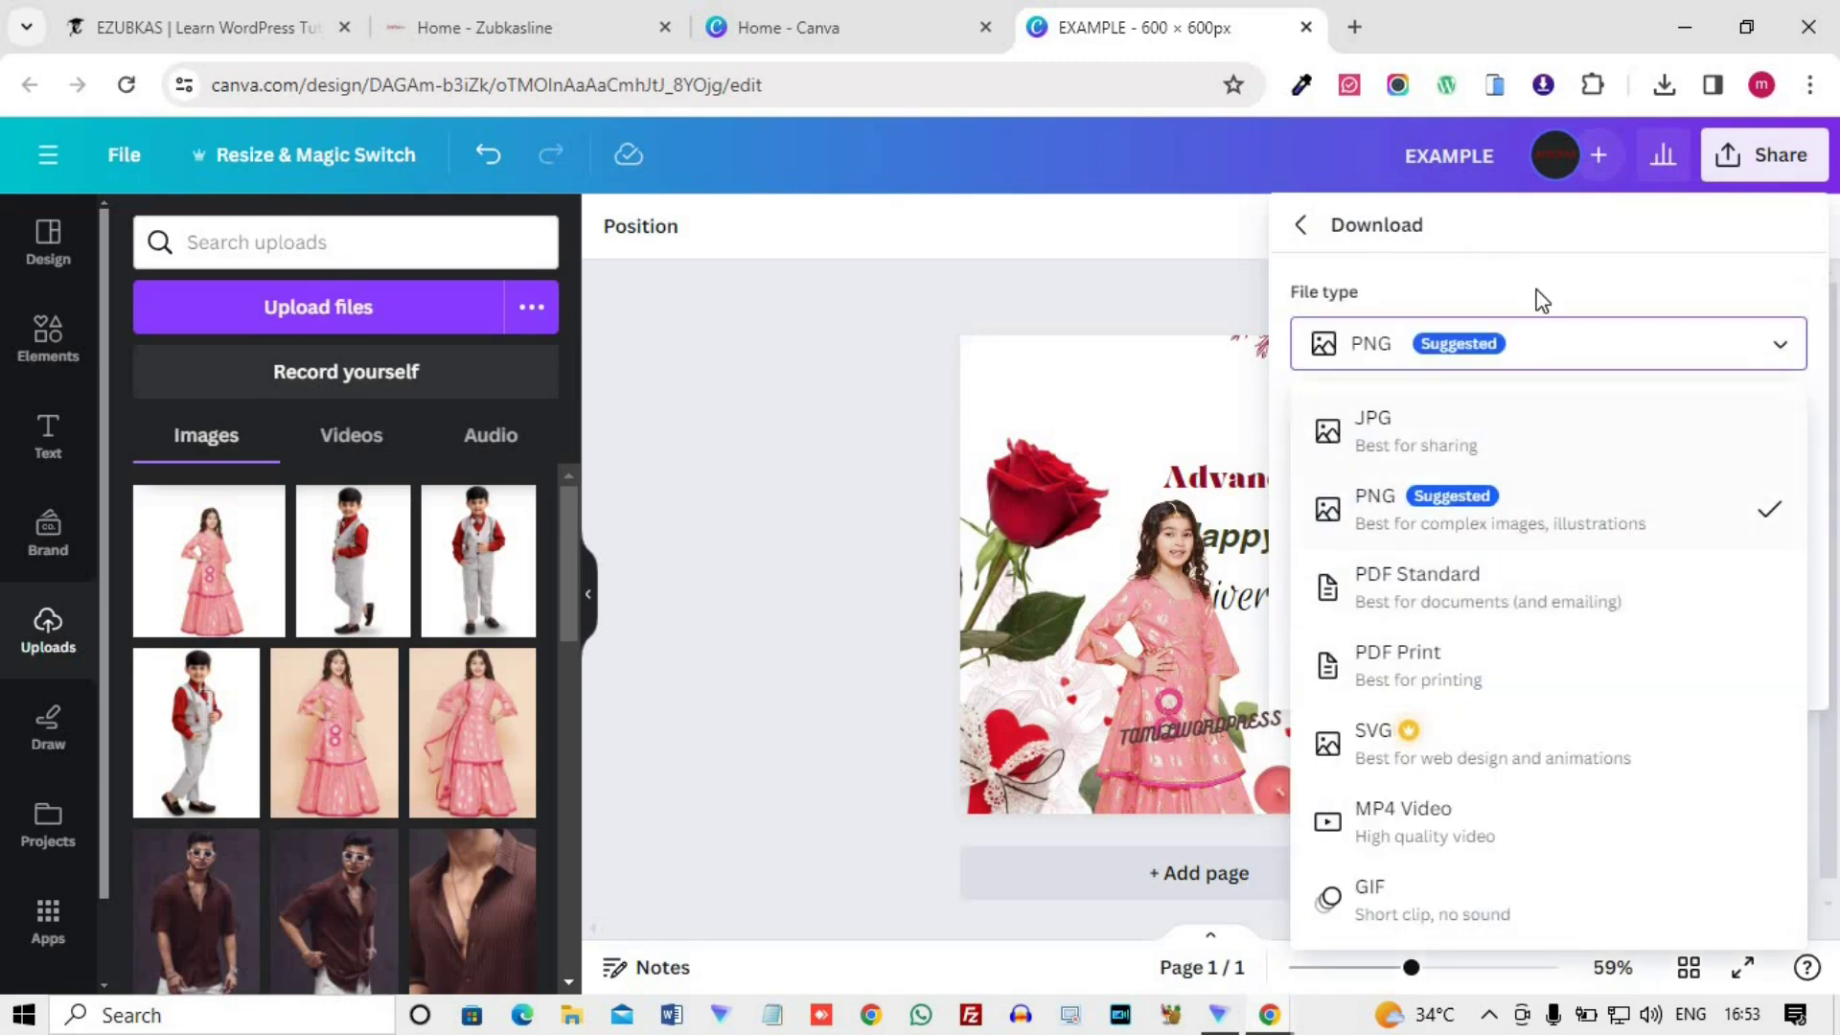
pyautogui.click(1536, 345)
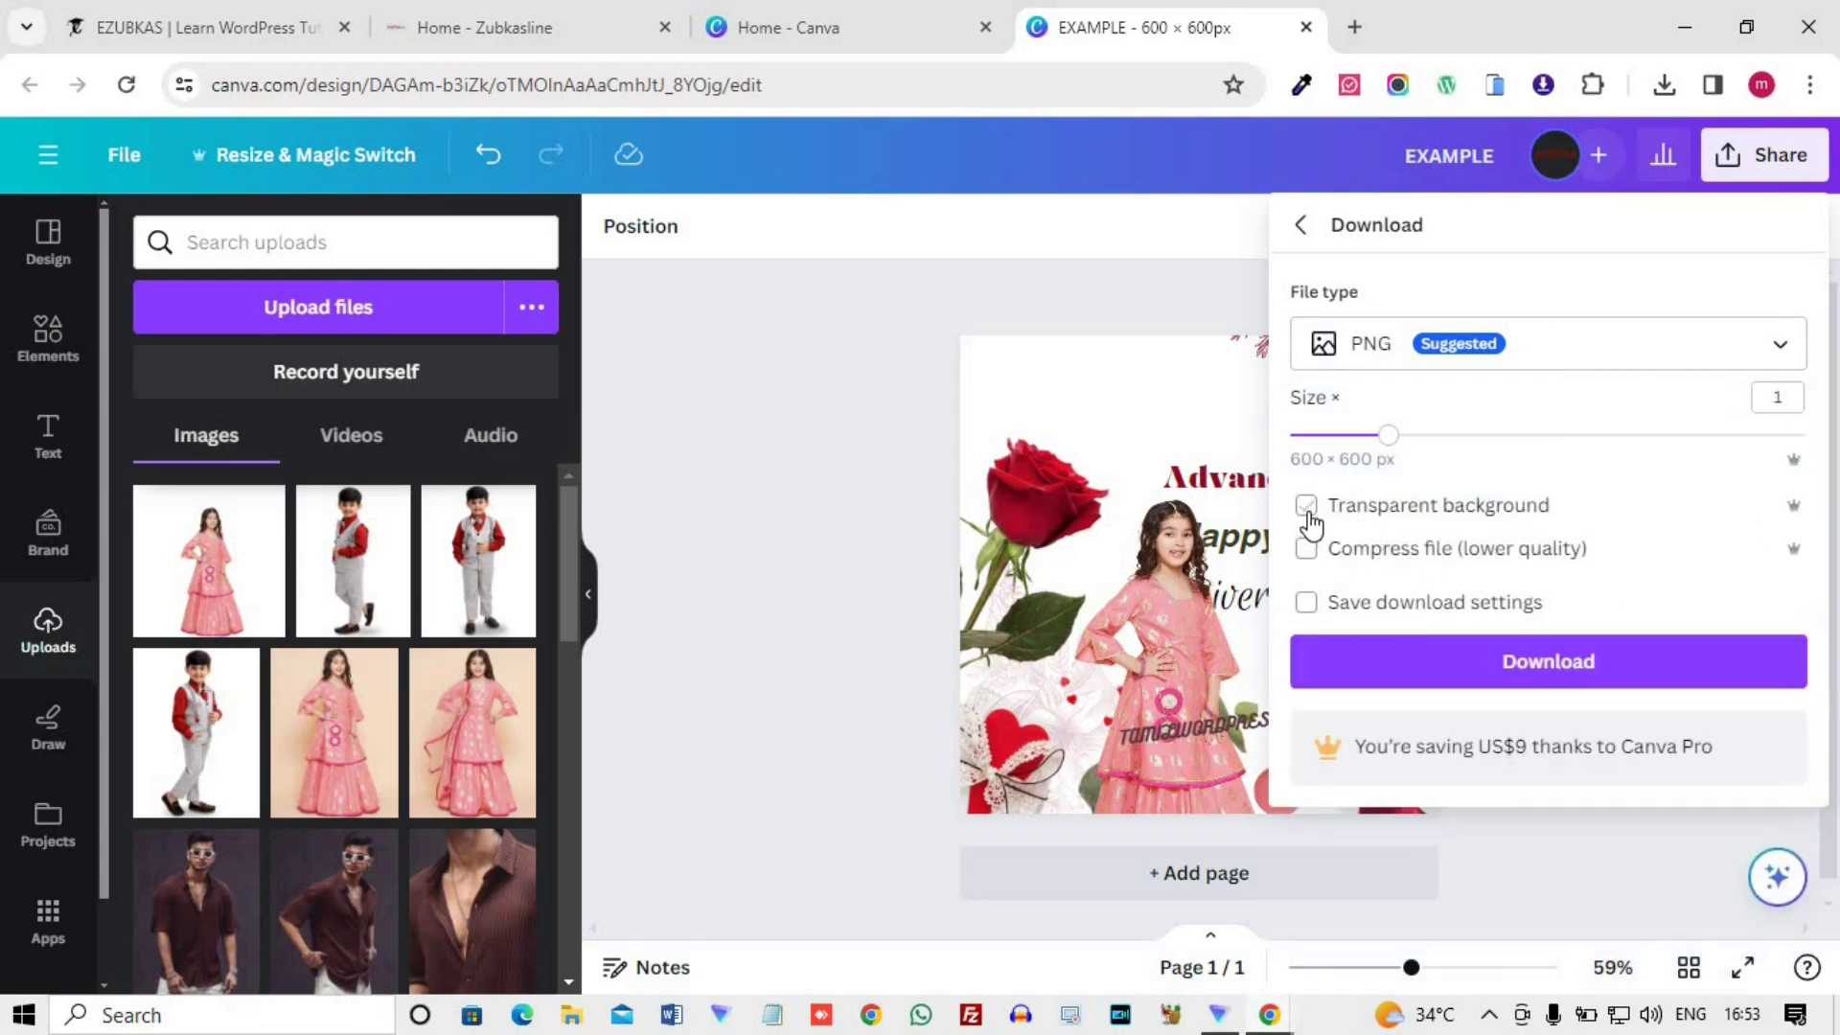
pyautogui.click(1533, 355)
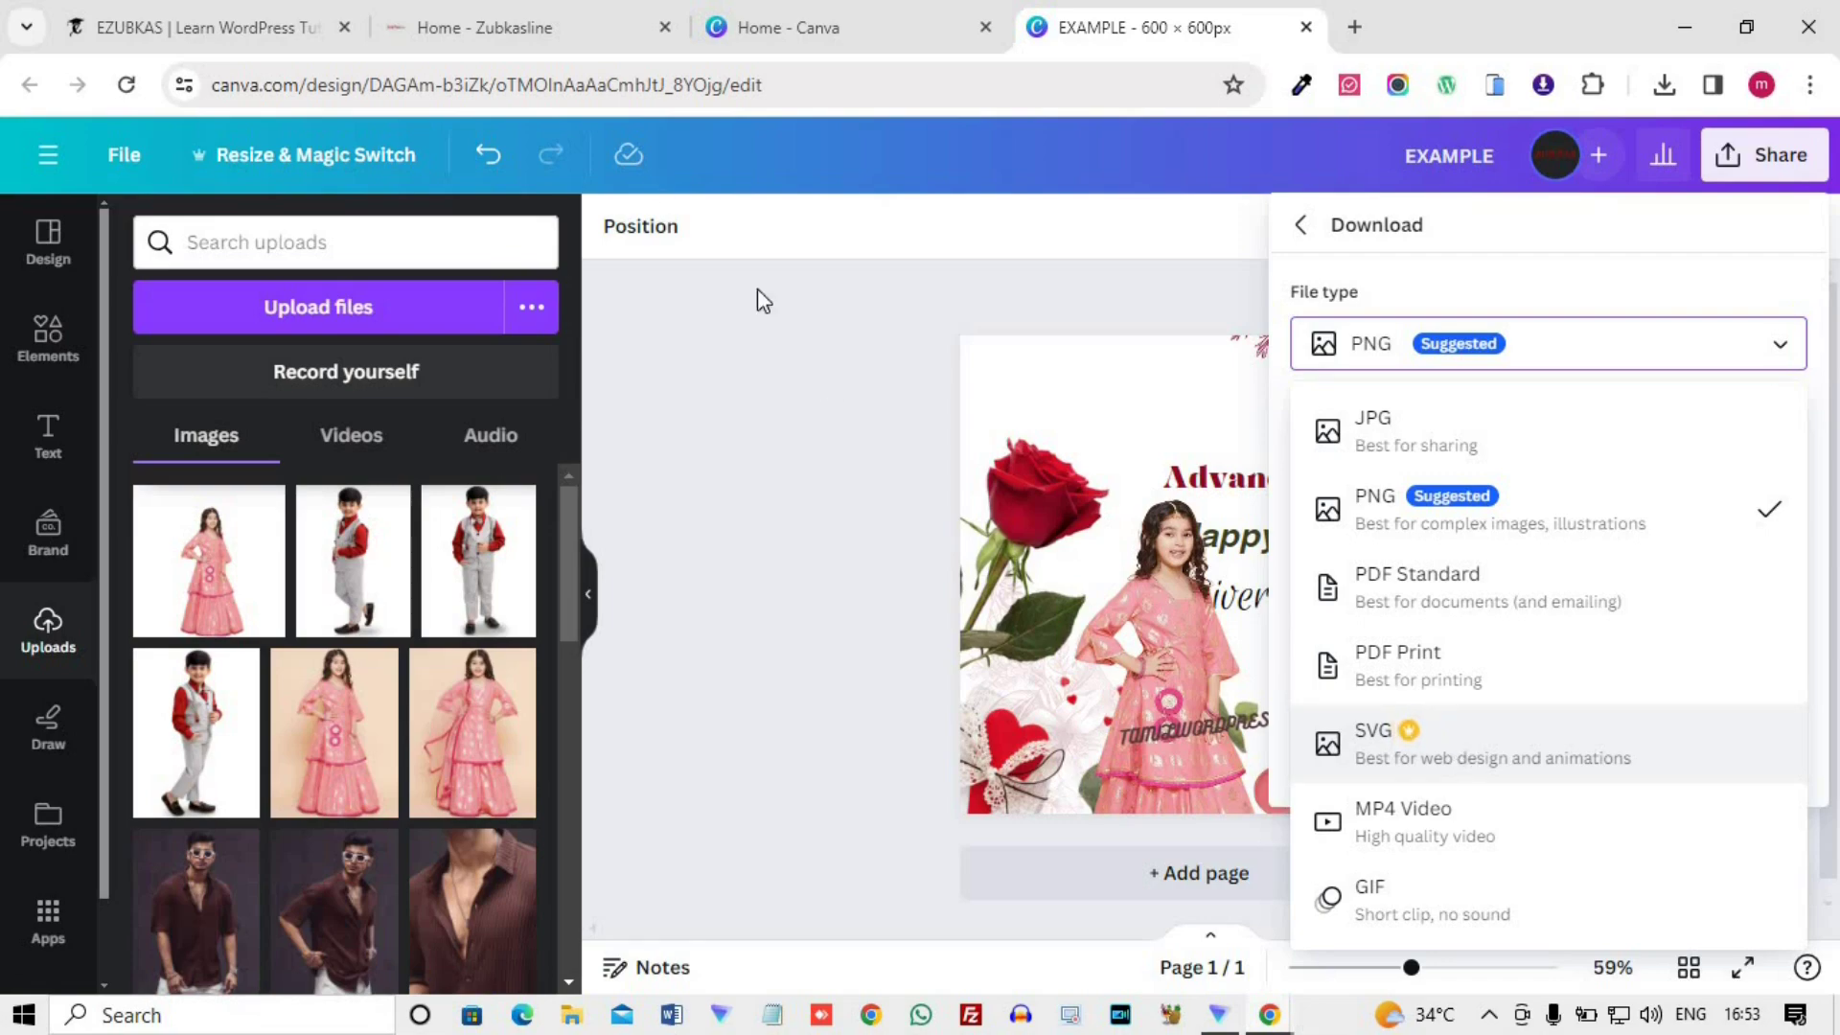
# - View the Zubkasline home page's service and category sections, return to the EXAMPLE design and dismiss its download options
pyautogui.click(481, 32)
pyautogui.scroll(-5, 836, 640)
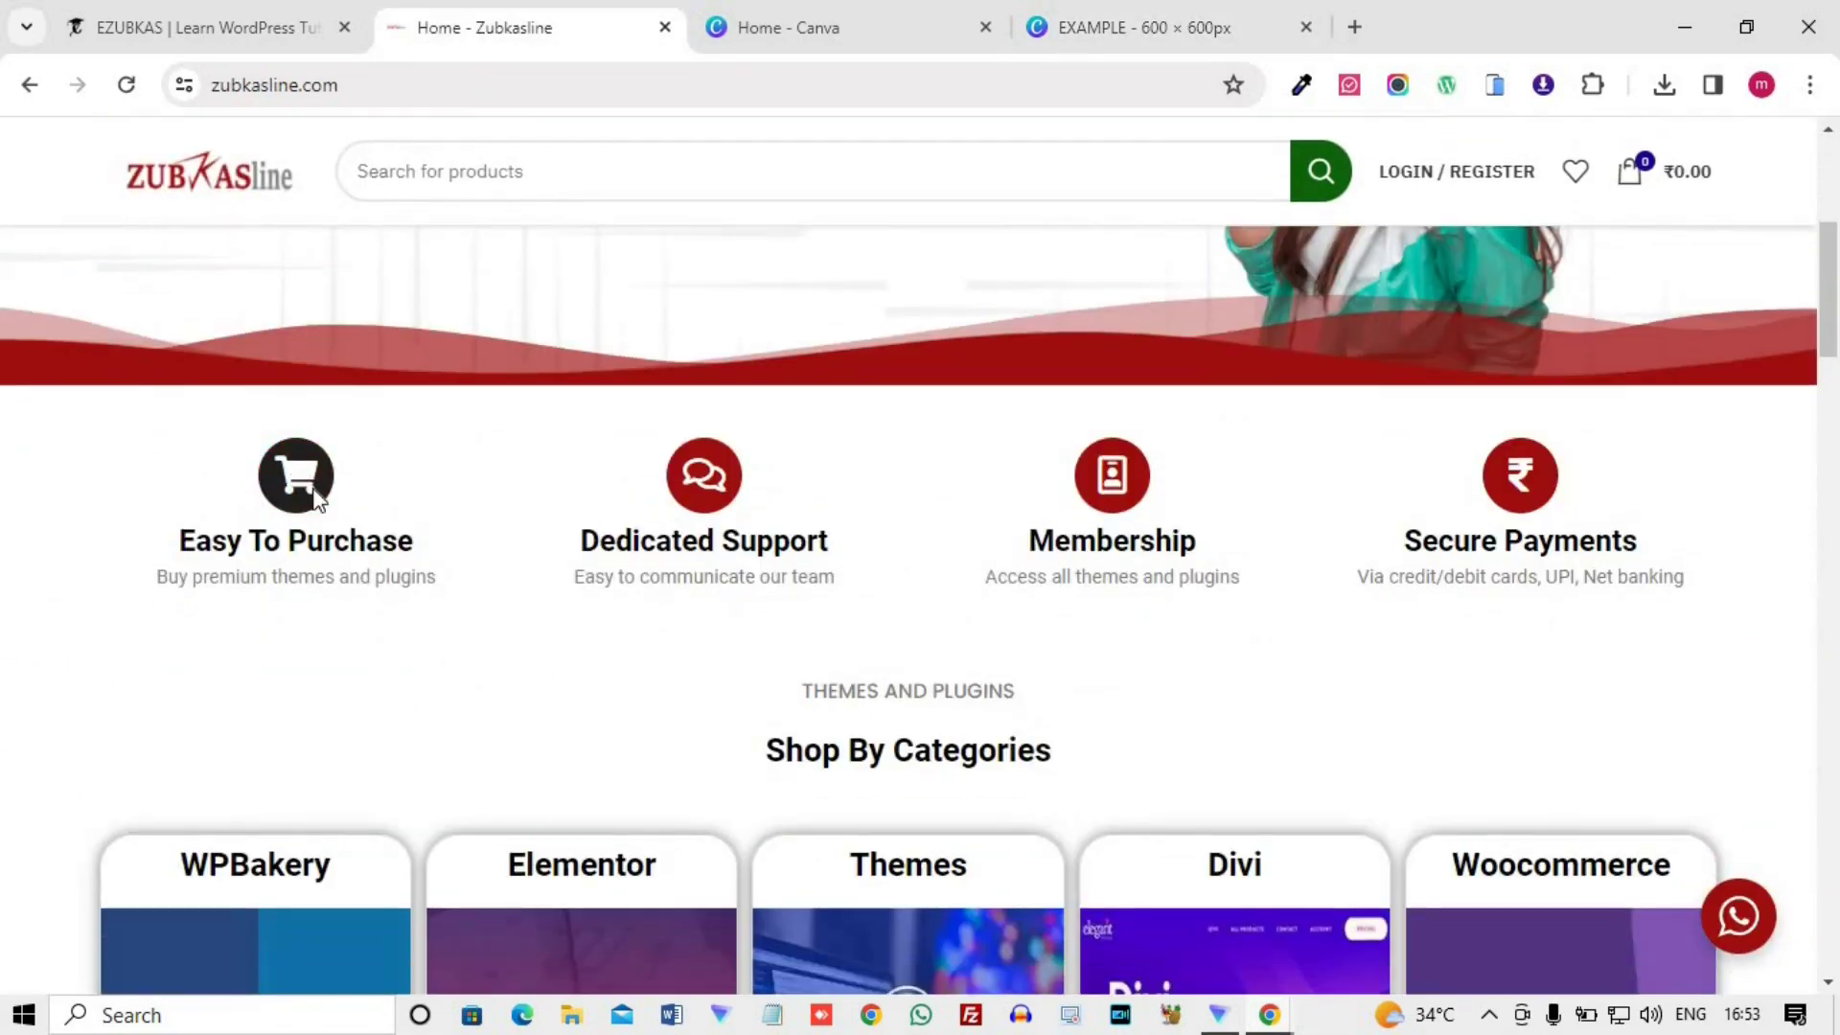
pyautogui.click(1192, 21)
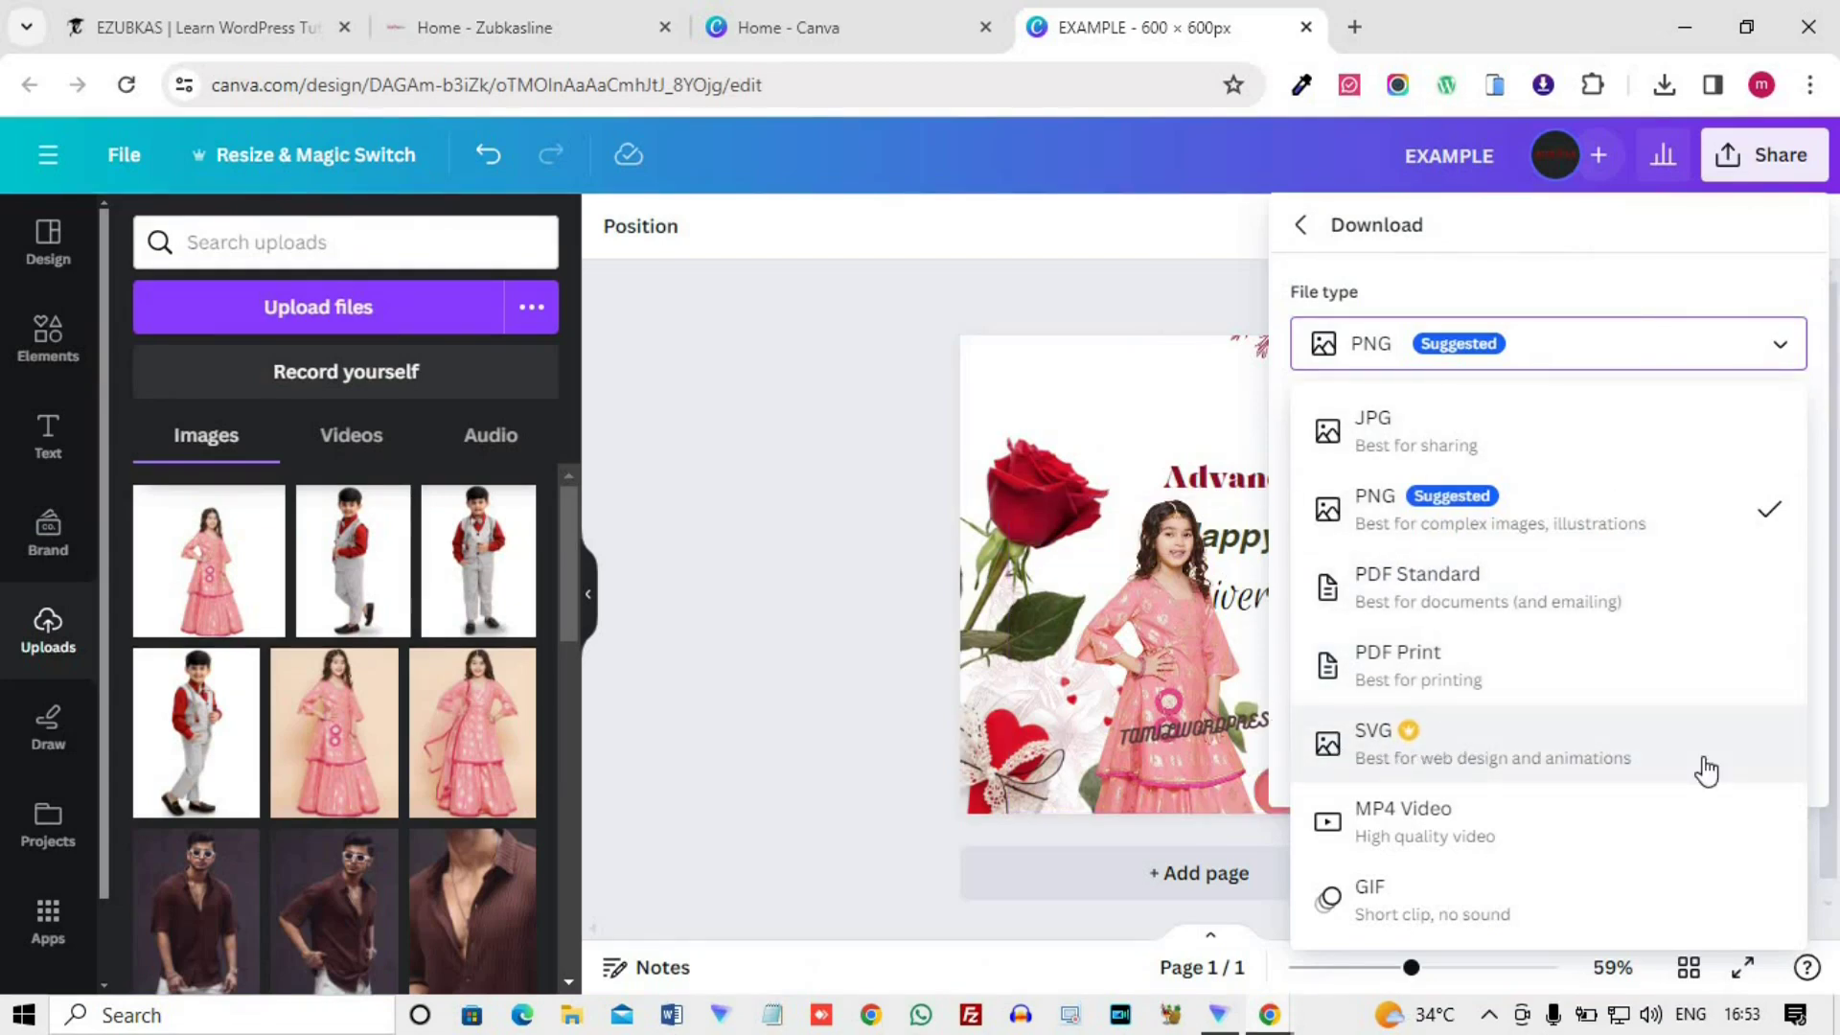
pyautogui.click(1124, 700)
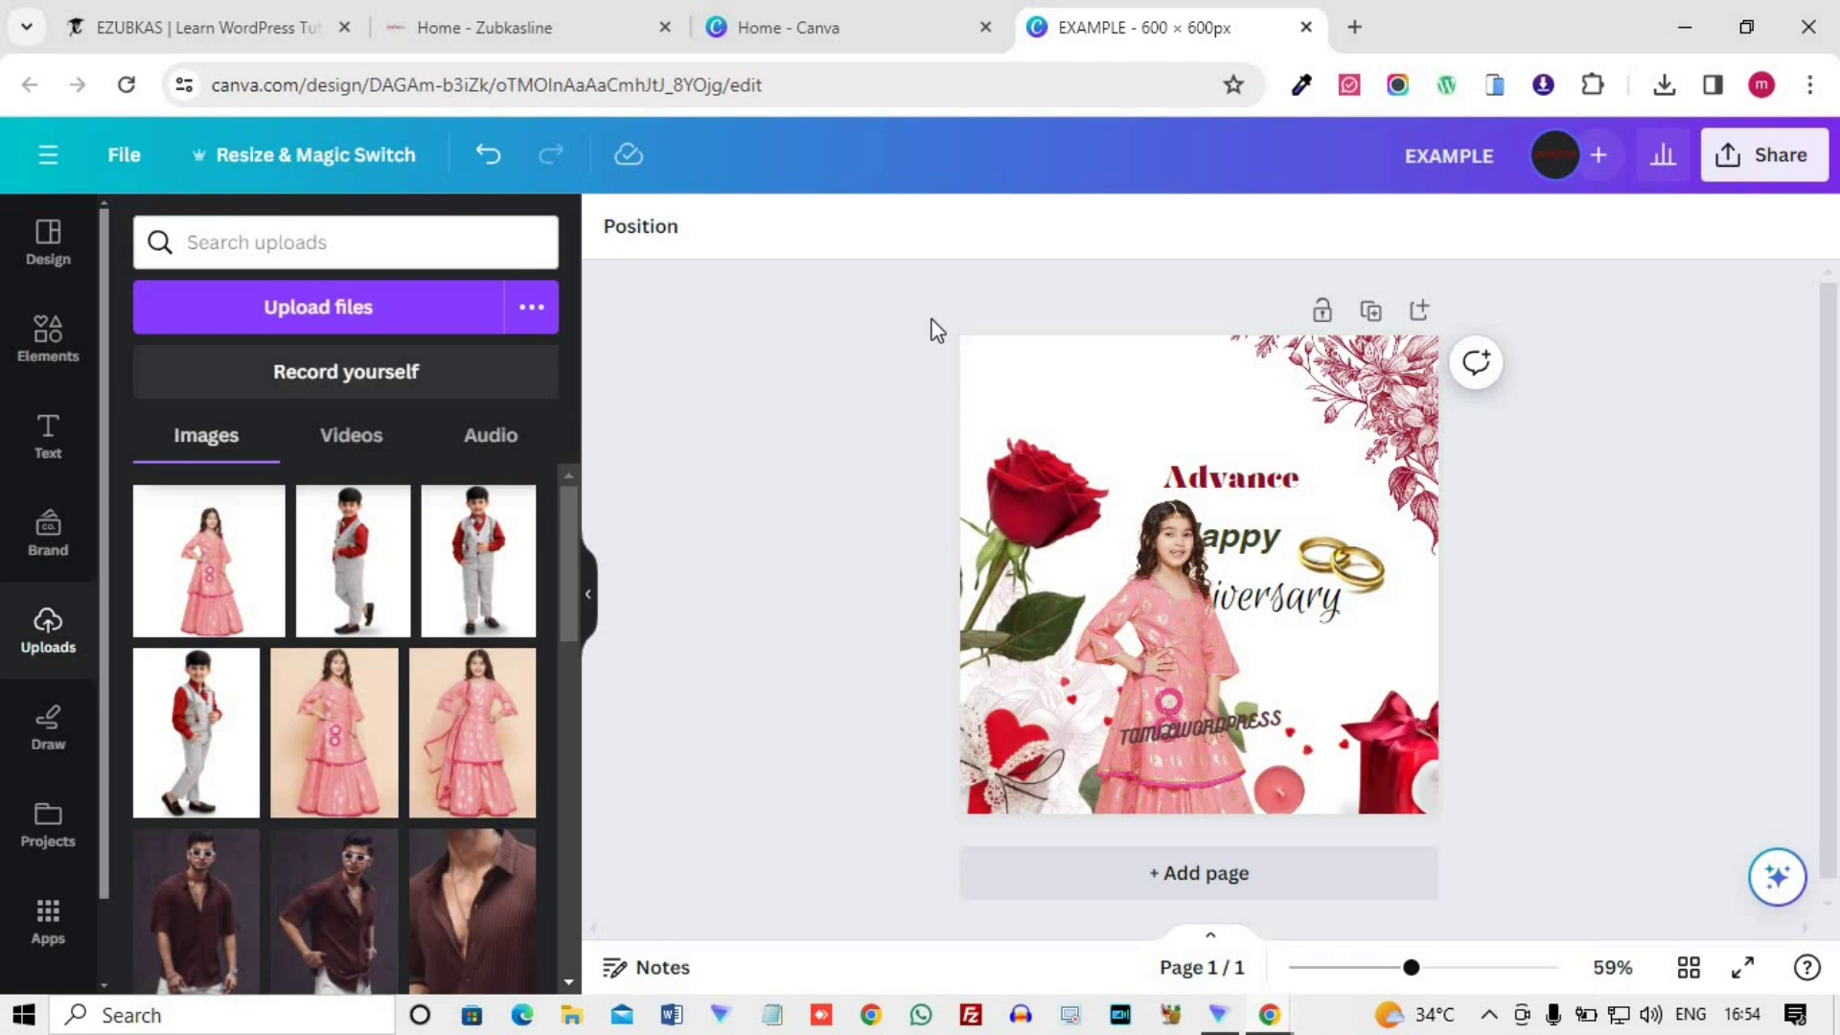
# - Switch to the YouTube window and browse the videos of the Tamilwordpress channel
pyautogui.hotkey('alt', 'Tab')
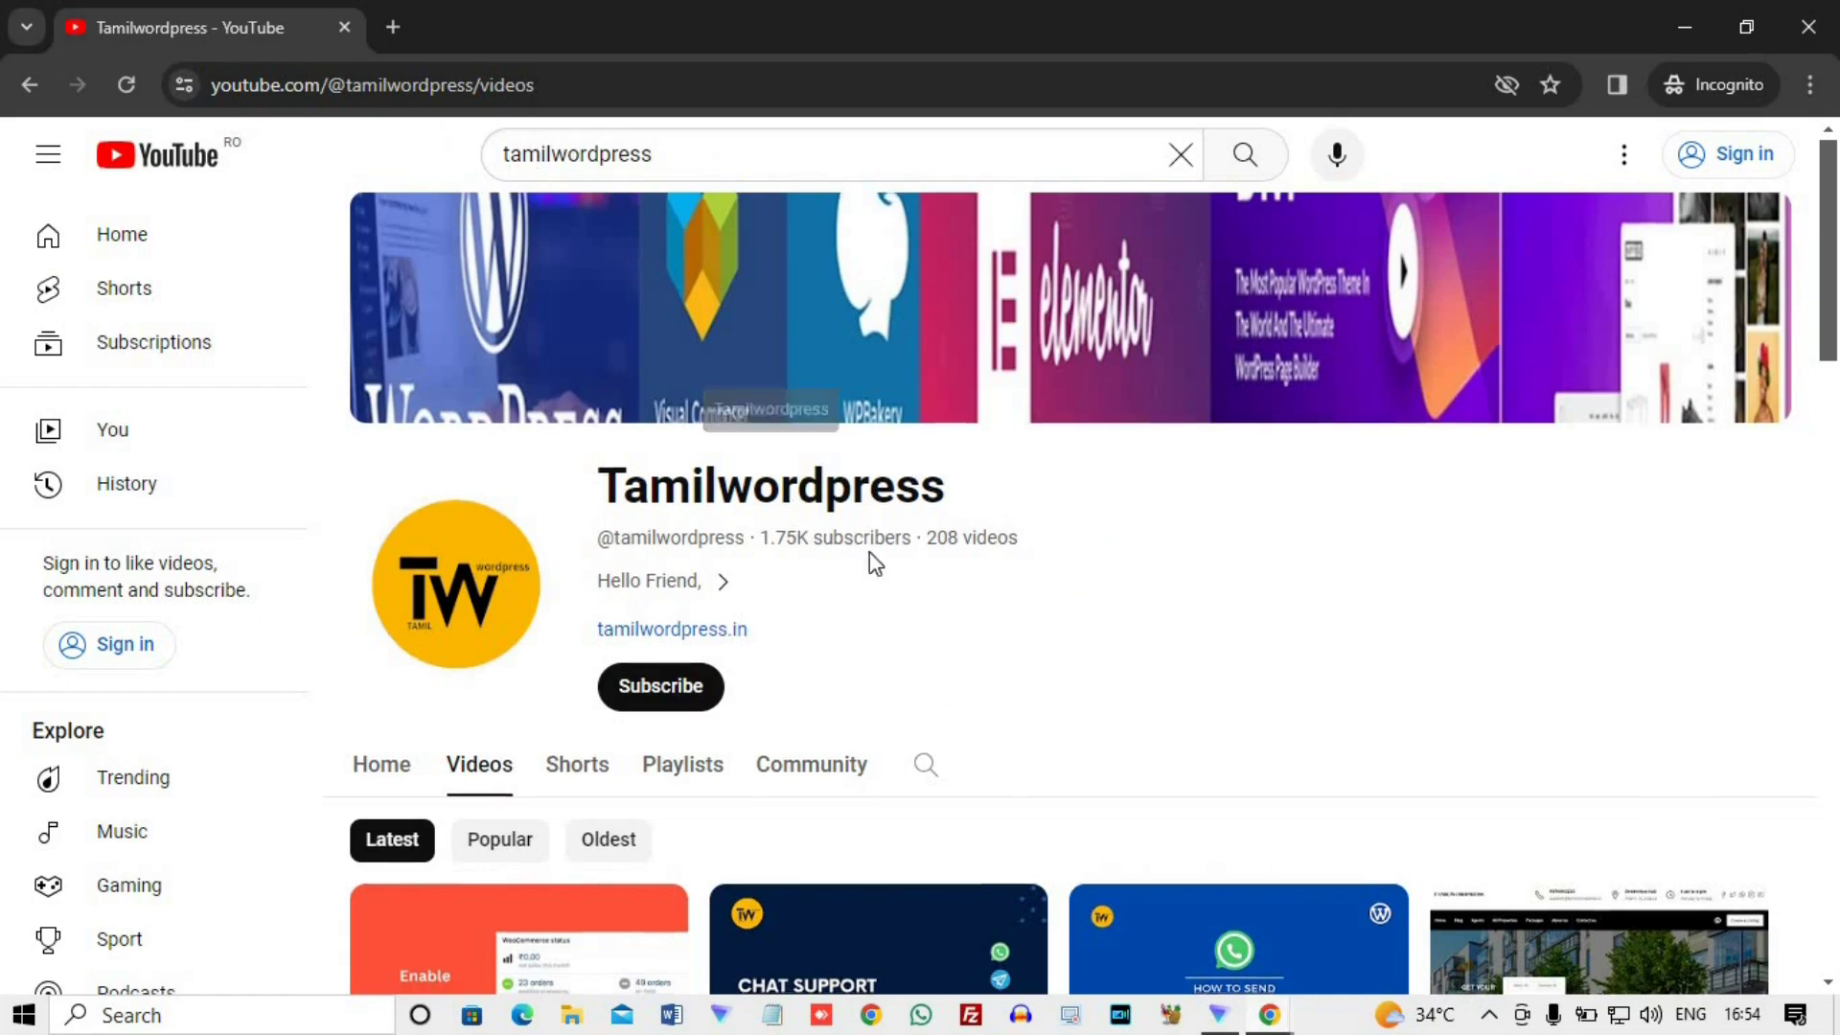
pyautogui.scroll(-10, 872, 563)
pyautogui.scroll(-15, 1287, 469)
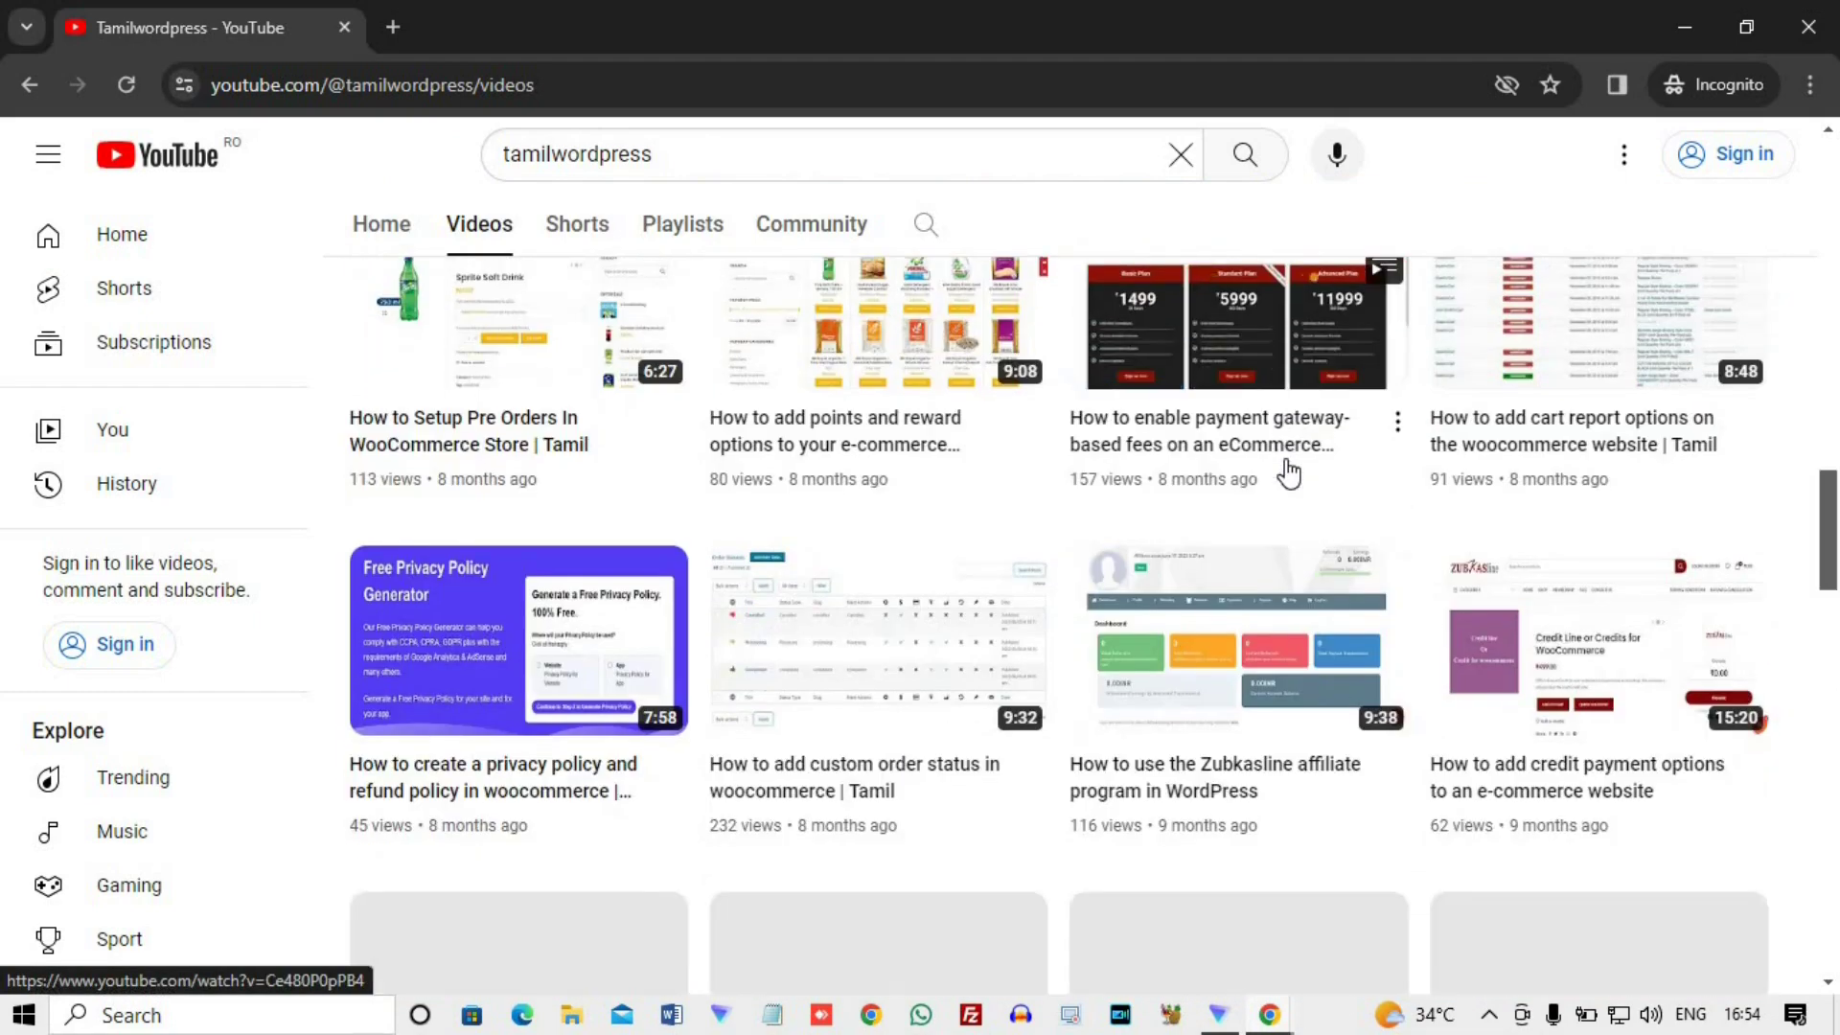
pyautogui.scroll(5, 872, 431)
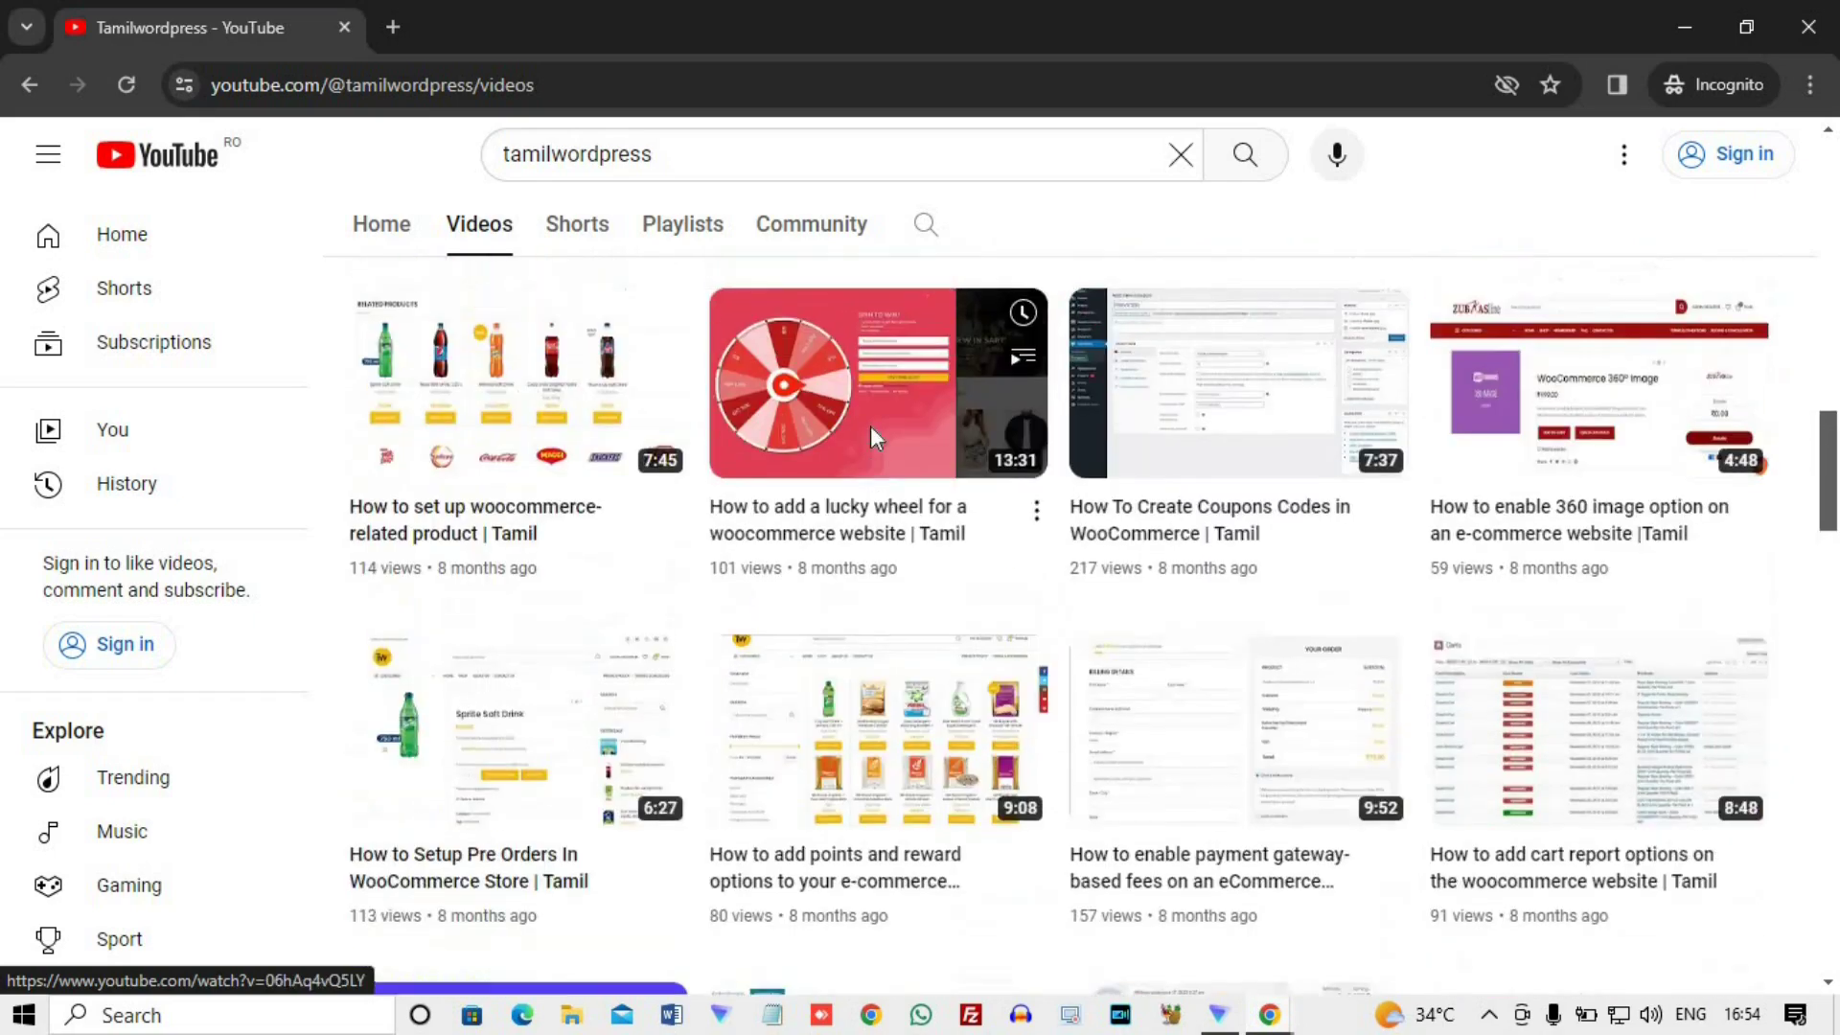
pyautogui.scroll(4, 870, 428)
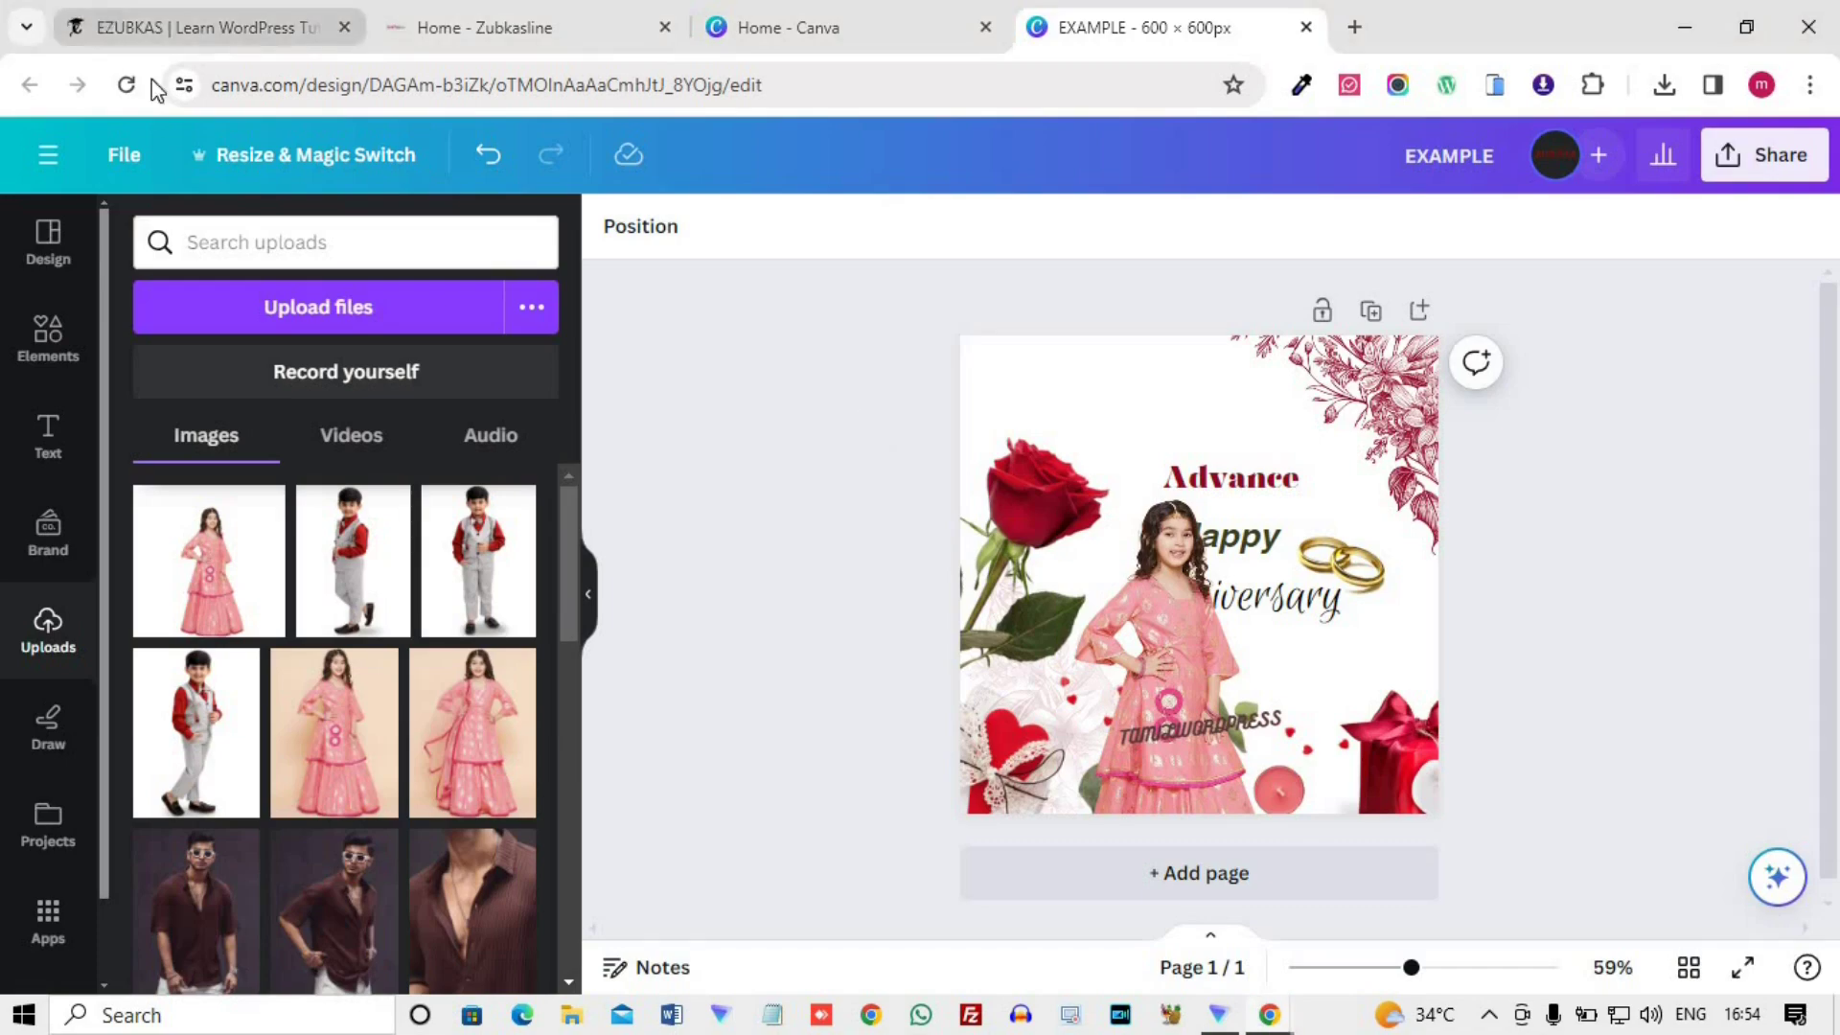
# - Switch to the EZUBKAS website, view its home page and open the internship page
pyautogui.click(101, 4)
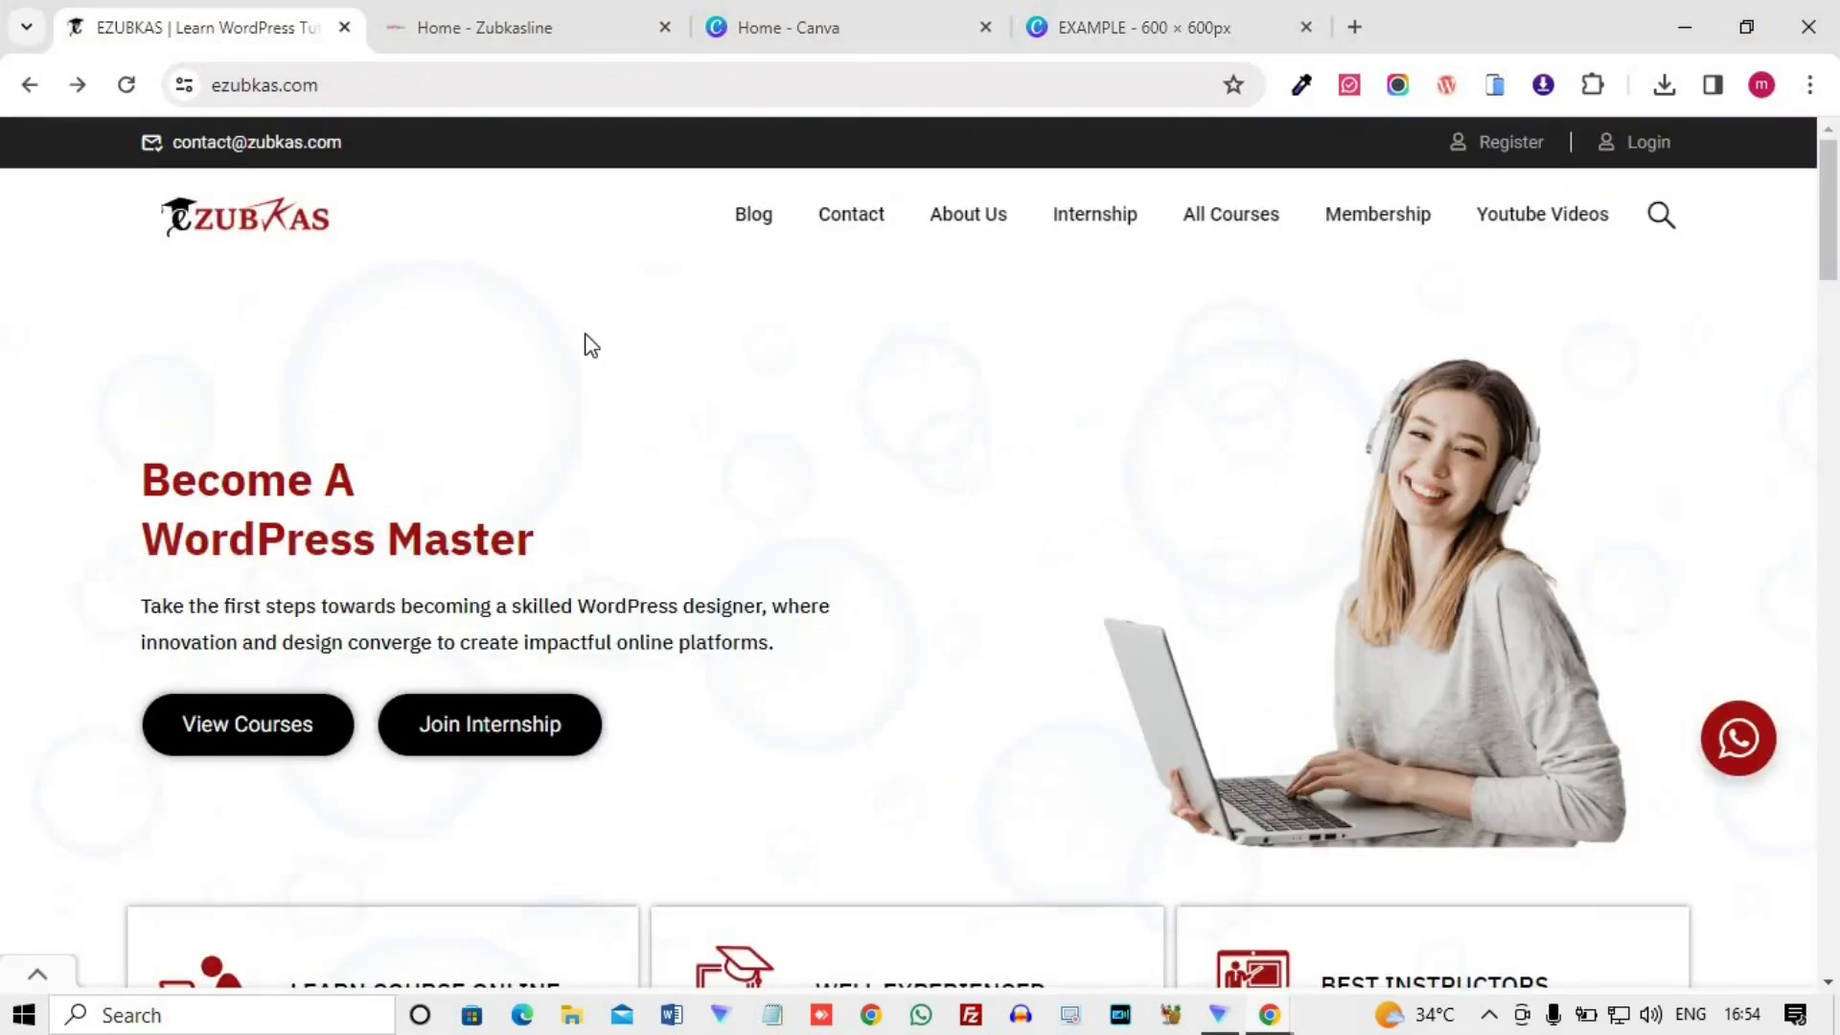
pyautogui.scroll(-1, 592, 676)
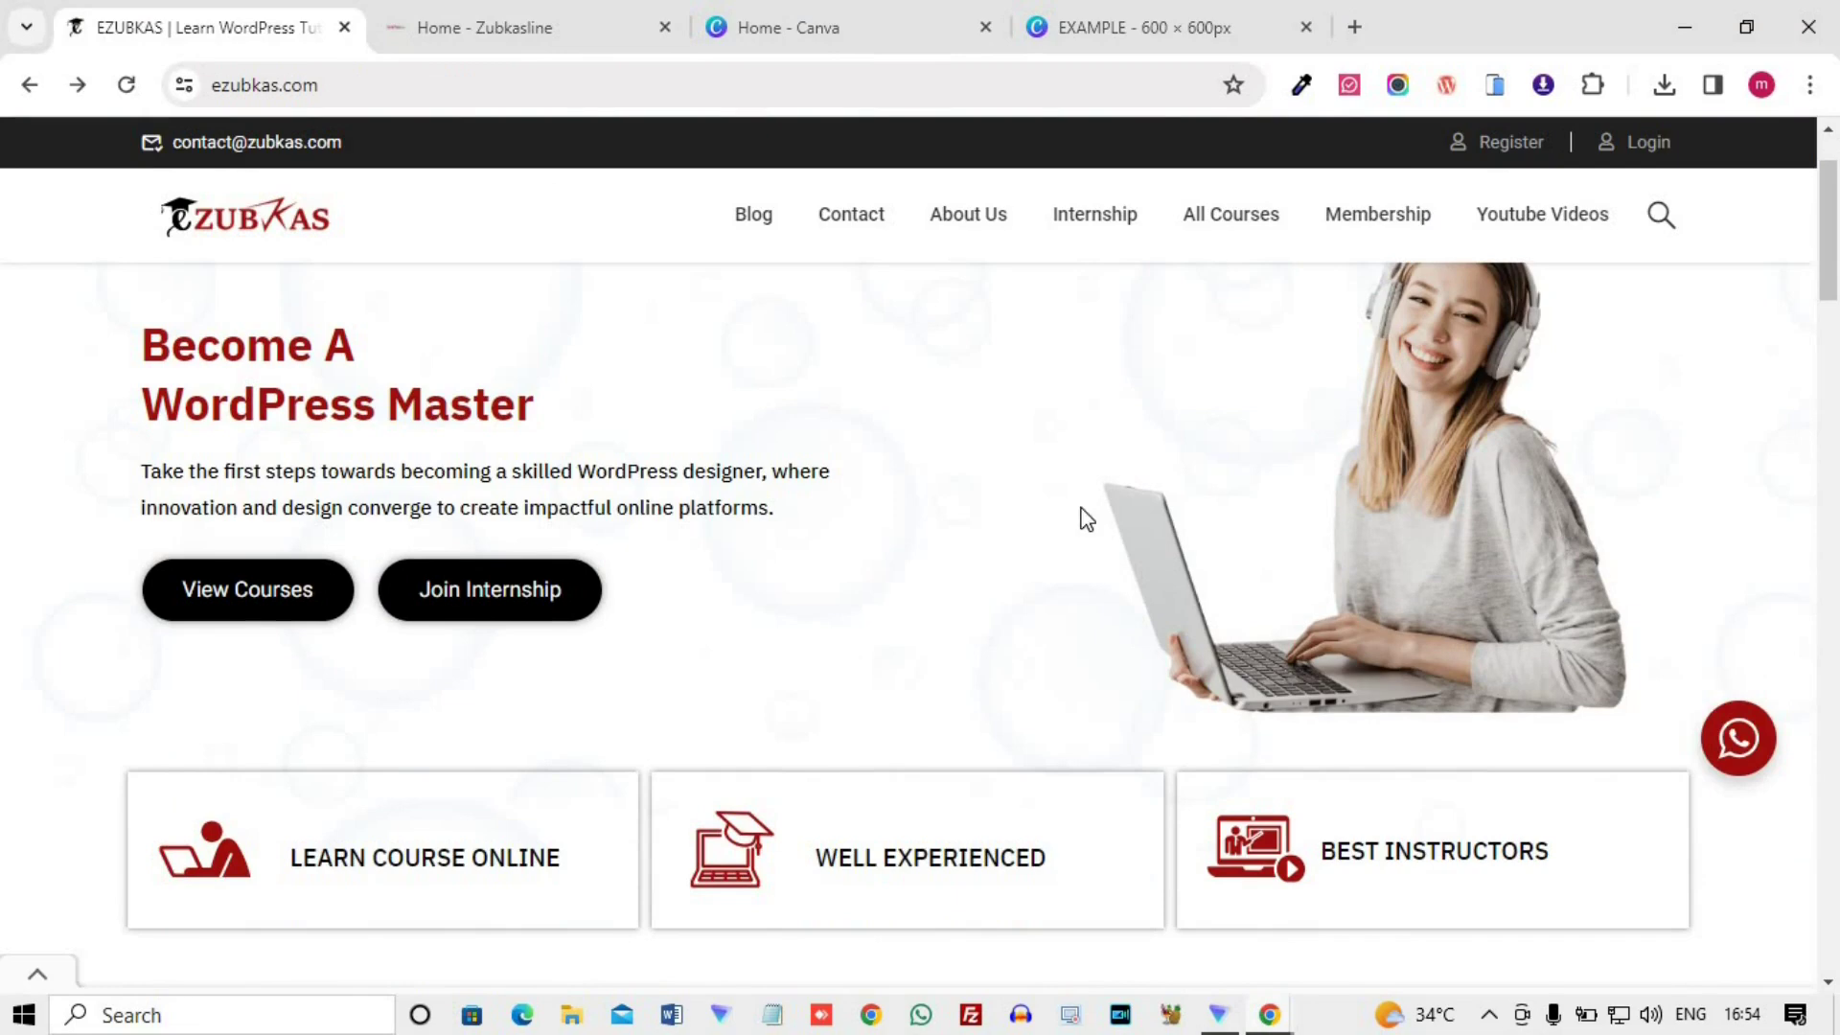
pyautogui.scroll(1, 1080, 514)
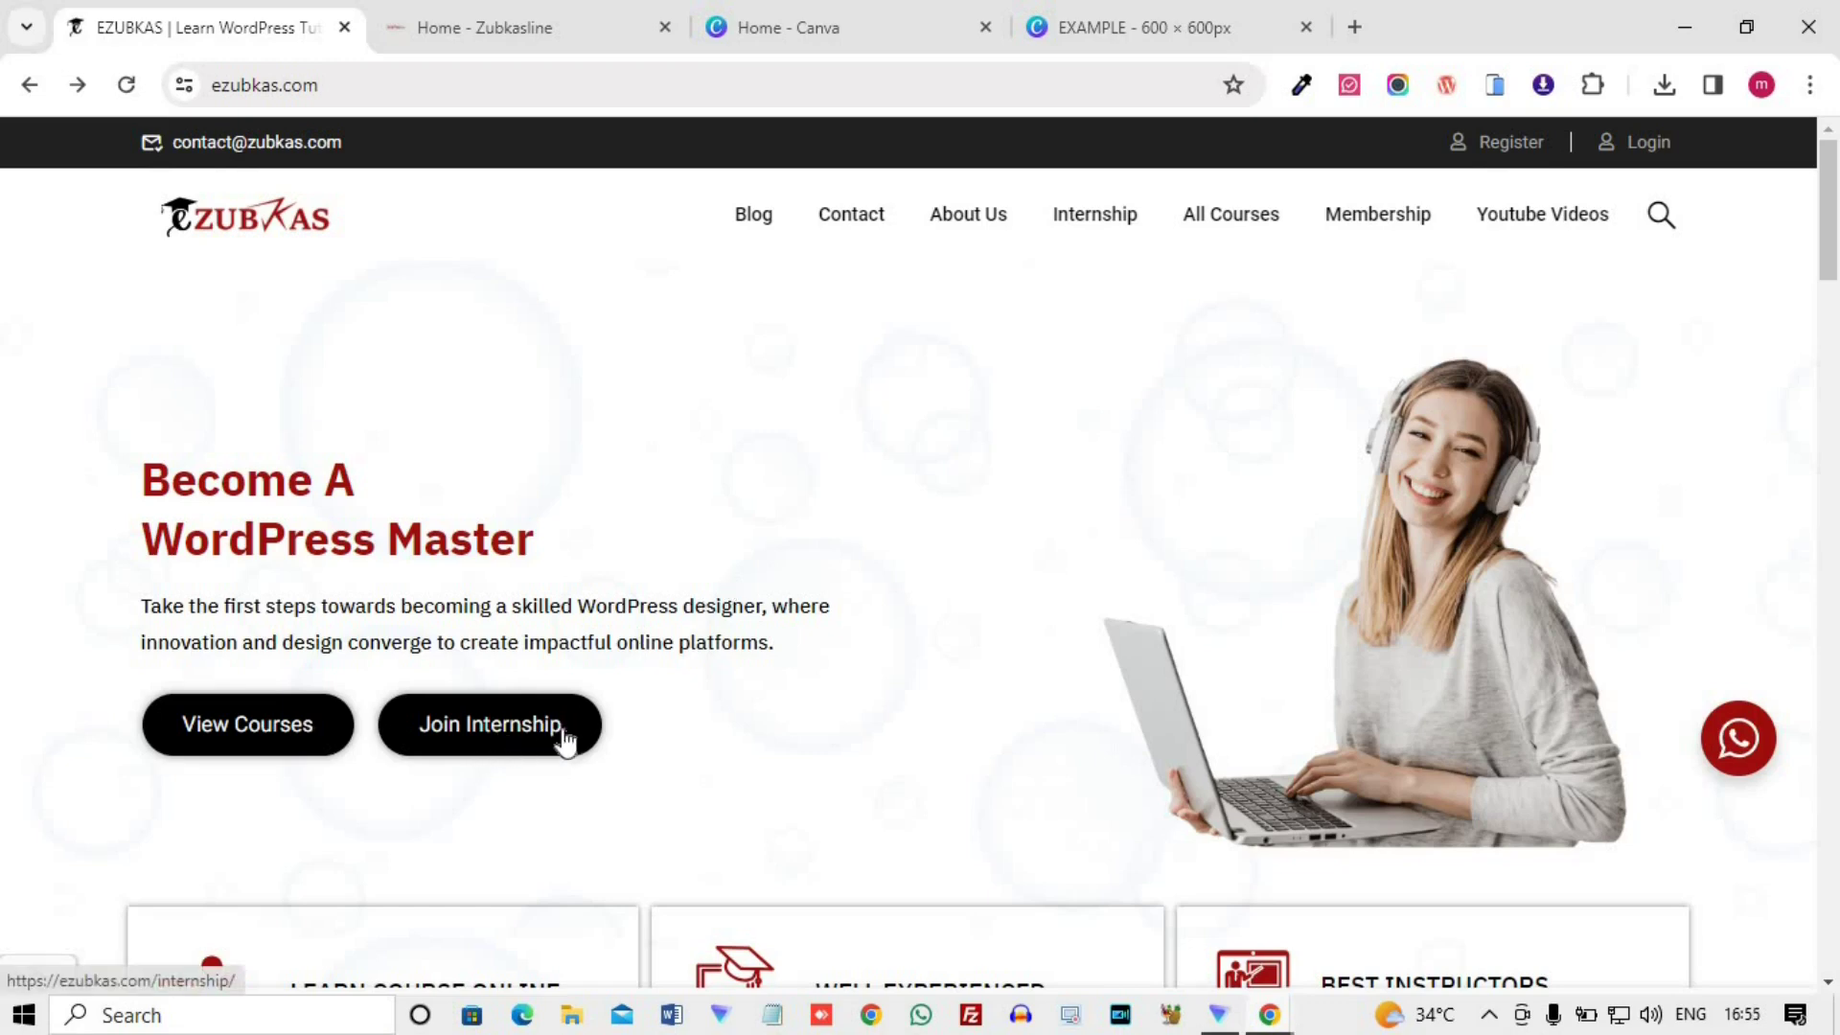
pyautogui.click(520, 739)
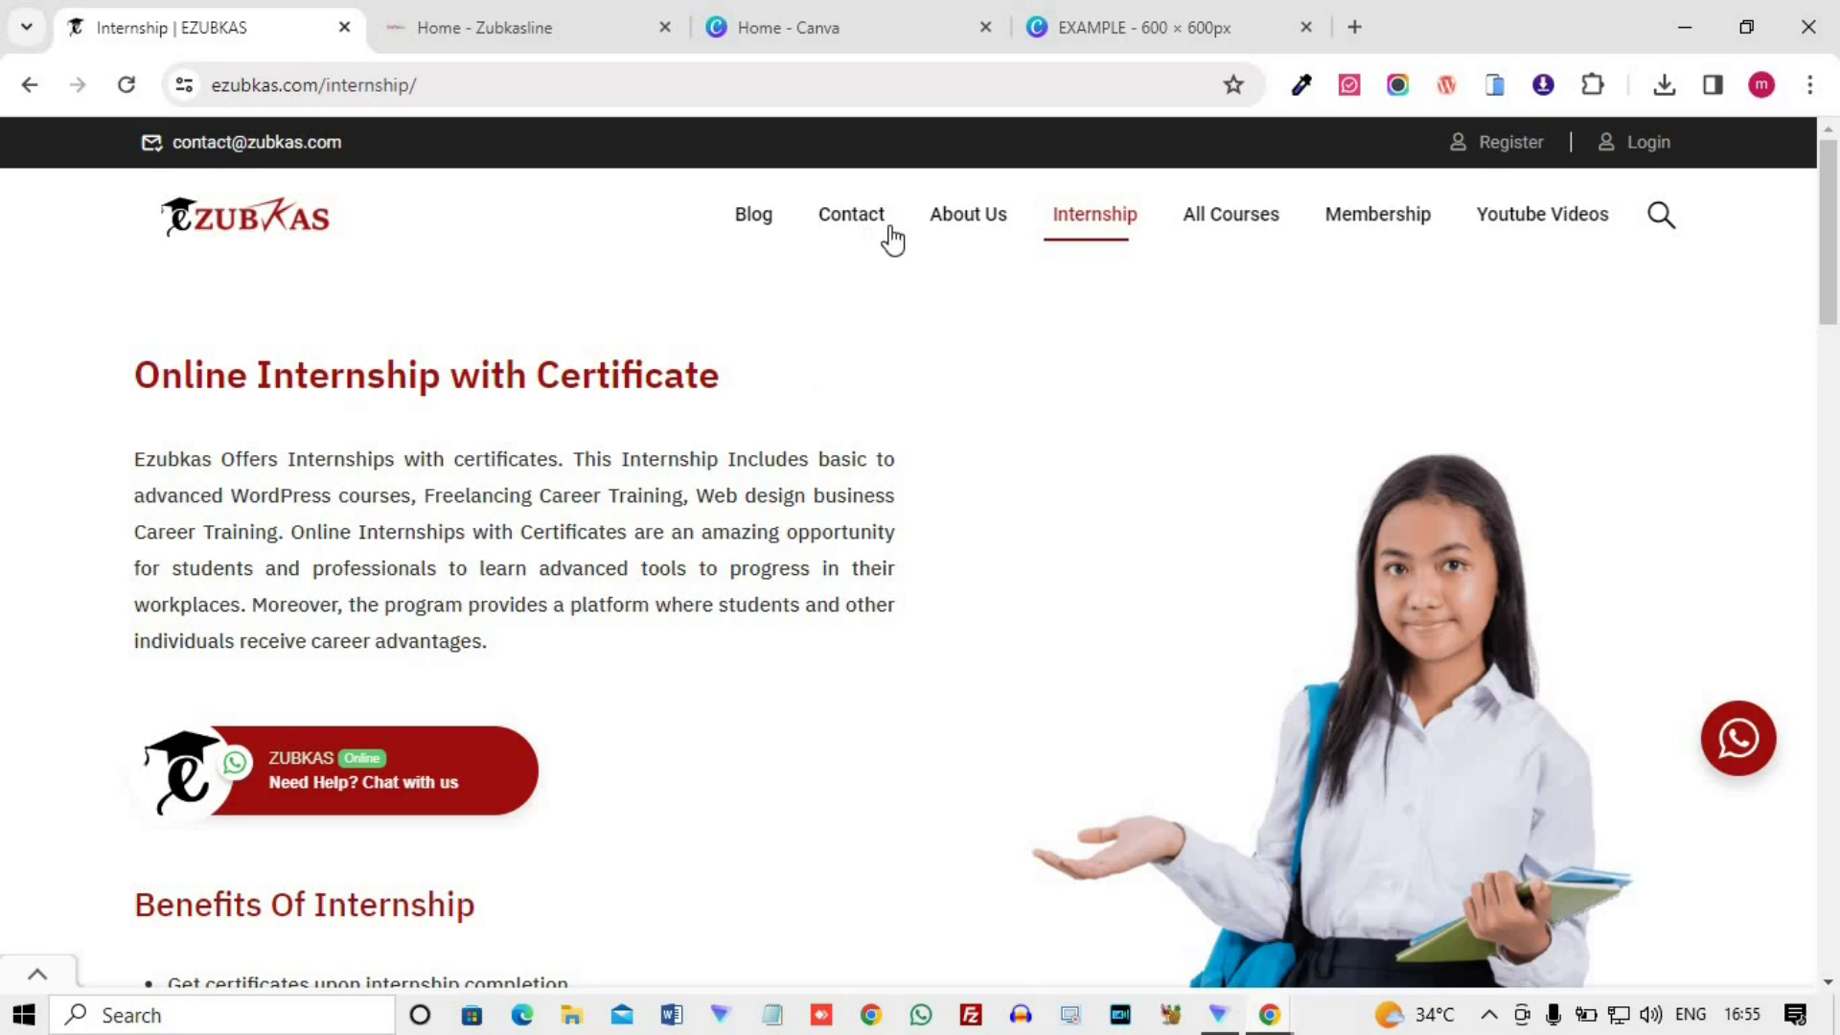
pyautogui.click(1131, 24)
pyautogui.click(853, 21)
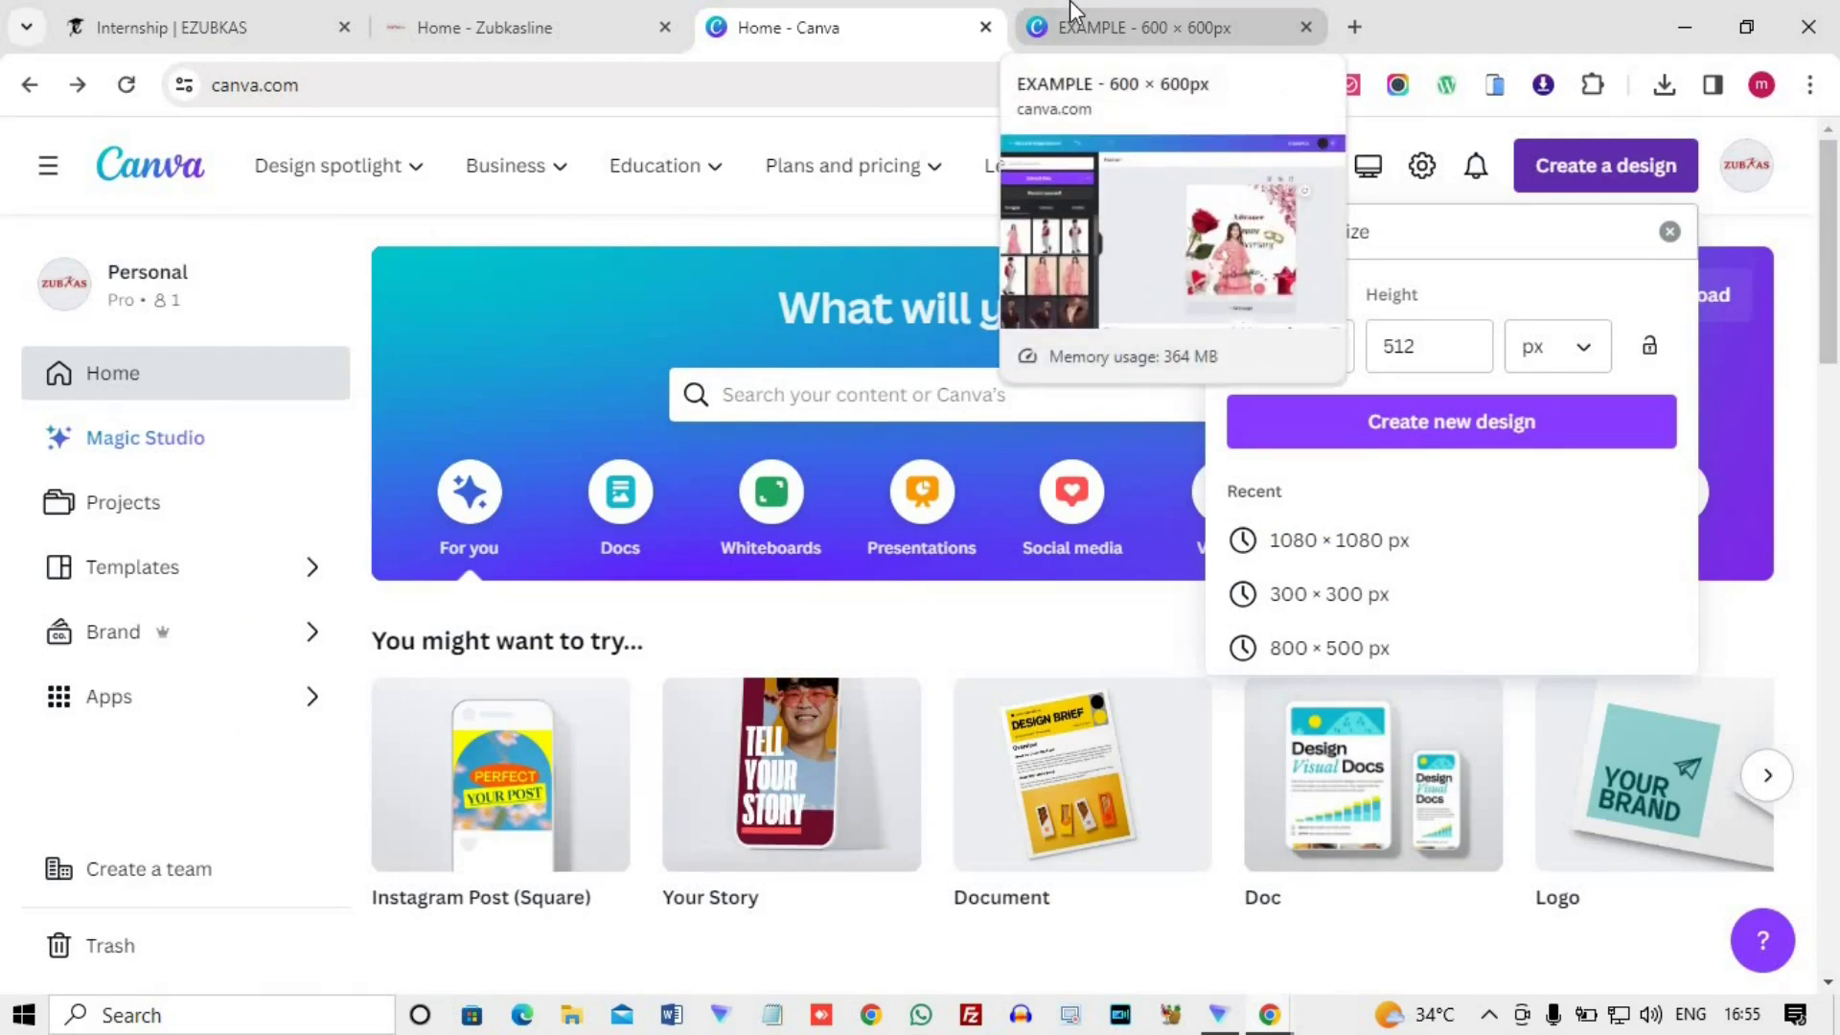
pyautogui.click(1074, 14)
pyautogui.click(168, 25)
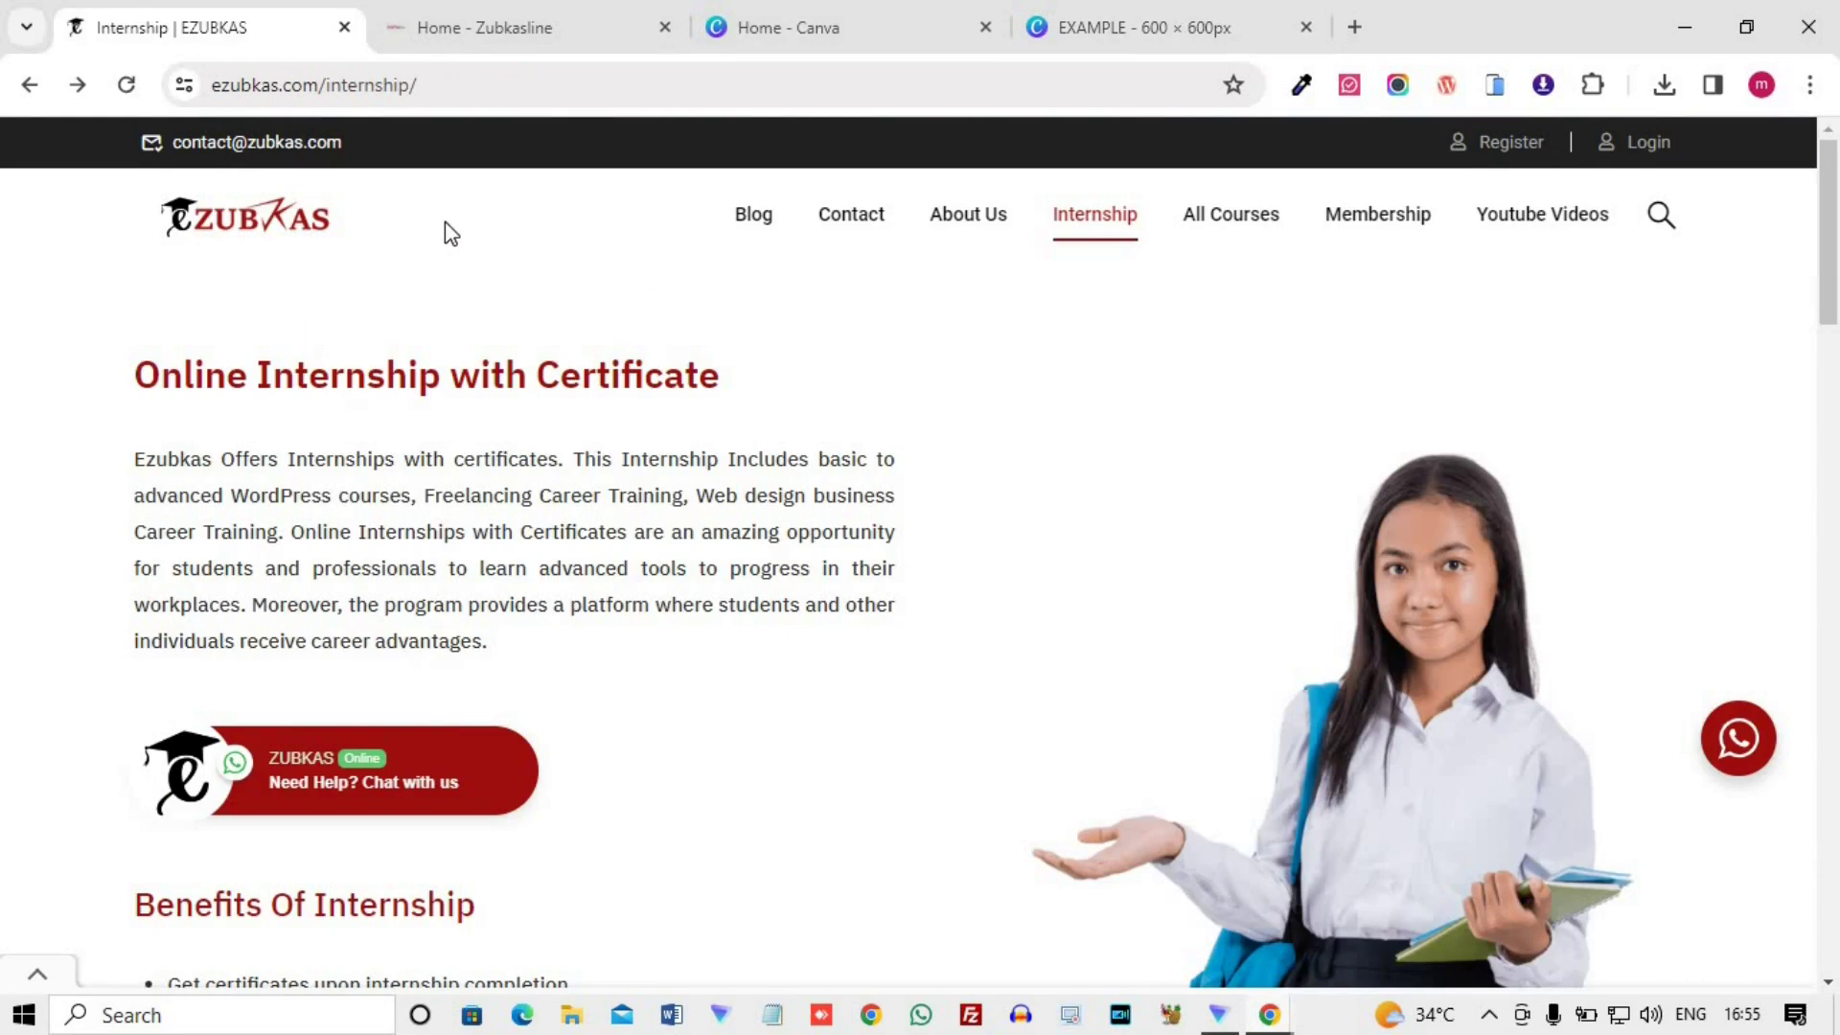
# - Switch to the Zubkasline website, return to the top of its home page and open the WhatsApp support contacts
pyautogui.moveTo(499, 31)
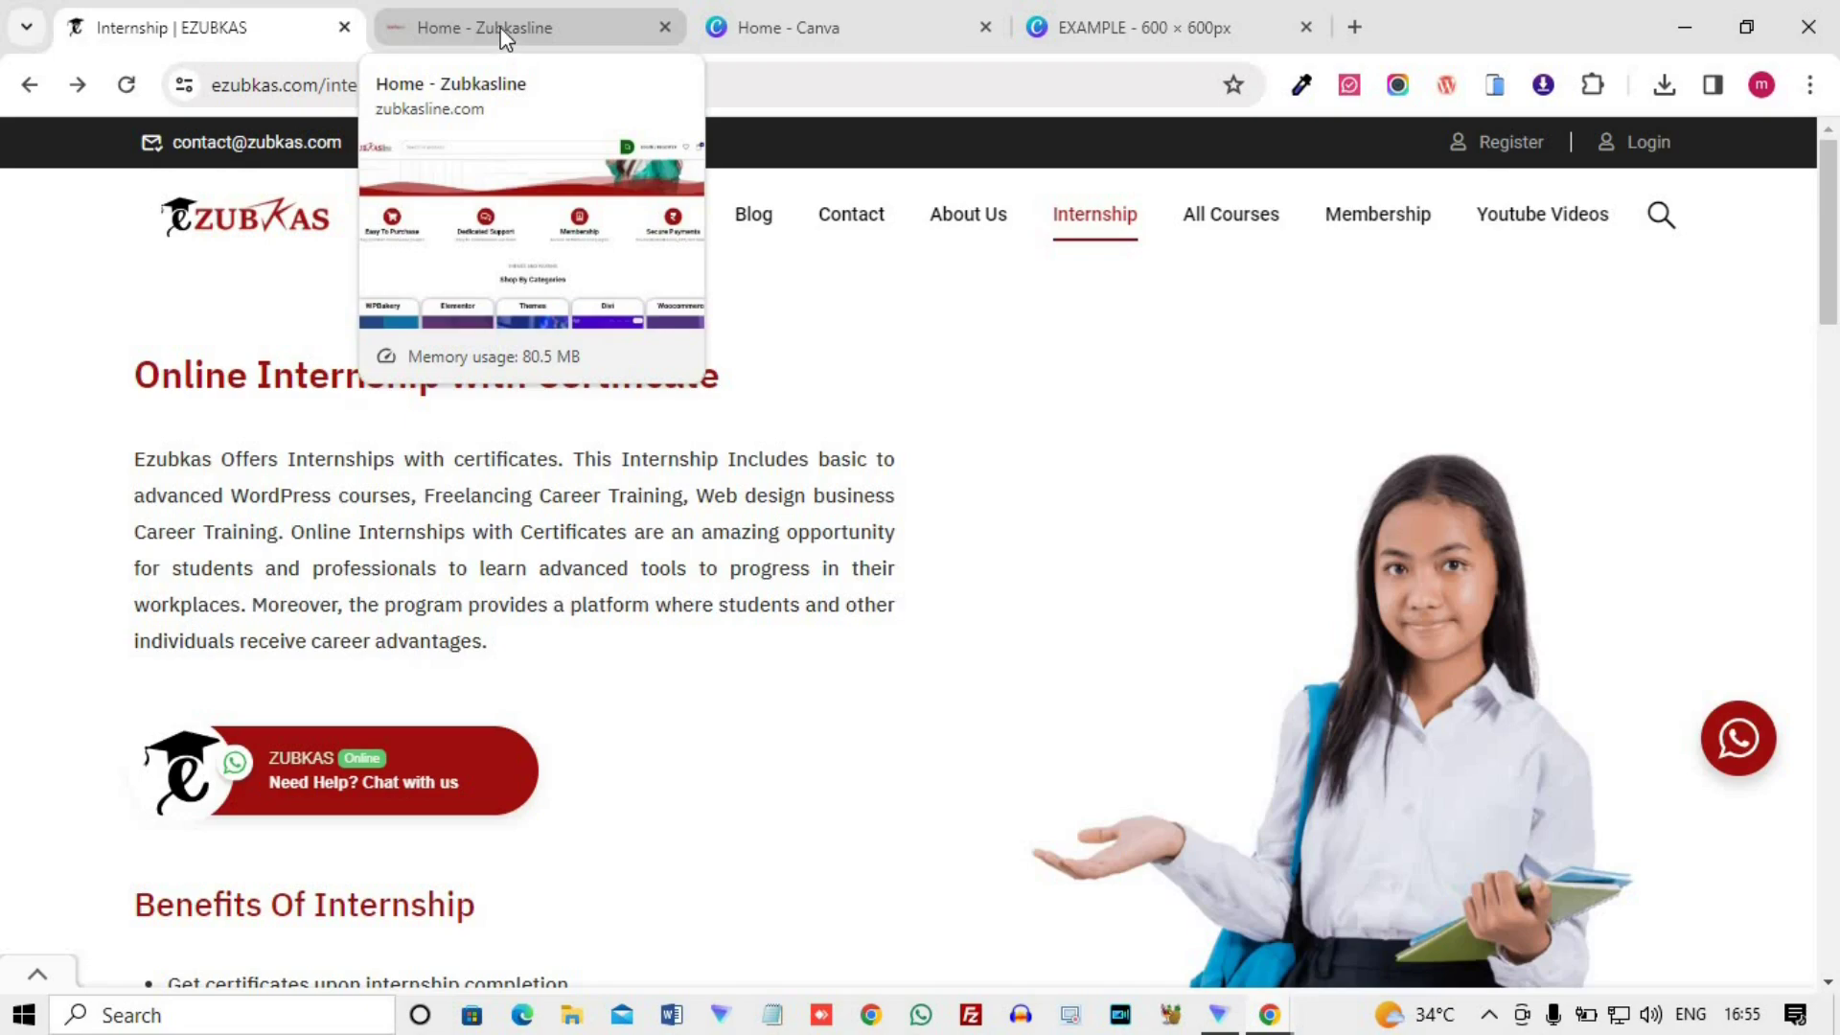
pyautogui.click(500, 32)
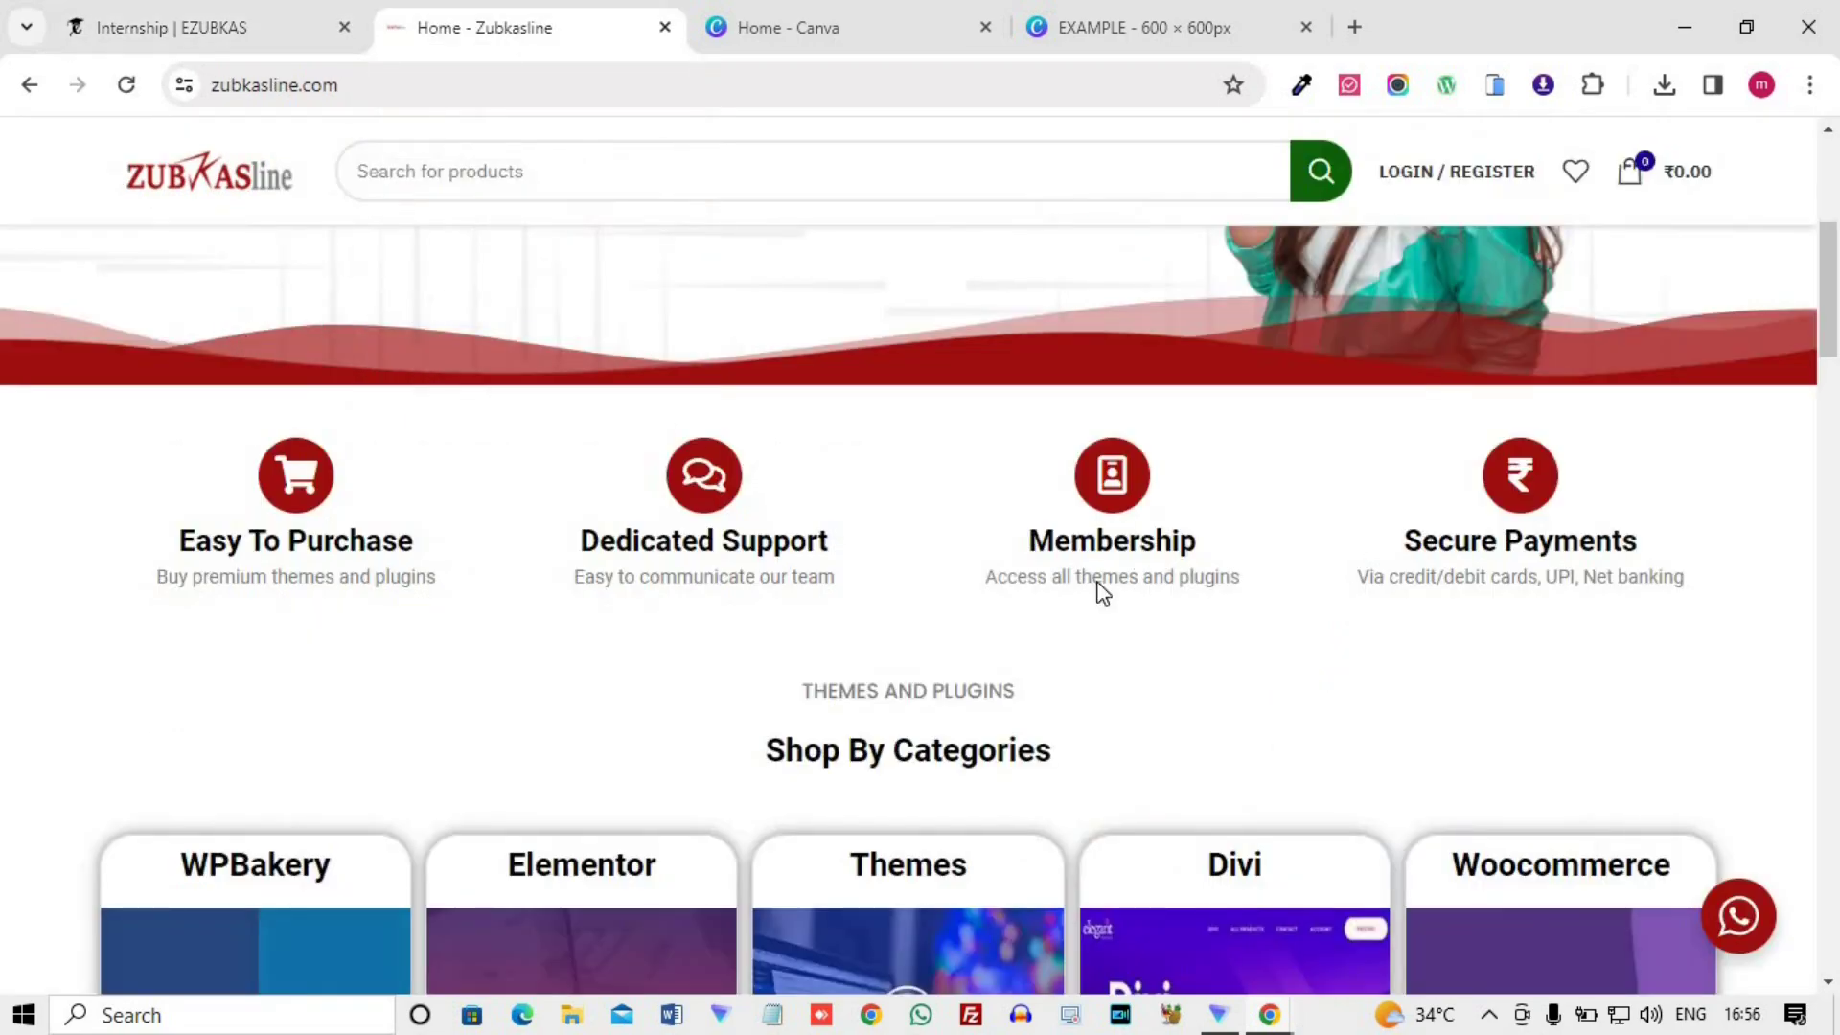
pyautogui.scroll(5, 1100, 587)
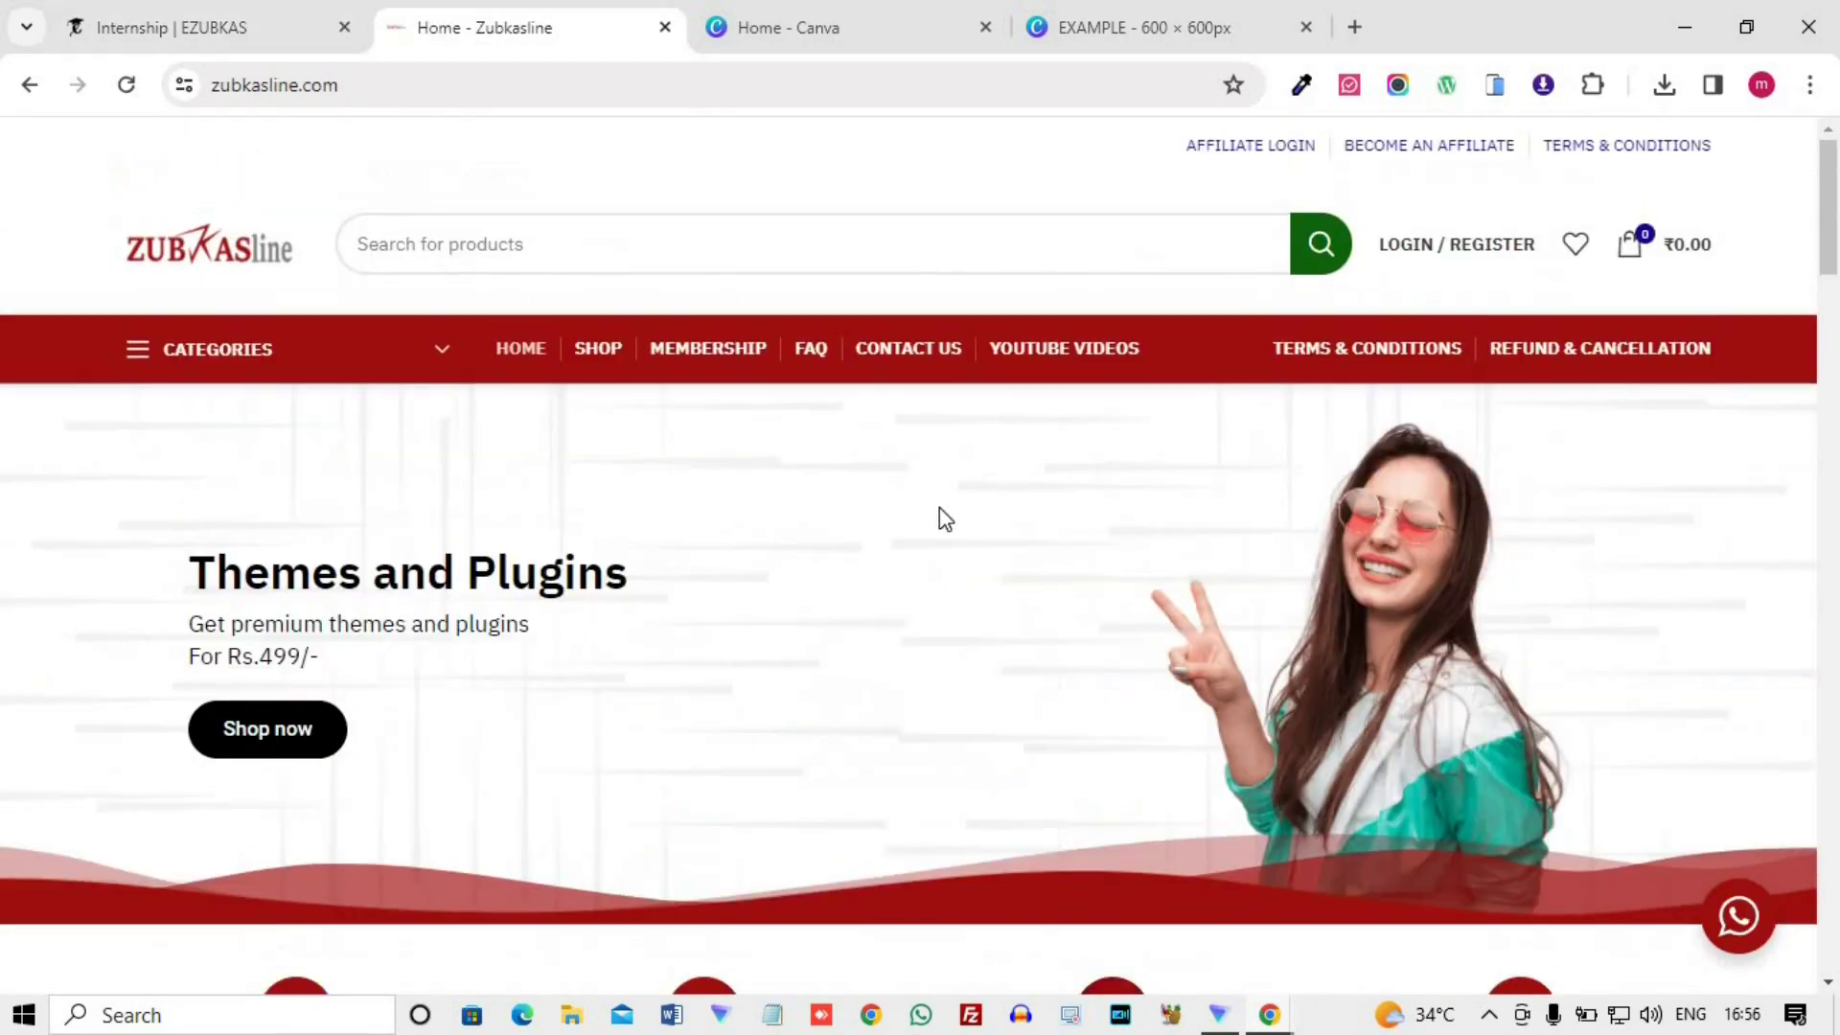
pyautogui.click(1740, 917)
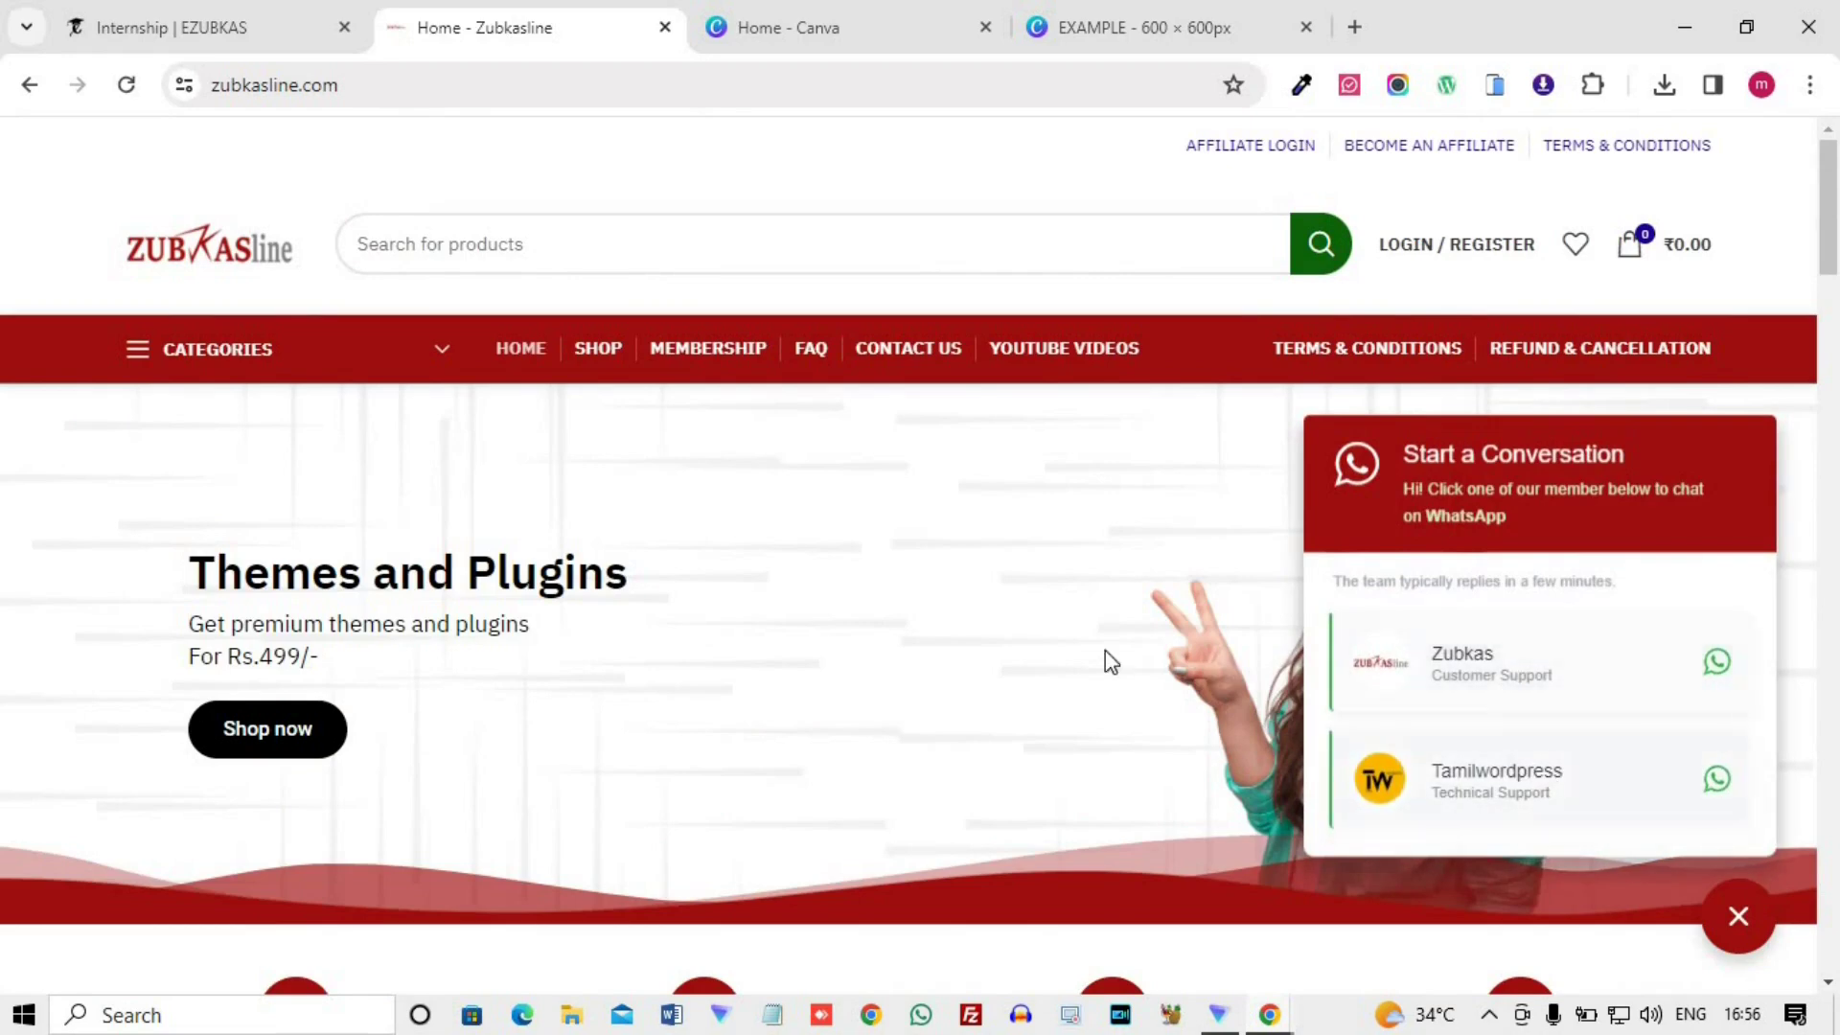